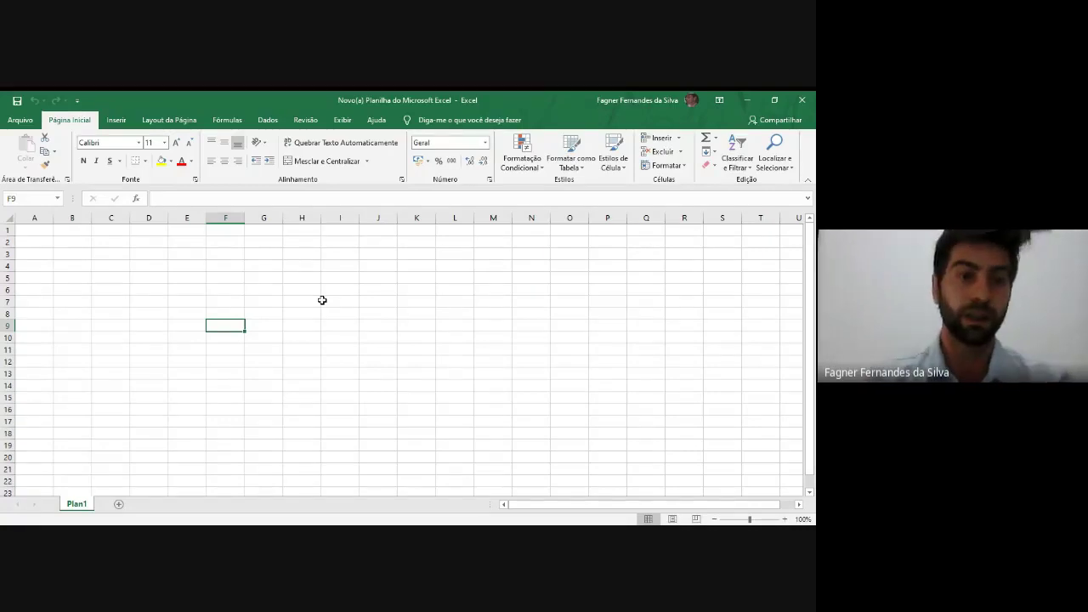
pyautogui.moveTo(47, 233); pyautogui.dragTo(512, 281)
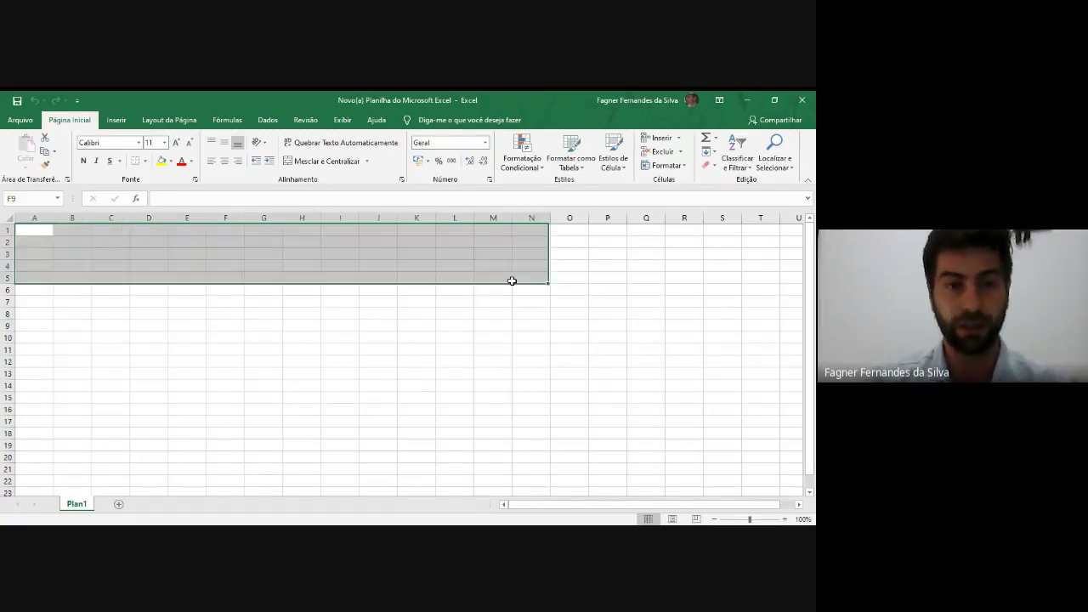
pyautogui.click(96, 291)
pyautogui.click(152, 278)
pyautogui.click(125, 255)
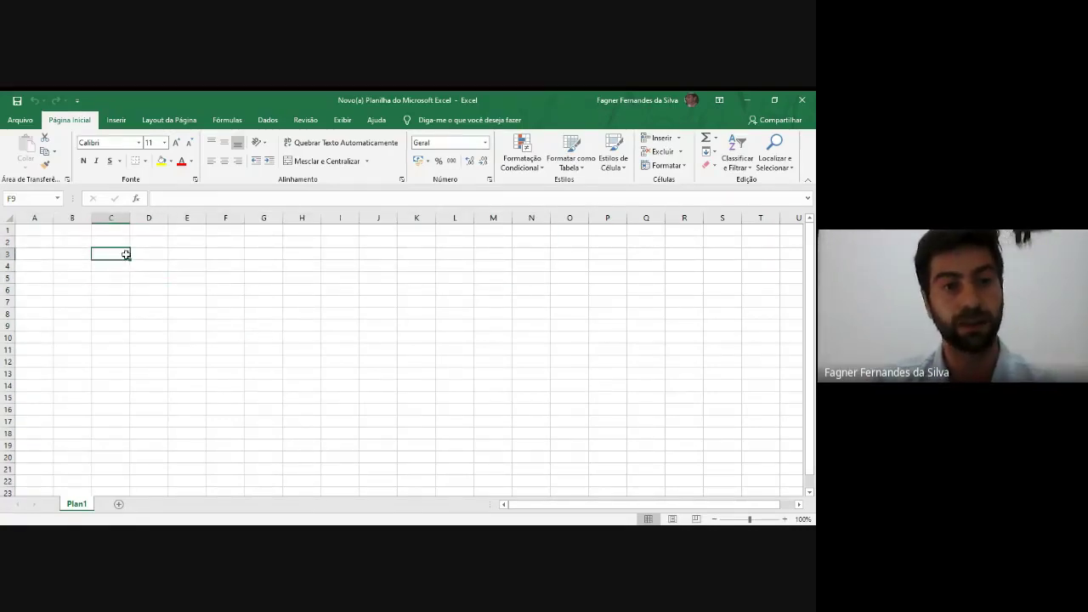
pyautogui.click(149, 254)
pyautogui.click(196, 263)
pyautogui.click(182, 290)
pyautogui.click(106, 264)
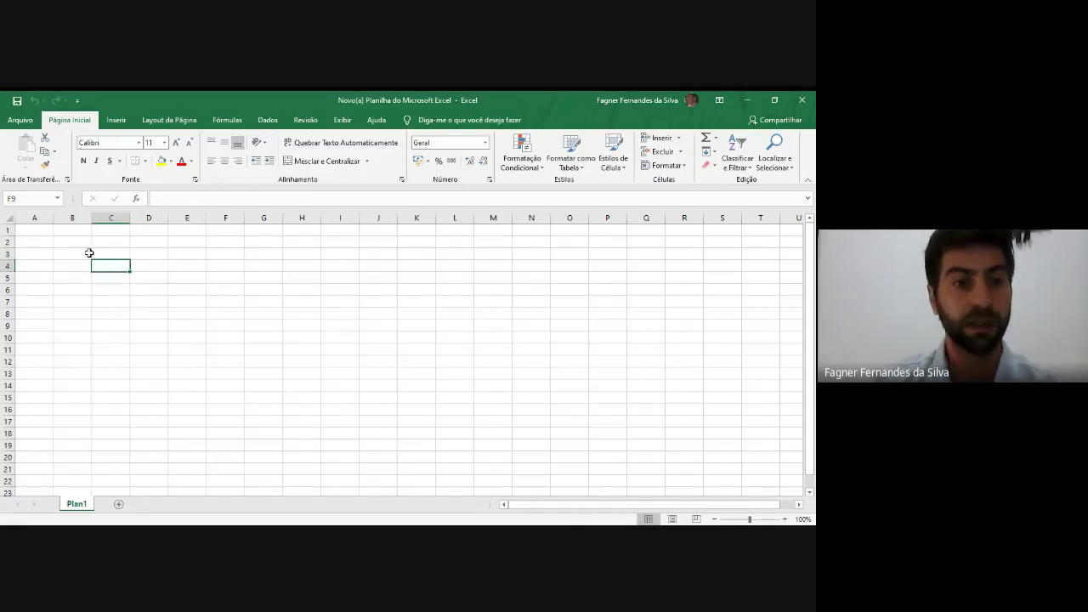
pyautogui.click(89, 252)
pyautogui.click(124, 254)
pyautogui.click(153, 255)
pyautogui.click(148, 278)
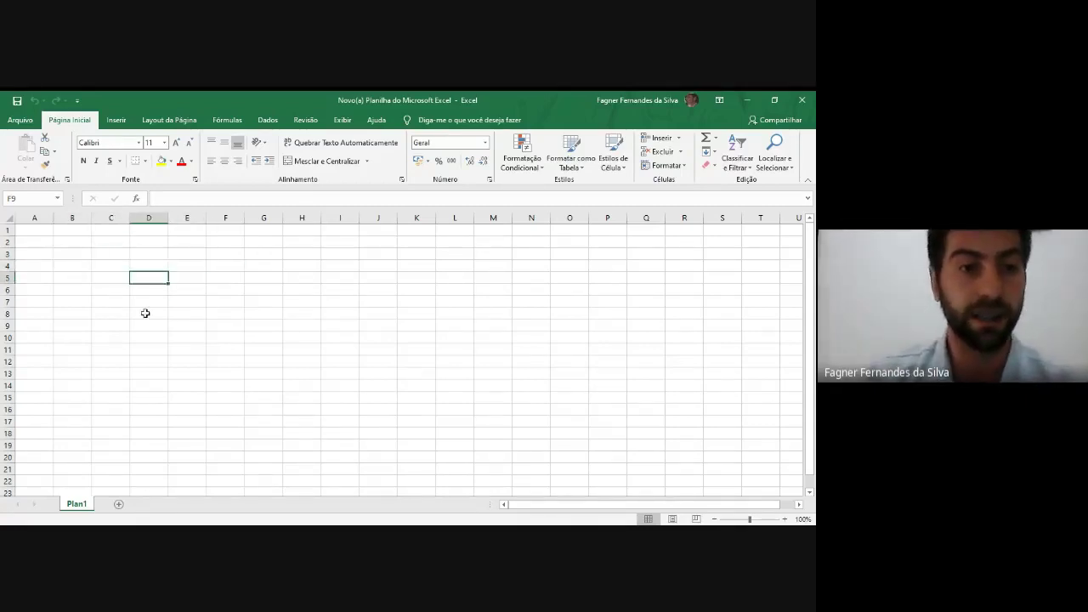
pyautogui.click(146, 313)
# Step: Select the whole of row 4, starting from cell C4 and returning to that cell
pyautogui.click(102, 268)
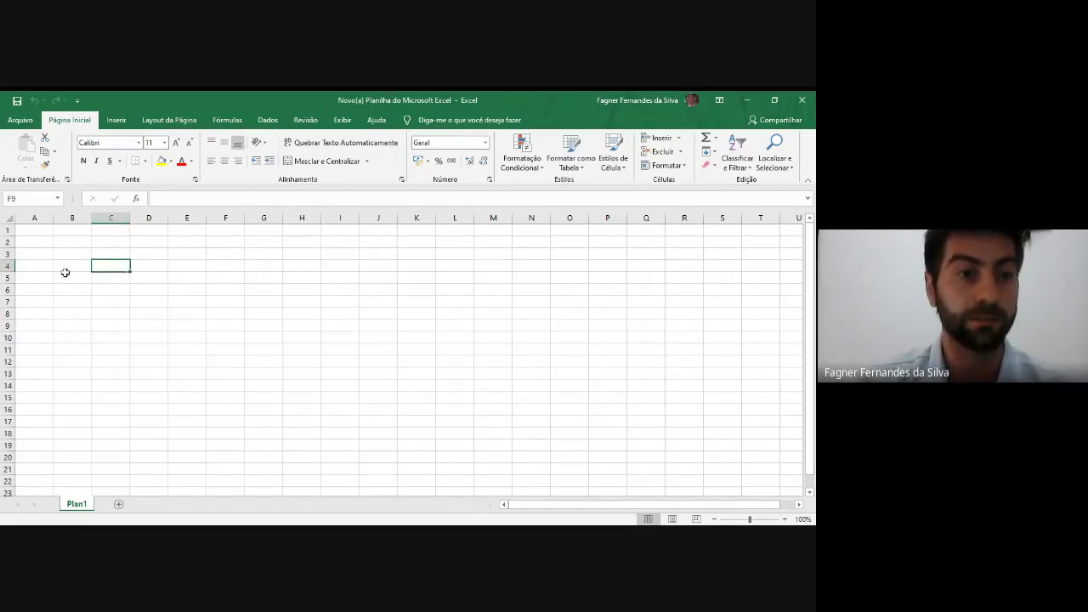
pyautogui.click(4, 265)
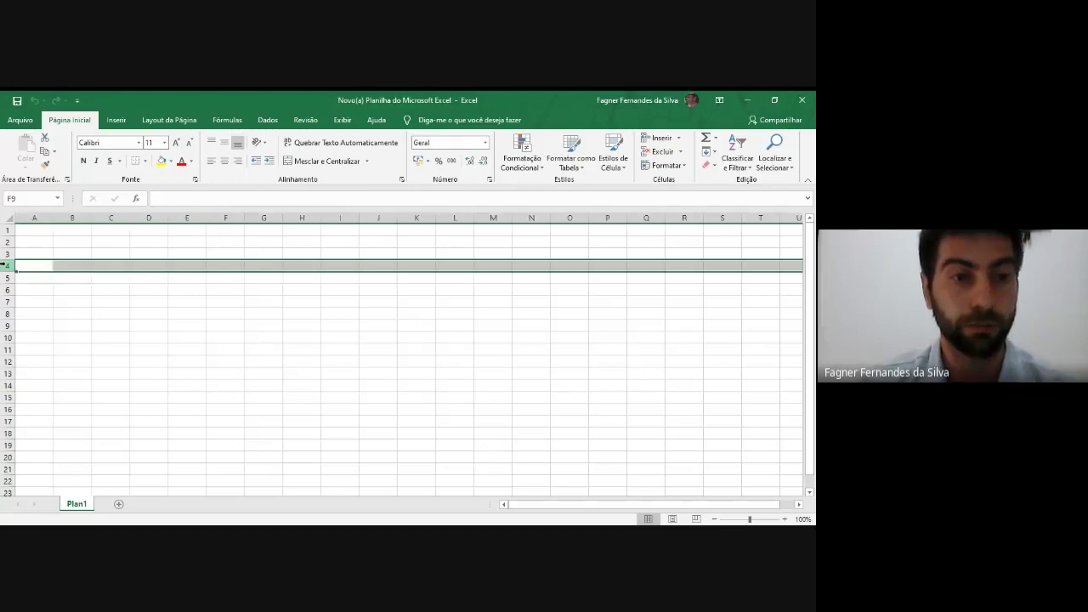
pyautogui.click(101, 265)
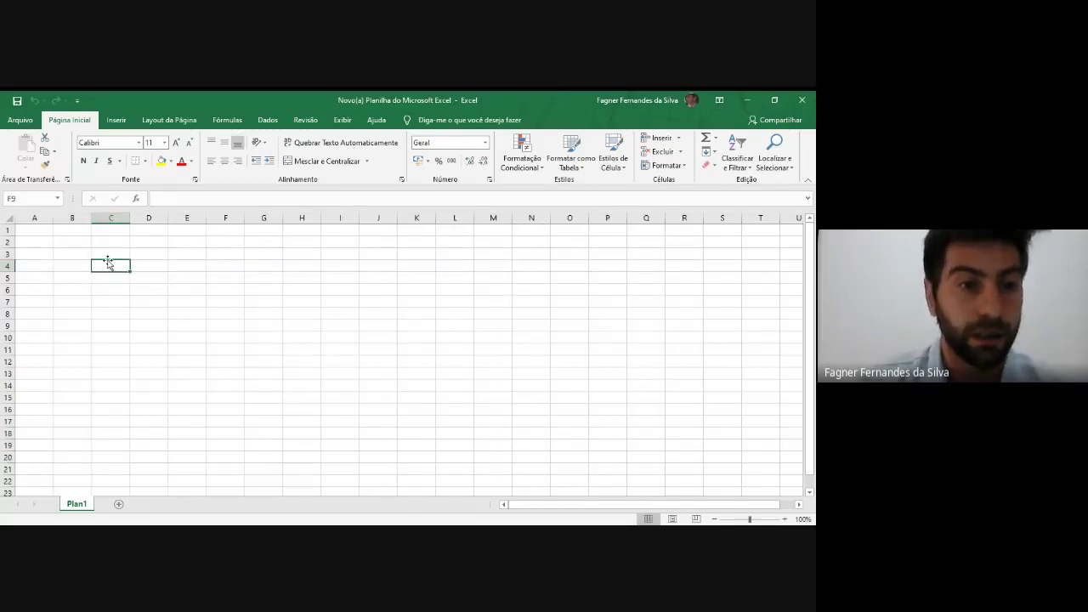
pyautogui.click(143, 316)
pyautogui.click(208, 298)
pyautogui.click(68, 243)
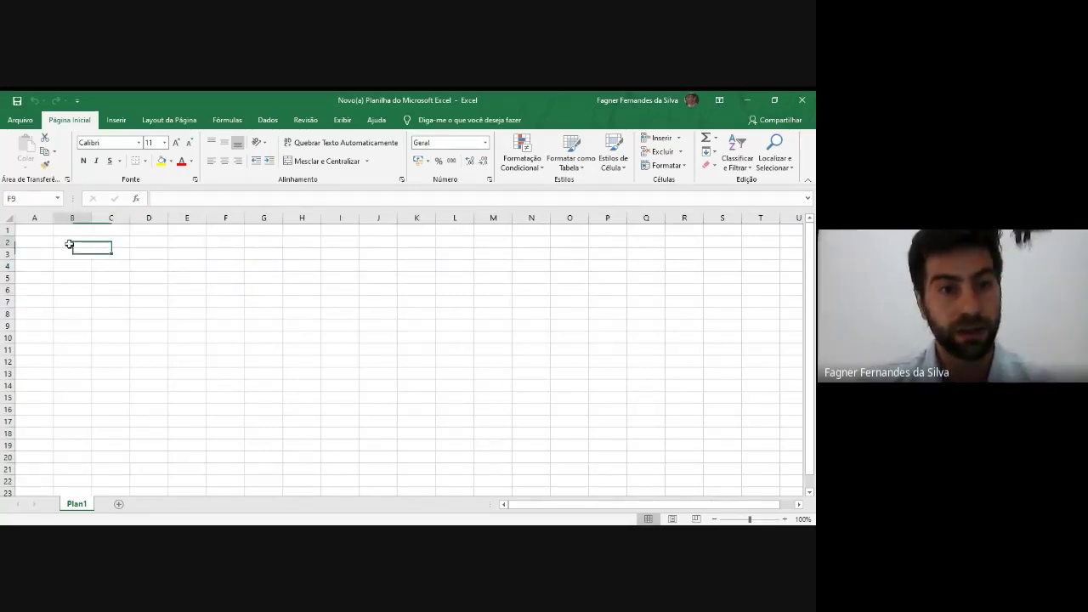
pyautogui.click(151, 274)
pyautogui.click(138, 249)
pyautogui.click(107, 252)
pyautogui.click(73, 274)
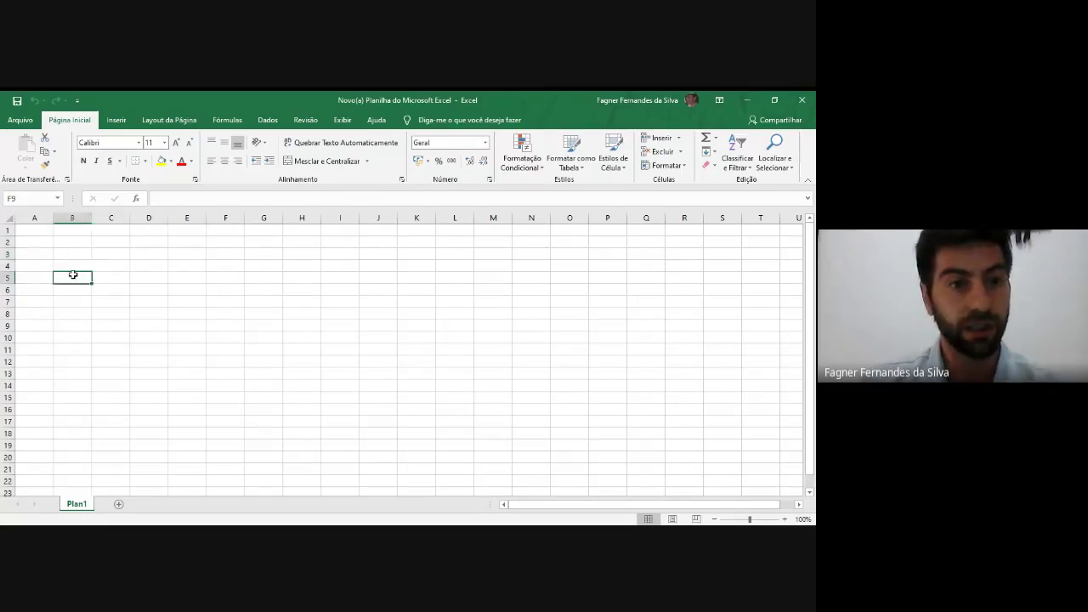
# Step: Select different cells across the sheet and examine the address shown for each one
pyautogui.click(213, 264)
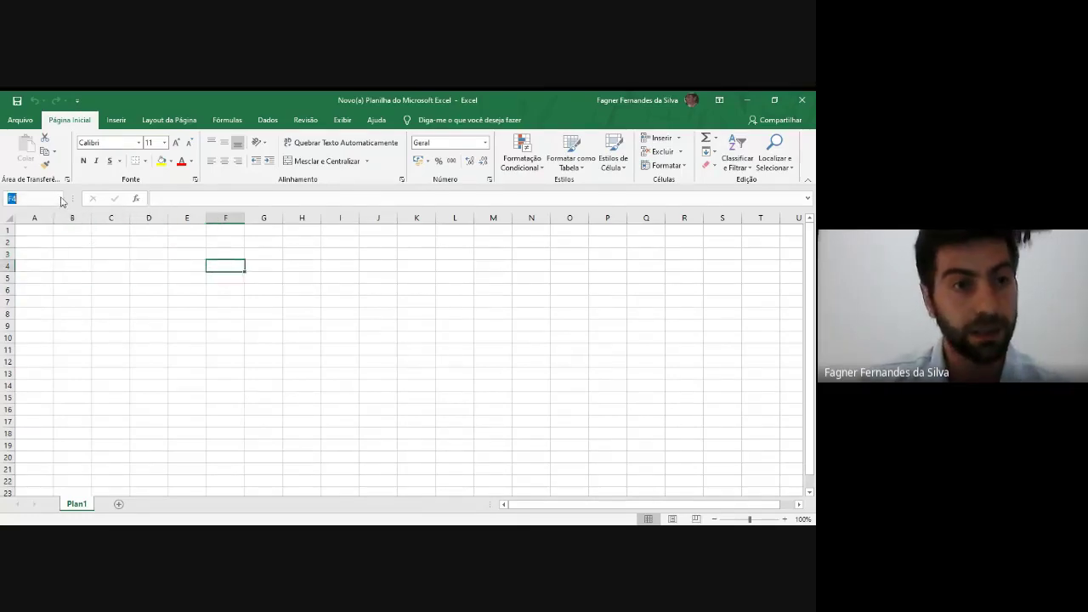
pyautogui.click(261, 301)
pyautogui.click(214, 255)
pyautogui.click(297, 255)
pyautogui.click(260, 290)
pyautogui.click(187, 289)
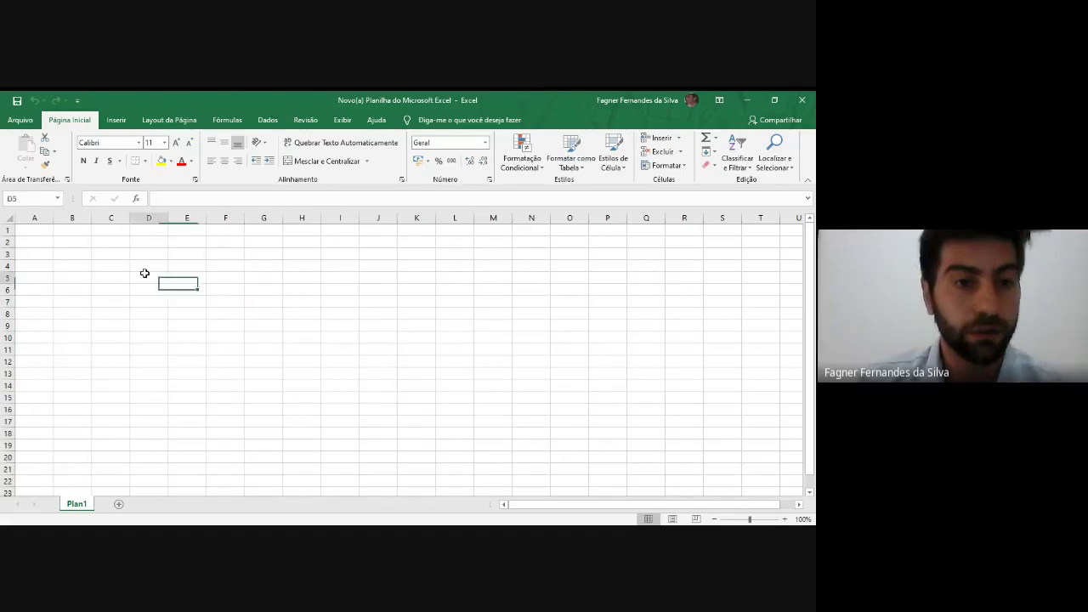
pyautogui.click(138, 275)
pyautogui.click(145, 254)
pyautogui.click(185, 263)
pyautogui.click(265, 254)
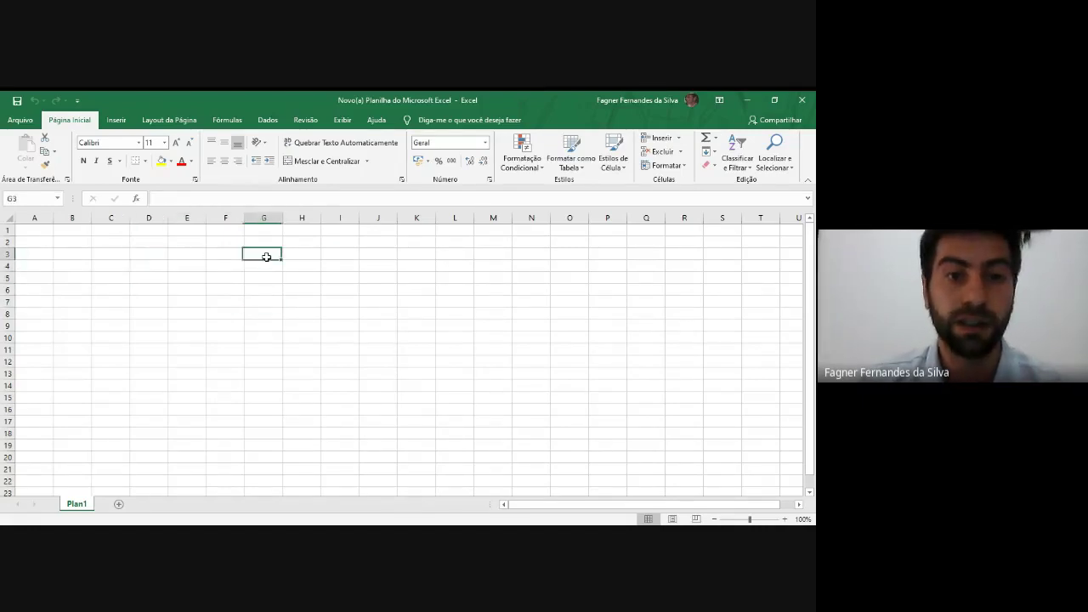
pyautogui.click(260, 279)
pyautogui.click(296, 324)
pyautogui.click(47, 293)
pyautogui.click(104, 264)
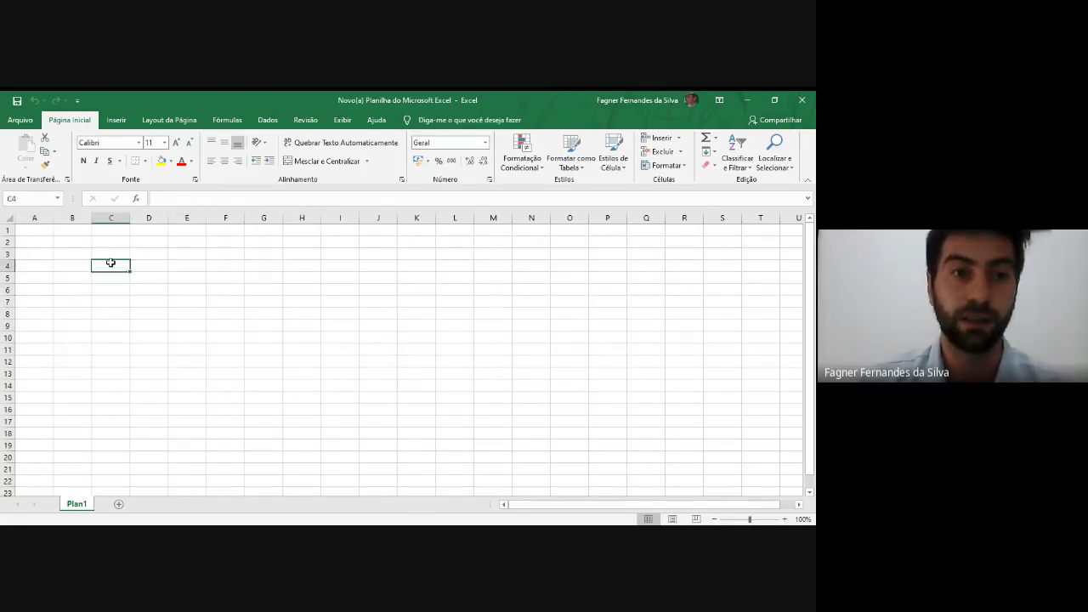
pyautogui.click(231, 268)
pyautogui.click(248, 310)
pyautogui.click(123, 316)
pyautogui.click(102, 254)
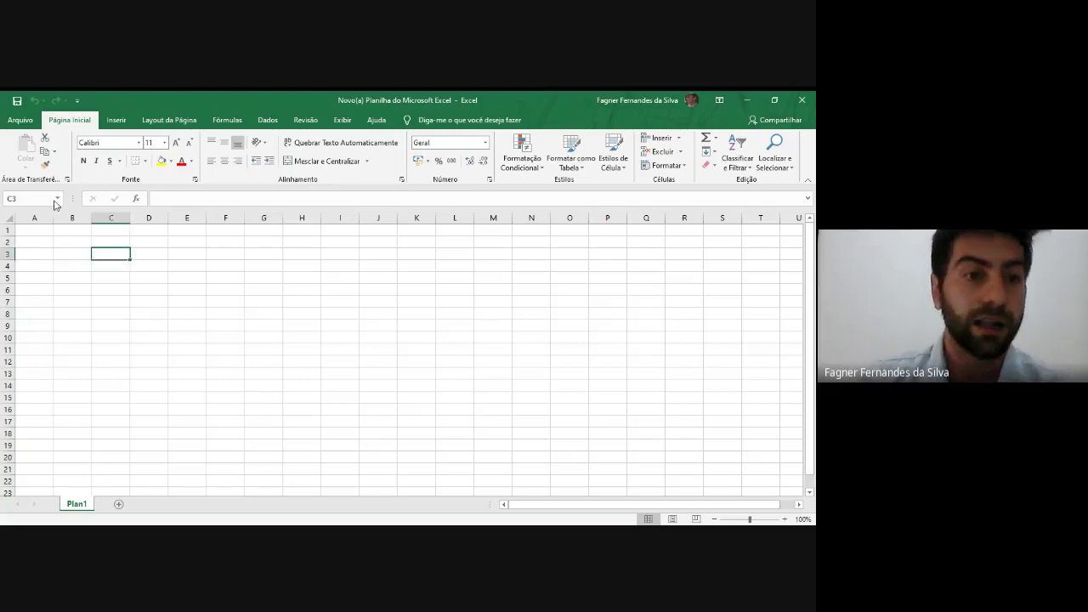
pyautogui.click(38, 197)
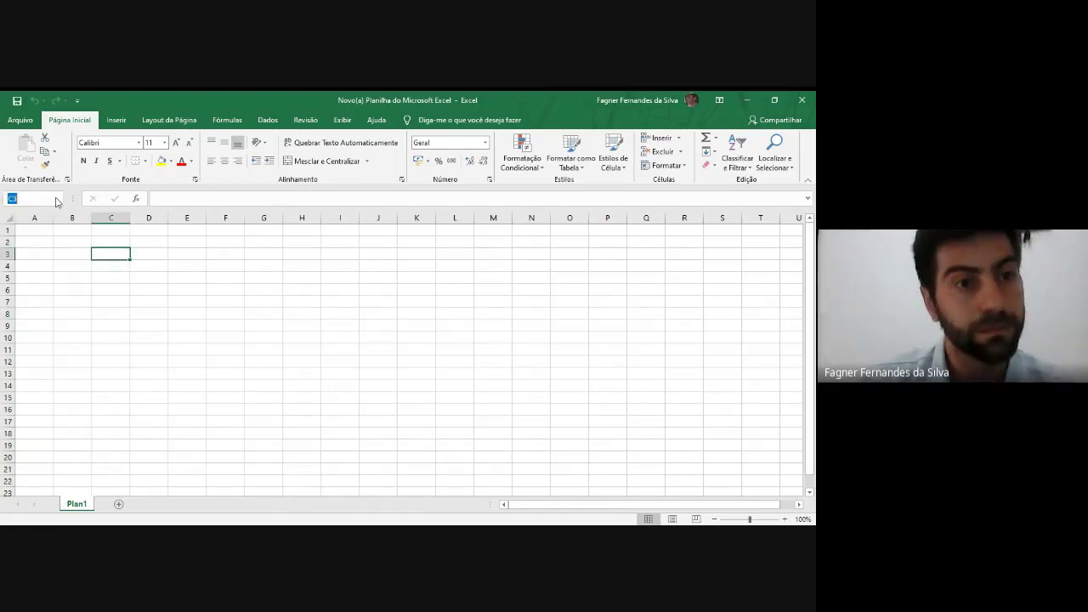
pyautogui.click(110, 251)
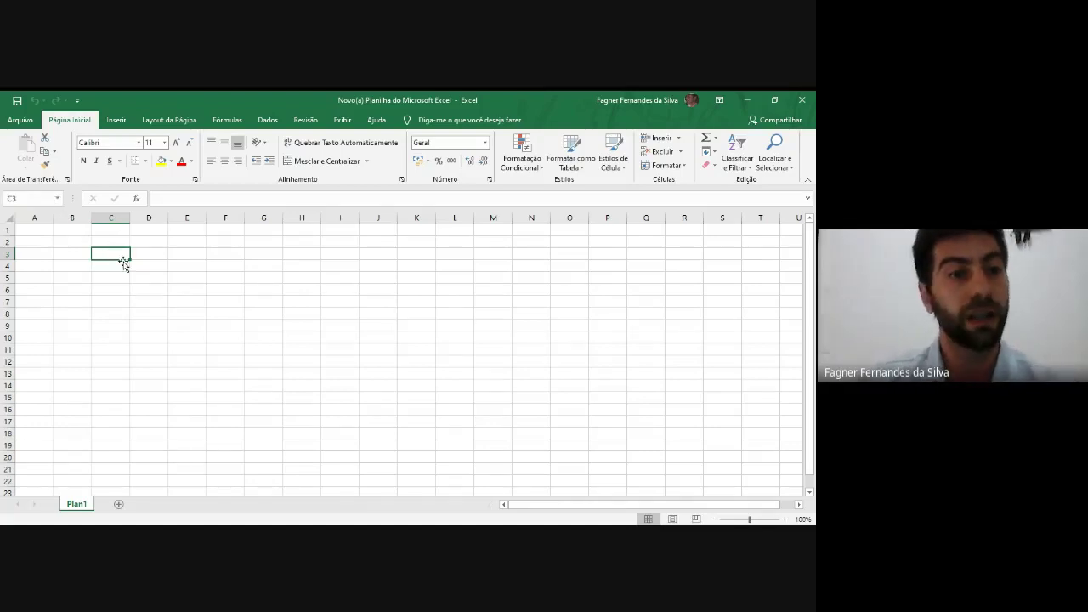
pyautogui.click(170, 269)
pyautogui.click(293, 267)
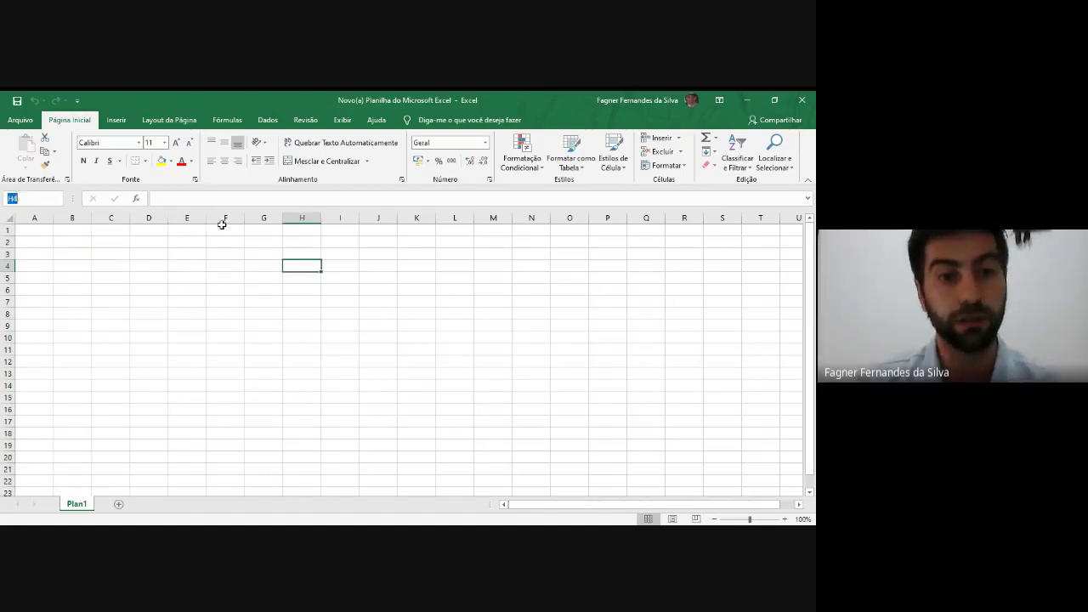
pyautogui.click(314, 290)
pyautogui.click(425, 325)
pyautogui.click(156, 264)
pyautogui.click(302, 278)
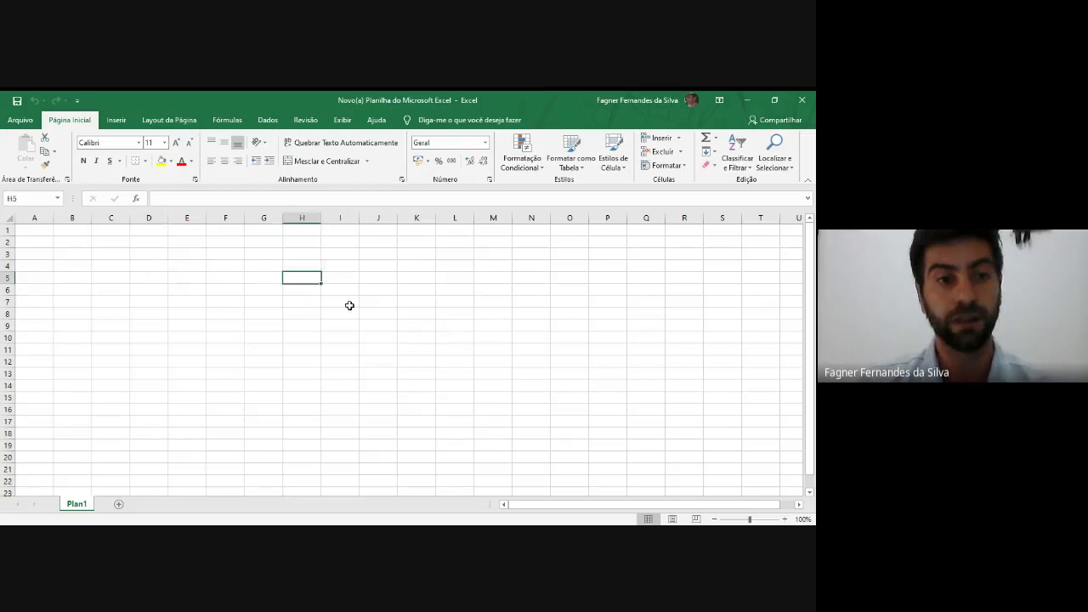
pyautogui.click(378, 326)
pyautogui.click(21, 199)
pyautogui.click(101, 274)
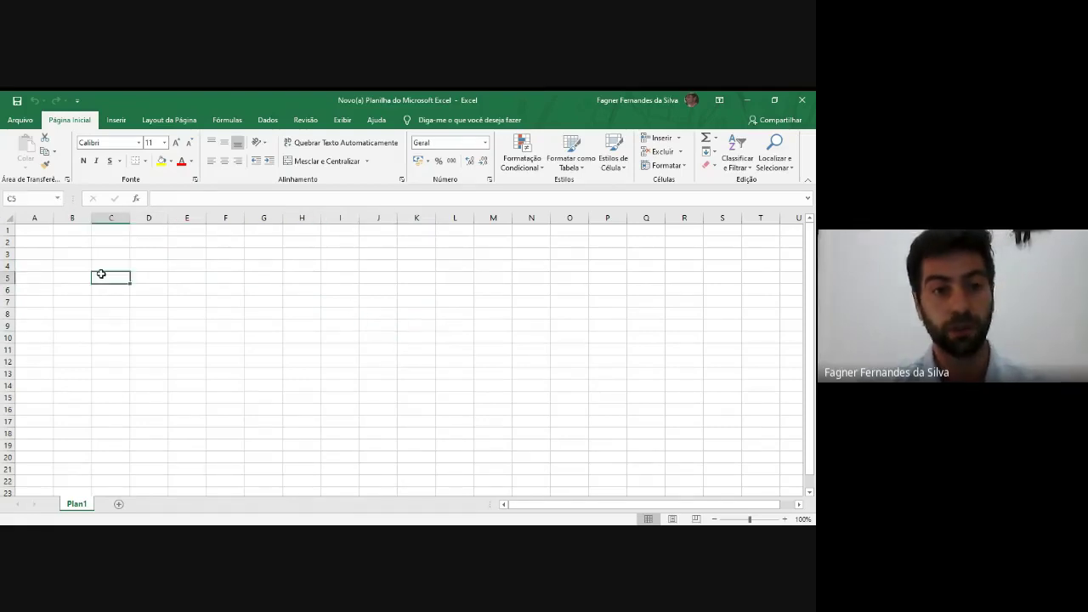
pyautogui.click(124, 253)
pyautogui.click(212, 254)
pyautogui.click(281, 300)
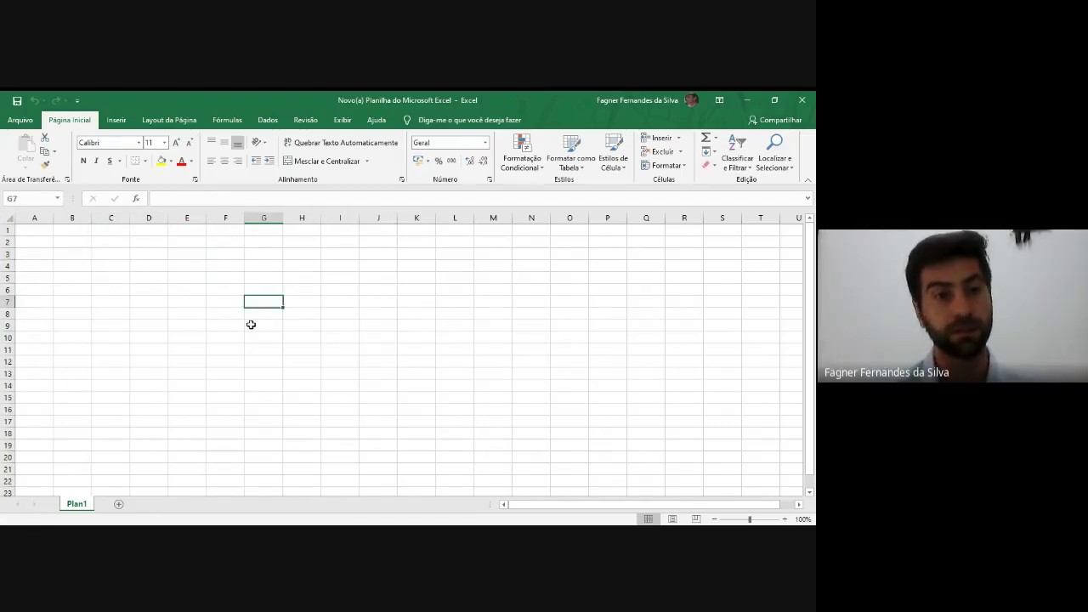
# Step: Go from cell C5 directly to cell E5 by entering its cell reference
pyautogui.click(102, 280)
pyautogui.click(34, 198)
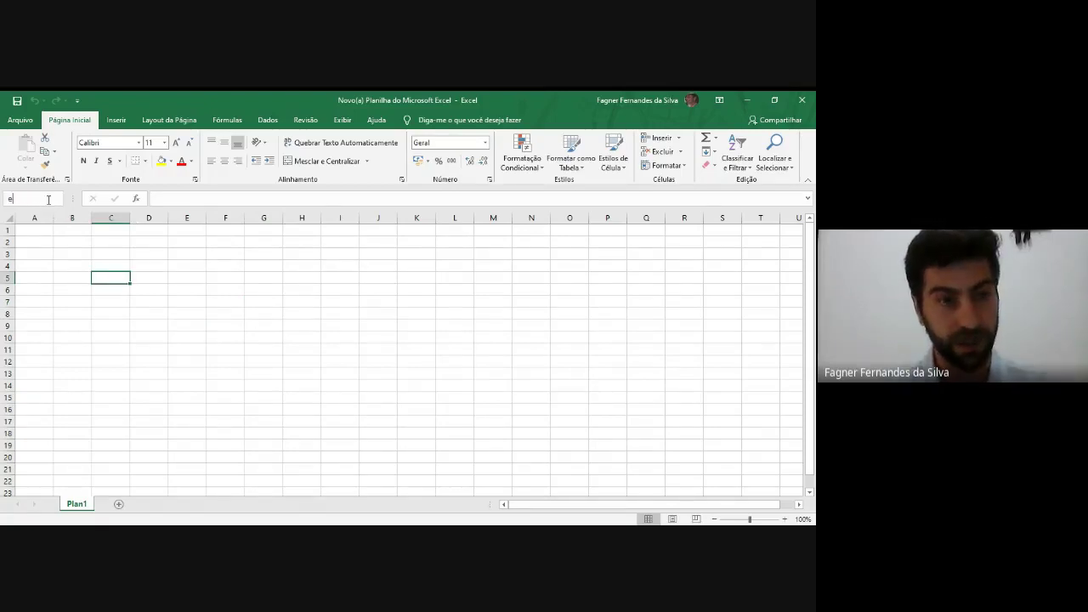
pyautogui.write('e5')
pyautogui.press('Return')
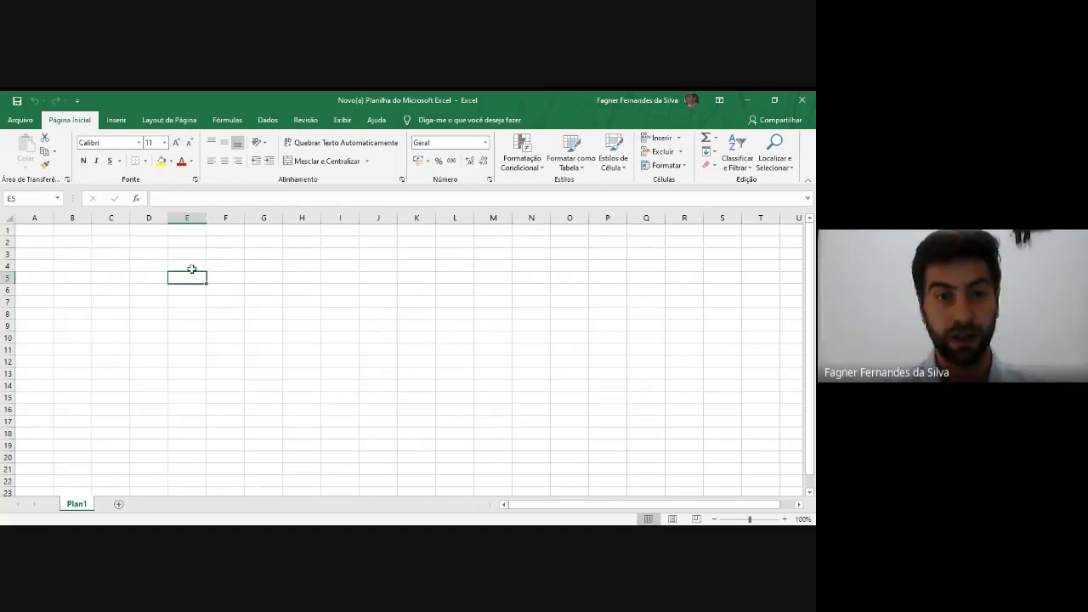
# Step: Select the non-adjacent cells E3 and H3 together directly on the sheet
pyautogui.click(149, 290)
pyautogui.click(176, 254)
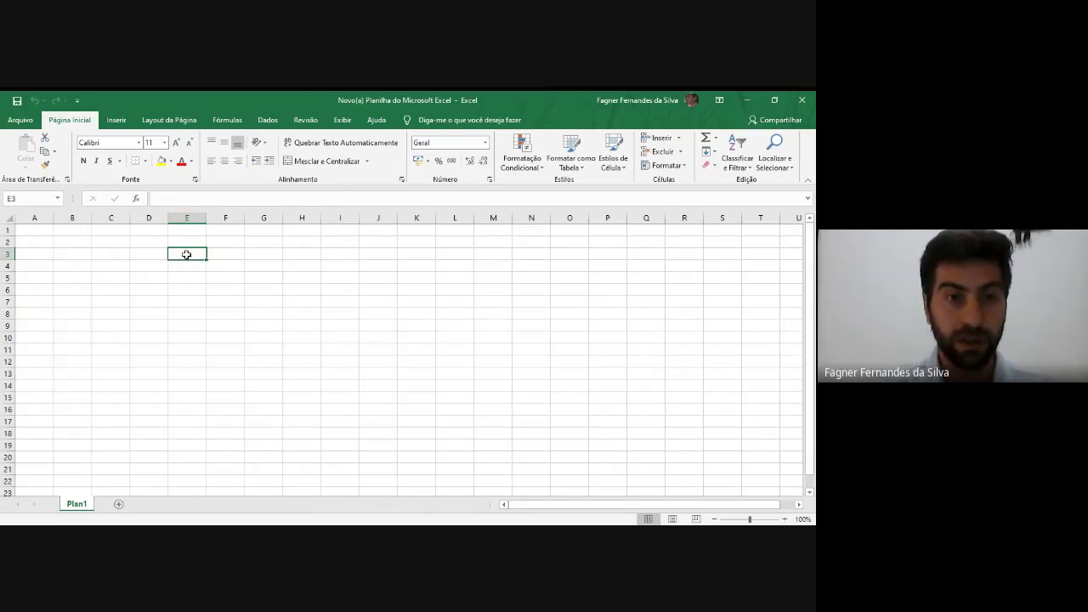
pyautogui.keyDown('ctrl'); pyautogui.click(298, 254); pyautogui.keyUp('ctrl')
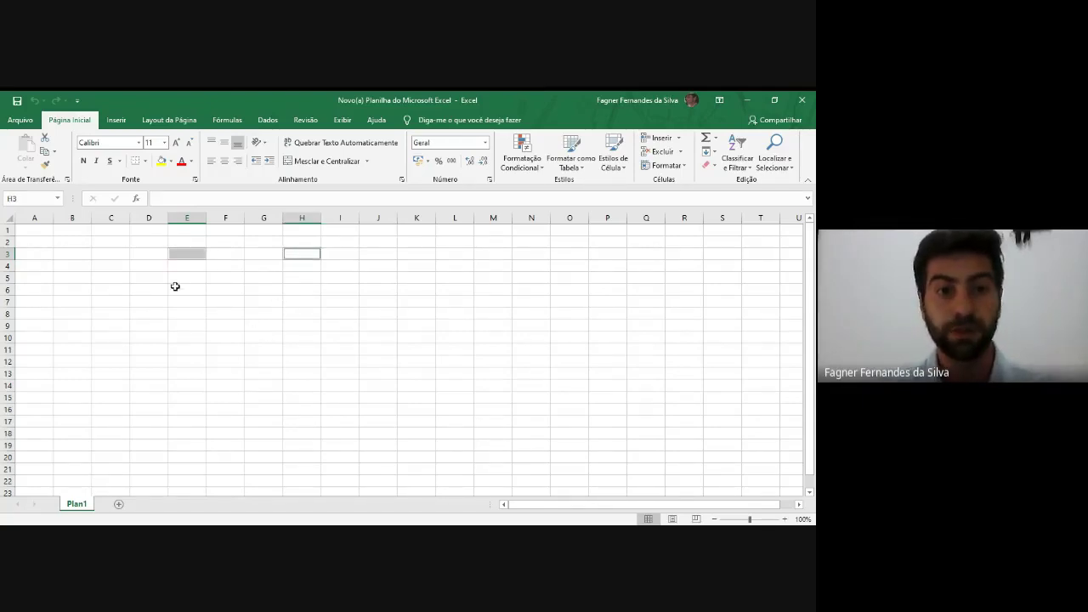
# Step: Clear the multiple selection and reselect cells E3 and H3 by entering the reference E3;h3
pyautogui.click(219, 270)
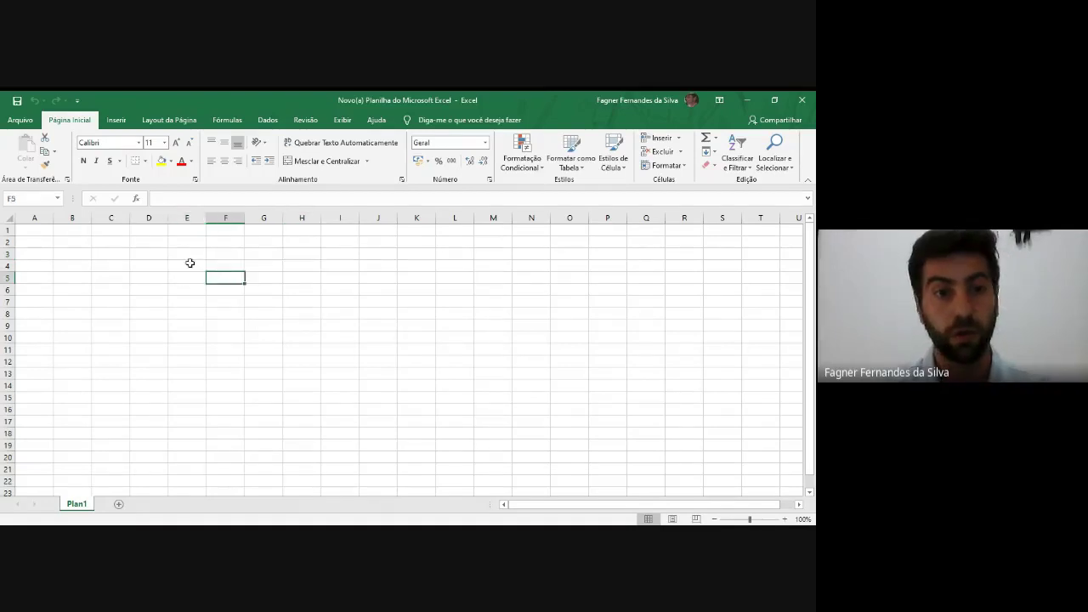
pyautogui.click(186, 255)
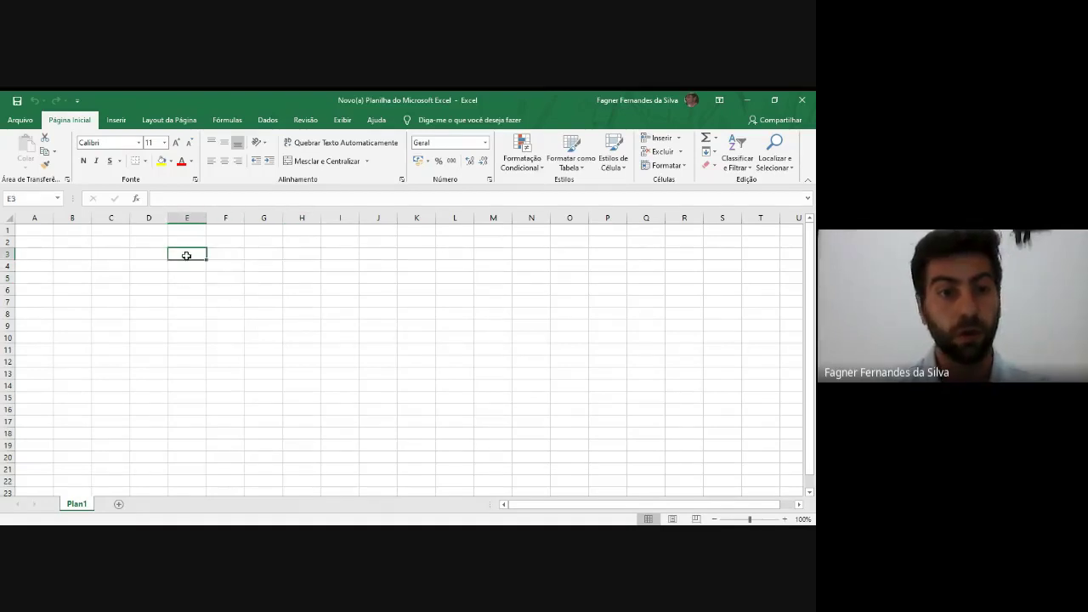
pyautogui.click(29, 199)
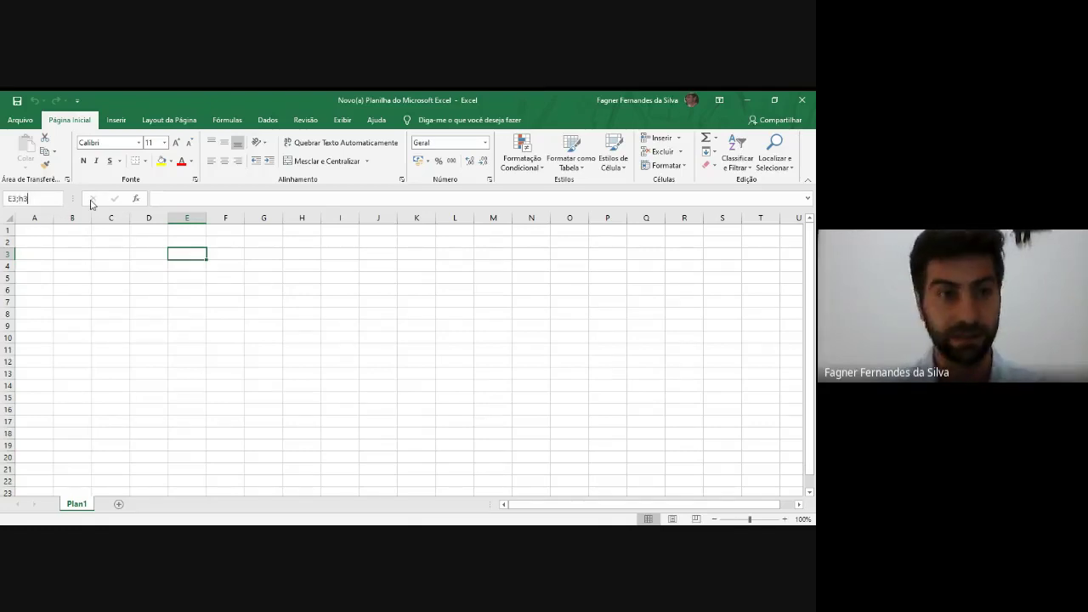
pyautogui.press('Return')
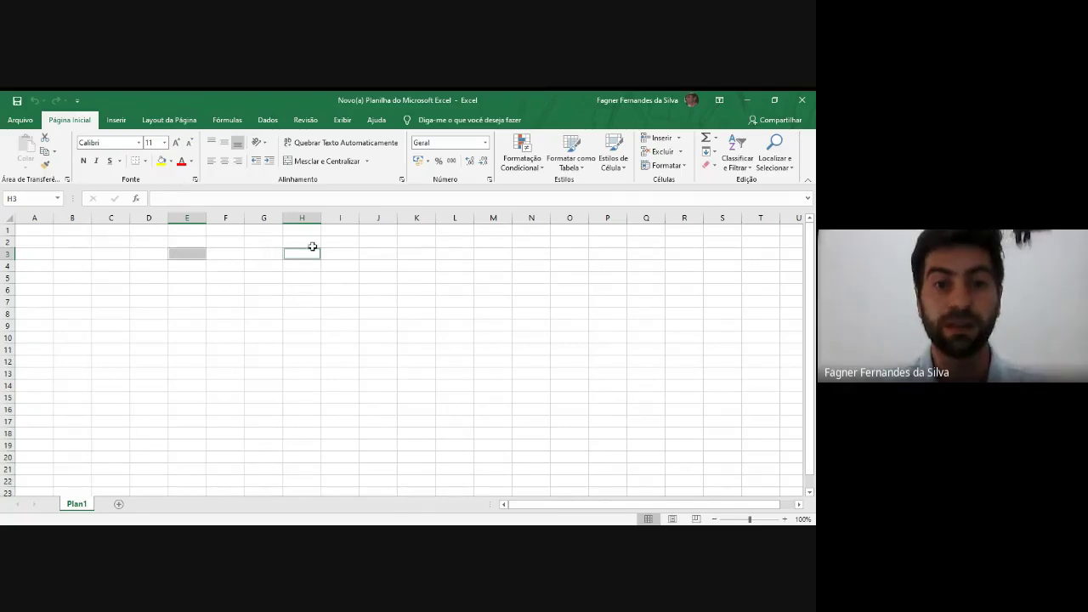
pyautogui.click(198, 252)
pyautogui.click(308, 252)
pyautogui.click(119, 255)
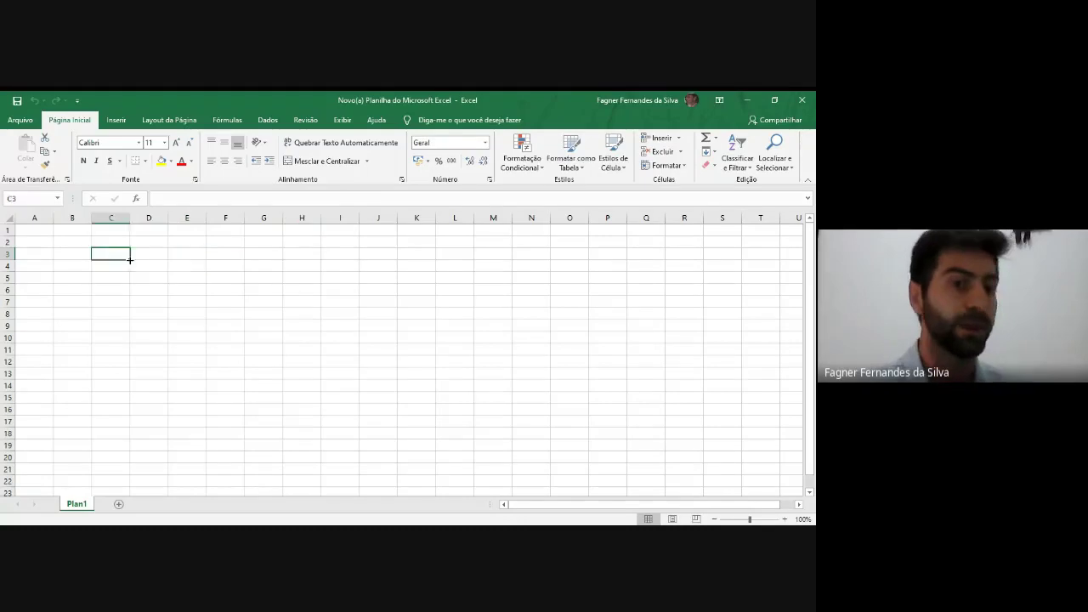
pyautogui.click(153, 254)
pyautogui.click(307, 263)
pyautogui.click(155, 264)
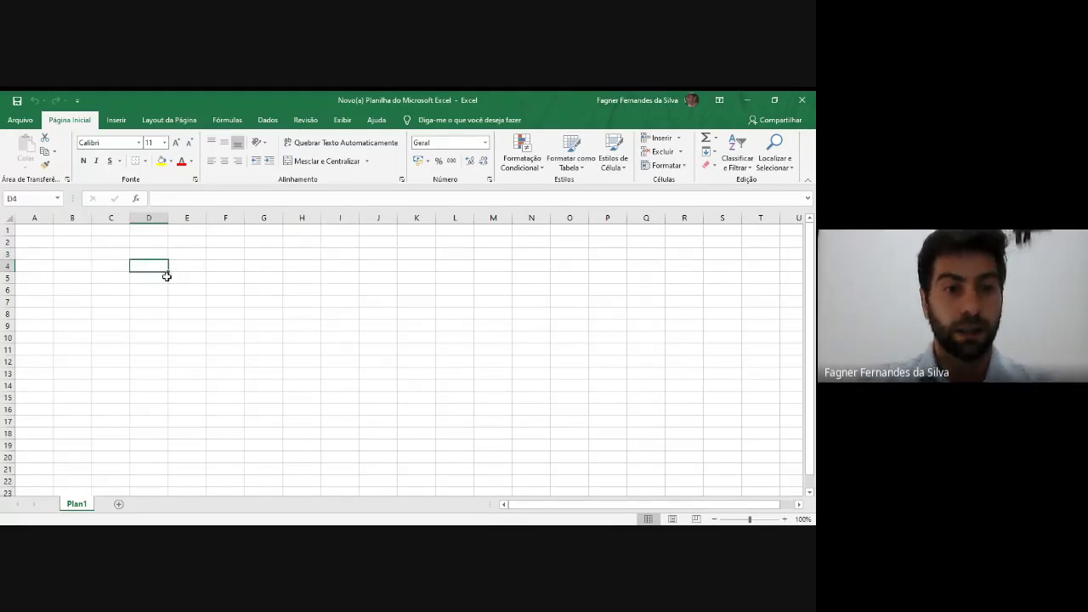
pyautogui.click(155, 289)
pyautogui.click(287, 288)
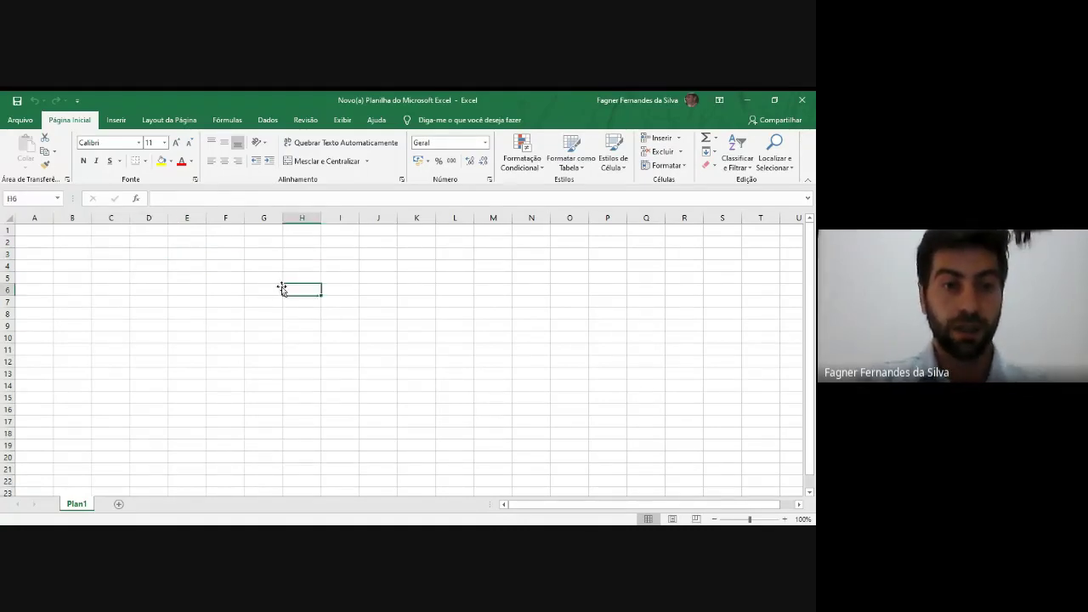
# Step: Enter the text "célula" in cell D4 and keep that cell selected
pyautogui.click(145, 265)
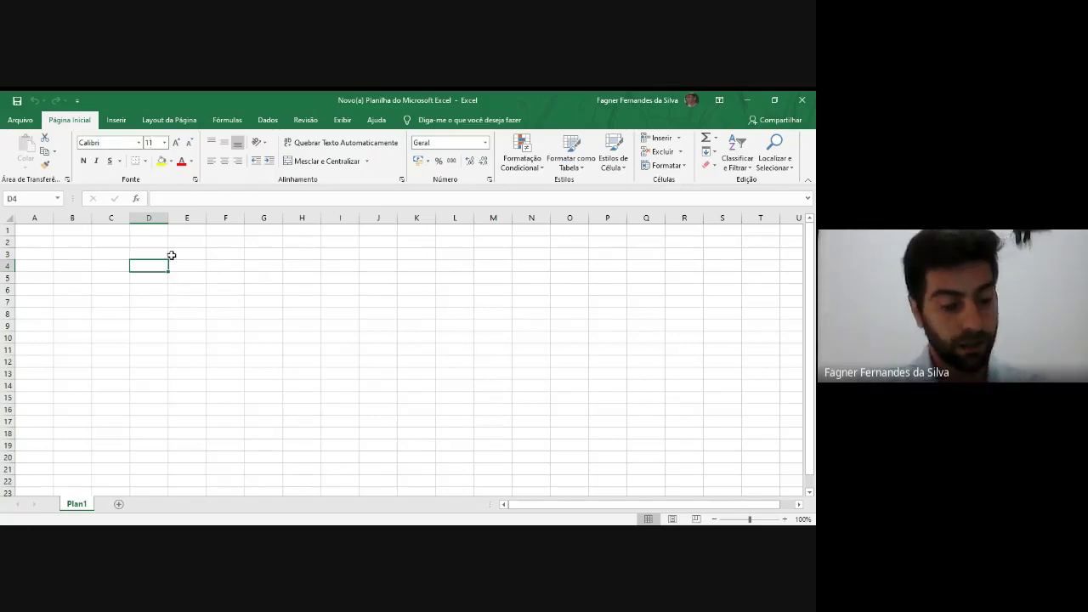
pyautogui.write('célula')
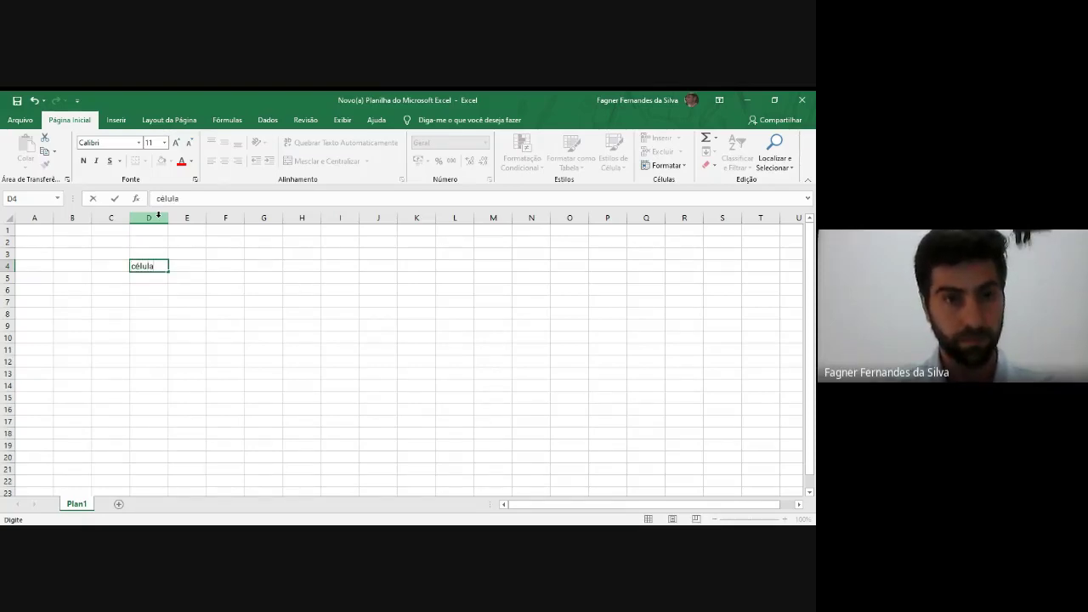
pyautogui.hotkey('ctrl', 'Return')
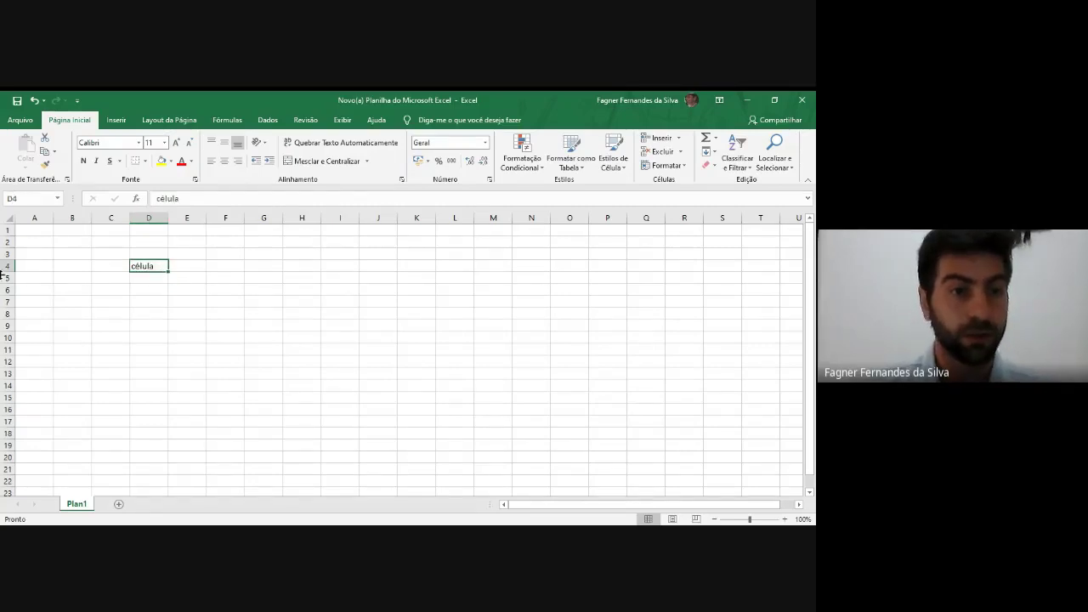
pyautogui.click(138, 145)
pyautogui.click(139, 144)
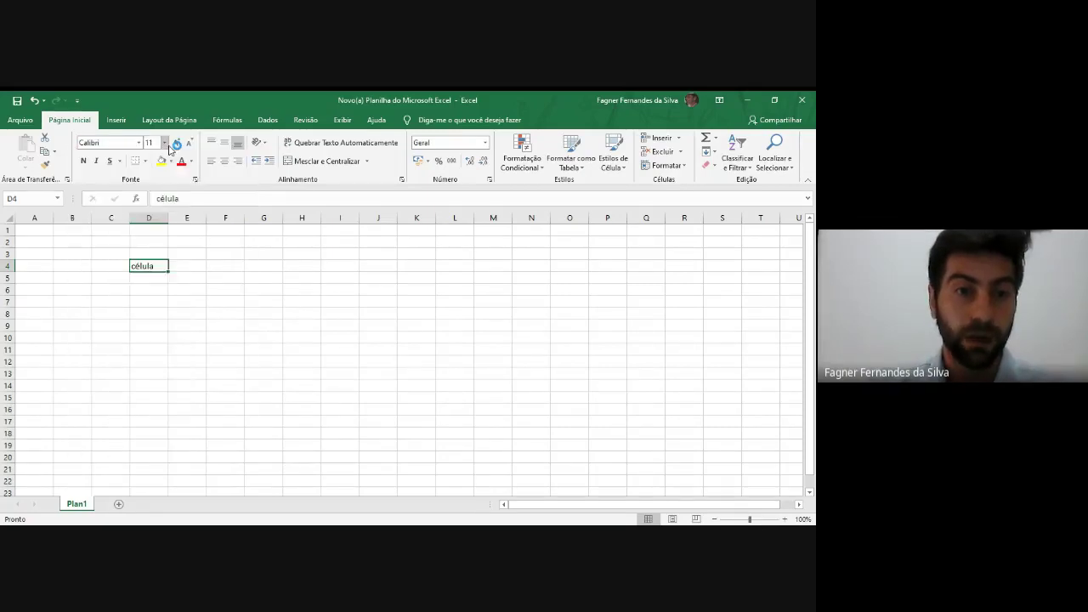
pyautogui.click(165, 143)
pyautogui.click(166, 145)
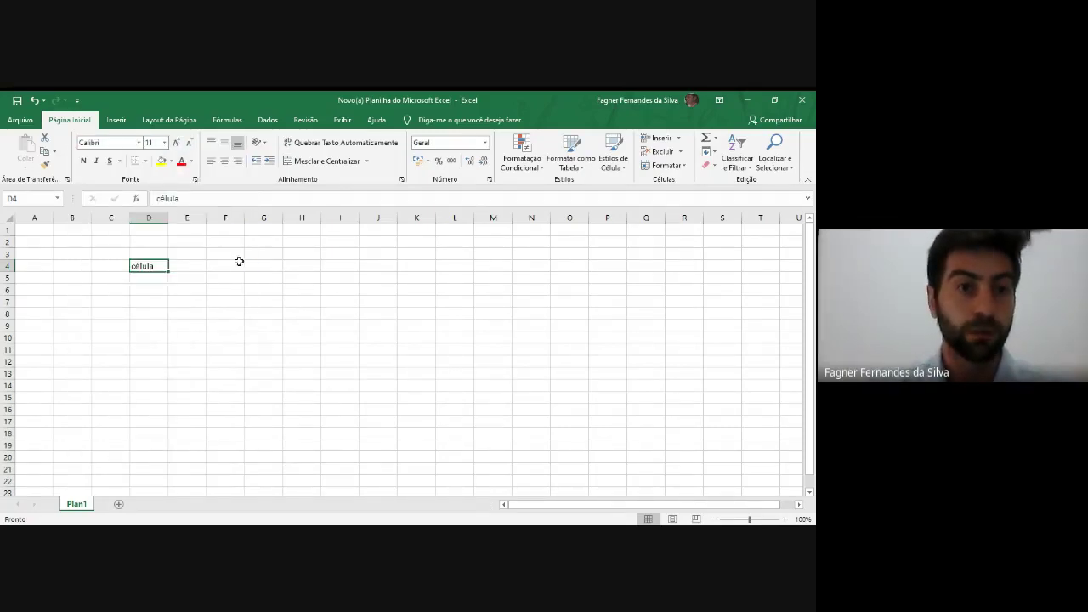
# Step: Fill cell D4 with yellow and clear the colour again with Sem Preenchimento
pyautogui.click(161, 161)
pyautogui.click(172, 162)
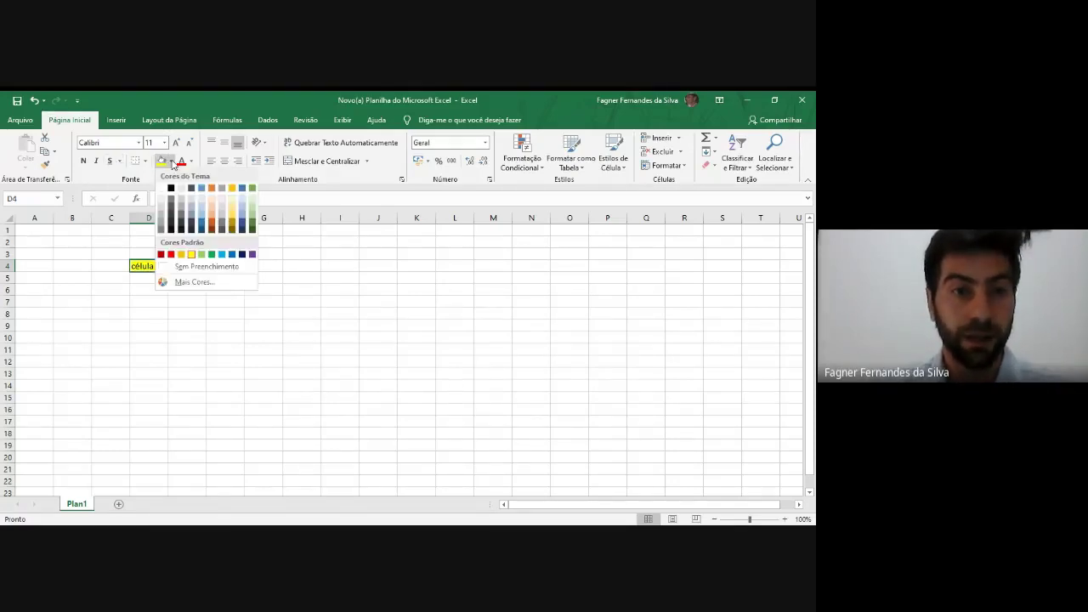
pyautogui.click(194, 265)
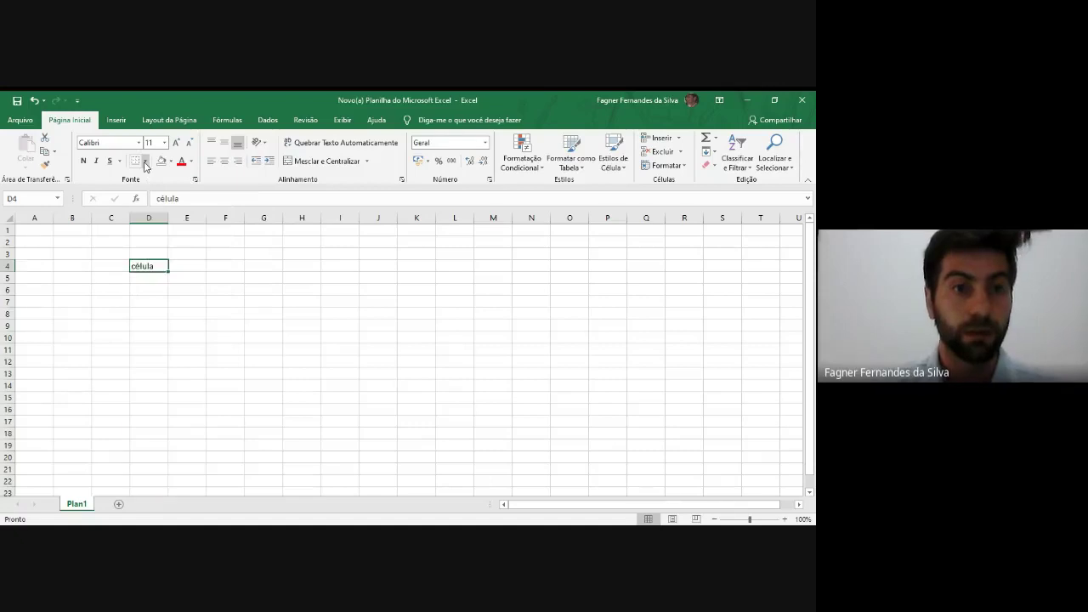
# Step: Apply Bordas Externas to cell D4 and remove the border again with Sem Borda
pyautogui.click(145, 161)
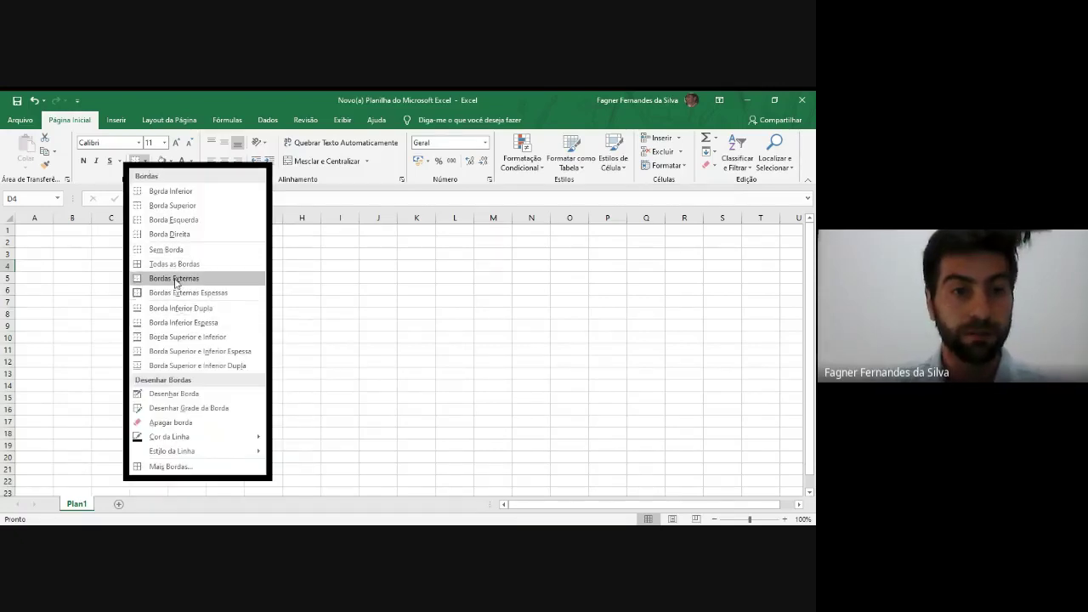
pyautogui.click(175, 279)
pyautogui.click(213, 319)
pyautogui.click(146, 261)
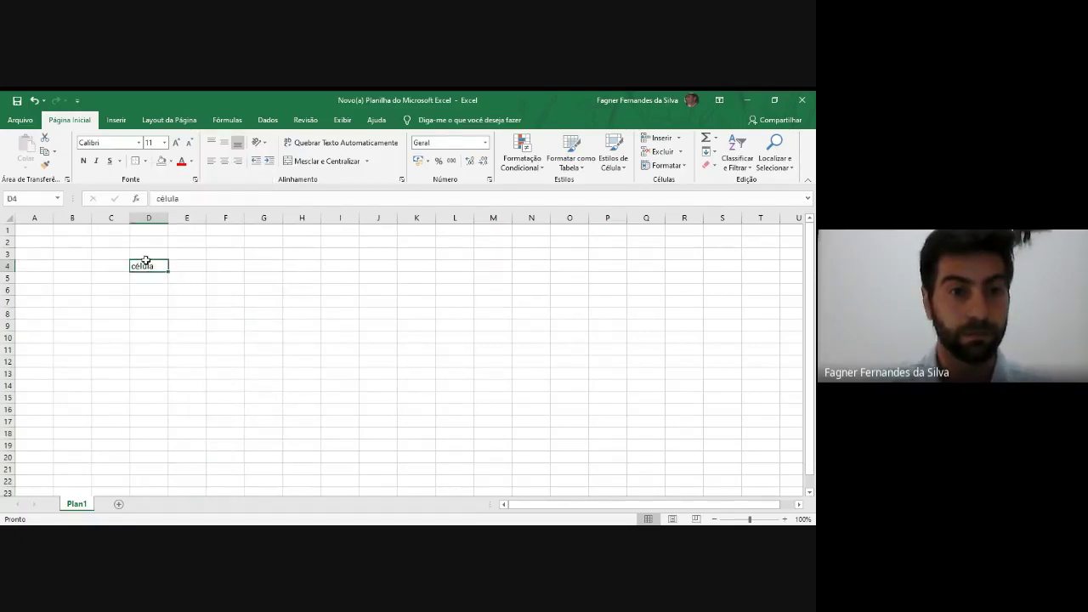
pyautogui.click(145, 164)
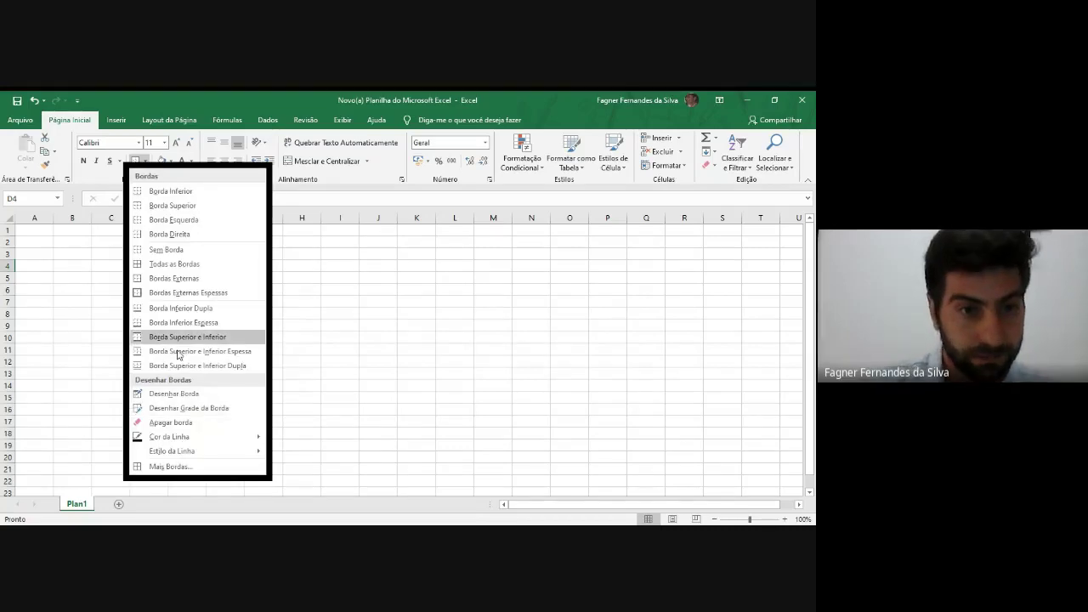
pyautogui.click(186, 251)
pyautogui.click(157, 266)
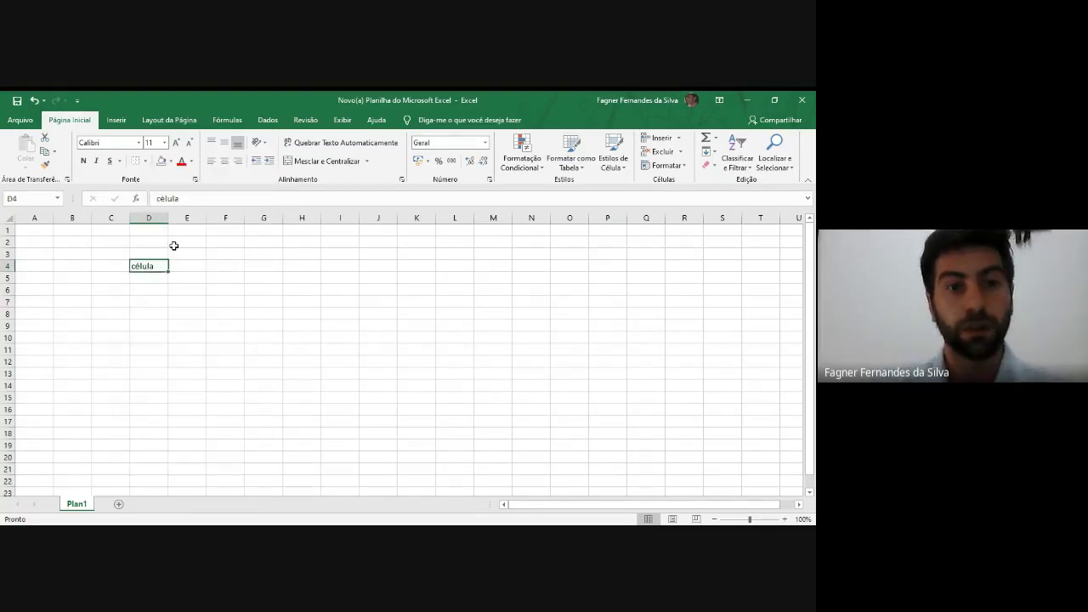
pyautogui.click(191, 161)
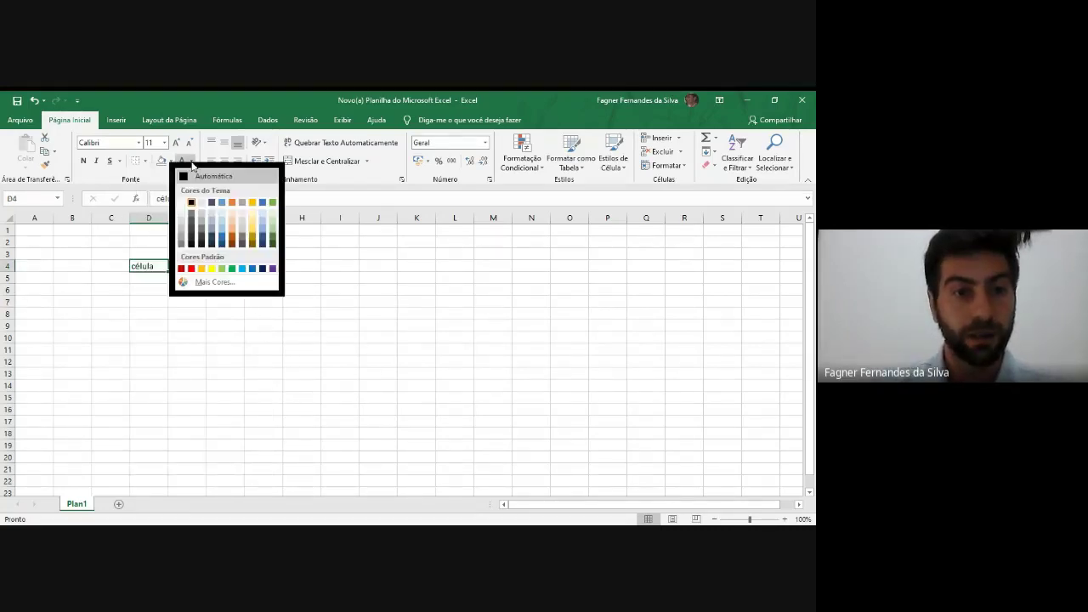
pyautogui.press('Escape')
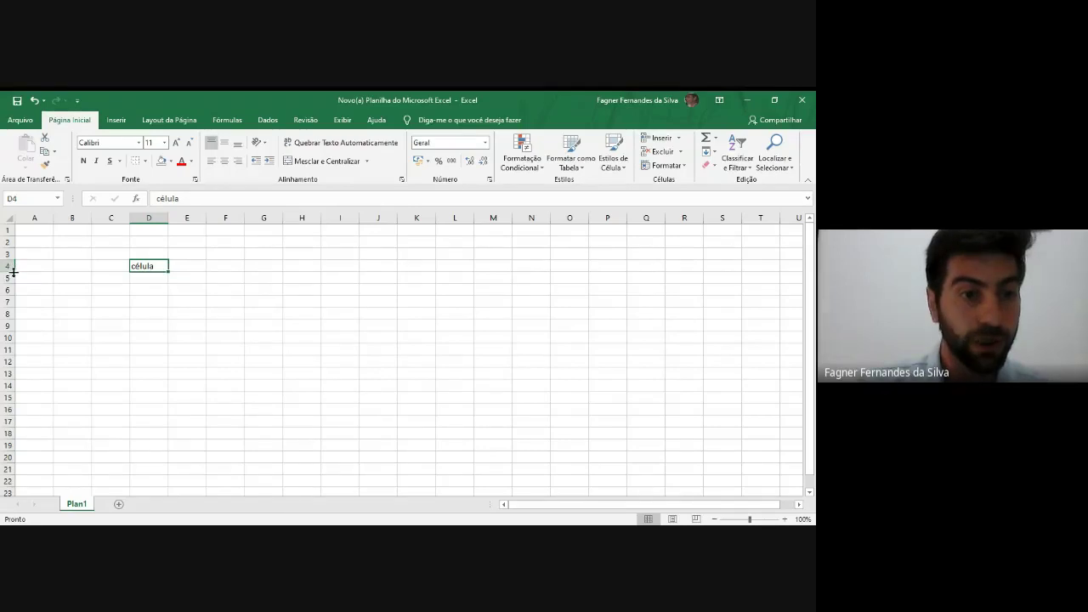
# Step: Increase the height of row 4 to roughly double
pyautogui.moveTo(14, 272); pyautogui.dragTo(14, 272)
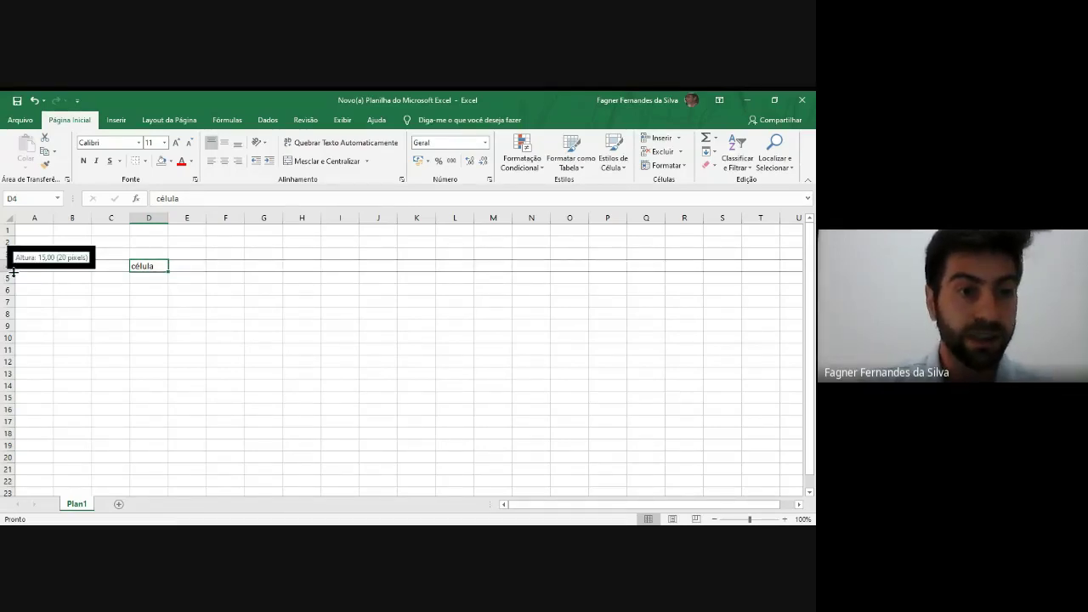
pyautogui.moveTo(13, 272); pyautogui.dragTo(10, 288)
pyautogui.click(215, 305)
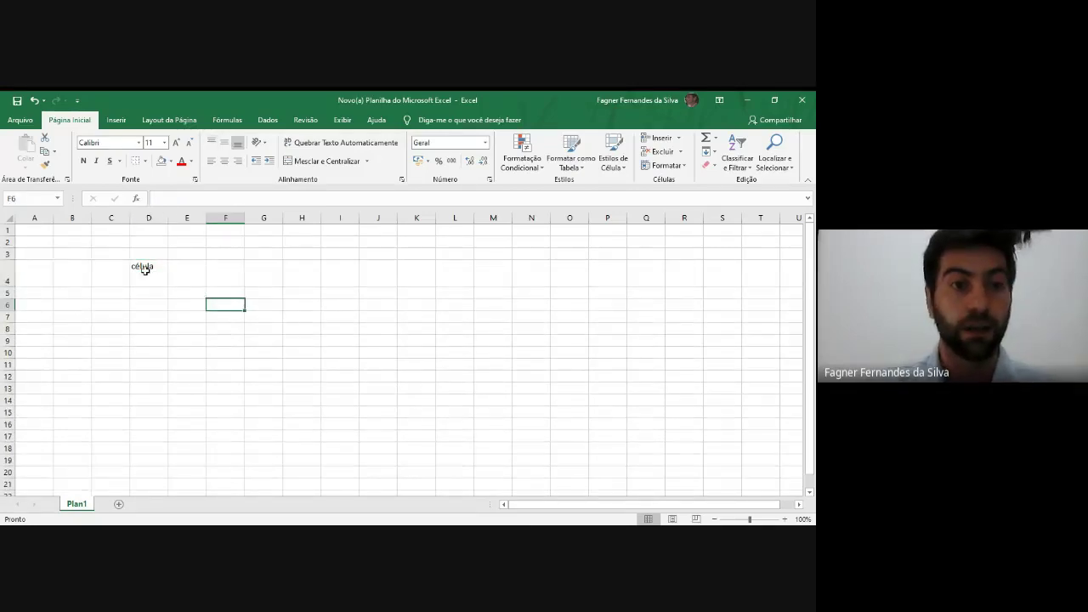
# Step: Try the top, middle and bottom vertical alignments on cell D4, ending with the text aligned in the middle
pyautogui.click(141, 268)
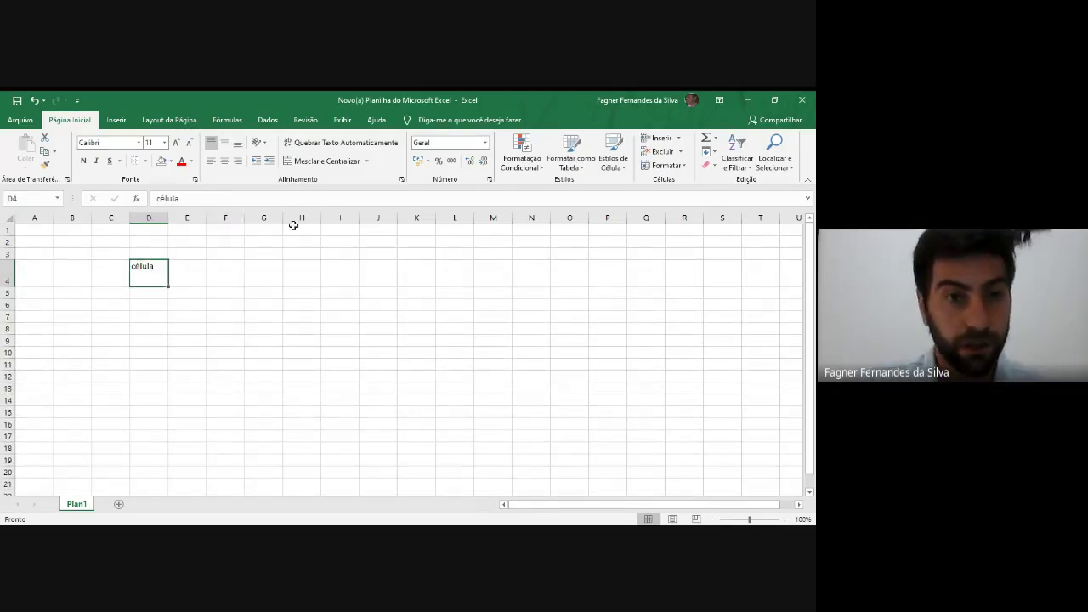
pyautogui.click(211, 143)
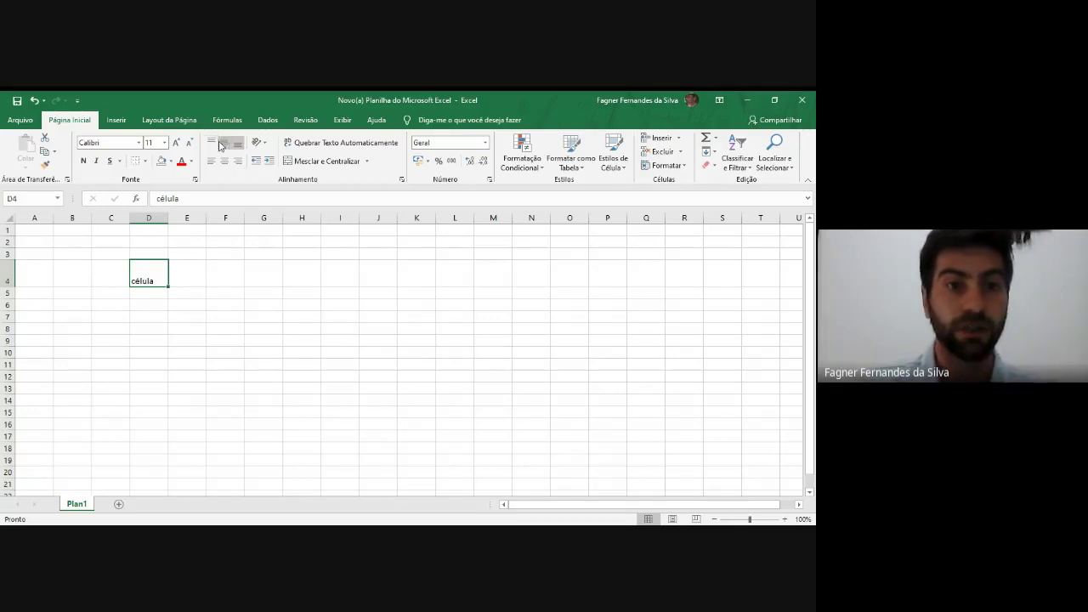
pyautogui.click(225, 143)
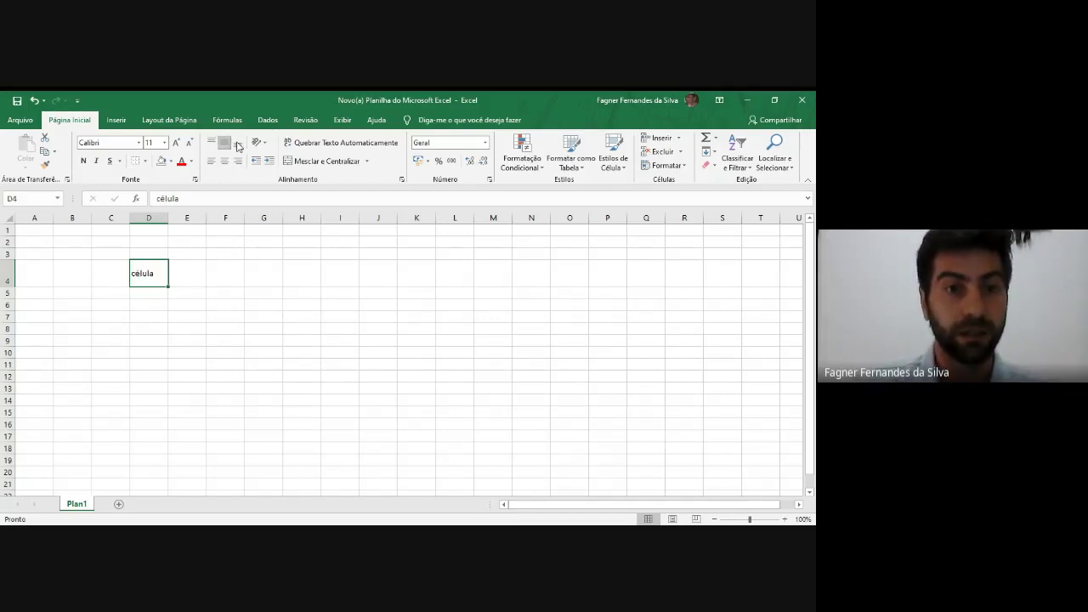
pyautogui.click(212, 143)
pyautogui.click(237, 143)
pyautogui.click(224, 143)
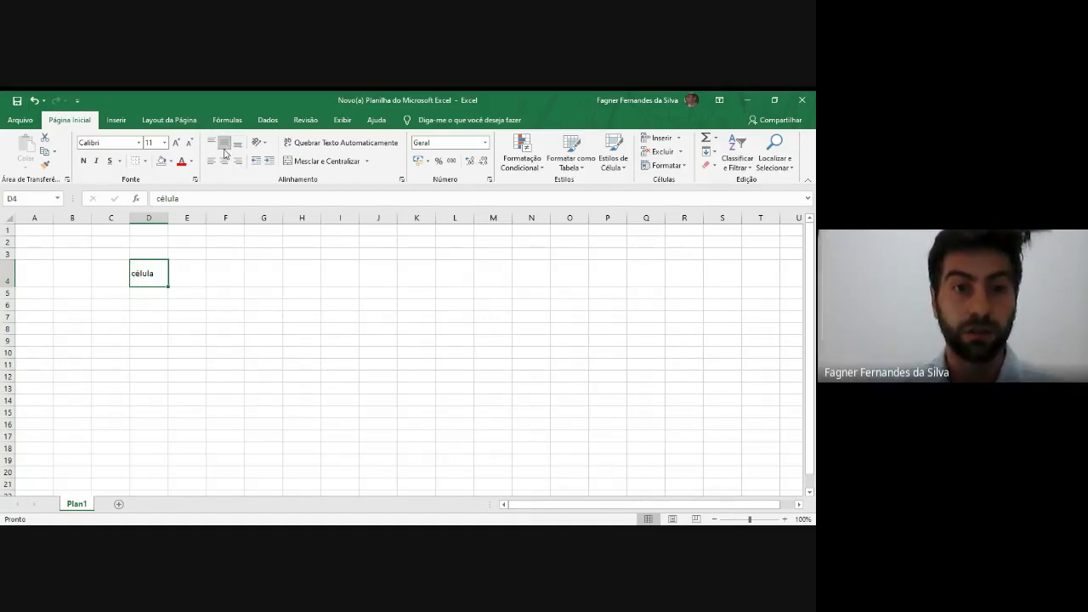
pyautogui.click(237, 143)
pyautogui.click(224, 143)
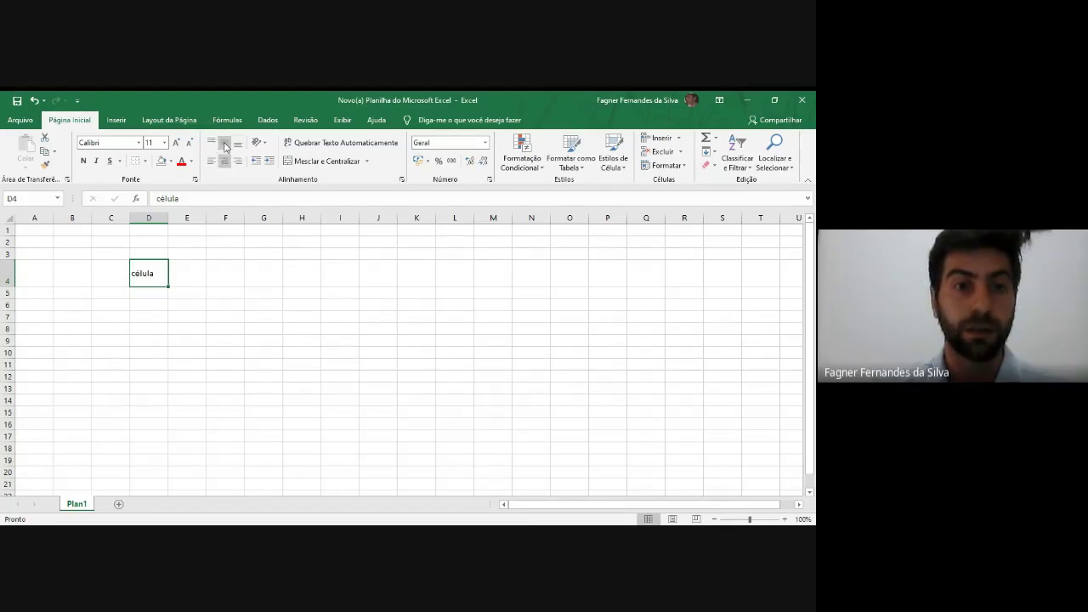
# Step: Try the left, right and centre horizontal alignments on cell D4, ending with the text centred
pyautogui.click(225, 162)
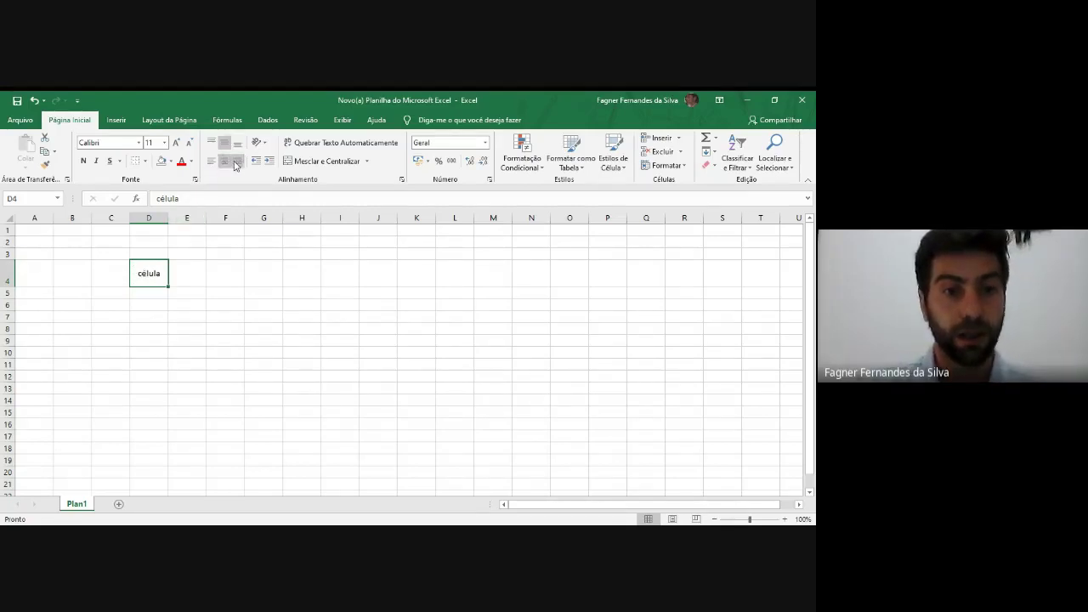
pyautogui.click(237, 161)
pyautogui.click(224, 161)
pyautogui.click(210, 161)
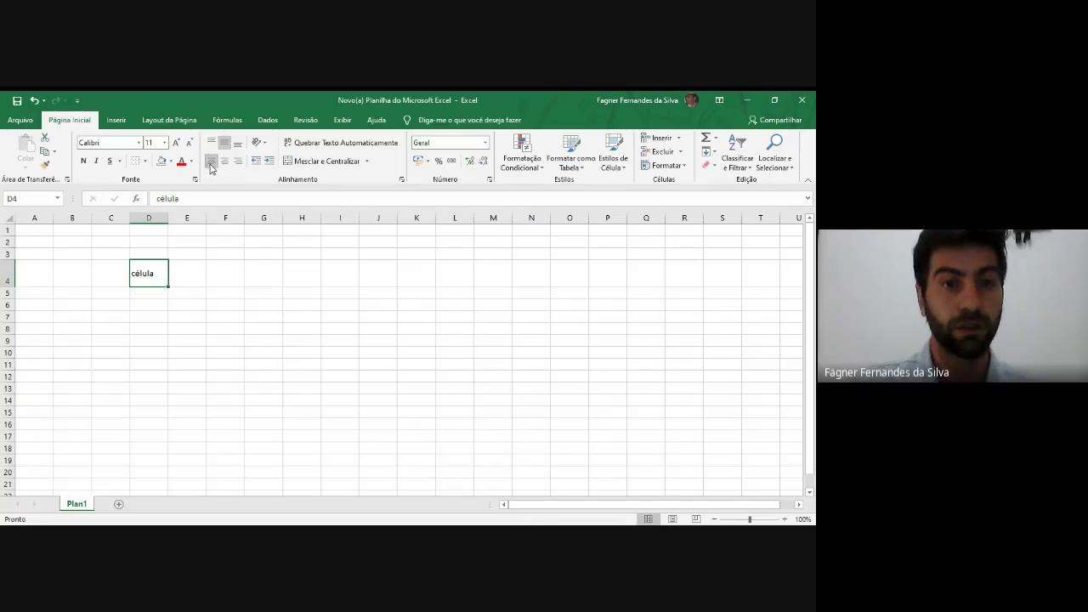
pyautogui.click(237, 162)
pyautogui.click(225, 163)
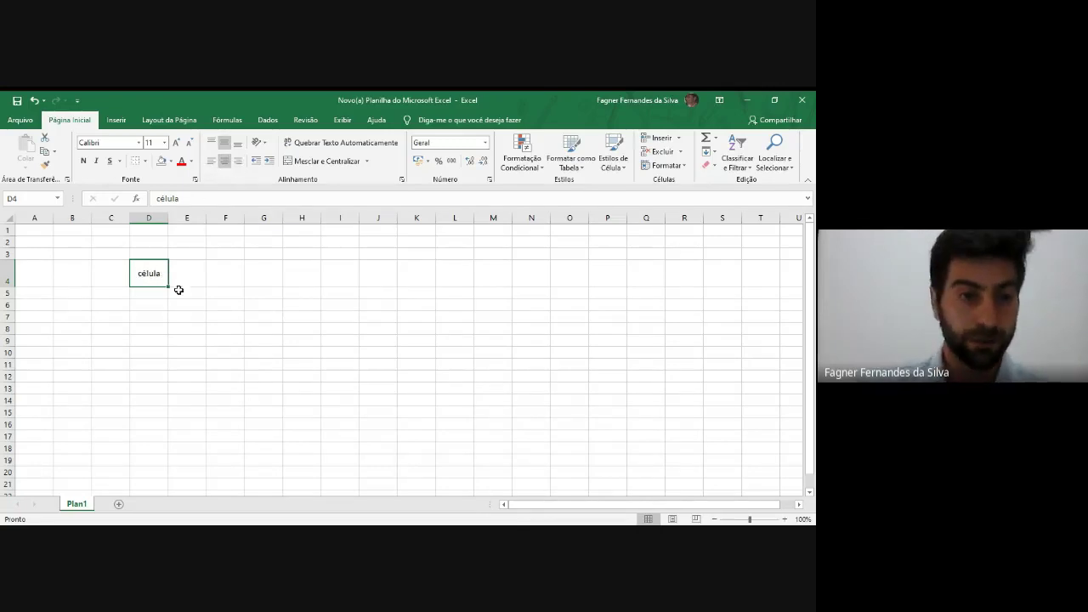
# Step: Slightly reduce the height of row 4 and widen column D
pyautogui.moveTo(14, 287)
pyautogui.mouseDown()
pyautogui.moveTo(21, 272)
pyautogui.moveTo(26, 286)
pyautogui.mouseUp()
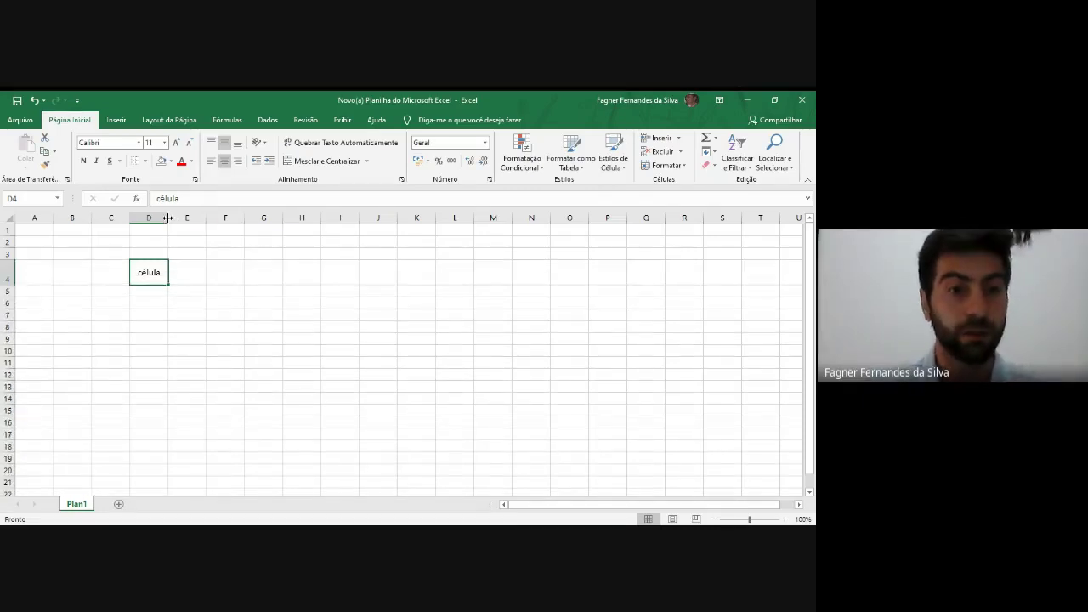
pyautogui.moveTo(167, 218); pyautogui.dragTo(192, 218)
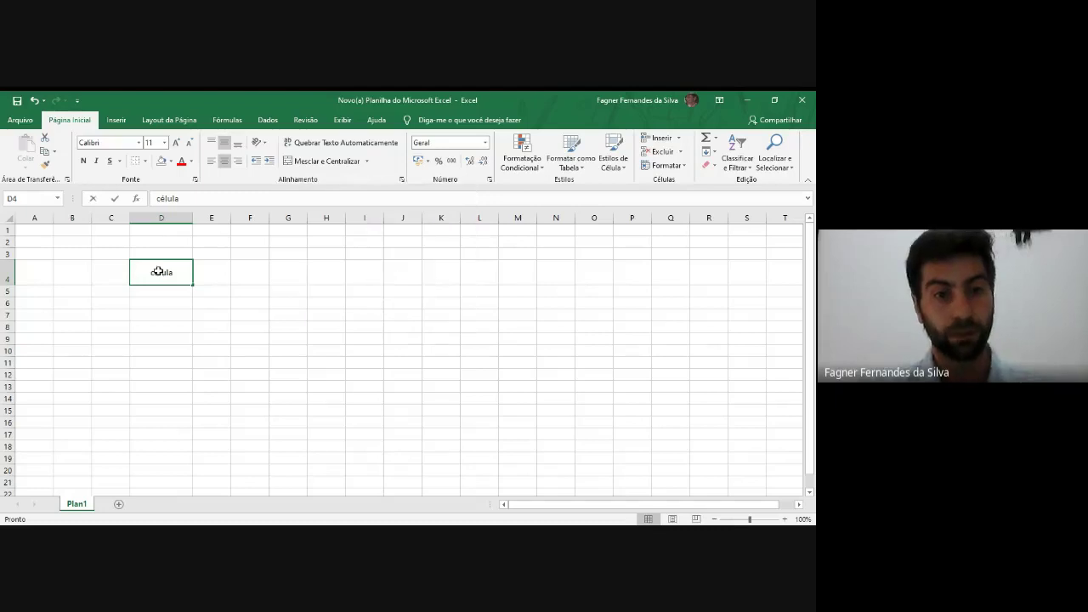
# Step: Append "cdmncmdnscmnsmnccnsnc" to the existing text in cell D4
pyautogui.press('F2')
pyautogui.write('cdmncmdnscmnsmnccnsnc')
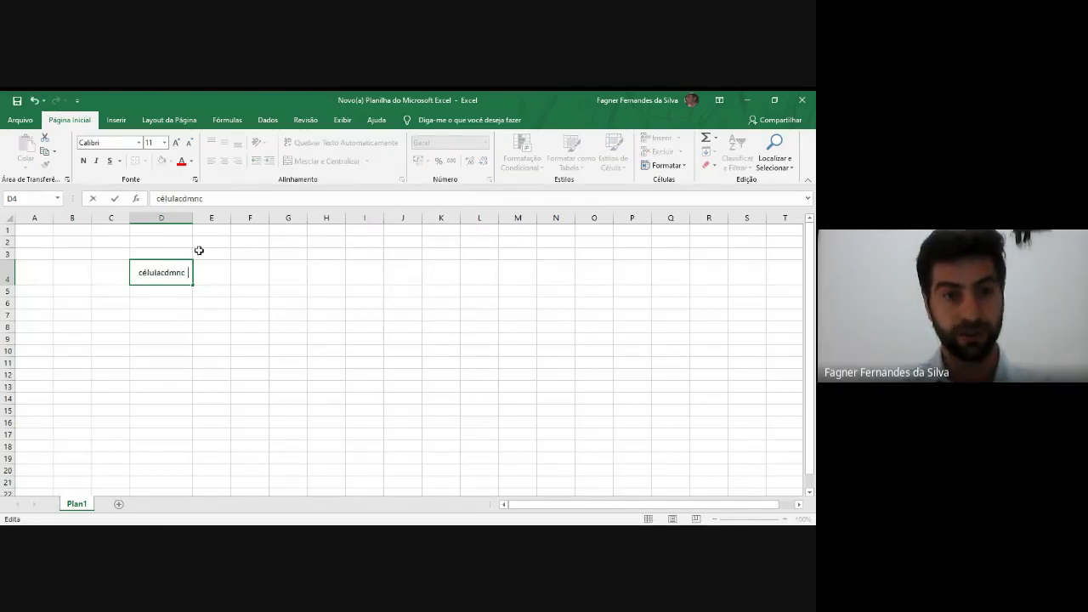
pyautogui.press('Return')
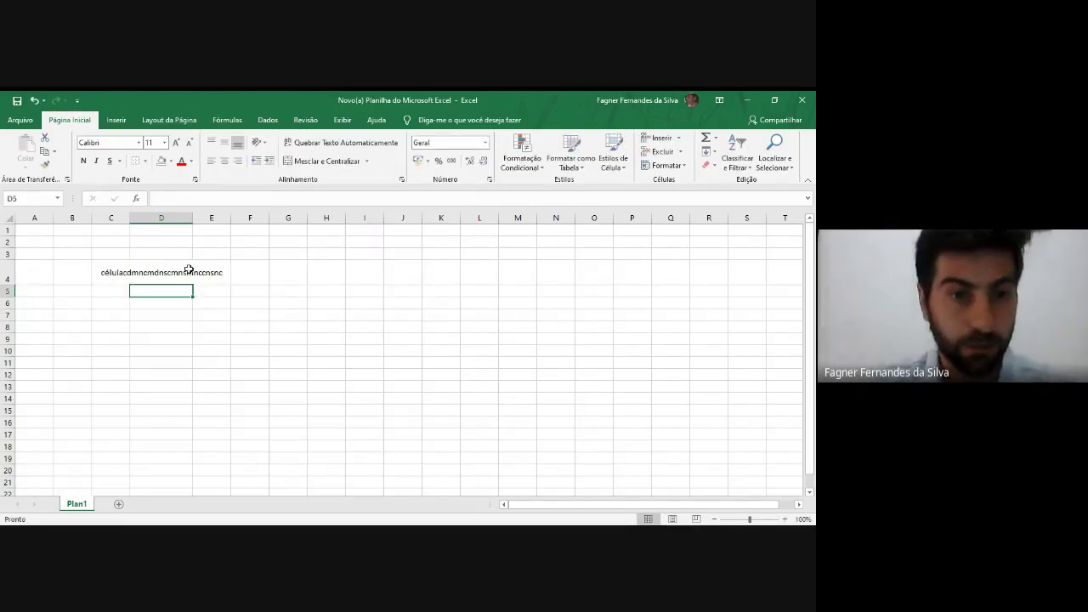
# Step: Turn on automatic text wrapping for the overlong text in cell D4
pyautogui.click(184, 270)
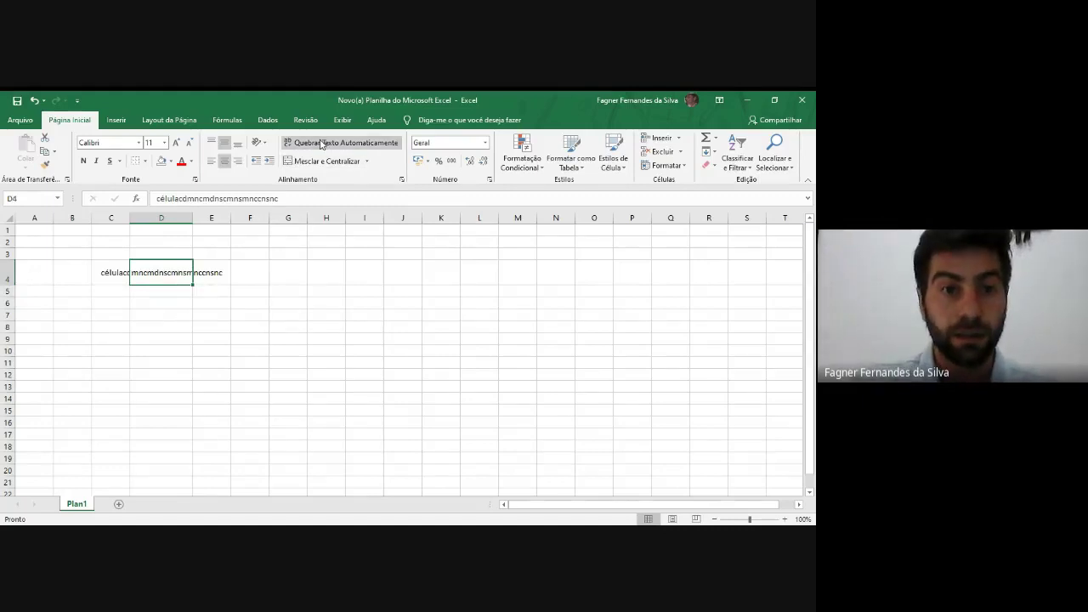
pyautogui.click(321, 142)
pyautogui.click(282, 293)
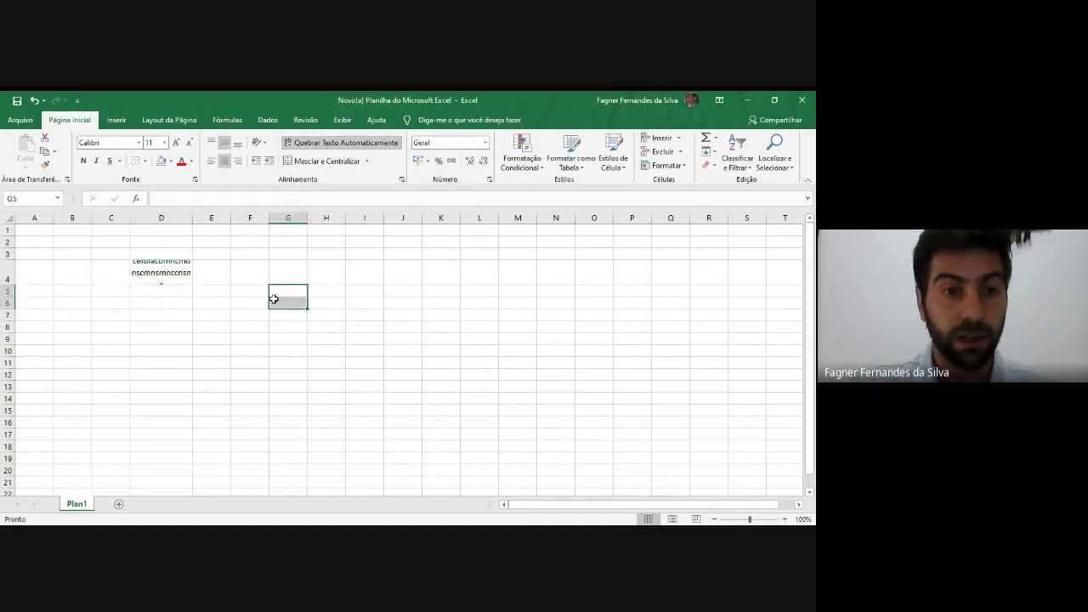
# Step: Increase the height of row 4 until all wrapped lines of cell D4 fit, keeping D4 selected
pyautogui.click(136, 228)
pyautogui.click(161, 273)
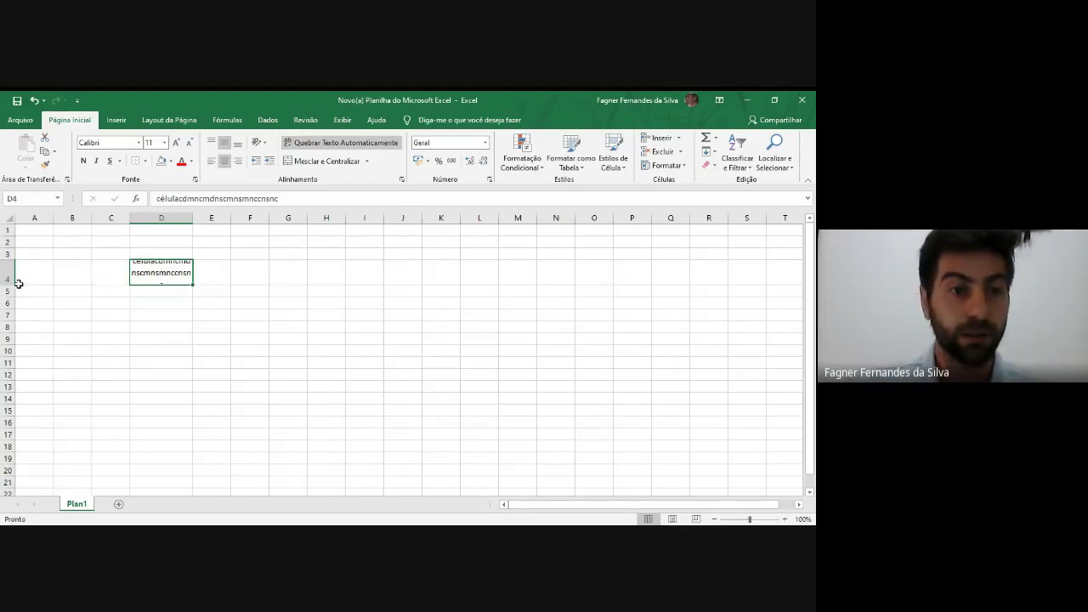
pyautogui.click(166, 288)
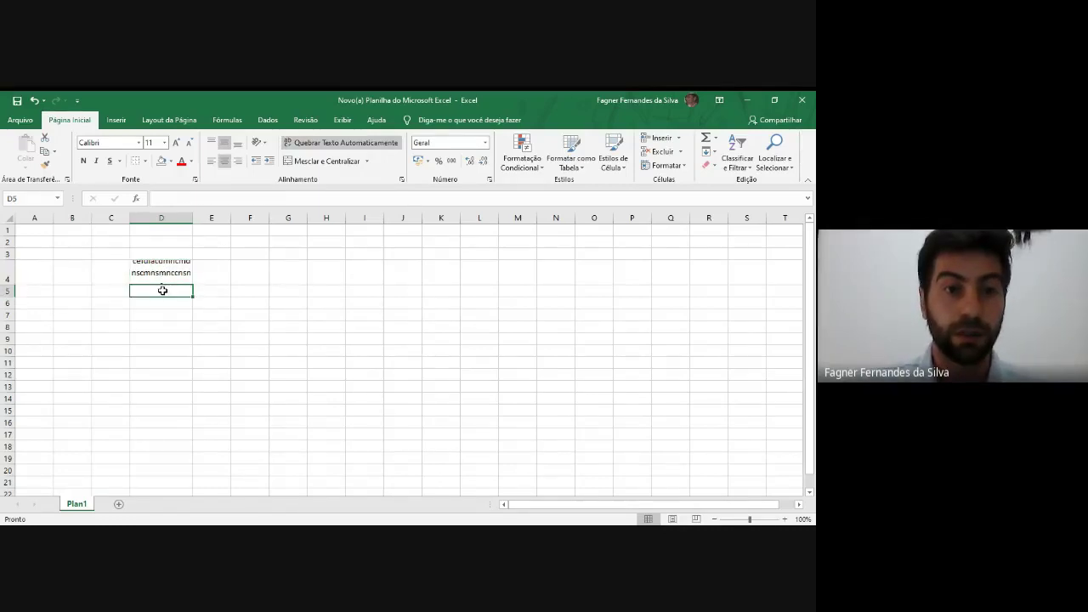
pyautogui.click(134, 261)
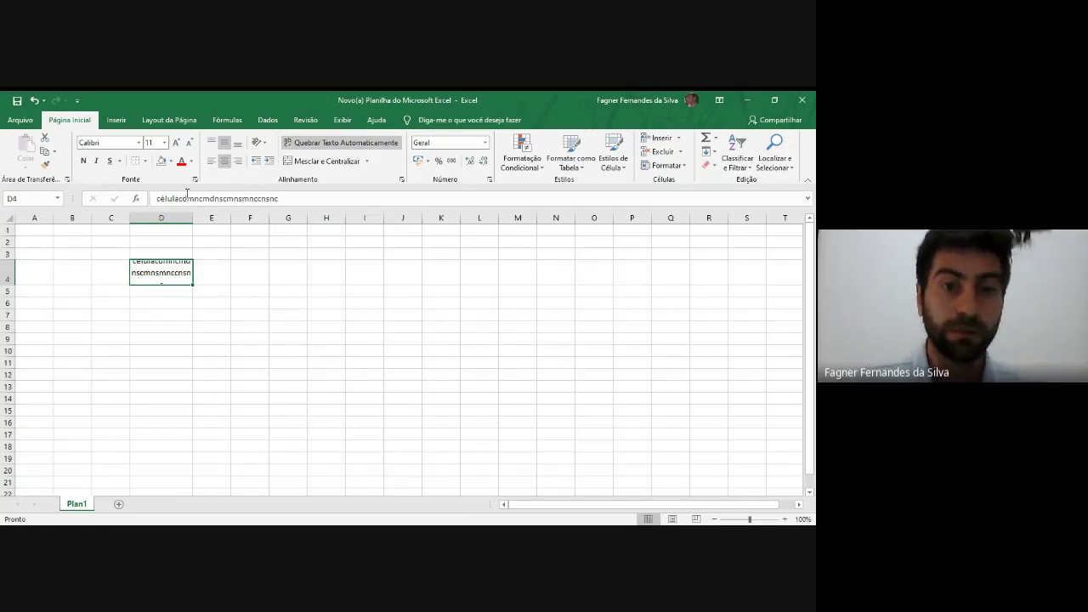
pyautogui.click(108, 307)
pyautogui.click(143, 272)
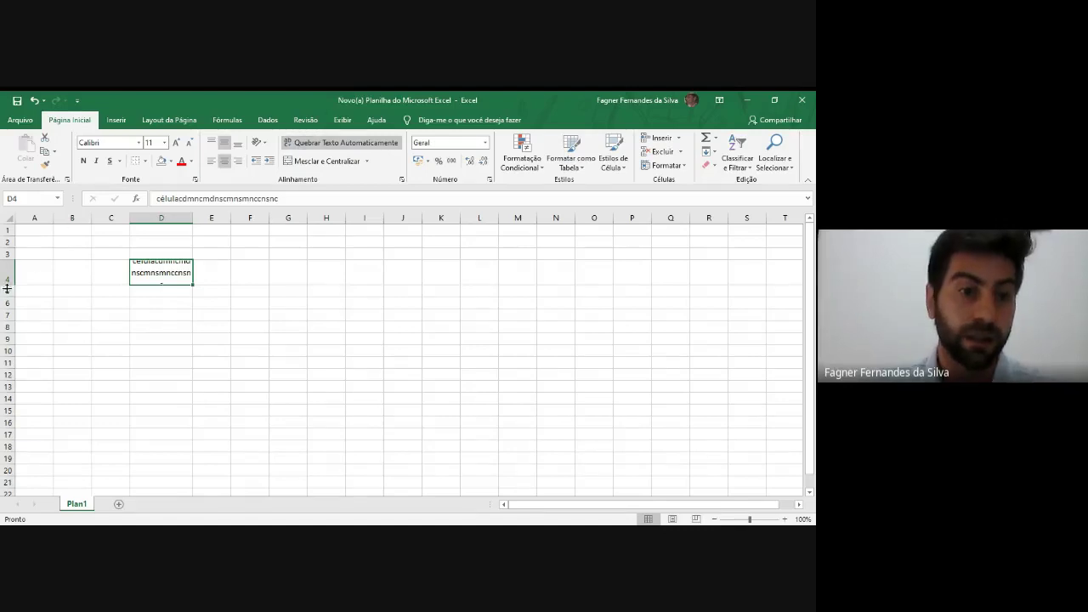
pyautogui.moveTo(7, 283); pyautogui.dragTo(7, 302)
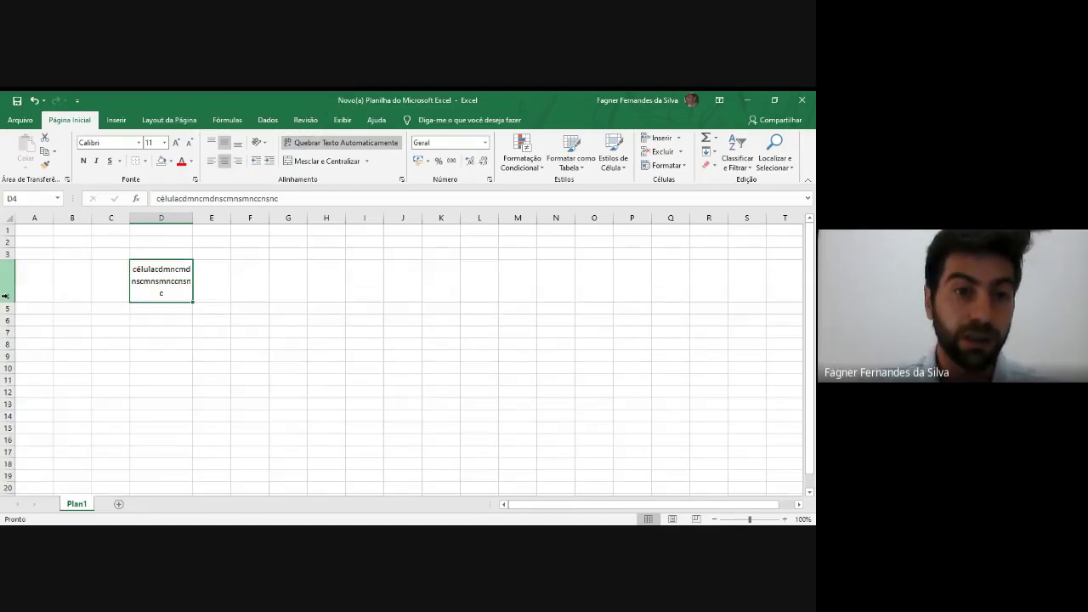
pyautogui.click(289, 392)
pyautogui.click(177, 282)
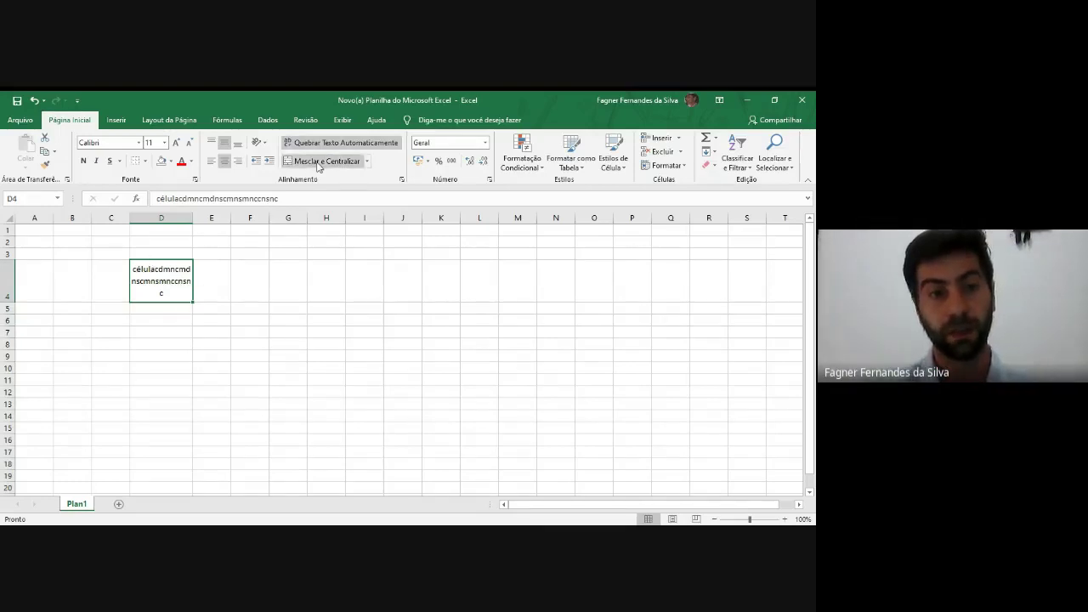
pyautogui.click(217, 320)
pyautogui.click(244, 258)
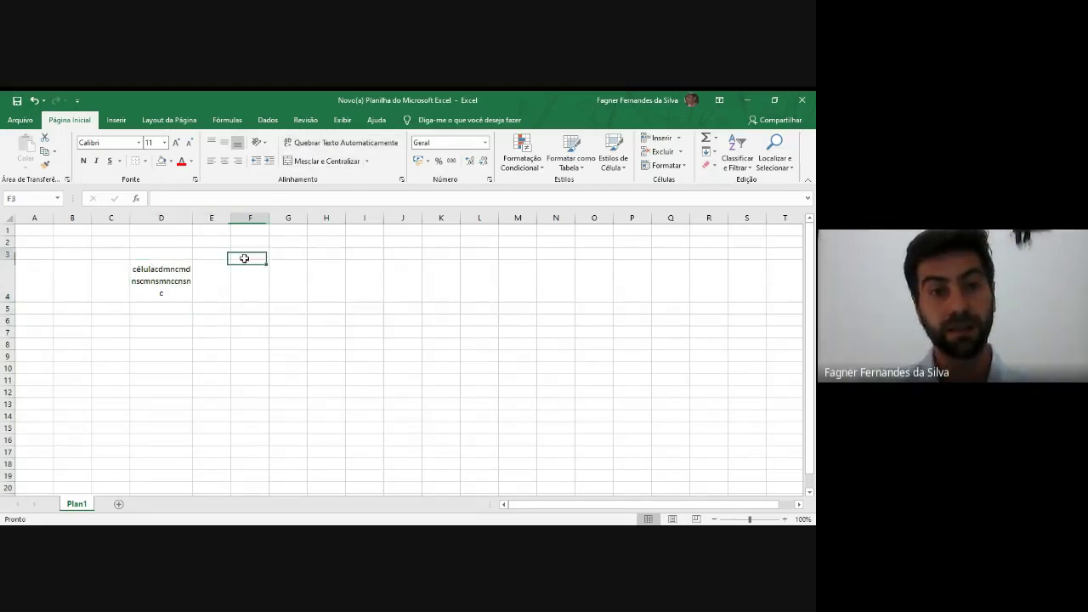
pyautogui.click(213, 309)
pyautogui.click(173, 286)
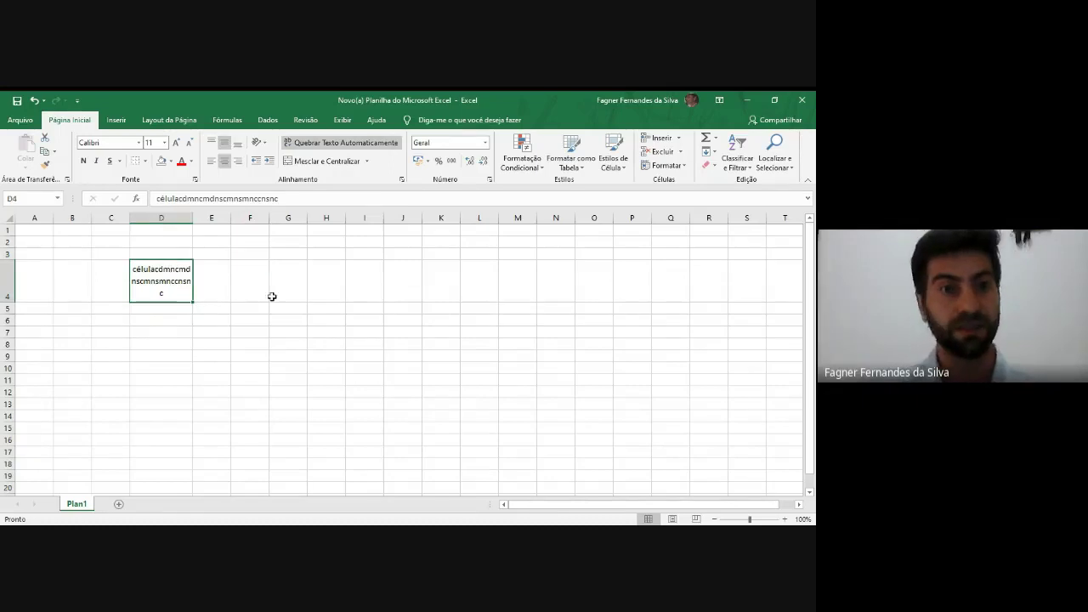
pyautogui.click(216, 266)
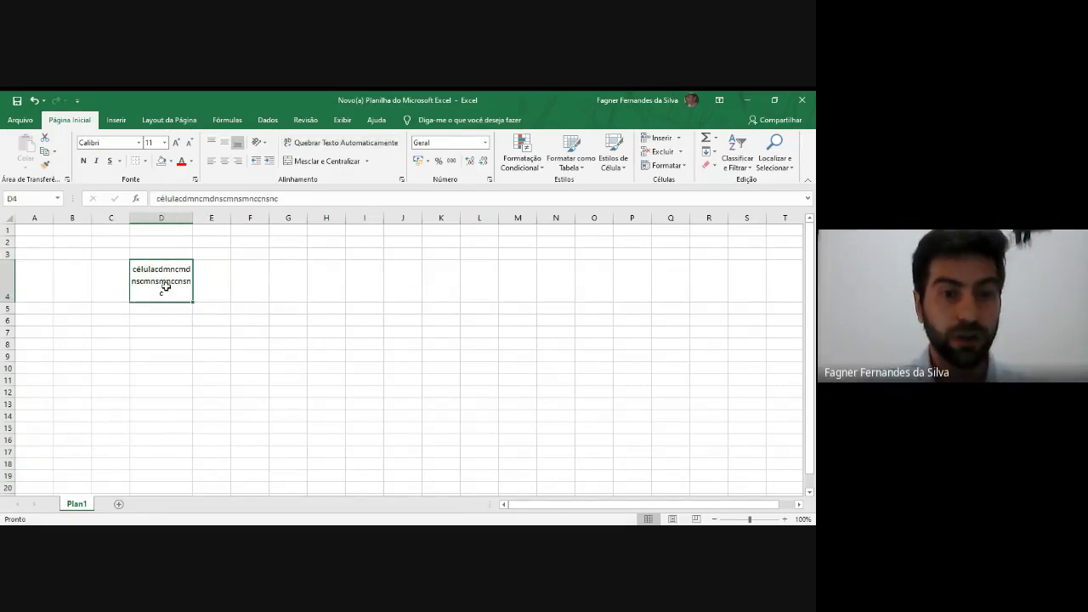
# Step: Try merging and centering cells D4 and E4, and undo the merge
pyautogui.moveTo(162, 287); pyautogui.dragTo(206, 287)
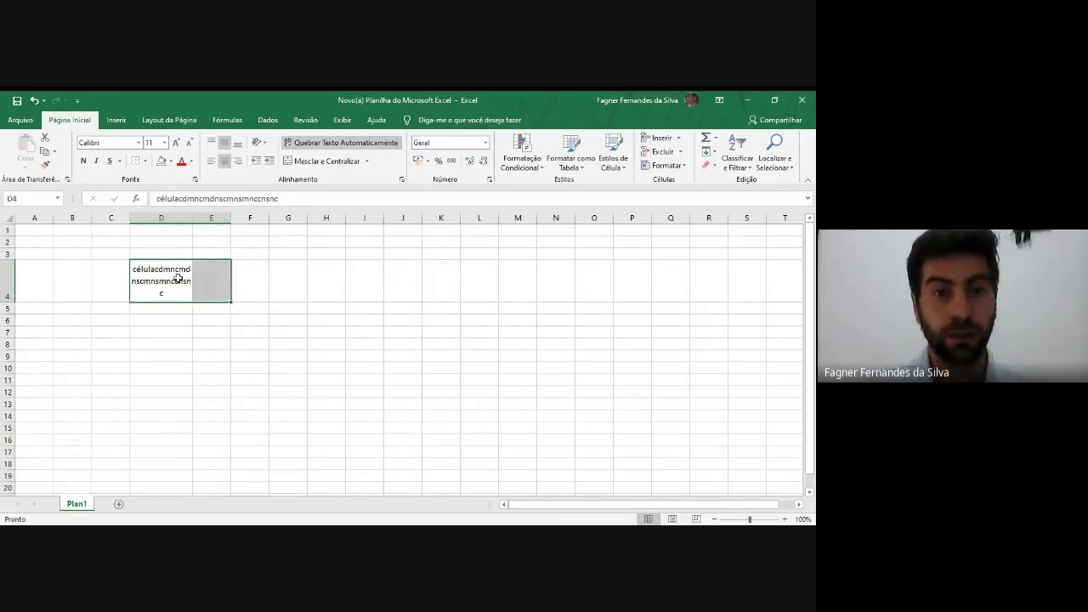
pyautogui.click(328, 162)
pyautogui.click(213, 398)
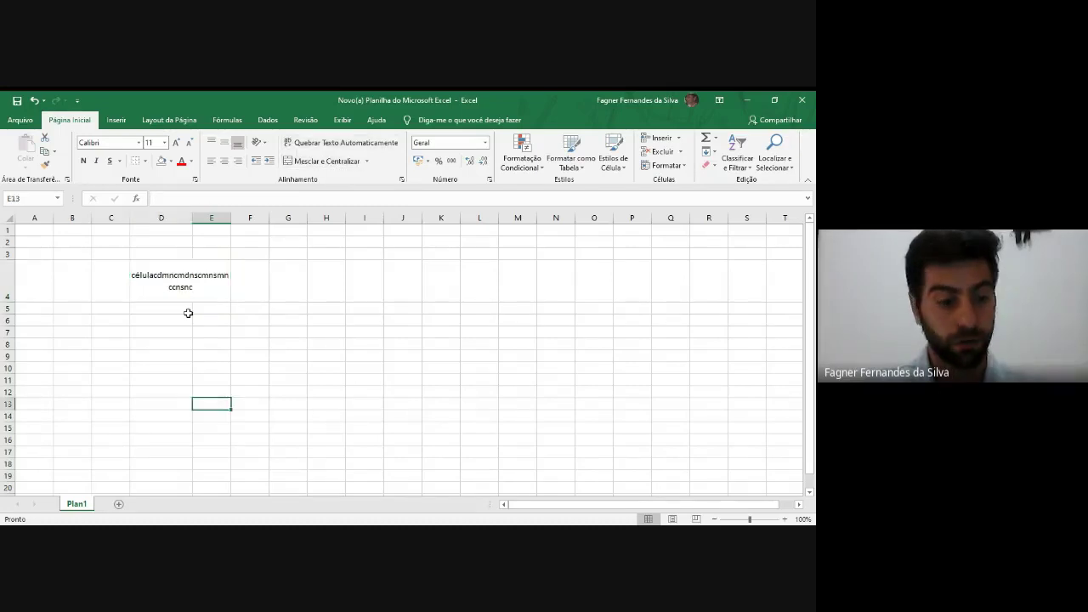
pyautogui.hotkey('ctrl', 'z')
# Step: Turn off automatic text wrapping for cell D4 and keep the cell selected
pyautogui.click(170, 287)
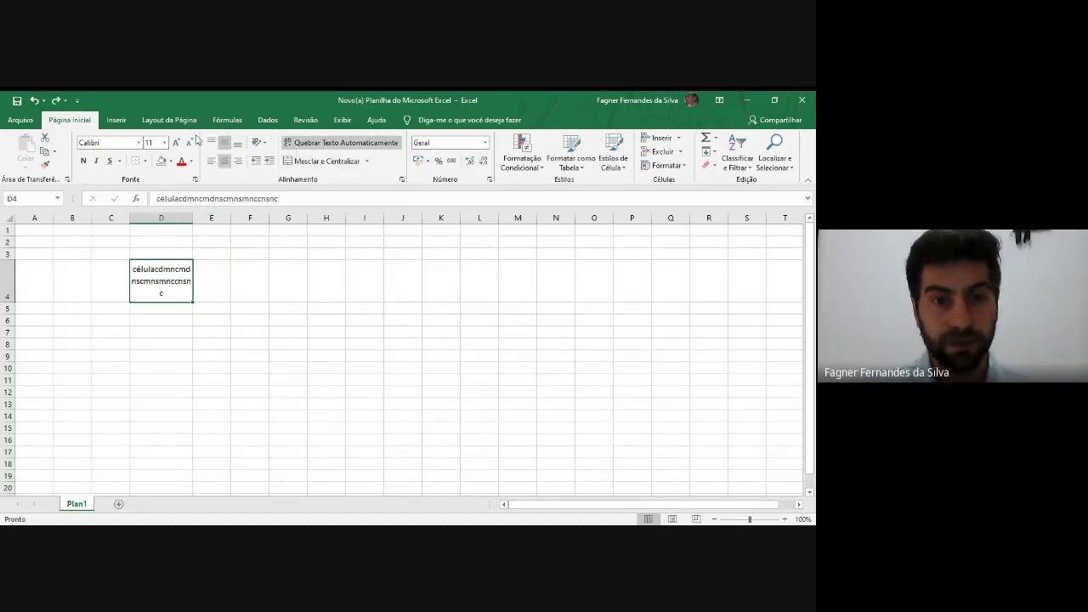
pyautogui.click(280, 142)
pyautogui.click(250, 384)
pyautogui.click(161, 292)
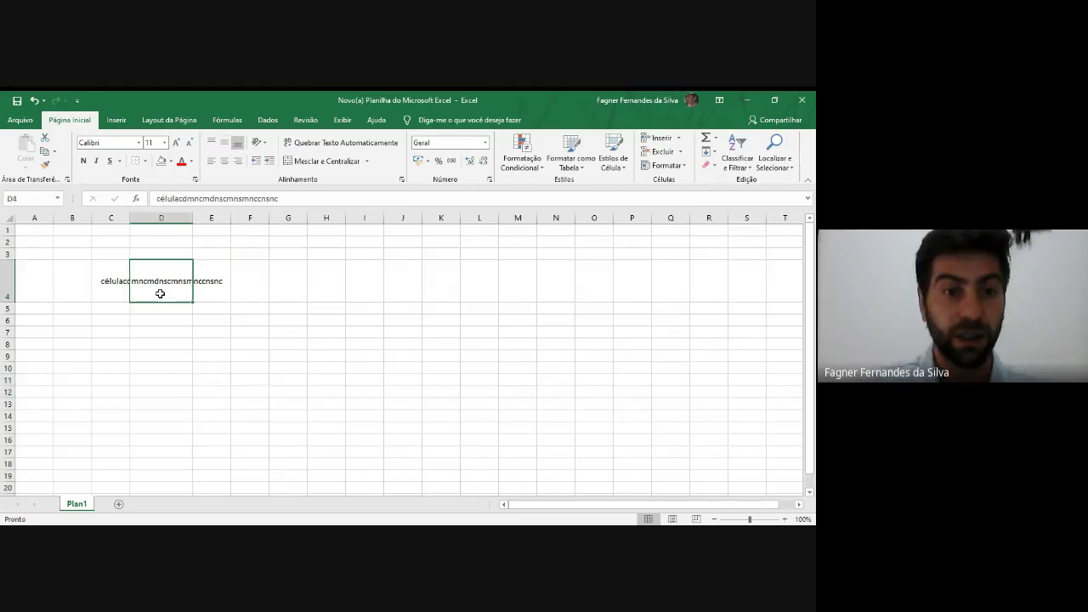
# Step: Select D4 and its neighbouring cells in turn to examine which one actually holds the overflowing text
pyautogui.click(110, 286)
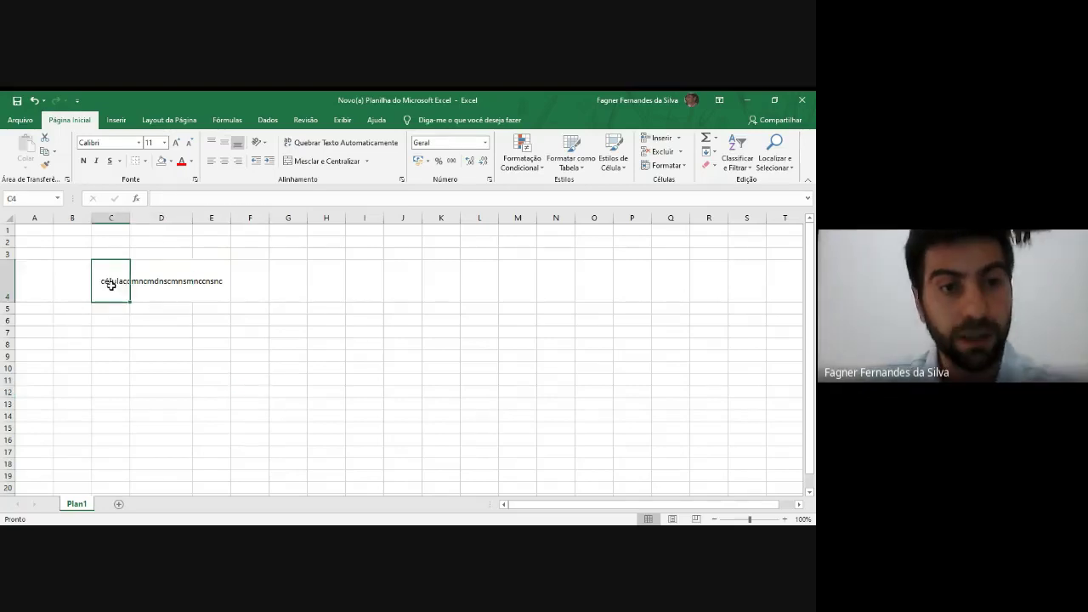
pyautogui.click(209, 278)
pyautogui.click(97, 298)
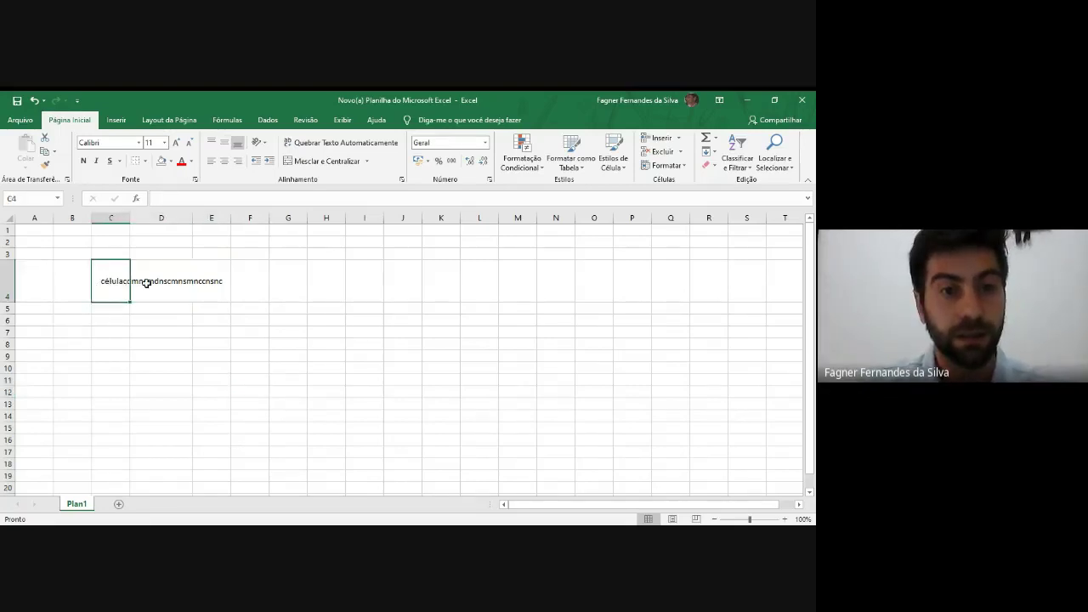
pyautogui.click(173, 285)
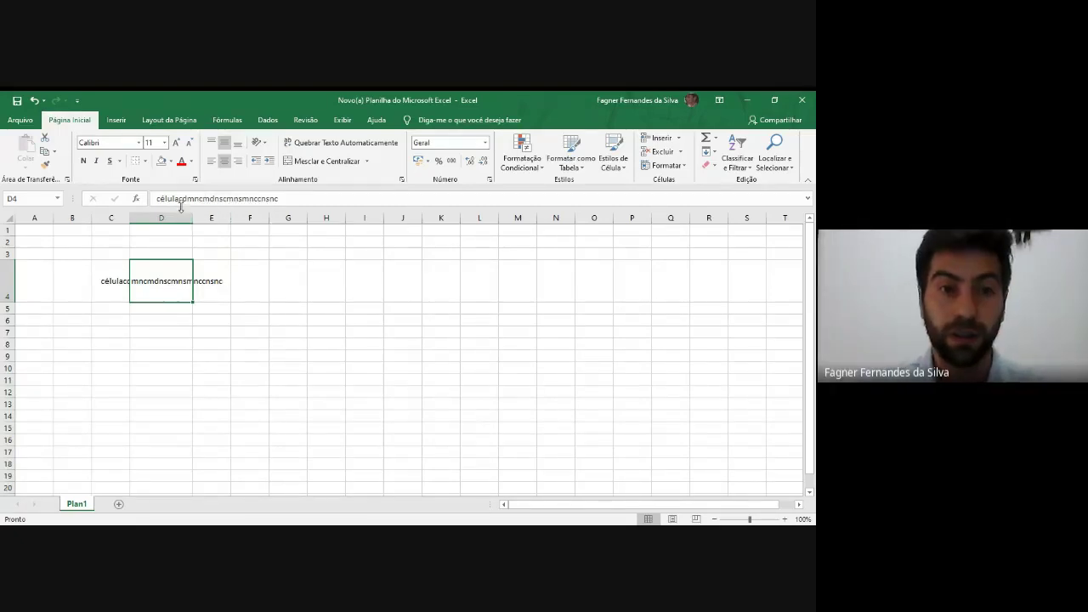
pyautogui.click(149, 307)
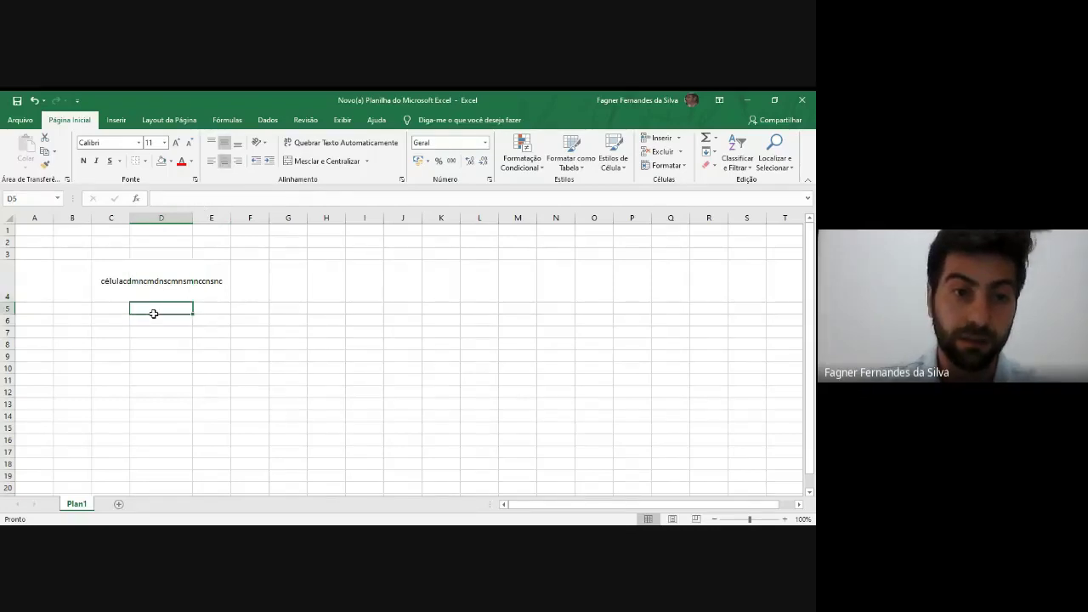
pyautogui.click(163, 281)
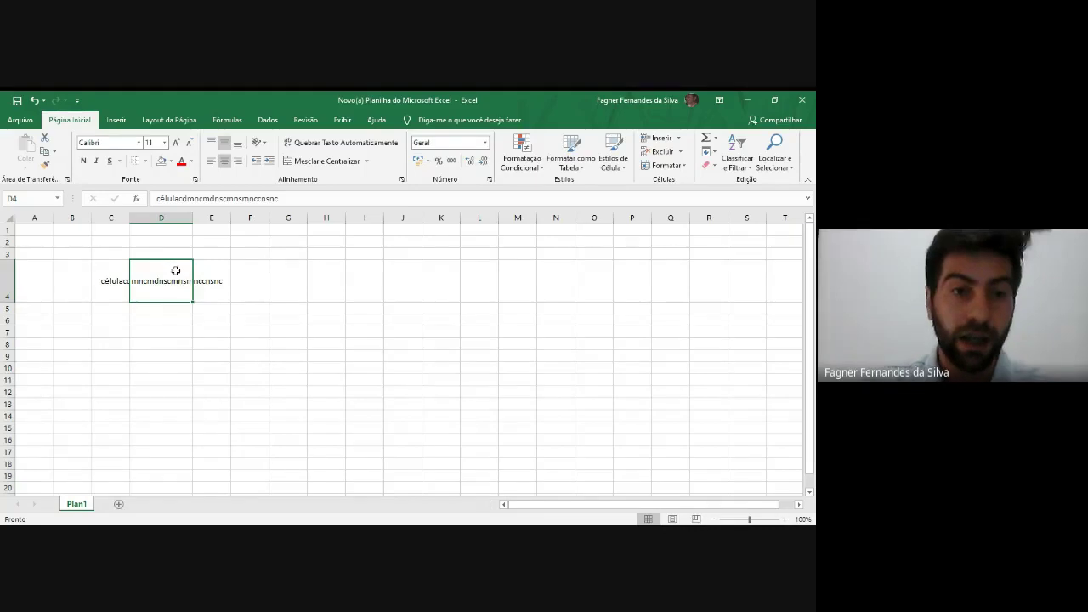
pyautogui.click(127, 273)
pyautogui.click(213, 281)
pyautogui.click(164, 287)
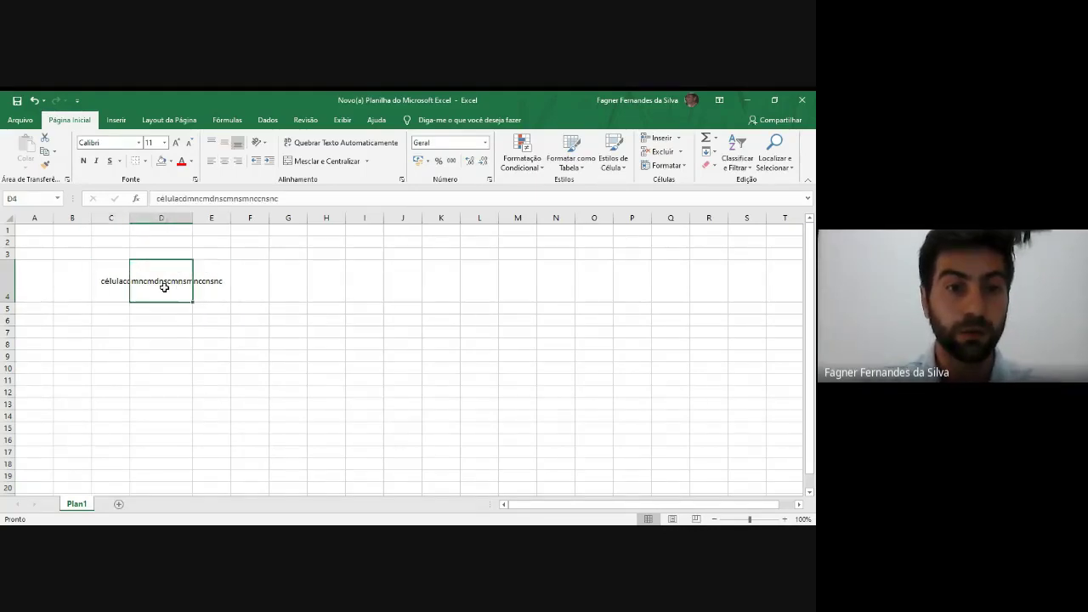
pyautogui.click(213, 284)
pyautogui.click(255, 284)
pyautogui.click(174, 285)
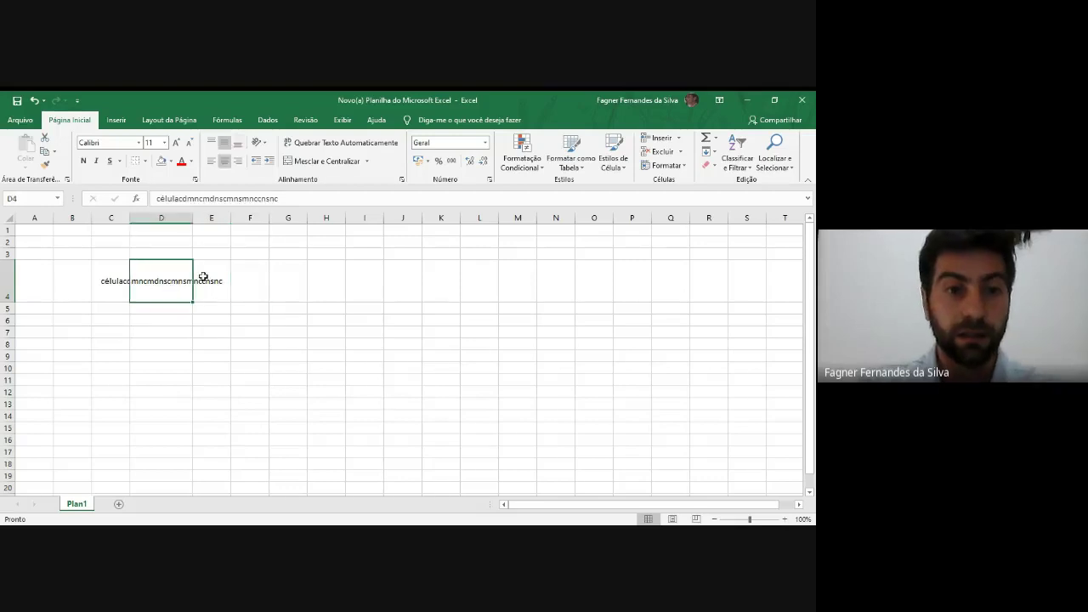
pyautogui.click(207, 278)
pyautogui.click(162, 282)
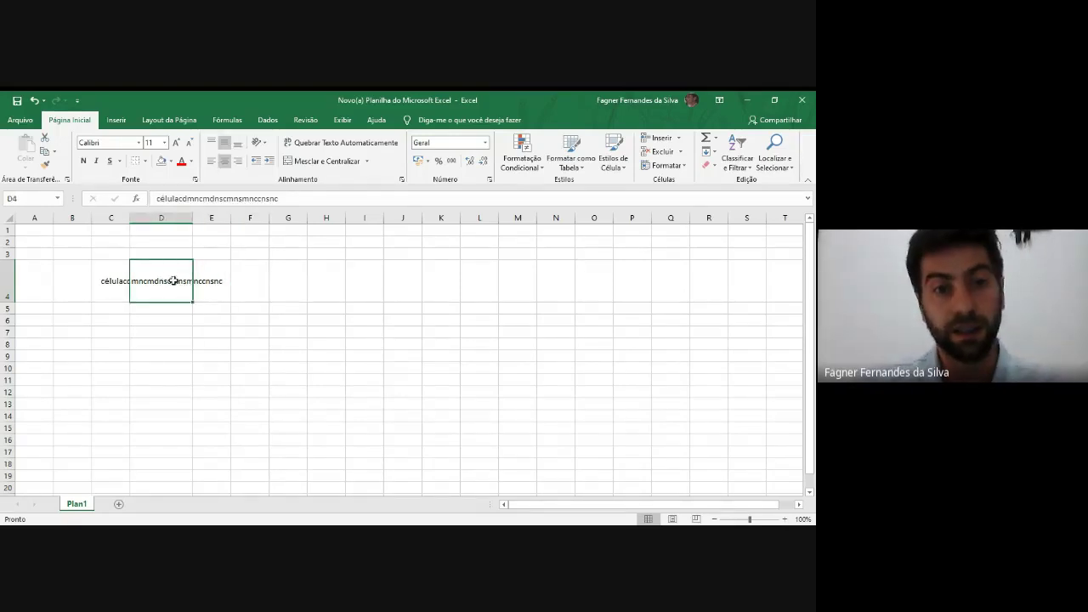
# Step: Widen column D slightly, and merge and center cells D4 to F4
pyautogui.moveTo(192, 218)
pyautogui.mouseDown()
pyautogui.moveTo(257, 229)
pyautogui.moveTo(196, 217)
pyautogui.moveTo(212, 221)
pyautogui.mouseUp()
pyautogui.moveTo(166, 281); pyautogui.dragTo(262, 284)
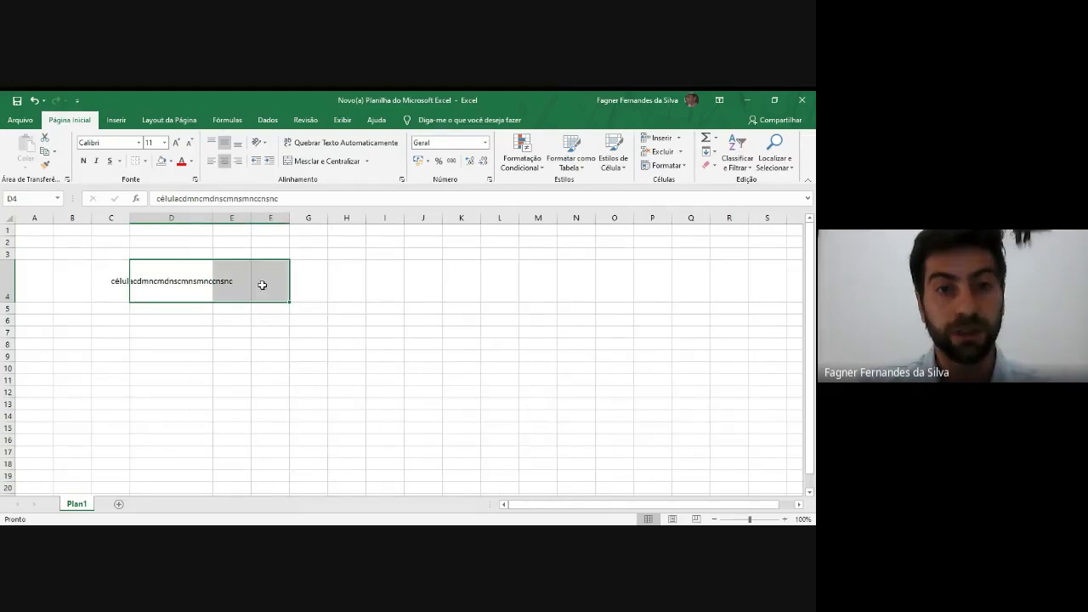
pyautogui.click(325, 161)
pyautogui.click(240, 327)
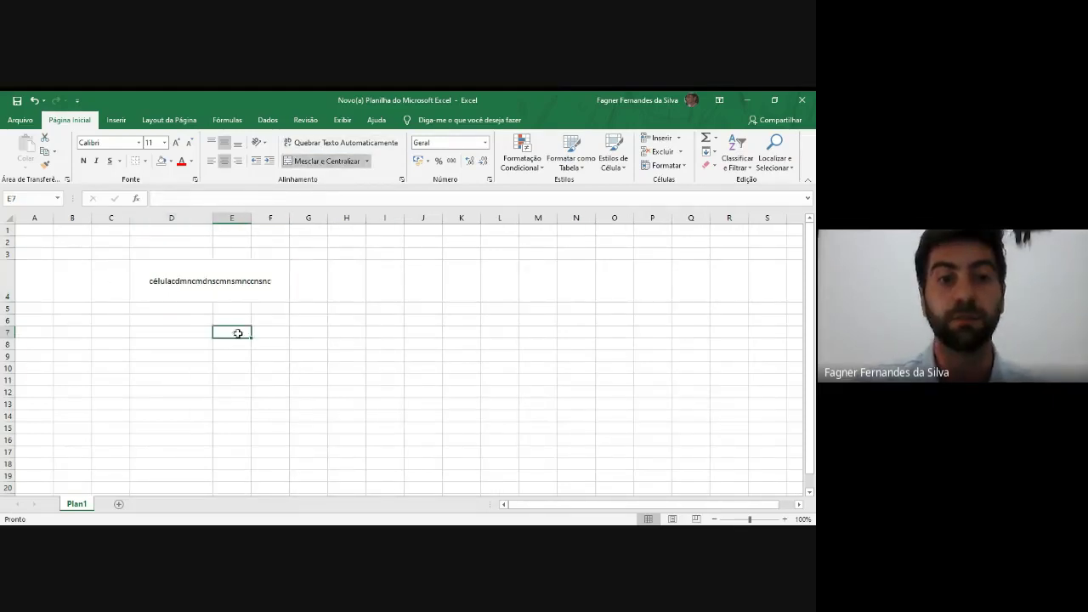
pyautogui.click(191, 296)
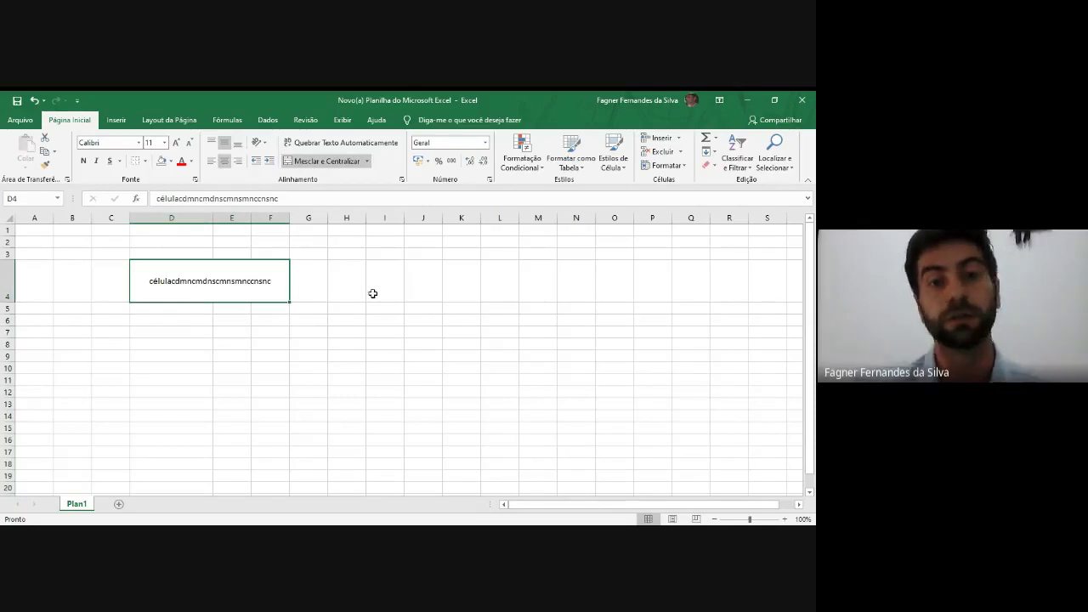
pyautogui.click(301, 311)
pyautogui.click(209, 267)
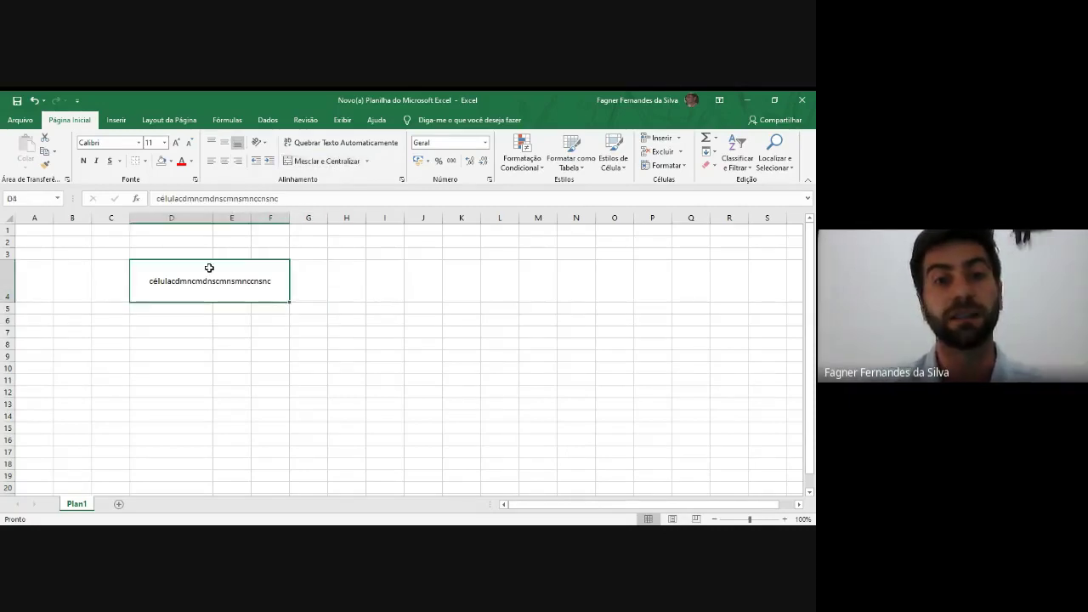
# Step: Undo the merge of cells D4 to F4 and clear the text from cell D4
pyautogui.click(33, 100)
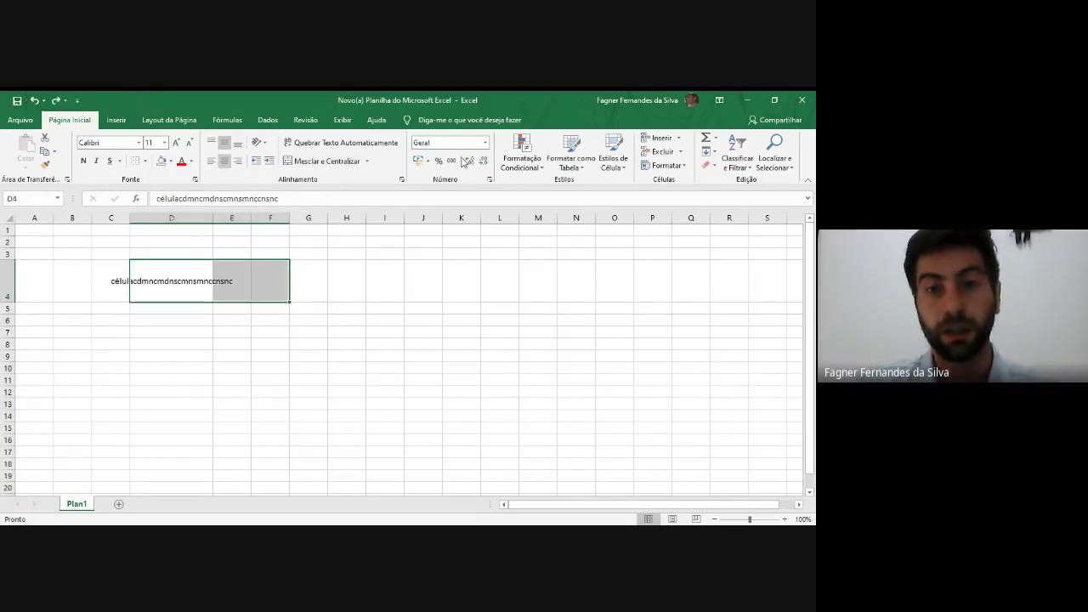
pyautogui.click(175, 273)
pyautogui.press('Delete')
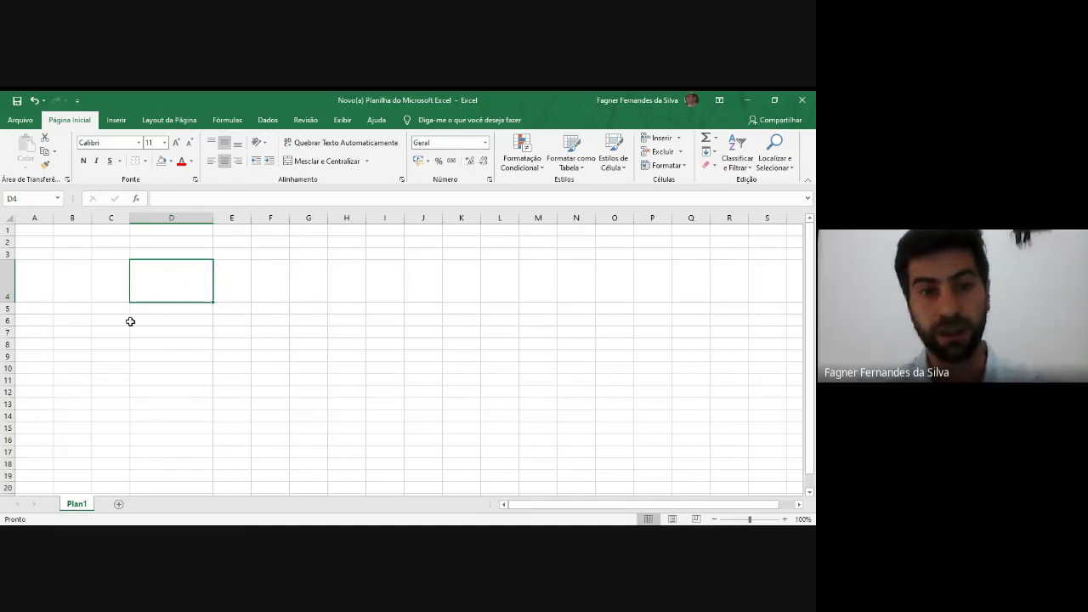
# Step: Apply the Geral number format to cell D4 and enter 1 in it
pyautogui.click(481, 142)
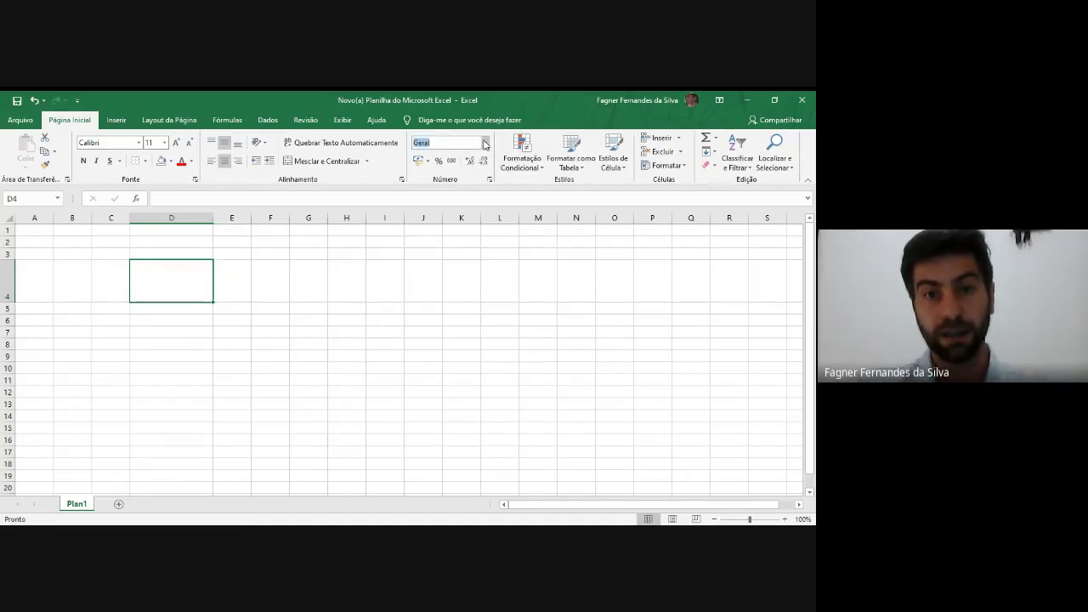
pyautogui.click(484, 143)
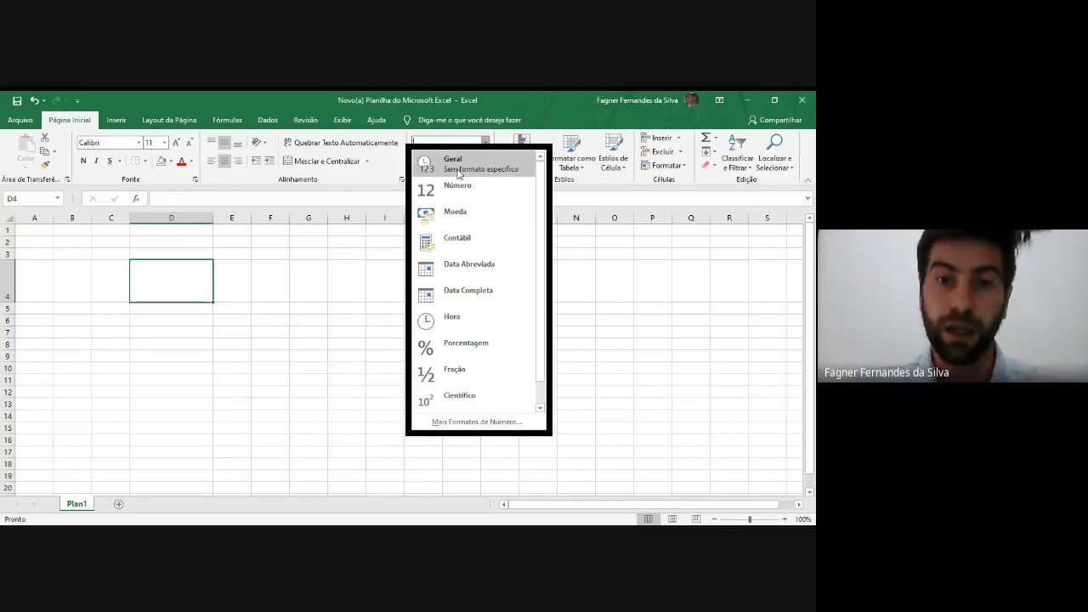
pyautogui.click(464, 176)
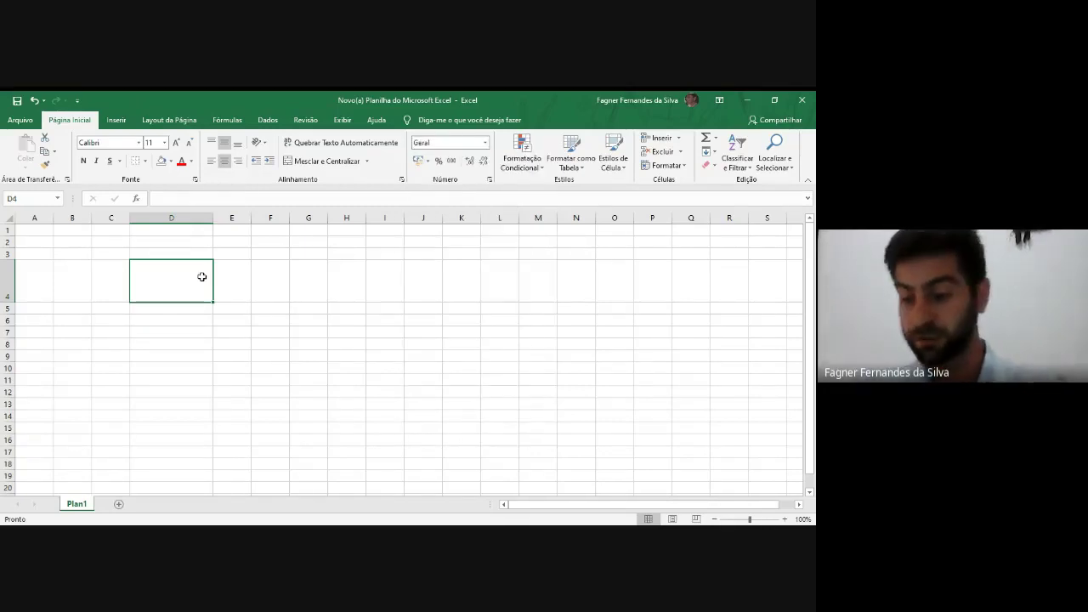
pyautogui.write('1')
pyautogui.press('Return')
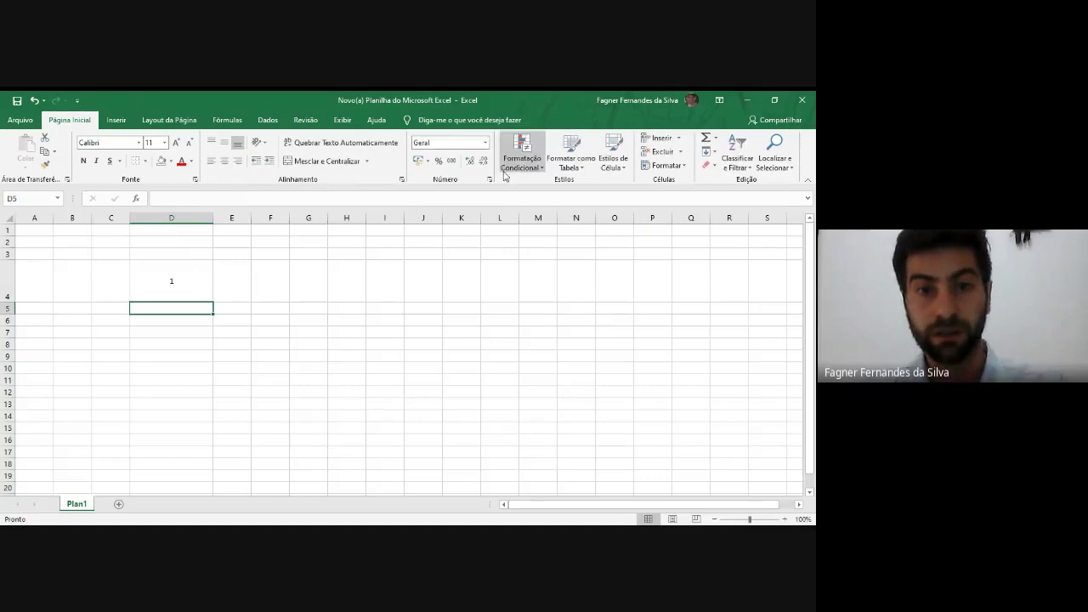
# Step: Switch cell D4 between the Moeda and Contábil number formats to compare them, ending on Contábil
pyautogui.click(138, 295)
pyautogui.click(484, 143)
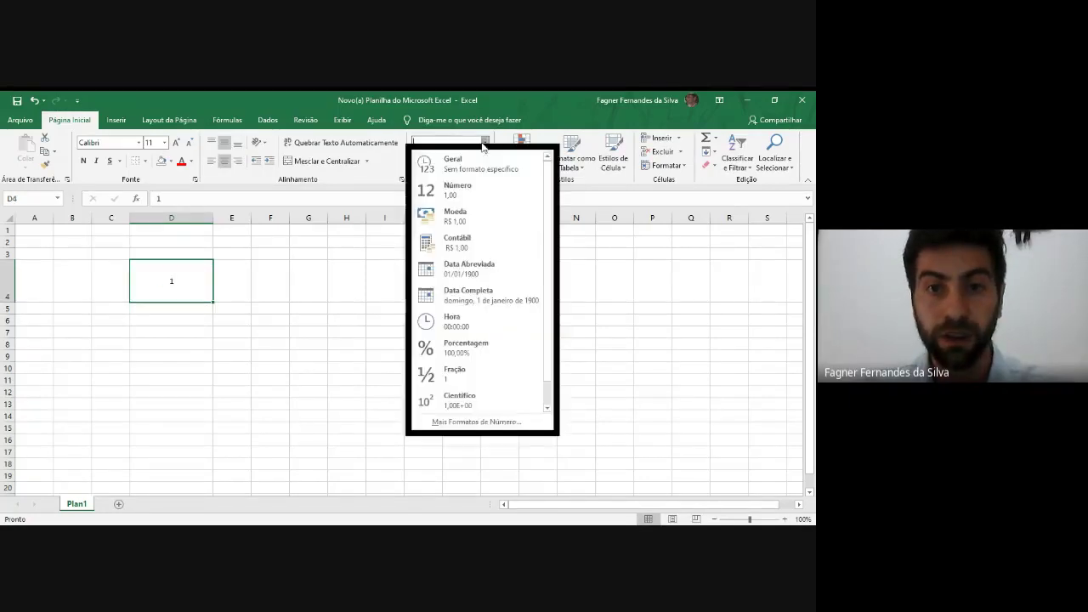
pyautogui.click(479, 210)
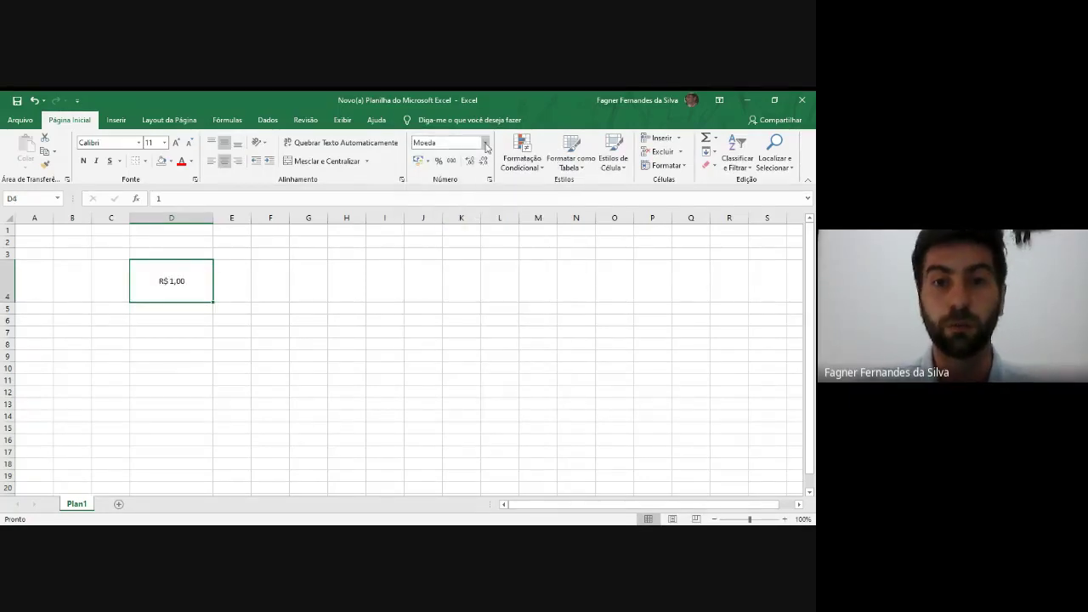
pyautogui.click(484, 143)
pyautogui.click(434, 242)
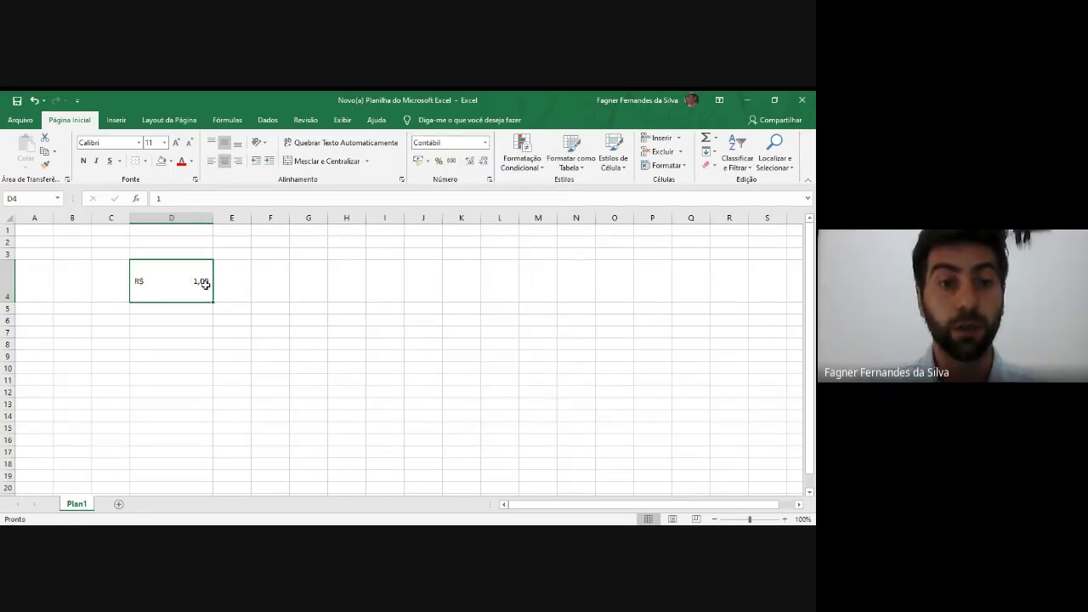
pyautogui.click(483, 142)
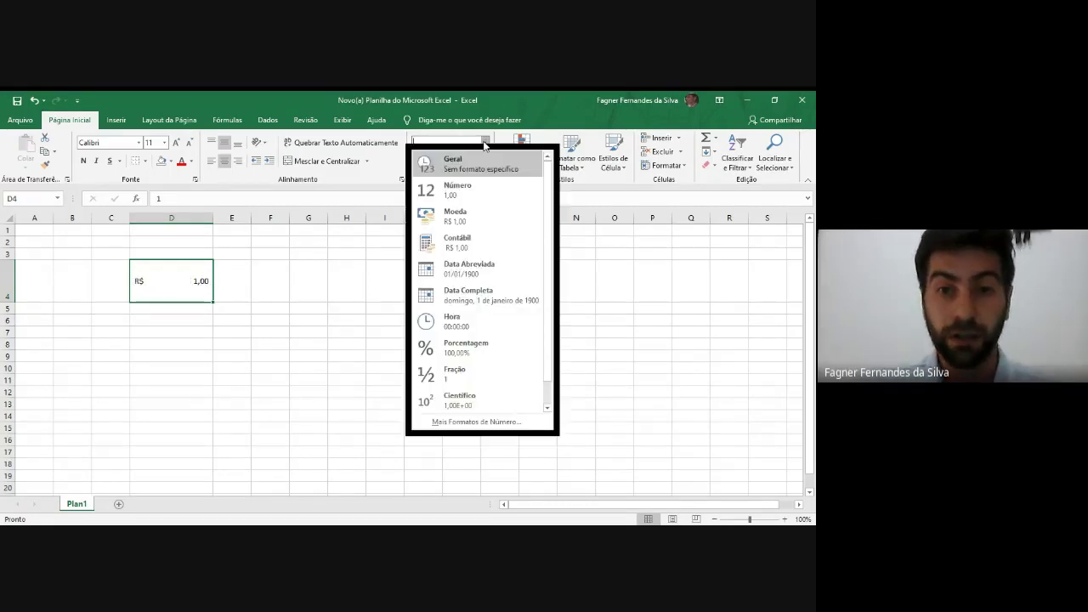
pyautogui.click(471, 219)
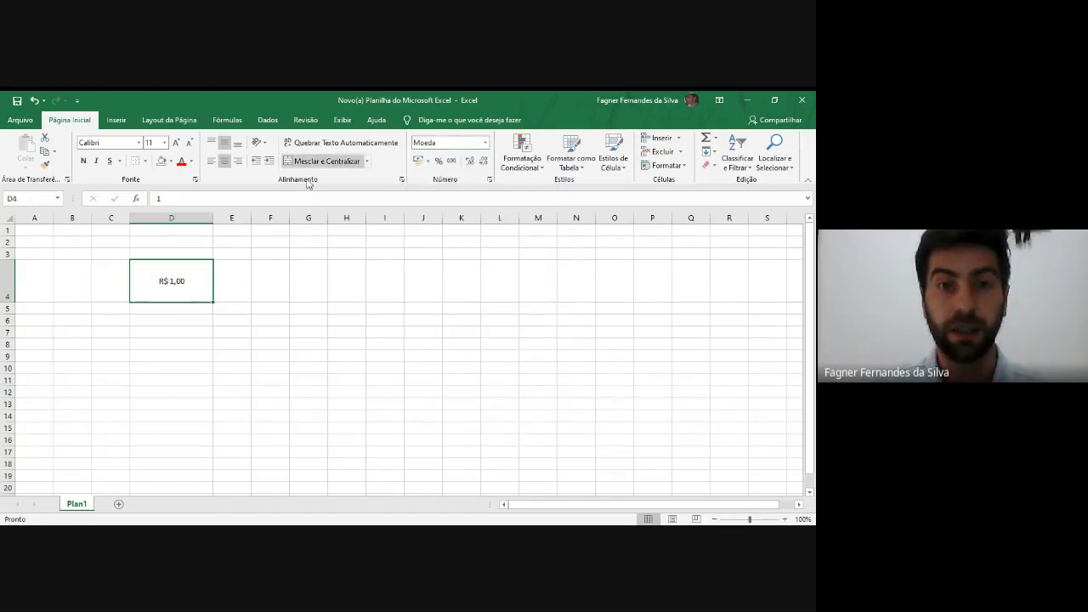
pyautogui.click(484, 143)
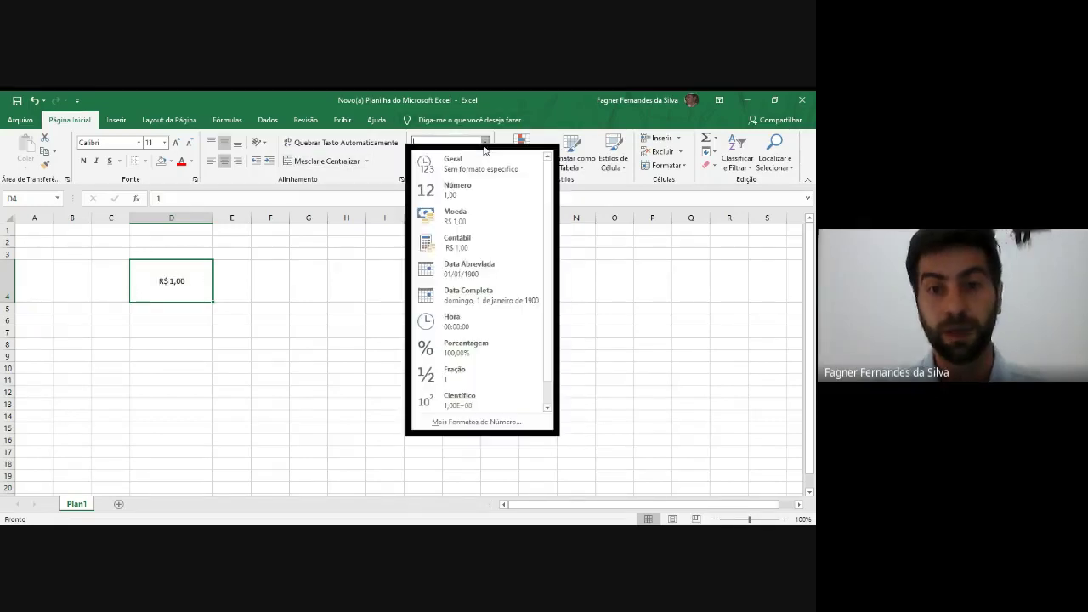
pyautogui.click(486, 243)
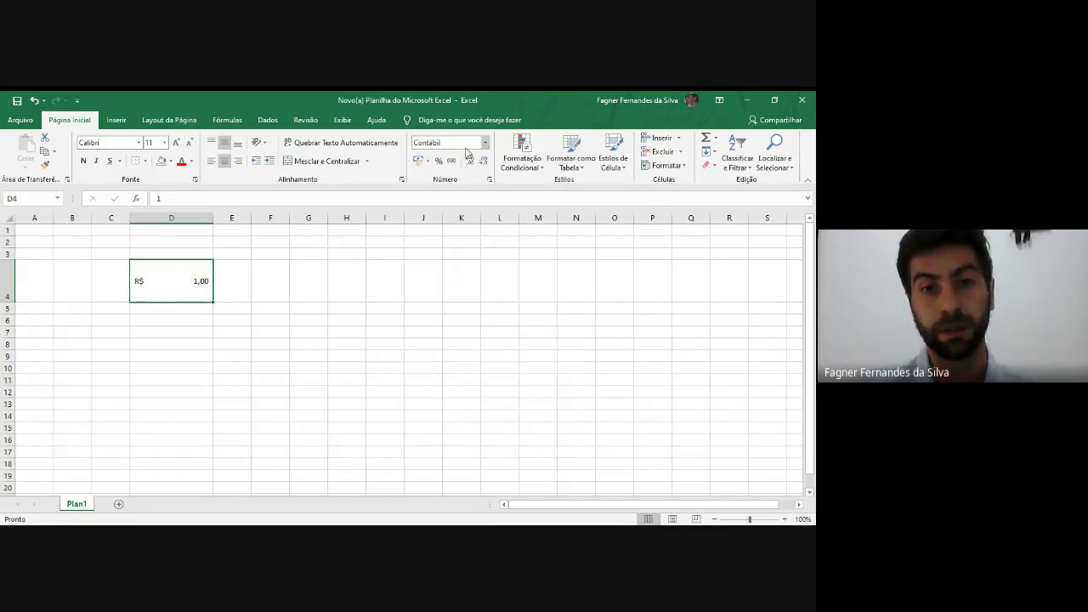
# Step: Apply the Número format to cell D4 and increase its displayed decimals to nine places
pyautogui.click(485, 142)
pyautogui.click(467, 190)
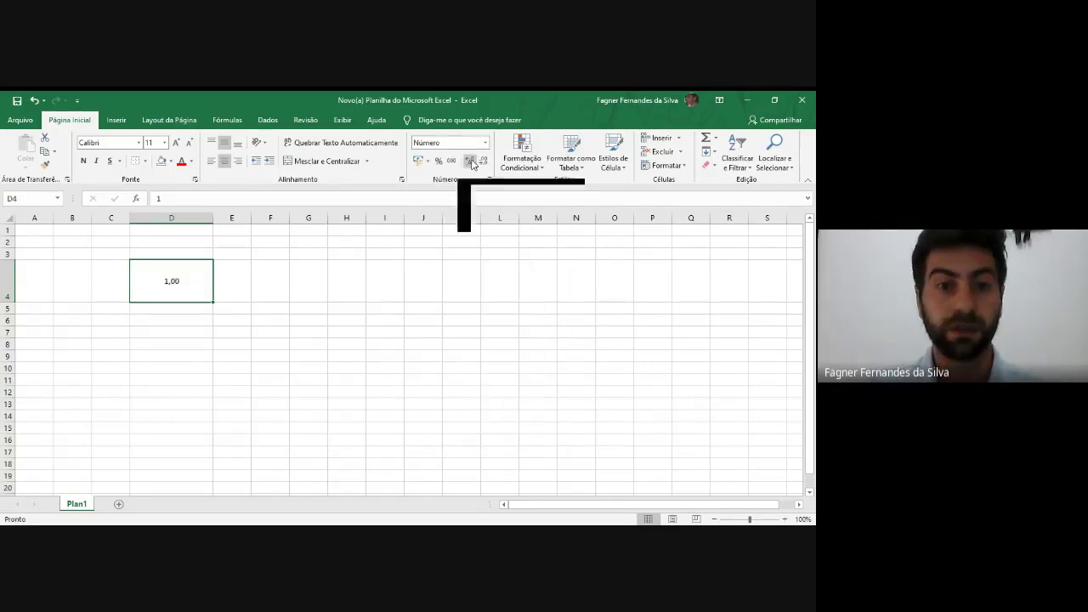
pyautogui.click(472, 165)
pyautogui.click(471, 164)
pyautogui.click(471, 163)
pyautogui.click(472, 163)
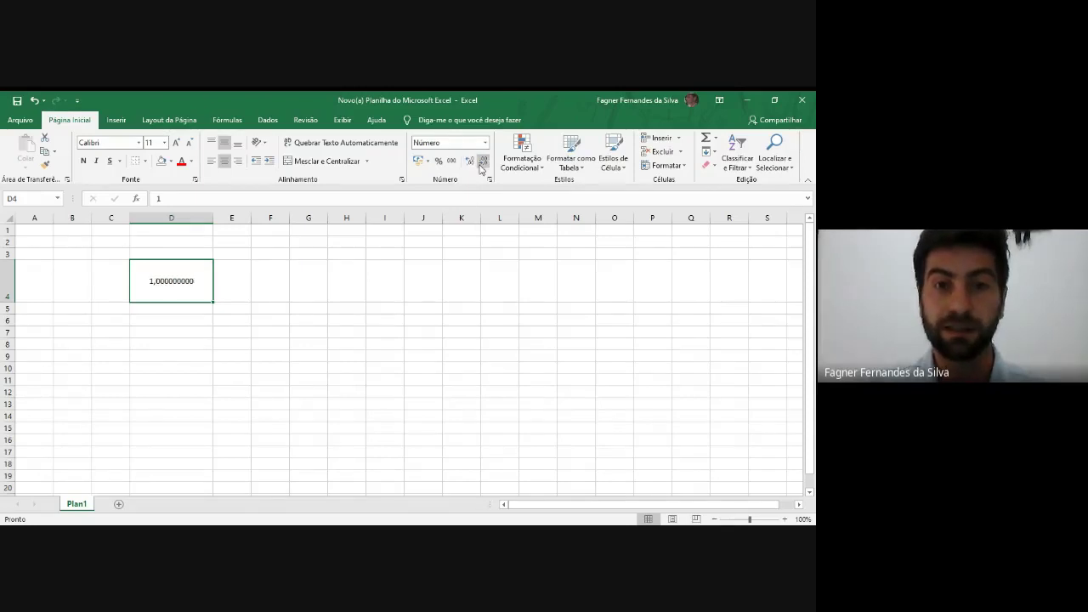
# Step: Reduce the displayed decimals of cell D4 to two places
pyautogui.click(483, 162)
pyautogui.click(483, 161)
pyautogui.click(484, 162)
pyautogui.click(484, 162)
pyautogui.click(483, 161)
pyautogui.click(483, 162)
pyautogui.click(484, 162)
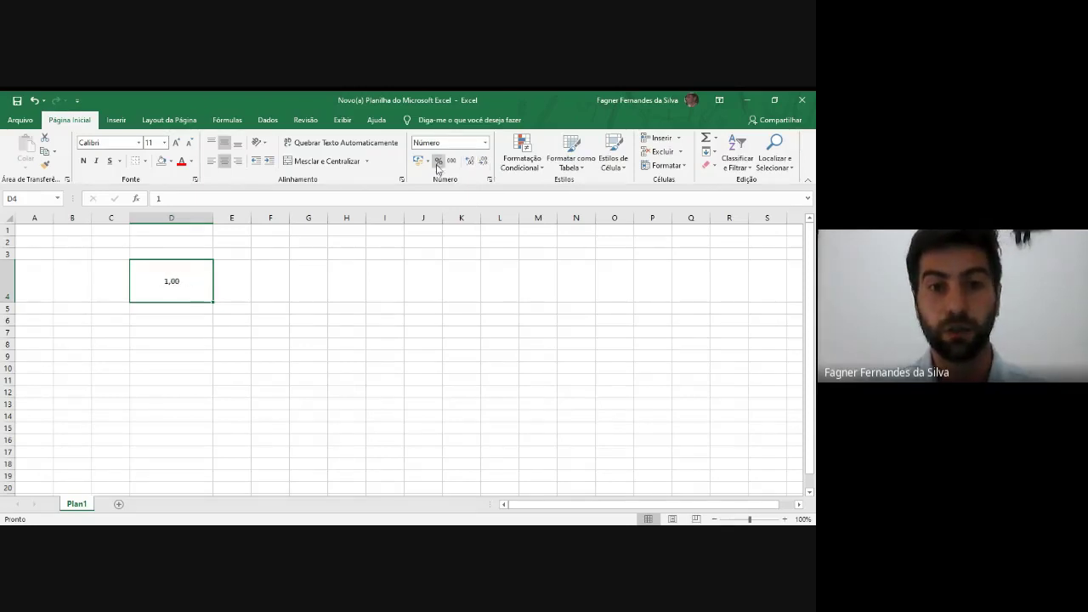
# Step: Format the value in cell D4 as a percentage
pyautogui.click(282, 343)
pyautogui.click(204, 284)
pyautogui.click(439, 161)
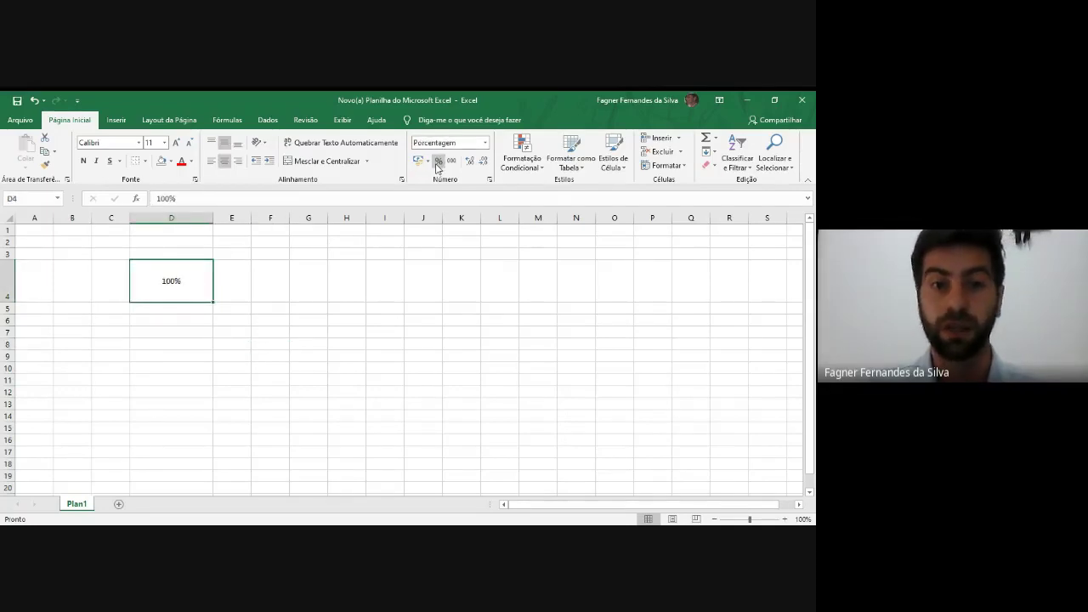
# Step: Set the number format of cell D4 back to Geral
pyautogui.click(183, 343)
pyautogui.click(182, 293)
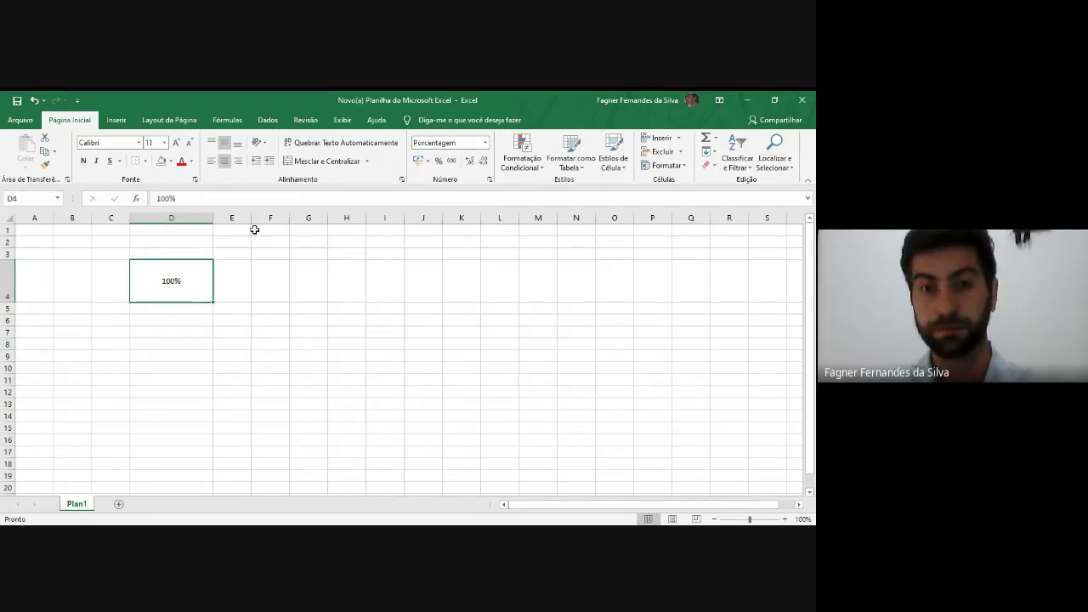
pyautogui.click(481, 145)
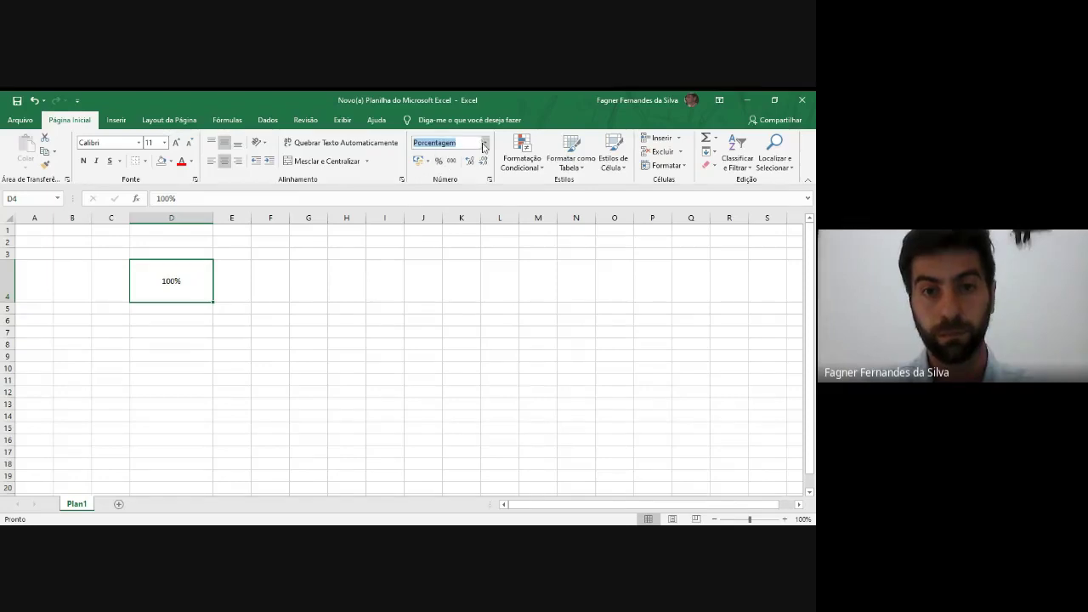
pyautogui.click(483, 145)
pyautogui.click(444, 158)
pyautogui.click(272, 355)
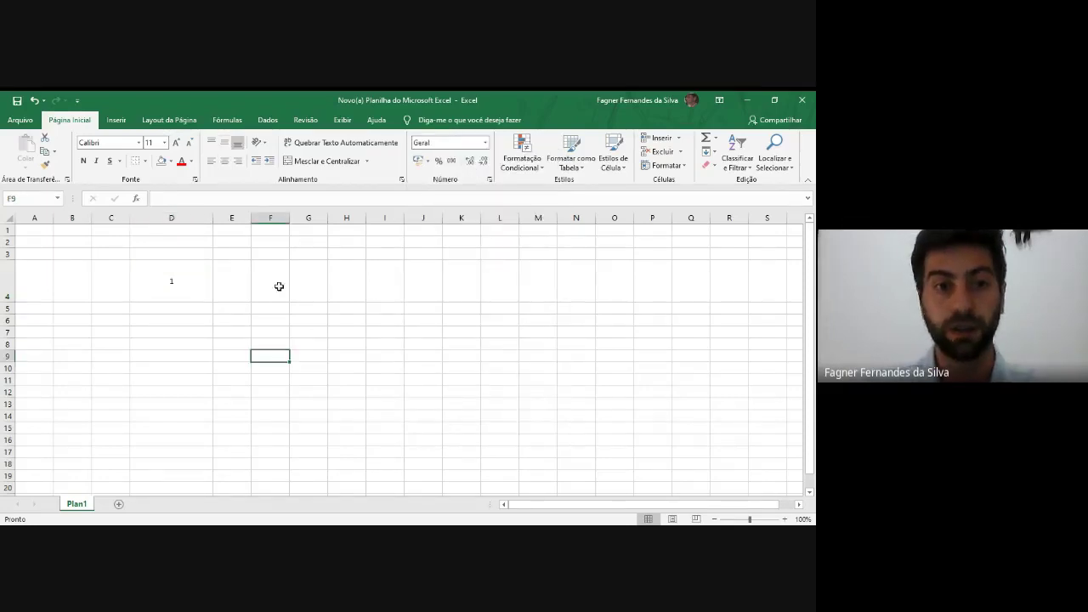
# Step: Examine the conditional formatting options, table styles and cell styles available for cell D4 without applying any
pyautogui.click(150, 284)
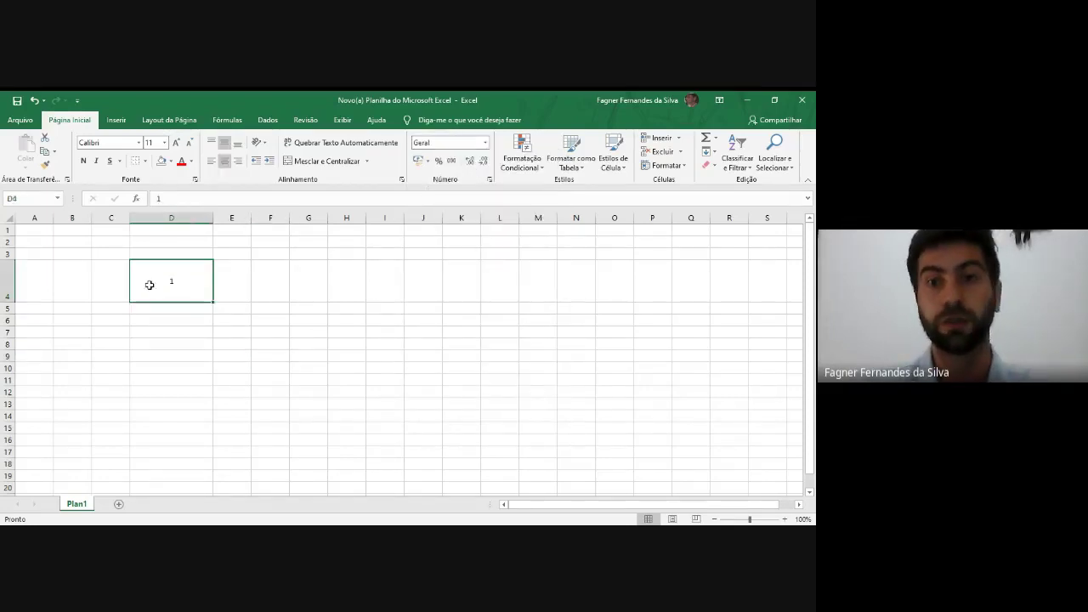
pyautogui.click(525, 166)
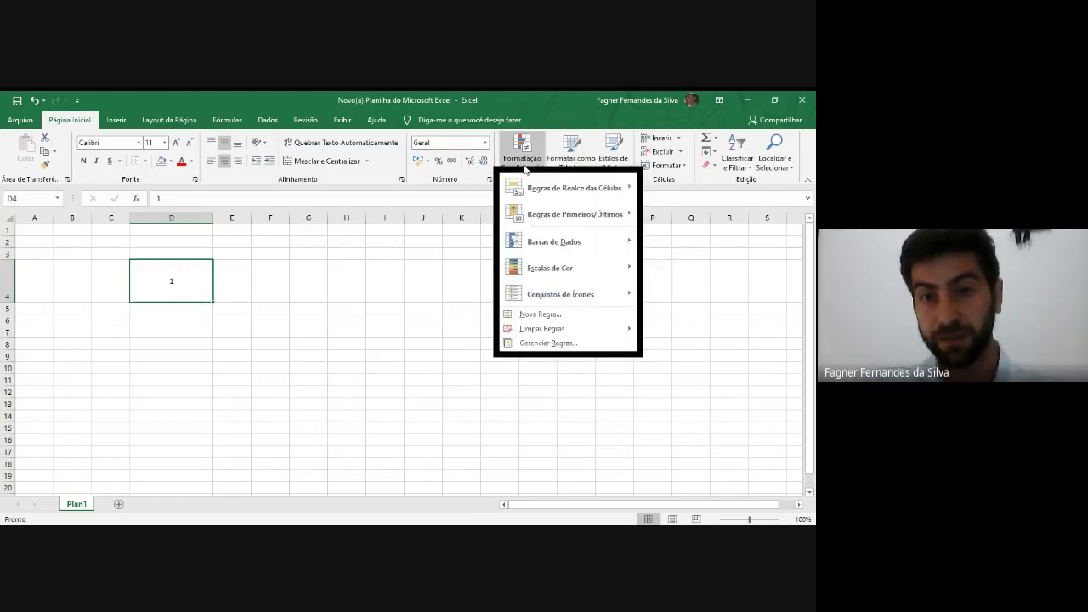
pyautogui.click(525, 167)
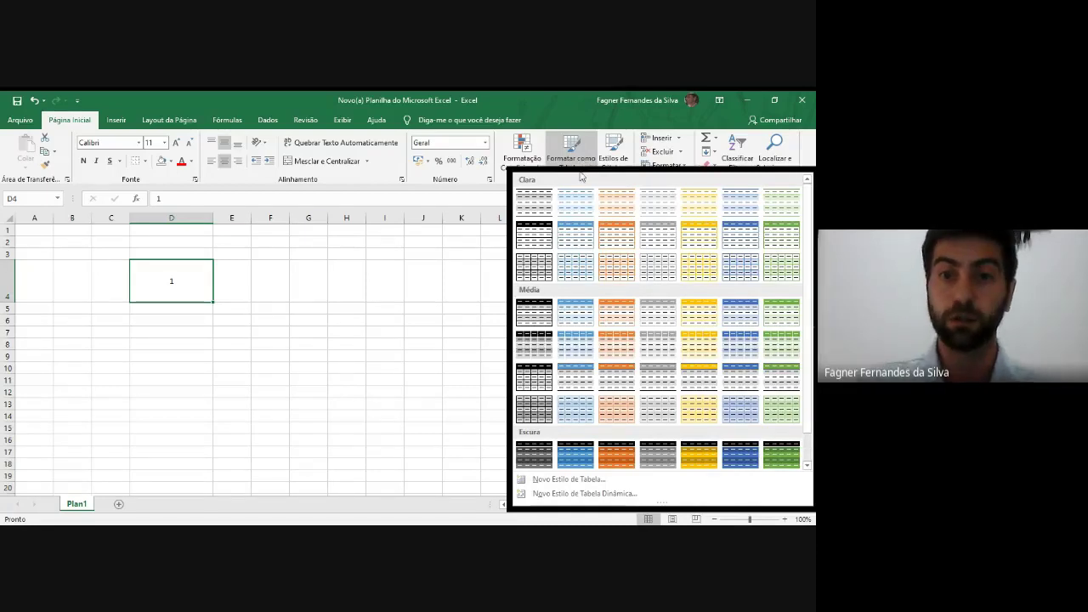
pyautogui.click(593, 166)
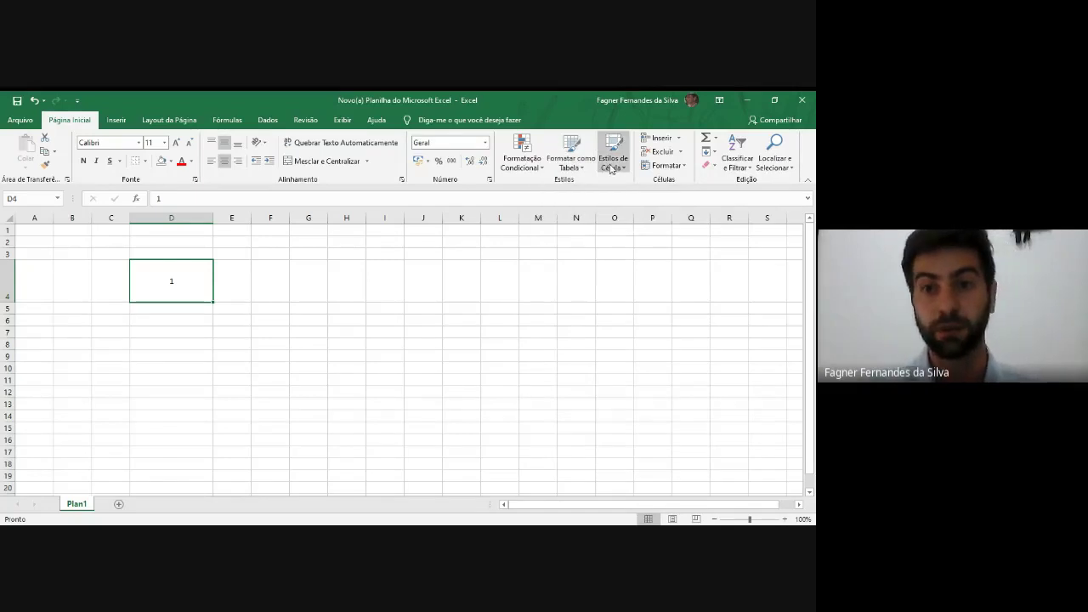
pyautogui.click(622, 170)
pyautogui.click(617, 164)
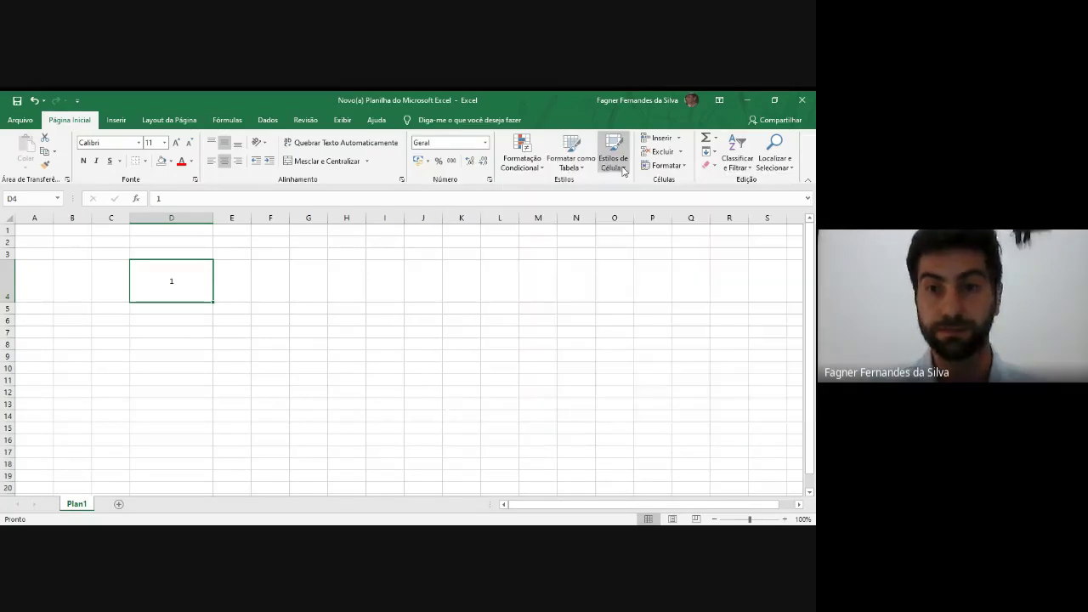
pyautogui.click(613, 156)
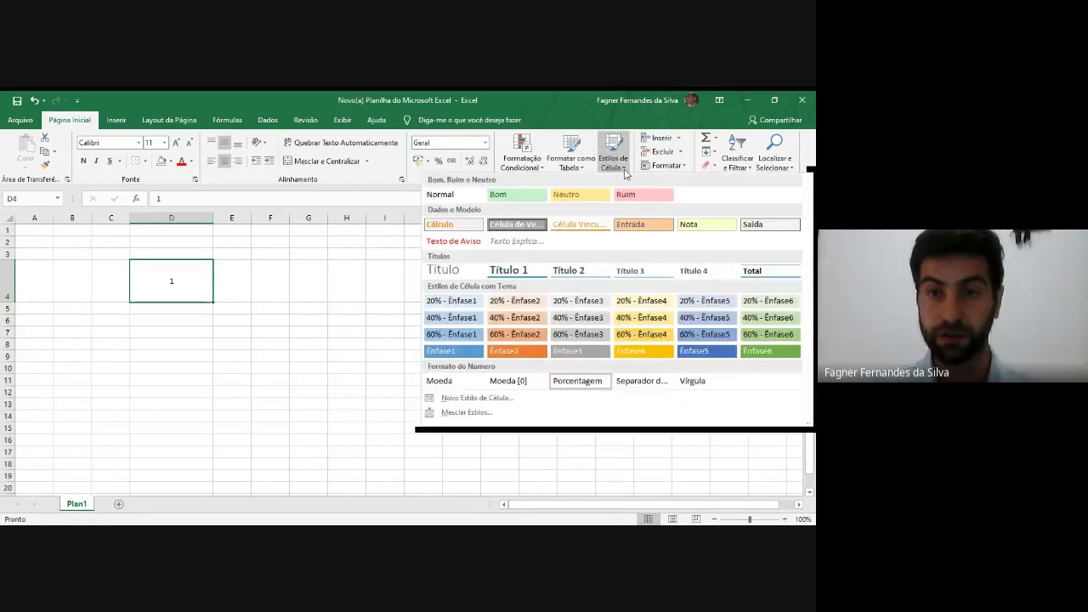
pyautogui.click(614, 157)
# Step: Insert a blank cell at D3, shifting the existing cells down
pyautogui.moveTo(306, 331); pyautogui.dragTo(297, 355)
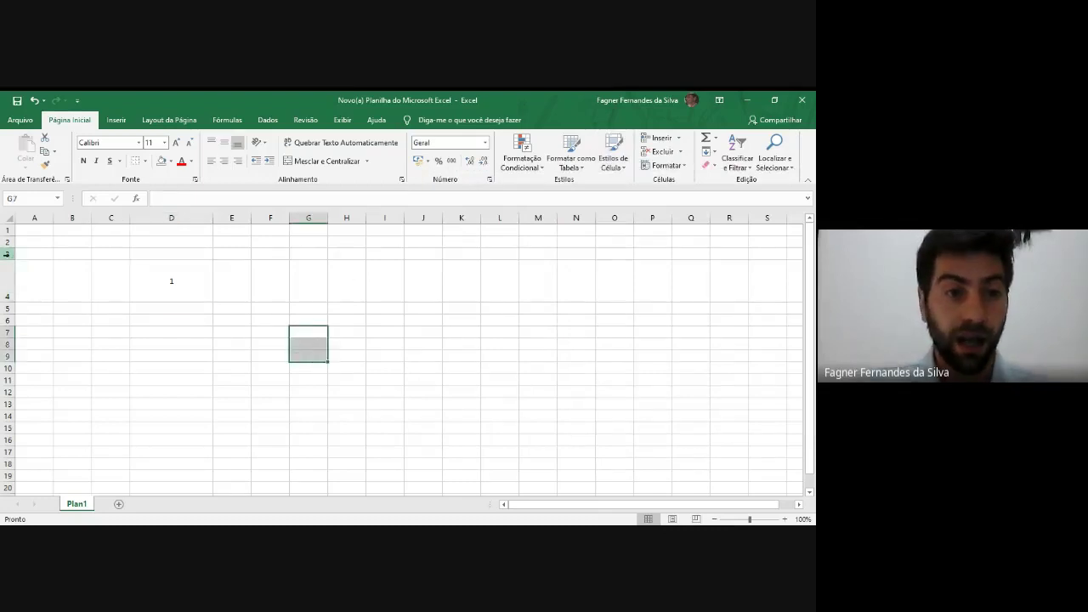
pyautogui.click(242, 272)
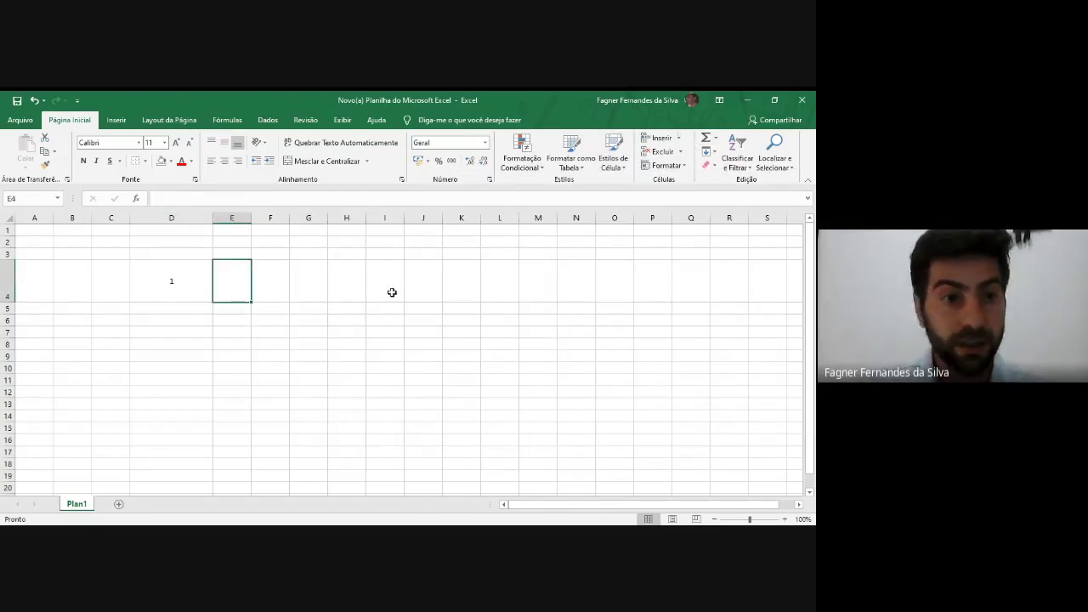
pyautogui.click(208, 273)
pyautogui.click(190, 254)
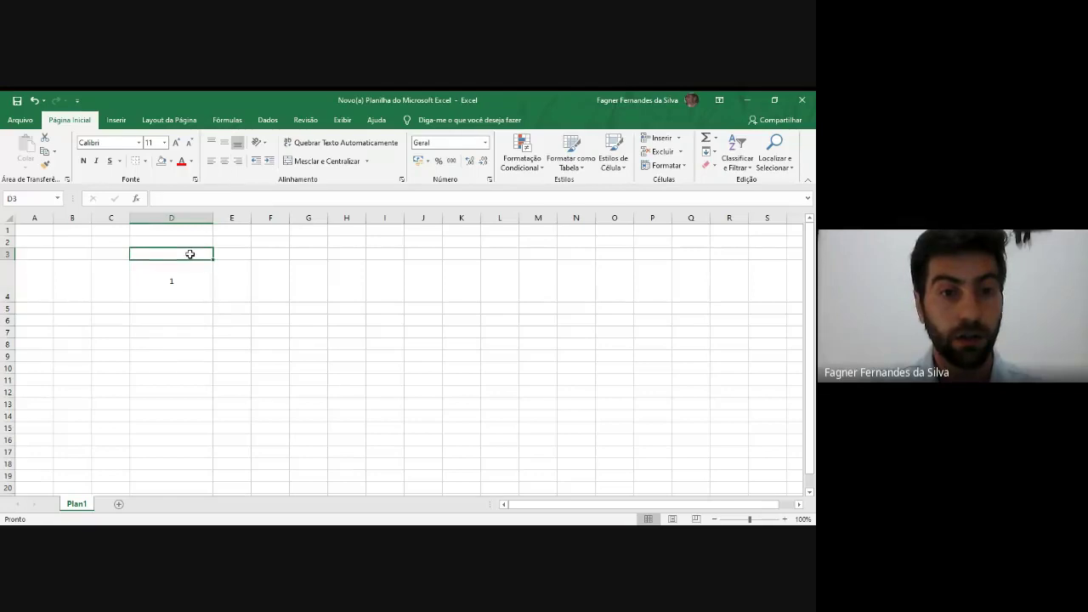
pyautogui.rightClick(189, 253)
pyautogui.click(165, 250)
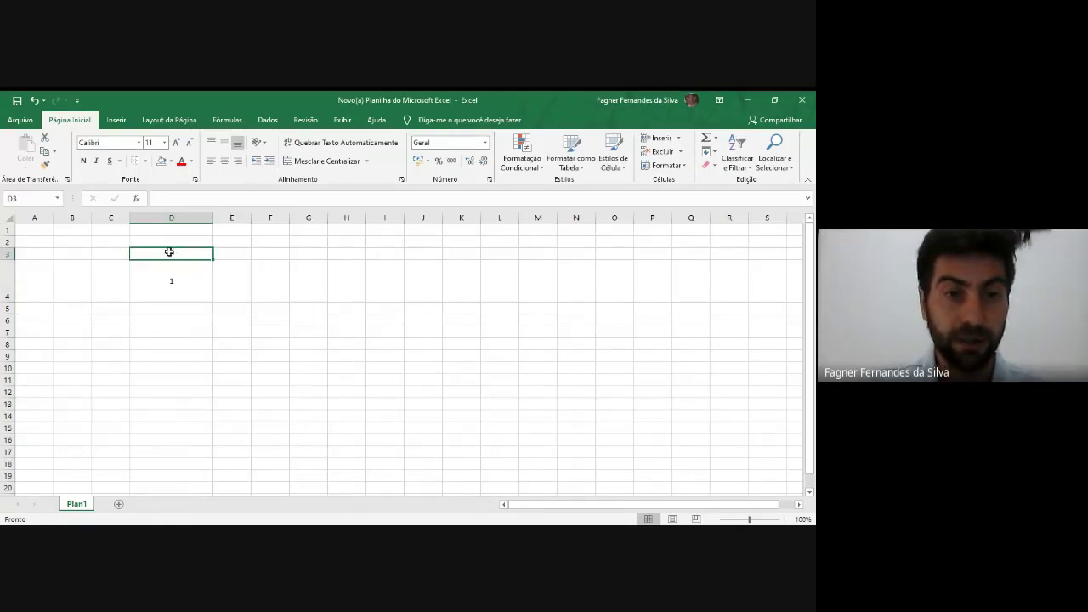
pyautogui.rightClick(178, 252)
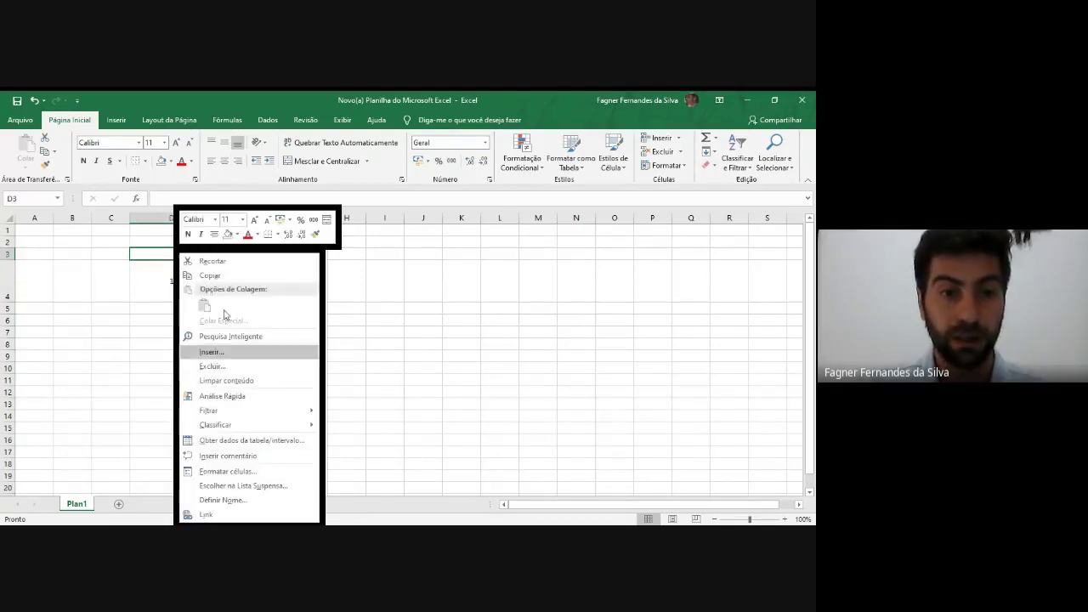
pyautogui.click(231, 352)
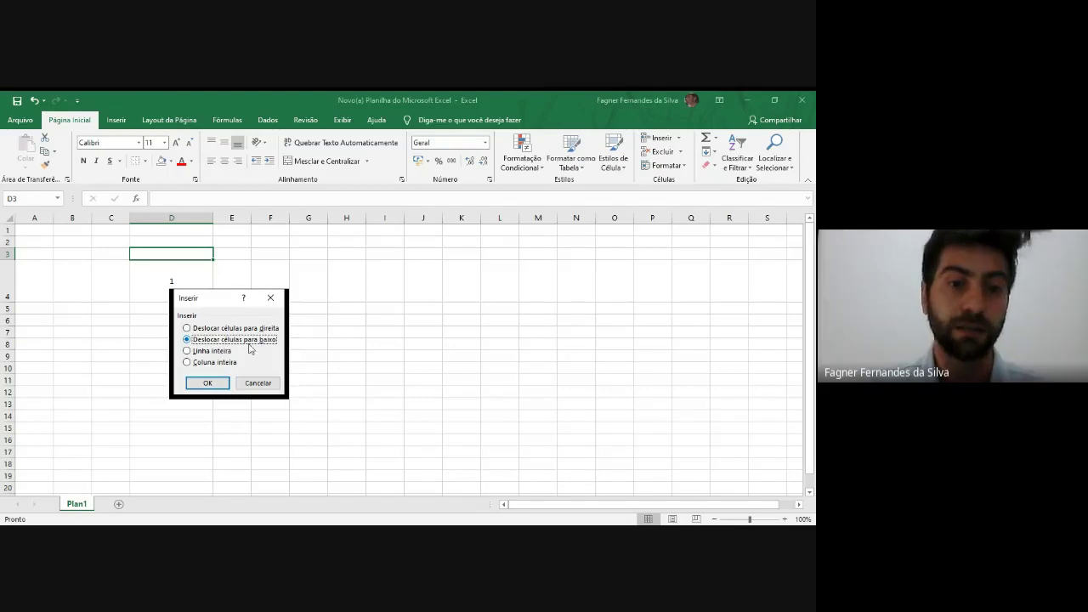
pyautogui.click(208, 382)
pyautogui.rightClick(167, 251)
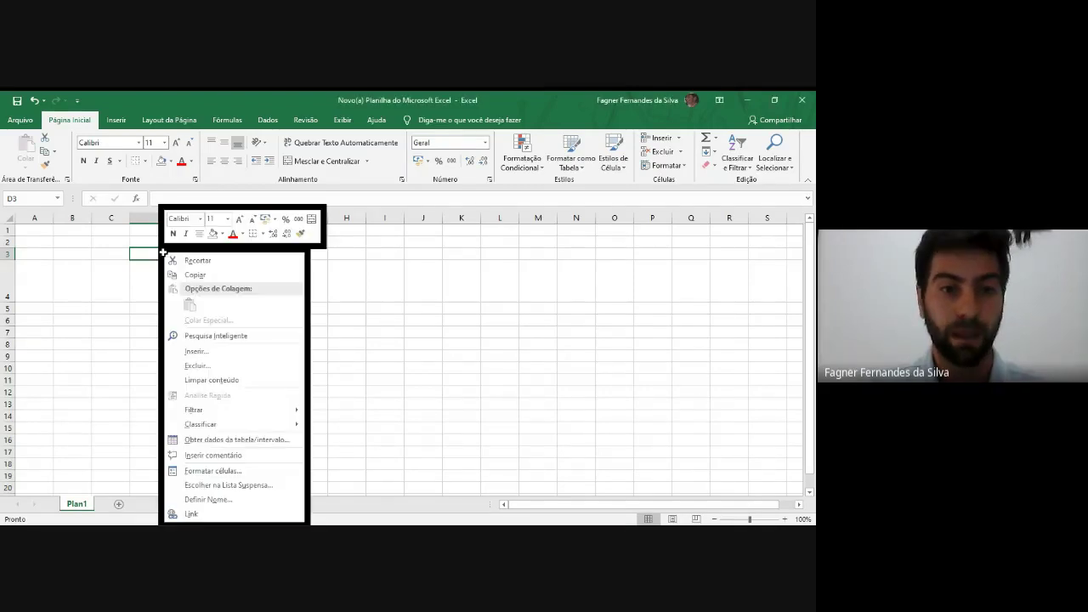
pyautogui.press('Escape')
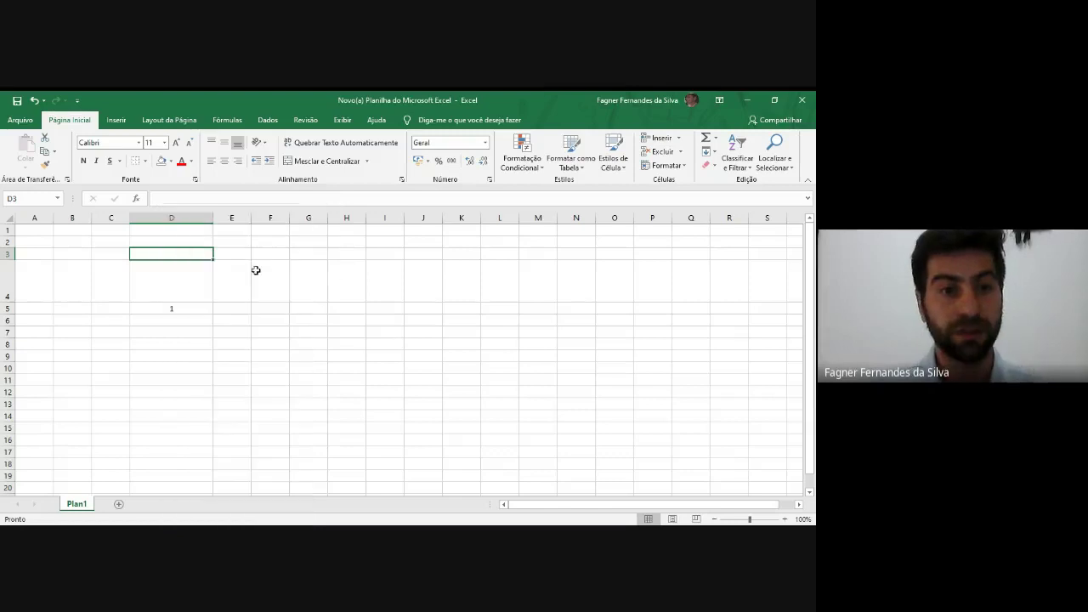
# Step: Insert one more blank cell at D3, pushing the value in D5 down to D6
pyautogui.click(167, 319)
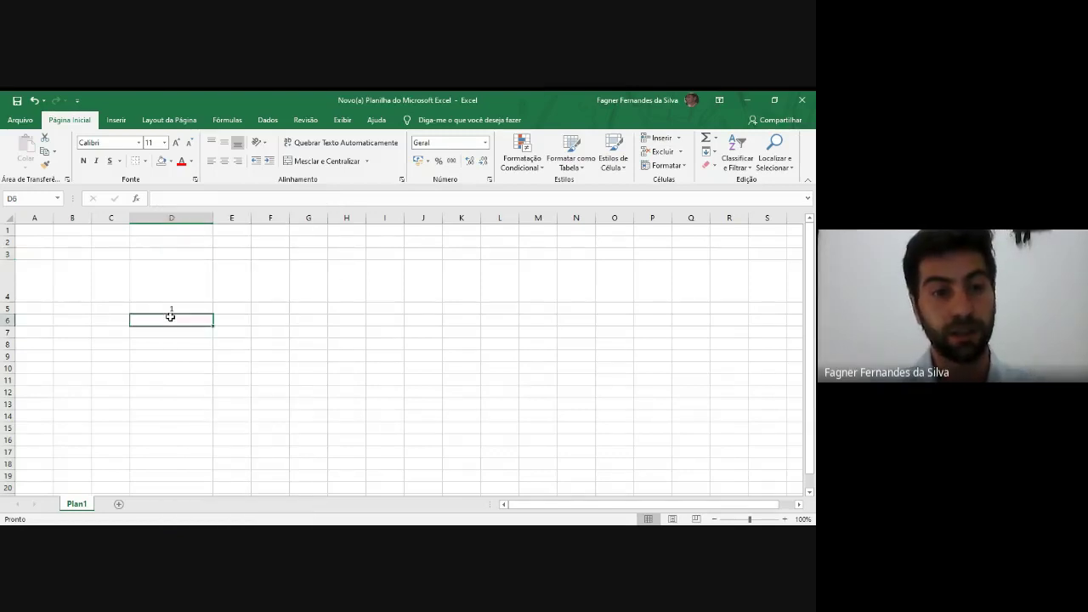
pyautogui.click(170, 309)
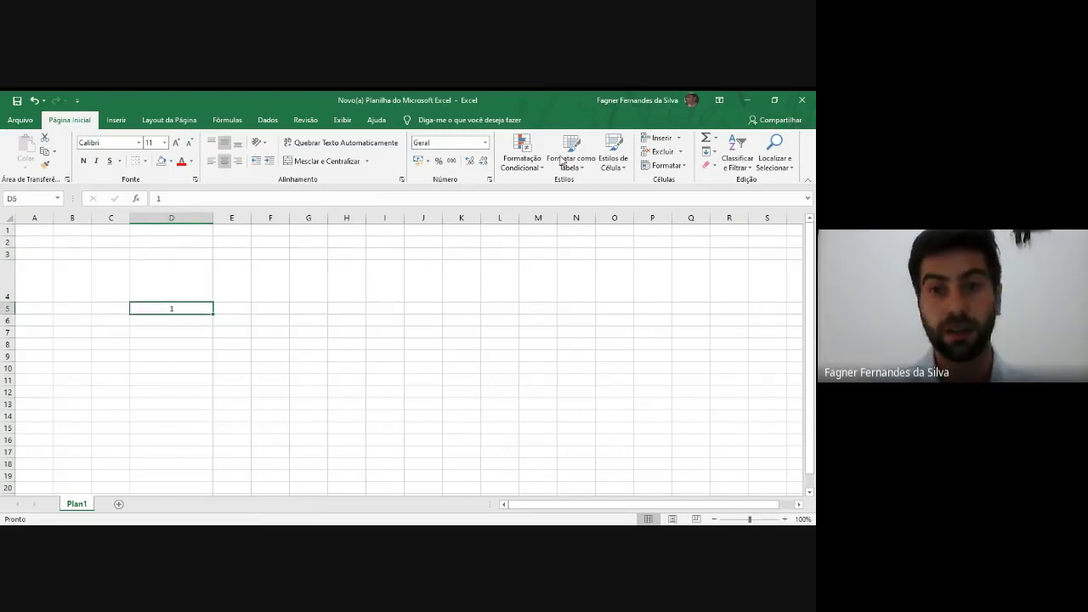
pyautogui.click(185, 253)
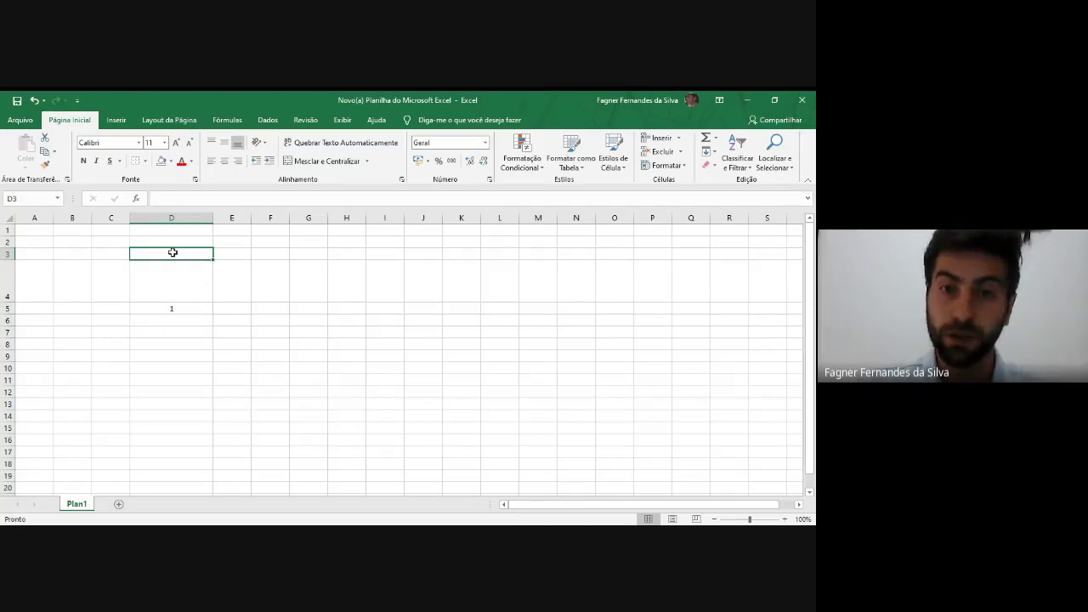
pyautogui.click(655, 139)
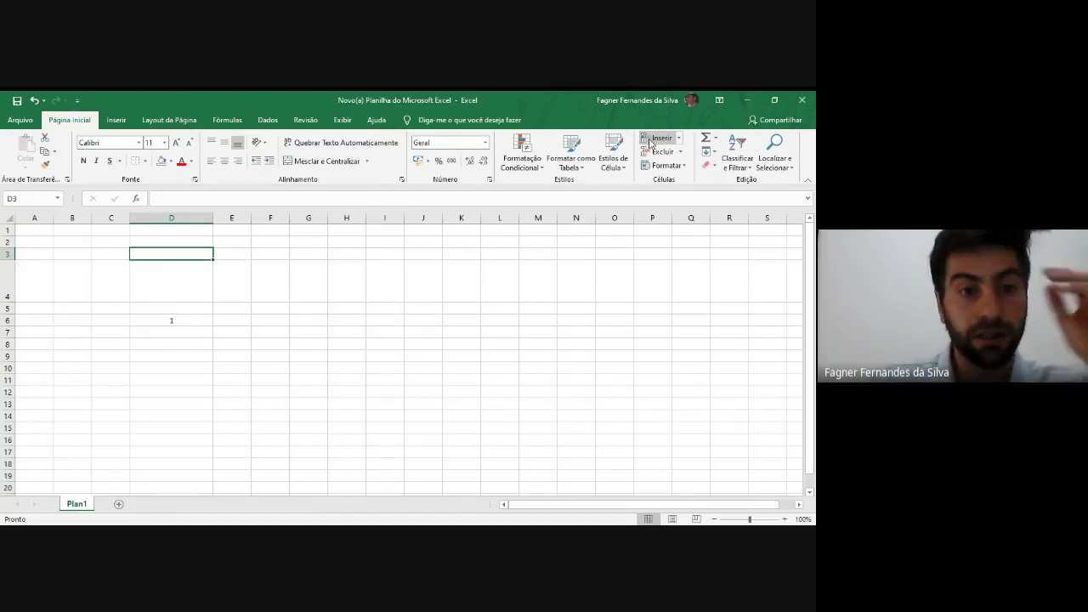
pyautogui.click(168, 321)
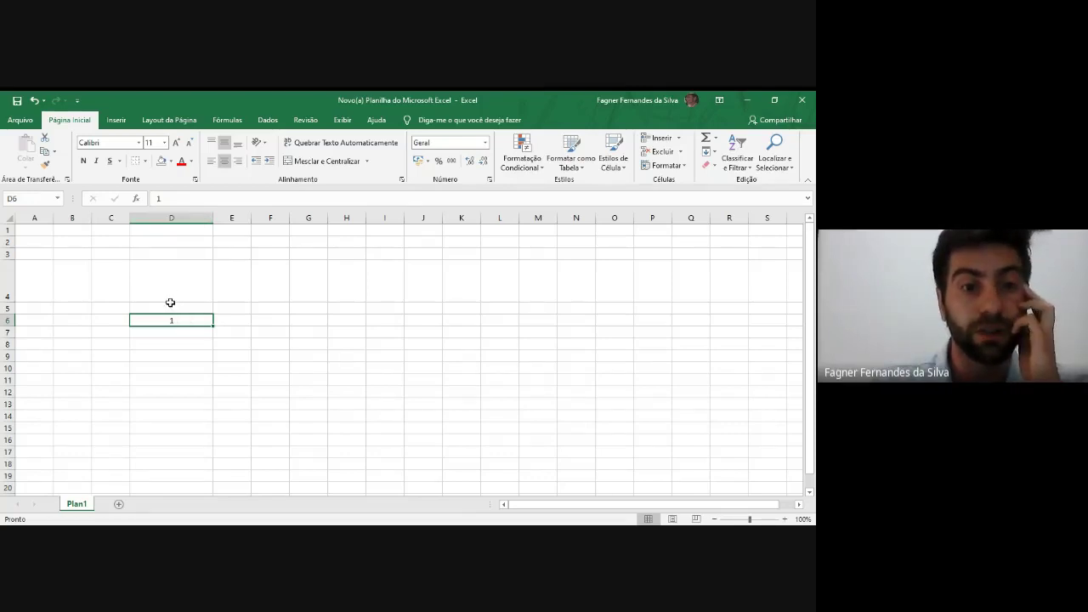
# Step: Insert an entire blank row at row 3
pyautogui.click(4, 253)
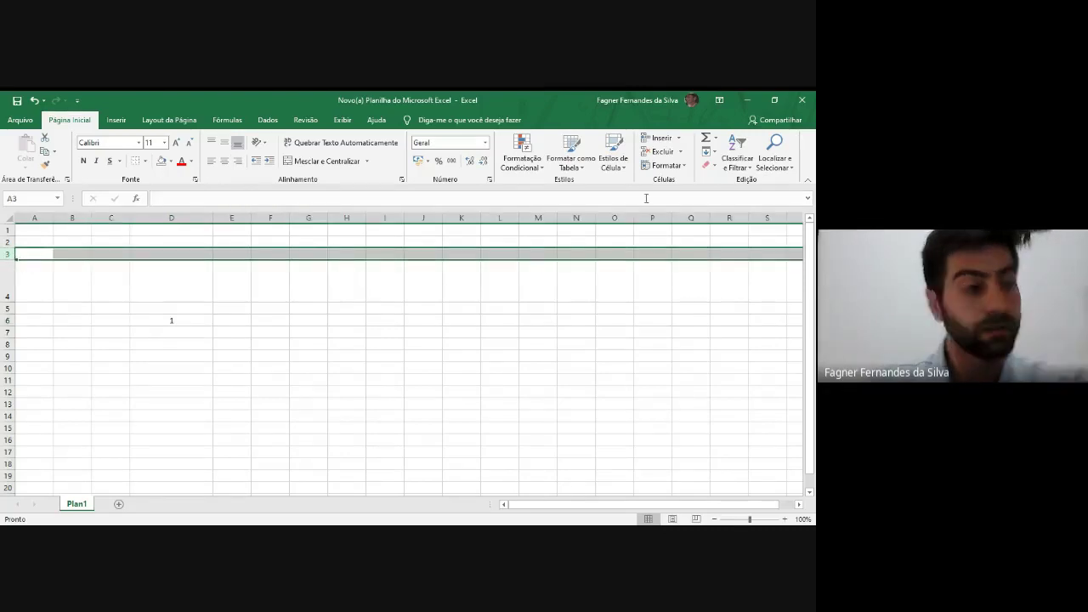
pyautogui.click(655, 138)
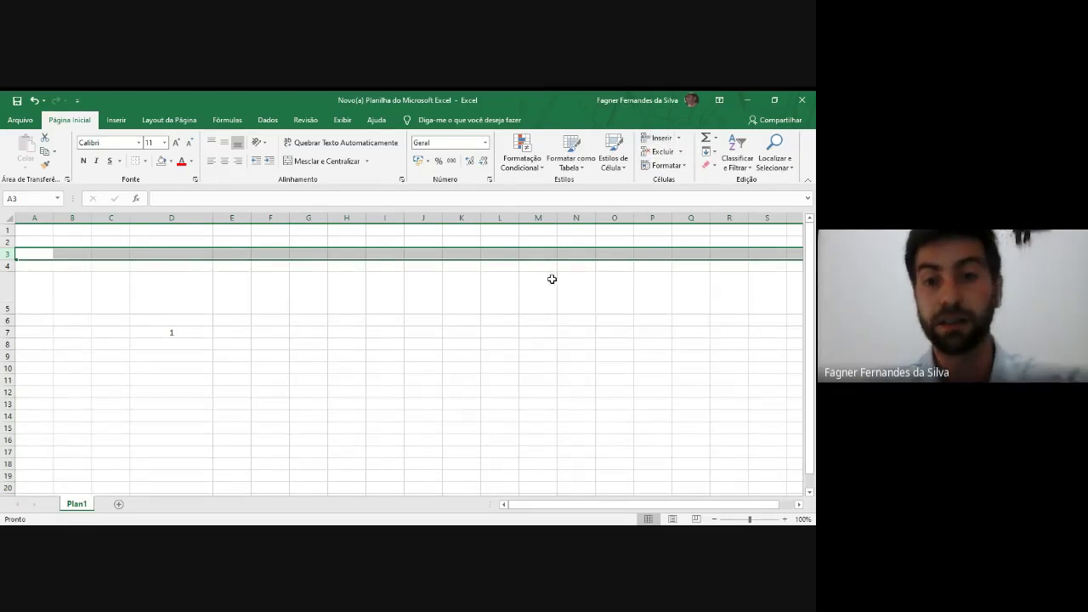
pyautogui.click(674, 272)
pyautogui.click(651, 263)
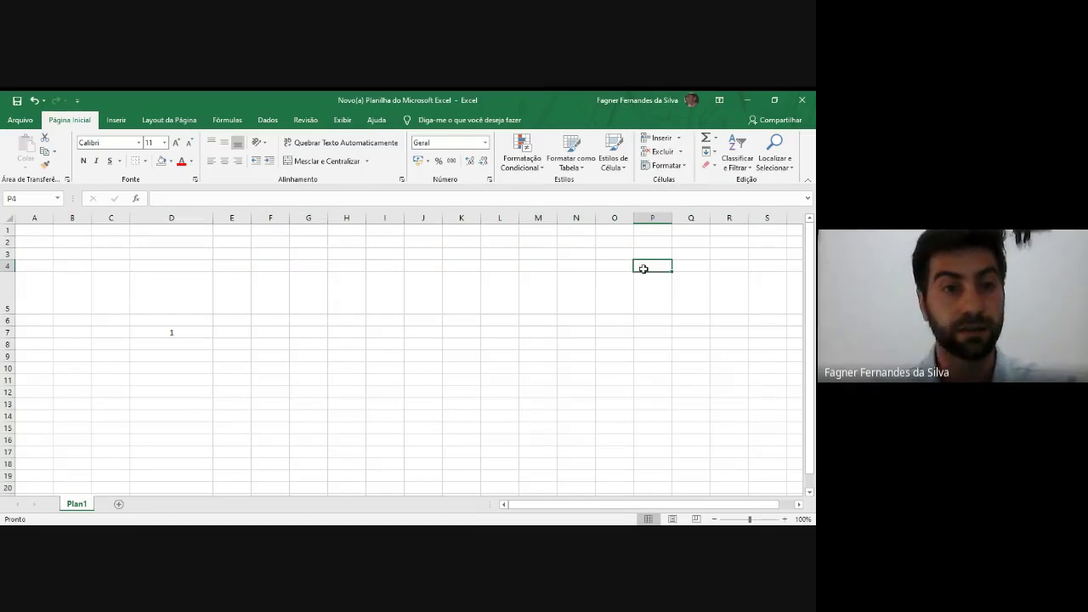
# Step: Insert a blank column at column C and delete the empty column D
pyautogui.click(110, 217)
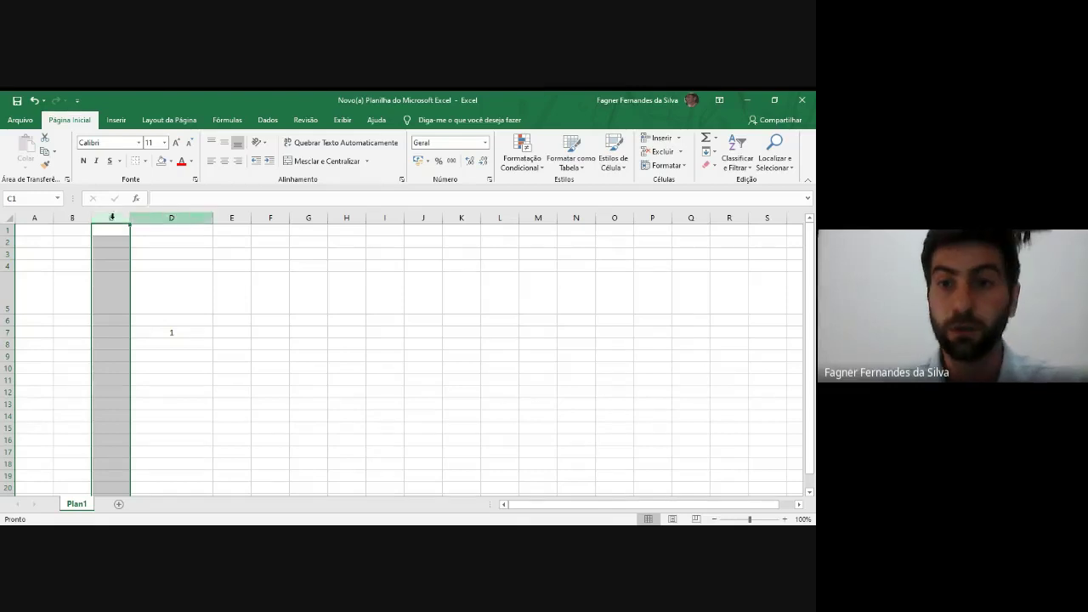
pyautogui.click(659, 139)
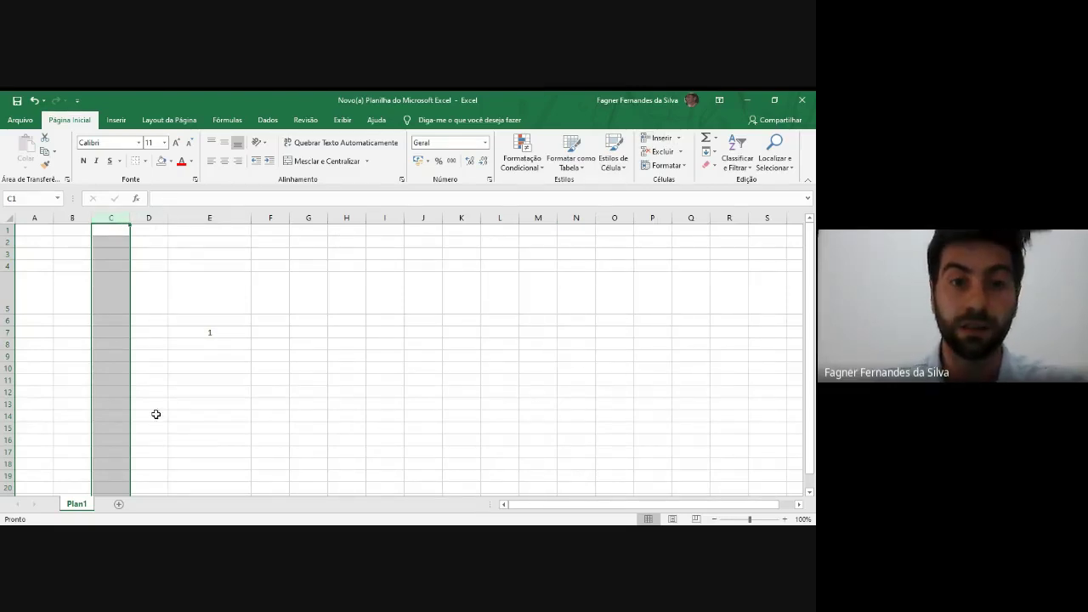
pyautogui.click(149, 219)
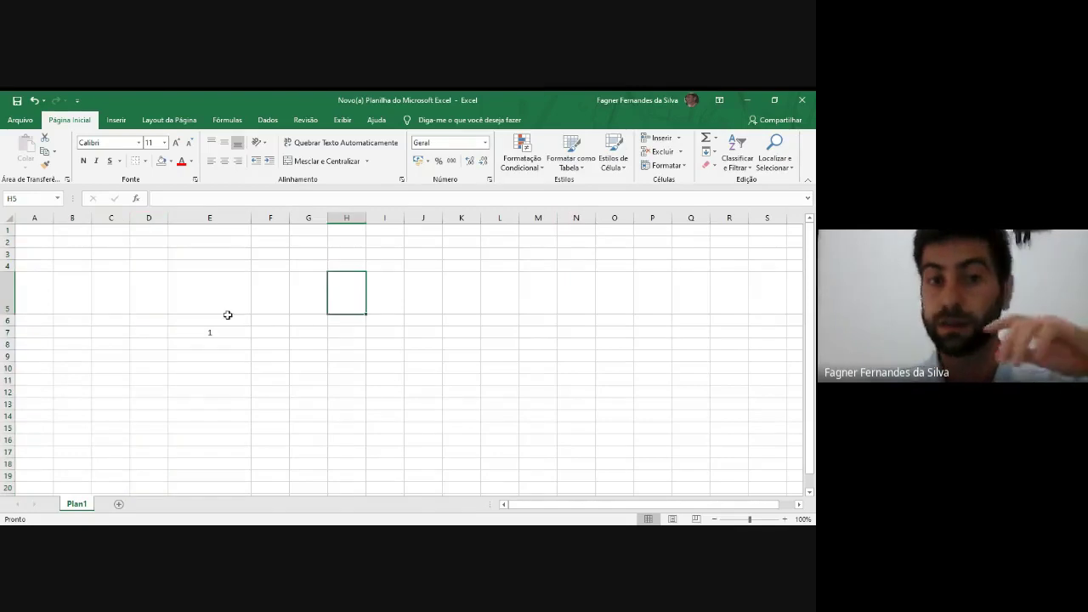
pyautogui.click(662, 151)
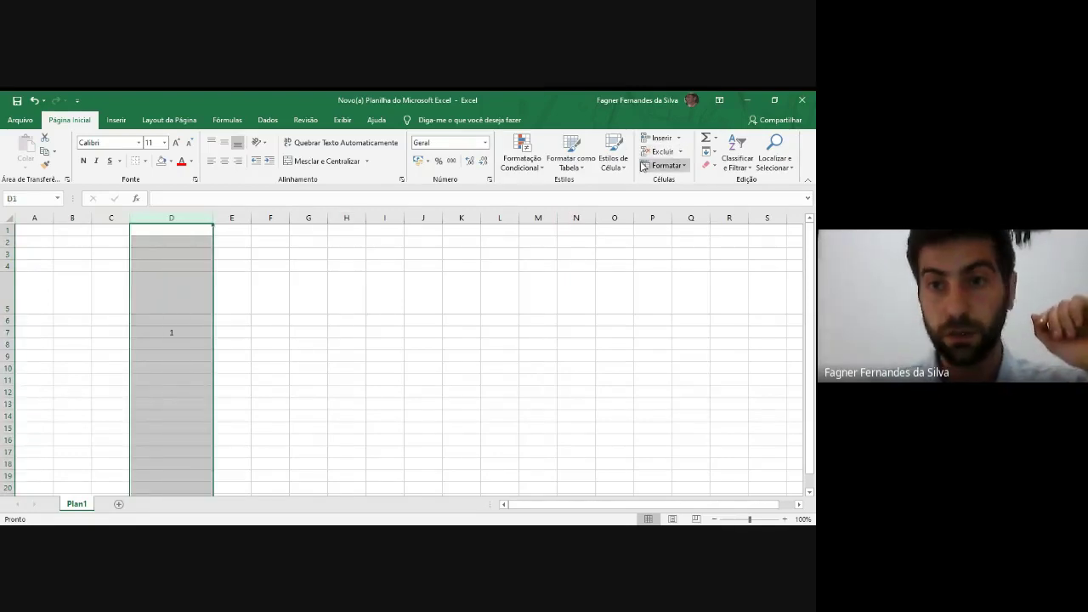
pyautogui.click(685, 167)
pyautogui.click(688, 167)
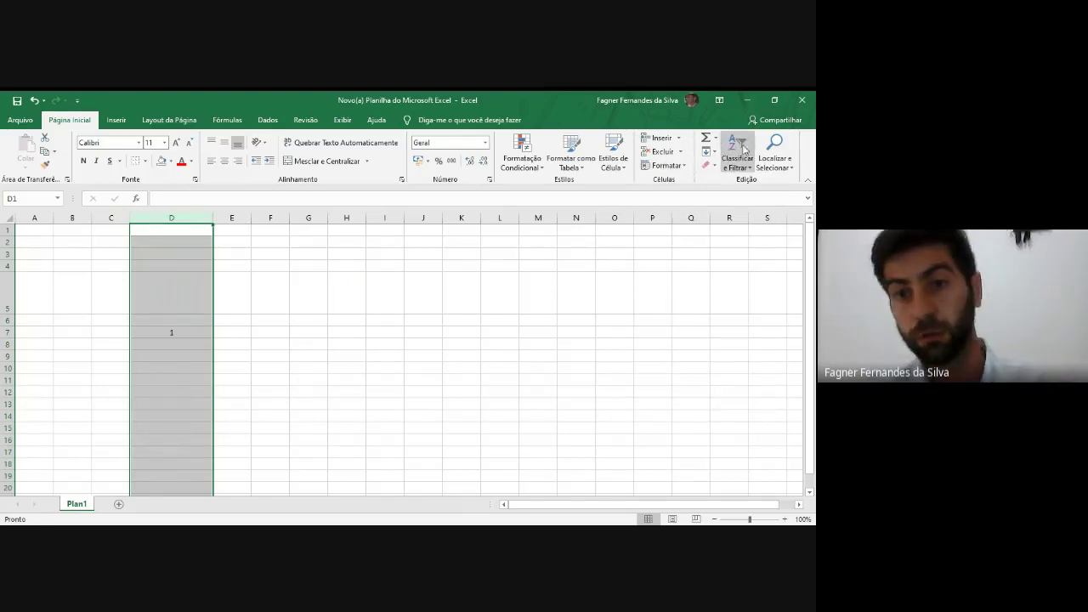
# Step: Enter the Soma function in cell D8 as =SOMA(D7)
pyautogui.click(716, 143)
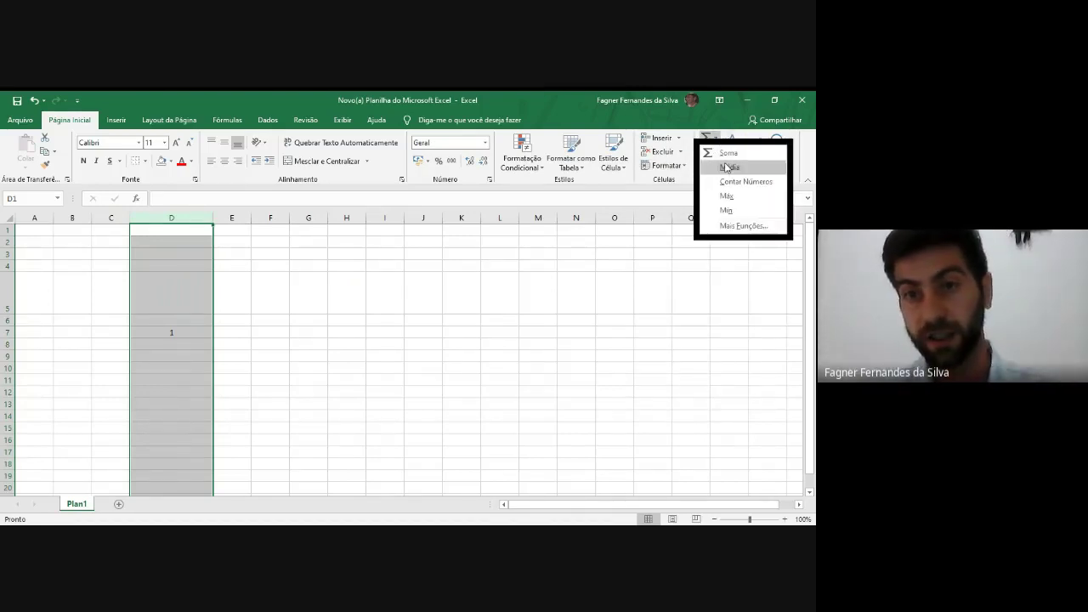
pyautogui.click(729, 151)
pyautogui.click(192, 345)
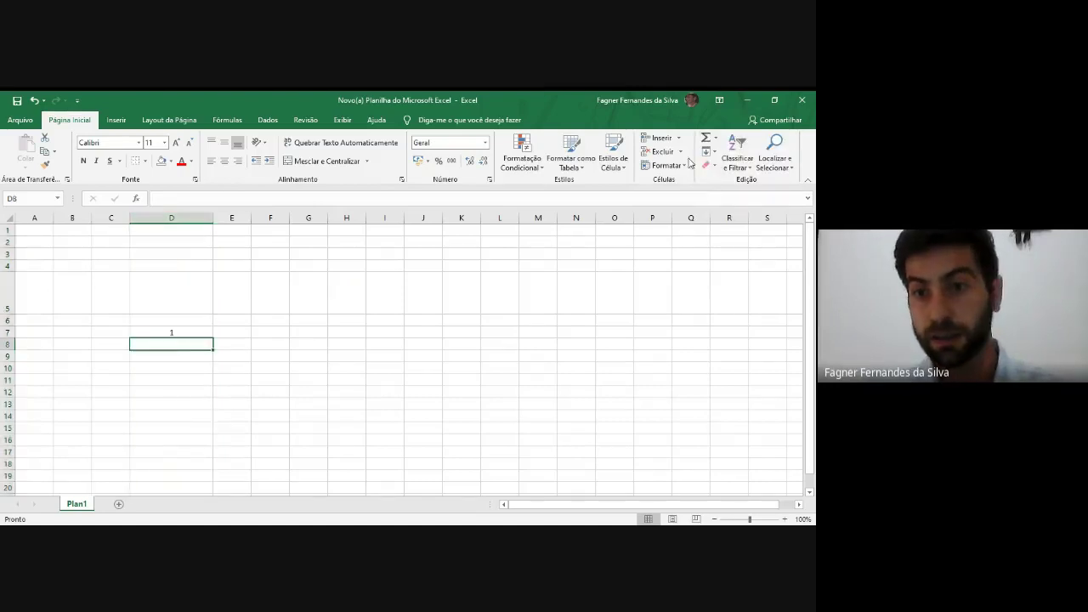
pyautogui.click(714, 139)
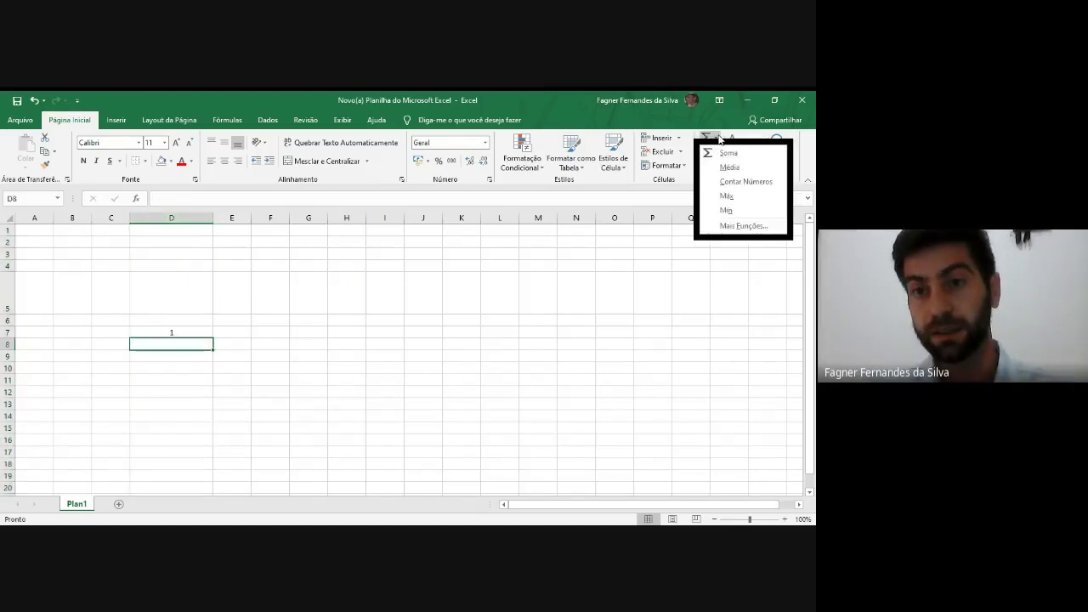
pyautogui.click(724, 152)
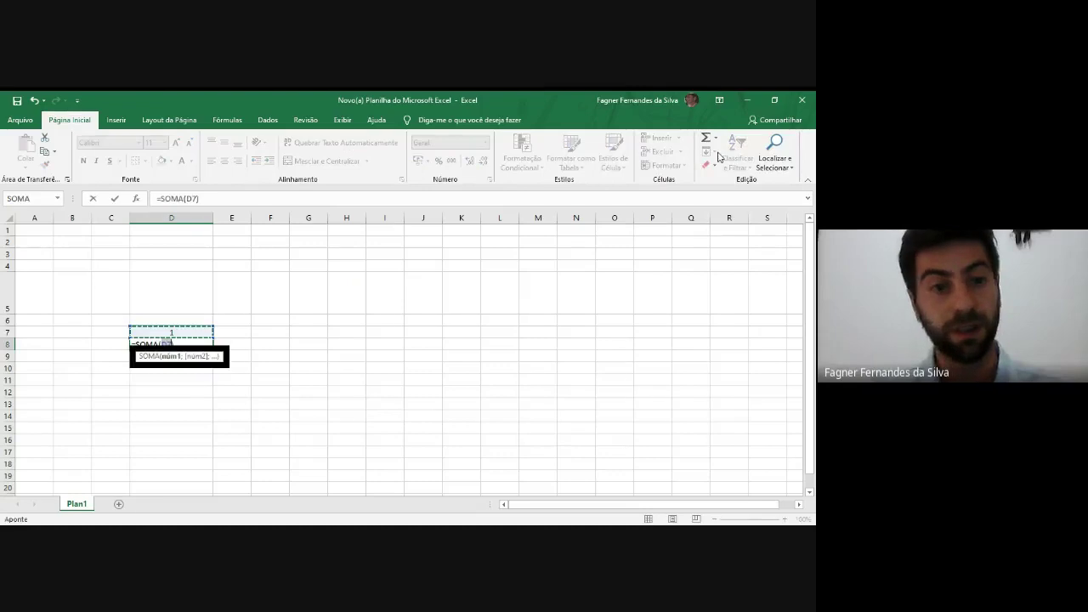
pyautogui.hotkey('ctrl', 'Return')
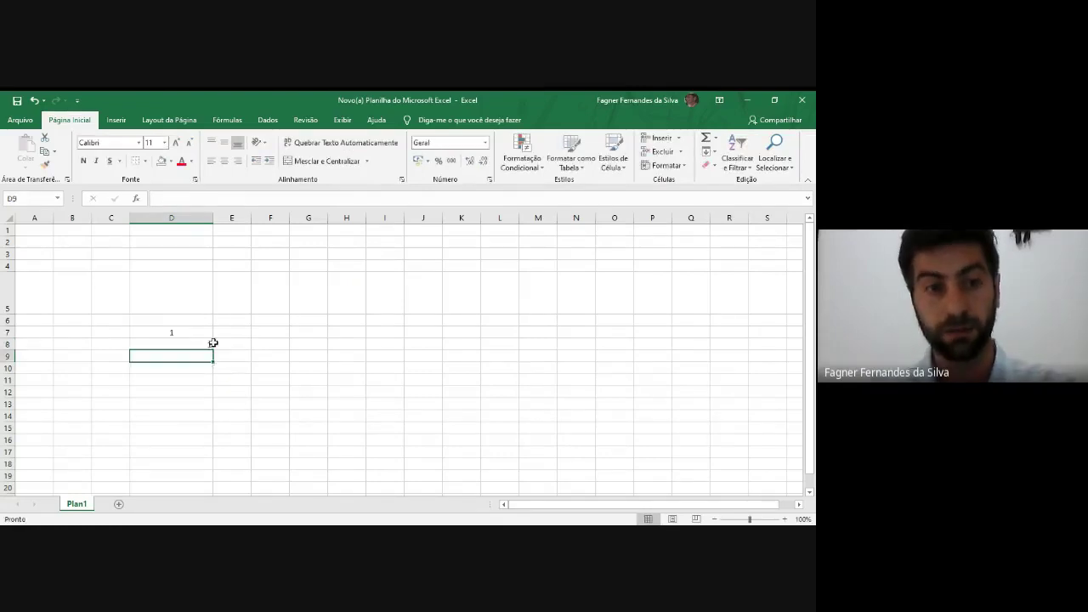
# Step: Clear the value in cell D7 and reduce row 5 to the same height as the other rows
pyautogui.hotkey('ctrl', 'z')
pyautogui.hotkey('ctrl', 'z')
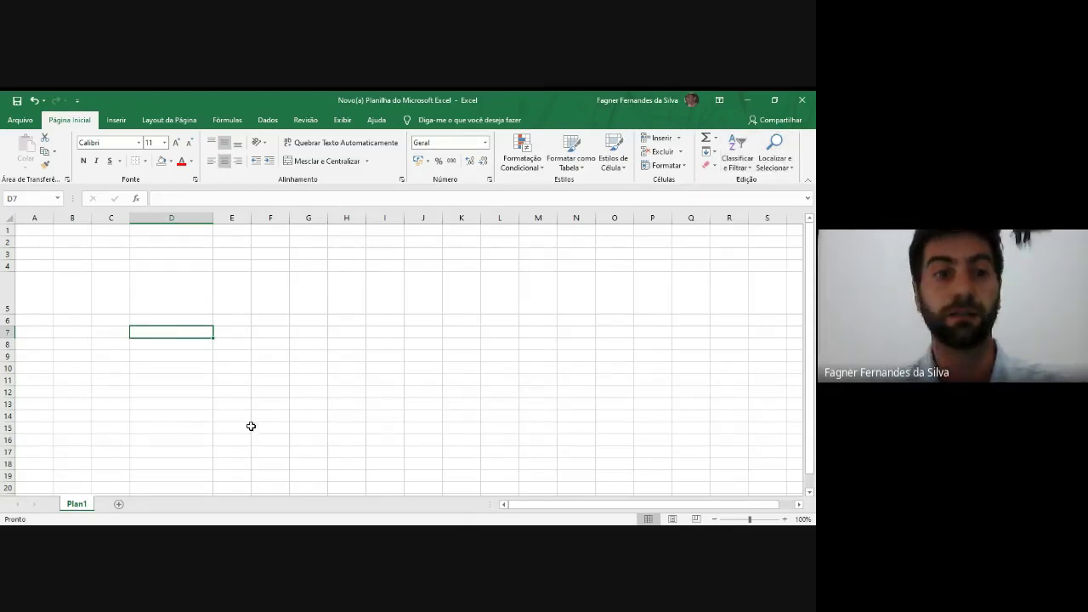
pyautogui.click(158, 282)
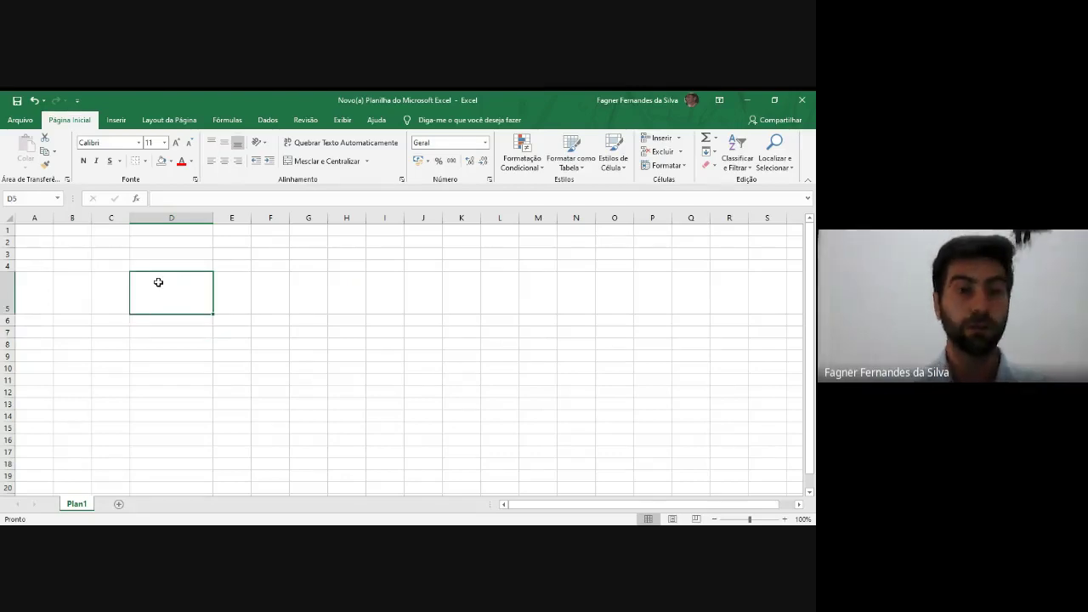
pyautogui.moveTo(14, 314); pyautogui.dragTo(13, 284)
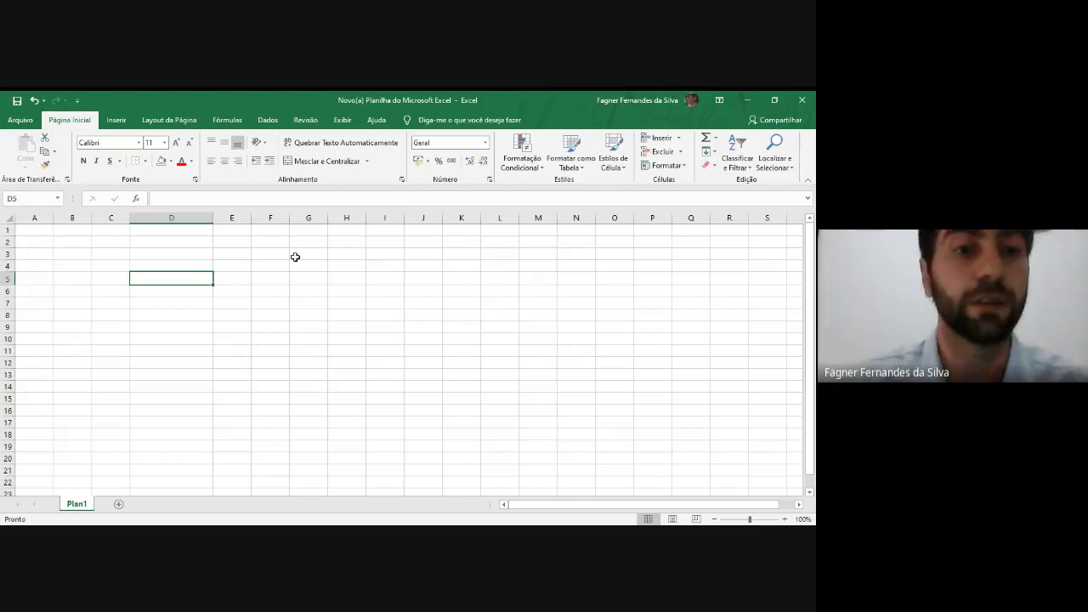
# Step: Enter the heading "referência absoluta" in cell D2
pyautogui.press('Up')
pyautogui.press('Up')
pyautogui.press('Up')
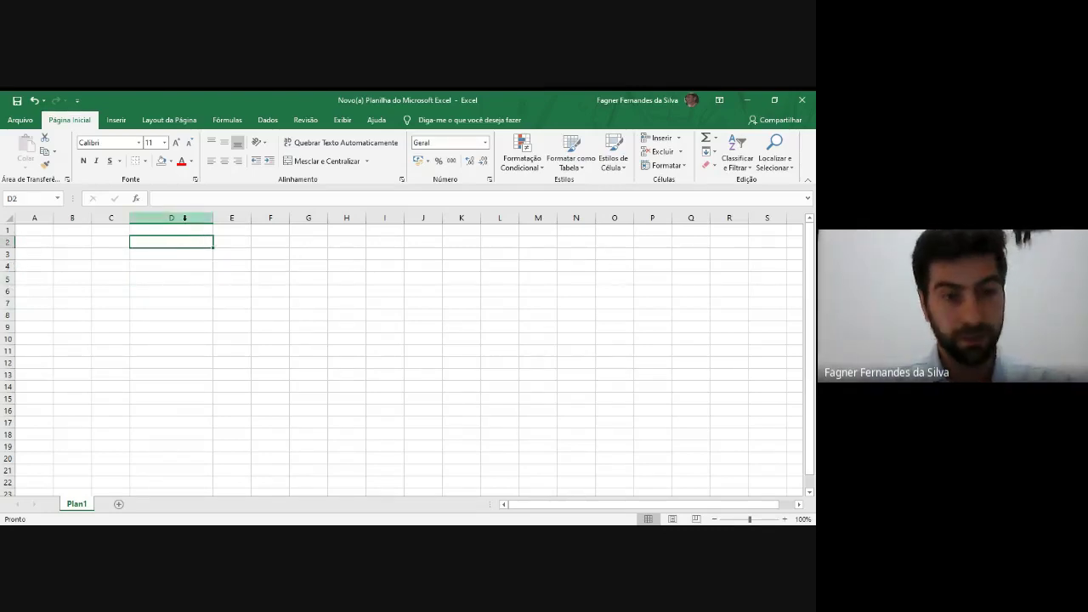
pyautogui.write('ref')
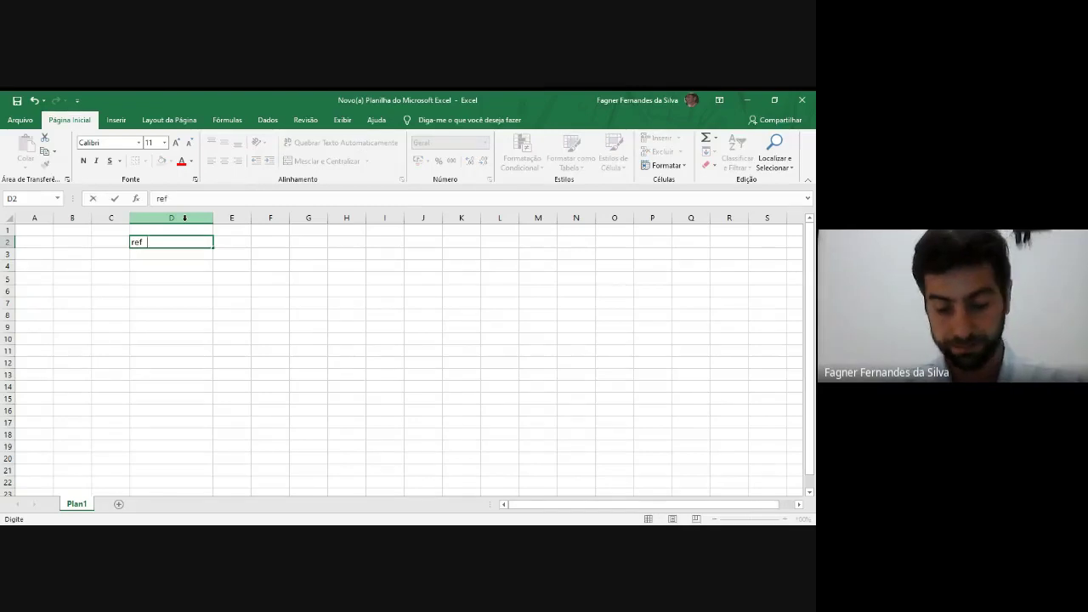
pyautogui.write('erênci')
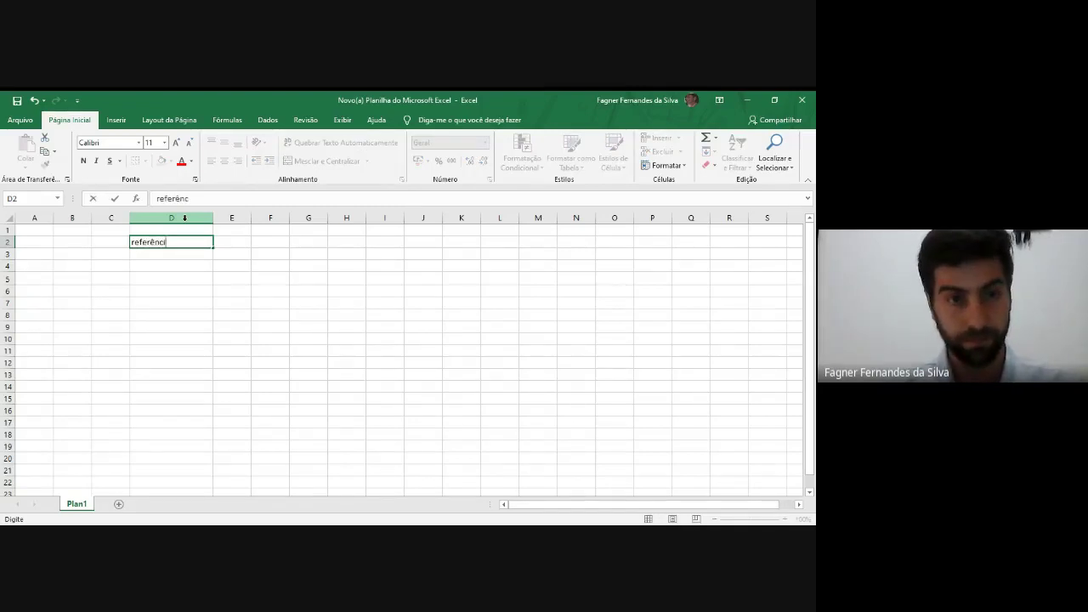
pyautogui.write('a ab')
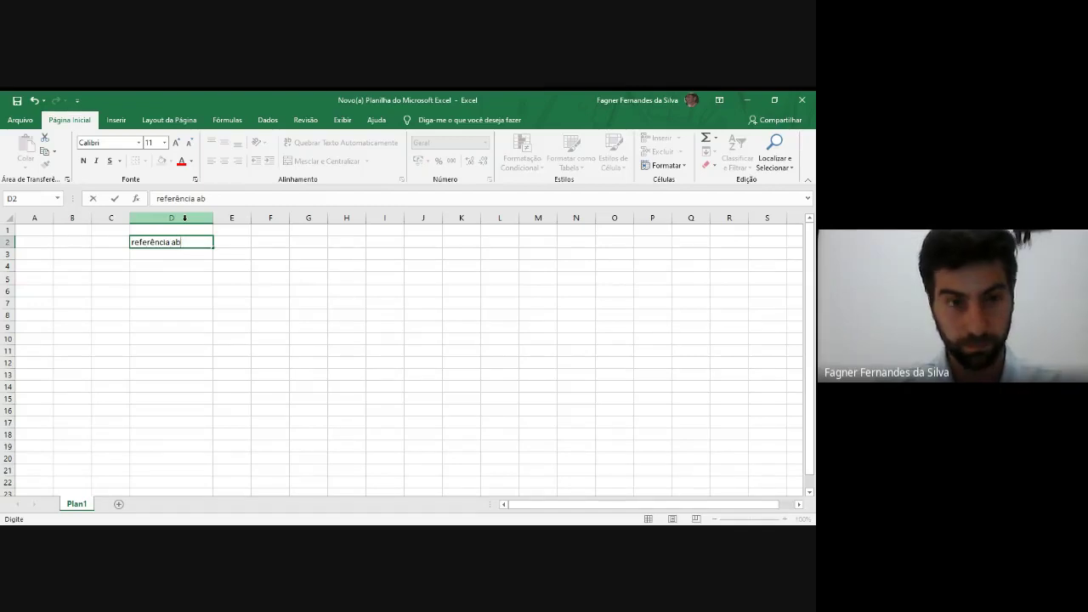
pyautogui.write('solu')
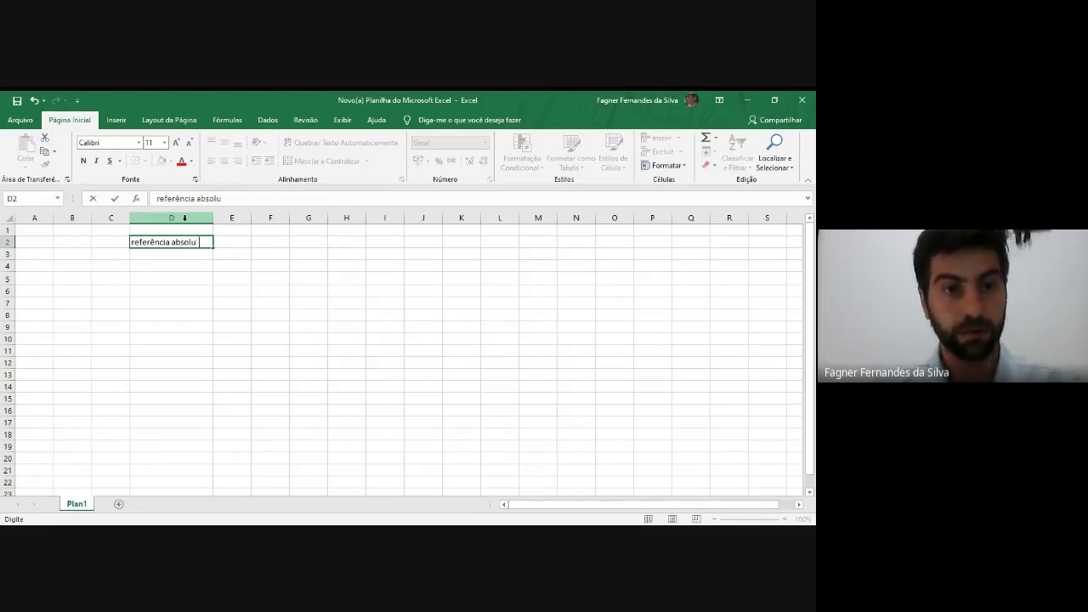
pyautogui.write('ta')
pyautogui.press('Return')
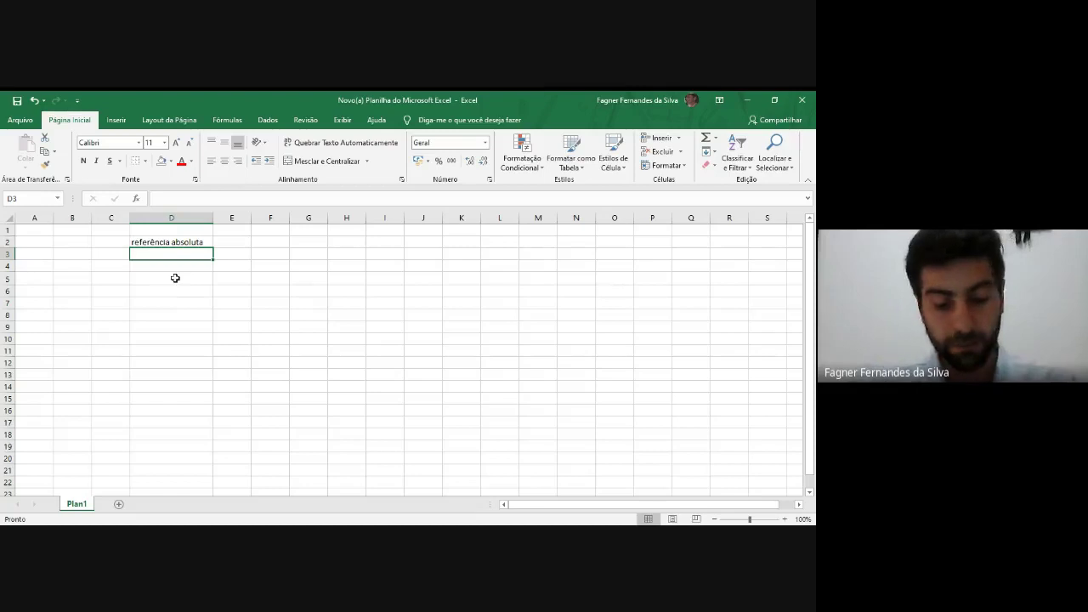
# Step: Enter the text "célula" in cell D3, below the heading
pyautogui.write('cé')
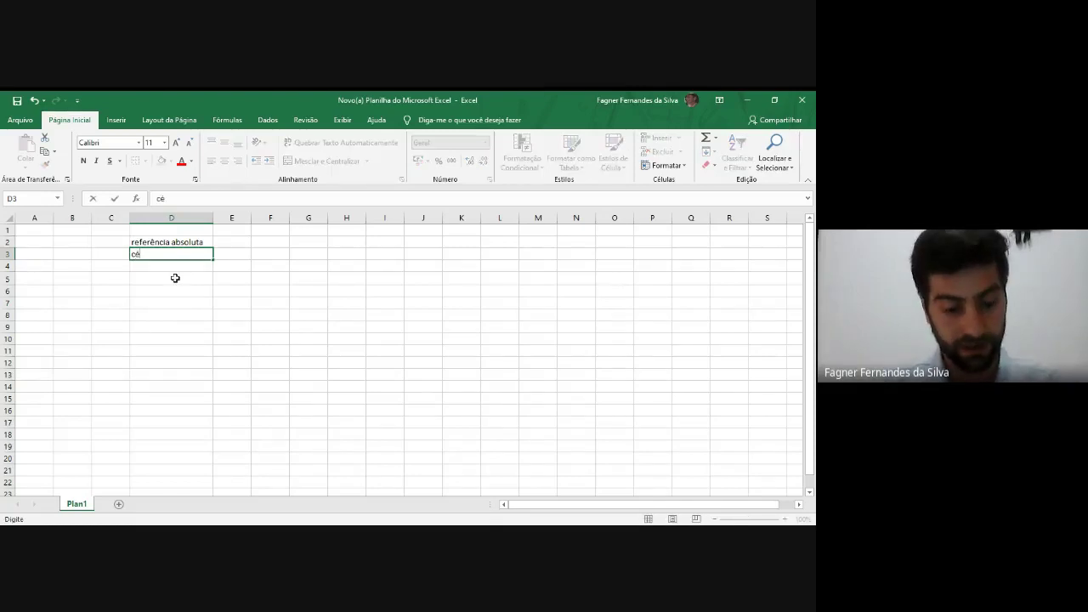
pyautogui.write('lua')
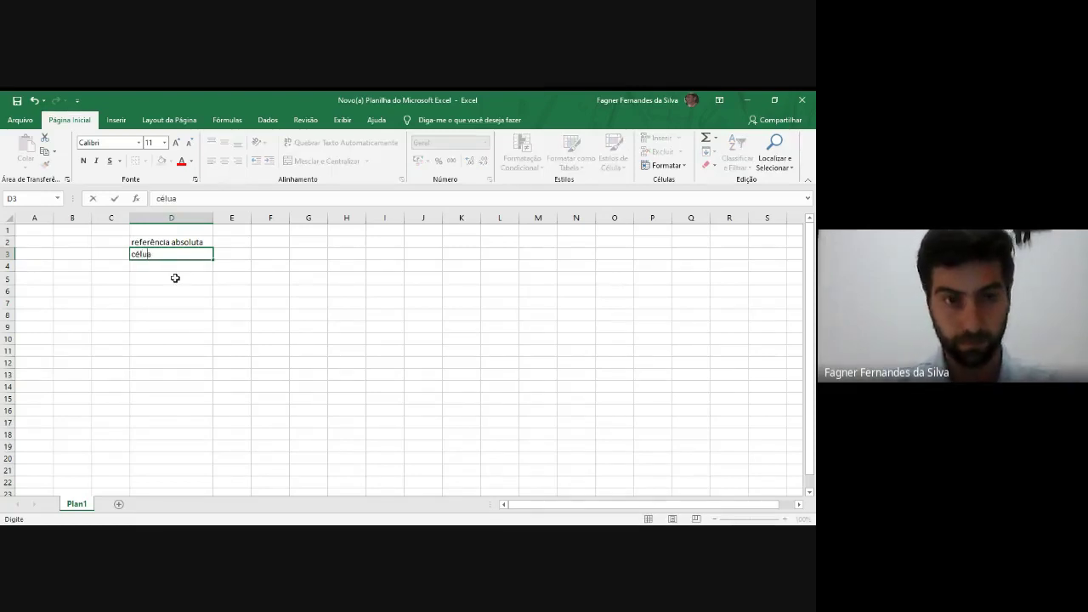
pyautogui.write('a')
pyautogui.press('Return')
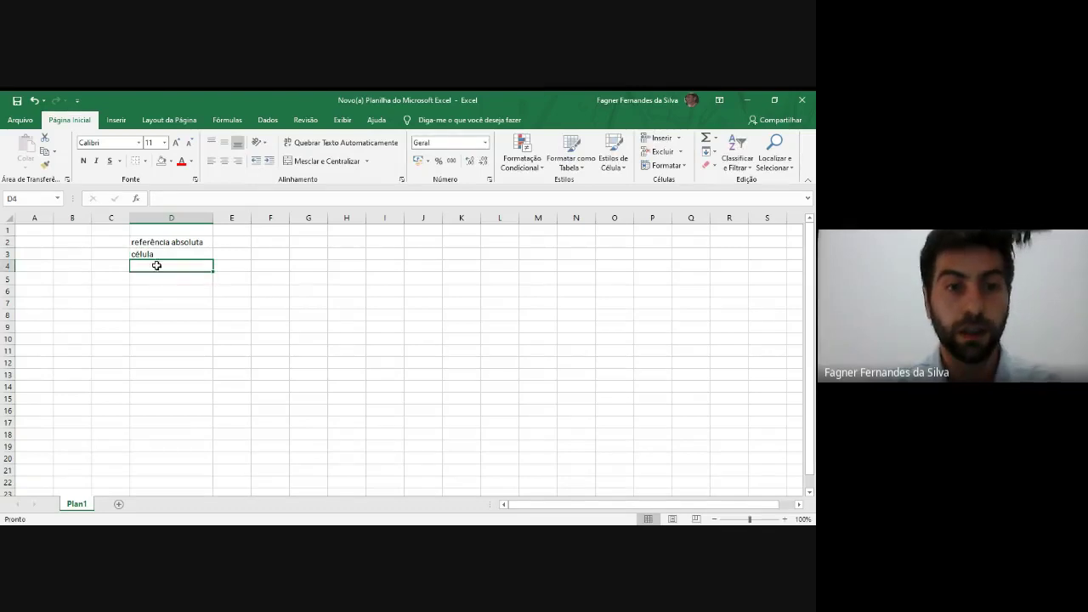
pyautogui.click(163, 251)
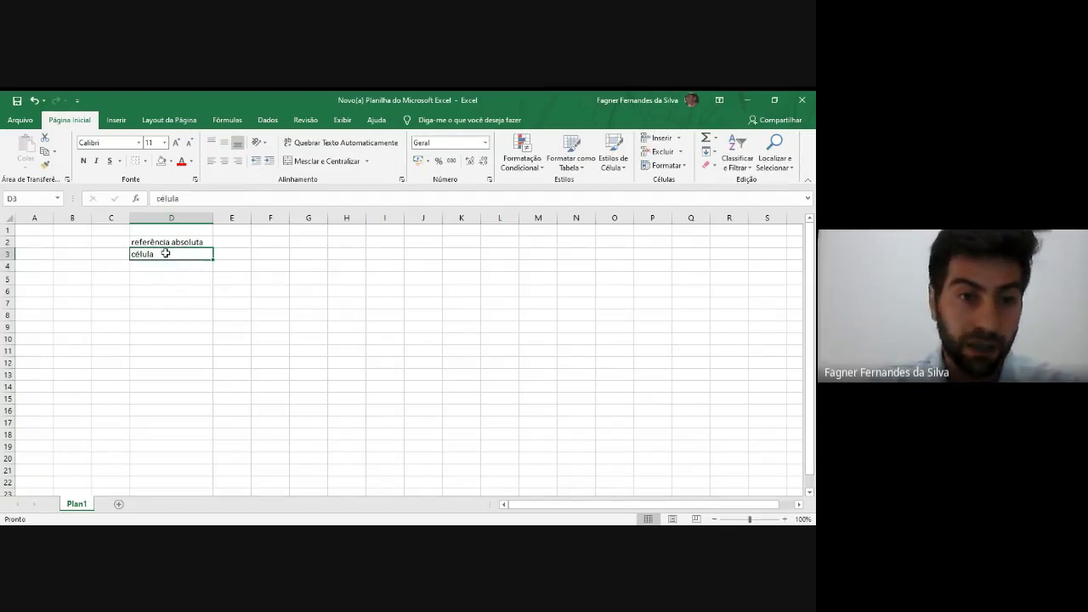
pyautogui.click(206, 274)
pyautogui.click(170, 253)
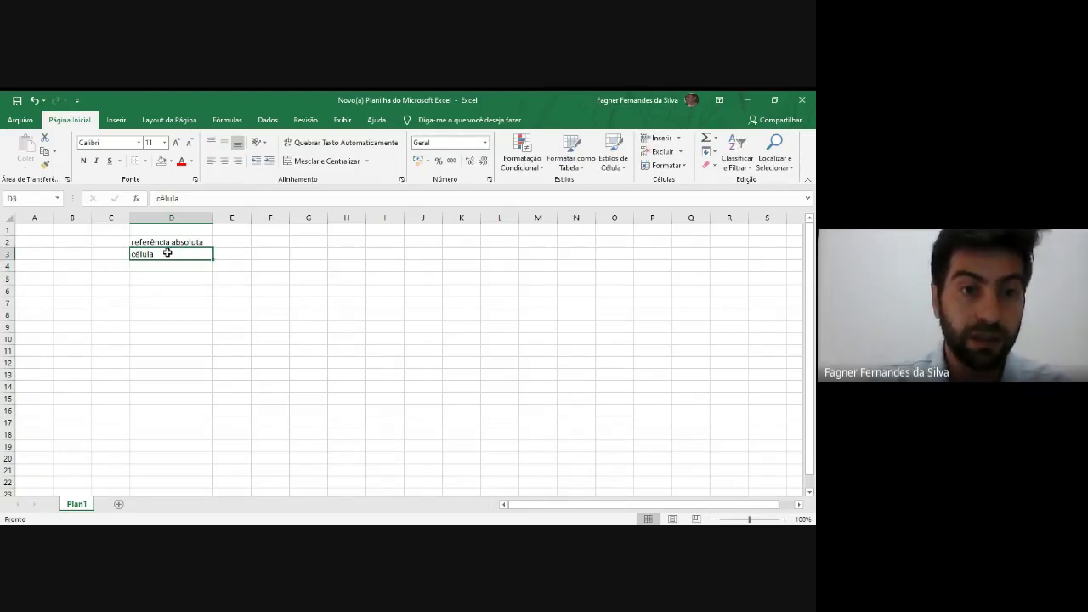
pyautogui.click(161, 266)
# Step: Copy the text in cell D3 down through D9 with the fill handle
pyautogui.click(168, 256)
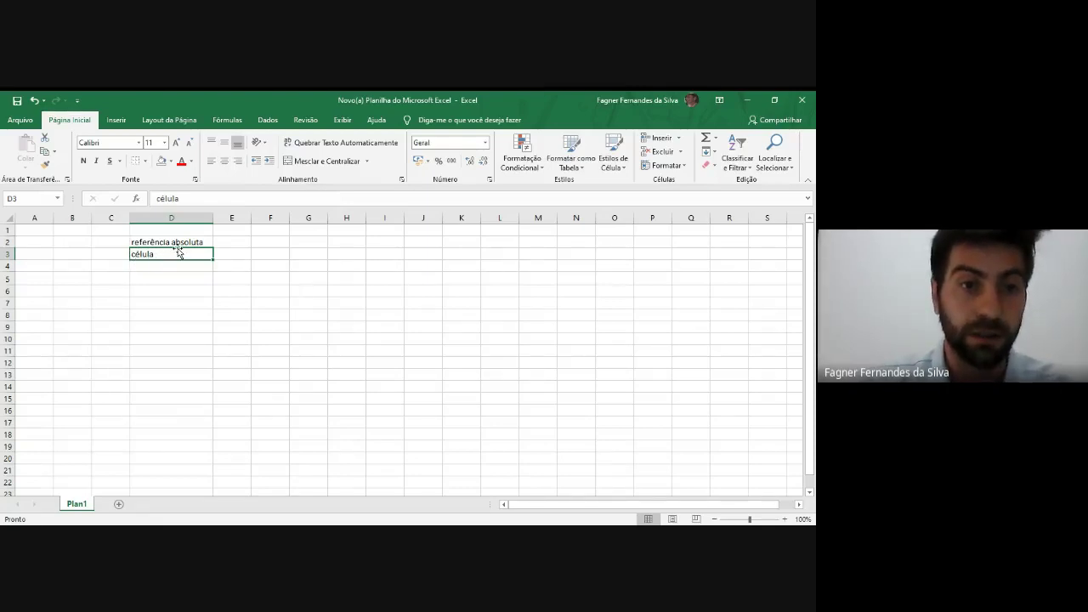
pyautogui.moveTo(179, 252)
pyautogui.mouseDown()
pyautogui.moveTo(238, 267)
pyautogui.moveTo(285, 252)
pyautogui.moveTo(184, 250)
pyautogui.moveTo(314, 276)
pyautogui.moveTo(184, 255)
pyautogui.mouseUp()
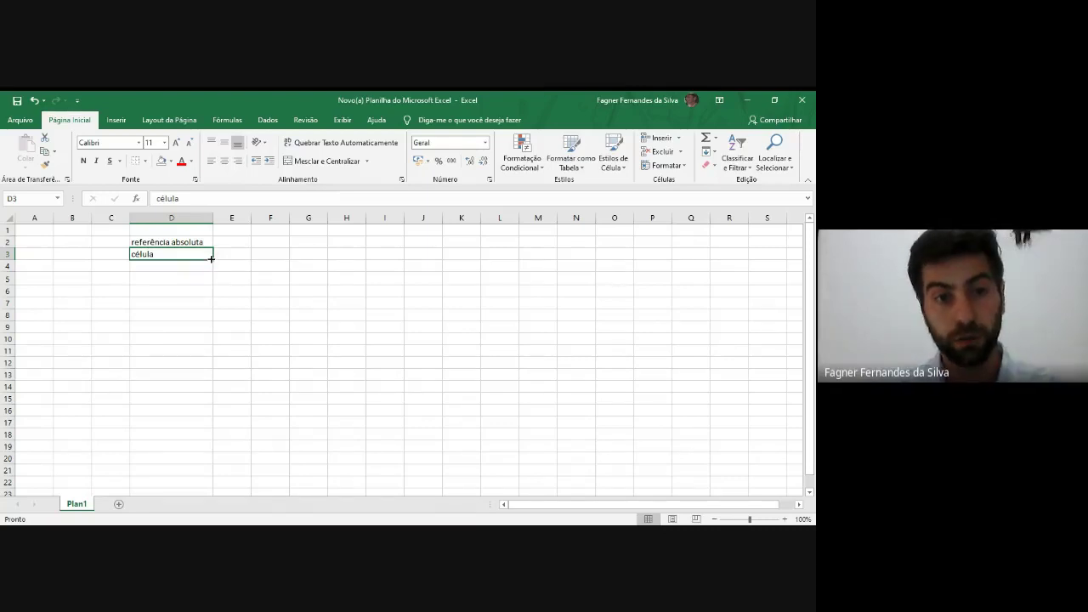
pyautogui.moveTo(212, 259); pyautogui.dragTo(205, 334)
pyautogui.click(175, 368)
pyautogui.click(171, 253)
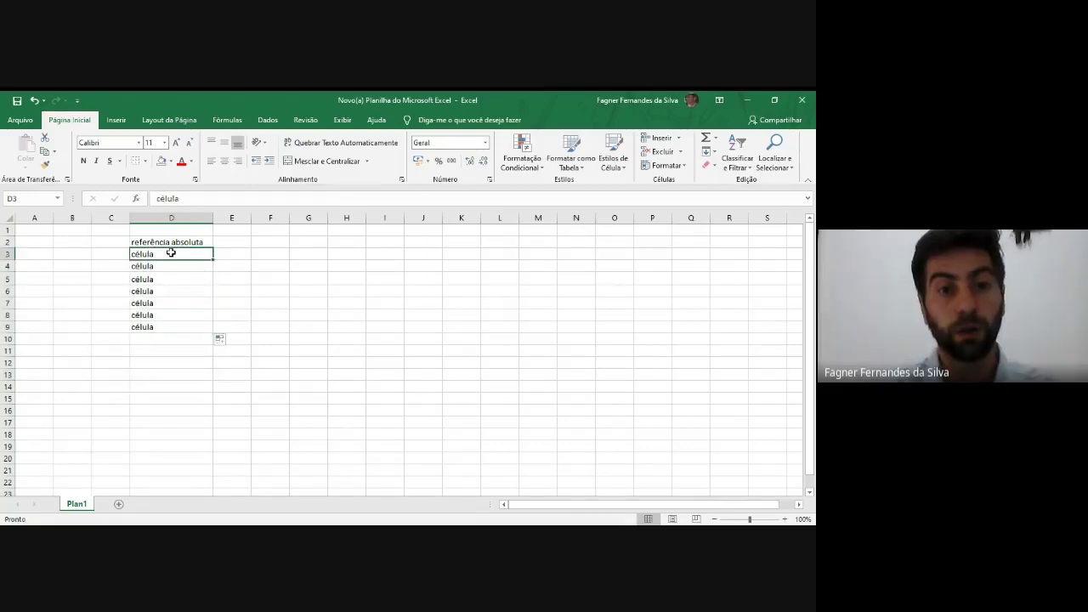
# Step: Examine the contents of the heading in D2 and compare source cell D3 with its copies in column D
pyautogui.click(164, 242)
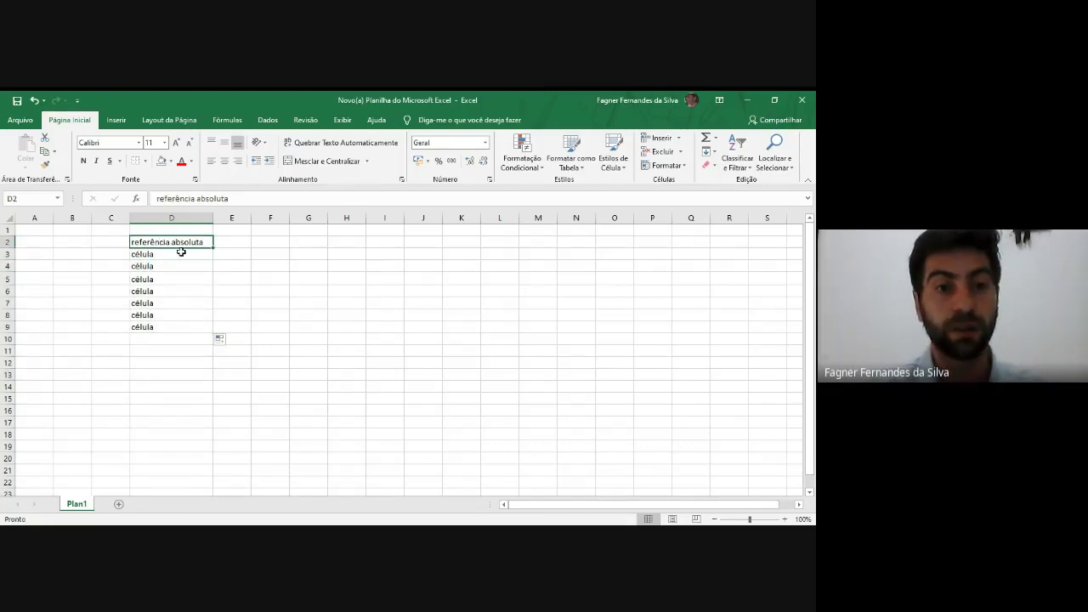
pyautogui.click(181, 252)
pyautogui.moveTo(215, 259); pyautogui.dragTo(182, 253)
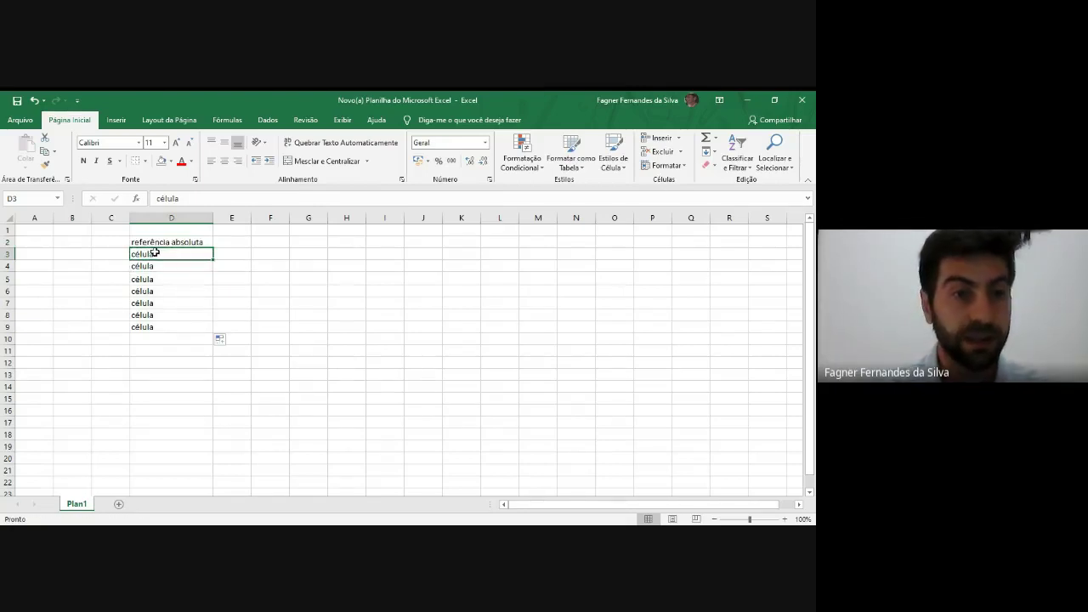
pyautogui.moveTo(211, 258); pyautogui.dragTo(212, 328)
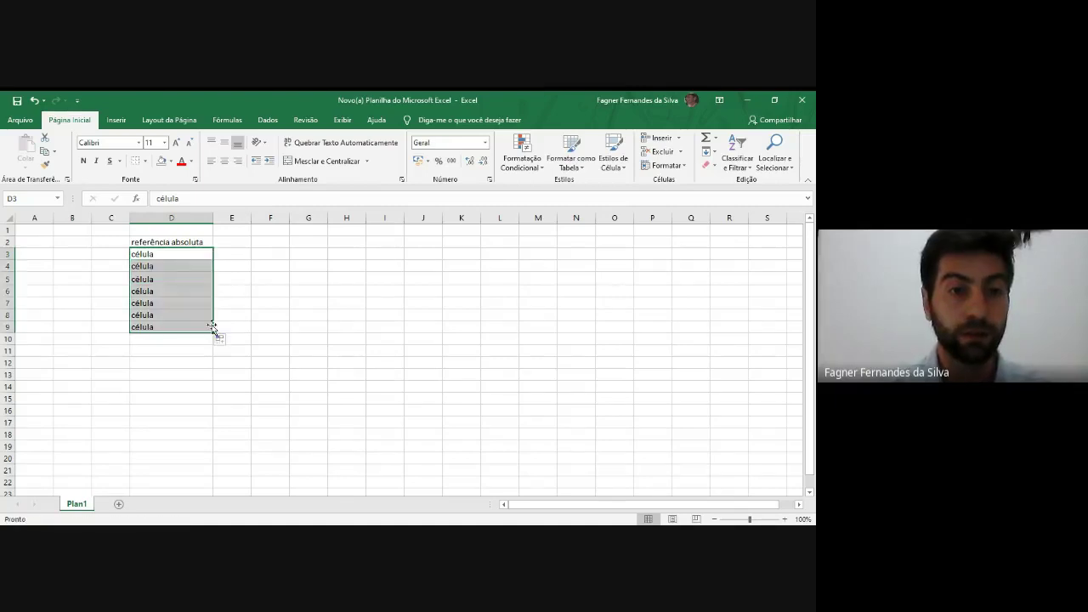
pyautogui.click(168, 254)
pyautogui.click(168, 265)
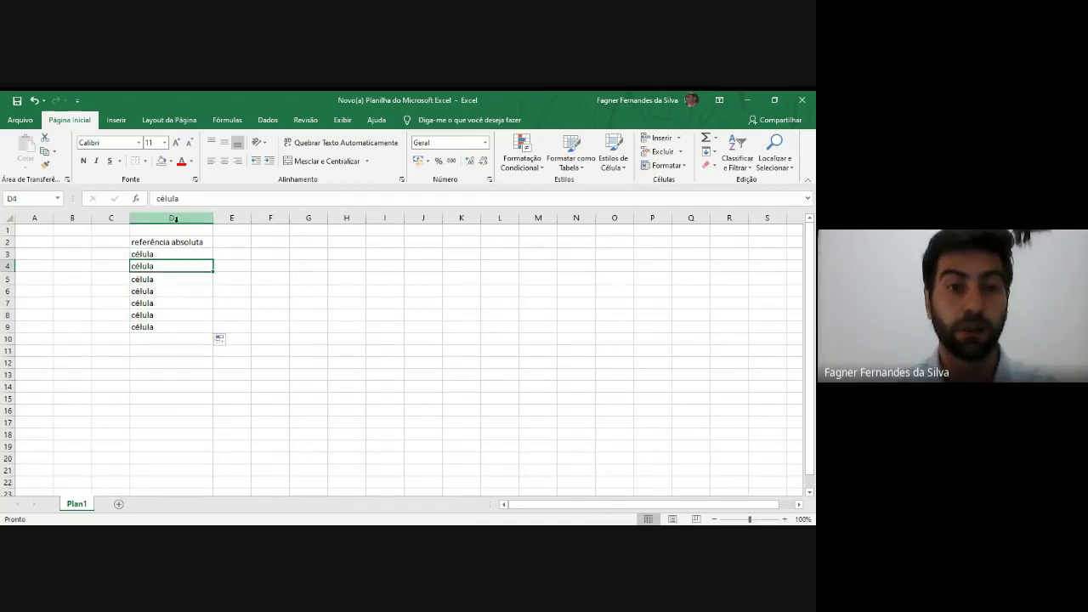
pyautogui.click(161, 255)
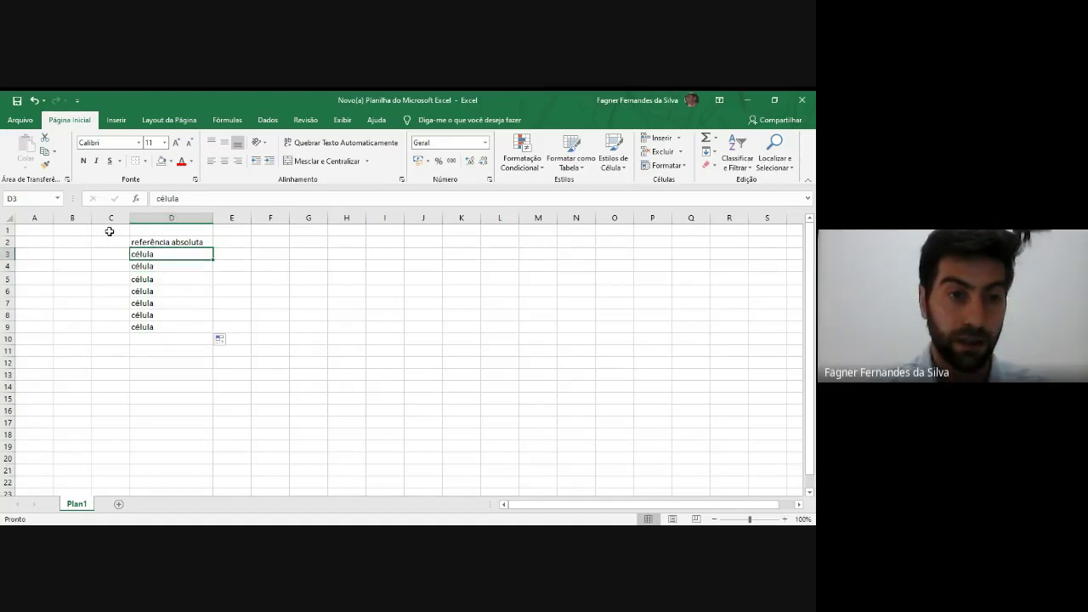
pyautogui.click(140, 265)
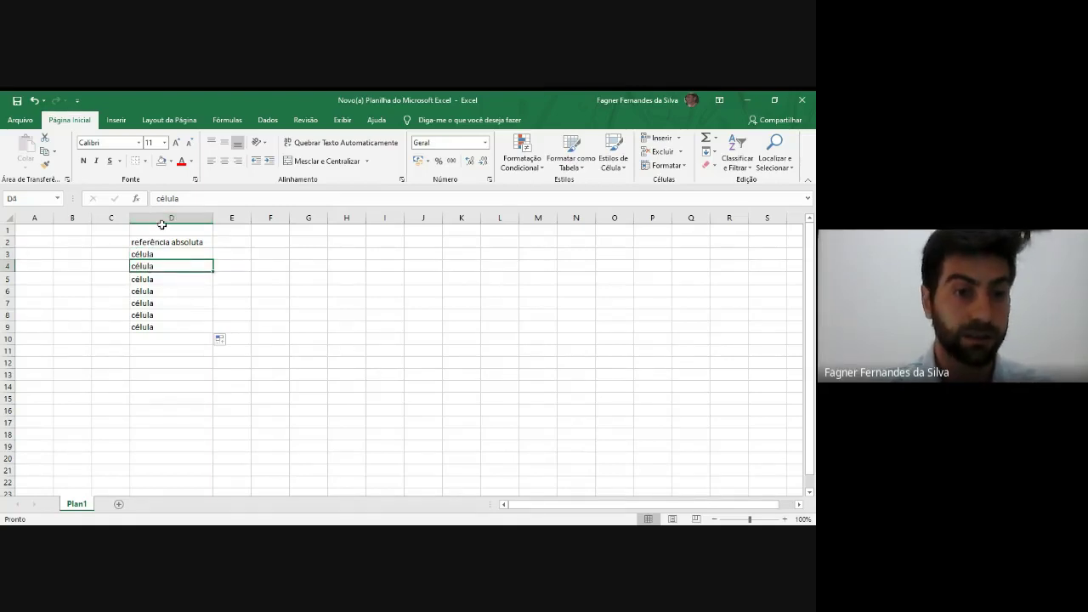
pyautogui.click(151, 282)
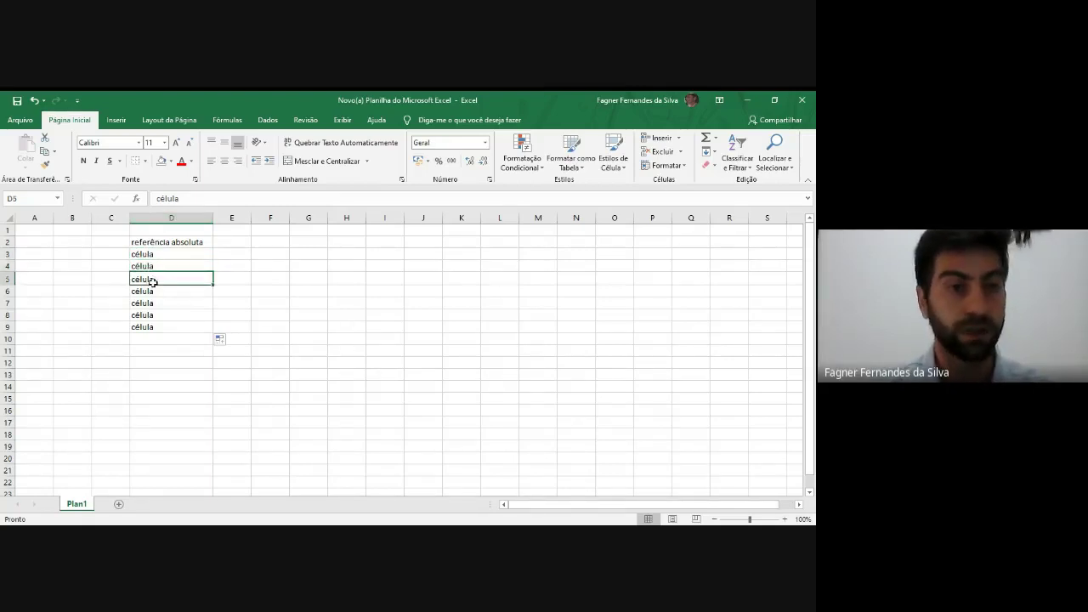
# Step: Enter the heading "referência absoluta" in cell E2 as well
pyautogui.click(241, 247)
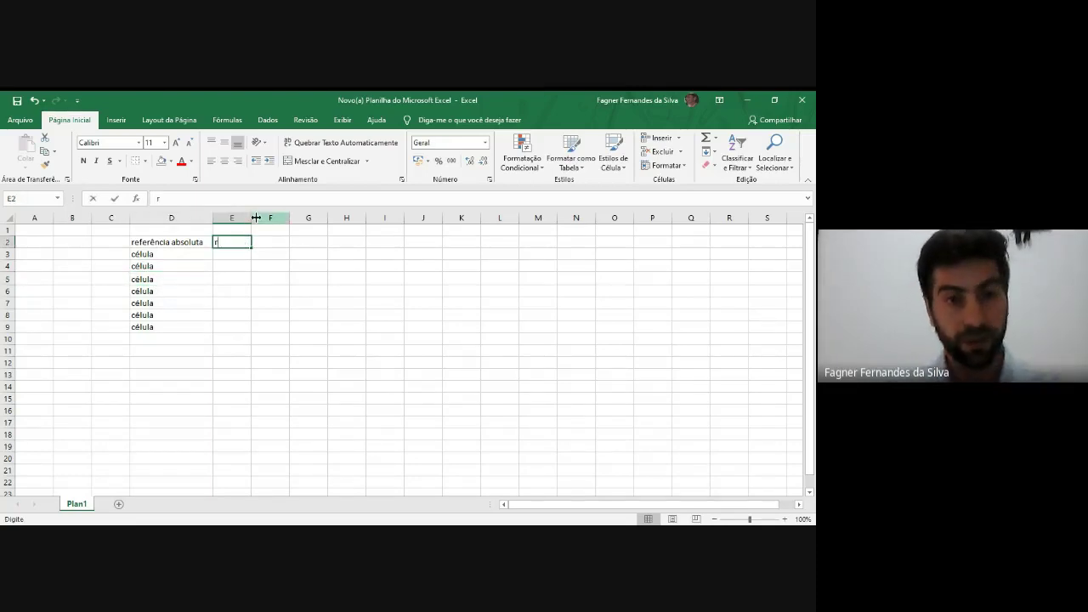
pyautogui.write('ref')
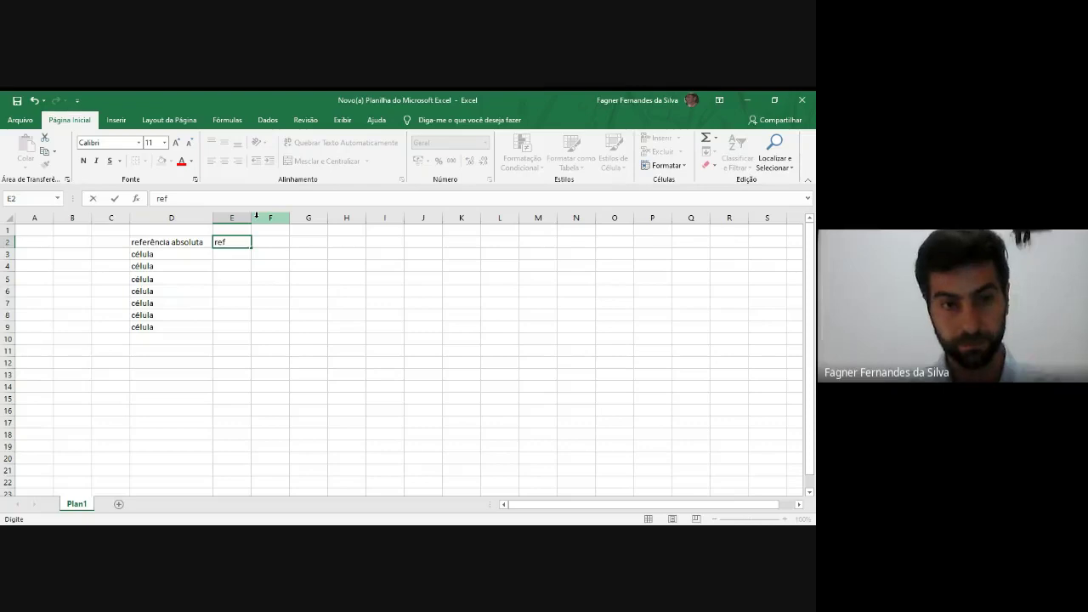
pyautogui.write('erê')
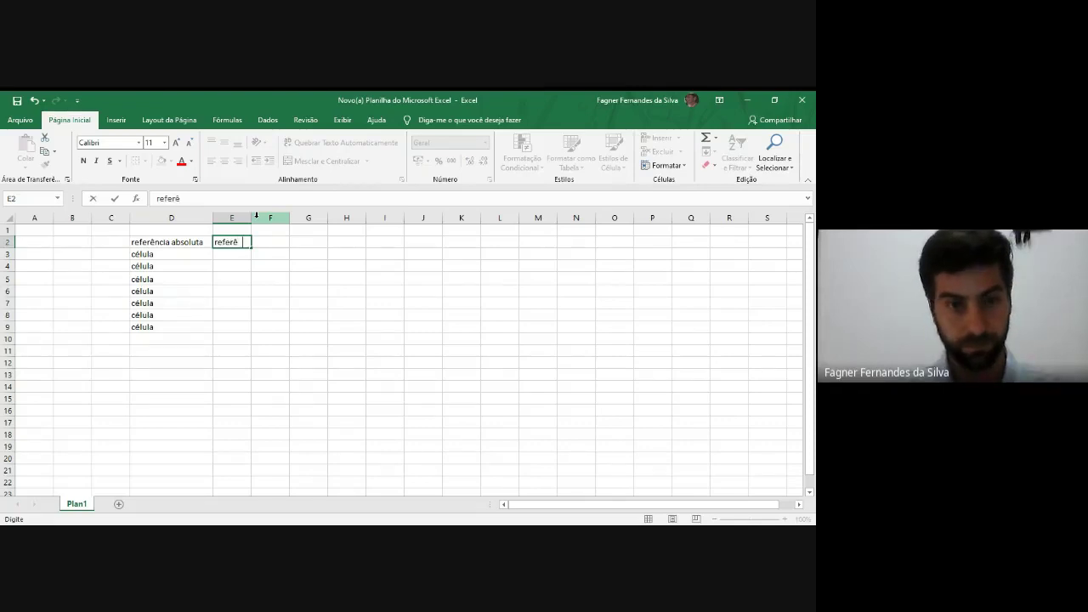
pyautogui.write('ncia ab')
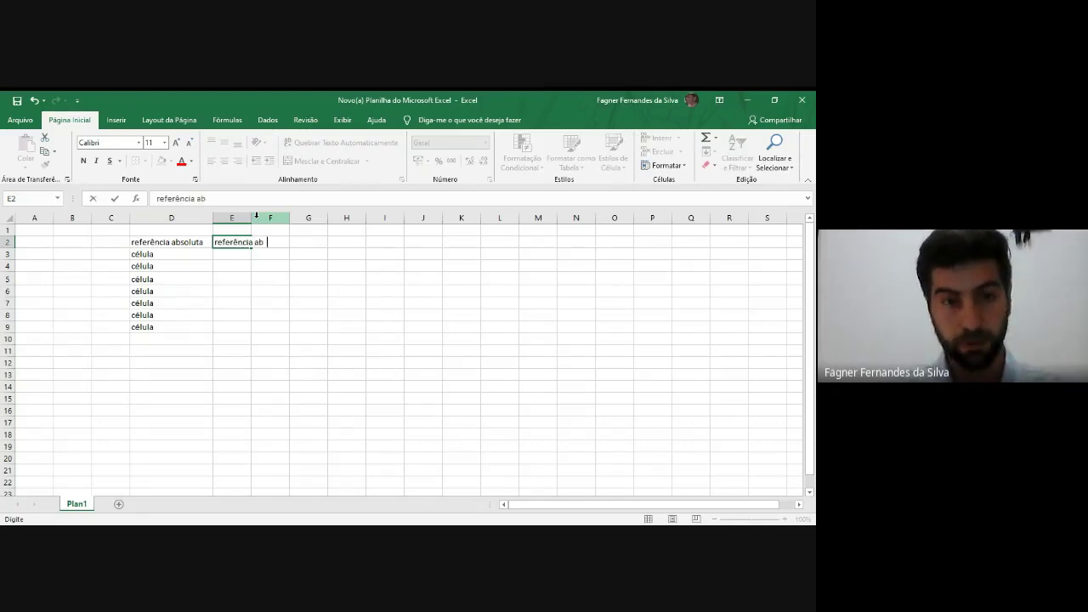
pyautogui.write('solu')
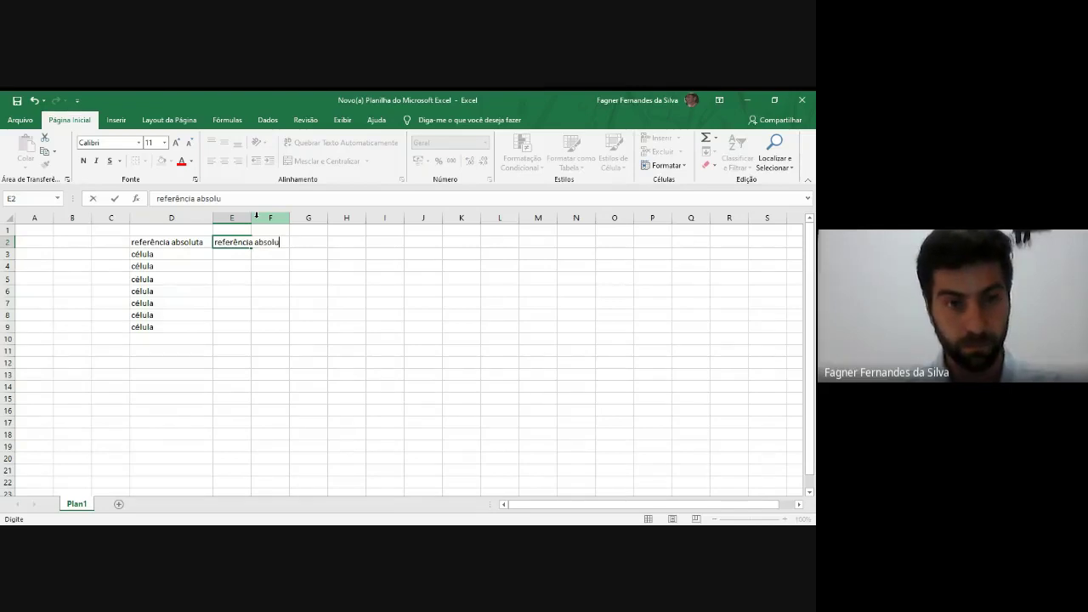
pyautogui.write('ta')
pyautogui.press('Return')
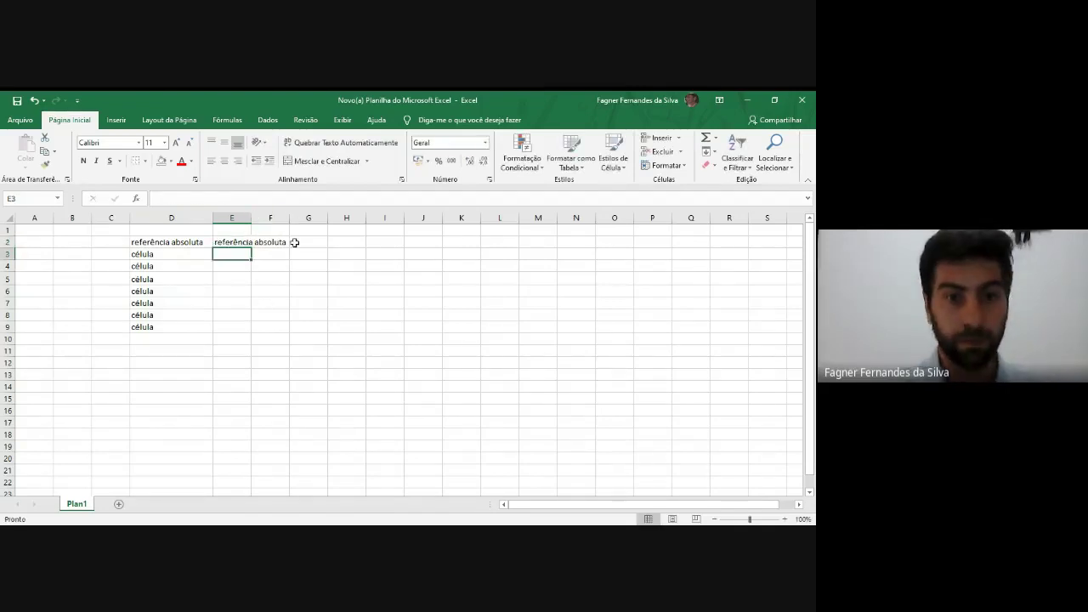
# Step: Replace the word "absoluta" with "relativa" in the heading in cell E2
pyautogui.click(230, 241)
pyautogui.doubleClick(229, 240)
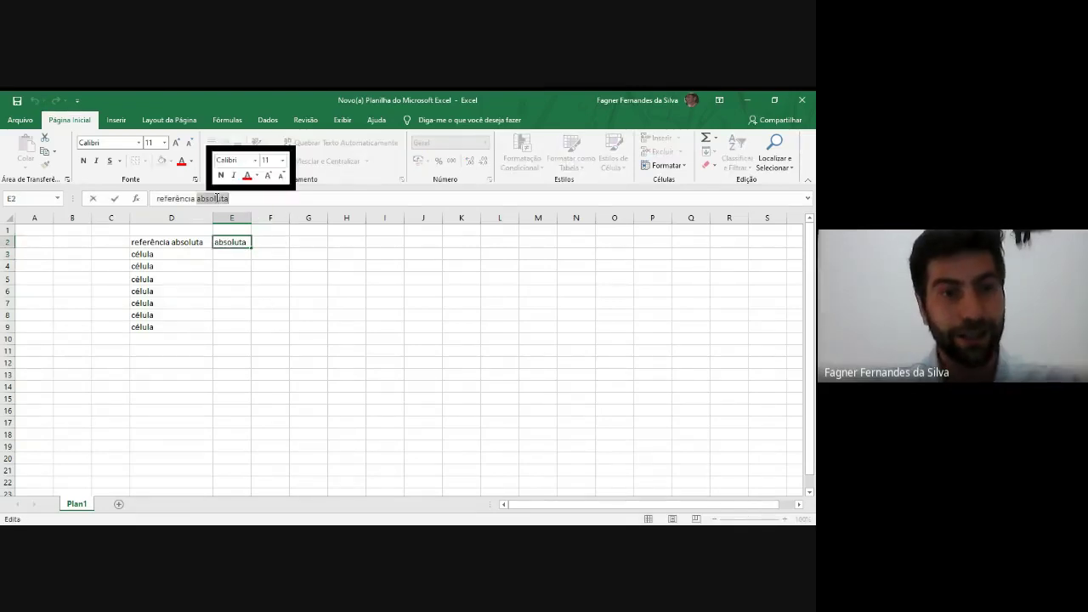
pyautogui.write('relativa')
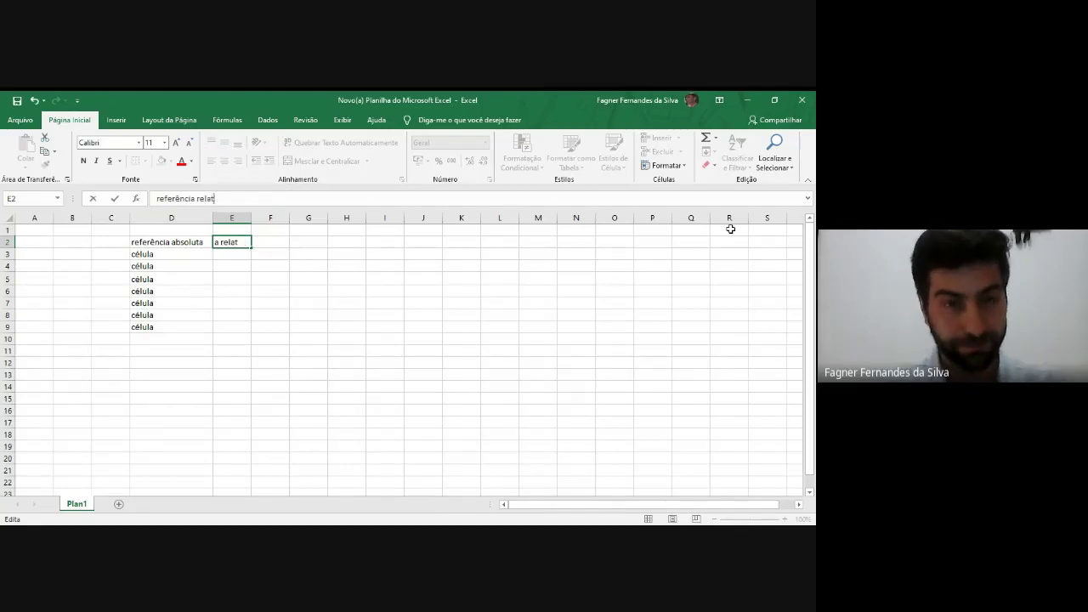
pyautogui.press('Return')
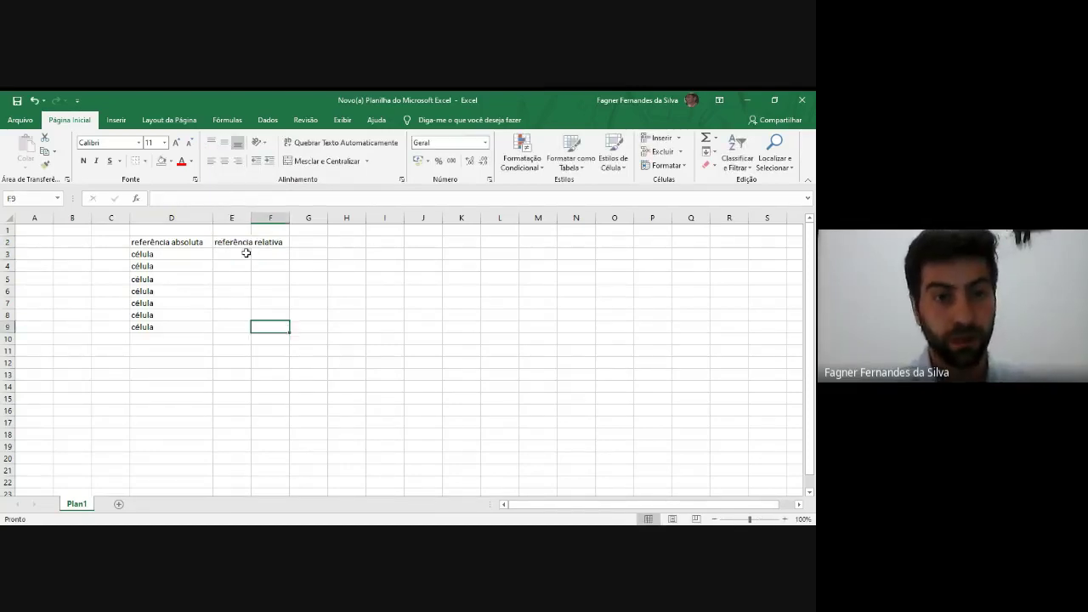
# Step: Widen column E so that the heading "referência relativa" fits inside it
pyautogui.click(241, 242)
pyautogui.moveTo(249, 217); pyautogui.dragTo(291, 217)
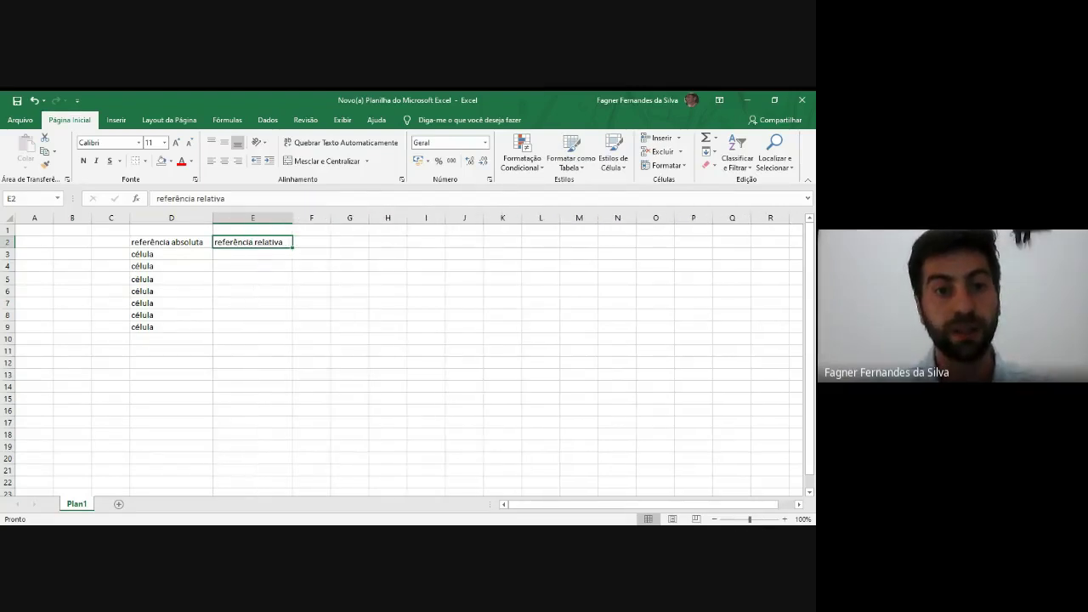
pyautogui.click(454, 324)
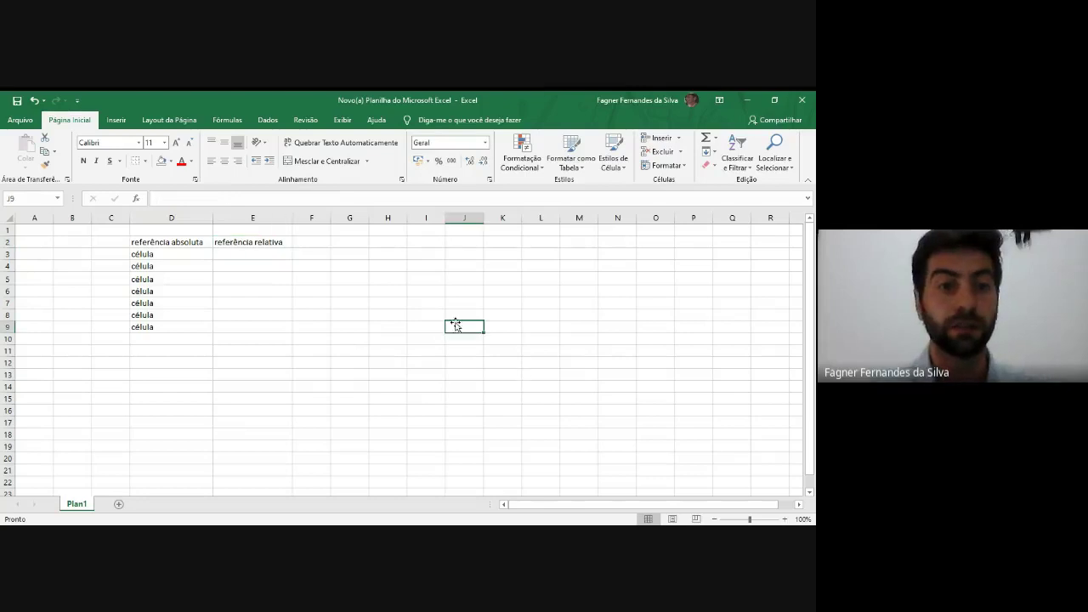
# Step: Enter "segunda-feira" in cell E3 under the heading "referência relativa"
pyautogui.click(246, 252)
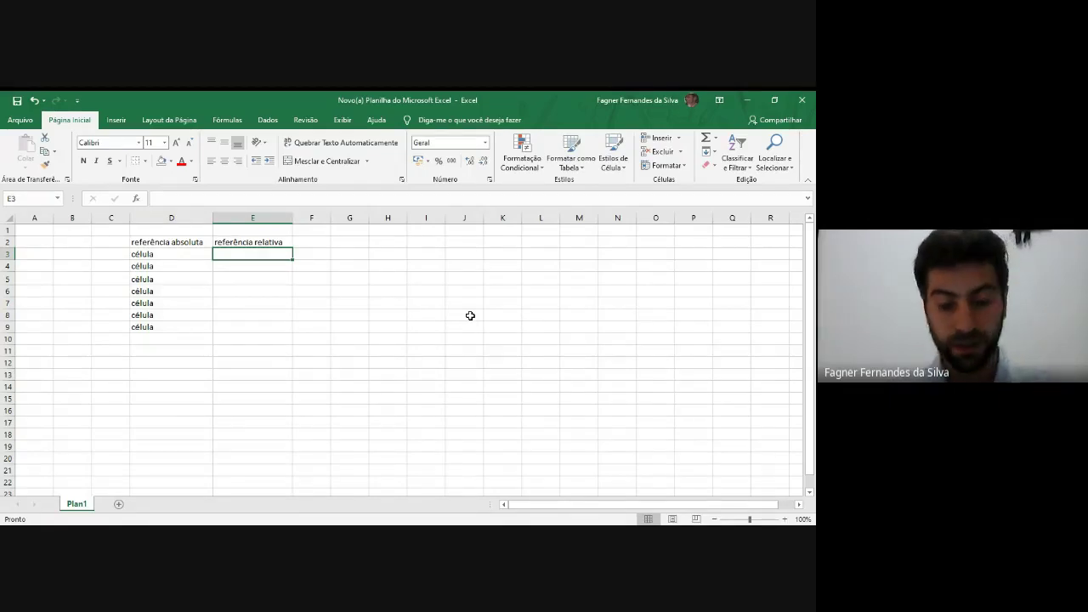
pyautogui.write('se')
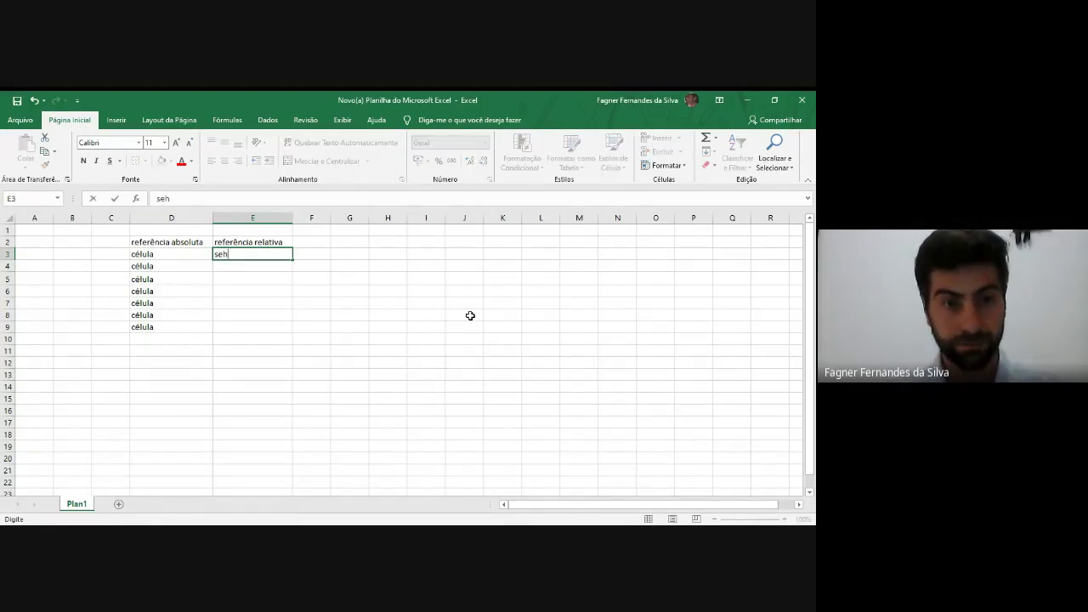
pyautogui.write('gun')
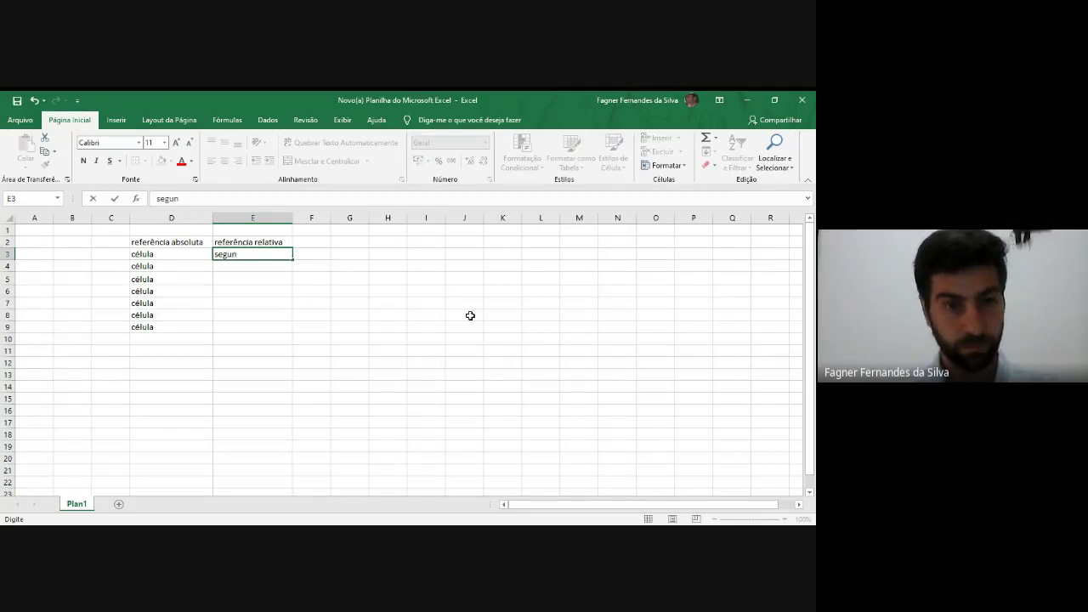
pyautogui.write('da-f')
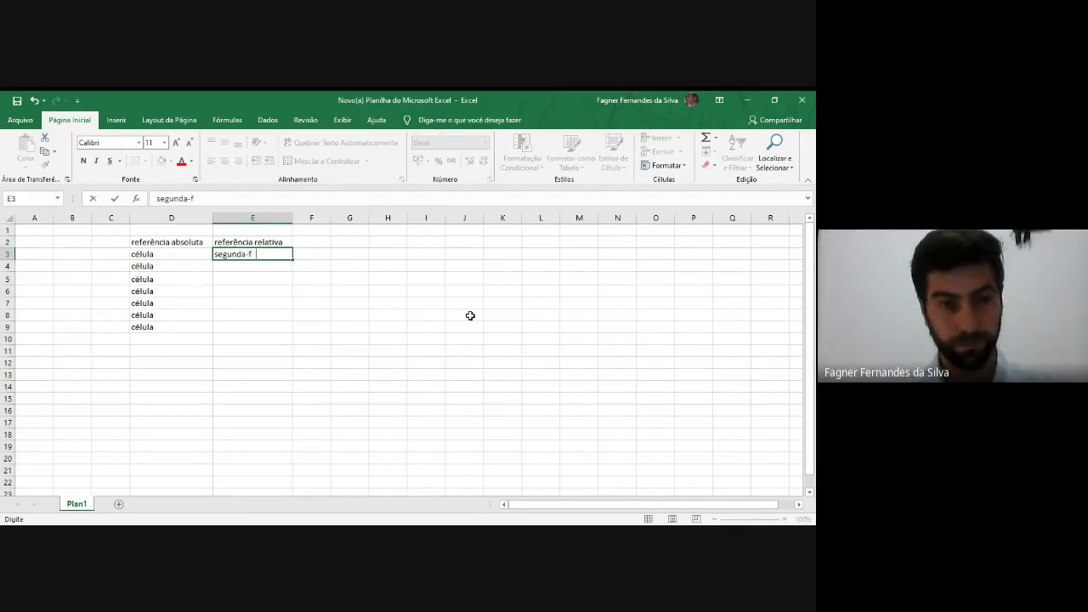
pyautogui.write('eira')
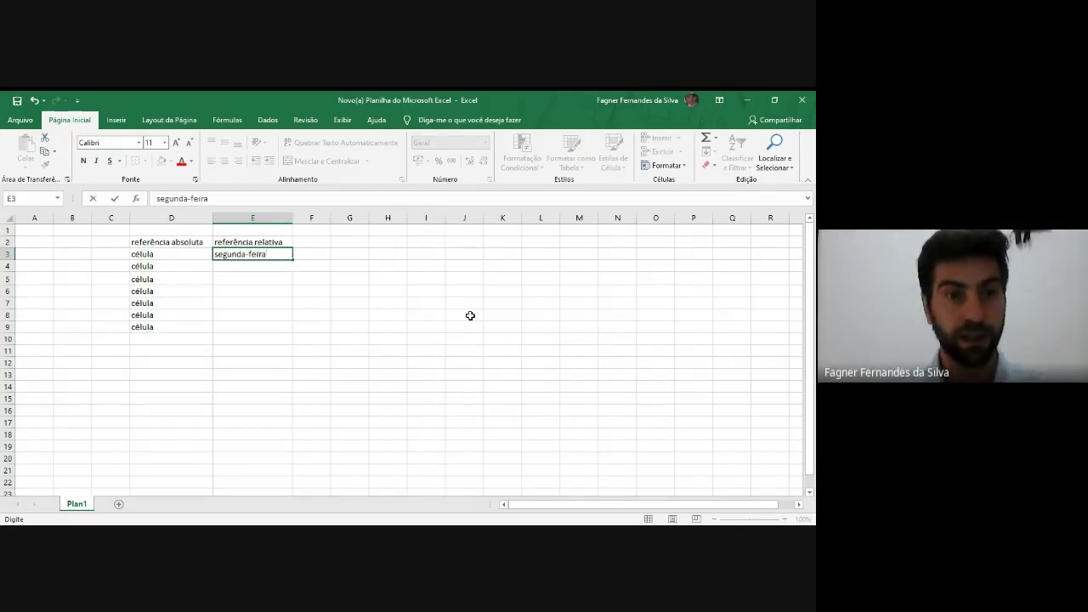
pyautogui.press('Return')
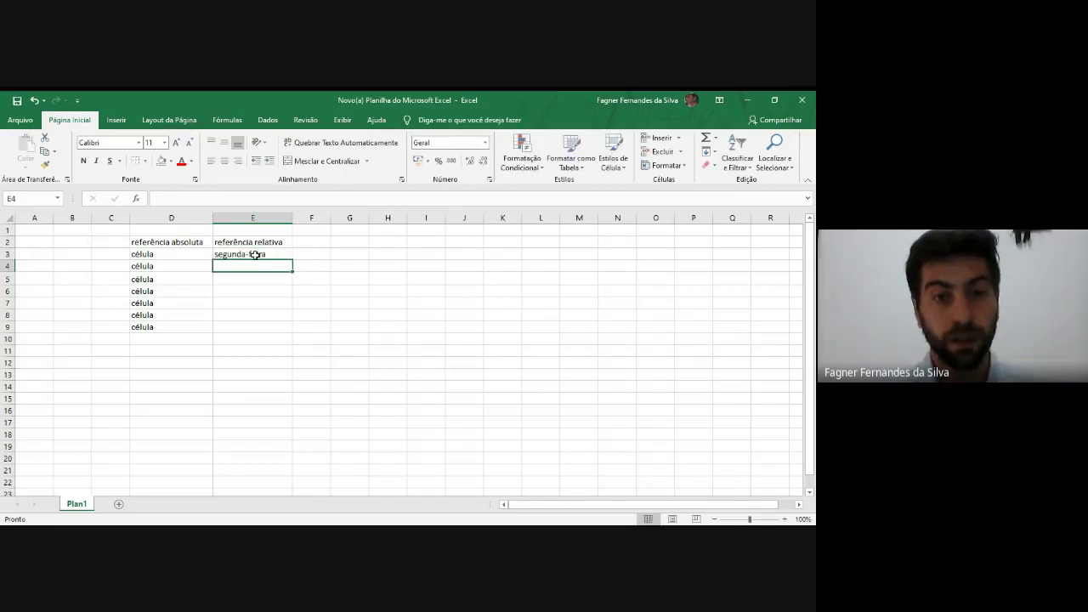
# Step: Fill the weekday series from E3 down through E9 and check the filled cells one by one
pyautogui.click(255, 254)
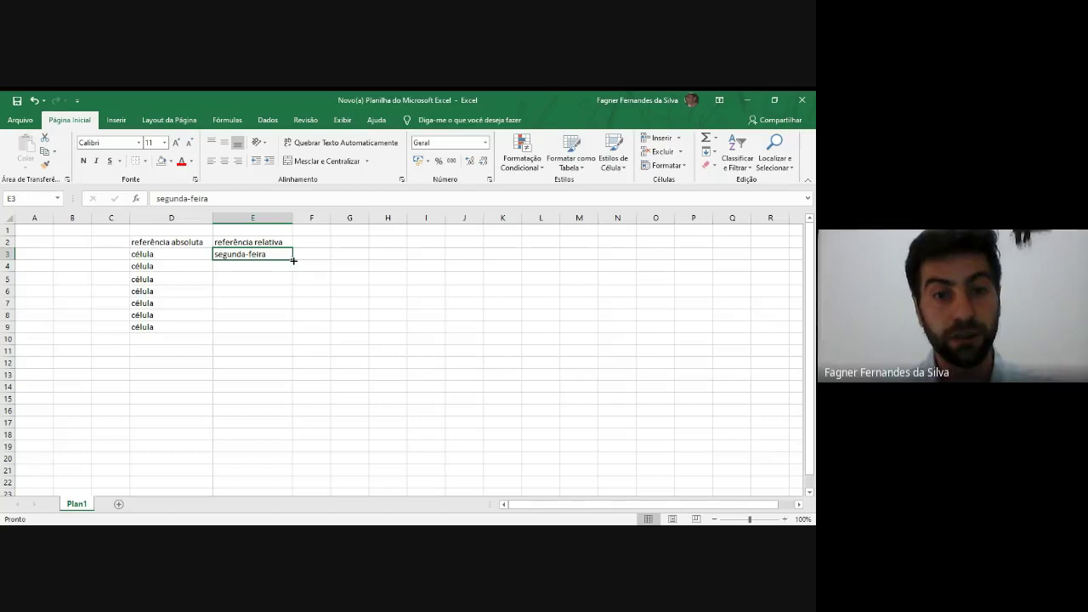
pyautogui.moveTo(293, 261); pyautogui.dragTo(292, 260)
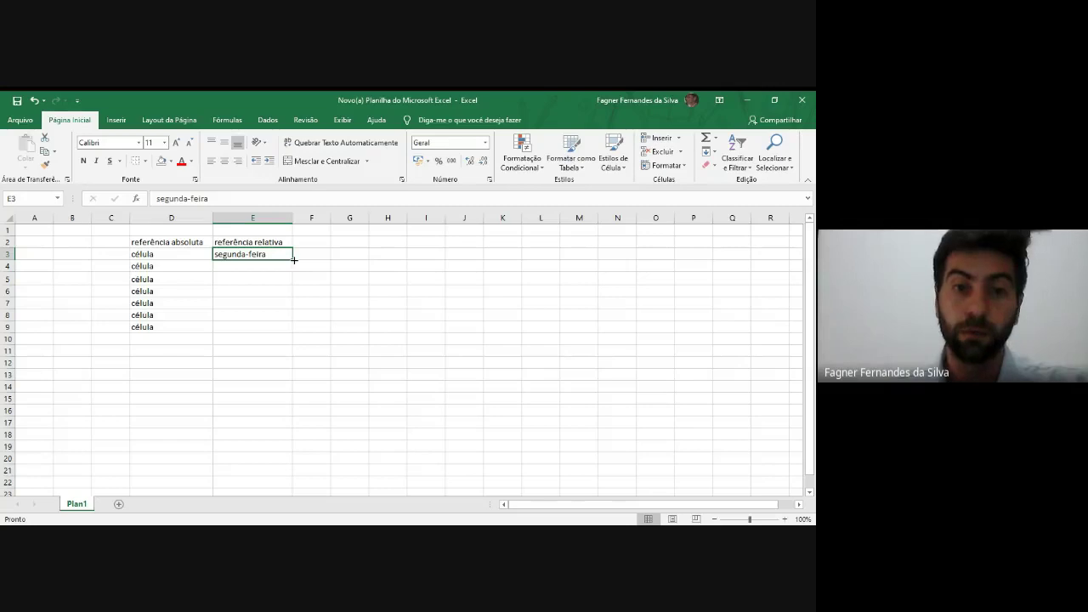
pyautogui.moveTo(294, 260); pyautogui.dragTo(282, 330)
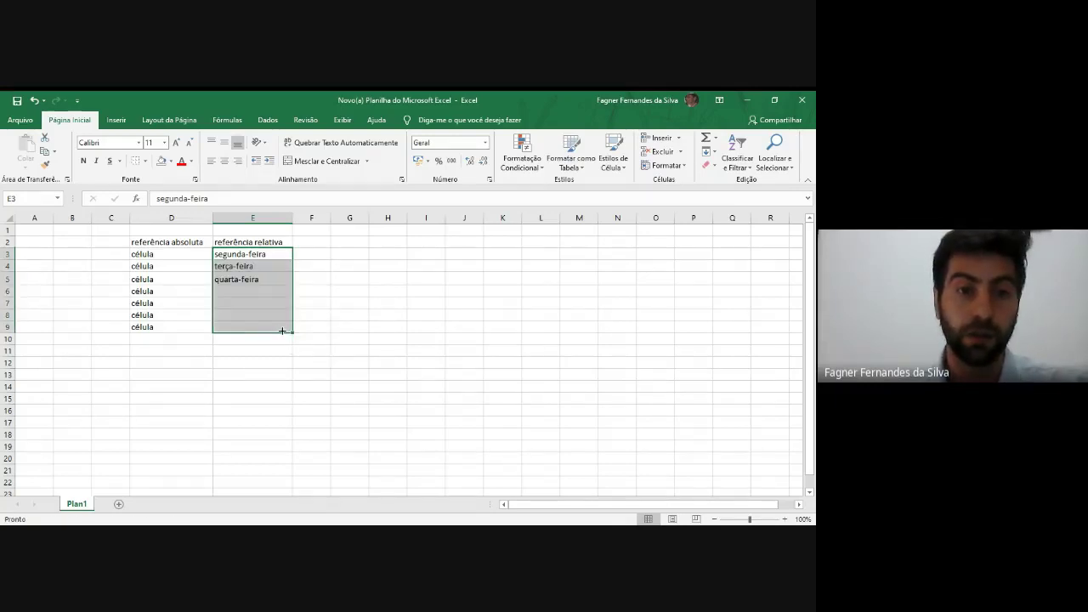
pyautogui.click(265, 266)
pyautogui.click(259, 253)
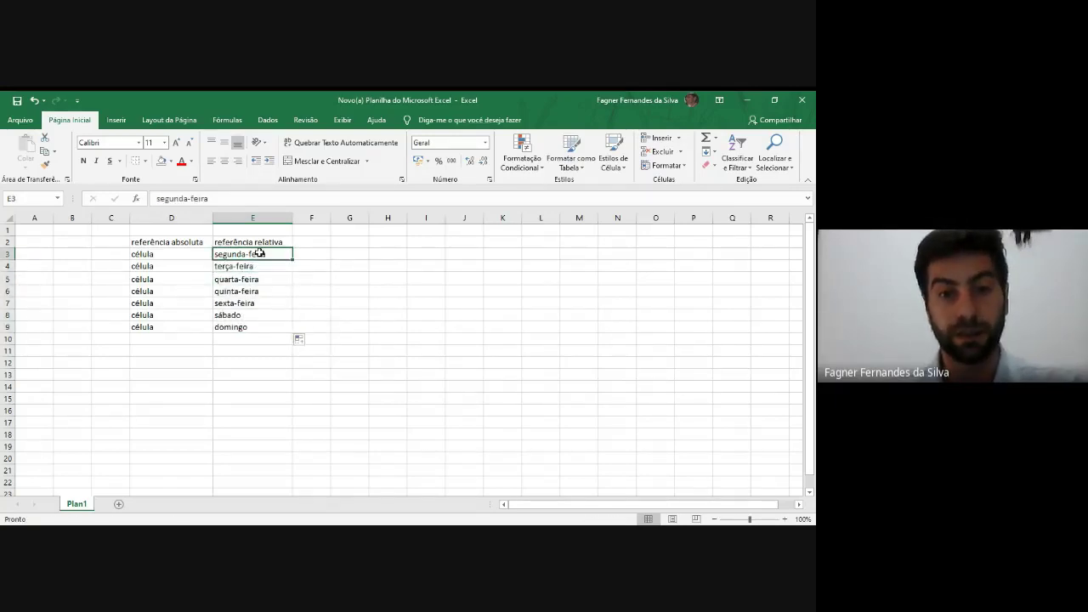
pyautogui.click(260, 266)
pyautogui.click(260, 279)
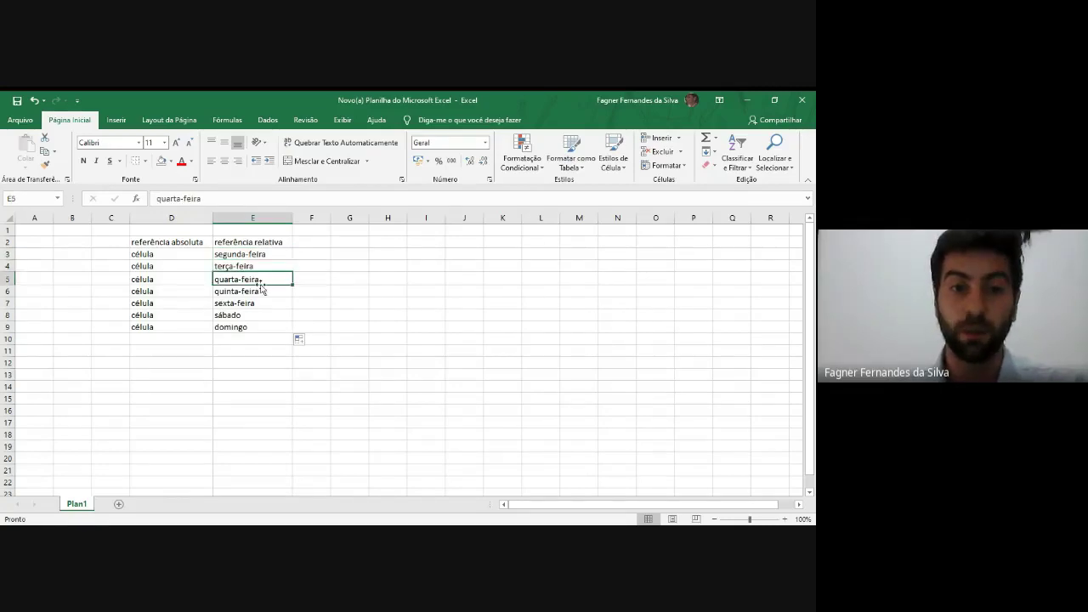
pyautogui.click(261, 291)
pyautogui.click(254, 303)
# Step: Clear the filled weekdays from E4 through E9, keeping only "segunda-feira" in E3
pyautogui.moveTo(255, 338); pyautogui.dragTo(268, 275)
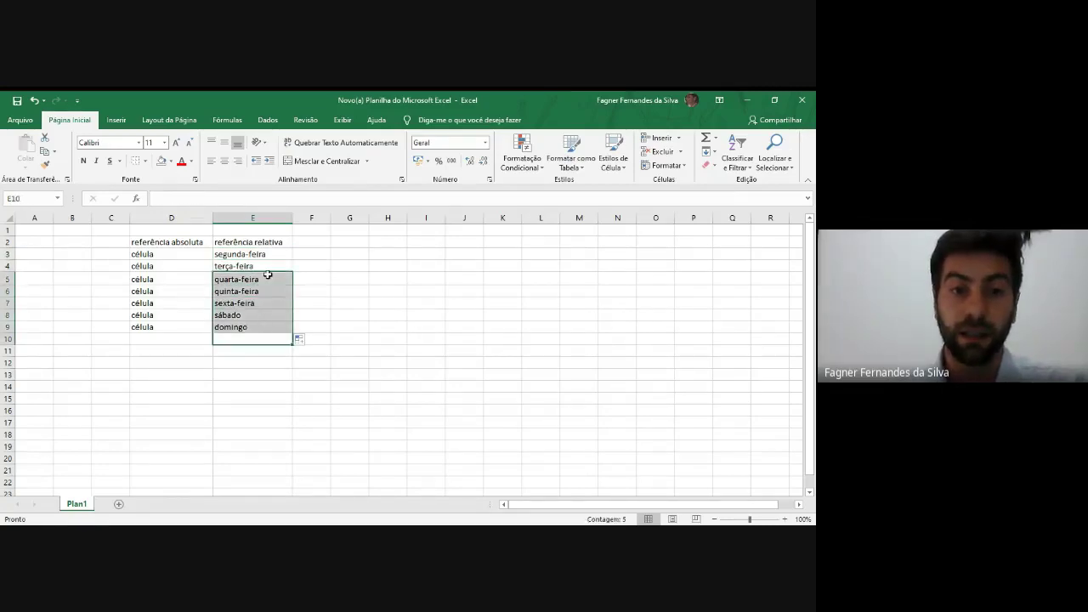
pyautogui.press('Delete')
pyautogui.click(273, 267)
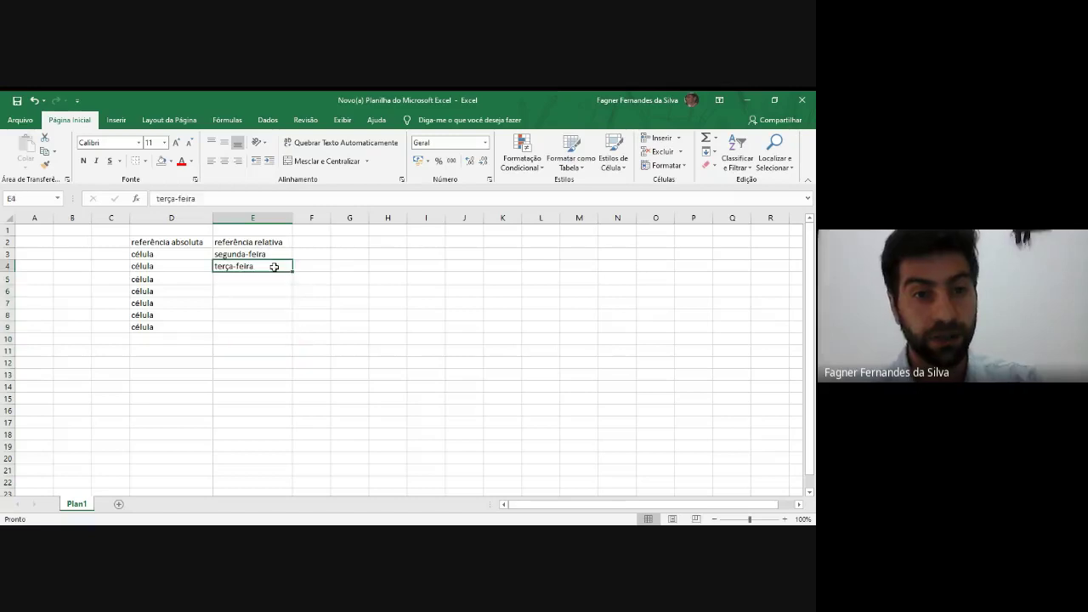
pyautogui.press('Delete')
# Step: Fill the weekdays from E3 down only as far as E5 and check the filled cells
pyautogui.click(280, 254)
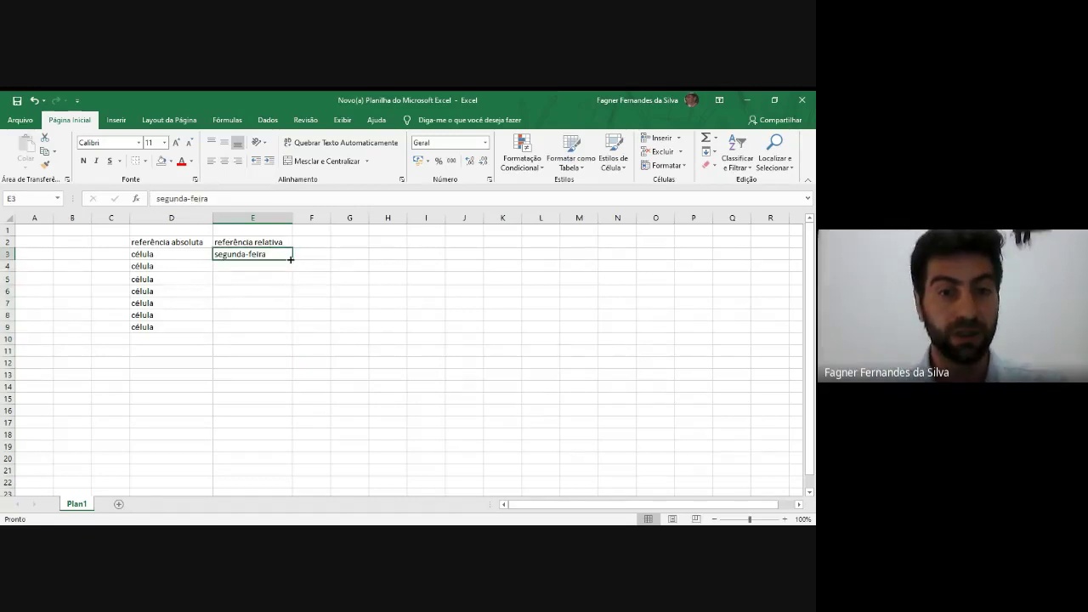
pyautogui.moveTo(290, 260); pyautogui.dragTo(289, 283)
pyautogui.click(255, 343)
pyautogui.click(283, 271)
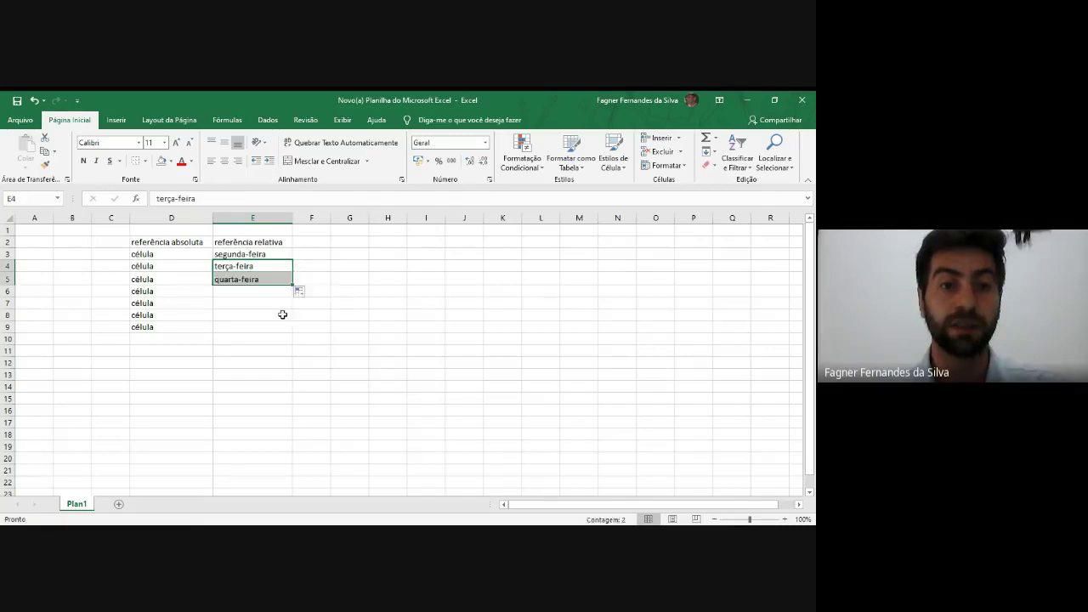
pyautogui.click(274, 324)
pyautogui.click(252, 281)
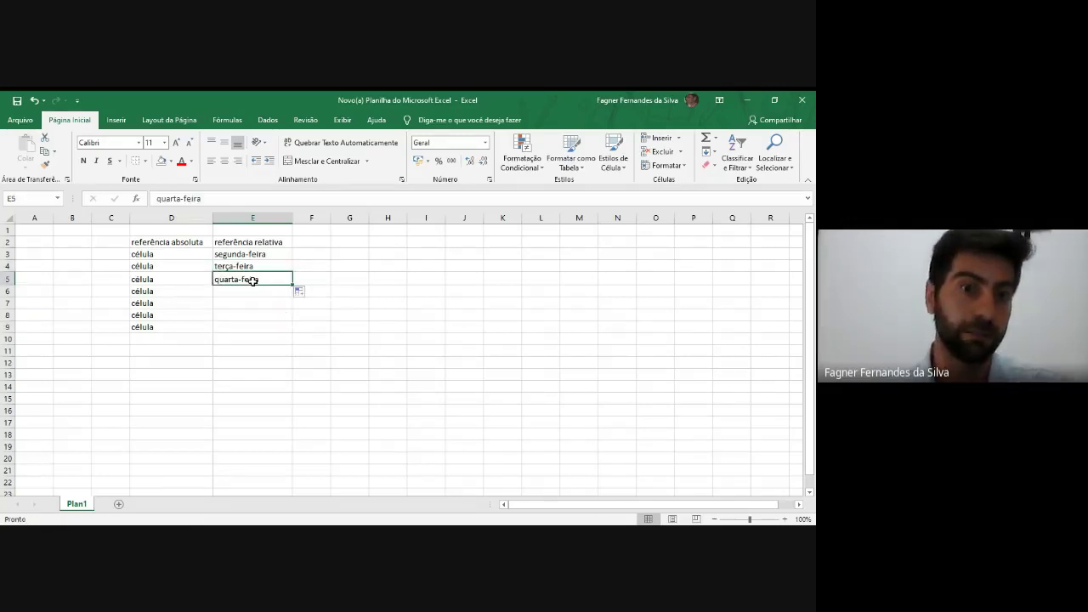
pyautogui.click(268, 324)
# Step: Extend the weekday series from "segunda-feira" in E3 down to "domingo" in E9
pyautogui.click(275, 256)
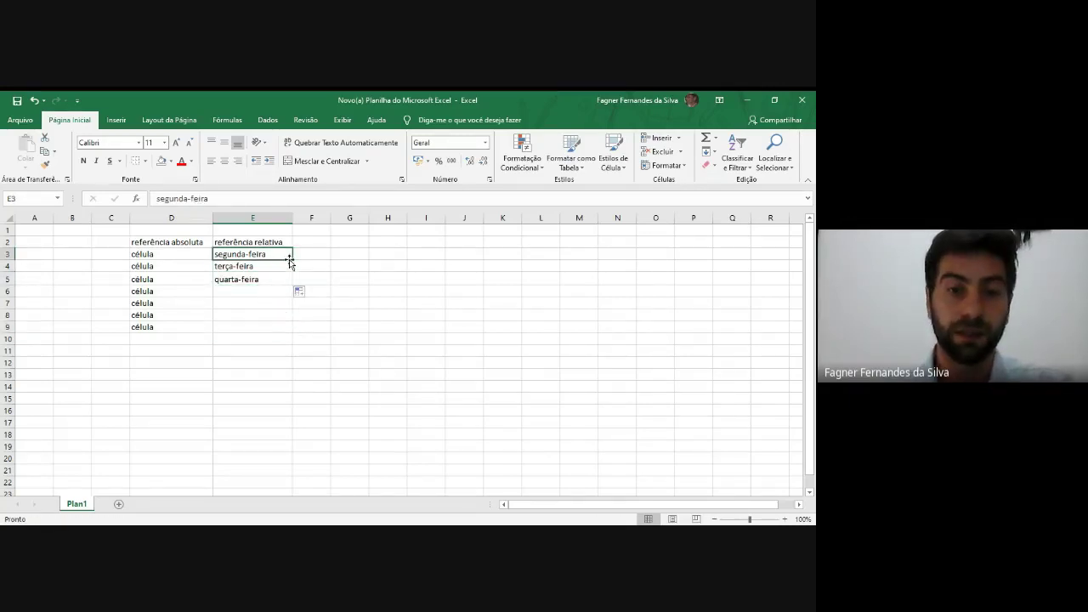
pyautogui.moveTo(289, 259); pyautogui.dragTo(291, 330)
pyautogui.click(286, 337)
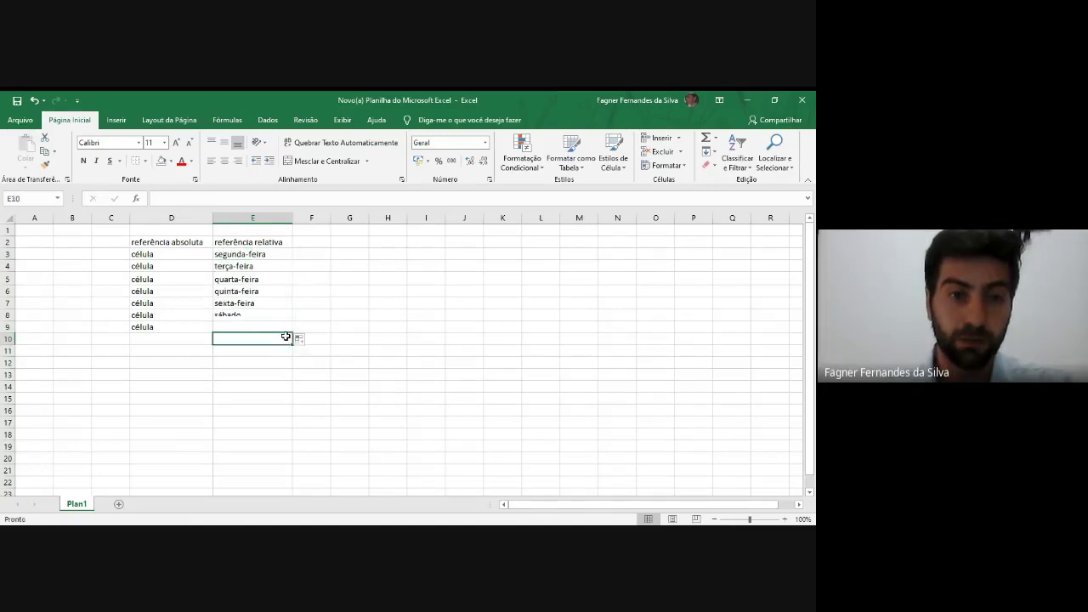
pyautogui.click(265, 291)
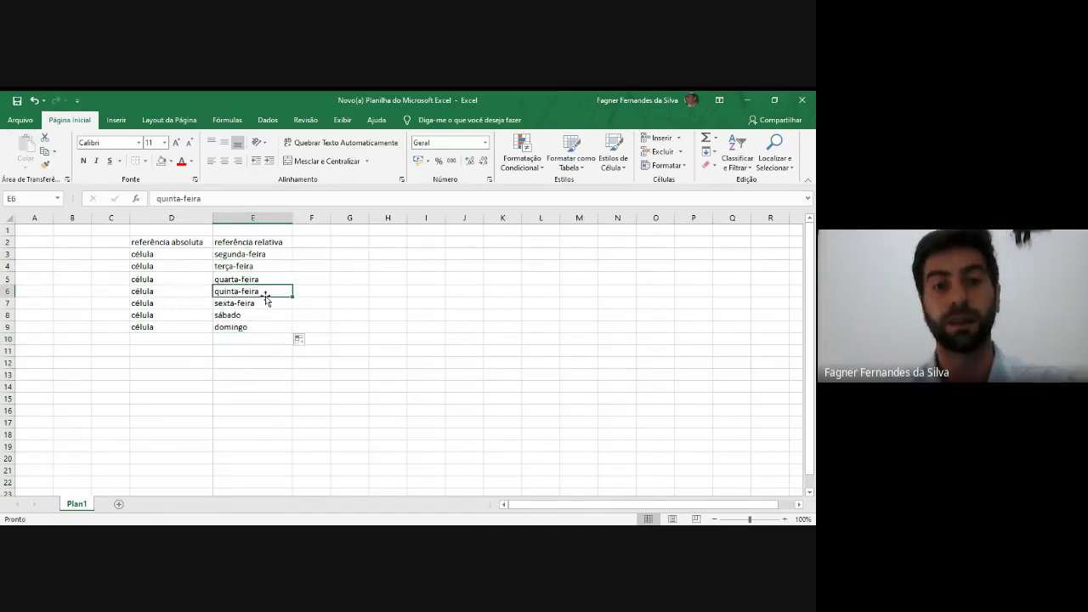
# Step: Enter 1 in cell F3 and fill it down through F9 beside the weekdays
pyautogui.click(309, 256)
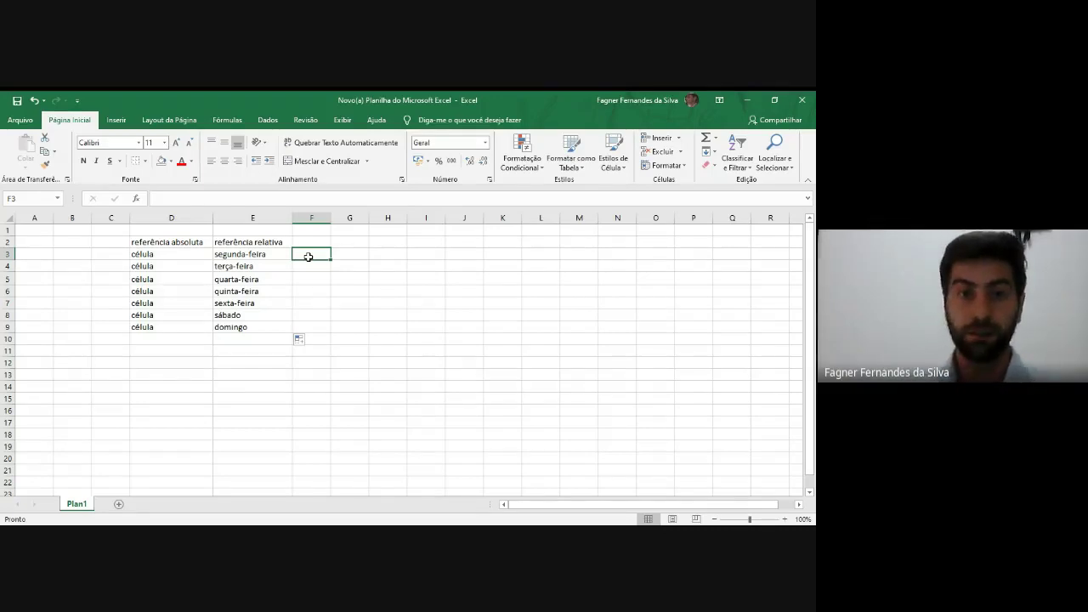
pyautogui.write('1')
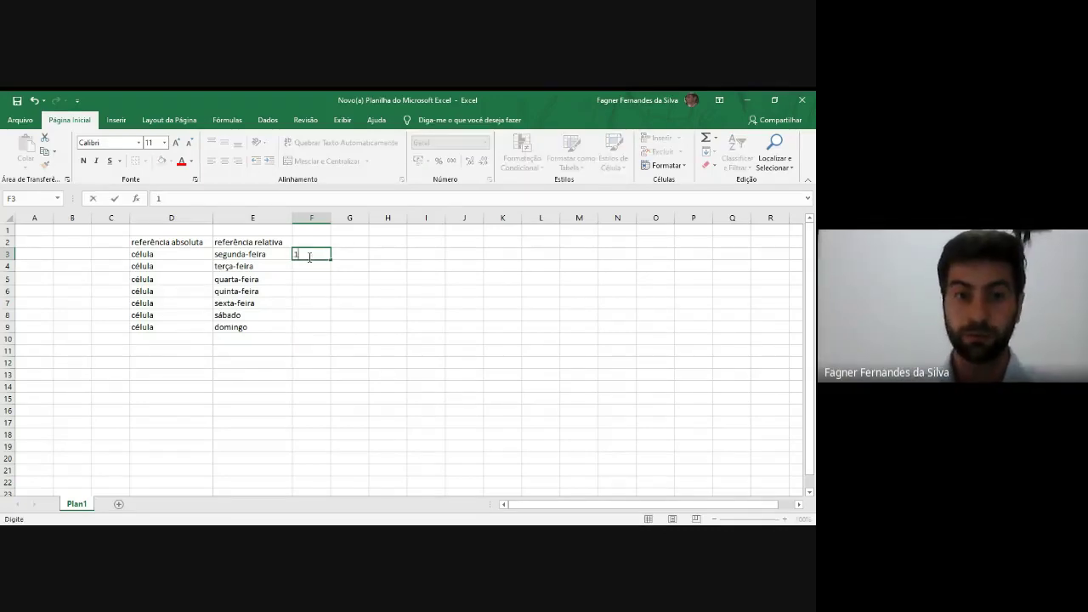
pyautogui.press('Return')
pyautogui.click(314, 256)
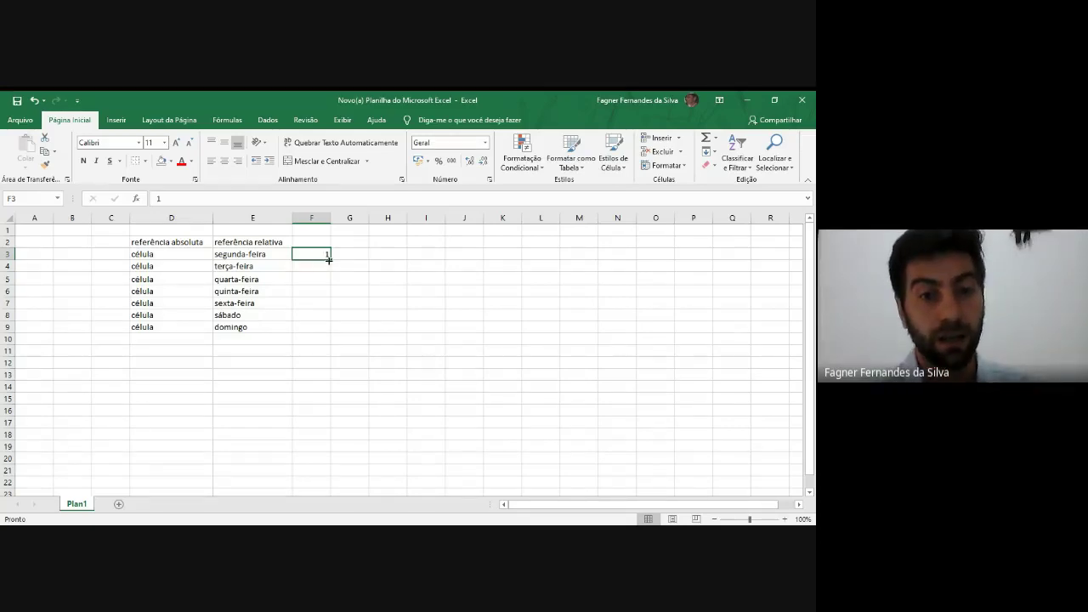
pyautogui.moveTo(328, 260); pyautogui.dragTo(330, 334)
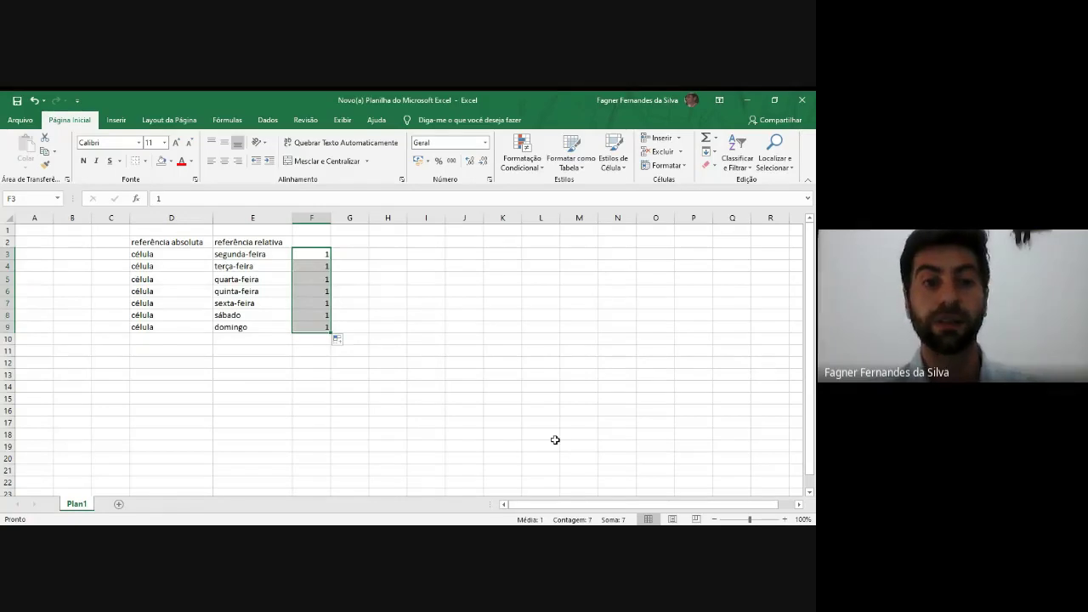
pyautogui.click(304, 265)
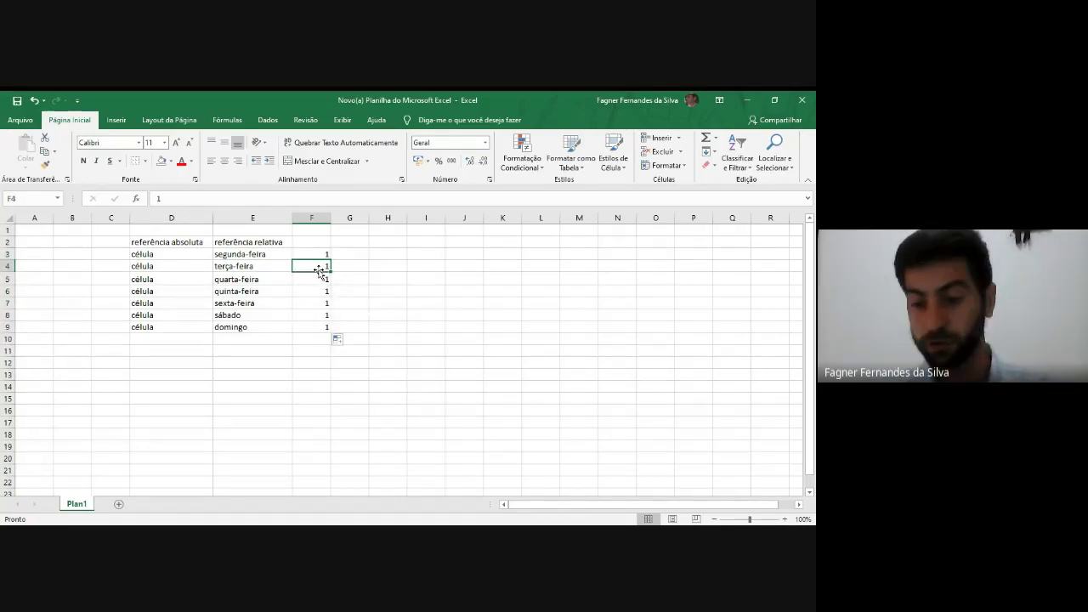
# Step: Enter 2 in cell F3 and 3 in cell F4 as the starting values of a sequence
pyautogui.click(313, 253)
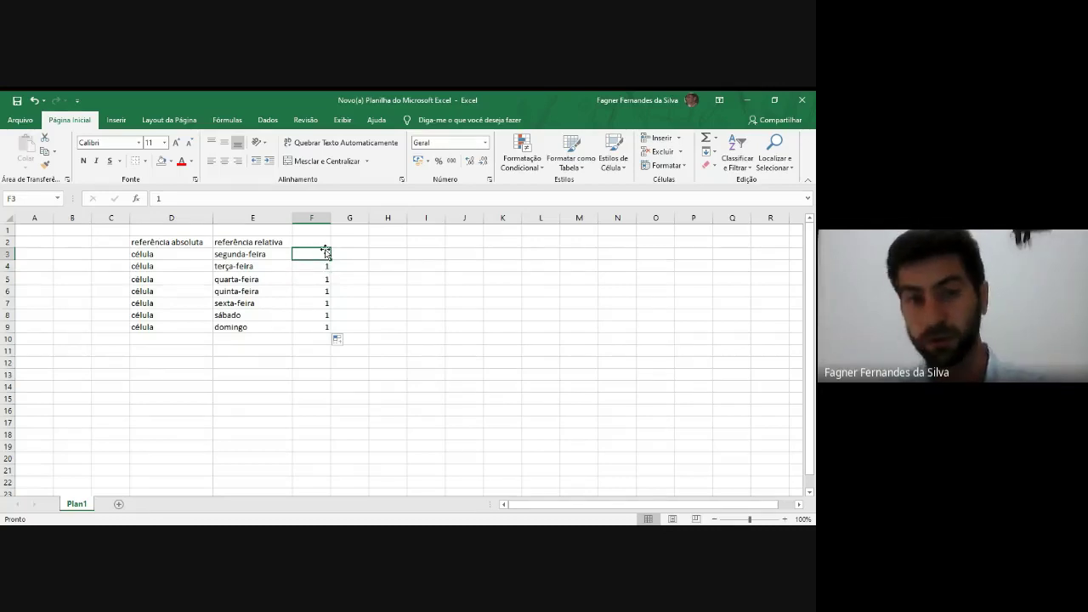
pyautogui.write('2')
pyautogui.press('Return')
pyautogui.write('3')
pyautogui.press('Return')
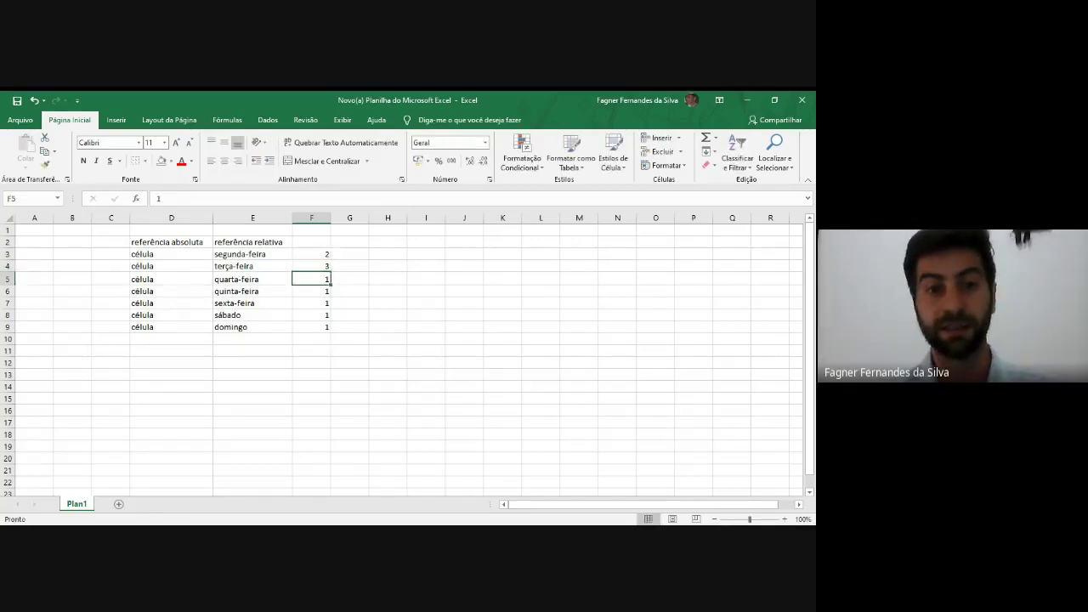
# Step: Extend the number sequence from the pair F3:F4 down through F9
pyautogui.click(317, 255)
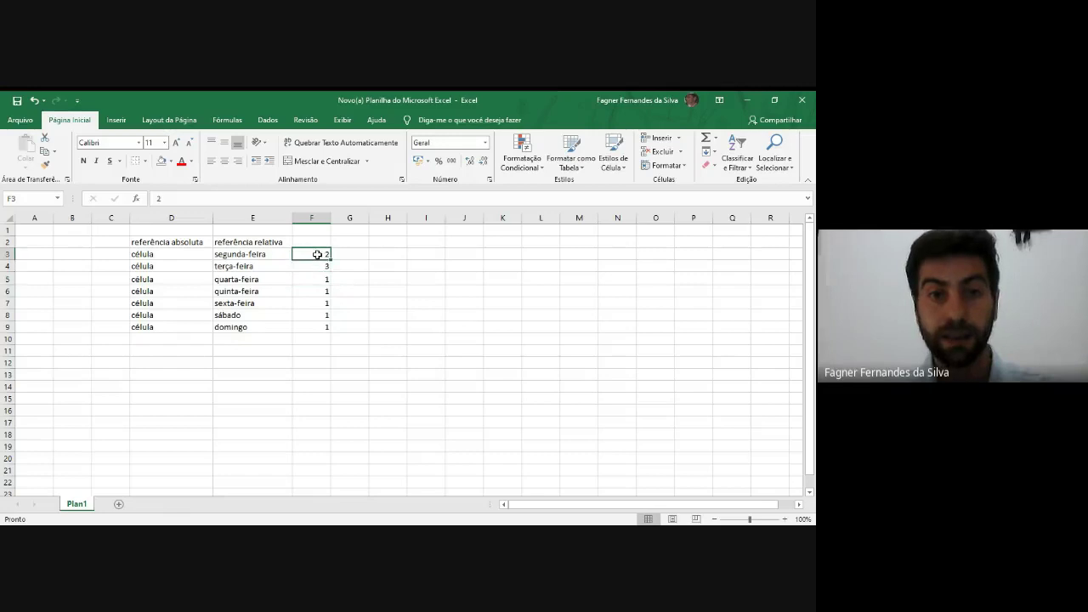
pyautogui.moveTo(317, 255); pyautogui.dragTo(317, 266)
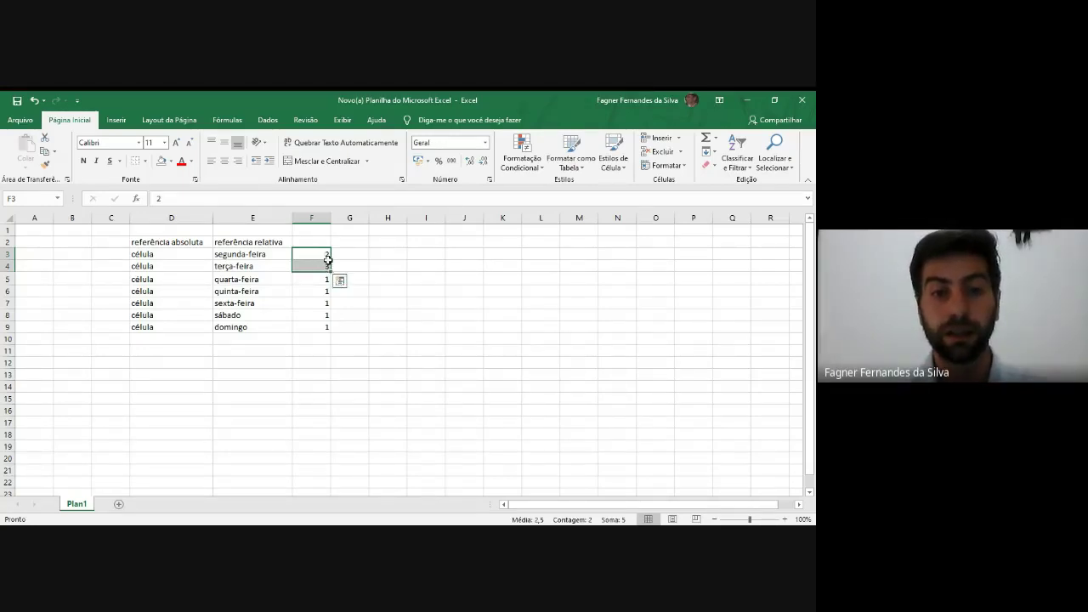
pyautogui.moveTo(331, 271); pyautogui.dragTo(318, 330)
pyautogui.click(396, 289)
pyautogui.click(390, 396)
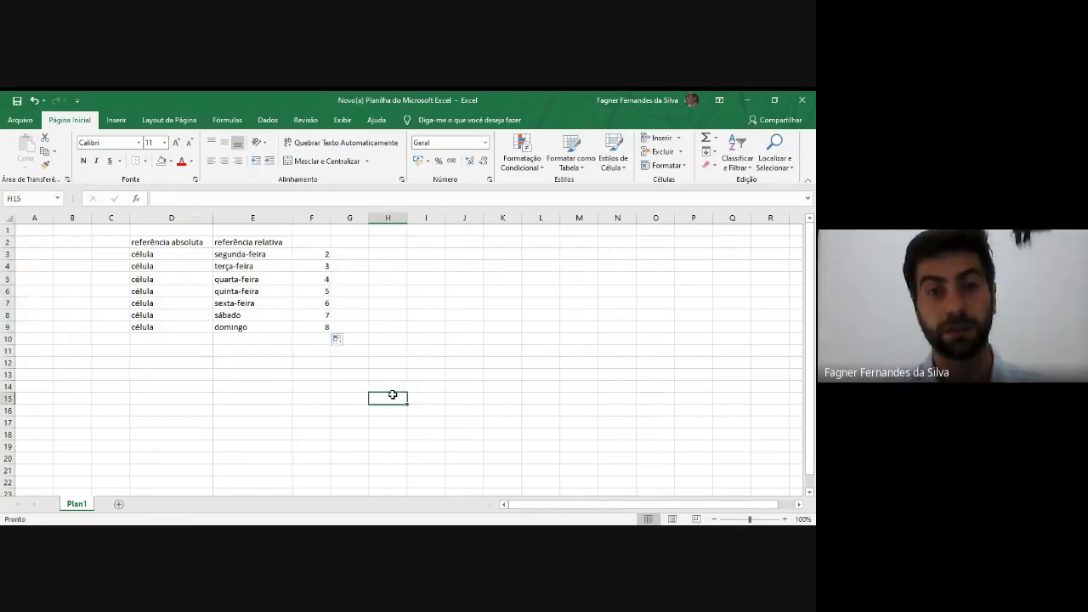
pyautogui.click(313, 242)
pyautogui.click(315, 253)
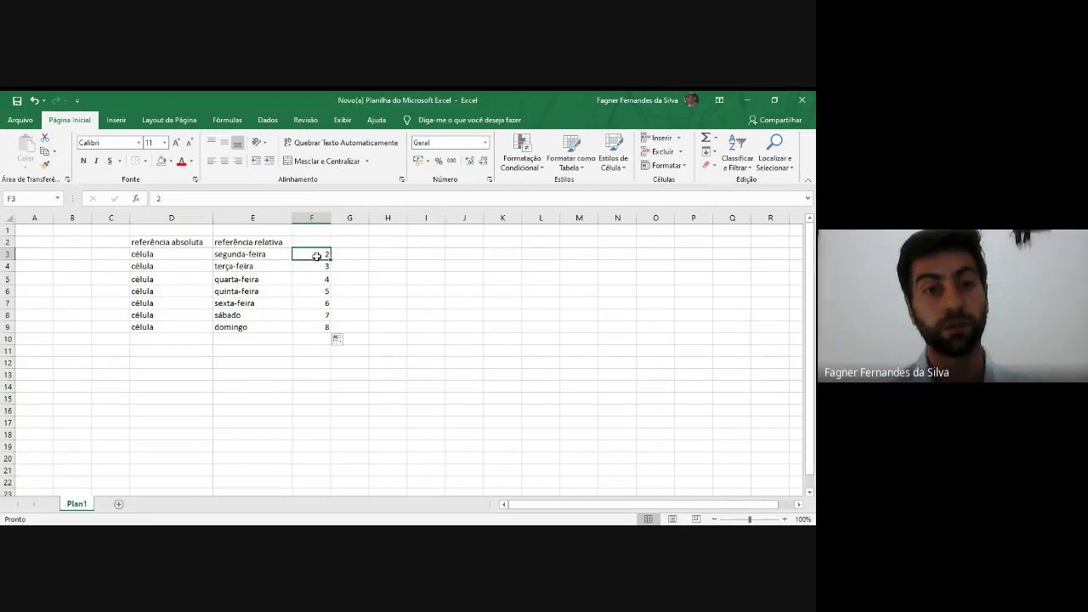
pyautogui.click(423, 309)
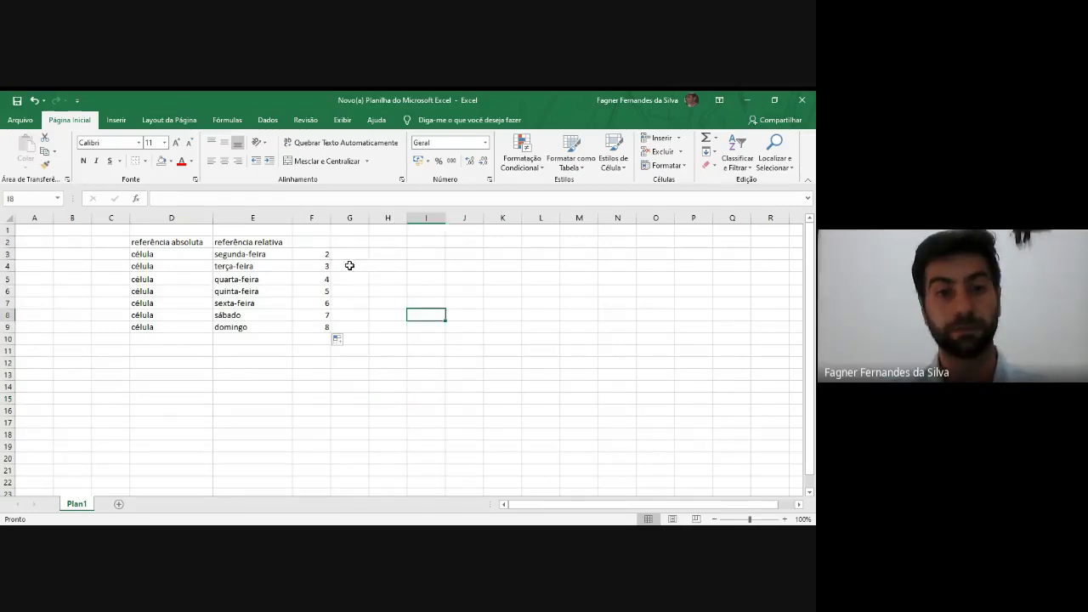
# Step: Delete the heading "referência absoluta" from cell D2
pyautogui.click(347, 255)
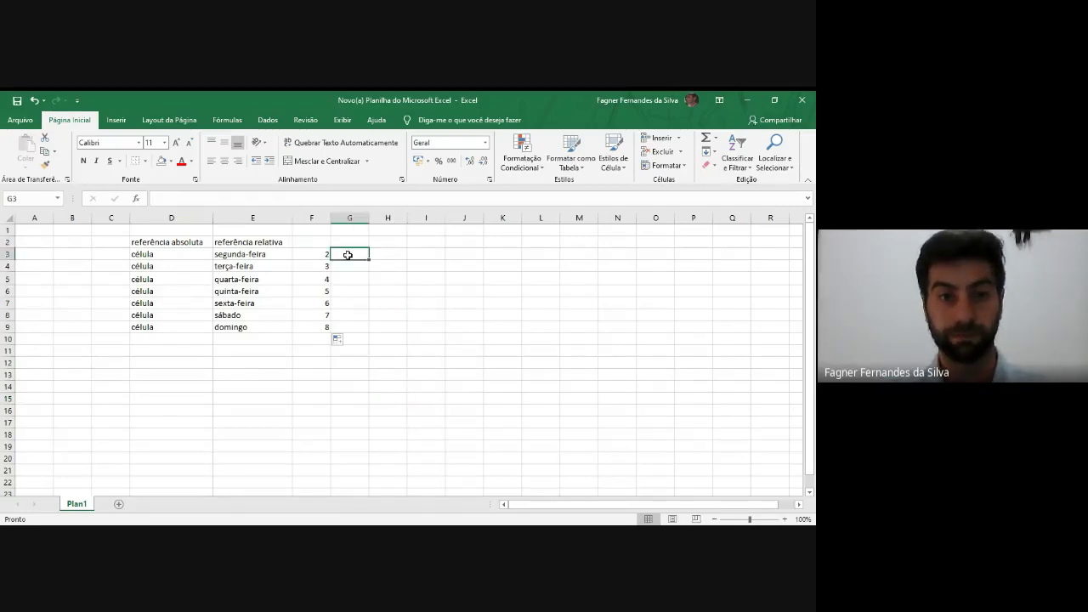
pyautogui.click(177, 253)
pyautogui.click(136, 243)
pyautogui.click(335, 254)
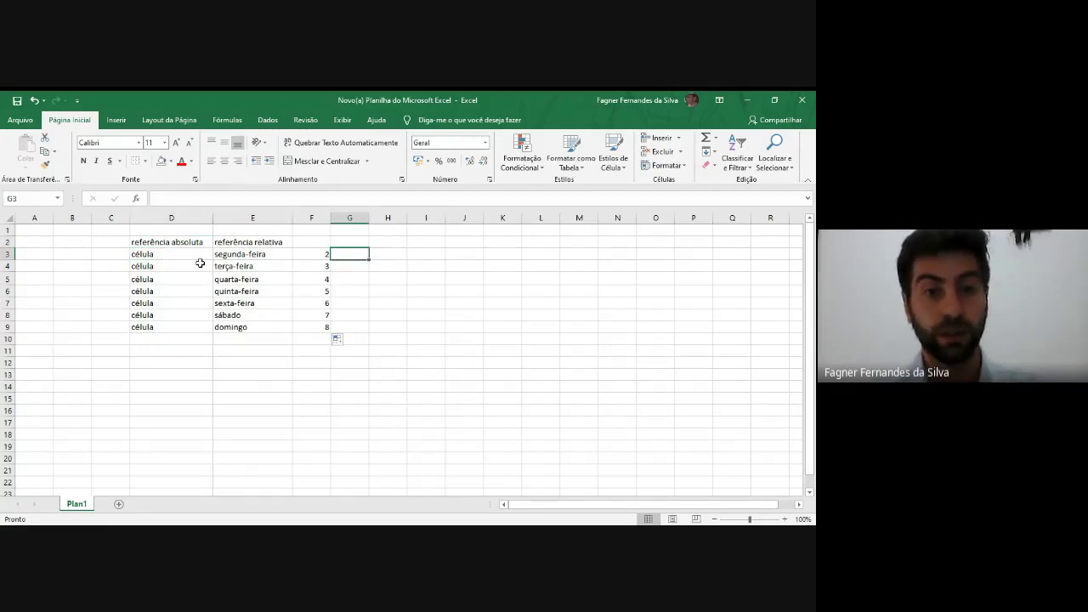
pyautogui.click(163, 255)
pyautogui.click(184, 242)
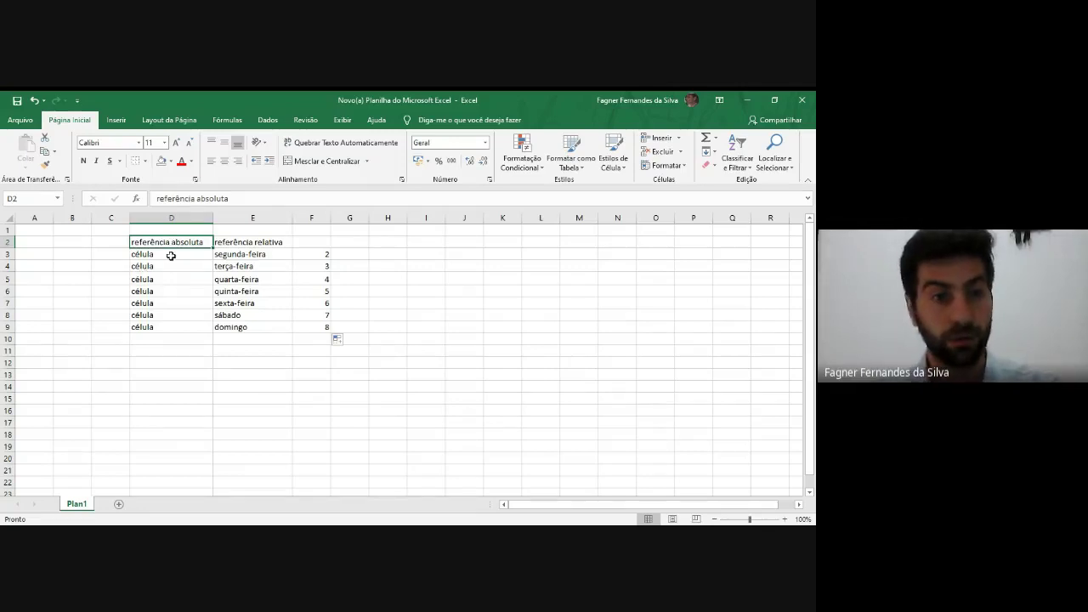
pyautogui.press('Delete')
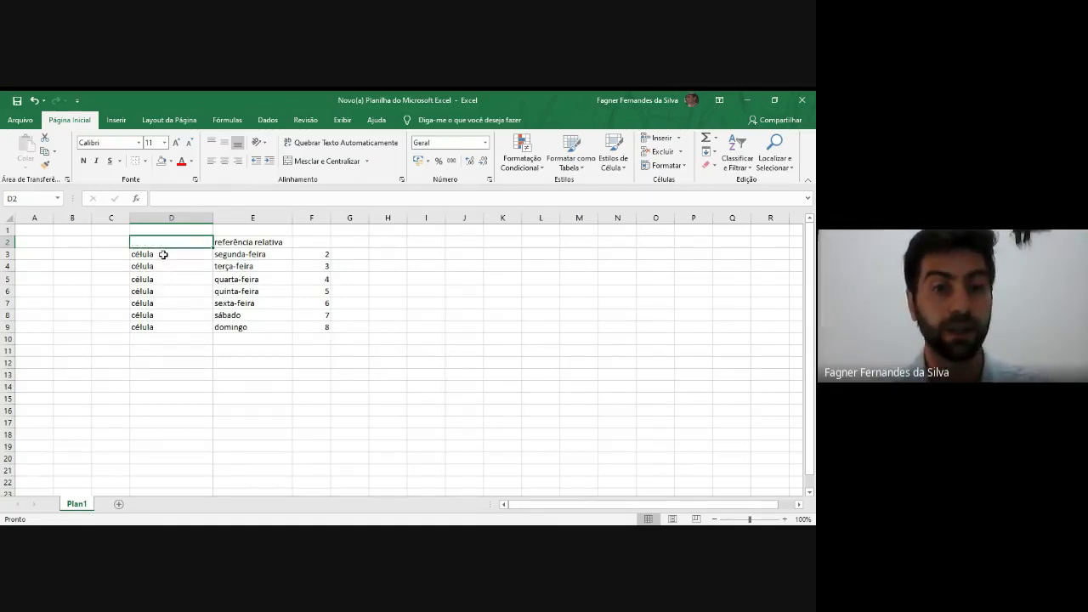
# Step: Change the text in cell D3 to "célula1" and extend the numbered series down through D9
pyautogui.click(164, 255)
pyautogui.doubleClick(163, 254)
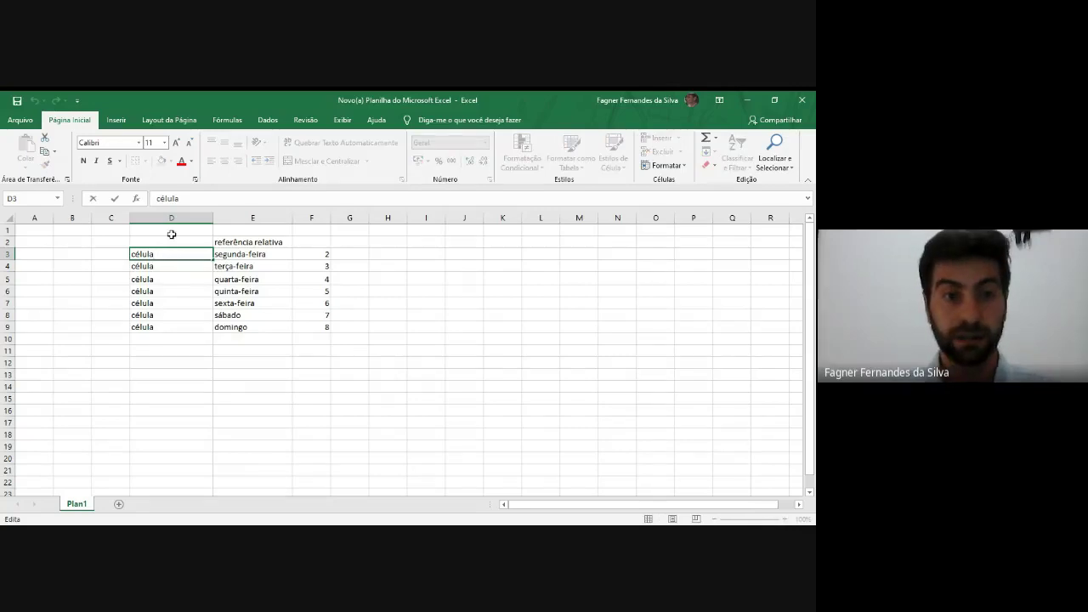
pyautogui.write('1')
pyautogui.press('Return')
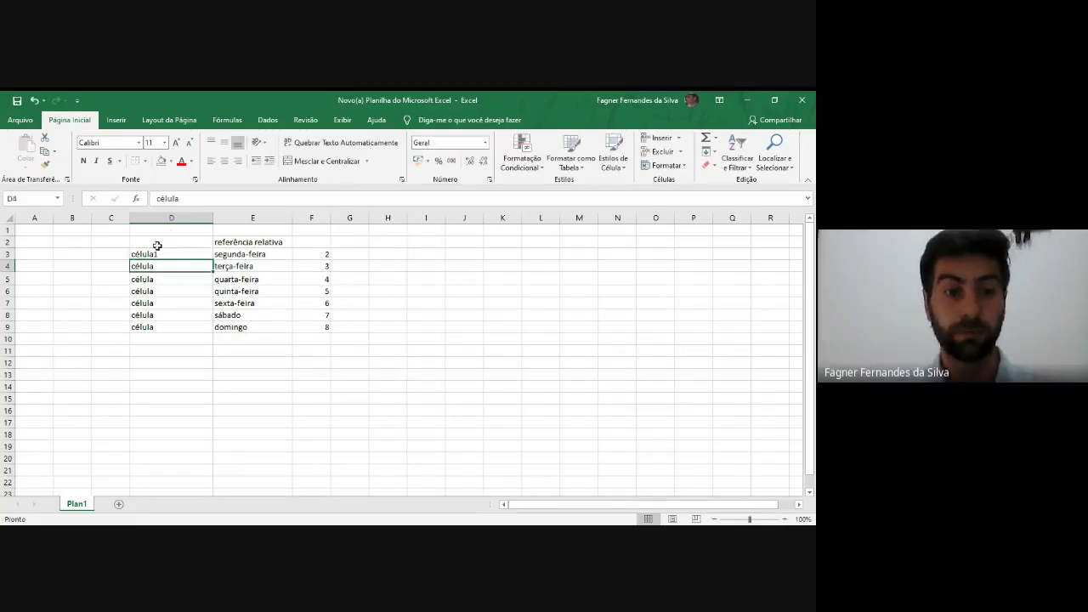
pyautogui.click(170, 252)
pyautogui.moveTo(212, 259); pyautogui.dragTo(212, 329)
pyautogui.click(171, 387)
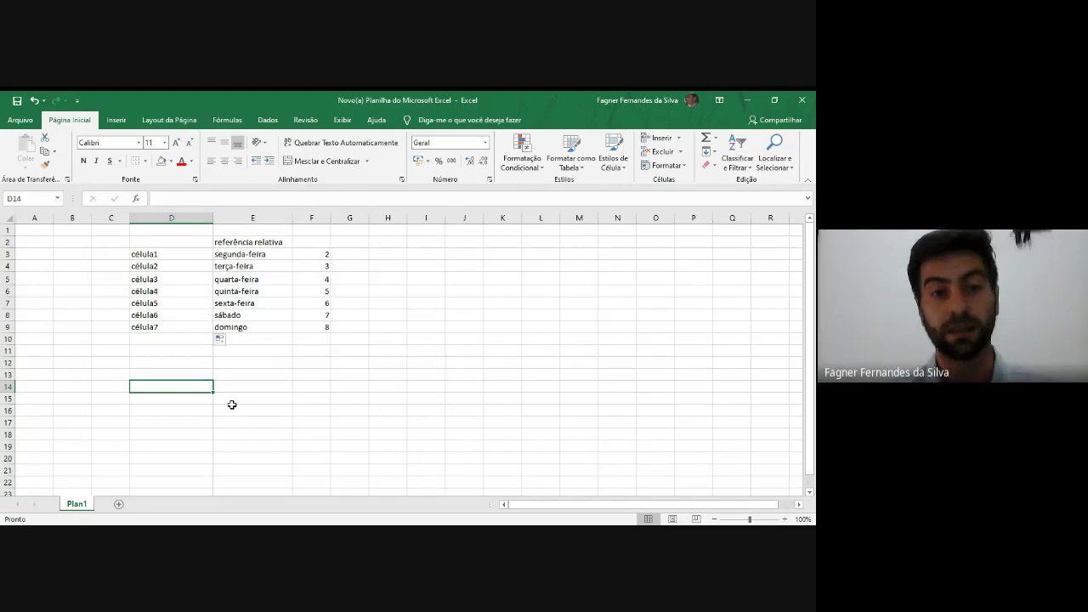
pyautogui.click(353, 255)
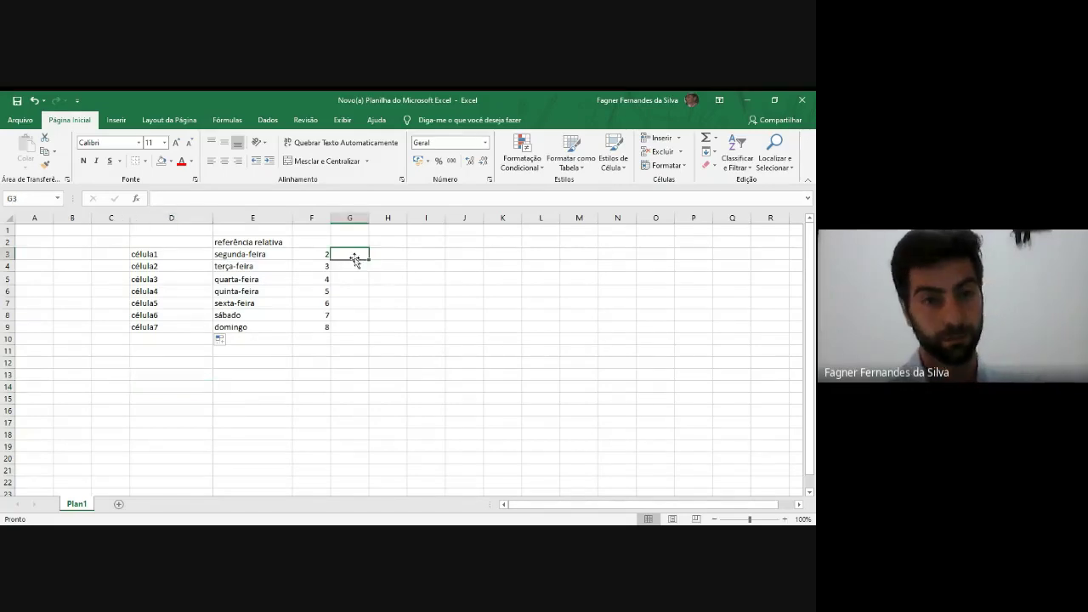
pyautogui.click(309, 252)
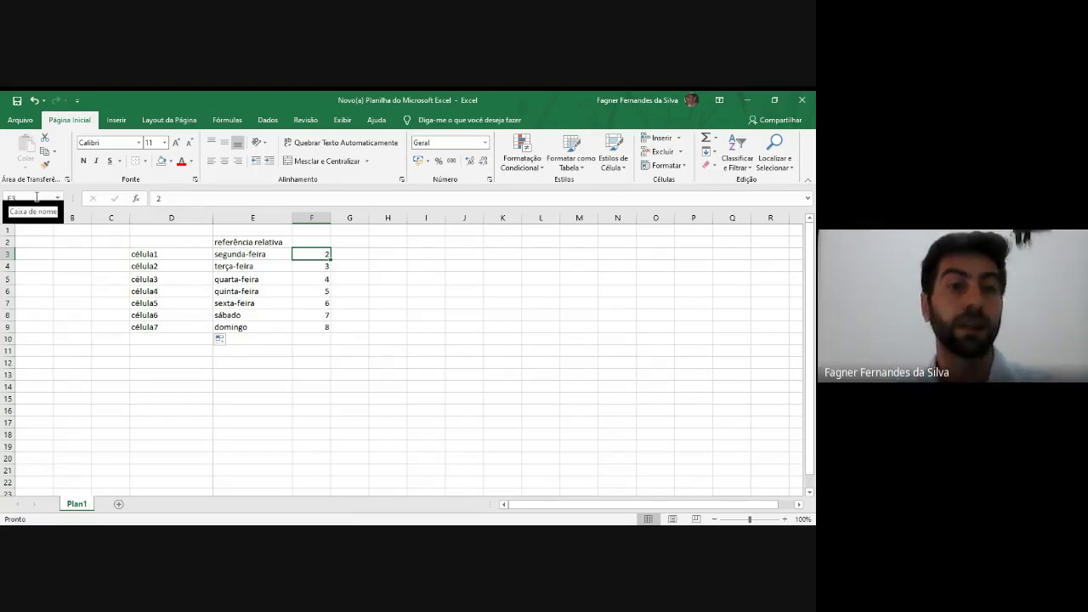
pyautogui.click(305, 266)
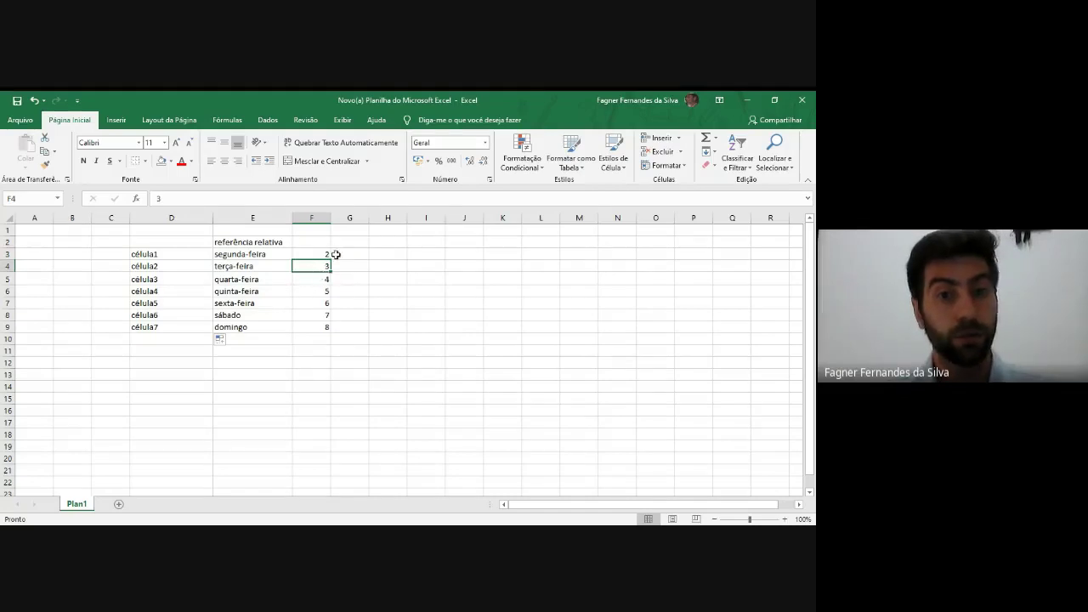
pyautogui.click(341, 254)
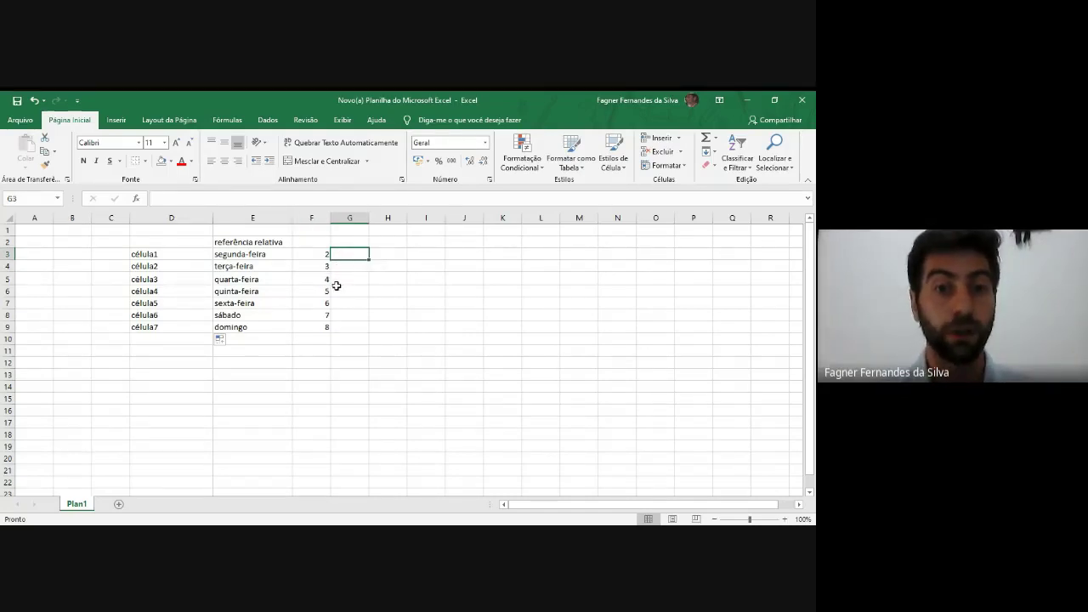
pyautogui.click(393, 258)
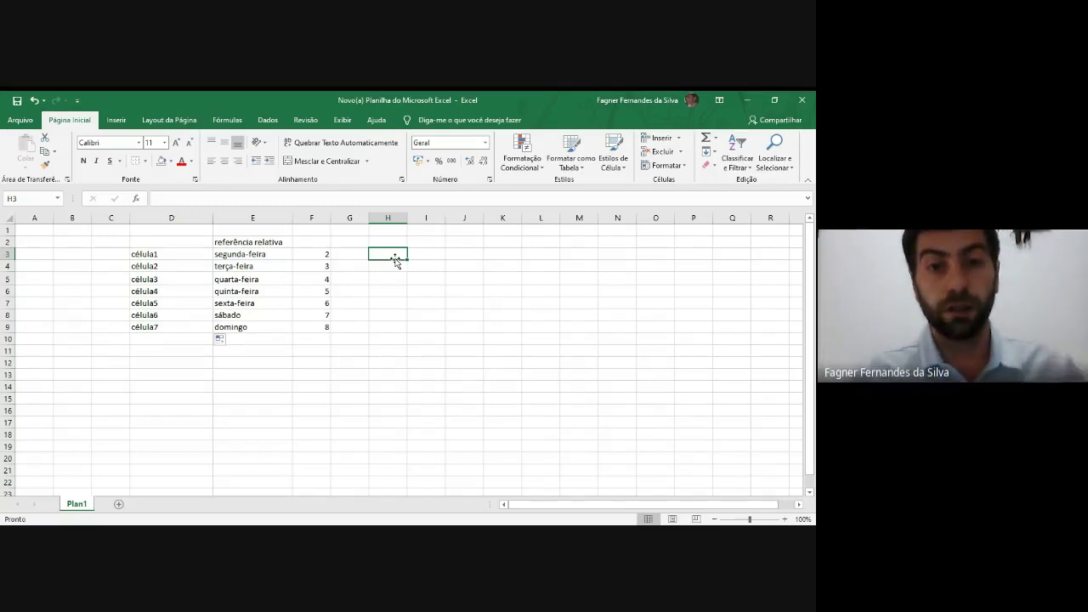
# Step: Enter the formula =F3 in cell G3 to reference the number beside segunda-feira
pyautogui.click(360, 251)
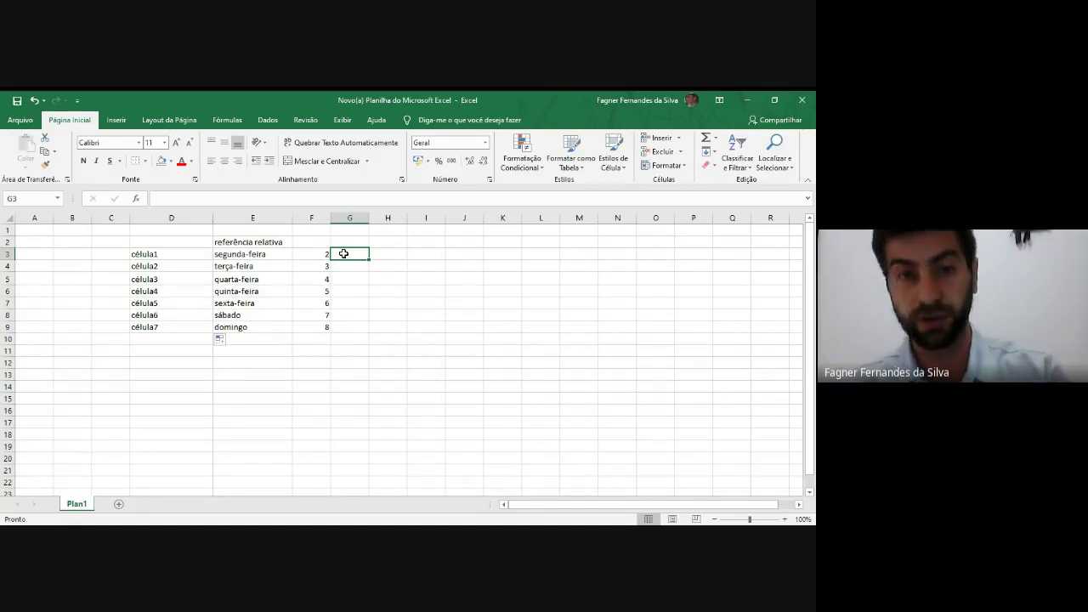
pyautogui.write('=')
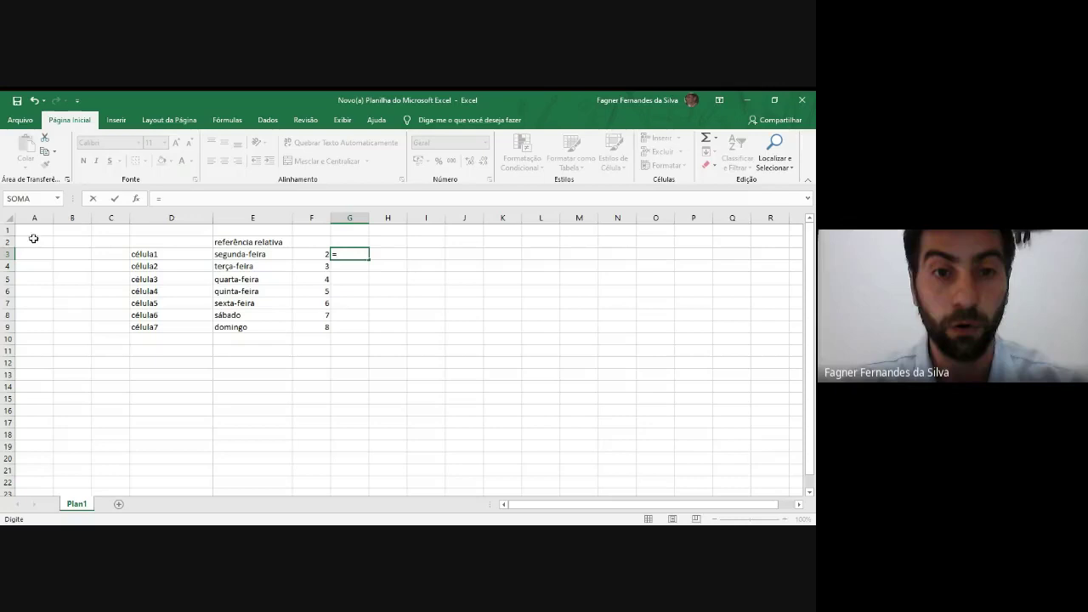
pyautogui.click(313, 251)
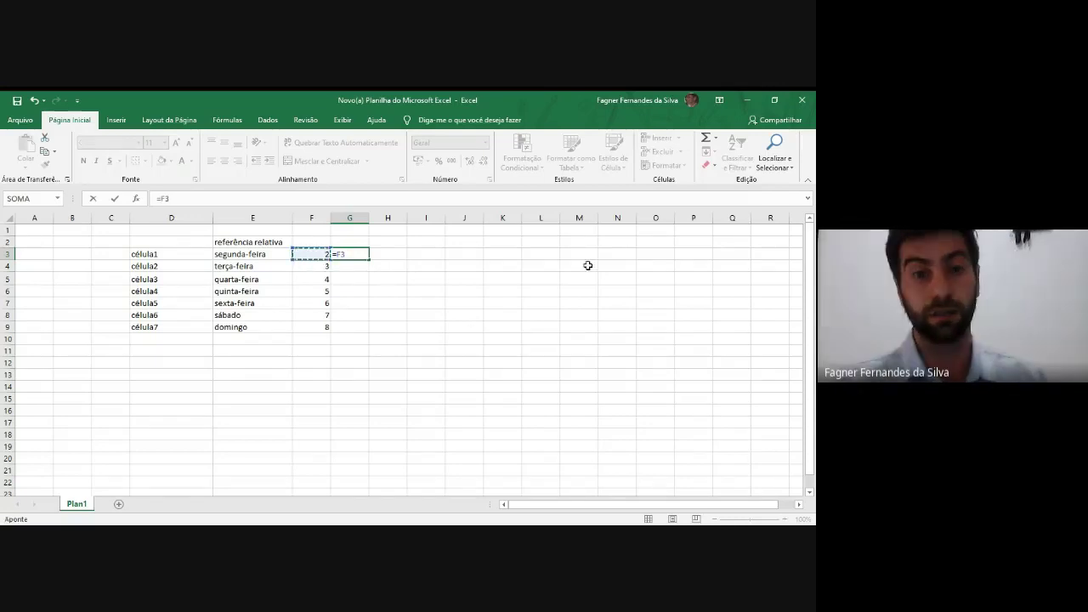
pyautogui.press('Return')
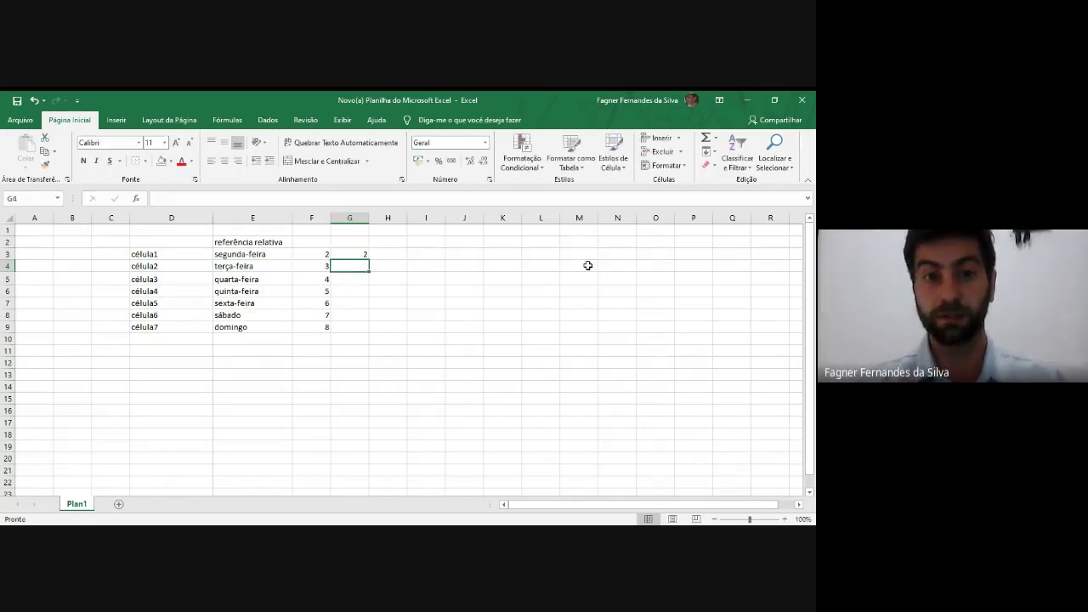
# Step: Change the number in cell F3 to 9 to test the linked formula in G3
pyautogui.click(352, 251)
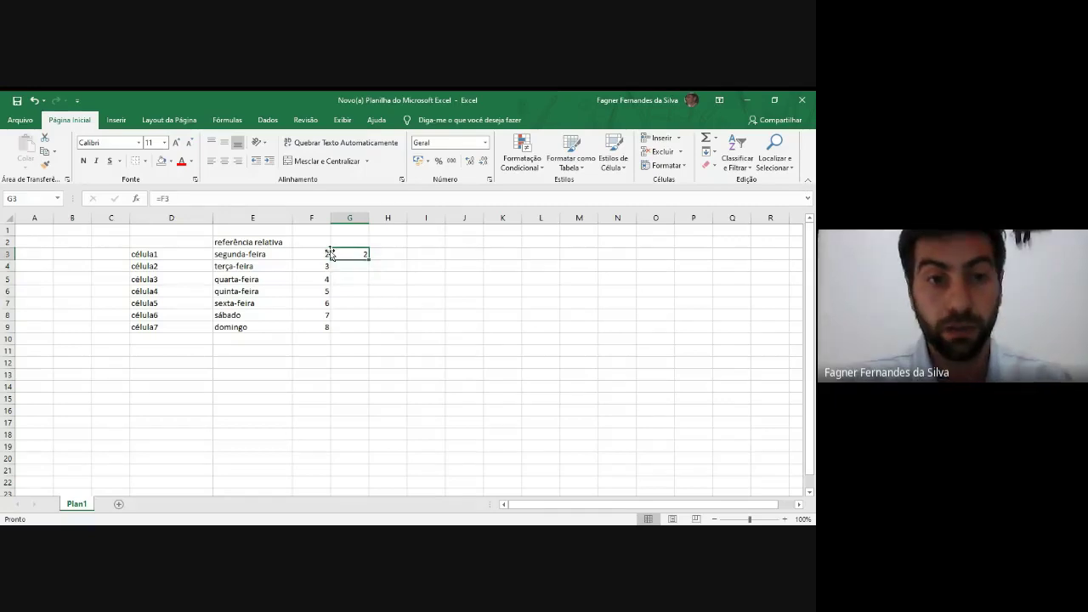
pyautogui.click(324, 252)
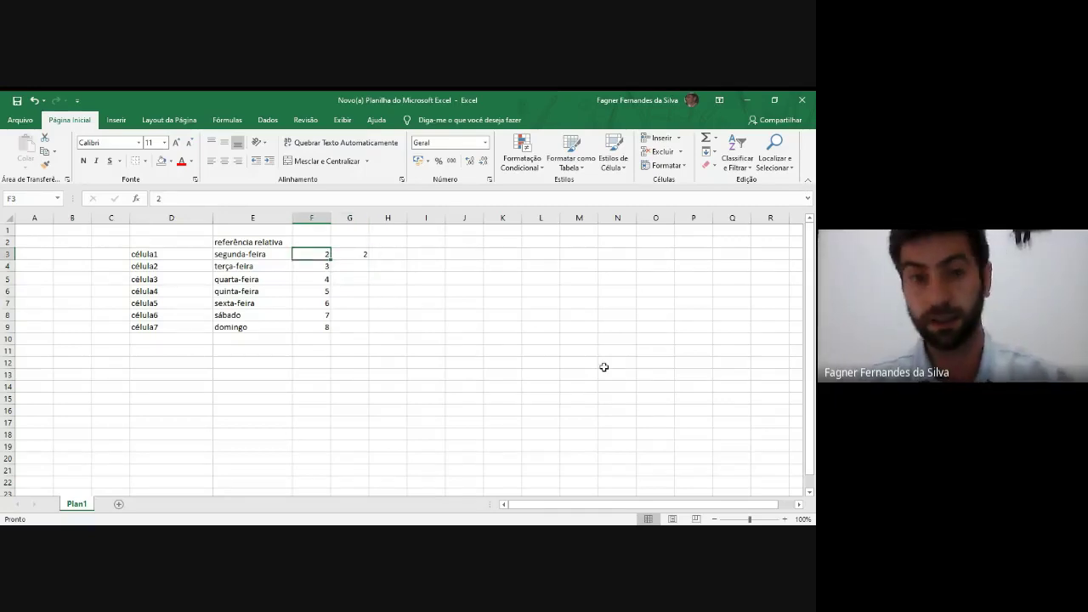
pyautogui.write('9')
pyautogui.press('Return')
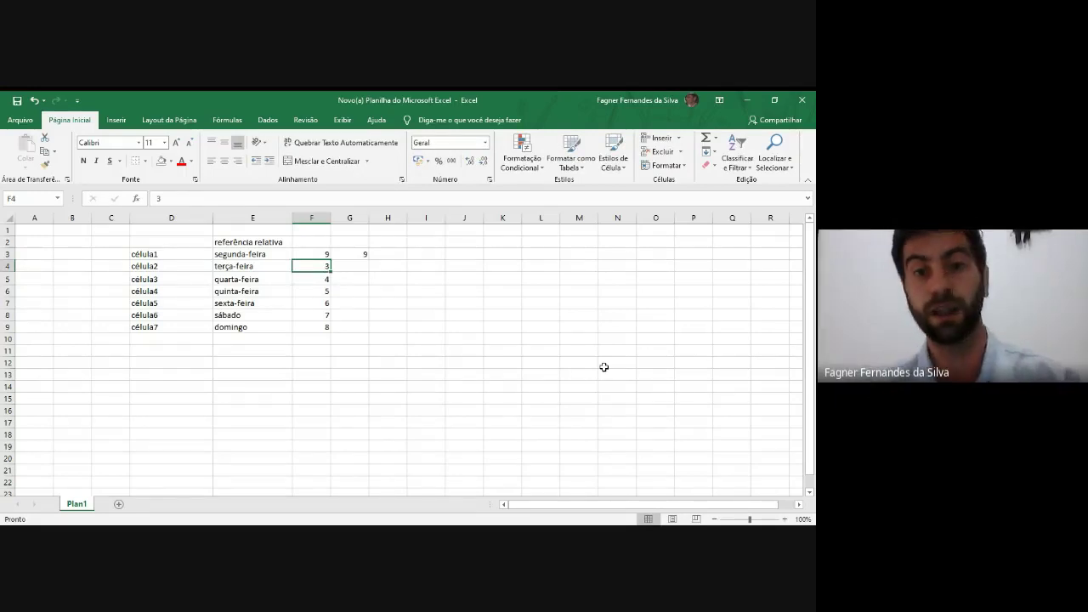
# Step: Copy the formula in cell G3 down through G9 with autofill
pyautogui.click(358, 253)
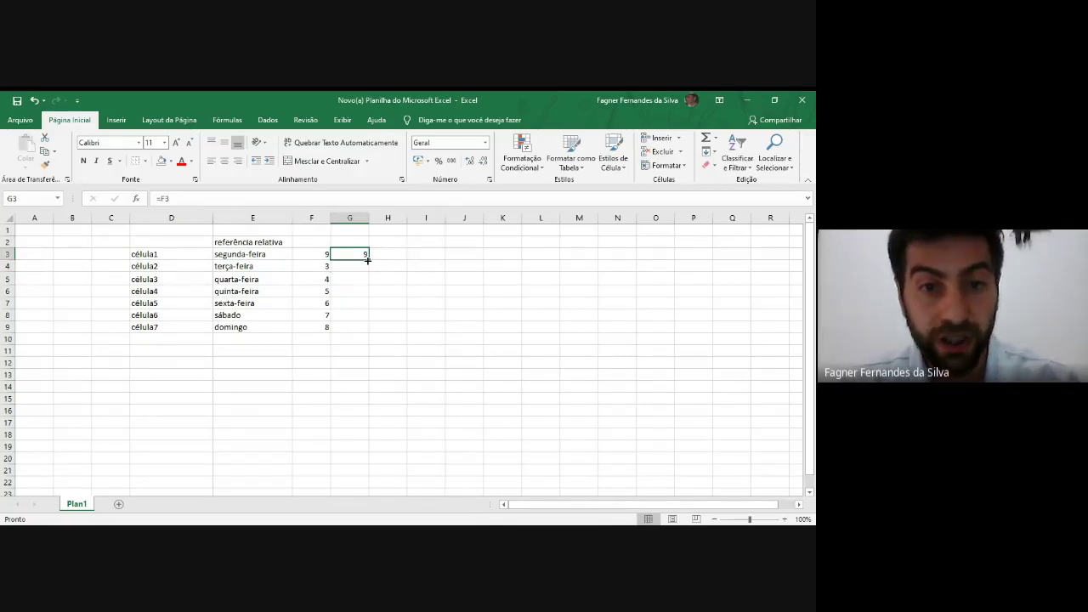
pyautogui.moveTo(368, 260); pyautogui.dragTo(367, 260)
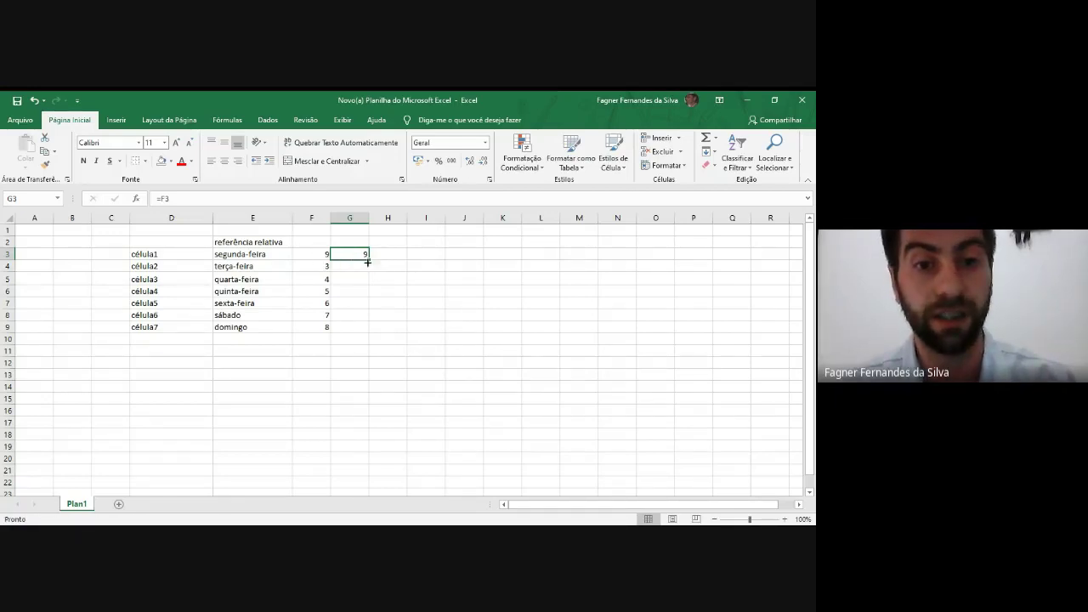
pyautogui.moveTo(369, 257); pyautogui.dragTo(366, 336)
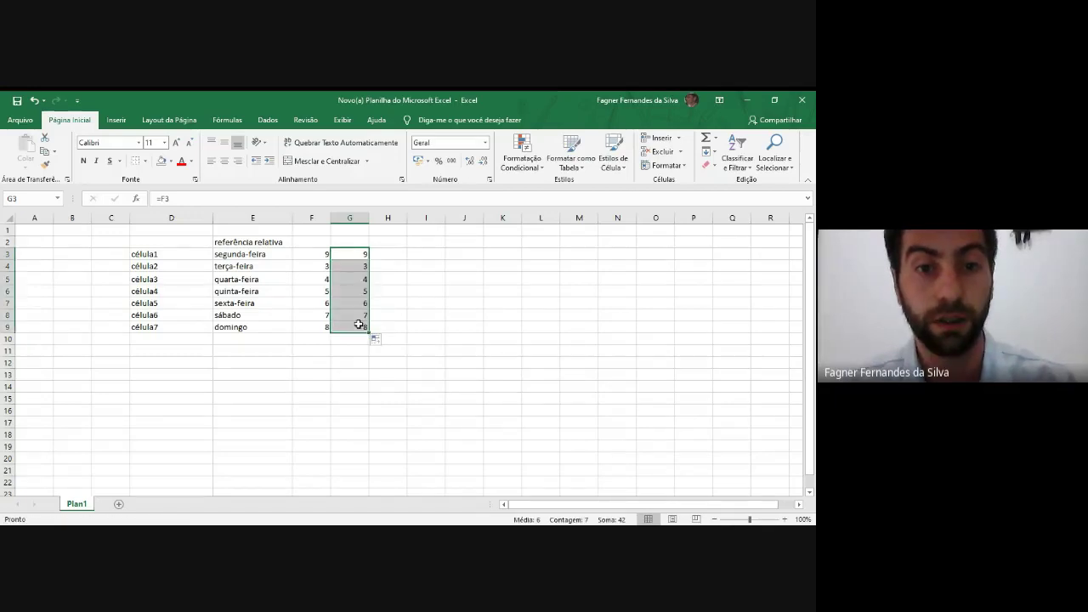
# Step: Compare the relative references in the formulas of cells G3 and G4
pyautogui.click(348, 252)
pyautogui.click(358, 279)
pyautogui.click(354, 266)
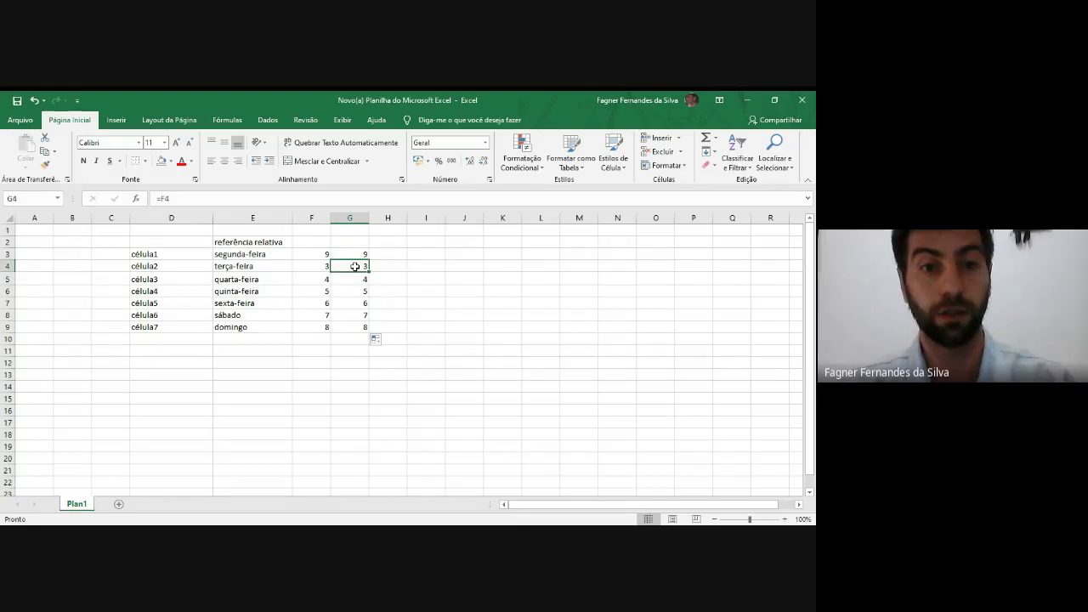
pyautogui.click(351, 255)
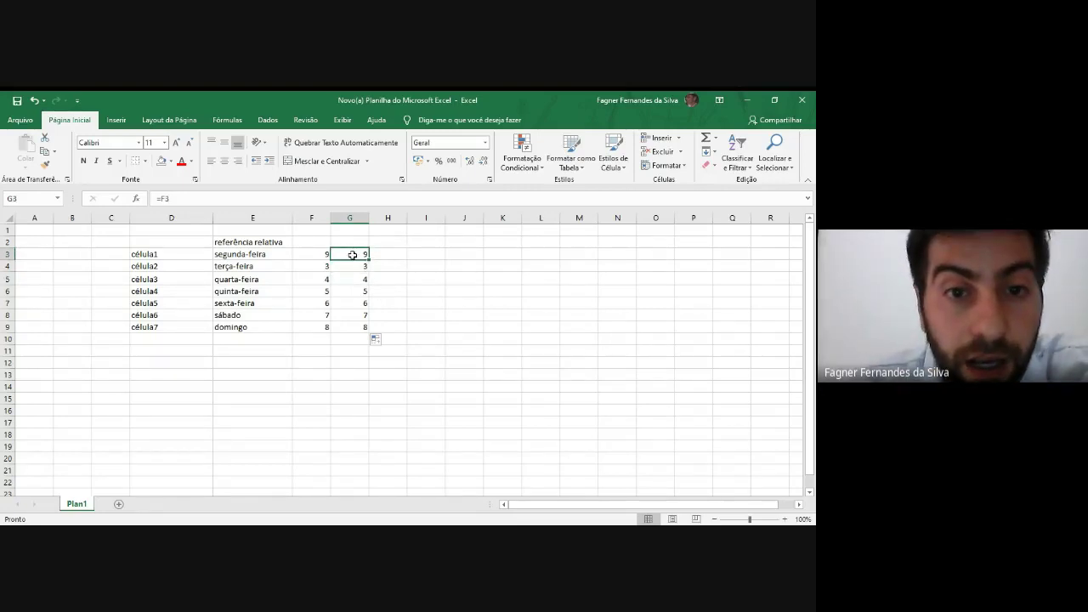
pyautogui.click(358, 266)
pyautogui.click(355, 253)
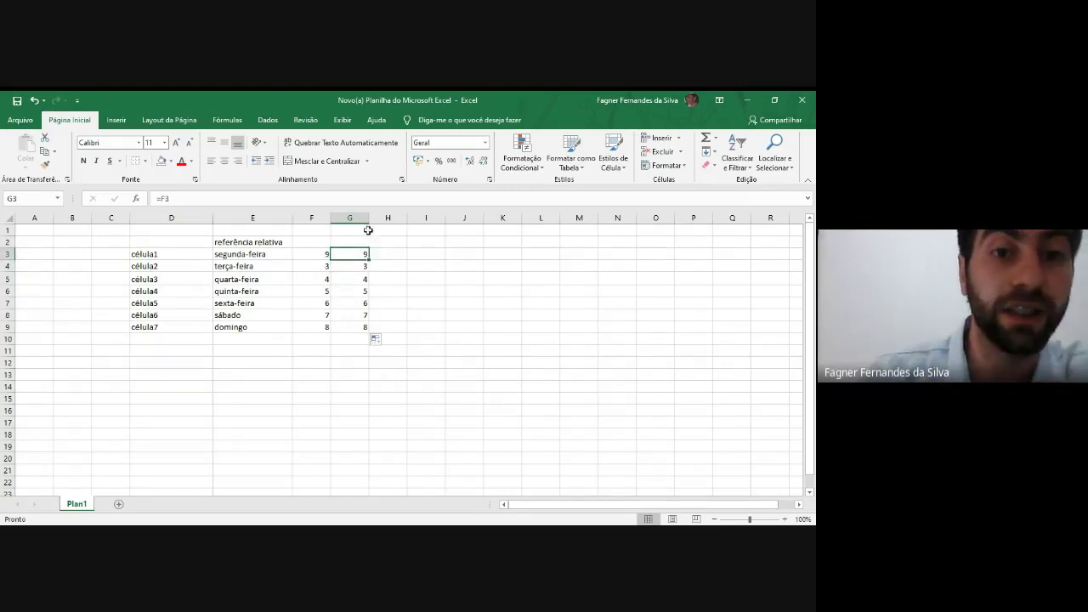
pyautogui.click(353, 266)
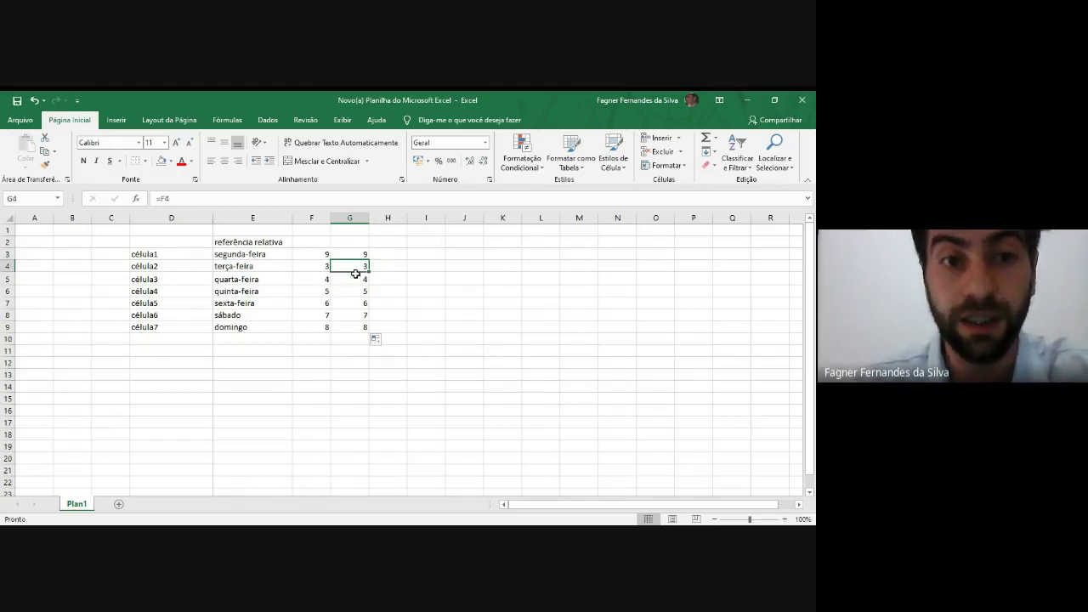
# Step: Refill the formula from G3 down through G9 and inspect the relative reference in each copied cell
pyautogui.click(366, 253)
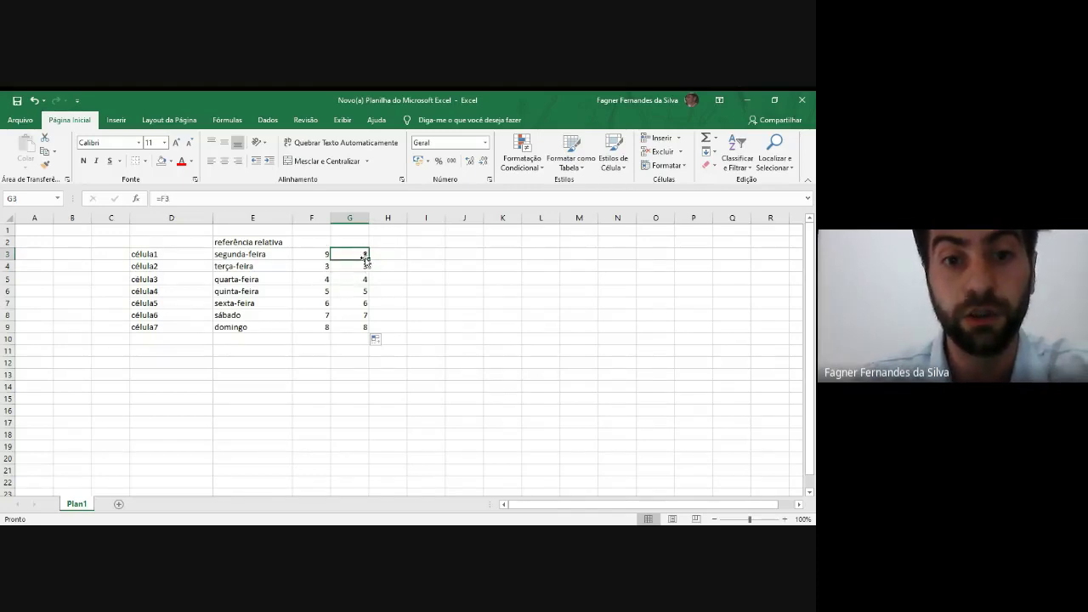
pyautogui.moveTo(368, 260); pyautogui.dragTo(371, 332)
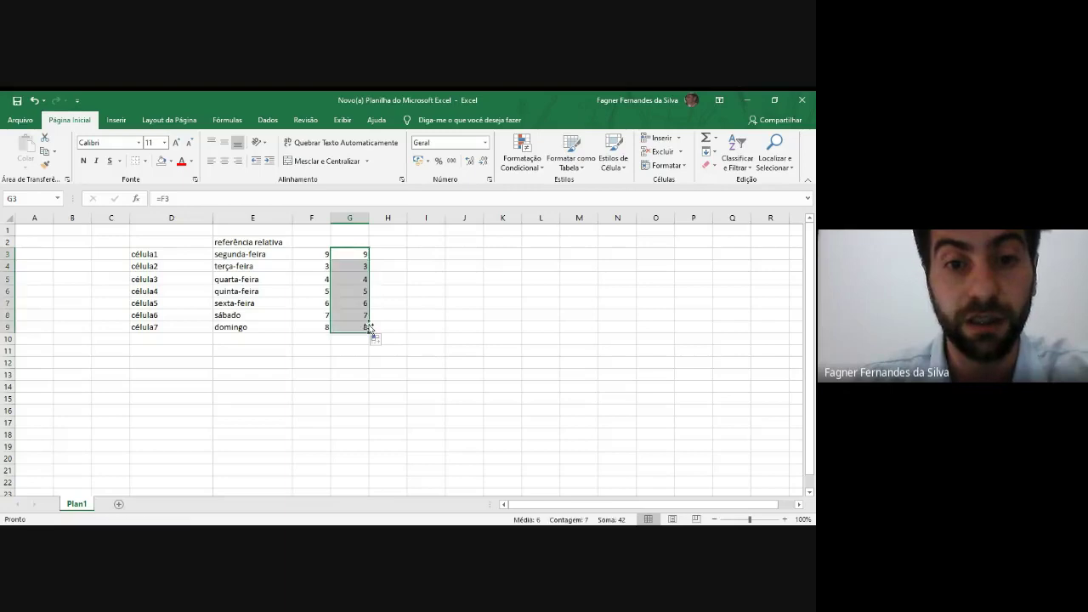
pyautogui.click(353, 266)
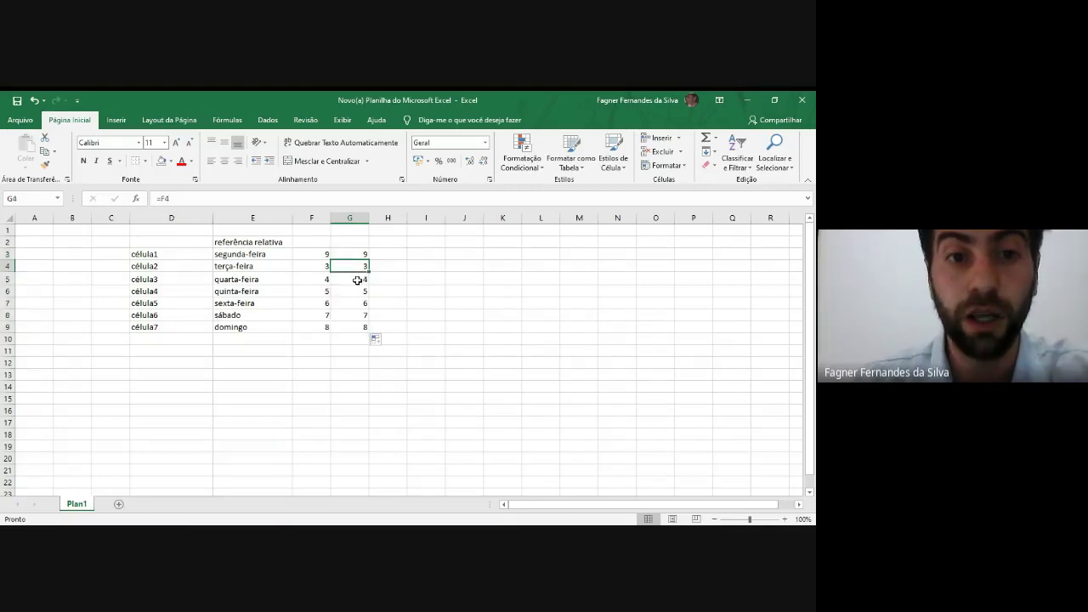
pyautogui.click(357, 279)
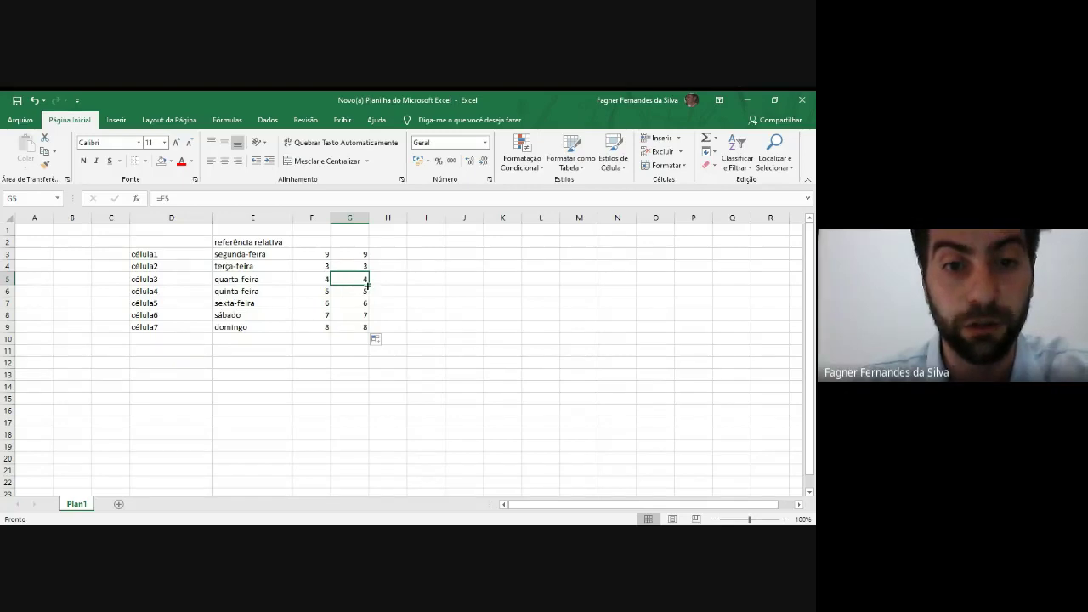
pyautogui.click(357, 263)
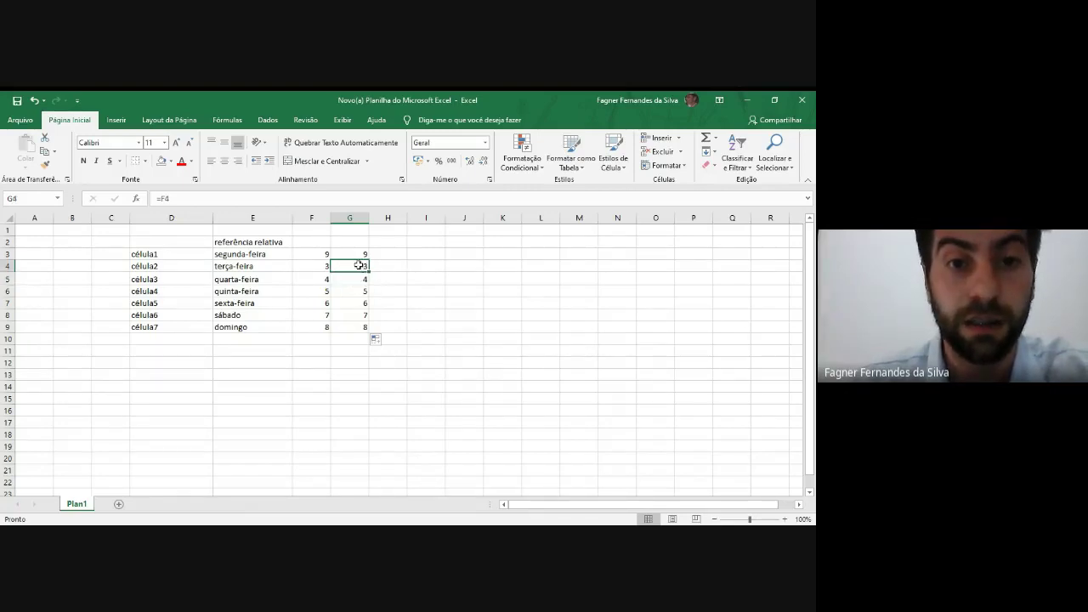
pyautogui.click(372, 257)
pyautogui.click(361, 278)
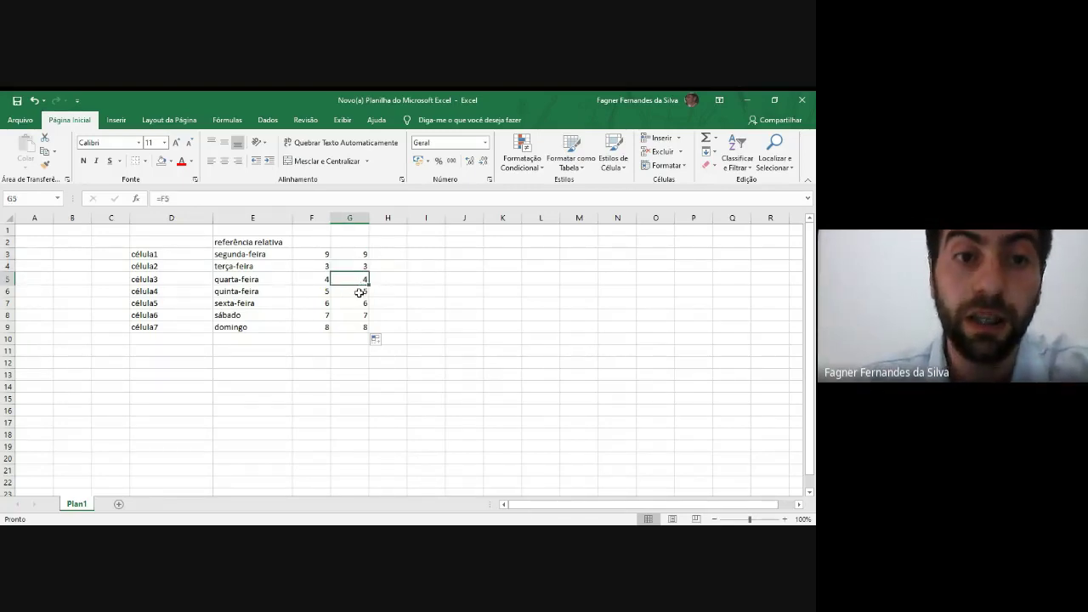
pyautogui.click(357, 291)
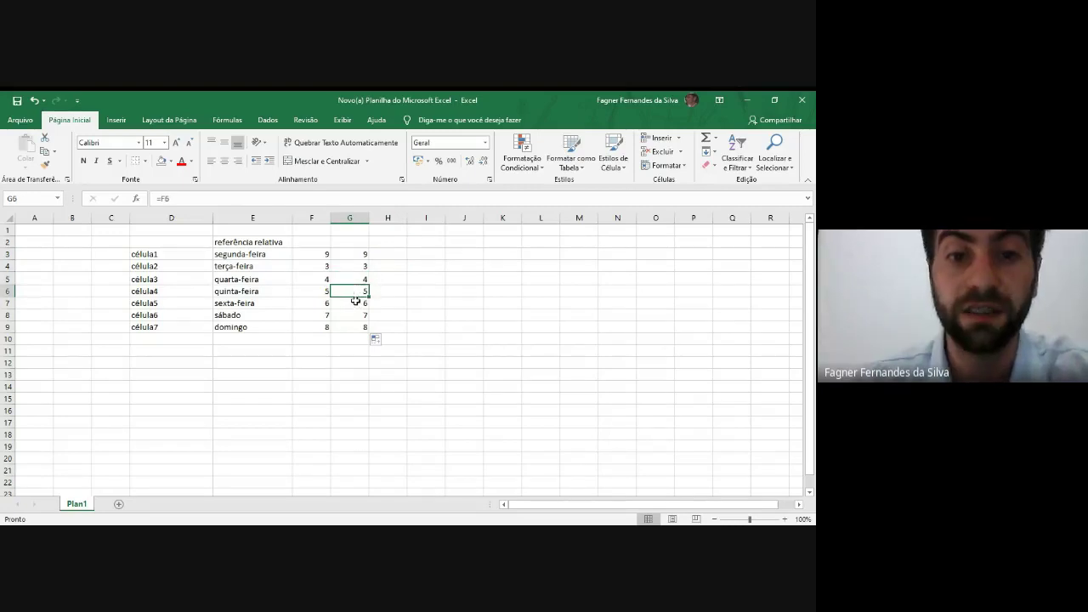
pyautogui.click(357, 303)
pyautogui.click(359, 314)
pyautogui.click(359, 326)
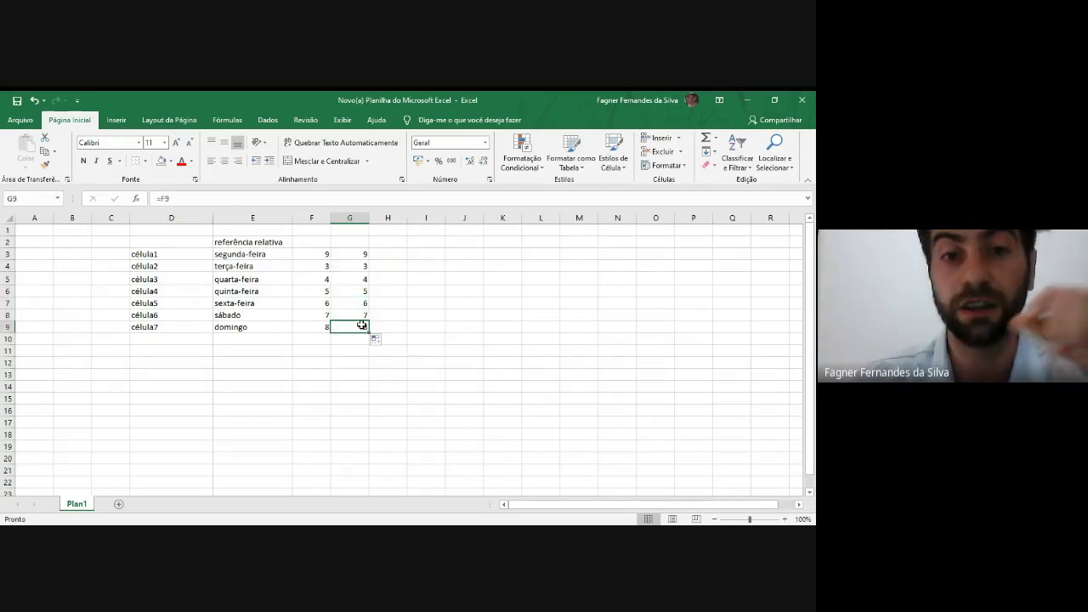
pyautogui.click(358, 255)
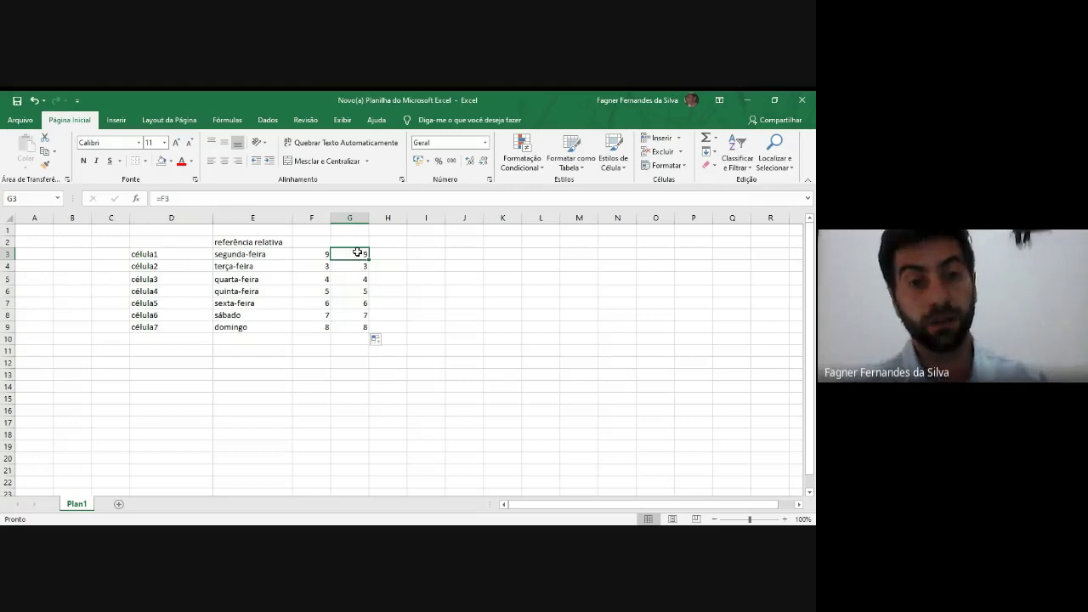
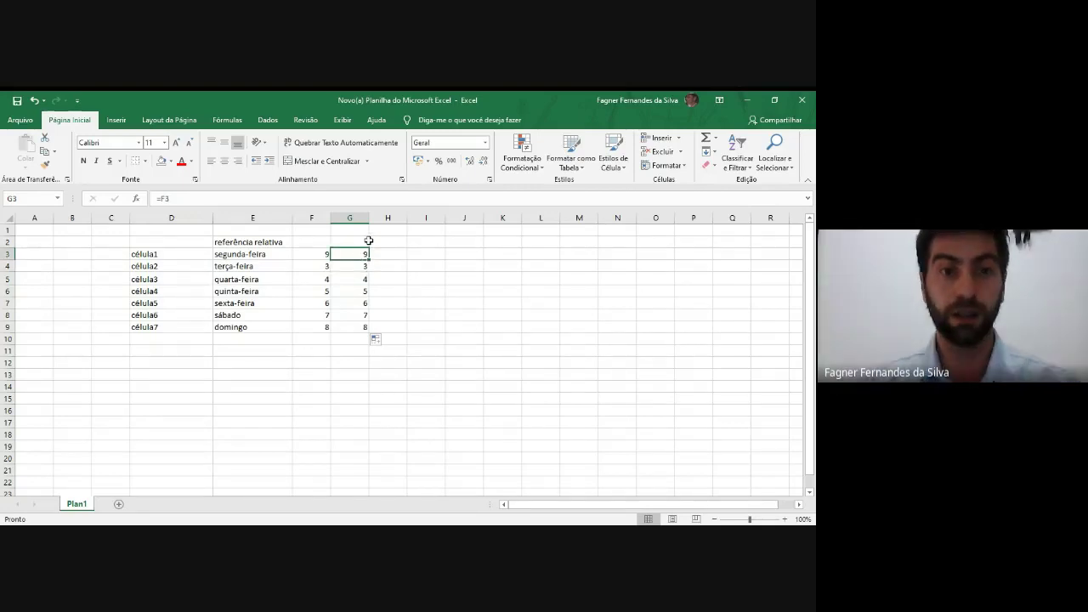
# Step: Replace the formula in cell G3 with a person's first name
pyautogui.write('f')
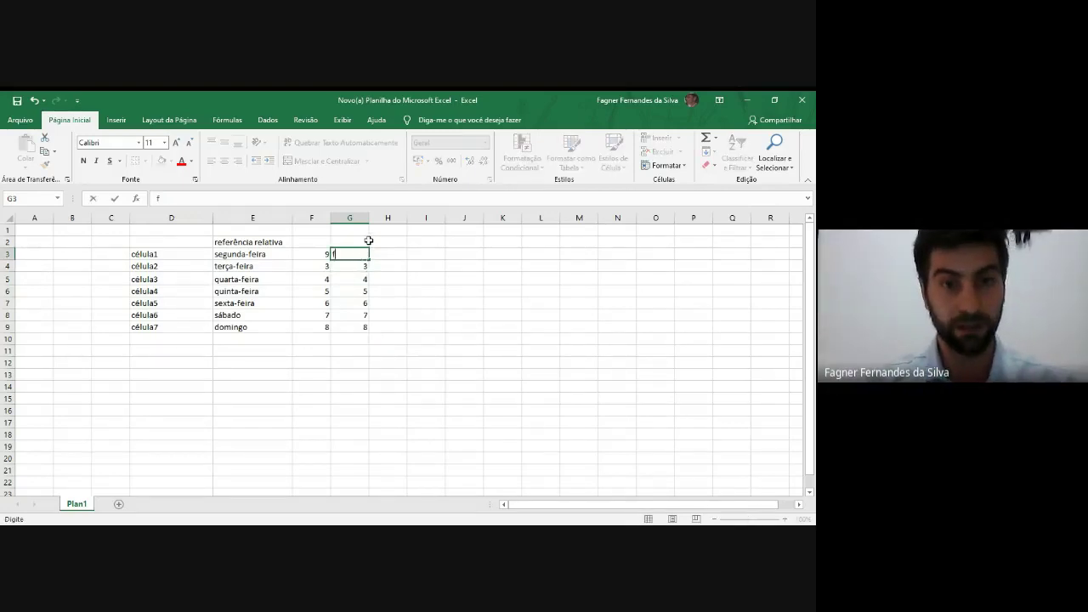
pyautogui.write('agner')
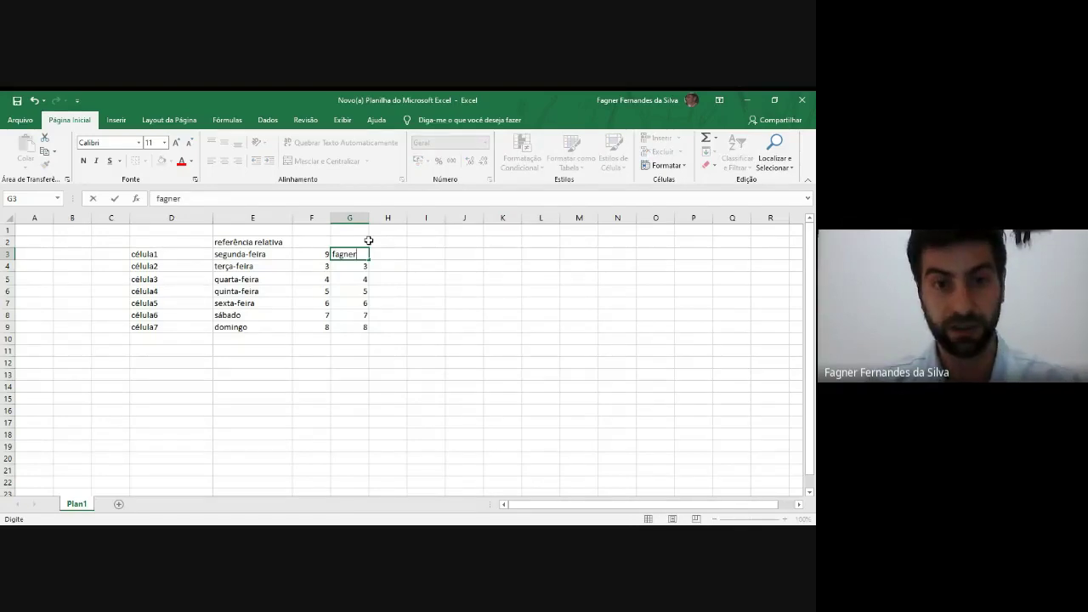
pyautogui.press('Tab')
pyautogui.click(364, 255)
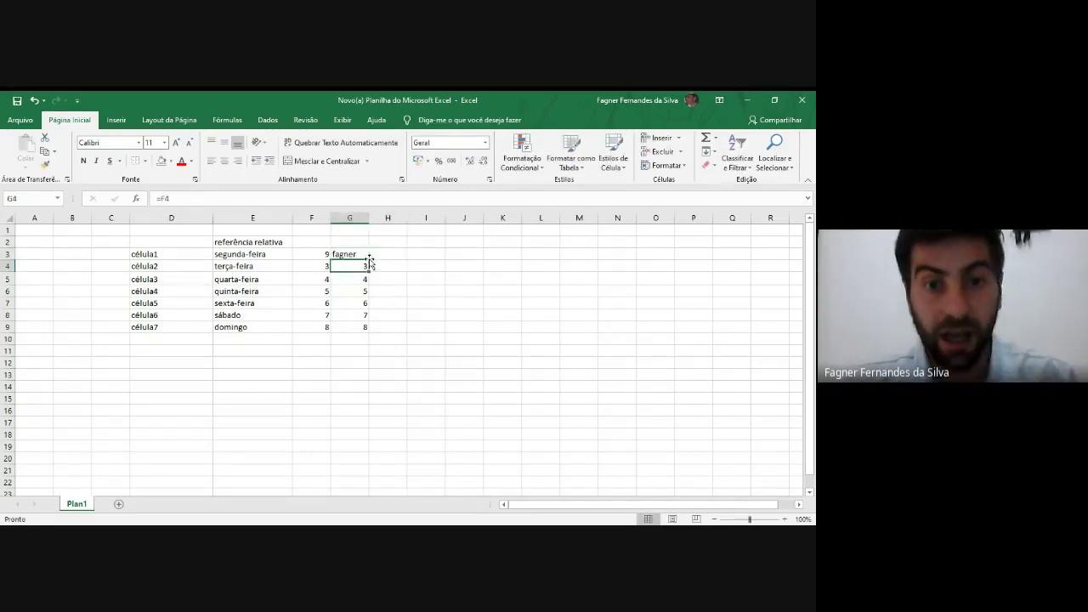
# Step: Copy the formula in cell G4 across to H4 with autofill
pyautogui.click(384, 253)
pyautogui.click(362, 255)
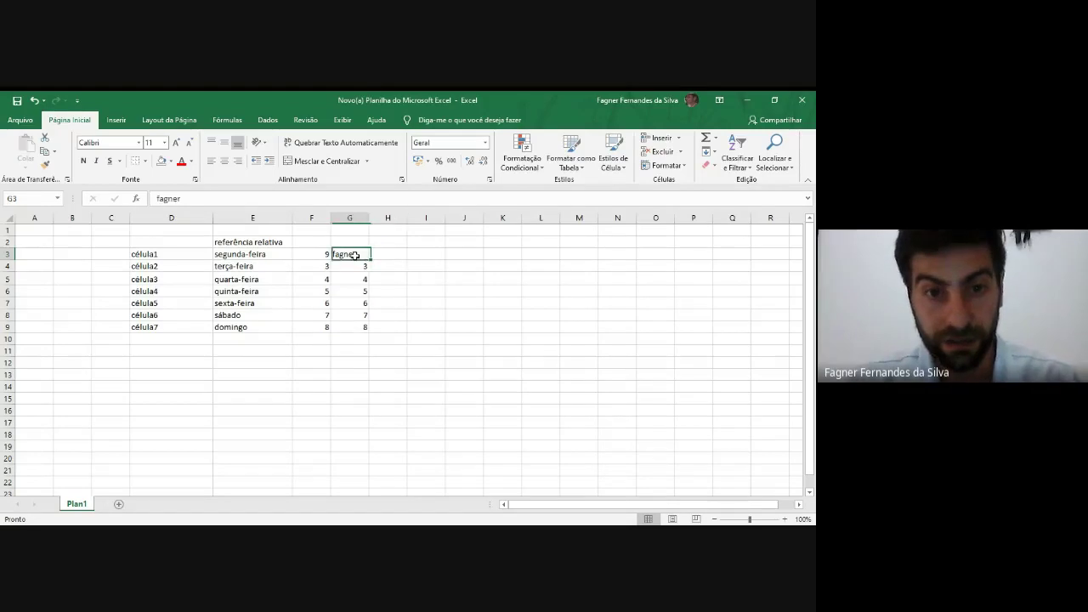
pyautogui.click(361, 266)
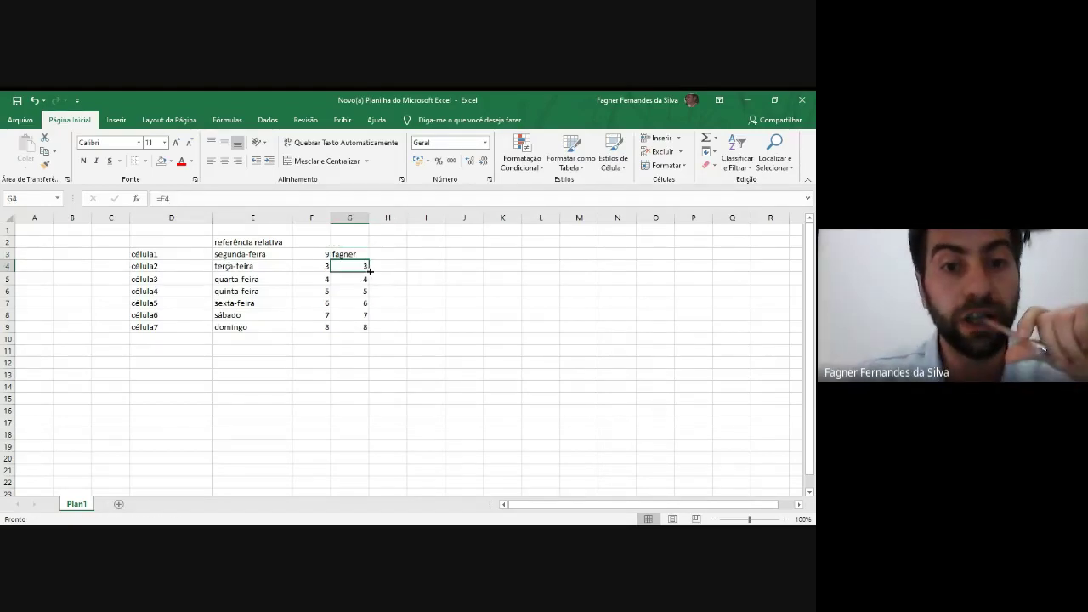
pyautogui.moveTo(374, 268)
pyautogui.mouseDown()
pyautogui.moveTo(398, 274)
pyautogui.moveTo(354, 266)
pyautogui.mouseUp()
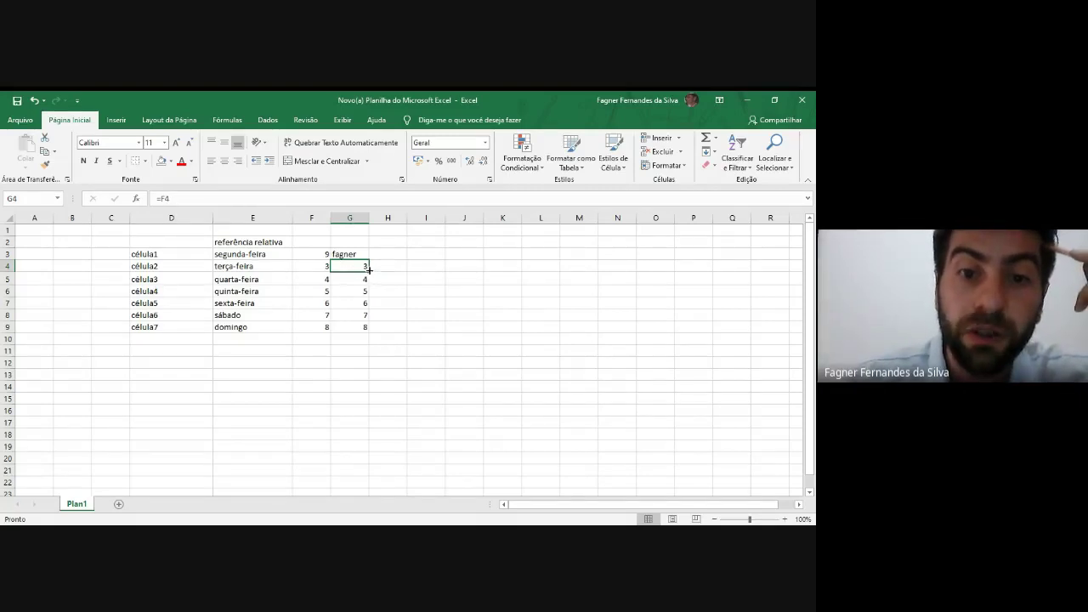
pyautogui.moveTo(368, 268); pyautogui.dragTo(404, 269)
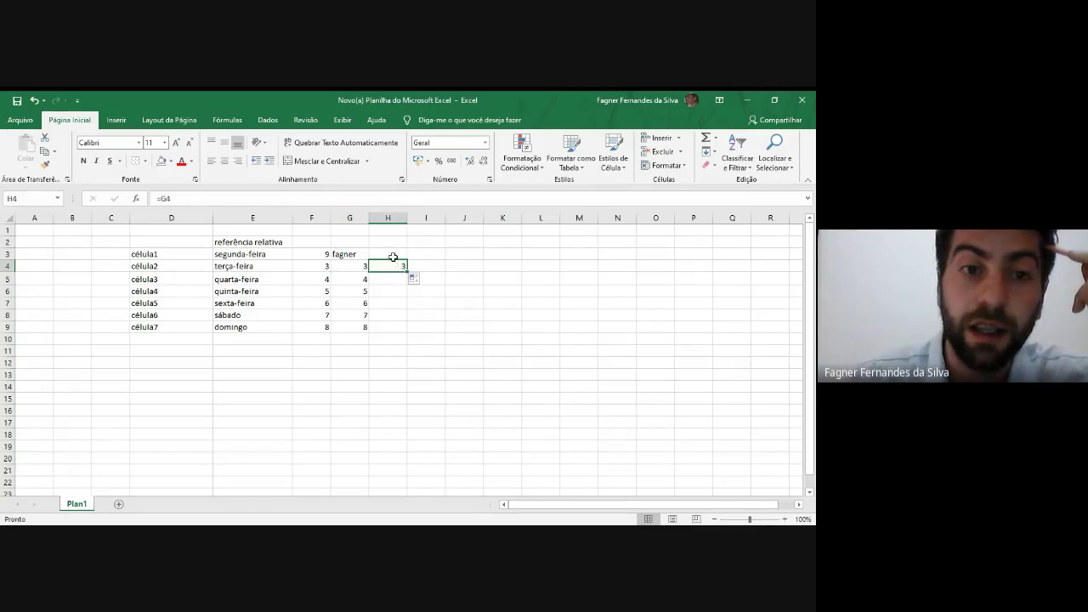
# Step: Extend the copied formula up to cell H3 and check the references in H3 and H4
pyautogui.click(365, 265)
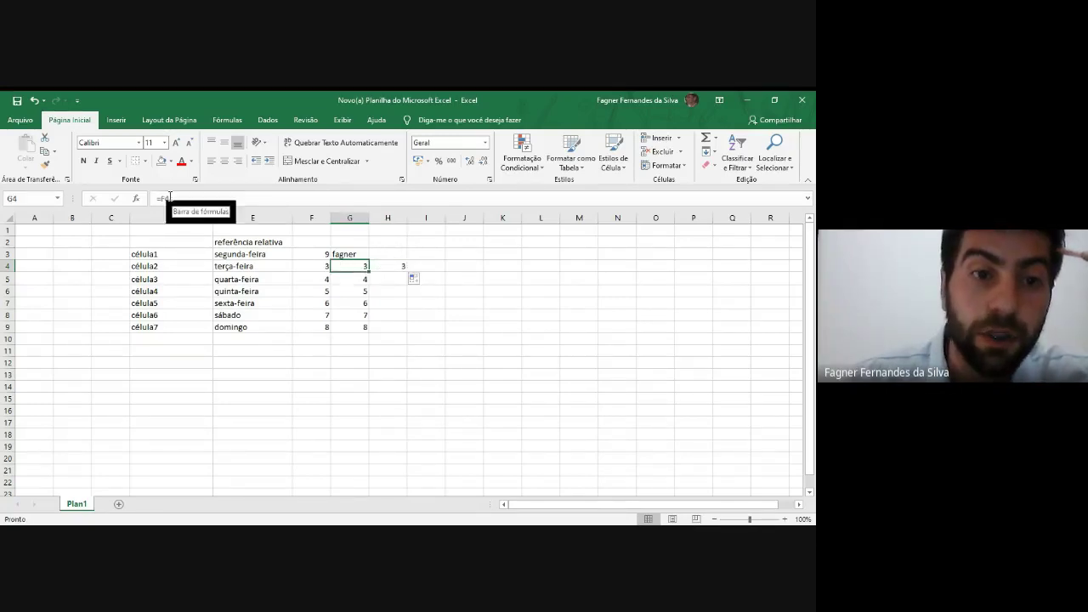
pyautogui.moveTo(369, 272); pyautogui.dragTo(399, 258)
pyautogui.click(390, 270)
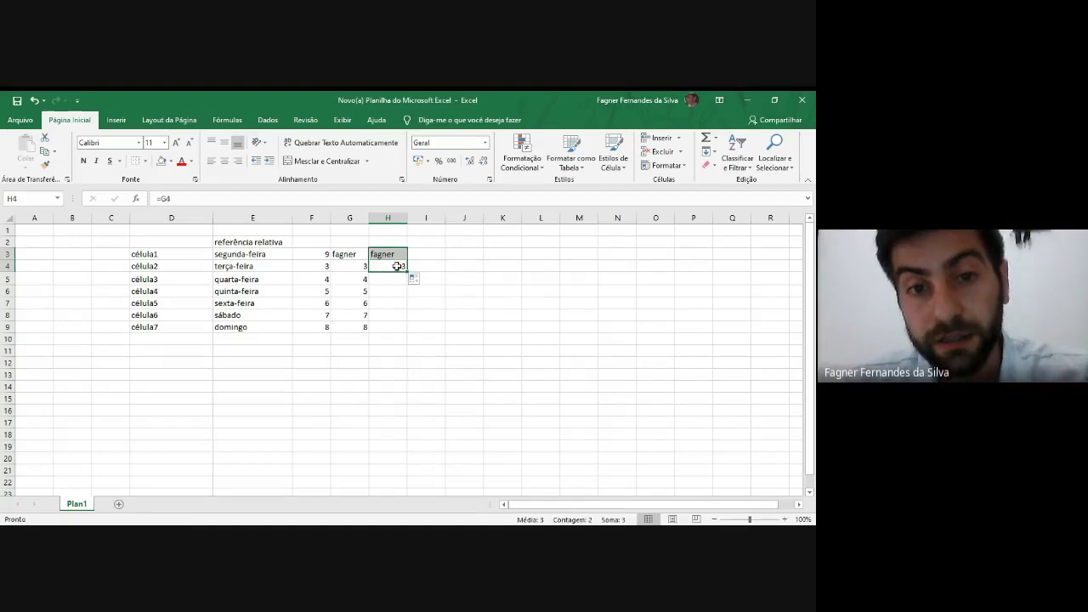
pyautogui.click(391, 253)
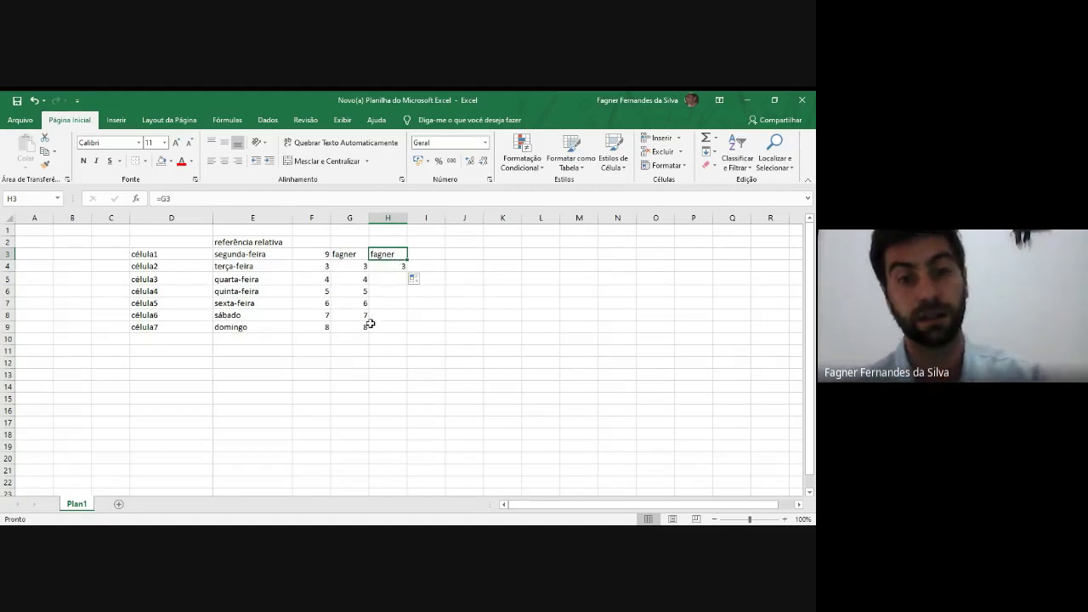
# Step: Review the relative references in the formulas of cells G4, H3 and H4
pyautogui.click(394, 277)
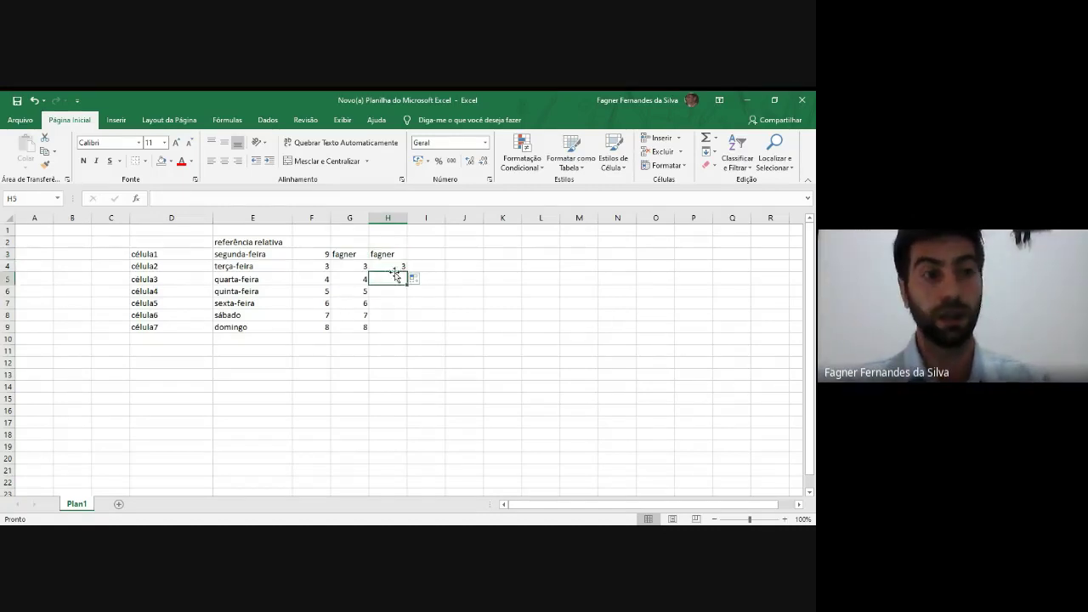
pyautogui.click(348, 266)
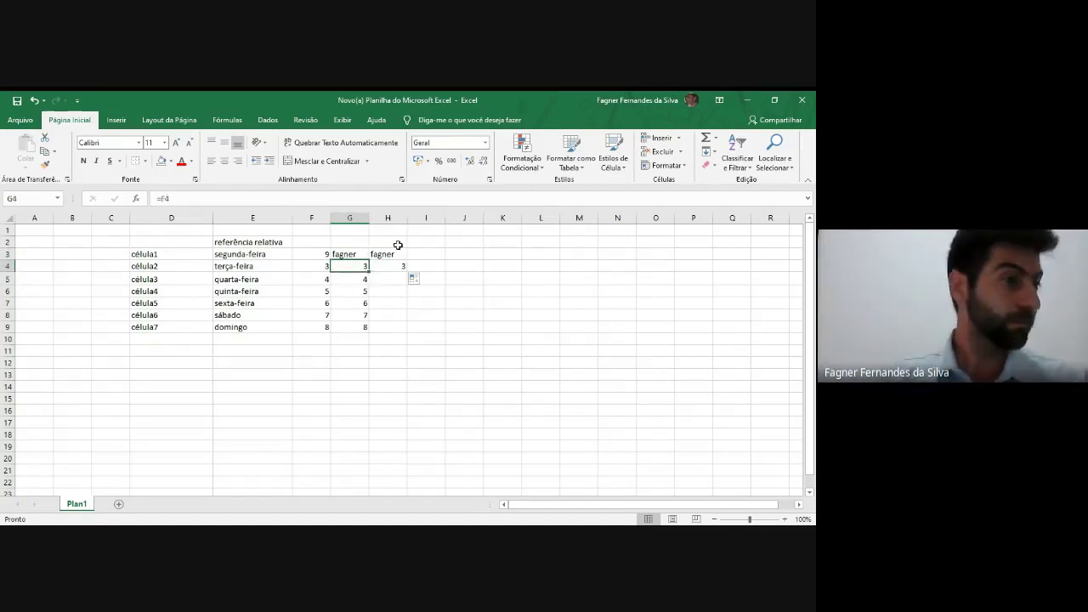
pyautogui.click(472, 280)
pyautogui.click(466, 397)
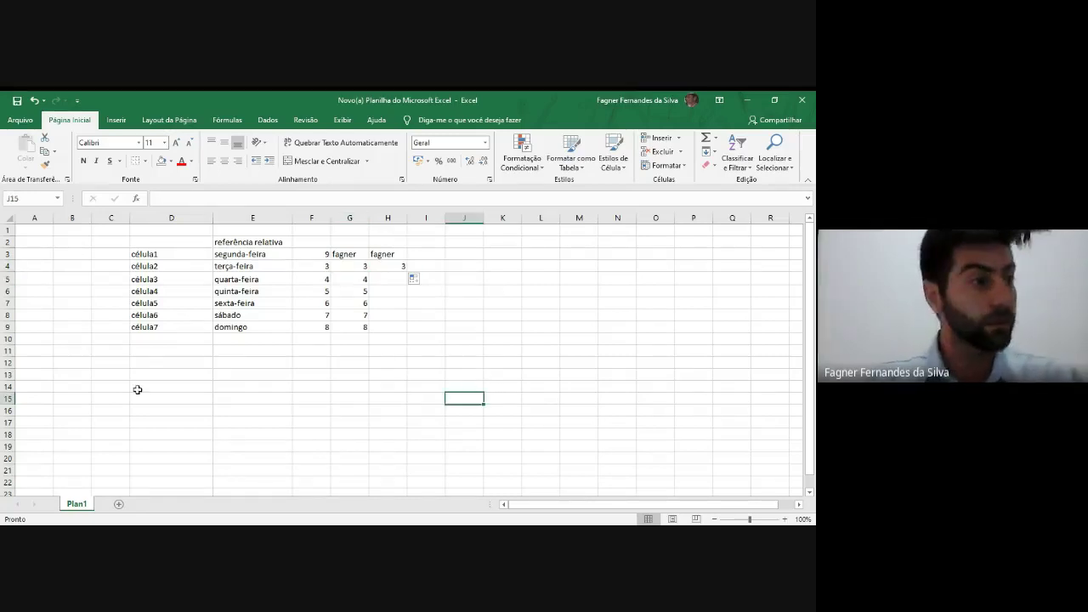
pyautogui.click(141, 358)
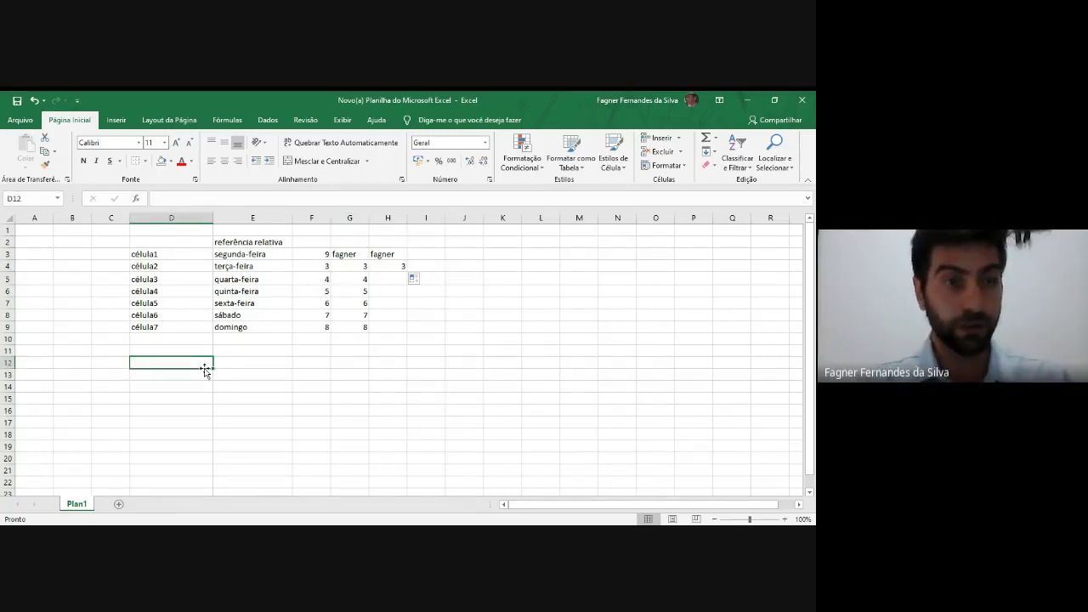
pyautogui.click(414, 313)
pyautogui.click(391, 281)
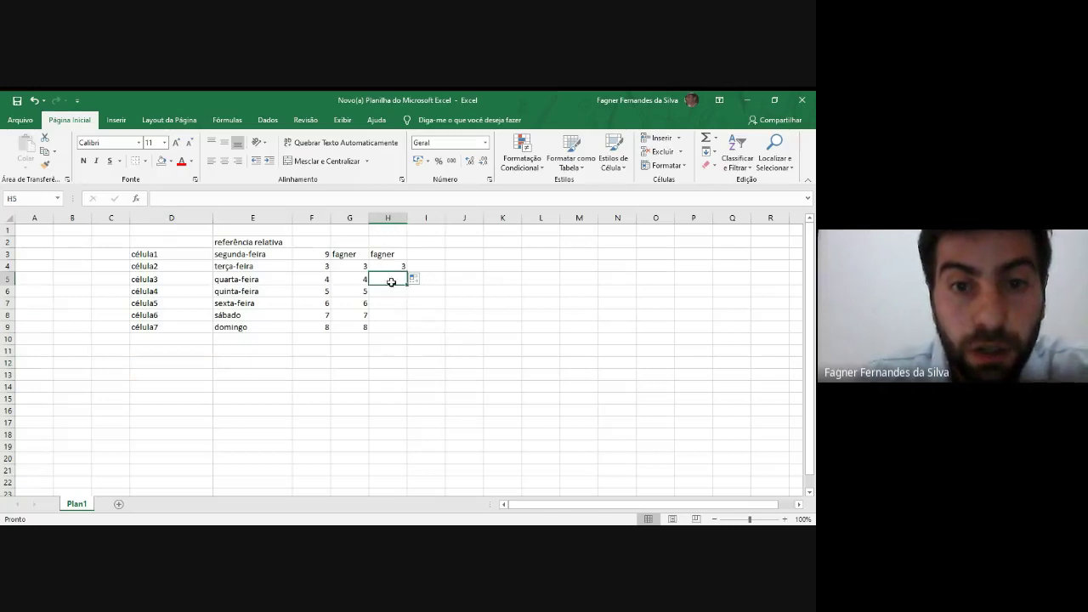
pyautogui.click(389, 254)
pyautogui.click(391, 267)
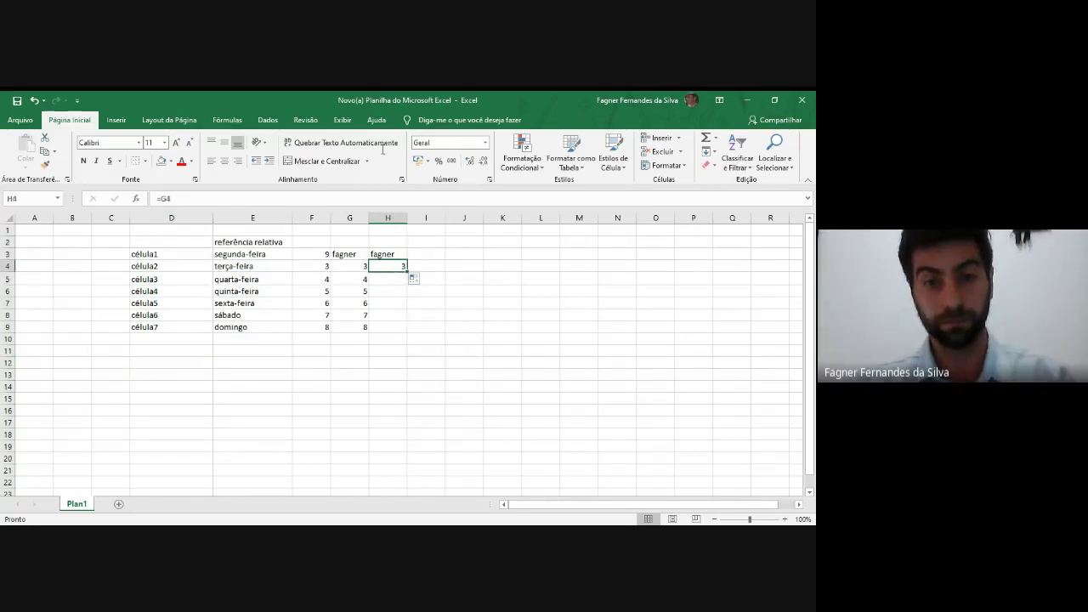
pyautogui.click(496, 264)
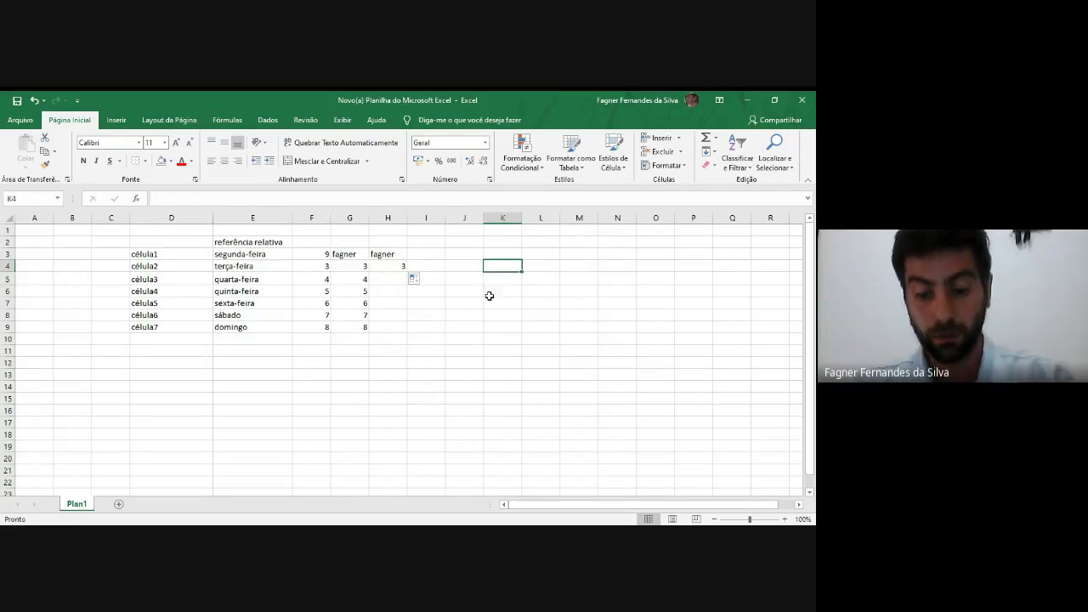
# Step: Fill the formula in cell H4 down through H9 with autofill
pyautogui.click(384, 267)
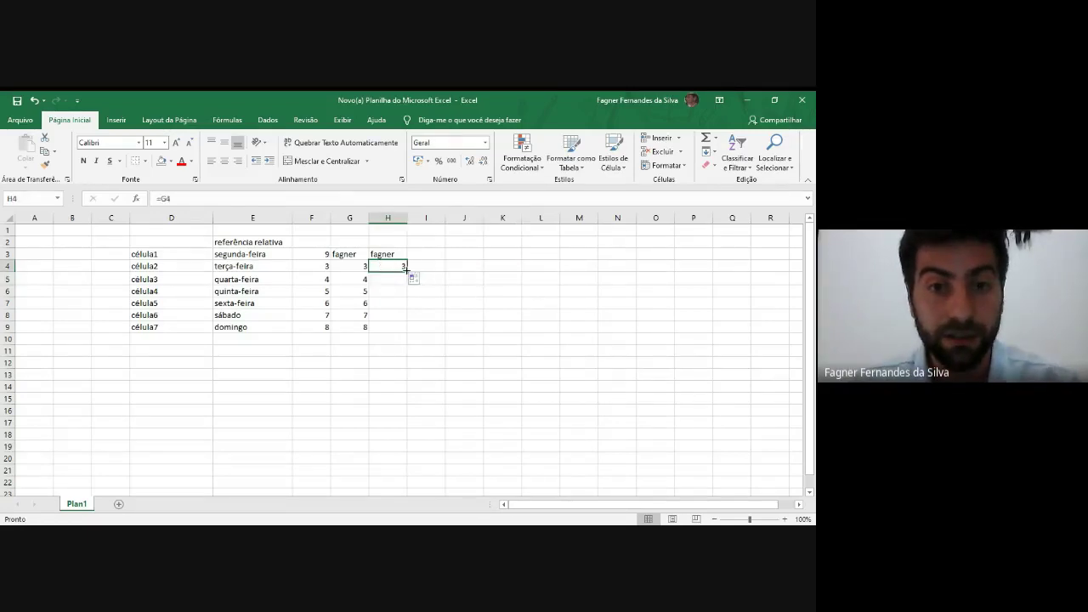
pyautogui.moveTo(407, 268); pyautogui.dragTo(409, 328)
pyautogui.click(419, 258)
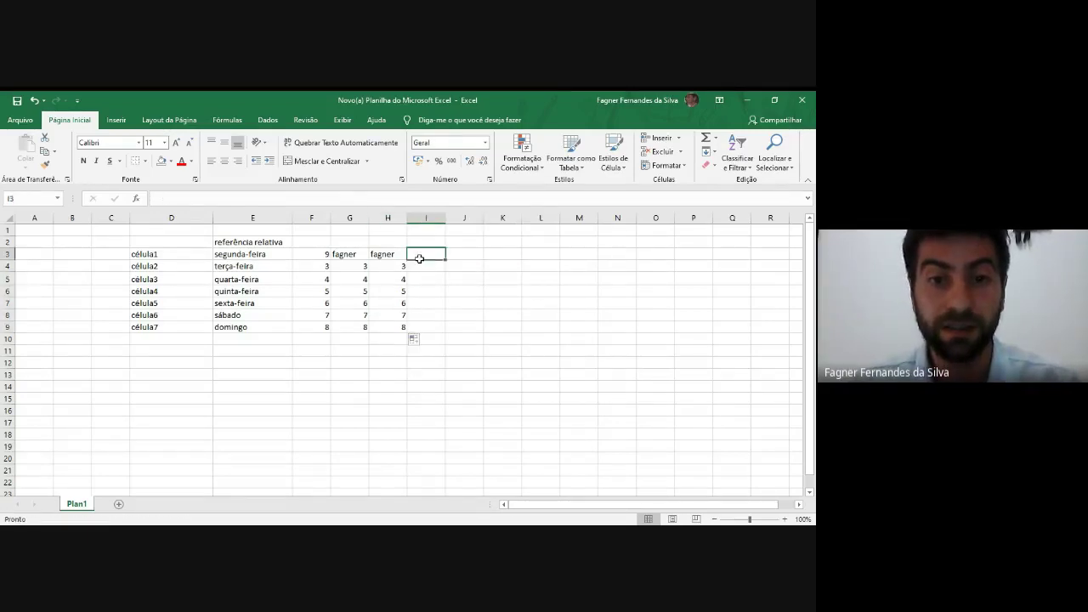
pyautogui.click(450, 255)
pyautogui.click(416, 257)
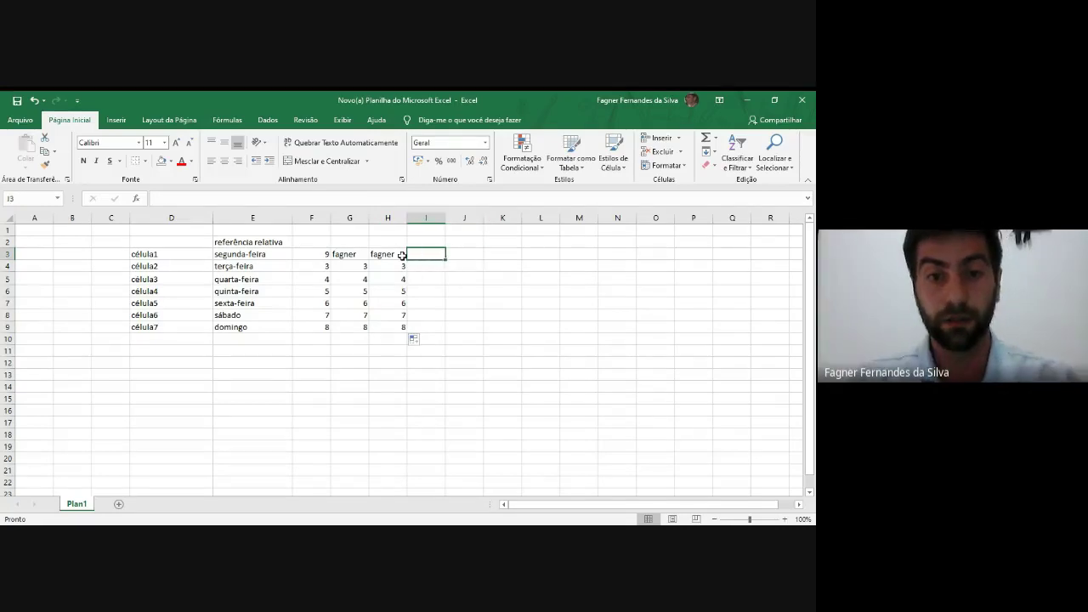
# Step: Replace the text in cell G3 with a formula referencing cell F3
pyautogui.click(349, 254)
pyautogui.write('=')
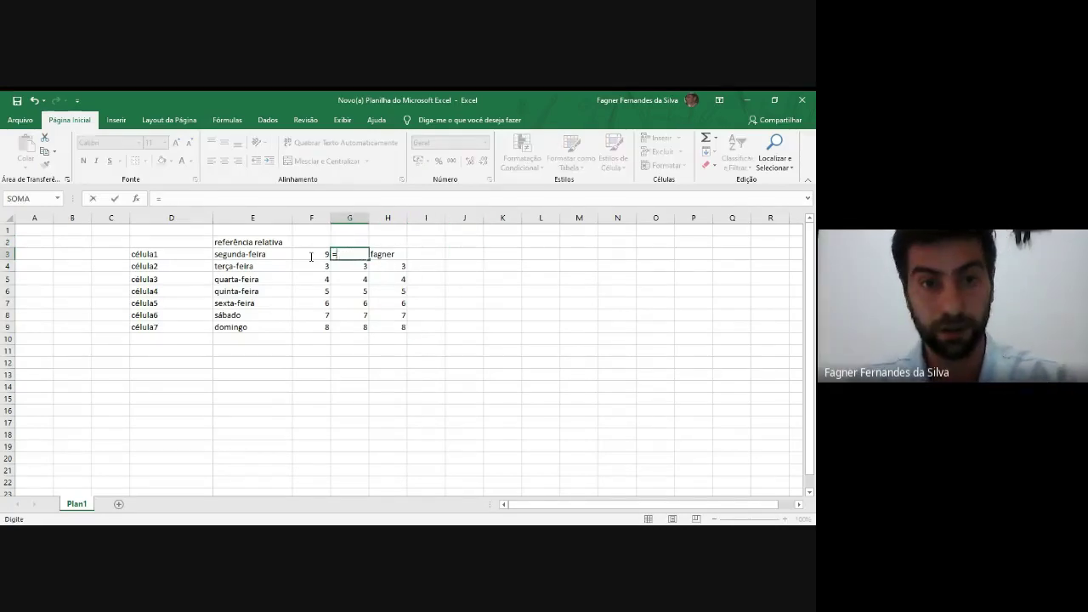
pyautogui.click(311, 256)
pyautogui.press('Return')
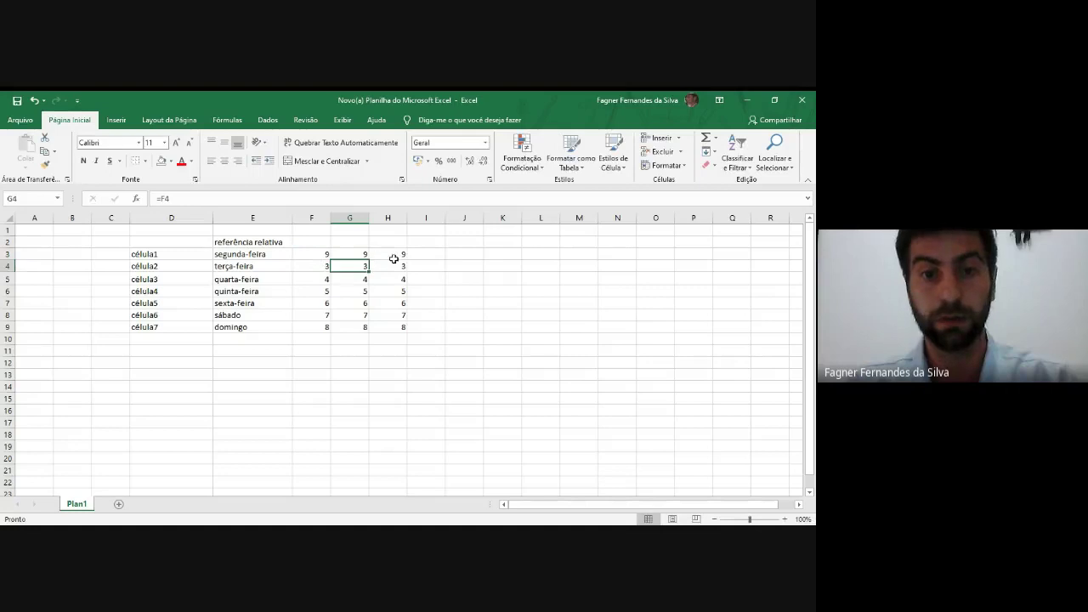
# Step: Check the references in cells G3, H3 and H4, and refill the H3 formula down through H9
pyautogui.click(396, 253)
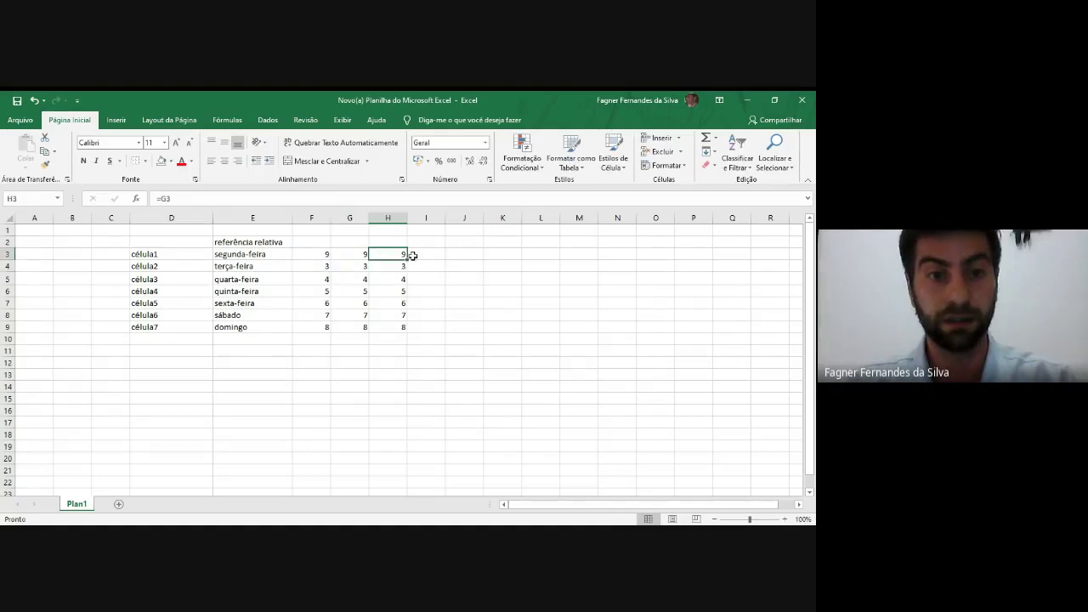
pyautogui.click(360, 254)
pyautogui.click(390, 254)
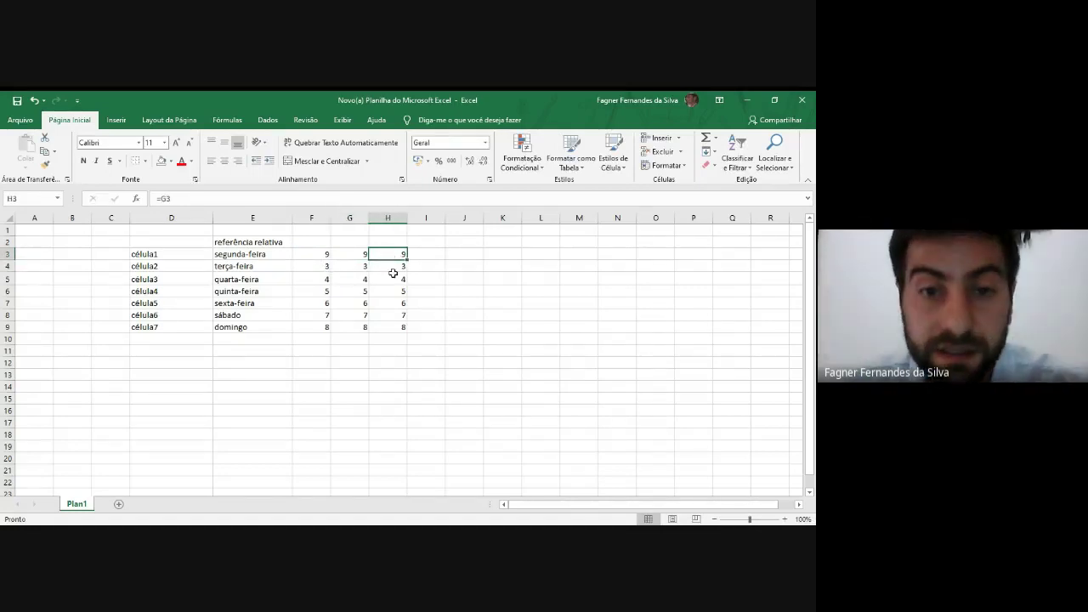
pyautogui.click(393, 268)
pyautogui.click(390, 255)
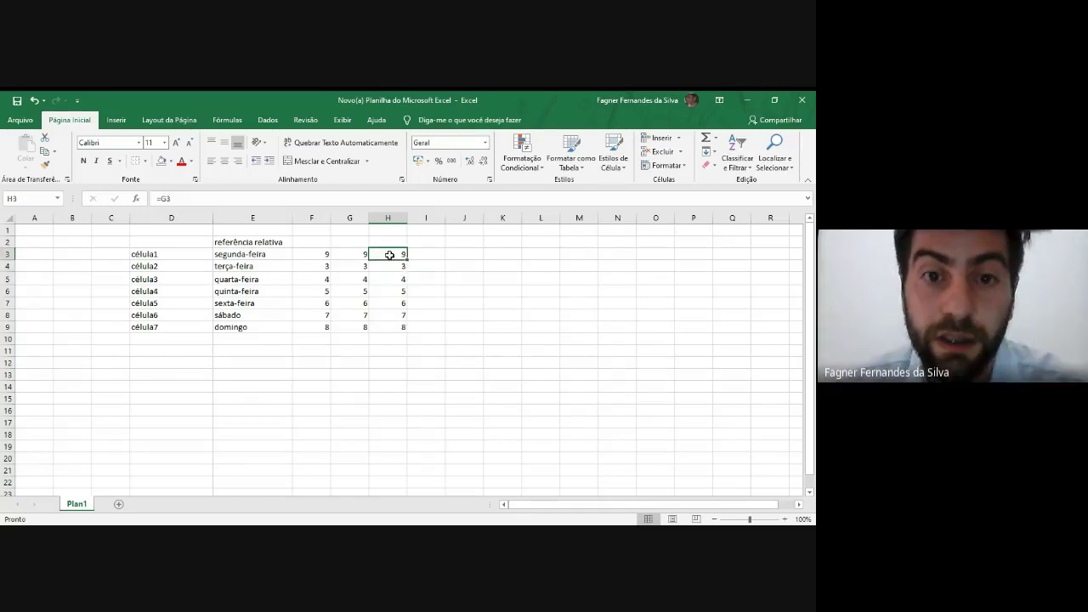
pyautogui.moveTo(407, 260); pyautogui.dragTo(402, 328)
pyautogui.click(392, 250)
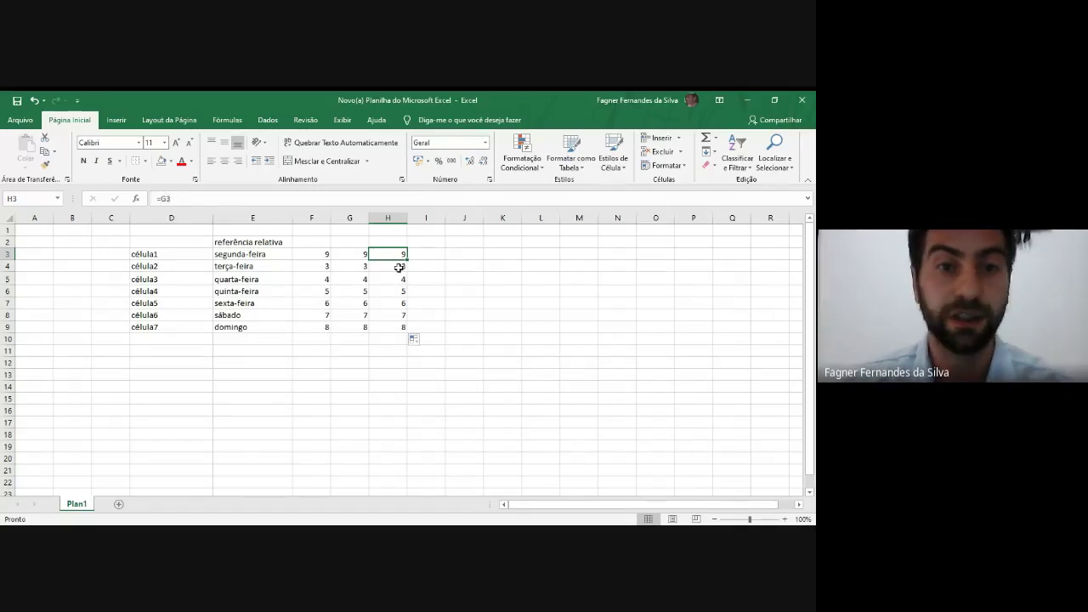
pyautogui.moveTo(407, 258); pyautogui.dragTo(404, 270)
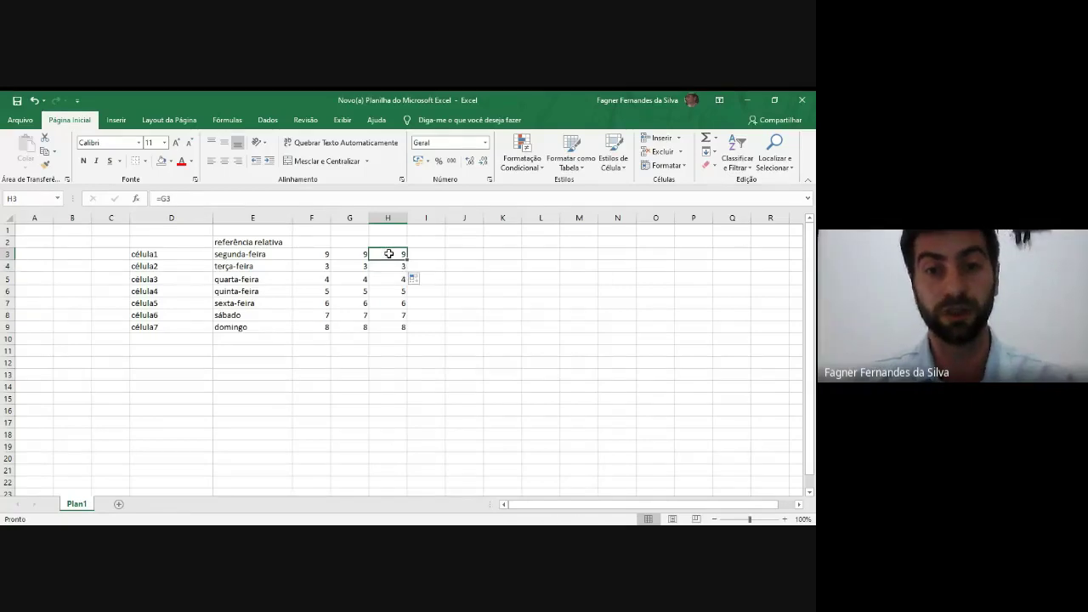
# Step: Enter =g3 manually in cells H4 and H5, and restore the relative formulas by refilling from H3 down through H6
pyautogui.click(404, 270)
pyautogui.write('=')
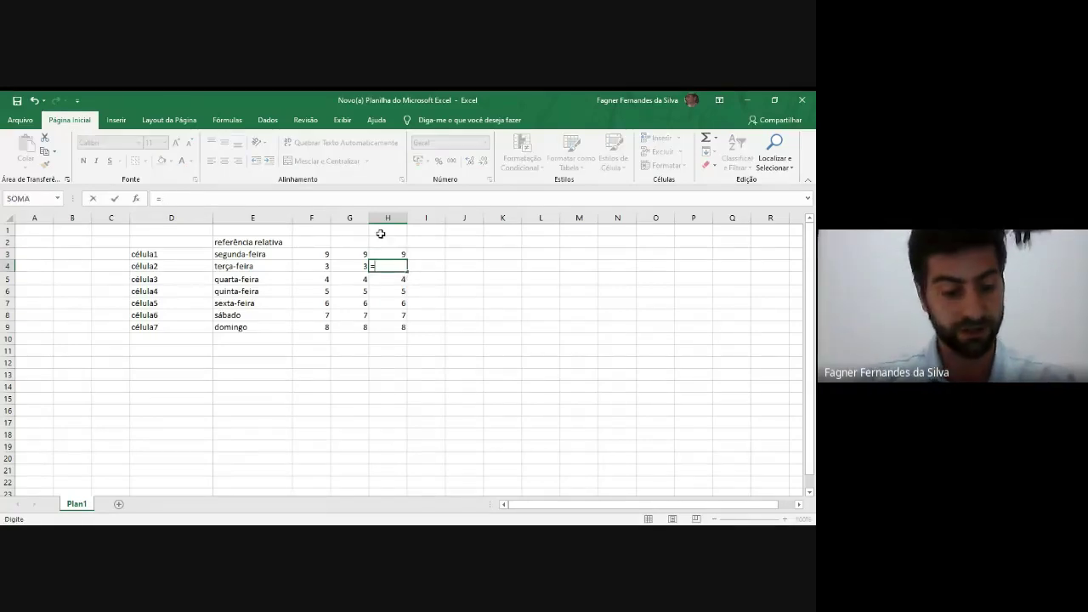
pyautogui.write('g3')
pyautogui.press('Return')
pyautogui.write('=g3')
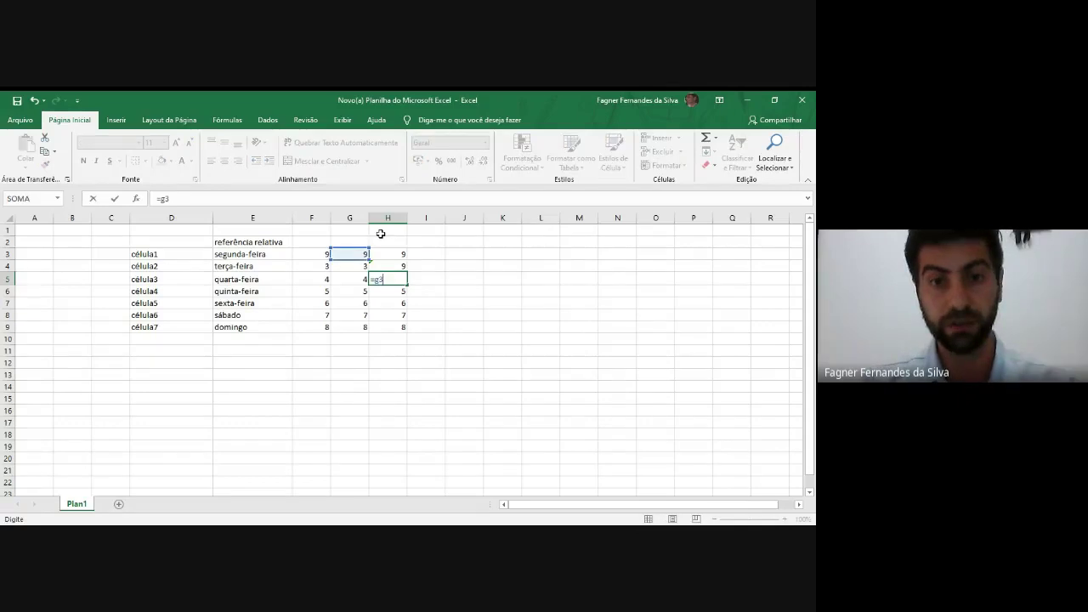
pyautogui.press('Return')
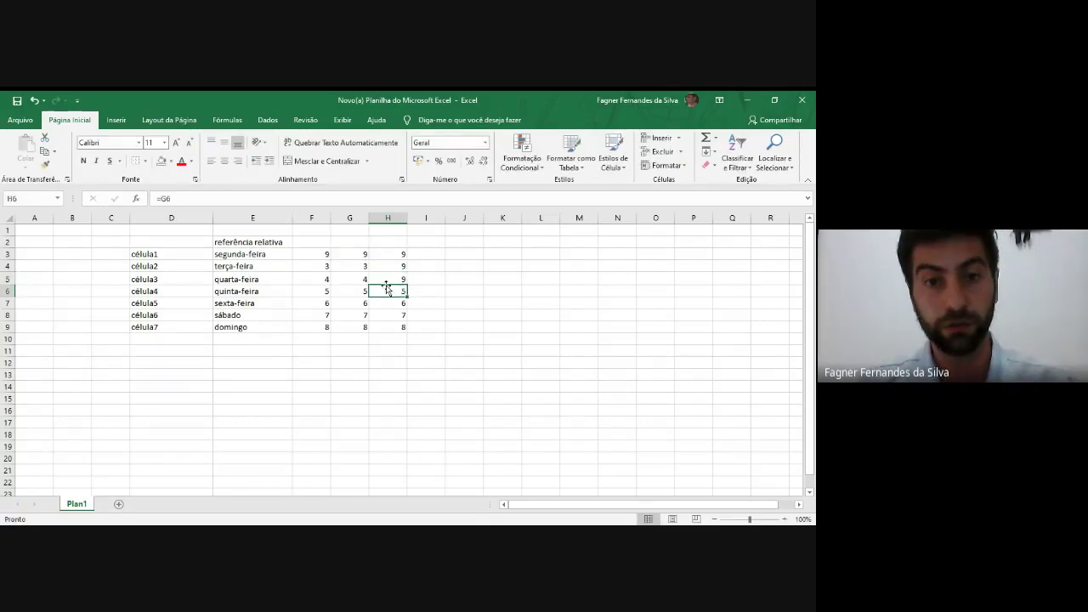
pyautogui.moveTo(407, 296); pyautogui.dragTo(404, 253)
pyautogui.click(384, 253)
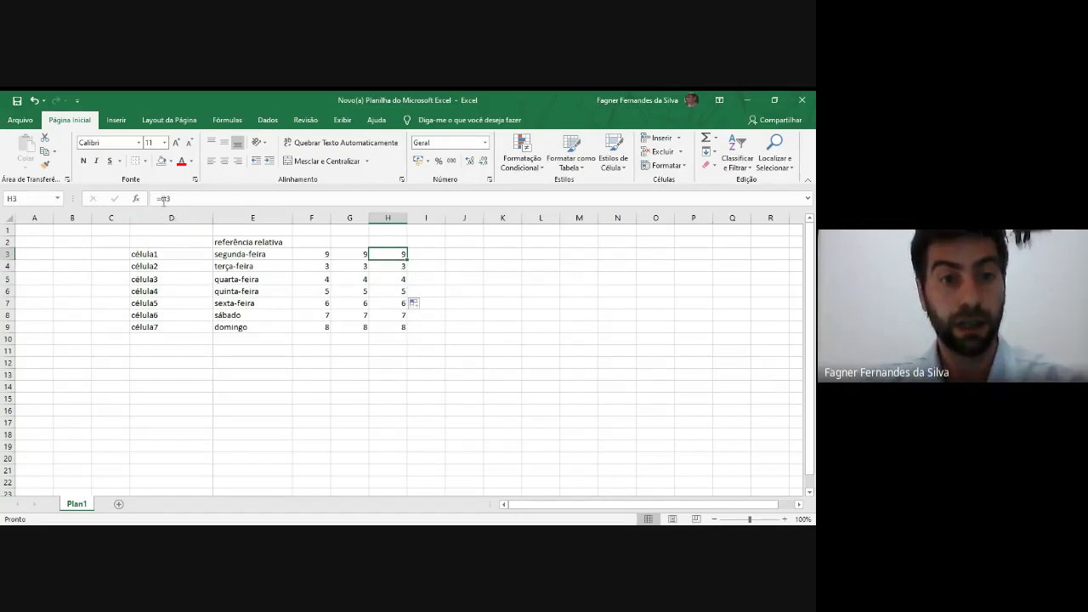
pyautogui.press('F2')
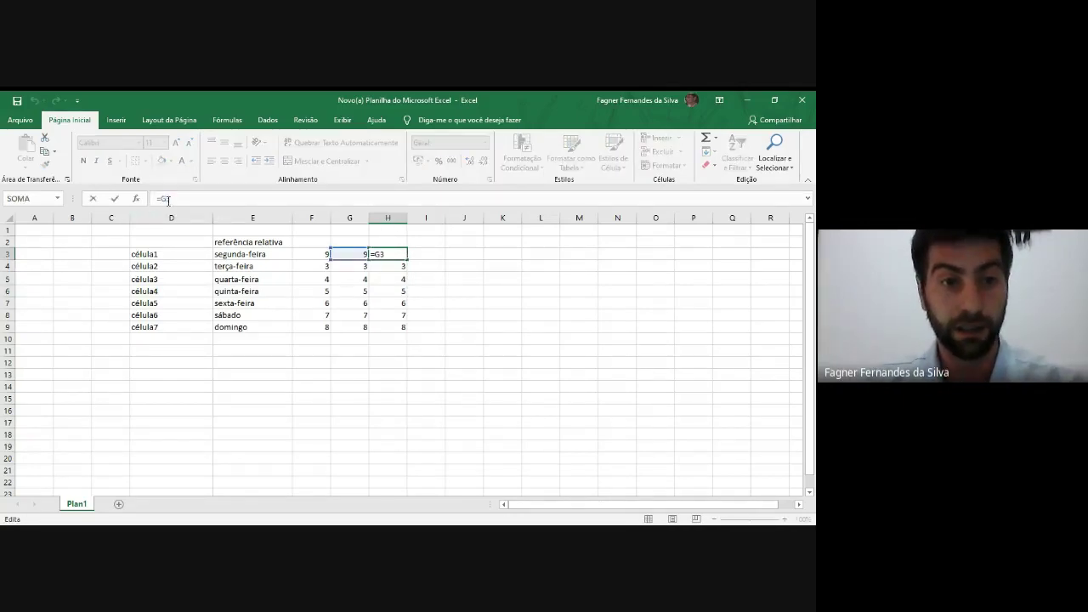
pyautogui.doubleClick(165, 198)
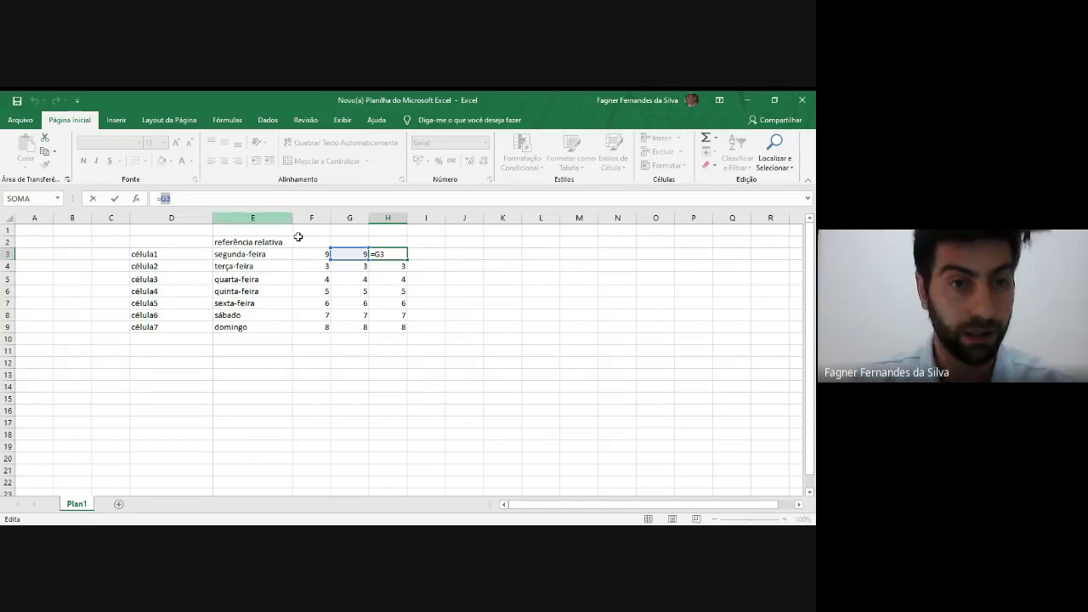
pyautogui.click(414, 341)
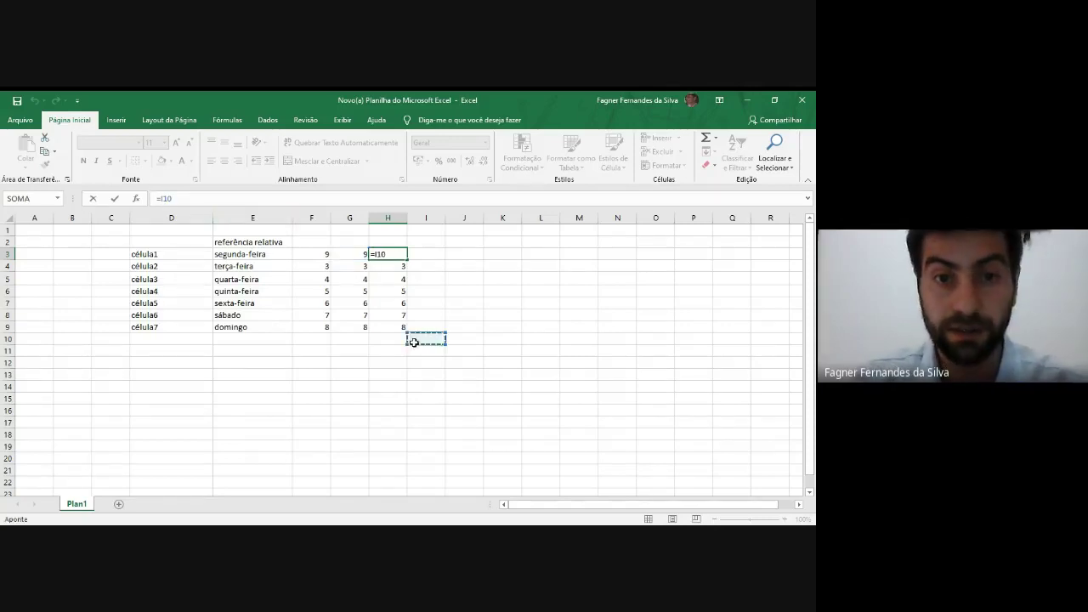
pyautogui.press('Escape')
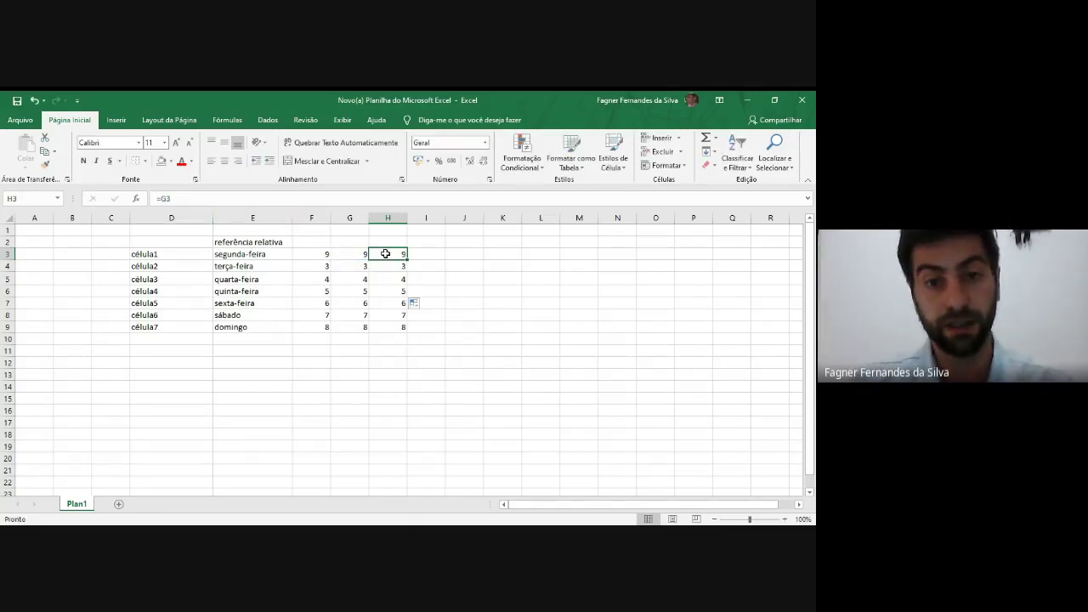
pyautogui.doubleClick(385, 253)
pyautogui.press('Escape')
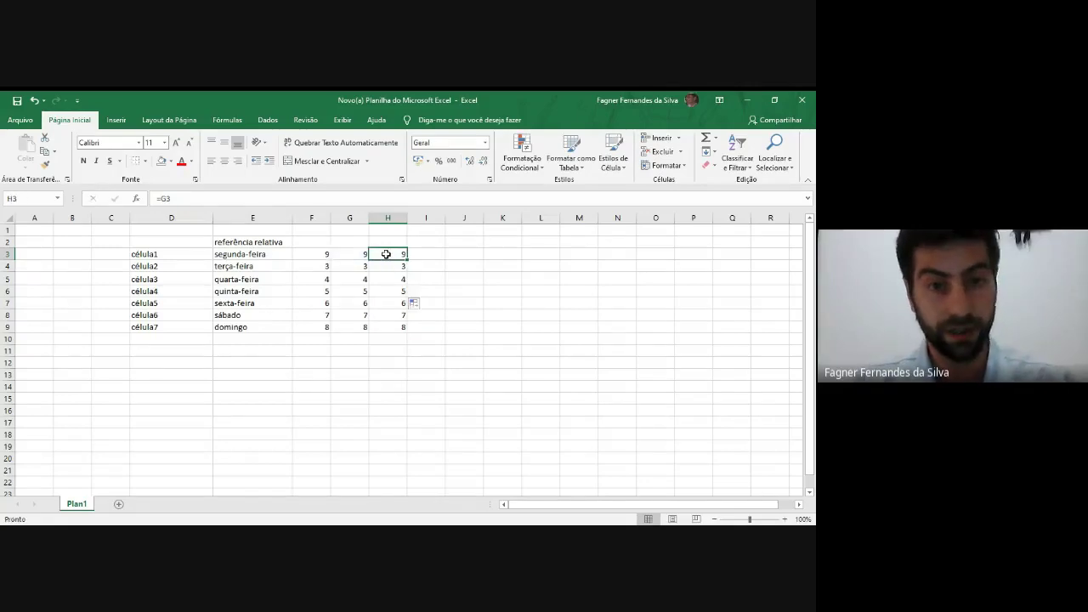
# Step: Make the reference to G3 in cell H3 absolute, so the formula reads =$G$3
pyautogui.doubleClick(386, 254)
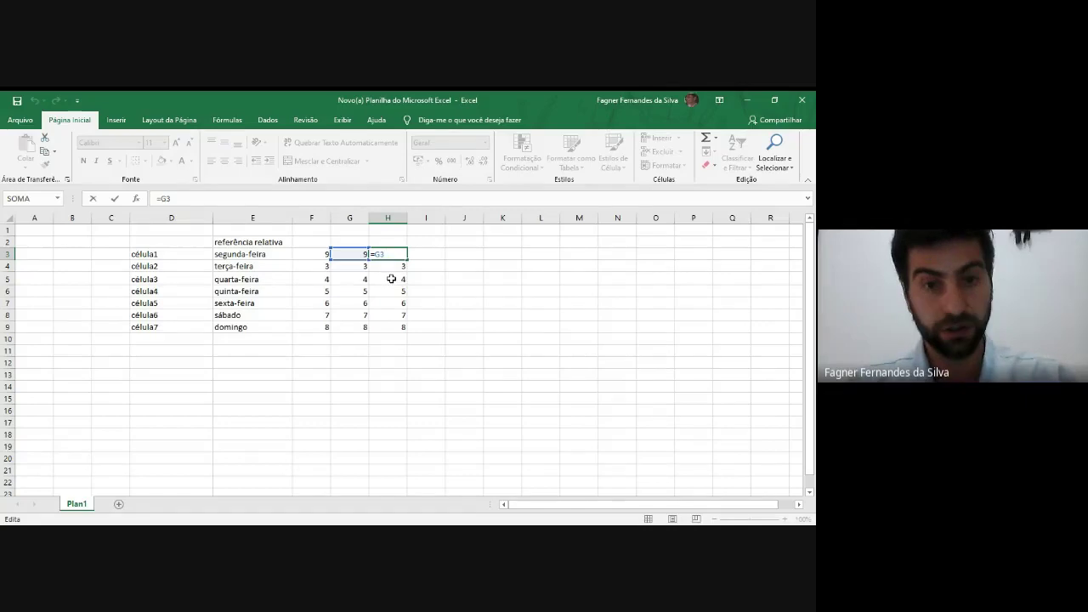
pyautogui.press('F4')
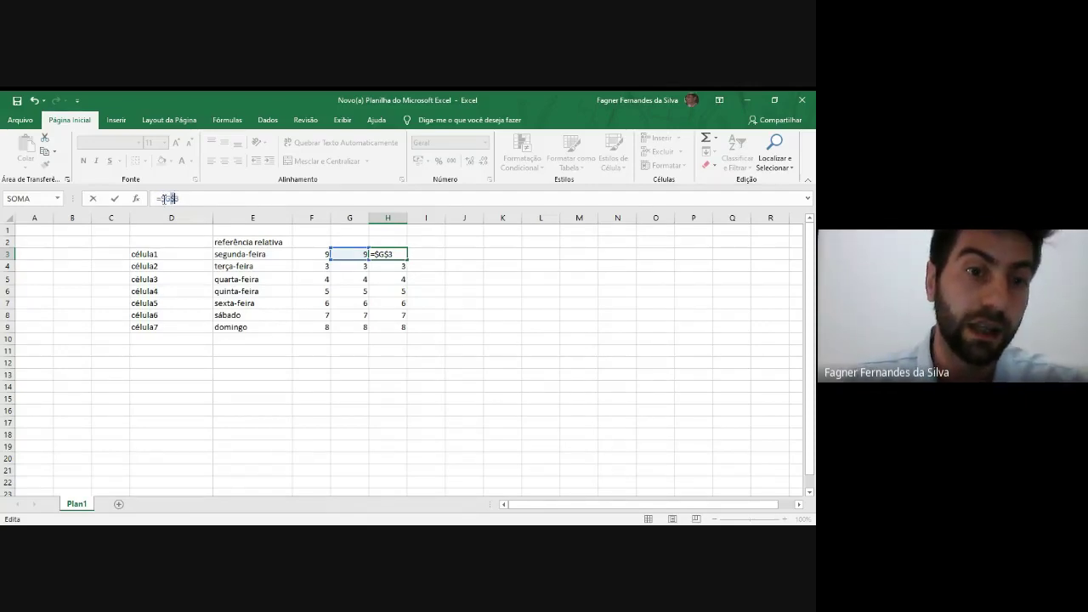
pyautogui.moveTo(158, 199); pyautogui.dragTo(179, 202)
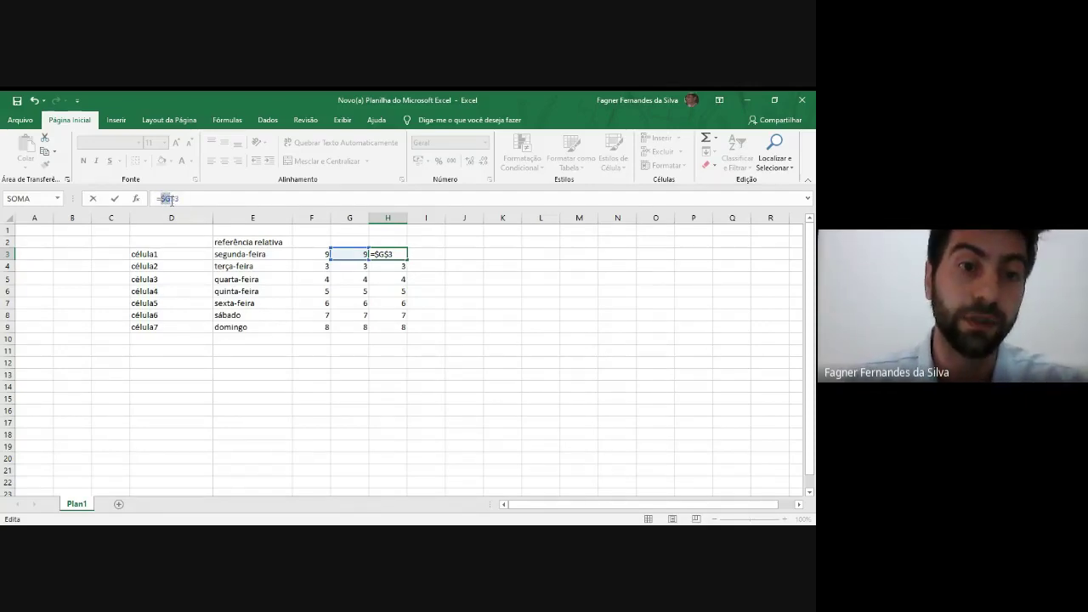
pyautogui.press('Return')
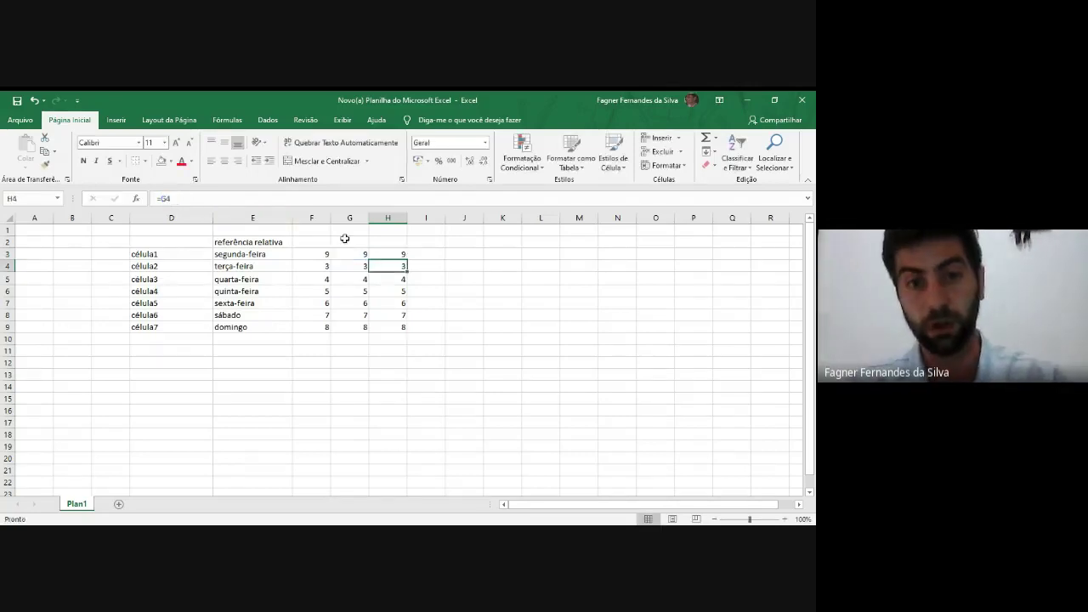
pyautogui.click(396, 254)
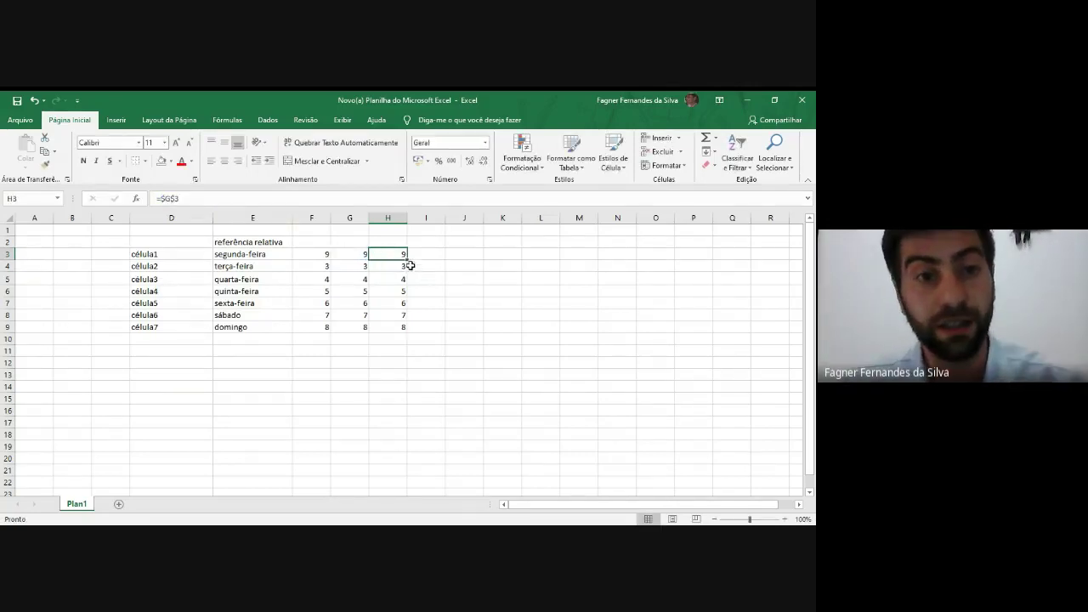
pyautogui.click(189, 199)
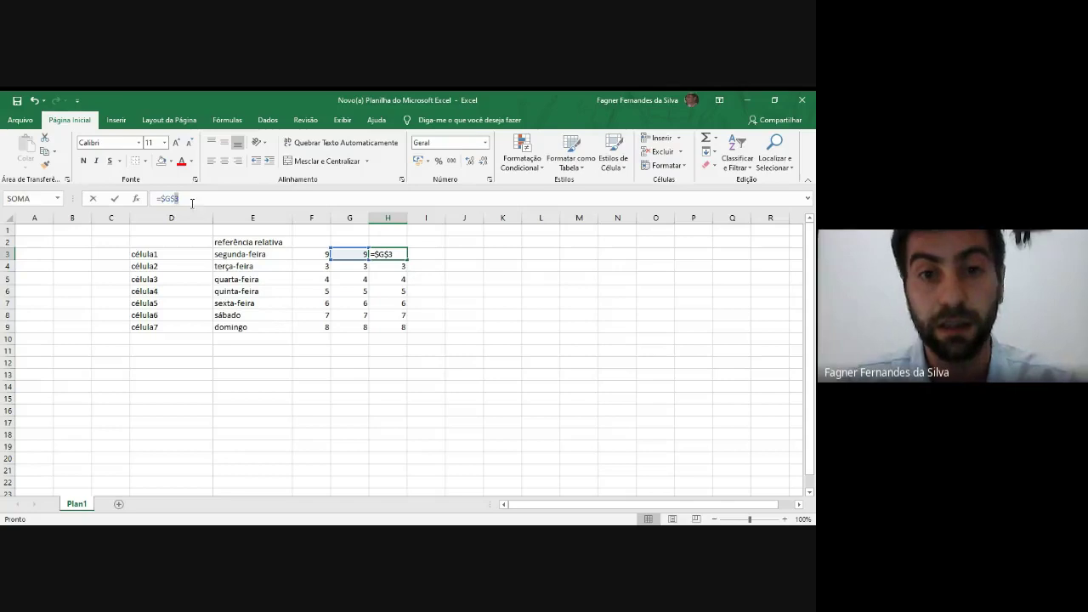
pyautogui.press('Escape')
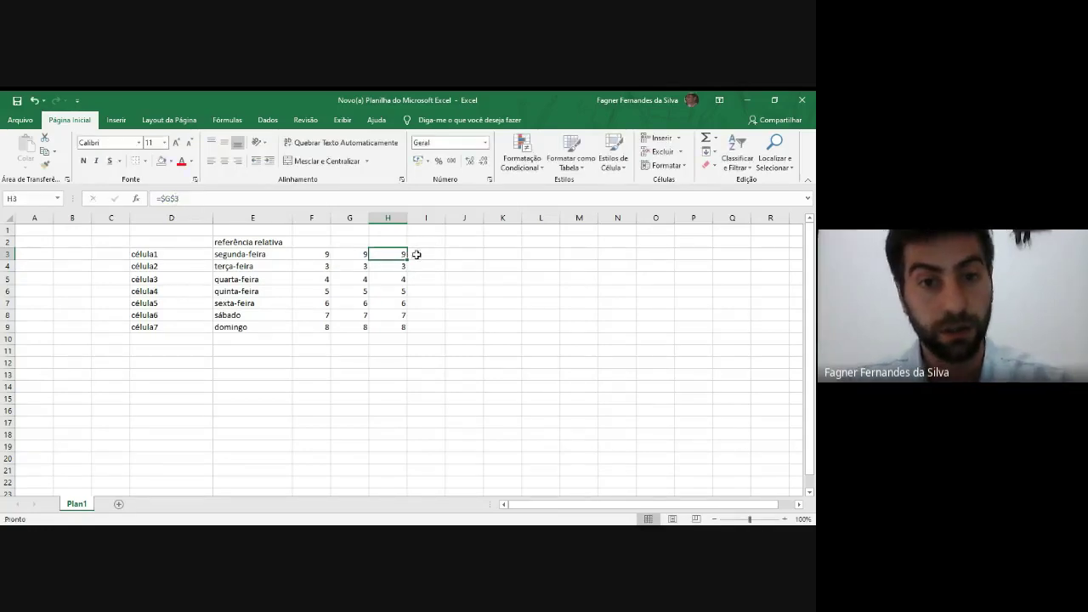
# Step: Fill the absolute formula from H3 down through H10 and check the references in the filled cells
pyautogui.moveTo(407, 259); pyautogui.dragTo(406, 344)
pyautogui.click(387, 254)
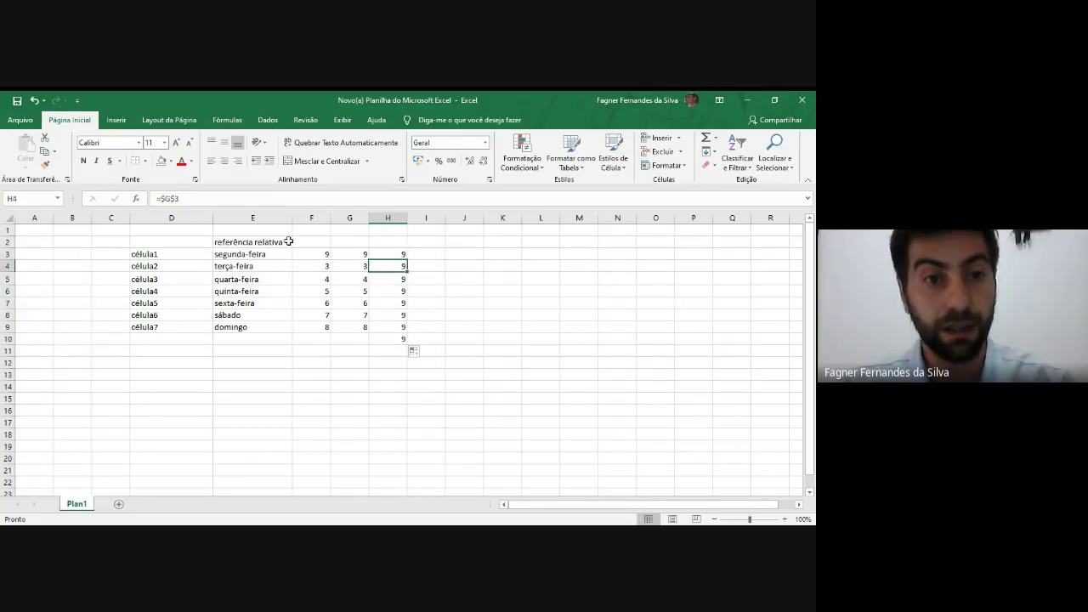
pyautogui.press('Right')
pyautogui.click(390, 251)
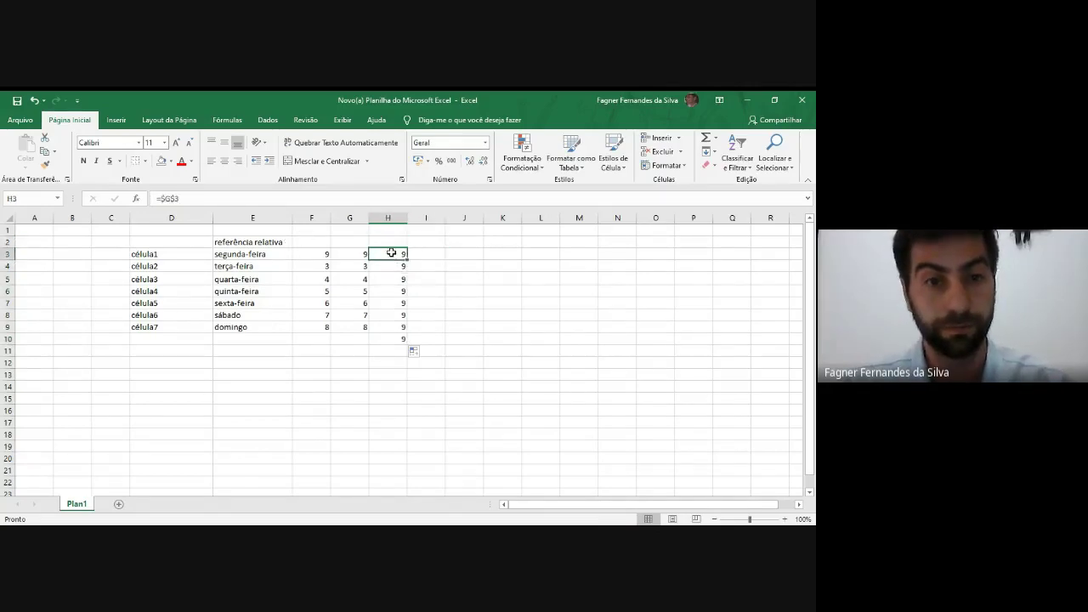
pyautogui.click(387, 267)
pyautogui.click(390, 280)
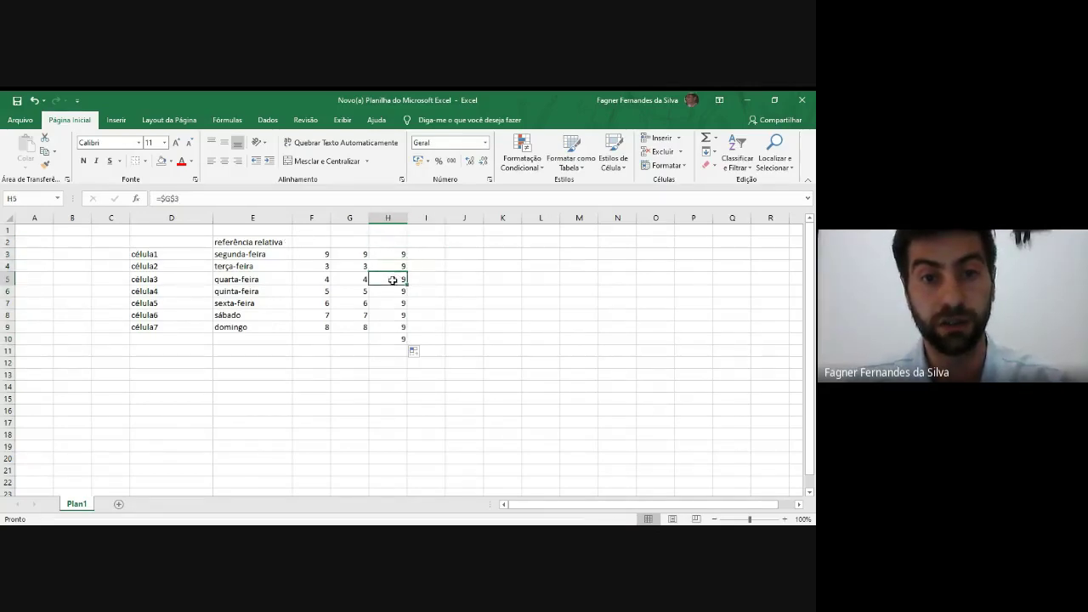
pyautogui.click(393, 291)
pyautogui.click(398, 303)
pyautogui.click(396, 314)
pyautogui.click(391, 326)
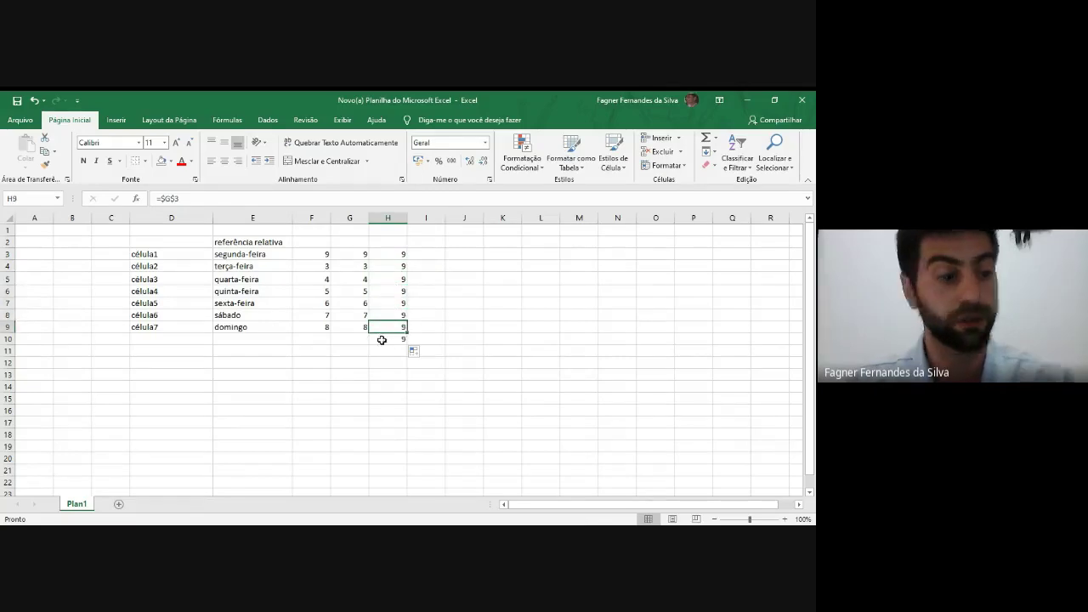
# Step: Fill the =$G$3 formula from H3 across through K3 and check the references in cells I3, J3 and K3
pyautogui.click(396, 255)
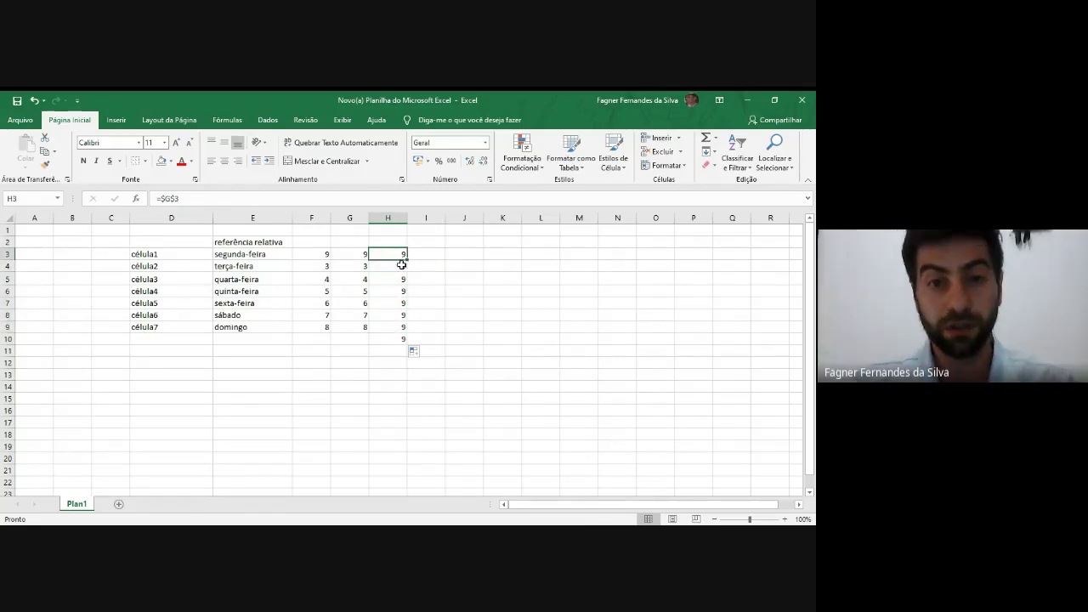
pyautogui.doubleClick(170, 200)
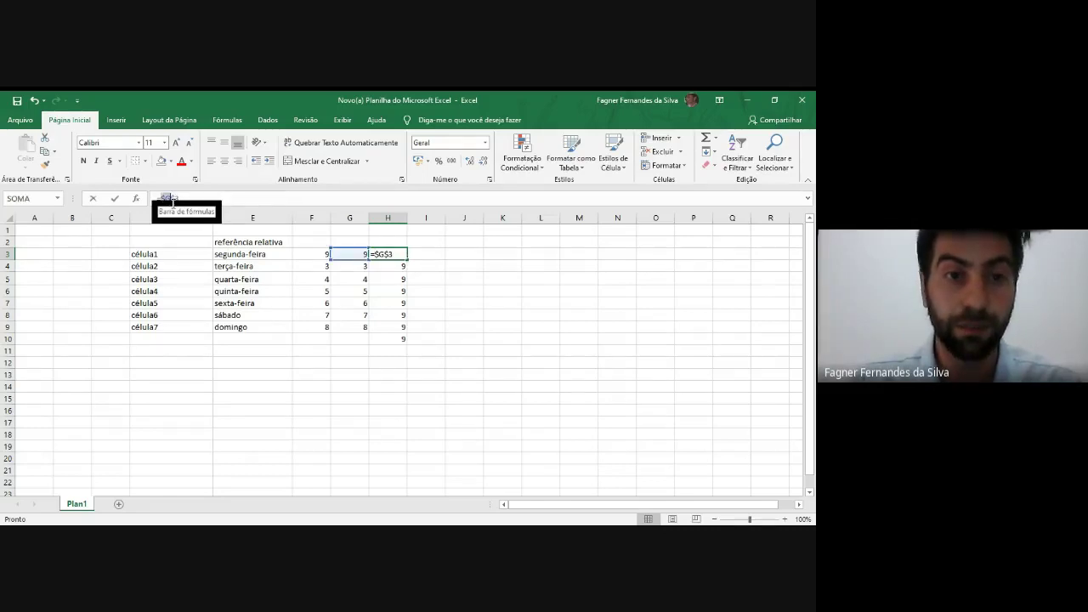
pyautogui.click(399, 254)
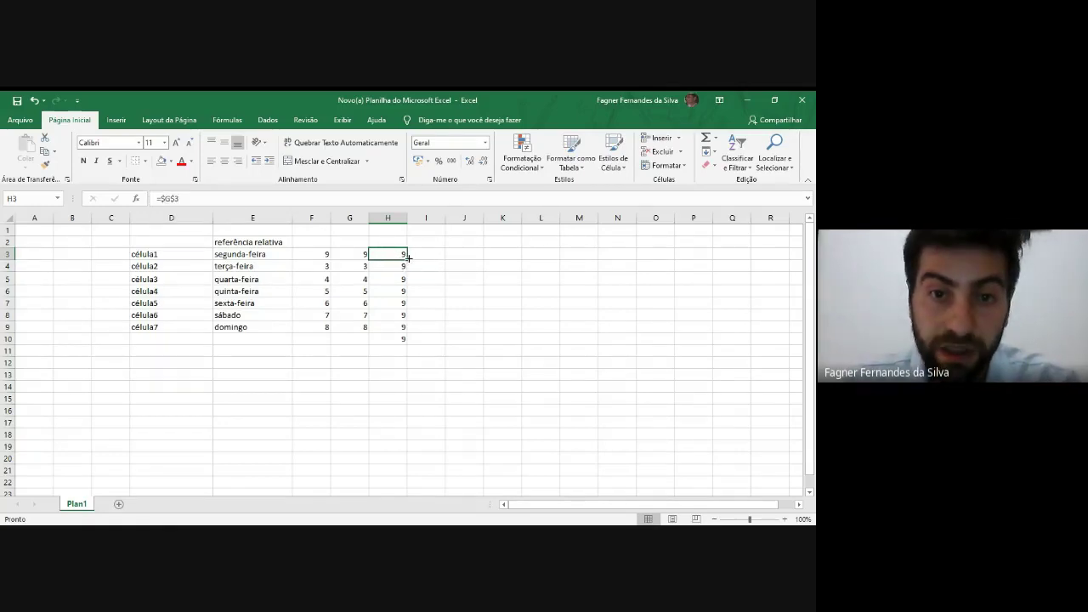
pyautogui.moveTo(407, 259); pyautogui.dragTo(514, 258)
pyautogui.click(436, 254)
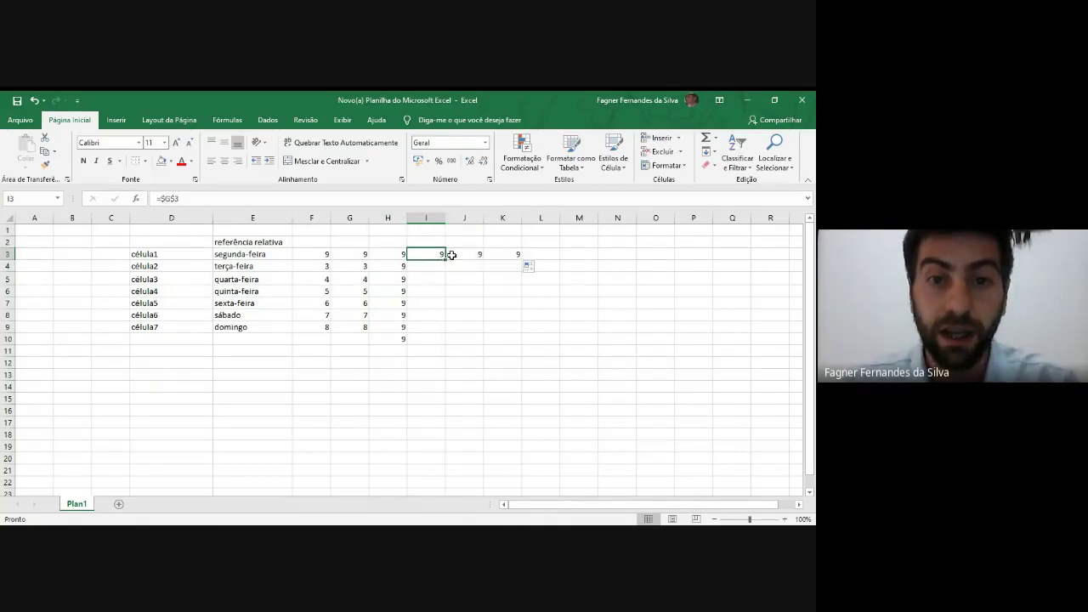
pyautogui.click(468, 253)
pyautogui.click(497, 255)
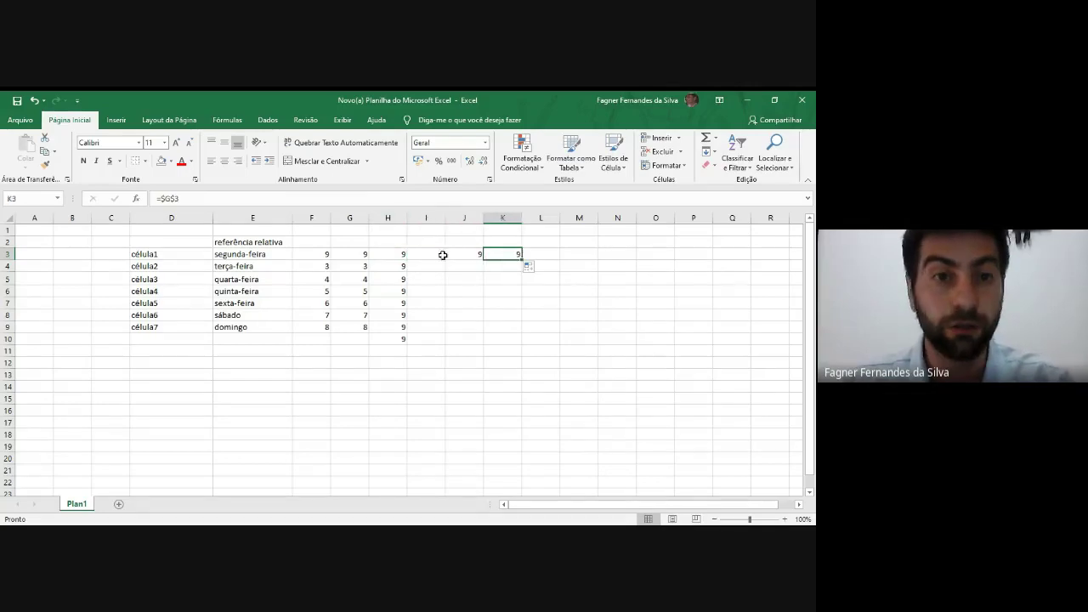
pyautogui.click(432, 254)
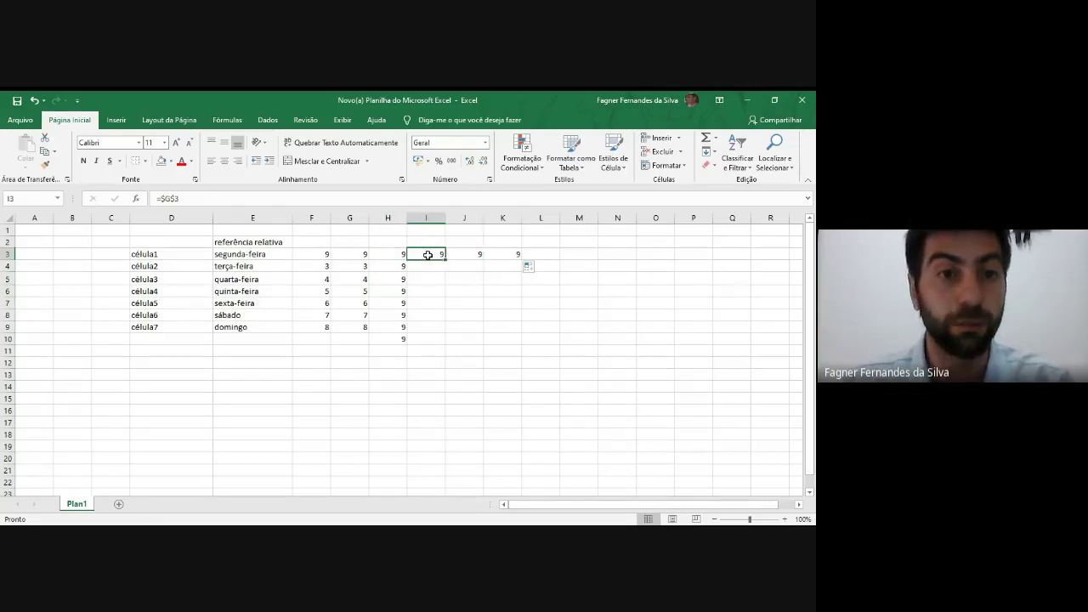
pyautogui.click(159, 198)
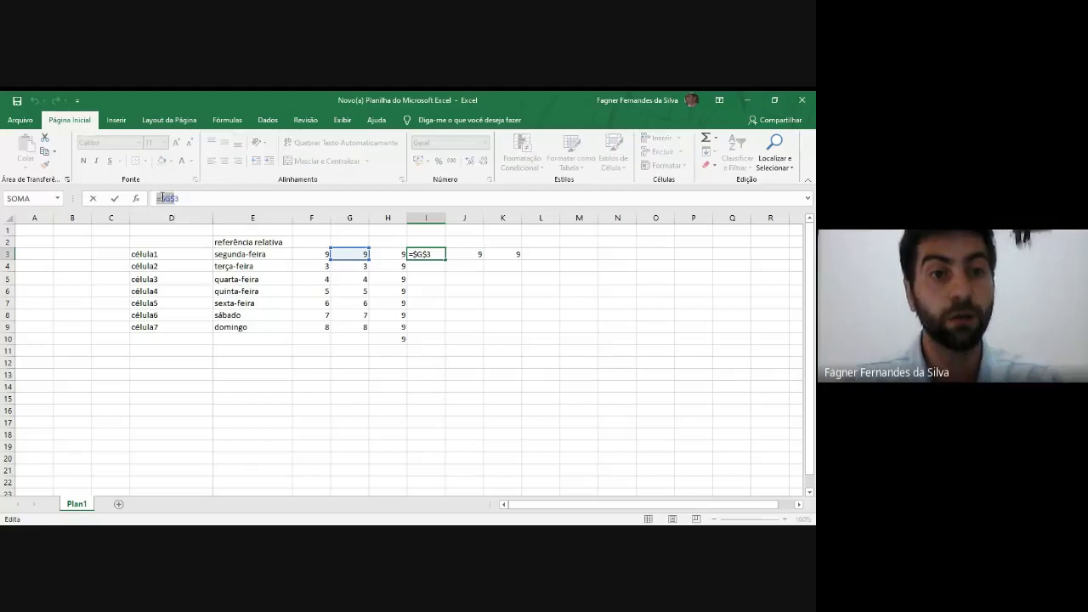
# Step: Change the formula in cell H3 to the mixed reference =G$3 and refill it across through K3
pyautogui.click(384, 252)
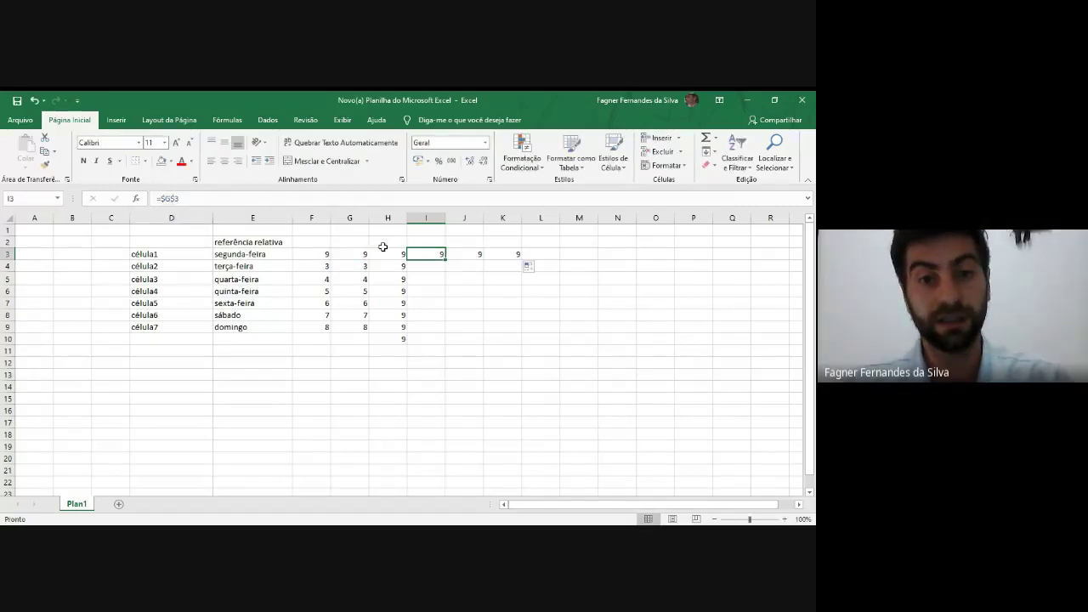
pyautogui.click(163, 198)
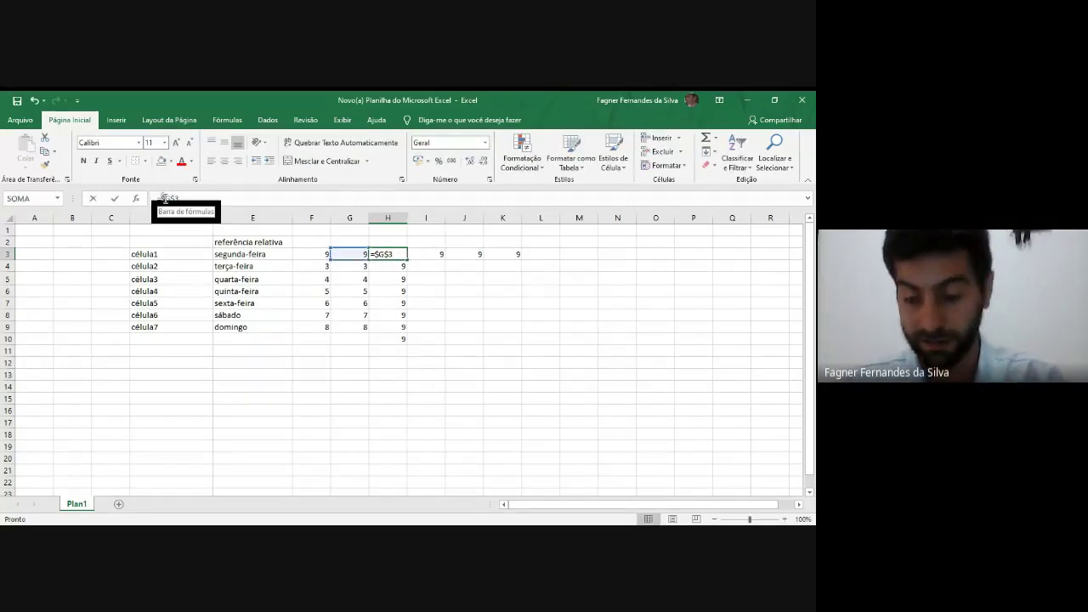
pyautogui.press('BackSpace')
pyautogui.press('Return')
pyautogui.click(404, 255)
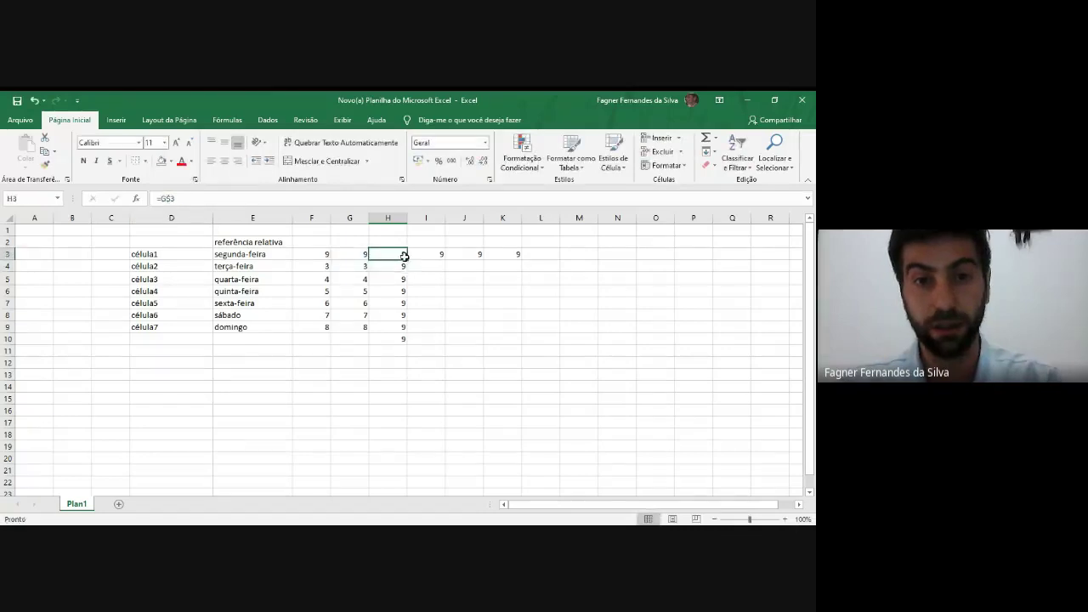
pyautogui.moveTo(407, 259); pyautogui.dragTo(499, 262)
# Step: Compare how the column part of the mixed reference behaves in cells H3, I3, J3 and K3
pyautogui.click(382, 255)
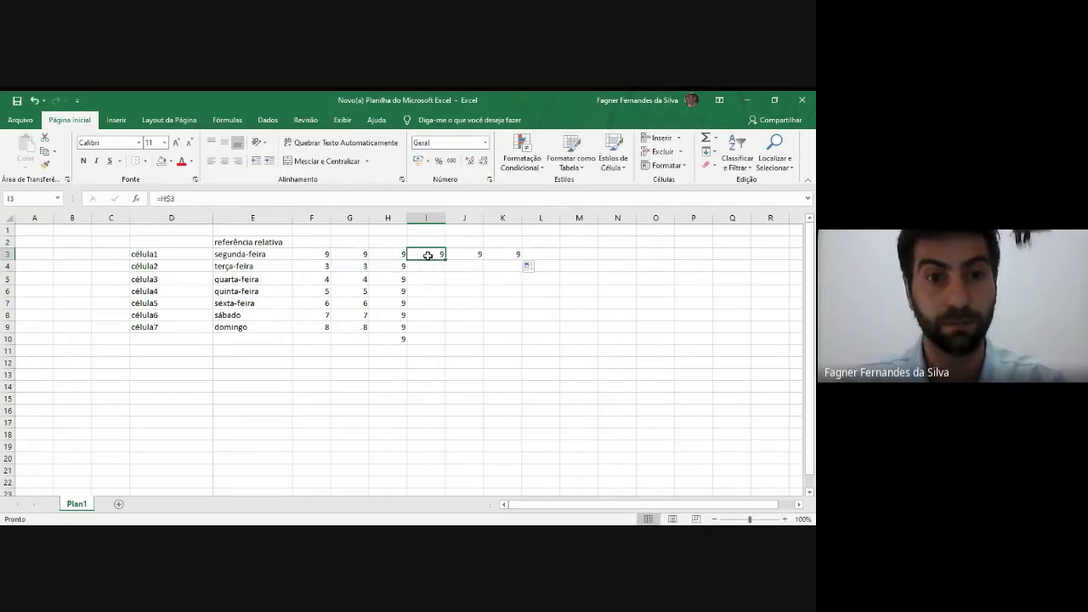
pyautogui.click(424, 255)
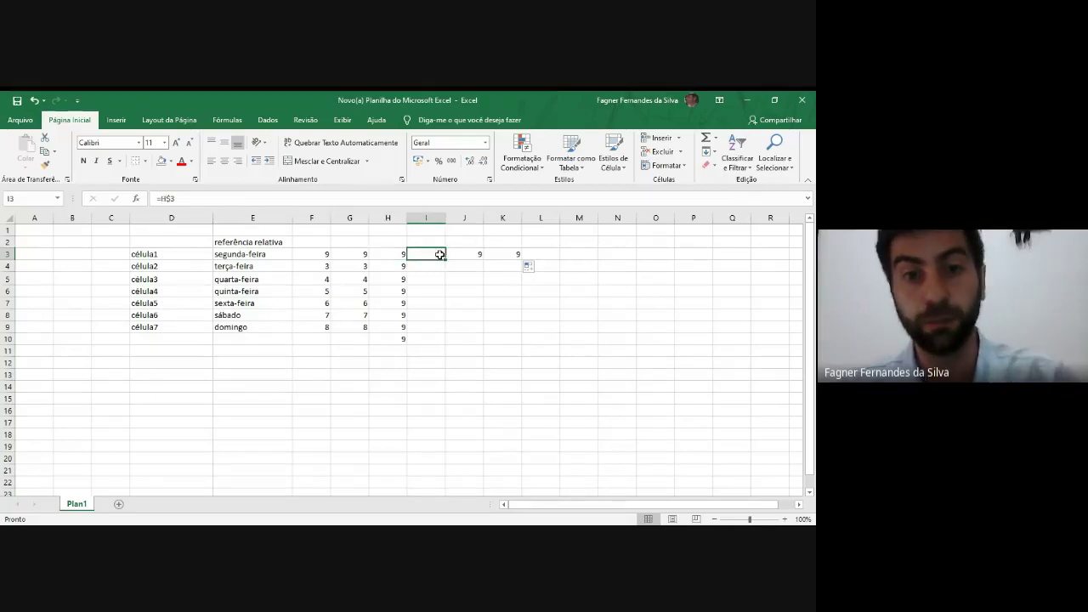
pyautogui.click(464, 254)
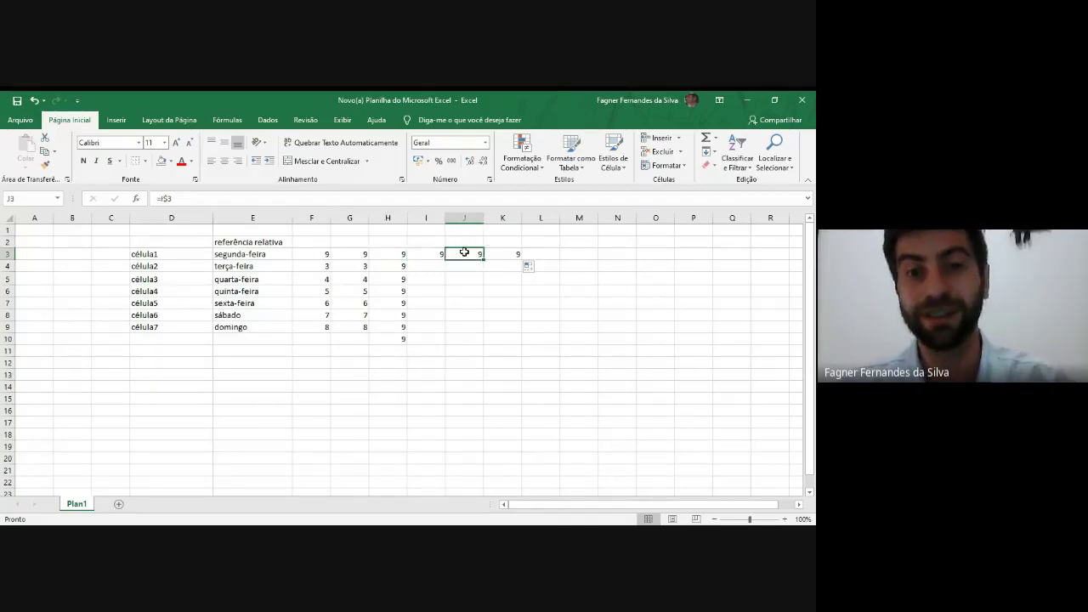
pyautogui.click(500, 255)
pyautogui.click(406, 257)
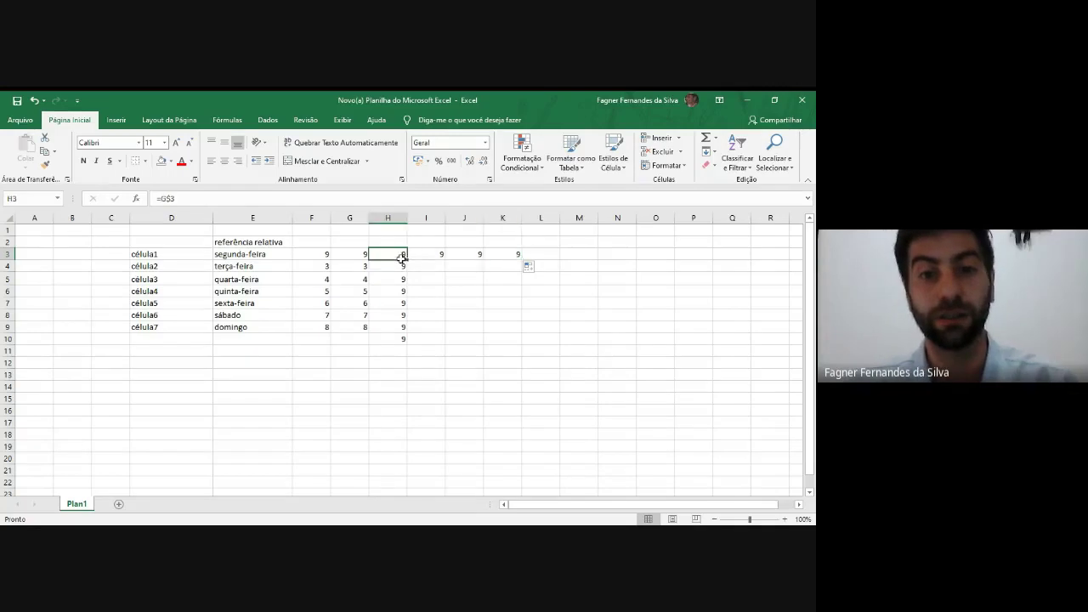
pyautogui.click(421, 256)
pyautogui.click(385, 251)
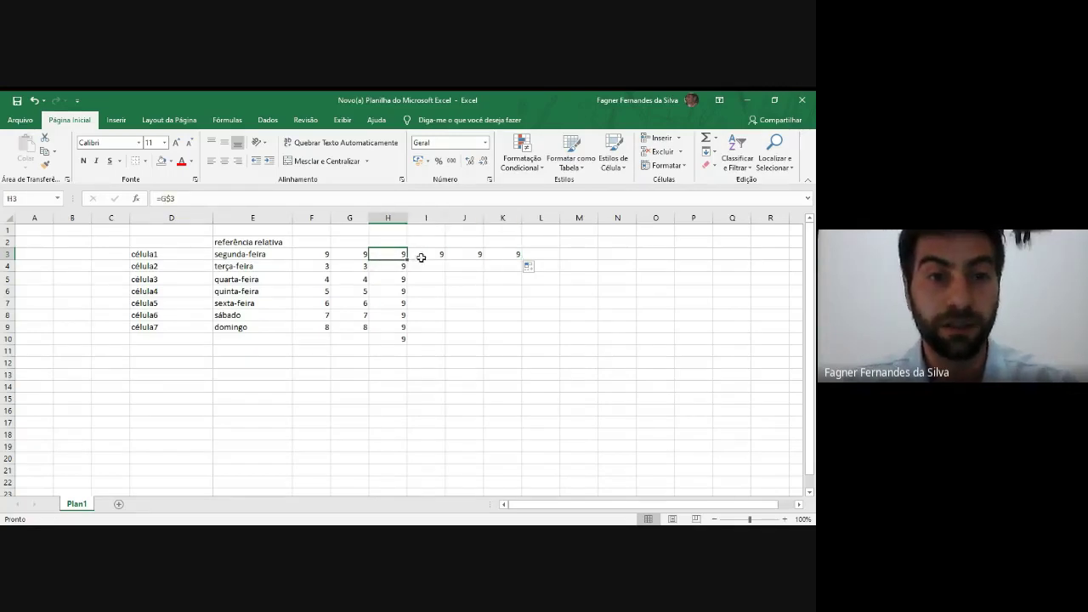
pyautogui.click(425, 255)
pyautogui.press('Left')
pyautogui.press('Right')
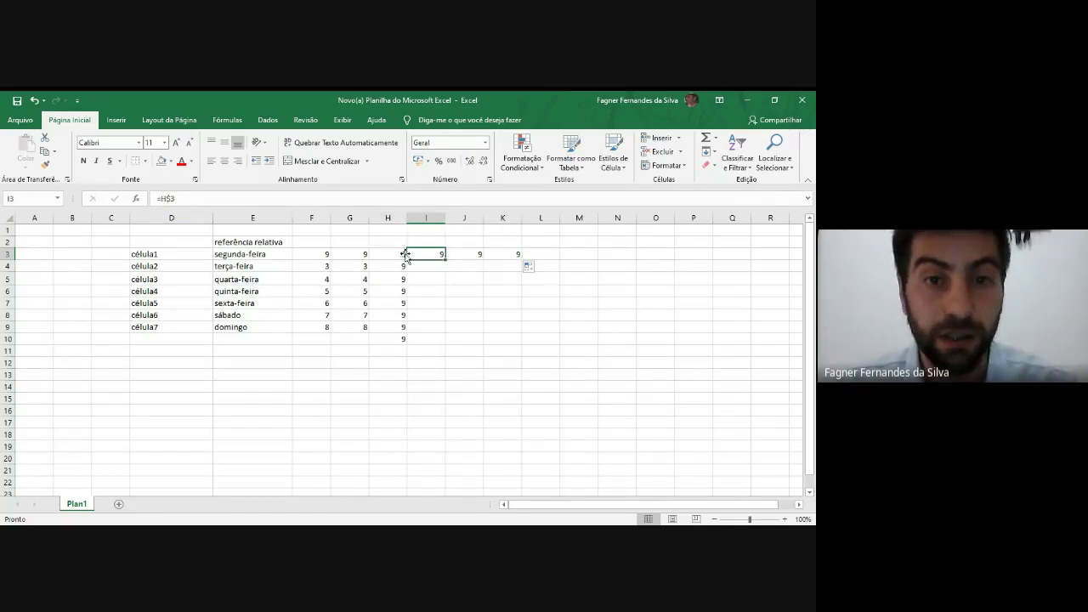
pyautogui.press('Left')
pyautogui.press('Right')
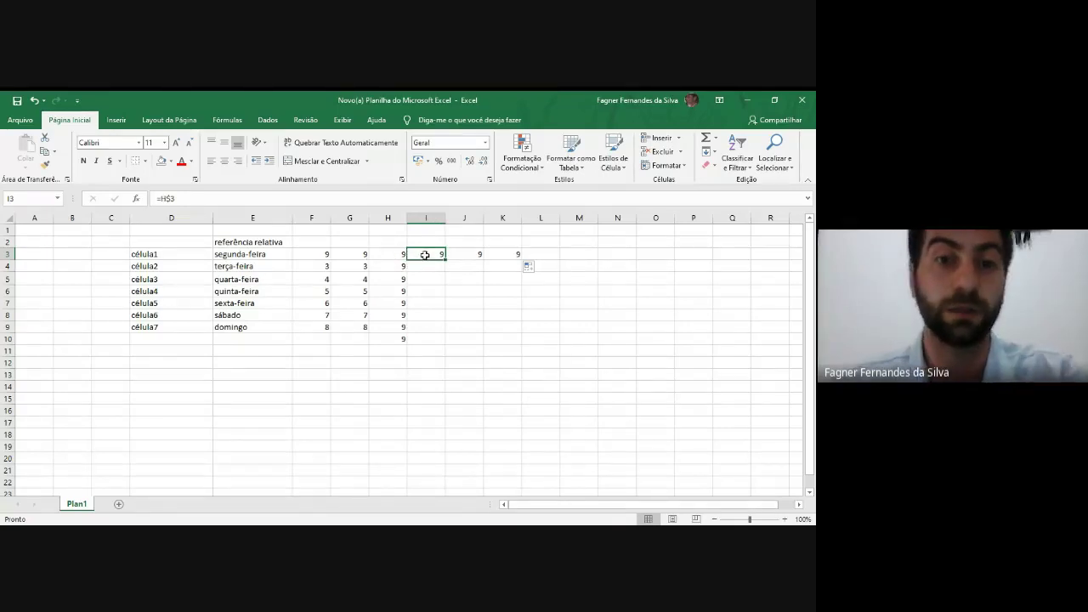
pyautogui.click(463, 251)
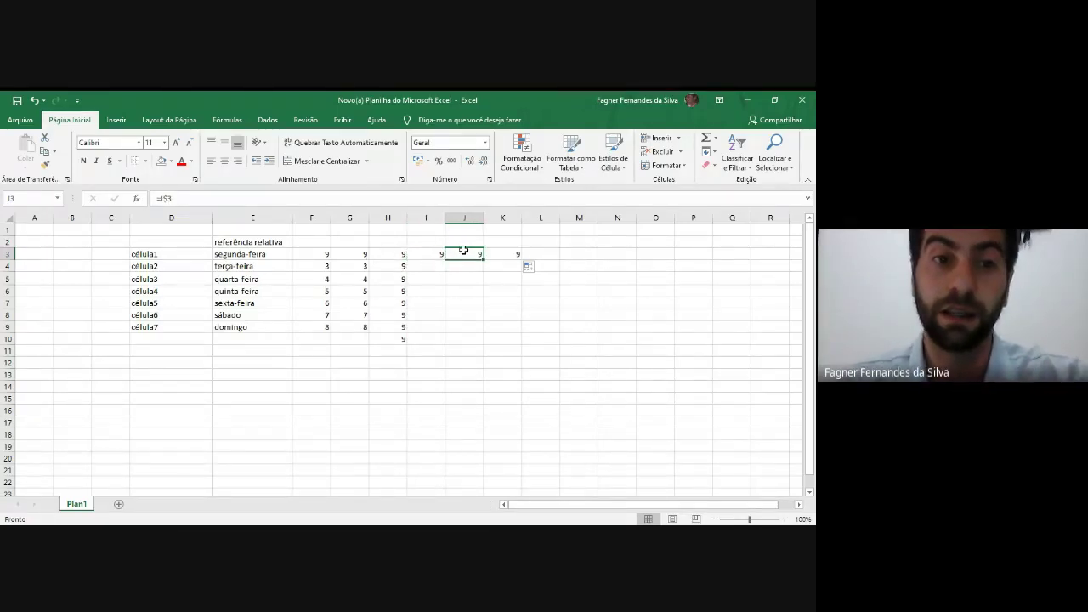
pyautogui.click(502, 255)
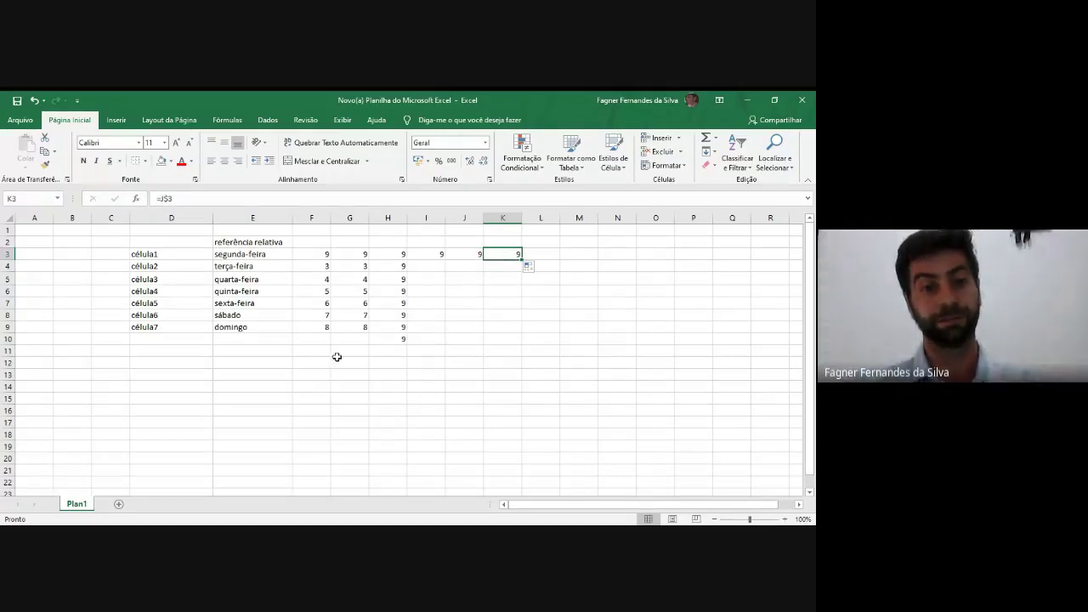
pyautogui.scroll(-2, 291, 359)
pyautogui.scroll(2, 291, 359)
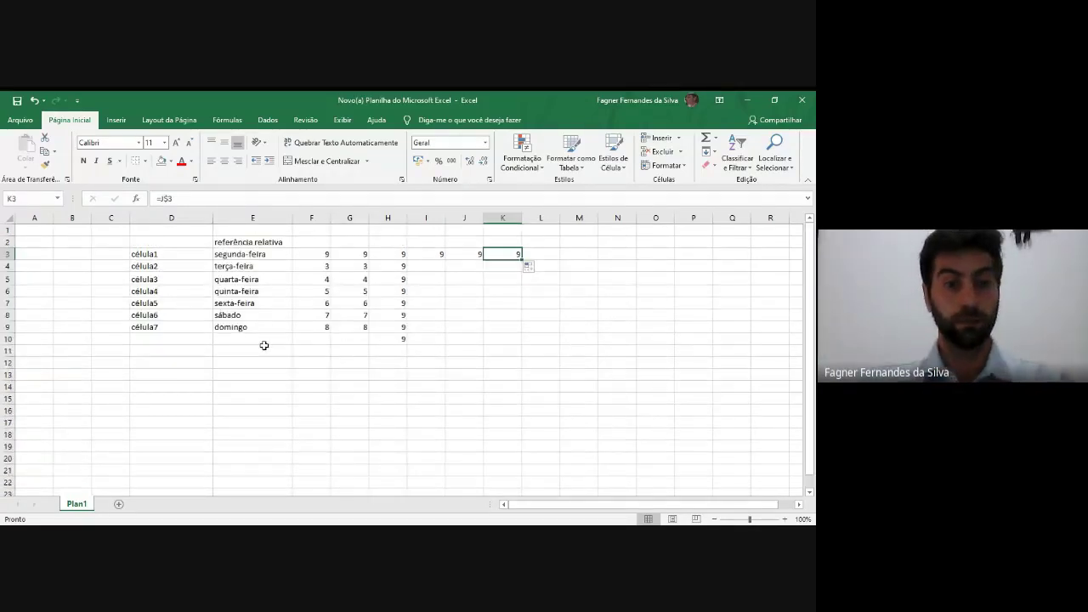
pyautogui.click(210, 370)
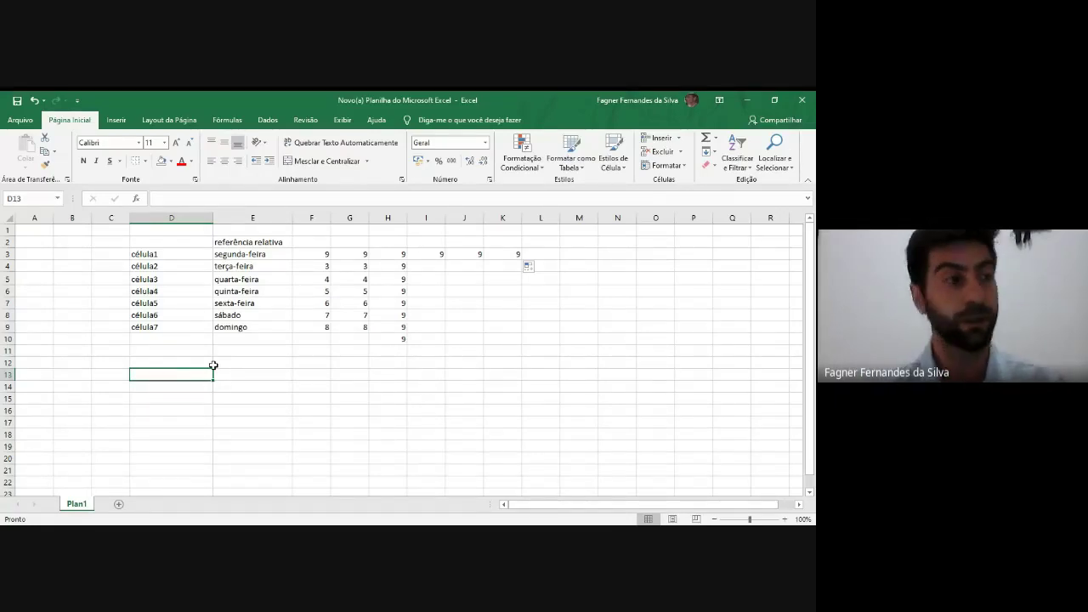
pyautogui.click(280, 323)
pyautogui.moveTo(272, 362); pyautogui.dragTo(213, 357)
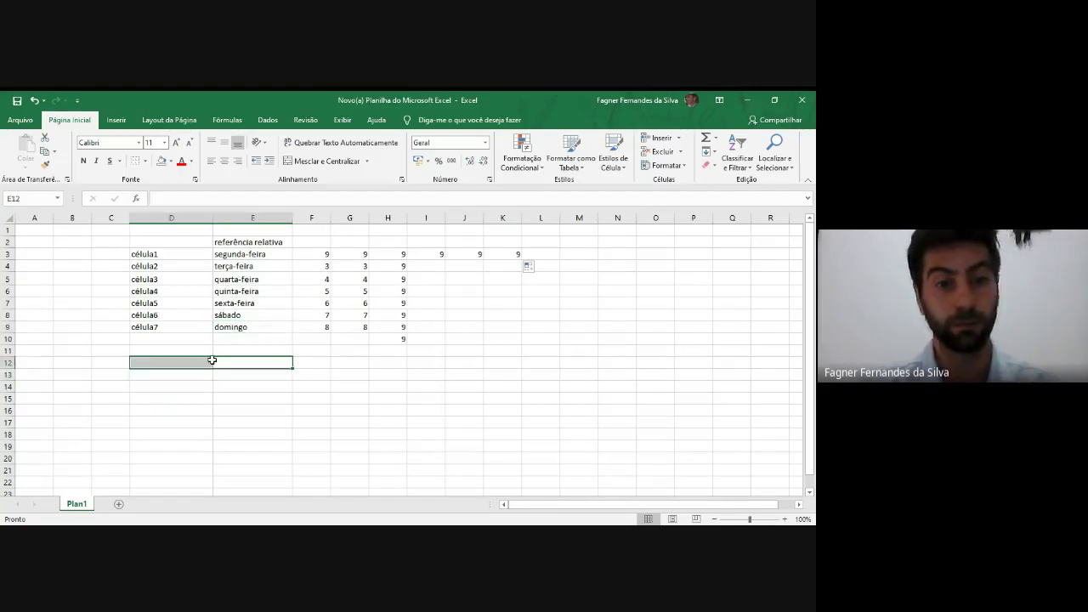
# Step: Enter the table headers item, previsto, realizado and diferença in cells D14 through G14
pyautogui.click(195, 384)
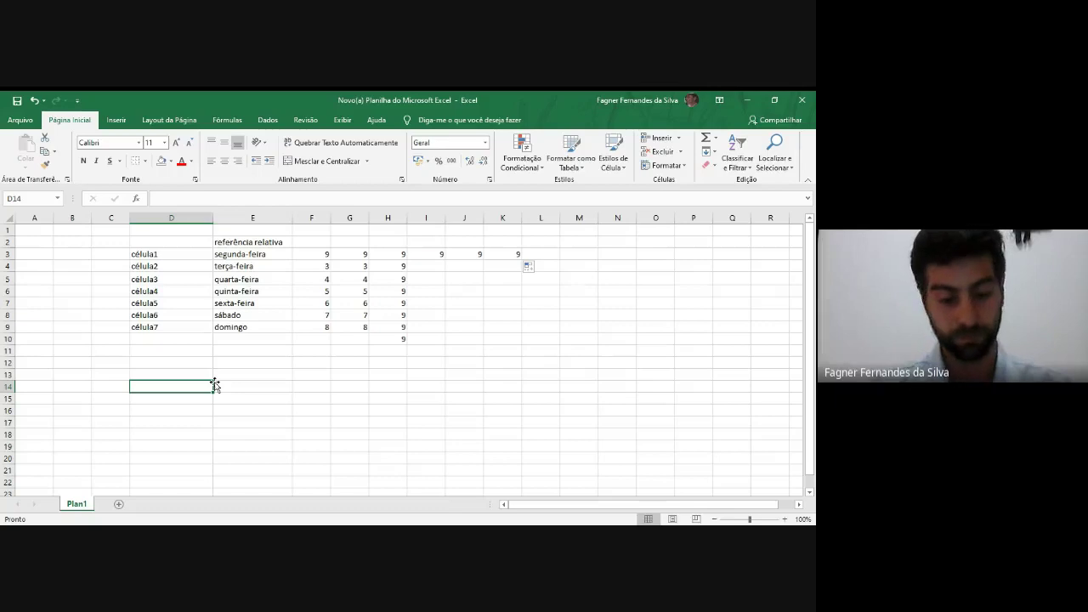
pyautogui.write('i')
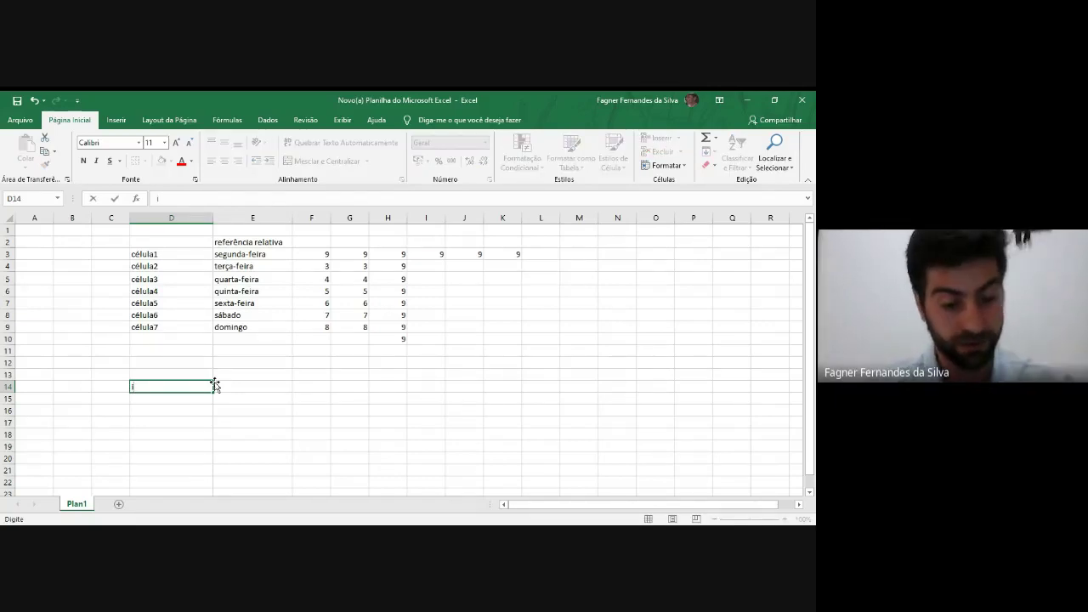
pyautogui.write('tem')
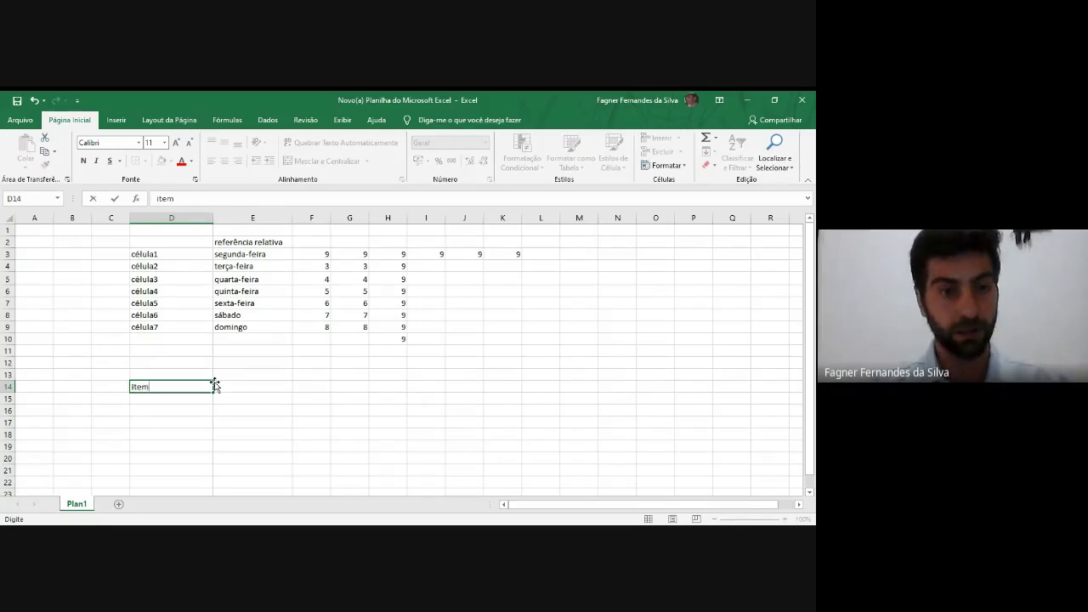
pyautogui.press('Tab')
pyautogui.write('p')
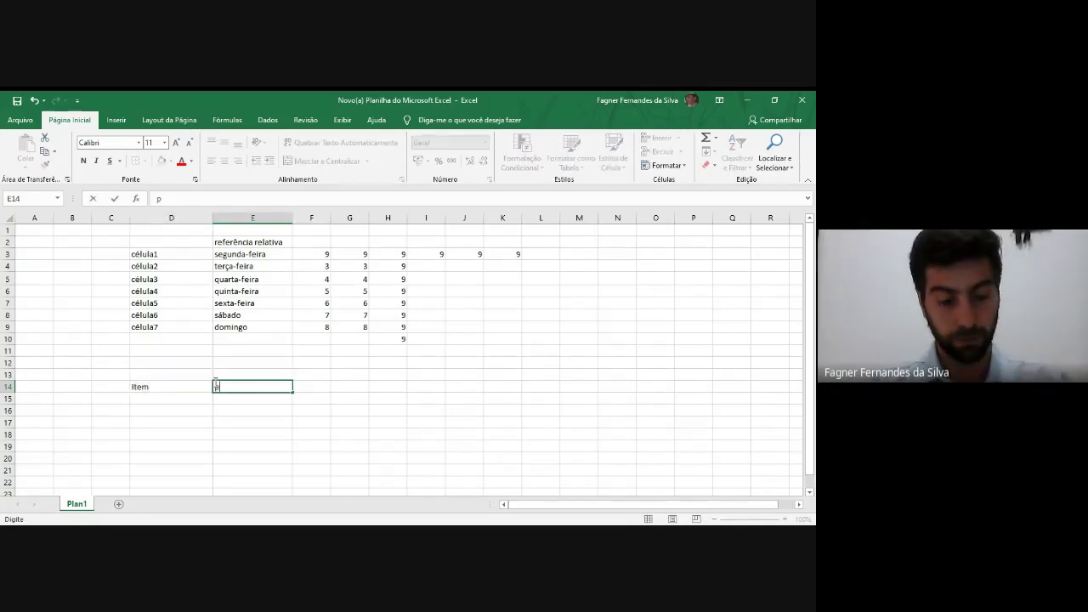
pyautogui.write('revisto')
pyautogui.press('Tab')
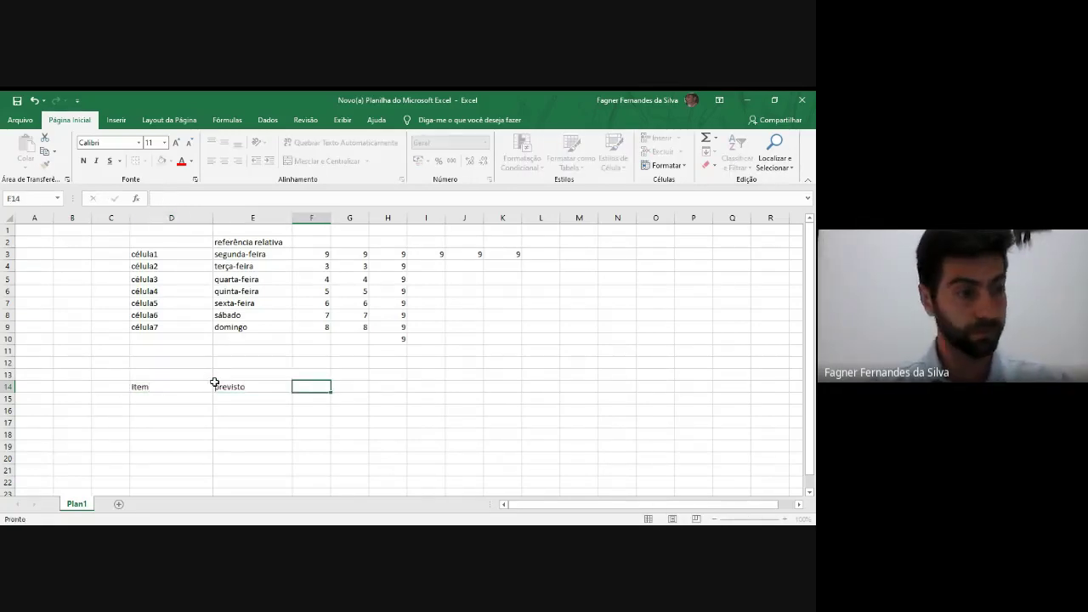
pyautogui.write('a')
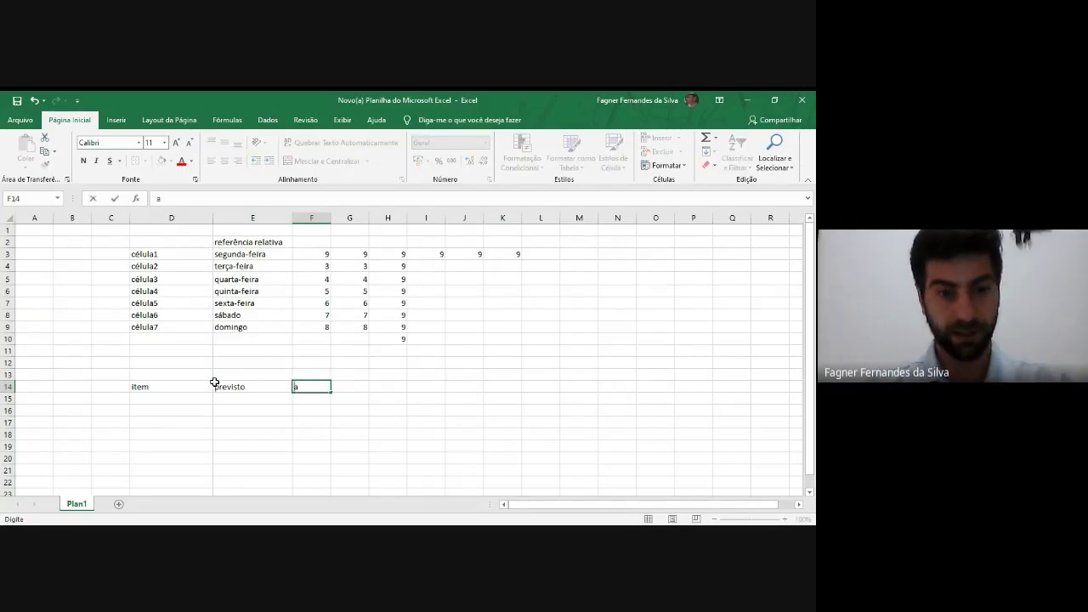
pyautogui.write('ealizado')
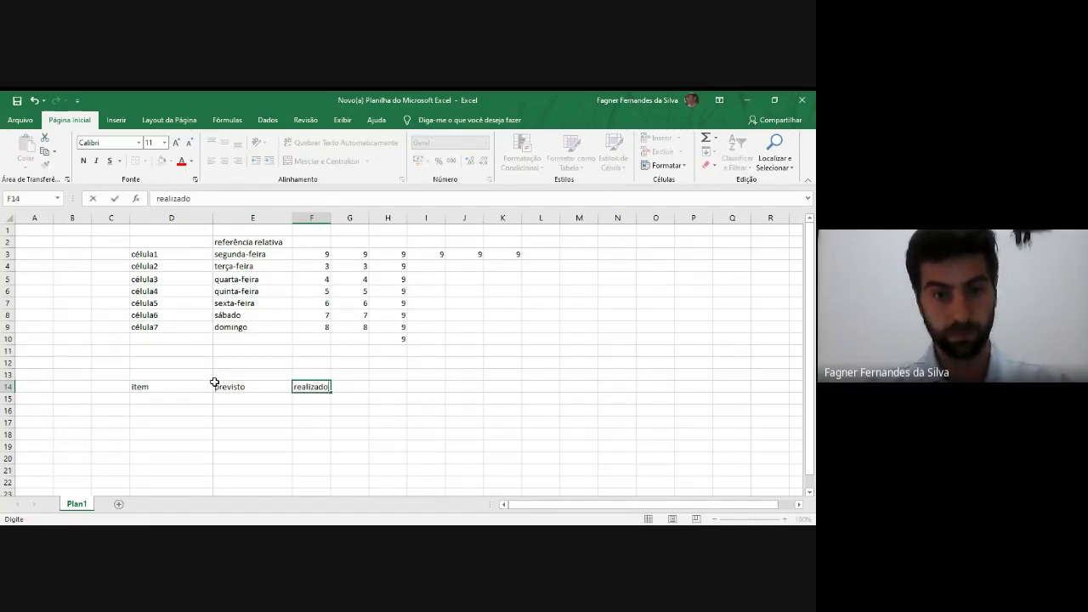
pyautogui.press('Tab')
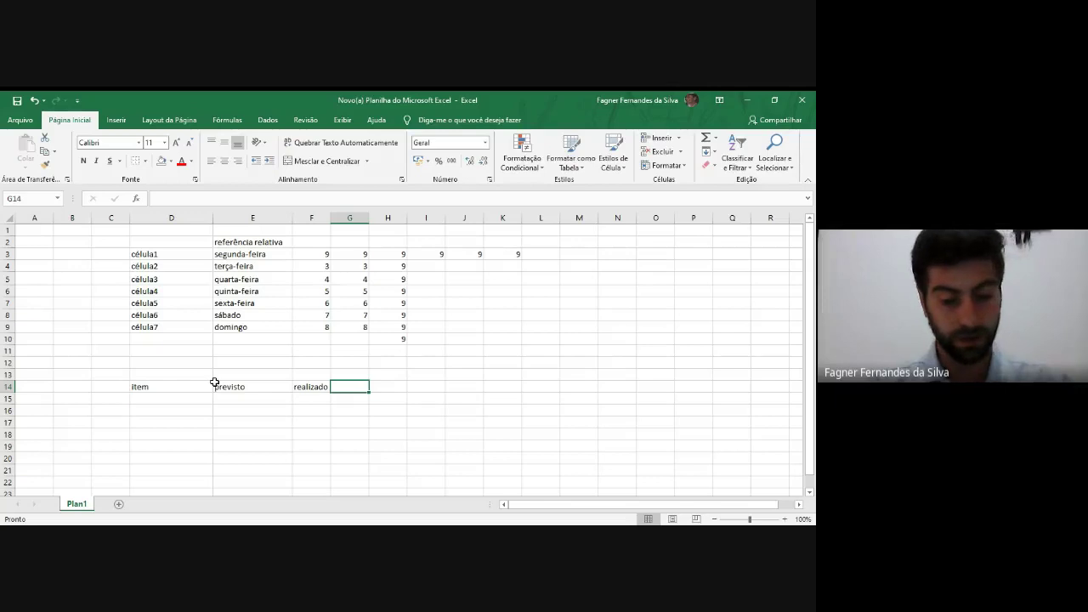
pyautogui.write('difere')
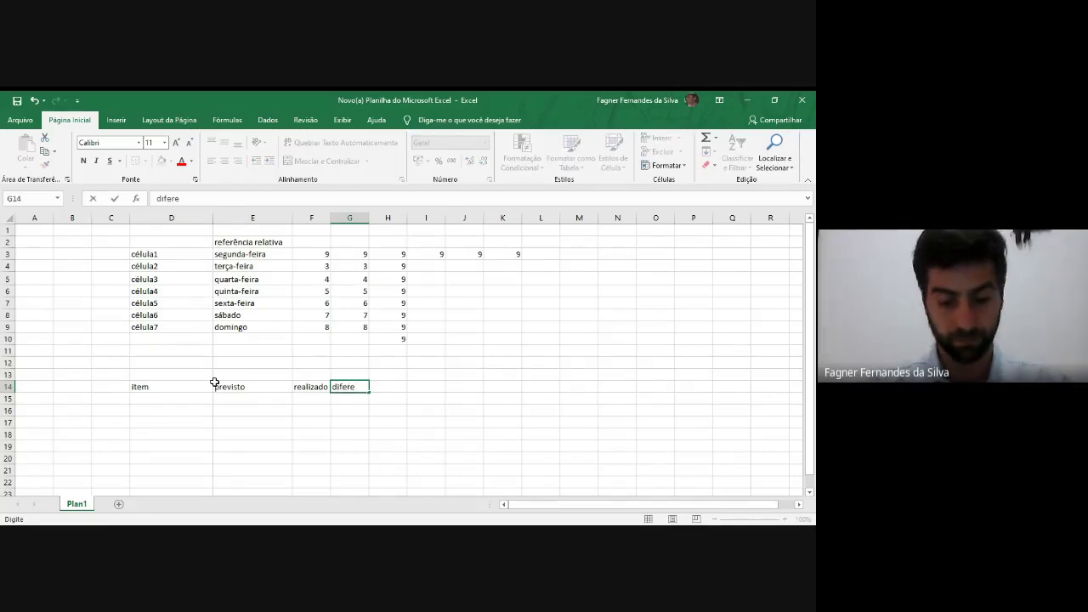
pyautogui.write('nça')
pyautogui.press('Return')
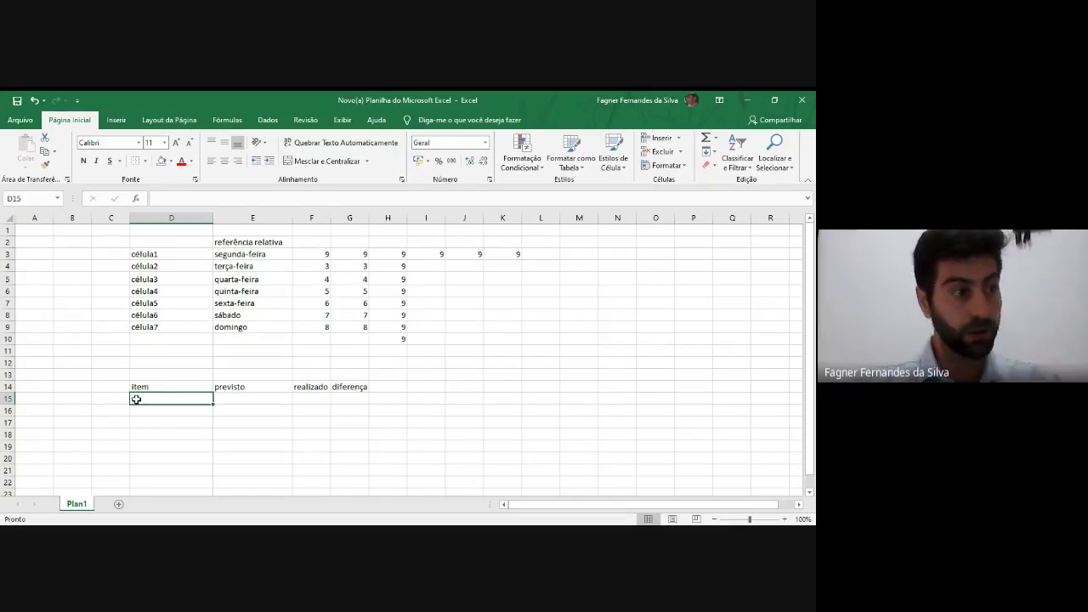
# Step: List the first two items, notebook and livro, in cells D15 and D16 under the item header
pyautogui.write('no')
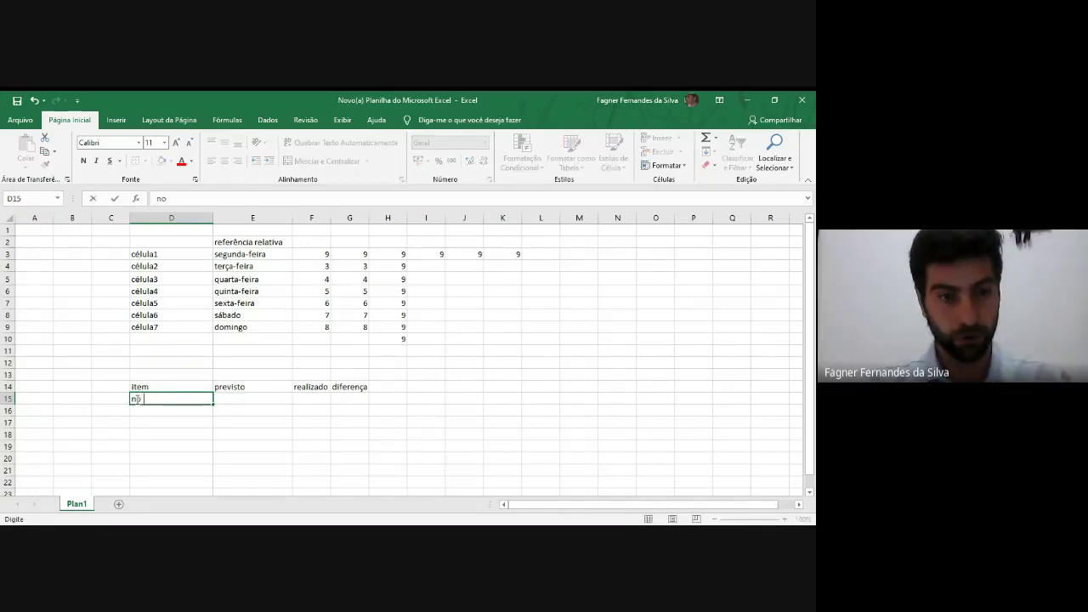
pyautogui.write('tebool')
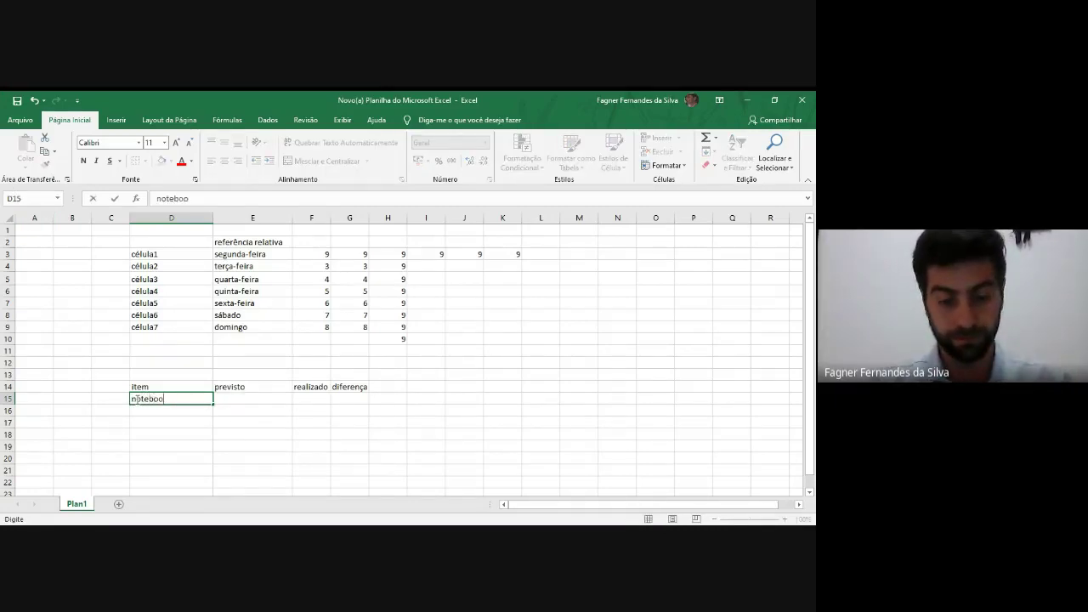
pyautogui.press('Return')
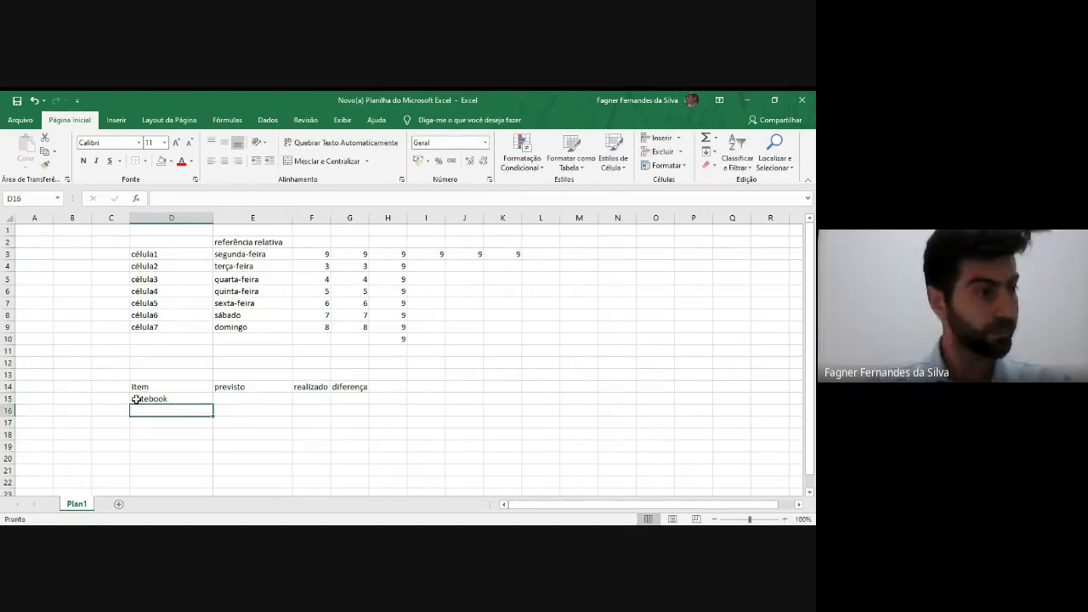
pyautogui.write('liv')
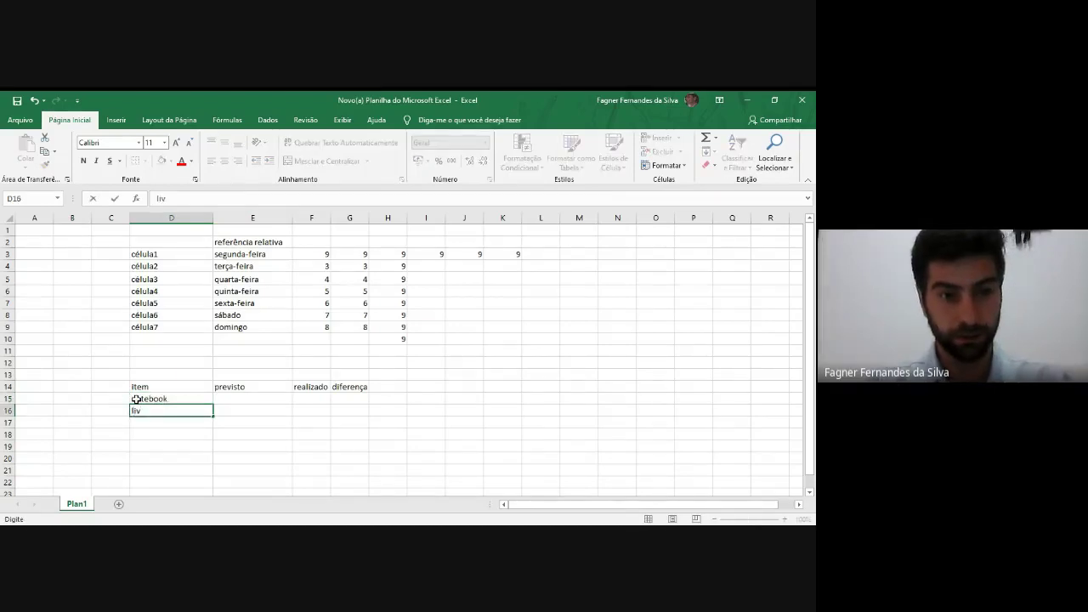
pyautogui.write('ro')
pyautogui.press('Return')
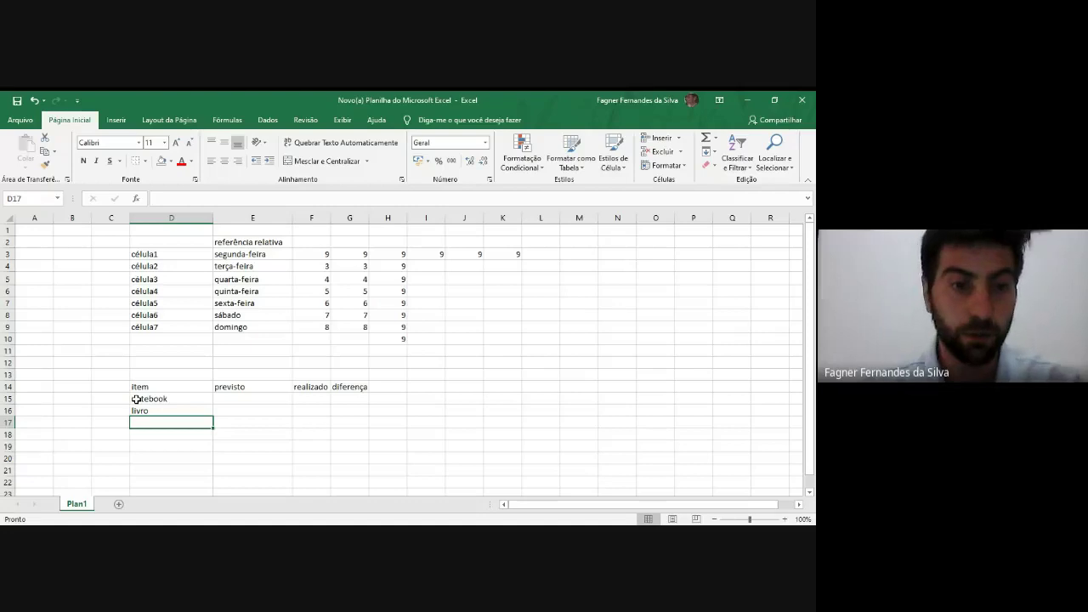
pyautogui.write('1')
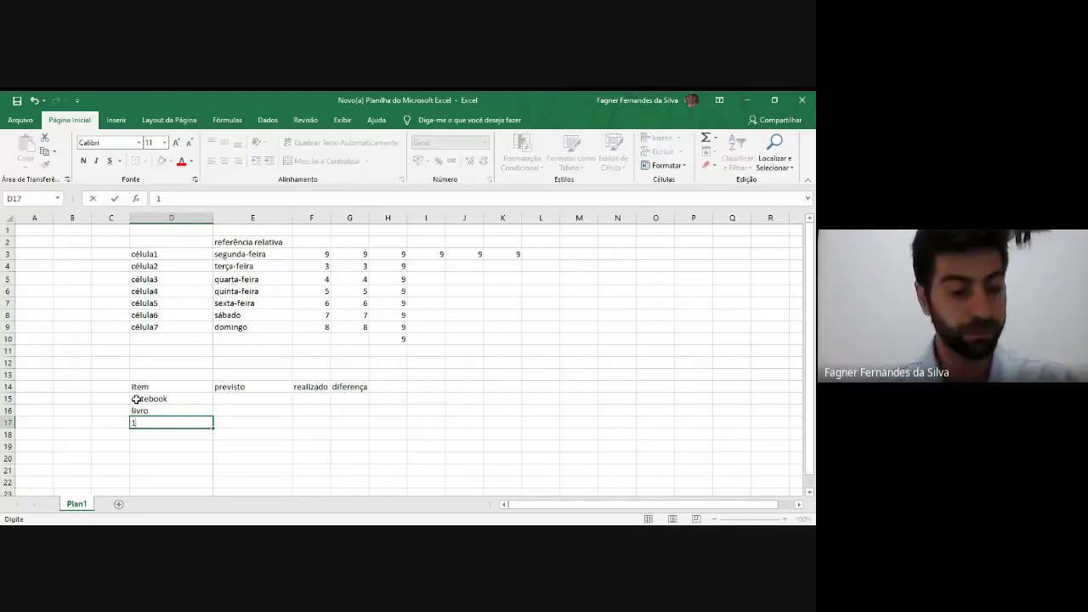
pyautogui.press('Escape')
pyautogui.click(200, 410)
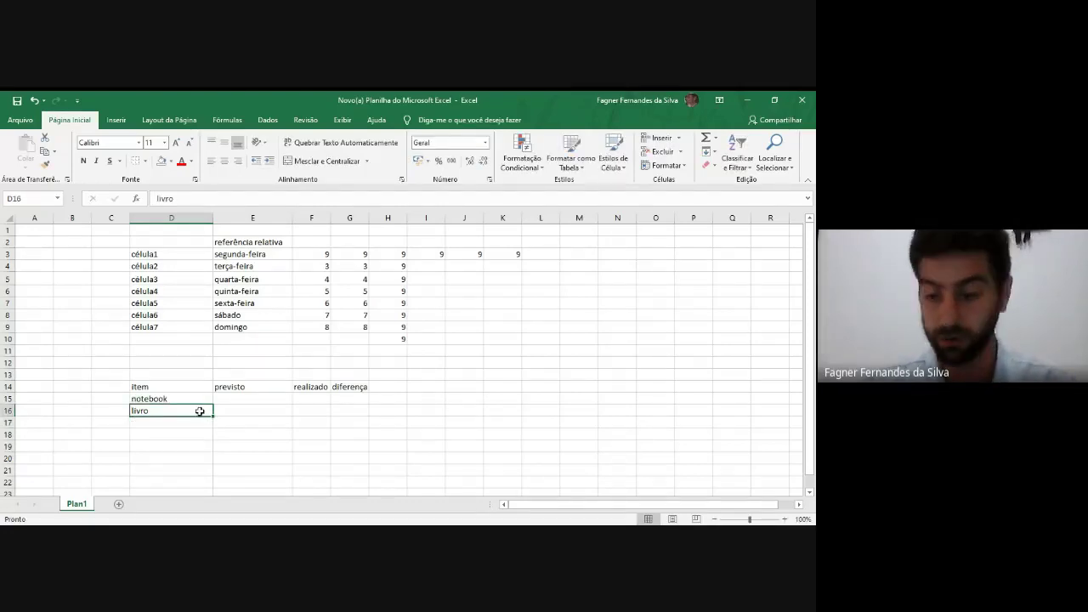
pyautogui.press('Up')
pyautogui.press('Down')
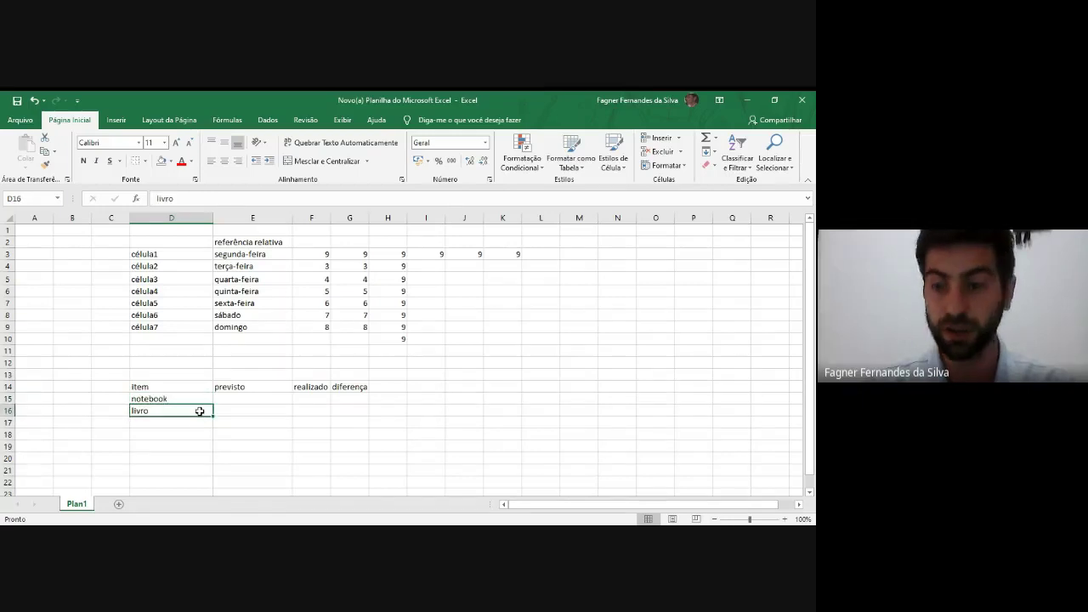
pyautogui.press('Up')
pyautogui.press('Down')
pyautogui.press('Up')
pyautogui.press('Down')
pyautogui.press('Down')
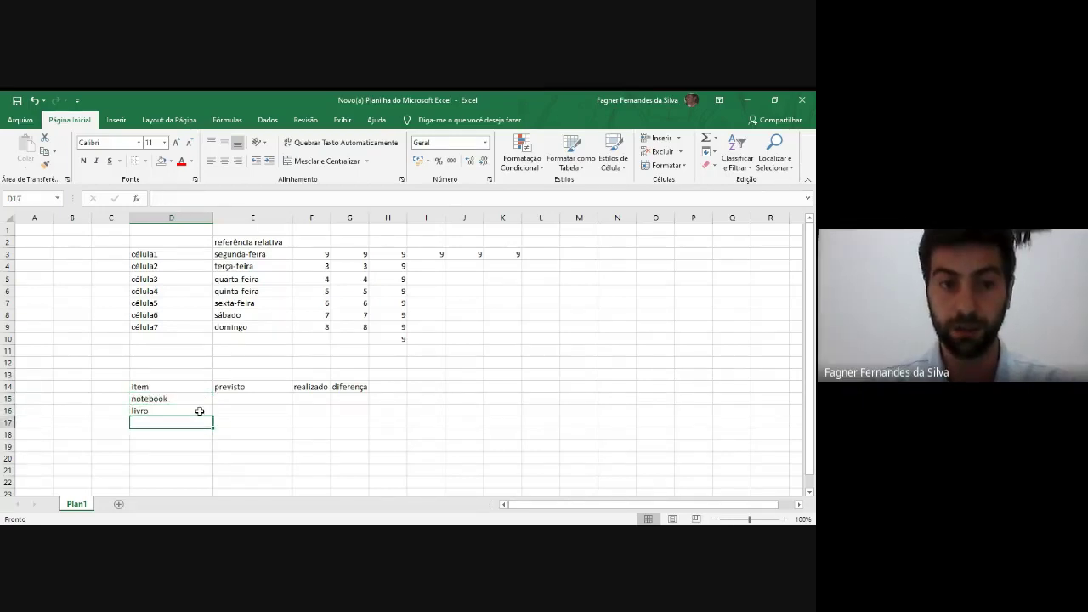
pyautogui.press('Down')
pyautogui.press('Up')
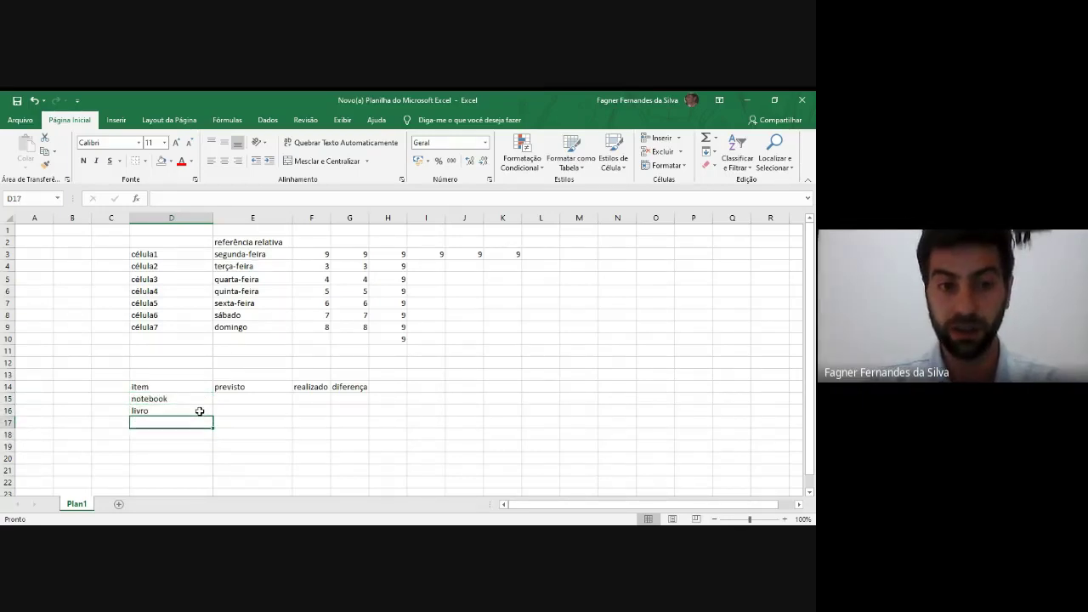
pyautogui.press('Down')
pyautogui.press('Up')
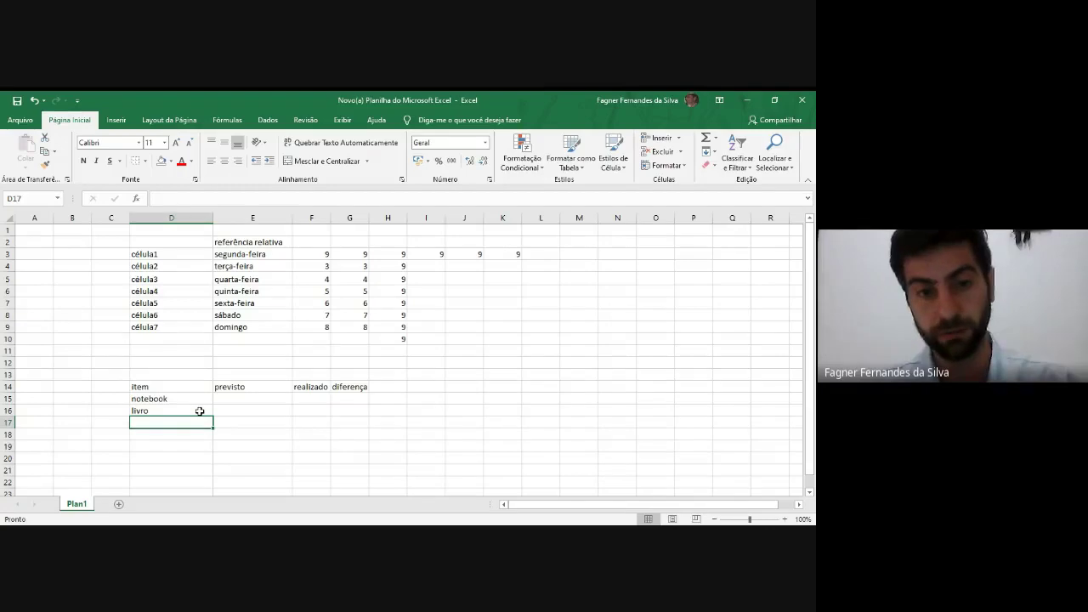
pyautogui.press('Right')
pyautogui.press('Right')
pyautogui.press('Right')
pyautogui.press('Down')
pyautogui.press('Left')
pyautogui.press('Left')
pyautogui.press('Left')
pyautogui.press('Left')
pyautogui.press('Left')
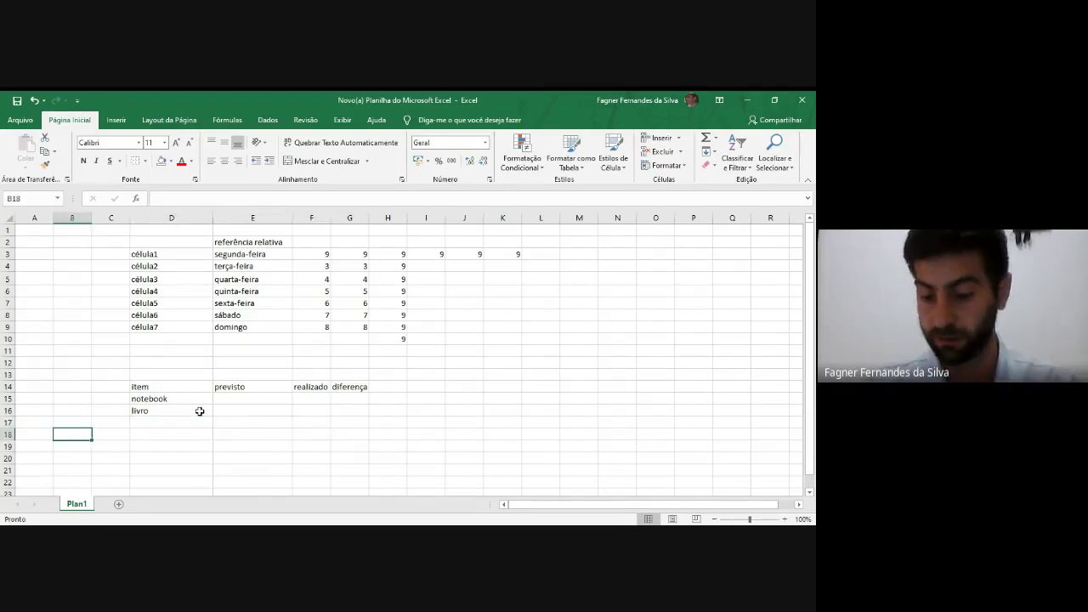
pyautogui.press('Right')
pyautogui.press('Right')
pyautogui.press('Right')
pyautogui.press('Up')
pyautogui.press('Down')
pyautogui.press('Left')
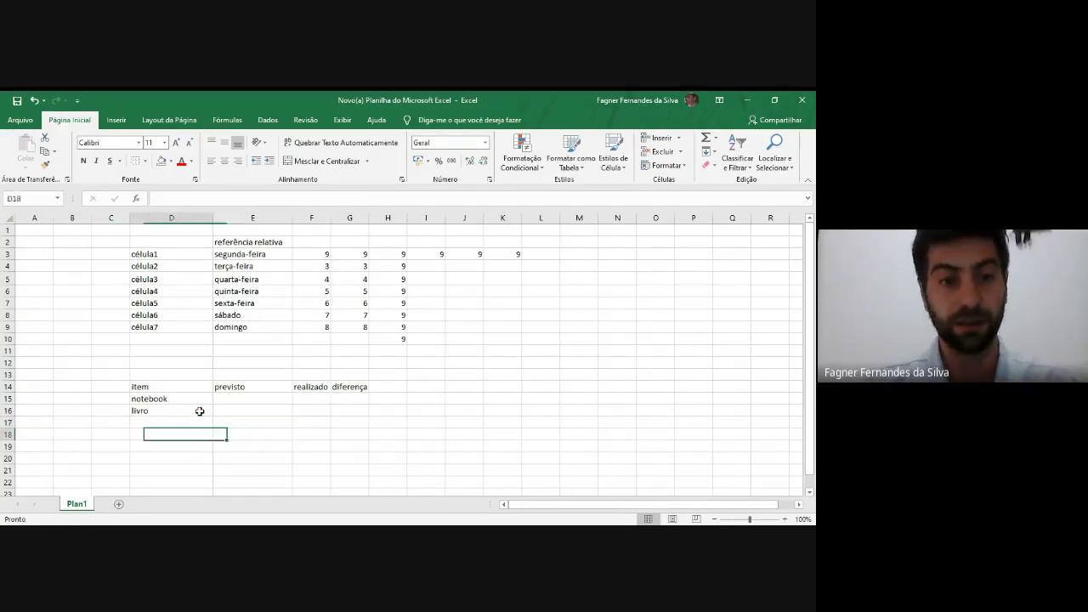
pyautogui.press('Up')
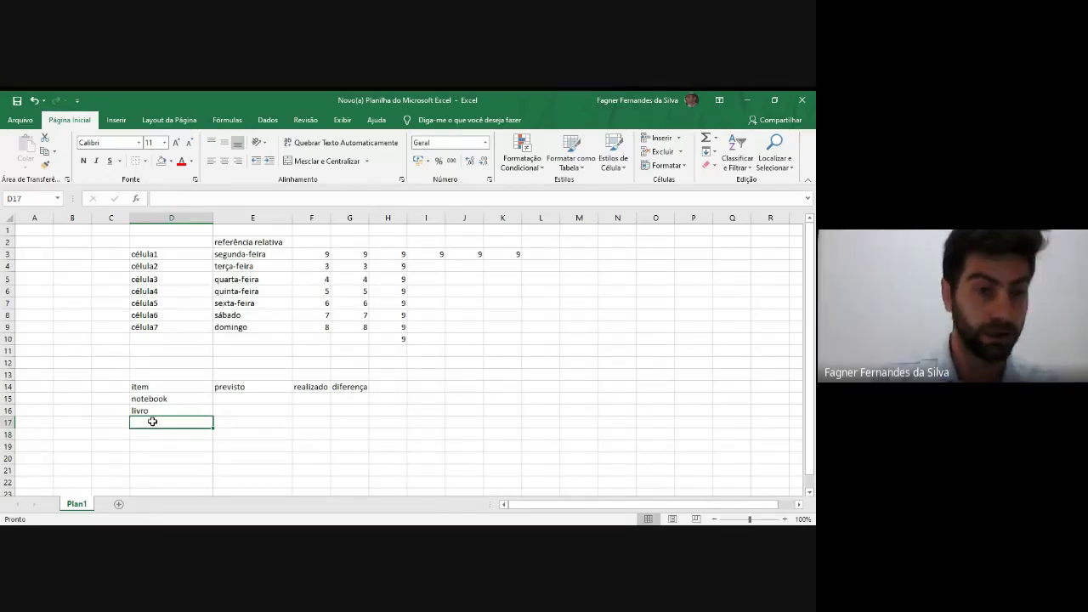
# Step: Continue the item list with caderno, mochila and estojo in cells D17 through D19
pyautogui.write('ca')
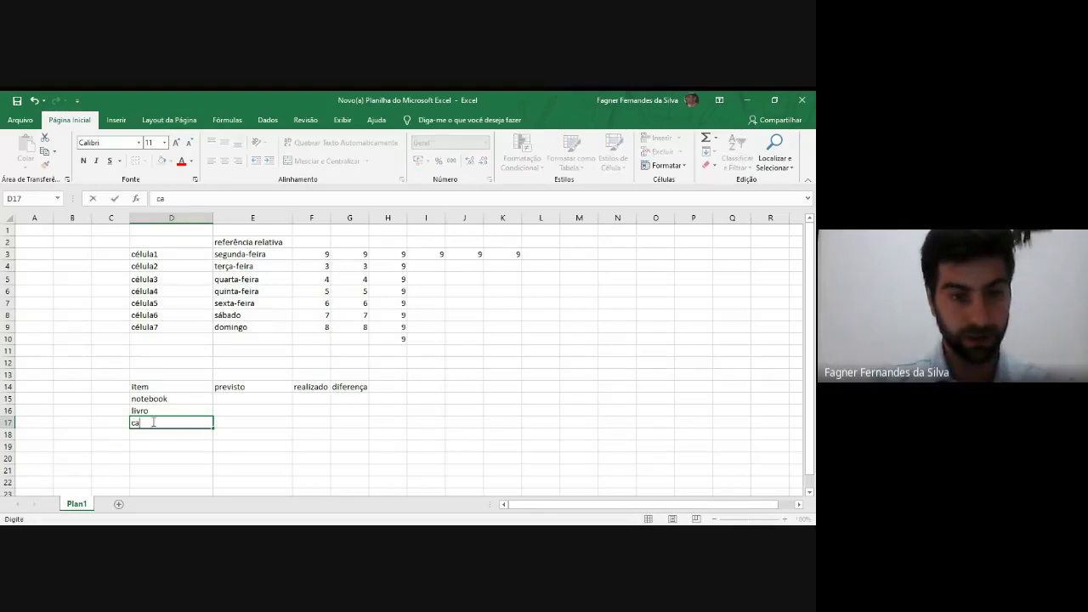
pyautogui.write('derno')
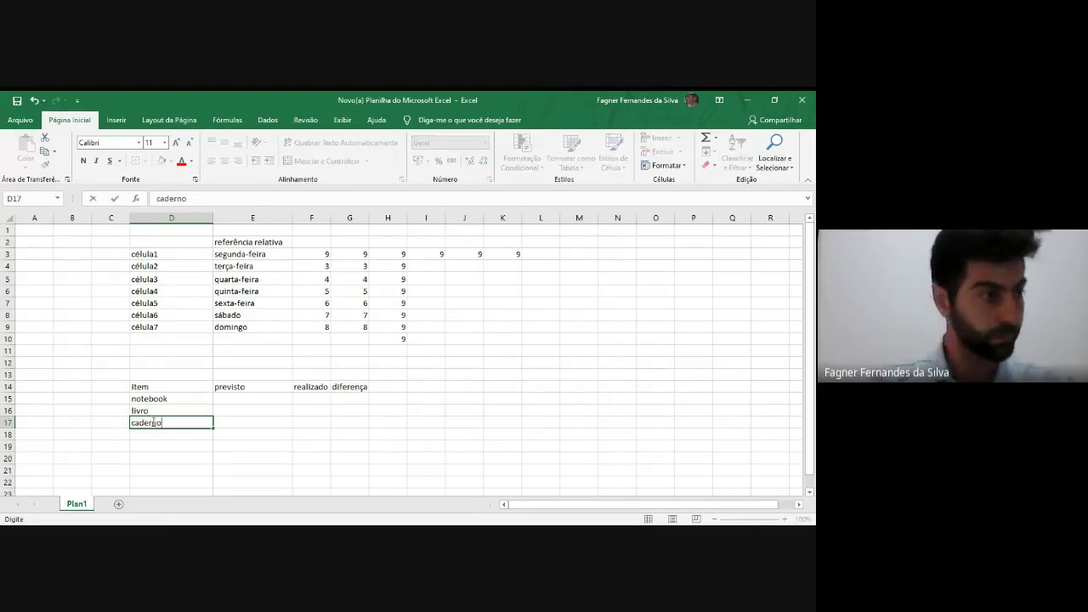
pyautogui.press('Return')
pyautogui.write('mo')
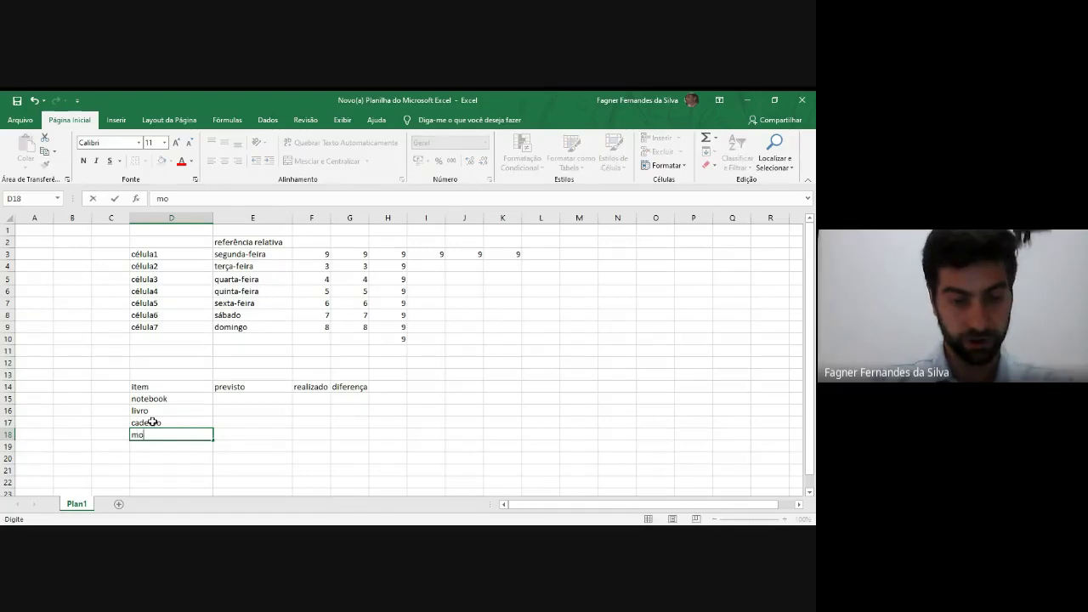
pyautogui.write('chila')
pyautogui.press('Return')
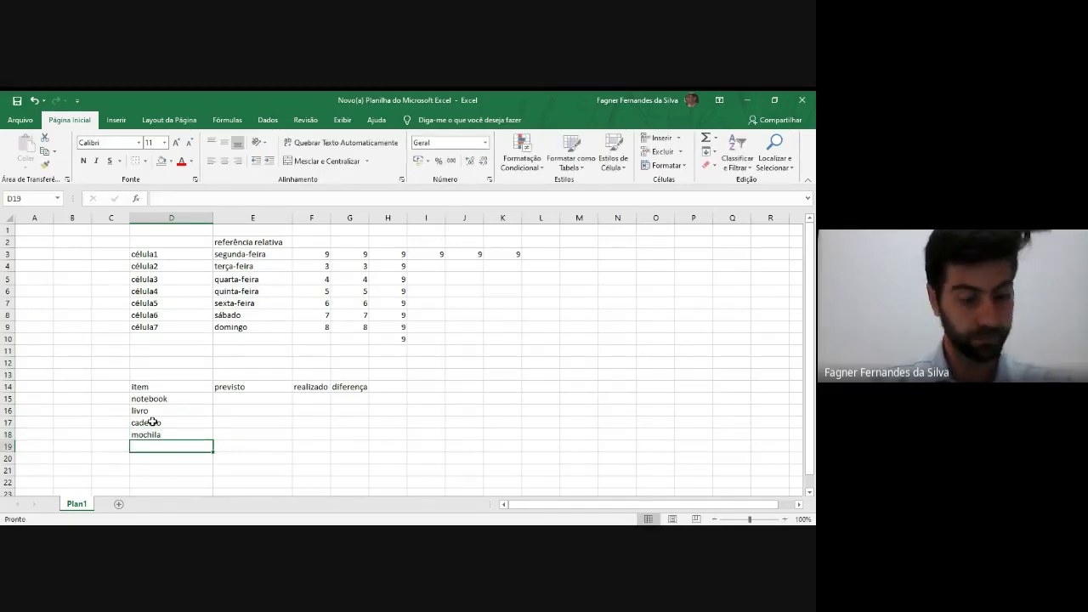
pyautogui.write('estojo')
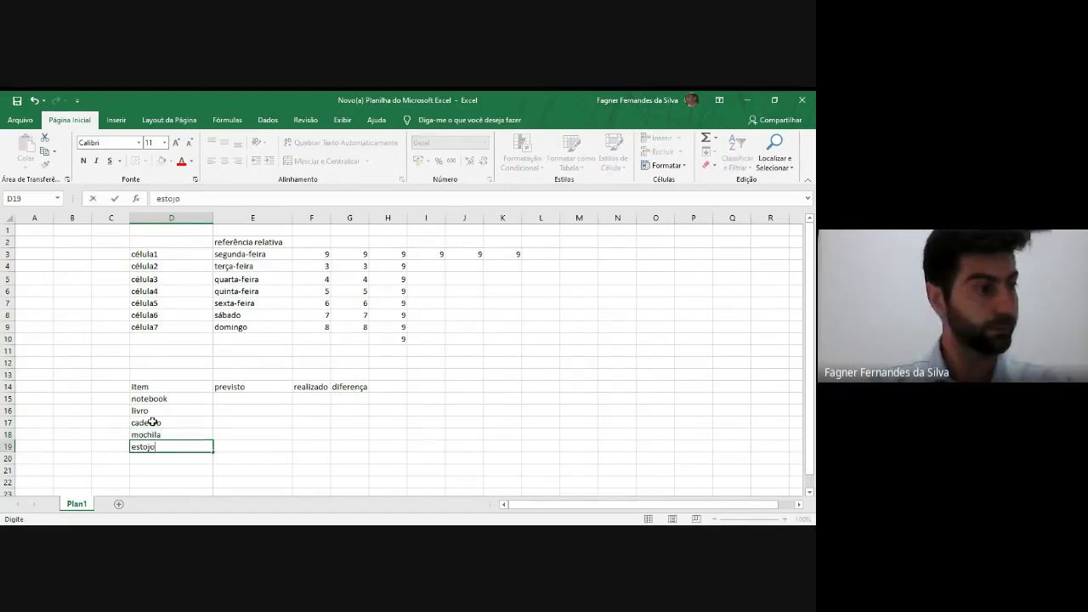
pyautogui.press('Return')
# Step: Complete the item list with caneta, lápis and borracha in cells D20 through D22
pyautogui.write('can')
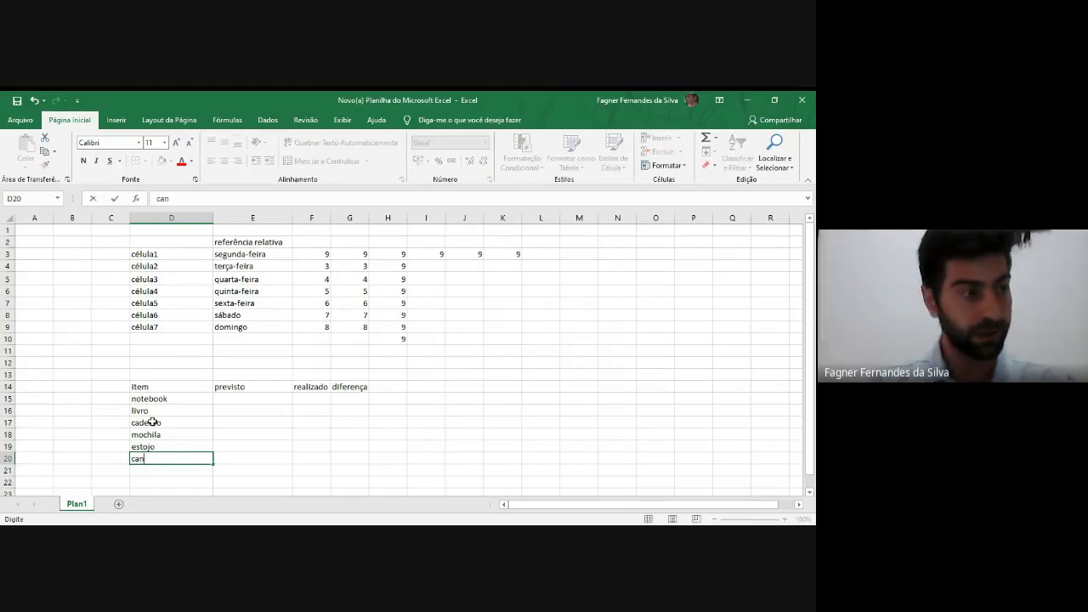
pyautogui.write('eta')
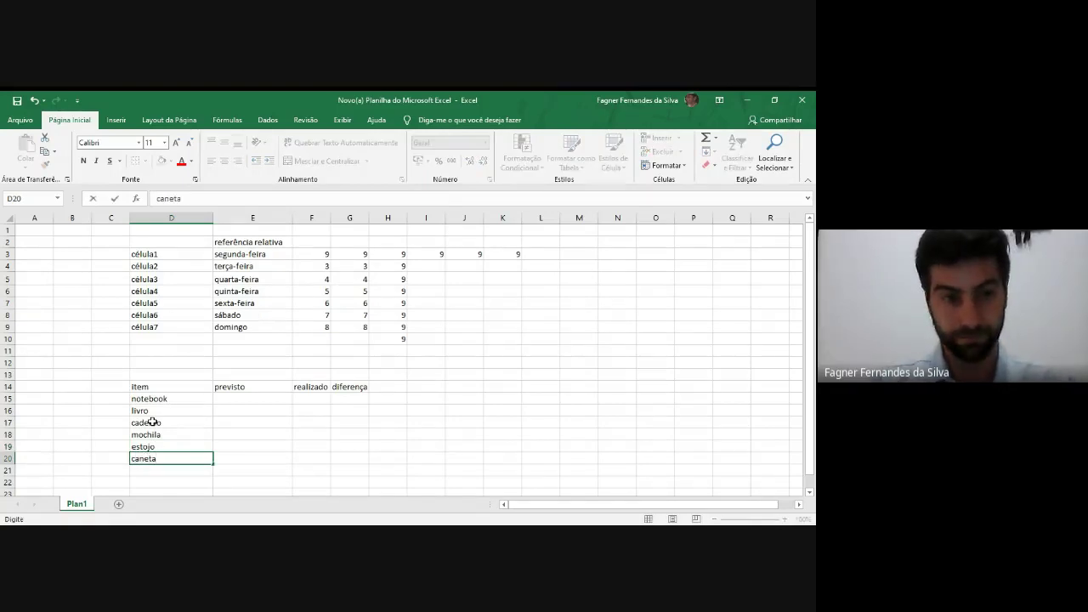
pyautogui.press('Return')
pyautogui.write('lá')
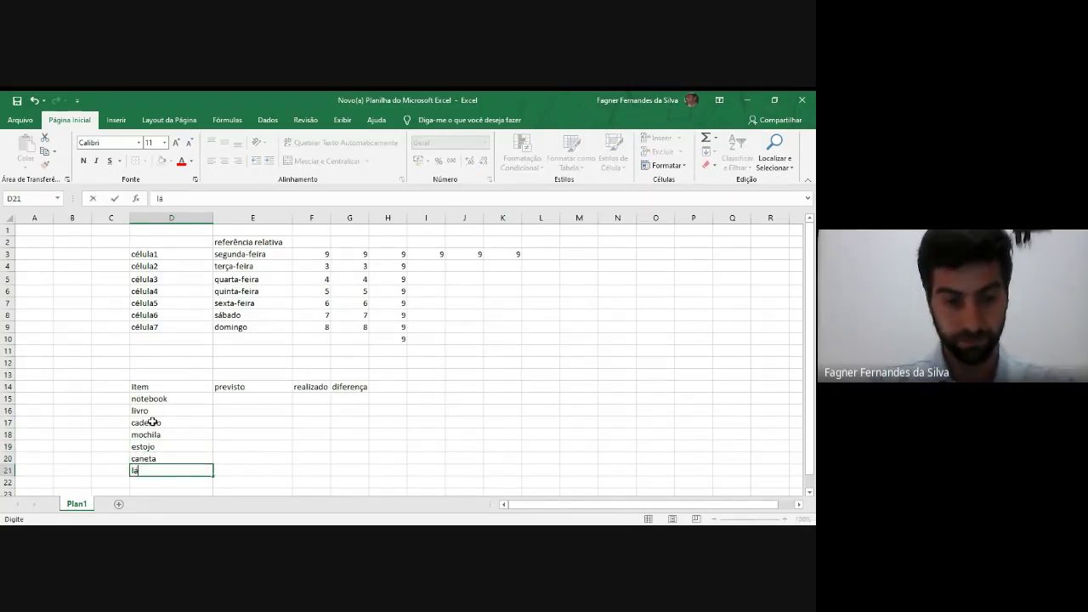
pyautogui.write('pis')
pyautogui.press('Return')
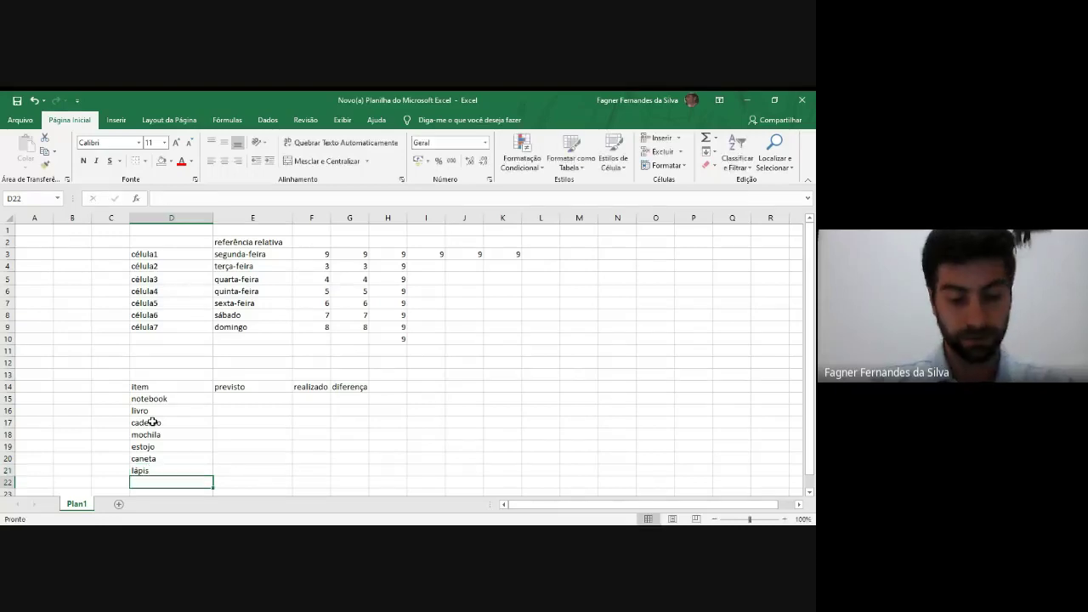
pyautogui.write('borrac')
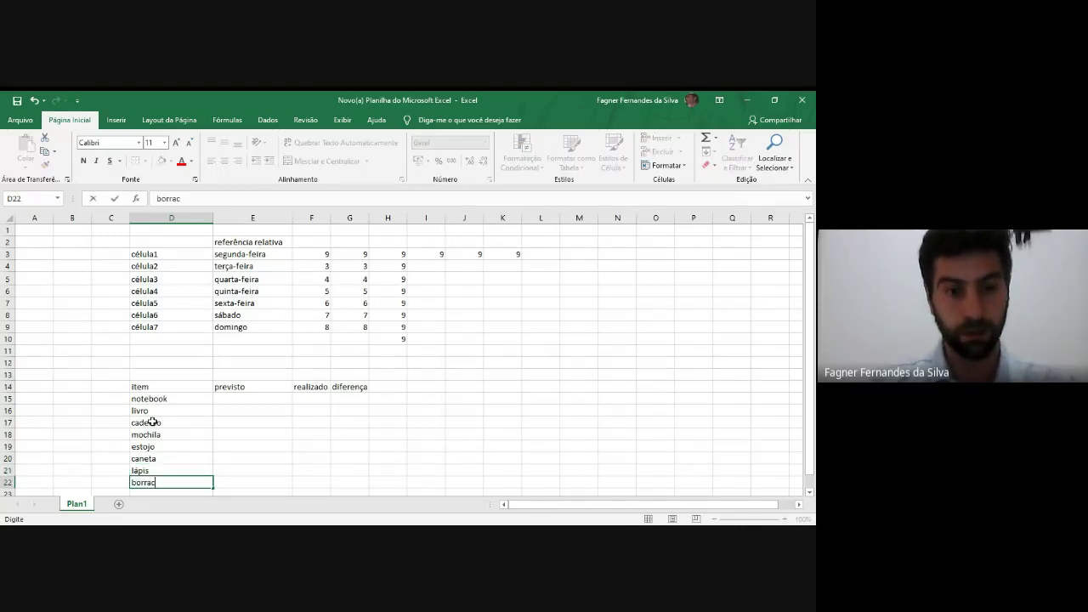
pyautogui.write('ha')
pyautogui.press('Return')
pyautogui.scroll(-1, 156, 400)
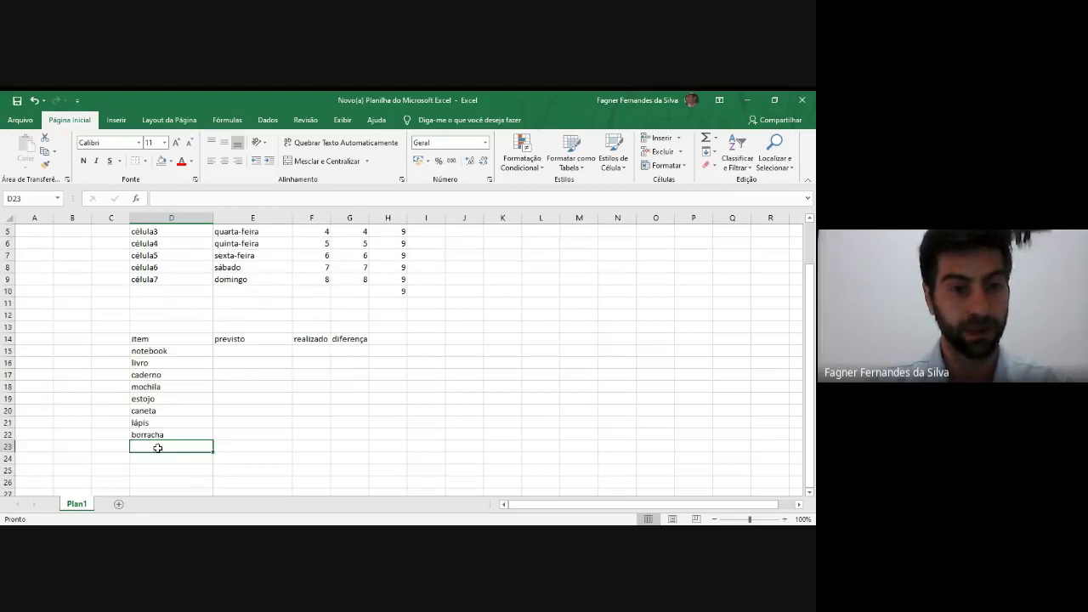
# Step: Enter the label total in cell D24, leaving one blank row below the item list
pyautogui.click(157, 457)
pyautogui.write('t')
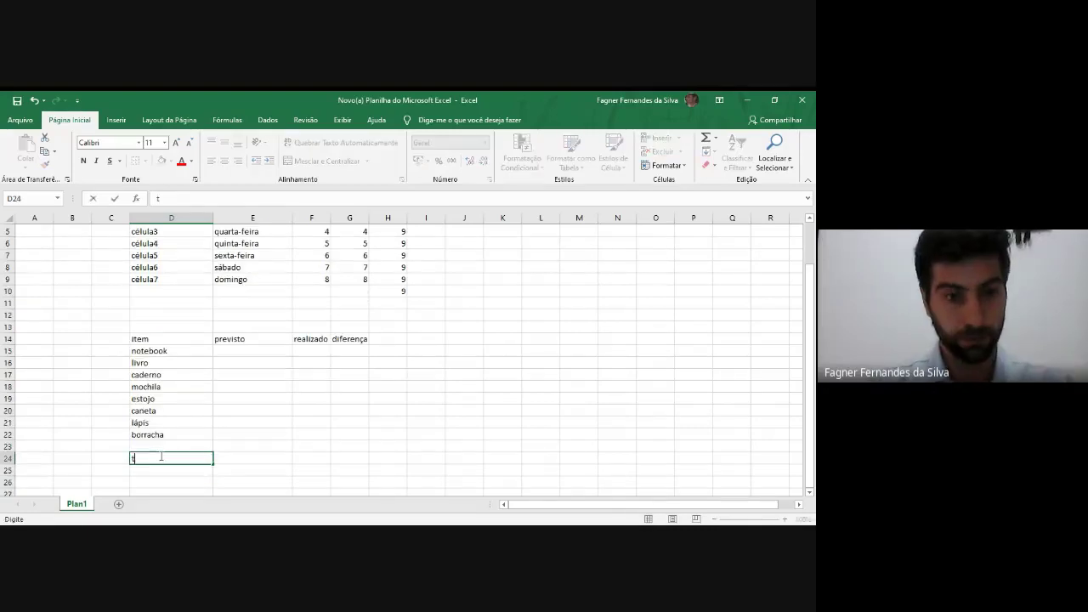
pyautogui.write('ota')
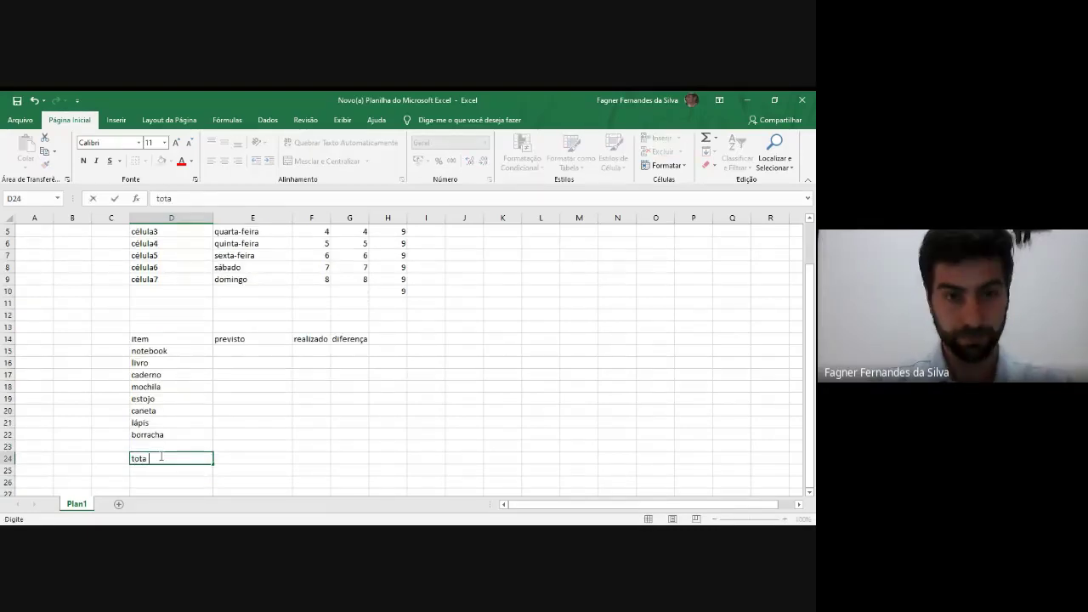
pyautogui.write('l')
pyautogui.press('Return')
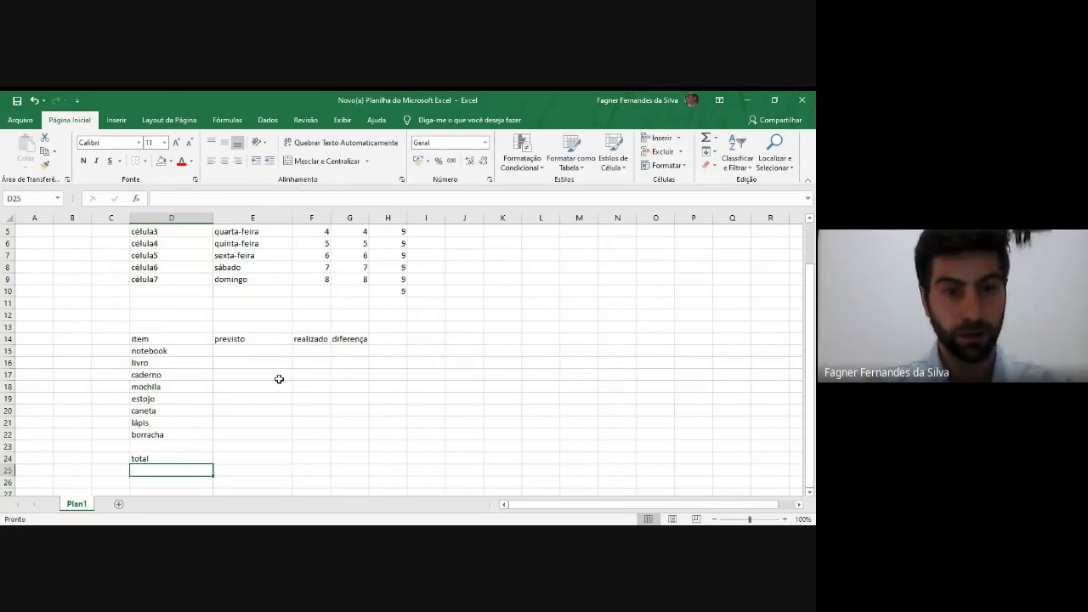
# Step: Center the item, previsto, realizado and diferença headers horizontally in cells D14 through G14
pyautogui.click(276, 351)
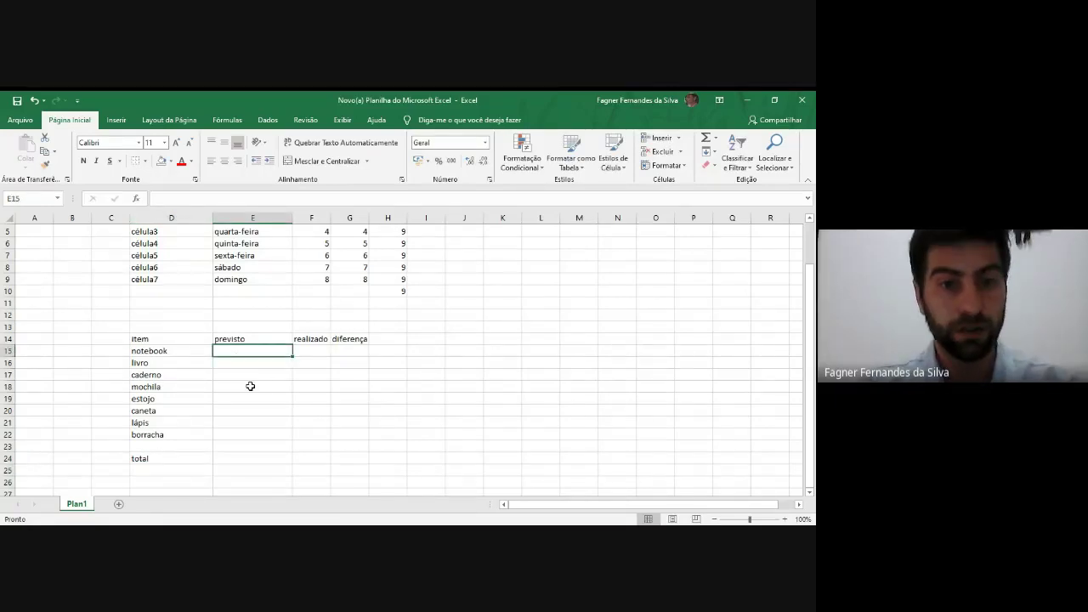
pyautogui.scroll(-1, 277, 348)
pyautogui.click(164, 303)
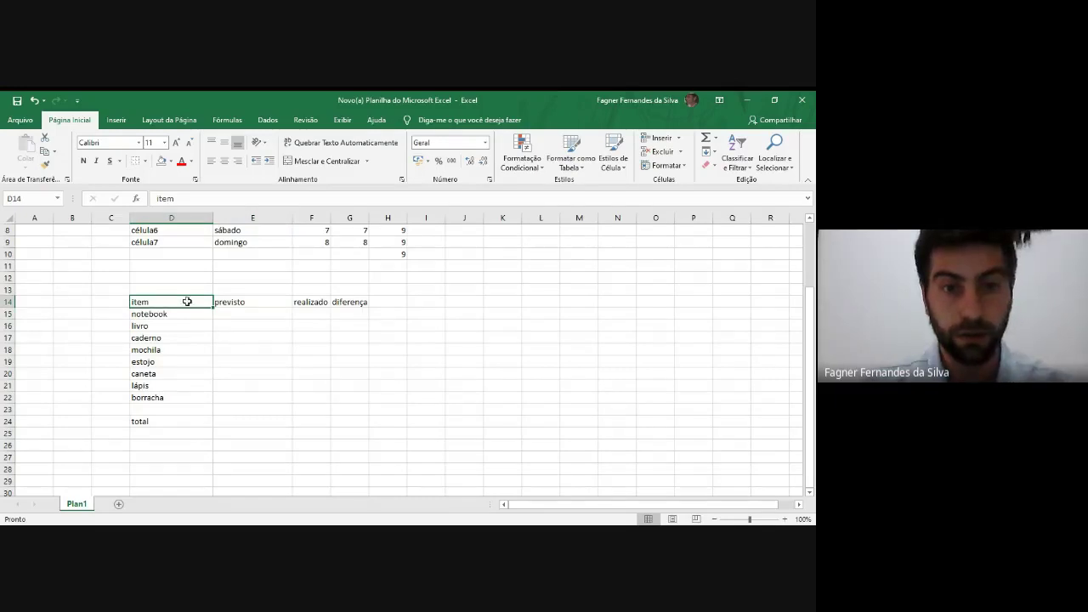
pyautogui.moveTo(187, 300); pyautogui.dragTo(348, 301)
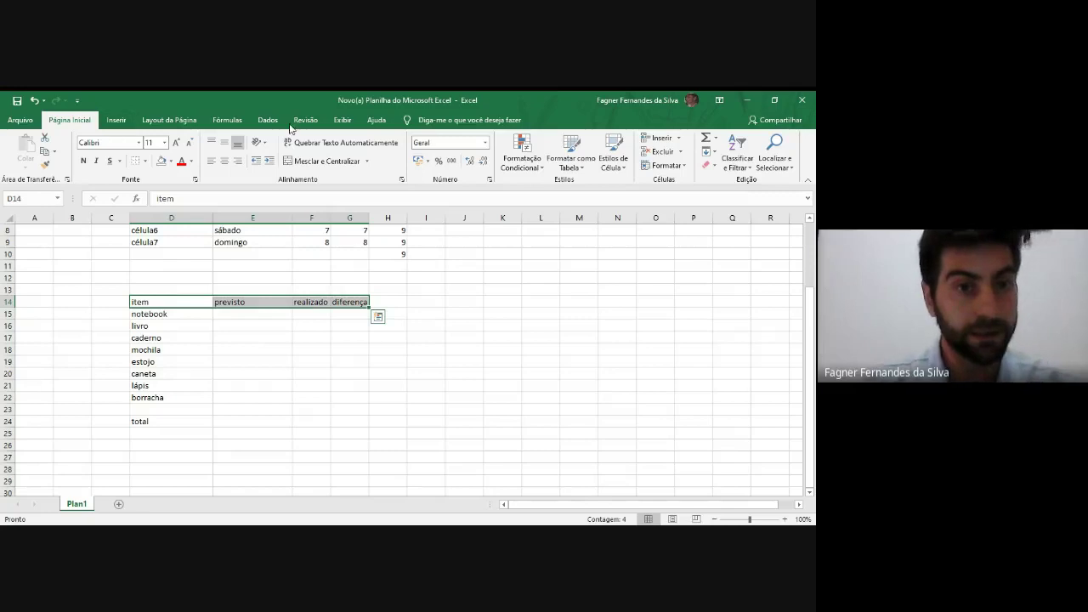
pyautogui.click(224, 161)
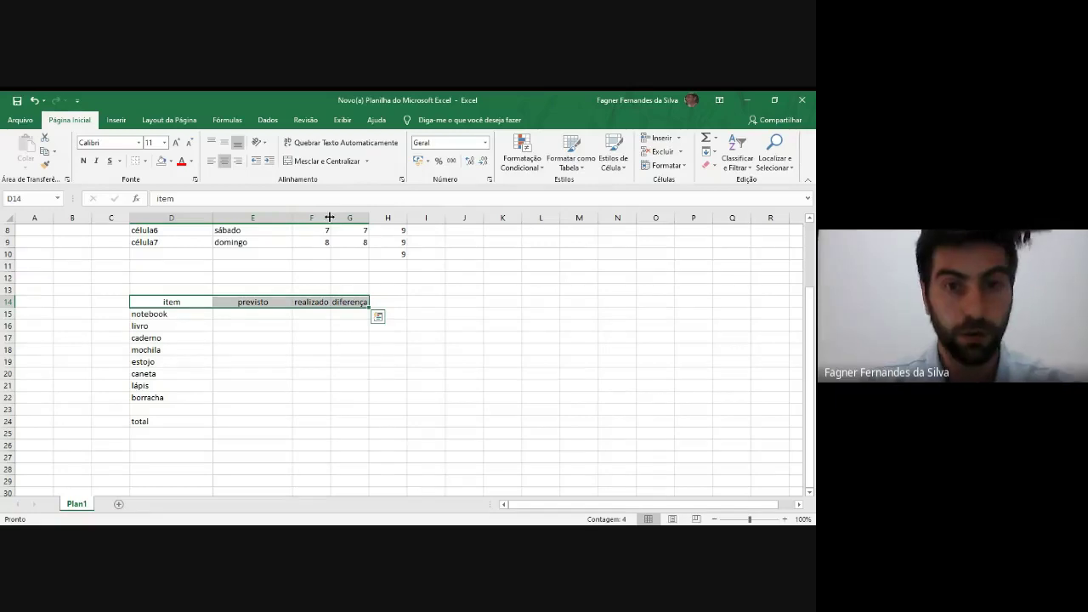
# Step: Widen columns F and G to fit their headers and give columns D through G one equal width
pyautogui.moveTo(329, 217); pyautogui.dragTo(405, 216)
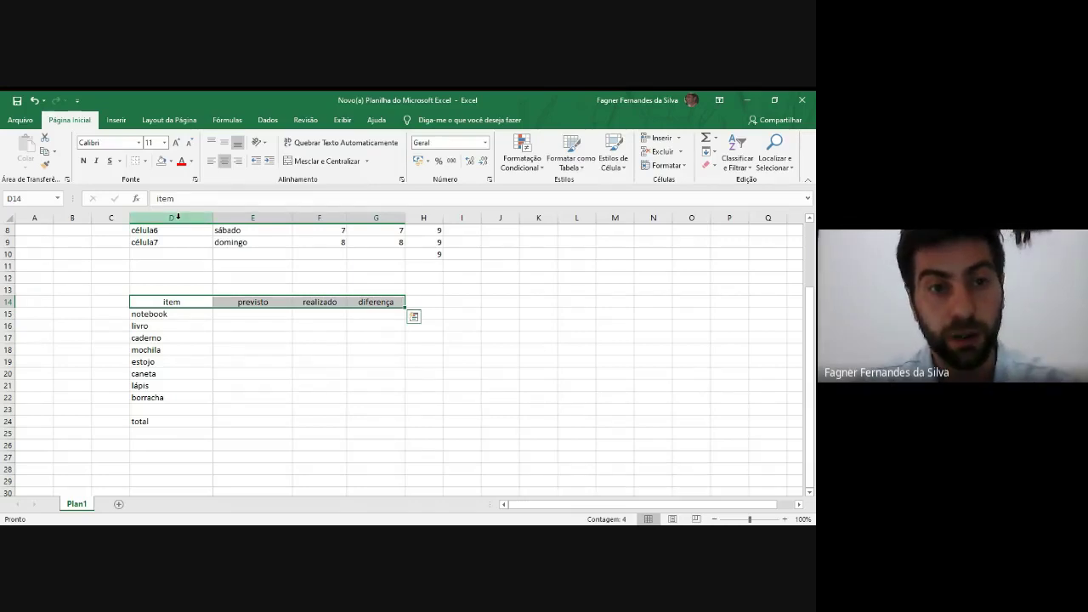
pyautogui.click(175, 216)
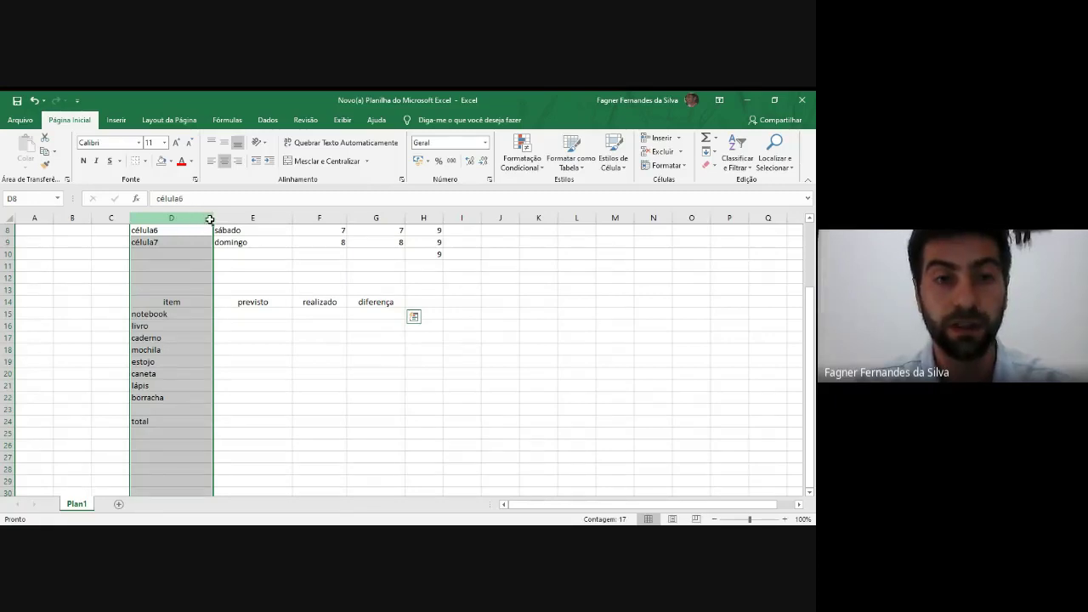
pyautogui.moveTo(209, 219); pyautogui.dragTo(376, 219)
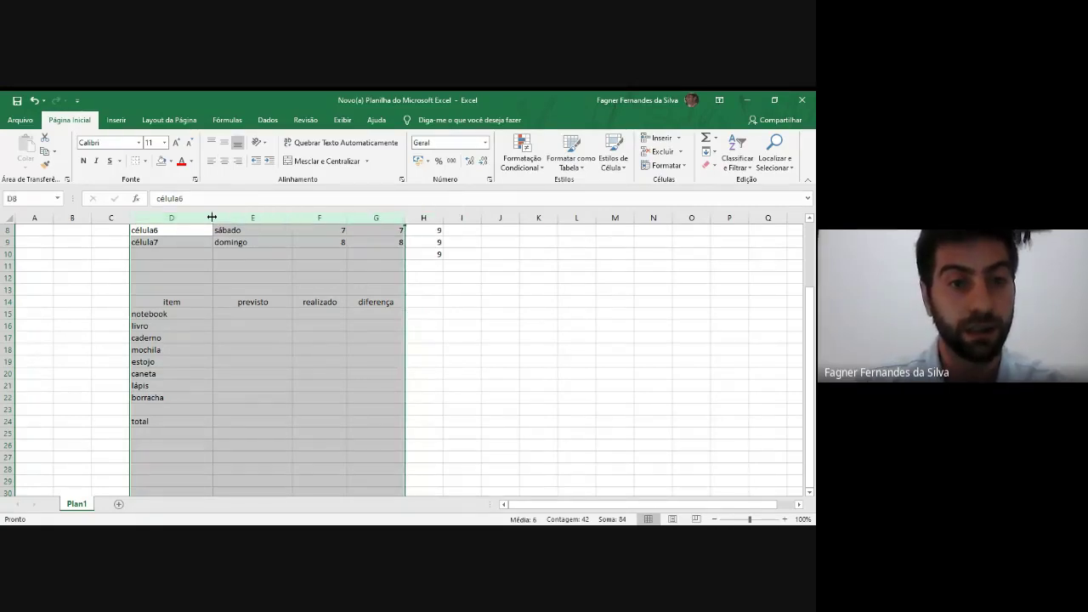
pyautogui.moveTo(213, 216)
pyautogui.mouseDown()
pyautogui.moveTo(189, 219)
pyautogui.moveTo(220, 219)
pyautogui.moveTo(211, 222)
pyautogui.mouseUp()
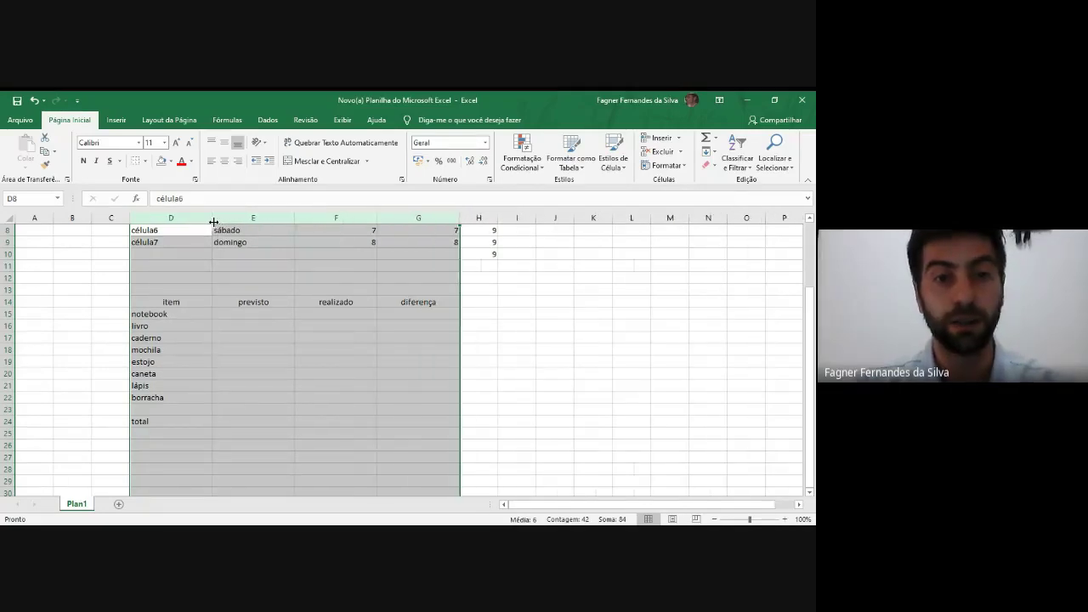
pyautogui.moveTo(227, 312); pyautogui.dragTo(253, 303)
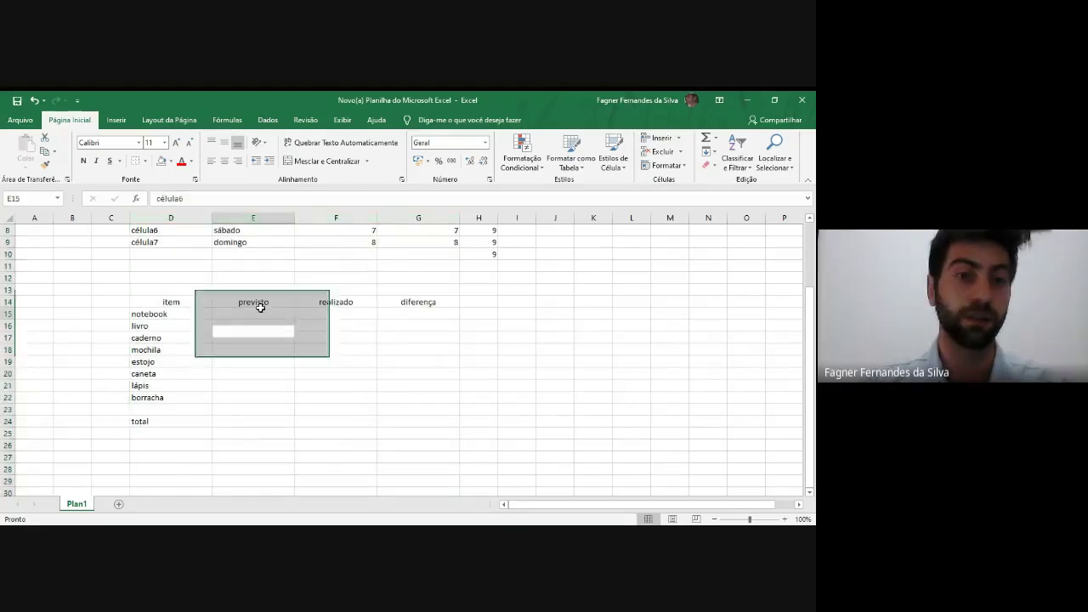
pyautogui.click(174, 214)
pyautogui.click(259, 216)
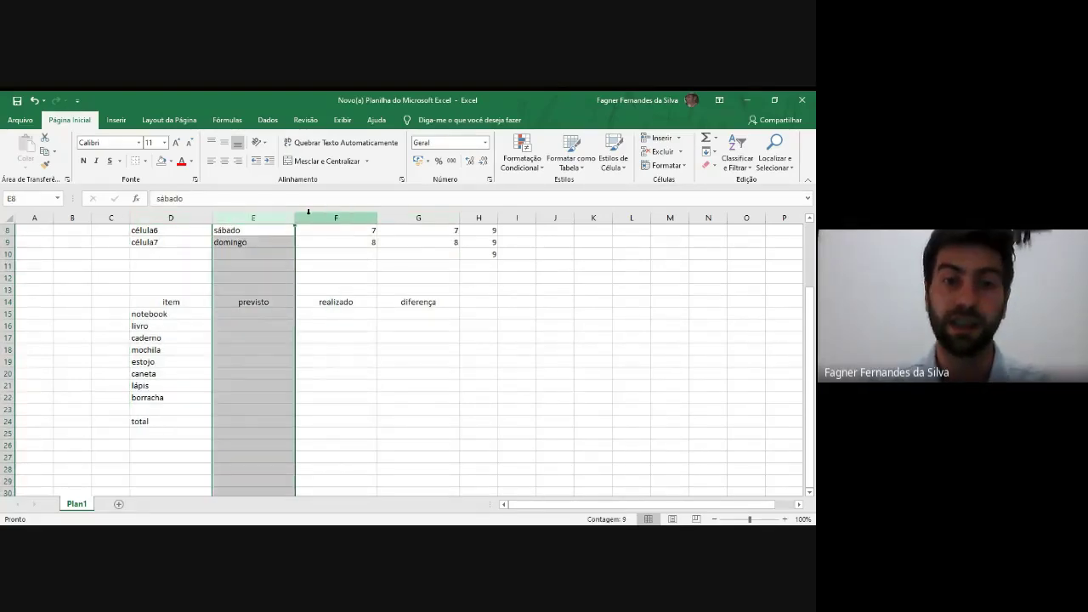
pyautogui.click(308, 217)
pyautogui.click(416, 217)
# Step: Apply middle vertical alignment to the whole table range D13:G24
pyautogui.click(202, 312)
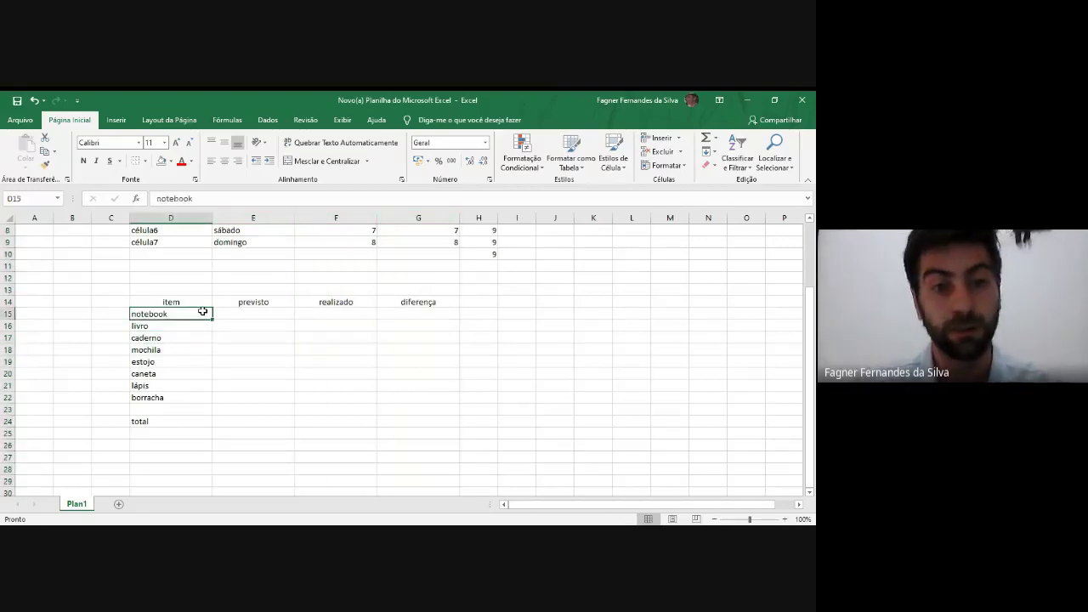
pyautogui.click(242, 314)
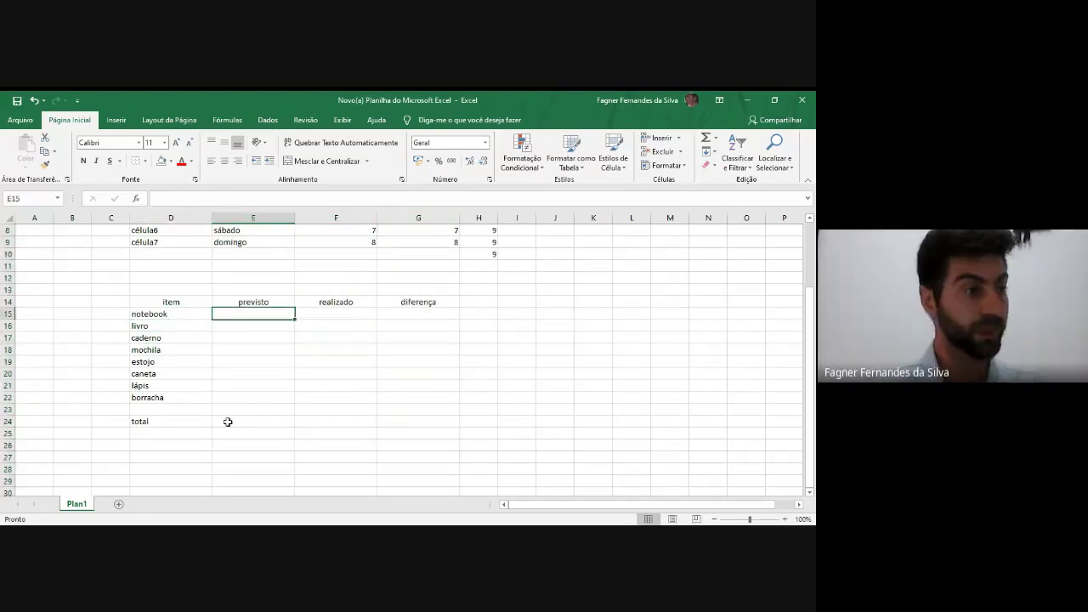
pyautogui.click(181, 310)
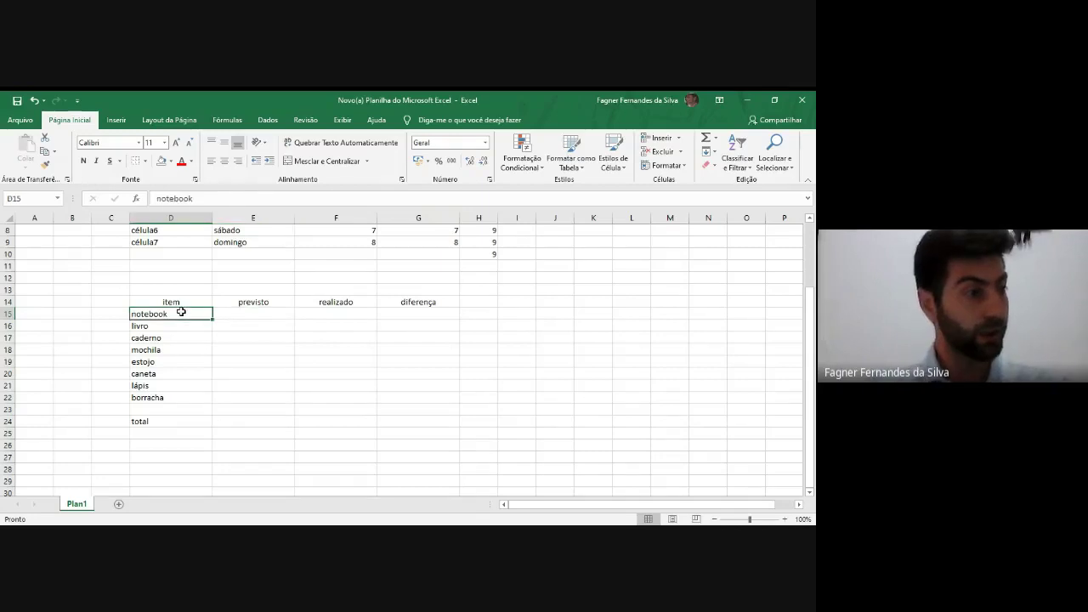
pyautogui.moveTo(179, 313); pyautogui.dragTo(168, 397)
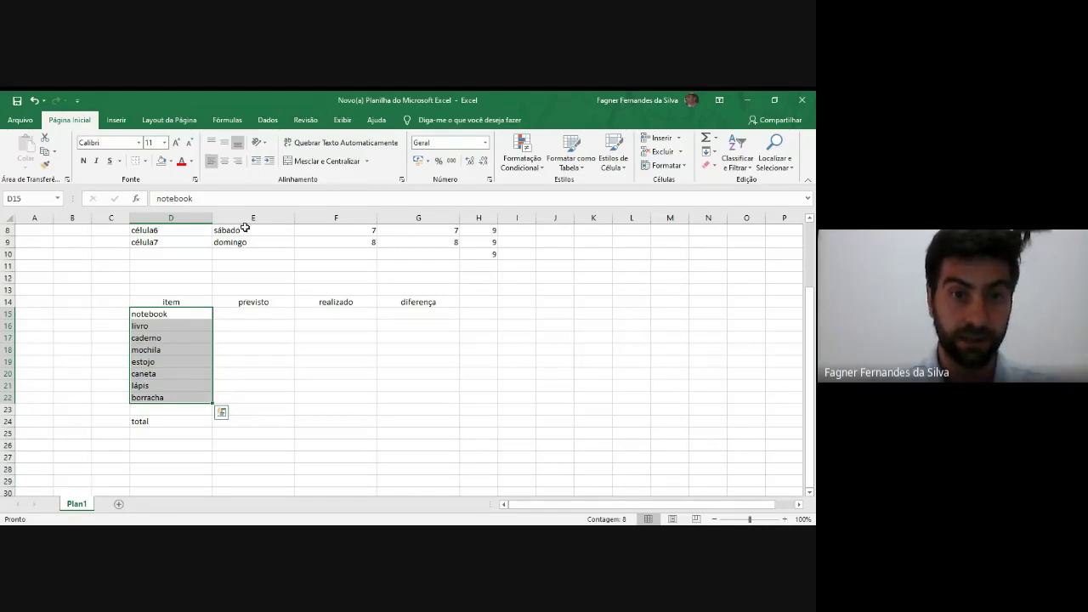
pyautogui.moveTo(172, 307); pyautogui.dragTo(435, 432)
pyautogui.click(180, 285)
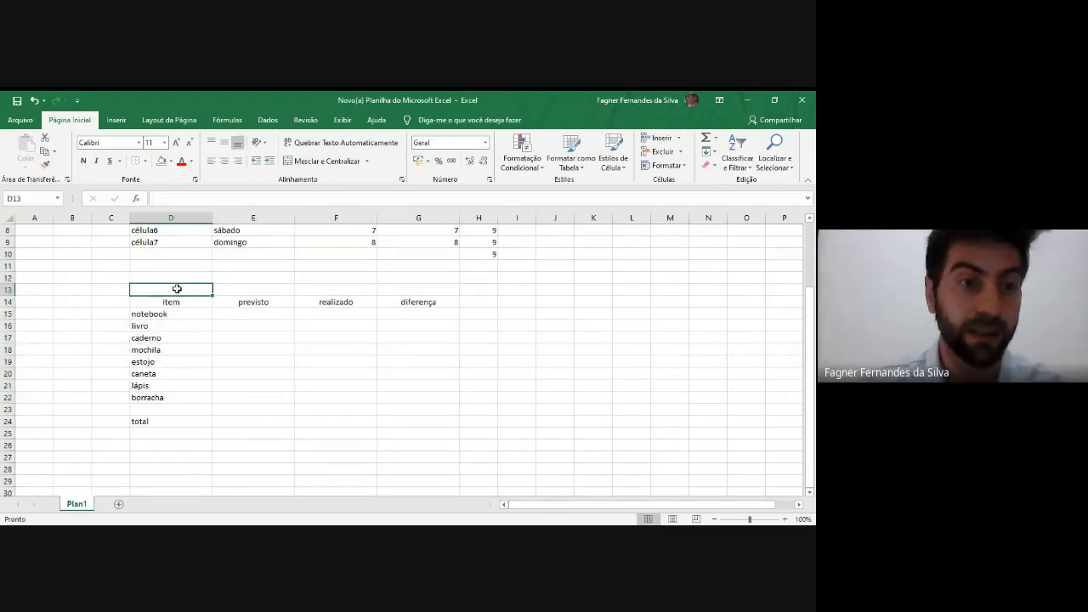
pyautogui.moveTo(176, 288); pyautogui.dragTo(432, 421)
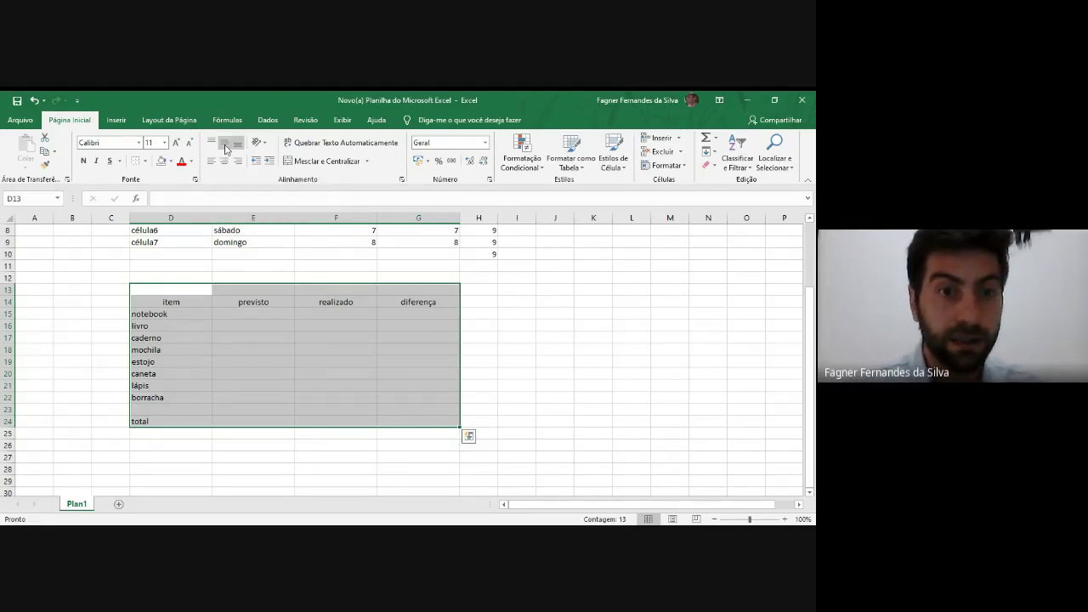
pyautogui.click(282, 416)
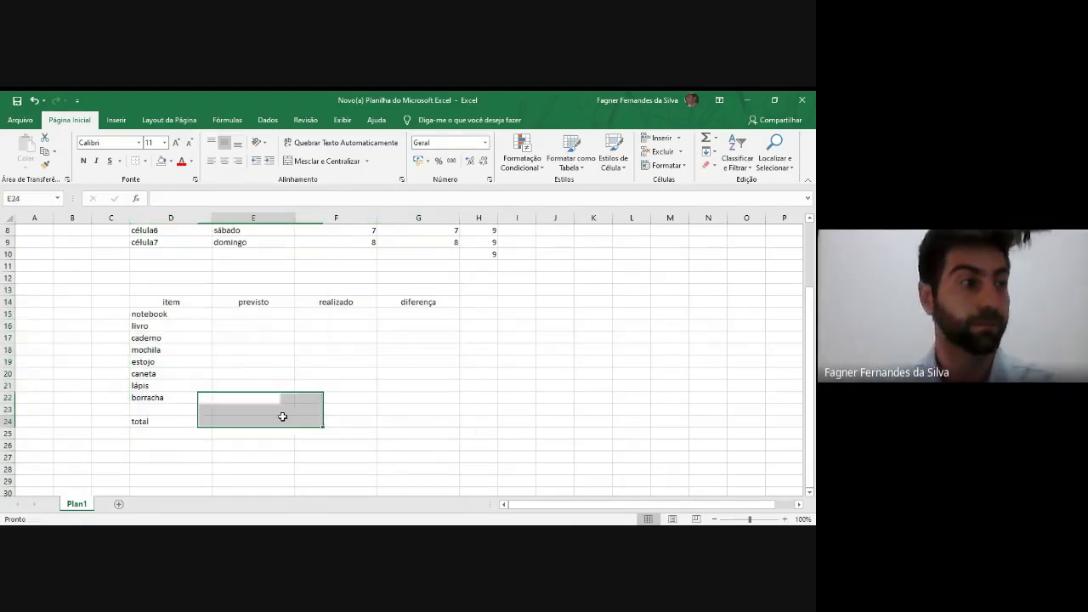
# Step: Enter the title orçamento in cell D13 above the table headers
pyautogui.click(181, 291)
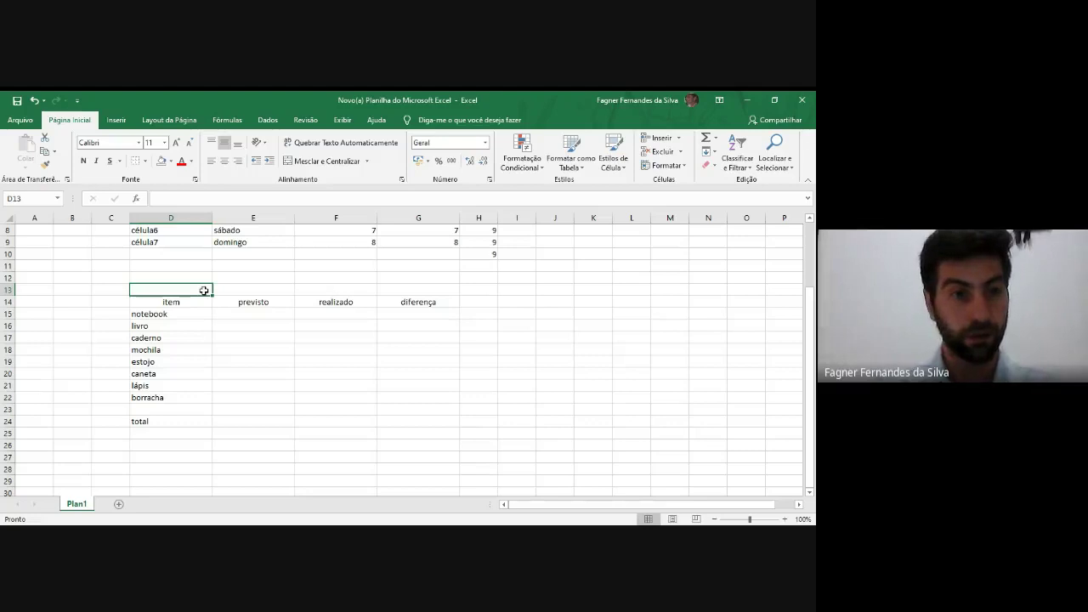
pyautogui.write('orça')
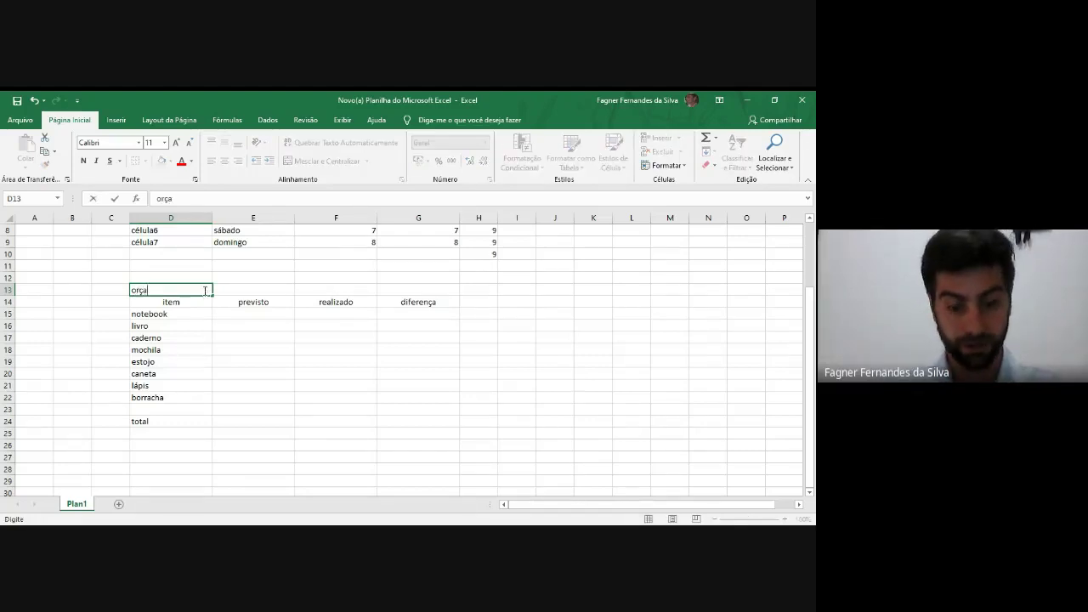
pyautogui.write('ment')
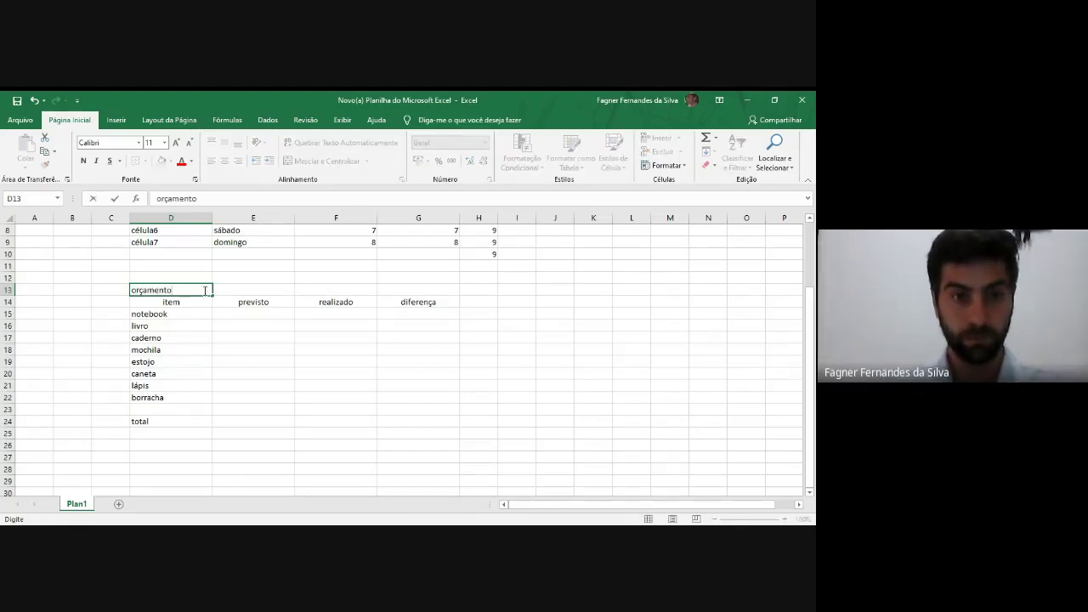
pyautogui.write('o')
pyautogui.press('Return')
# Step: Merge and center the orçamento title across cells D13 through G13
pyautogui.moveTo(197, 289); pyautogui.dragTo(417, 289)
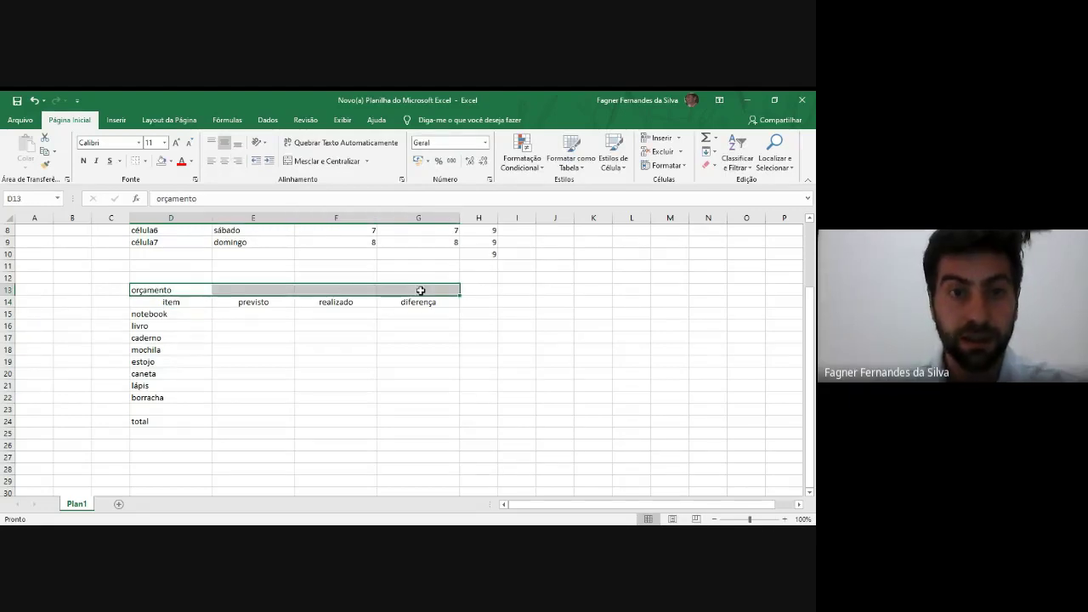
pyautogui.click(321, 159)
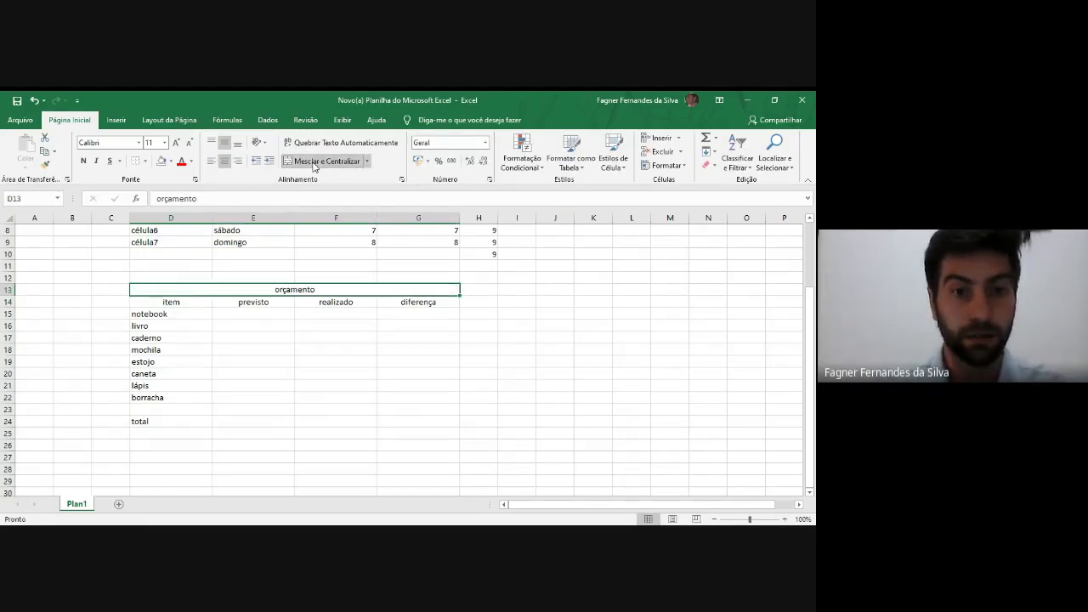
pyautogui.click(339, 388)
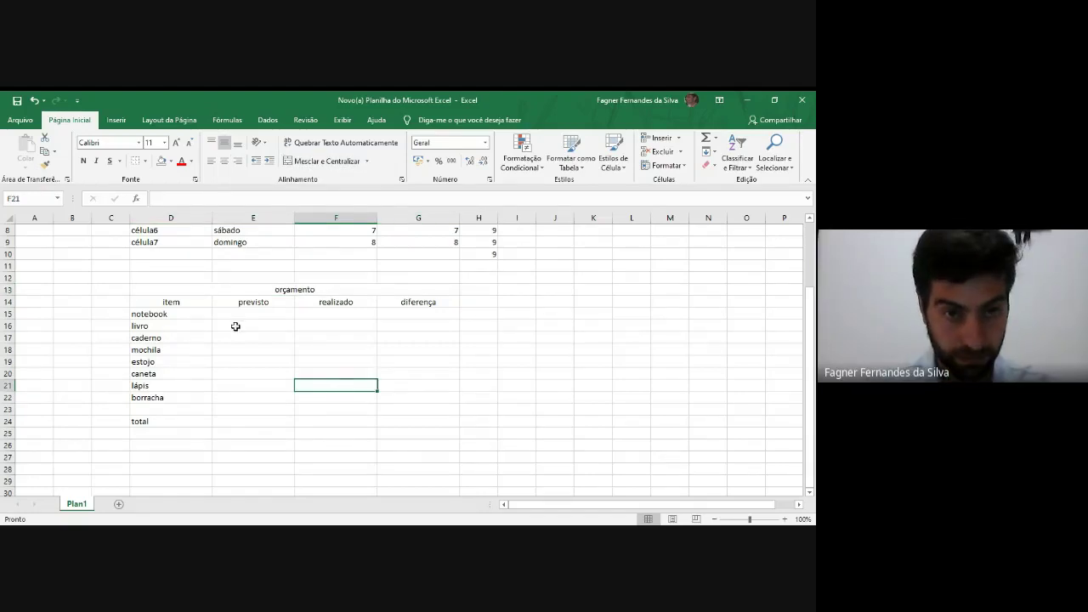
# Step: Apply all borders to the table from the orçamento title through the borracha row, range D13:G22
pyautogui.click(259, 285)
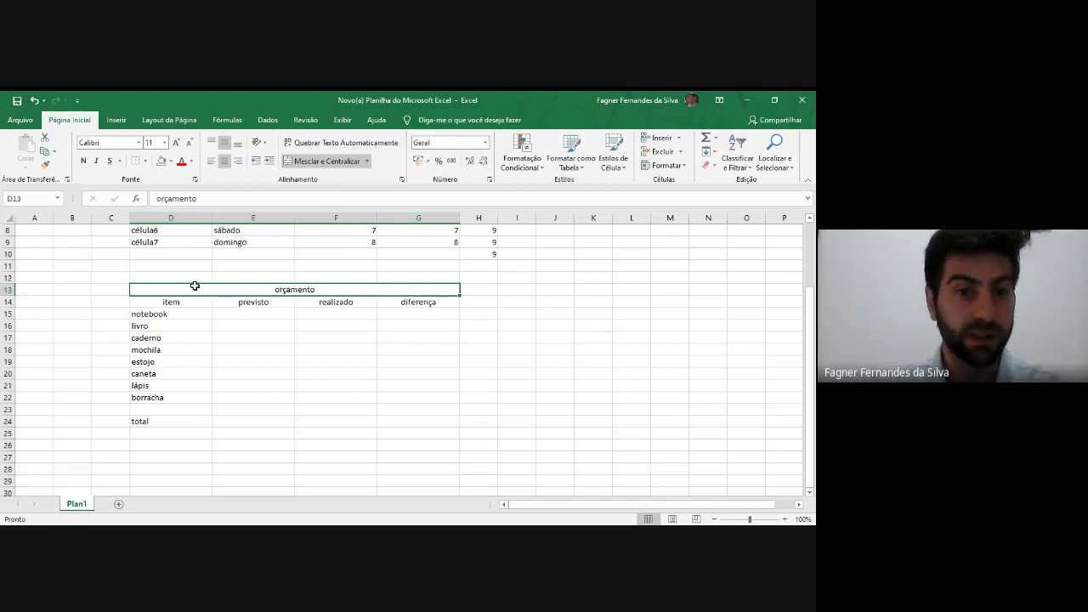
pyautogui.moveTo(194, 286); pyautogui.dragTo(431, 393)
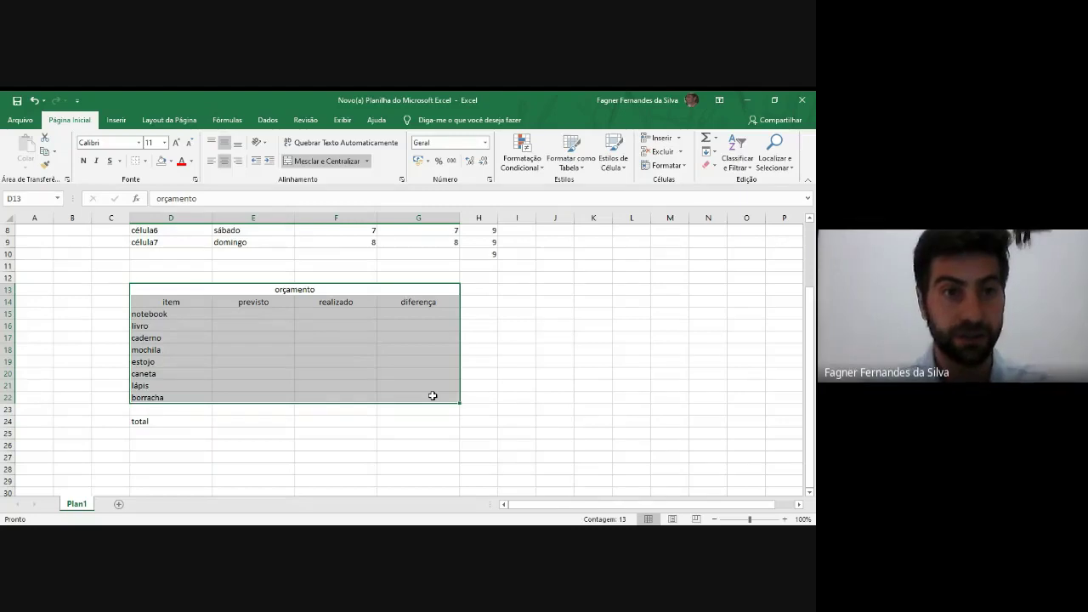
pyautogui.click(147, 161)
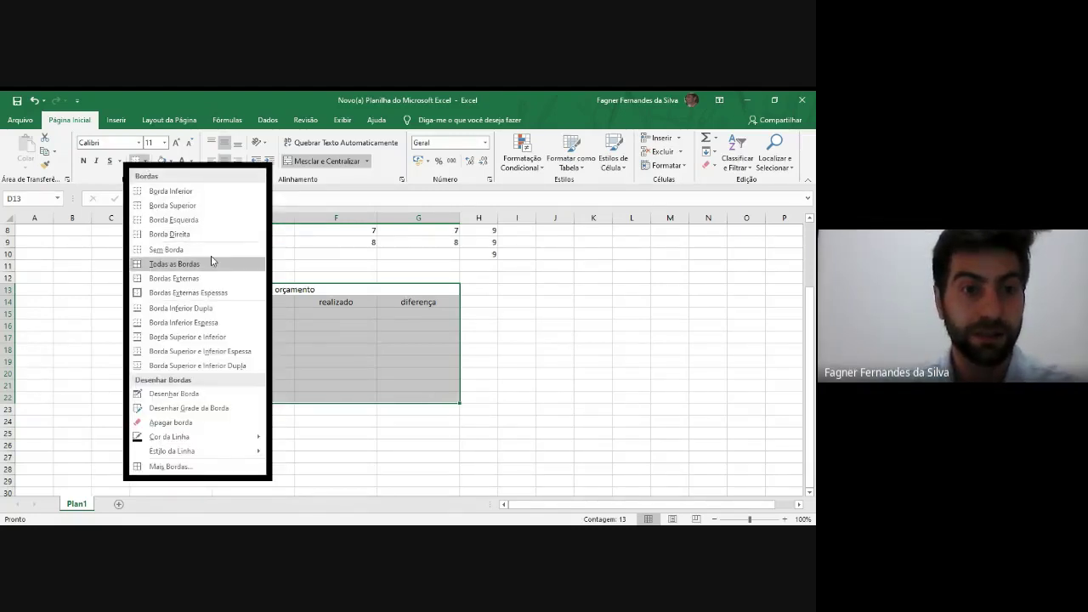
pyautogui.click(161, 265)
pyautogui.click(232, 359)
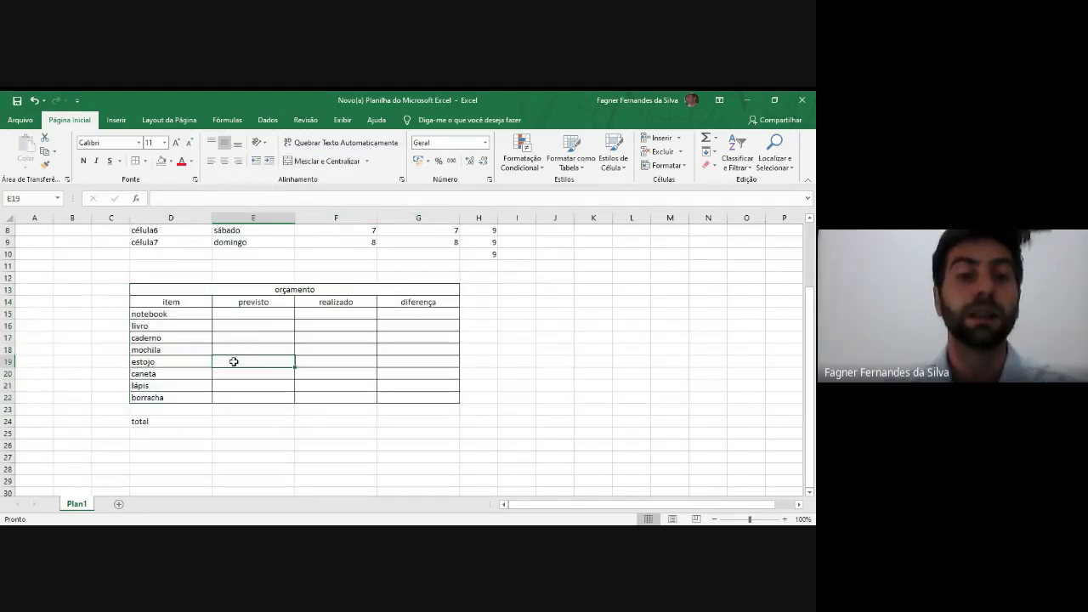
# Step: Apply all borders to the total row, cells D24 through G24, and select the notebook's previsto cell E15
pyautogui.click(228, 431)
pyautogui.click(153, 423)
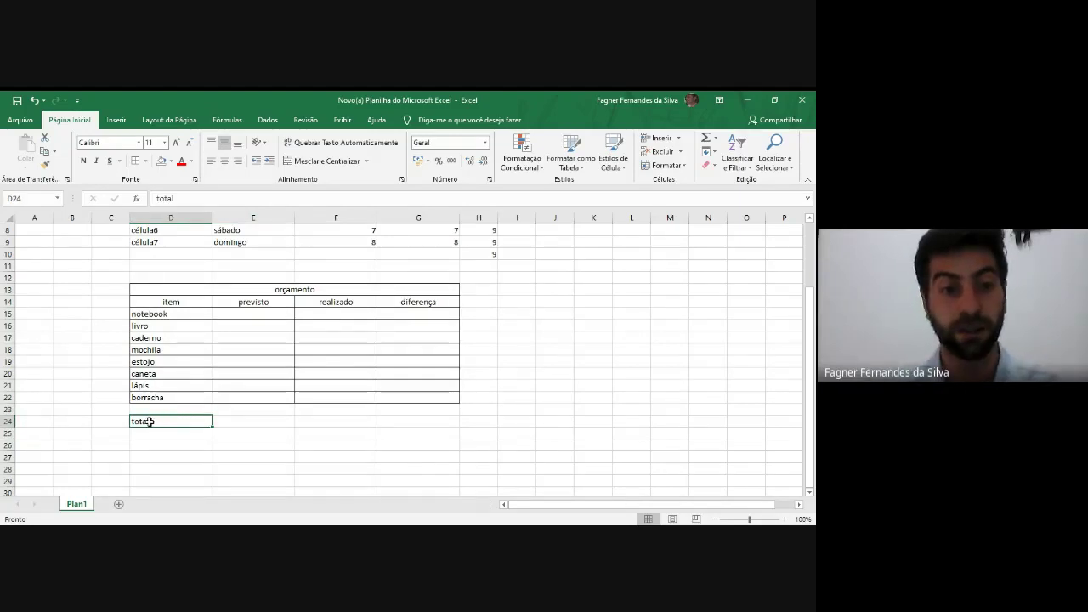
pyautogui.moveTo(146, 421); pyautogui.dragTo(405, 421)
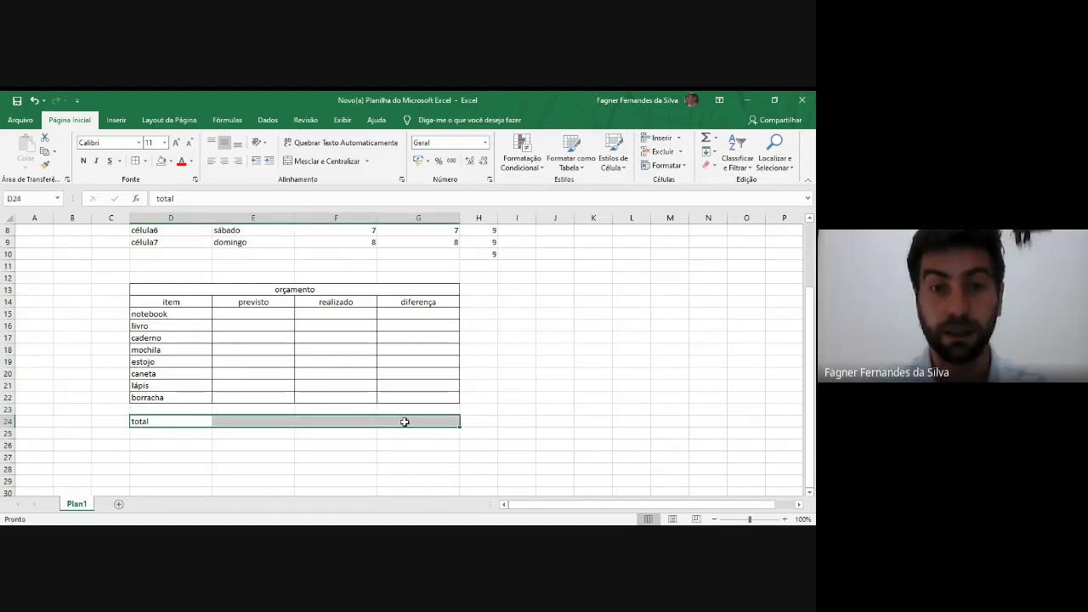
pyautogui.click(145, 161)
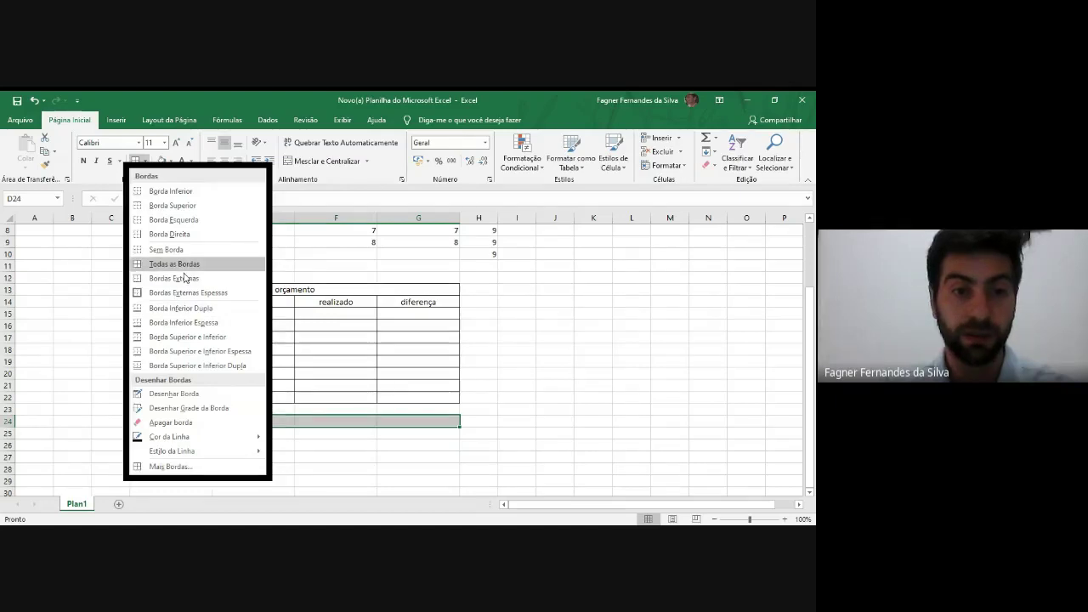
pyautogui.click(183, 263)
pyautogui.click(391, 452)
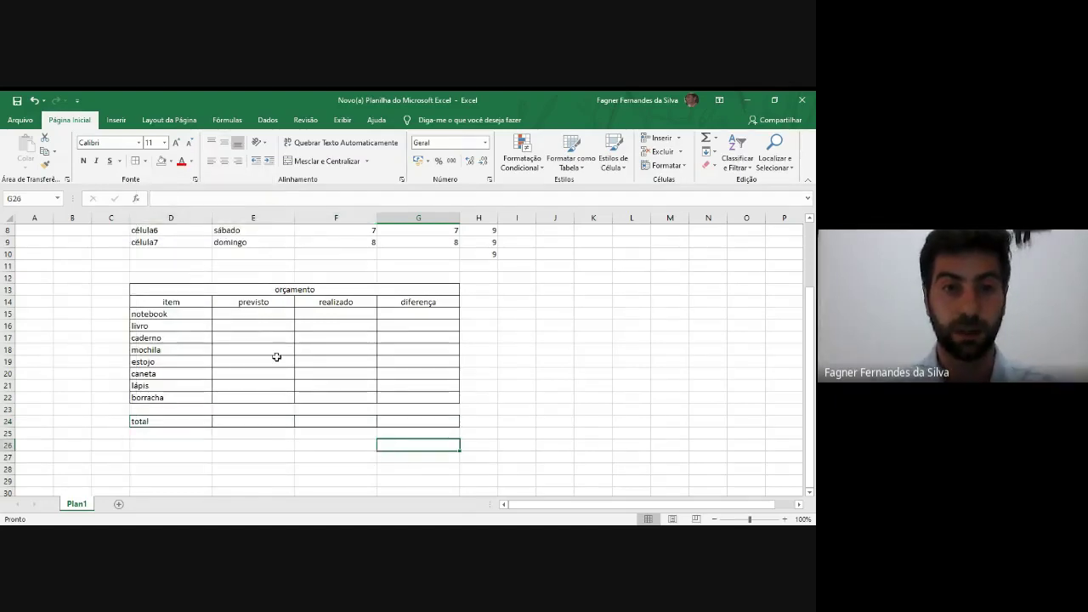
pyautogui.click(257, 311)
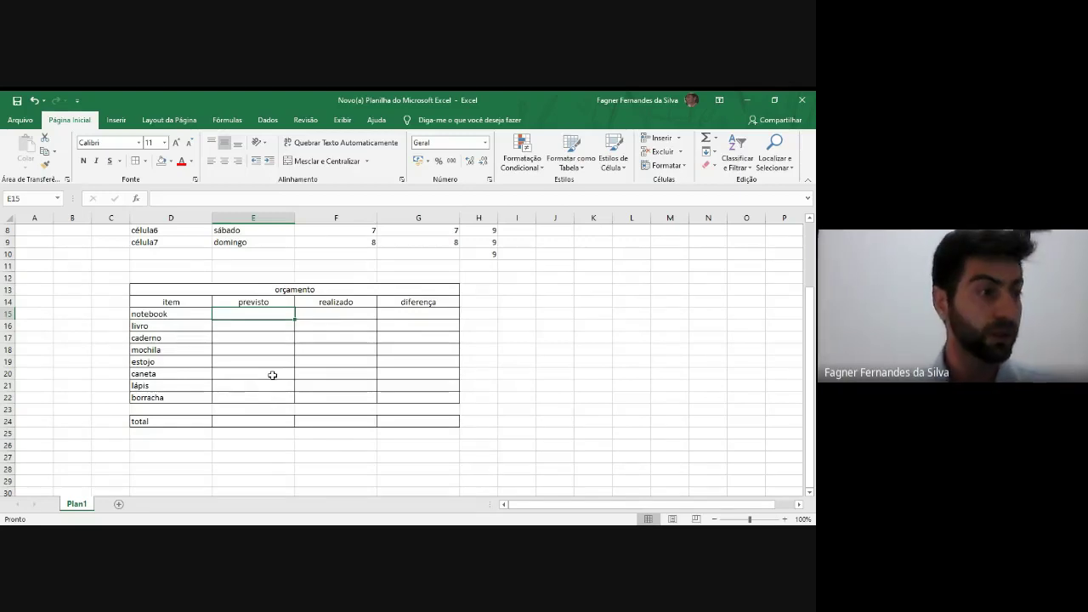
# Step: Enter the previsto values 3000 for notebook, 50 for livro, 20 for caderno and 120 for mochila in cells E15 through E18
pyautogui.write('3000')
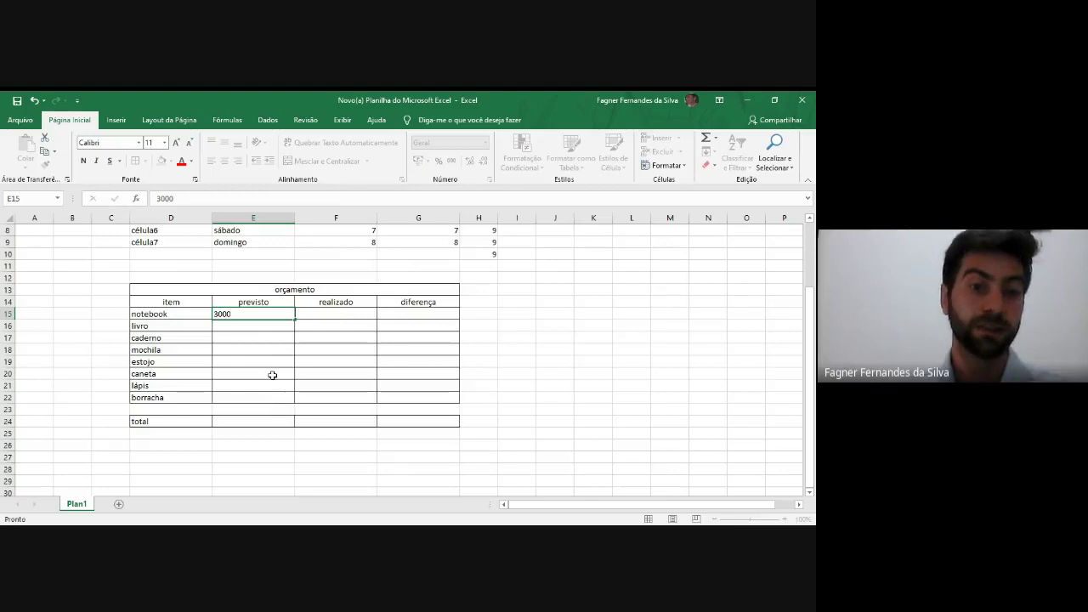
pyautogui.press('Return')
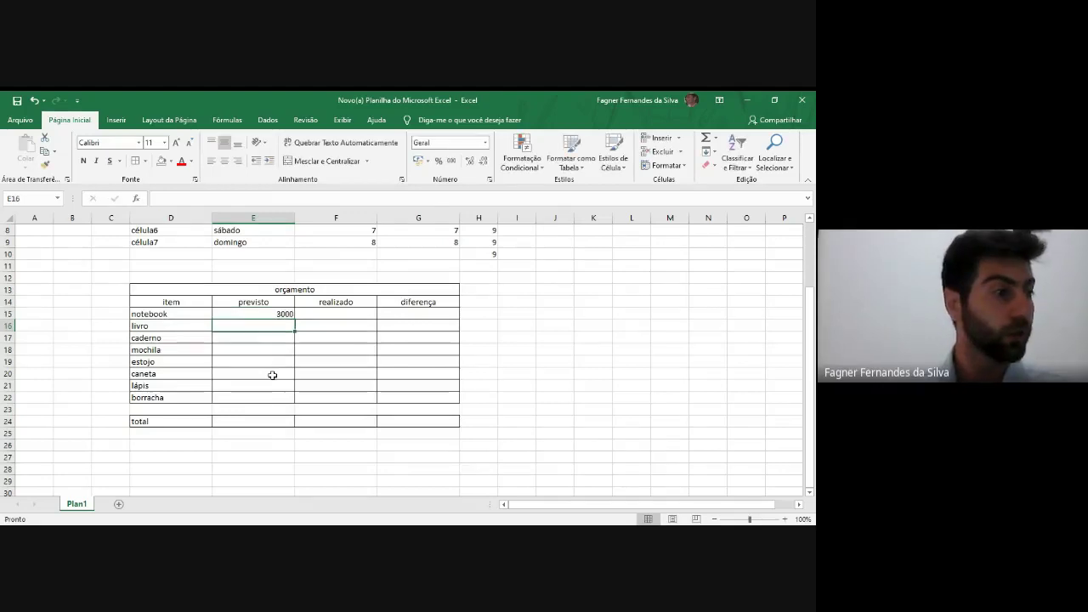
pyautogui.write('50')
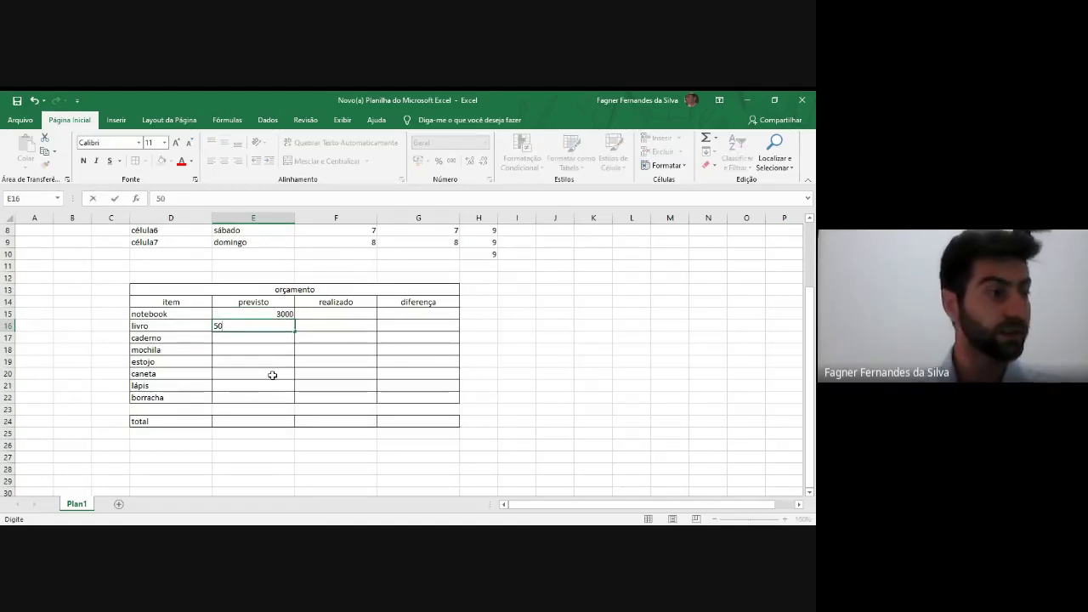
pyautogui.press('Return')
pyautogui.write('20')
pyautogui.press('Return')
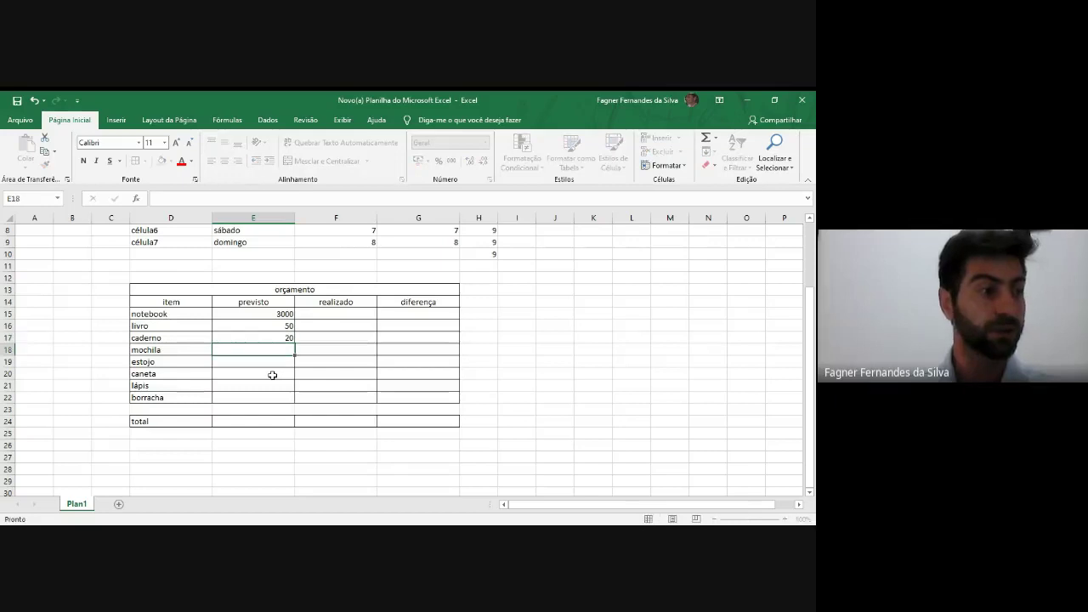
pyautogui.write('120')
pyautogui.press('Return')
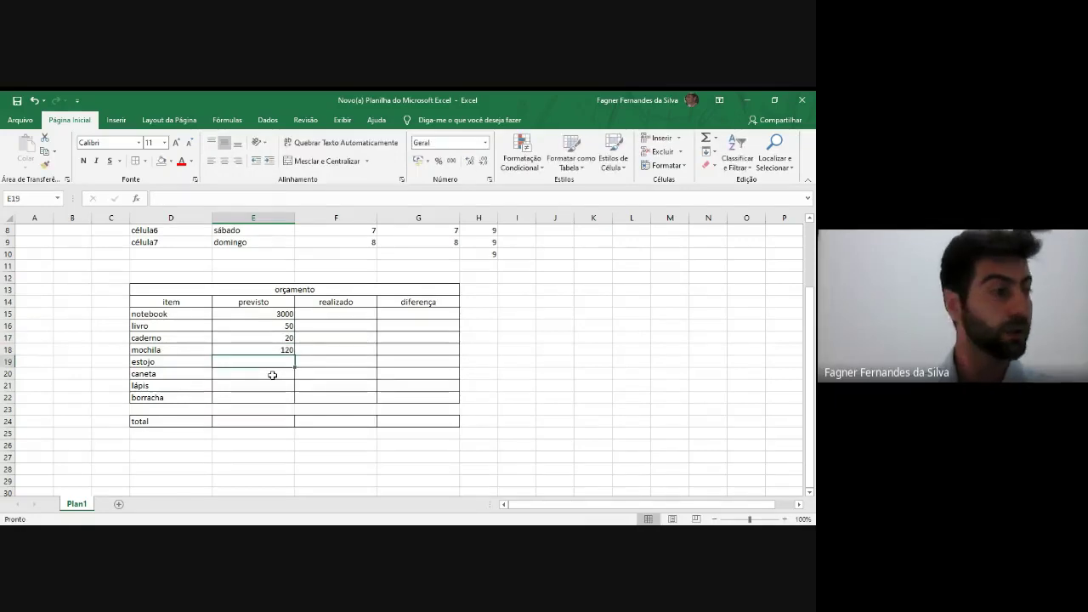
# Step: Enter the previsto values 5 for estojo, 2,25 for caneta, 1,75 for lápis and 0,5 for borracha in cells E19 through E22
pyautogui.write('5')
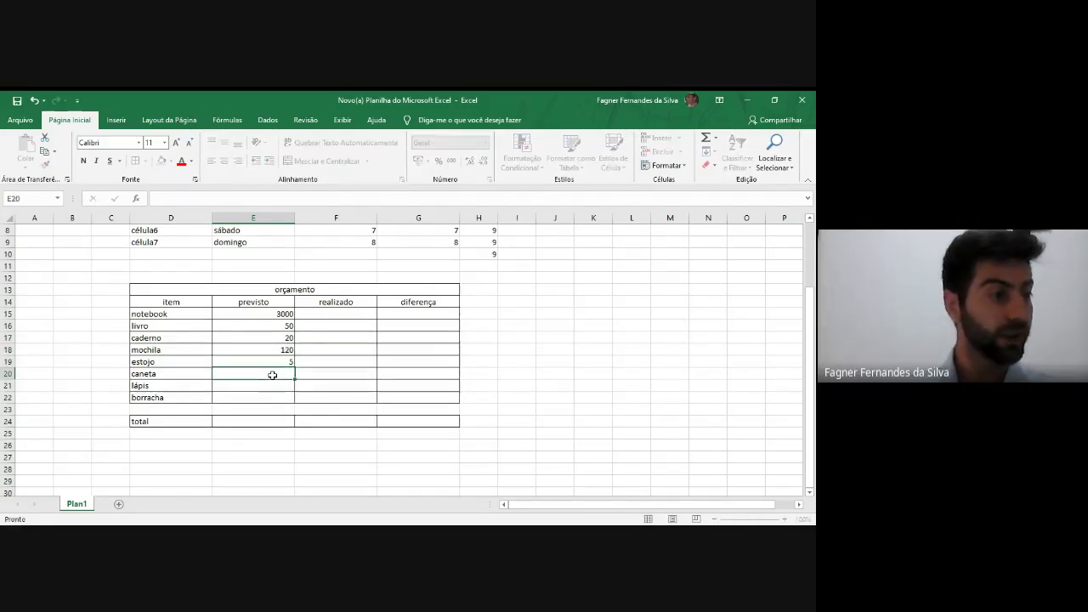
pyautogui.press('Return')
pyautogui.write('2,25')
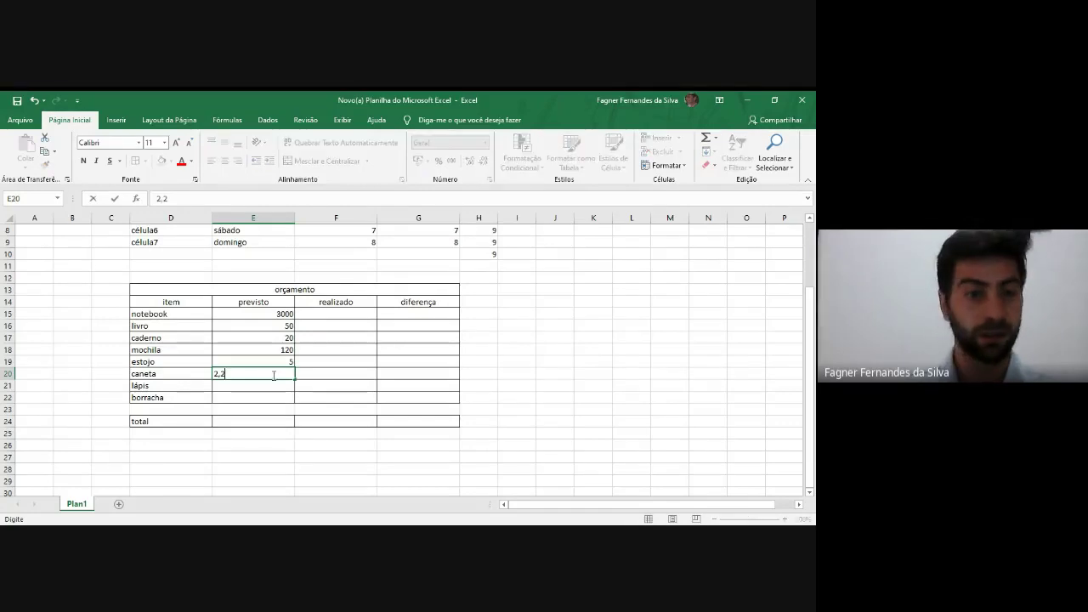
pyautogui.press('Return')
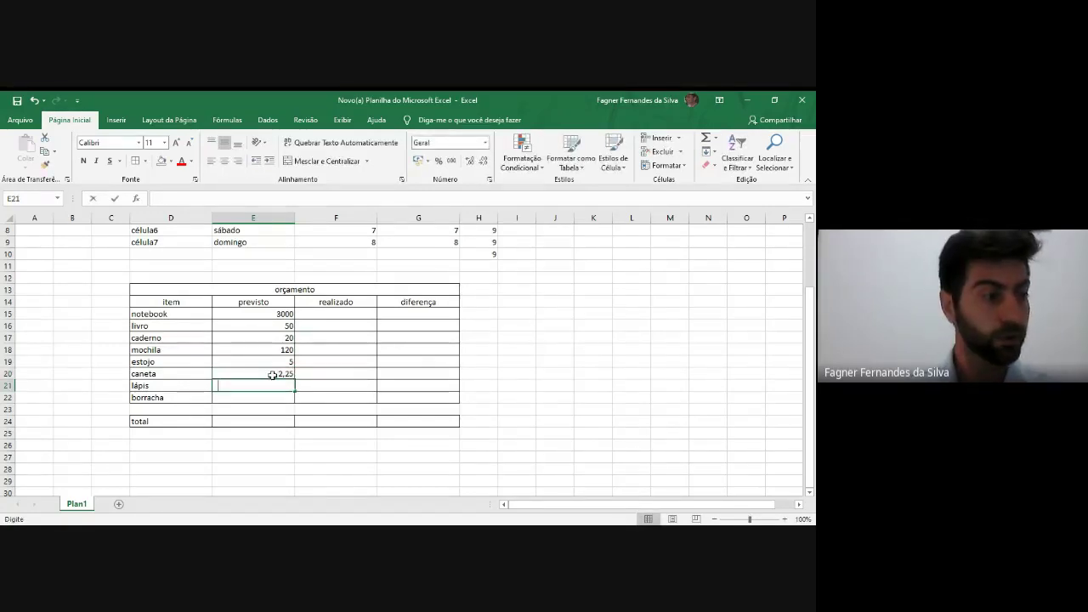
pyautogui.write('1,75')
pyautogui.press('Return')
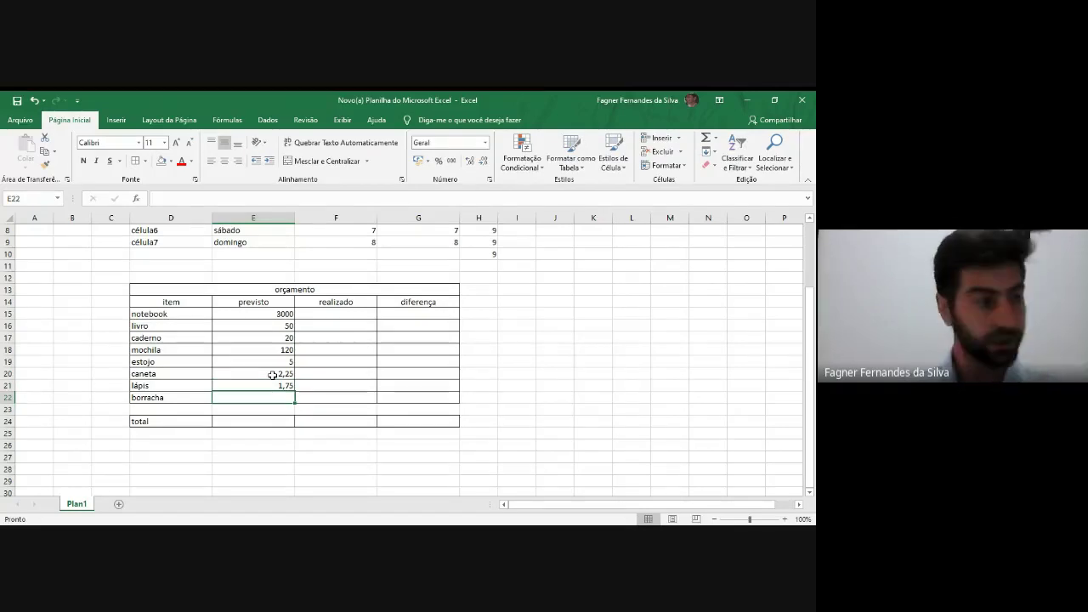
pyautogui.write('0,5')
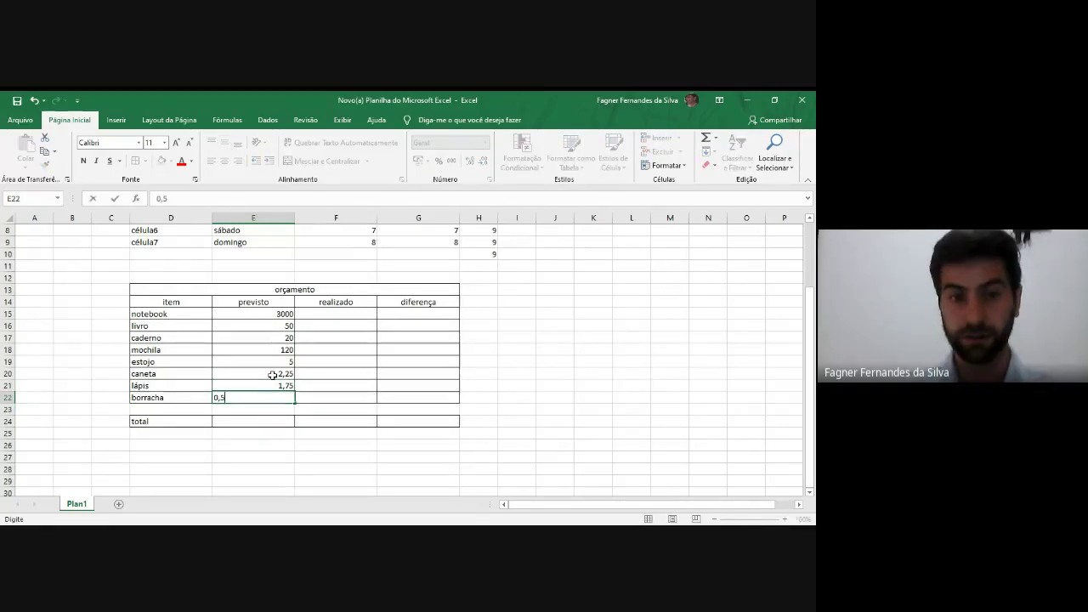
pyautogui.press('Return')
# Step: Enter the realizado values 3500 for notebook and 70 for livro in F15 and F16, and begin caderno's value in F17 with 3
pyautogui.click(340, 317)
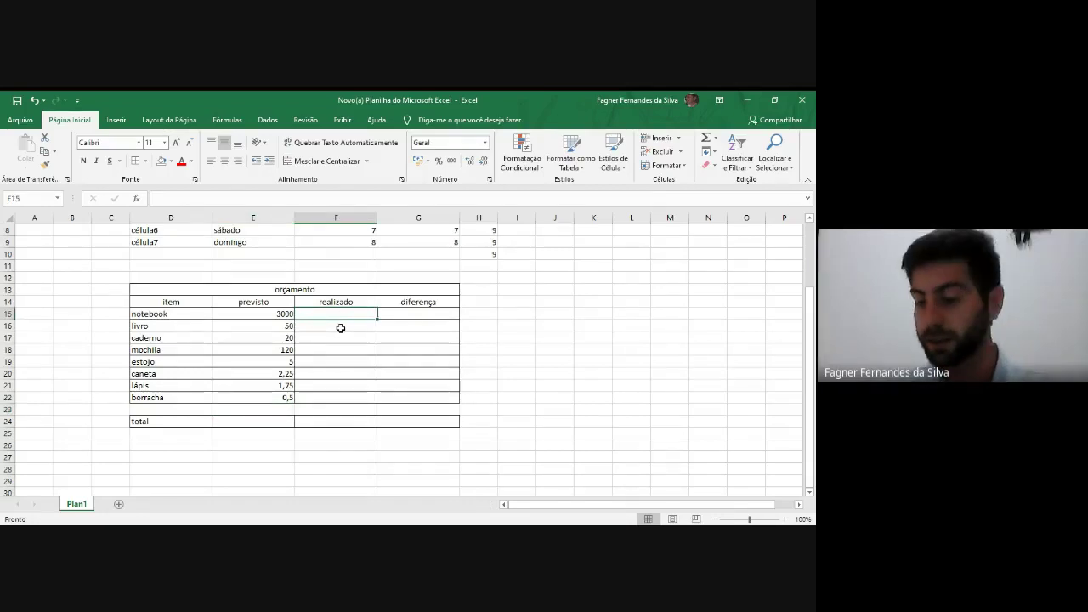
pyautogui.write('3500')
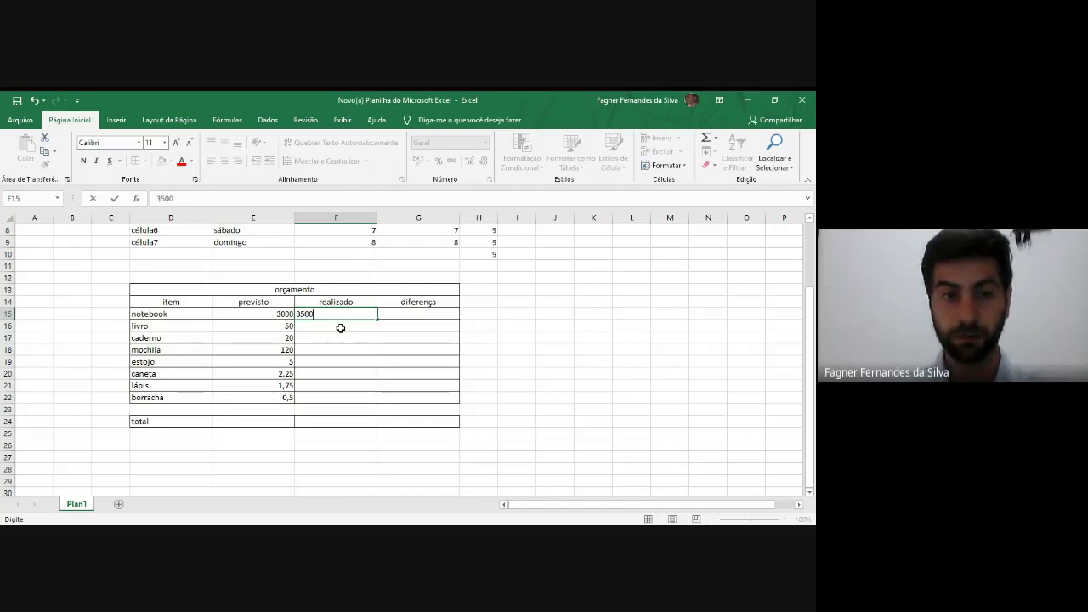
pyautogui.press('Return')
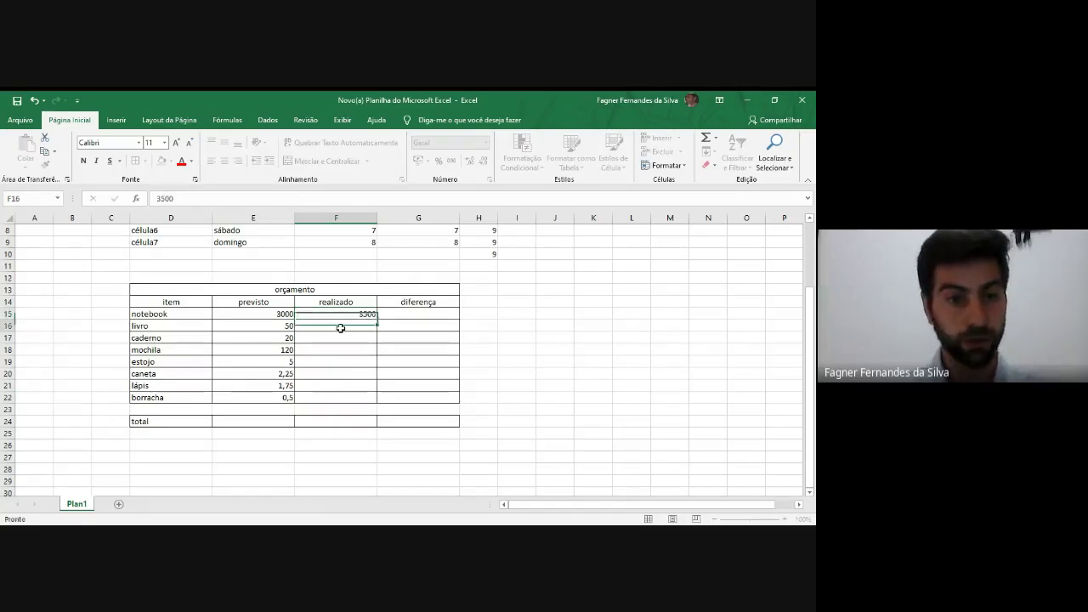
pyautogui.write('70')
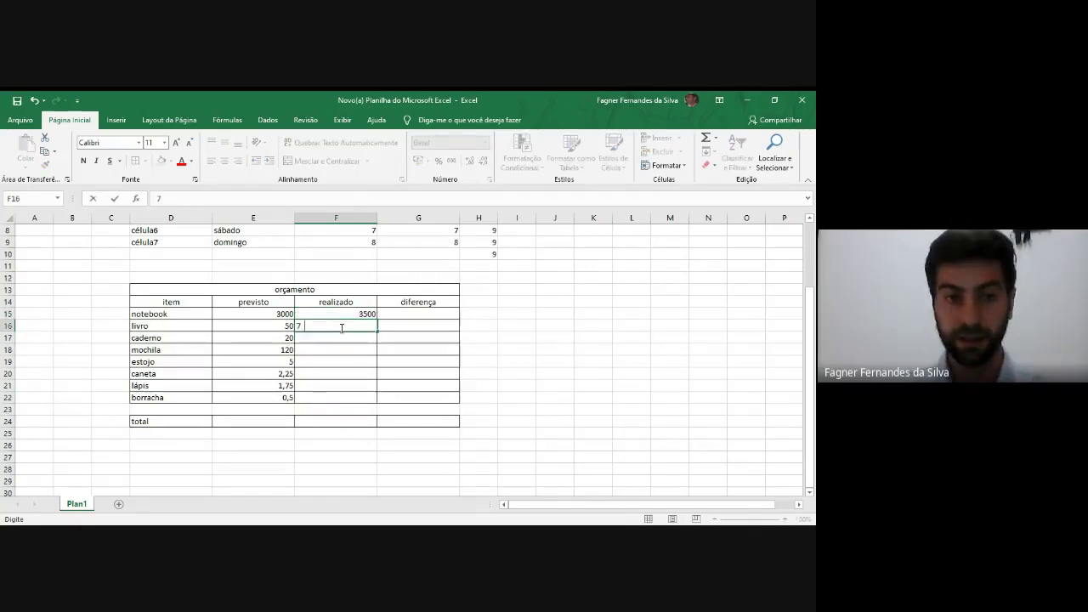
pyautogui.press('Return')
pyautogui.write('3')
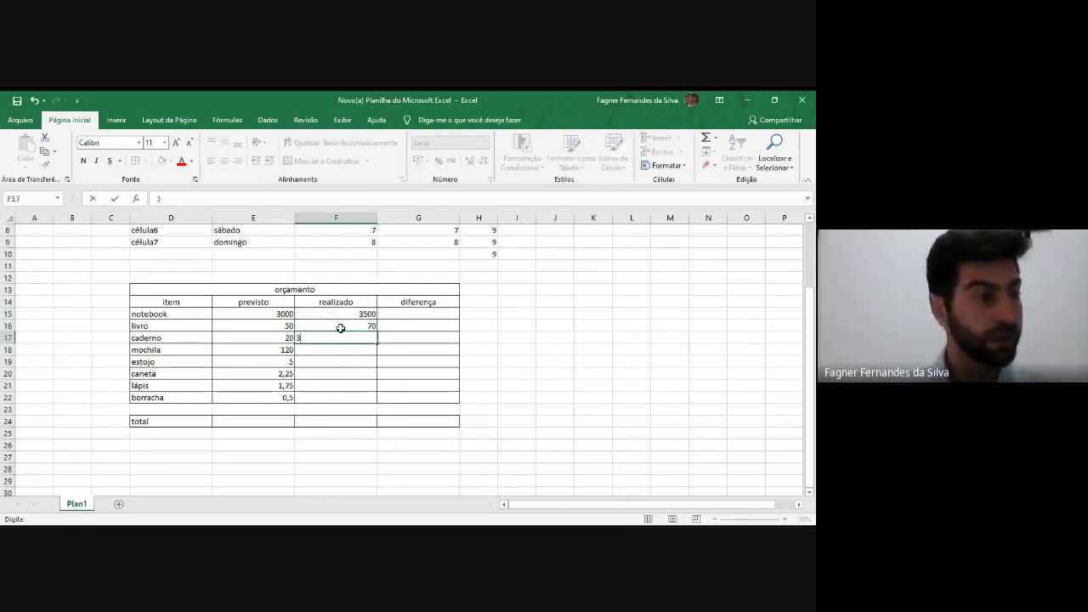
# Step: Enter the realizado values 30 for caderno and 70 for mochila in the orçamento table
pyautogui.write('0')
pyautogui.press('Return')
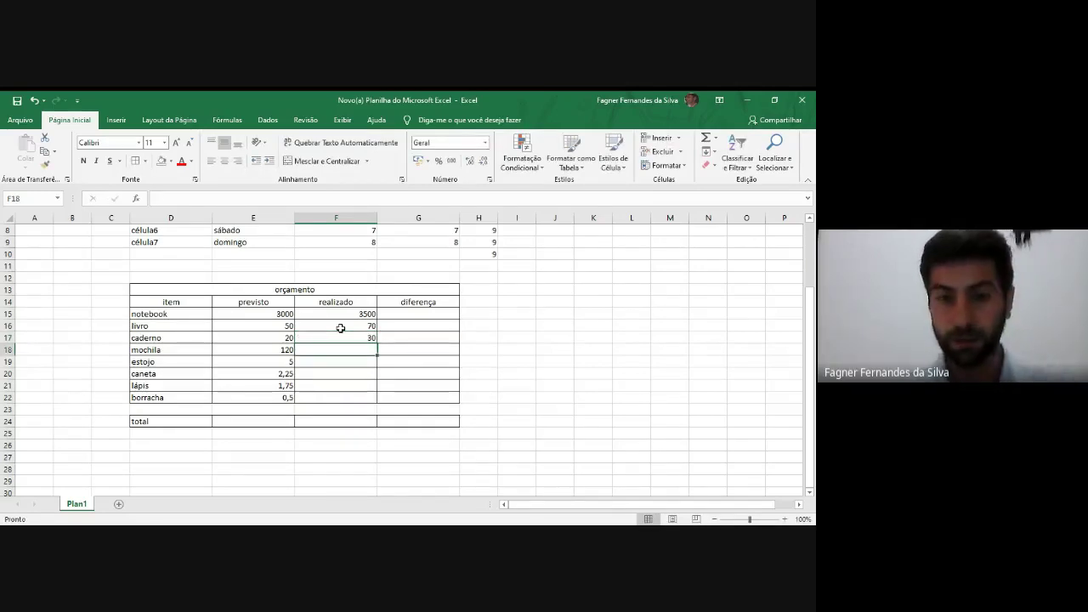
pyautogui.write('70')
pyautogui.press('Return')
# Step: Enter the realizado values 22 for estojo, 1,5 for caneta and 0,25 for lápis
pyautogui.write('22')
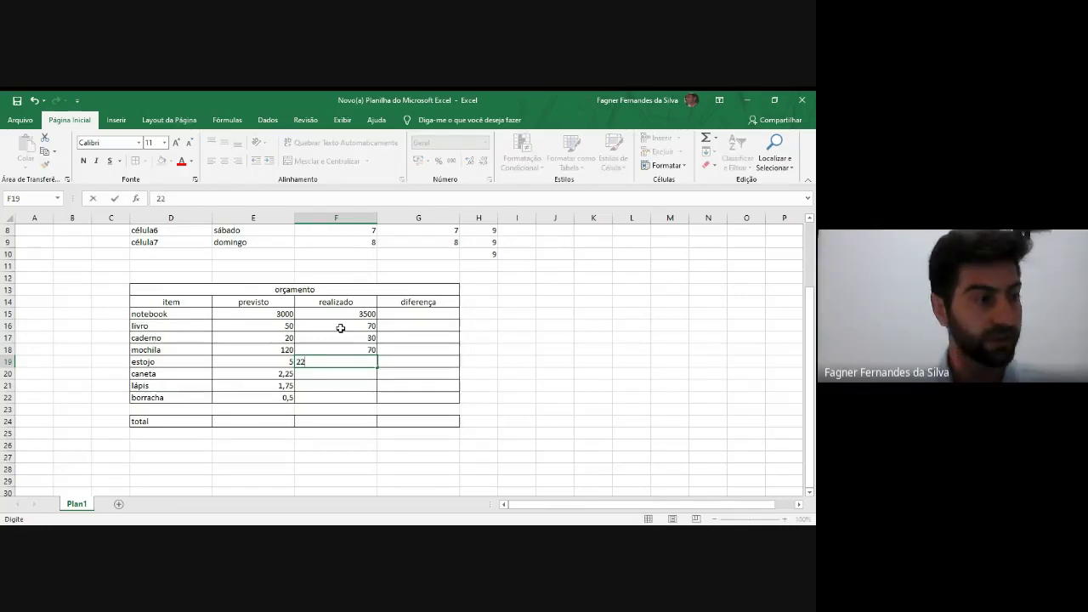
pyautogui.press('Return')
pyautogui.write('1,')
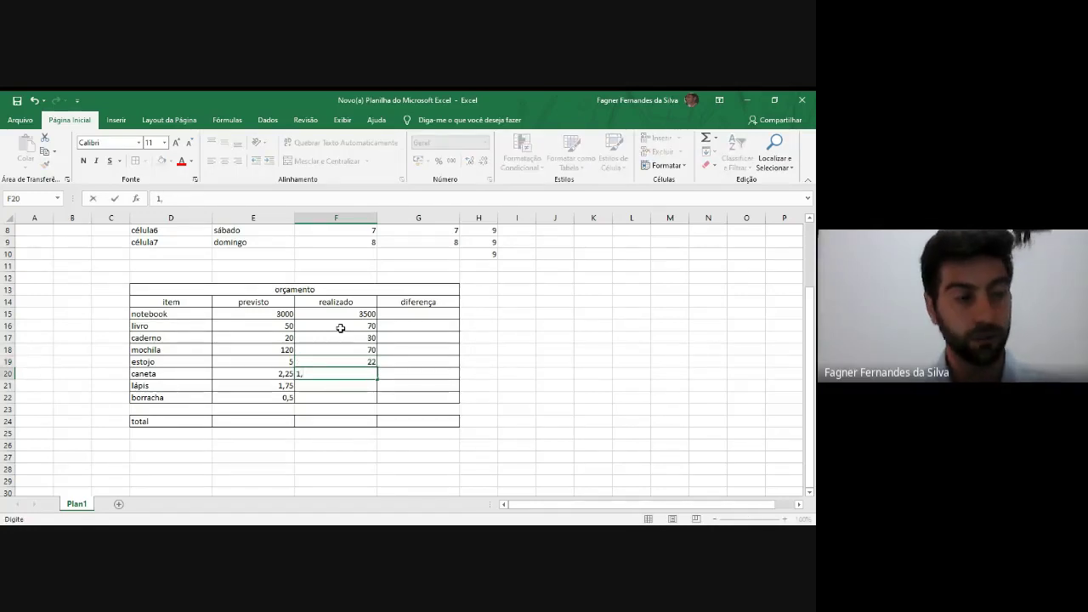
pyautogui.write('5')
pyautogui.press('Return')
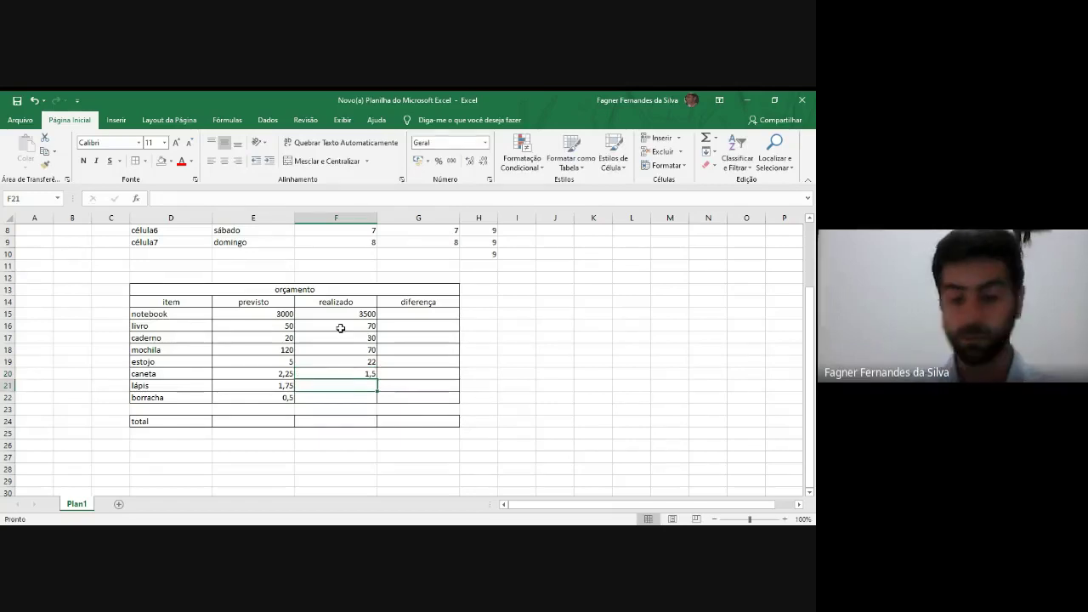
pyautogui.write('0,25')
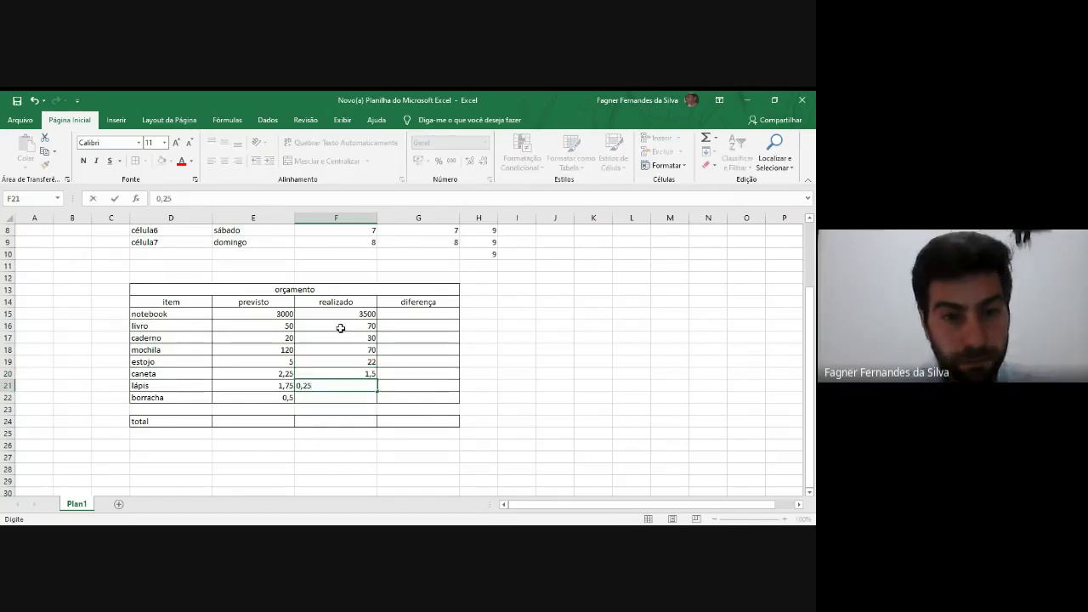
pyautogui.press('Return')
# Step: Set the realizado values to 2 for estojo, 2 for caneta, 1,5 for lápis and 0,25 for borracha
pyautogui.click(341, 360)
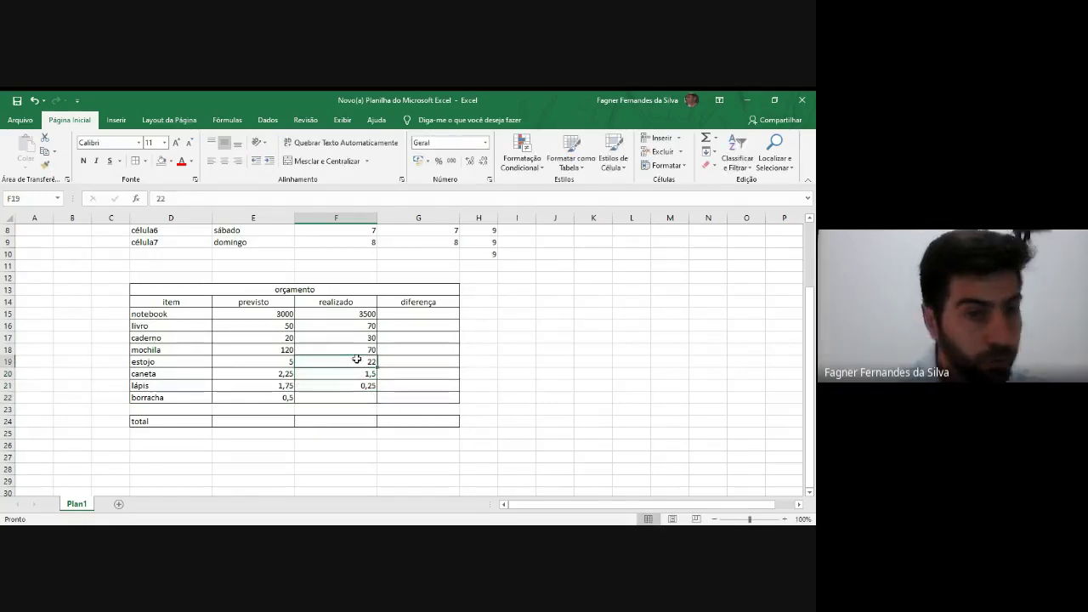
pyautogui.click(360, 372)
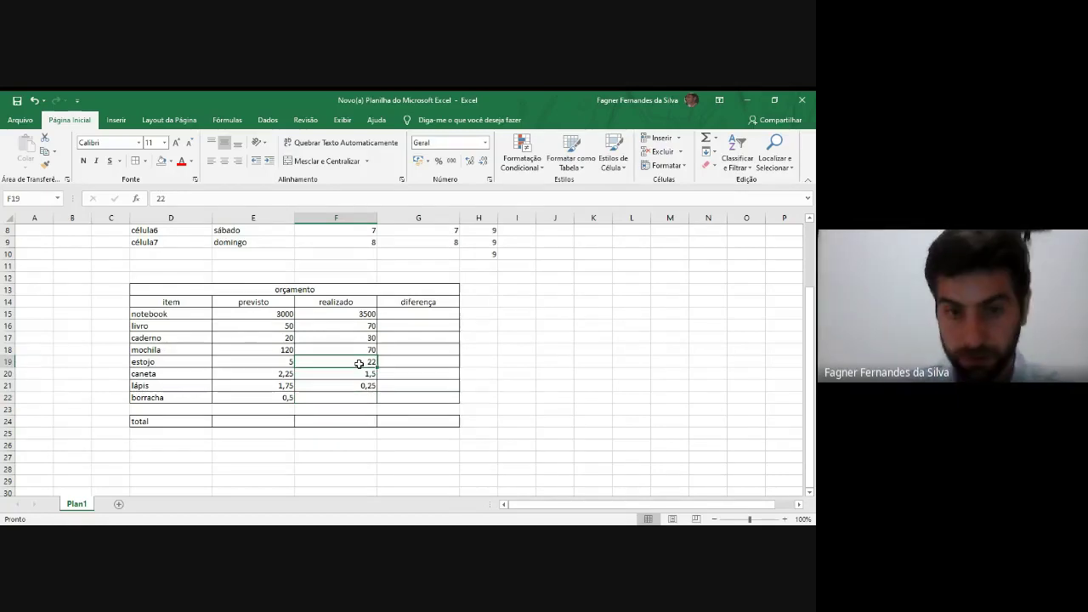
pyautogui.write('2')
pyautogui.press('Return')
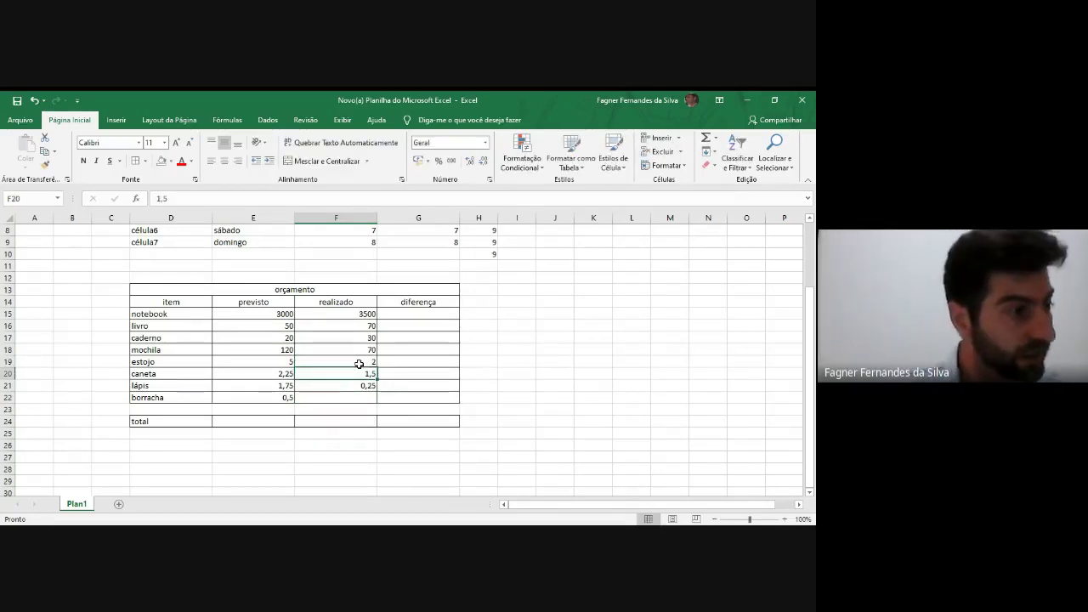
pyautogui.write('2')
pyautogui.press('Return')
pyautogui.write('1')
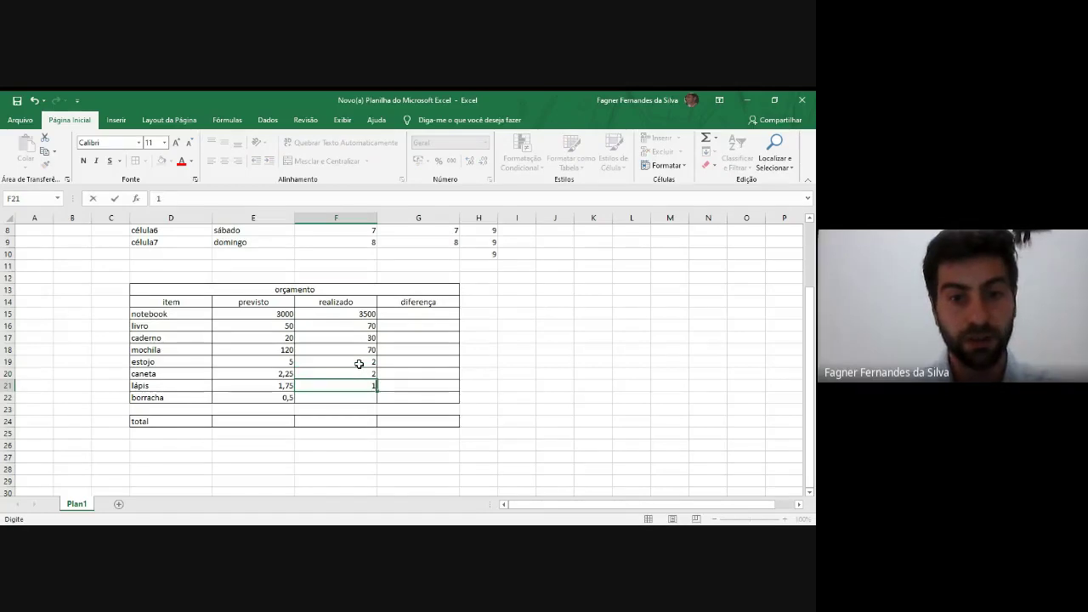
pyautogui.write(',5')
pyautogui.press('Return')
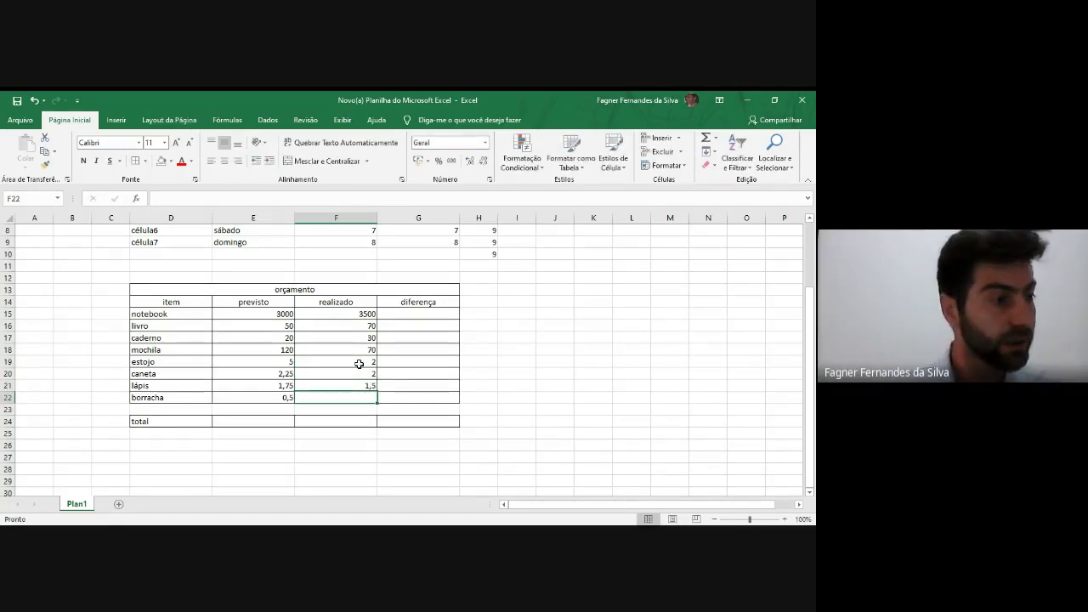
pyautogui.write('0,25')
pyautogui.press('Return')
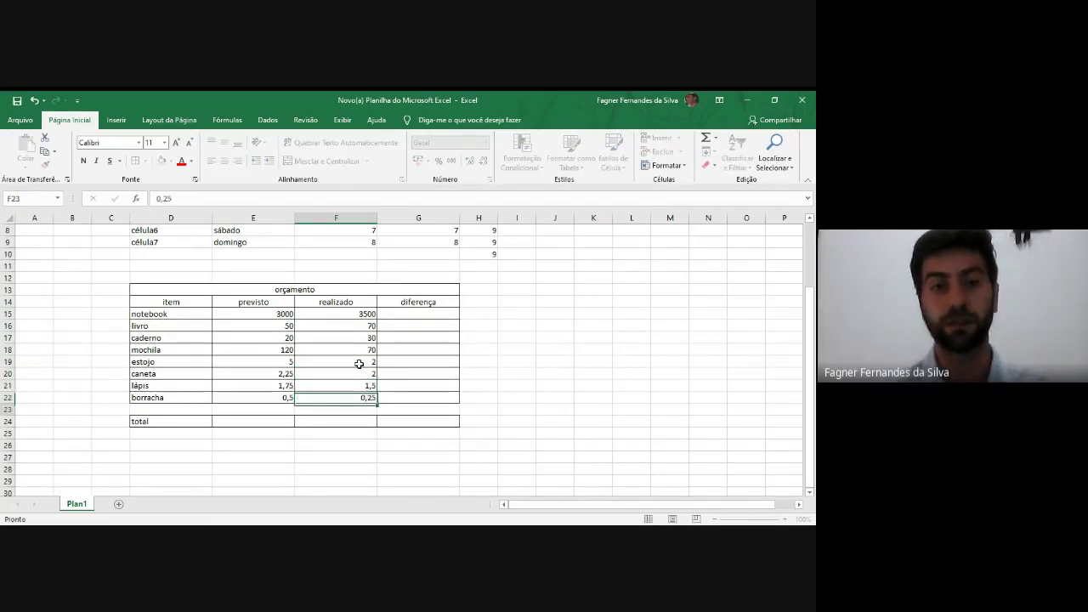
# Step: Apply the Contábil number format to the previsto, realizado and diferença cells of all items, E15:G22
pyautogui.click(267, 314)
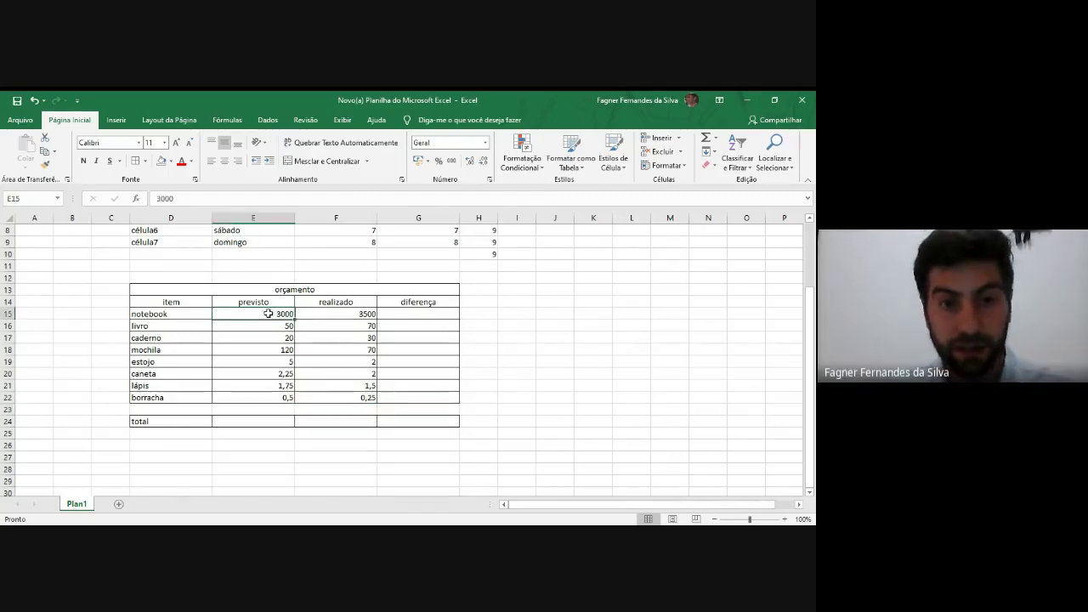
pyautogui.moveTo(268, 313); pyautogui.dragTo(445, 394)
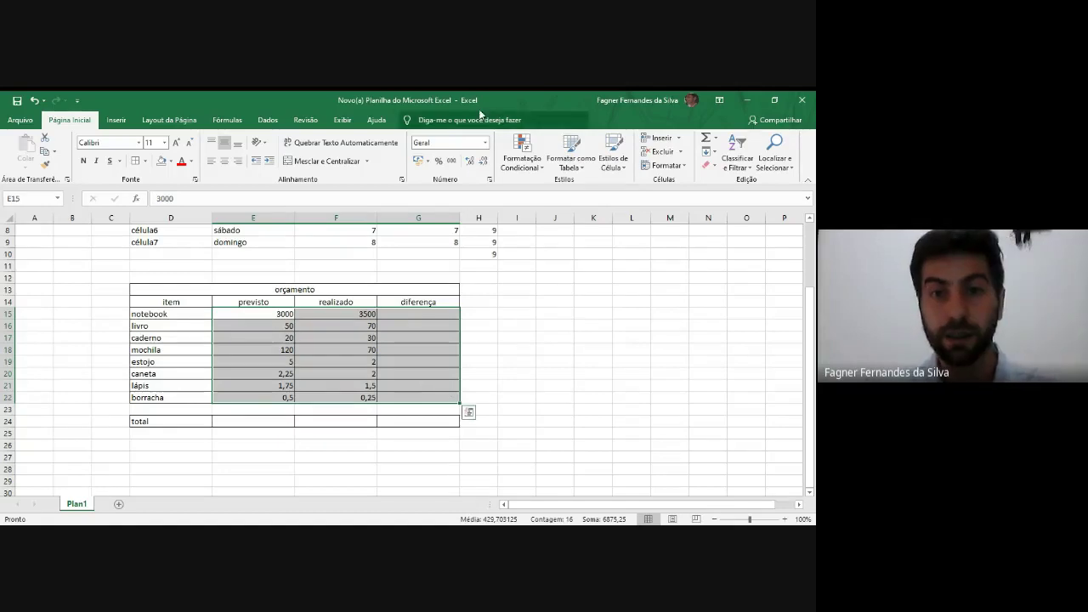
pyautogui.click(485, 143)
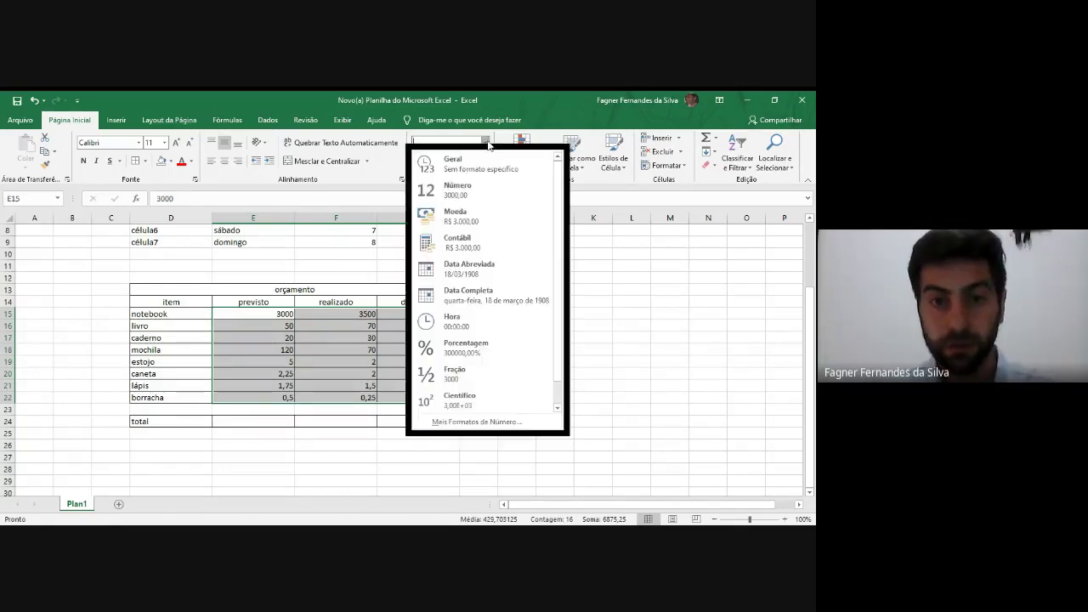
pyautogui.click(467, 242)
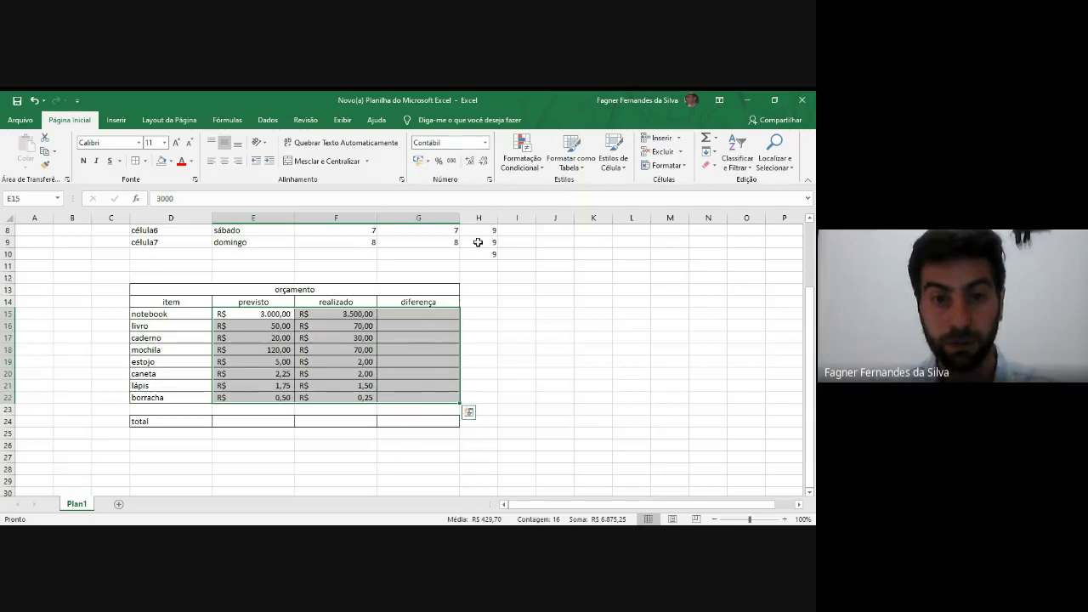
pyautogui.moveTo(255, 314); pyautogui.dragTo(352, 396)
pyautogui.click(271, 338)
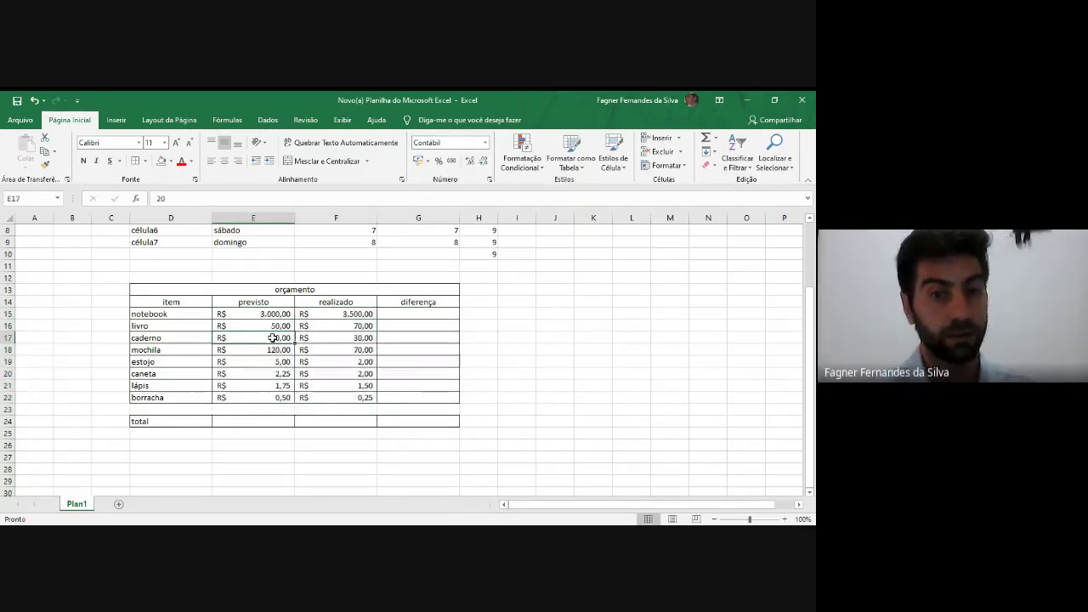
pyautogui.moveTo(252, 321)
pyautogui.mouseDown()
pyautogui.moveTo(394, 322)
pyautogui.moveTo(409, 394)
pyautogui.mouseUp()
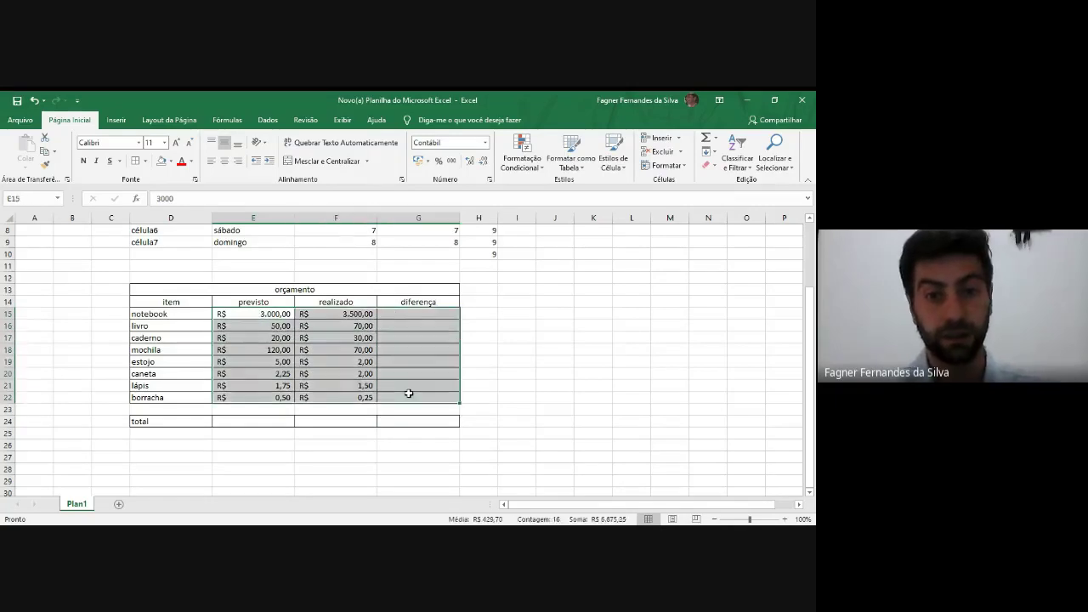
pyautogui.click(408, 393)
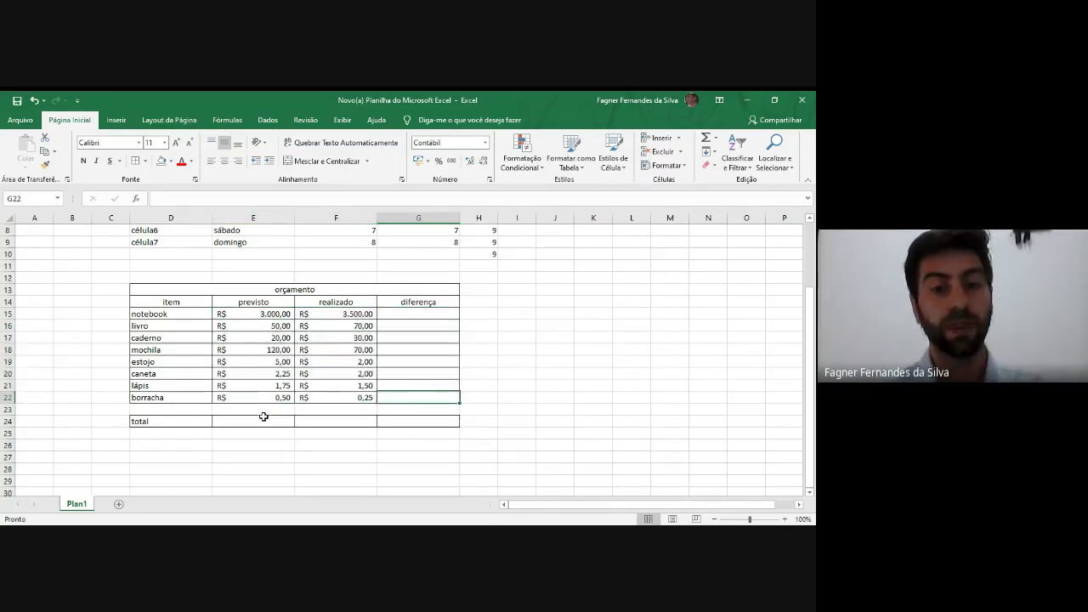
pyautogui.click(258, 417)
# Step: Test the number format of the notebook's diferença cell G15 with the value 1, and clear the cell again
pyautogui.click(430, 314)
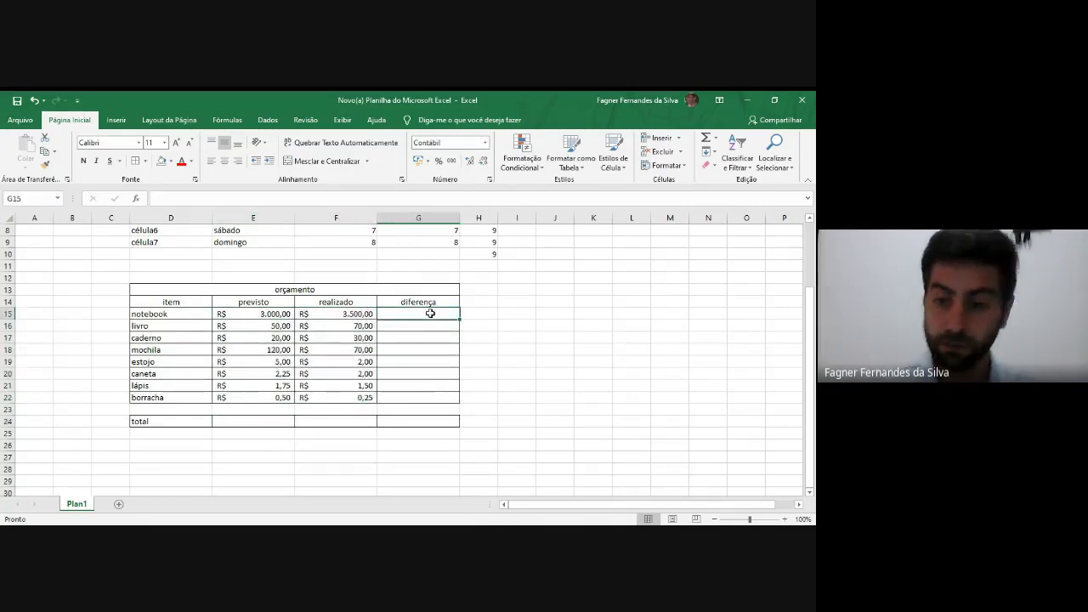
pyautogui.write('1')
pyautogui.press('Return')
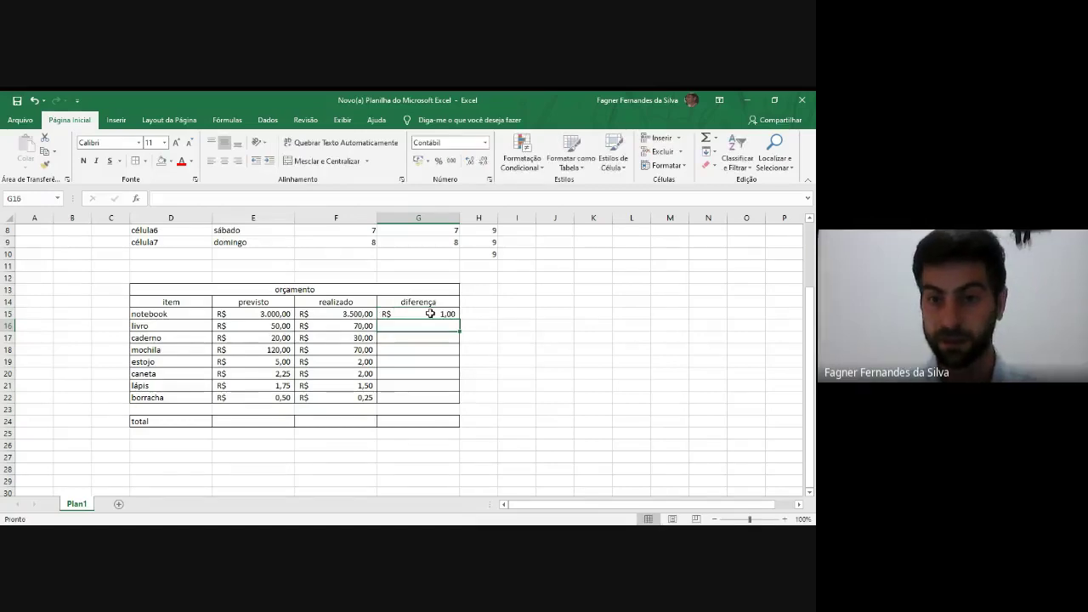
pyautogui.press('Up')
pyautogui.press('Delete')
pyautogui.press('Up')
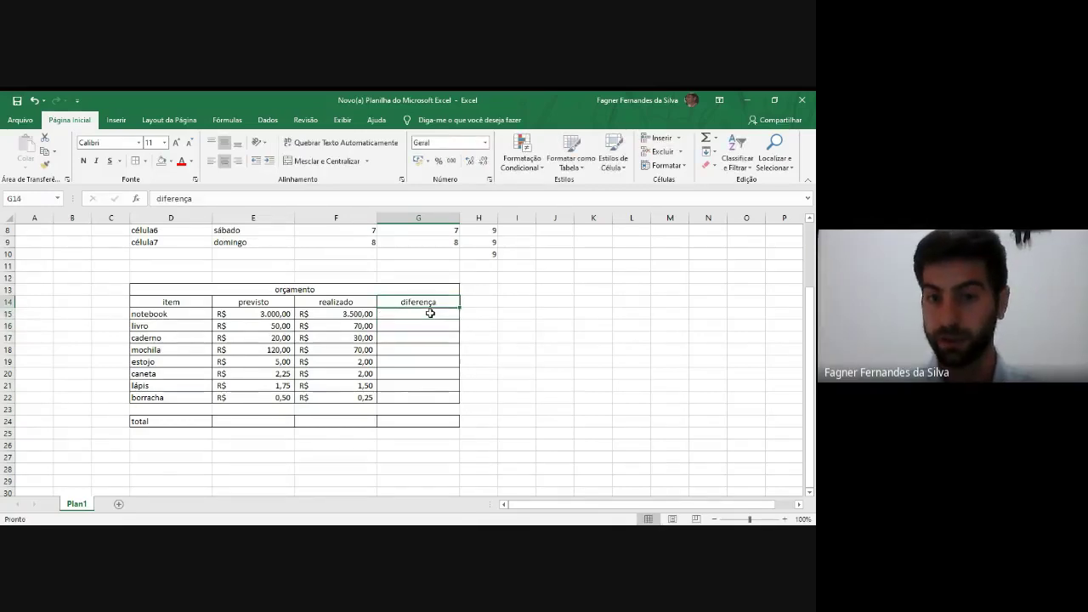
pyautogui.press('Down')
pyautogui.hotkey('ctrl', 'z')
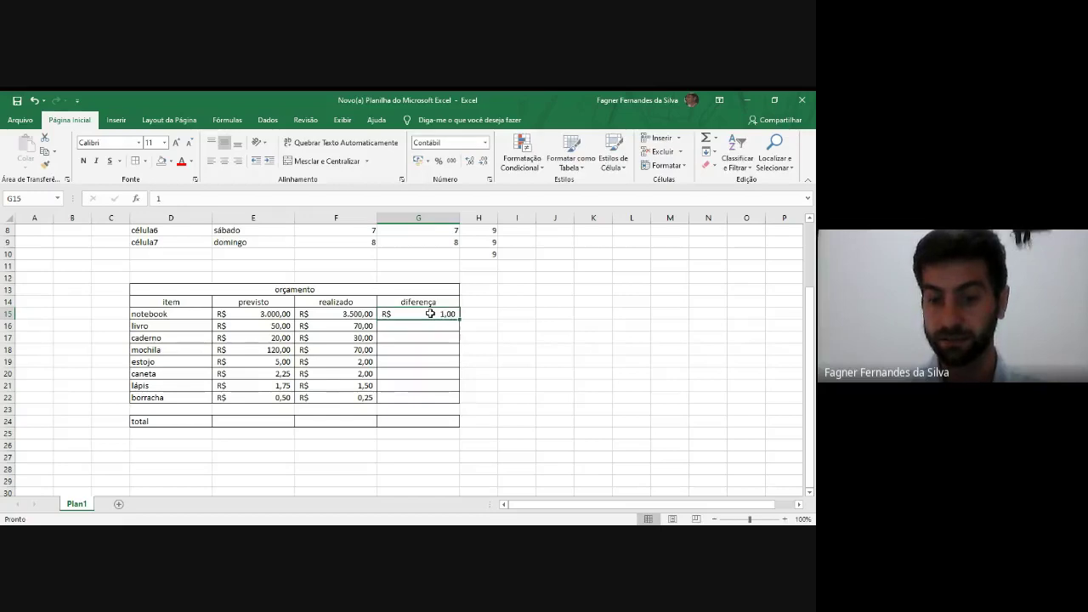
pyautogui.press('Delete')
# Step: Apply the Contábil number format to the total row cells E24:G24
pyautogui.click(265, 423)
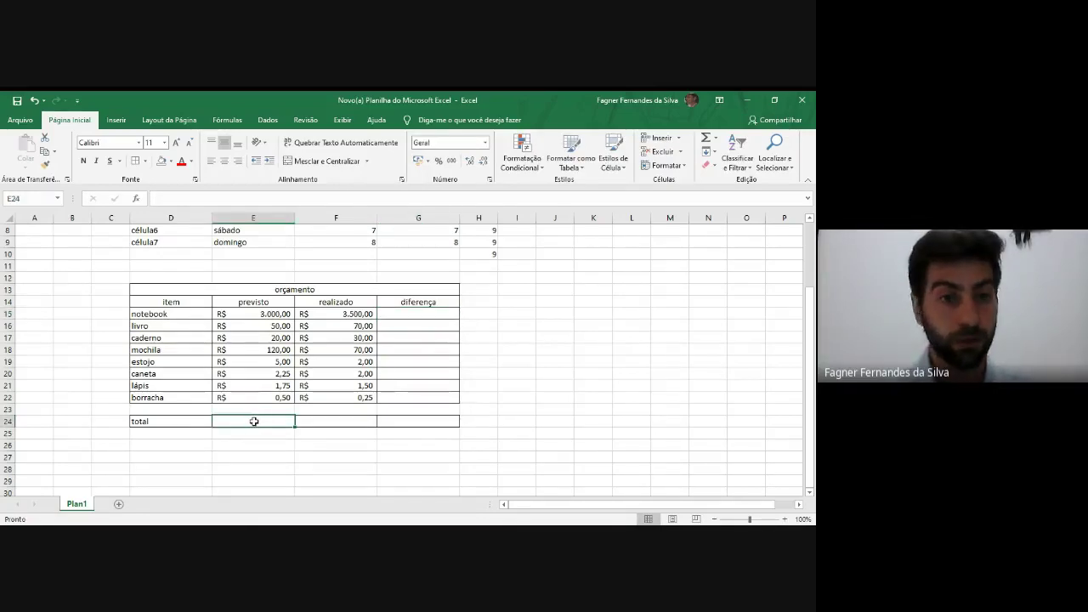
pyautogui.moveTo(252, 421); pyautogui.dragTo(404, 416)
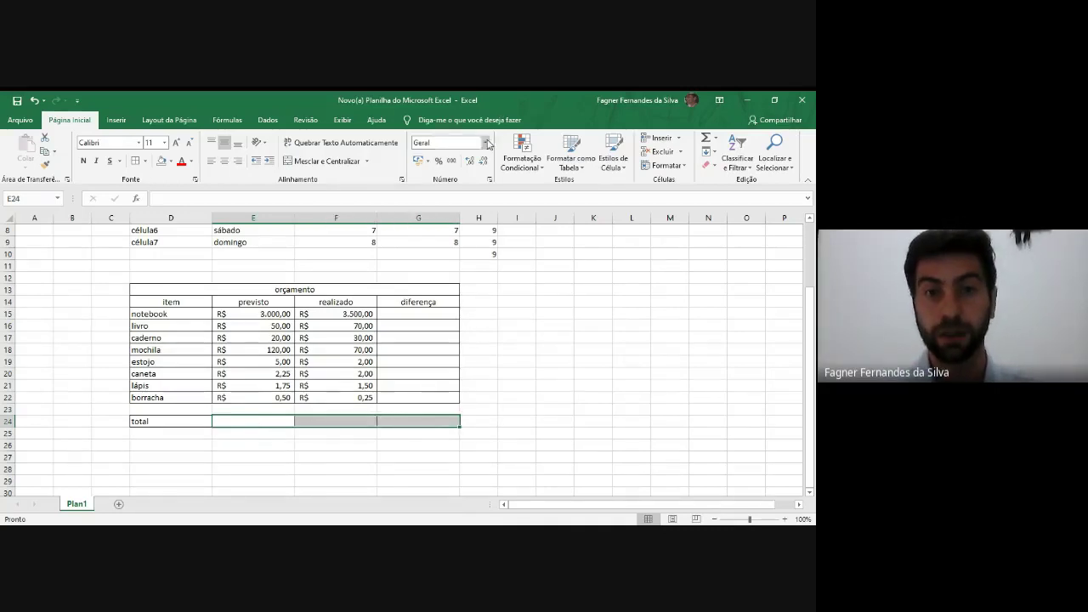
pyautogui.click(419, 164)
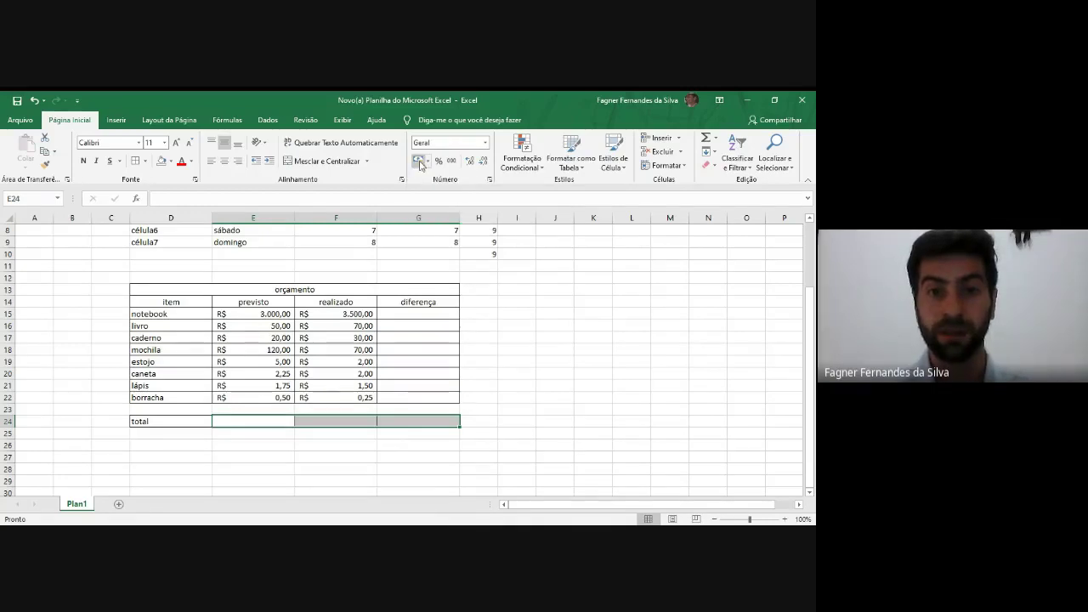
pyautogui.click(419, 163)
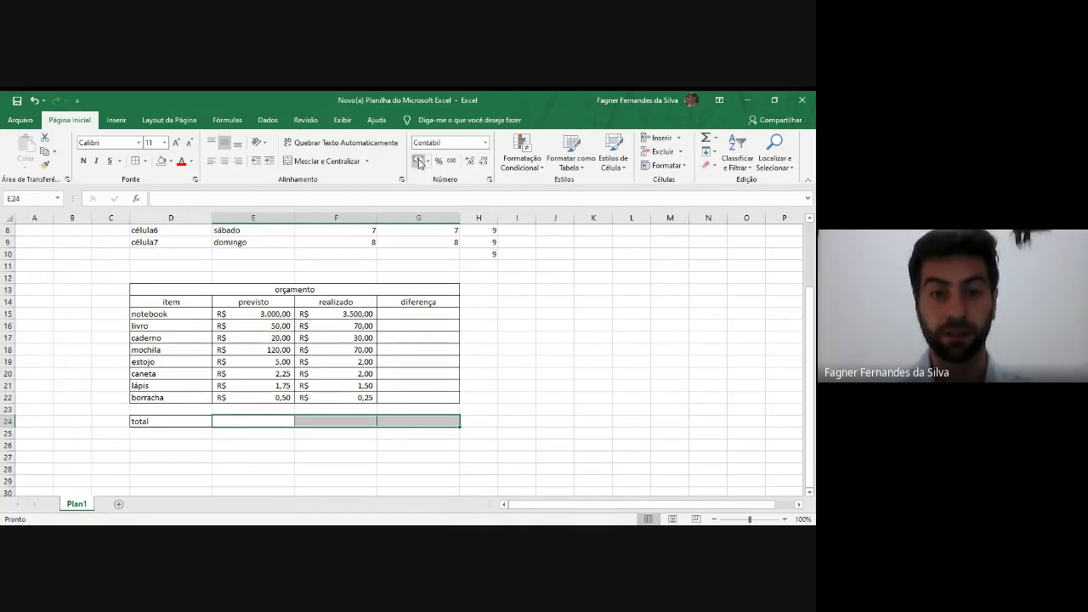
pyautogui.click(266, 420)
pyautogui.press('Return')
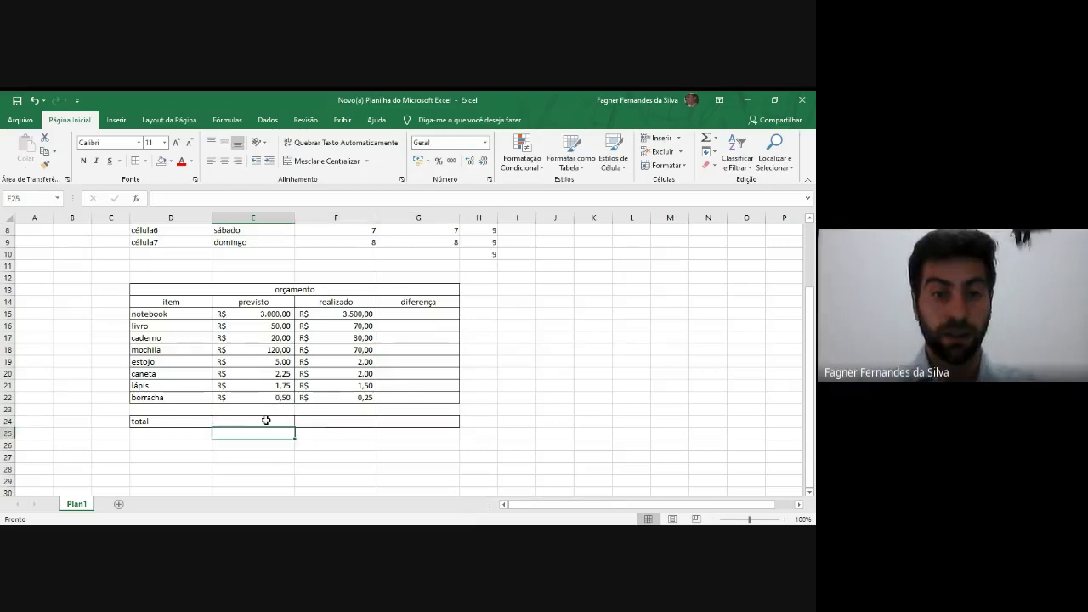
# Step: Open the function inserter for the previsto total cell E24 and browse the functions in the Tudo category
pyautogui.click(266, 420)
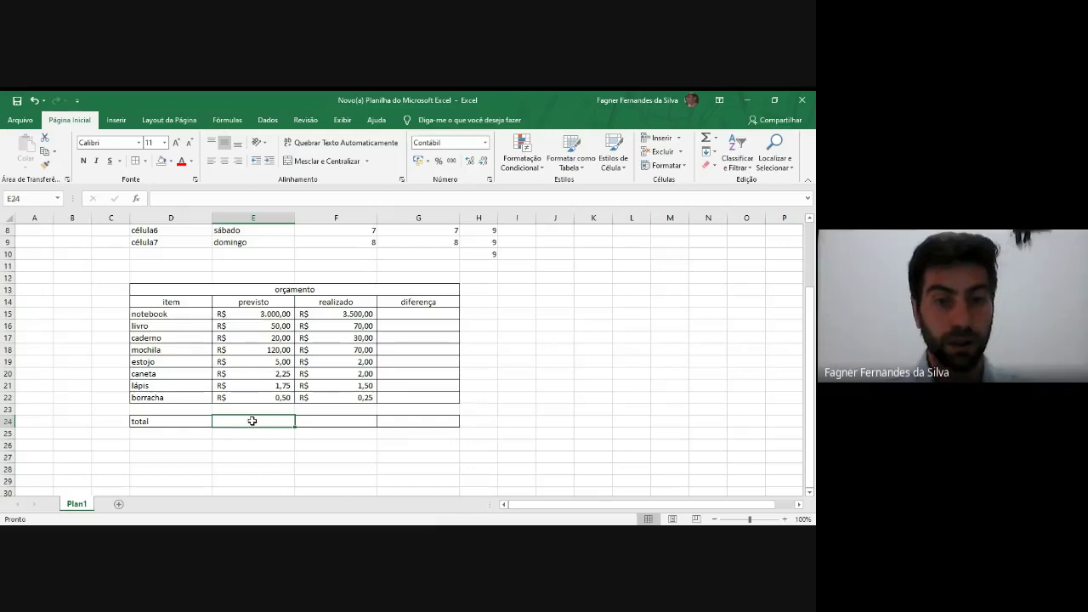
pyautogui.click(135, 199)
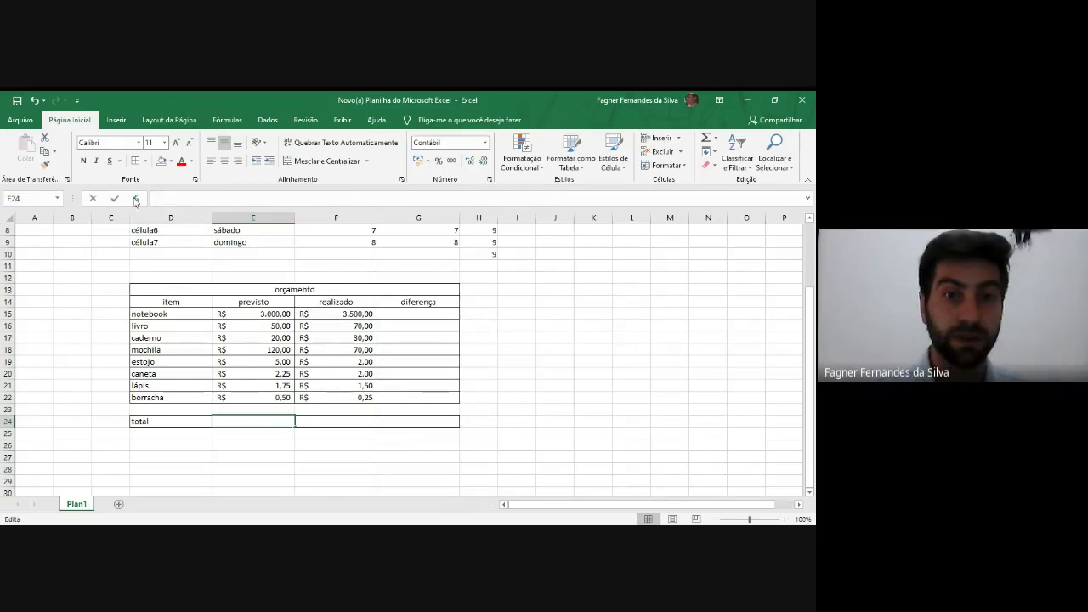
pyautogui.click(564, 186)
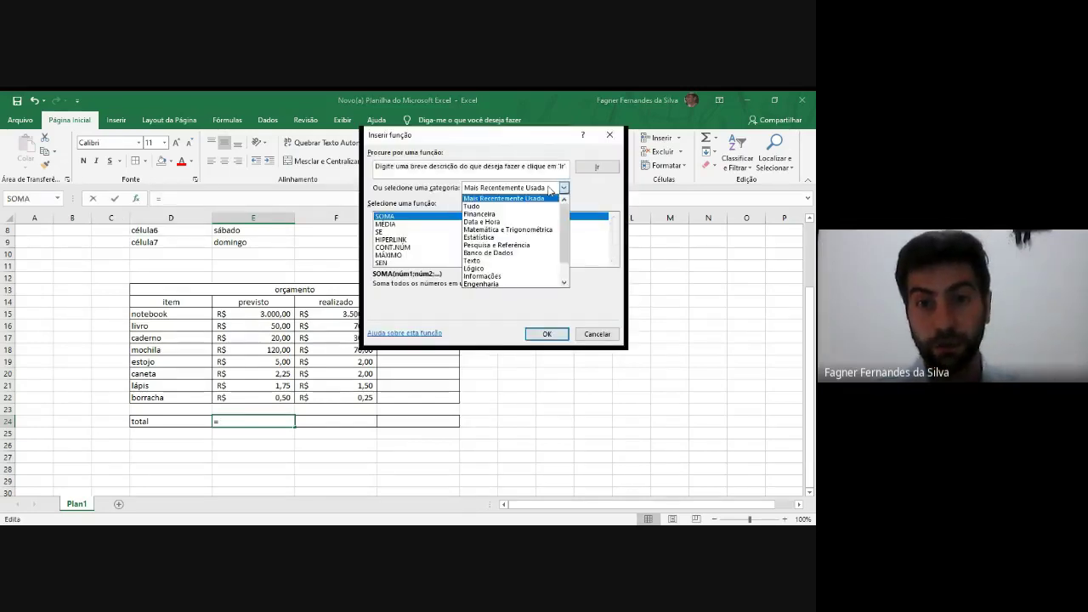
pyautogui.click(521, 207)
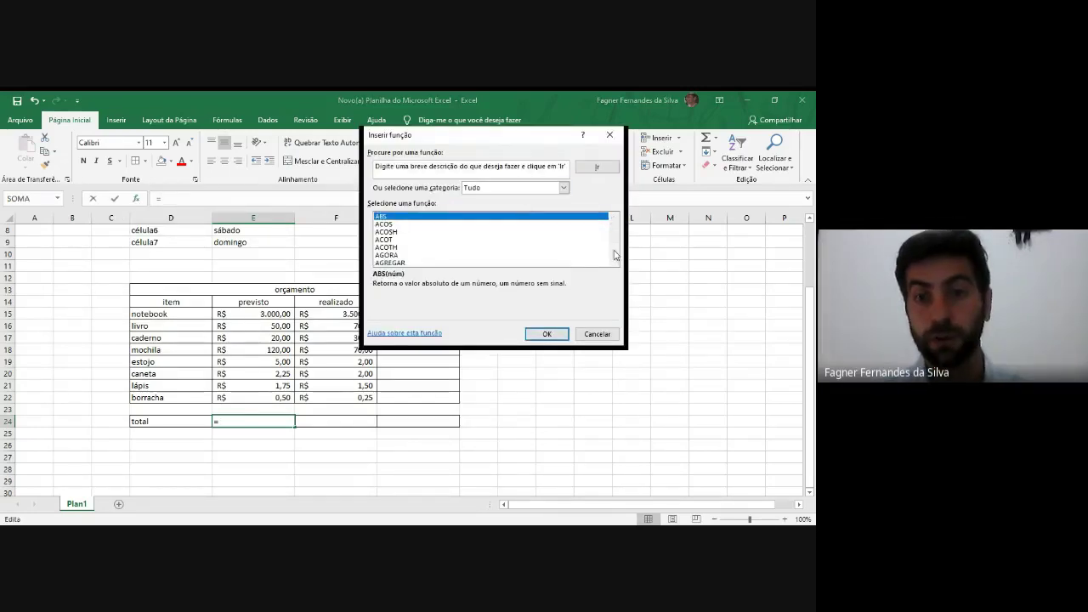
pyautogui.moveTo(613, 222); pyautogui.dragTo(613, 247)
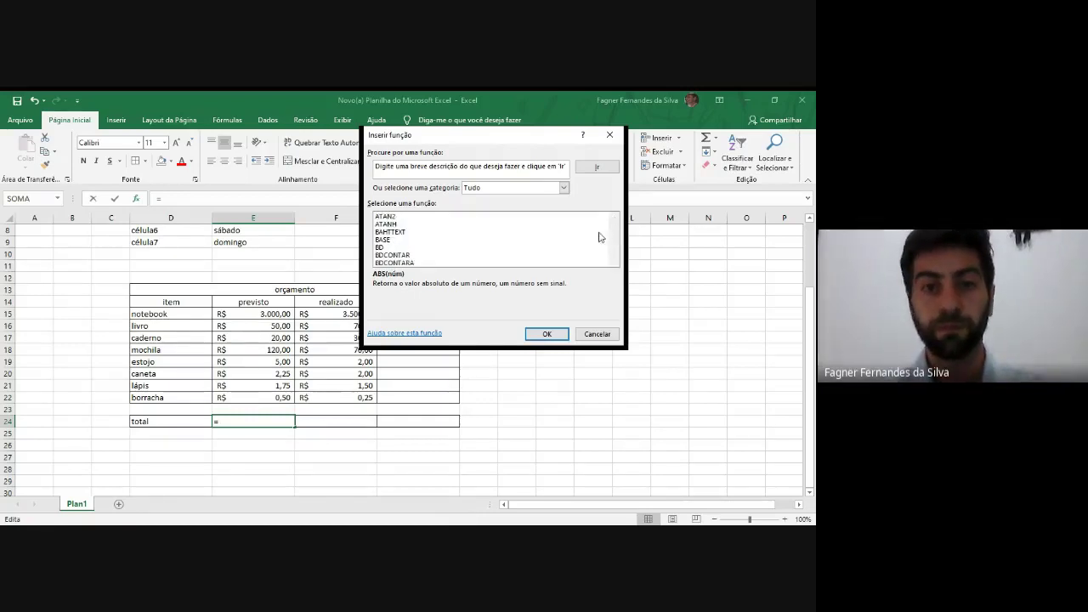
# Step: Insert the SOMA function from the Mais Recentemente Usada category into E24, with E15:E22 as its Núm1 argument
pyautogui.click(526, 188)
pyautogui.click(520, 198)
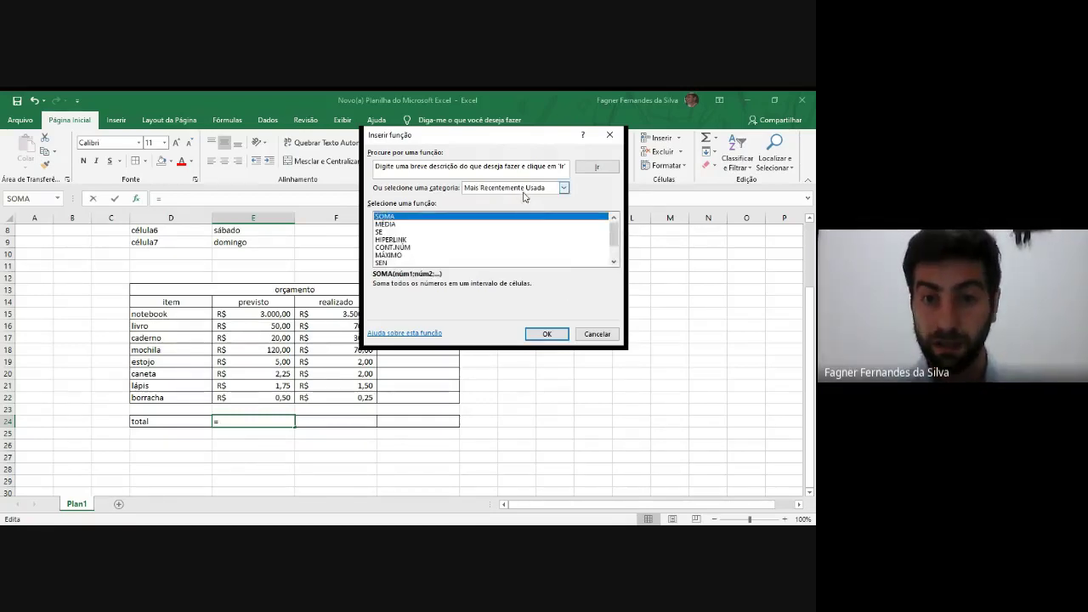
pyautogui.scroll(-1, 516, 246)
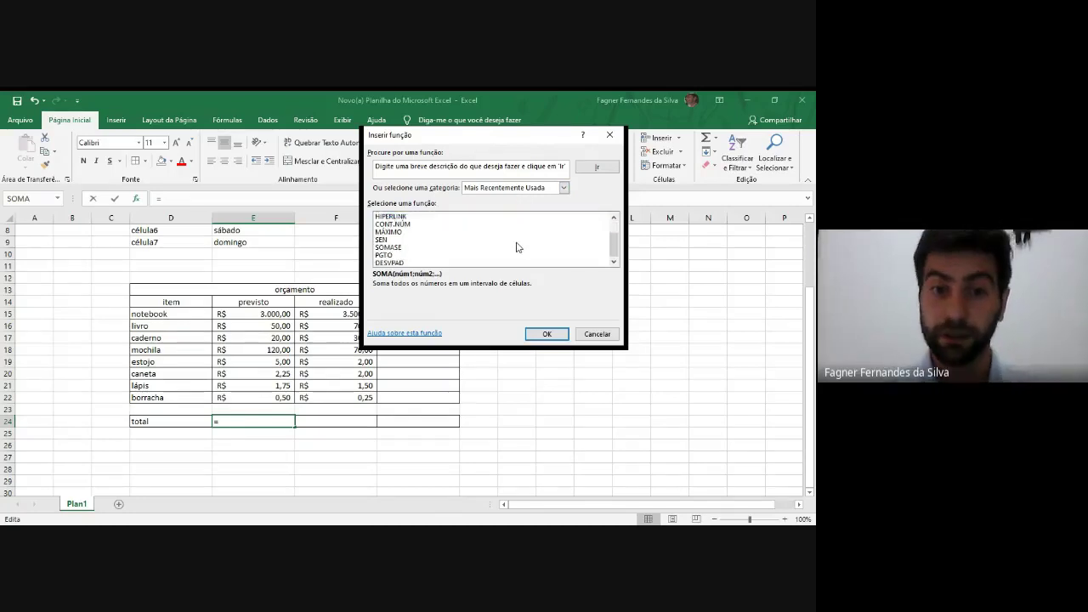
pyautogui.scroll(1, 517, 247)
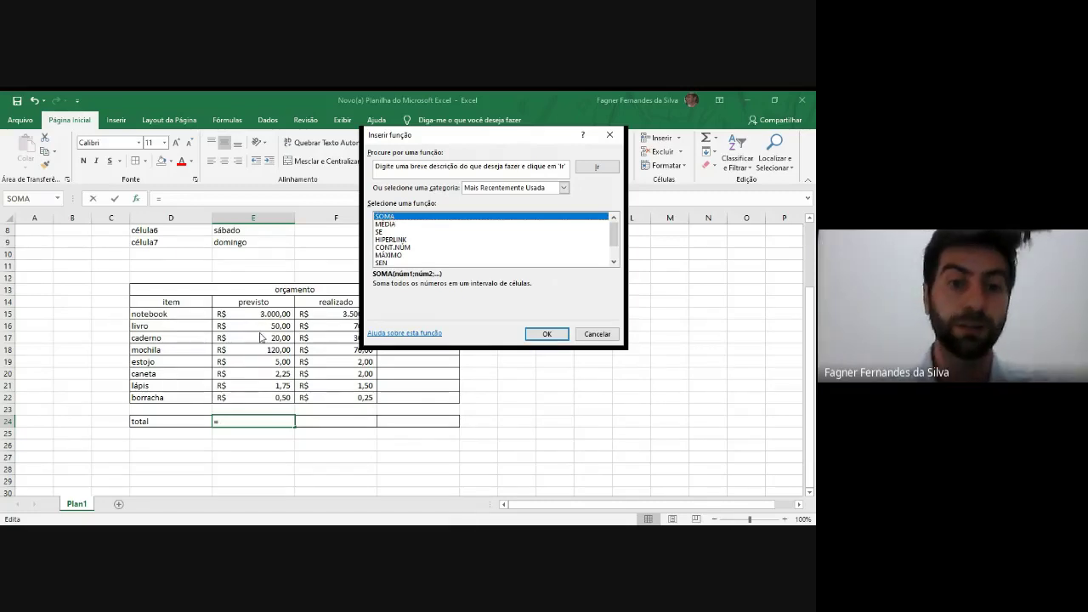
pyautogui.click(567, 336)
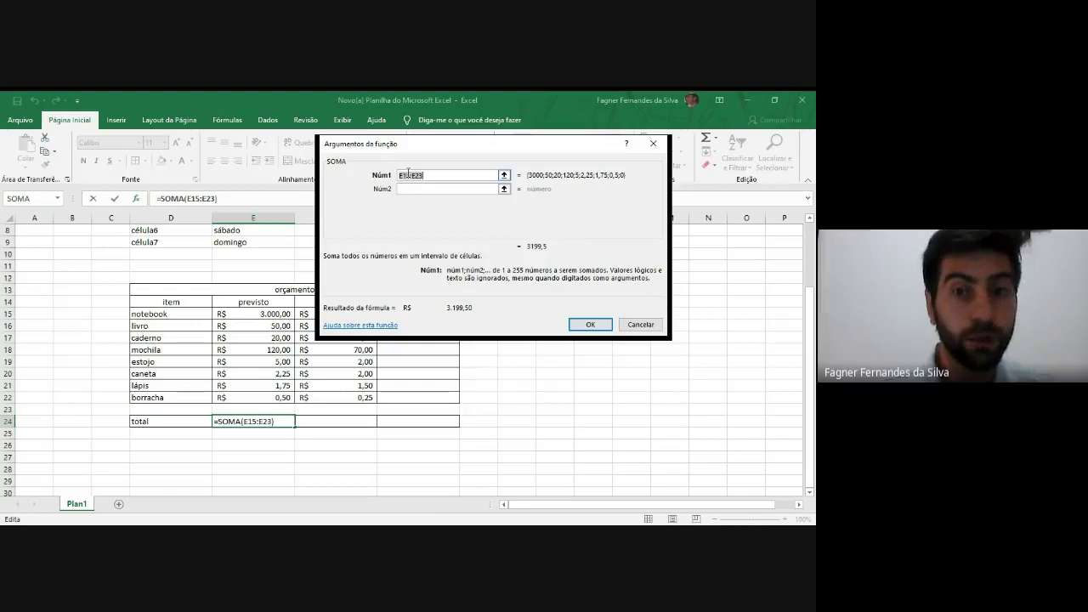
pyautogui.click(503, 175)
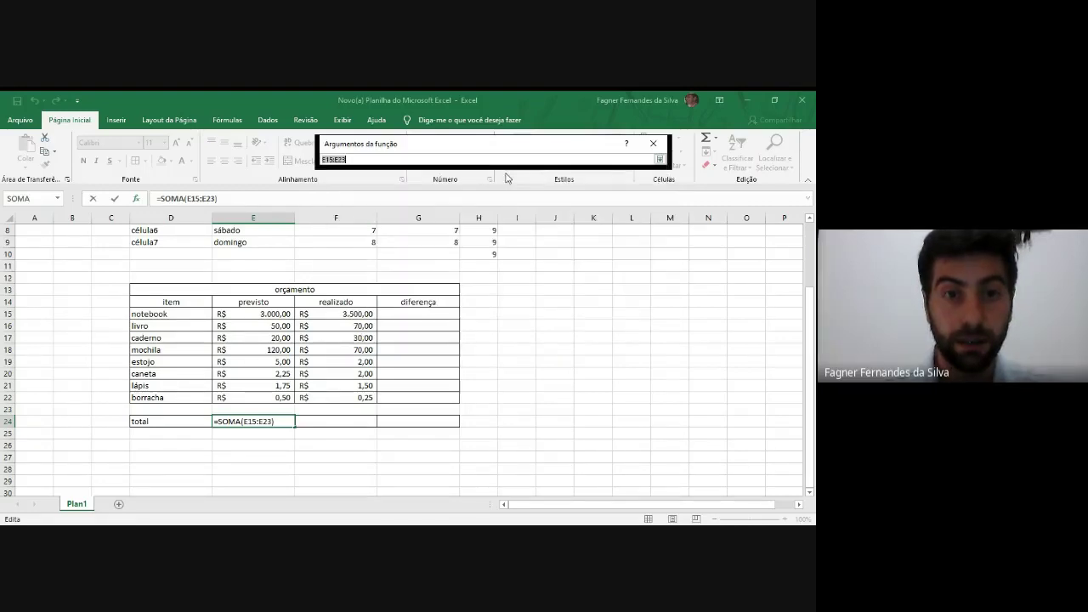
pyautogui.click(260, 314)
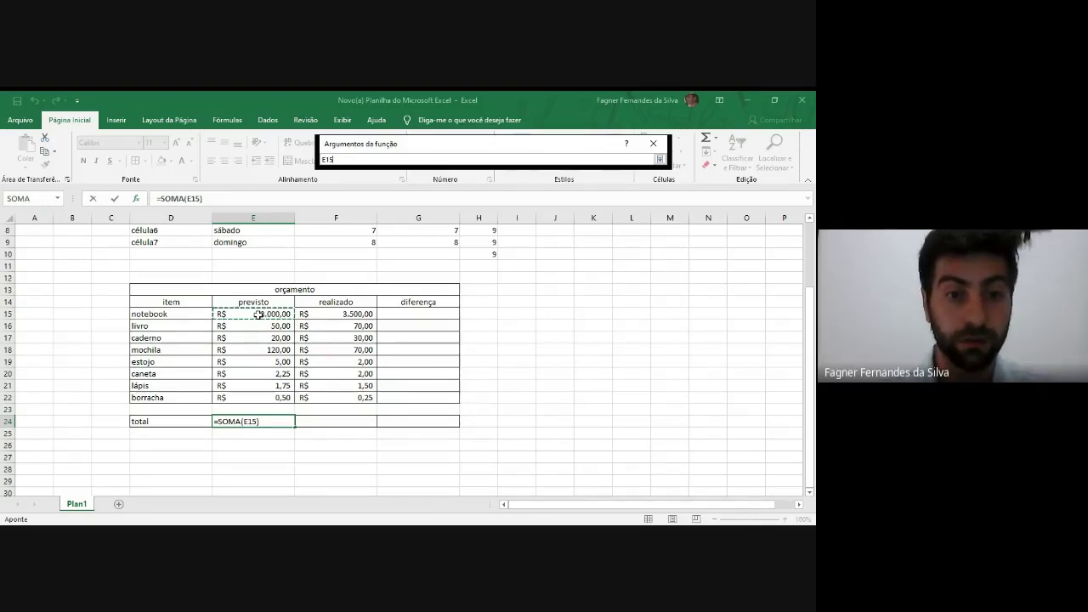
pyautogui.moveTo(259, 314); pyautogui.dragTo(238, 400)
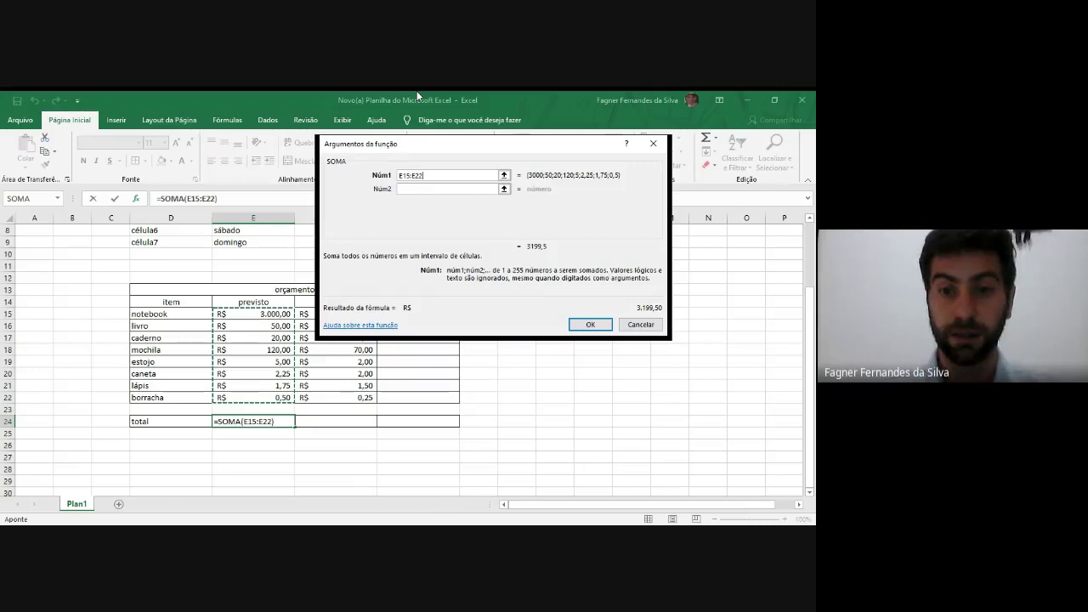
pyautogui.click(590, 325)
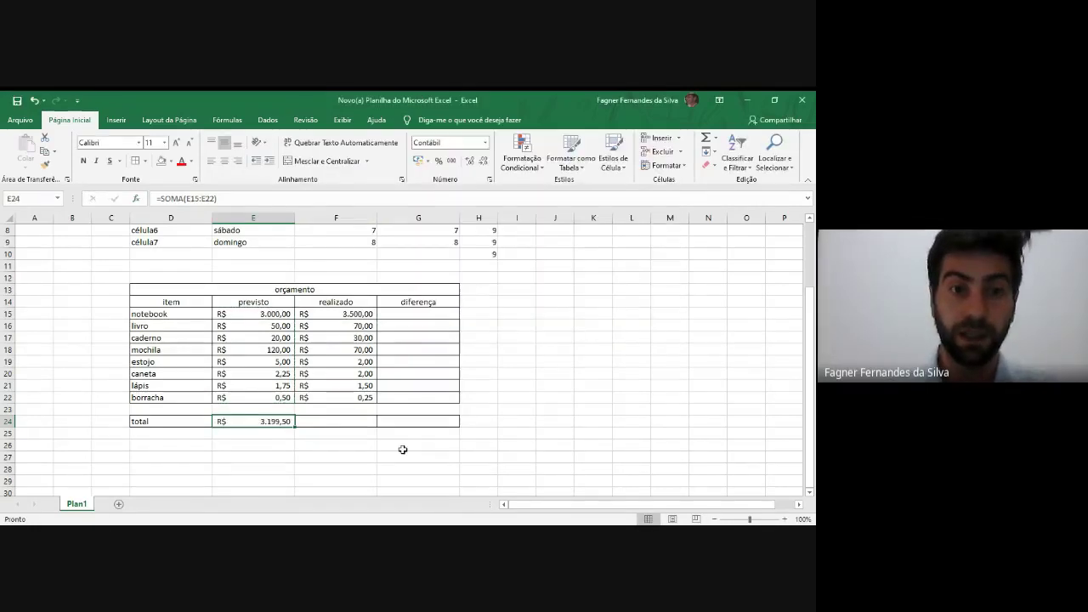
# Step: Clear the SOMA formula from the previsto total cell E24
pyautogui.click(262, 446)
pyautogui.click(260, 421)
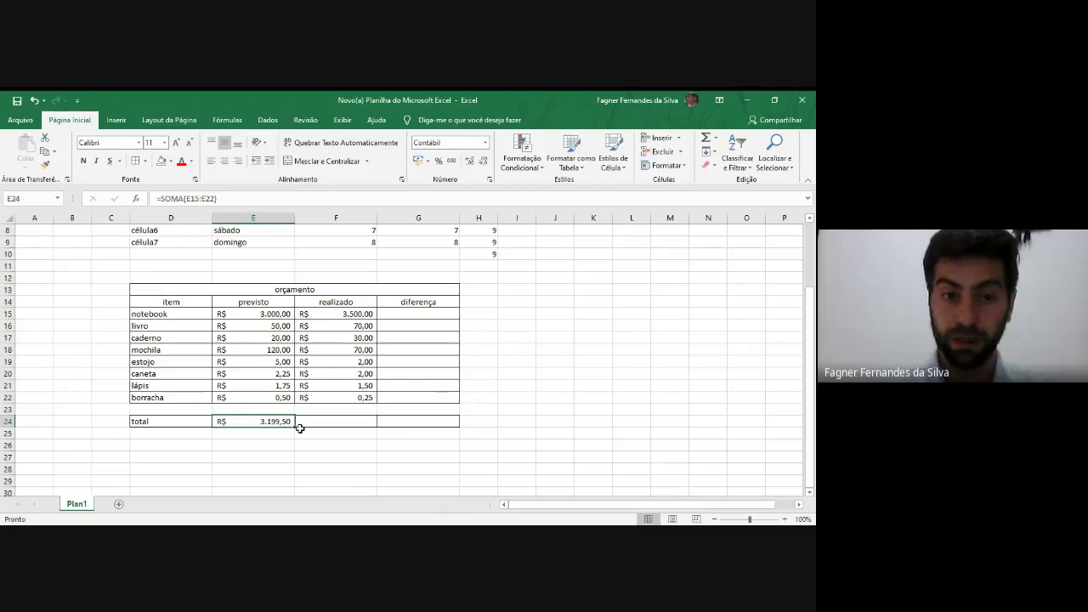
pyautogui.press('Delete')
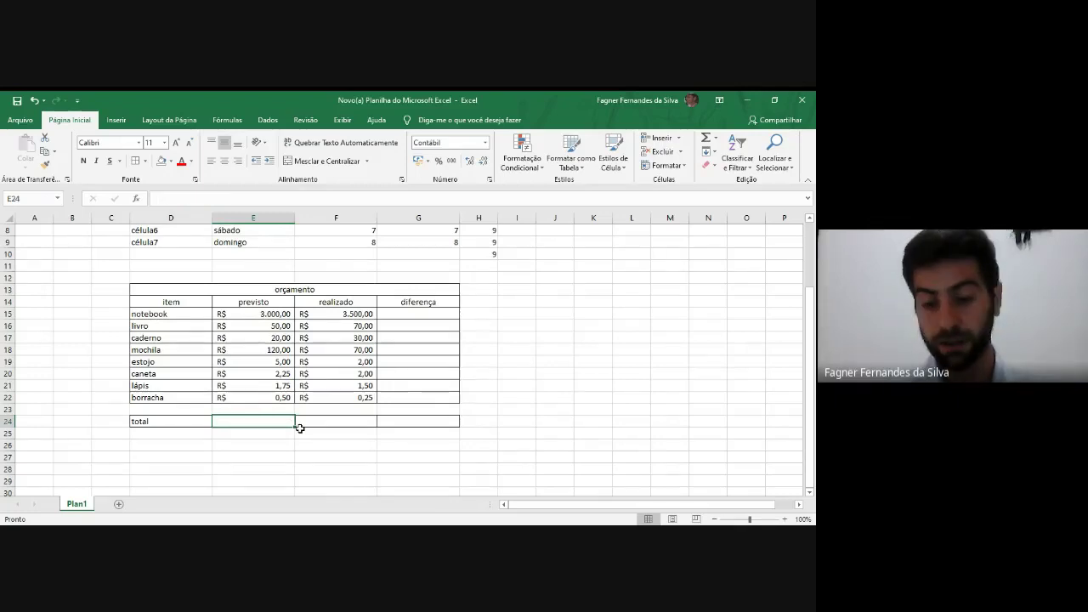
# Step: Write the formula =soma(E15:E22) by hand in E24 to total the previsto values
pyautogui.write('=')
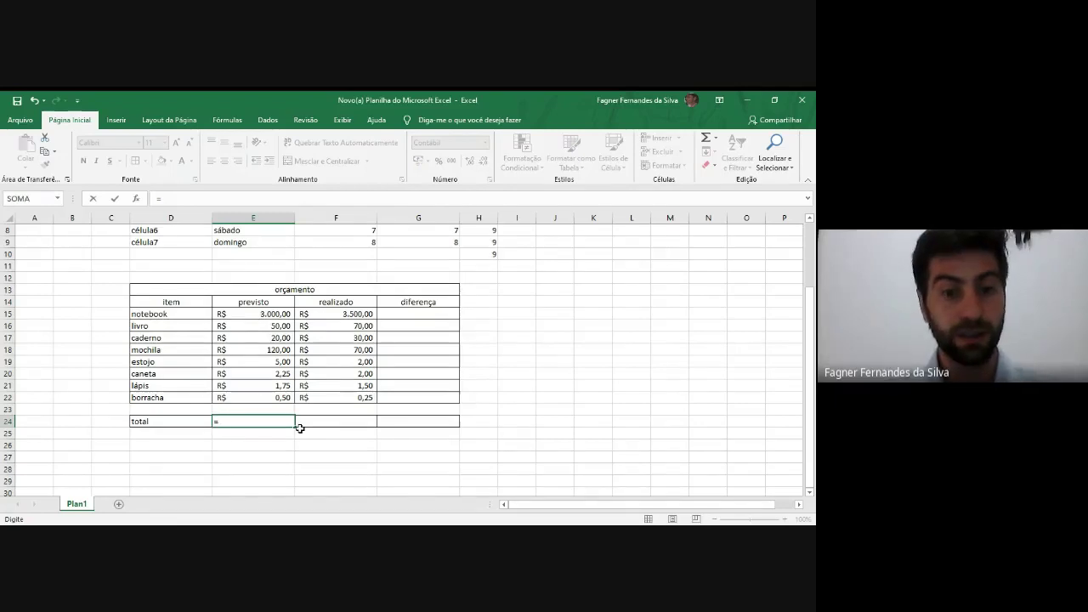
pyautogui.write('so')
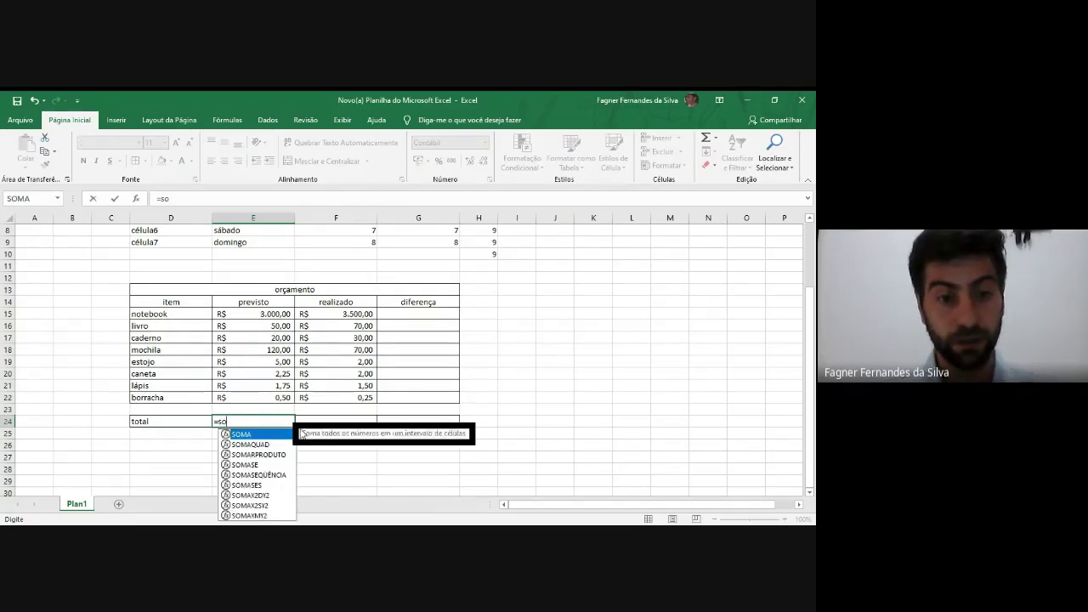
pyautogui.write('ma')
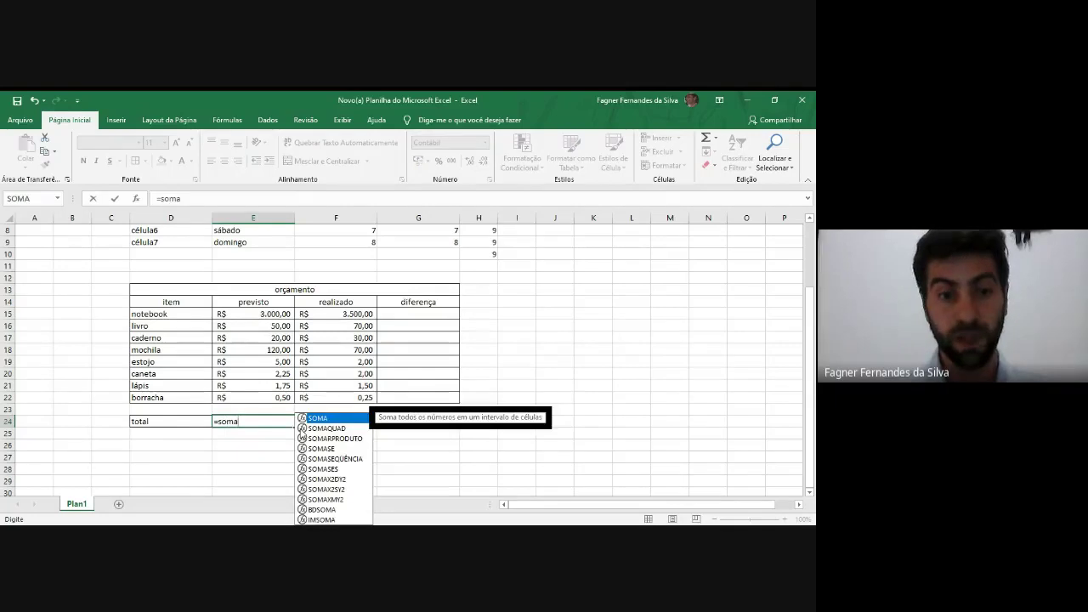
pyautogui.write('(')
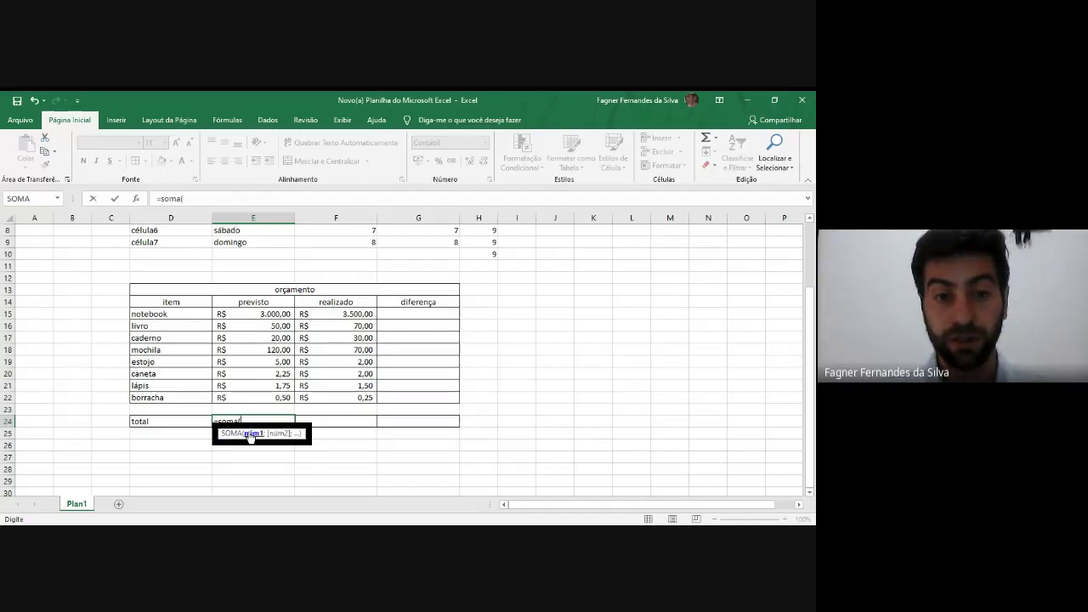
pyautogui.click(259, 313)
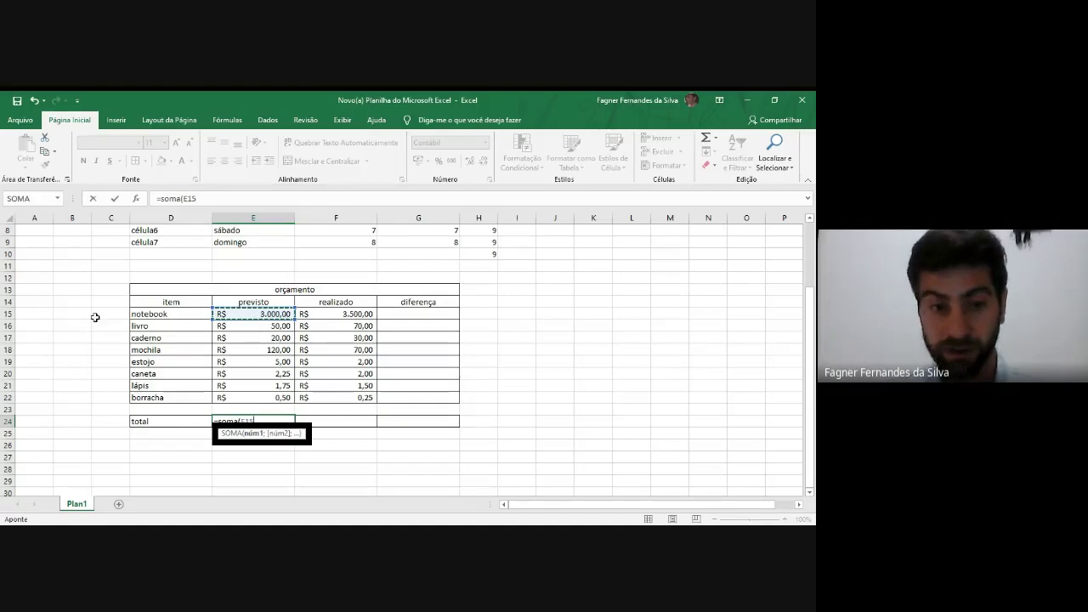
pyautogui.press('F8')
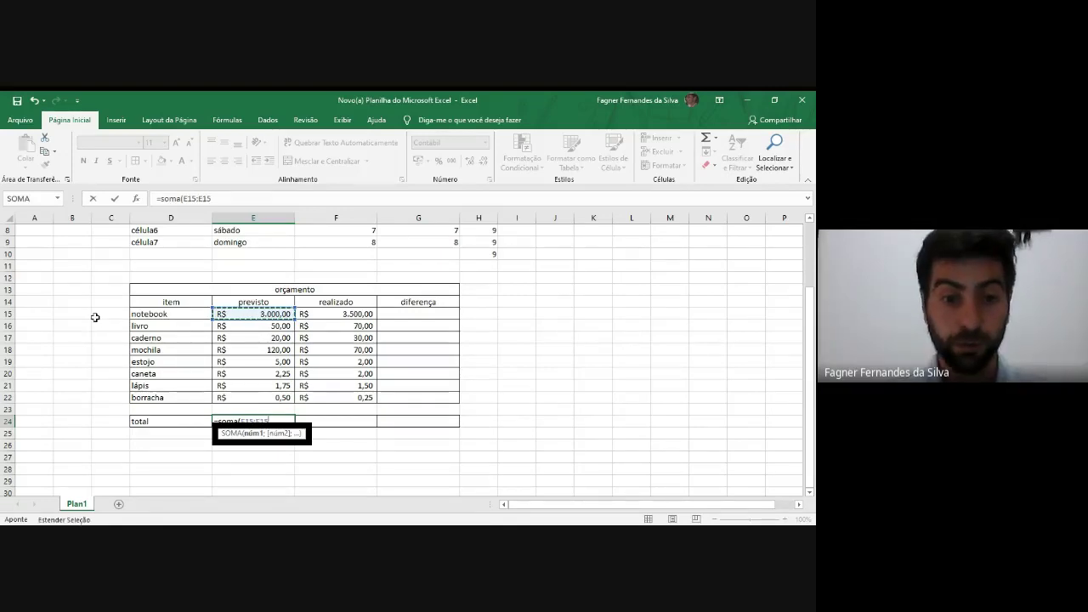
pyautogui.click(219, 199)
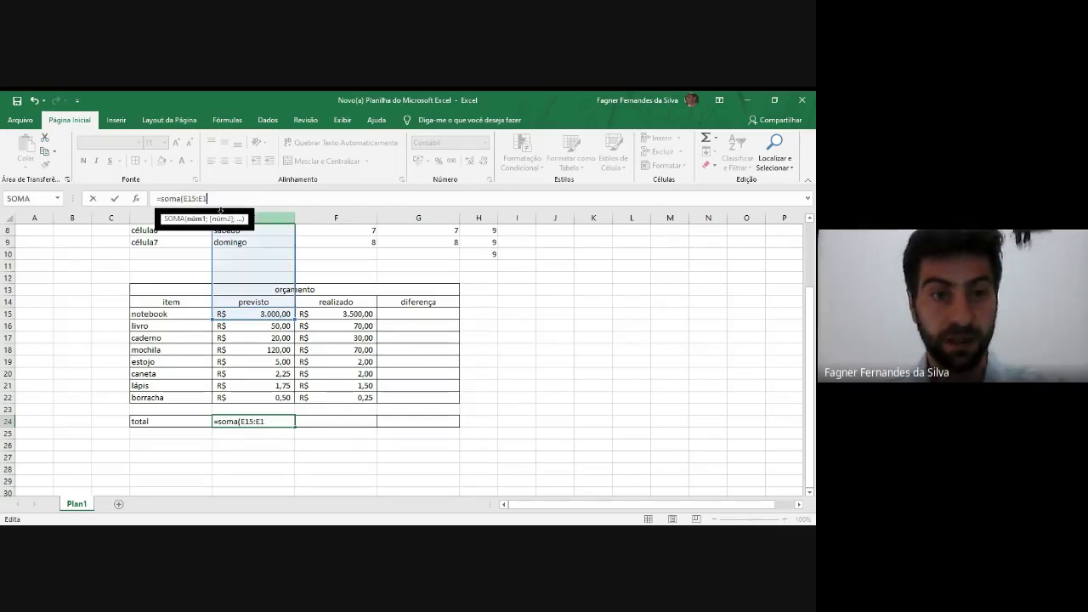
pyautogui.press('BackSpace')
pyautogui.press('BackSpace')
pyautogui.press('BackSpace')
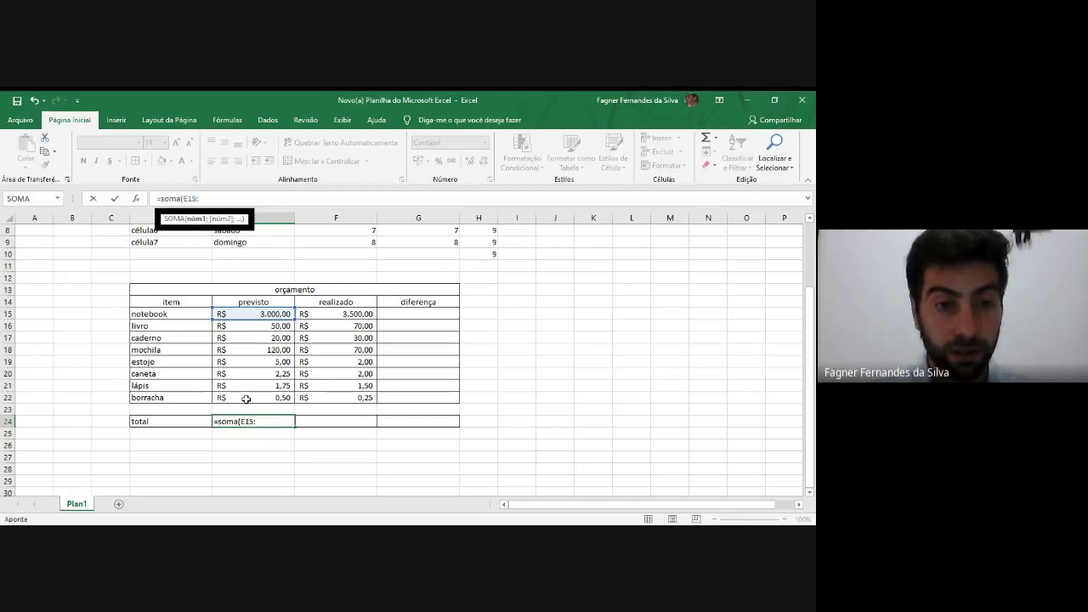
pyautogui.click(247, 398)
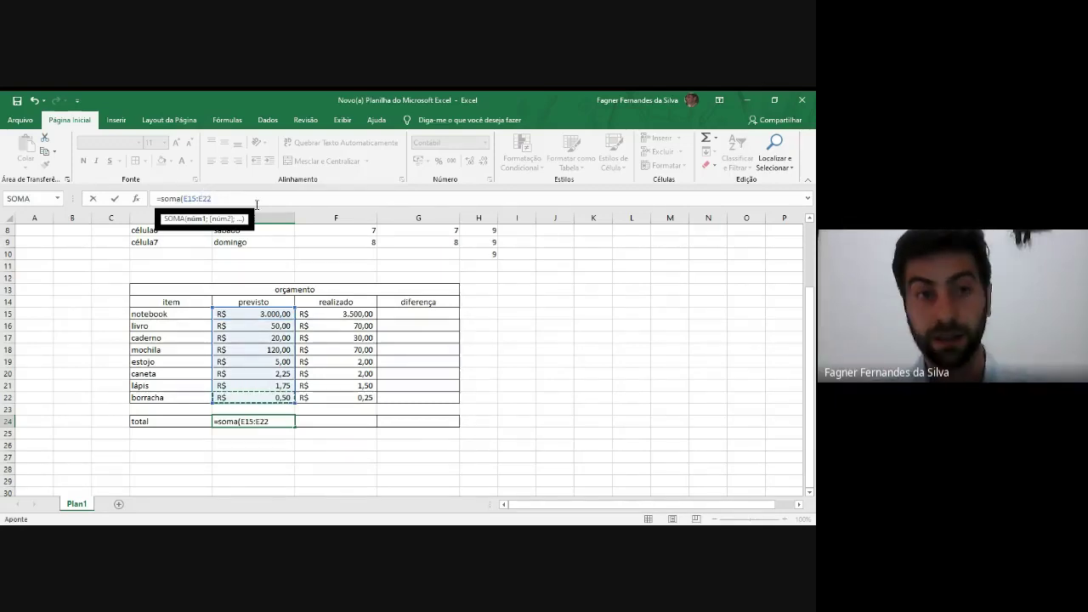
pyautogui.write(')')
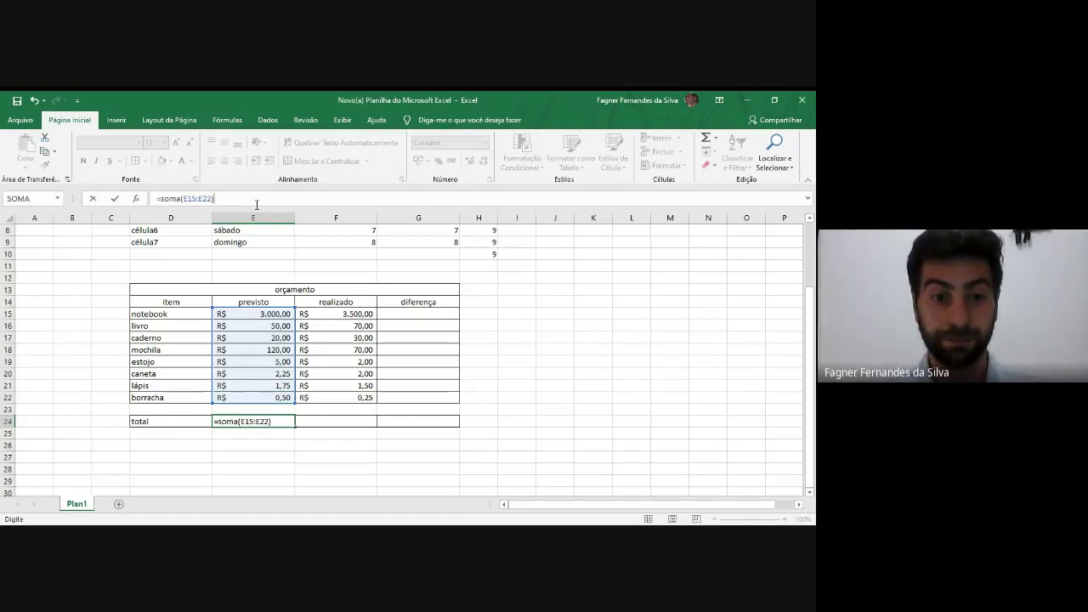
pyautogui.press('Return')
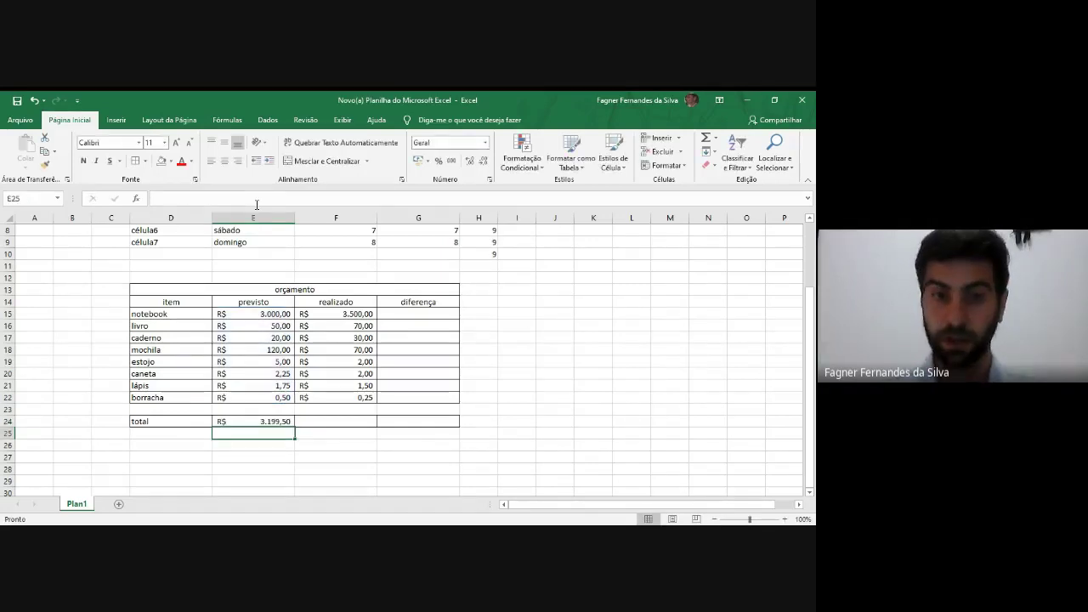
# Step: Replace the colon in E24's SOMA formula with a semicolon and remove the E22 reference, leaving =SOMA(E15;
pyautogui.click(288, 422)
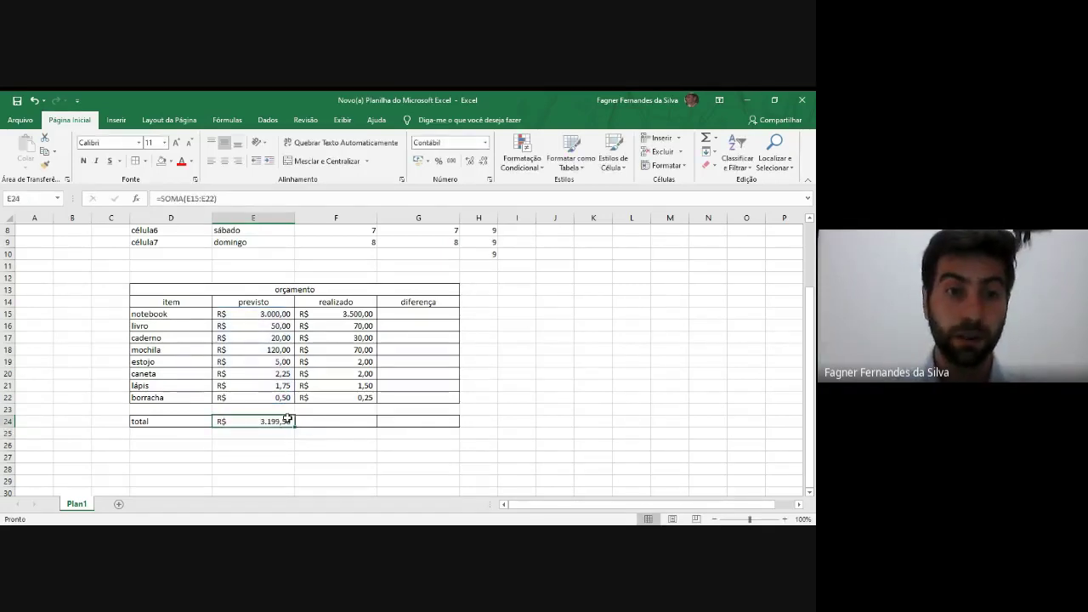
pyautogui.click(202, 198)
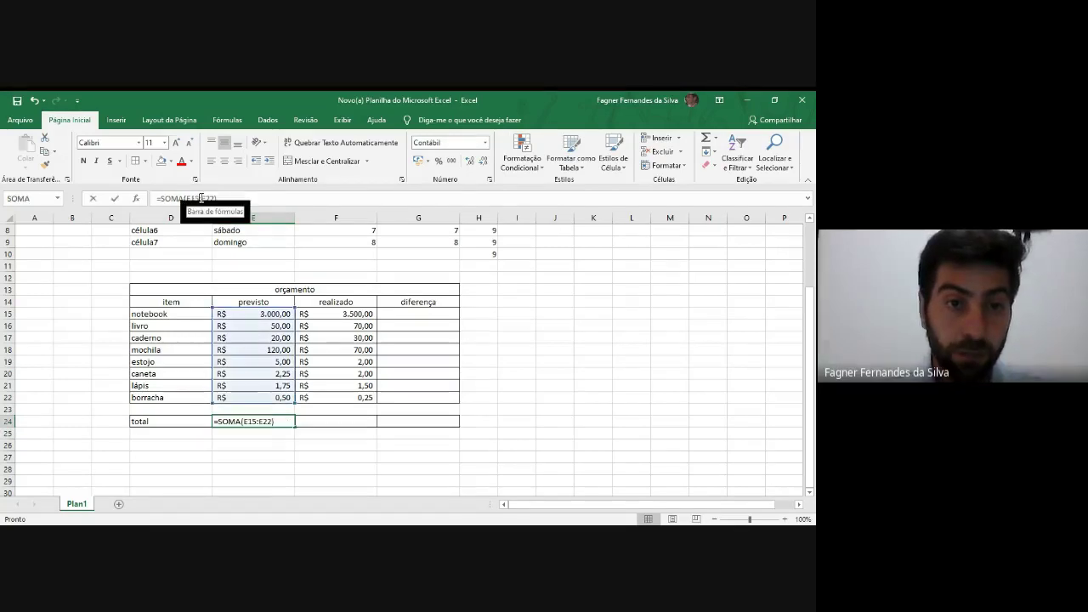
pyautogui.press('BackSpace')
pyautogui.write(';')
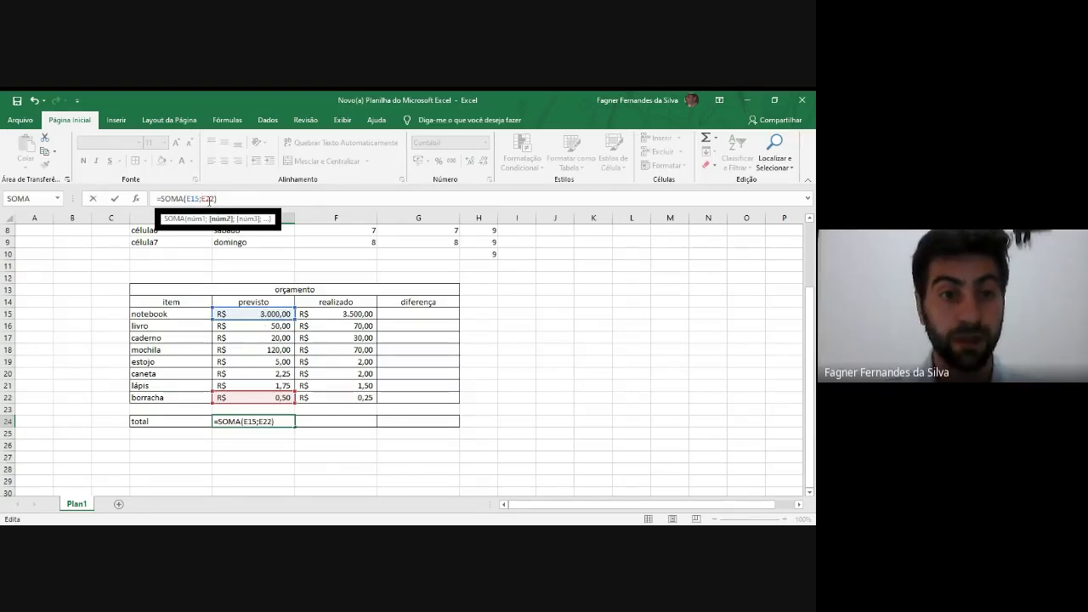
pyautogui.press('BackSpace')
pyautogui.press('BackSpace')
pyautogui.press('BackSpace')
pyautogui.press('BackSpace')
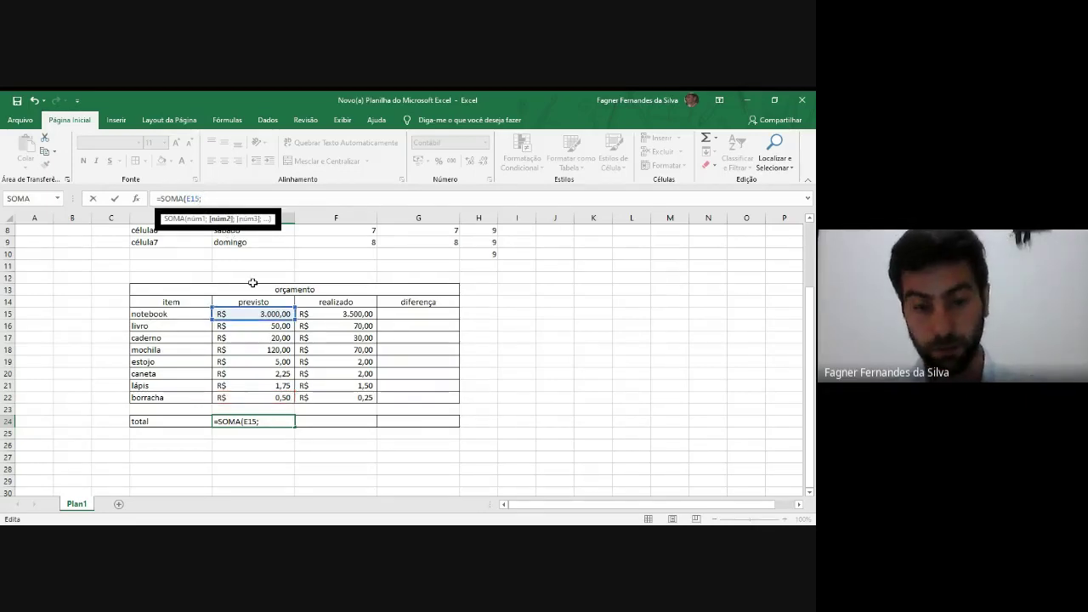
# Step: Add cells E16 through E22 individually as semicolon-separated arguments to E24's SOMA formula
pyautogui.click(292, 324)
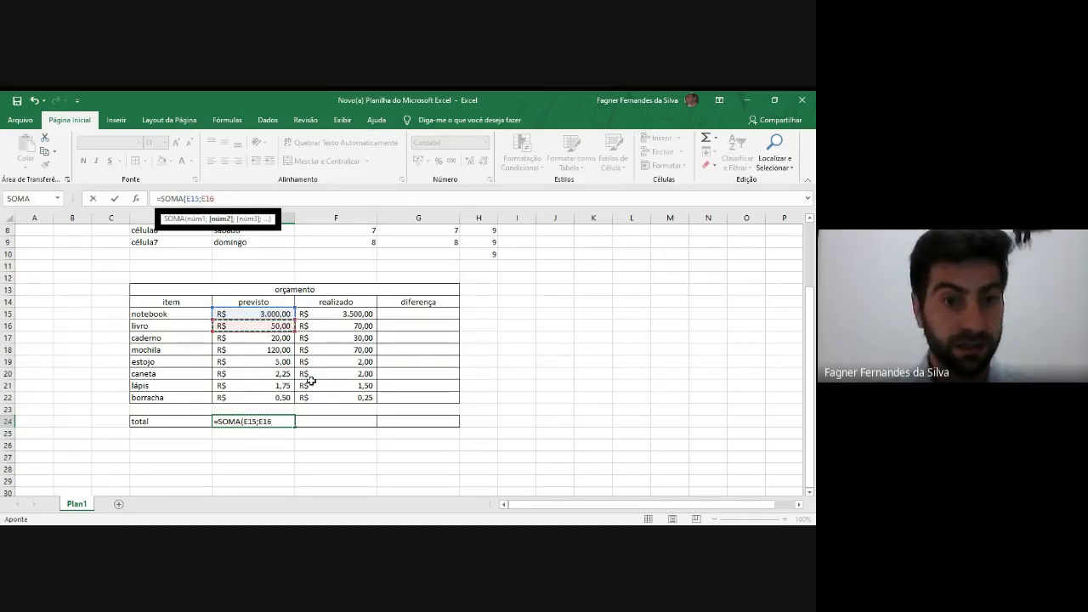
pyautogui.write(';')
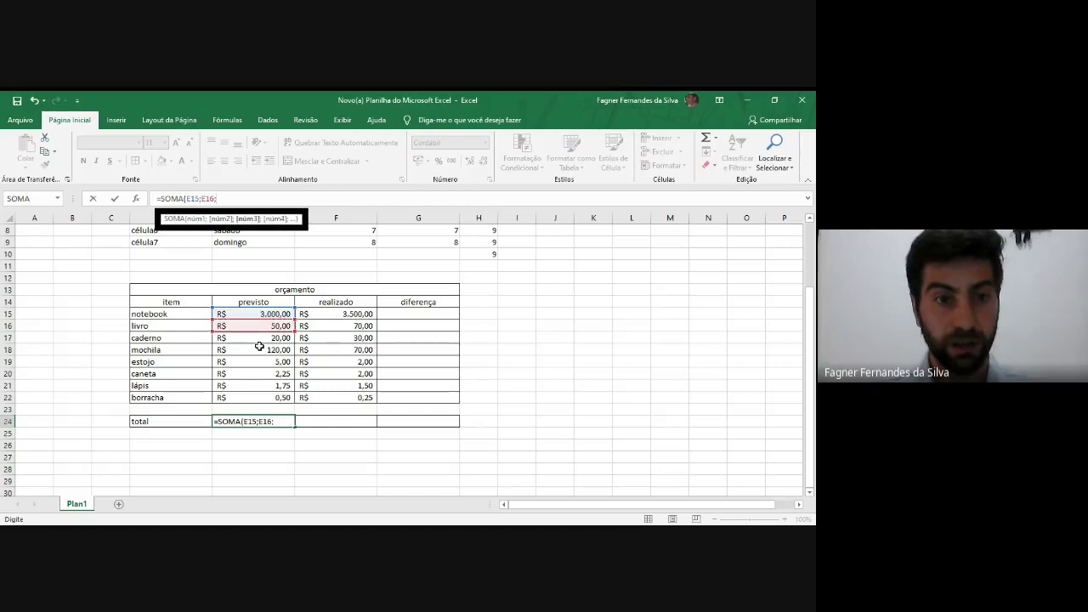
pyautogui.click(264, 338)
pyautogui.write(';')
pyautogui.click(267, 349)
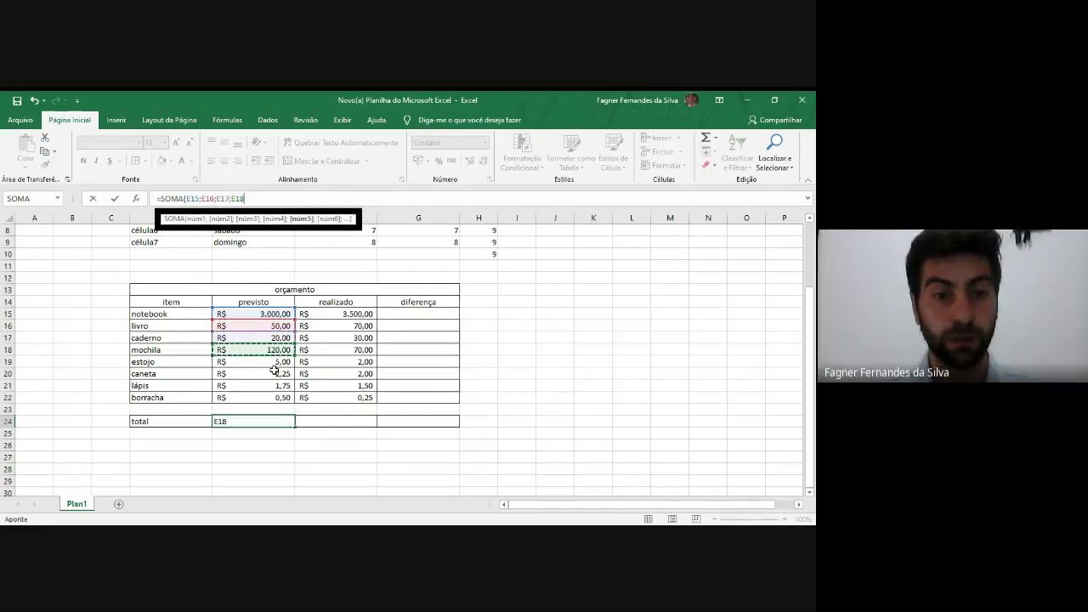
pyautogui.write(';')
pyautogui.click(270, 362)
pyautogui.write(';')
pyautogui.click(269, 374)
pyautogui.write(';')
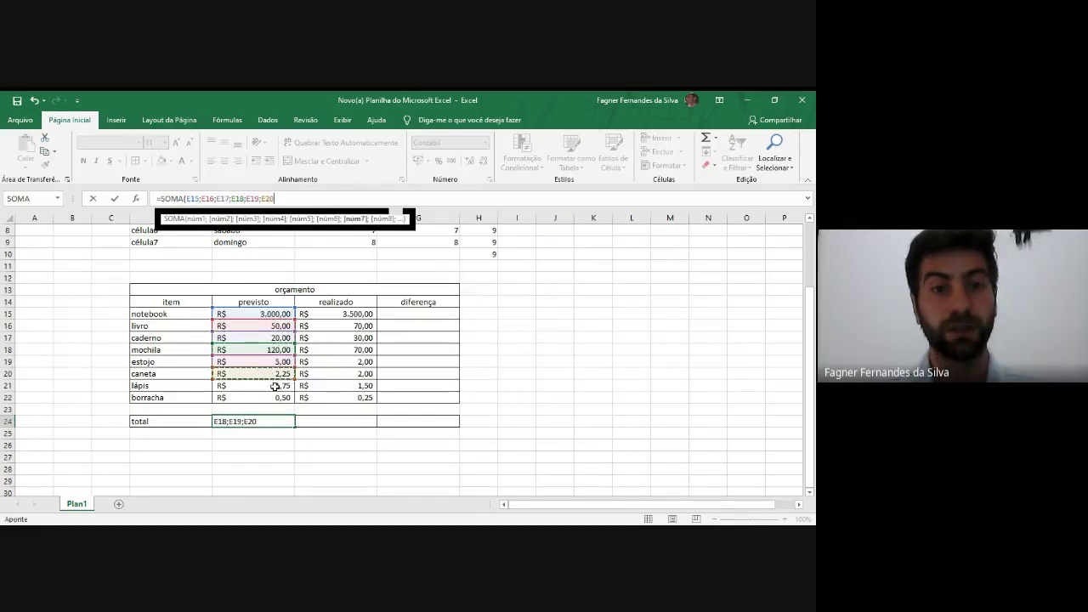
pyautogui.click(271, 387)
pyautogui.write(';')
pyautogui.click(272, 398)
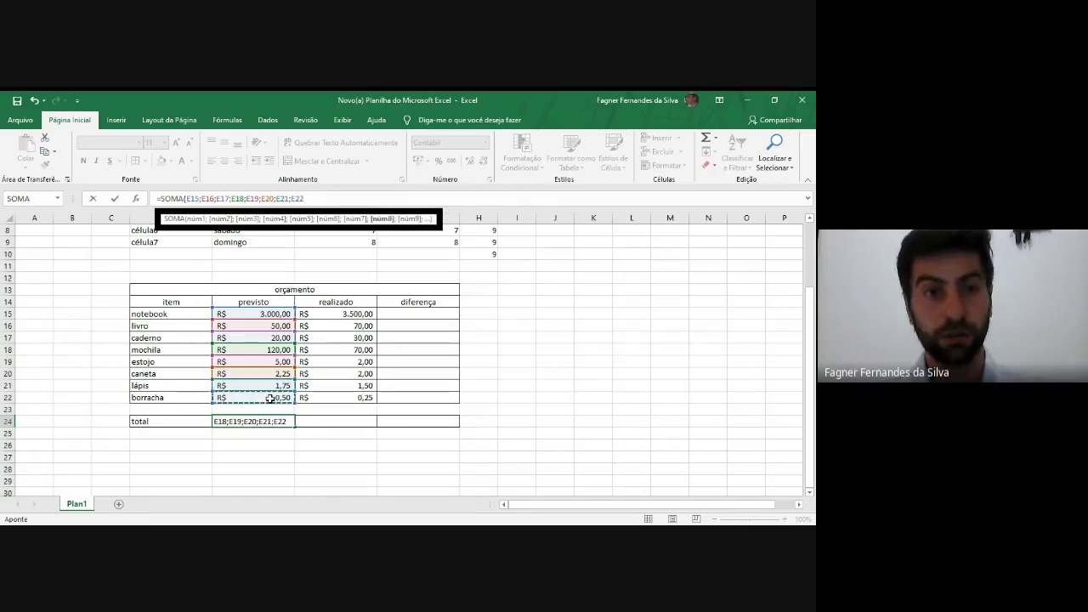
# Step: Replace the semicolon-separated references in E24's formula with a colon range, giving =SOMA(E15:E22)
pyautogui.moveTo(307, 198); pyautogui.dragTo(198, 199)
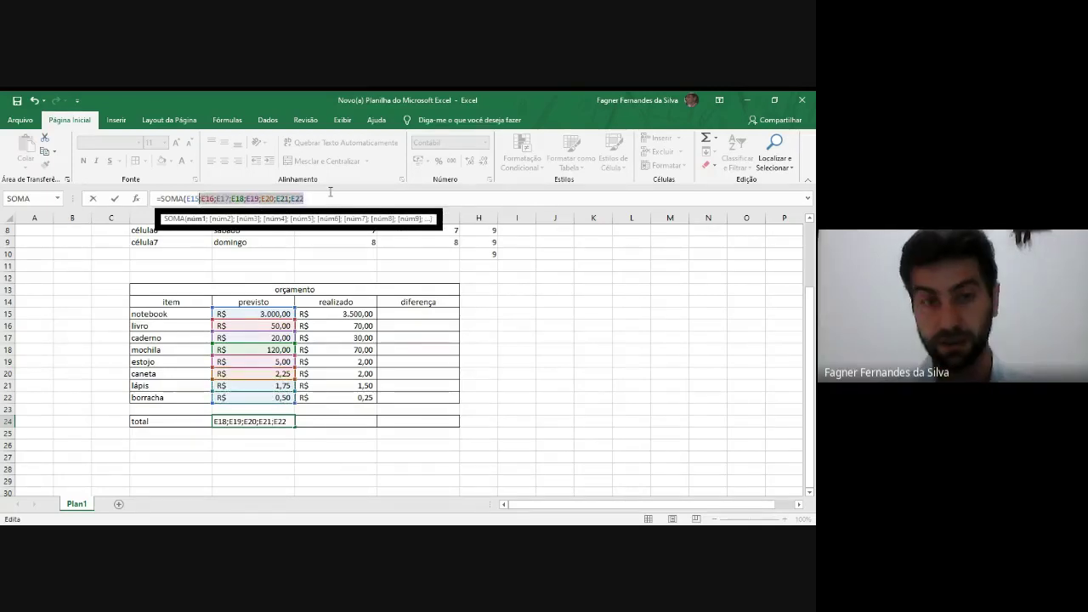
pyautogui.write(':')
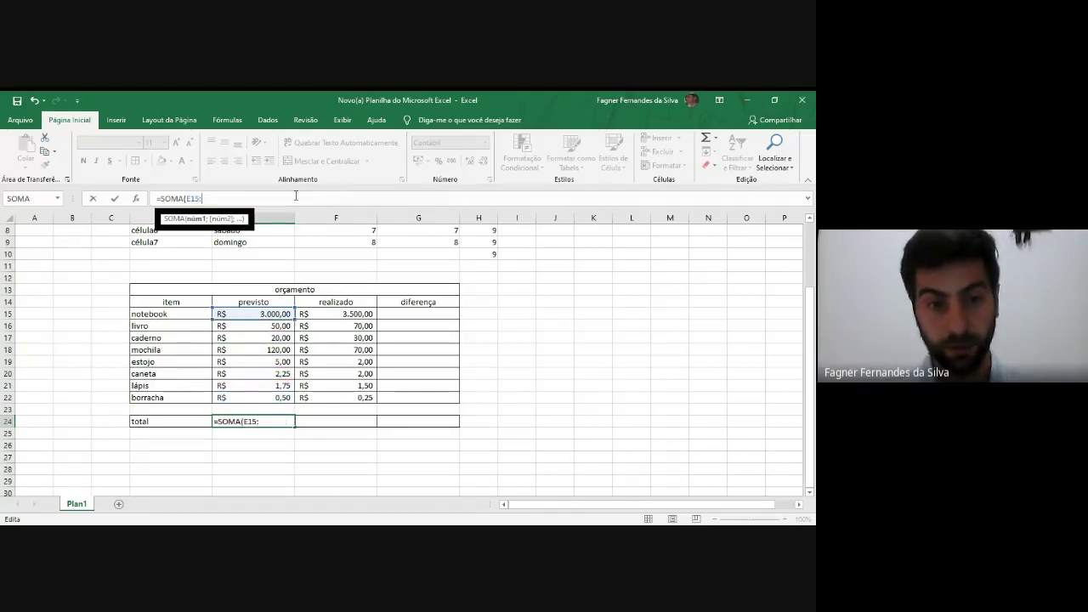
pyautogui.click(267, 392)
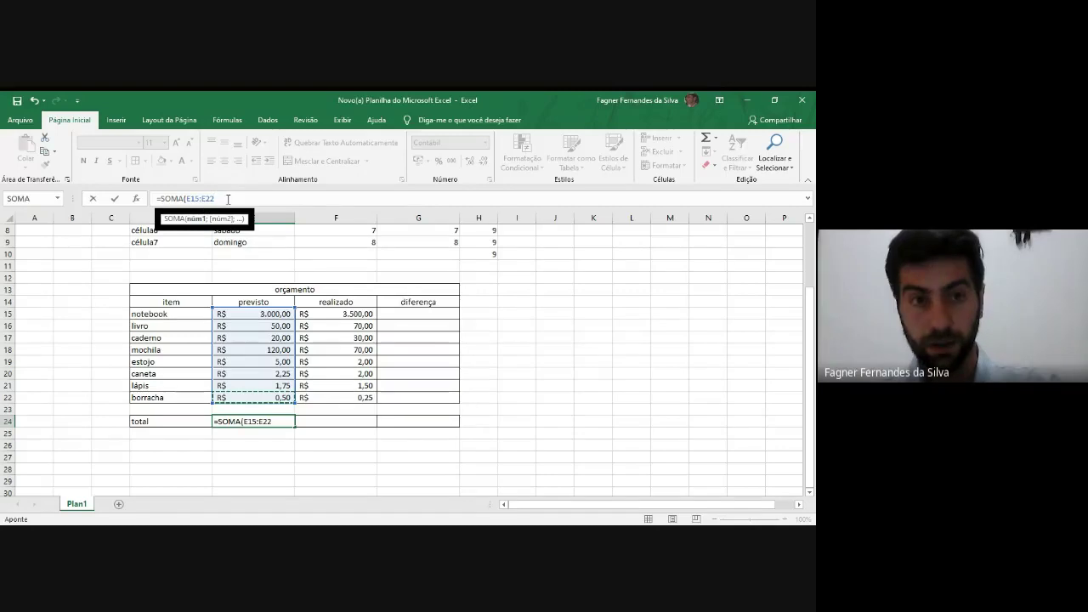
pyautogui.write(')')
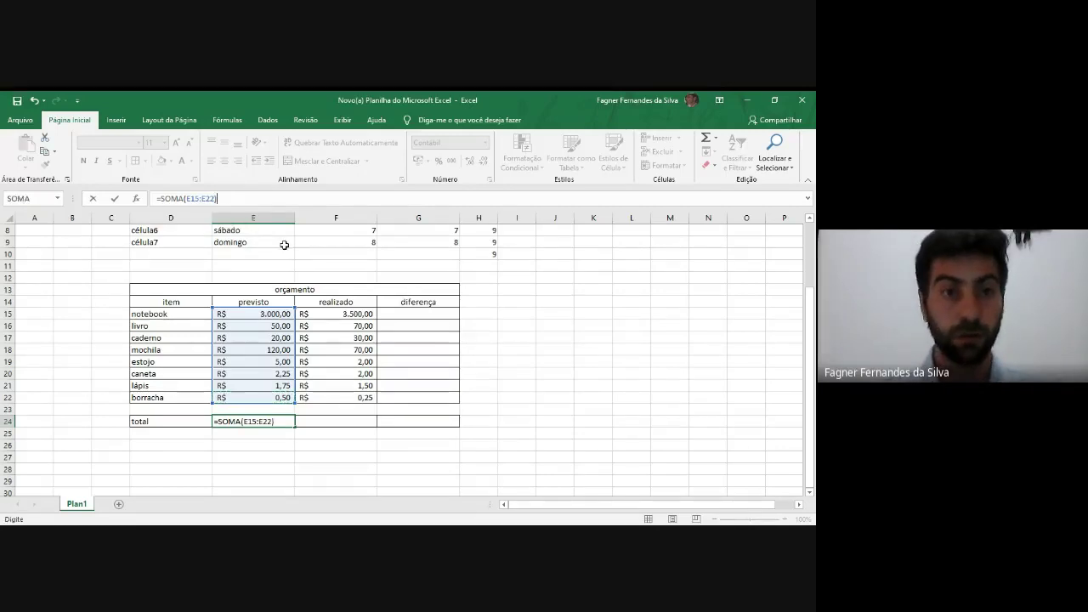
pyautogui.press('Return')
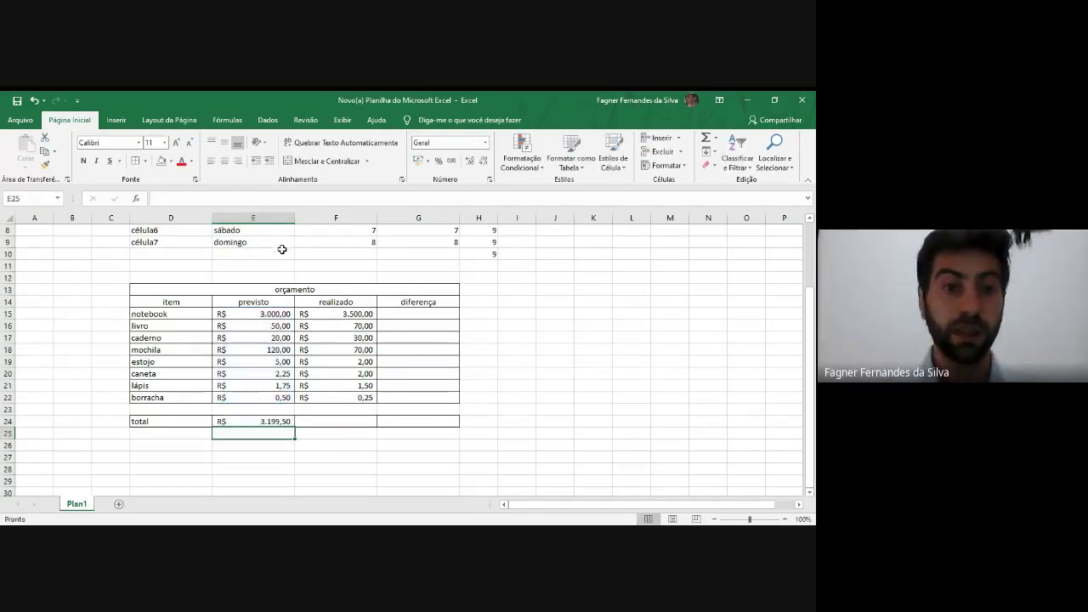
pyautogui.click(259, 421)
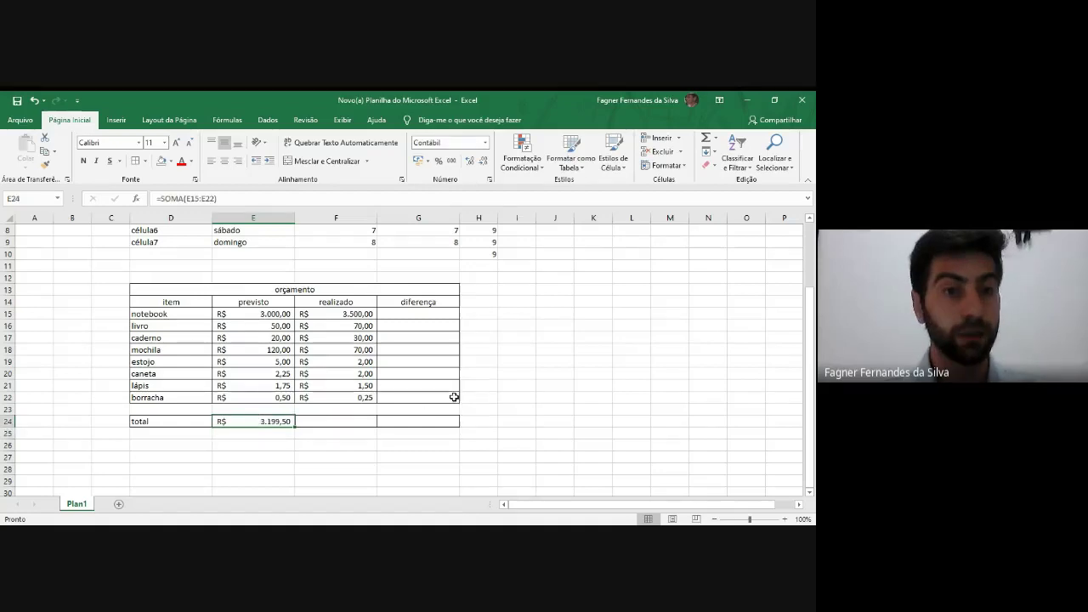
# Step: Enter the addition formula =F15+F16+F17+F19+F20+F21+F22 in the realizado total cell F24
pyautogui.click(370, 419)
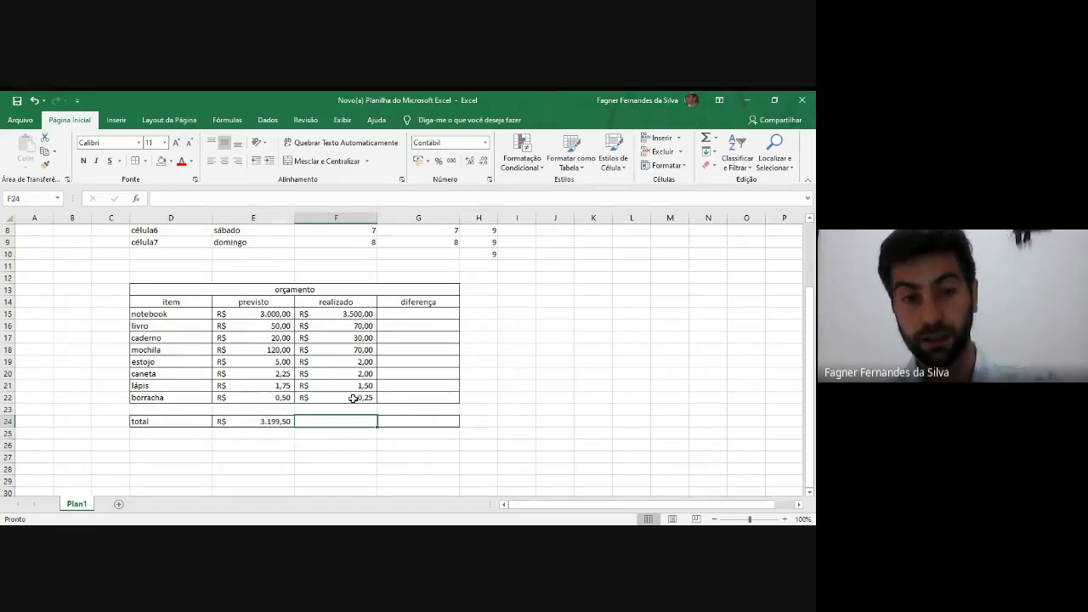
pyautogui.write('=')
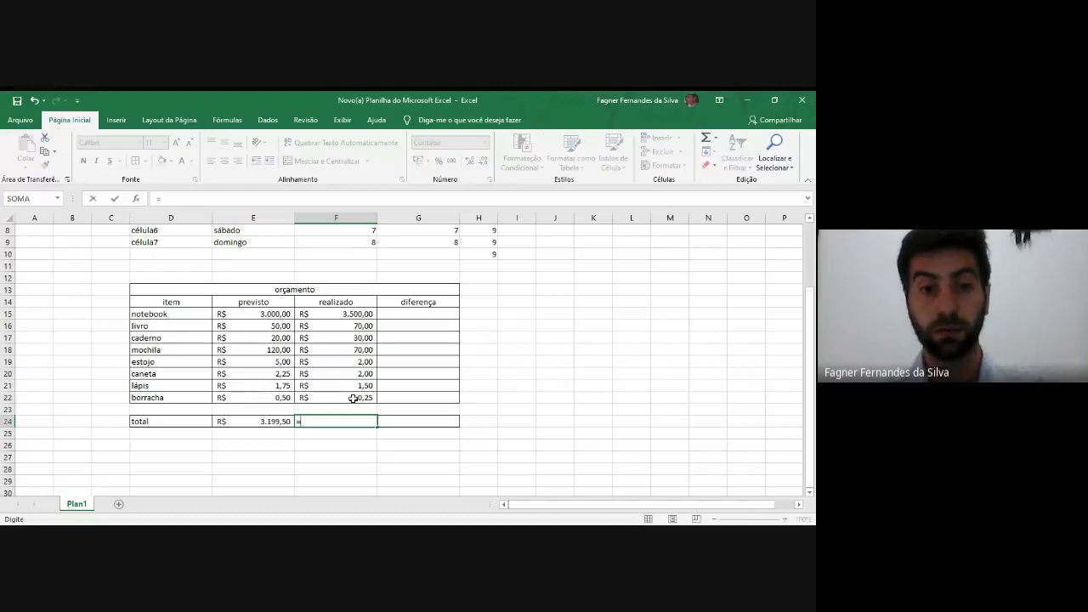
pyautogui.click(332, 314)
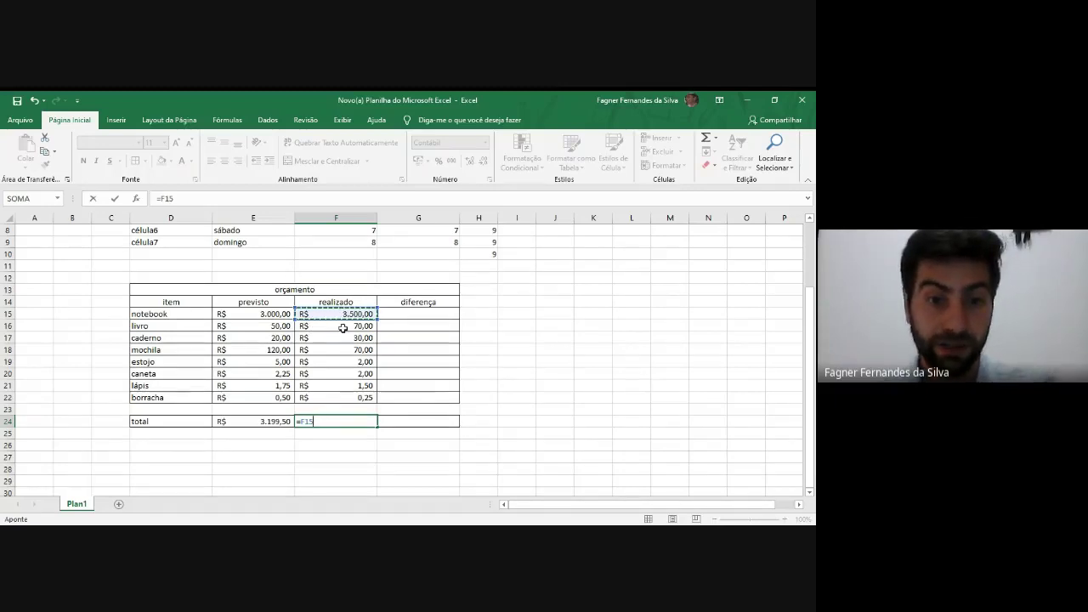
pyautogui.write('+')
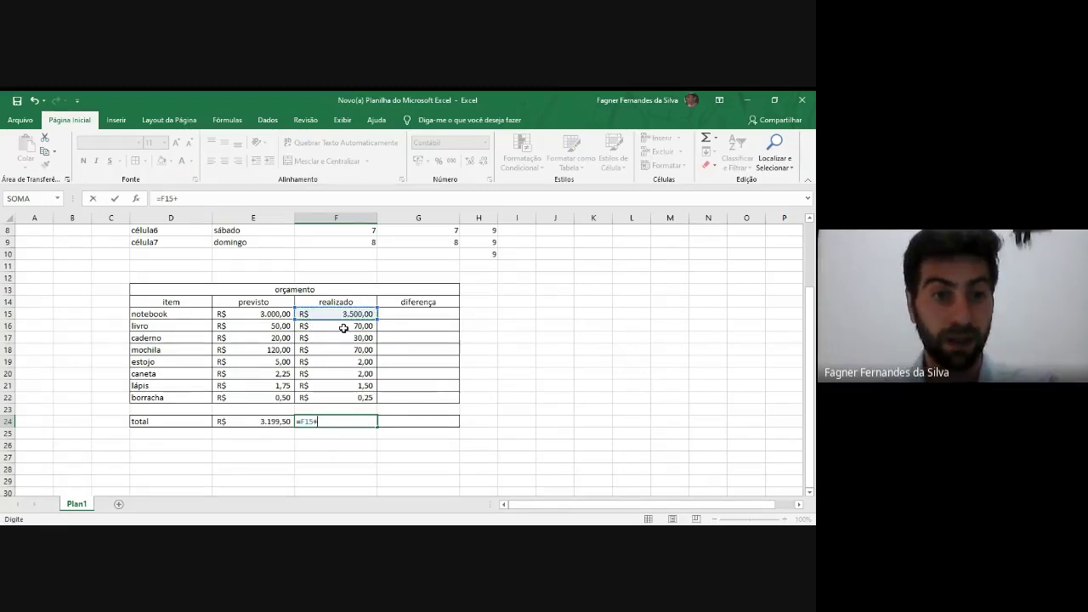
pyautogui.click(344, 328)
pyautogui.write('+')
pyautogui.click(340, 339)
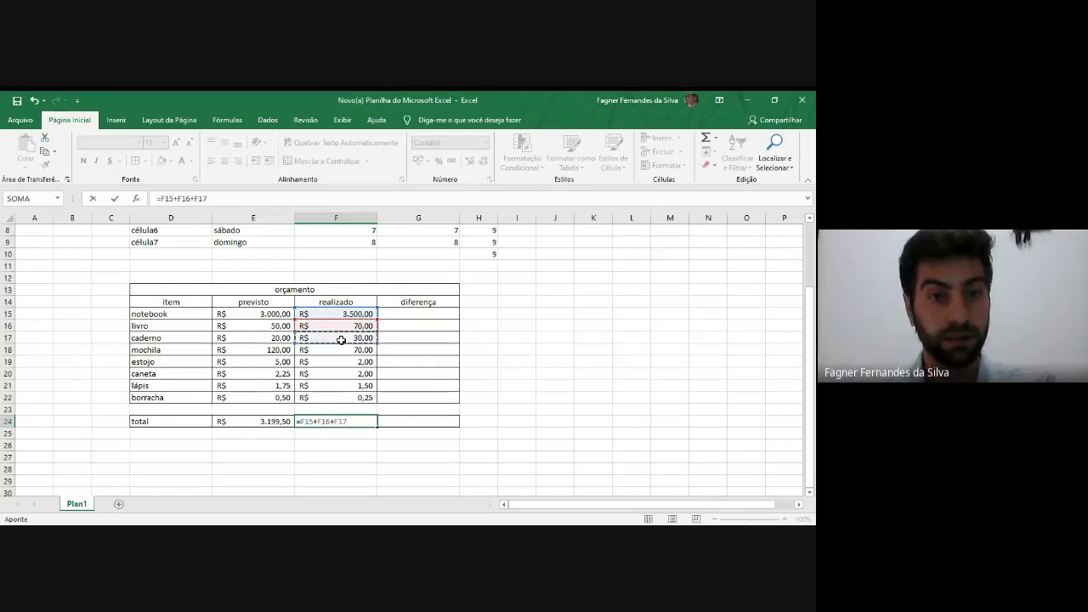
pyautogui.write('+')
pyautogui.click(342, 349)
pyautogui.click(339, 363)
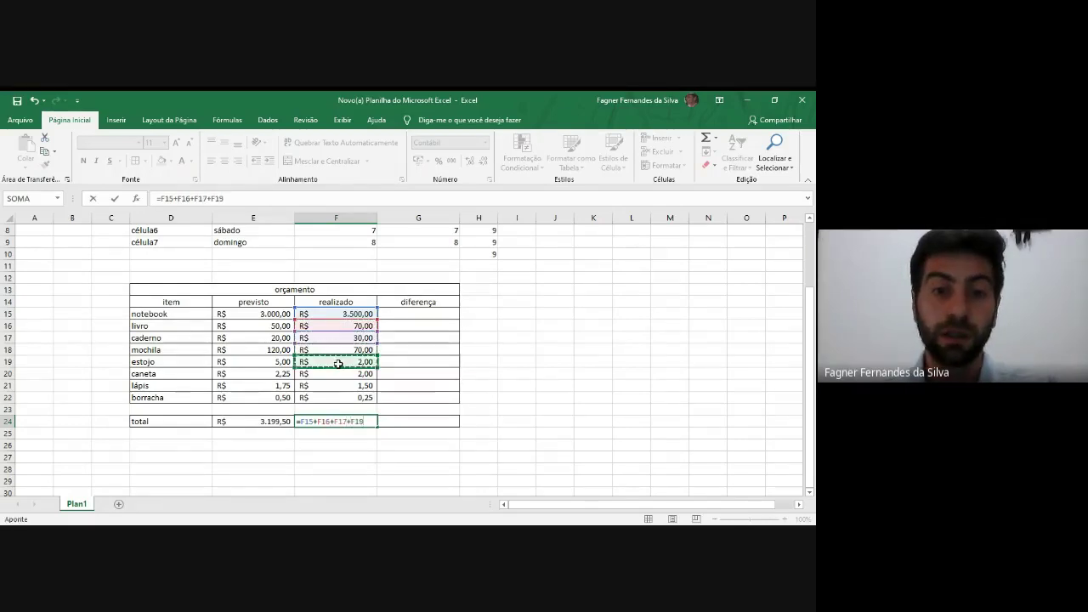
pyautogui.write('+')
pyautogui.click(341, 373)
pyautogui.write('+')
pyautogui.click(341, 387)
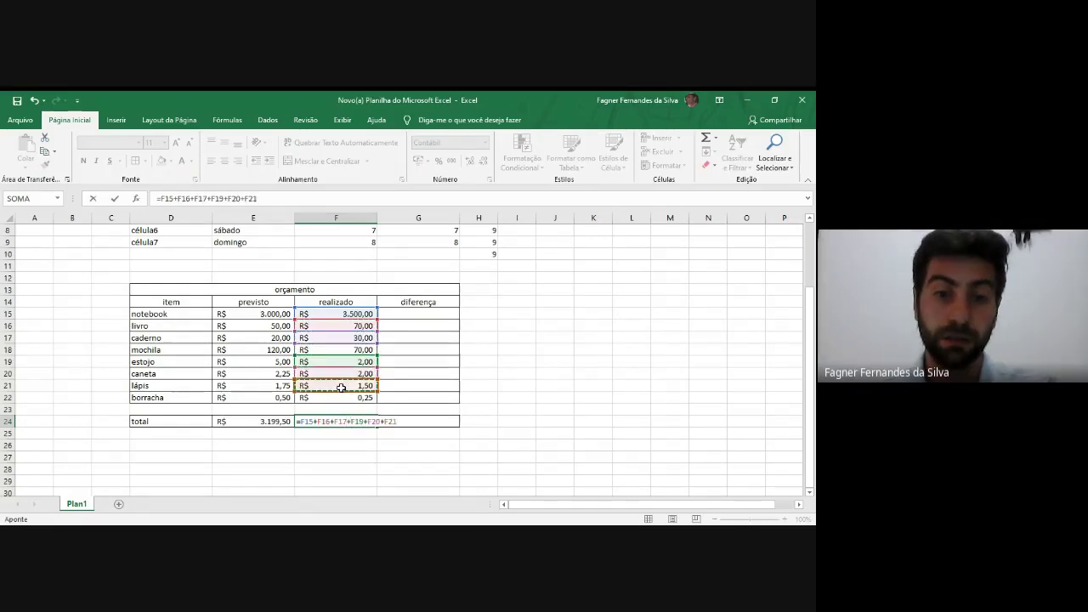
pyautogui.write('+')
pyautogui.click(339, 396)
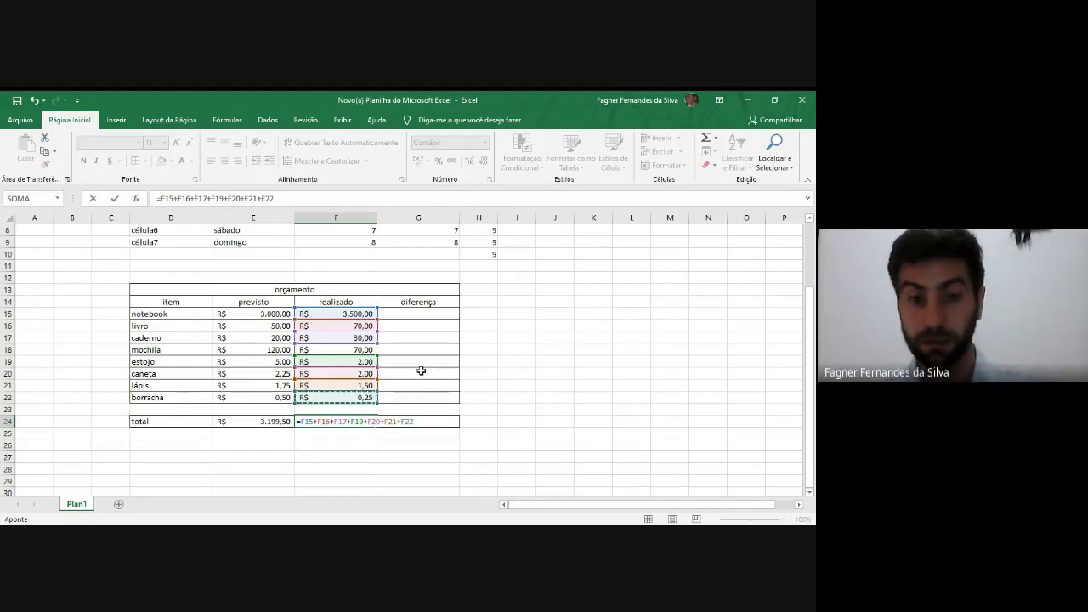
pyautogui.press('Return')
pyautogui.click(365, 423)
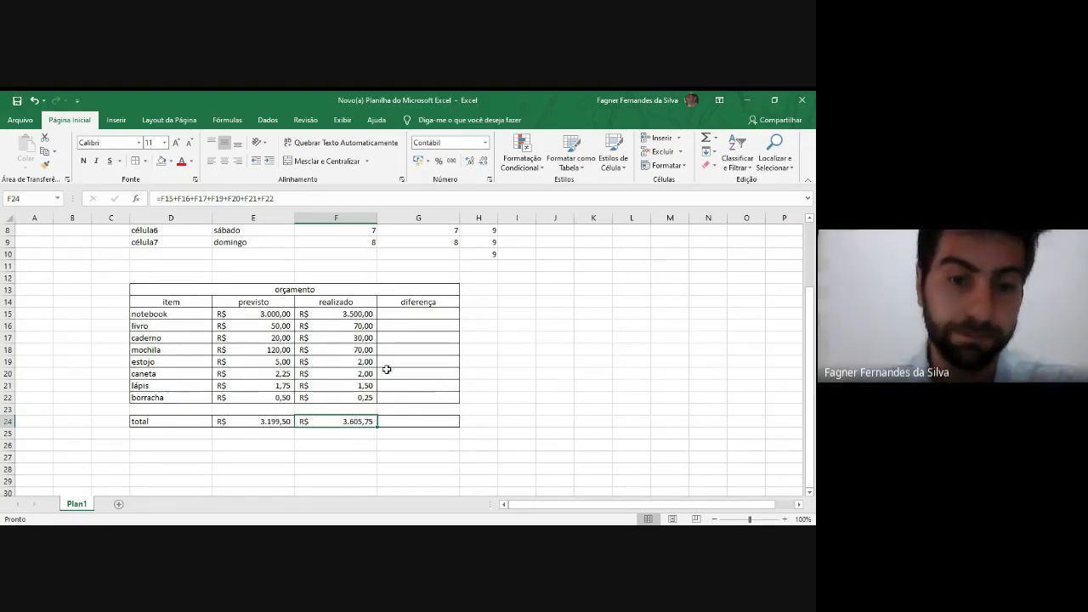
pyautogui.press('Return')
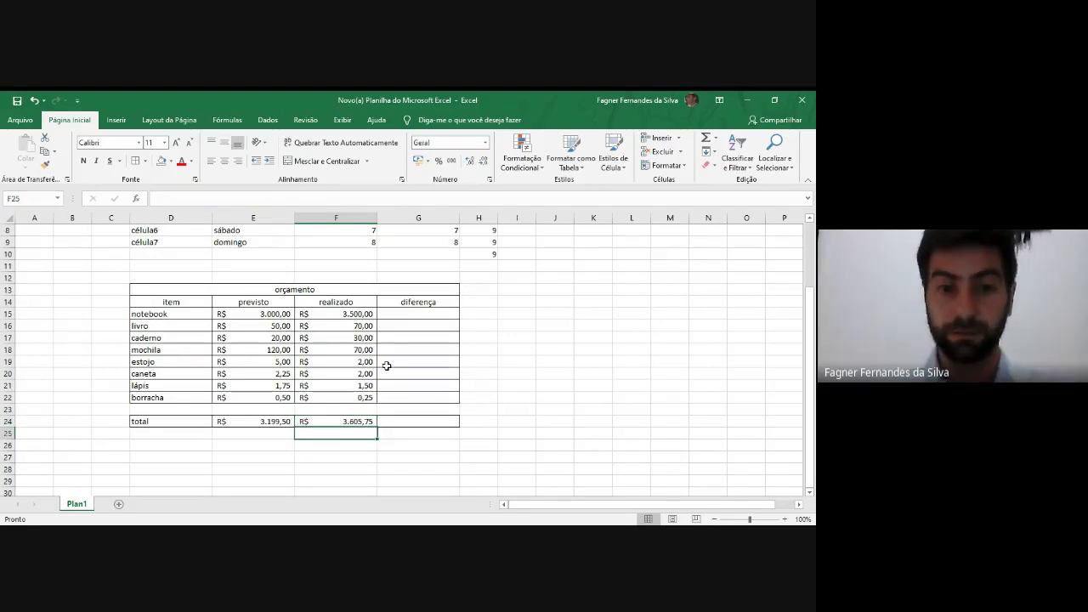
# Step: Enter the formula =E15-F15 in G15 to calculate the notebook's diferença between previsto and realizado
pyautogui.click(406, 328)
pyautogui.click(412, 312)
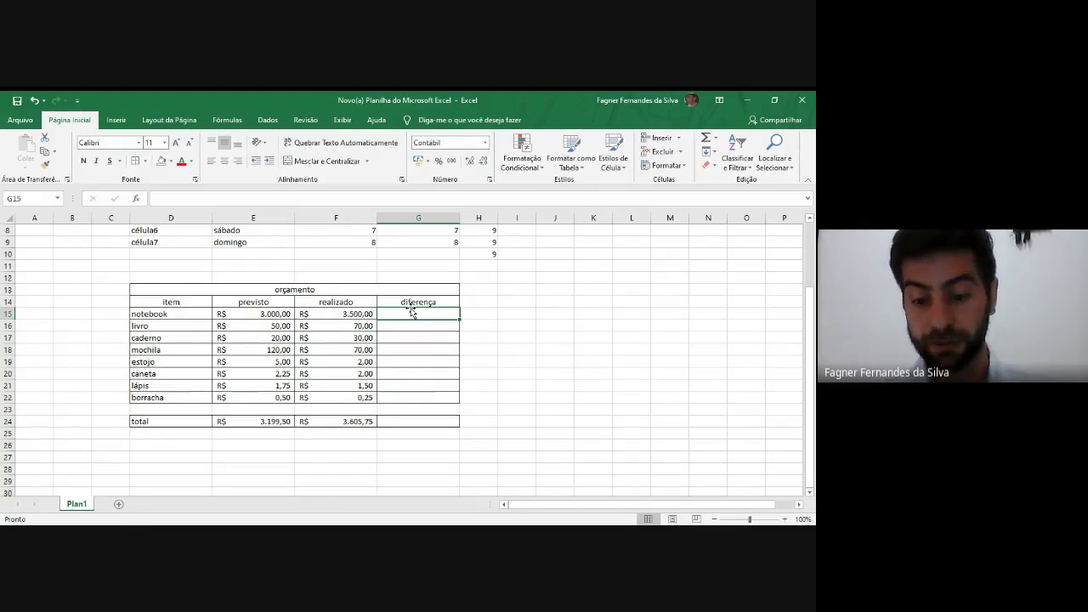
pyautogui.write('=e15-')
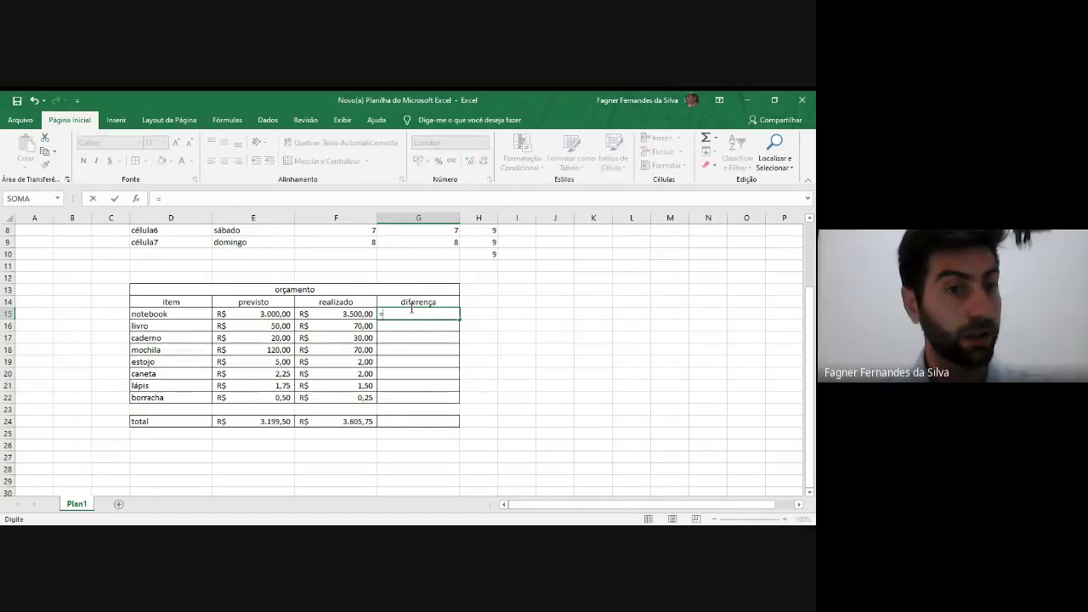
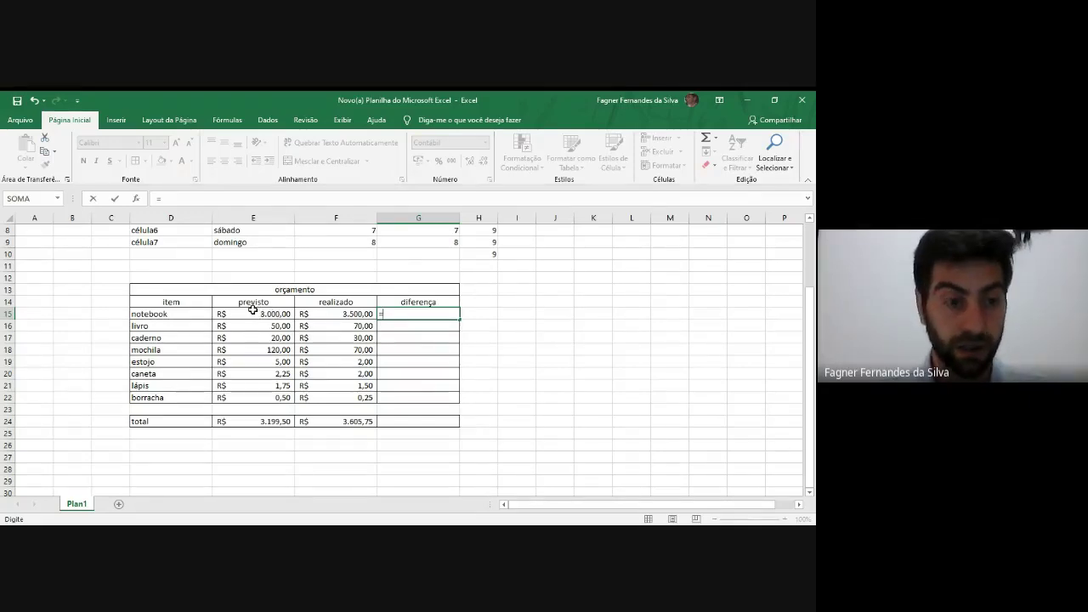
pyautogui.write('e')
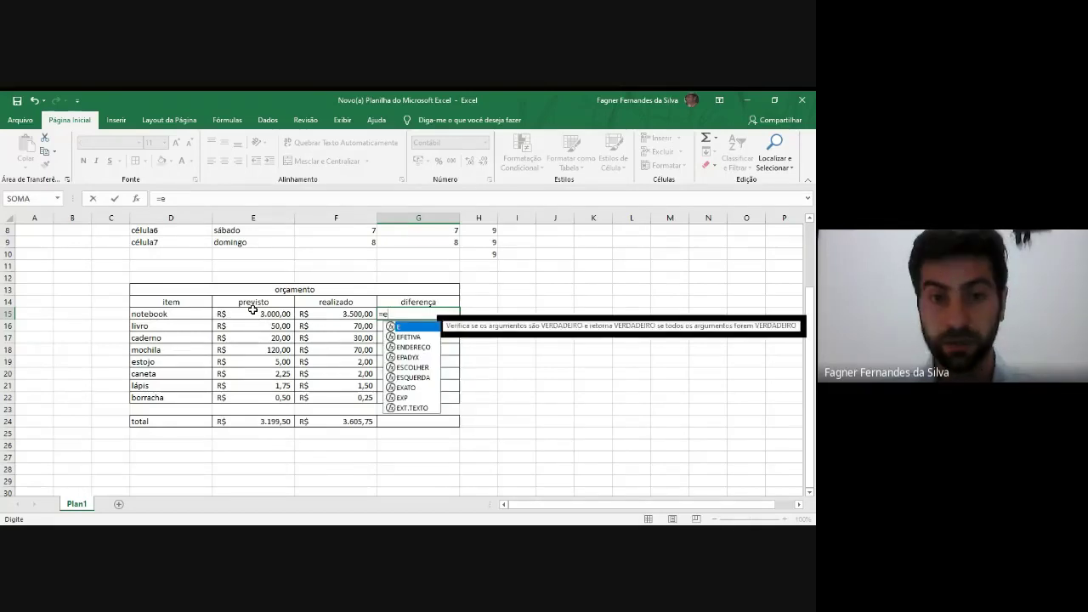
pyautogui.write('15')
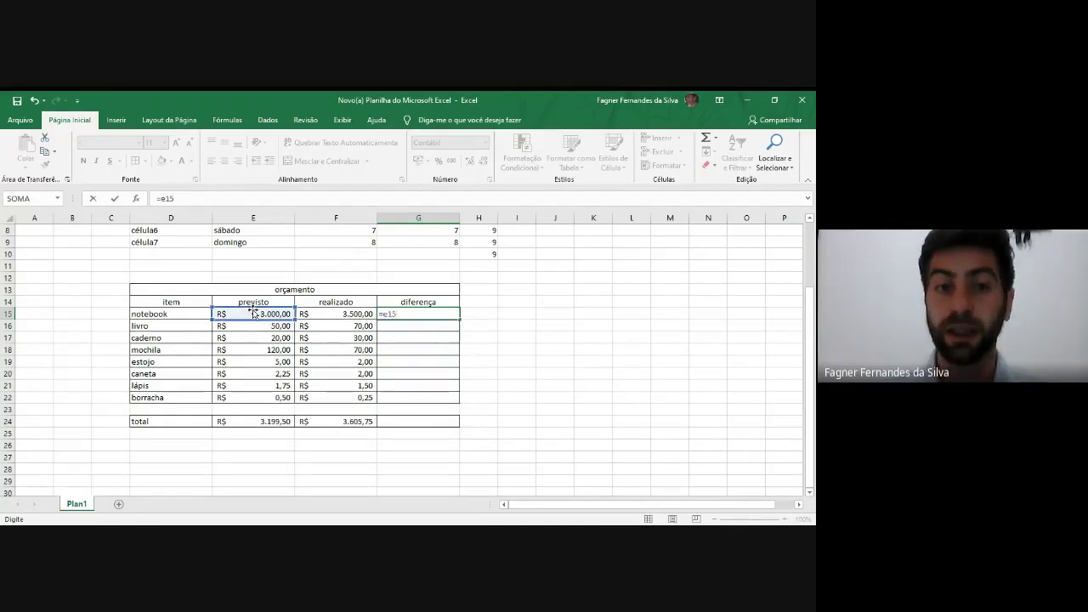
pyautogui.write('-')
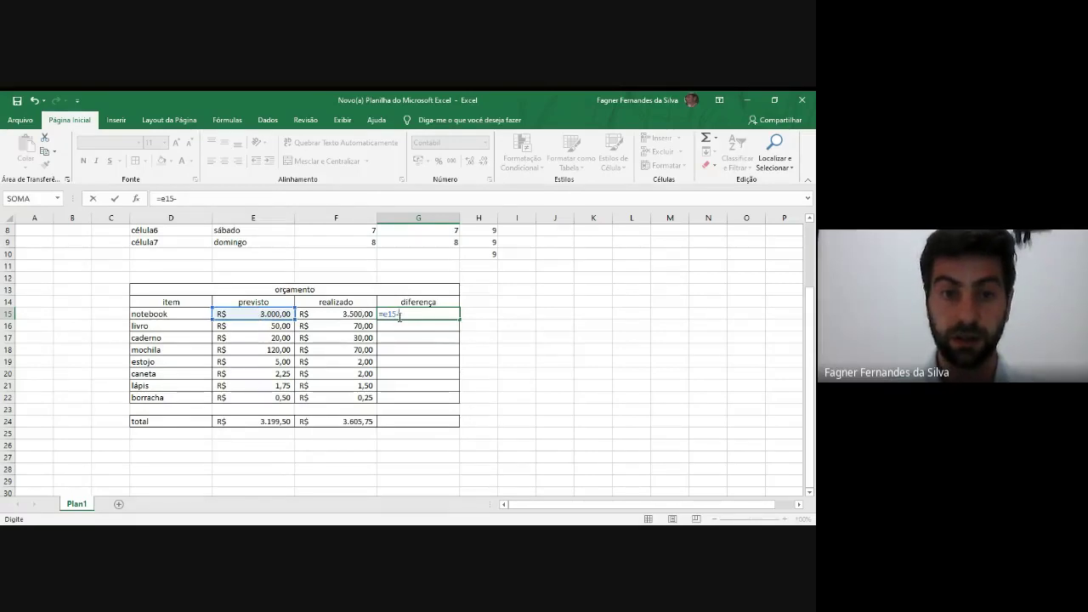
pyautogui.click(314, 315)
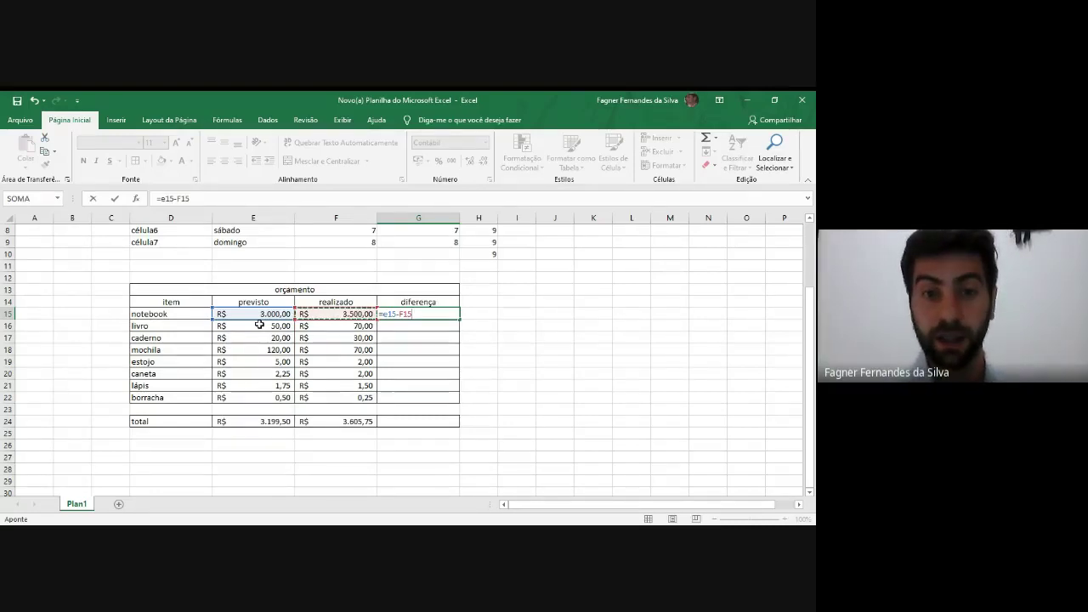
pyautogui.press('Return')
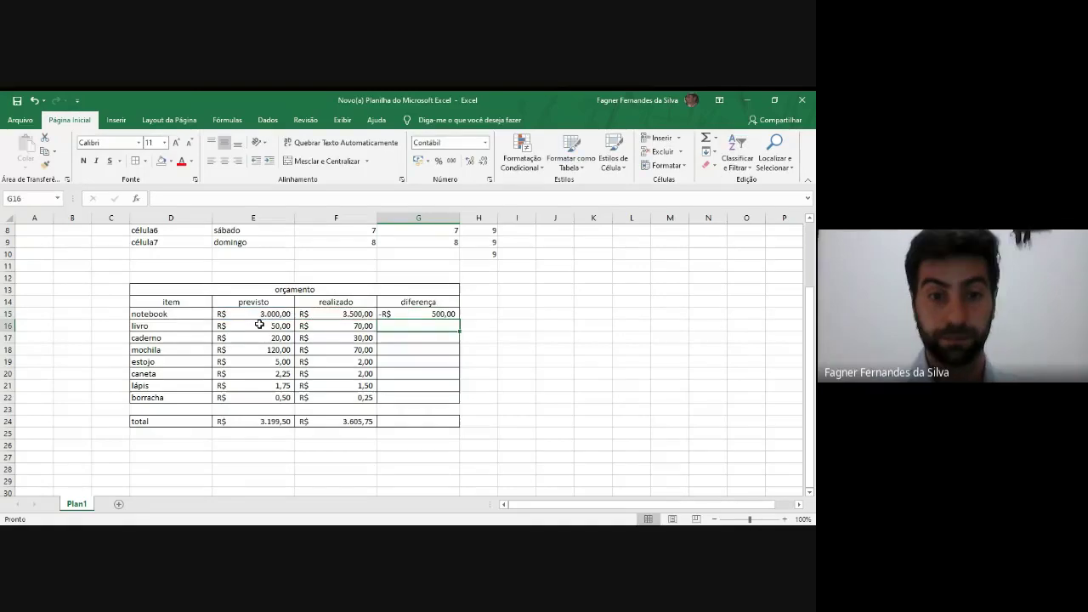
pyautogui.click(429, 314)
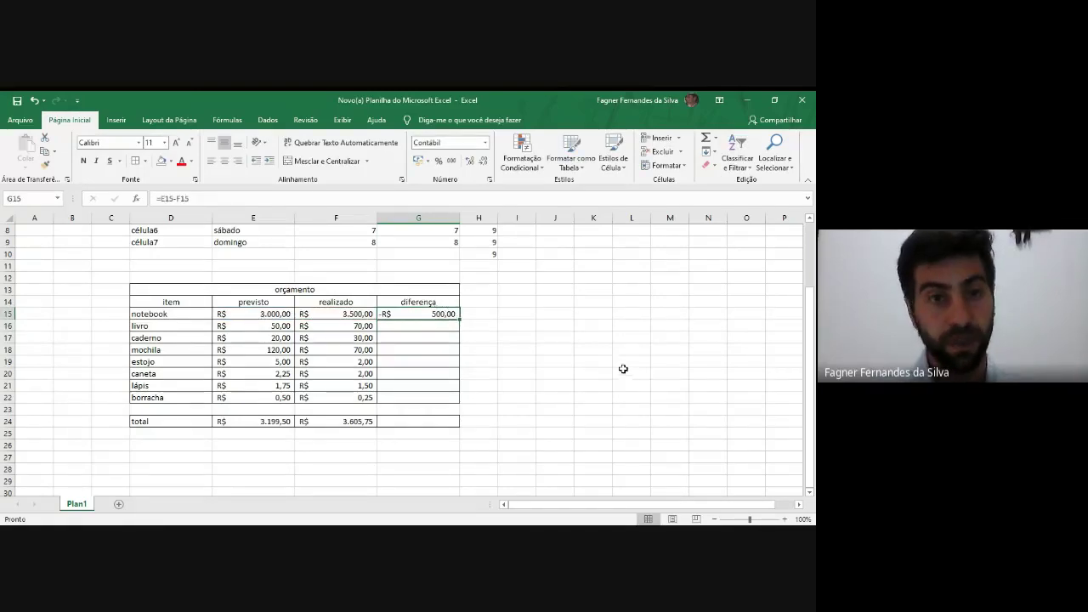
# Step: Enter the formula =E16-F16 in G16 to calculate the livro row's diferença
pyautogui.click(411, 326)
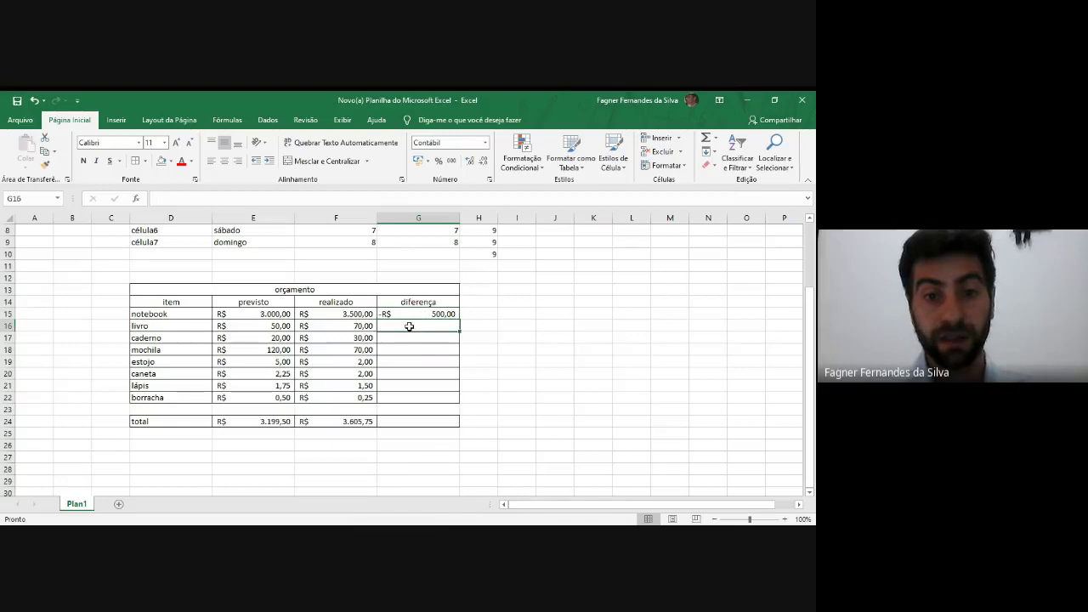
pyautogui.write('=')
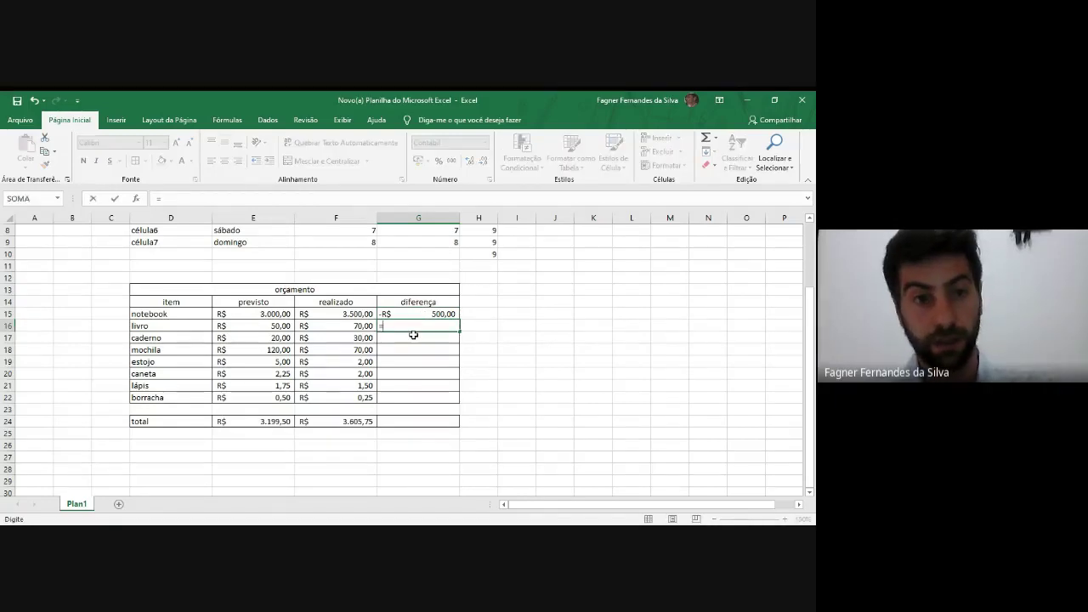
pyautogui.click(266, 324)
pyautogui.write('-')
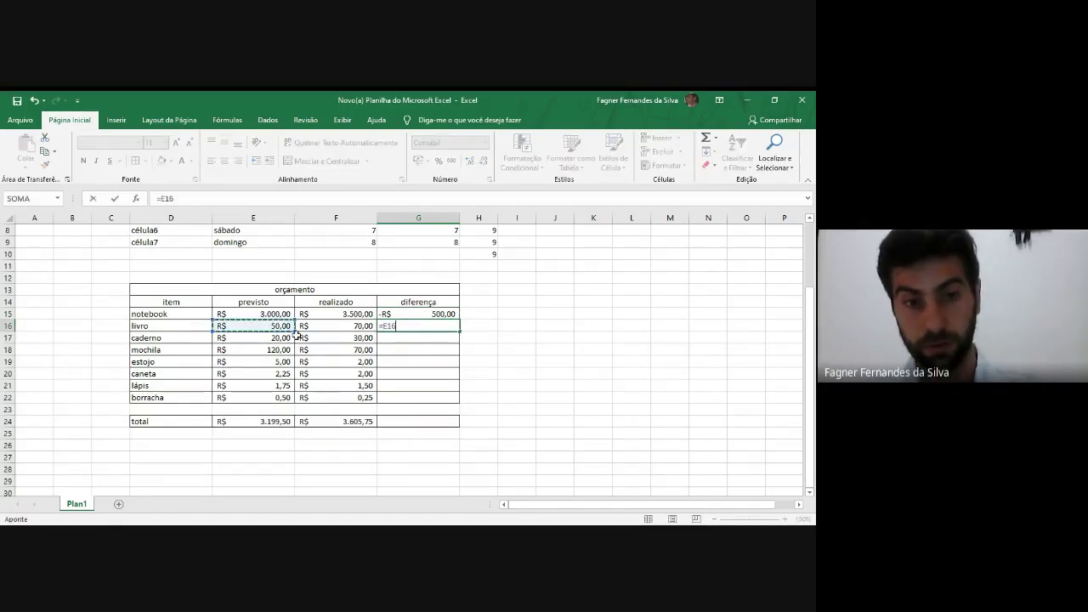
pyautogui.click(363, 324)
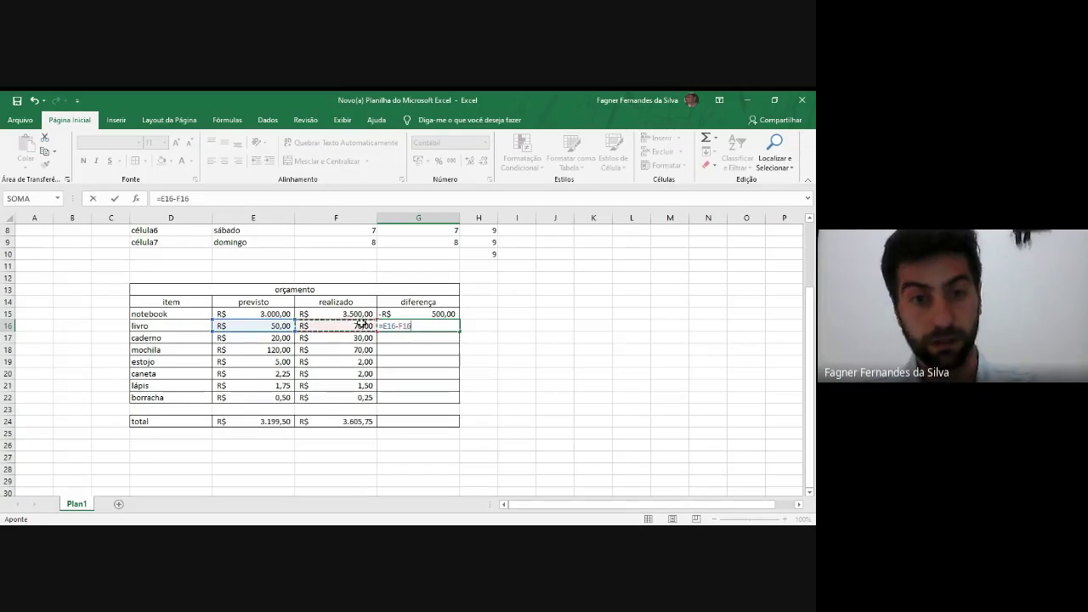
pyautogui.press('Return')
# Step: Fill the subtraction formula from G15 down the diferença column through the borracha row, G22
pyautogui.click(422, 314)
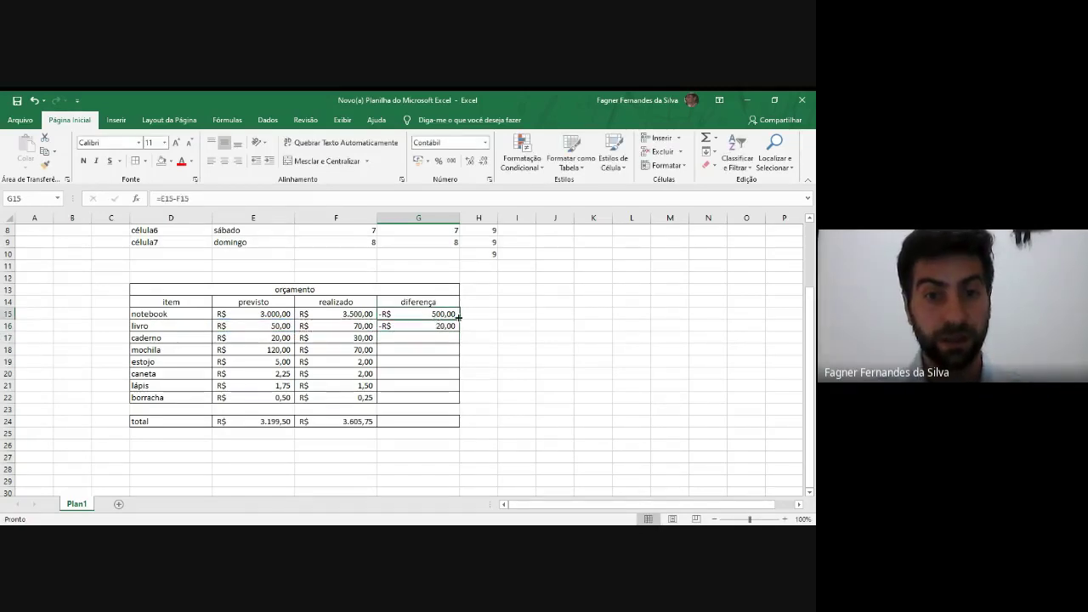
pyautogui.moveTo(460, 317)
pyautogui.mouseDown()
pyautogui.moveTo(452, 402)
pyautogui.moveTo(453, 315)
pyautogui.mouseUp()
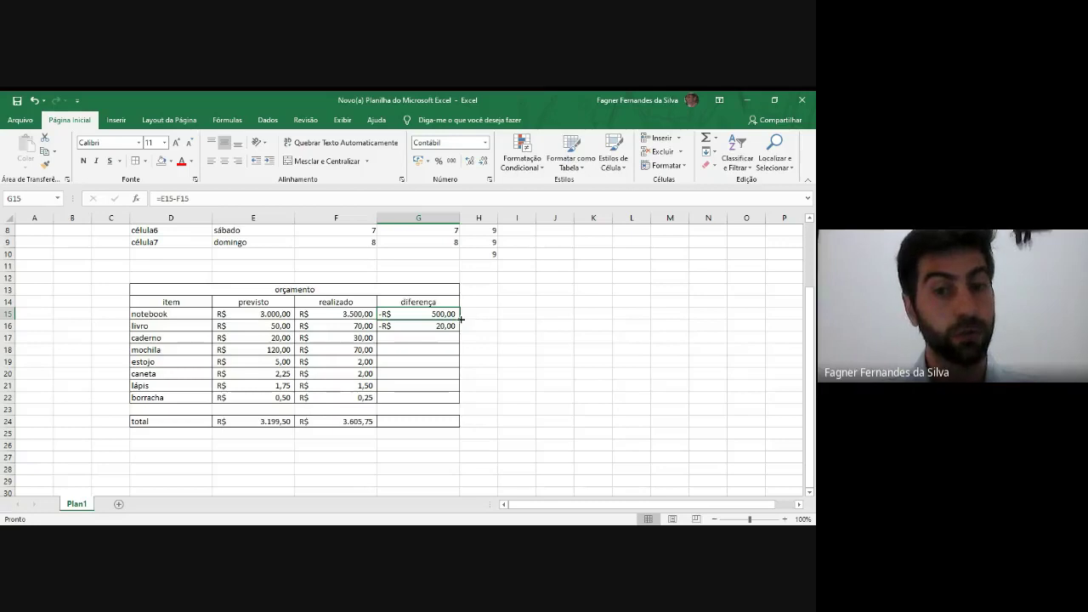
pyautogui.moveTo(461, 318); pyautogui.dragTo(447, 401)
pyautogui.moveTo(447, 401); pyautogui.dragTo(447, 402)
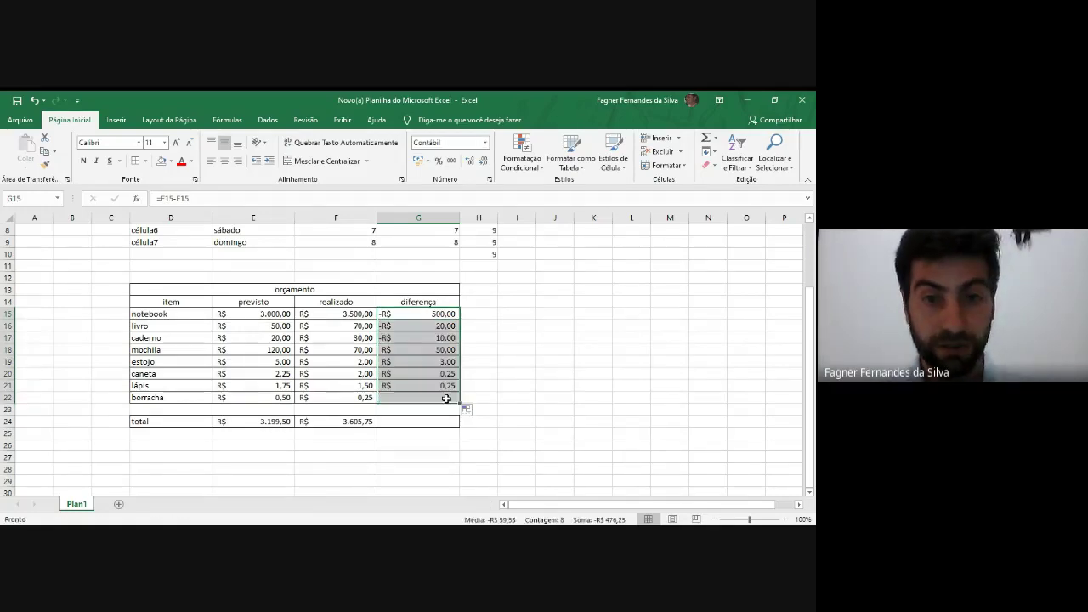
# Step: Compare the diferença formulas in G15 and G16 to examine how their row references adjust from one row to the next
pyautogui.click(444, 327)
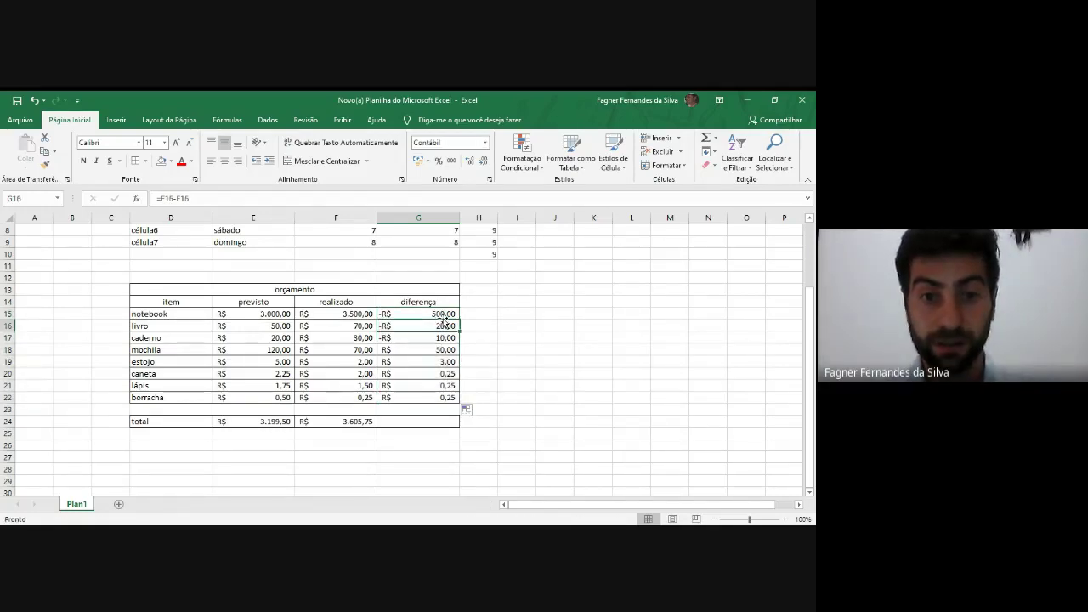
pyautogui.doubleClick(443, 316)
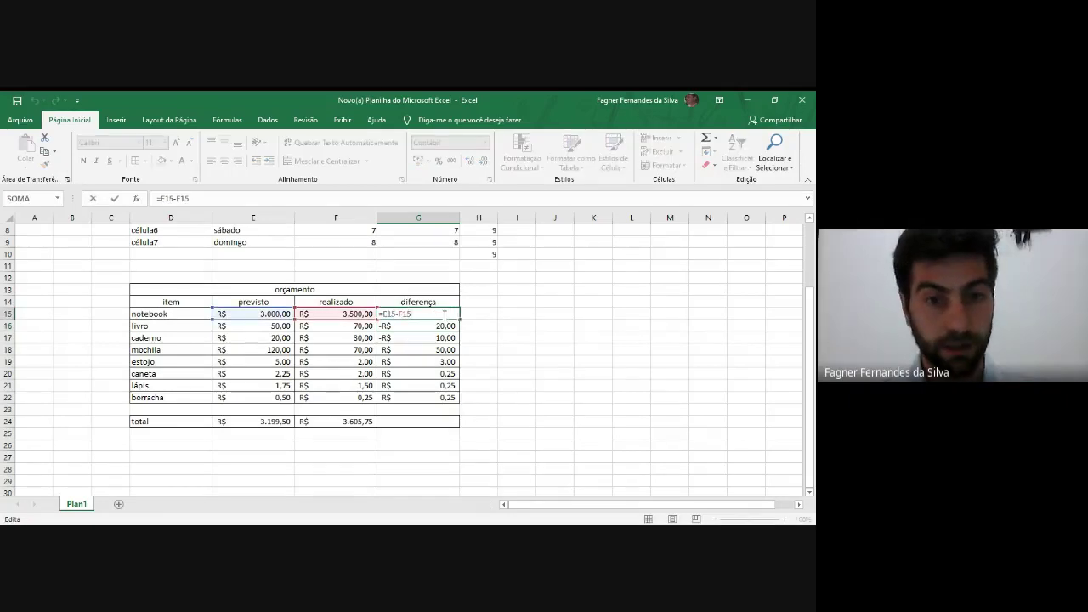
pyautogui.hotkey('ctrl', 'Return')
pyautogui.doubleClick(442, 314)
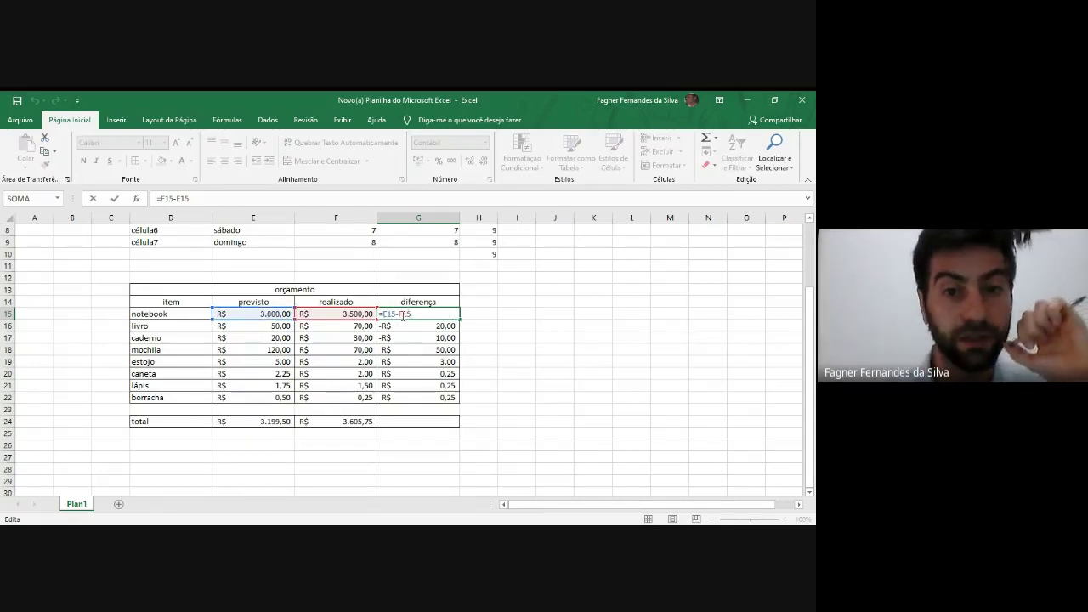
pyautogui.moveTo(400, 316); pyautogui.dragTo(434, 317)
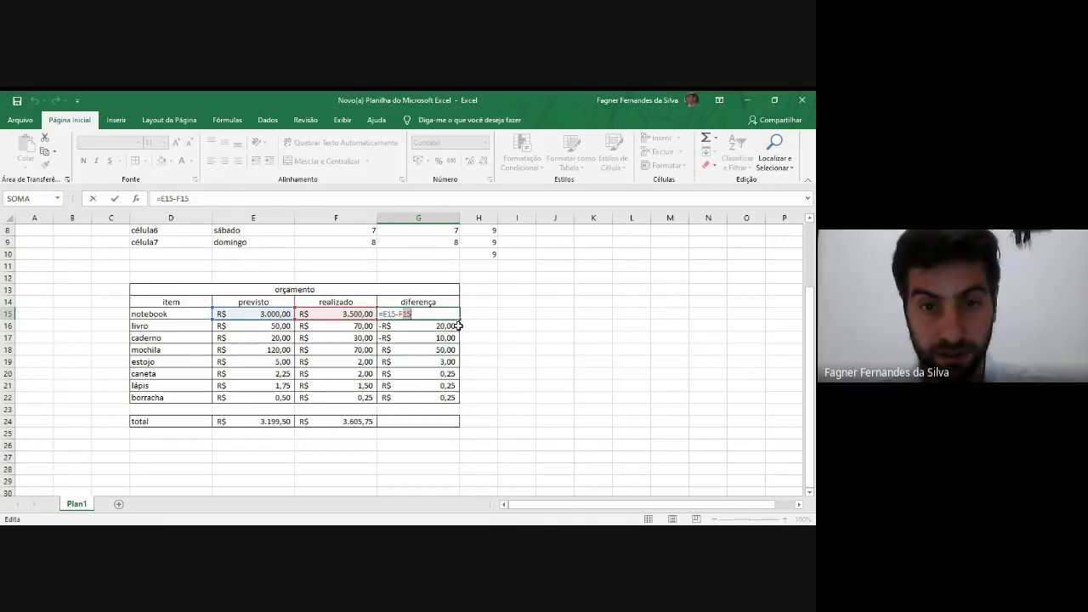
pyautogui.press('Return')
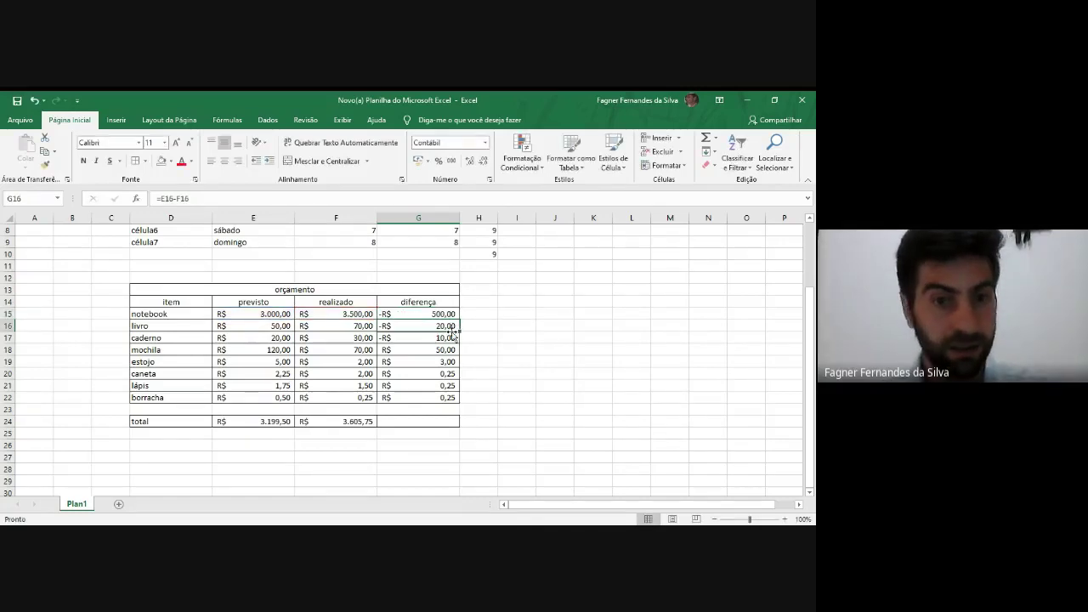
pyautogui.click(440, 312)
pyautogui.click(445, 326)
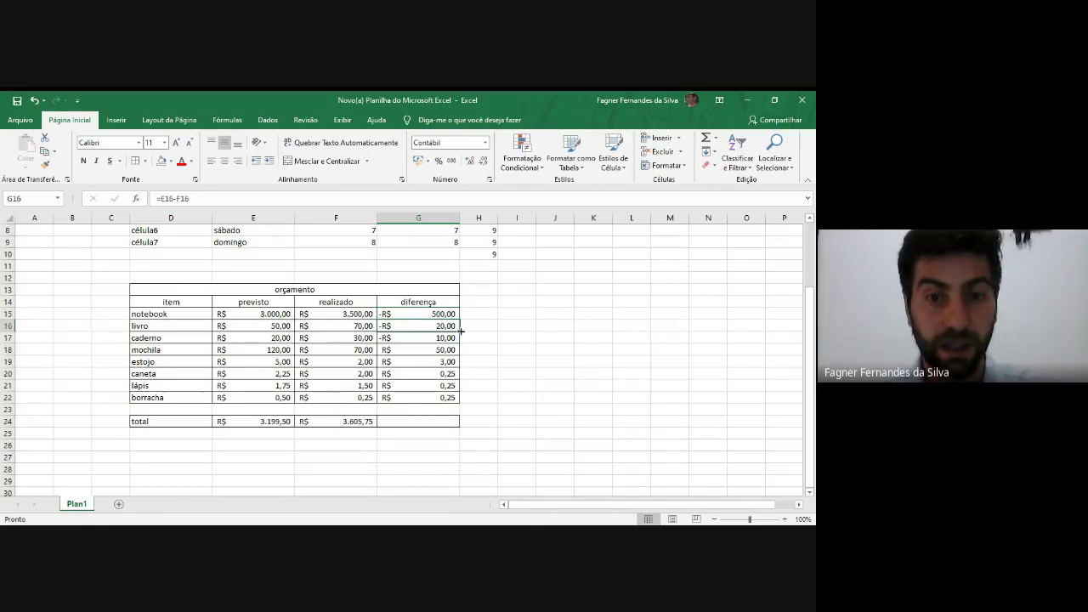
pyautogui.click(441, 313)
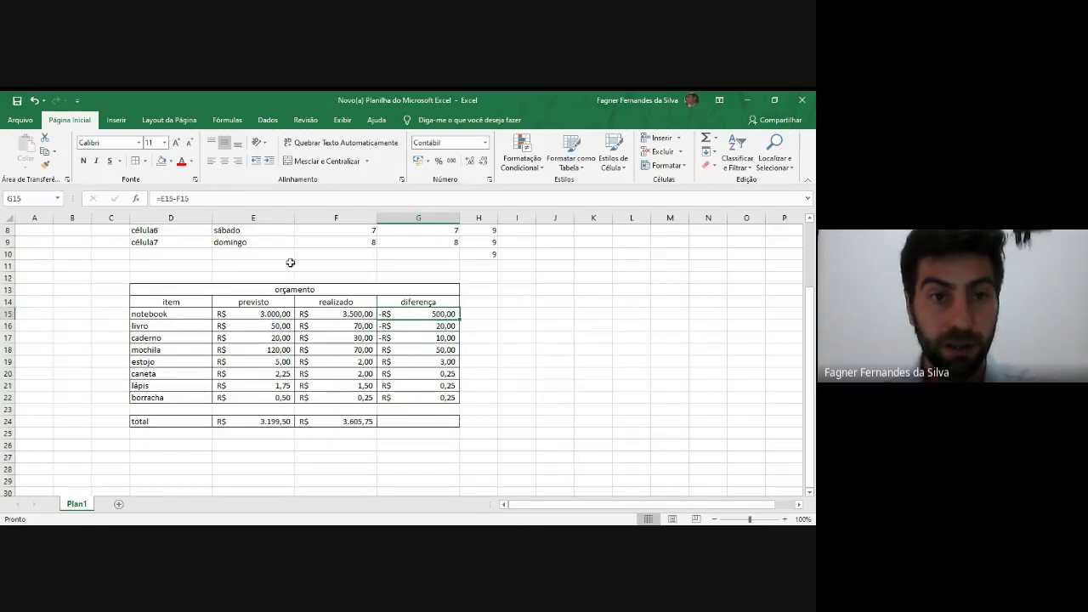
pyautogui.click(186, 198)
pyautogui.press('Return')
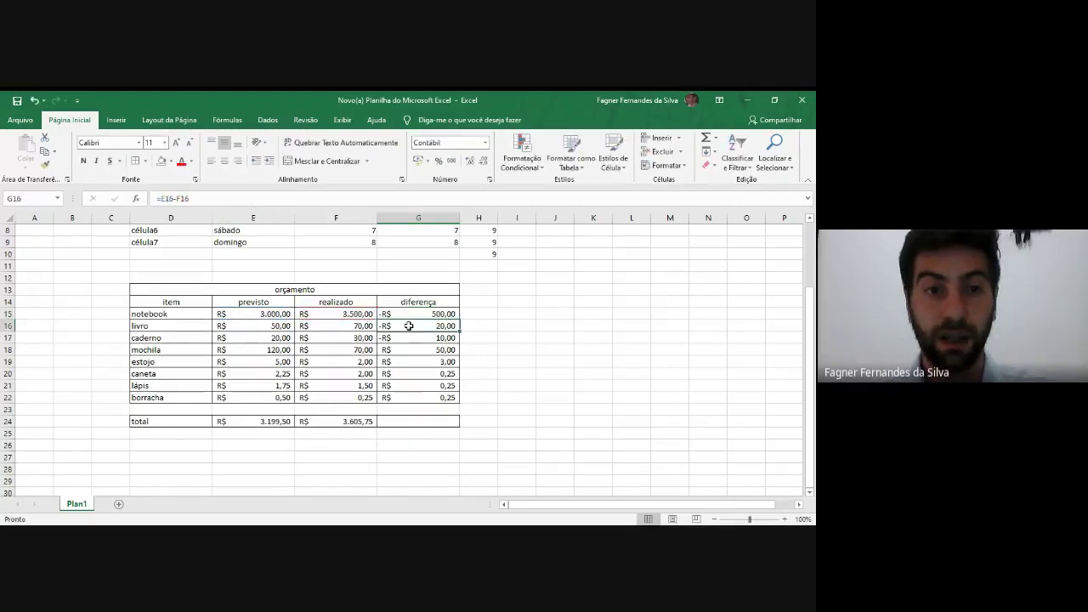
pyautogui.click(174, 199)
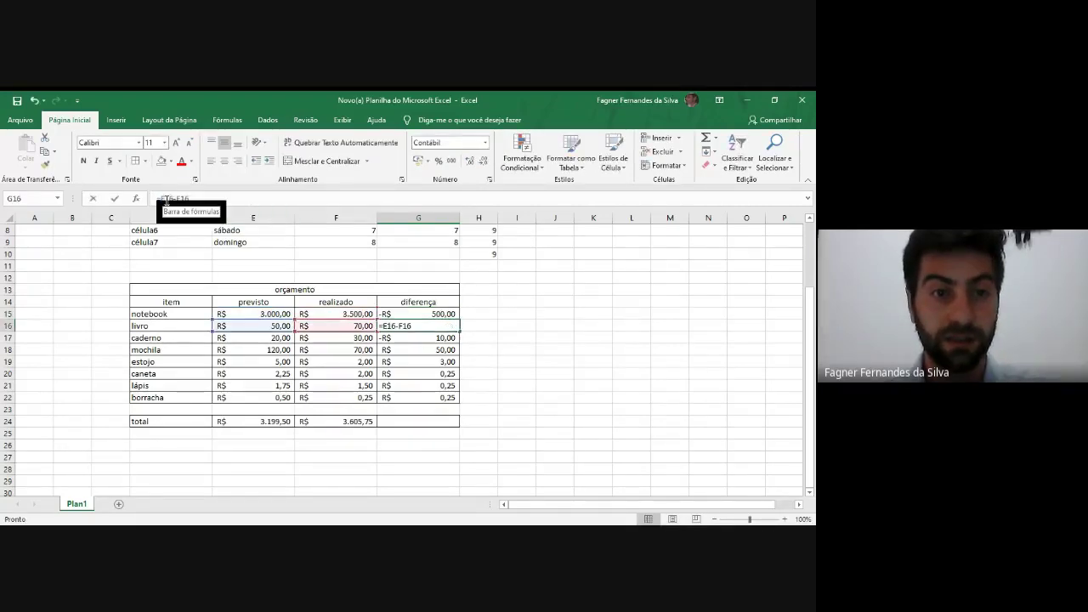
pyautogui.moveTo(179, 198); pyautogui.dragTo(206, 204)
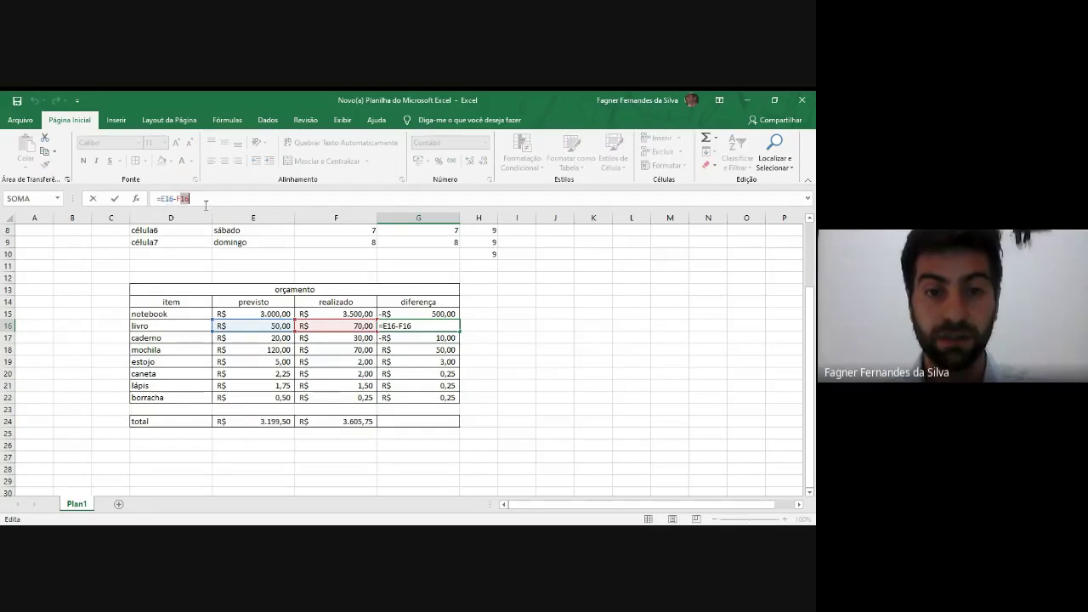
pyautogui.press('Return')
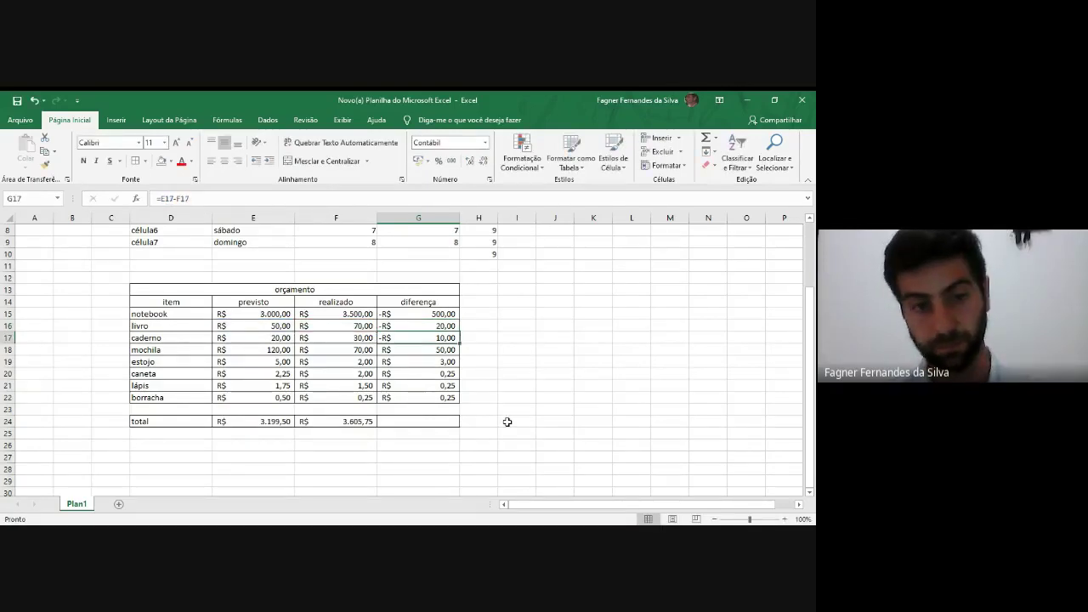
pyautogui.click(413, 420)
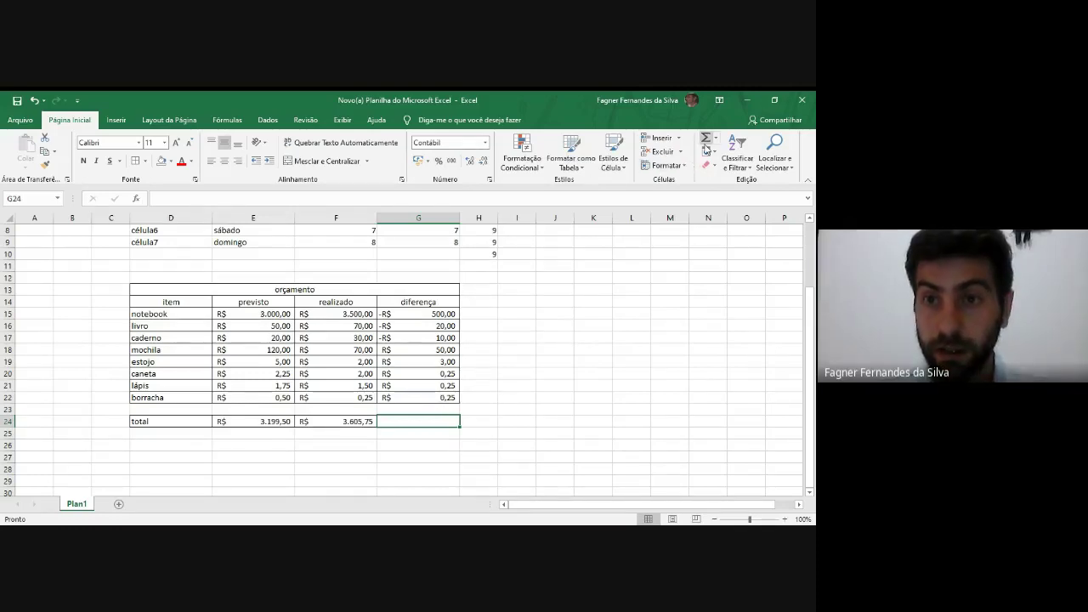
pyautogui.write('=')
pyautogui.click(352, 420)
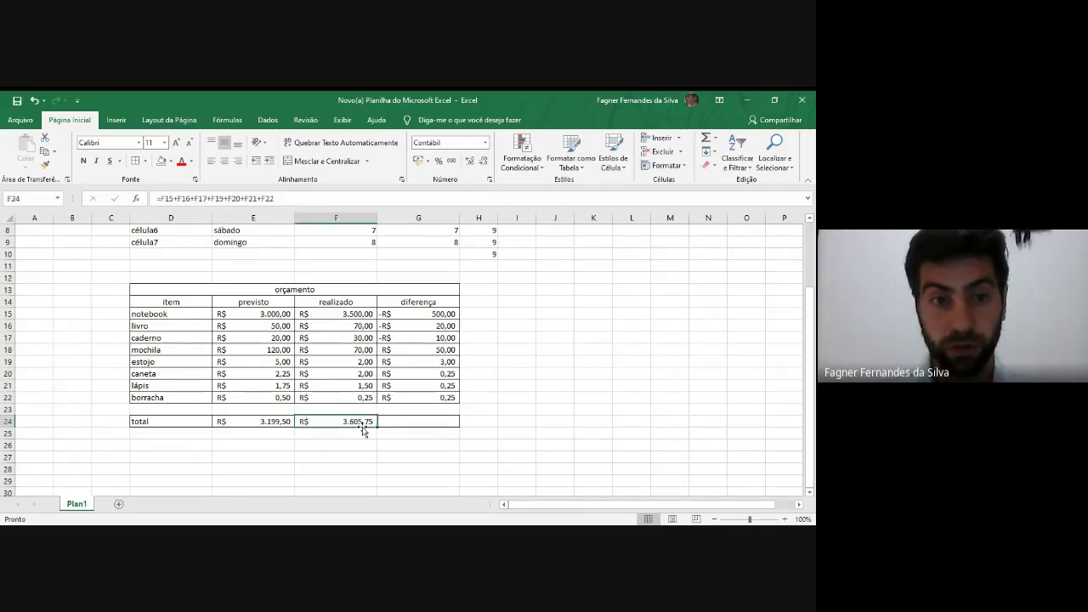
pyautogui.press('Escape')
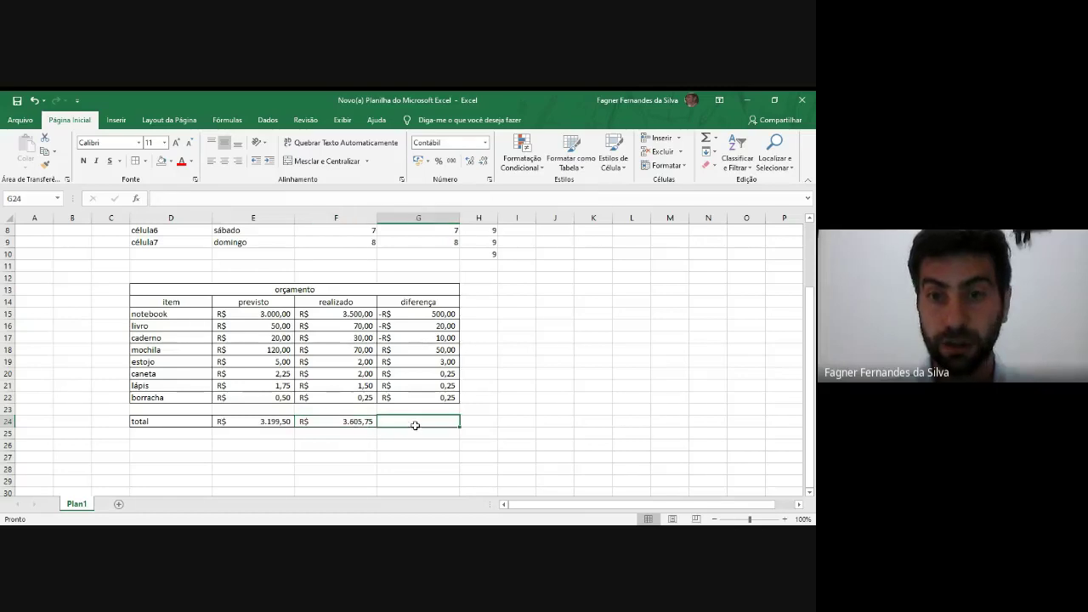
pyautogui.click(704, 138)
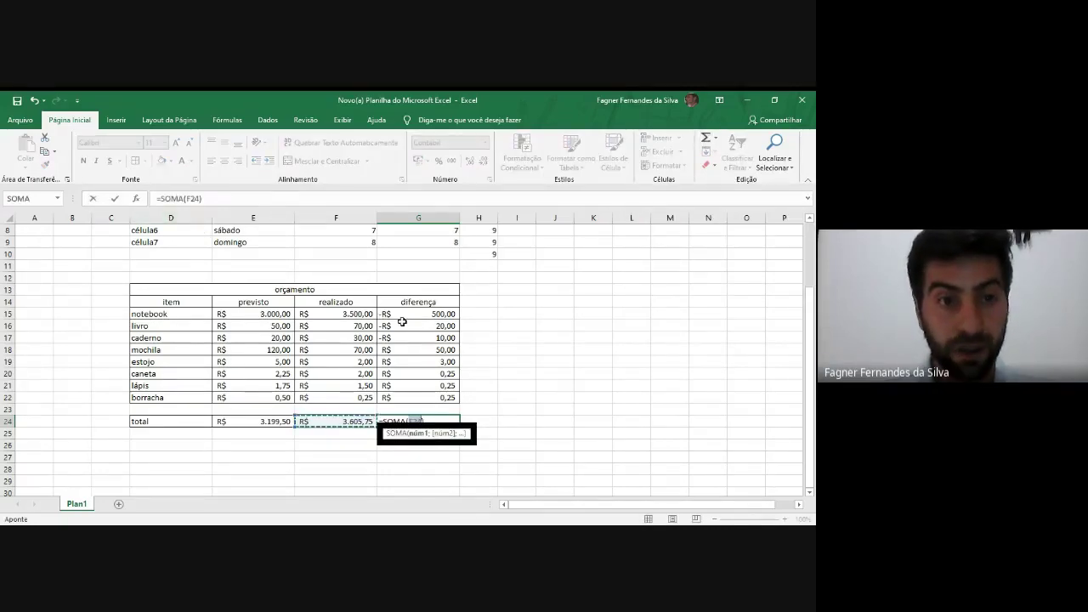
pyautogui.doubleClick(188, 198)
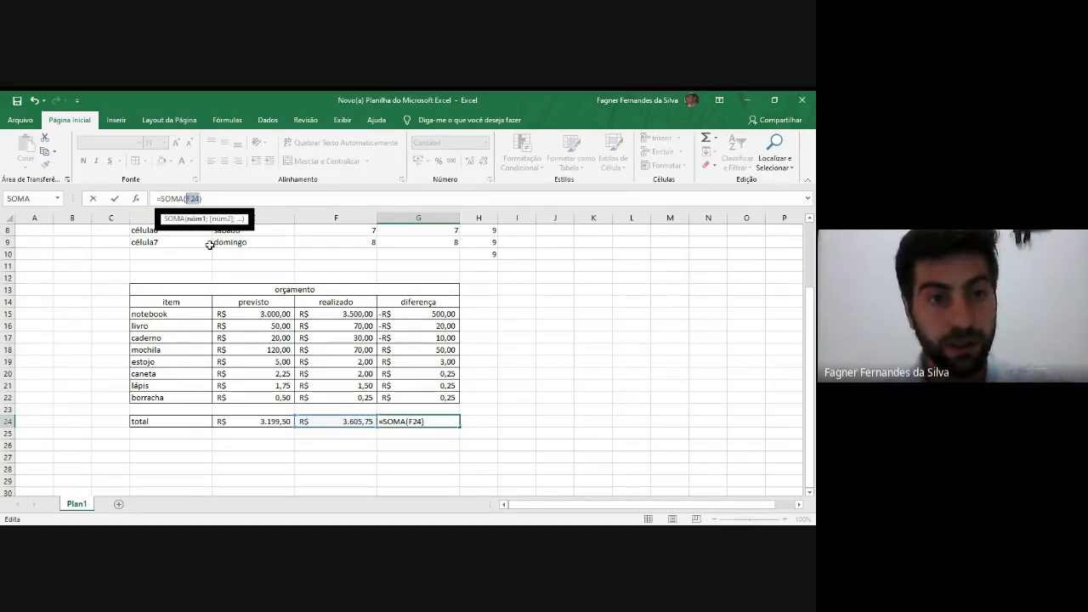
pyautogui.press('BackSpace')
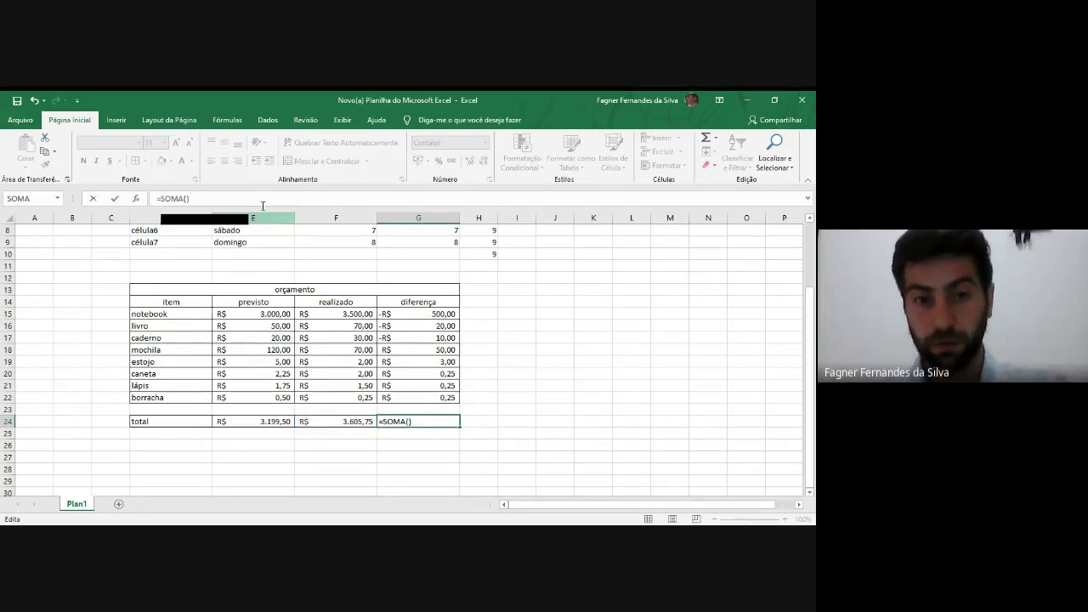
pyautogui.press('Escape')
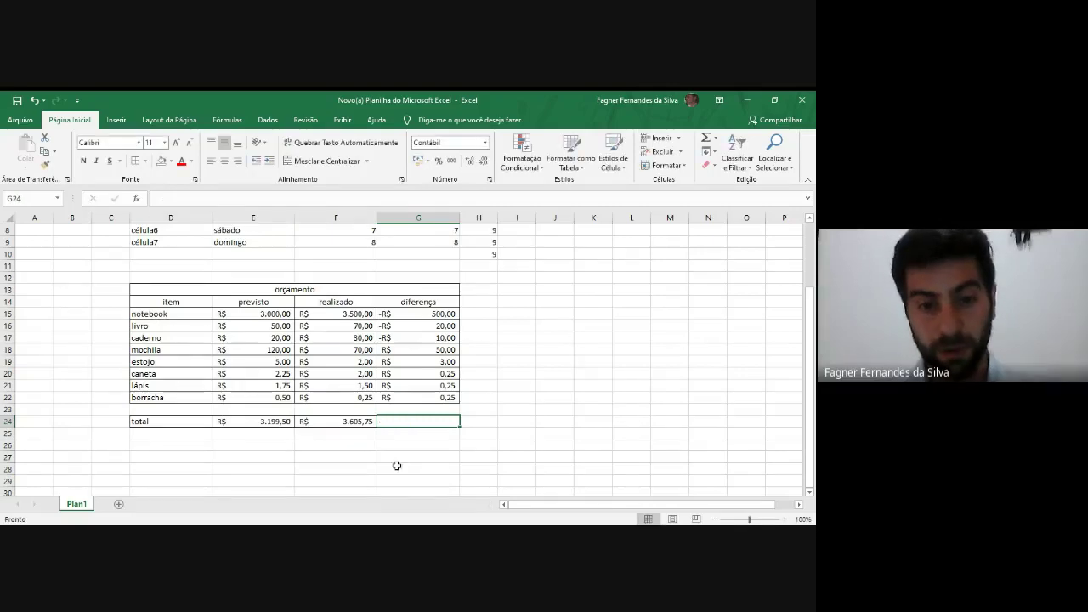
pyautogui.click(345, 425)
pyautogui.click(287, 427)
pyautogui.click(337, 425)
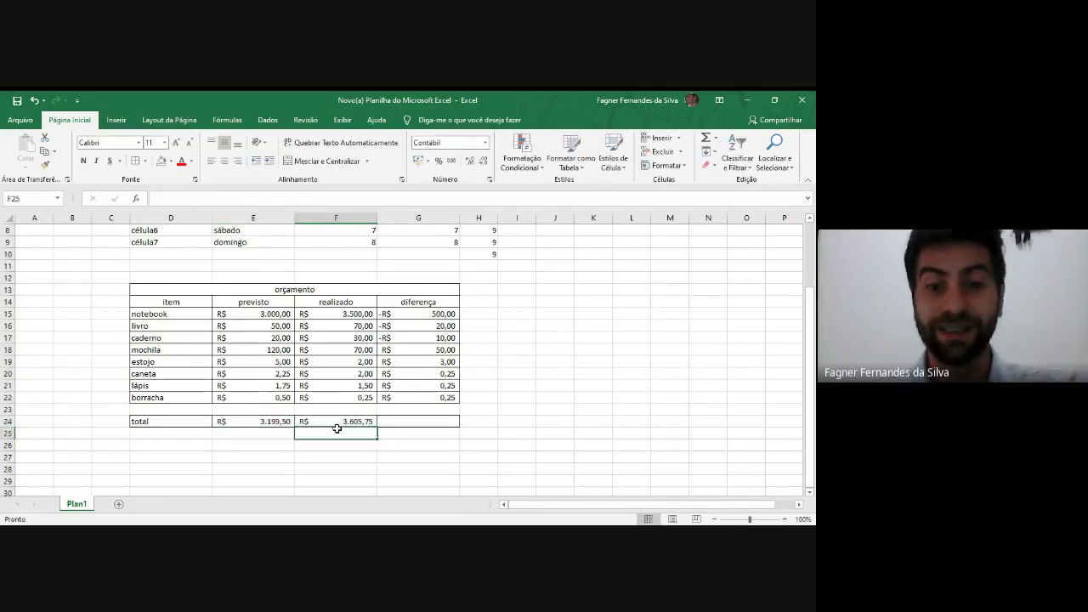
pyautogui.click(401, 420)
pyautogui.click(706, 138)
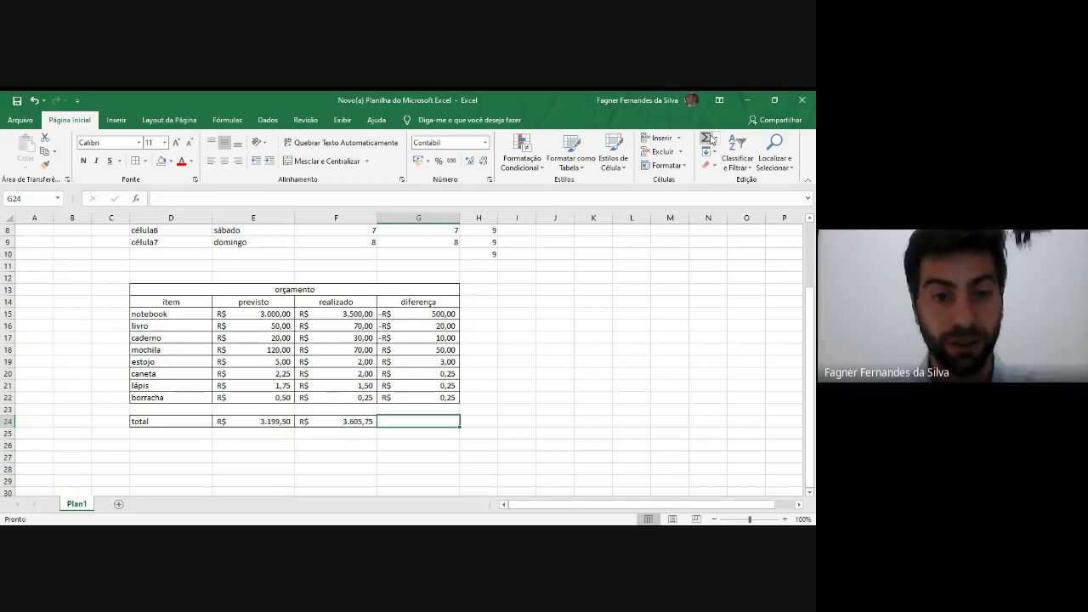
pyautogui.press('Escape')
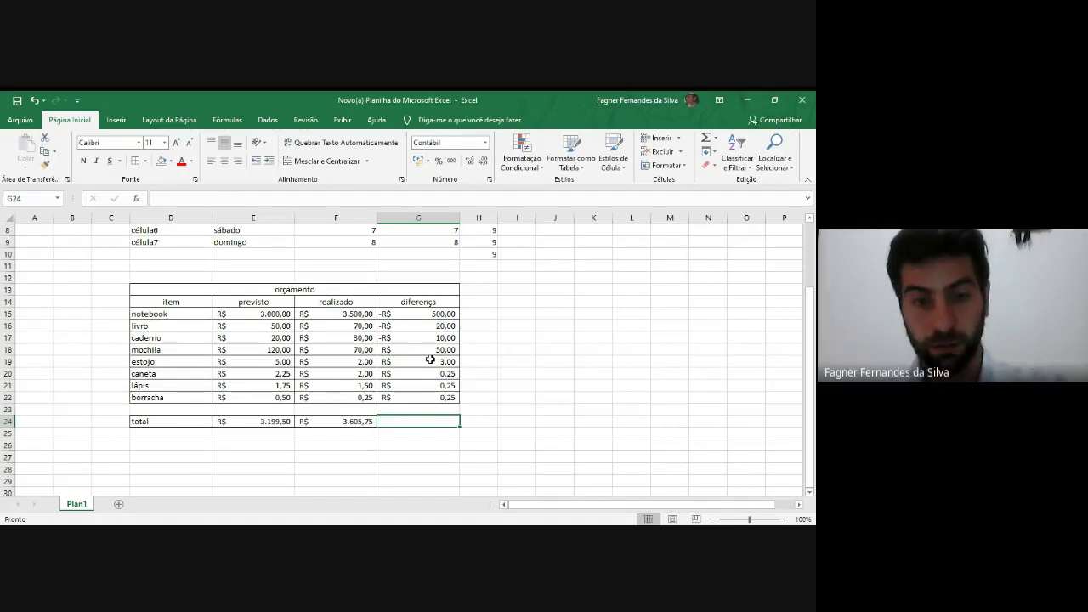
# Step: Enter the formula =SOMA(G15:G22) in G24 to total the diferença column
pyautogui.write('=som')
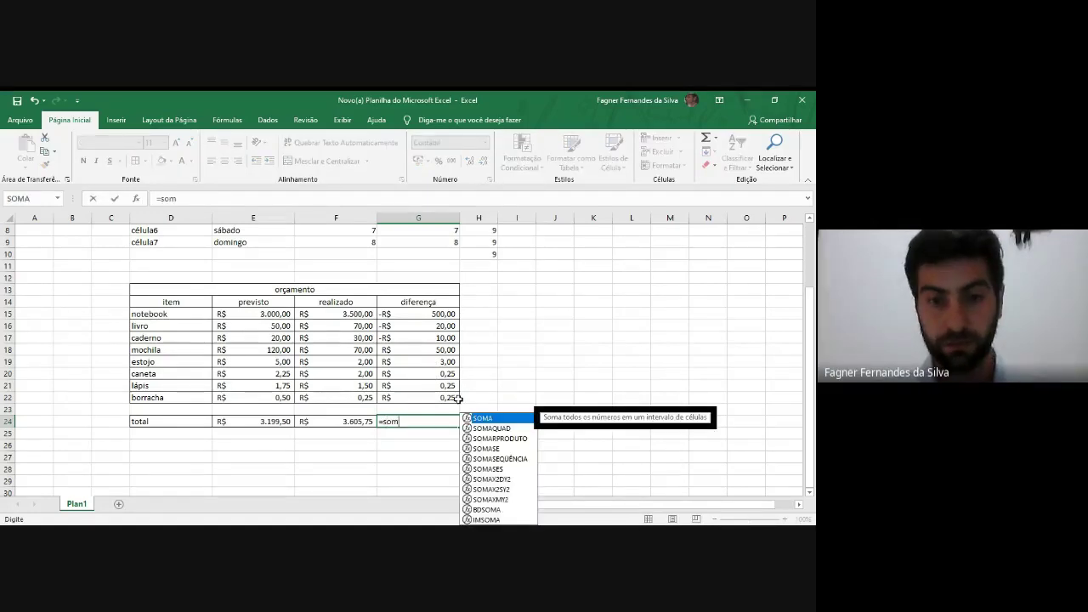
pyautogui.write('a(')
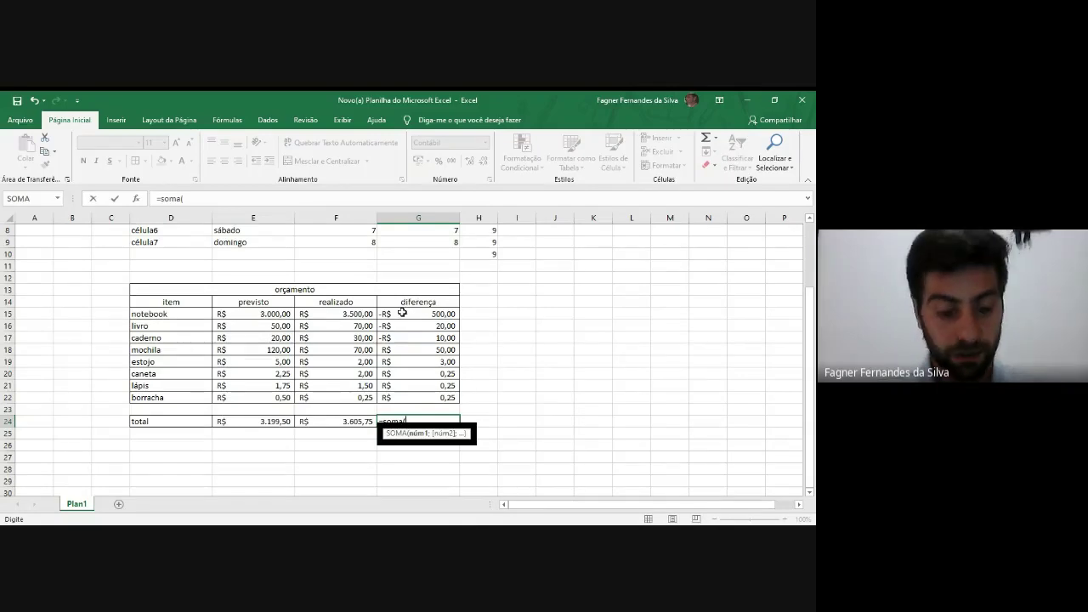
pyautogui.write('g15:')
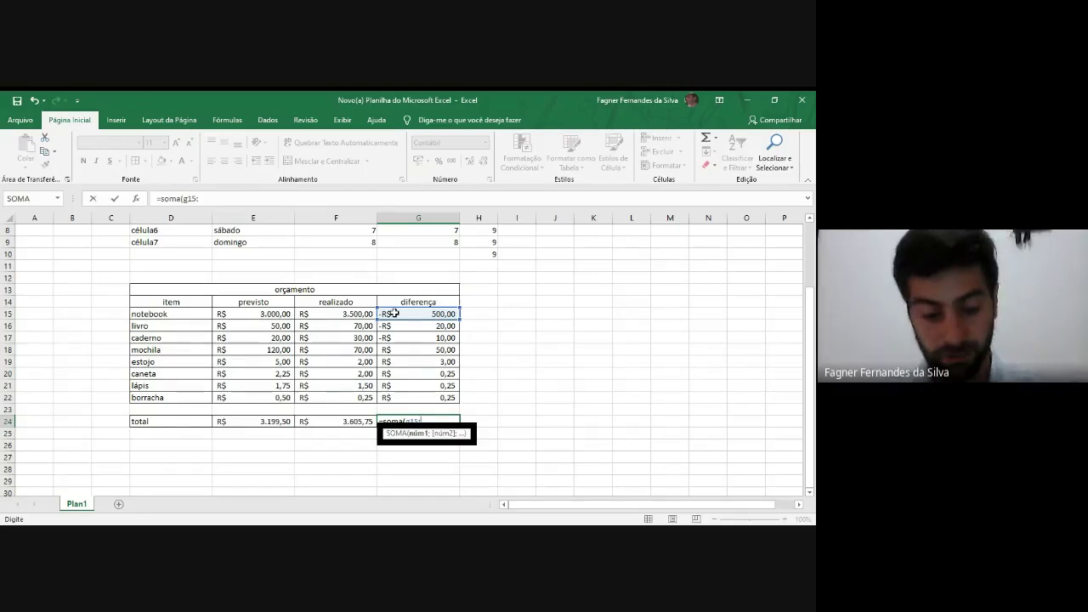
pyautogui.write('g')
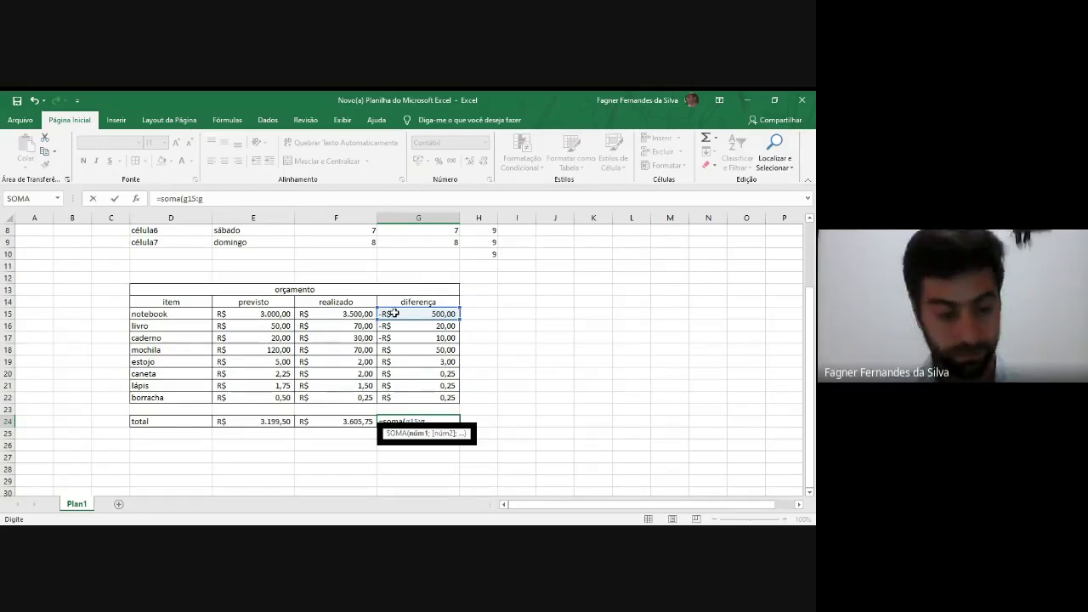
pyautogui.write('22)')
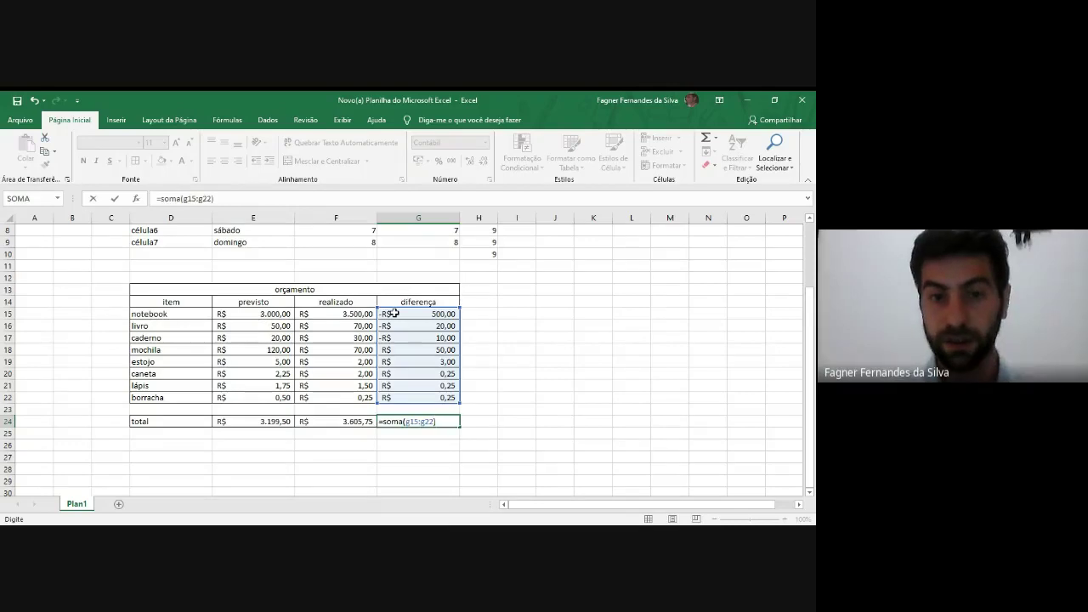
pyautogui.press('Return')
pyautogui.click(398, 421)
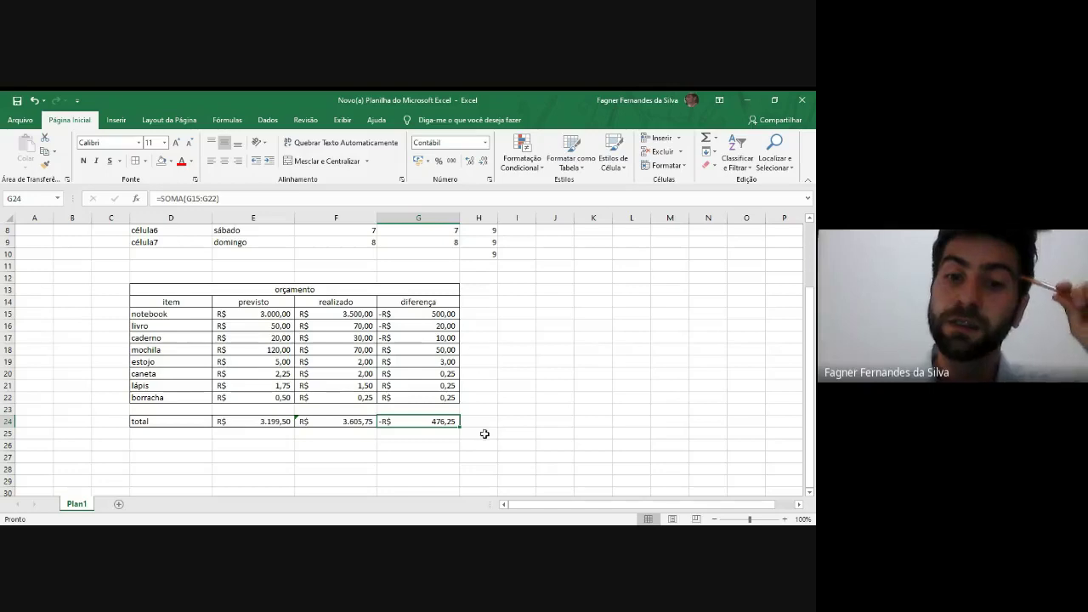
# Step: Compare the previsto, realizado and diferença totals in E24, F24 and G24 and examine their formulas
pyautogui.click(365, 445)
pyautogui.click(396, 420)
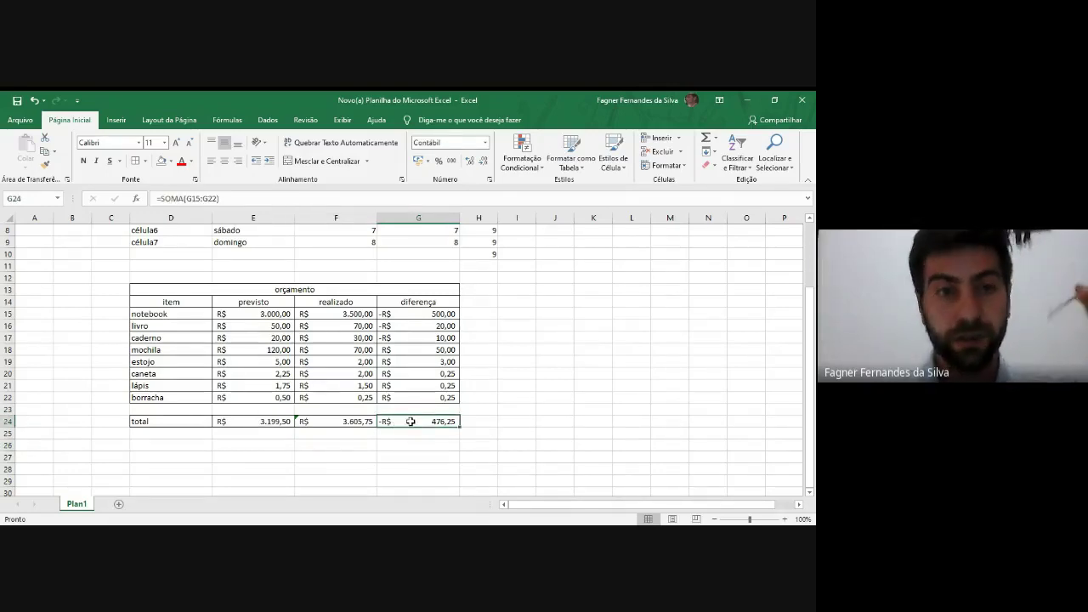
pyautogui.click(345, 421)
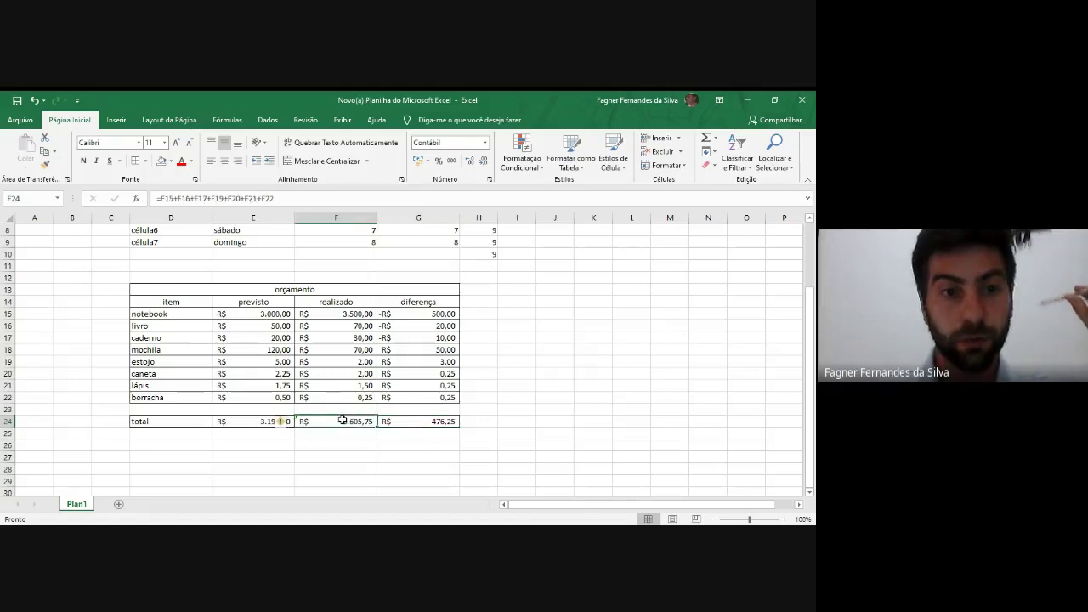
pyautogui.click(262, 422)
pyautogui.click(340, 422)
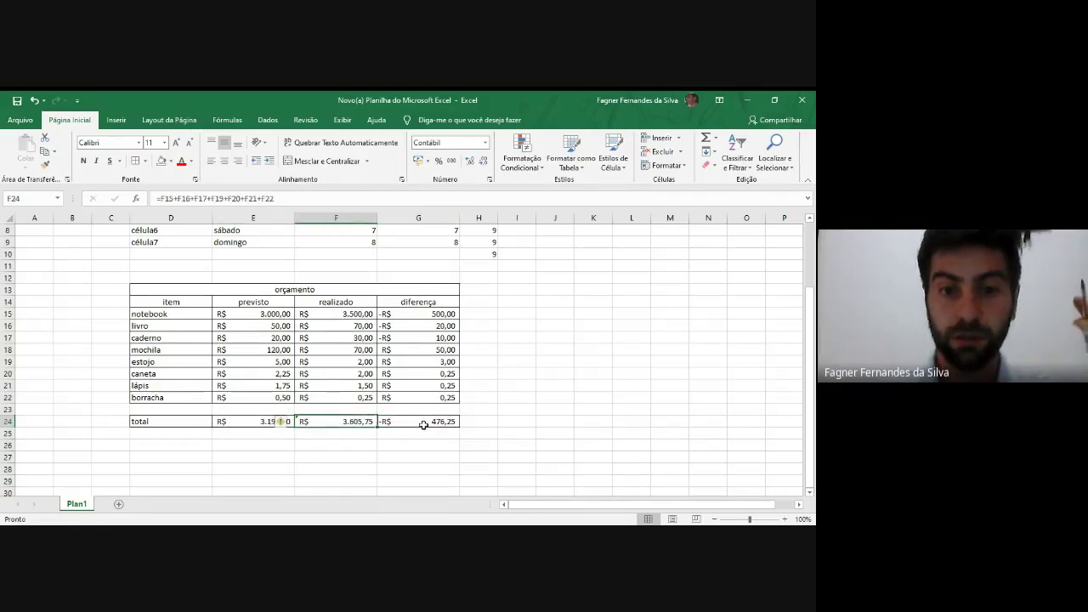
pyautogui.click(418, 423)
pyautogui.click(319, 422)
pyautogui.click(436, 421)
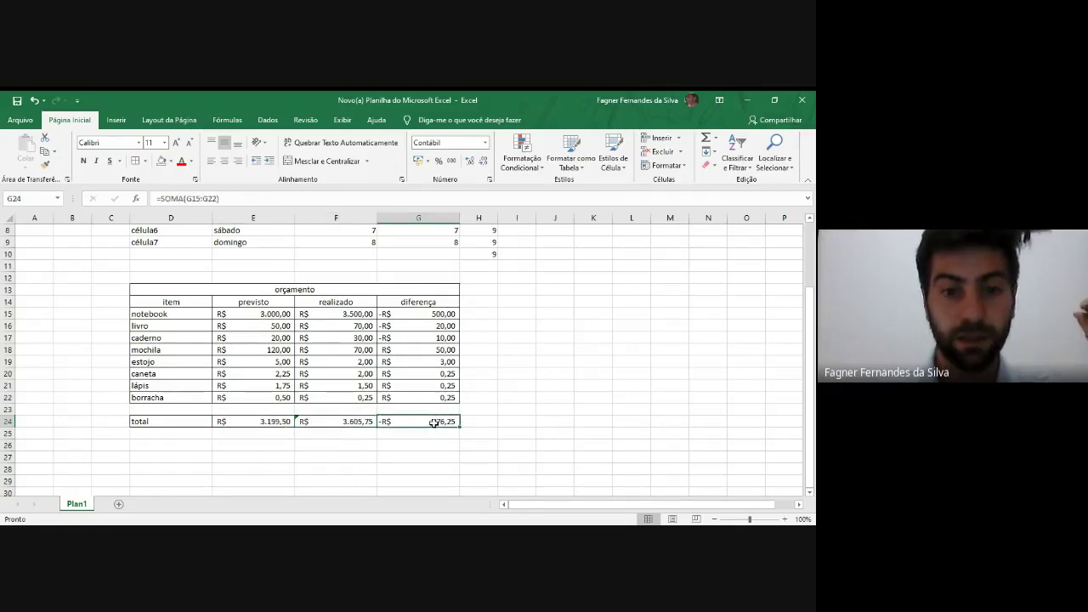
pyautogui.click(360, 422)
pyautogui.click(269, 420)
pyautogui.click(353, 421)
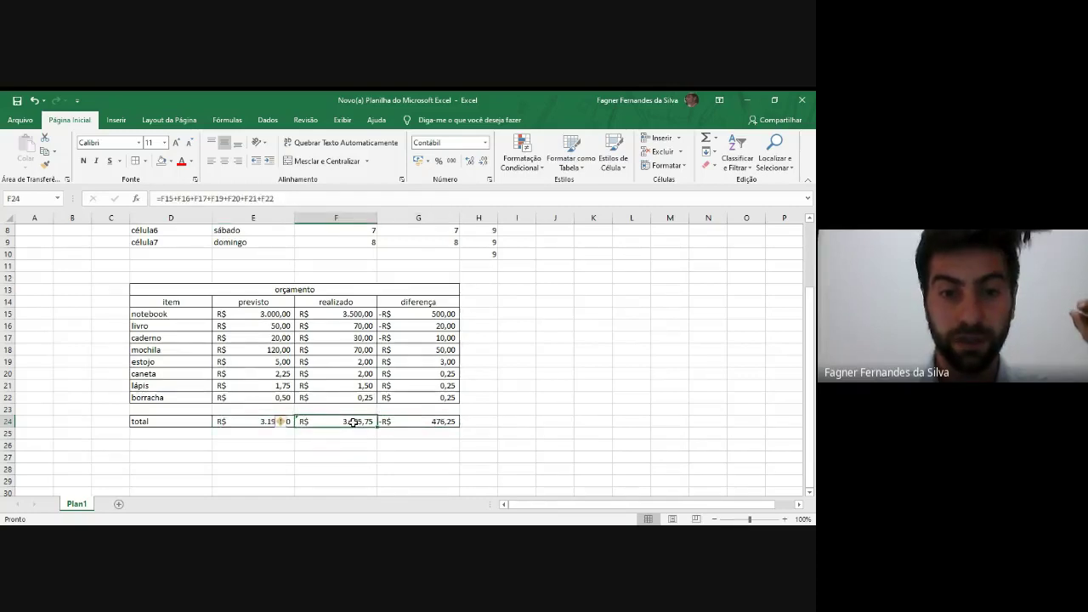
# Step: Clear the realizado and diferença totals in F24 and G24
pyautogui.press('Delete')
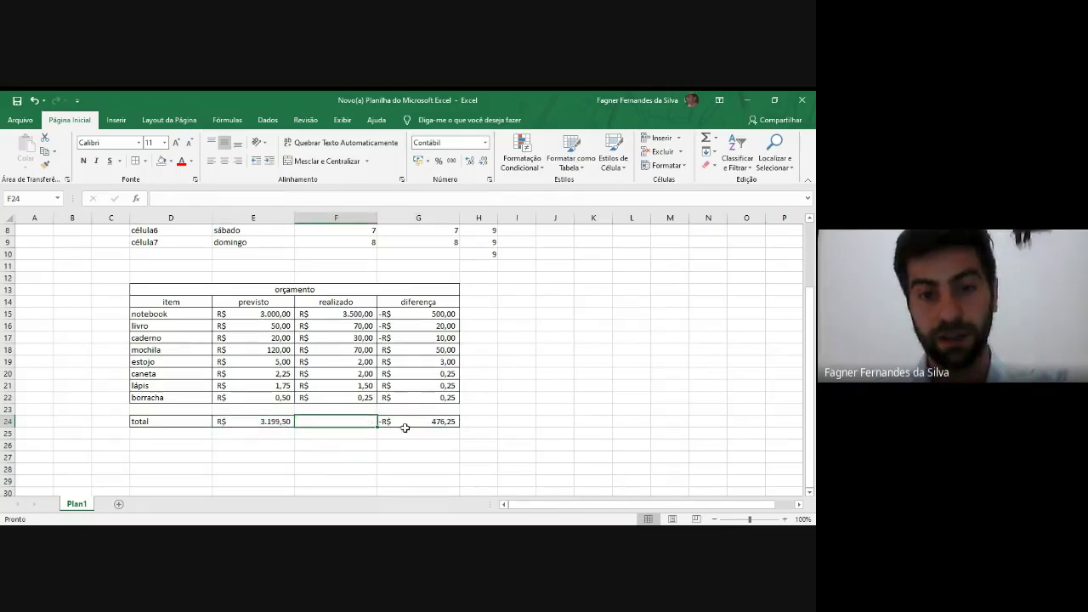
pyautogui.click(405, 421)
pyautogui.press('Delete')
# Step: Fill the SOMA formula from the previsto total in E24 across to the realizado total in F24
pyautogui.click(280, 422)
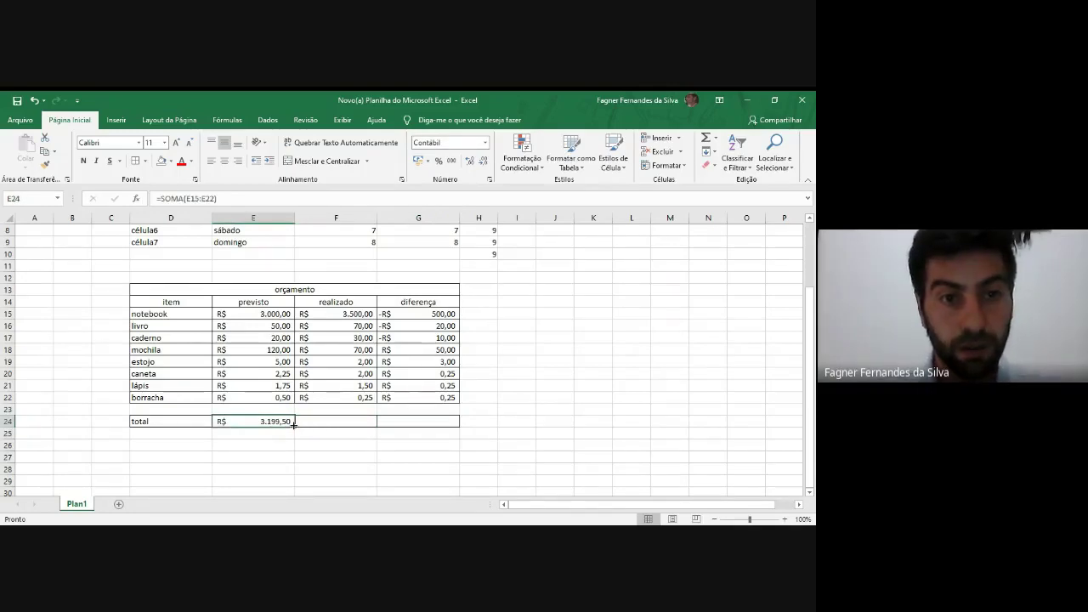
pyautogui.moveTo(294, 428); pyautogui.dragTo(352, 425)
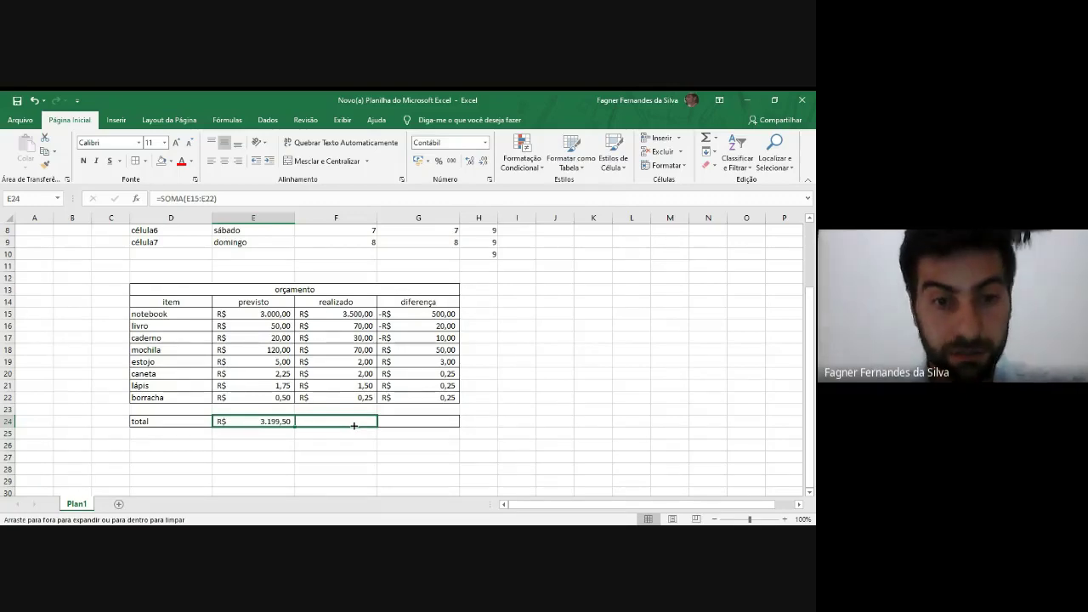
pyautogui.moveTo(353, 425); pyautogui.dragTo(352, 425)
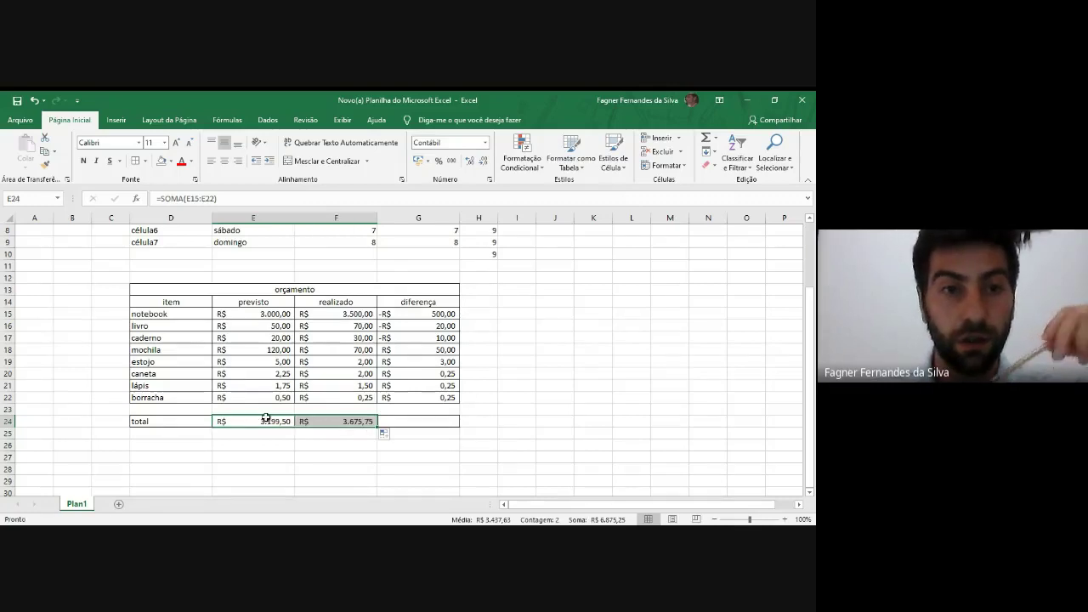
pyautogui.click(285, 422)
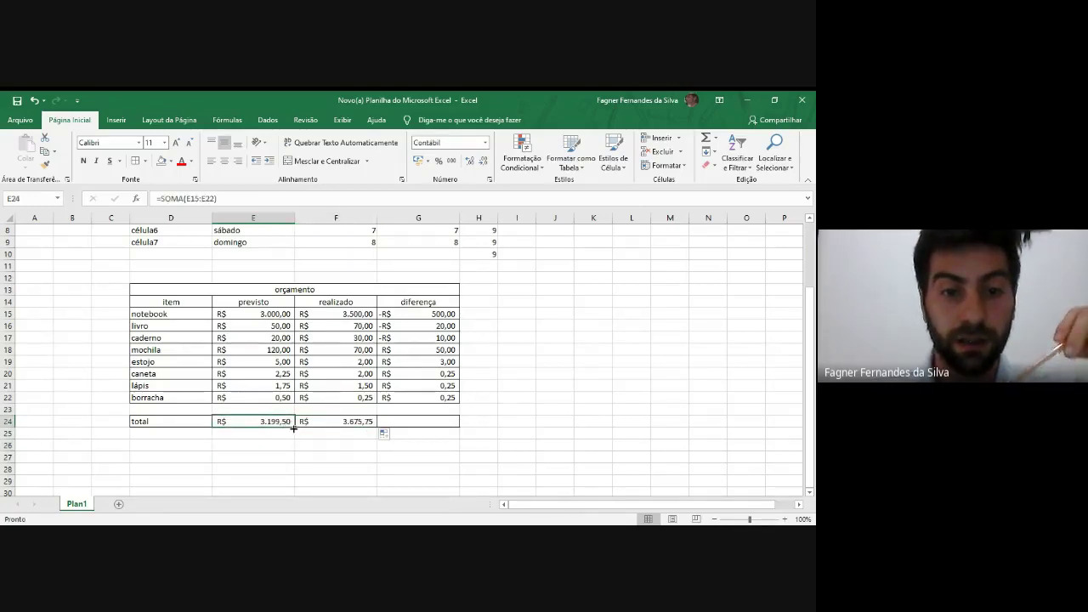
pyautogui.moveTo(294, 427); pyautogui.dragTo(378, 423)
# Step: Compare the total formulas in E24 and F24 with the rows they sum to examine how column and row references behave
pyautogui.click(291, 422)
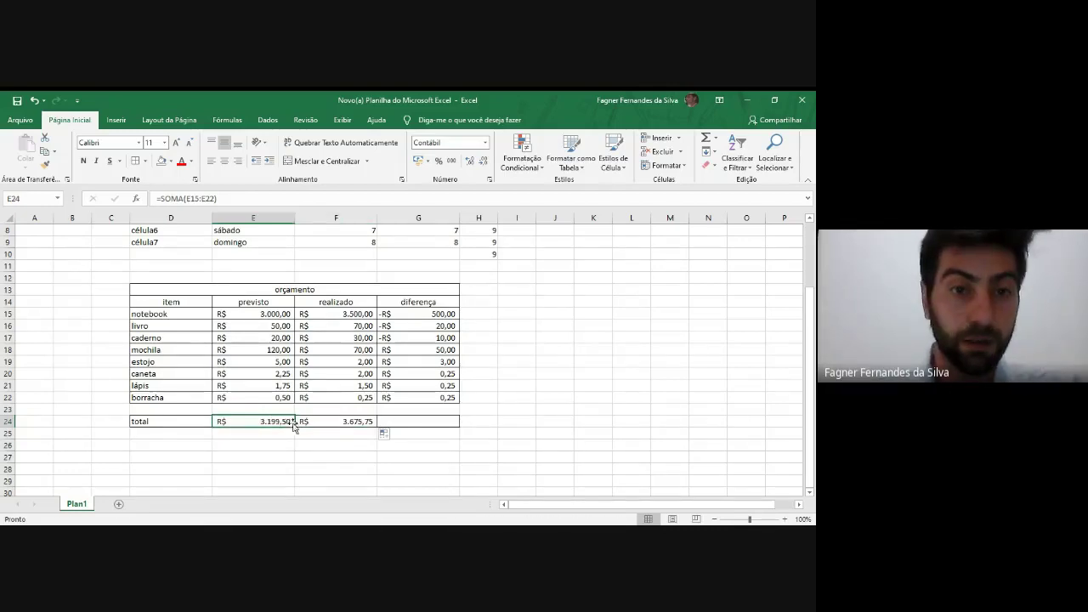
pyautogui.click(319, 421)
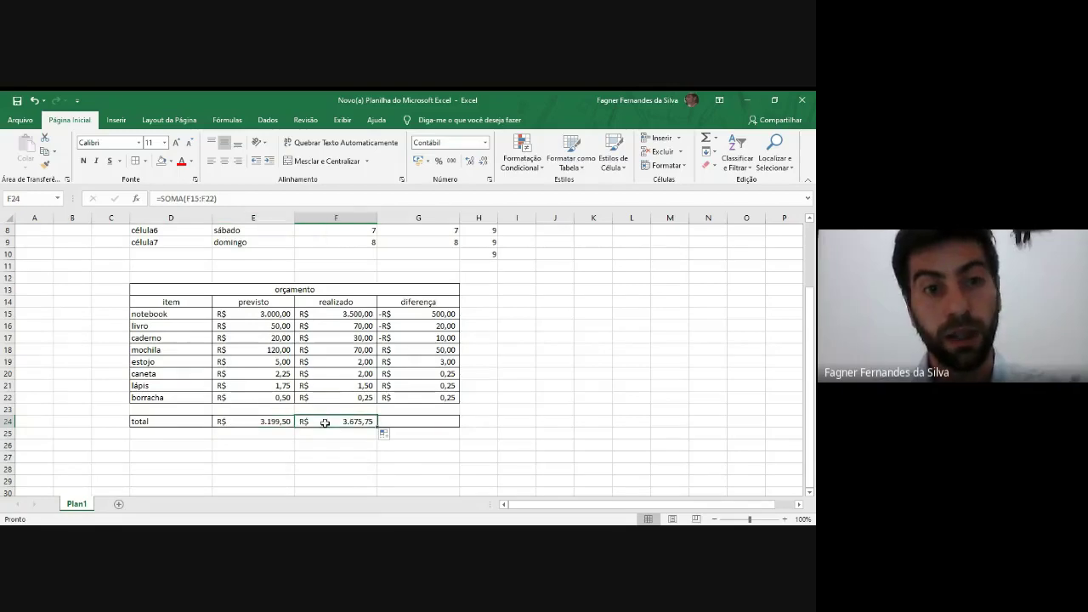
pyautogui.click(273, 314)
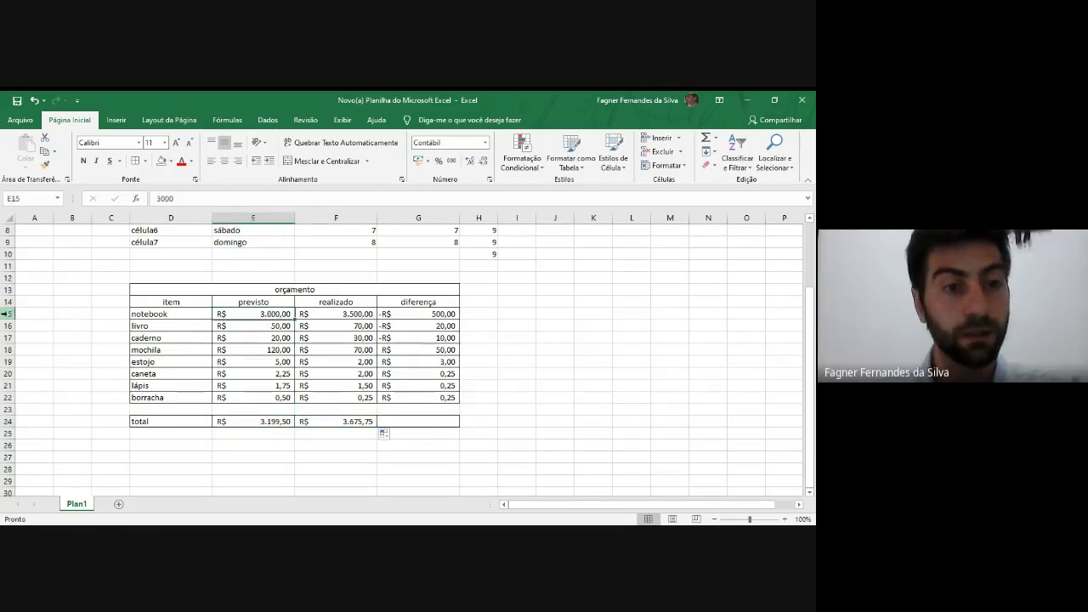
pyautogui.click(5, 313)
pyautogui.click(5, 326)
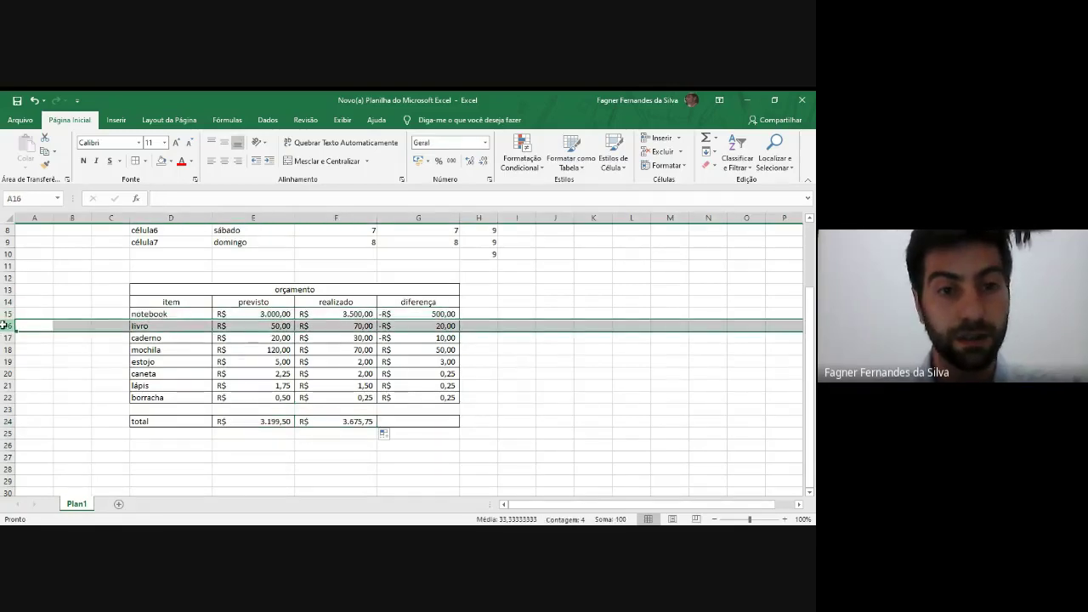
# Step: Fill the SOMA formula from F24 across to G24 to total the diferença column
pyautogui.click(333, 417)
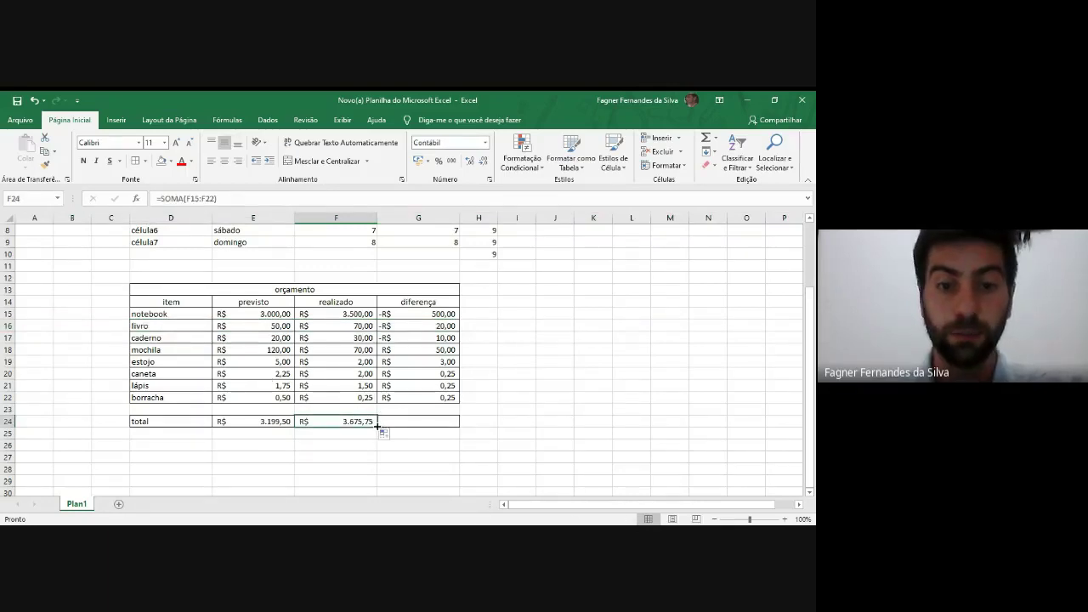
pyautogui.moveTo(378, 425); pyautogui.dragTo(442, 422)
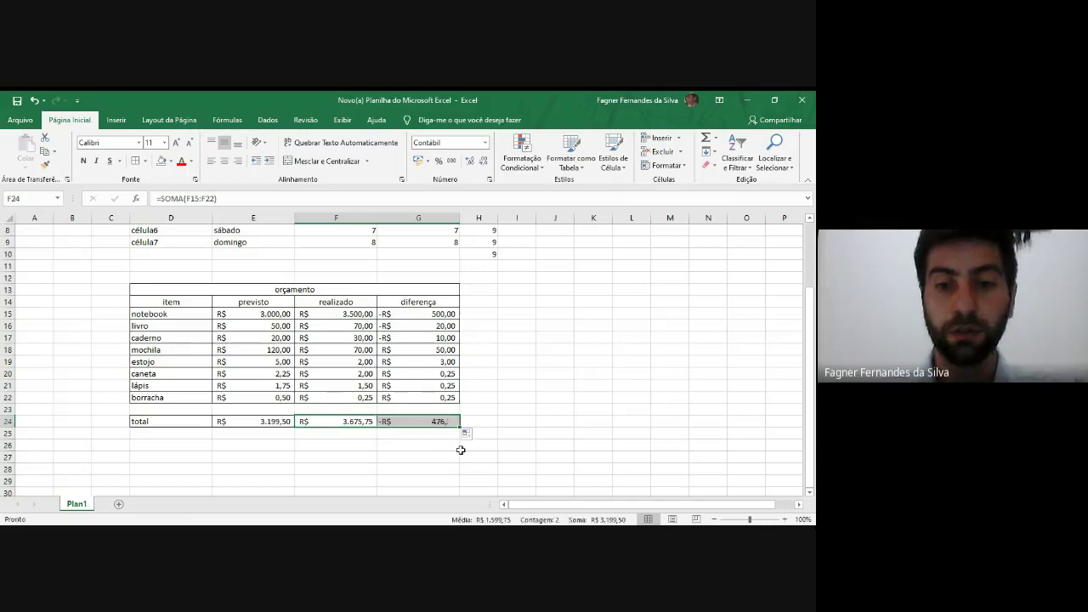
pyautogui.click(405, 422)
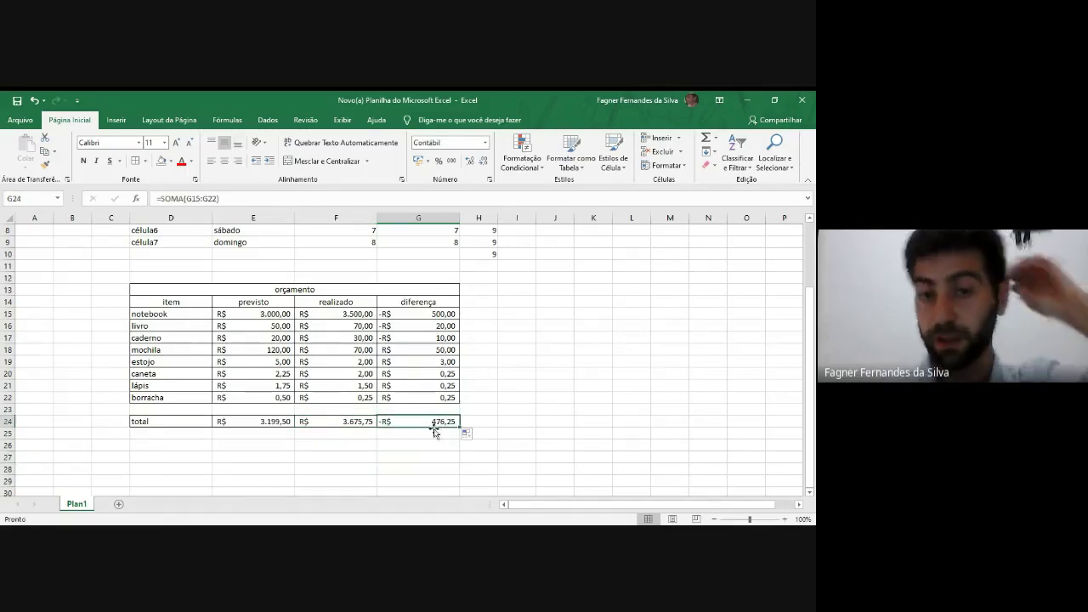
# Step: Apply a red fill to the diferença total in G24
pyautogui.click(170, 160)
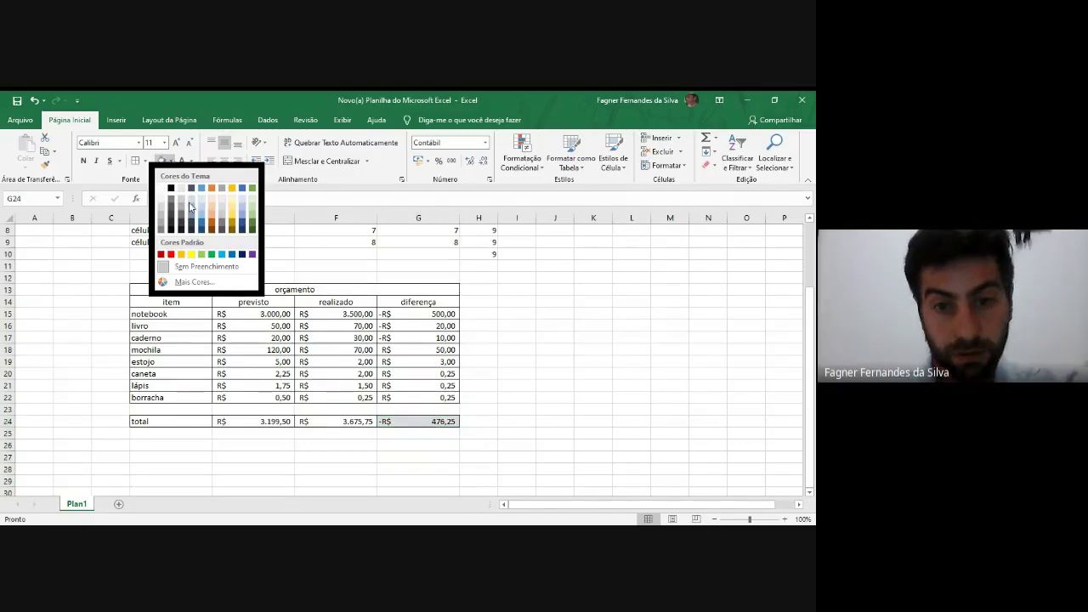
pyautogui.click(451, 422)
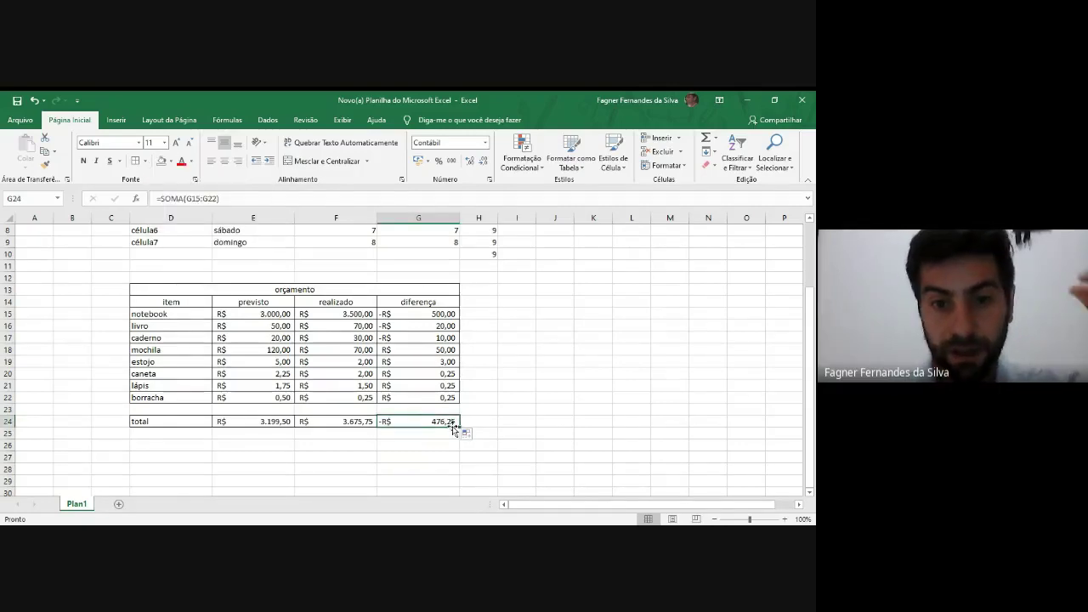
pyautogui.click(170, 161)
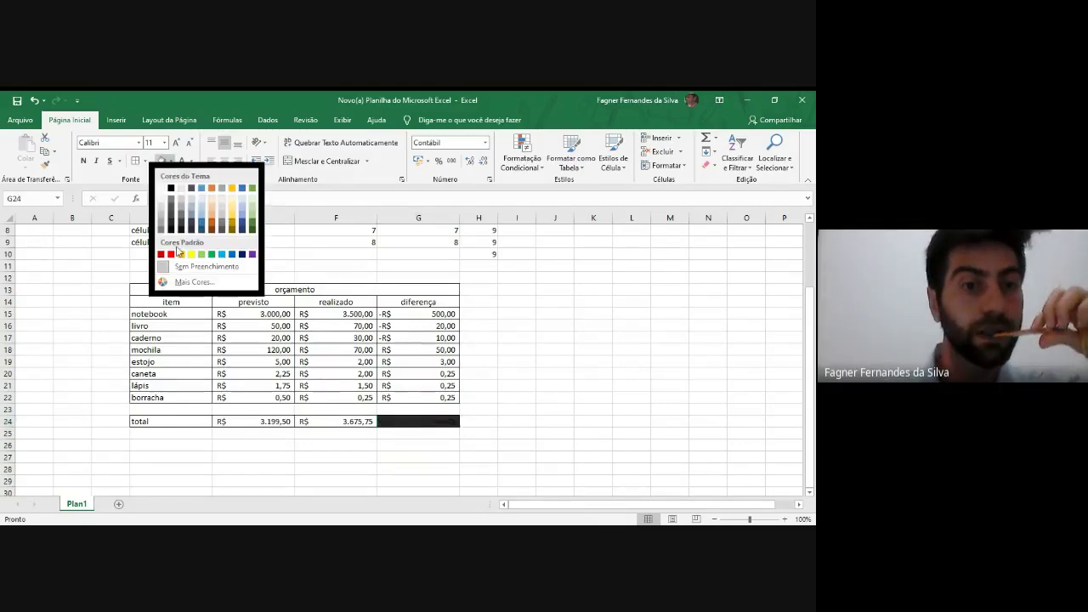
pyautogui.click(171, 253)
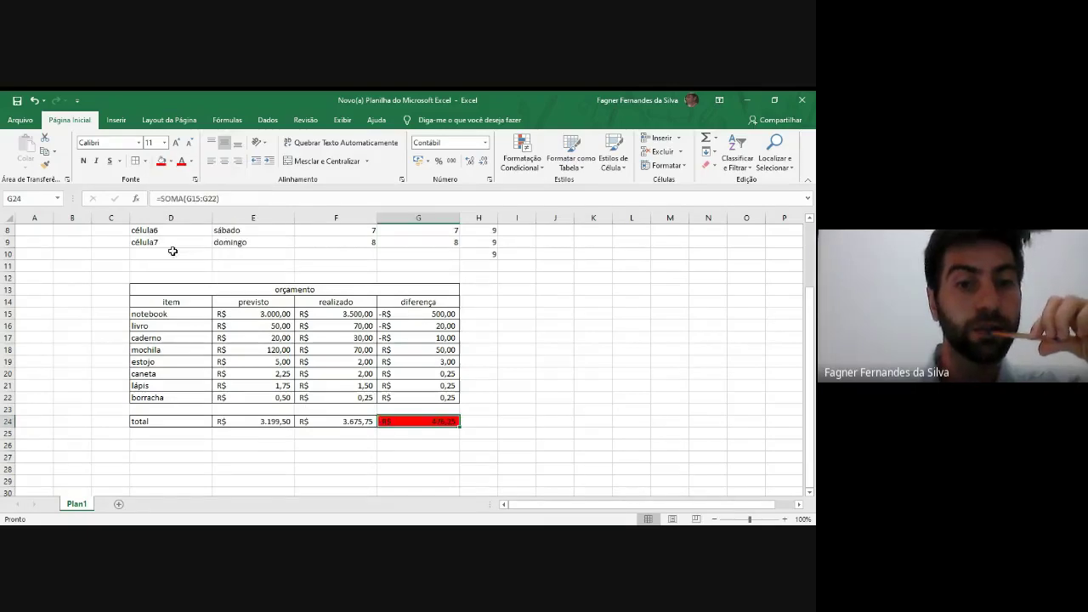
pyautogui.click(631, 326)
pyautogui.click(418, 420)
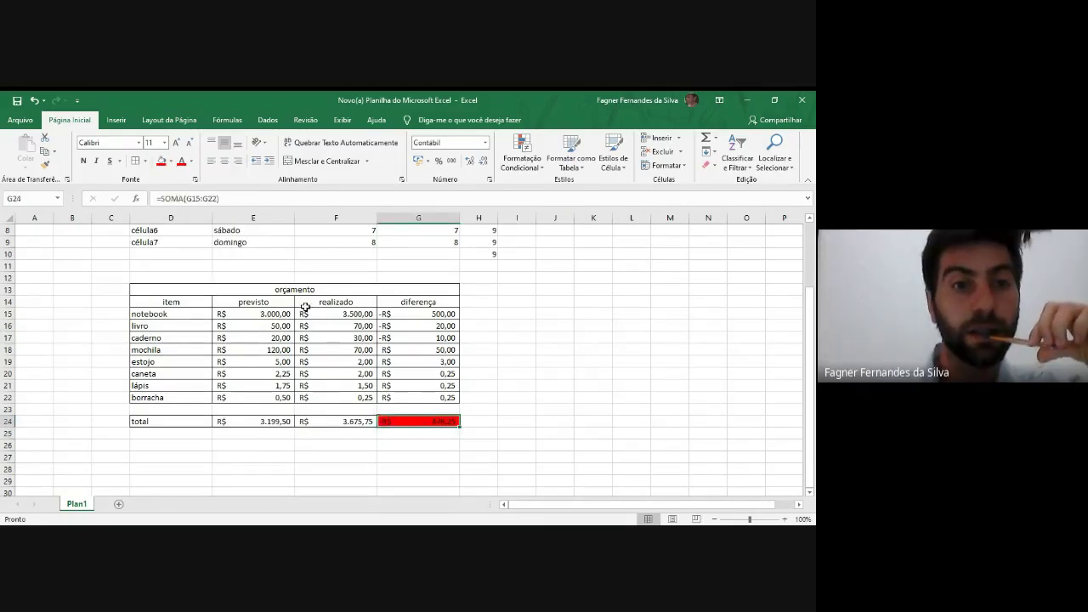
pyautogui.click(170, 162)
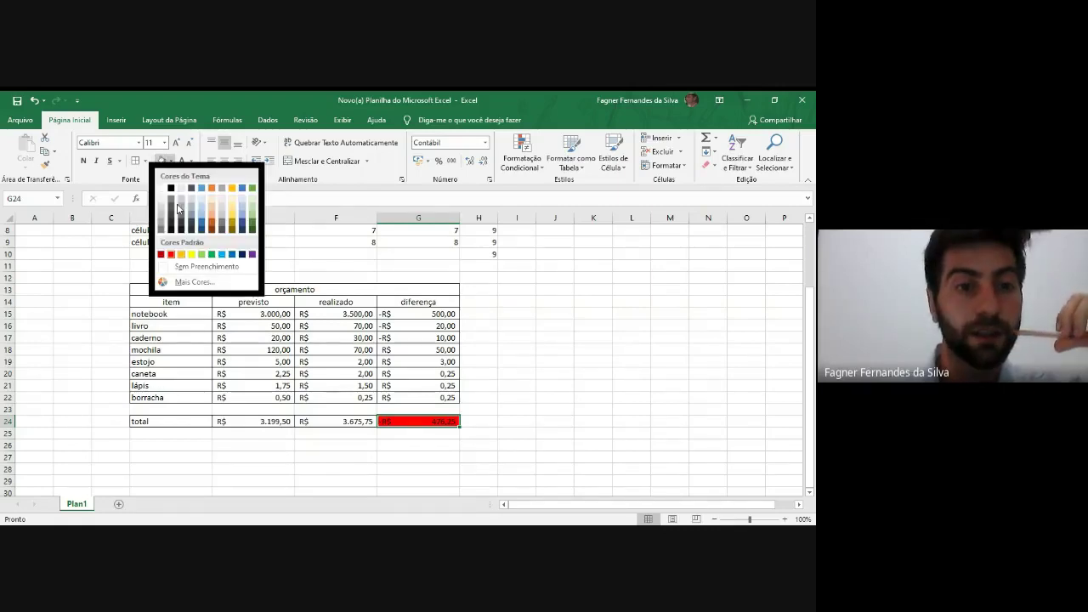
pyautogui.click(532, 359)
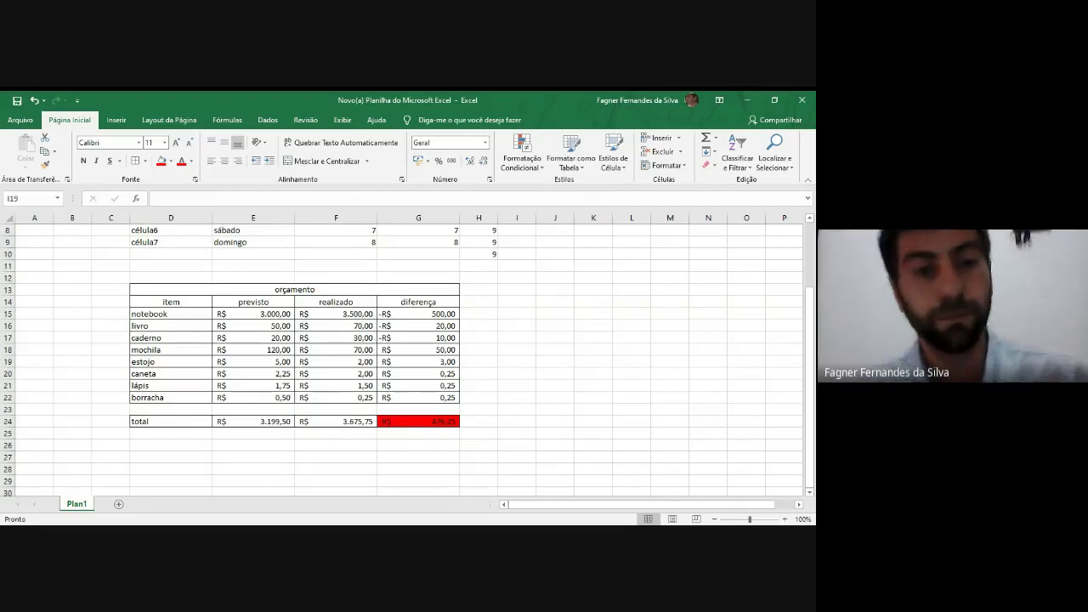
pyautogui.click(76, 343)
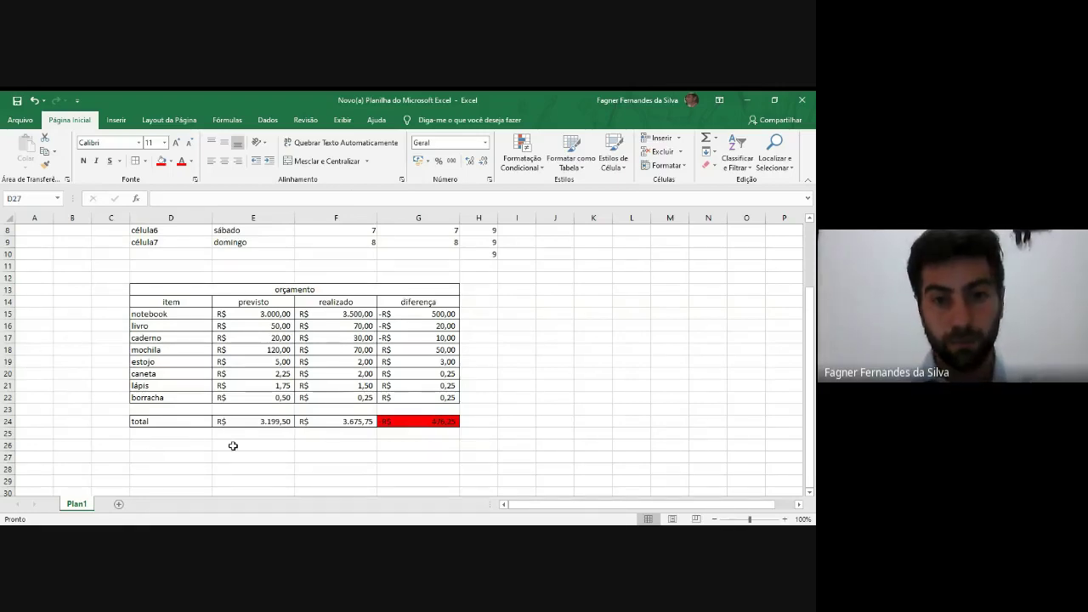
pyautogui.click(576, 299)
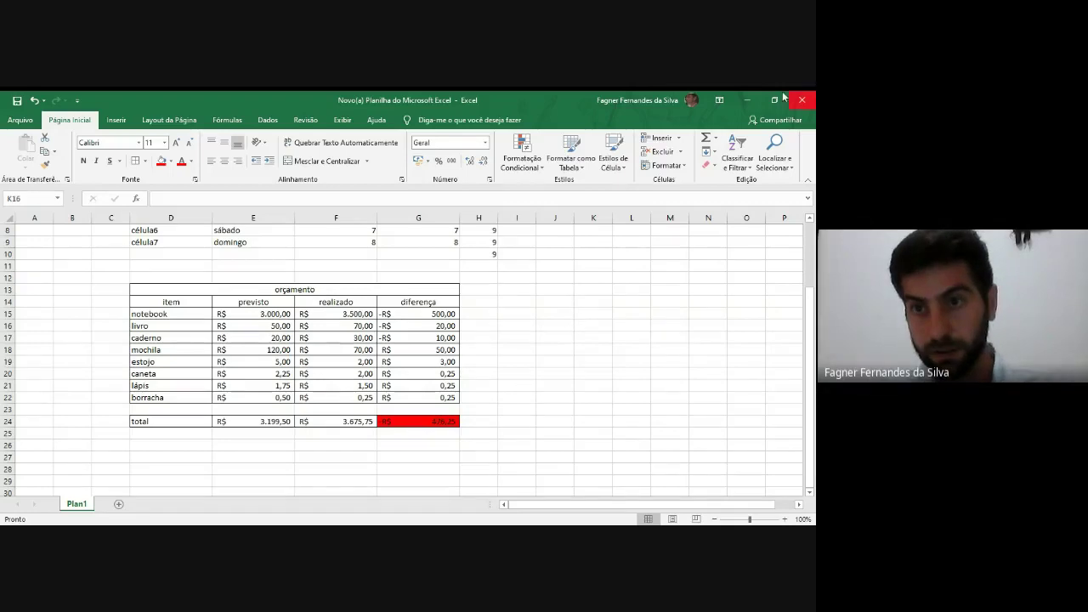
pyautogui.click(507, 441)
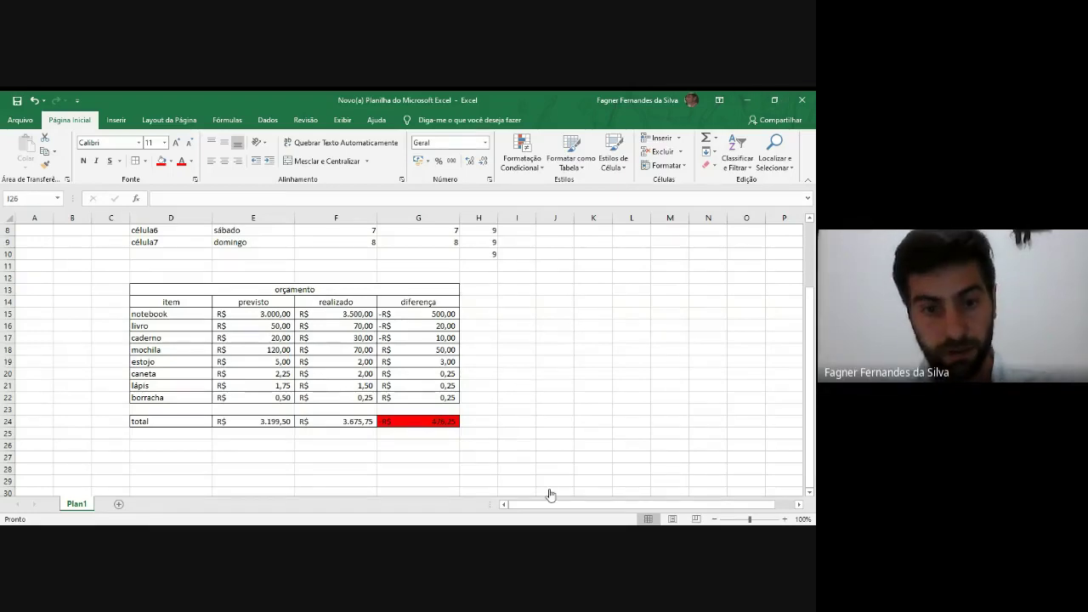
pyautogui.click(602, 337)
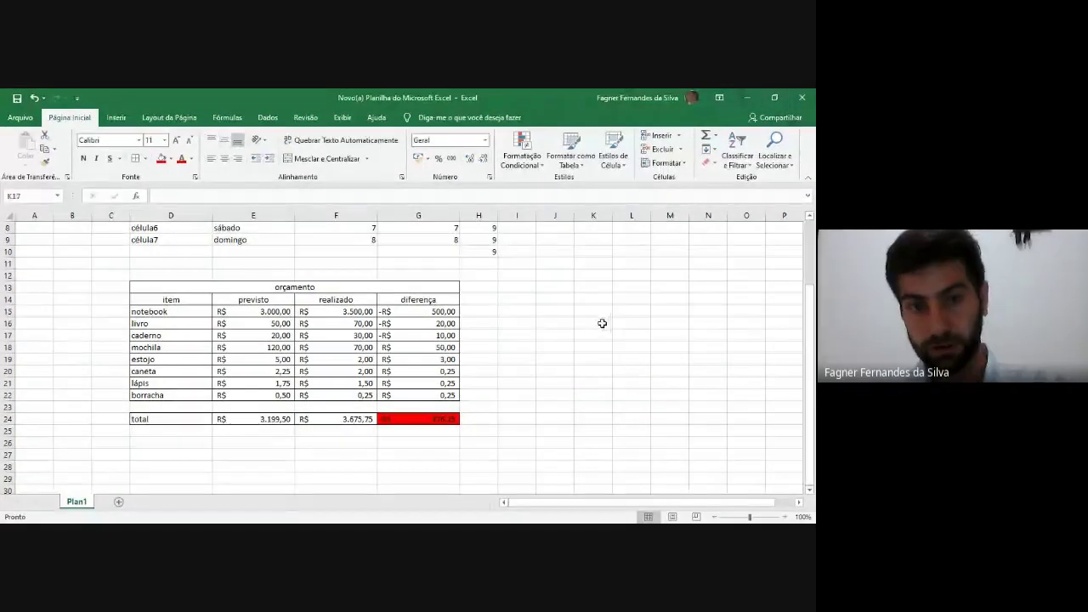
pyautogui.click(87, 481)
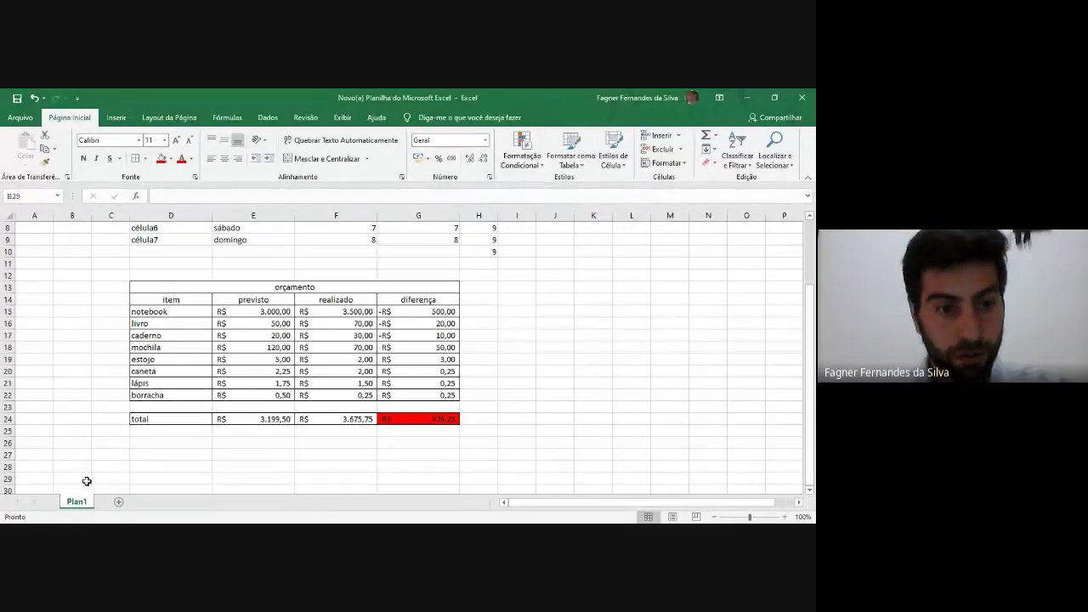
# Step: Add a blank worksheet after Plan1 and delete it again
pyautogui.click(119, 502)
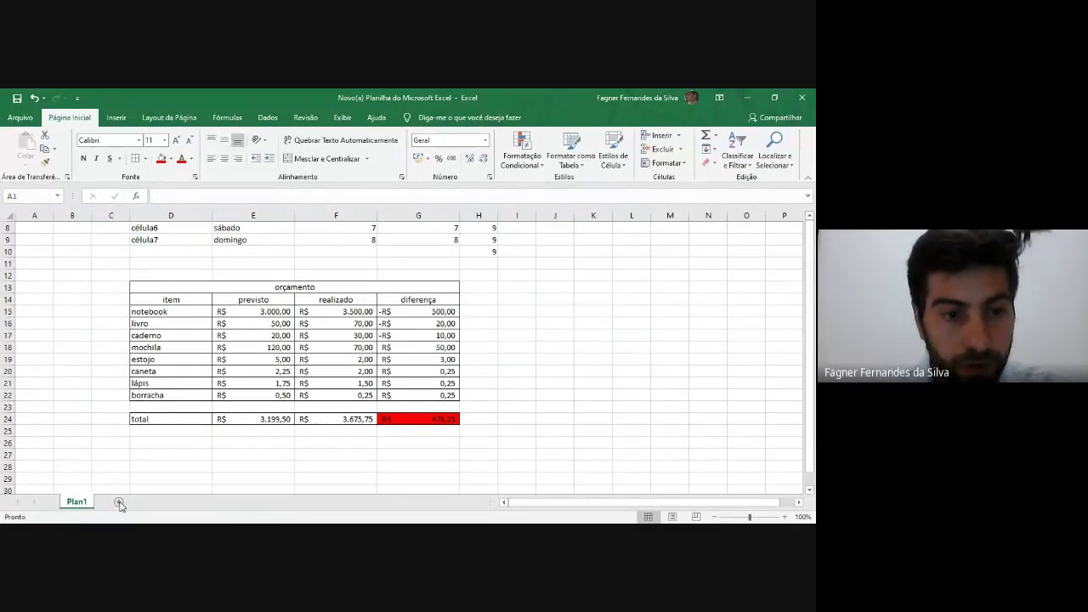
pyautogui.click(774, 98)
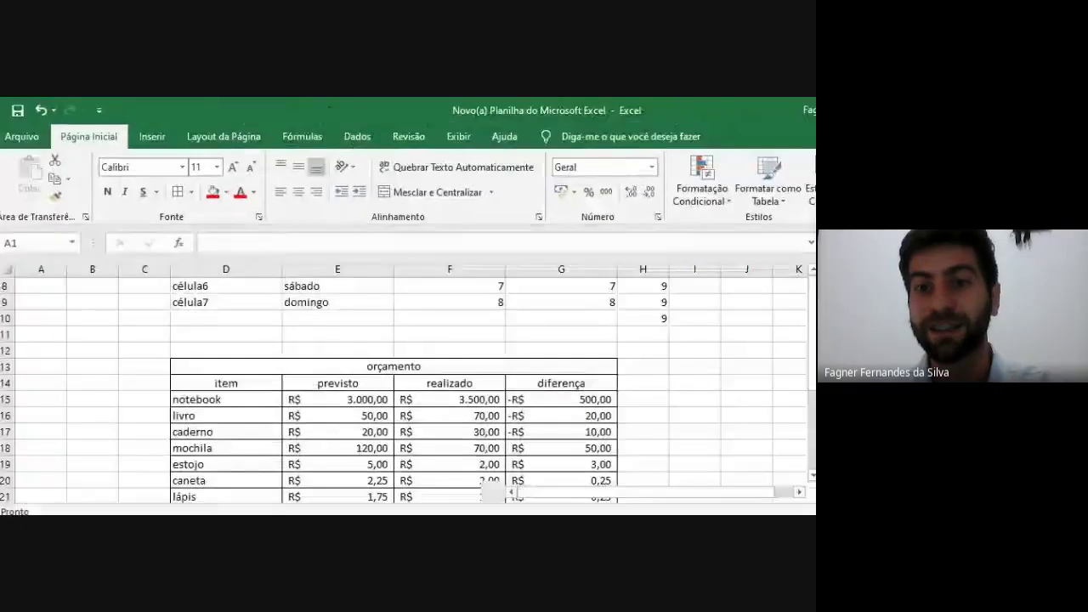
pyautogui.click(765, 110)
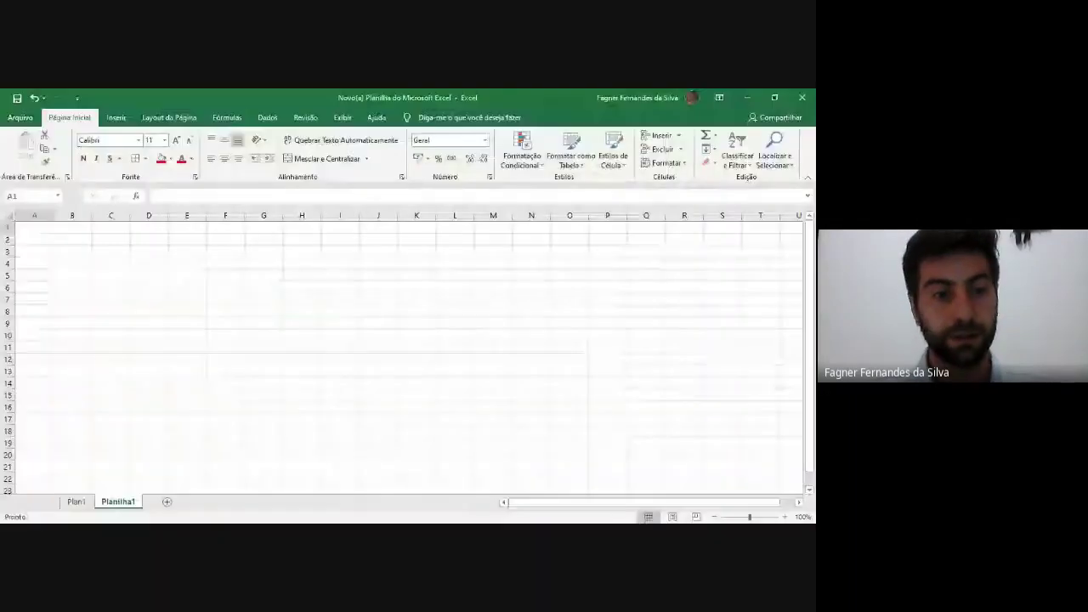
pyautogui.click(76, 504)
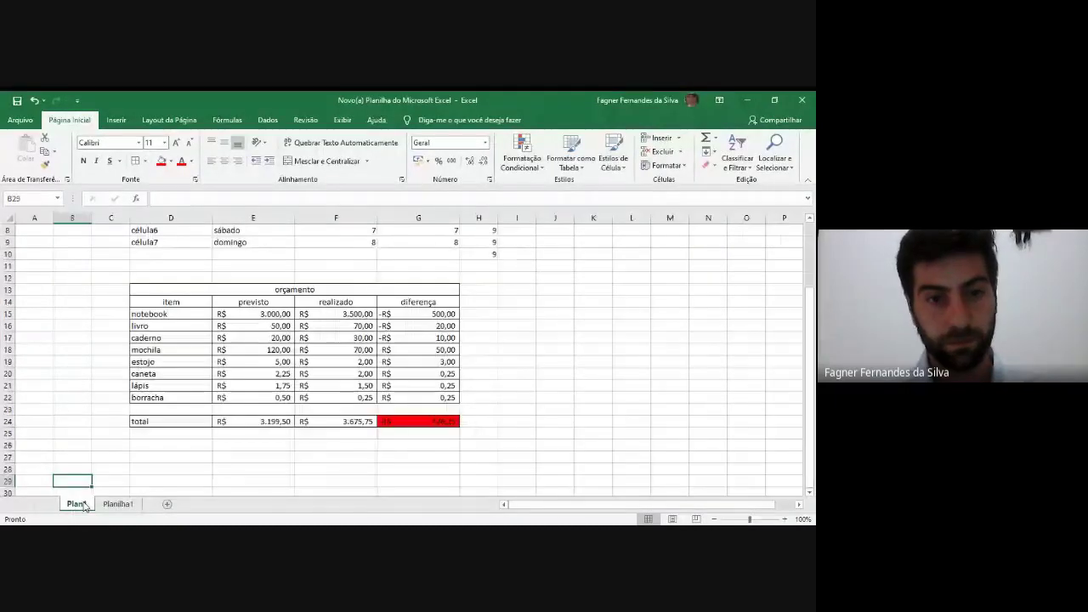
pyautogui.click(118, 504)
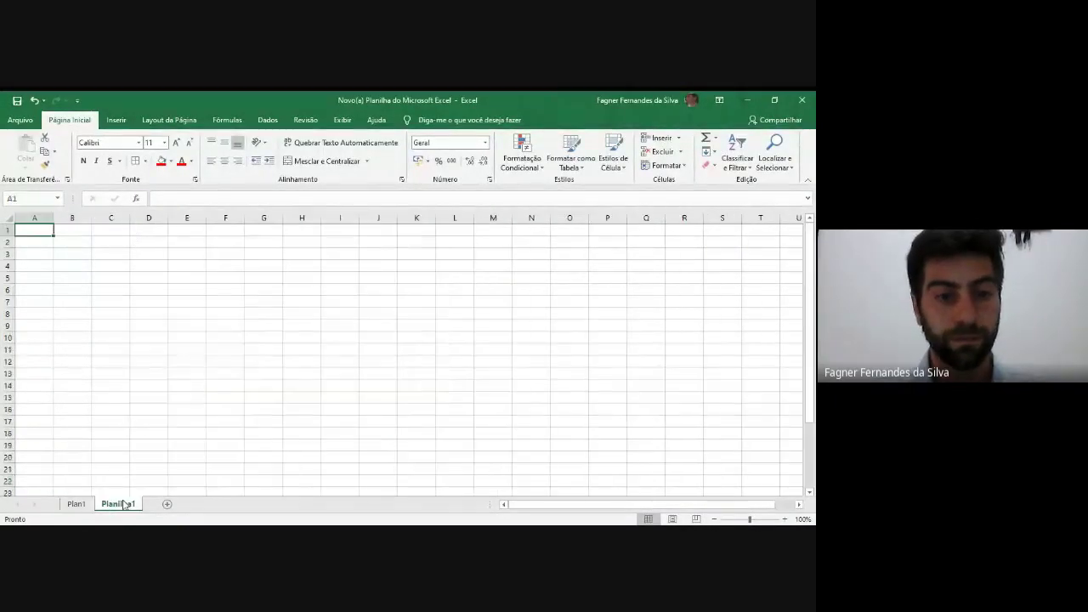
pyautogui.rightClick(118, 504)
pyautogui.click(198, 367)
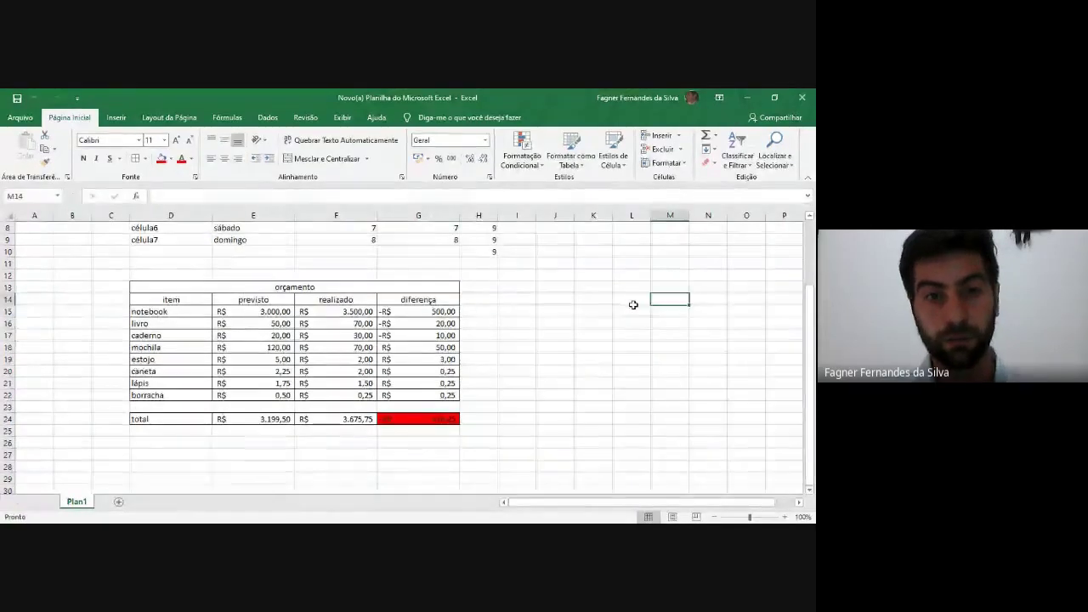
# Step: Review the referência relativa list and the orçamento table with its totals on Plan1
pyautogui.scroll(2, 583, 345)
pyautogui.scroll(-6, 578, 349)
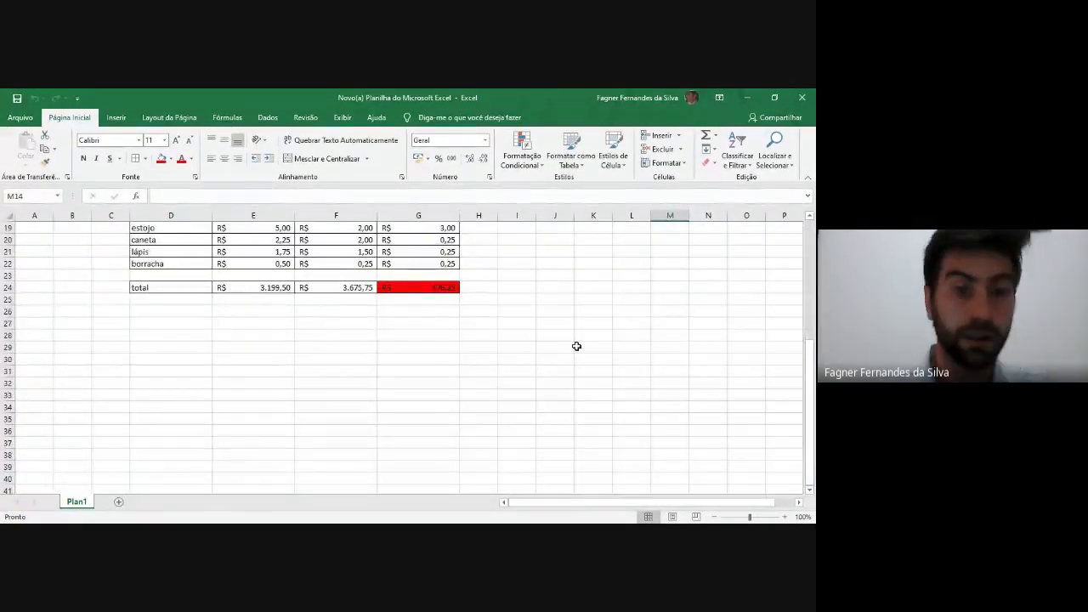
pyautogui.scroll(6, 340, 432)
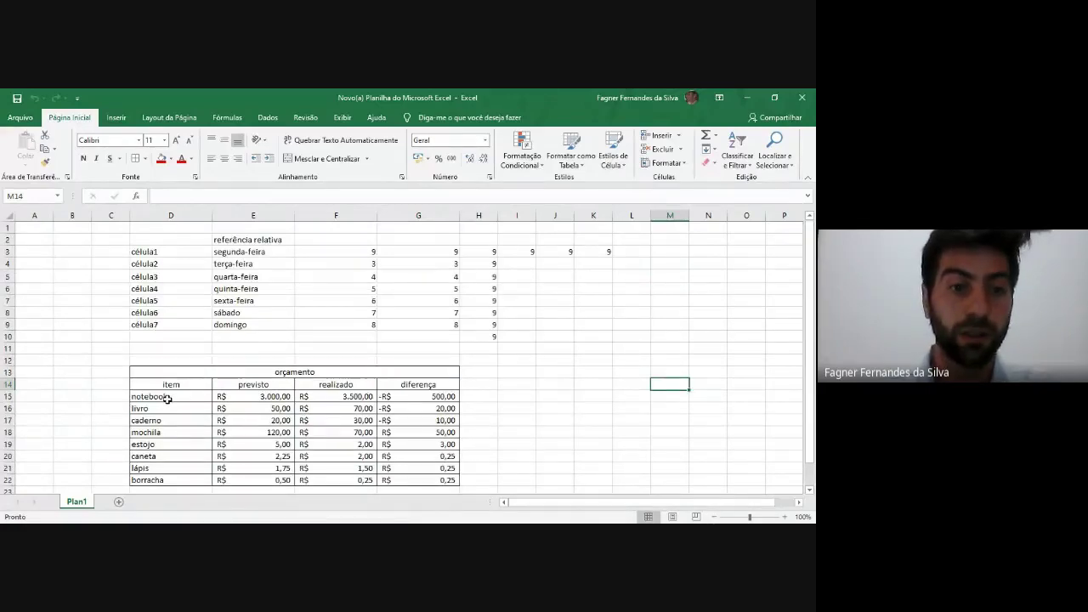
pyautogui.scroll(-1, 212, 391)
pyautogui.scroll(1, 325, 374)
pyautogui.click(306, 289)
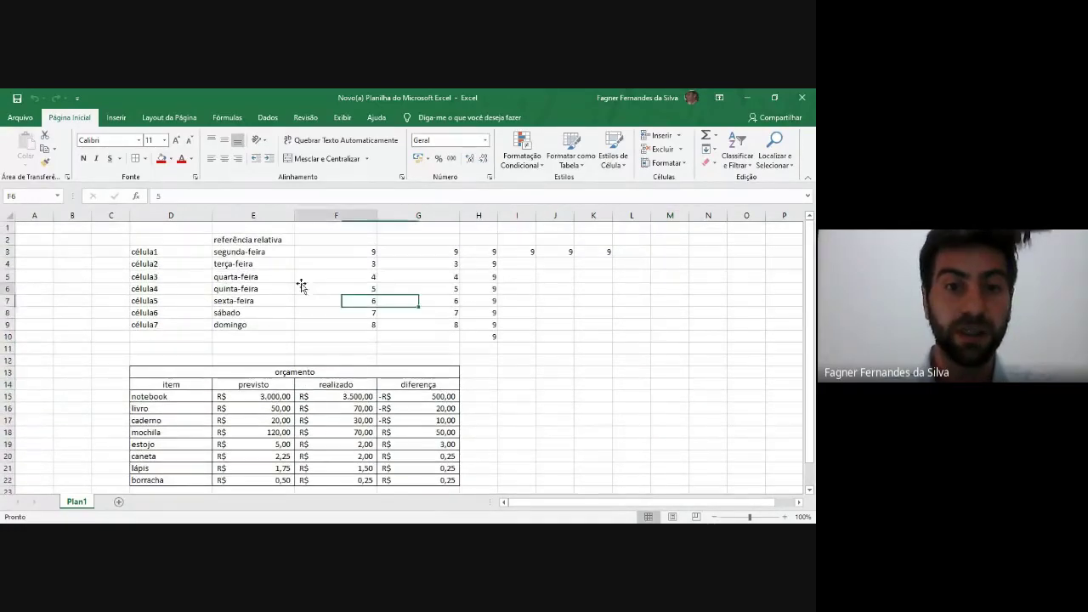
pyautogui.scroll(-3, 397, 357)
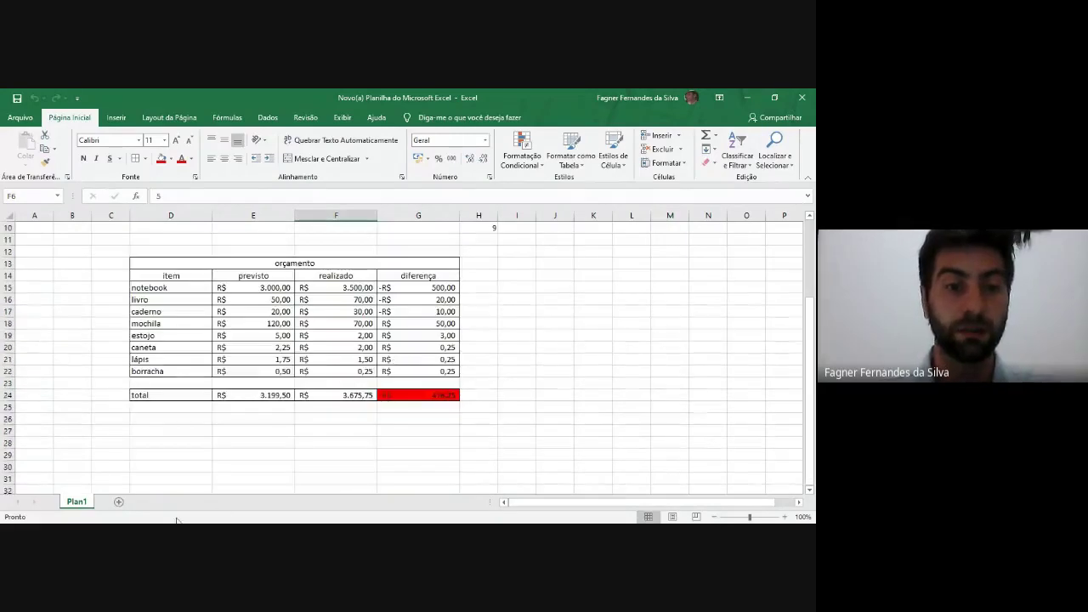
pyautogui.scroll(3, 214, 384)
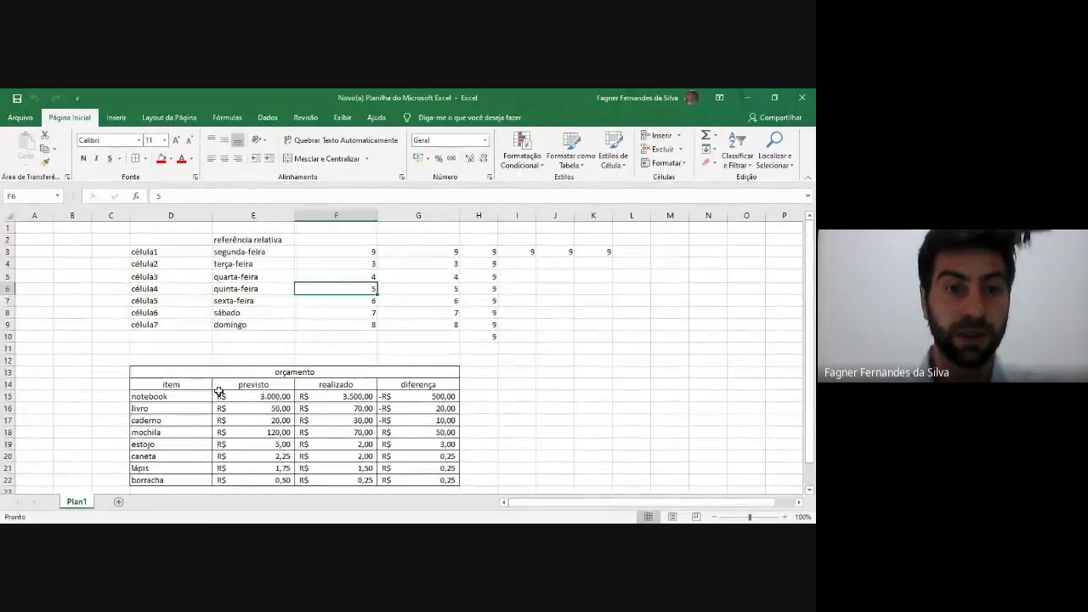
# Step: Save the workbook under the name "curso básico" in the Área de Trabalho folder
pyautogui.click(21, 119)
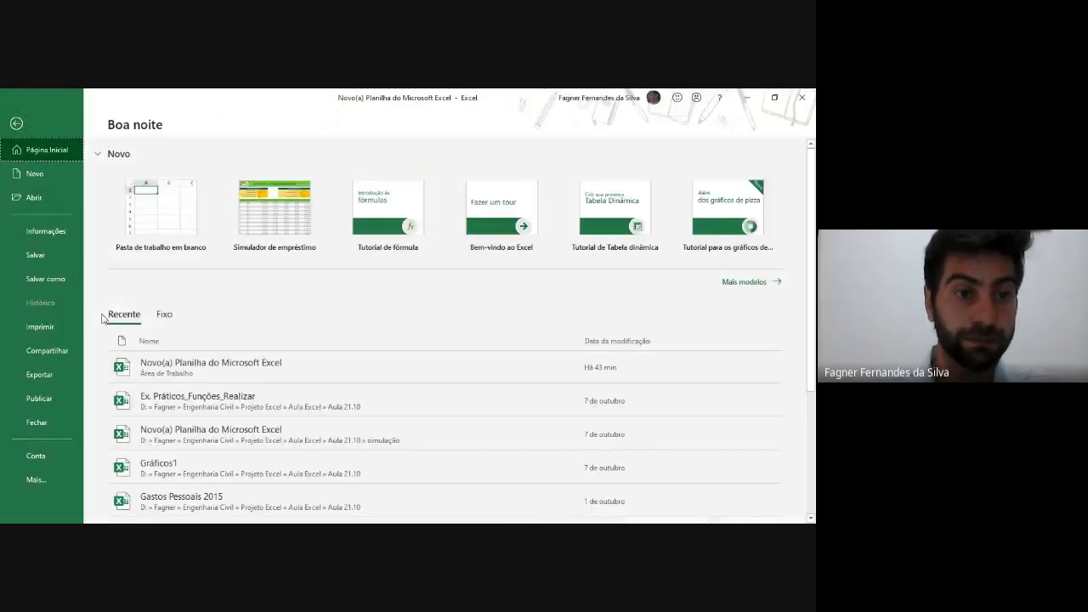
pyautogui.click(62, 279)
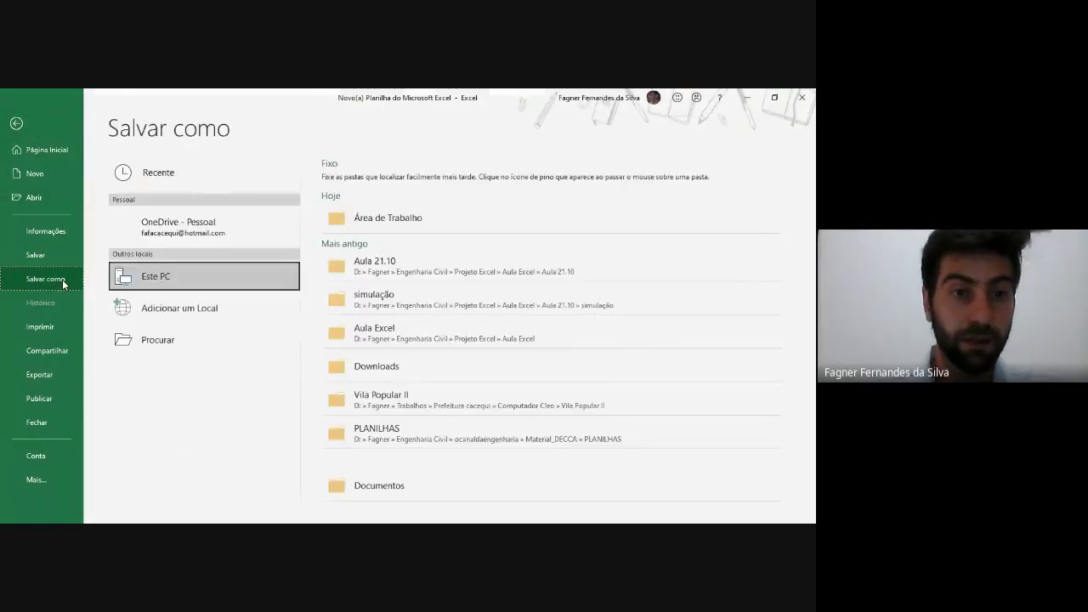
pyautogui.click(186, 344)
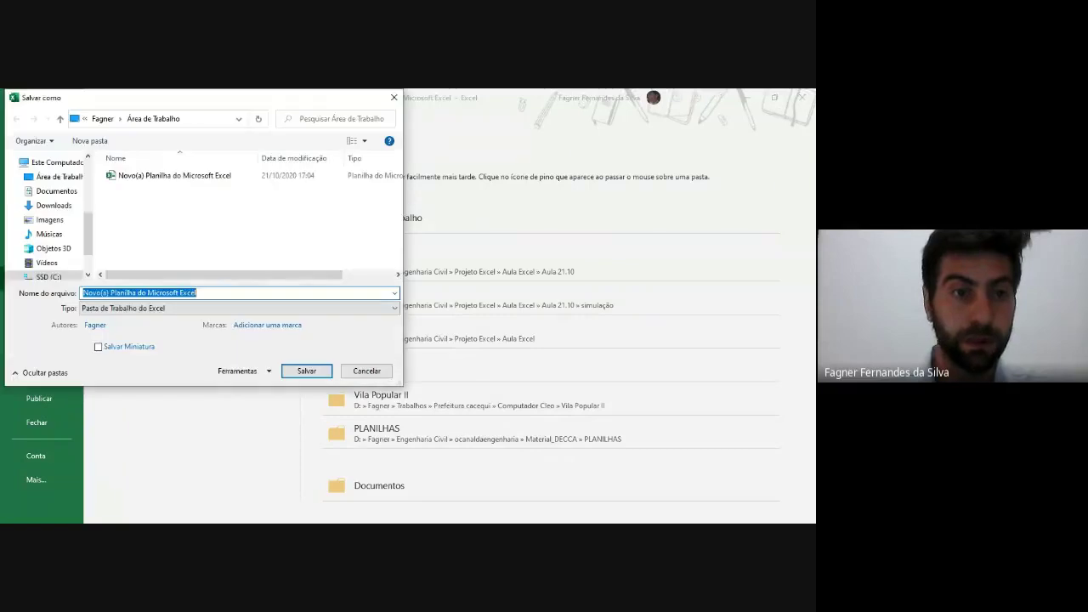
pyautogui.click(60, 176)
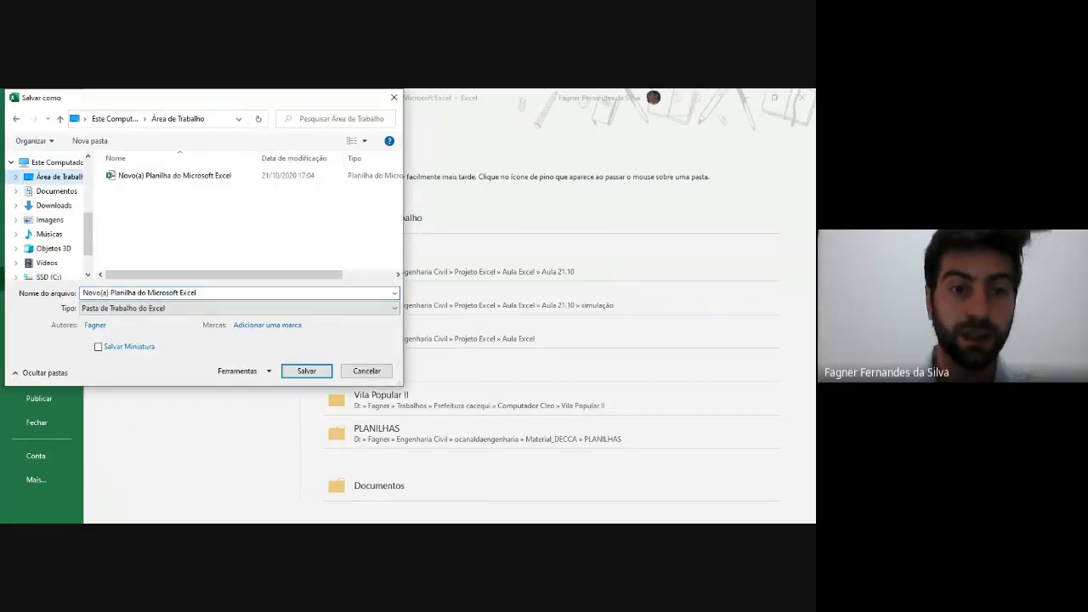
pyautogui.click(138, 292)
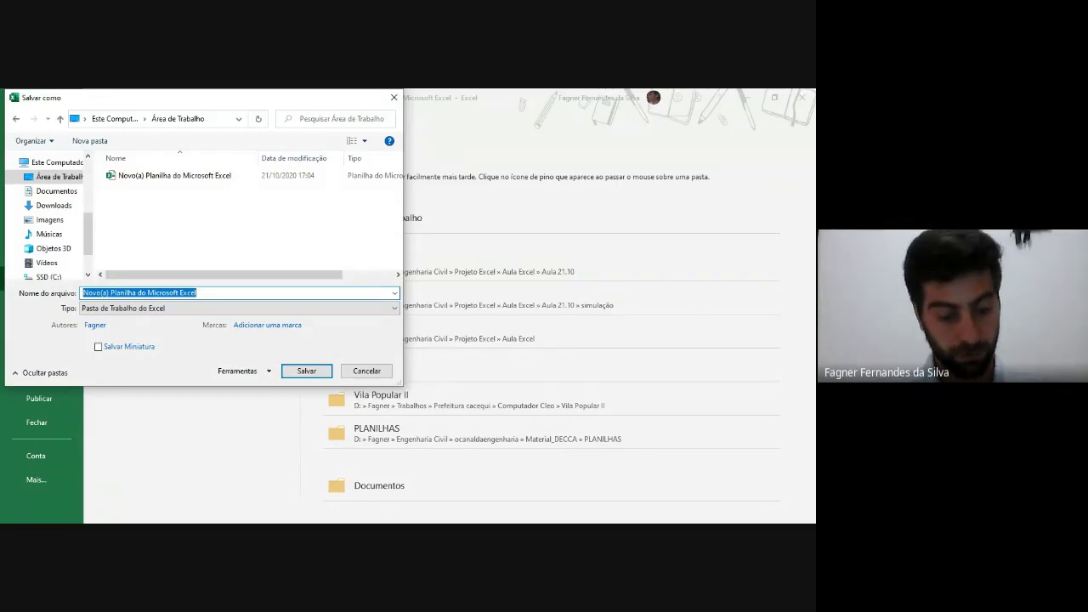
pyautogui.write('curso básico')
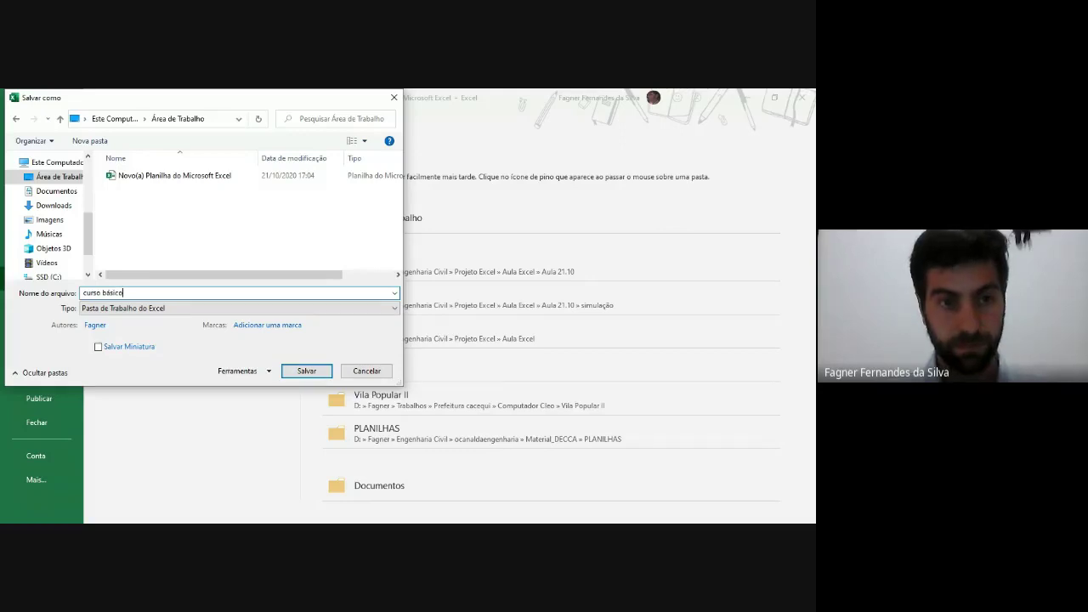
pyautogui.press('Return')
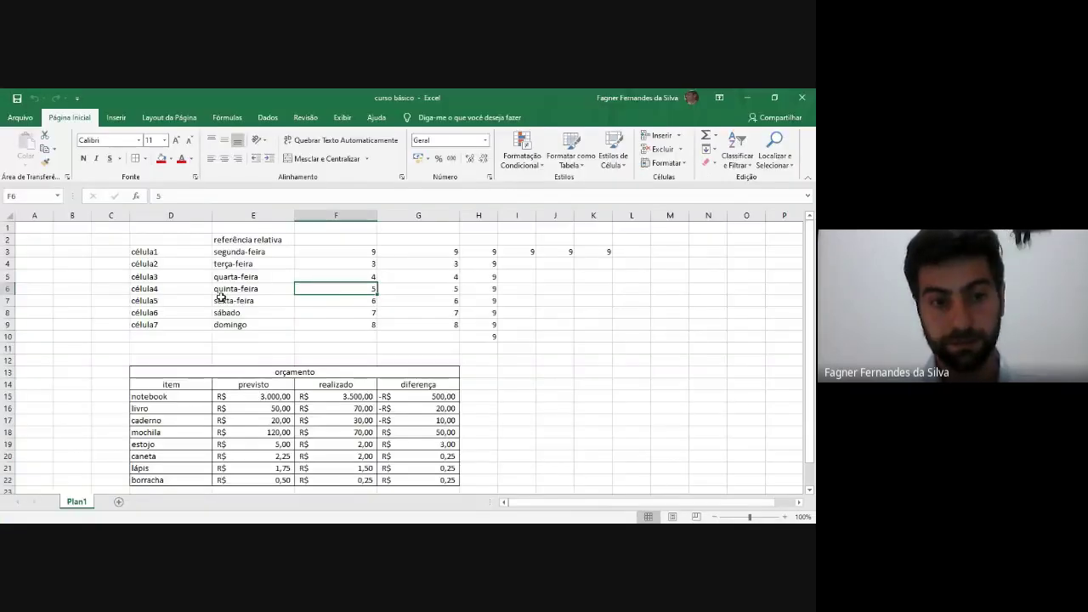
# Step: Rename the Plan1 worksheet as "básico"
pyautogui.rightClick(82, 507)
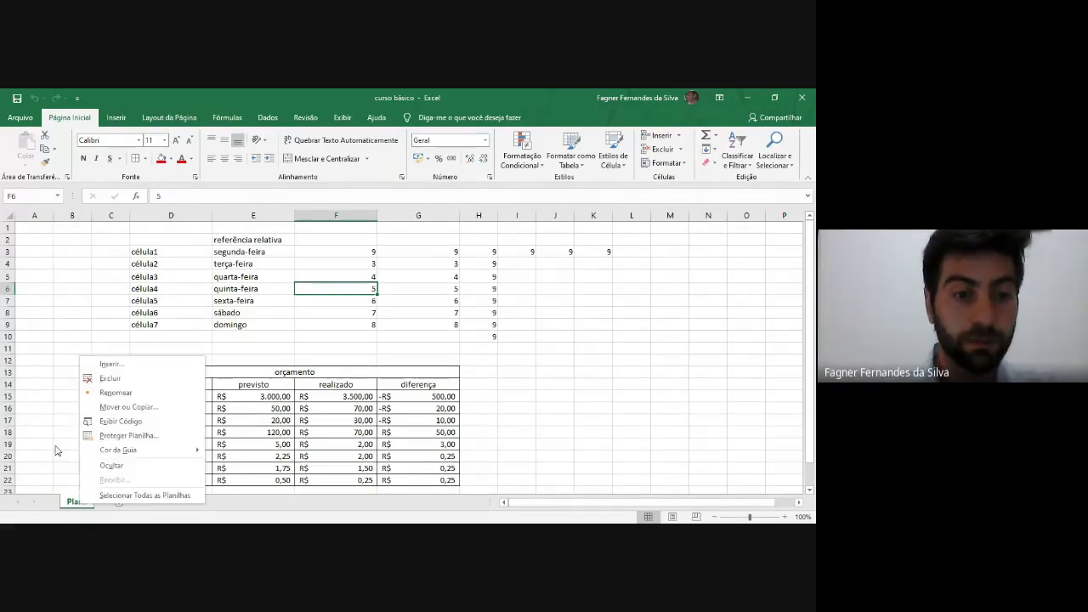
pyautogui.press('Escape')
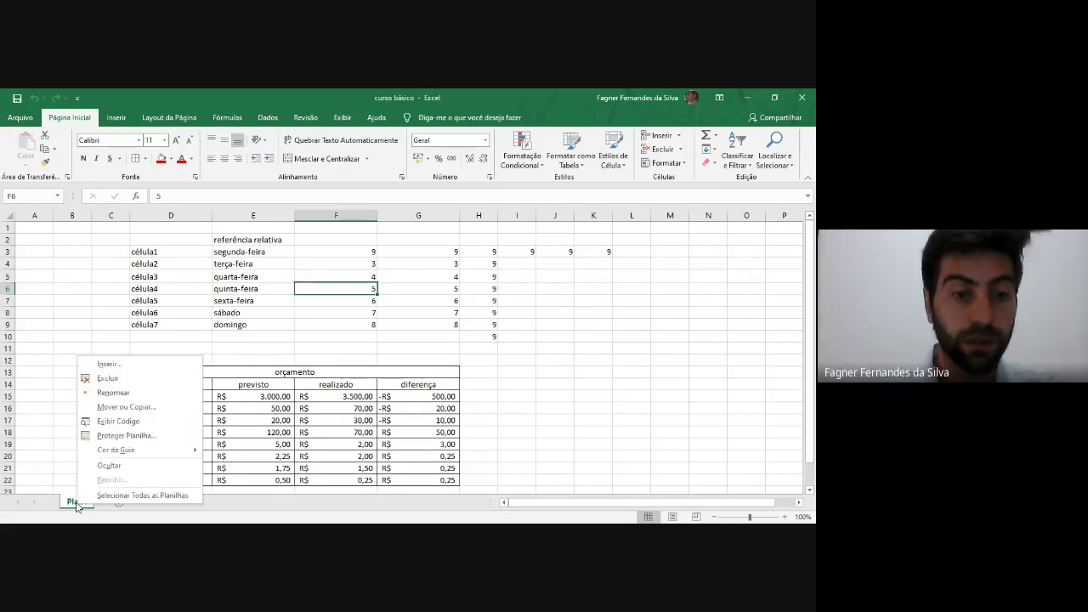
pyautogui.rightClick(78, 508)
pyautogui.click(113, 392)
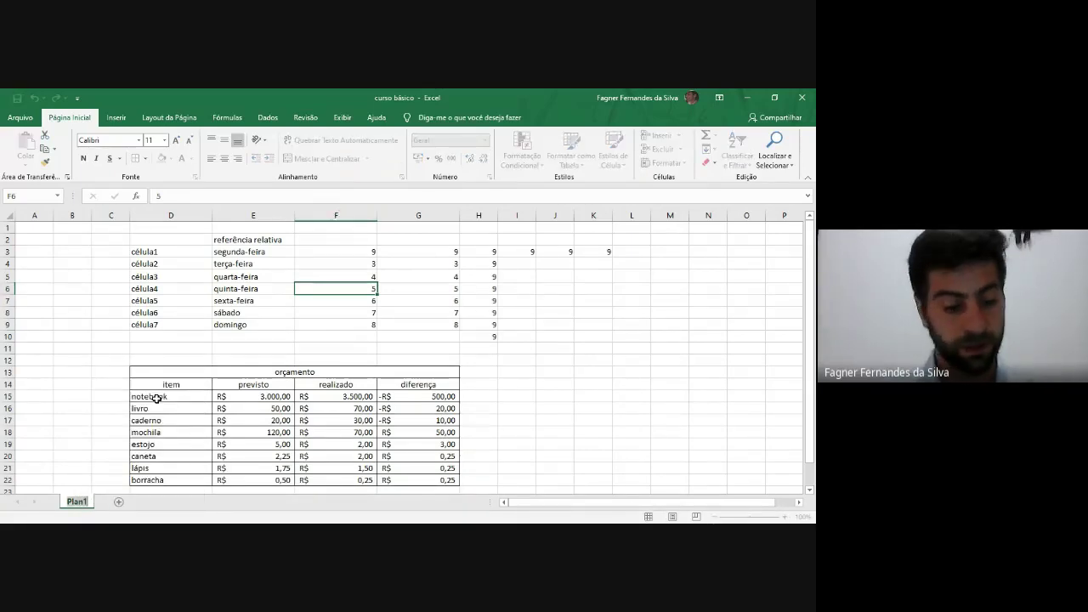
pyautogui.write('b')
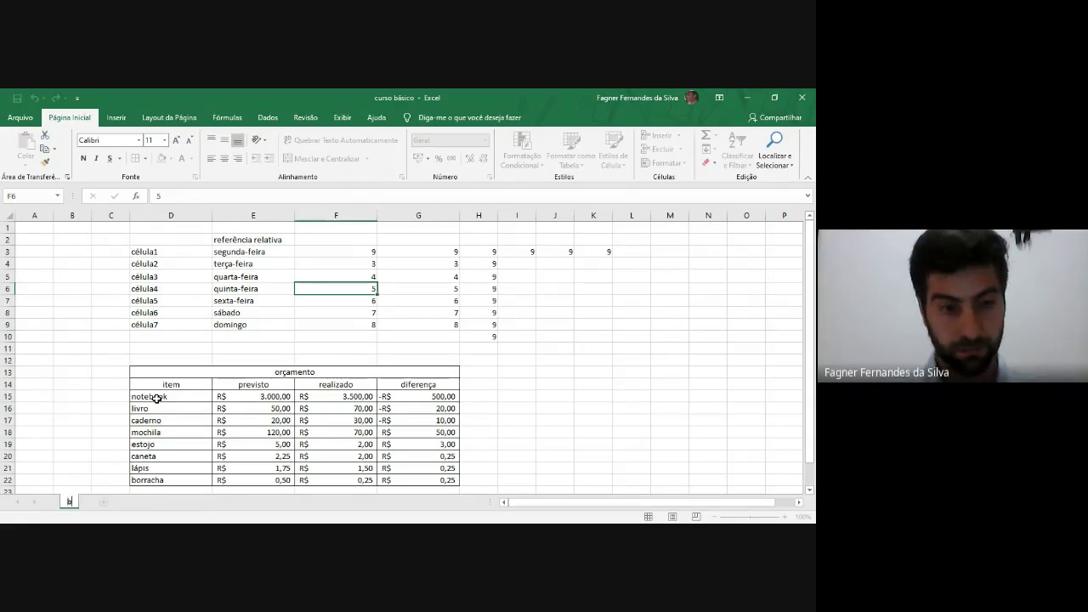
pyautogui.write('á')
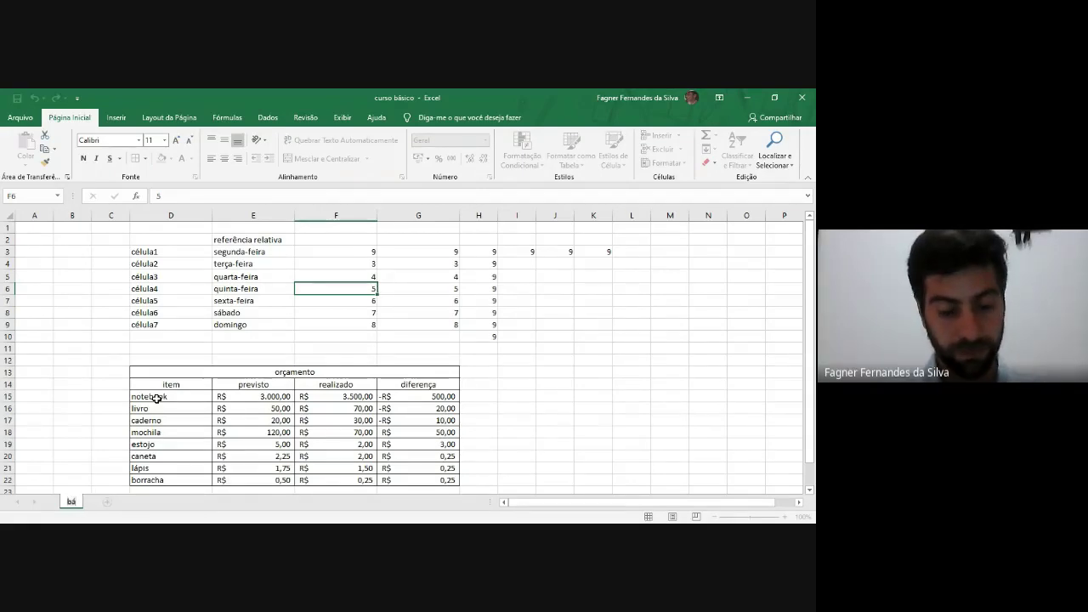
pyautogui.write('sico')
pyautogui.moveTo(107, 363); pyautogui.dragTo(119, 369)
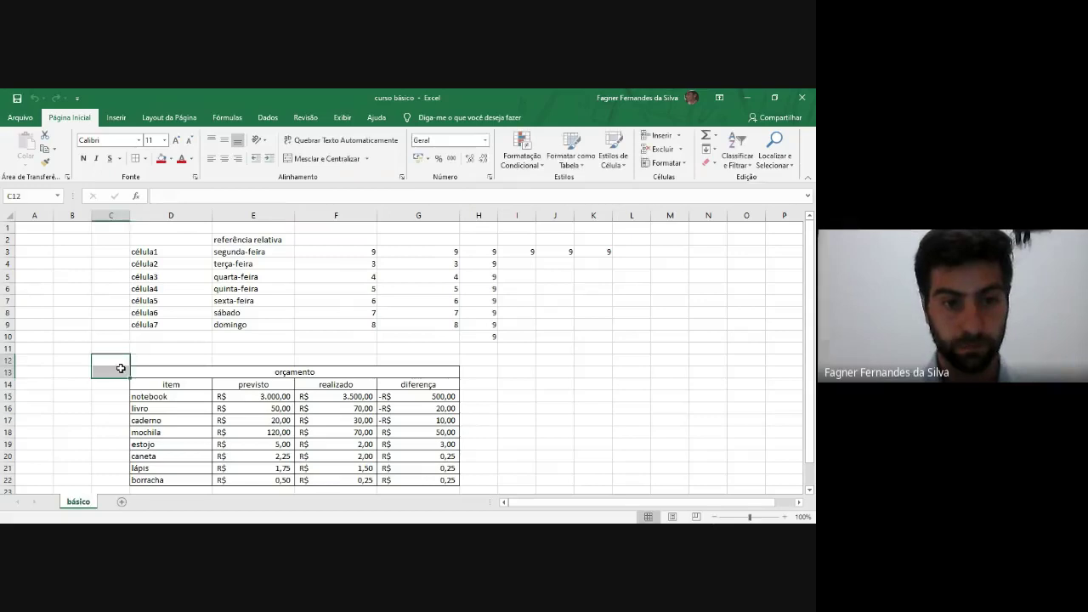
# Step: Add a new worksheet after básico and rename it "Planilha de custo"
pyautogui.click(123, 505)
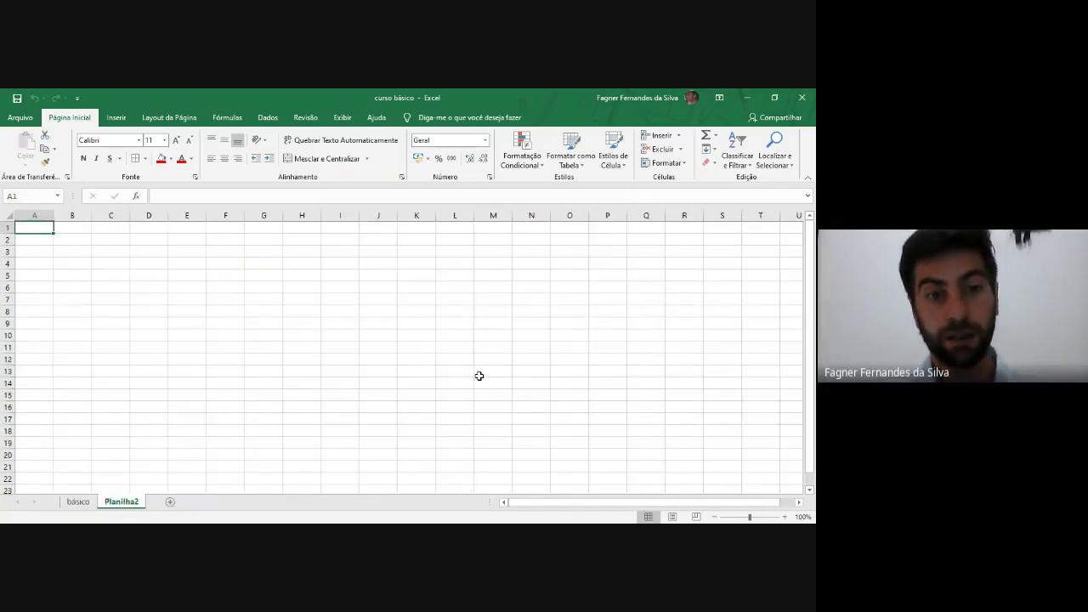
pyautogui.click(78, 501)
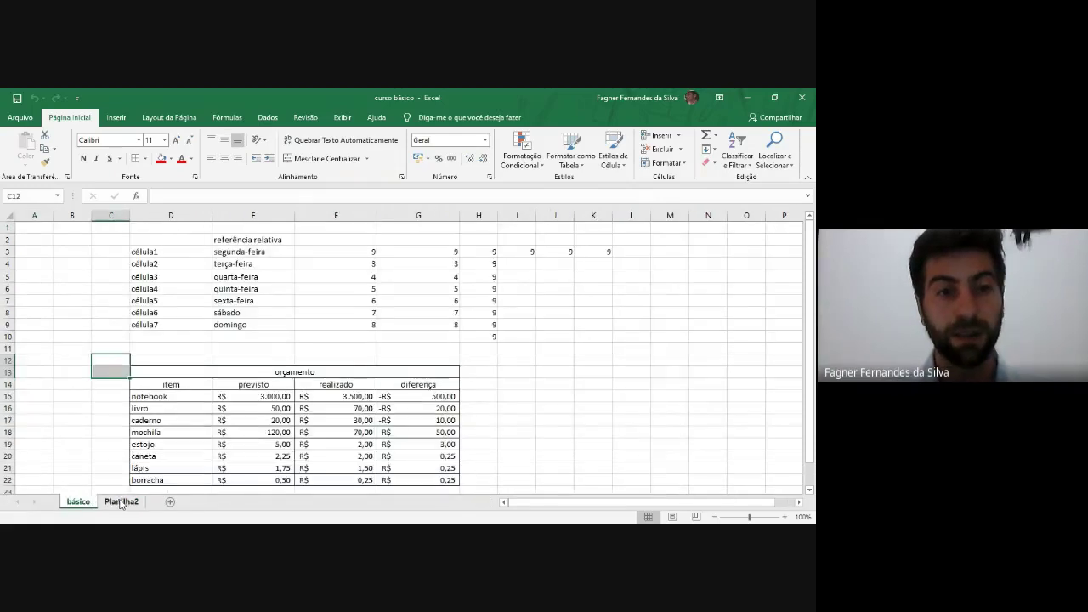
pyautogui.click(122, 501)
pyautogui.click(78, 502)
pyautogui.click(124, 501)
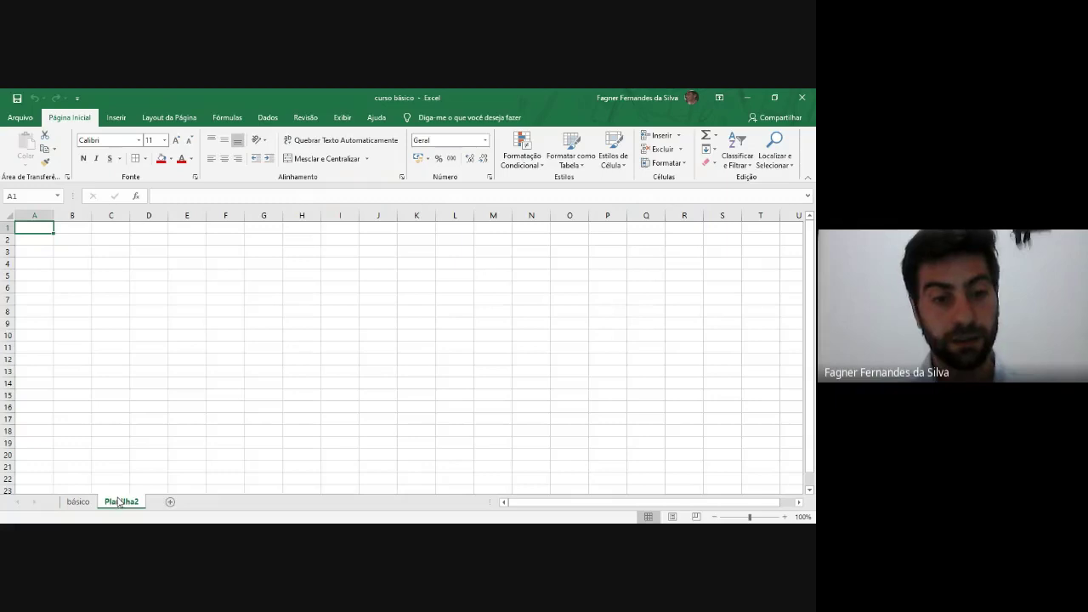
pyautogui.rightClick(119, 501)
pyautogui.click(162, 391)
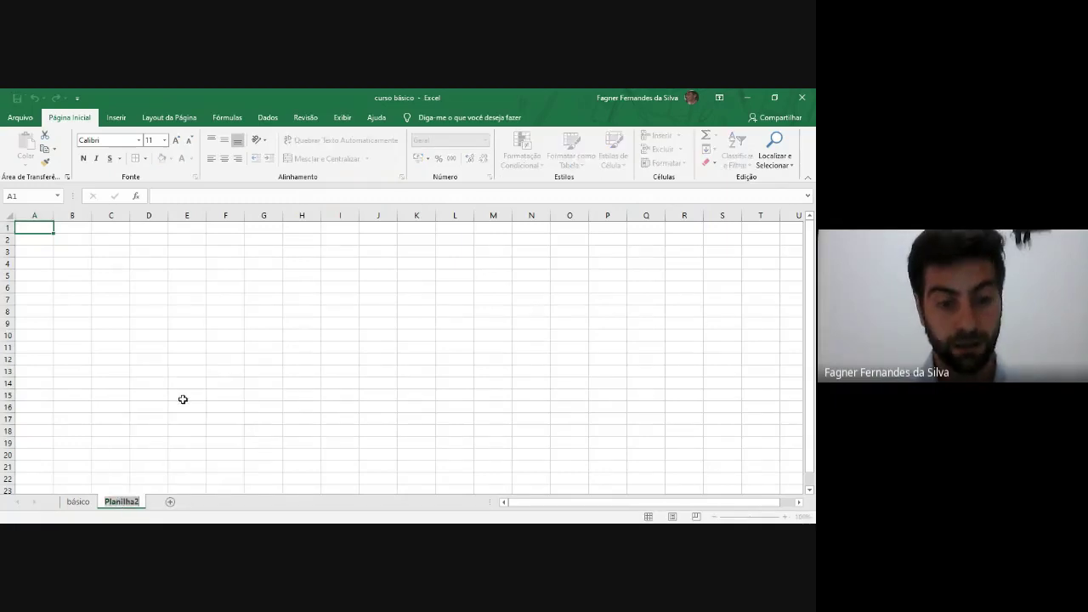
pyautogui.write('P')
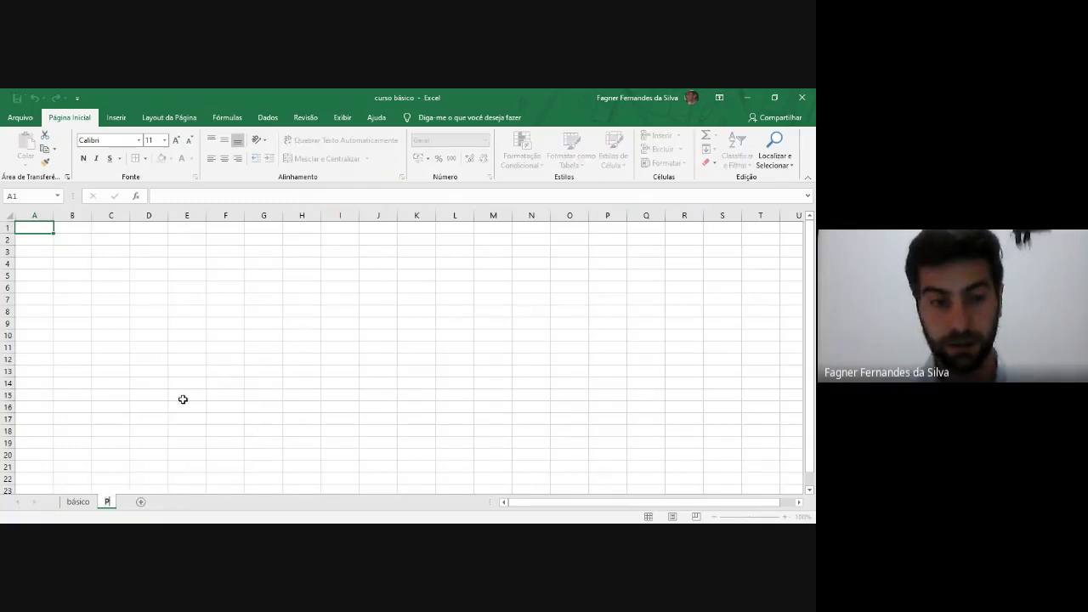
pyautogui.write('lani')
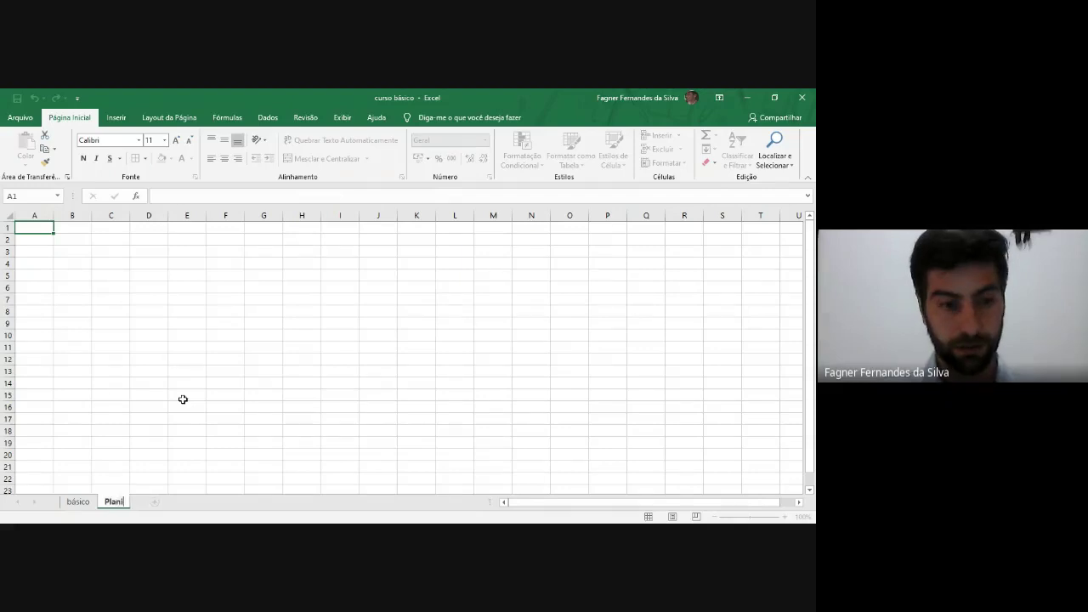
pyautogui.write('lha de custo')
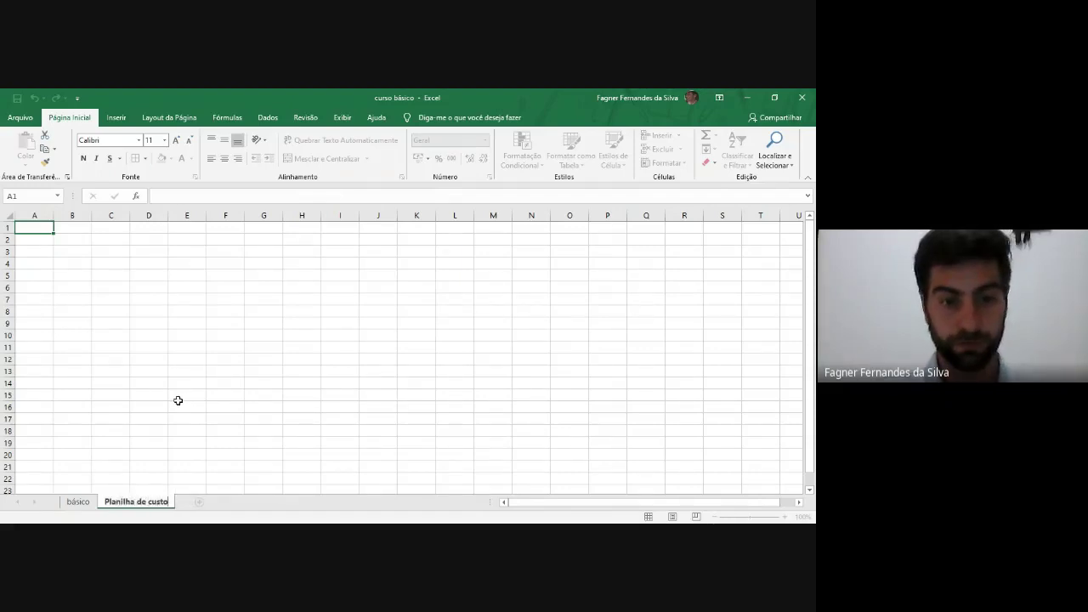
pyautogui.click(187, 357)
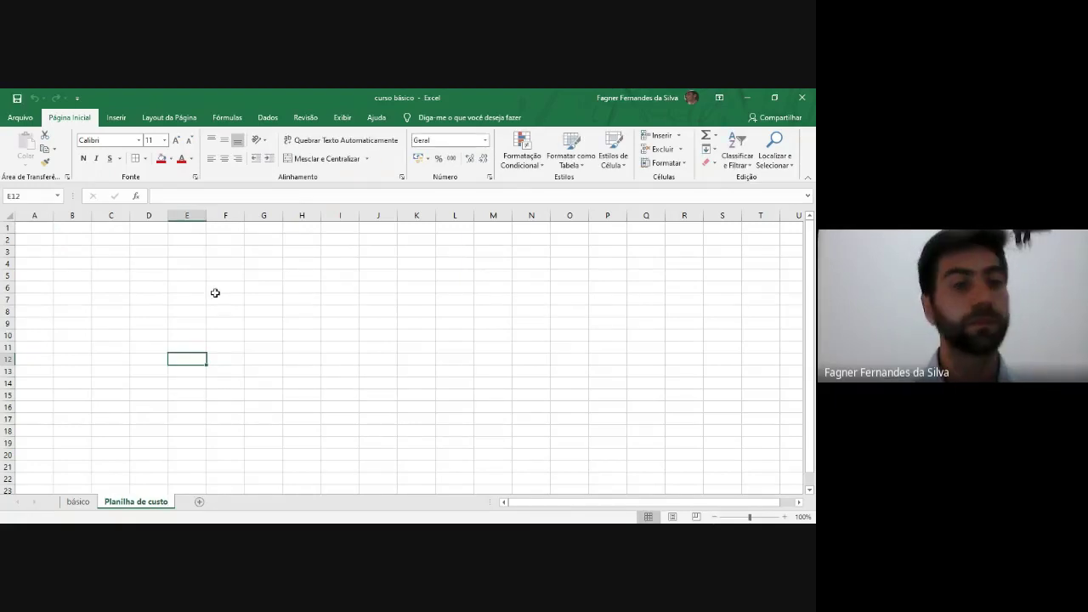
pyautogui.click(106, 287)
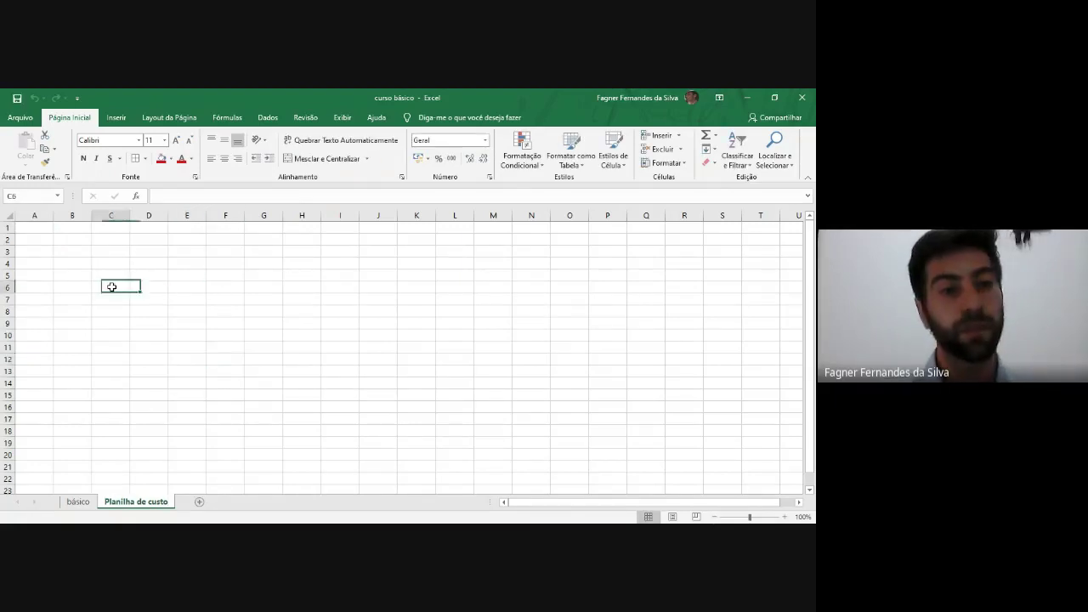
pyautogui.click(8, 214)
pyautogui.click(81, 240)
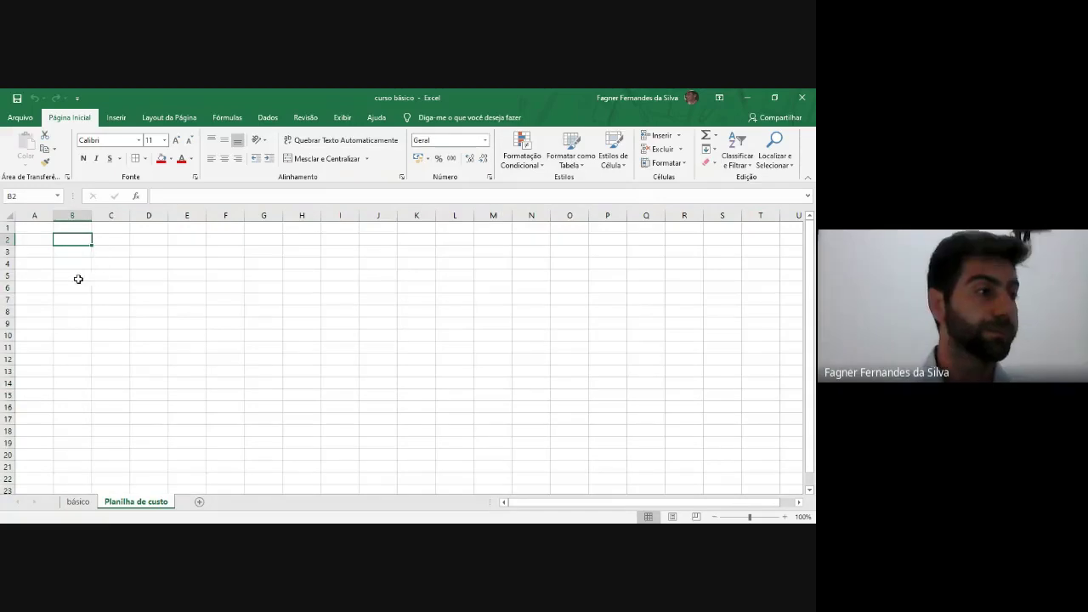
pyautogui.click(108, 262)
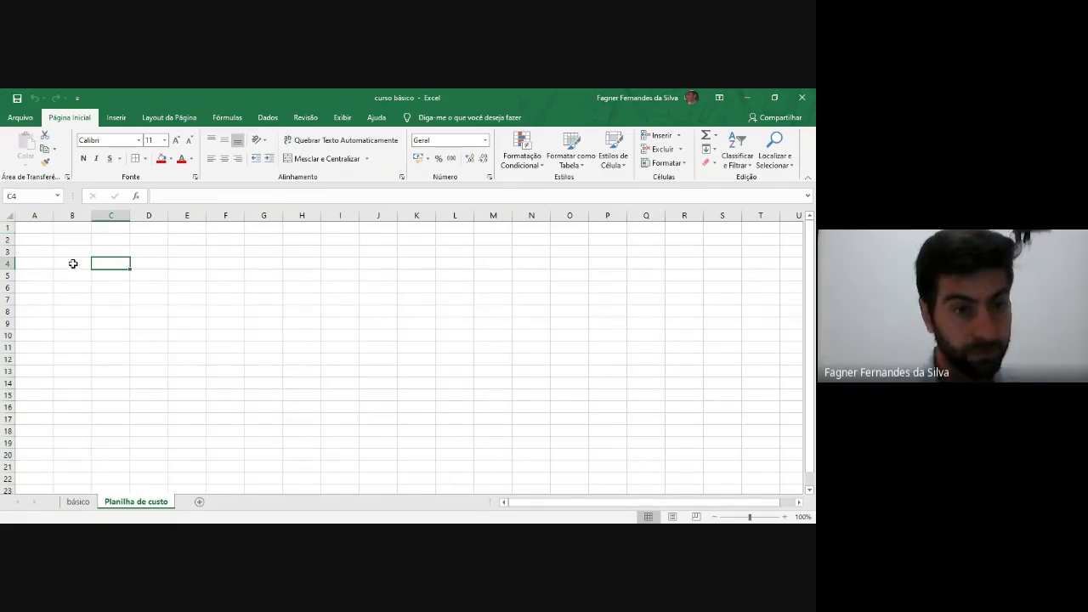
# Step: Enter the column headers "Previsto" in B6 and "Realizado" in C6 of Planilha de custo
pyautogui.click(74, 289)
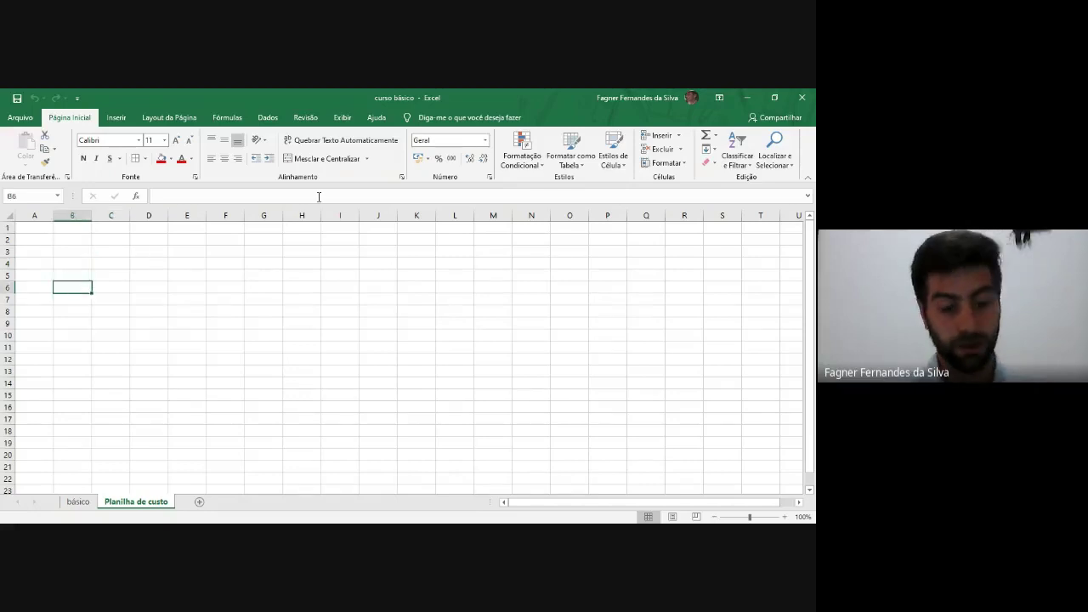
pyautogui.write('pre')
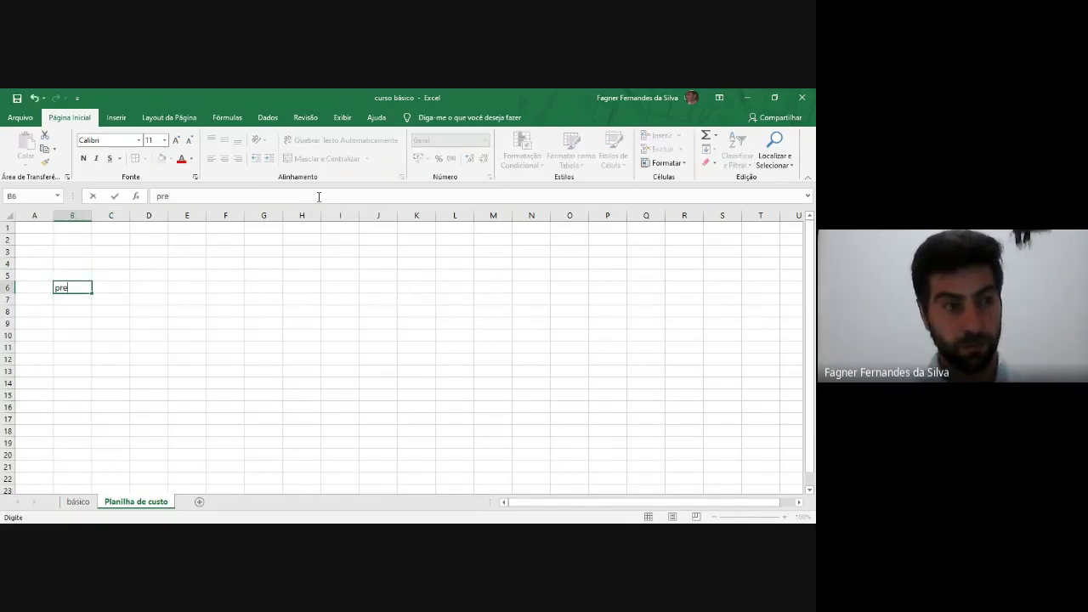
pyautogui.press('BackSpace')
pyautogui.press('BackSpace')
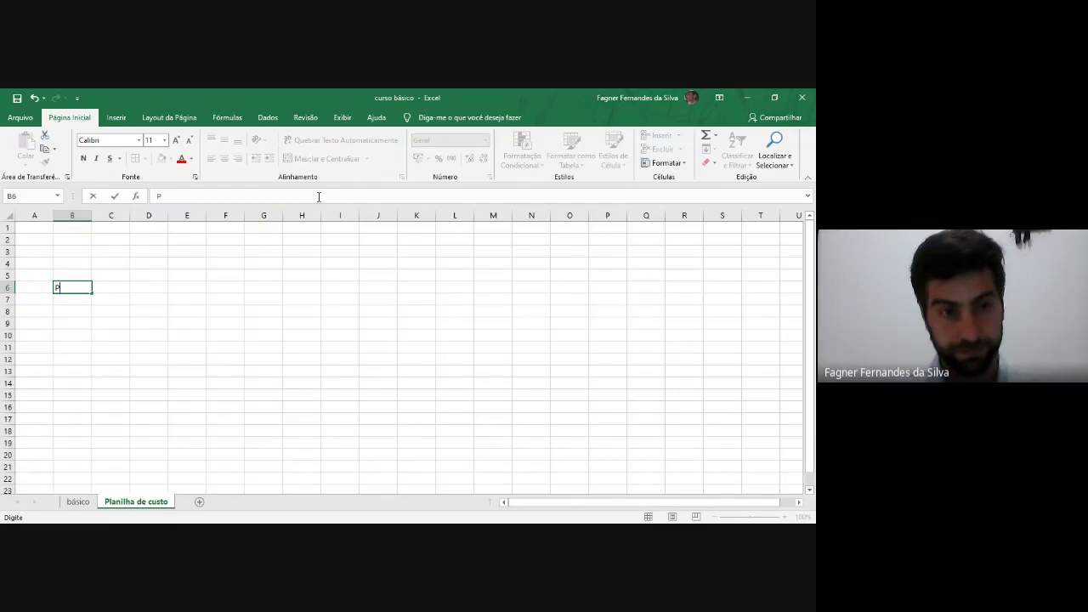
pyautogui.write('revisto')
pyautogui.press('Tab')
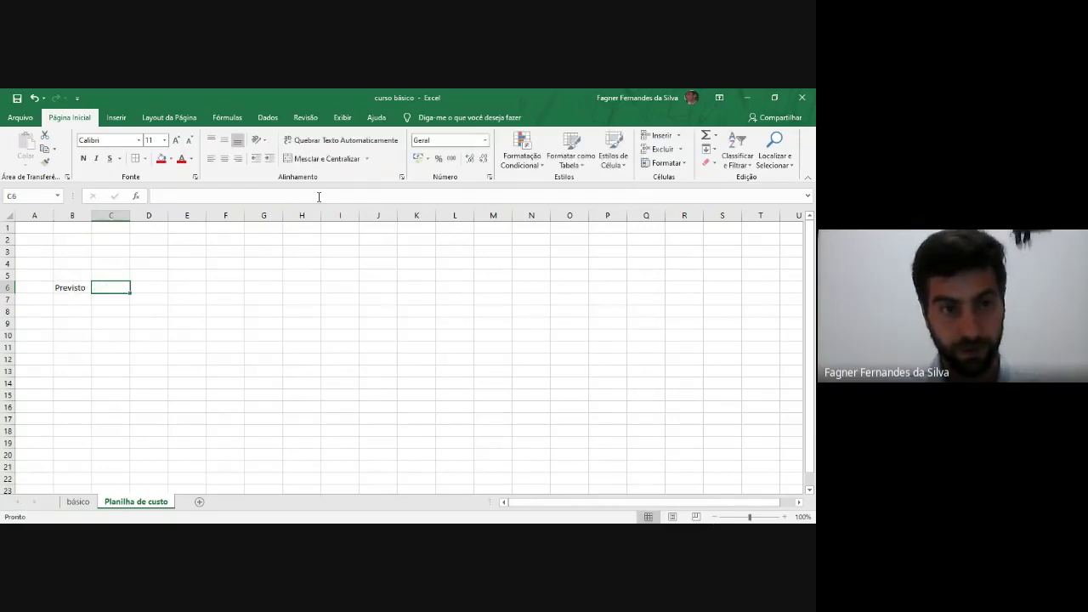
pyautogui.write('Reaa')
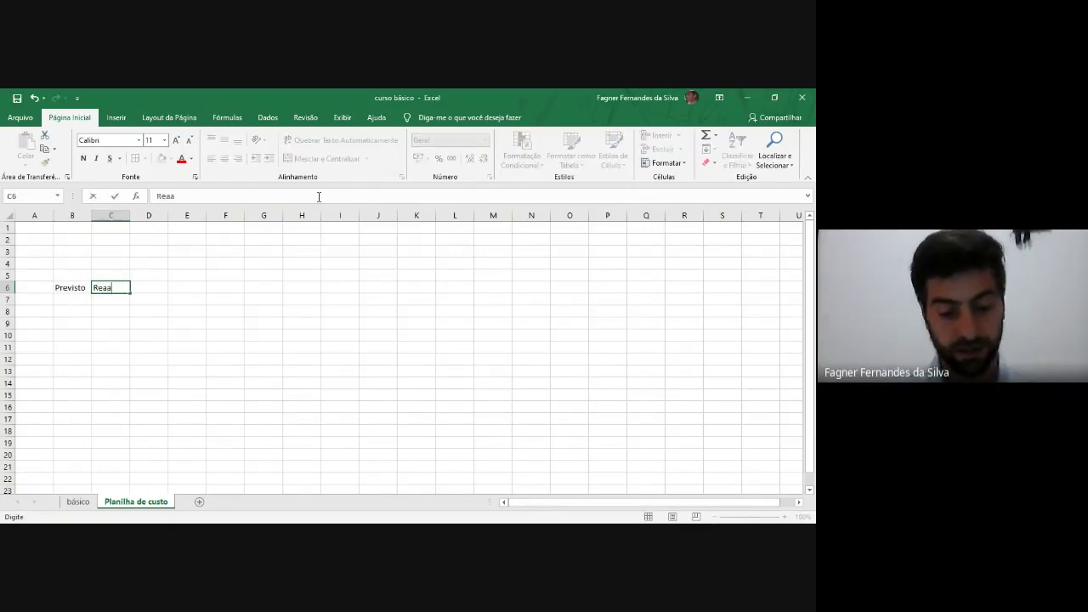
pyautogui.press('BackSpace')
pyautogui.press('BackSpace')
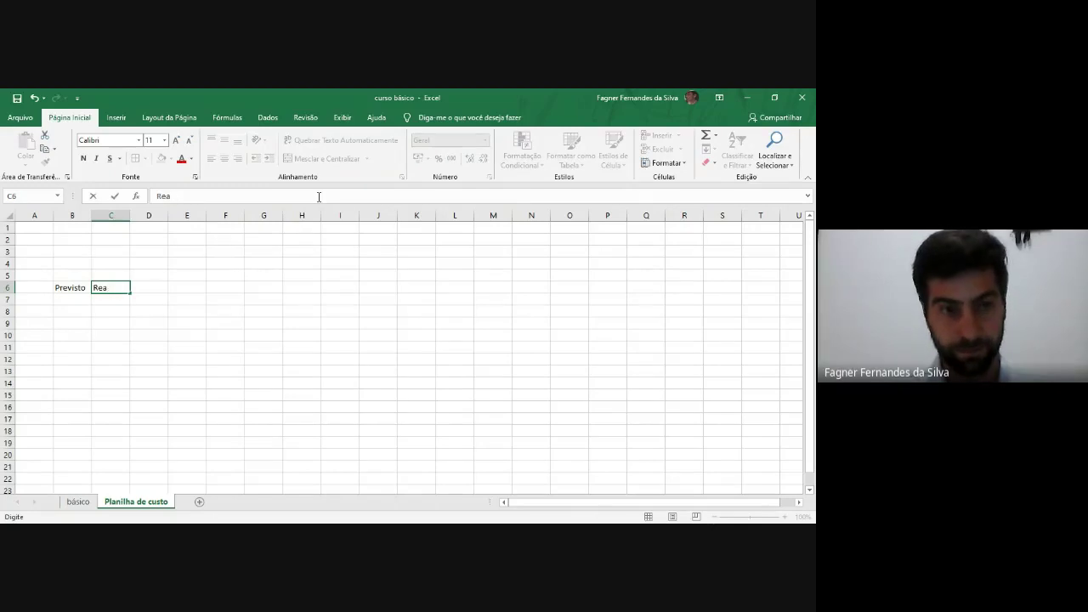
pyautogui.write('lizado')
pyautogui.press('Return')
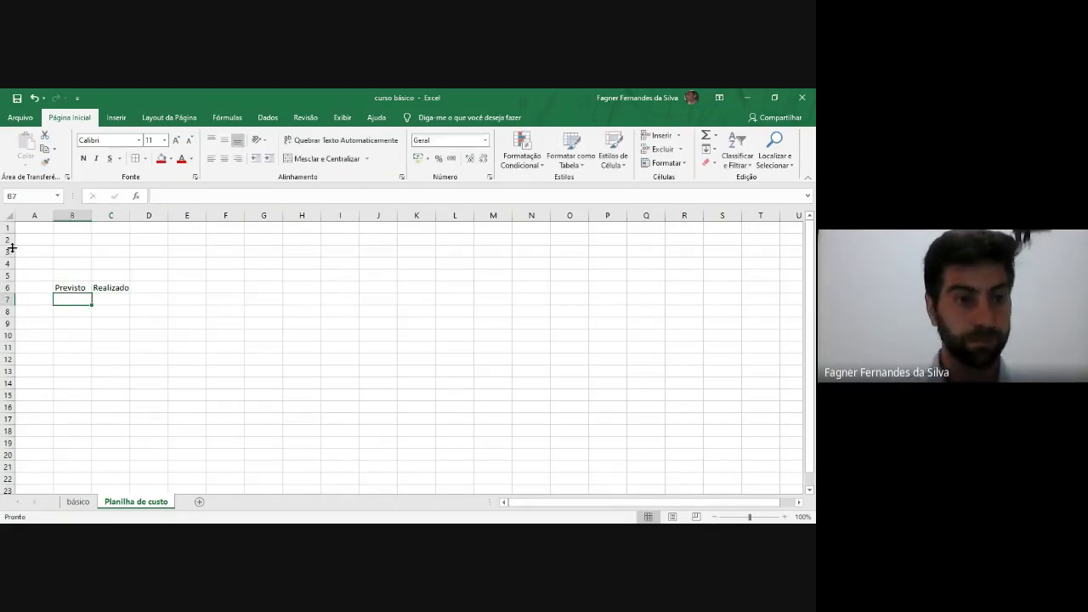
# Step: Enter the row labels "Alimentação" in A7 and "RU" in A8 of Planilha de custo
pyautogui.click(33, 301)
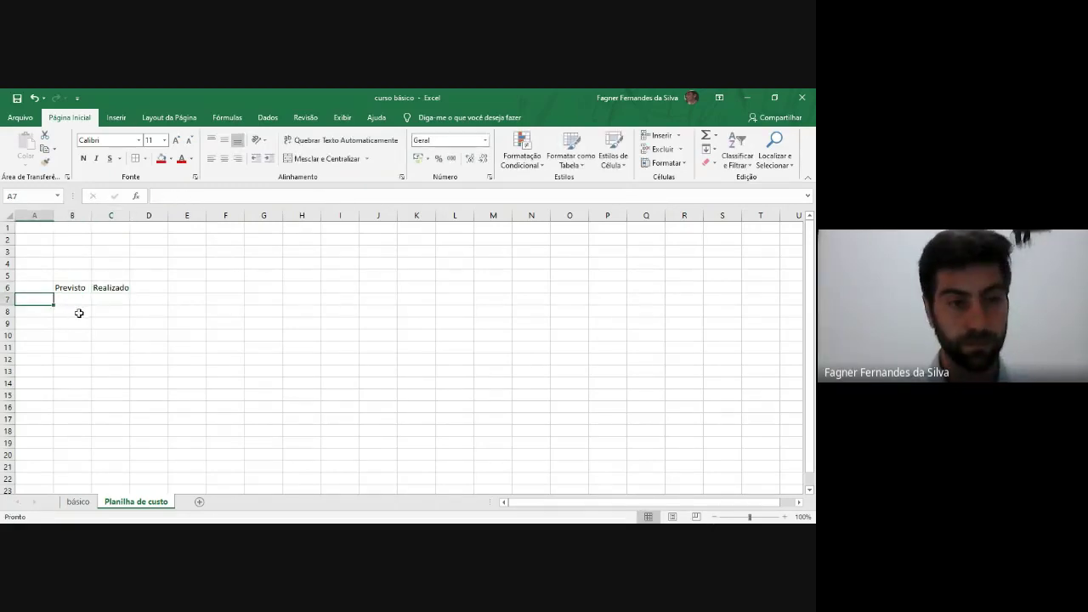
pyautogui.write('A')
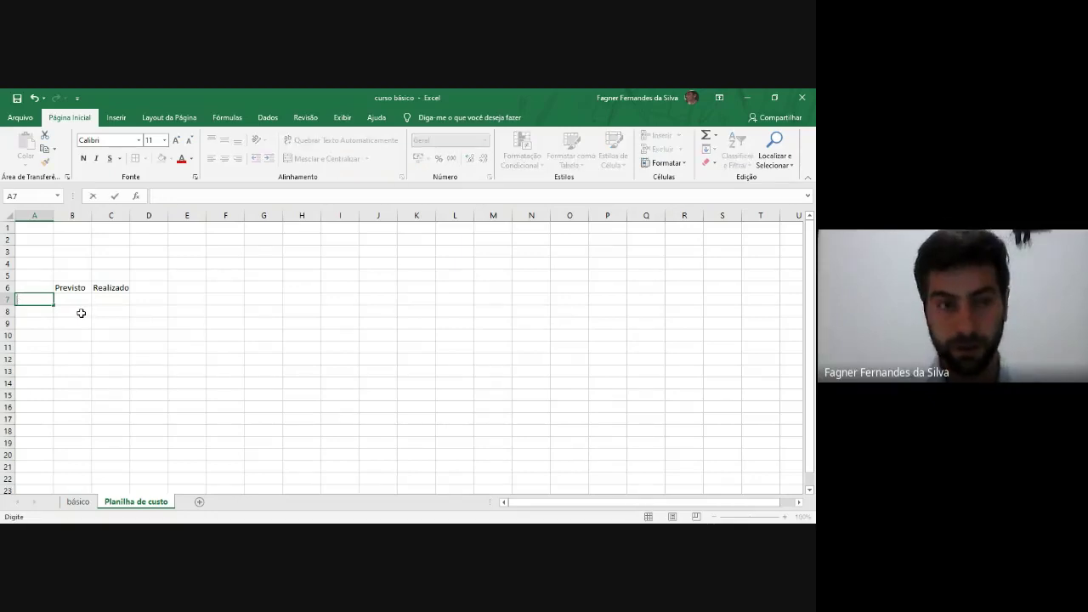
pyautogui.write('lim')
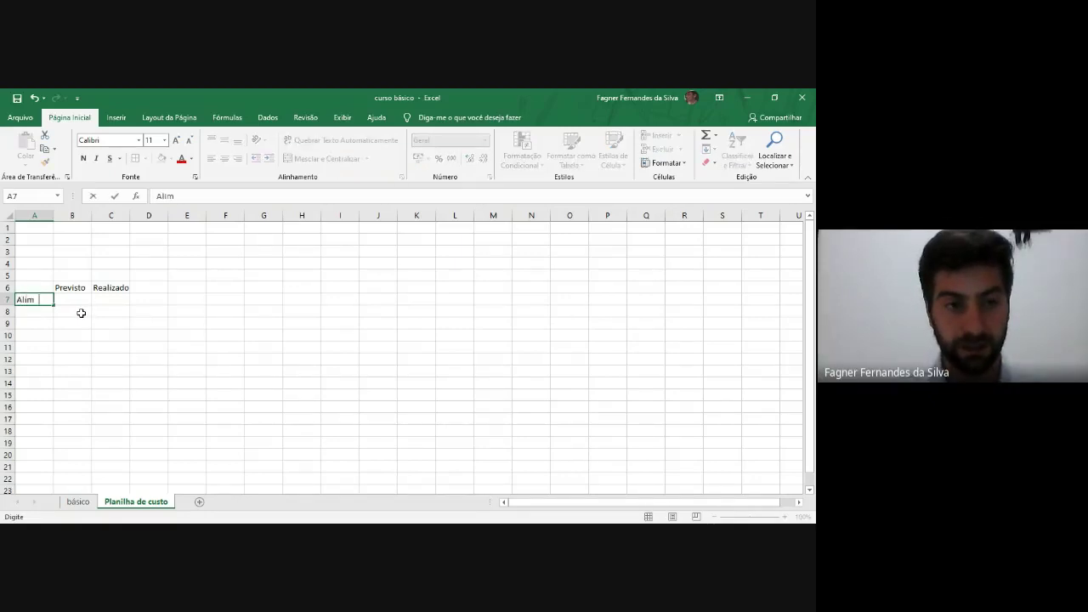
pyautogui.write('entação')
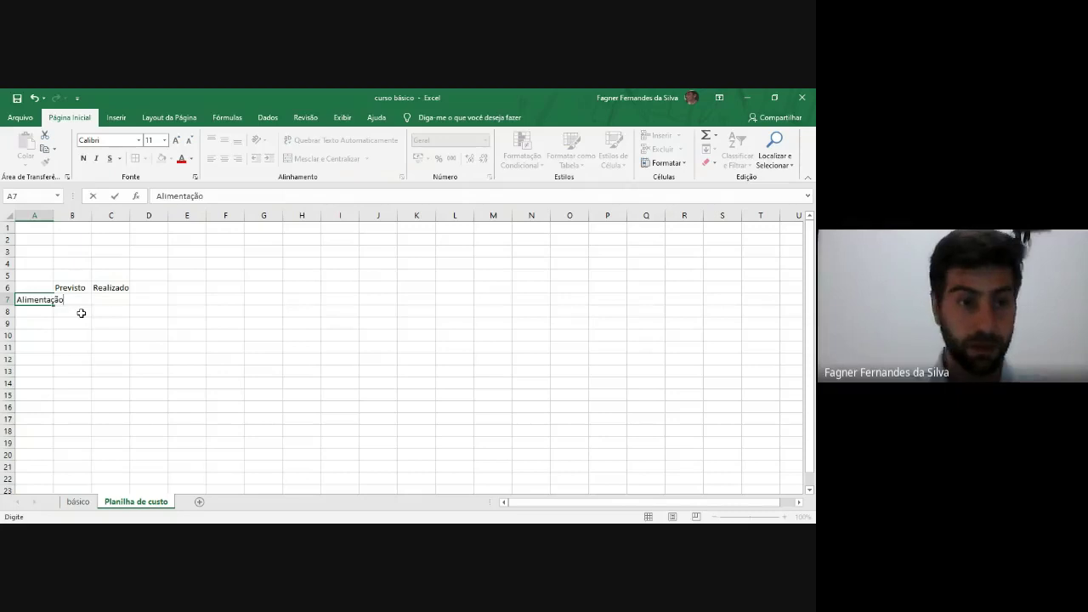
pyautogui.press('Return')
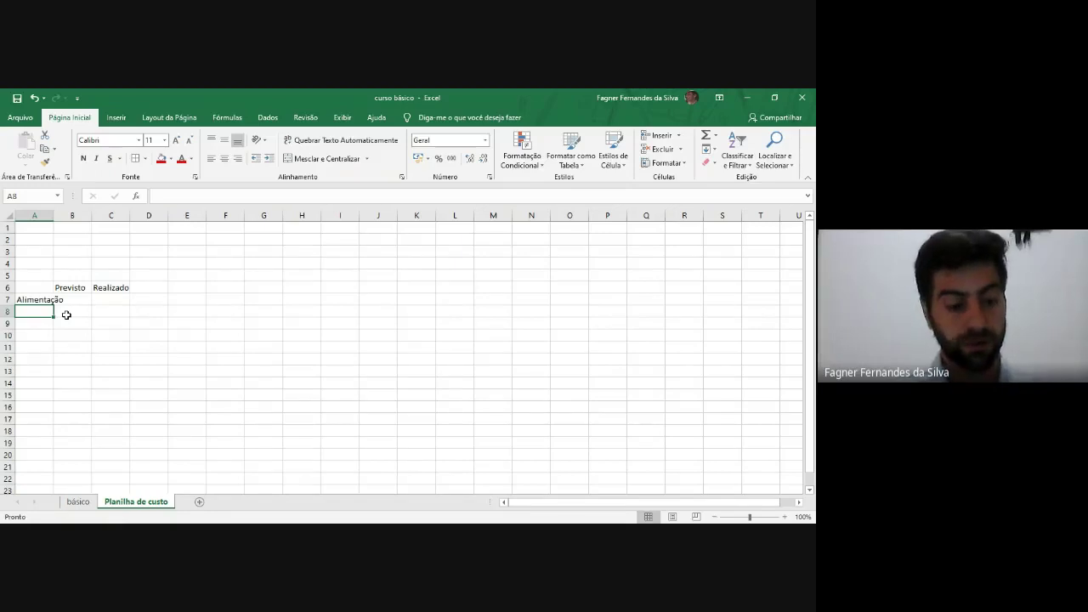
pyautogui.write('R')
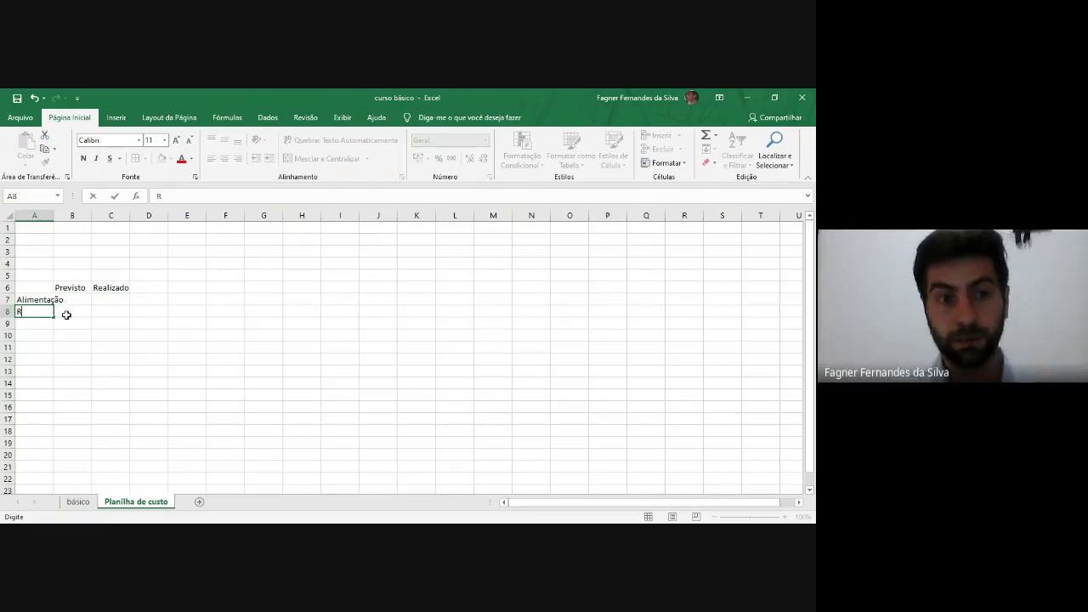
pyautogui.write('U')
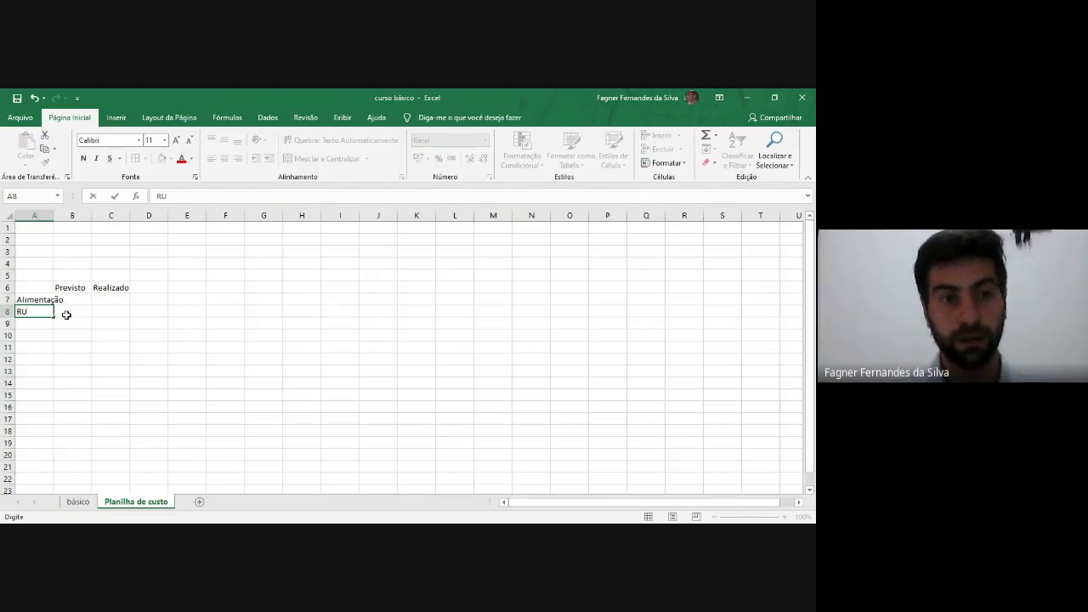
pyautogui.press('Return')
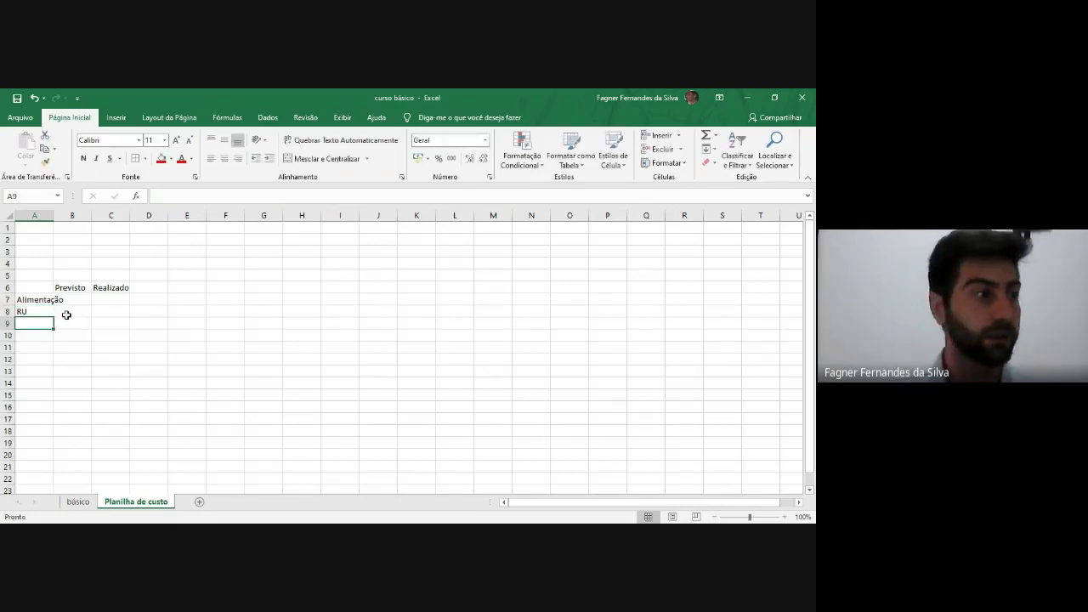
# Step: Enter the row labels "Mercado" in A9 and "Lanche" in A10
pyautogui.write('m')
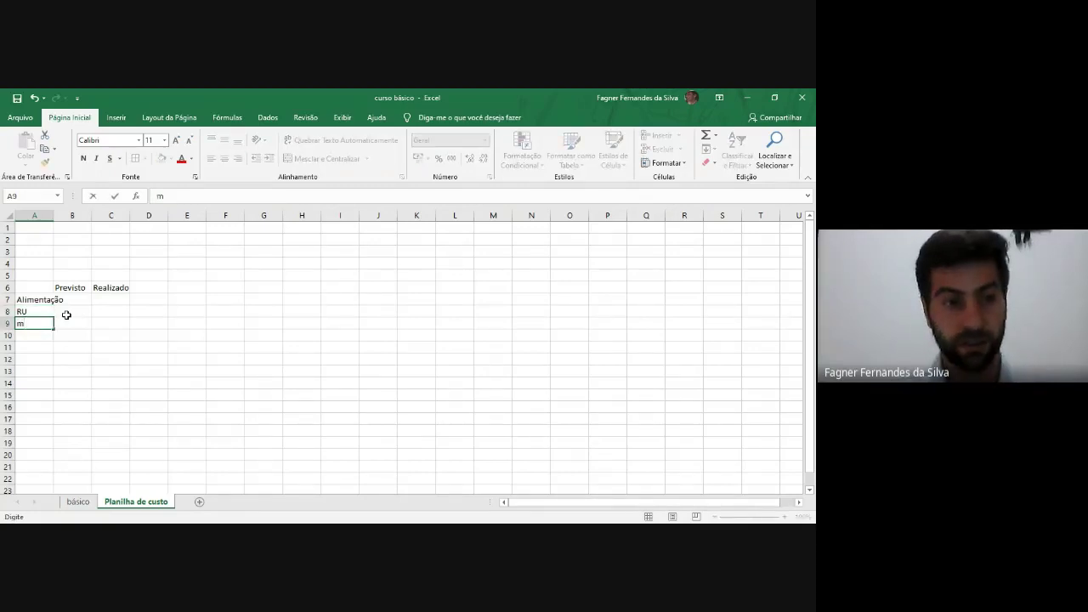
pyautogui.write('E')
pyautogui.press('BackSpace')
pyautogui.press('BackSpace')
pyautogui.write('M')
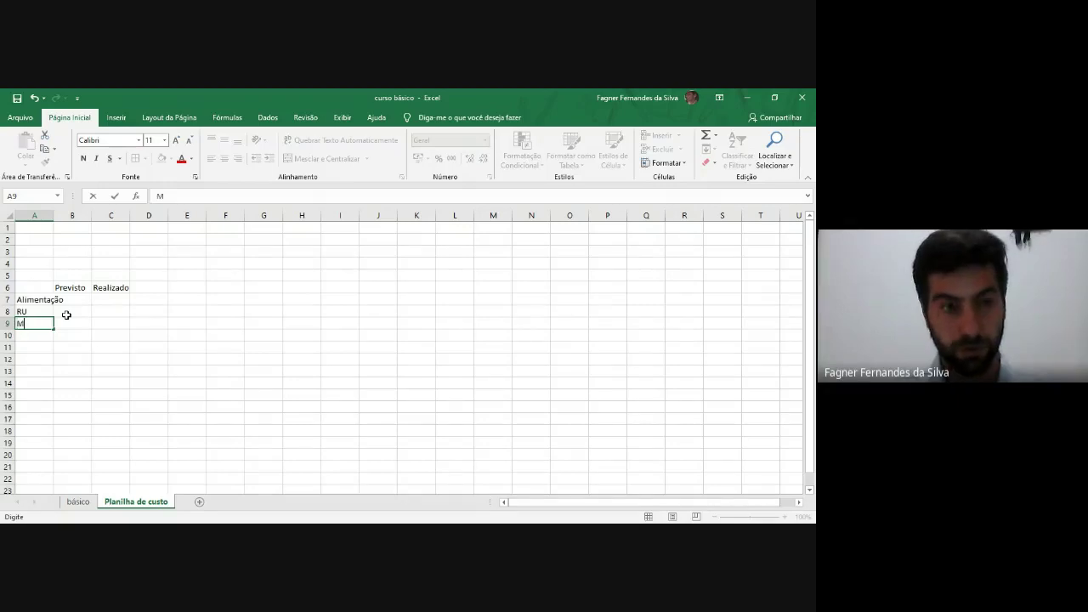
pyautogui.write('ercado')
pyautogui.press('Return')
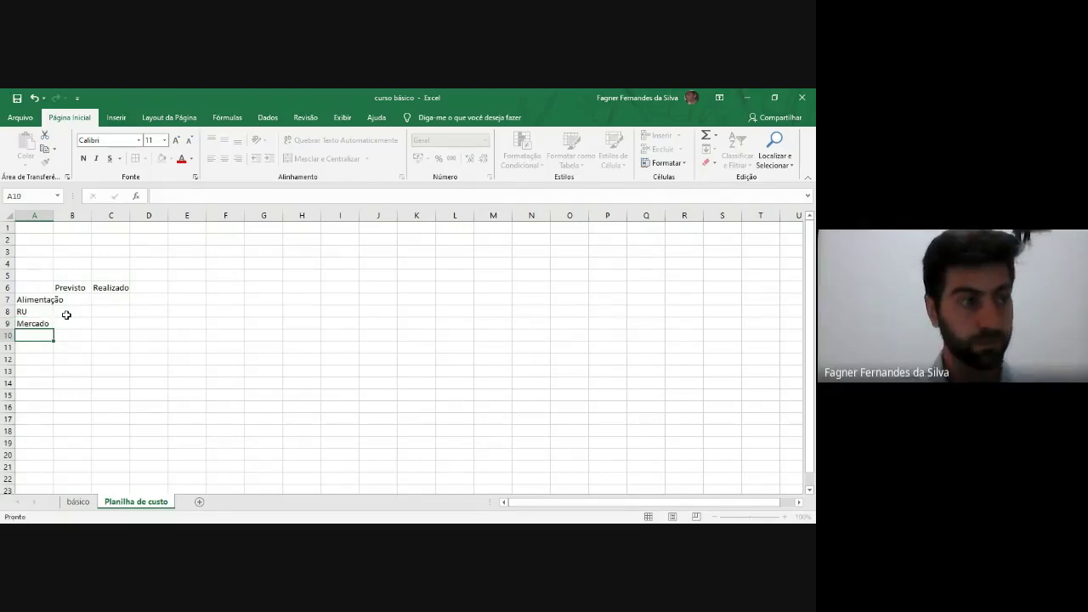
pyautogui.write('L')
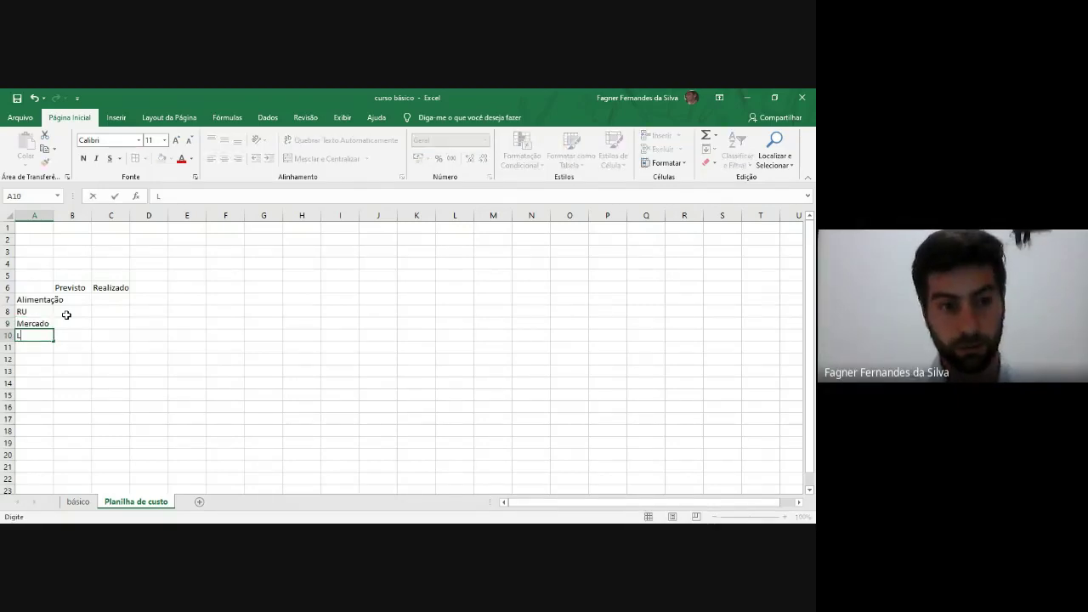
pyautogui.write('anche')
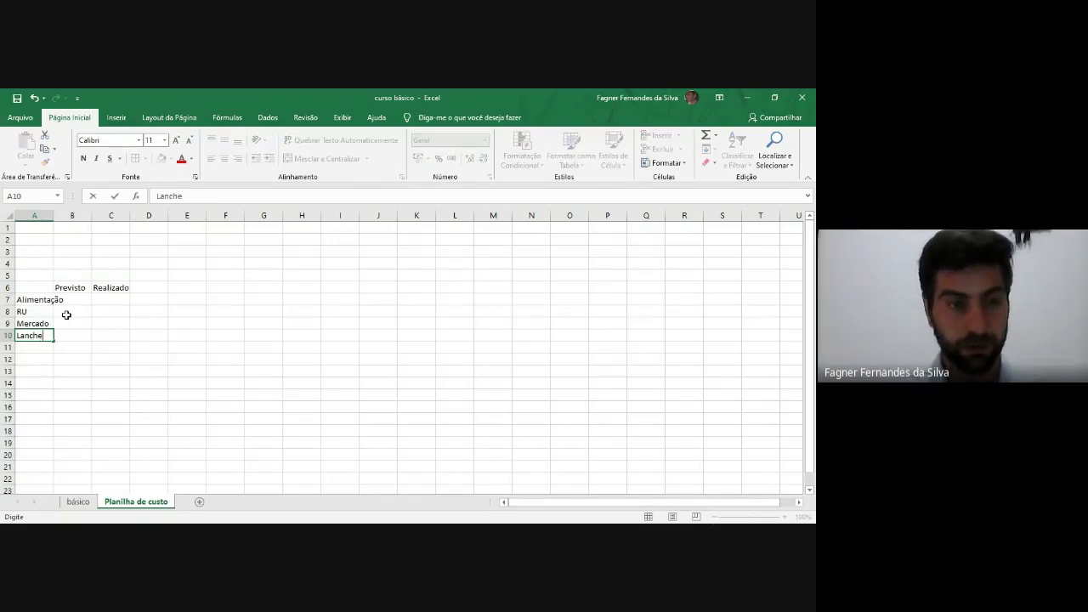
pyautogui.press('Return')
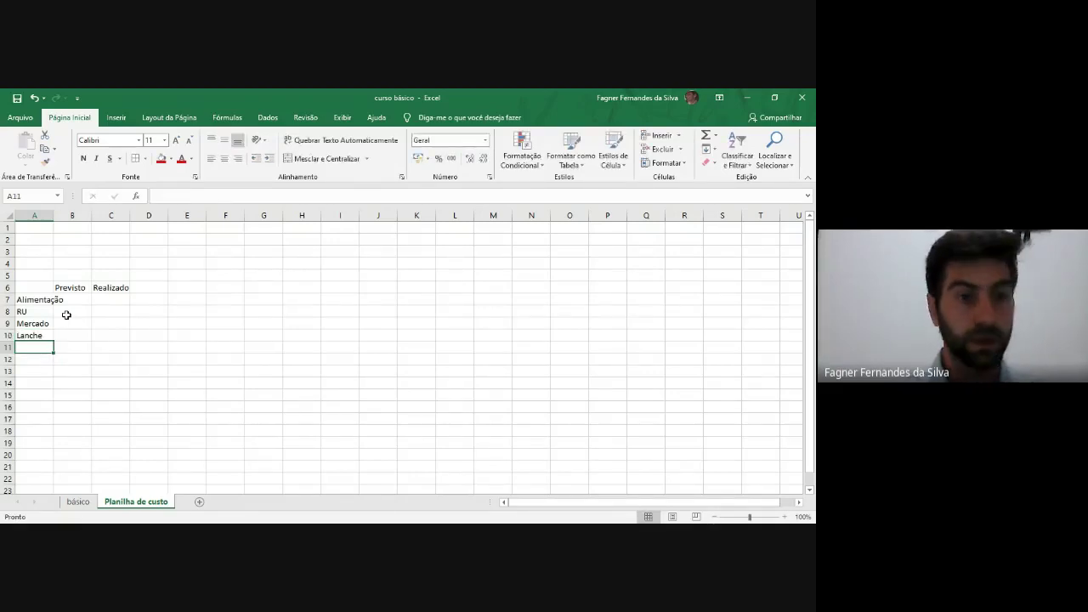
# Step: Apply all borders to the Previsto and Realizado columns of the table, cells B6:C12
pyautogui.moveTo(36, 345); pyautogui.dragTo(33, 361)
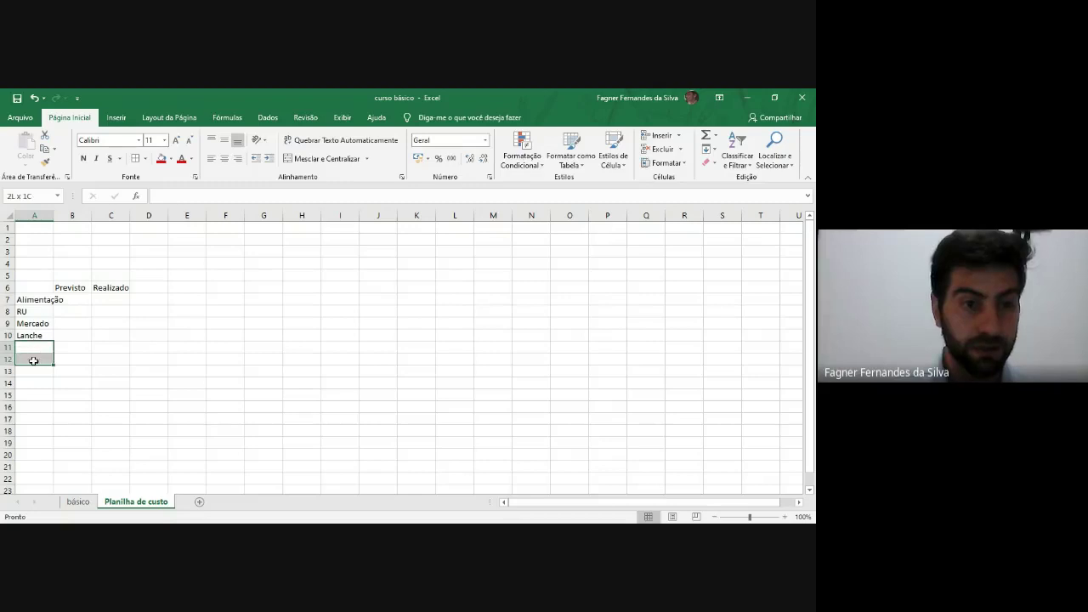
pyautogui.click(37, 303)
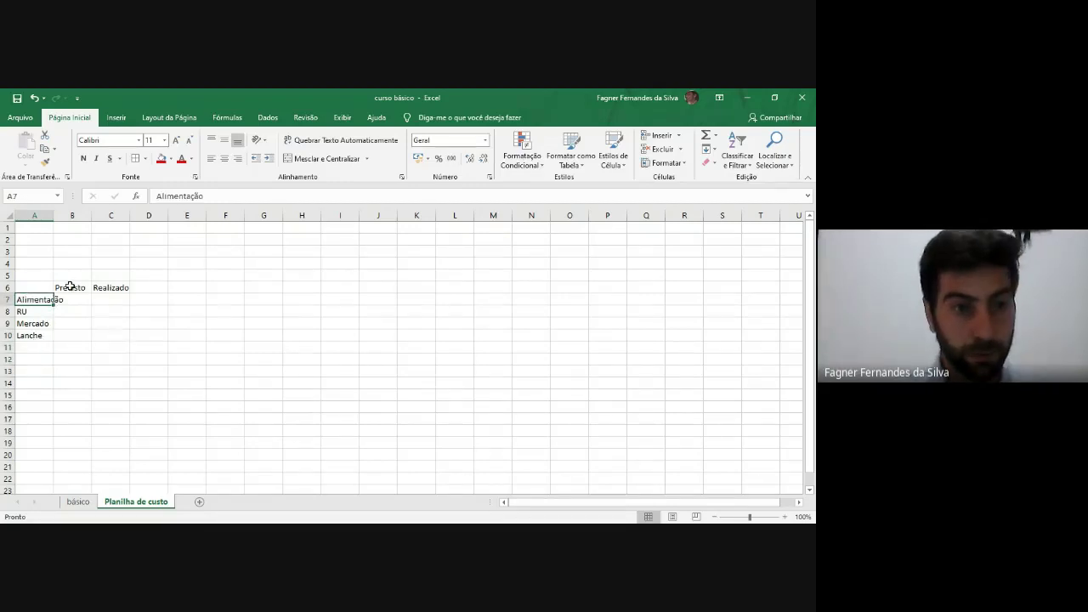
pyautogui.moveTo(70, 286); pyautogui.dragTo(123, 360)
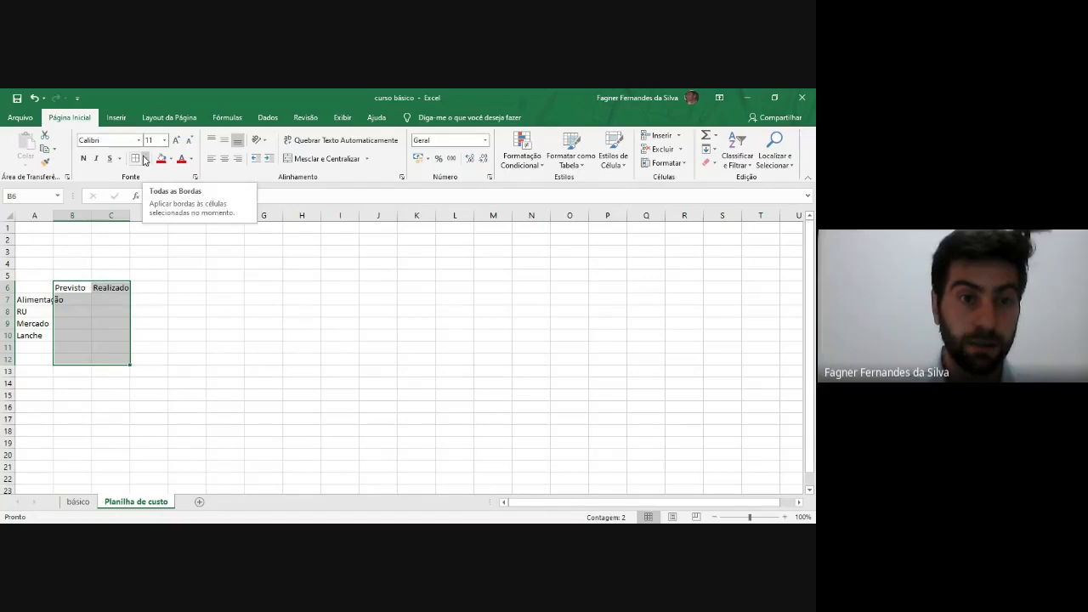
pyautogui.click(74, 290)
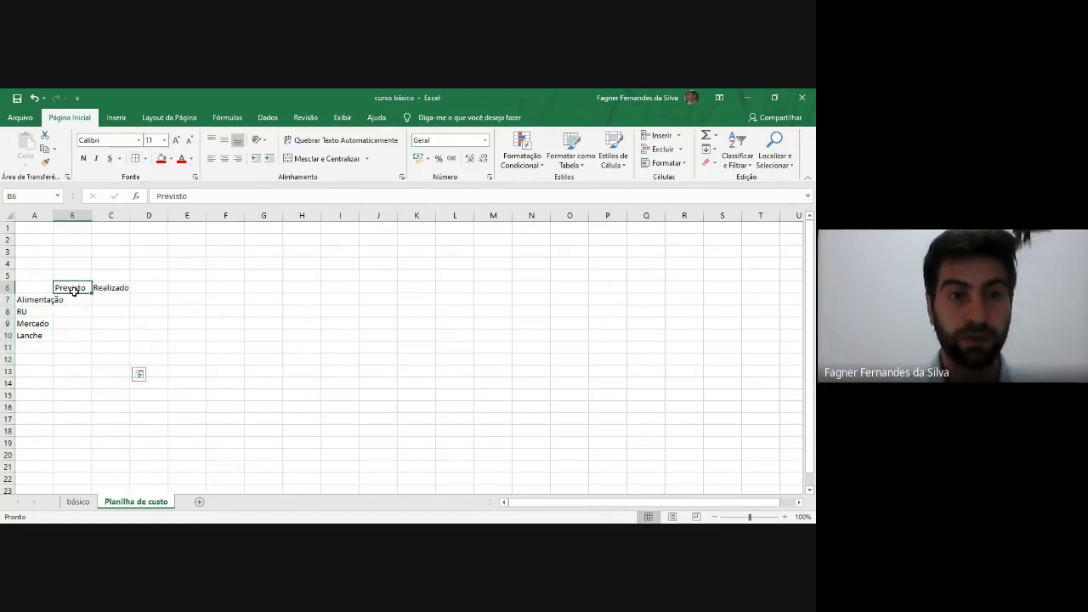
pyautogui.moveTo(74, 290); pyautogui.dragTo(125, 360)
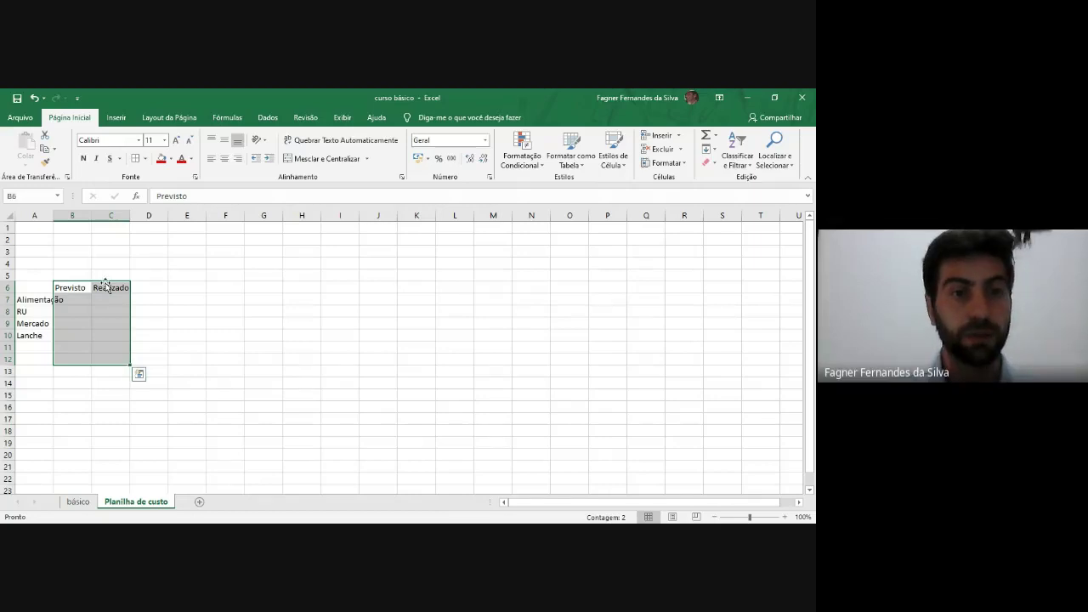
pyautogui.click(136, 159)
pyautogui.click(146, 464)
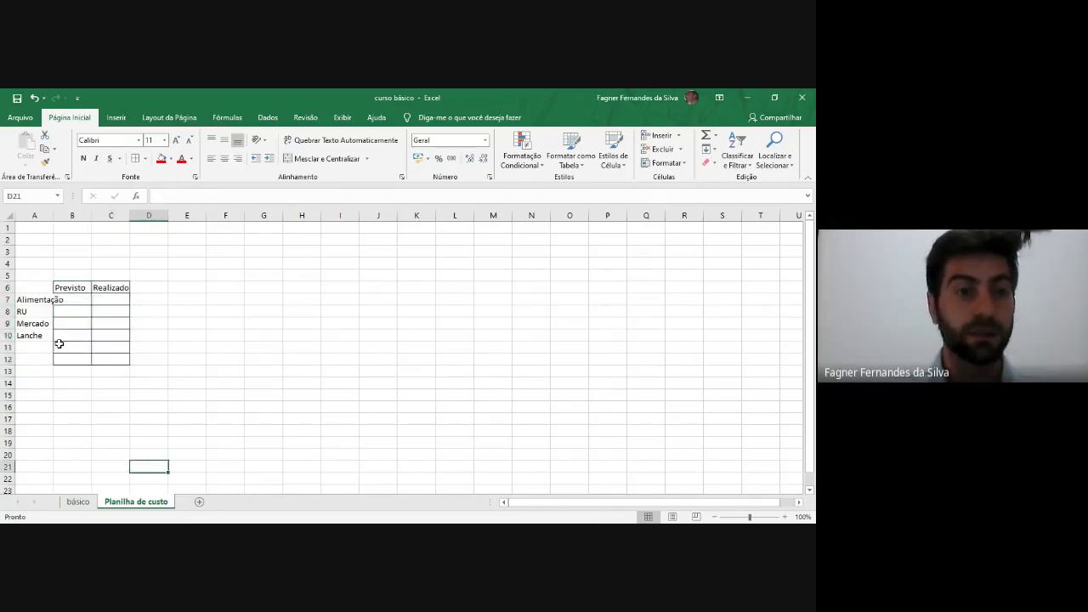
# Step: Apply all borders to the row label cells A7:A12
pyautogui.click(29, 301)
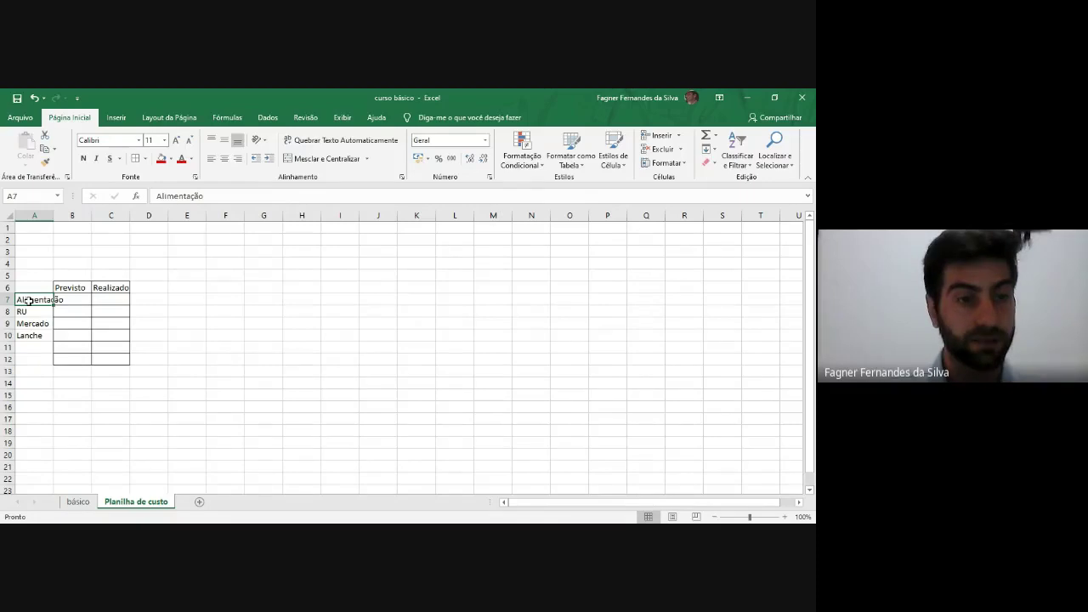
pyautogui.moveTo(28, 301); pyautogui.dragTo(35, 364)
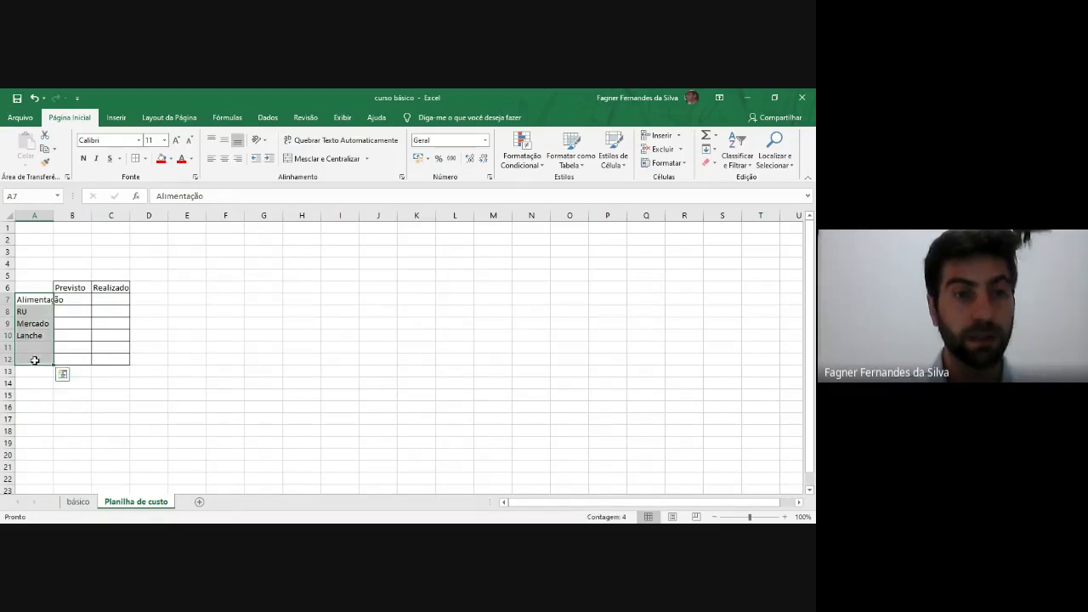
pyautogui.click(136, 159)
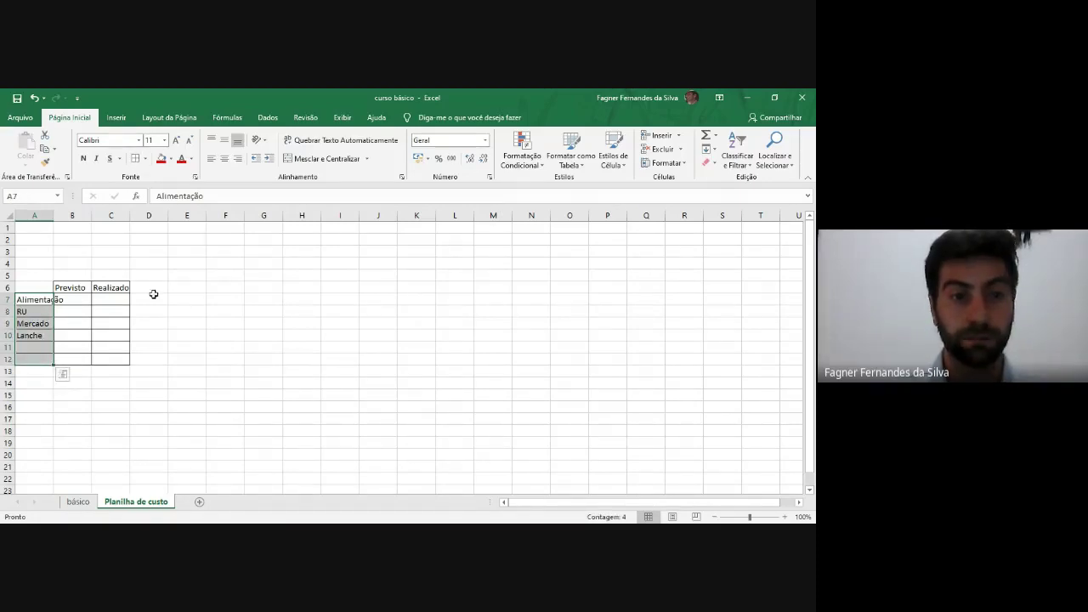
pyautogui.click(149, 394)
pyautogui.moveTo(39, 302); pyautogui.dragTo(35, 361)
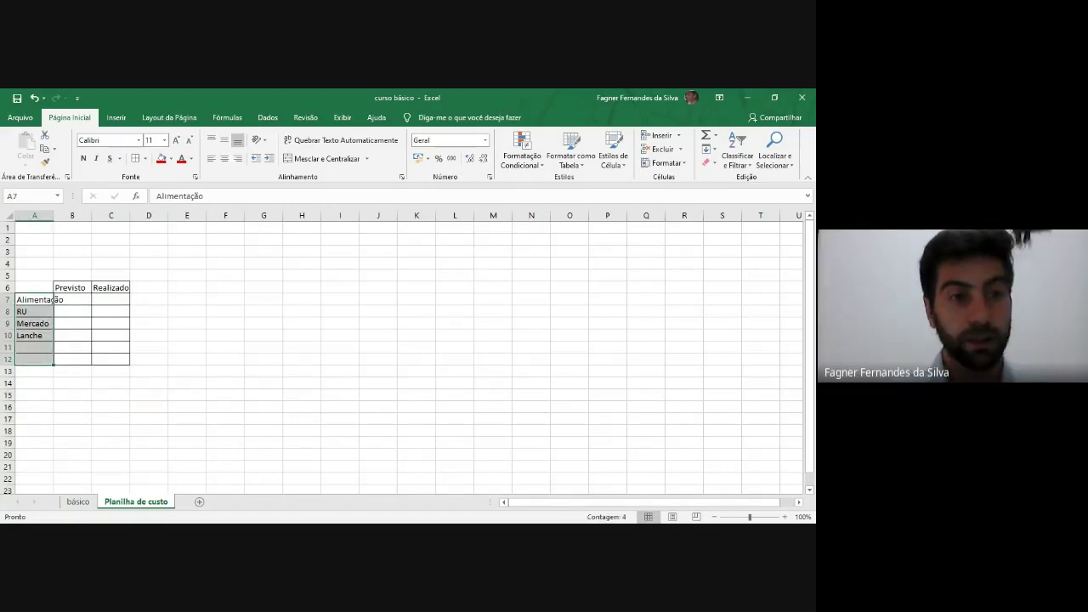
pyautogui.click(255, 289)
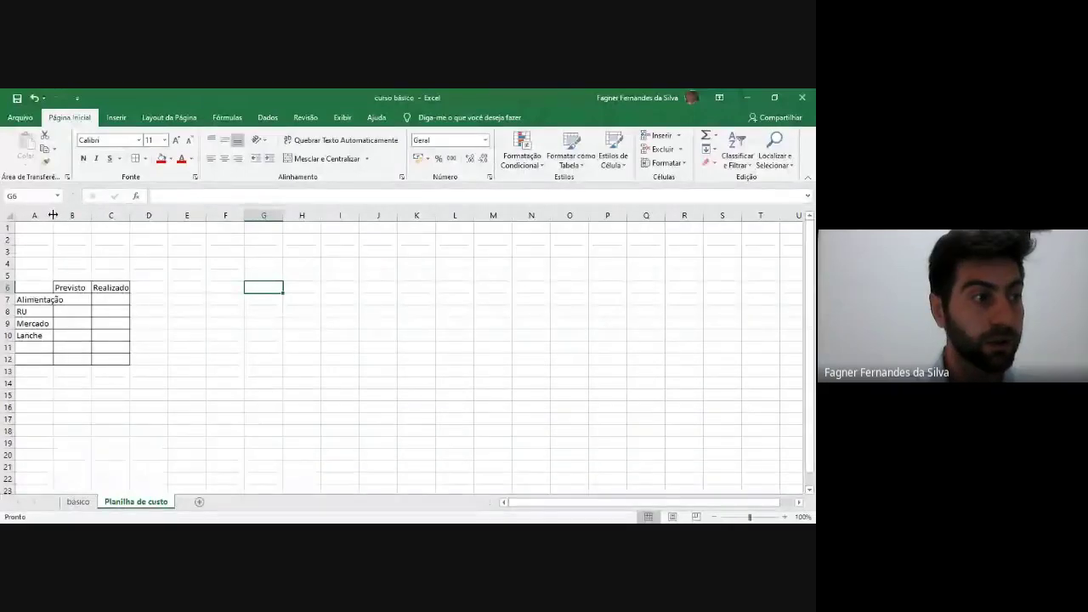
# Step: Widen columns A to C together to an equal width that fits the text "Alimentação"
pyautogui.click(39, 212)
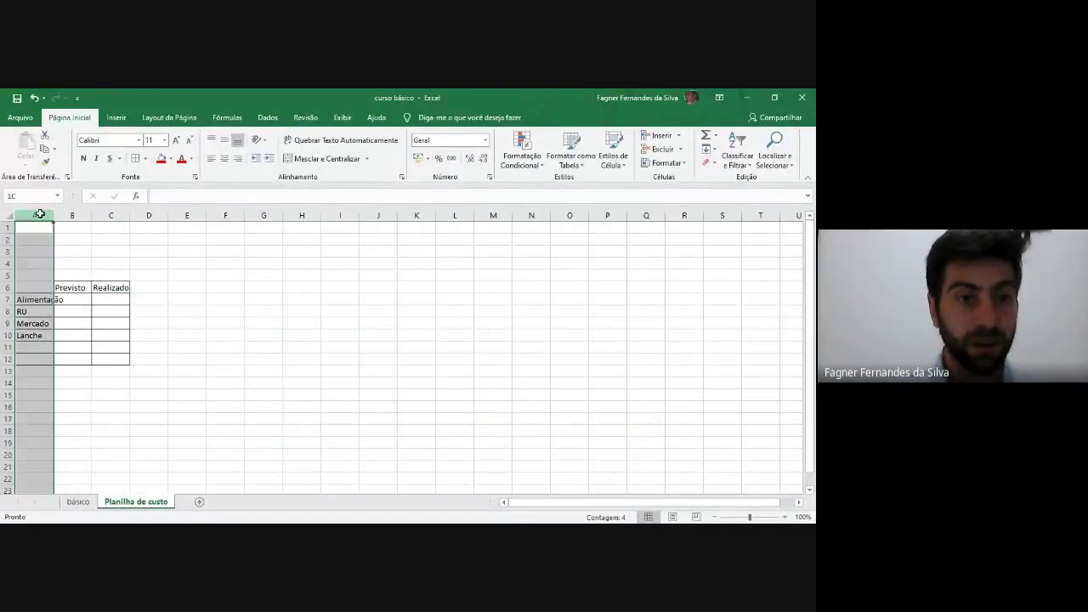
pyautogui.click(121, 239)
pyautogui.moveTo(36, 215); pyautogui.dragTo(101, 215)
pyautogui.keyDown('ctrl'); pyautogui.scroll(2, 64, 263); pyautogui.keyUp('ctrl')
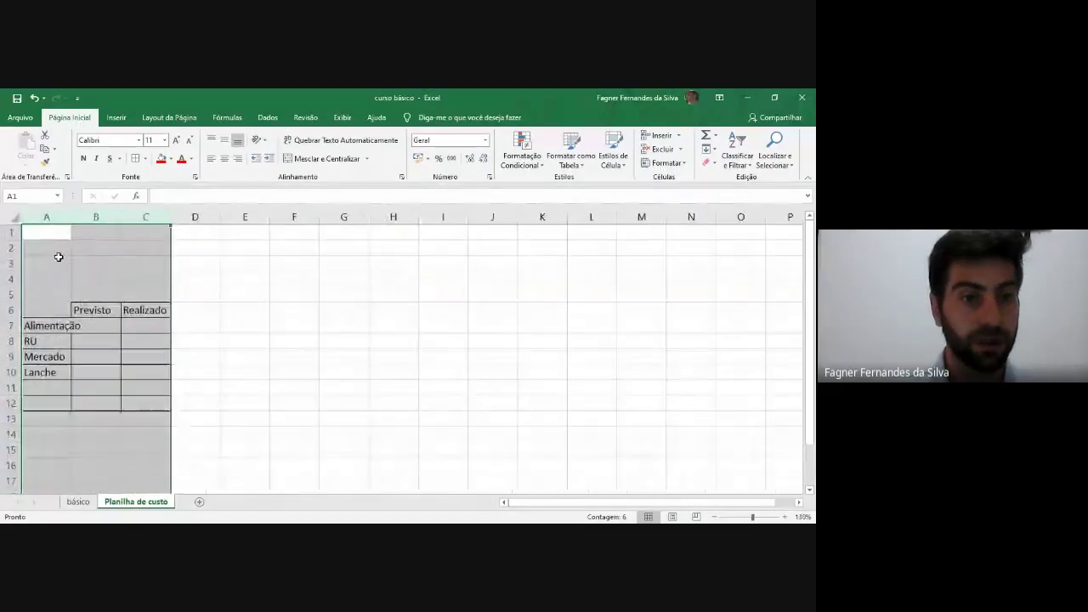
pyautogui.click(43, 216)
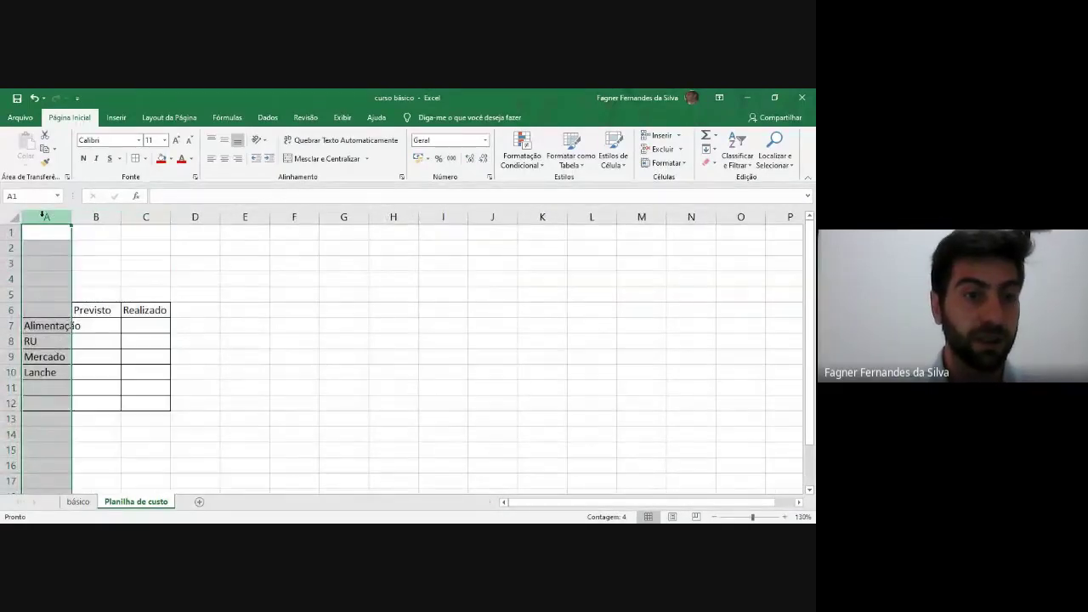
pyautogui.click(42, 216)
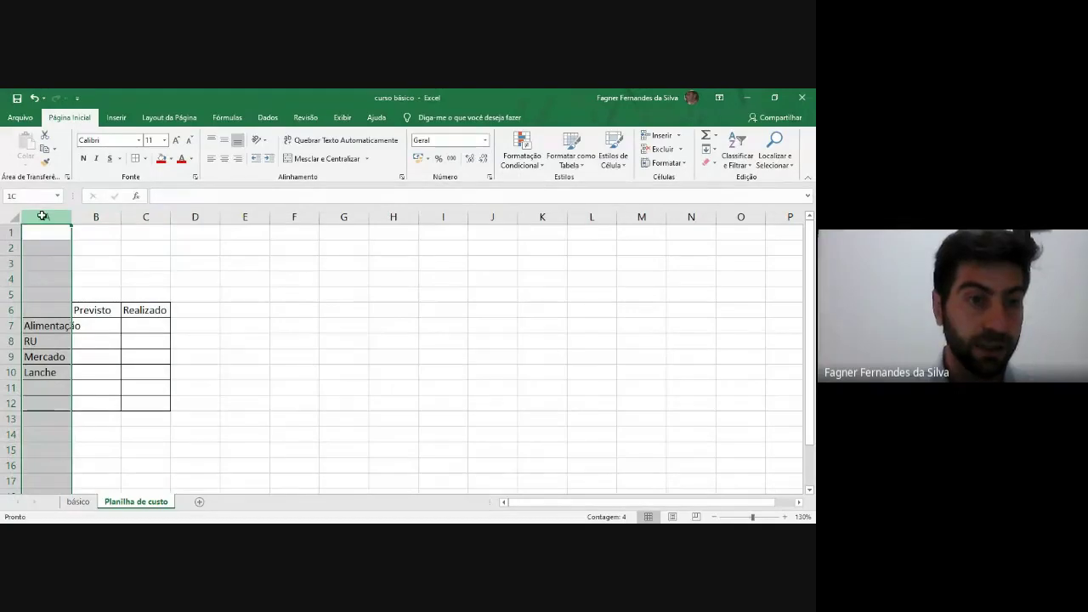
pyautogui.moveTo(43, 215); pyautogui.dragTo(153, 215)
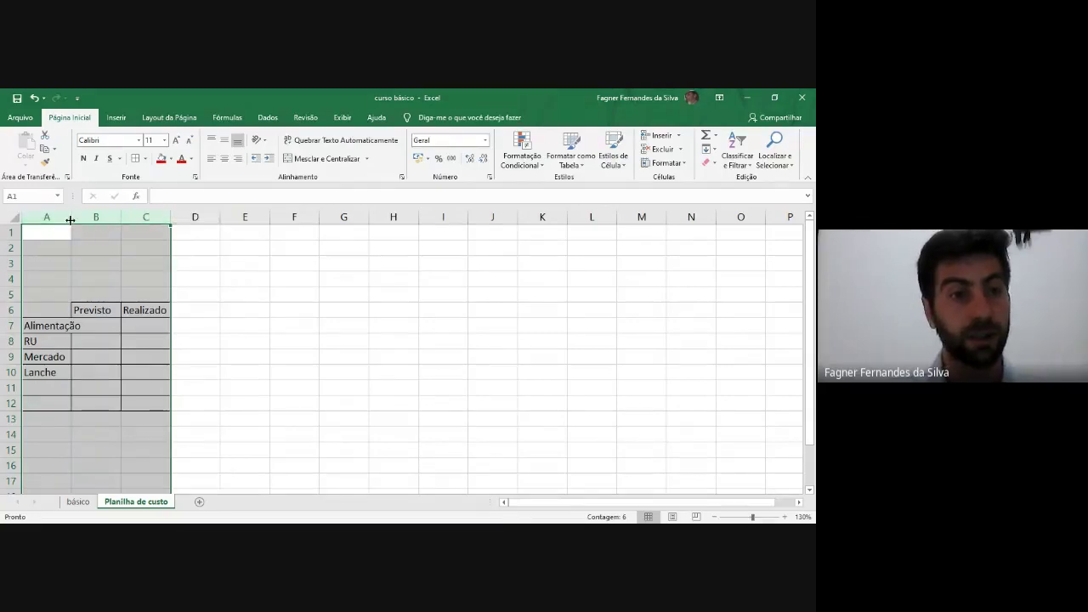
pyautogui.moveTo(69, 216); pyautogui.dragTo(93, 220)
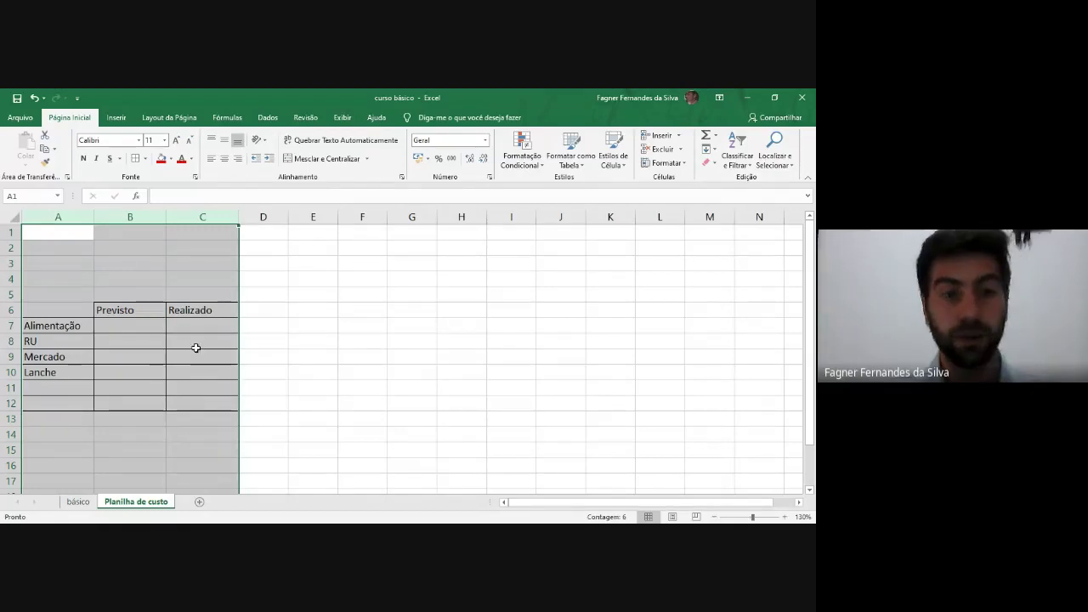
# Step: Enter 80 as the Previsto value for RU in cell B8
pyautogui.click(154, 324)
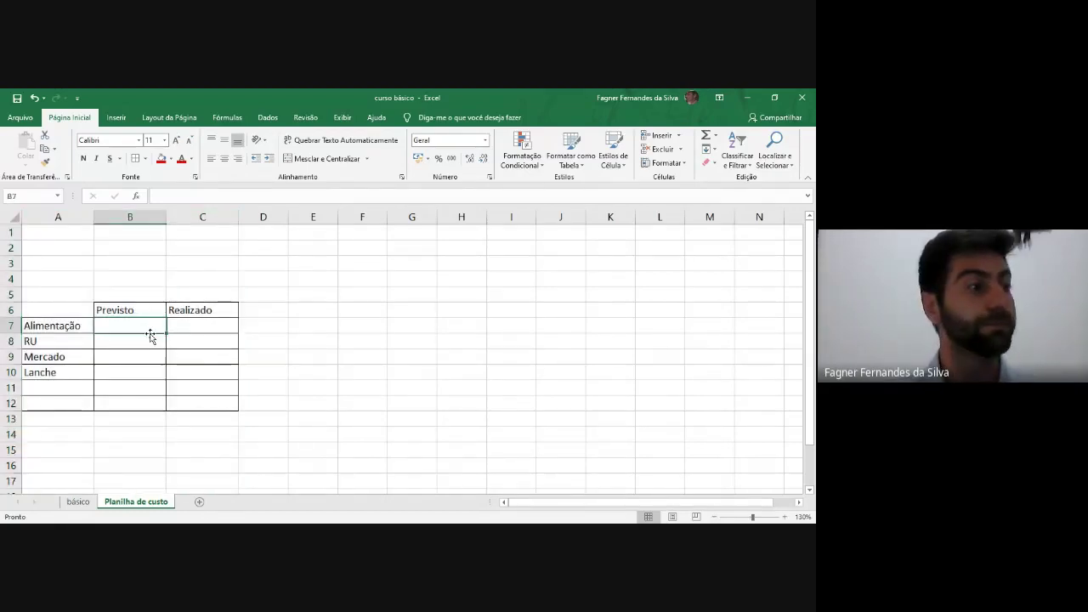
pyautogui.scroll(-1, 163, 330)
pyautogui.click(130, 294)
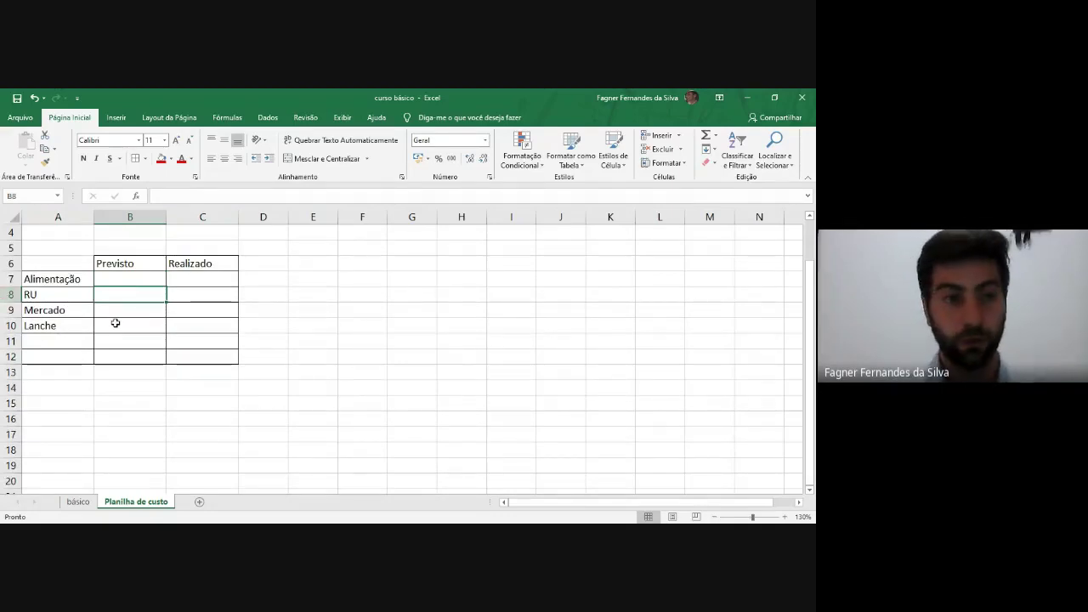
pyautogui.write('80')
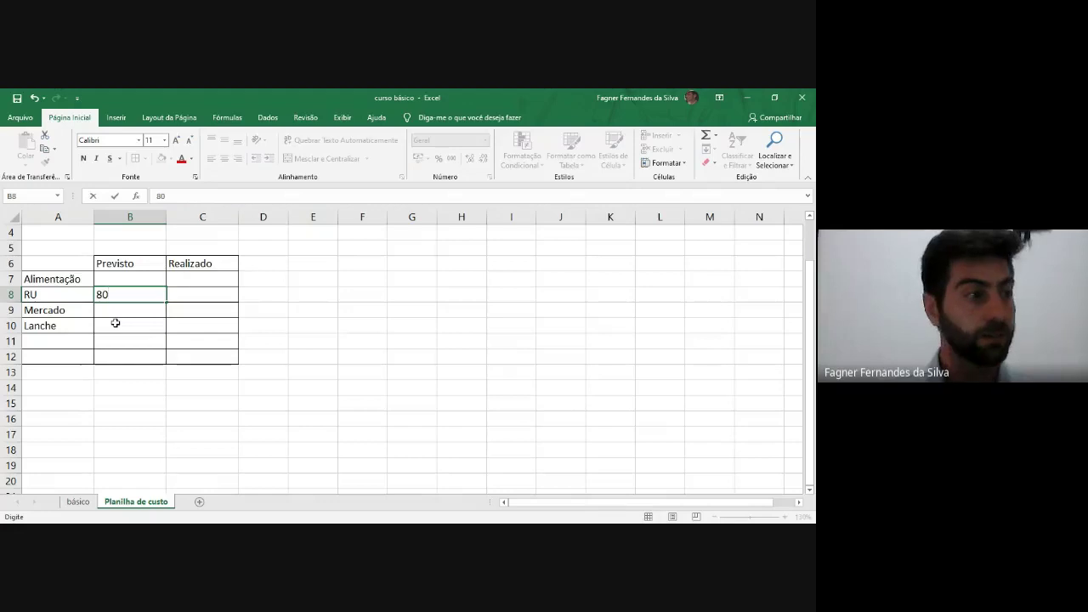
pyautogui.press('Return')
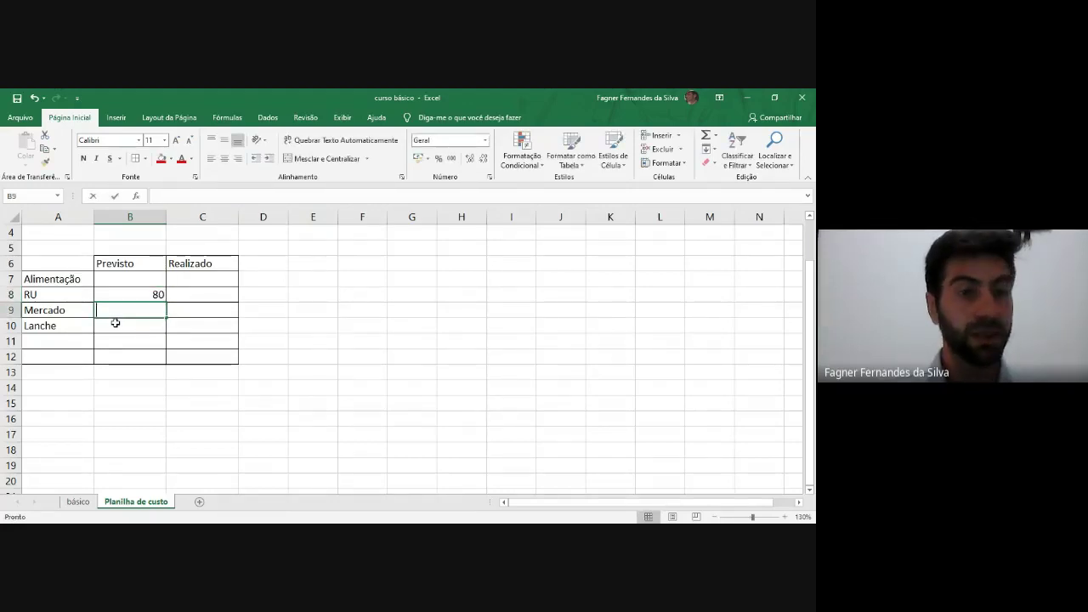
# Step: Enter the Previsto values 300 for Mercado in cell B9 and 50 for Lanche in cell B10
pyautogui.write('300')
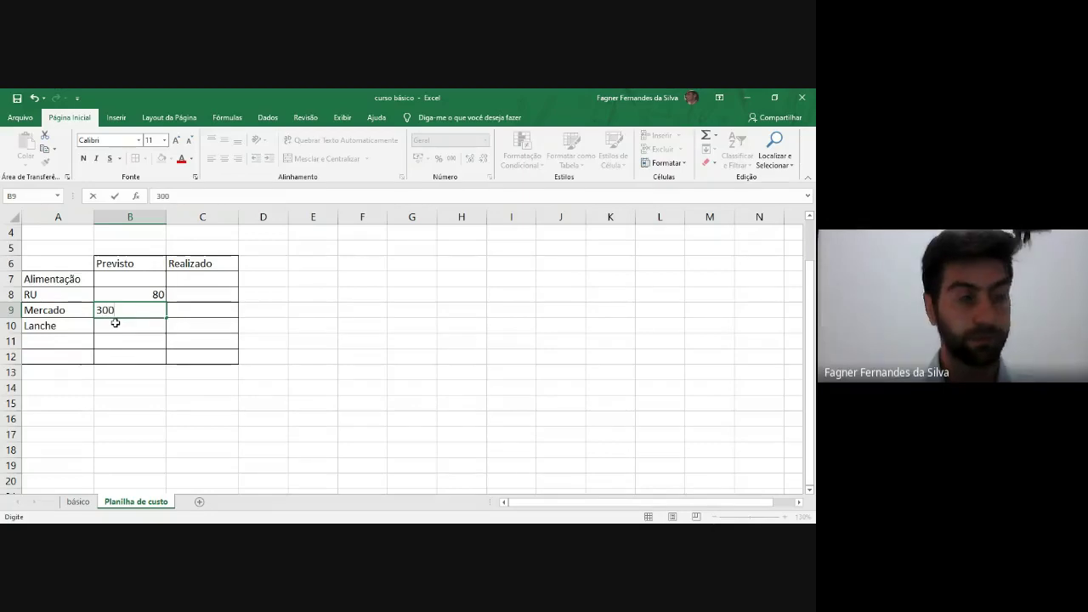
pyautogui.press('Return')
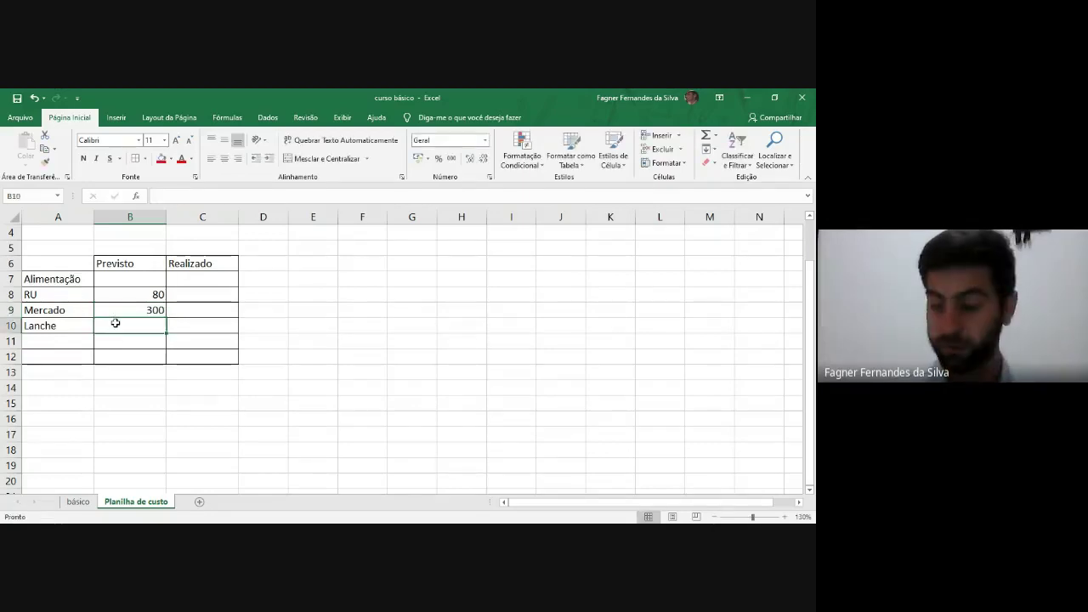
pyautogui.write('50')
pyautogui.press('Return')
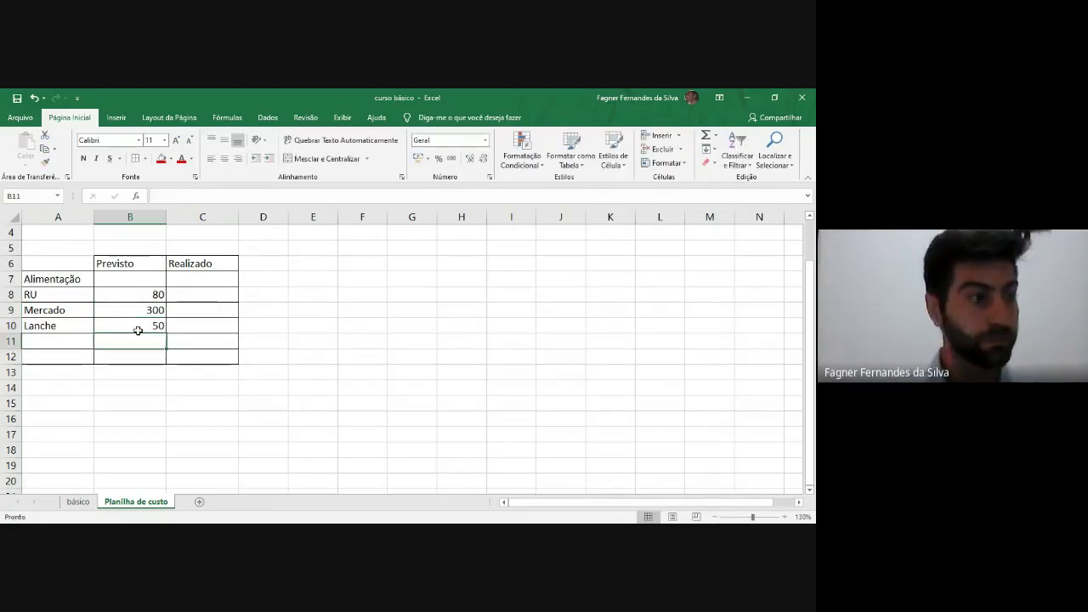
# Step: Enter the Realizado values 80 for RU, 250 for Mercado and 50 for Lanche in cells C8:C10
pyautogui.click(223, 294)
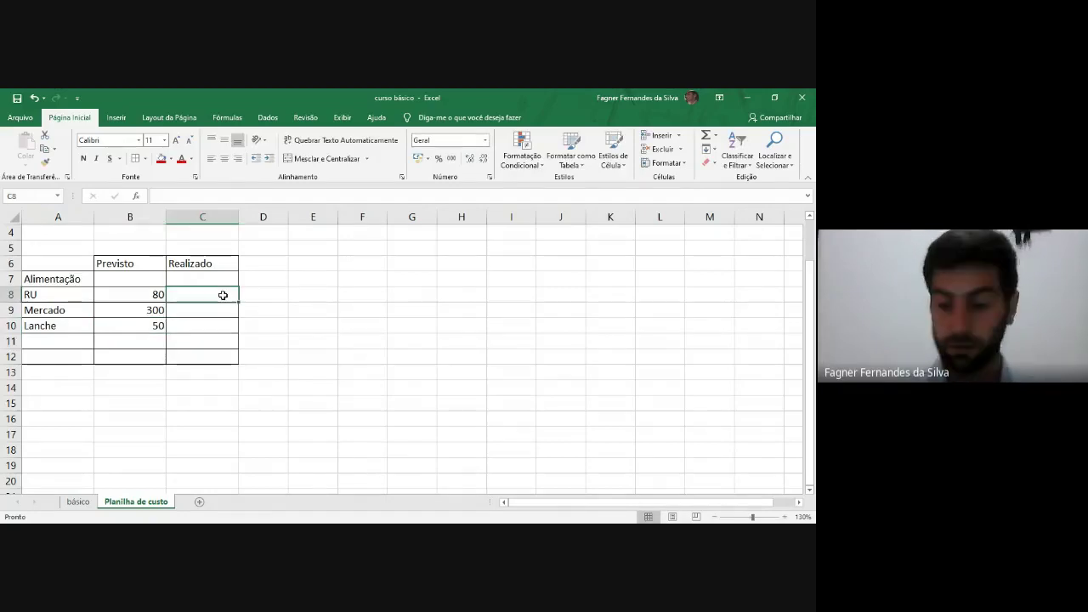
pyautogui.write('80')
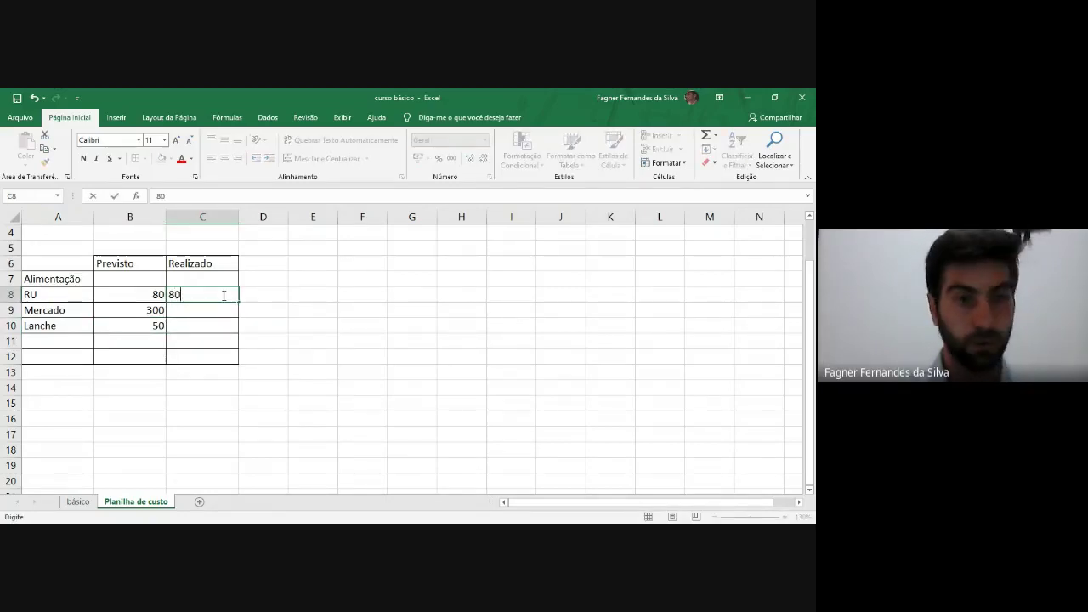
pyautogui.press('Return')
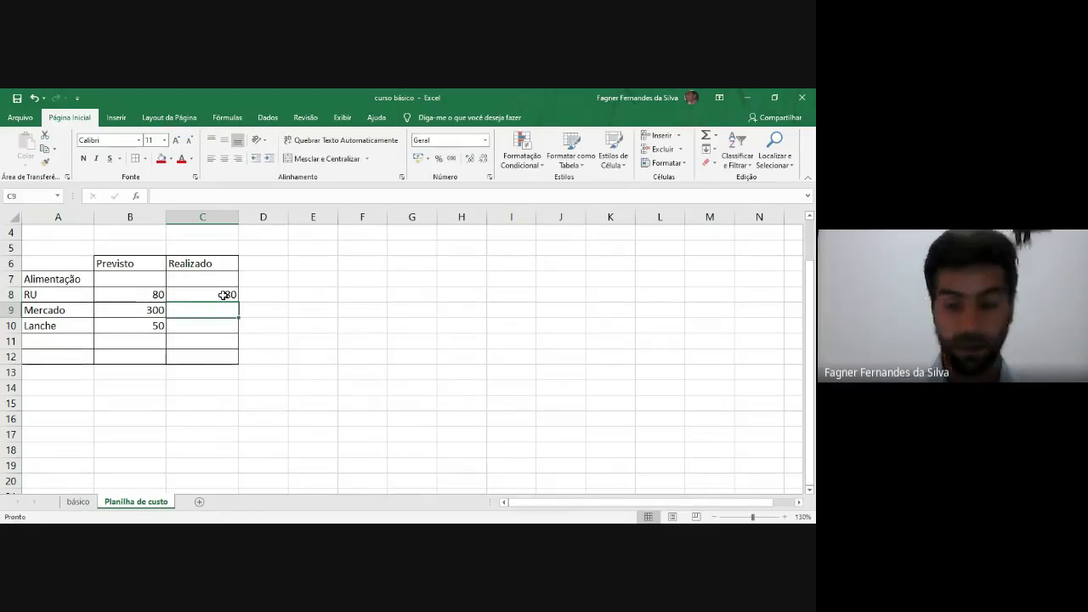
pyautogui.write('250')
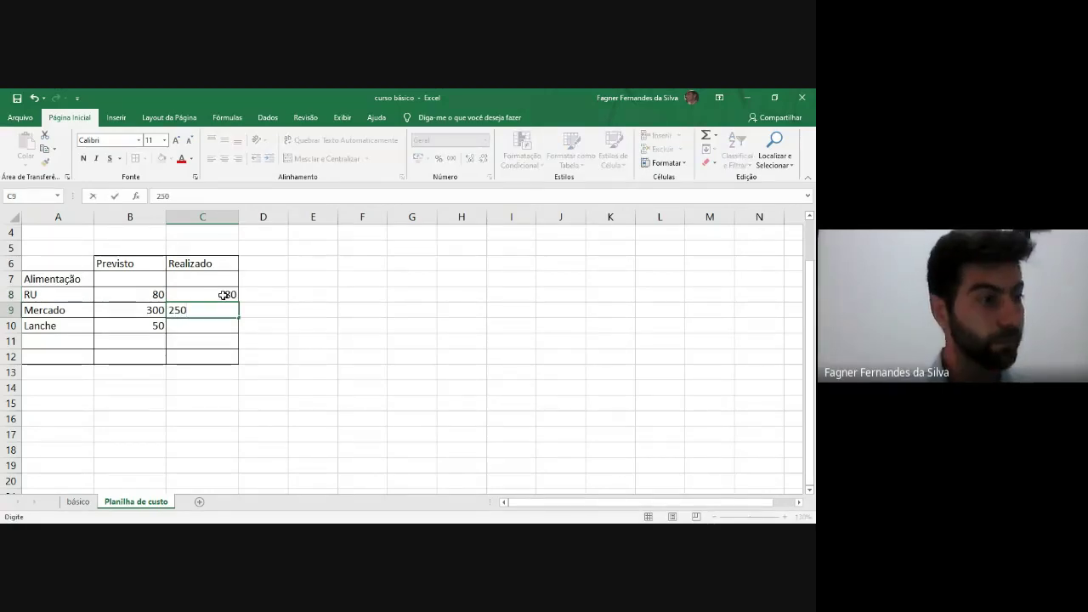
pyautogui.press('Return')
pyautogui.write('50')
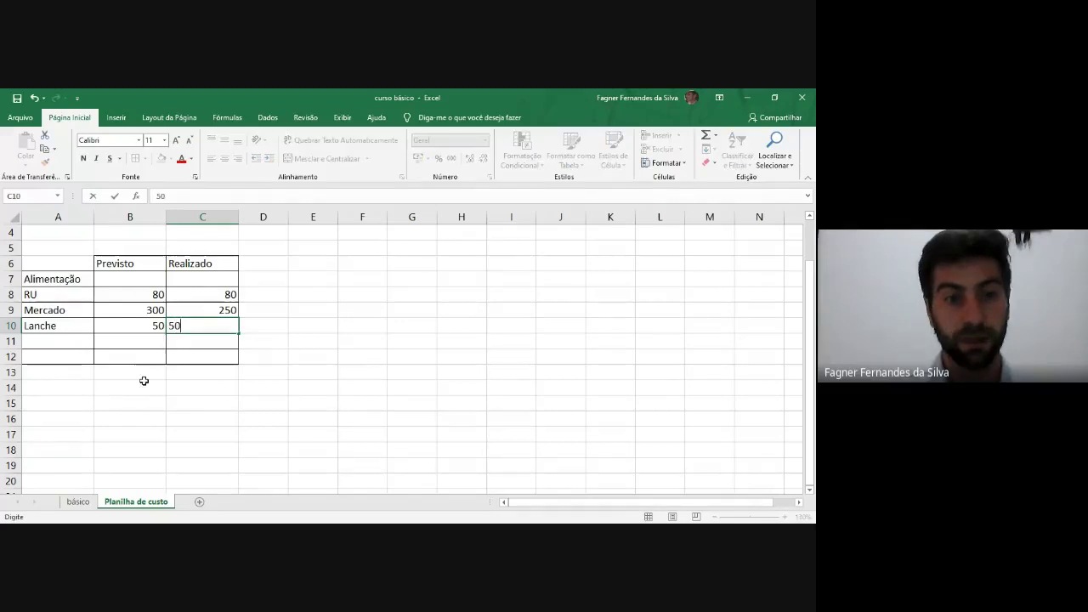
# Step: Fill the Previsto and Realizado cells of the two unlabeled rows, B11:C12, with 0
pyautogui.click(153, 342)
pyautogui.write('0')
pyautogui.press('Tab')
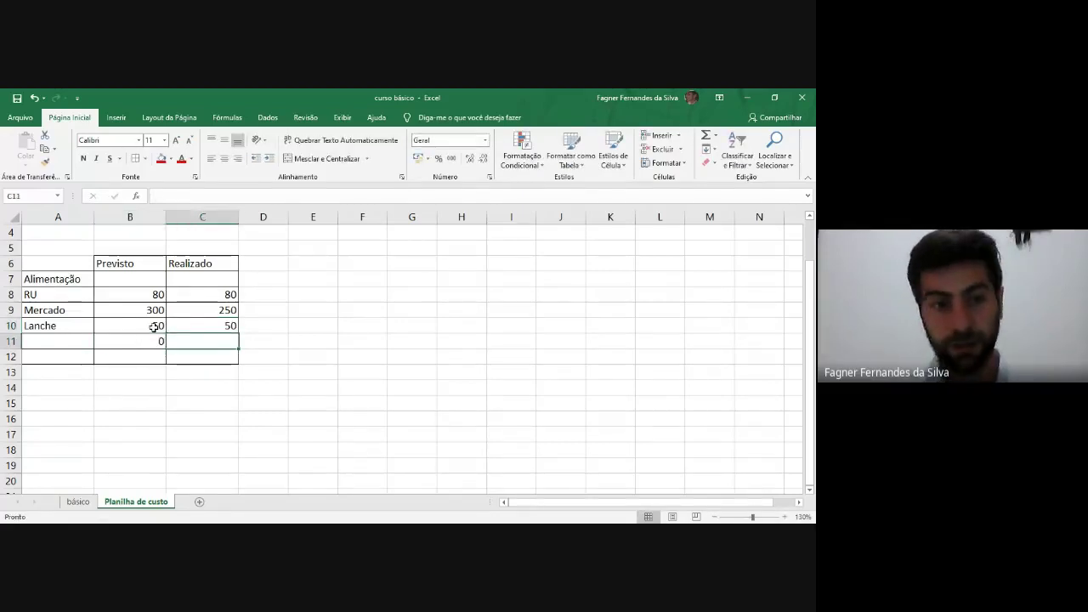
pyautogui.write('0')
pyautogui.press('Tab')
pyautogui.click(136, 353)
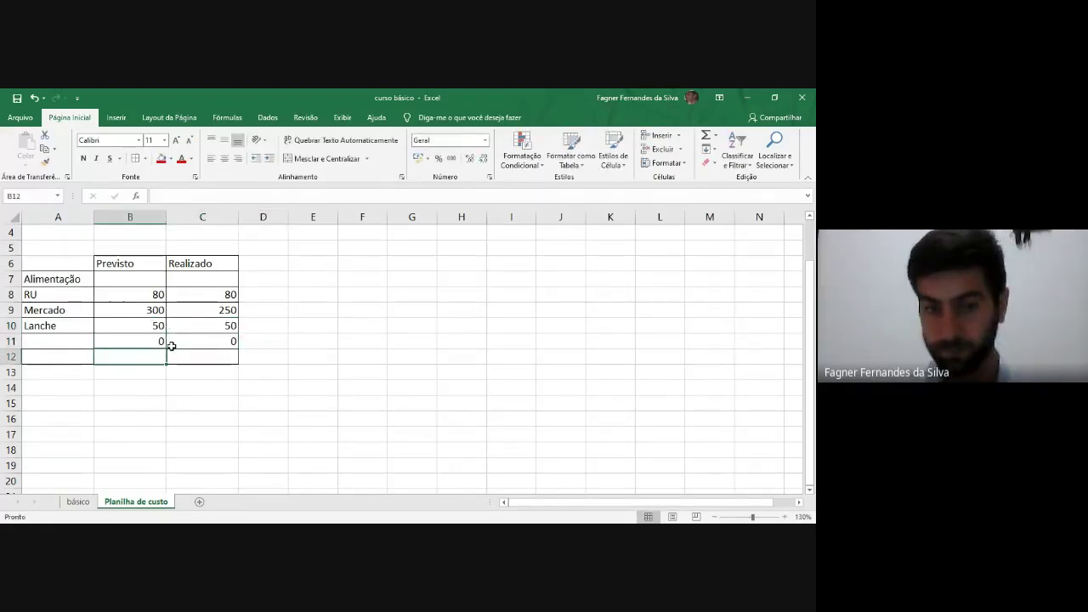
pyautogui.write('0')
pyautogui.press('Tab')
pyautogui.write('0')
pyautogui.press('Return')
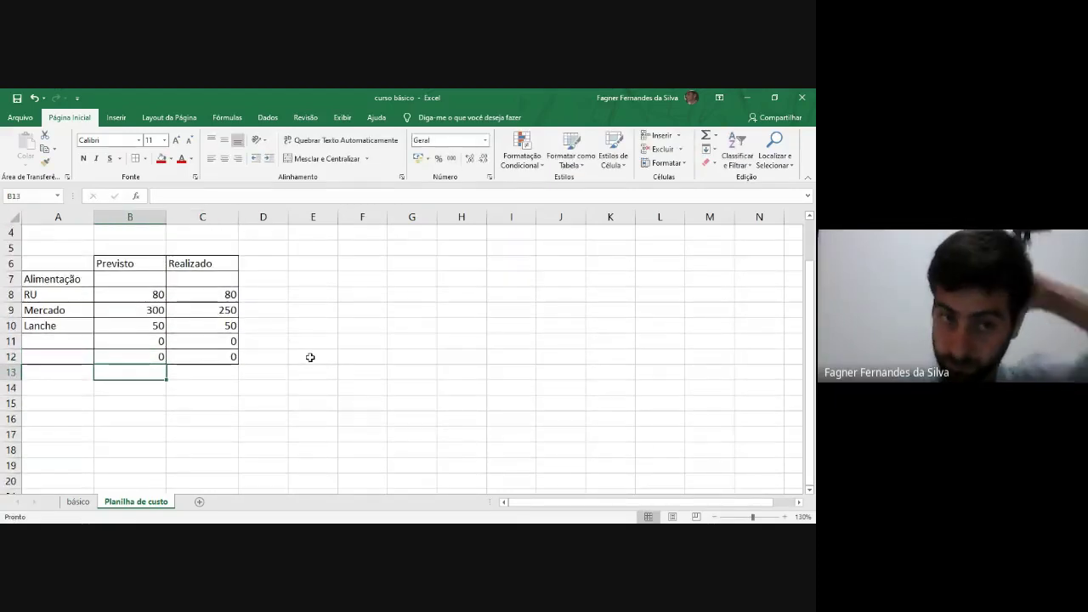
pyautogui.click(135, 295)
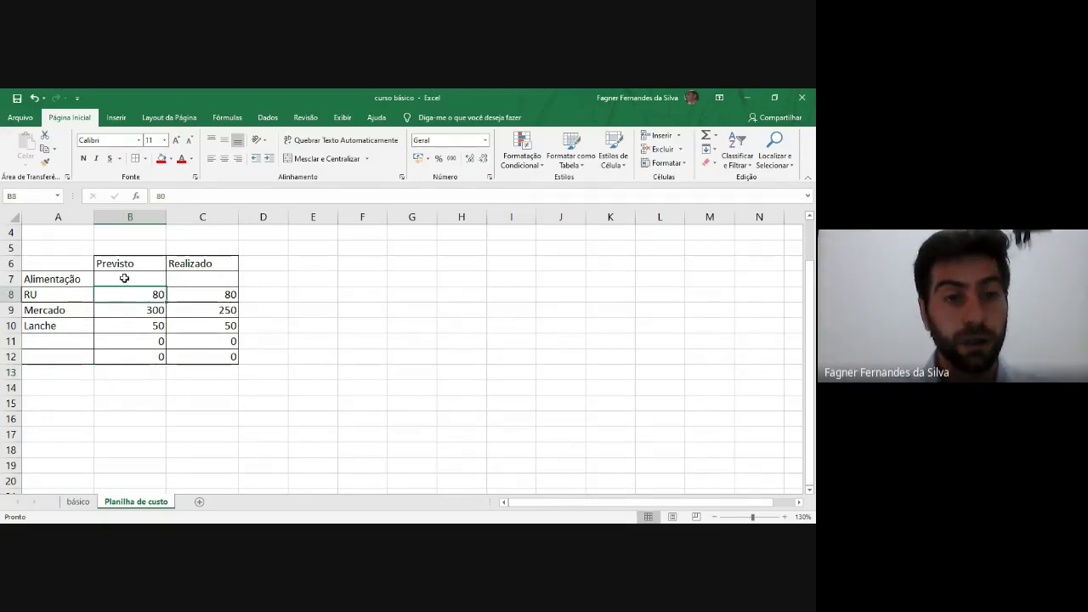
pyautogui.moveTo(127, 279); pyautogui.dragTo(199, 297)
pyautogui.click(137, 277)
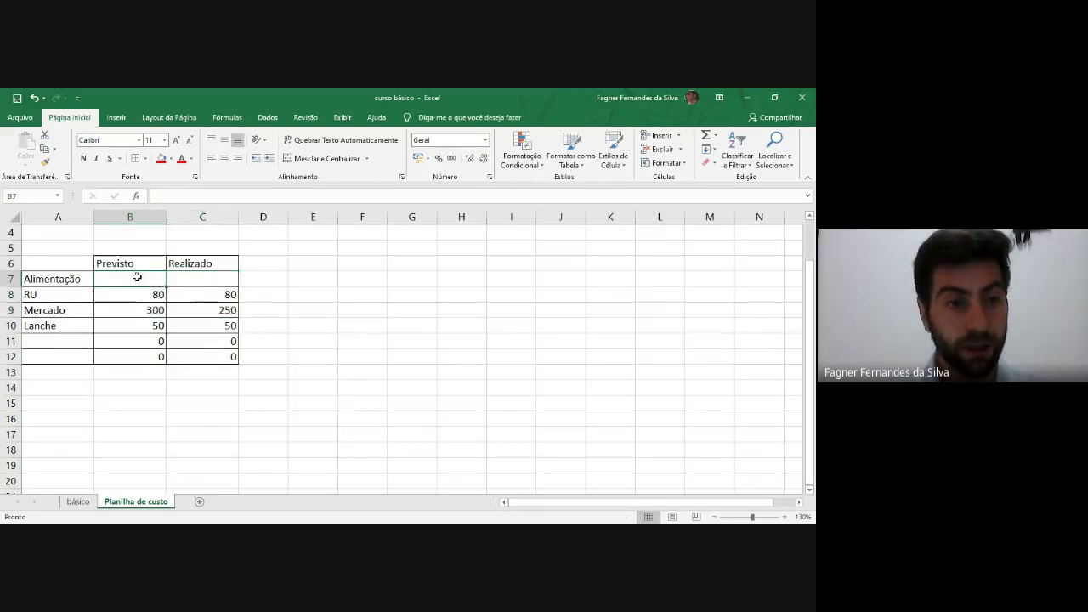
pyautogui.click(190, 277)
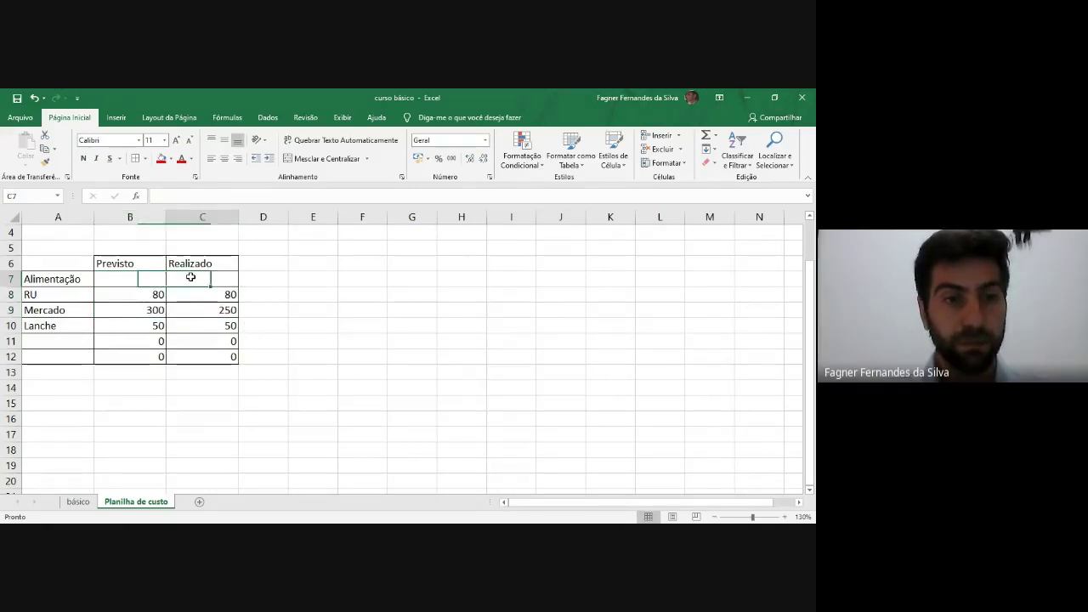
pyautogui.click(133, 277)
pyautogui.click(204, 280)
pyautogui.click(140, 280)
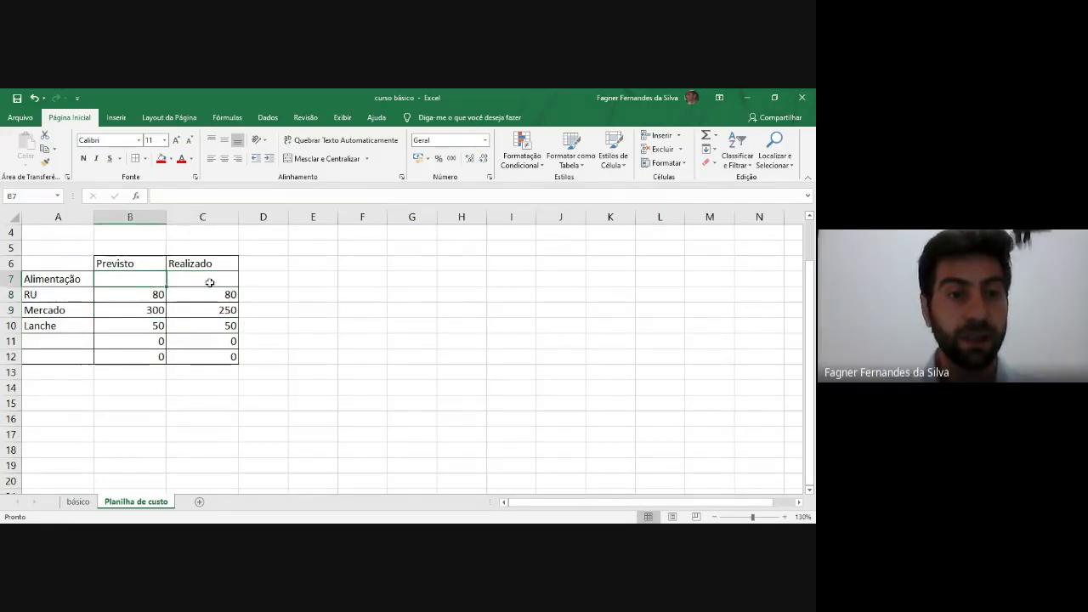
pyautogui.click(207, 281)
pyautogui.click(136, 280)
pyautogui.click(199, 280)
pyautogui.click(150, 280)
pyautogui.click(231, 284)
pyautogui.click(141, 272)
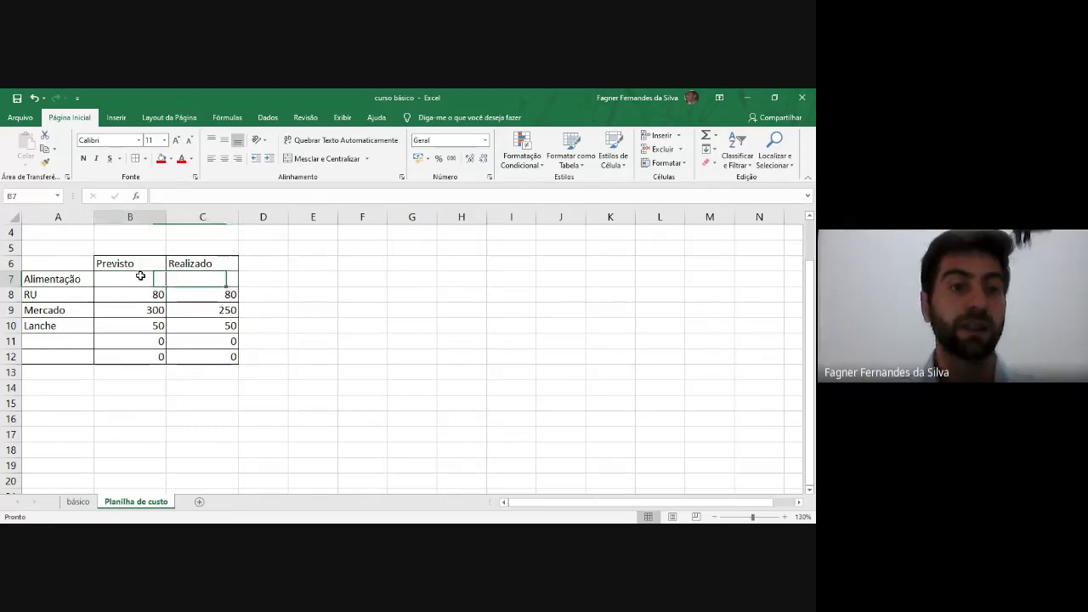
pyautogui.click(204, 284)
pyautogui.click(144, 274)
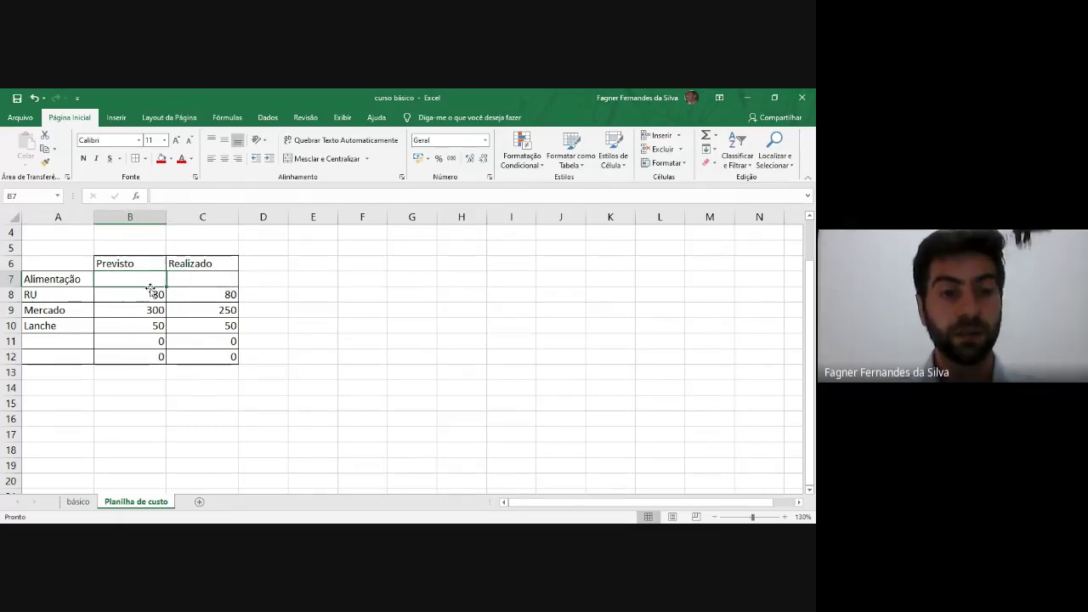
pyautogui.moveTo(150, 291); pyautogui.dragTo(158, 348)
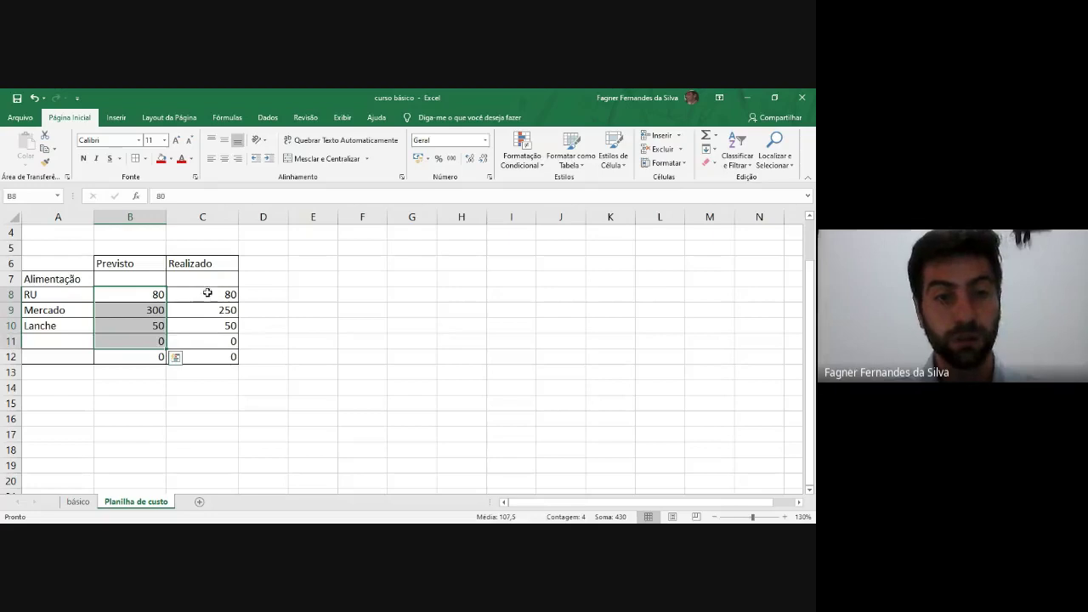
pyautogui.moveTo(209, 289); pyautogui.dragTo(209, 362)
# Step: Total the Previsto values for Alimentação in cell B7 with the formula =SOMA(B8:B12)
pyautogui.click(141, 275)
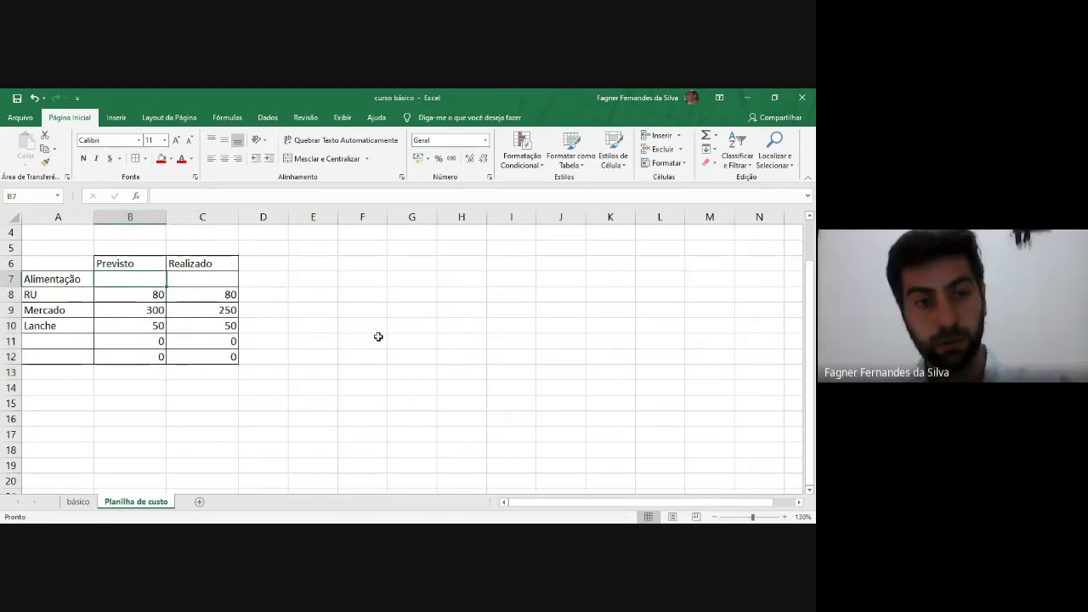
pyautogui.write('=soma')
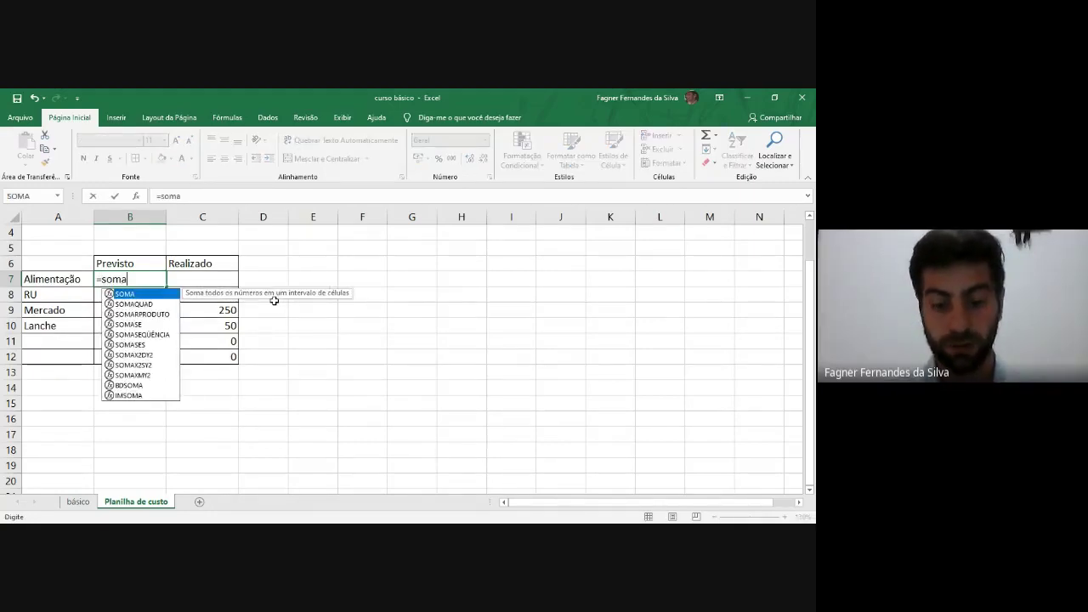
pyautogui.write('(')
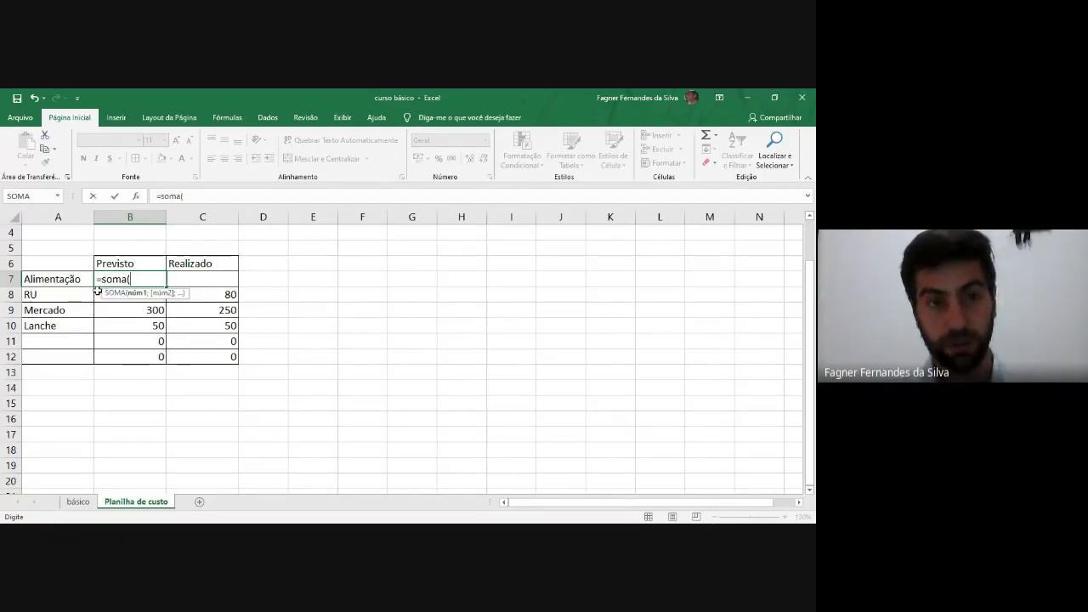
pyautogui.write('b8:')
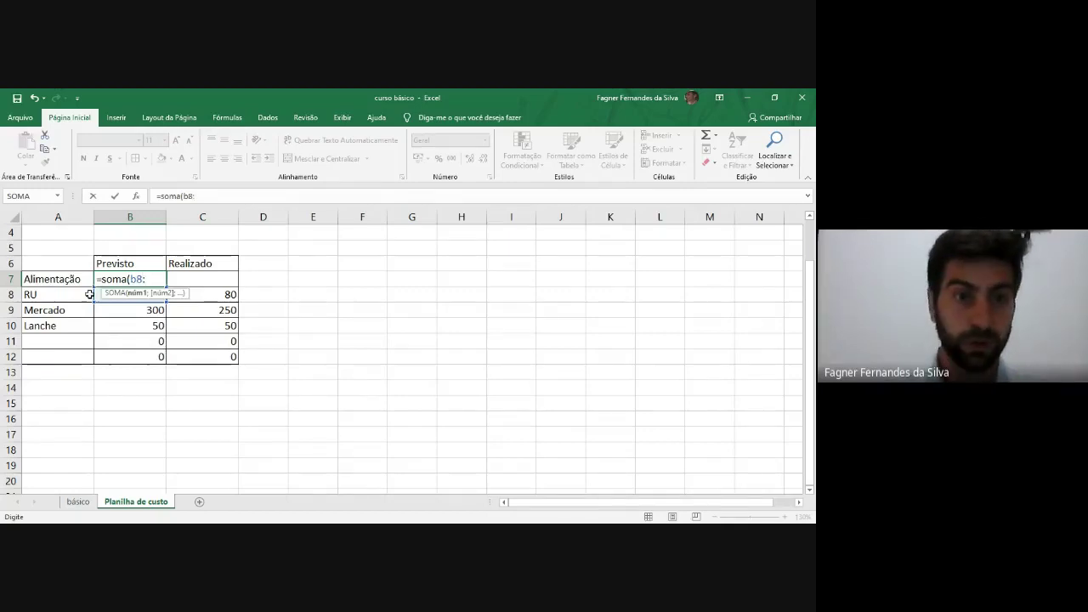
pyautogui.click(132, 358)
pyautogui.press('Return')
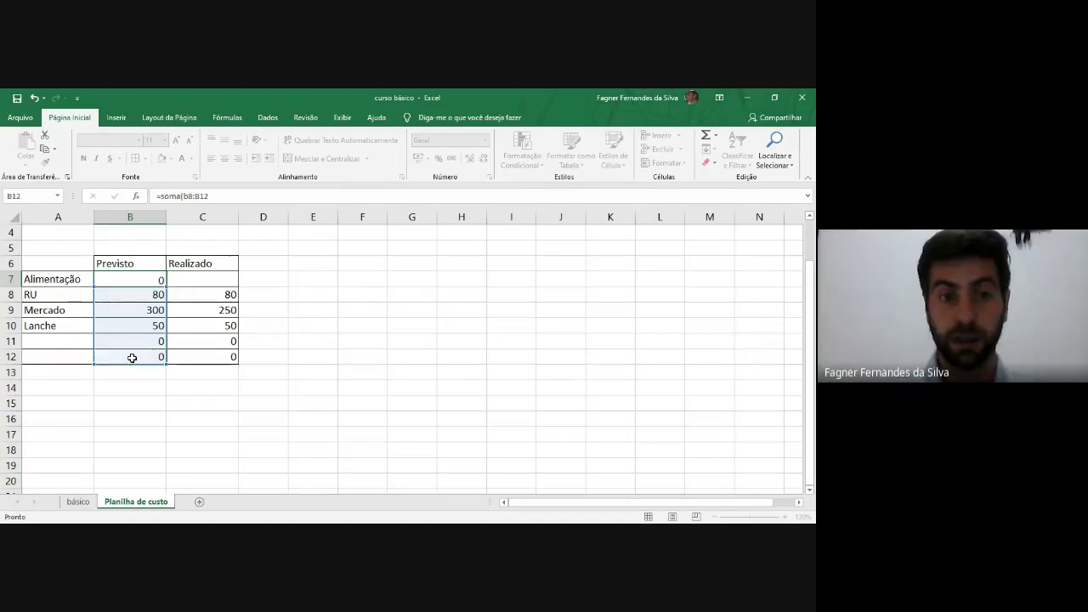
pyautogui.click(151, 283)
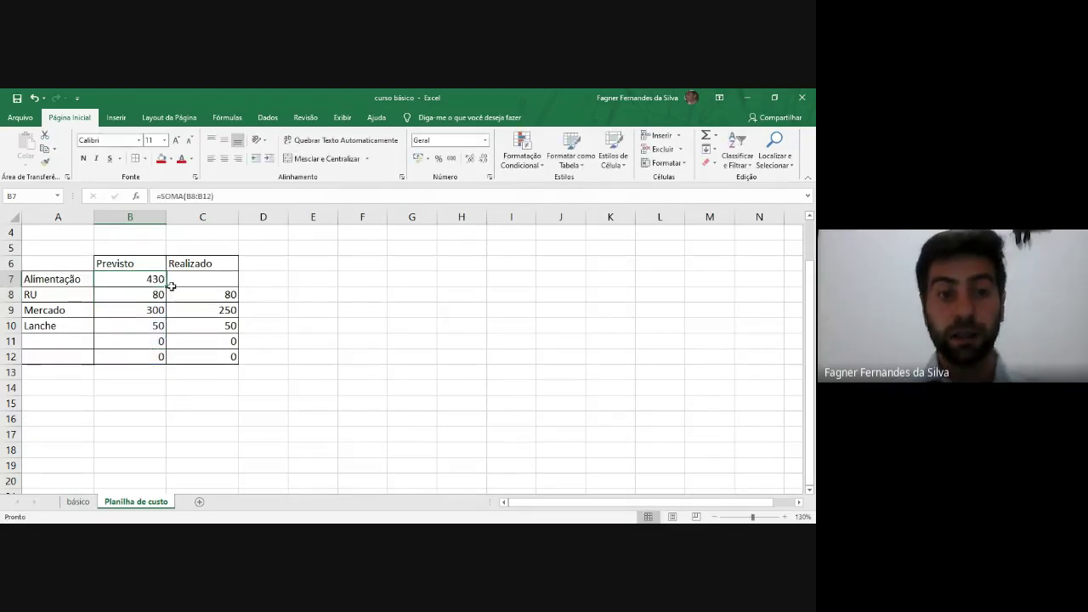
pyautogui.click(187, 281)
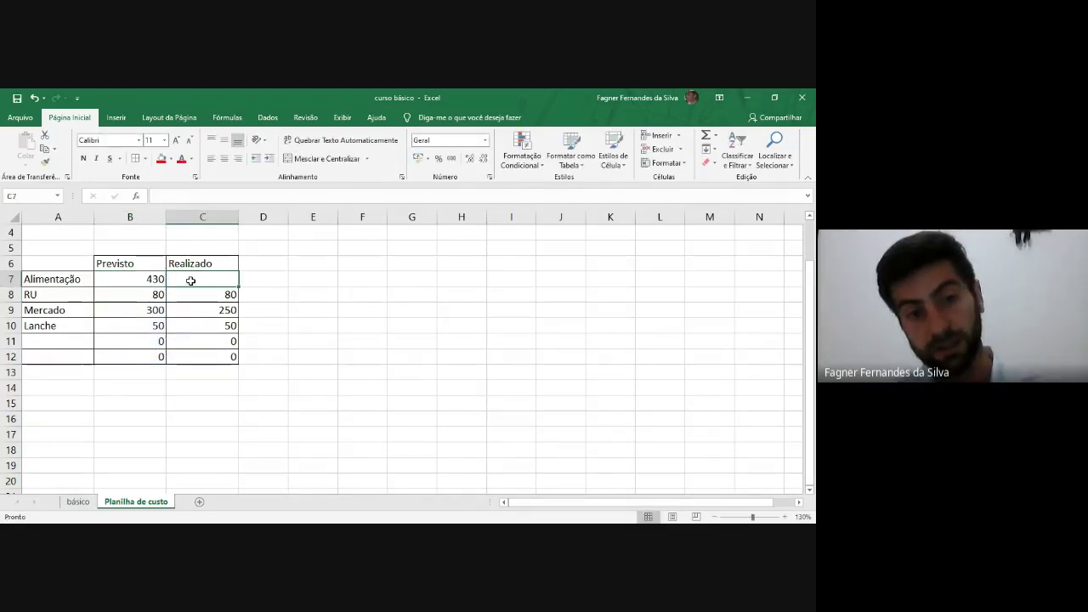
pyautogui.click(138, 278)
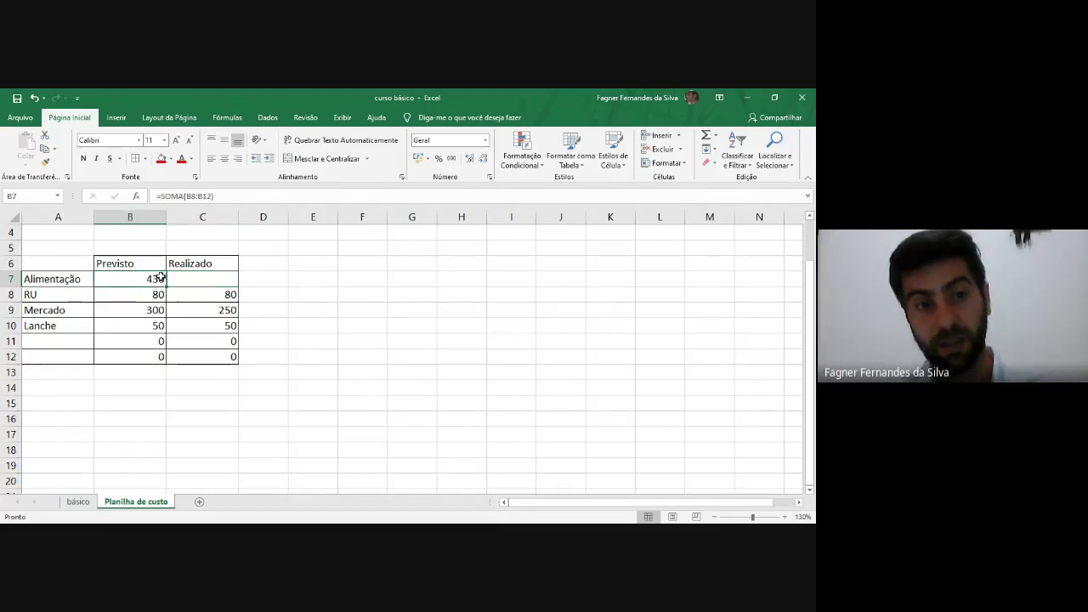
pyautogui.moveTo(147, 294); pyautogui.dragTo(145, 354)
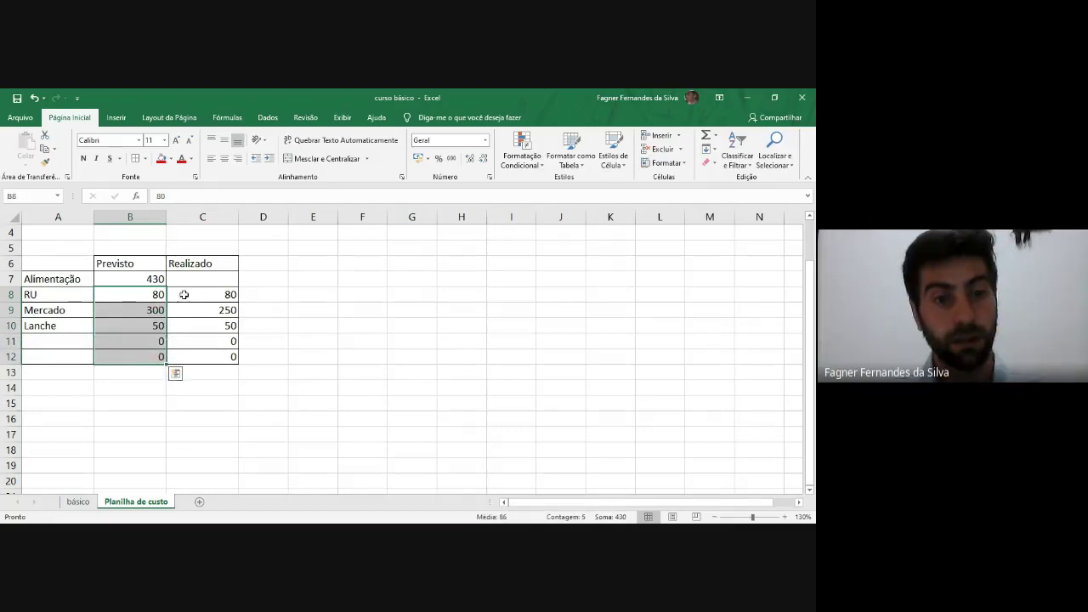
pyautogui.moveTo(211, 293); pyautogui.dragTo(194, 354)
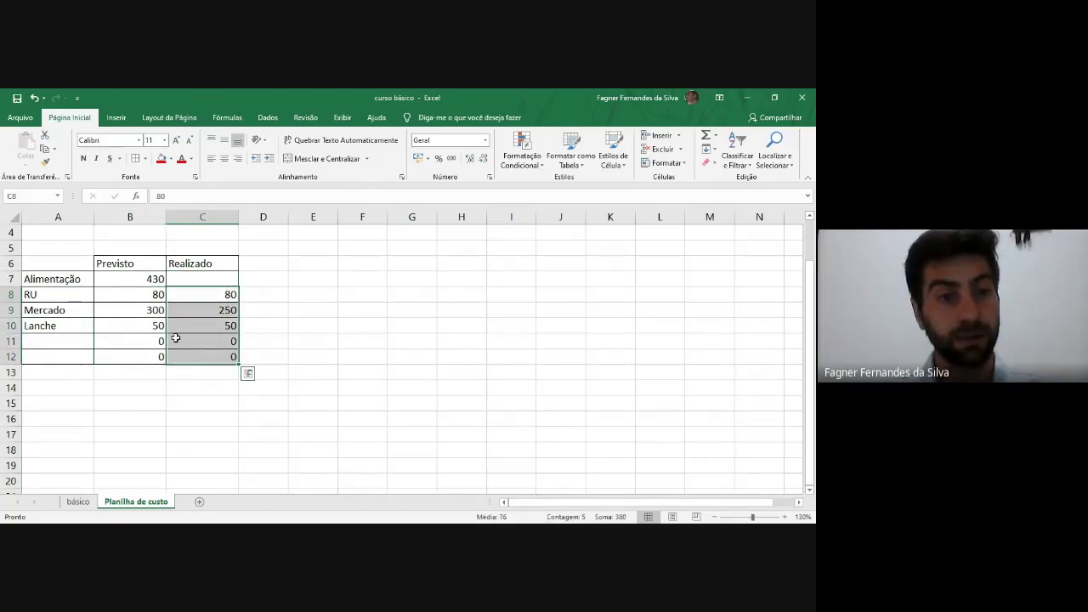
pyautogui.moveTo(145, 294); pyautogui.dragTo(141, 355)
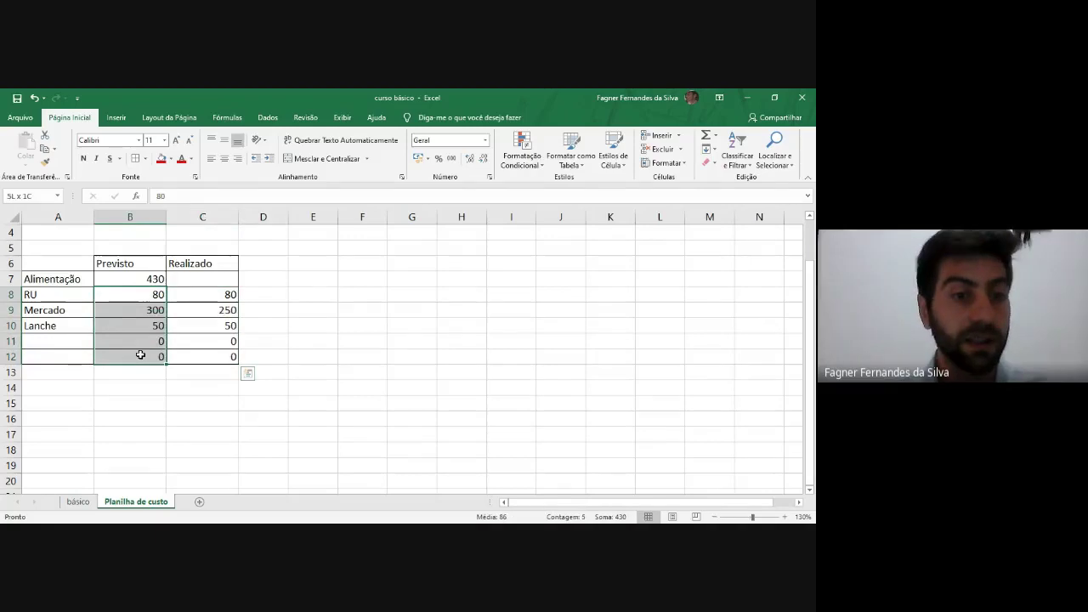
# Step: Fill the SOMA formula from B7 across to the Realizado cell C7 and check the range it references
pyautogui.click(149, 279)
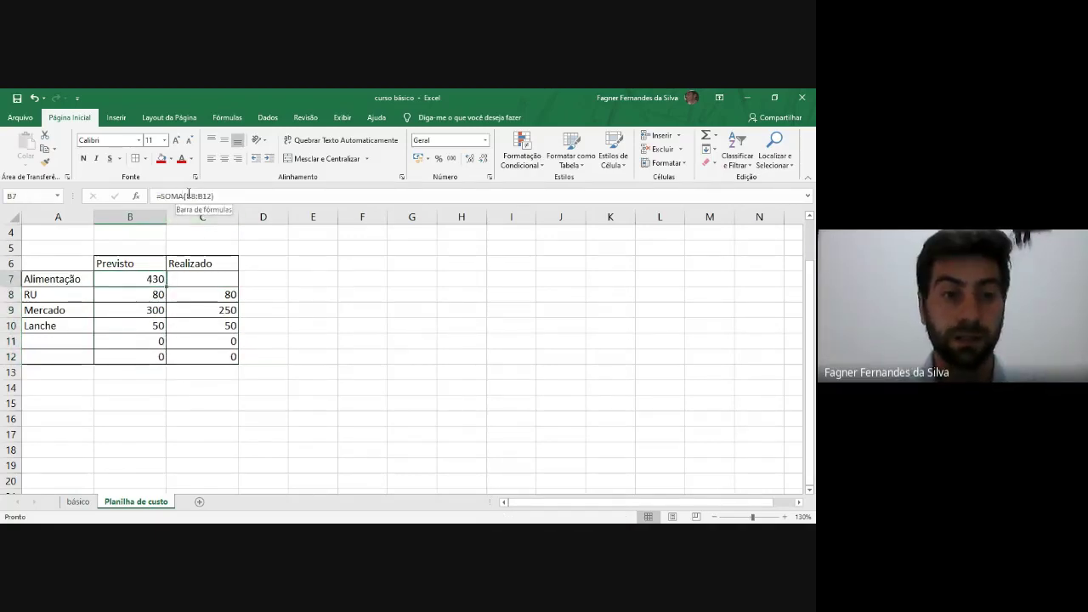
pyautogui.moveTo(168, 286); pyautogui.dragTo(218, 277)
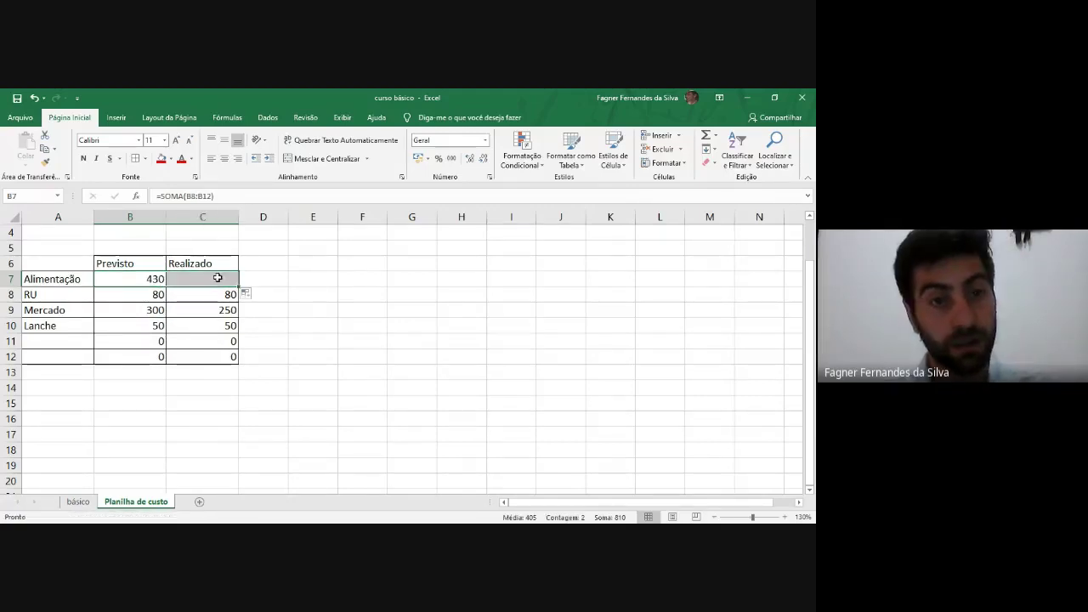
pyautogui.click(213, 278)
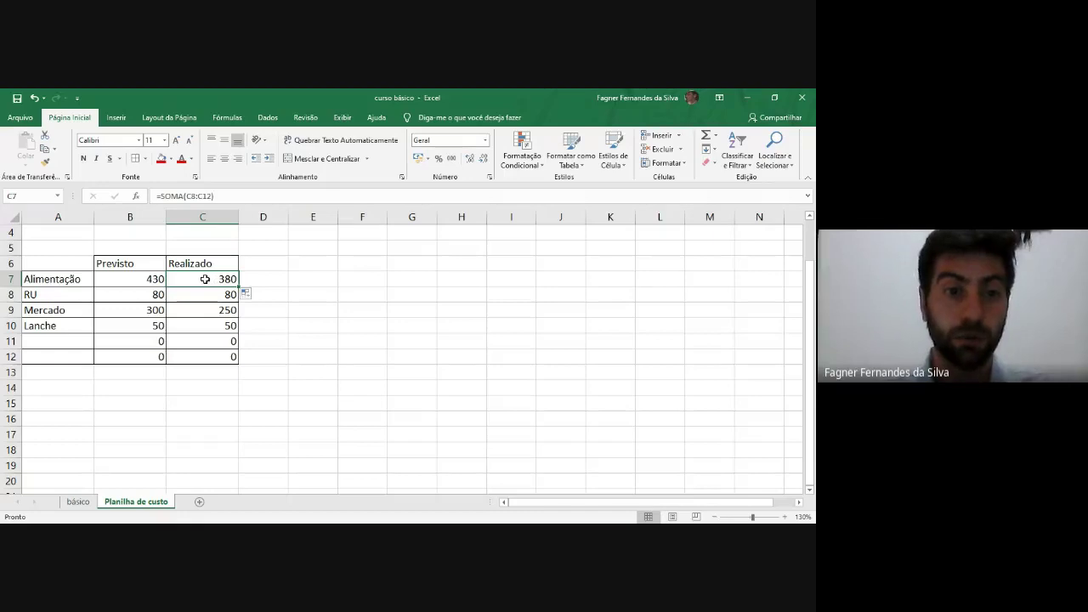
pyautogui.doubleClick(205, 278)
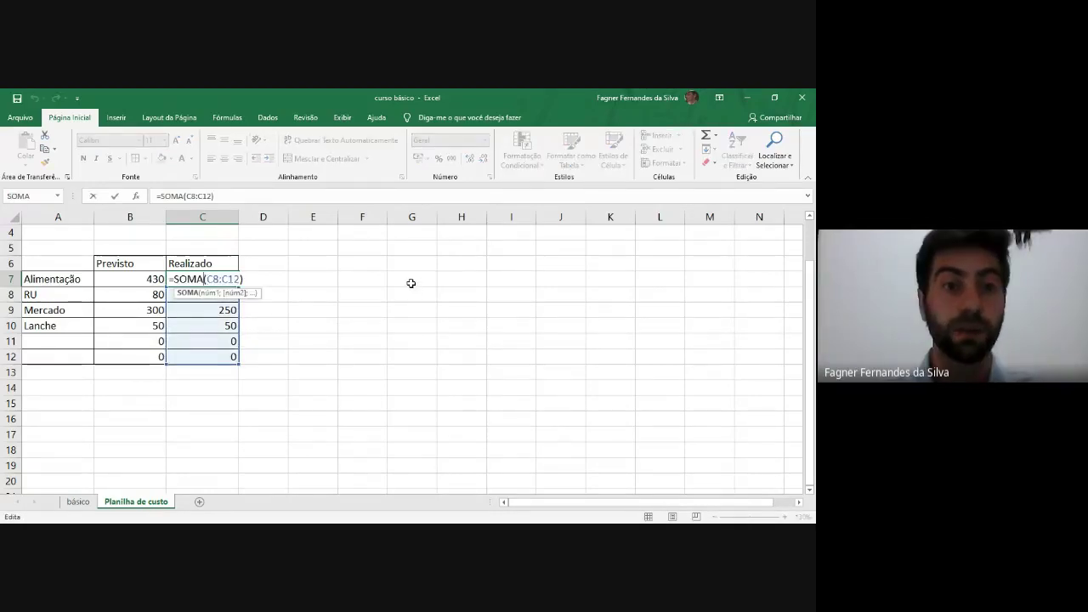
pyautogui.press('Return')
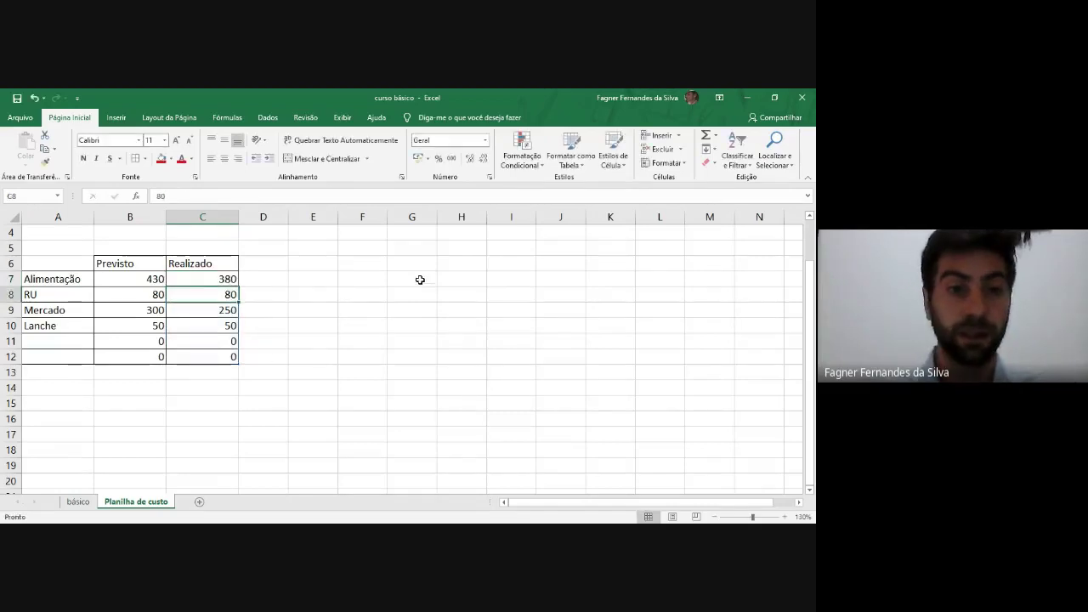
pyautogui.click(149, 281)
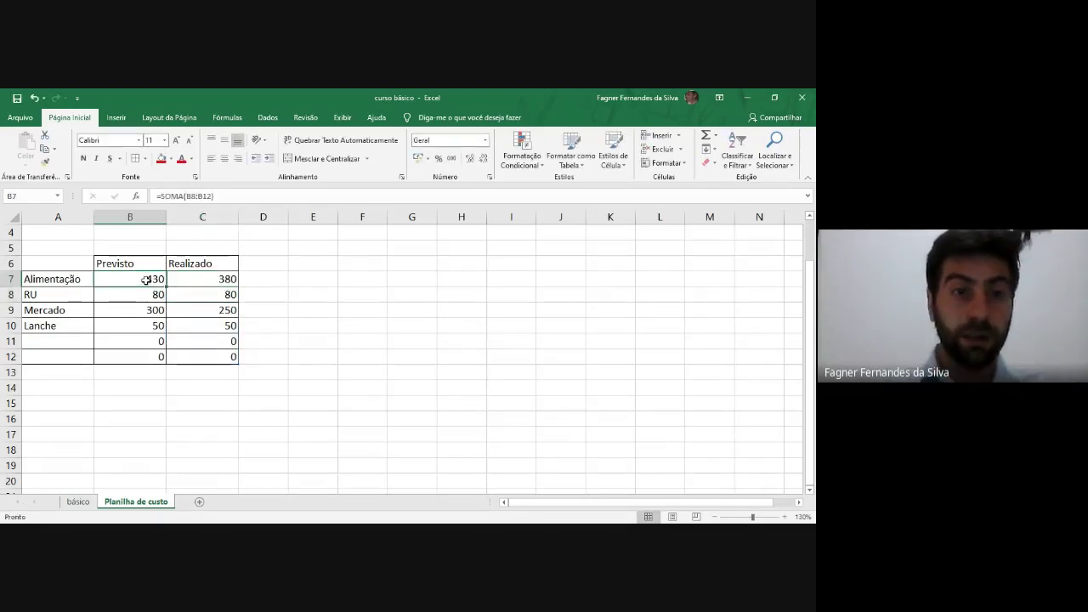
# Step: Apply the Contábil number format to the Previsto and Realizado values in B7:C12
pyautogui.moveTo(149, 280); pyautogui.dragTo(229, 355)
pyautogui.click(484, 140)
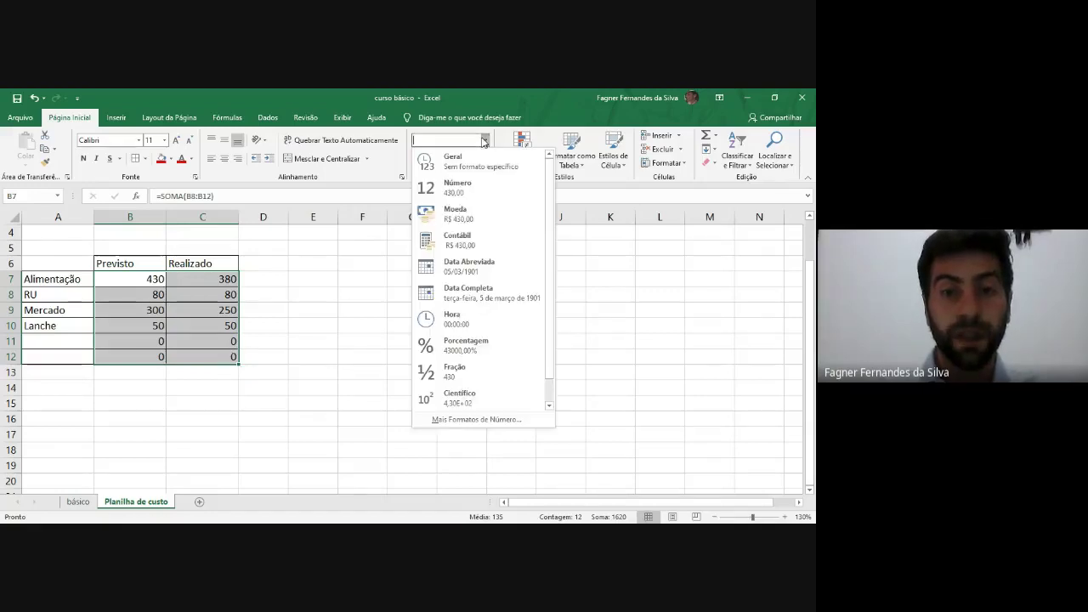
pyautogui.click(461, 240)
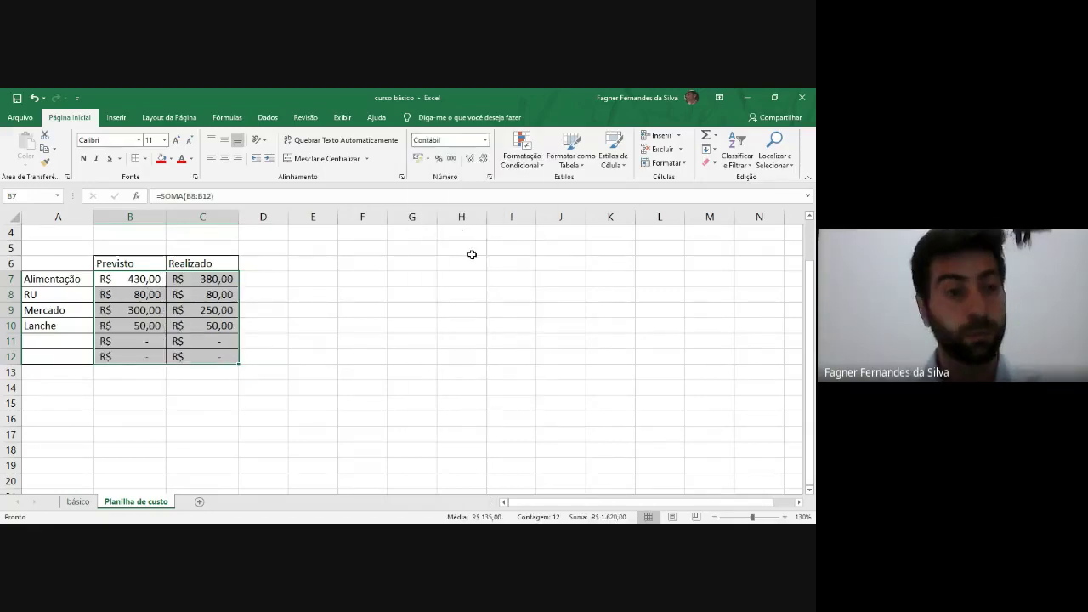
pyautogui.click(204, 418)
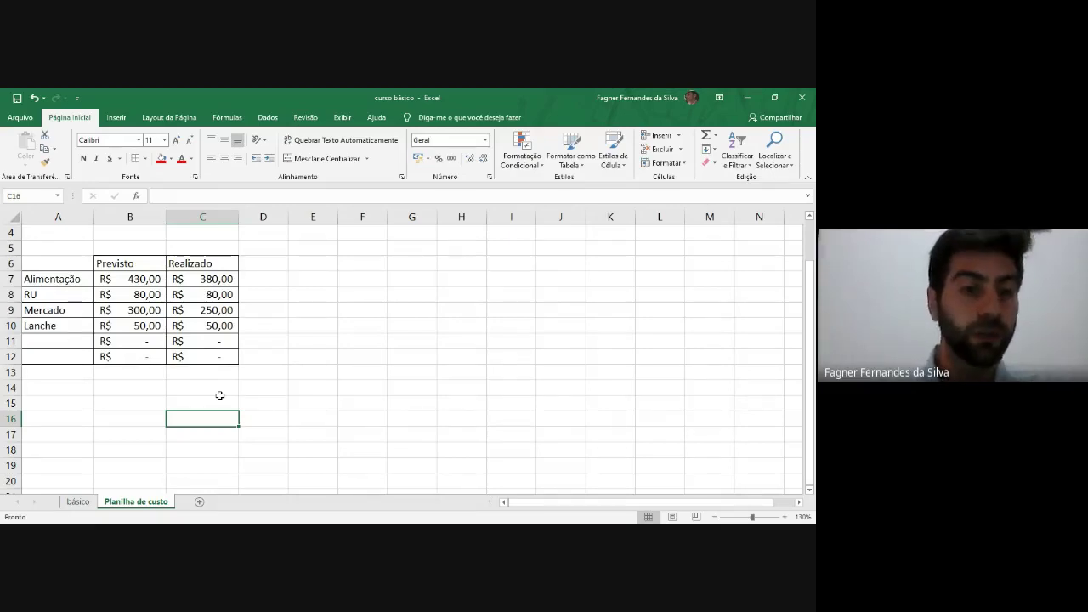
pyautogui.click(66, 259)
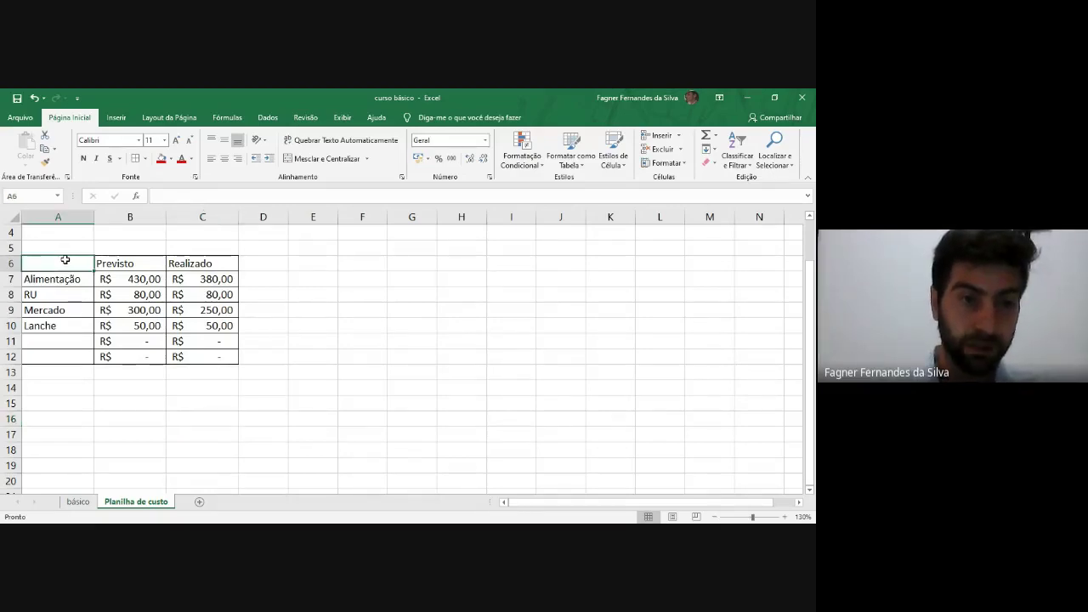
pyautogui.moveTo(66, 259); pyautogui.dragTo(214, 357)
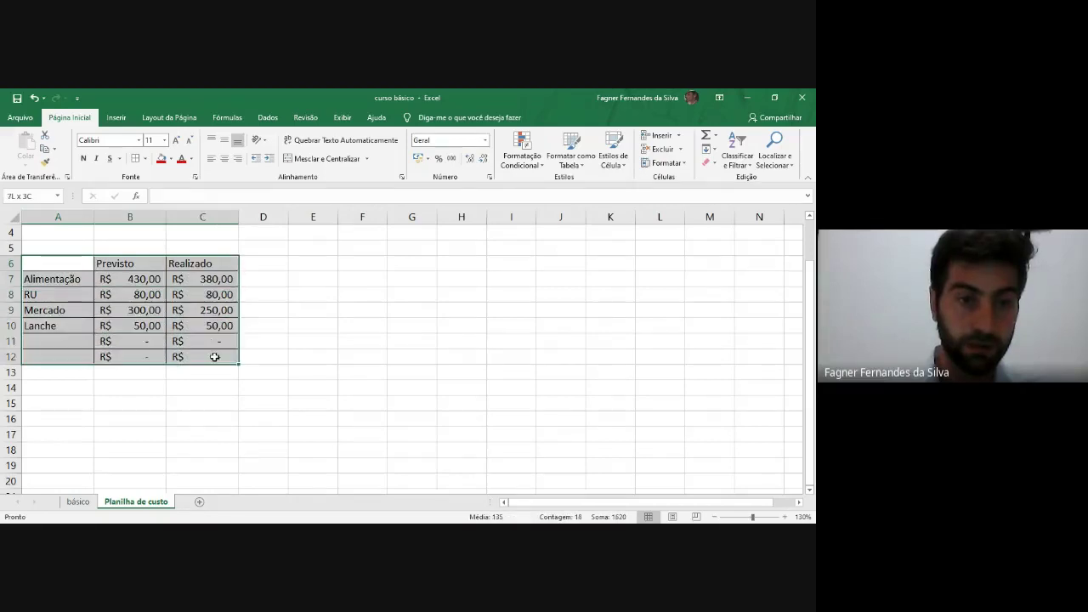
pyautogui.click(55, 278)
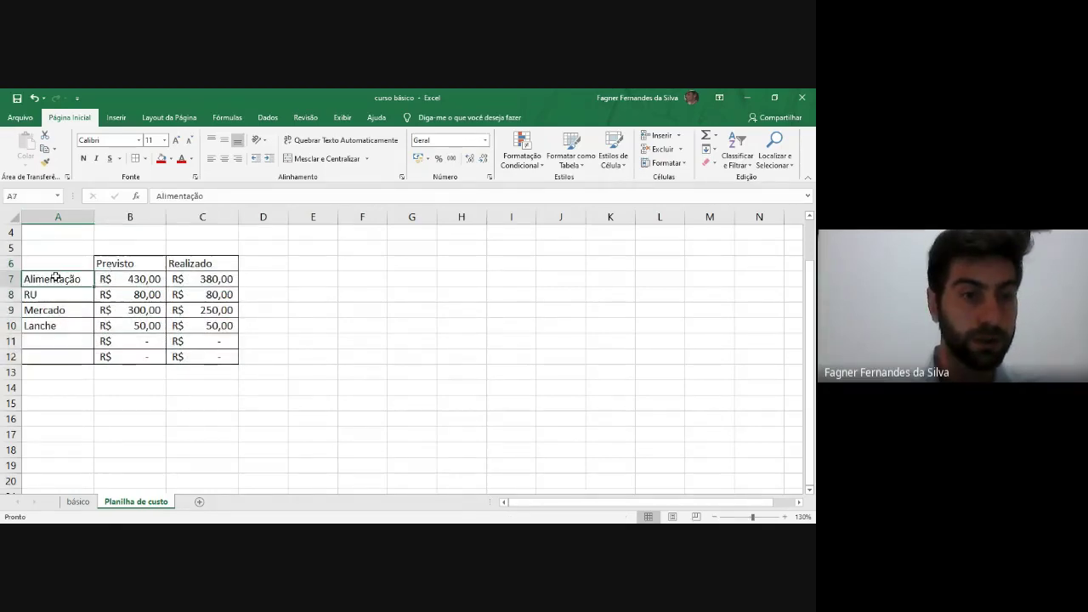
pyautogui.moveTo(55, 278); pyautogui.dragTo(231, 357)
pyautogui.click(68, 292)
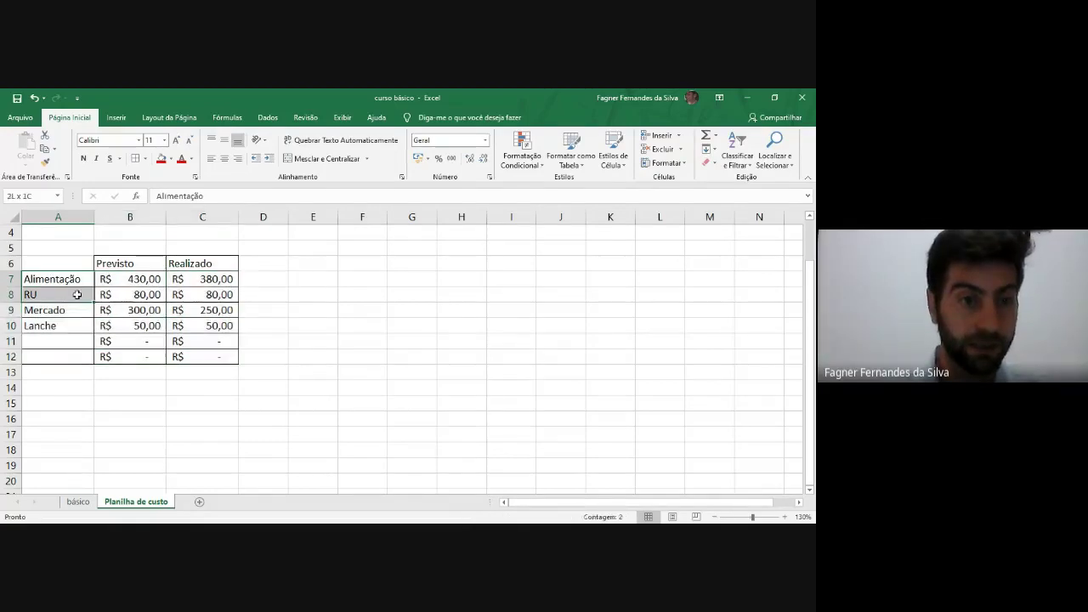
pyautogui.moveTo(71, 280); pyautogui.dragTo(218, 360)
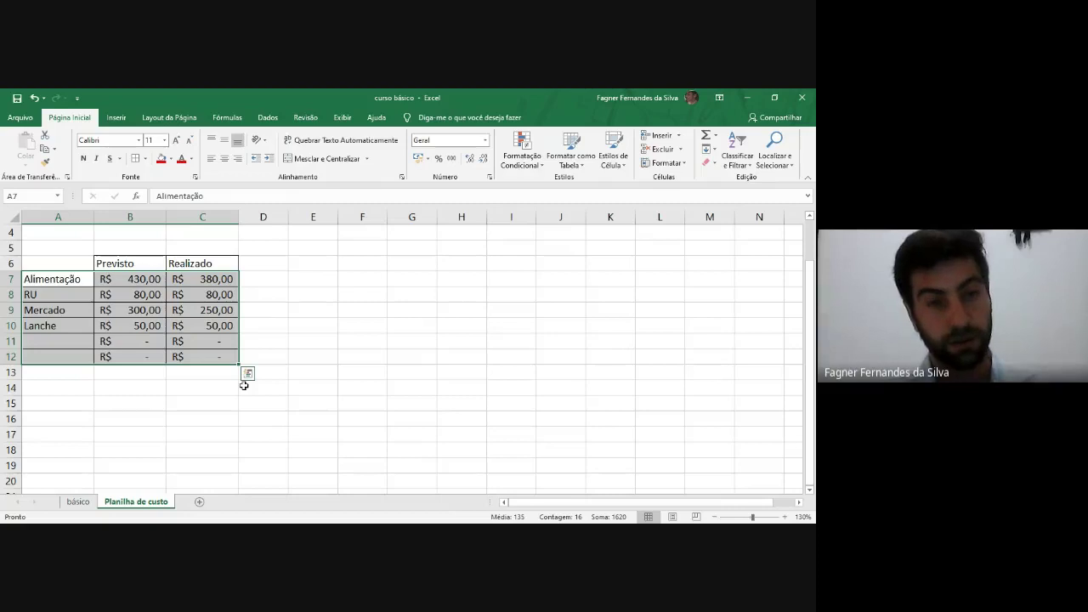
pyautogui.hotkey('ctrl', 'c')
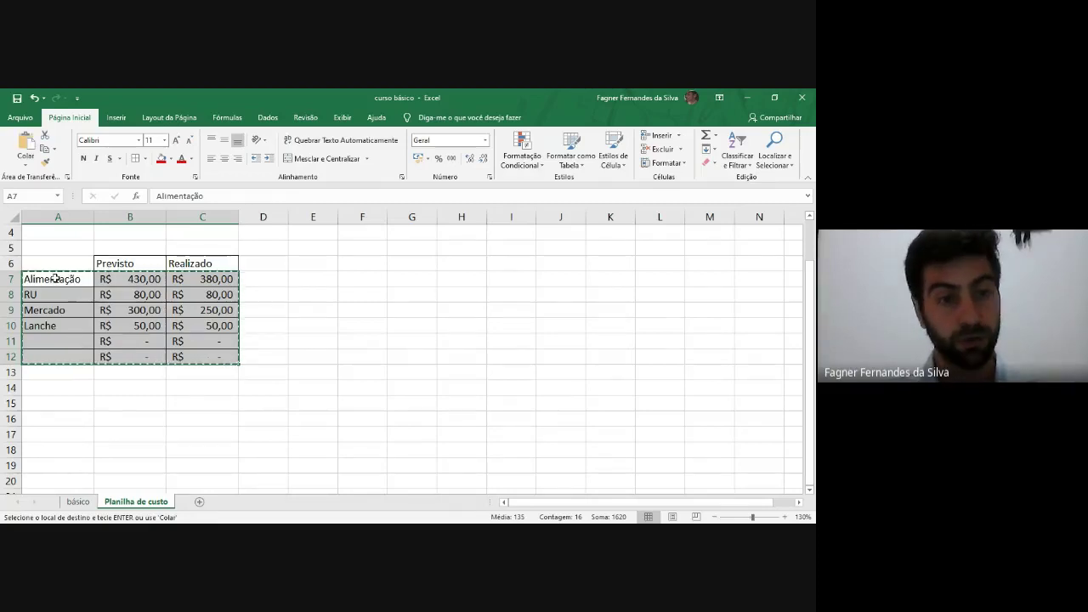
pyautogui.rightClick(56, 278)
pyautogui.click(86, 258)
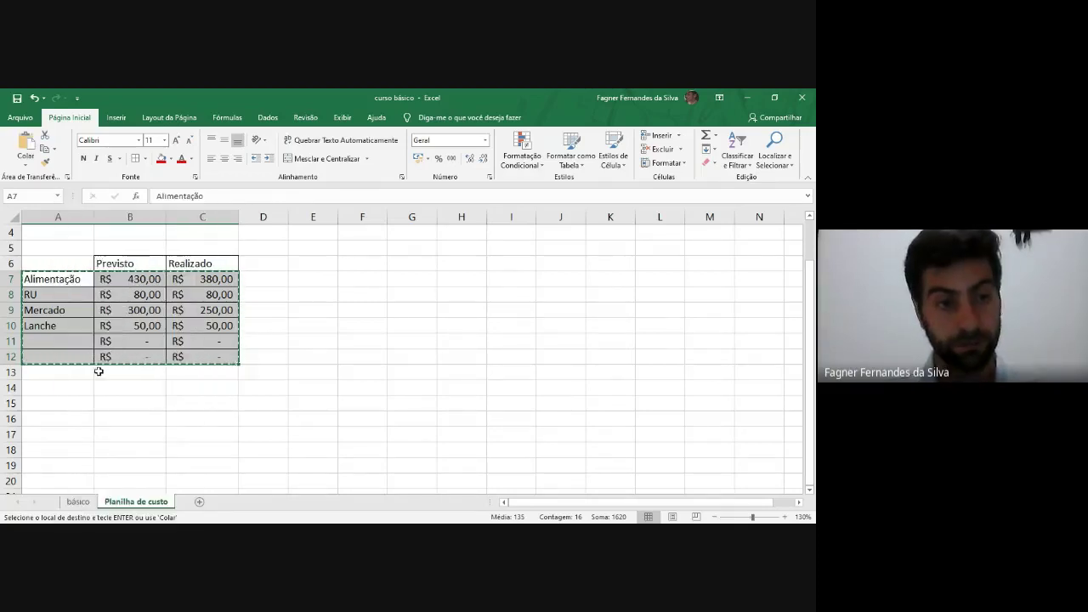
pyautogui.click(60, 388)
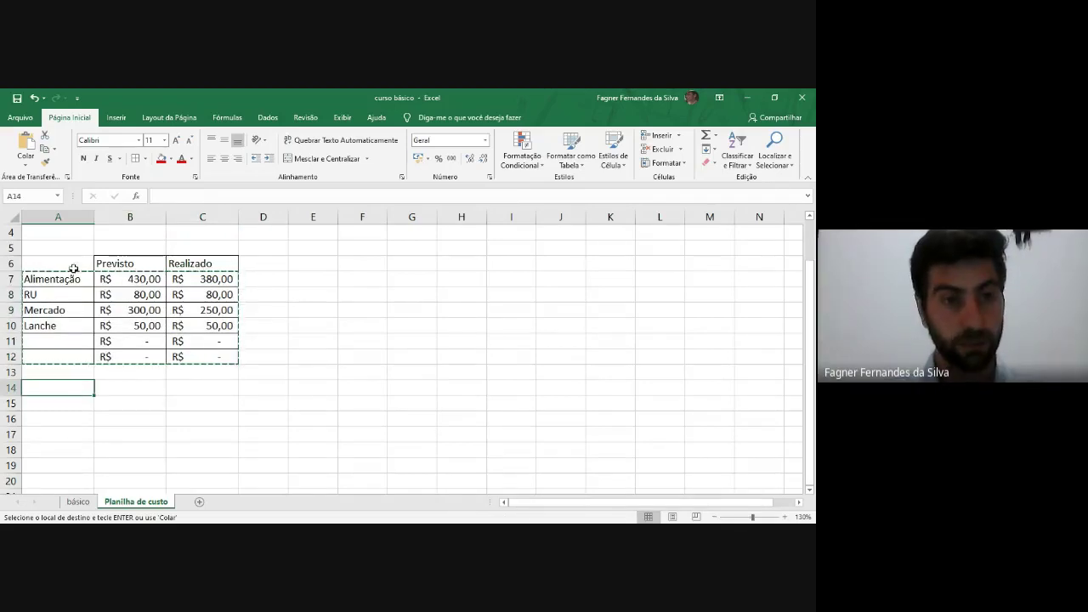
pyautogui.moveTo(57, 278); pyautogui.dragTo(197, 360)
pyautogui.hotkey('ctrl', 'v')
pyautogui.scroll(-1, 162, 282)
pyautogui.scroll(1, 83, 285)
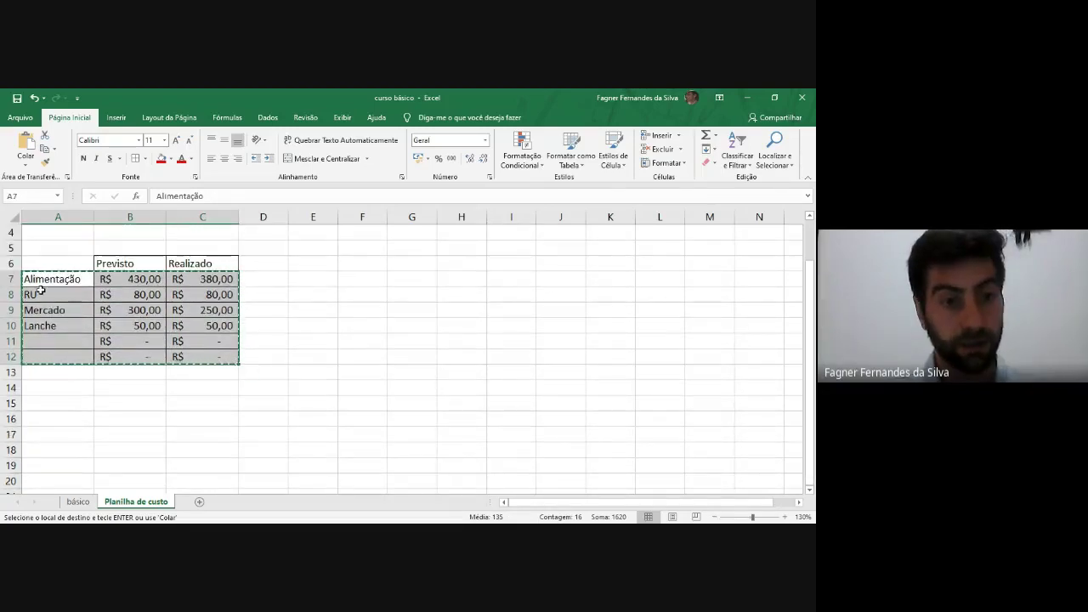
pyautogui.click(41, 391)
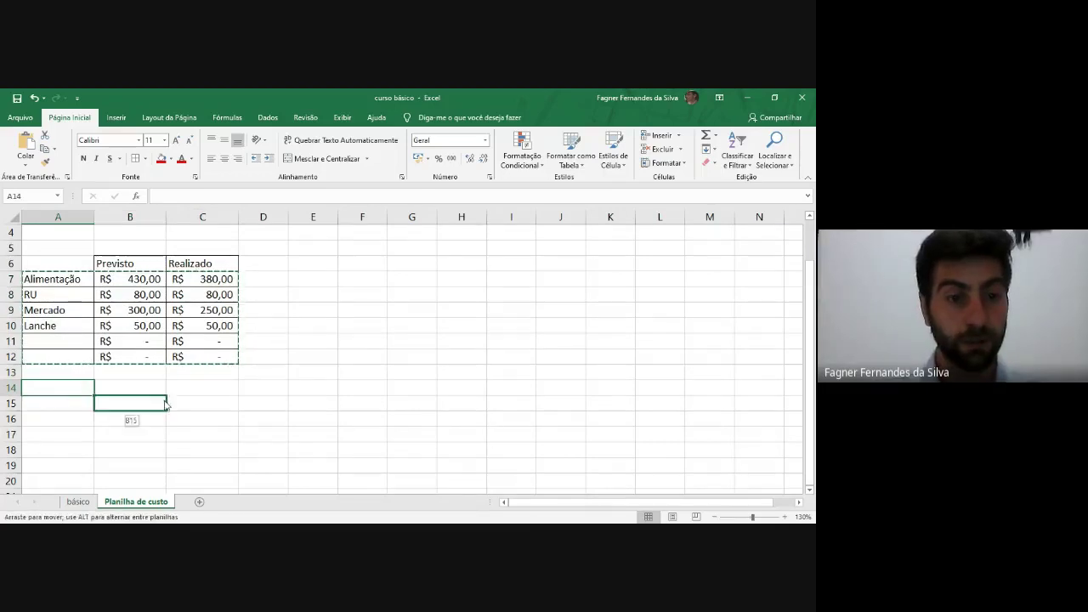
pyautogui.press('Escape')
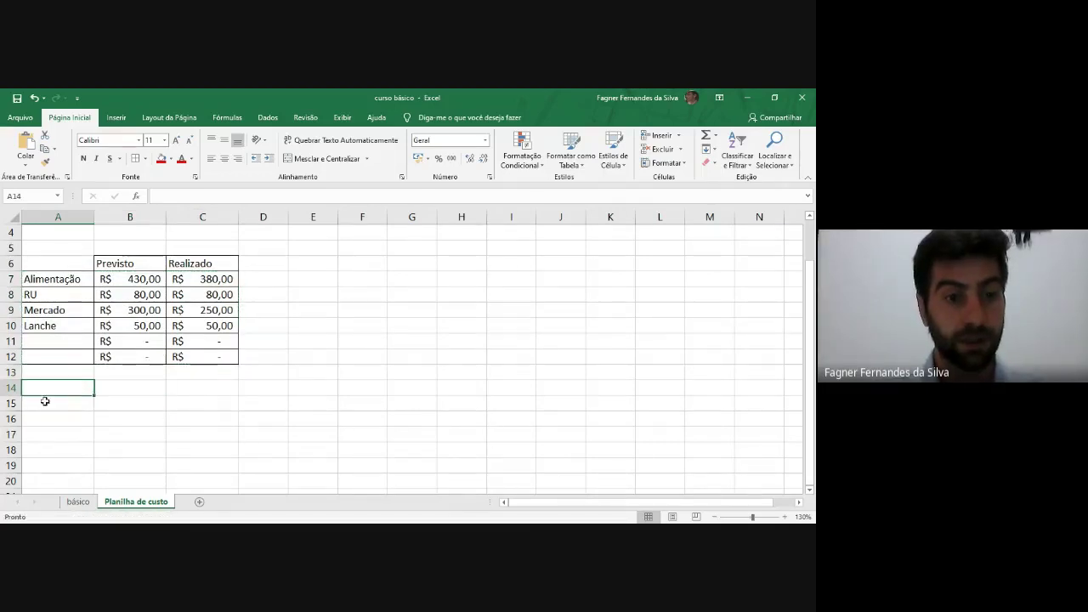
# Step: Copy the Alimentação block A7:C12 and paste a duplicate starting at cell A14
pyautogui.moveTo(59, 276); pyautogui.dragTo(225, 354)
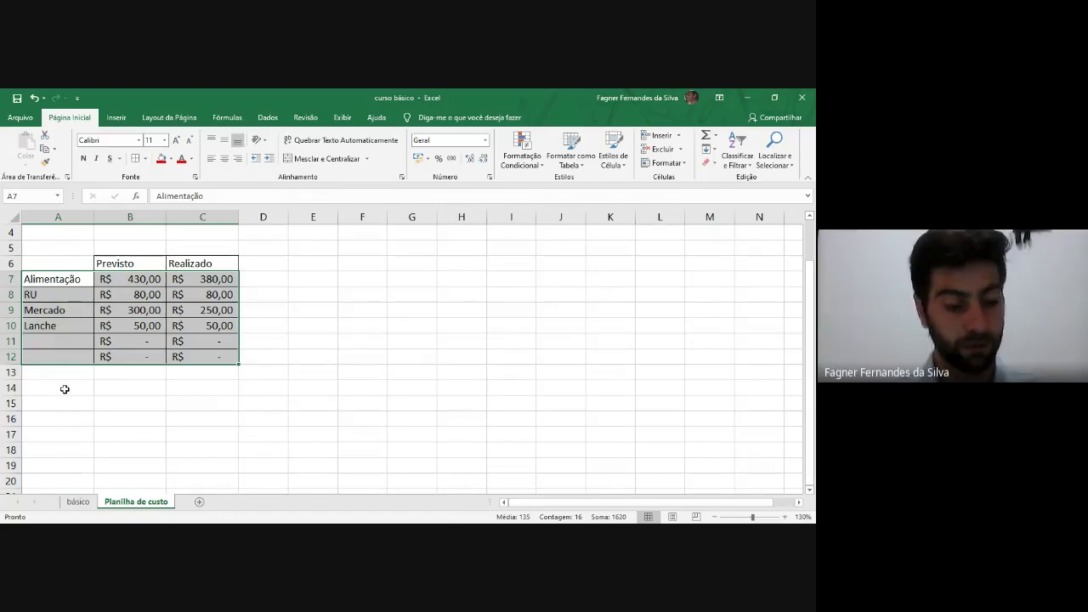
pyautogui.hotkey('ctrl', 'c')
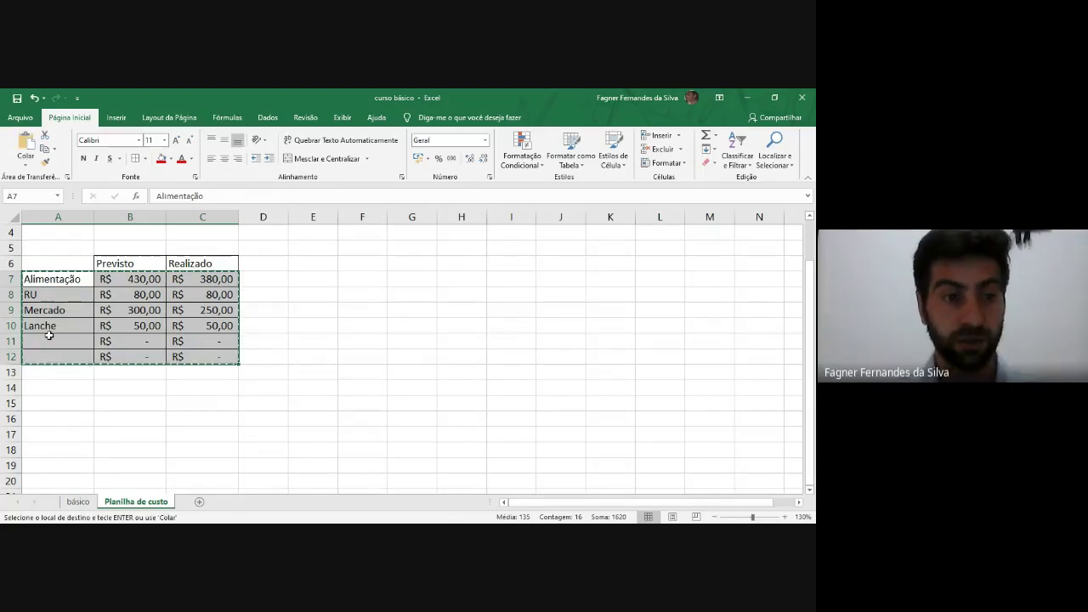
pyautogui.click(44, 390)
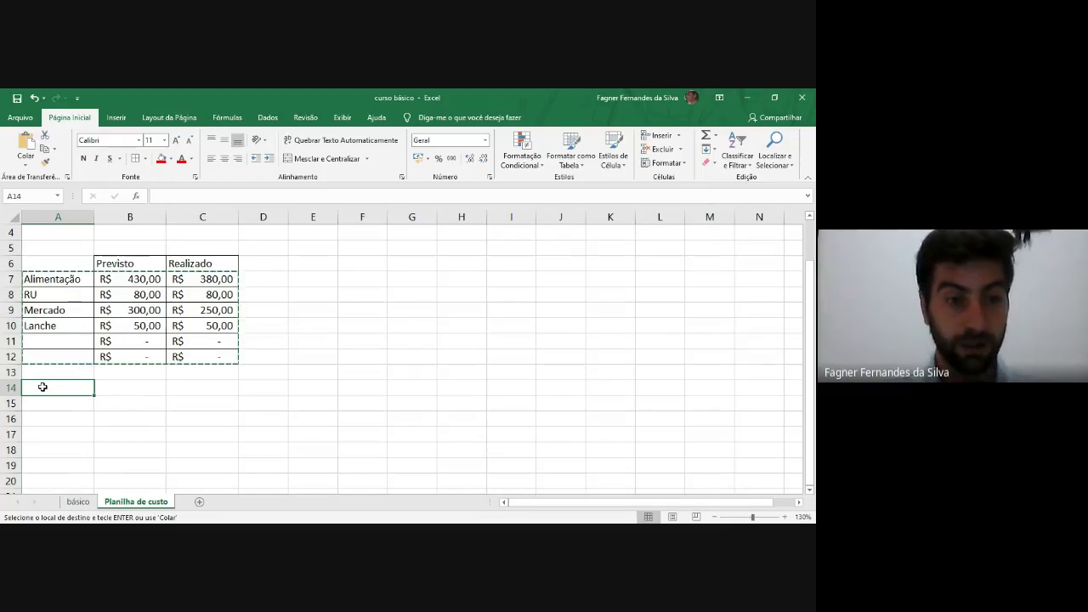
pyautogui.hotkey('ctrl', 'v')
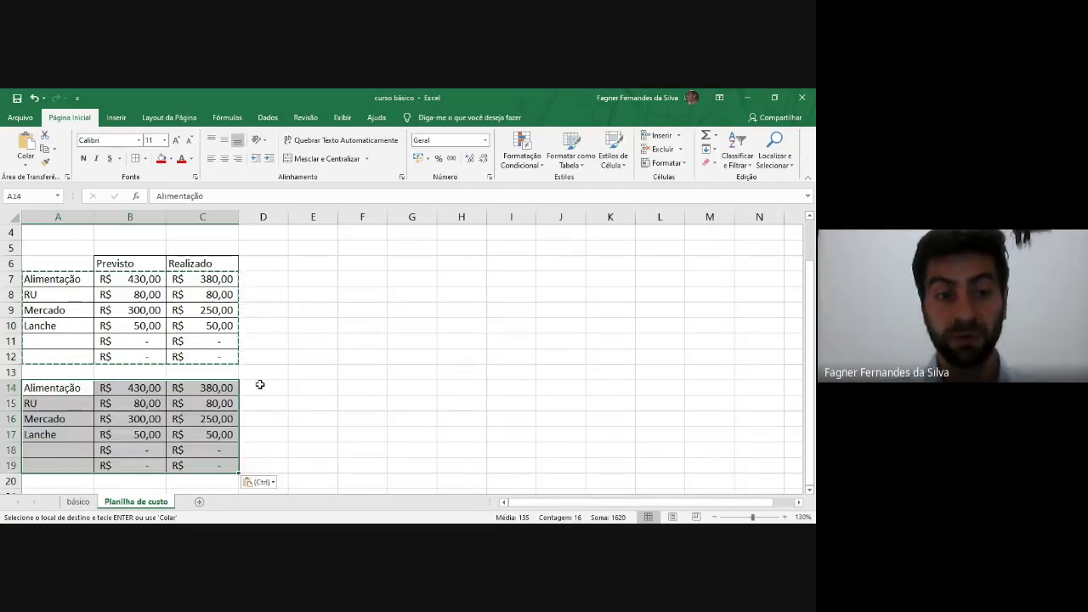
pyautogui.scroll(-2, 266, 378)
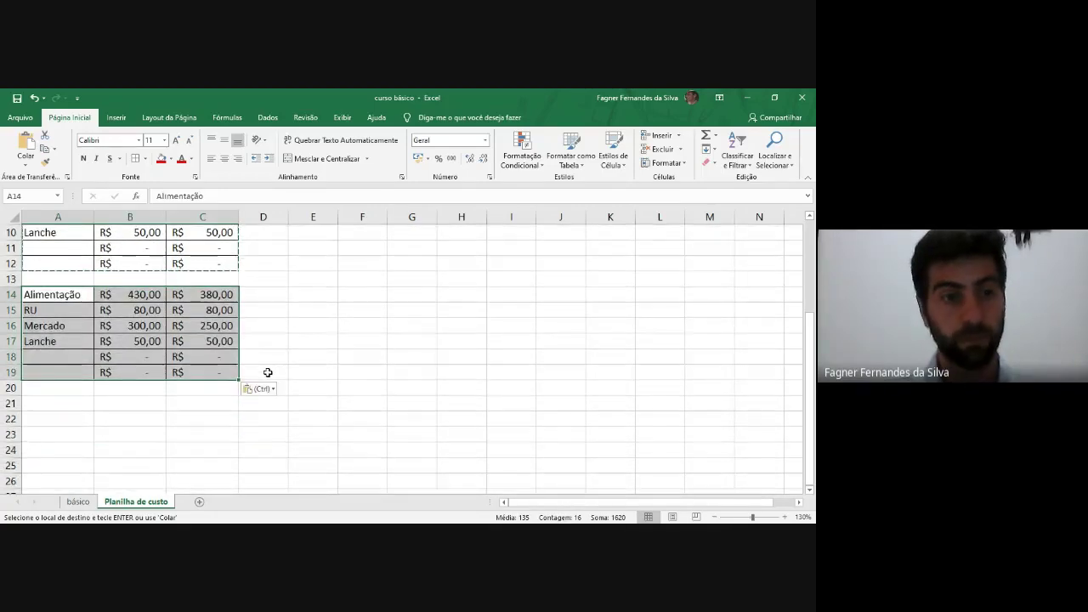
pyautogui.scroll(-1, 263, 363)
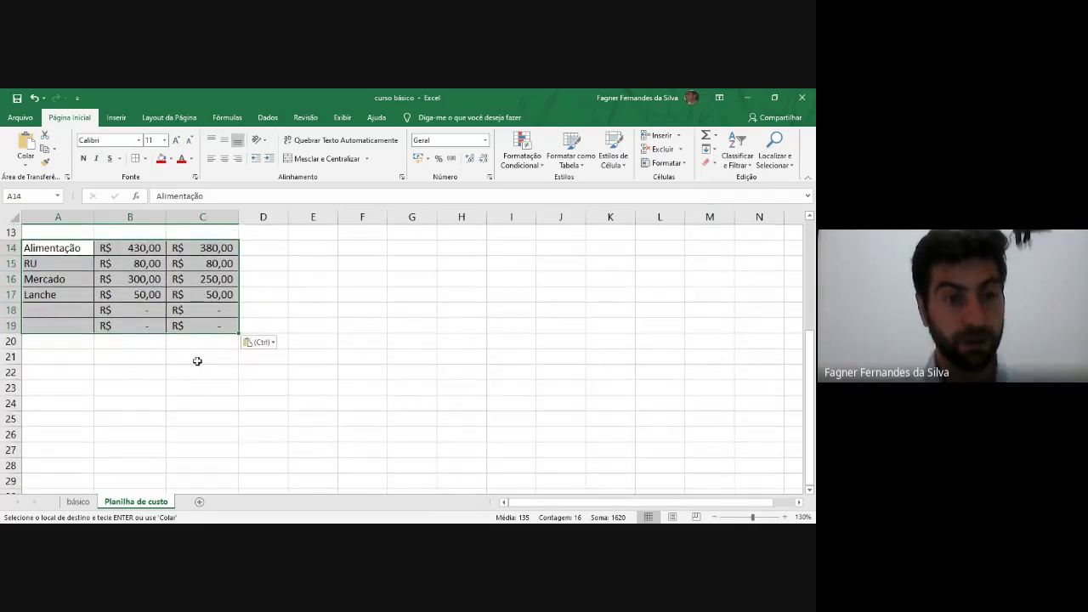
pyautogui.press('ctrl')
pyautogui.scroll(3, 150, 343)
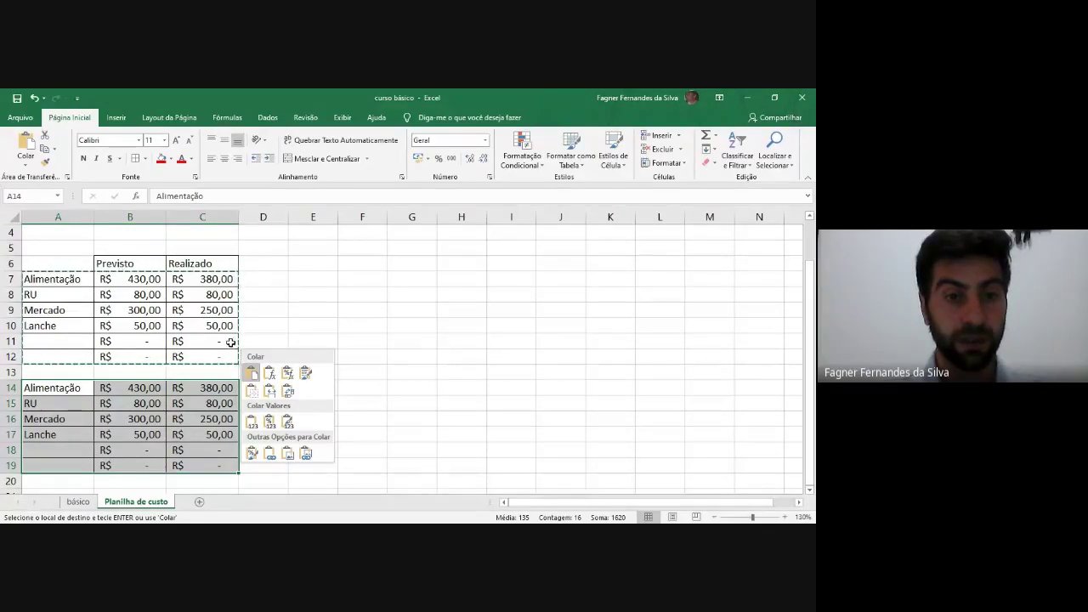
# Step: Paste another copy of the Alimentação block starting at cell A21, leaving one blank row above it
pyautogui.click(51, 357)
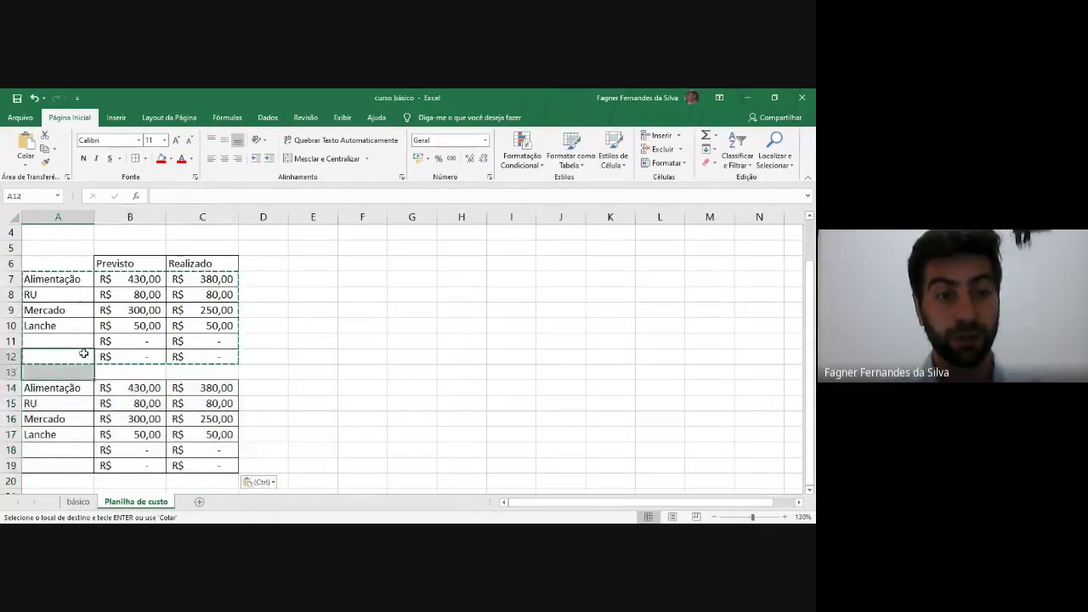
pyautogui.scroll(-1, 60, 394)
pyautogui.click(33, 445)
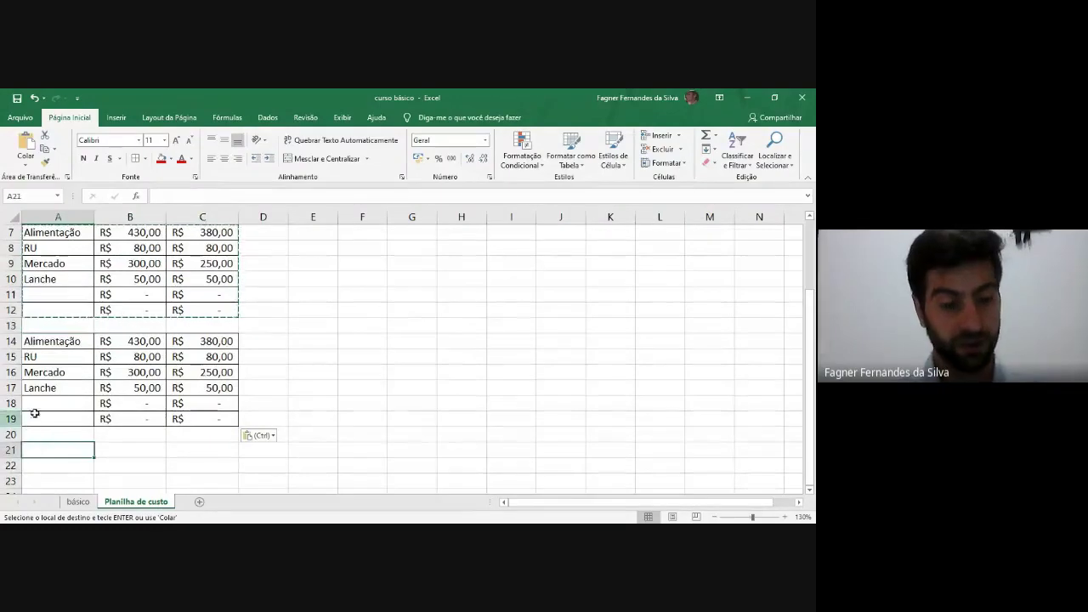
pyautogui.scroll(1, 85, 343)
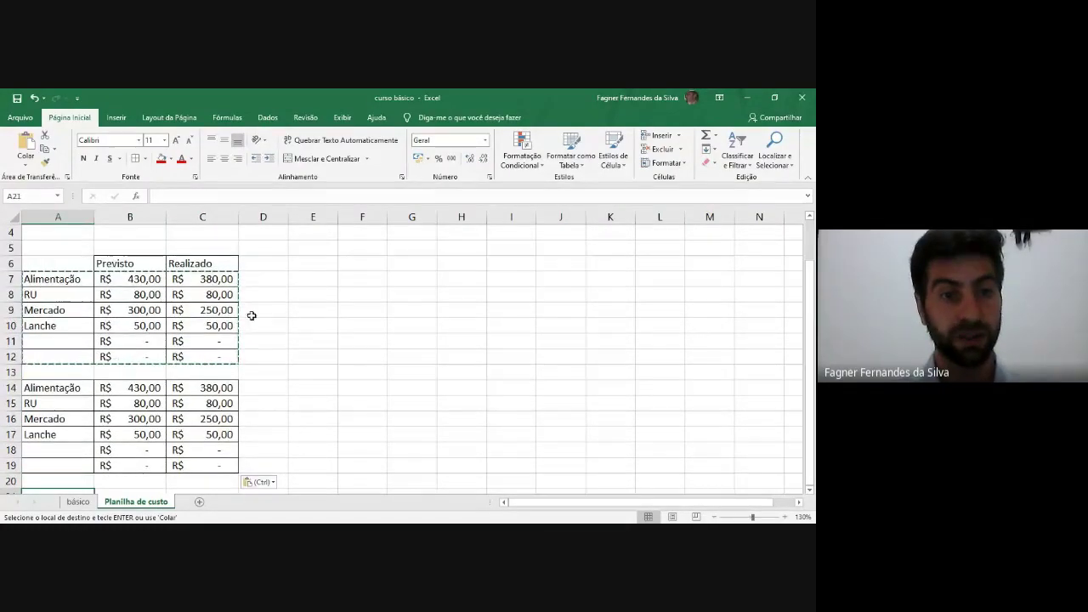
pyautogui.scroll(-1, 212, 332)
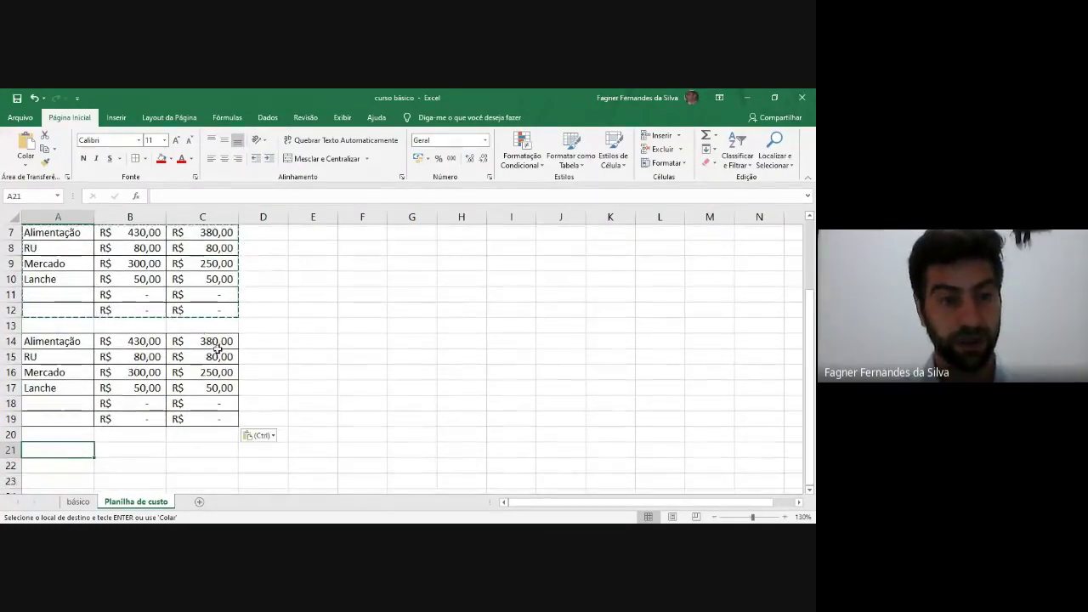
pyautogui.hotkey('ctrl', 'v')
pyautogui.scroll(-2, 204, 366)
pyautogui.scroll(2, 192, 376)
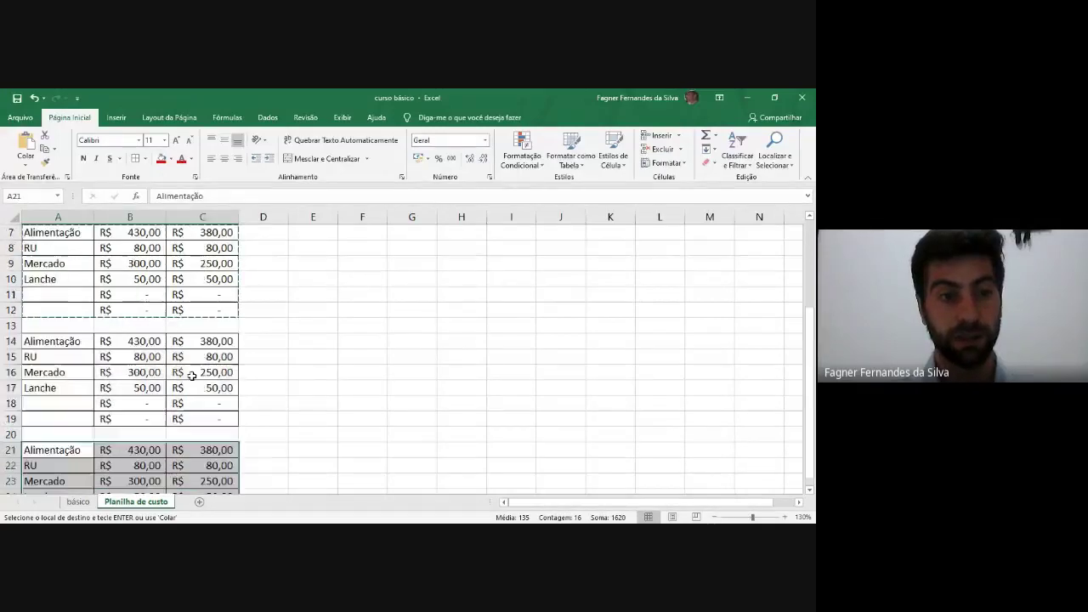
# Step: Paste a further copy of the Alimentação block starting at cell A28 and end the copy mode
pyautogui.scroll(-3, 192, 375)
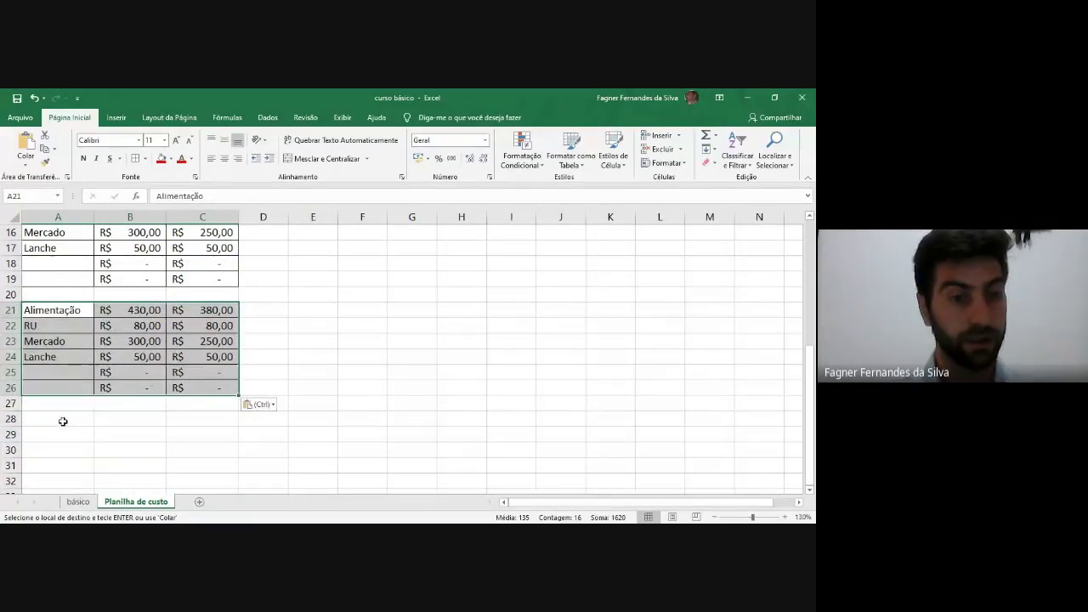
pyautogui.click(75, 418)
pyautogui.hotkey('ctrl', 'v')
pyautogui.press('ctrl')
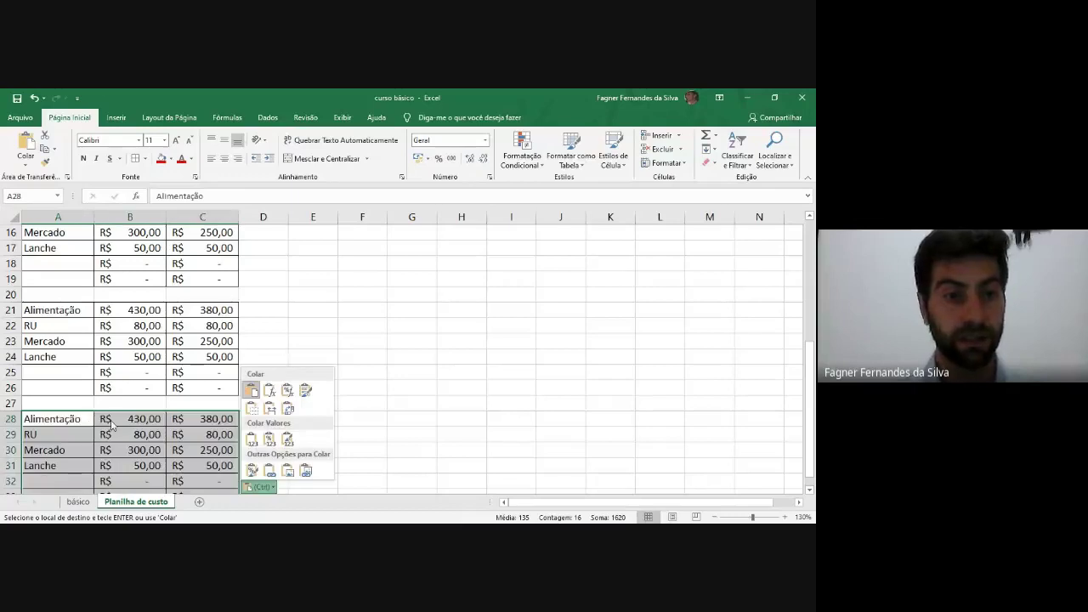
pyautogui.scroll(5, 140, 438)
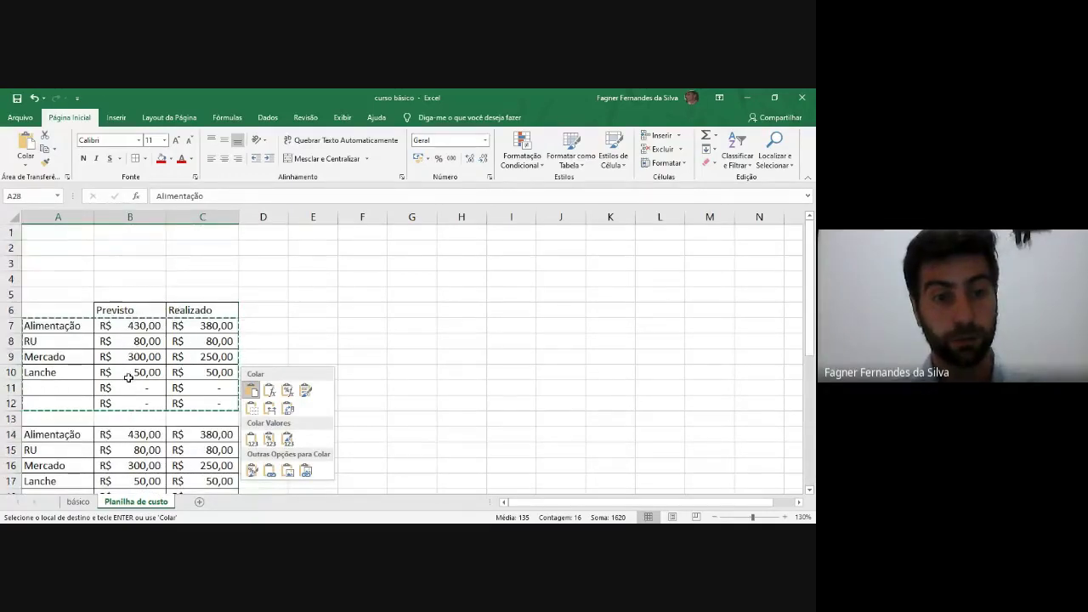
pyautogui.click(127, 380)
pyautogui.click(158, 327)
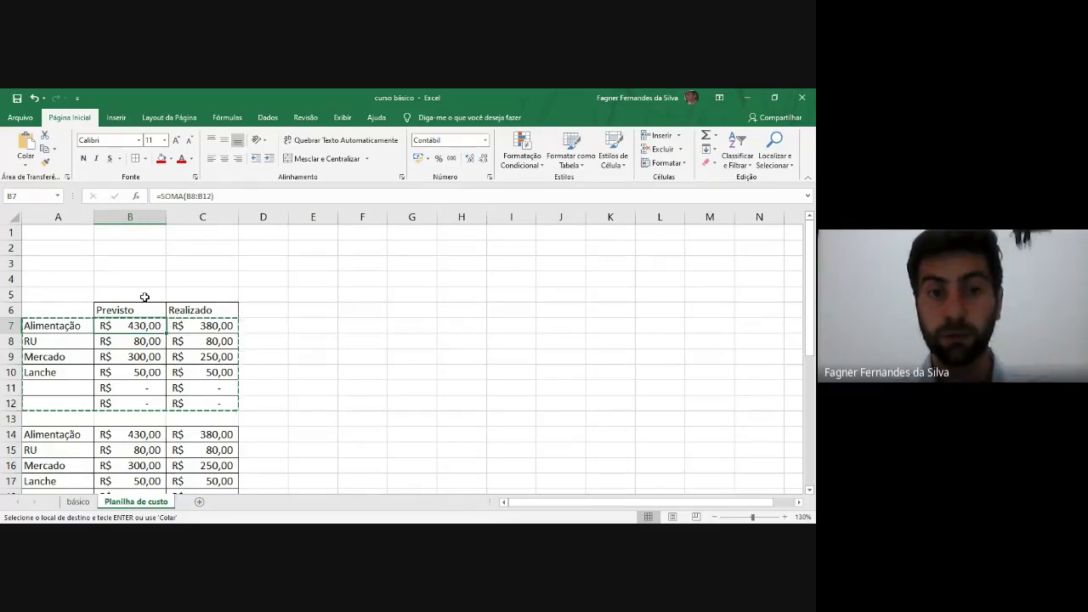
pyautogui.press('Escape')
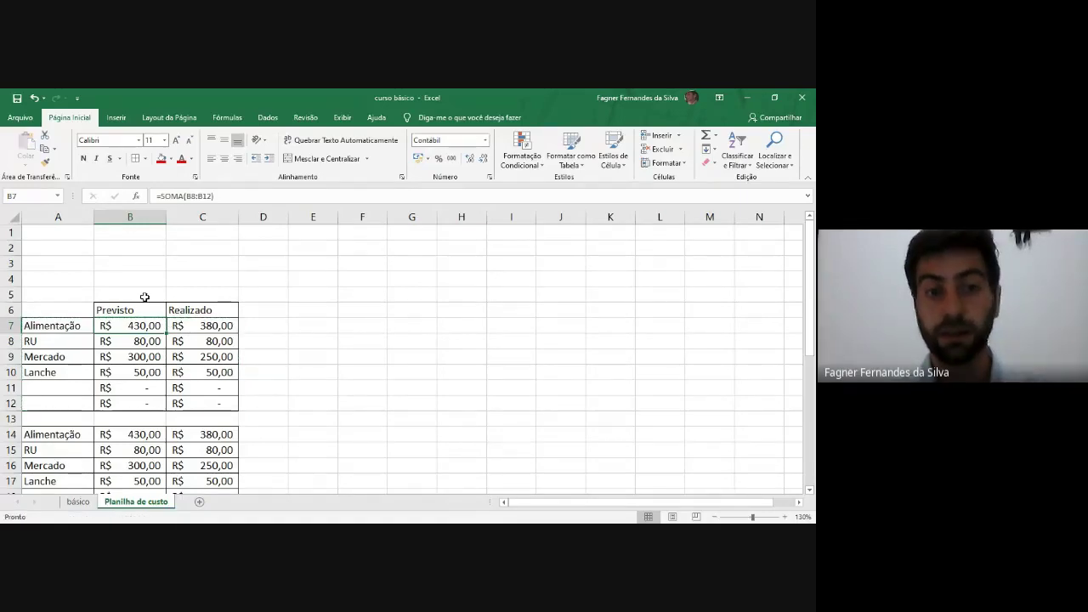
# Step: Retitle the second category block in cell A14 as Moradia
pyautogui.scroll(-2, 138, 301)
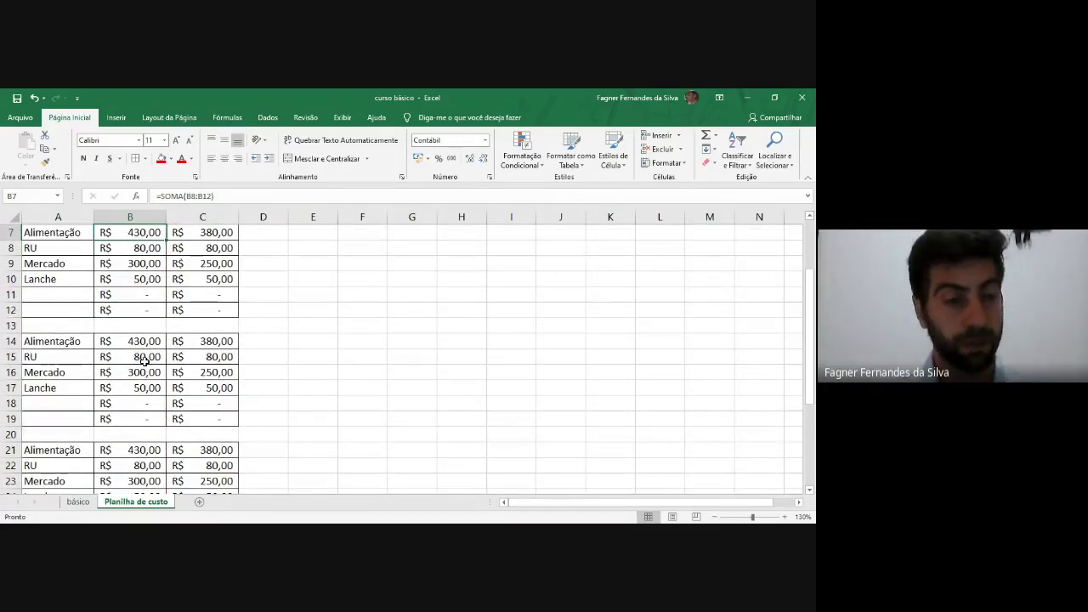
pyautogui.click(72, 328)
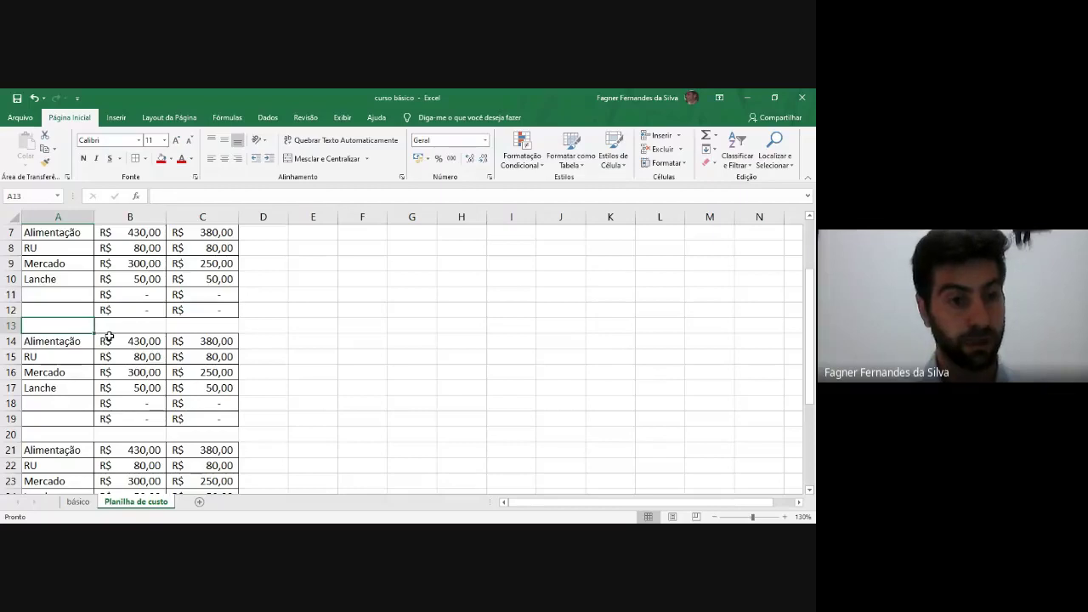
pyautogui.click(75, 342)
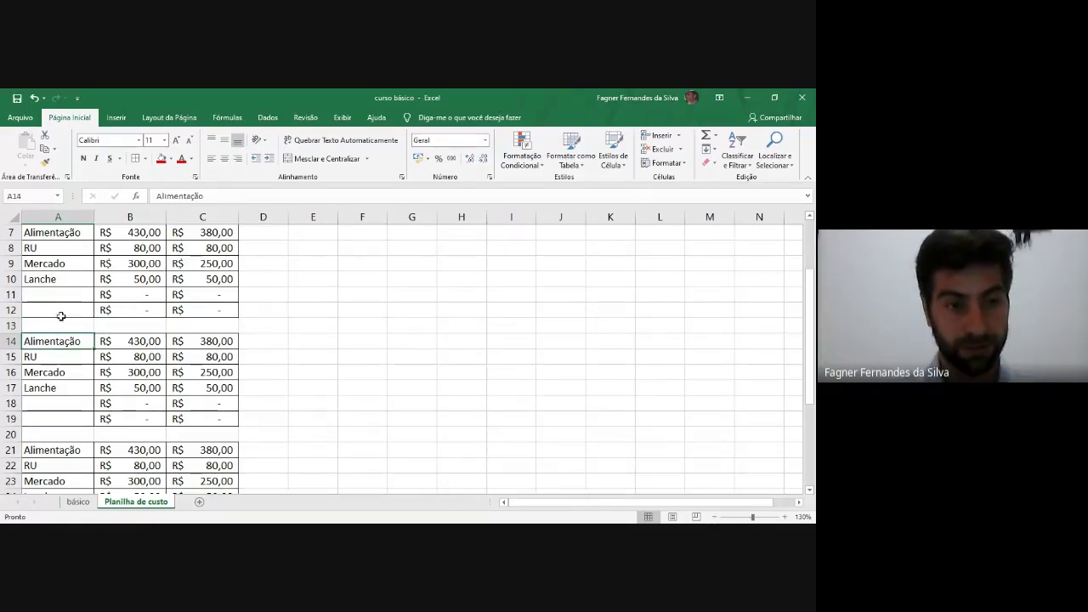
pyautogui.write('Moradia')
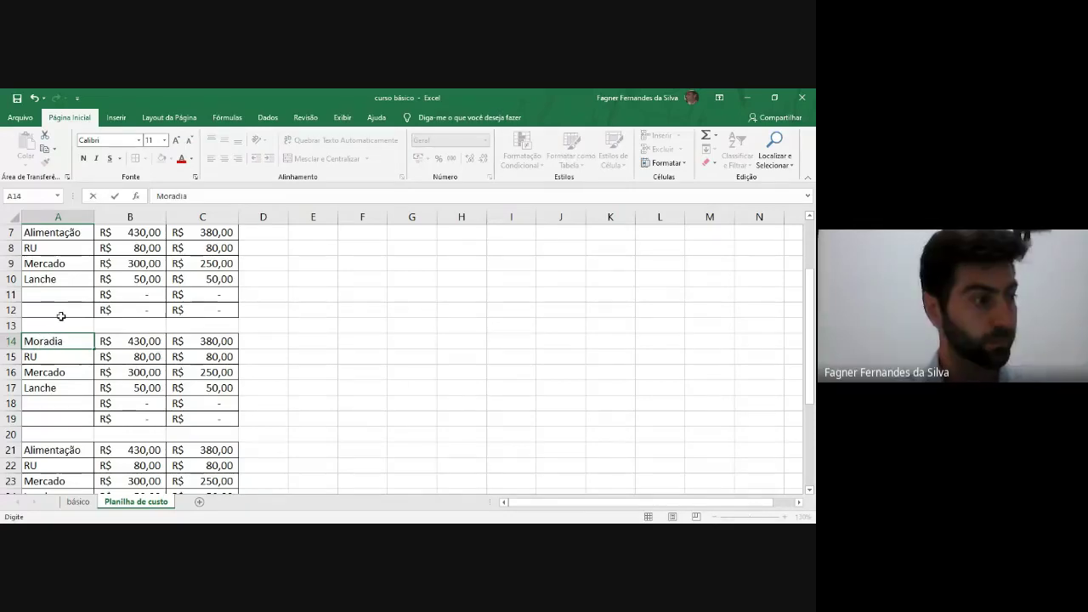
pyautogui.press('Return')
# Step: Replace the Moradia block's item labels in A15:A18 with Aluguel, Luz, Água and Internet
pyautogui.write('A')
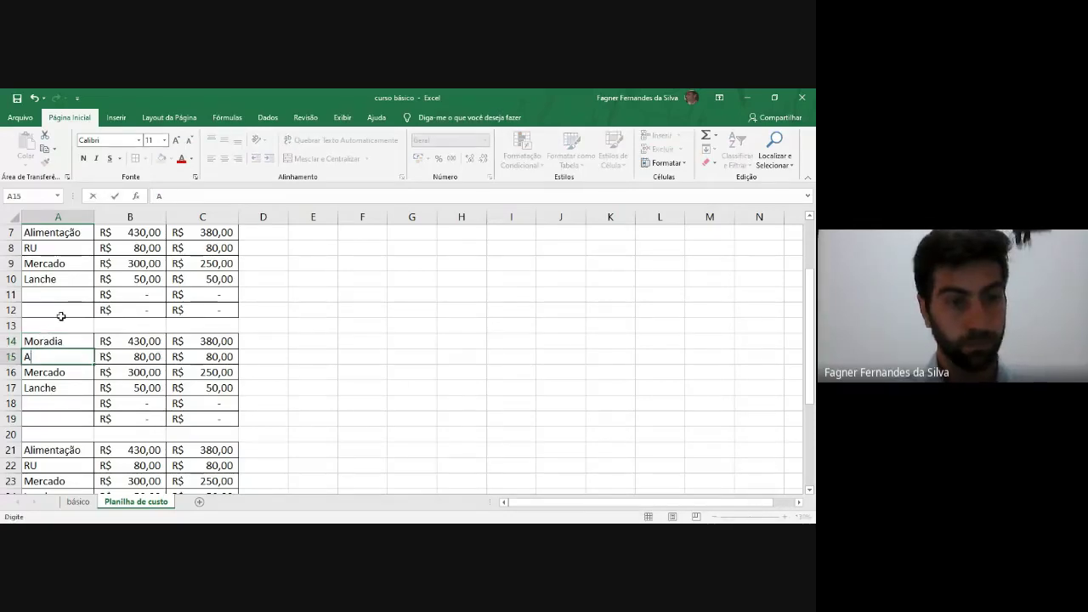
pyautogui.write('luguel')
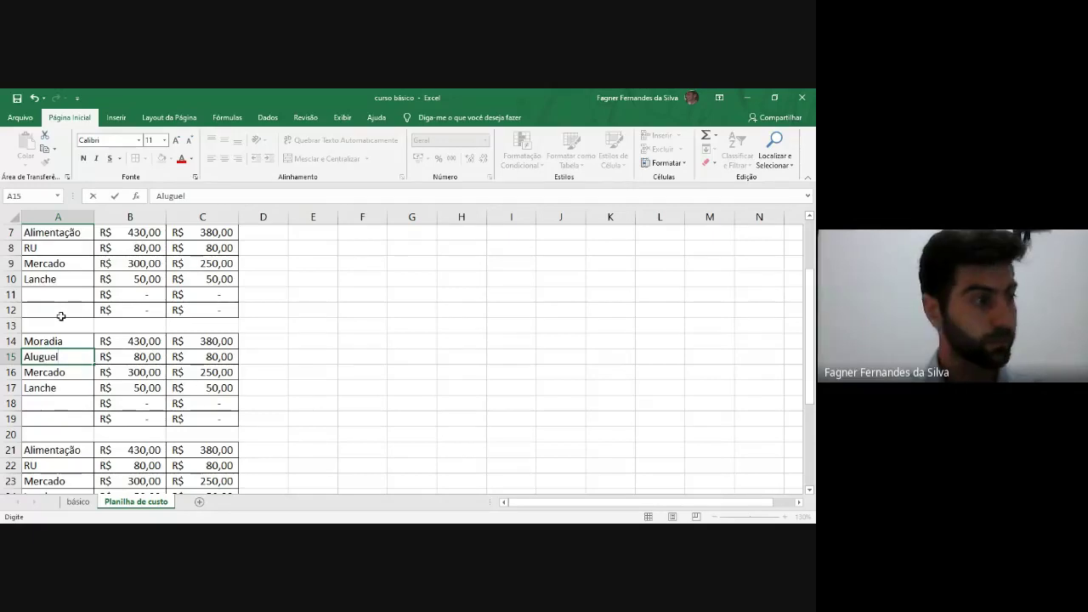
pyautogui.press('Return')
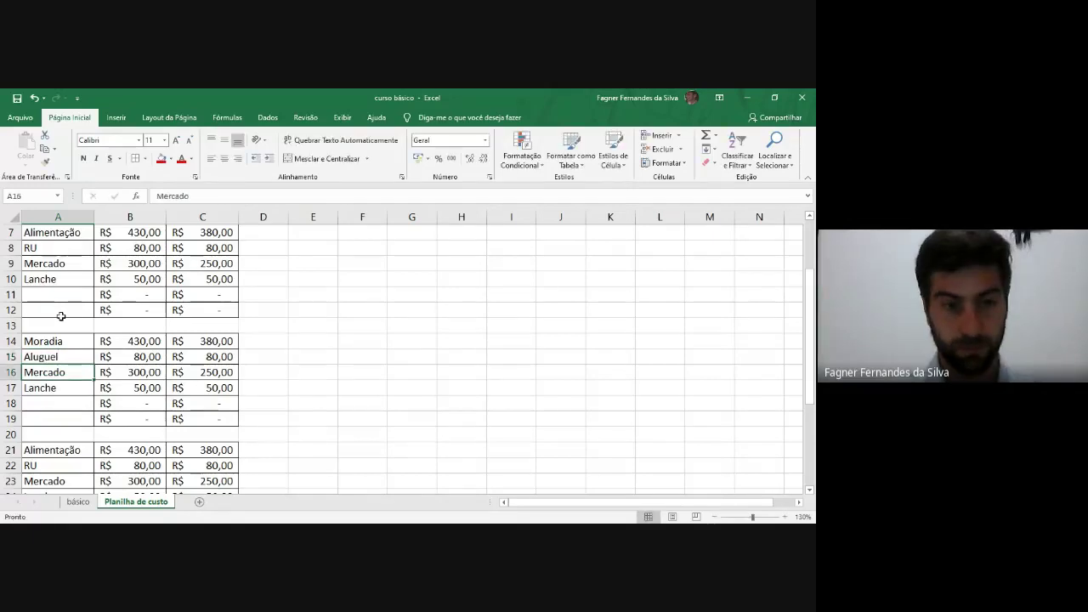
pyautogui.write('Lanche')
pyautogui.write('uz')
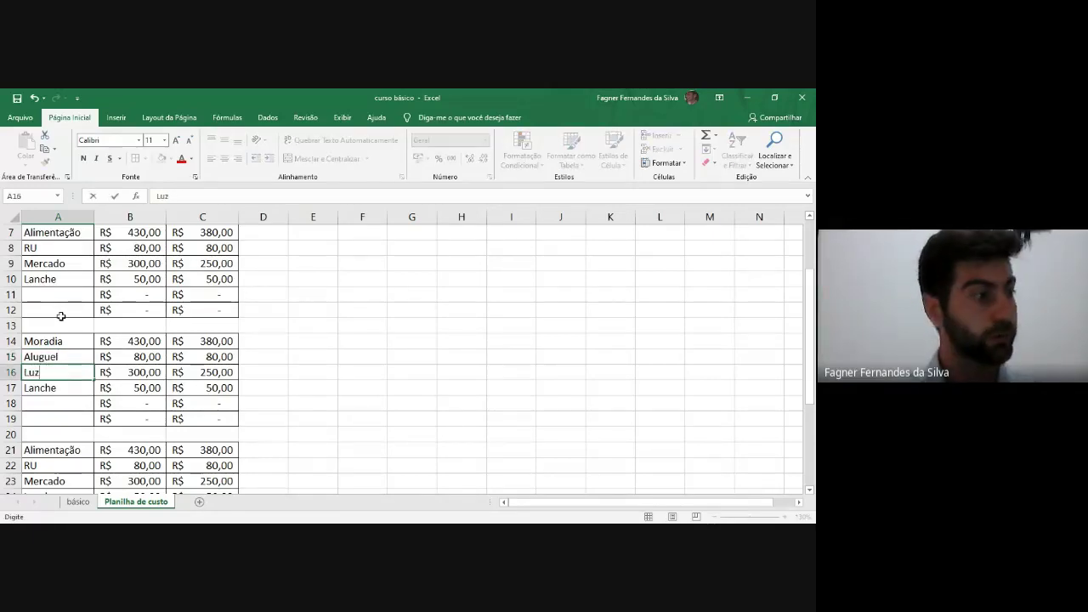
pyautogui.press('Return')
pyautogui.write('Á')
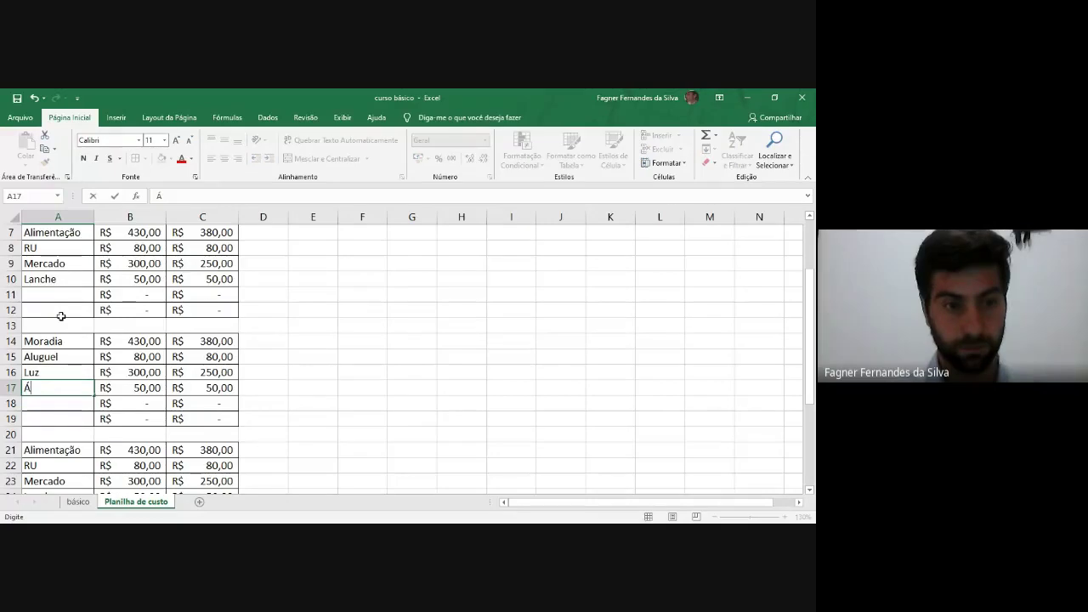
pyautogui.write('gua')
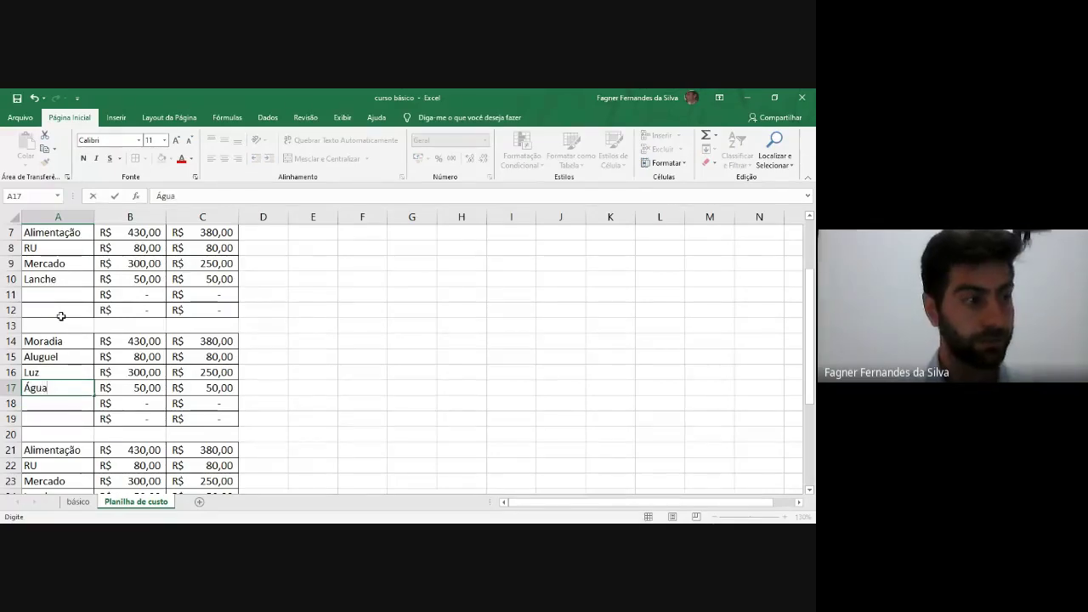
pyautogui.press('Return')
pyautogui.write('Inter')
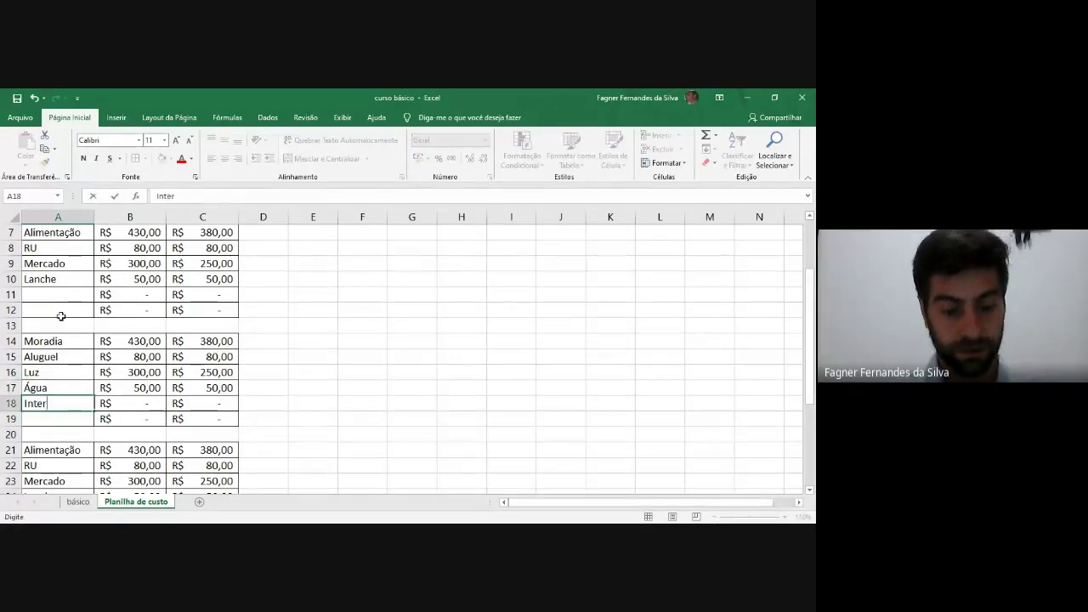
pyautogui.write('net')
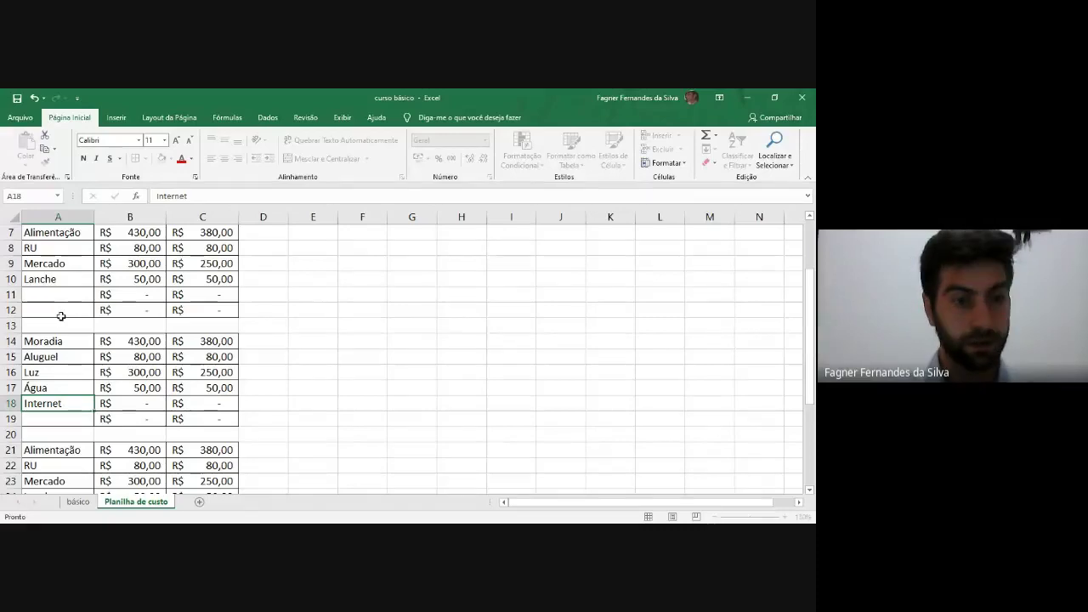
pyautogui.press('Return')
# Step: Set the Previsto value for Aluguel in B15 to 400
pyautogui.click(117, 454)
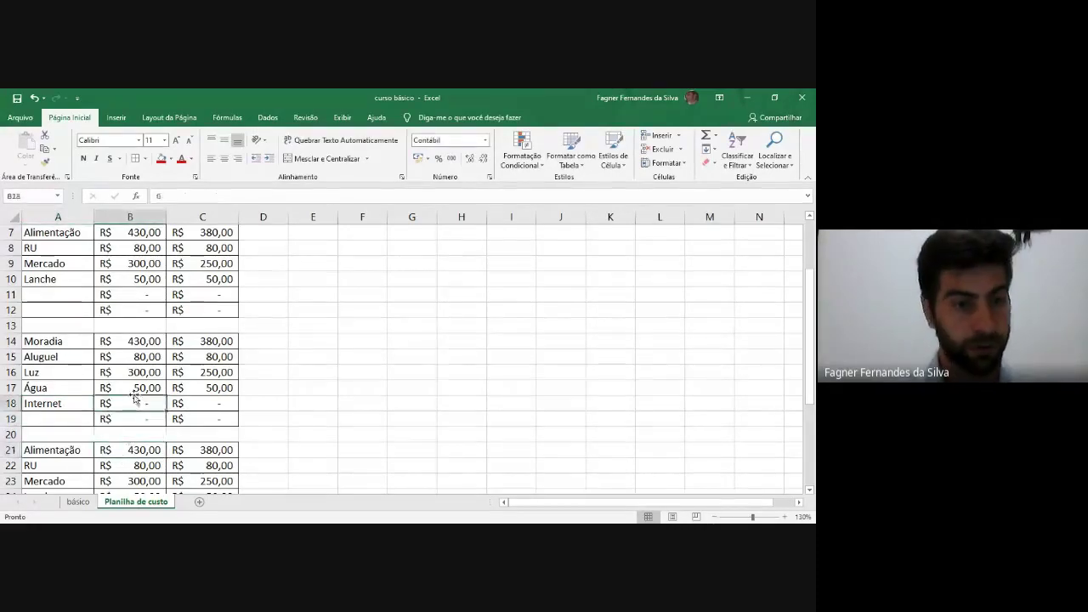
pyautogui.click(123, 354)
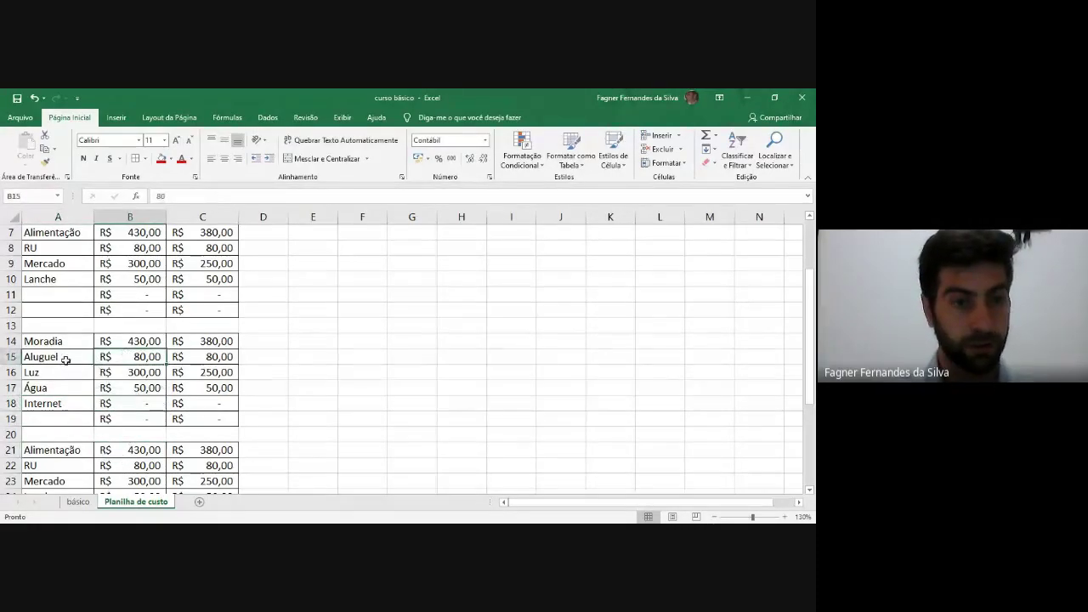
pyautogui.click(129, 340)
pyautogui.moveTo(190, 340); pyautogui.dragTo(128, 344)
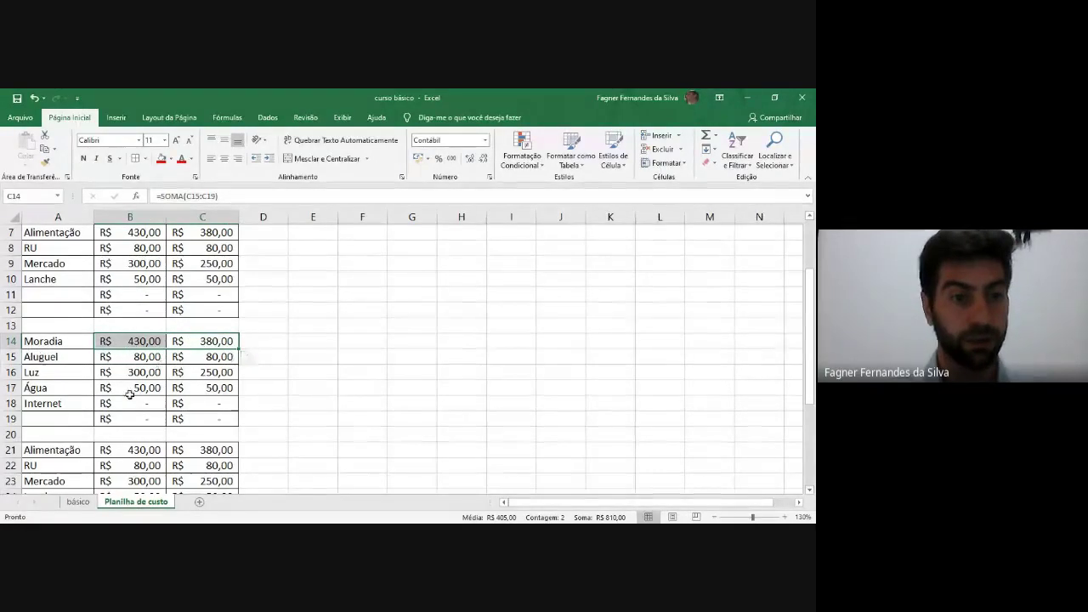
pyautogui.click(136, 356)
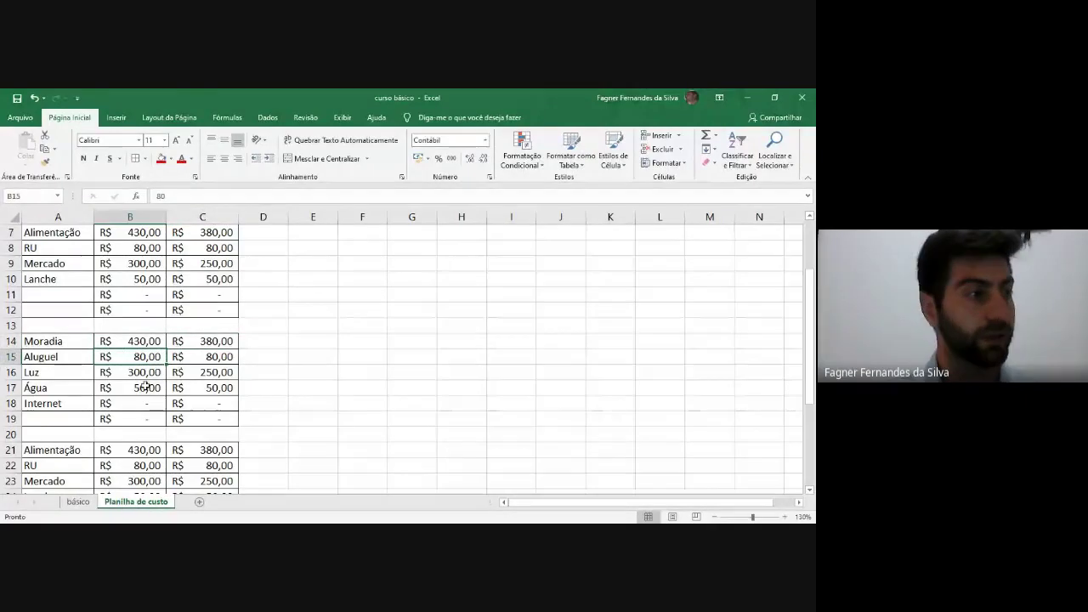
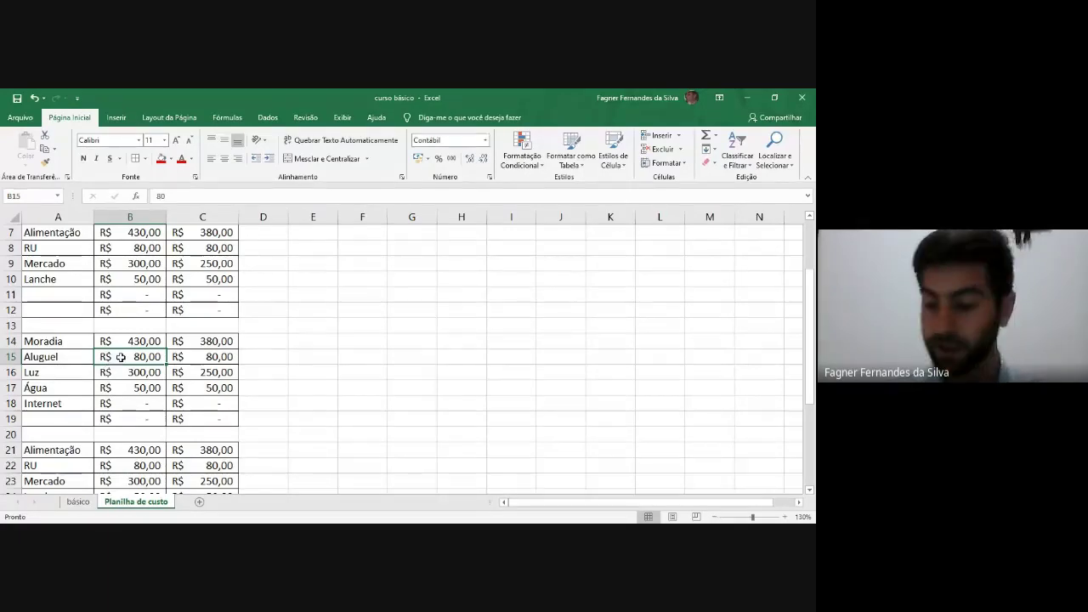
pyautogui.write('400')
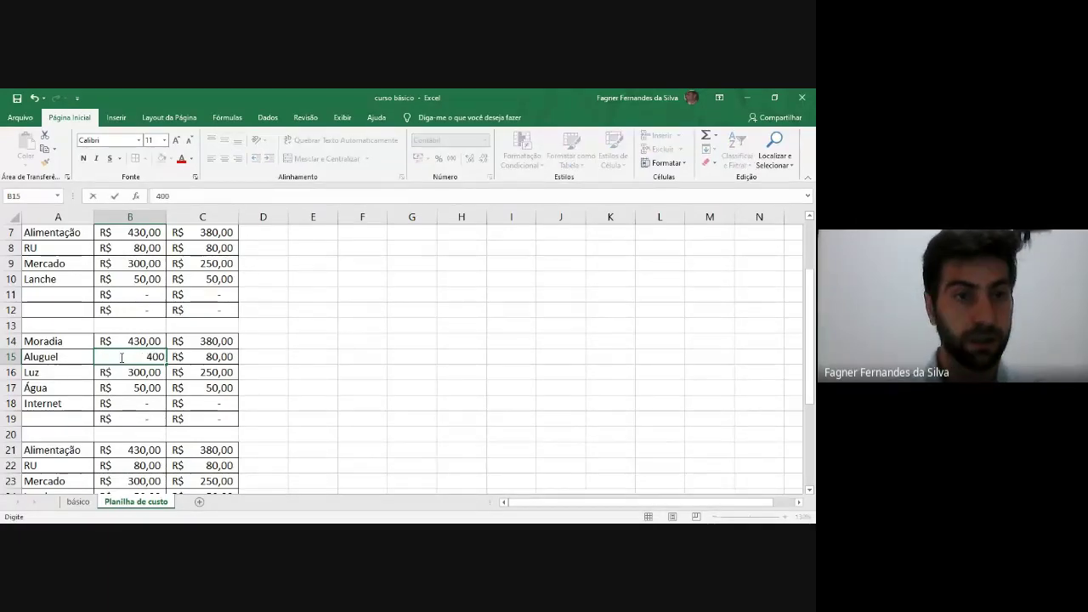
pyautogui.press('Return')
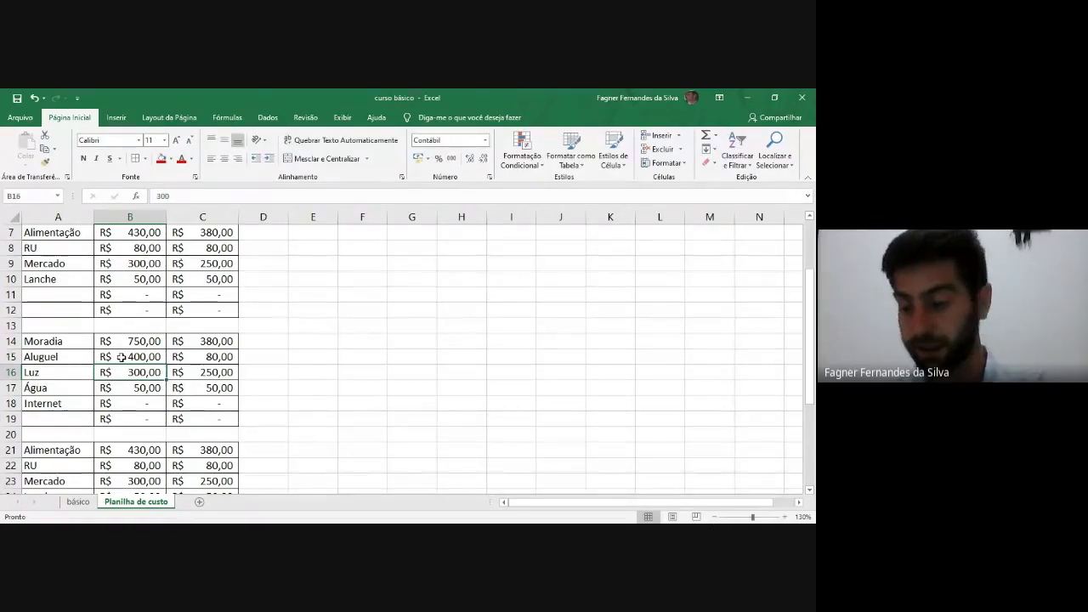
# Step: Set the Previsto values in B16:B18 to 30 for Luz, 20 for Água and 30 for Internet
pyautogui.write('44444')
pyautogui.press('Escape')
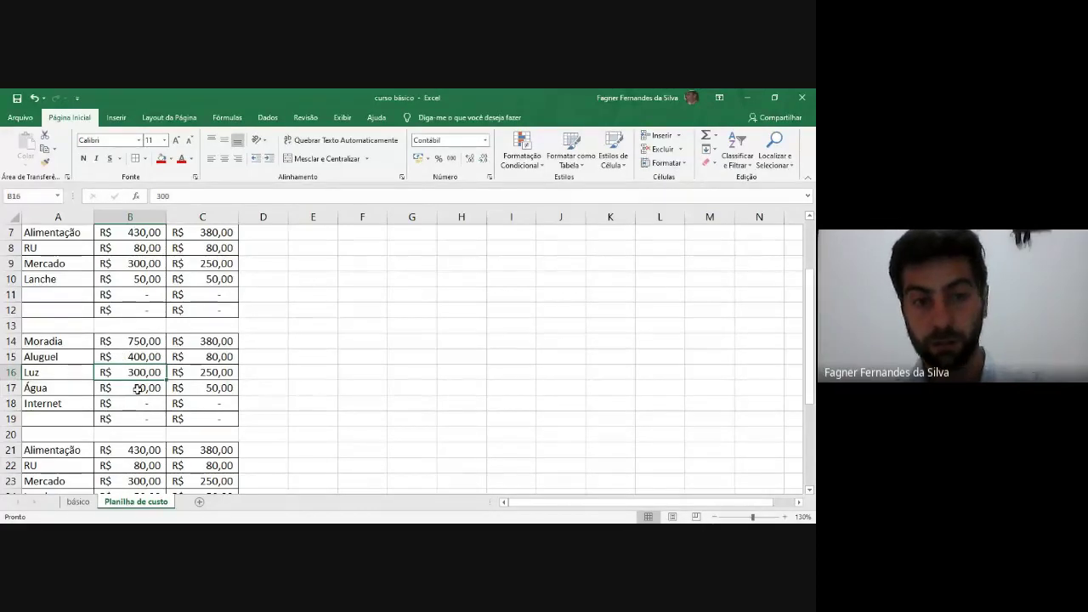
pyautogui.press('Delete')
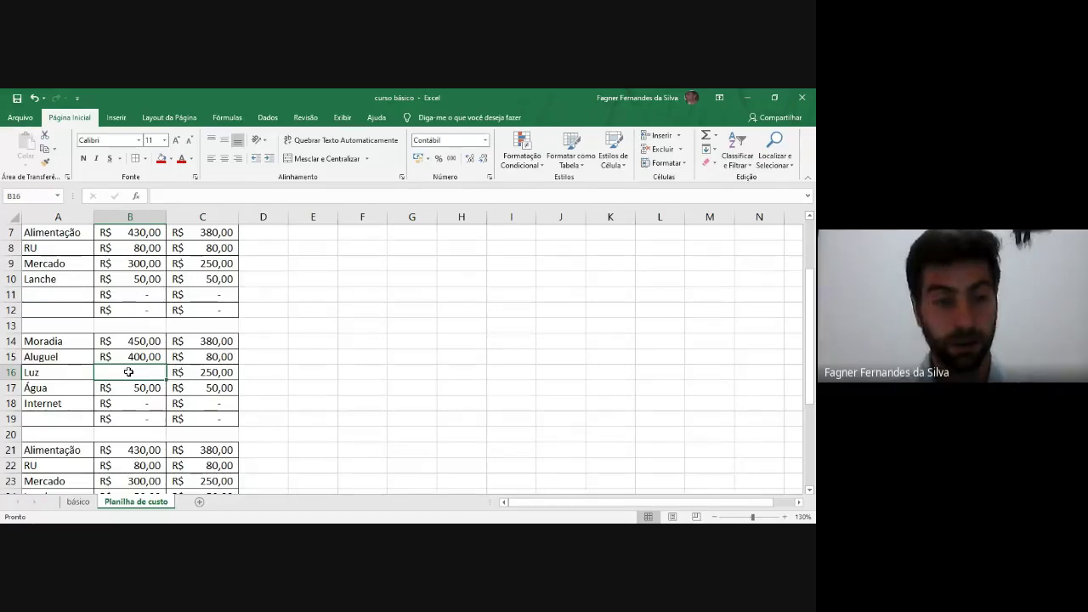
pyautogui.write('30')
pyautogui.press('Return')
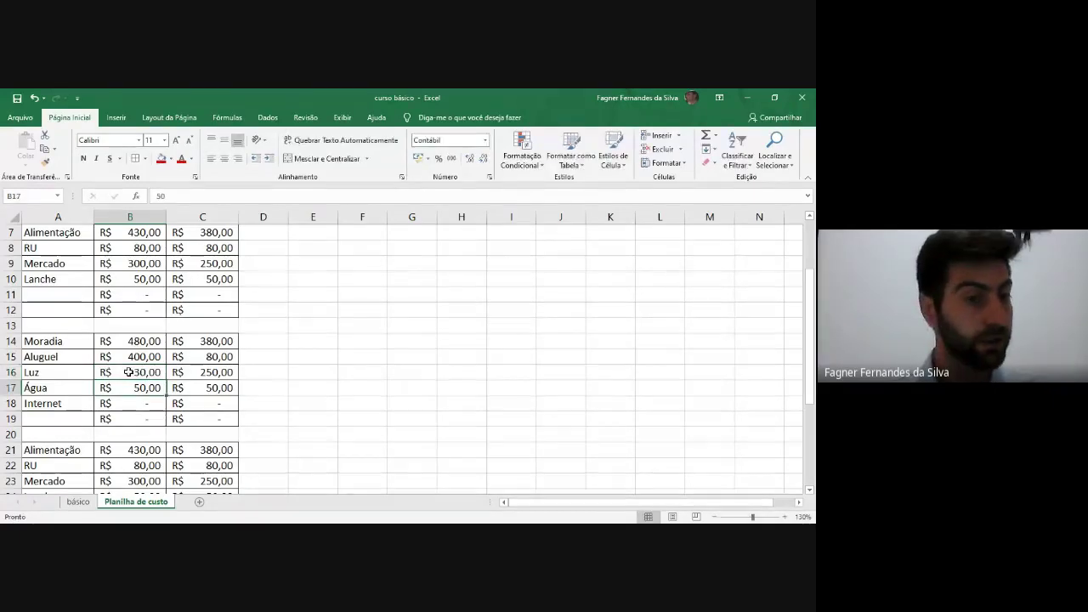
pyautogui.write('20')
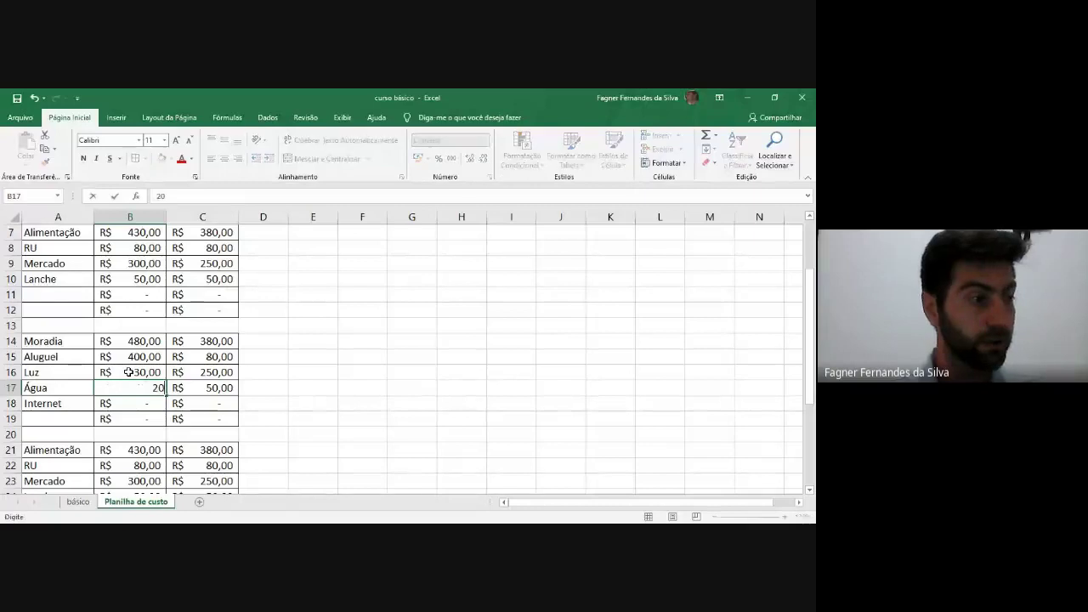
pyautogui.press('Return')
pyautogui.write('30')
pyautogui.press('Return')
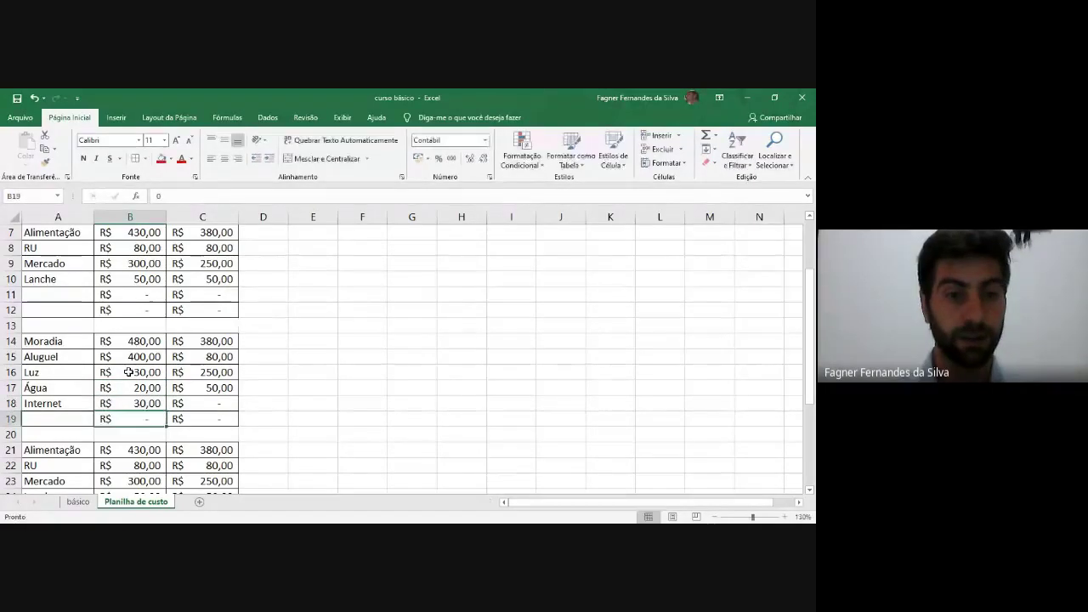
# Step: Set the Realizado values in C15:C18 to 400 for Aluguel, 40 for Luz, 30 for Água and 10 for Internet
pyautogui.click(233, 356)
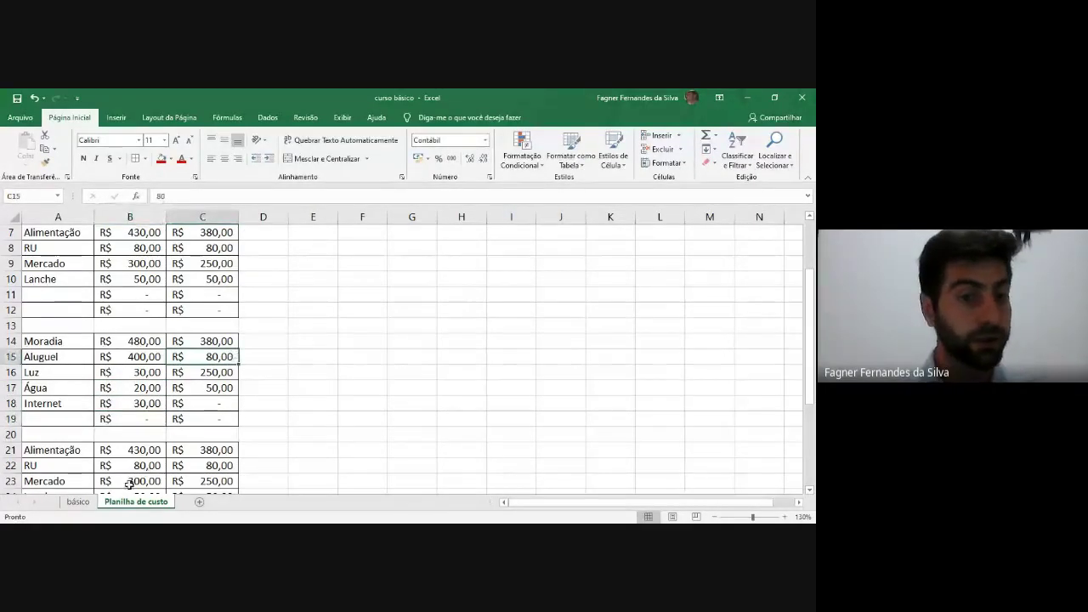
pyautogui.scroll(1, 128, 482)
pyautogui.scroll(-1, 136, 482)
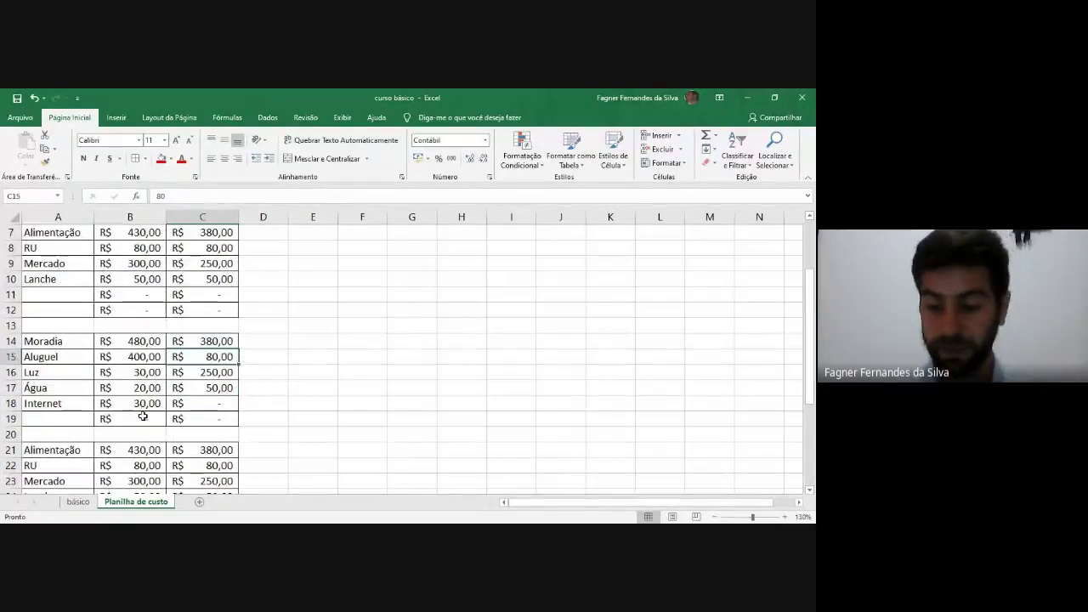
pyautogui.write('400')
pyautogui.press('Return')
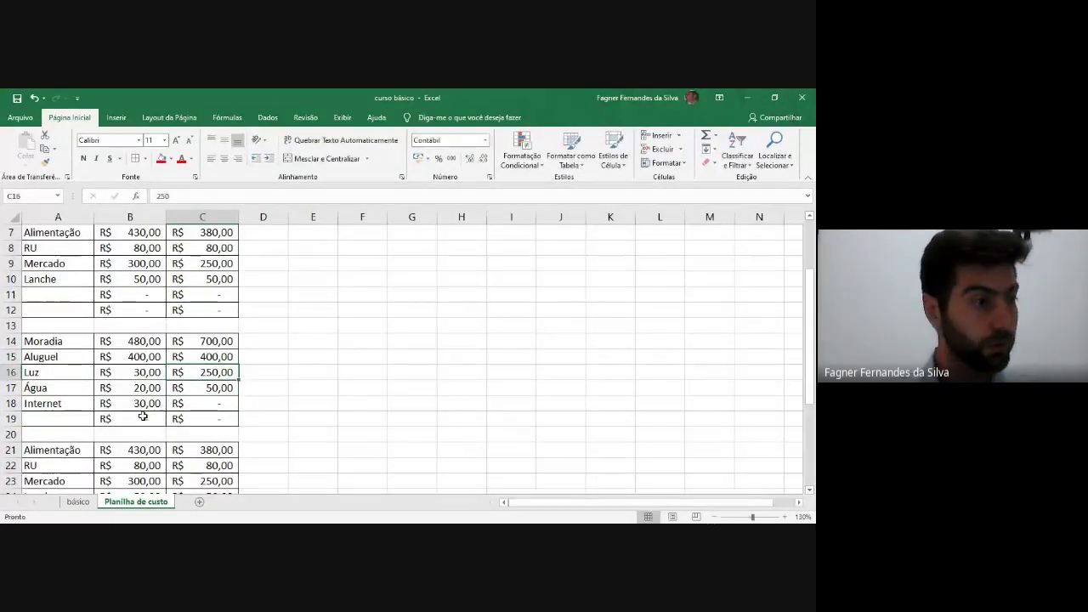
pyautogui.write('40')
pyautogui.press('Return')
pyautogui.write('3')
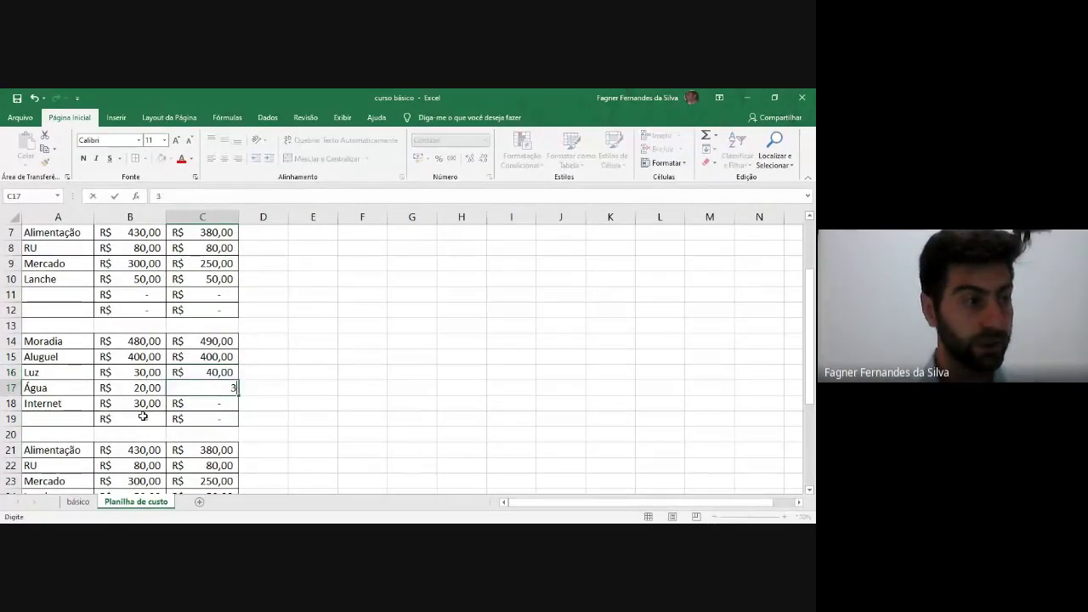
pyautogui.write('0')
pyautogui.press('Return')
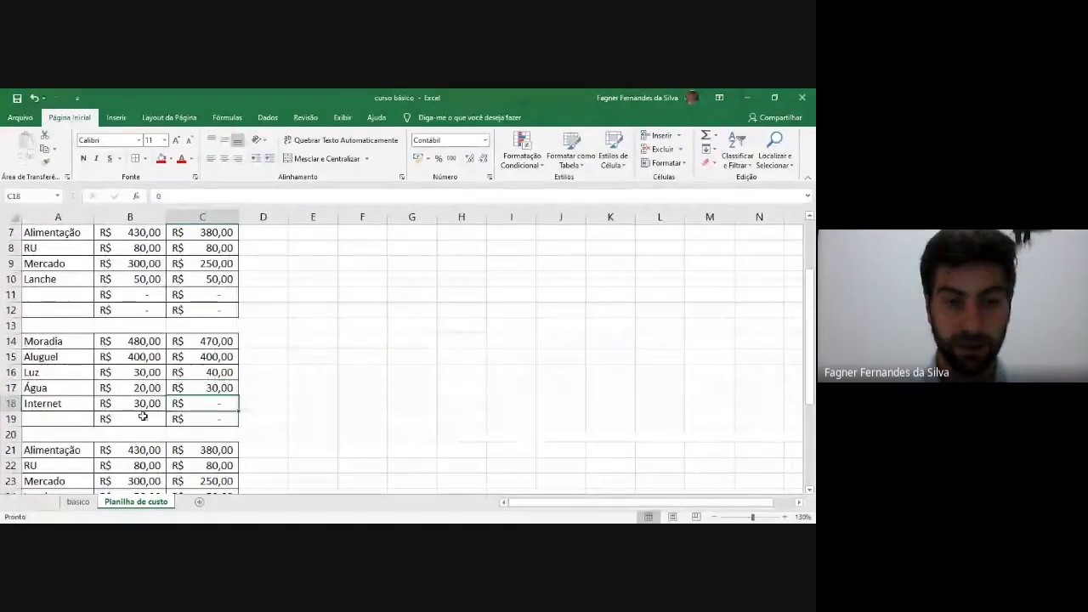
pyautogui.write('10')
pyautogui.press('Return')
# Step: Replace the heading of the block starting at A21 with Lazer
pyautogui.scroll(-2, 170, 406)
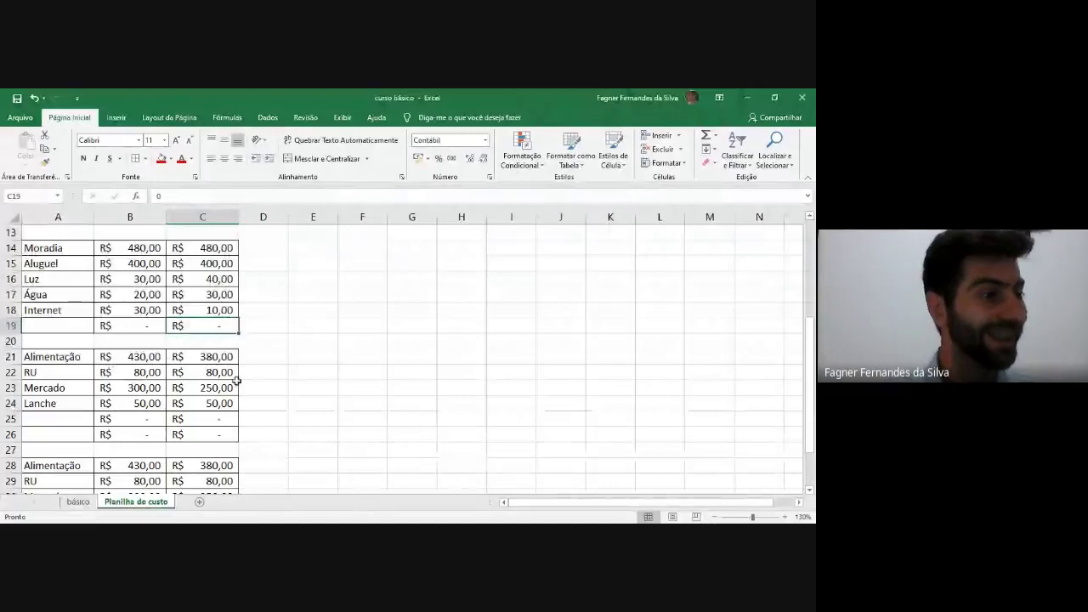
pyautogui.click(78, 358)
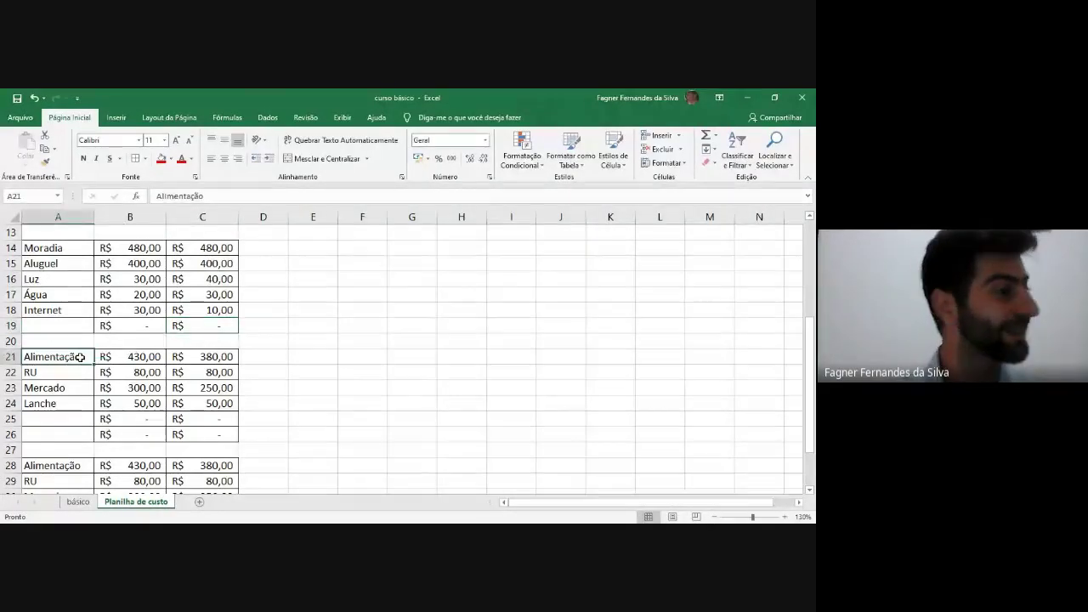
pyautogui.write('Lanche')
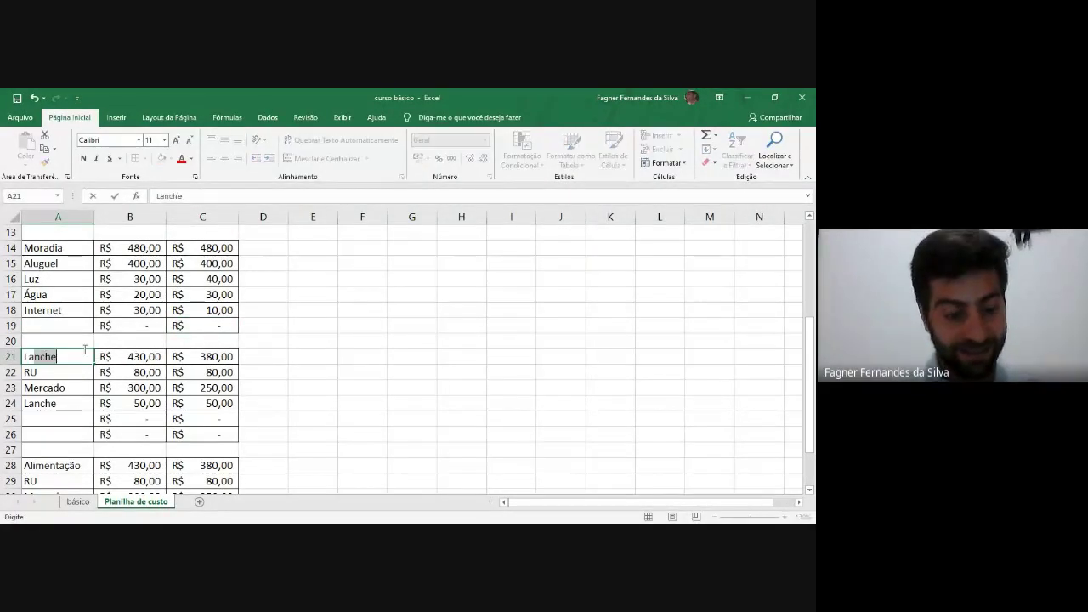
pyautogui.write('zer')
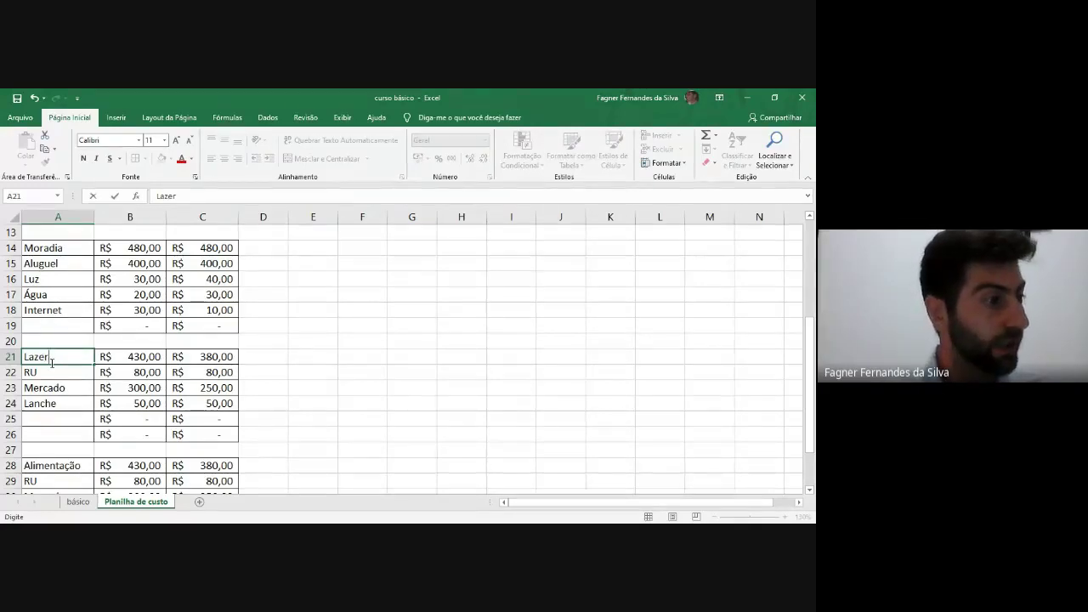
pyautogui.press('Return')
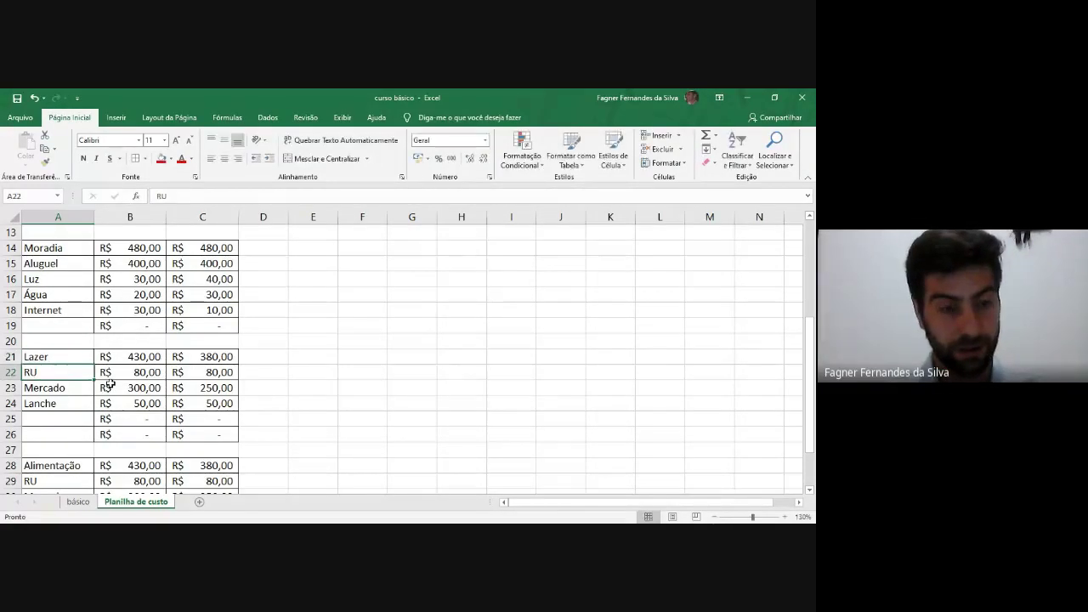
# Step: Replace the first item label of the Lazer block in A22 with Academia
pyautogui.write('Acameia')
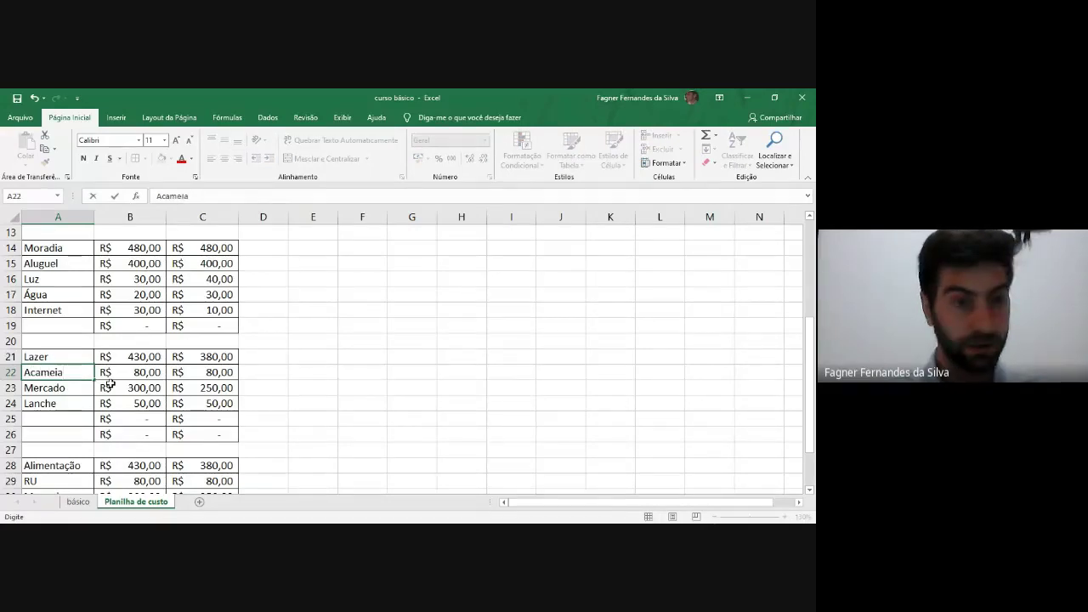
pyautogui.press('Return')
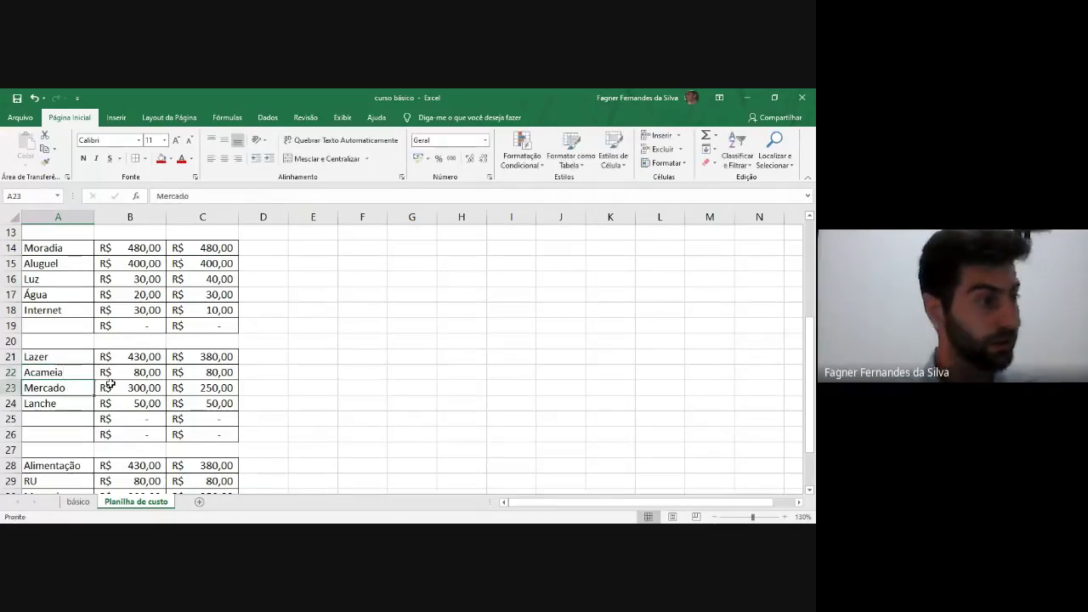
pyautogui.click(47, 377)
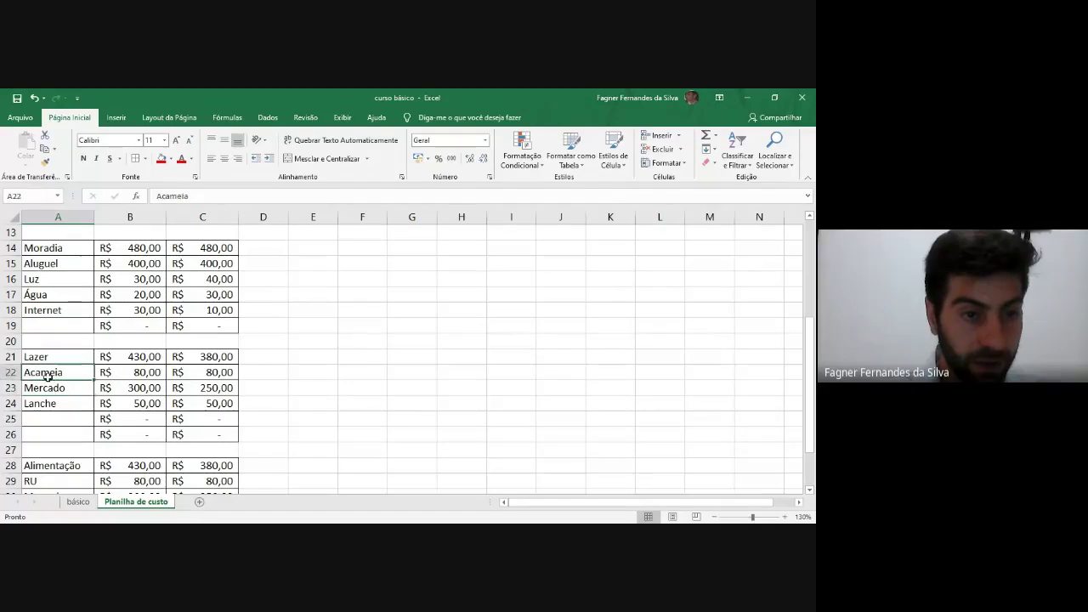
pyautogui.doubleClick(42, 372)
pyautogui.write('de')
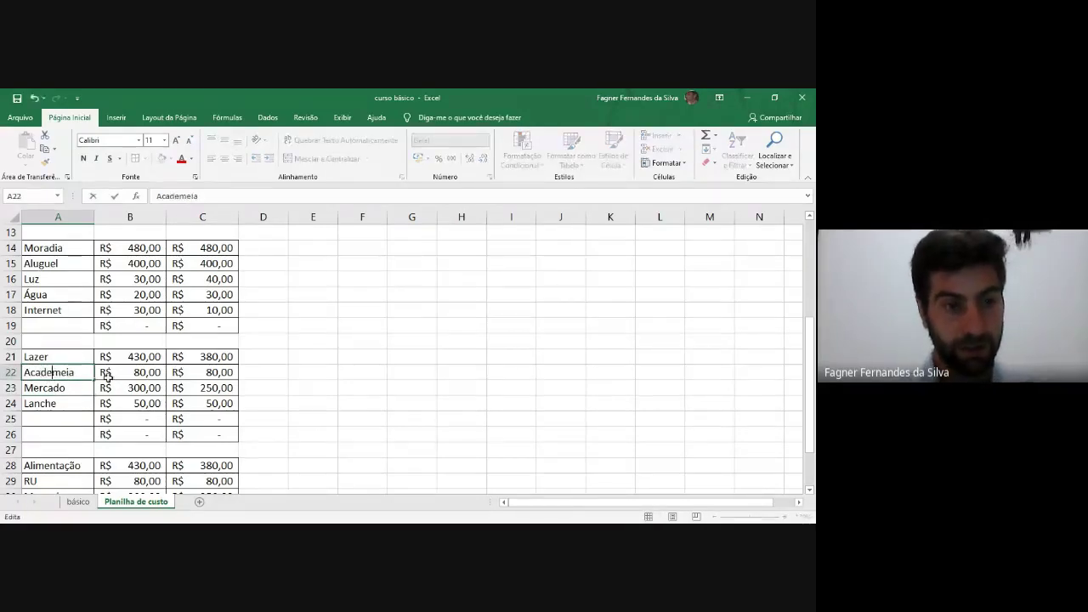
pyautogui.click(62, 374)
pyautogui.press('BackSpace')
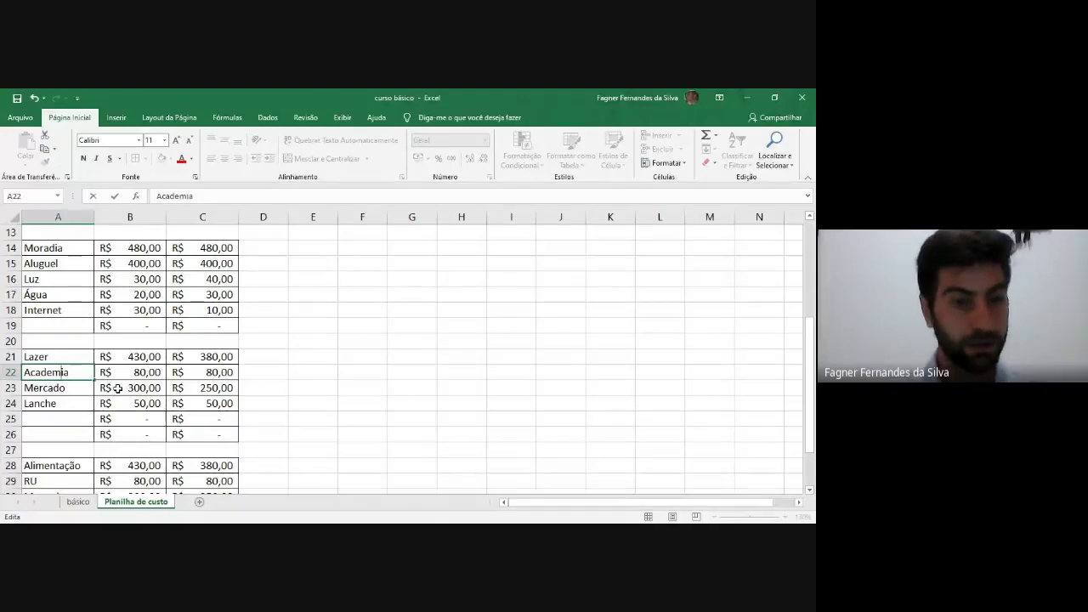
pyautogui.press('Tab')
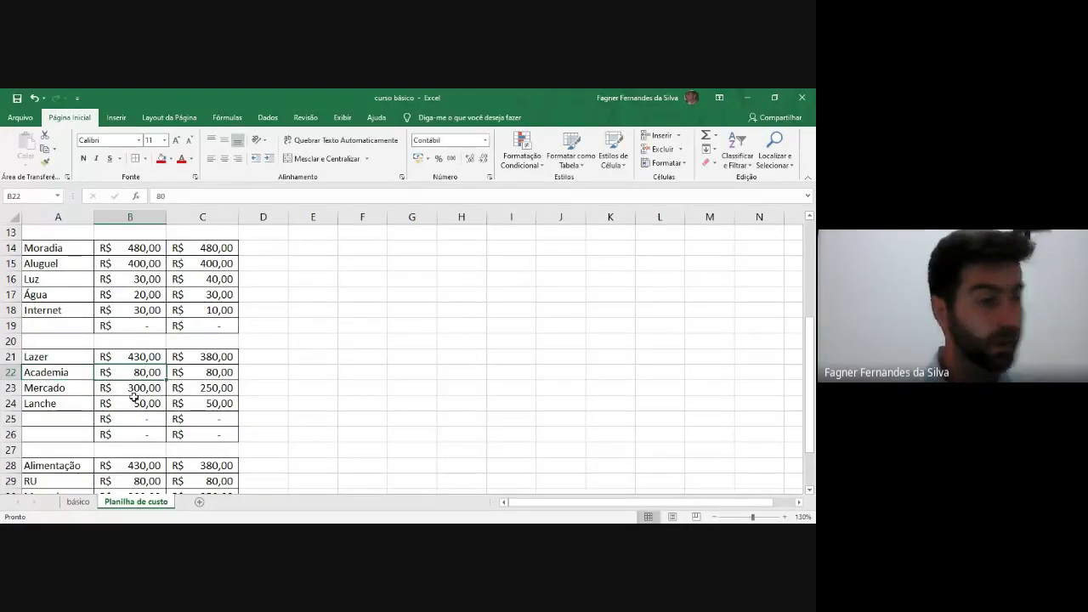
# Step: Clear the Mercado and Lanche labels in A23:A24 of the Lazer block and enter Festas in A23
pyautogui.moveTo(73, 389); pyautogui.dragTo(75, 405)
pyautogui.press('Delete')
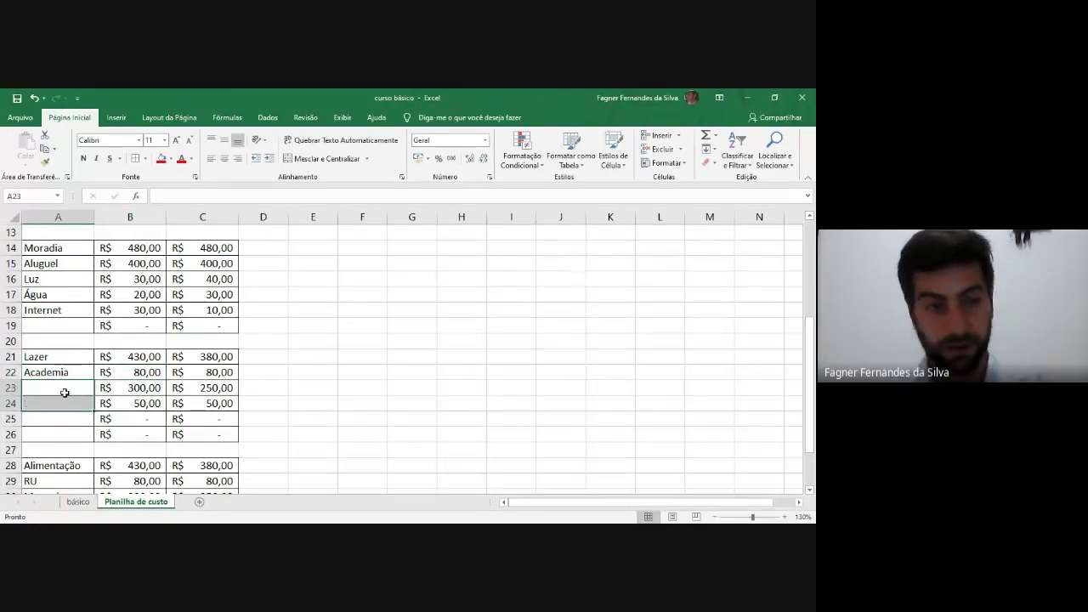
pyautogui.click(49, 383)
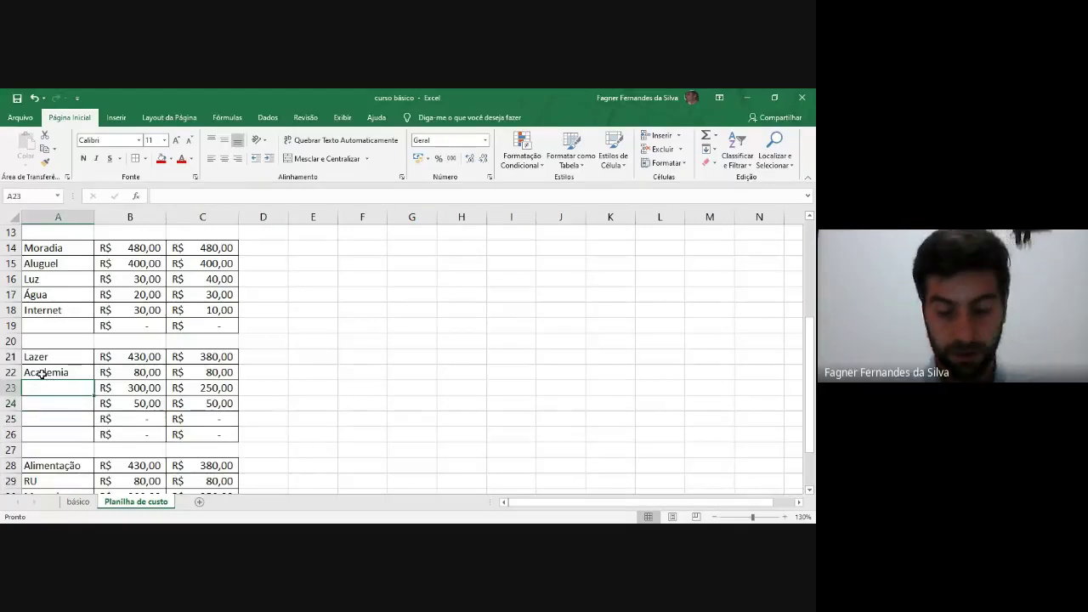
pyautogui.write('Á')
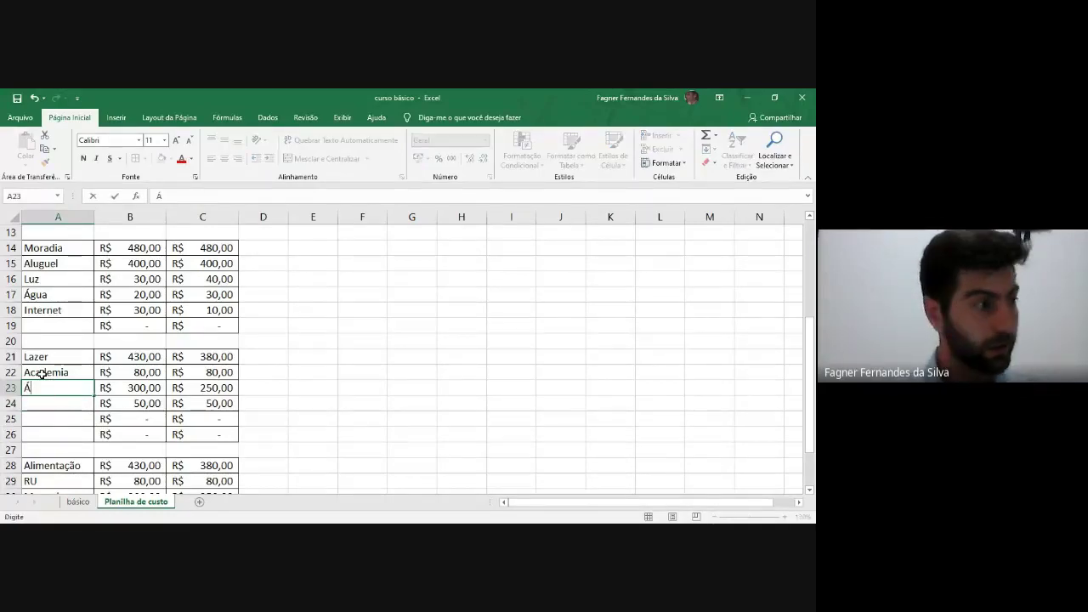
pyautogui.press('BackSpace')
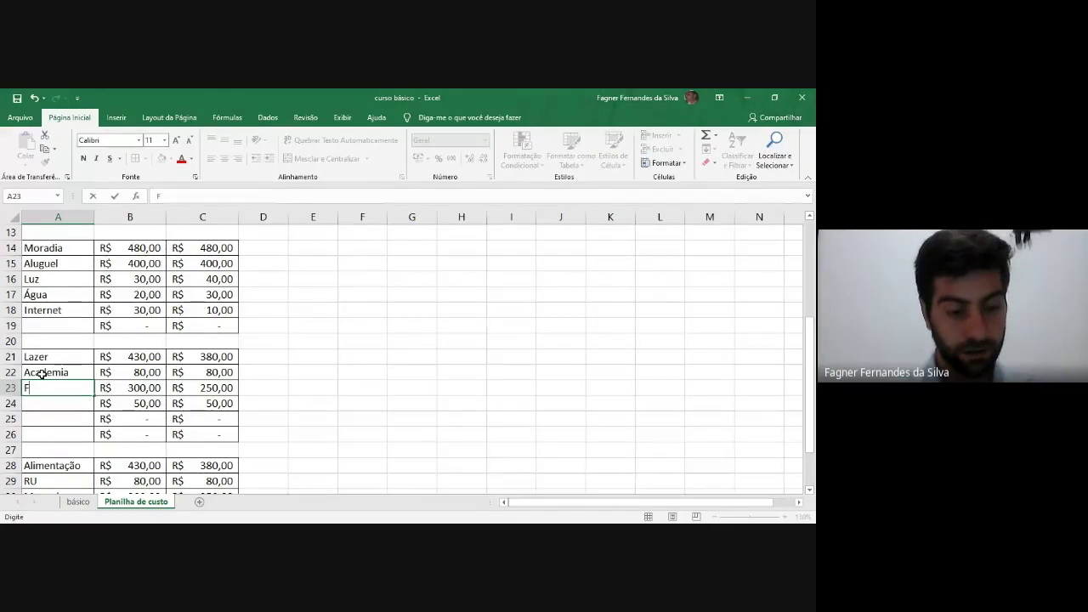
pyautogui.write('Festas')
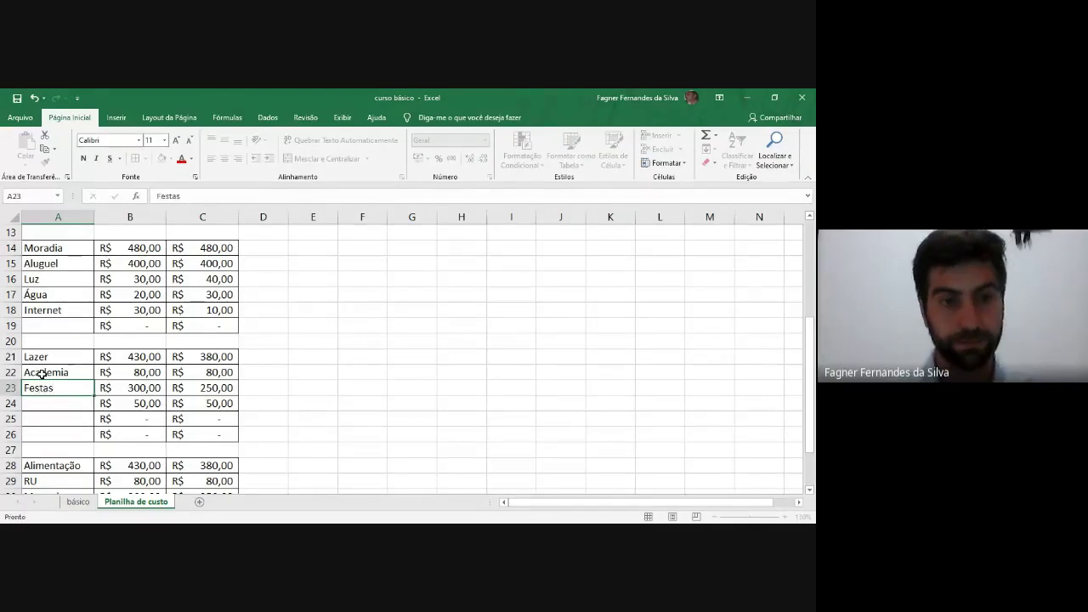
pyautogui.press('Return')
# Step: Set the Previsto and Realizado values of the Lazer block's unlabeled row, B24 and C24, to 0
pyautogui.scroll(-1, 191, 435)
pyautogui.click(85, 371)
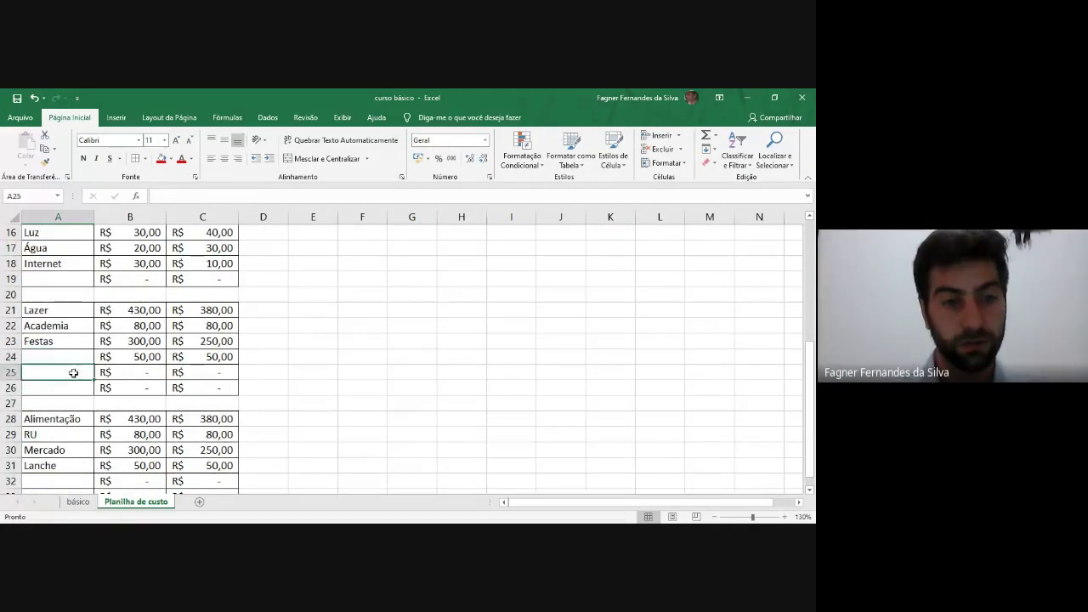
pyautogui.click(80, 388)
pyautogui.click(137, 388)
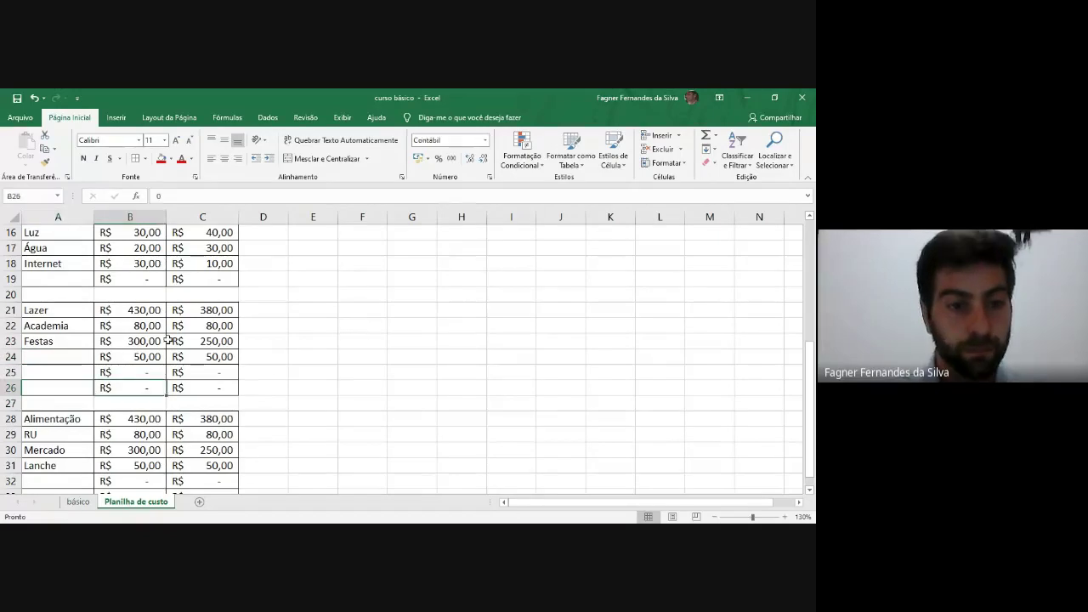
pyautogui.click(146, 356)
pyautogui.write('0')
pyautogui.click(187, 357)
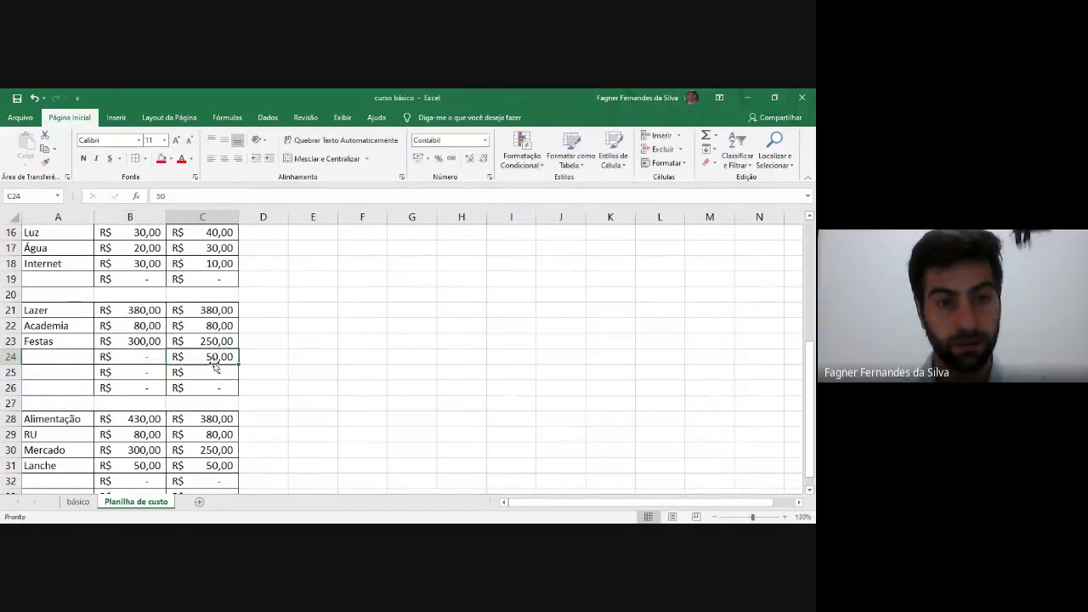
pyautogui.write('0')
# Step: Set the Previsto values in B22:B23 to 40 for Academia and 150 for Festas
pyautogui.click(141, 329)
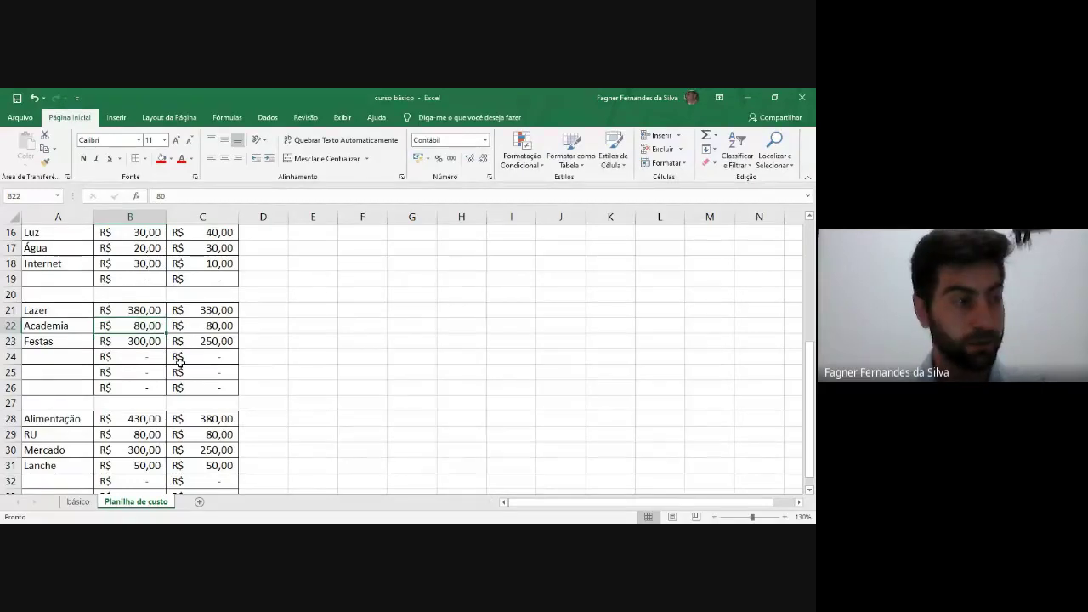
pyautogui.write('40')
pyautogui.press('Return')
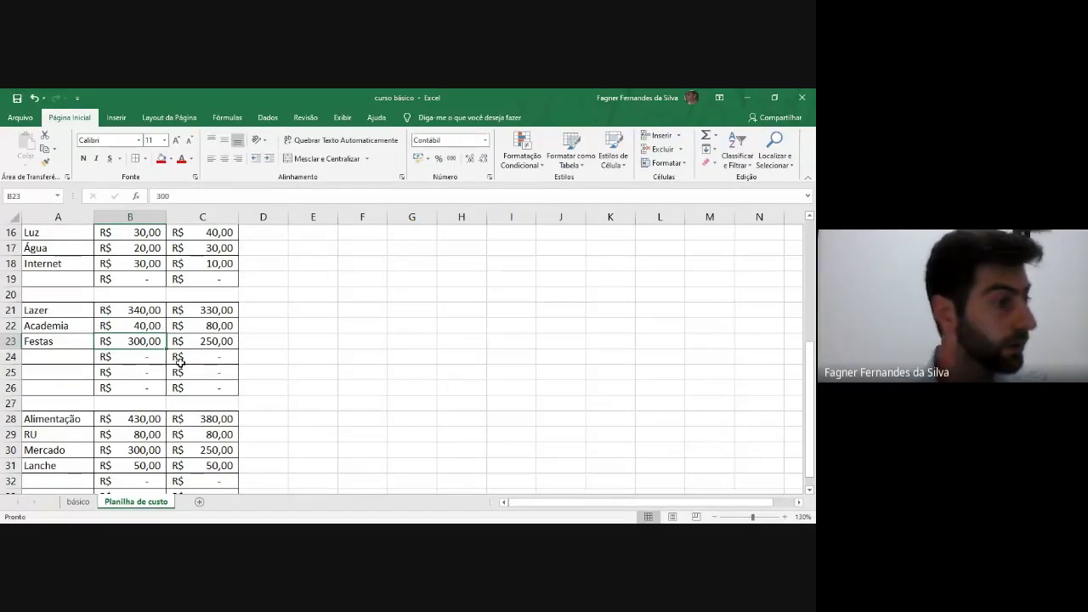
pyautogui.write('15')
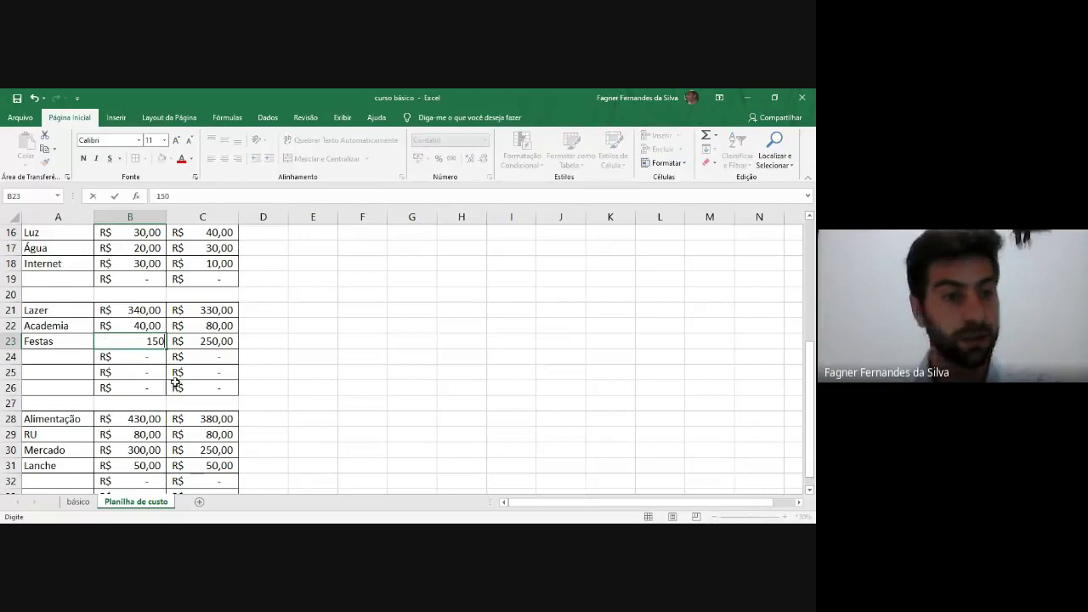
pyautogui.write('0')
# Step: Set the Realizado values in C22:C23 to 40 for Academia and 160 for Festas
pyautogui.click(220, 326)
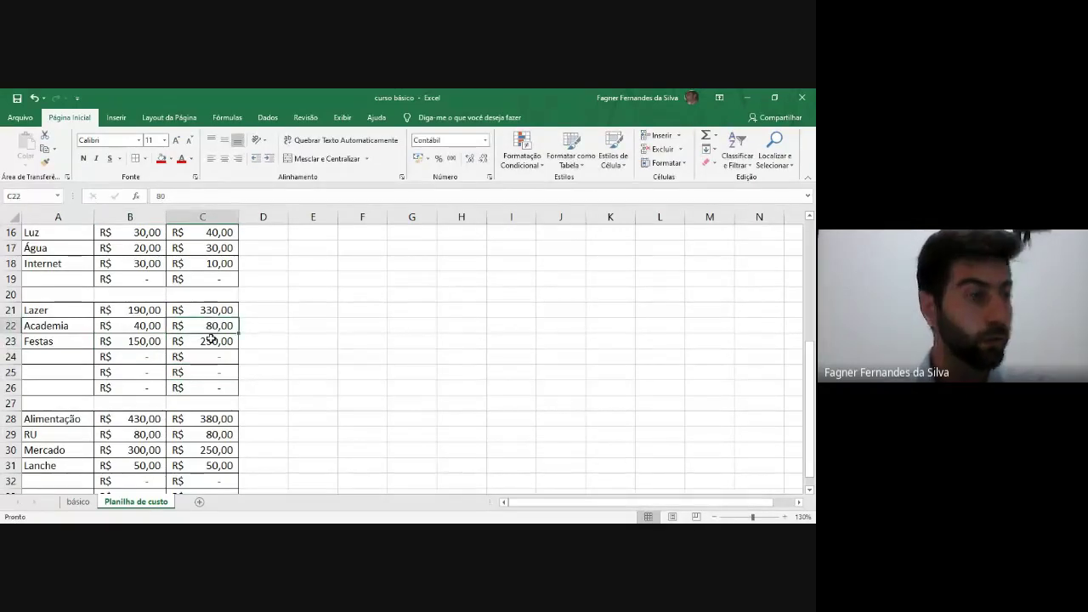
pyautogui.write('40')
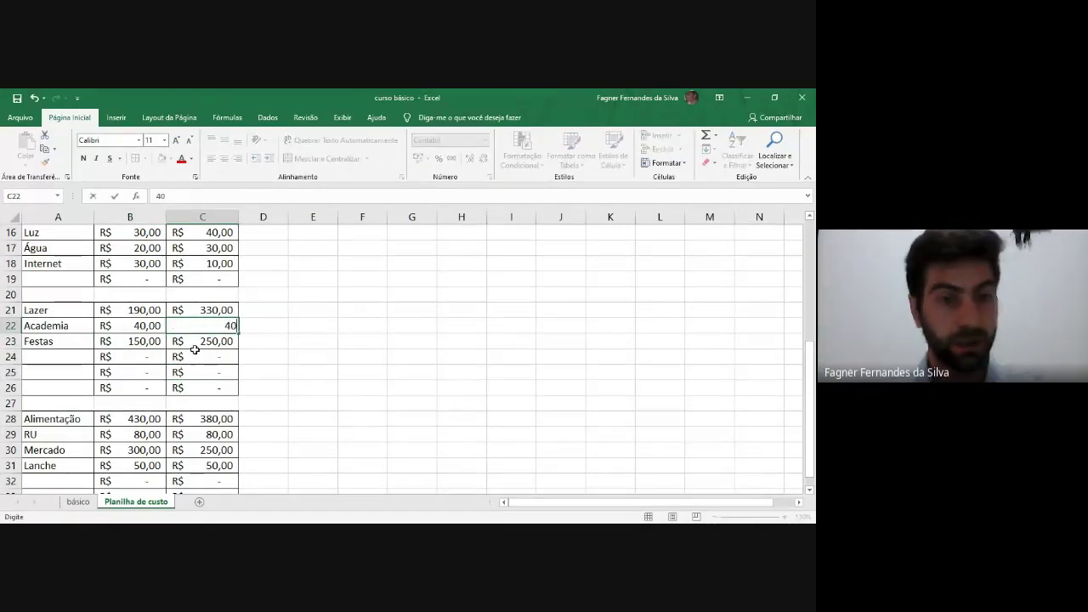
pyautogui.press('Return')
pyautogui.write('1')
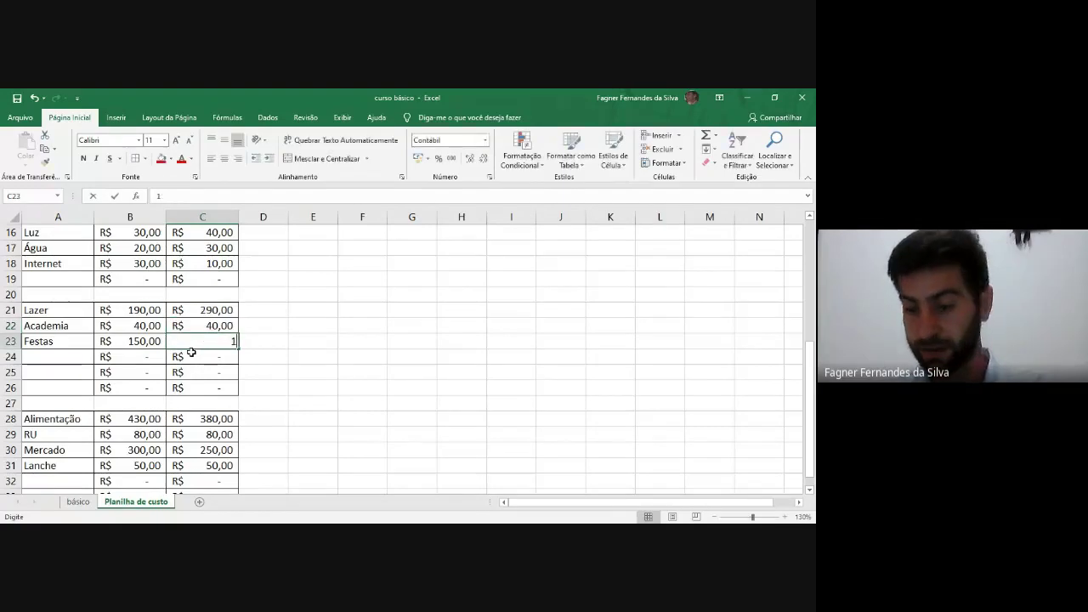
pyautogui.write('60')
pyautogui.click(224, 372)
# Step: Replace the heading of the last block in A28 with Transporte
pyautogui.scroll(-2, 220, 371)
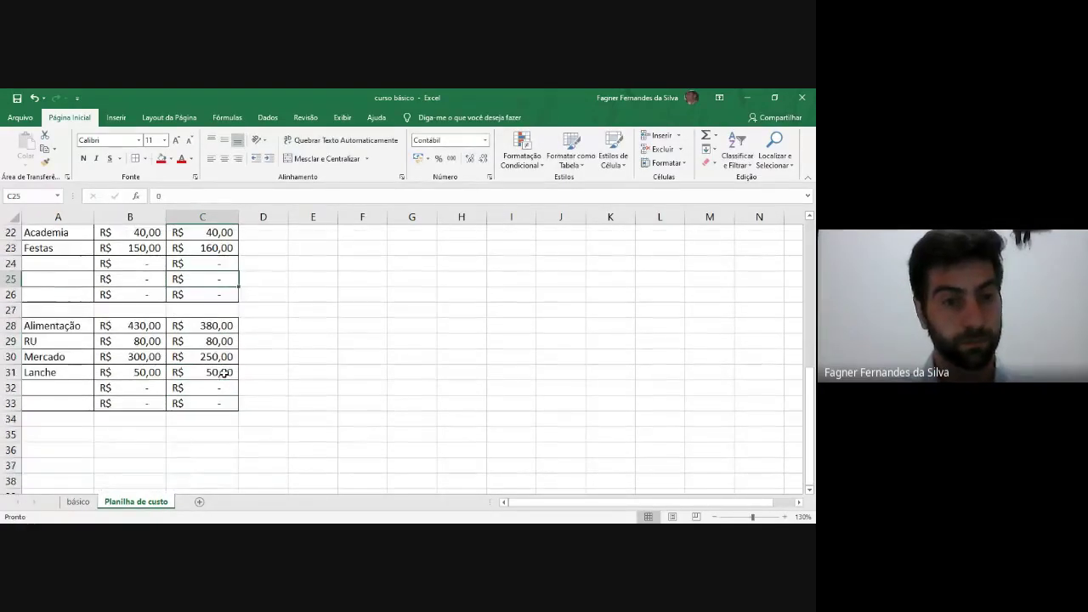
pyautogui.click(67, 329)
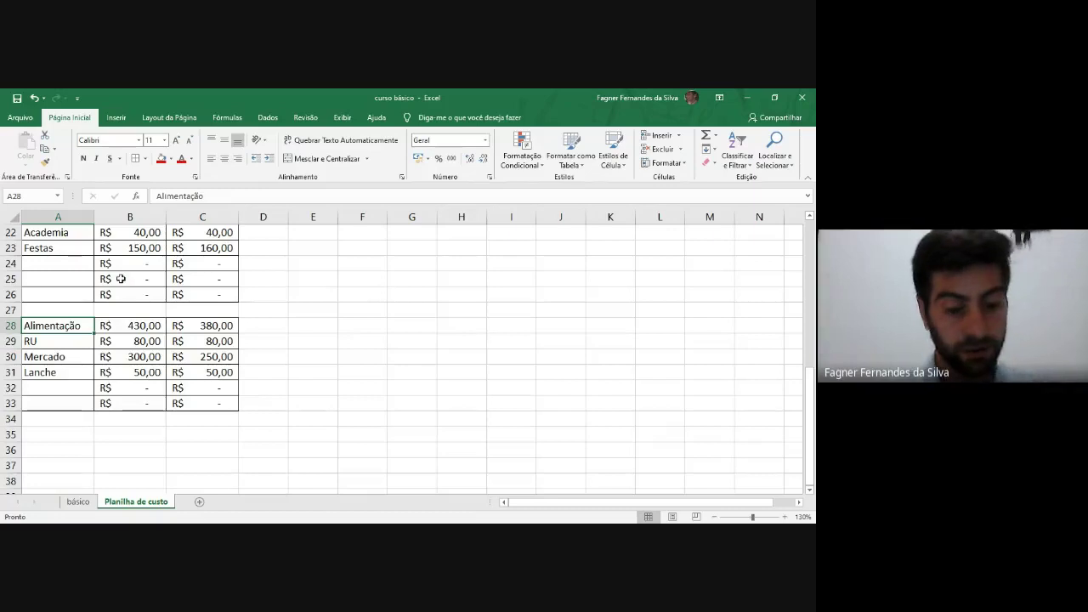
pyautogui.write('Tra')
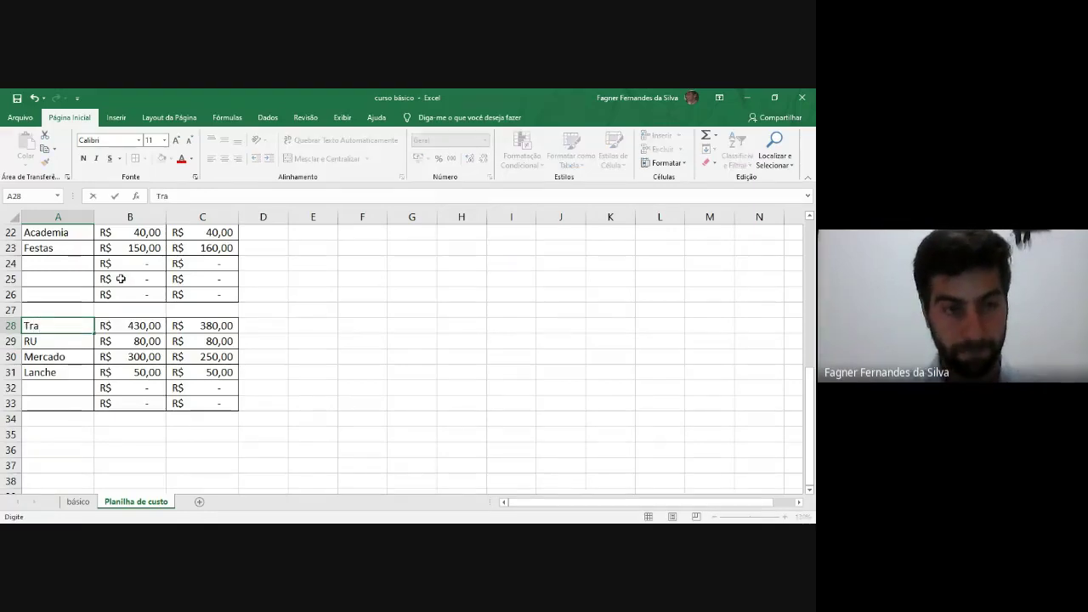
pyautogui.write('nsporte')
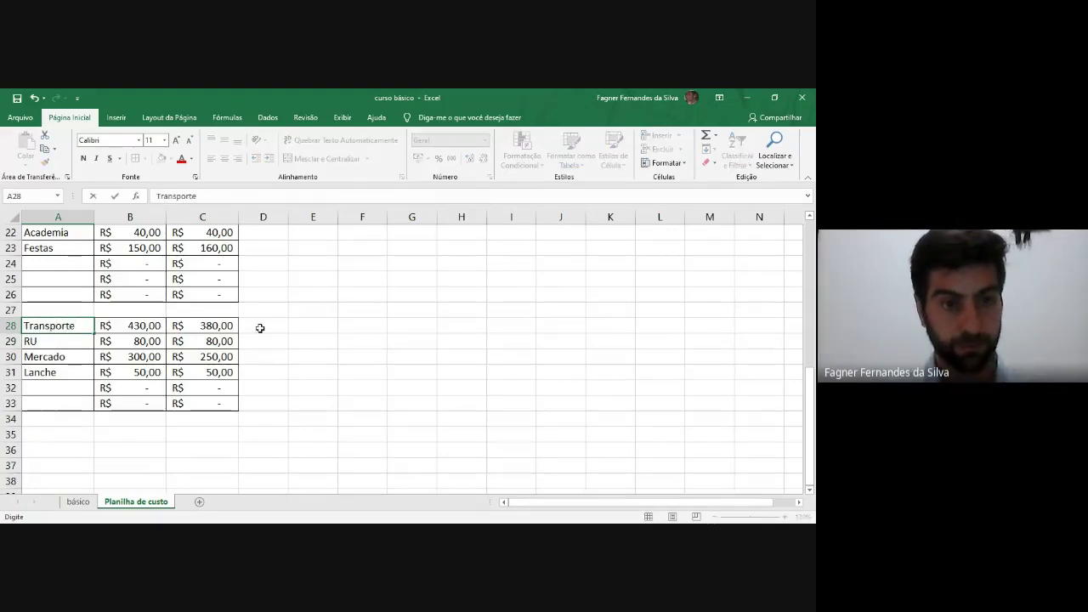
pyautogui.press('Return')
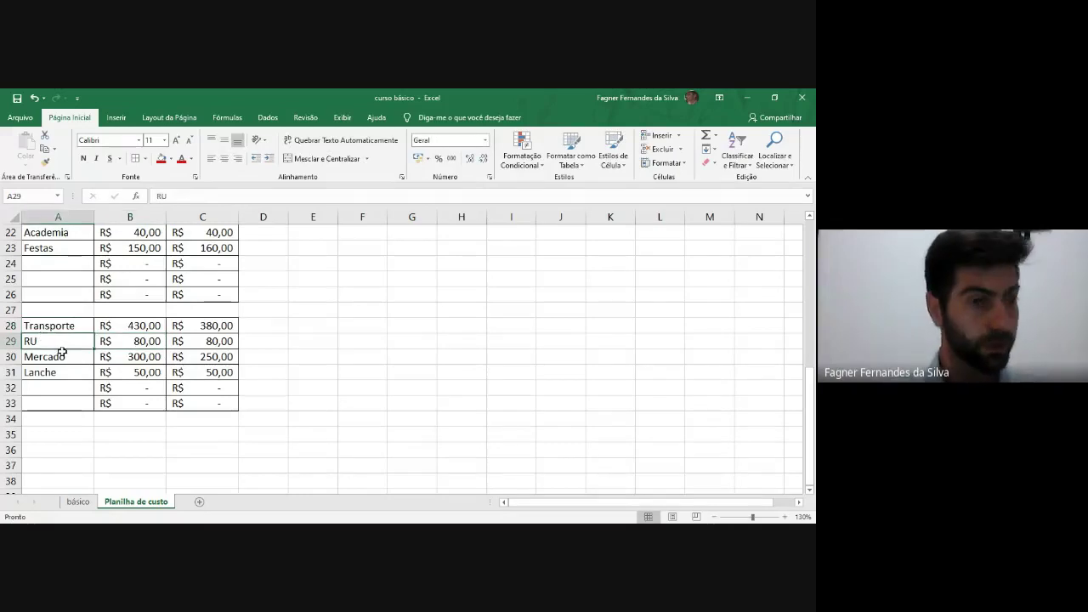
# Step: Replace the Transporte block's item labels in A29:A30 with Urbano and Intermunicipal, and clear the Lanche label in A31
pyautogui.write('Urbano')
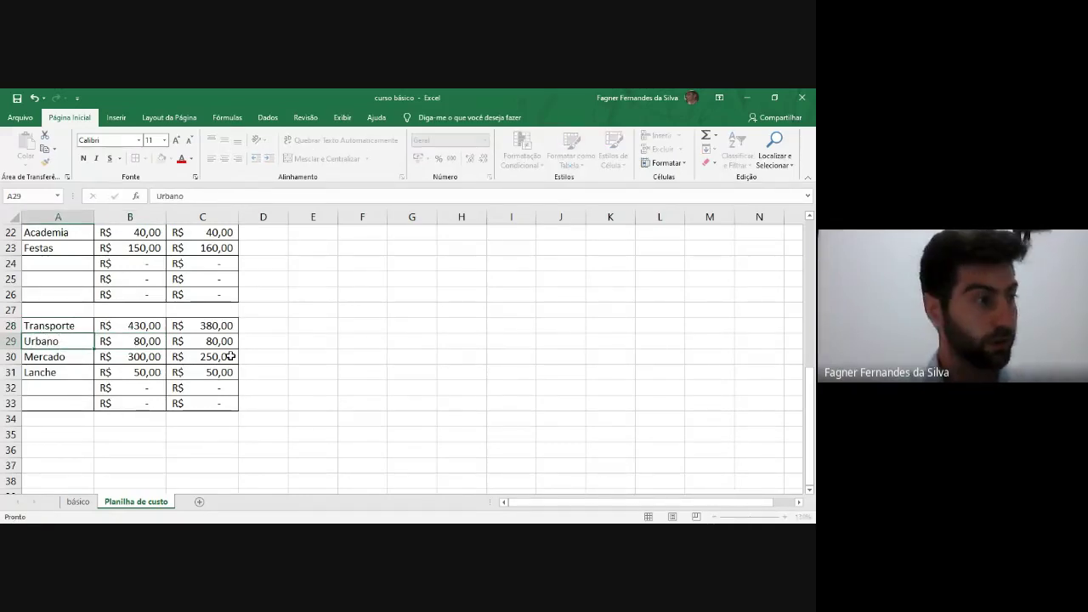
pyautogui.press('Return')
pyautogui.write('Inter')
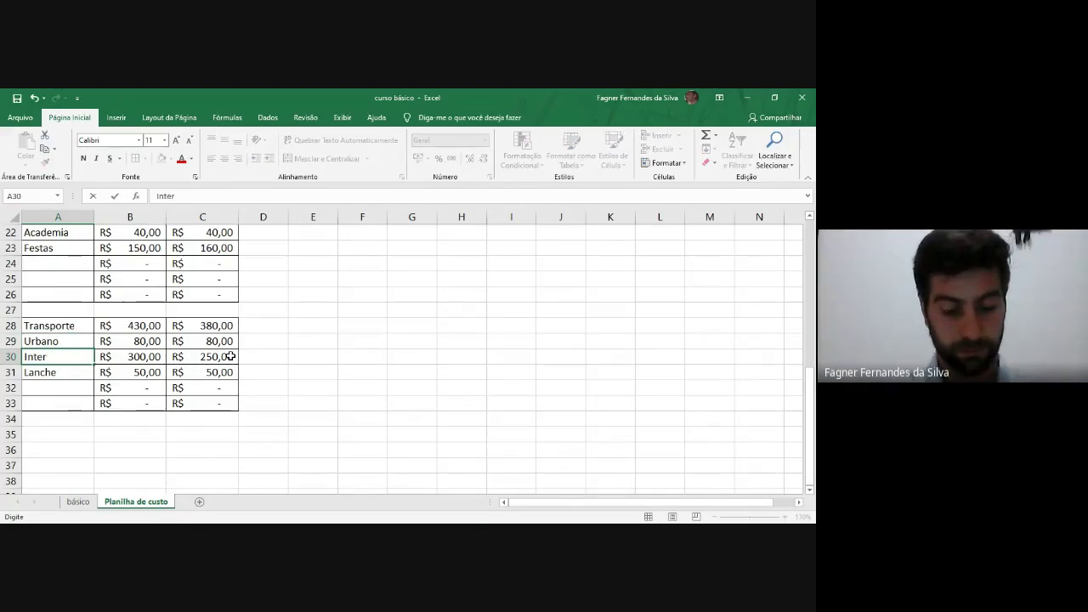
pyautogui.write('munici')
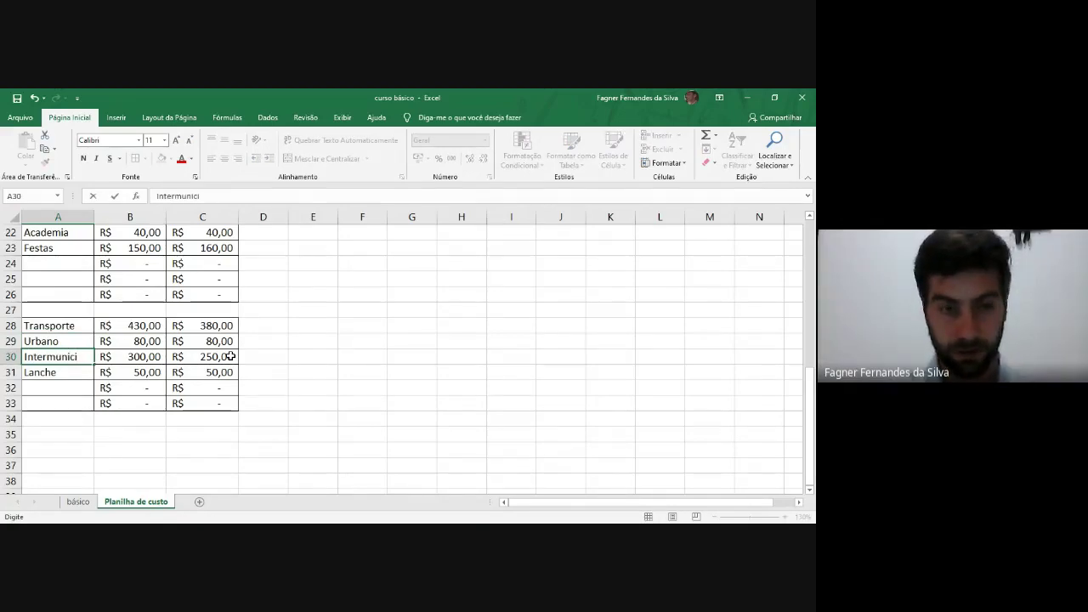
pyautogui.write('pal')
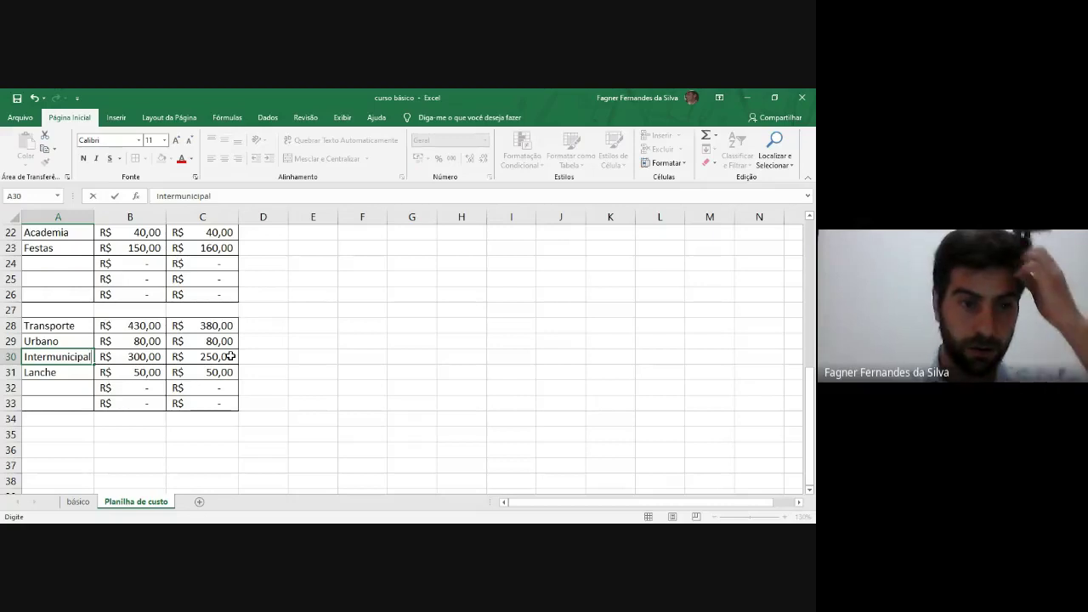
pyautogui.press('Return')
pyautogui.press('Delete')
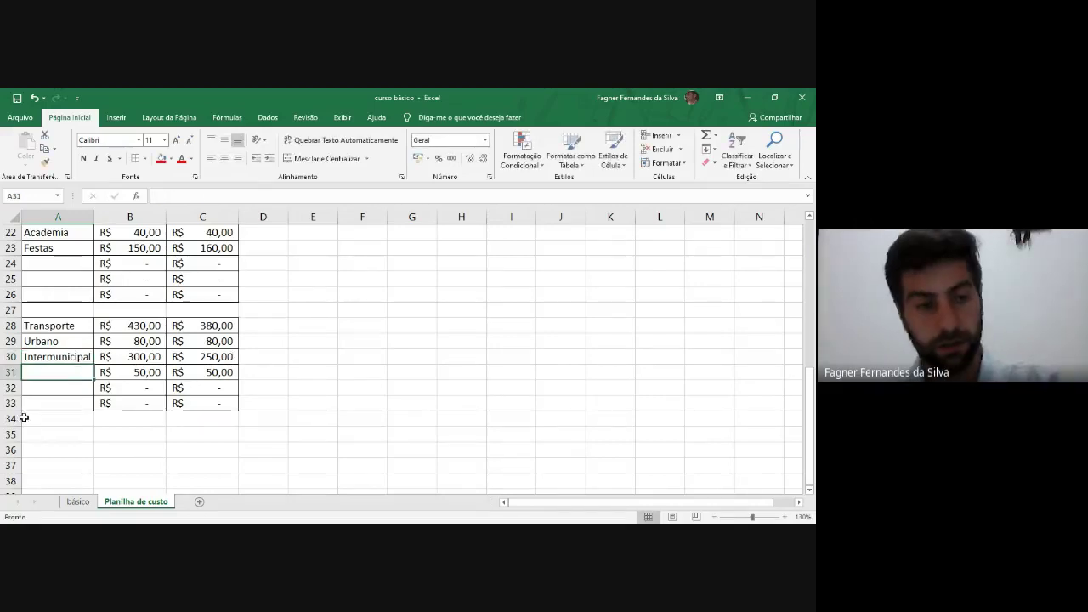
# Step: Set the Transporte block's Previsto values in B29:B31 to 50 for Urbano, 50 for Intermunicipal and 0 for the unlabeled row
pyautogui.click(126, 341)
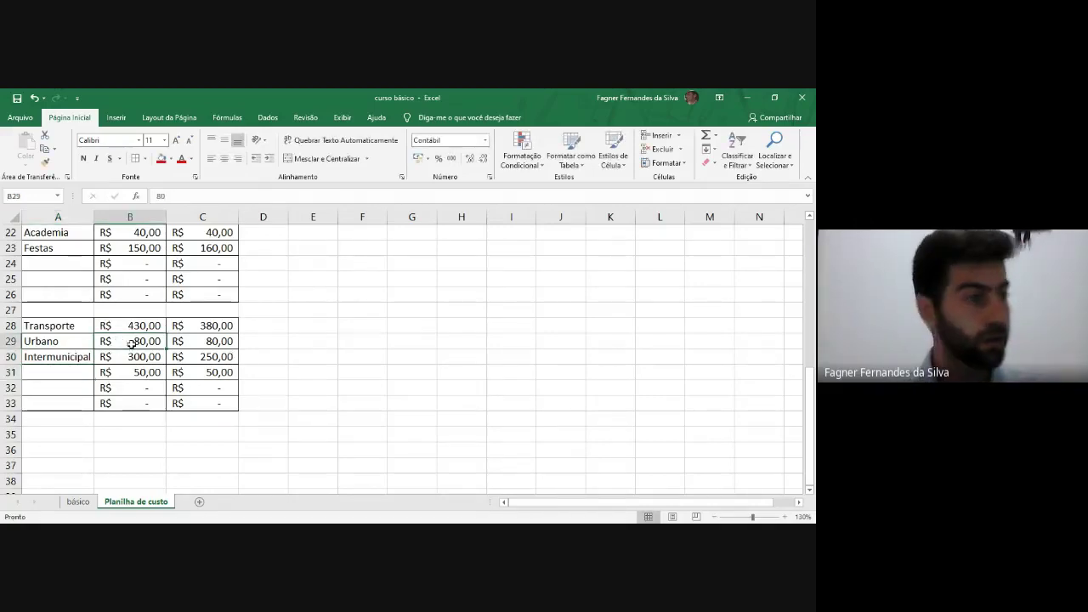
pyautogui.write('50')
pyautogui.press('Return')
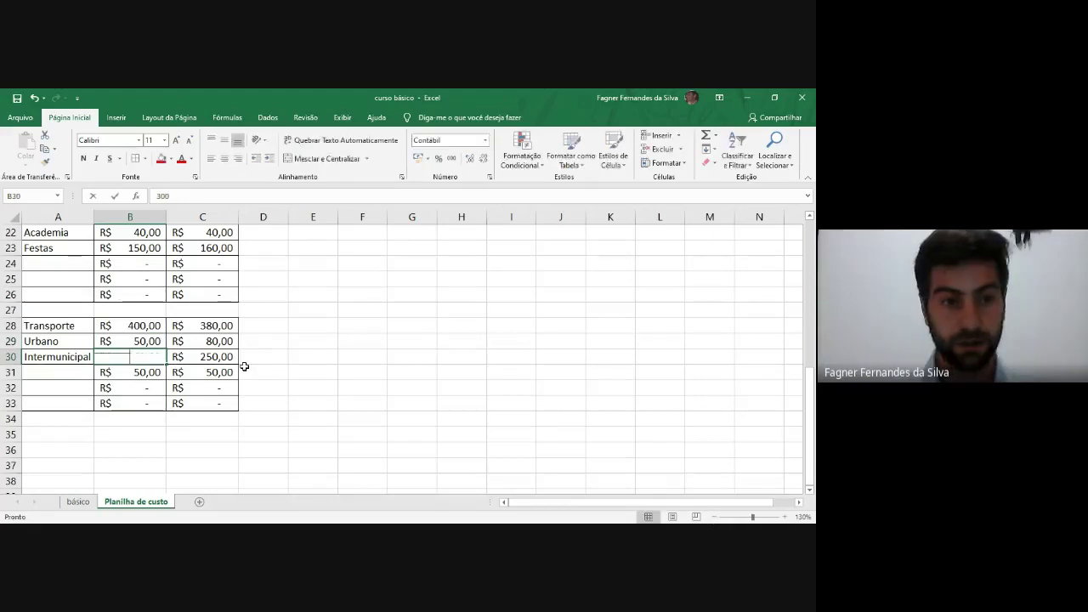
pyautogui.write('5')
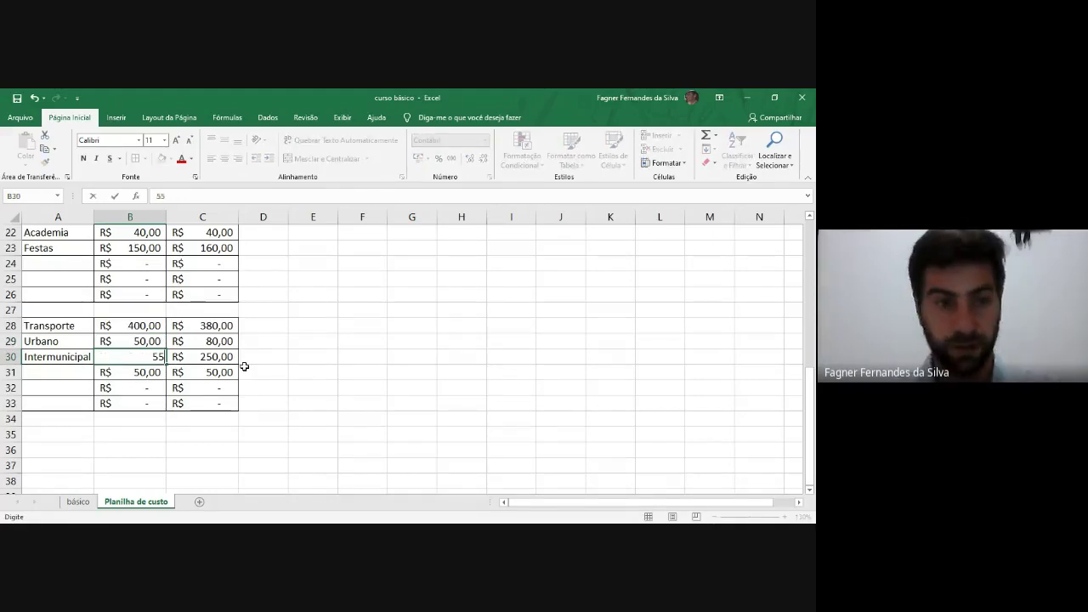
pyautogui.write('5')
pyautogui.press('BackSpace')
pyautogui.write('0')
pyautogui.press('Return')
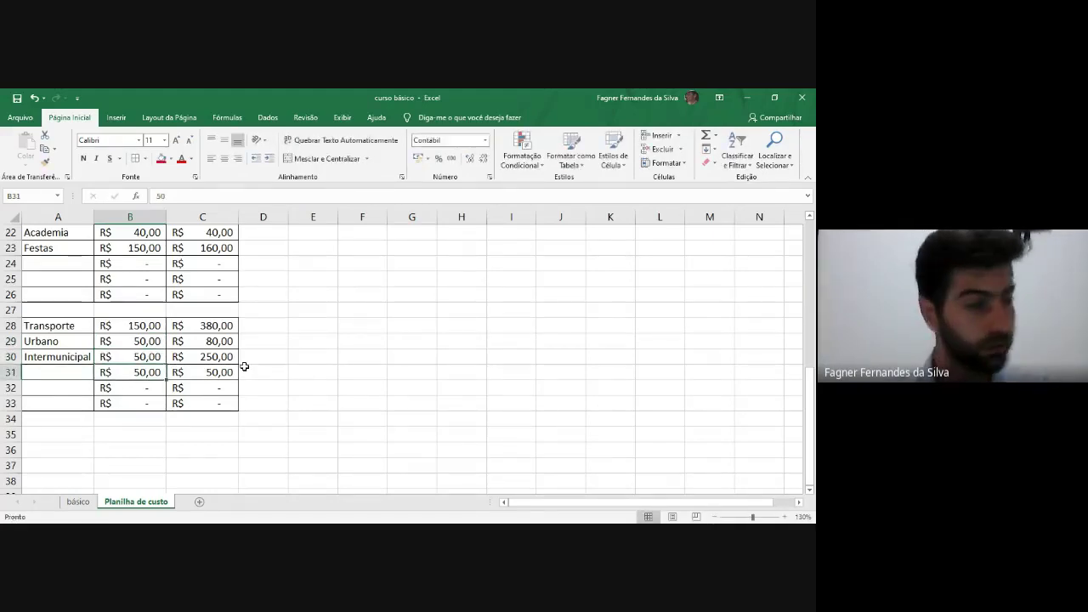
pyautogui.press('Delete')
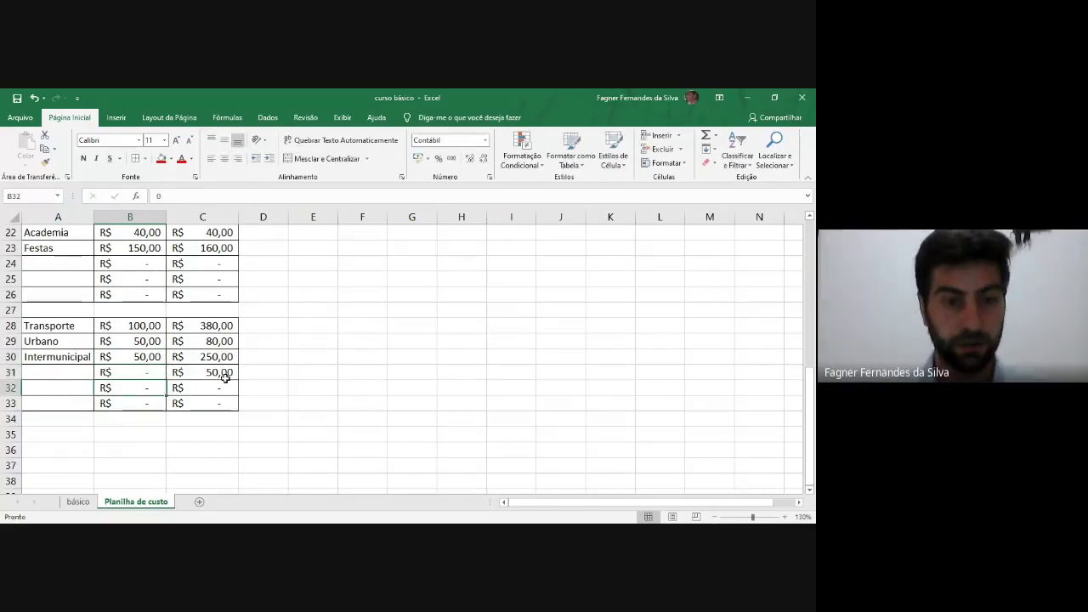
# Step: Set the Transporte block's Realizado values in C29:C31 to 50 for Urbano, 30 for Intermunicipal and 0 for the unlabeled row
pyautogui.click(207, 341)
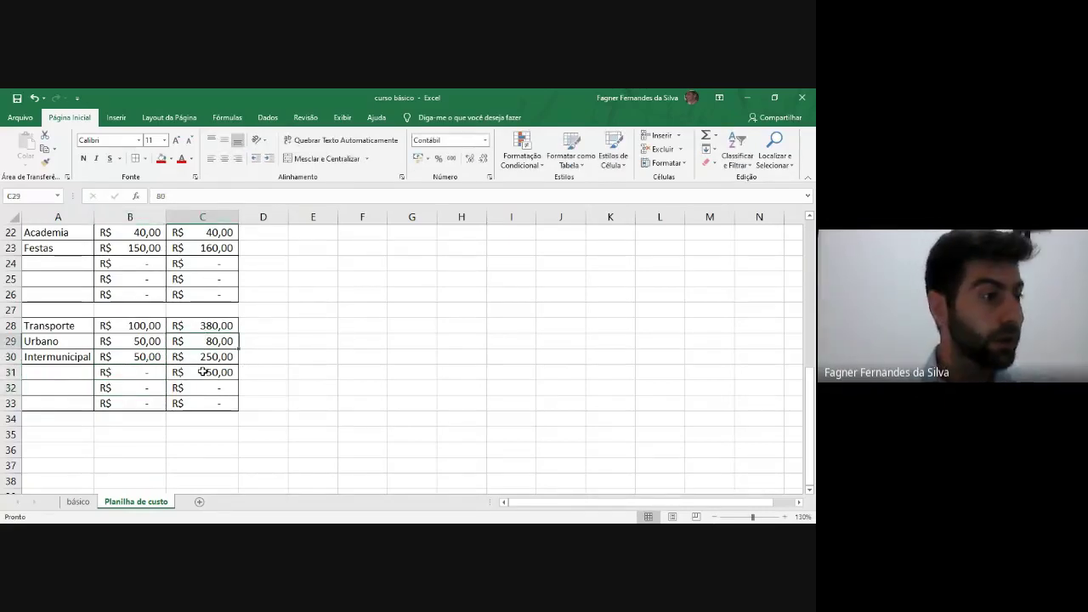
pyautogui.write('50')
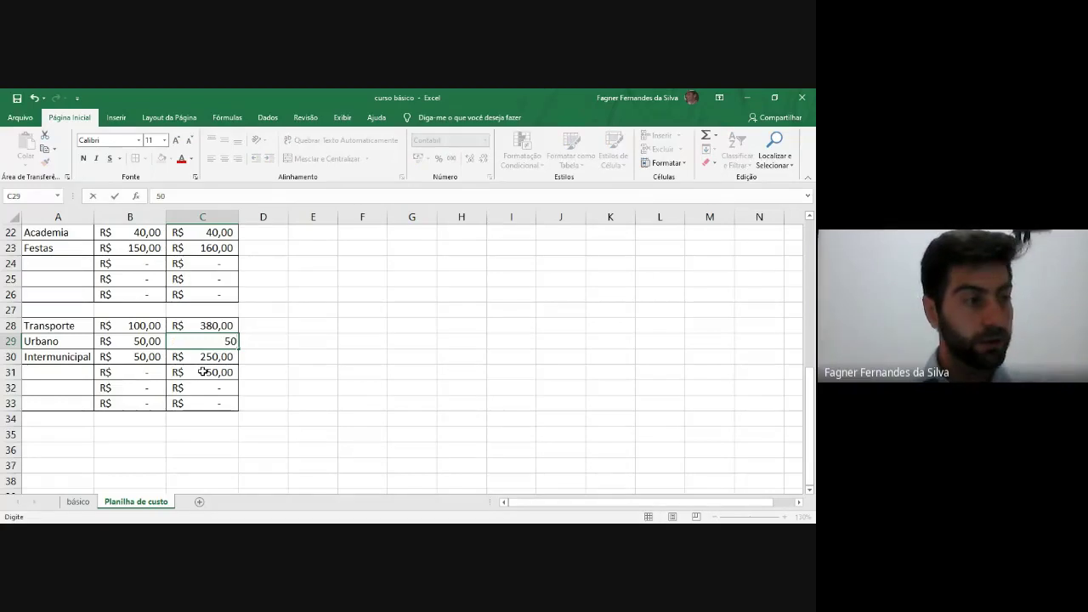
pyautogui.press('Return')
pyautogui.write('30')
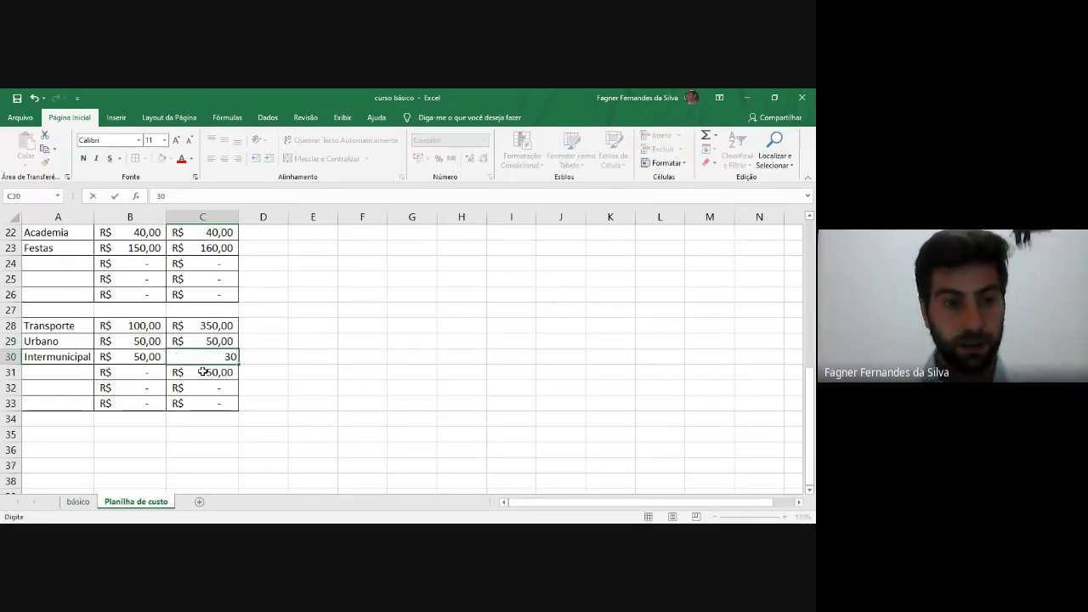
pyautogui.press('Return')
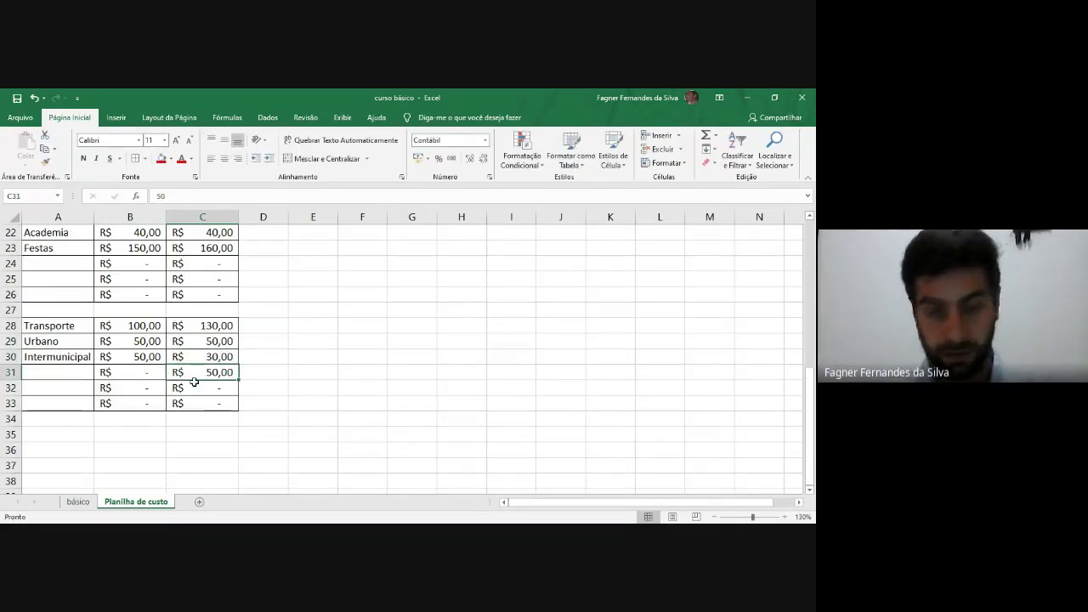
pyautogui.write('0')
pyautogui.press('Return')
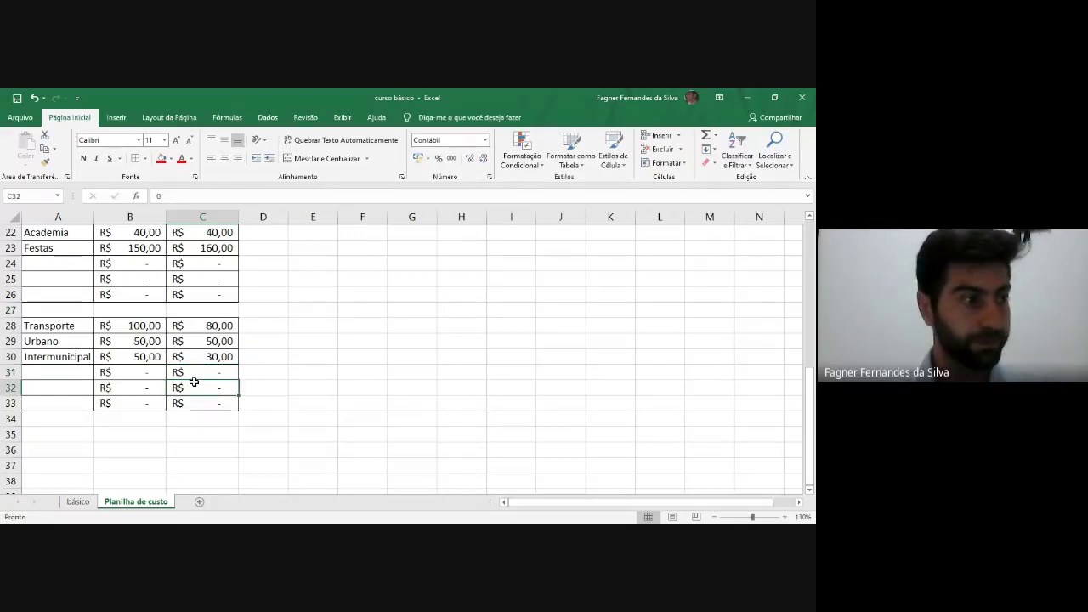
# Step: Review the Previsto and Realizado amounts in the Alimentação, Moradia, Lazer and Transporte blocks
pyautogui.scroll(7, 197, 389)
pyautogui.scroll(-7, 199, 399)
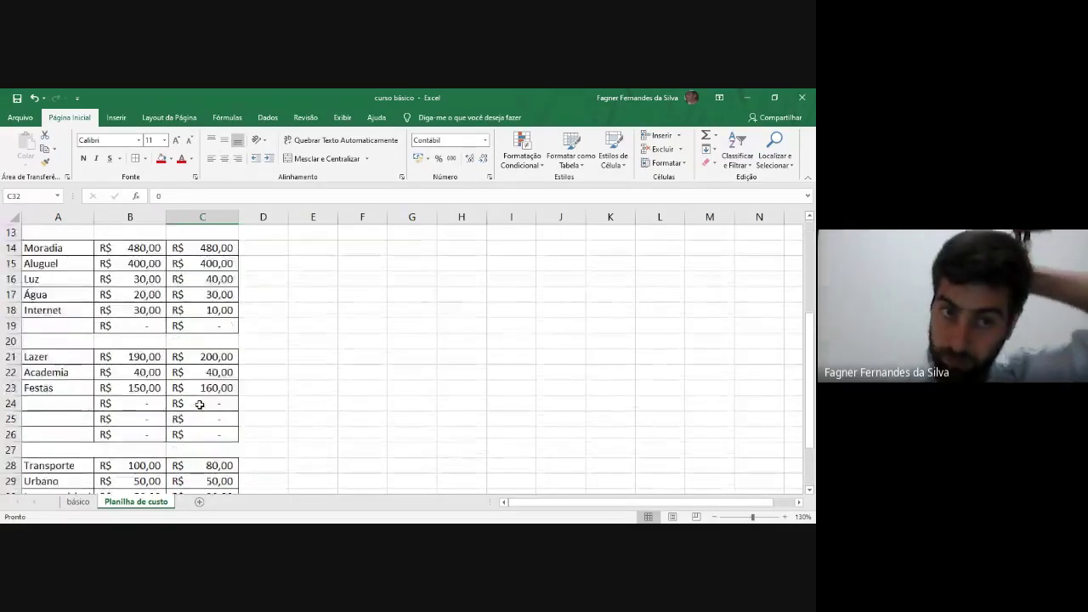
pyautogui.scroll(7, 199, 403)
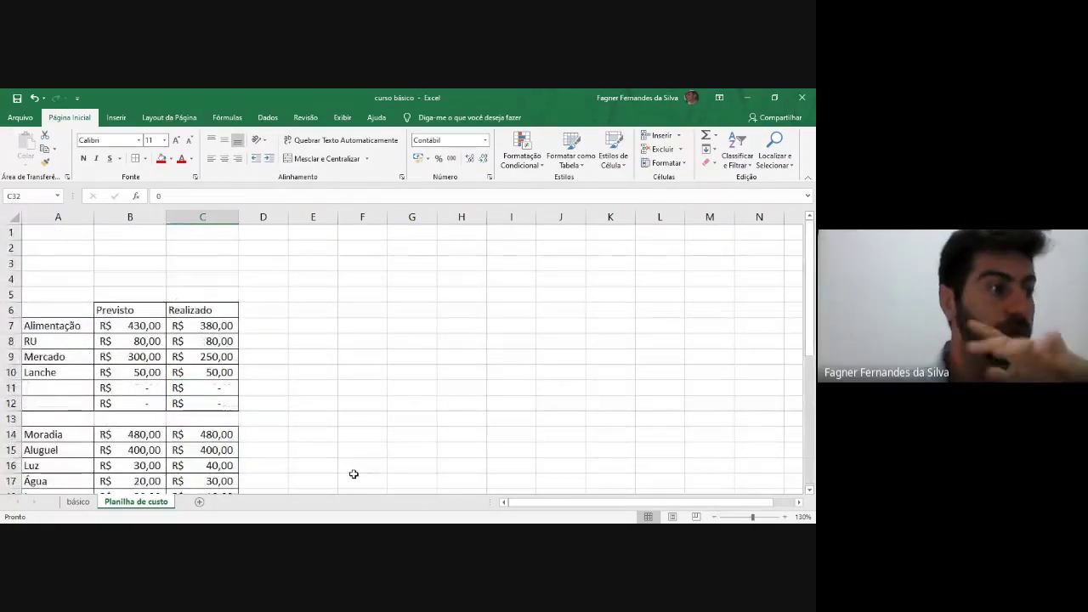
pyautogui.scroll(-2, 174, 369)
pyautogui.scroll(2, 166, 371)
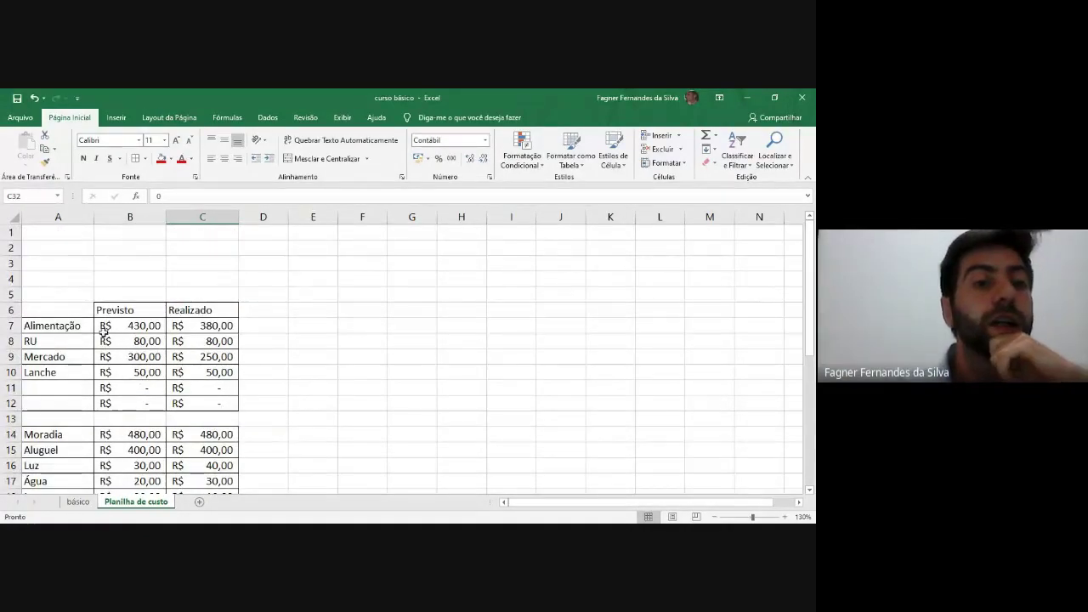
pyautogui.scroll(-2, 85, 316)
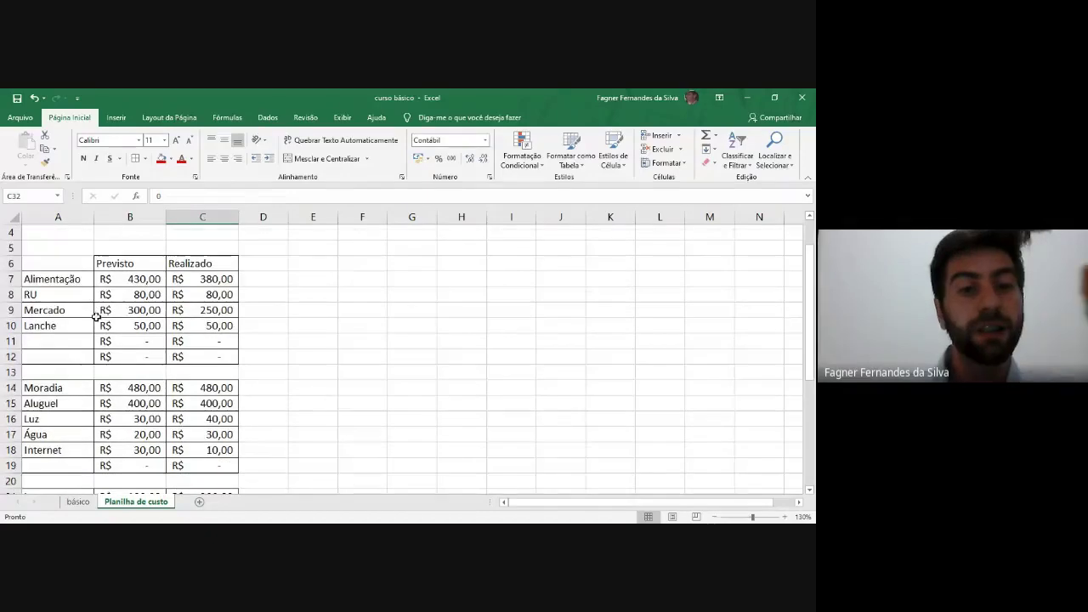
pyautogui.scroll(-7, 97, 315)
pyautogui.scroll(9, 97, 316)
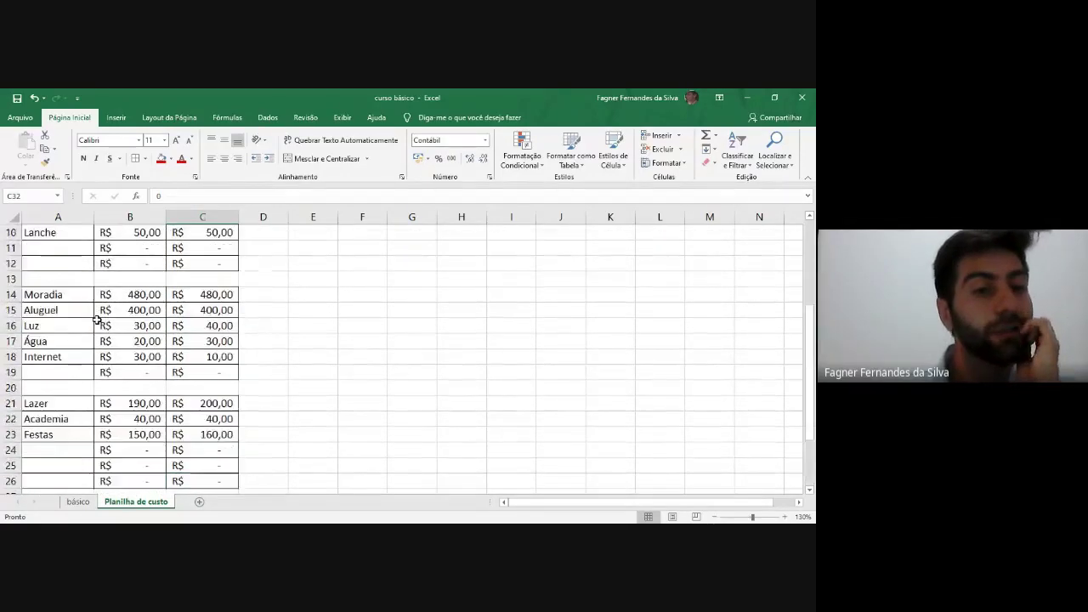
pyautogui.scroll(-8, 101, 324)
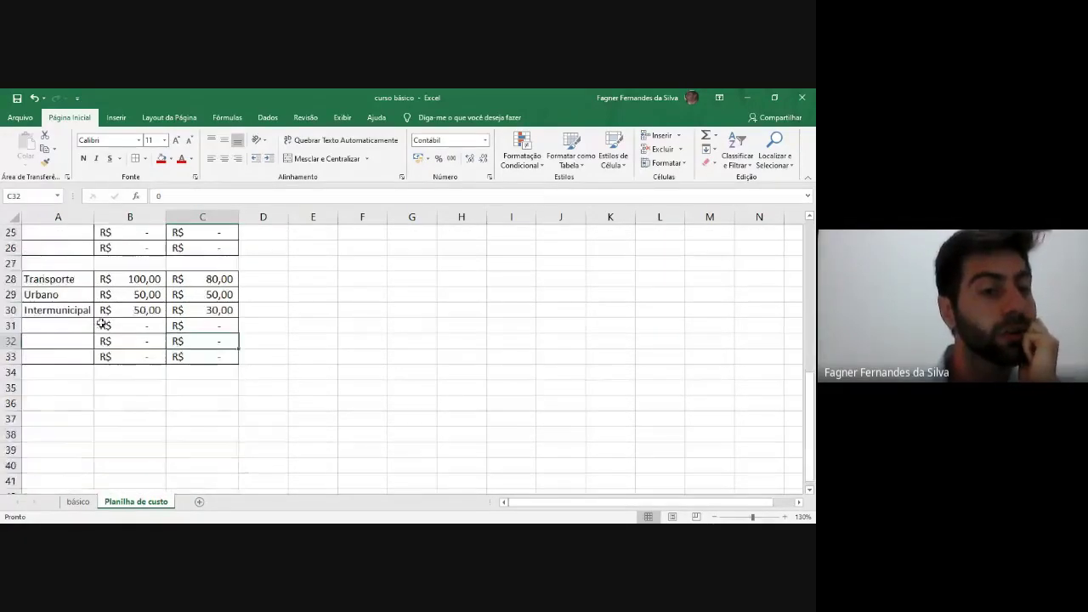
# Step: Copy the bordered row A33:C33 below the Transporte block to A36:C36
pyautogui.click(75, 386)
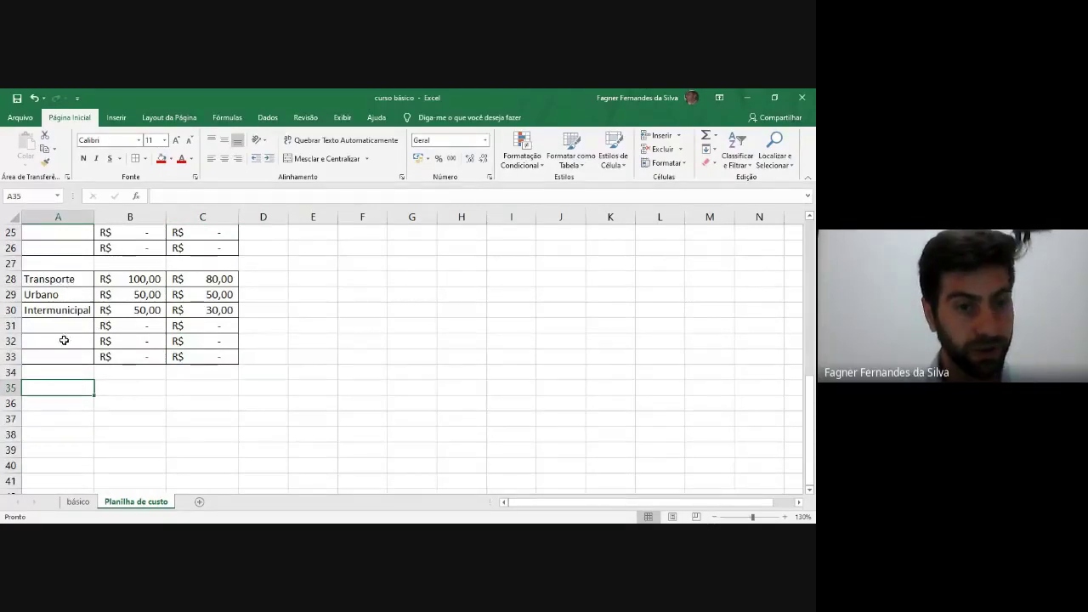
pyautogui.moveTo(60, 360); pyautogui.dragTo(218, 360)
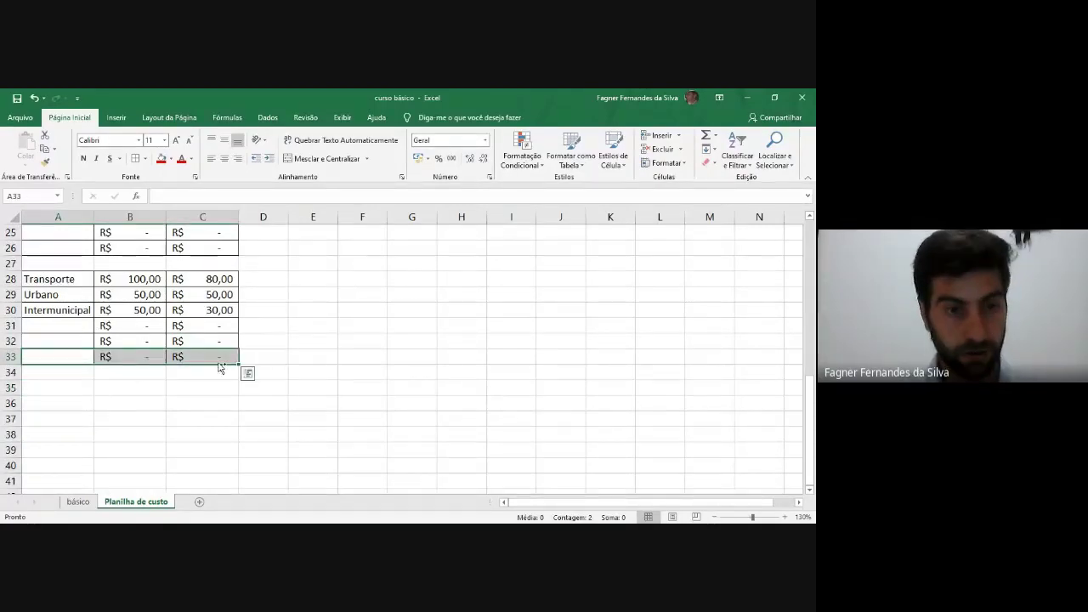
pyautogui.hotkey('ctrl', 'c')
pyautogui.click(62, 389)
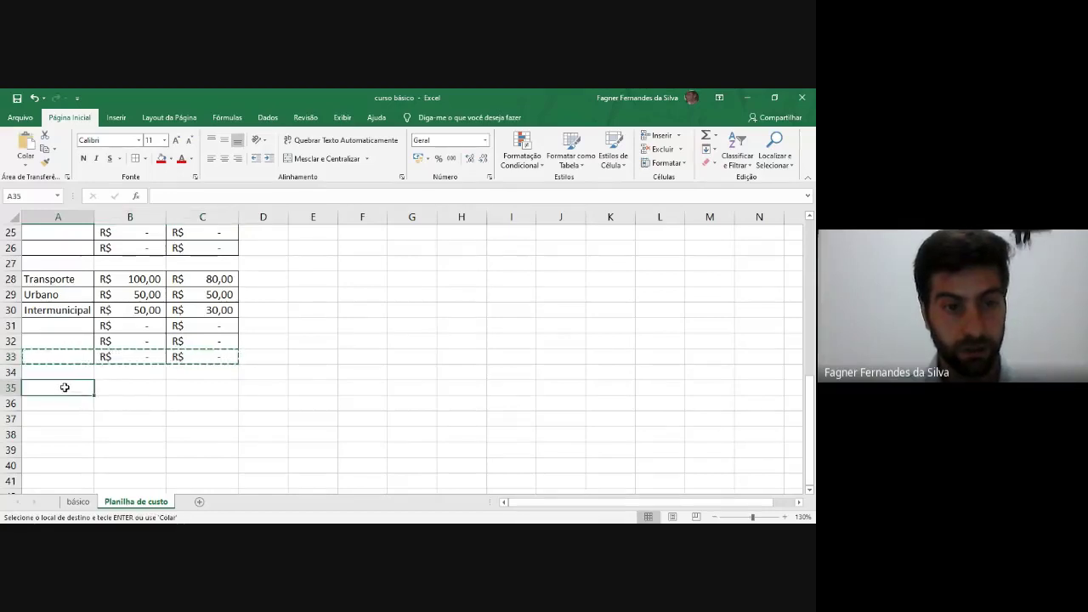
pyautogui.moveTo(51, 352); pyautogui.dragTo(216, 356)
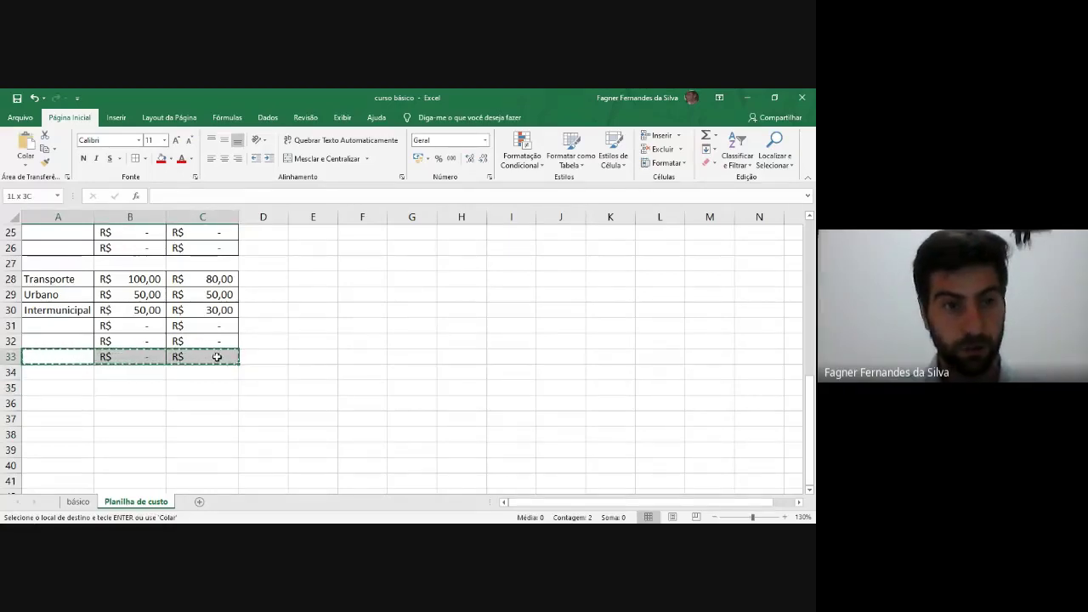
pyautogui.click(78, 352)
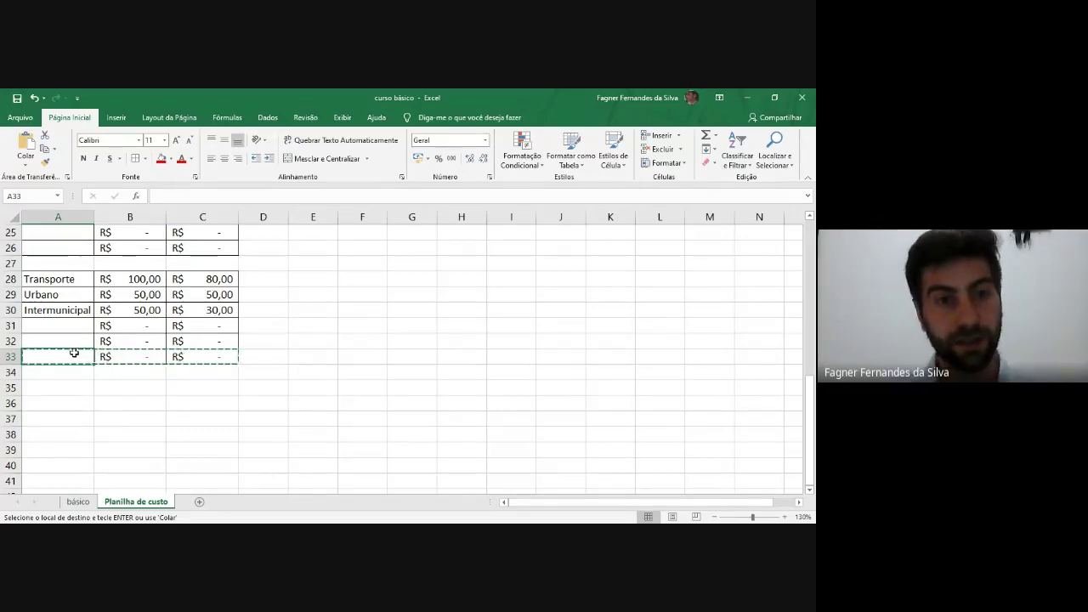
pyautogui.moveTo(75, 352); pyautogui.dragTo(213, 356)
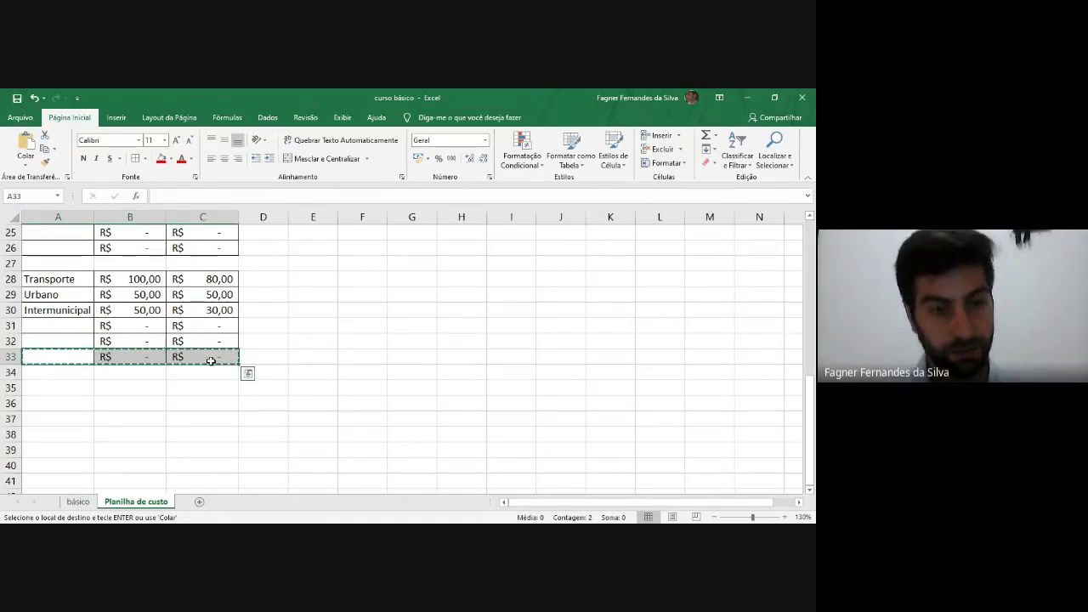
pyautogui.click(50, 405)
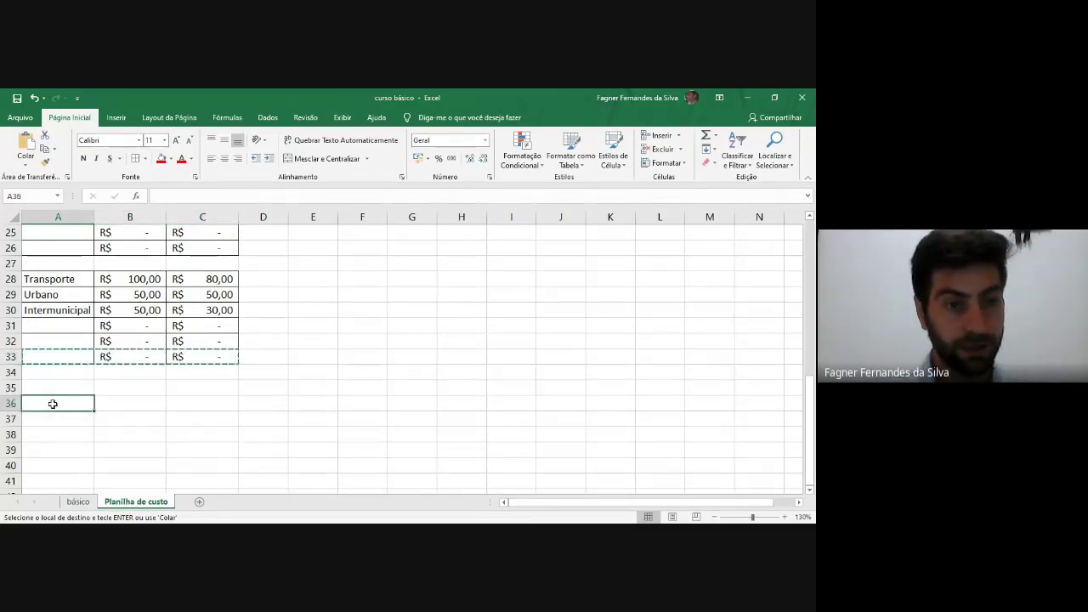
pyautogui.hotkey('ctrl', 'v')
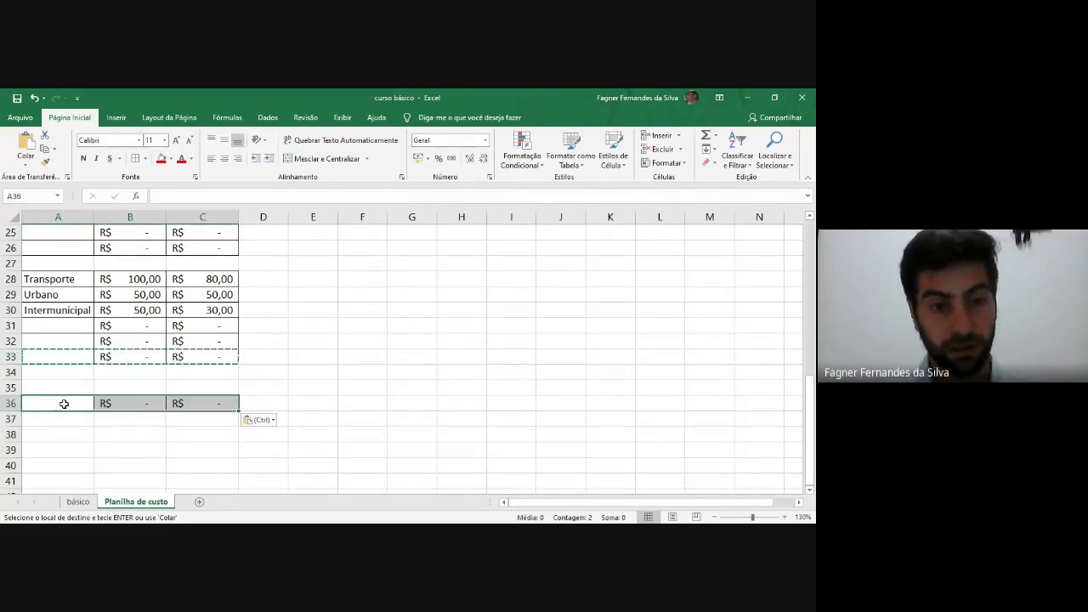
# Step: Label the new bordered row TOTAL in A36
pyautogui.click(129, 420)
pyautogui.click(76, 406)
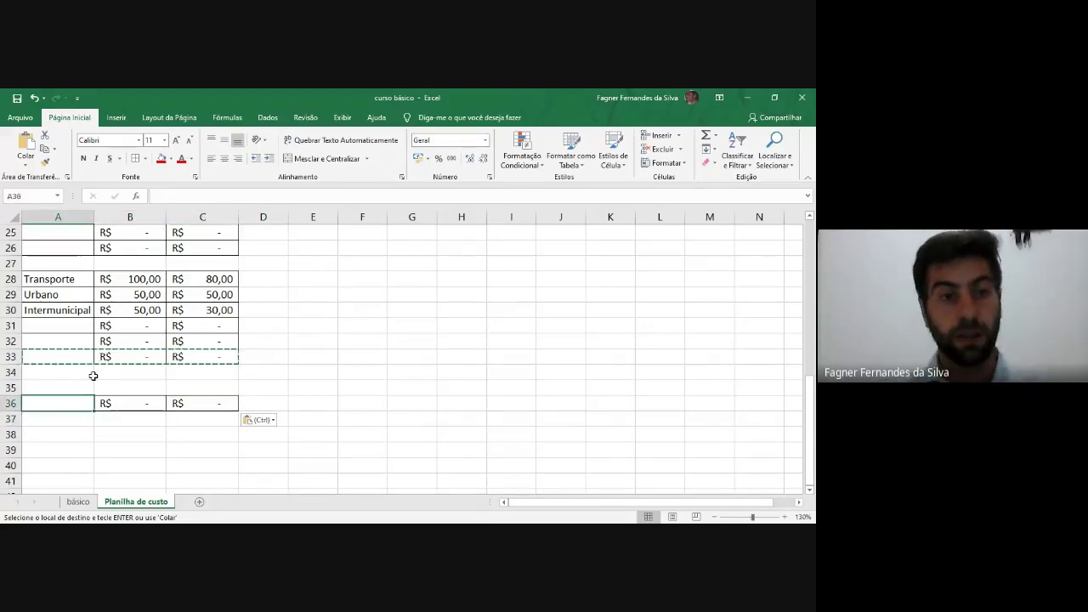
pyautogui.write('T')
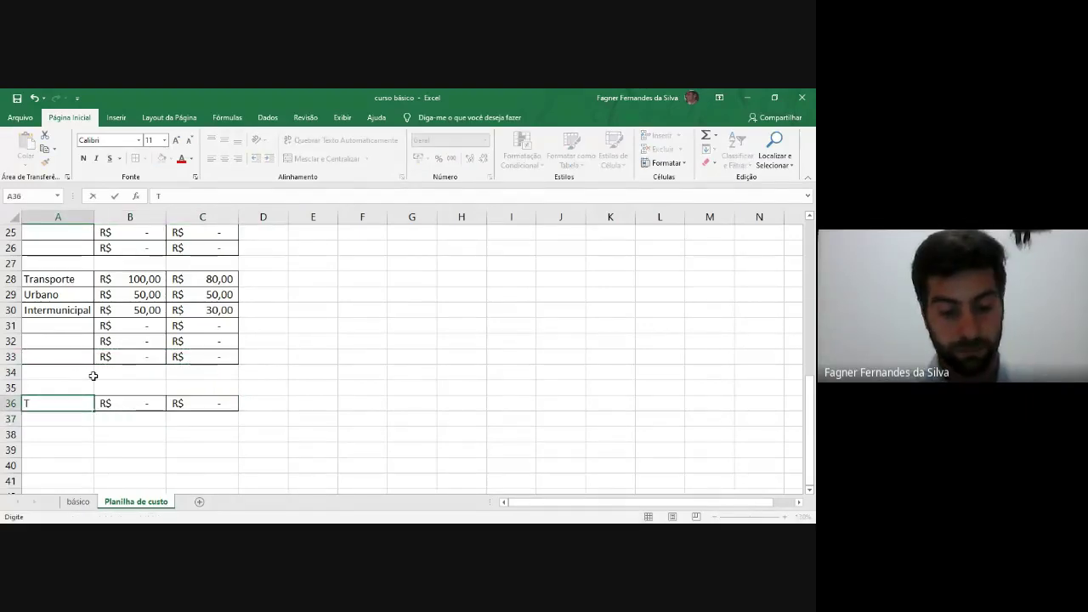
pyautogui.write('OTAL')
pyautogui.press('Tab')
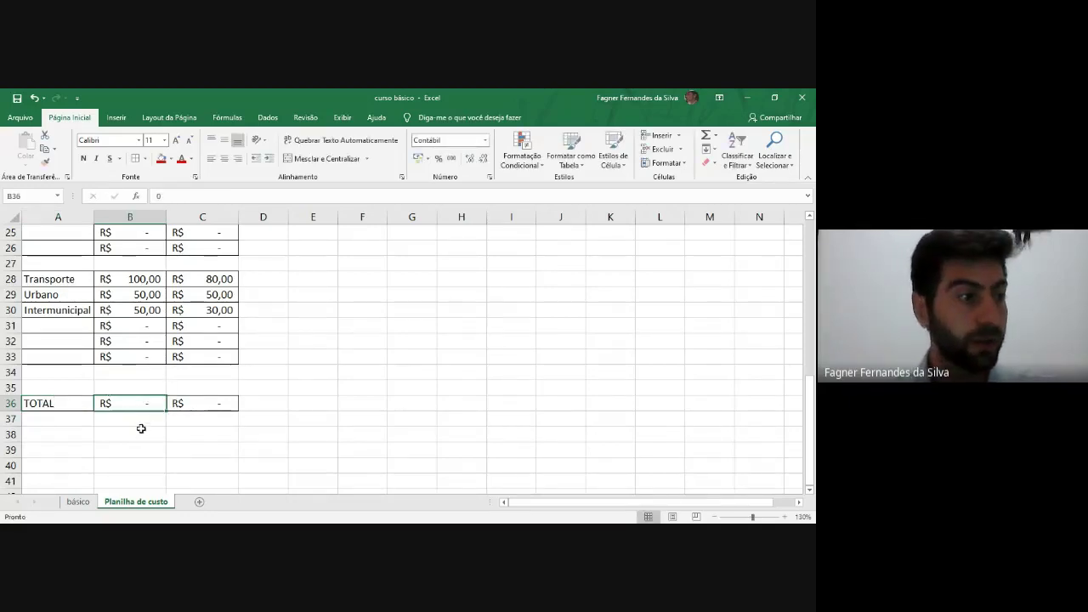
# Step: Clear the copied zero values from B36 and C36 in the TOTAL row
pyautogui.scroll(4, 211, 399)
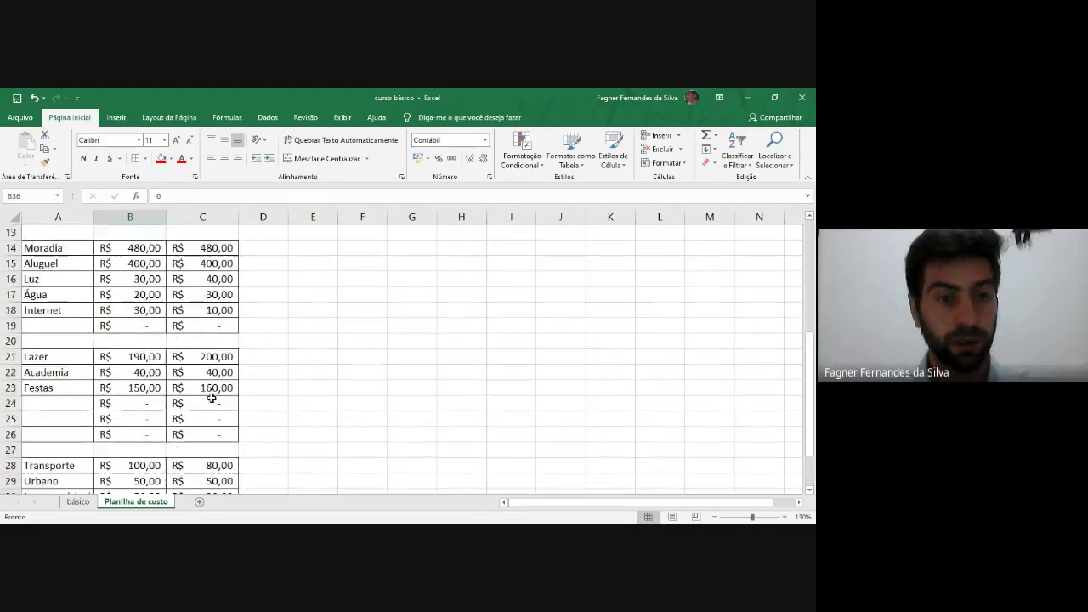
pyautogui.scroll(4, 211, 399)
pyautogui.scroll(-6, 211, 416)
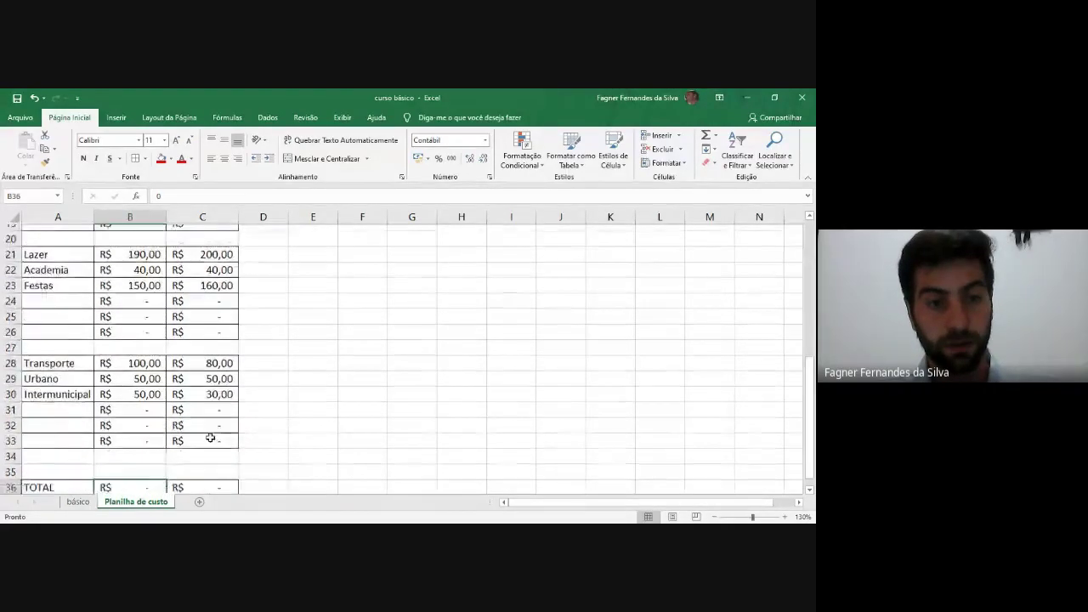
pyautogui.scroll(-2, 211, 437)
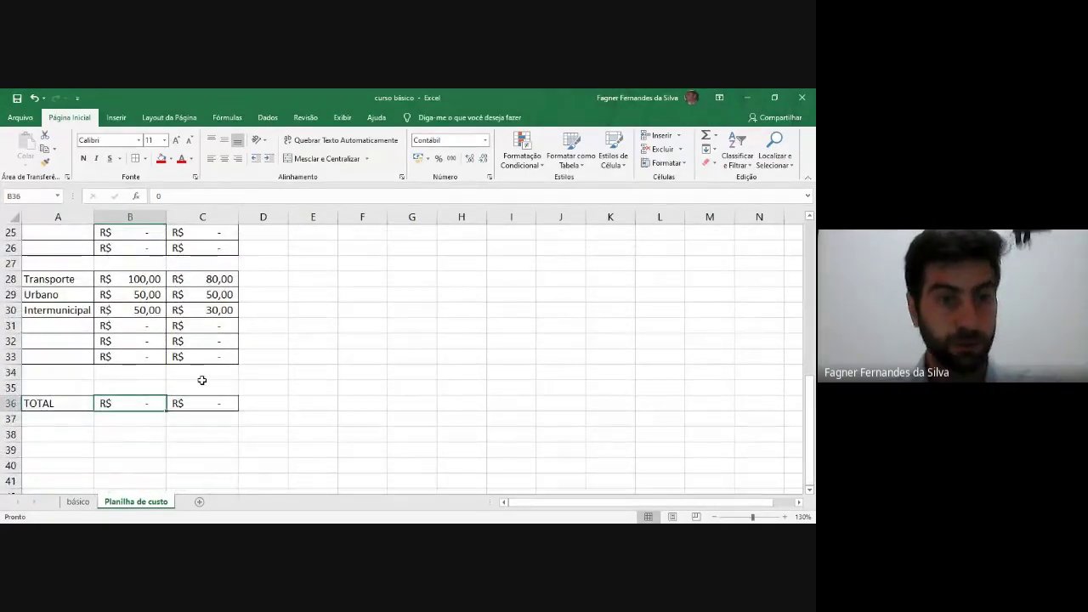
pyautogui.press('Delete')
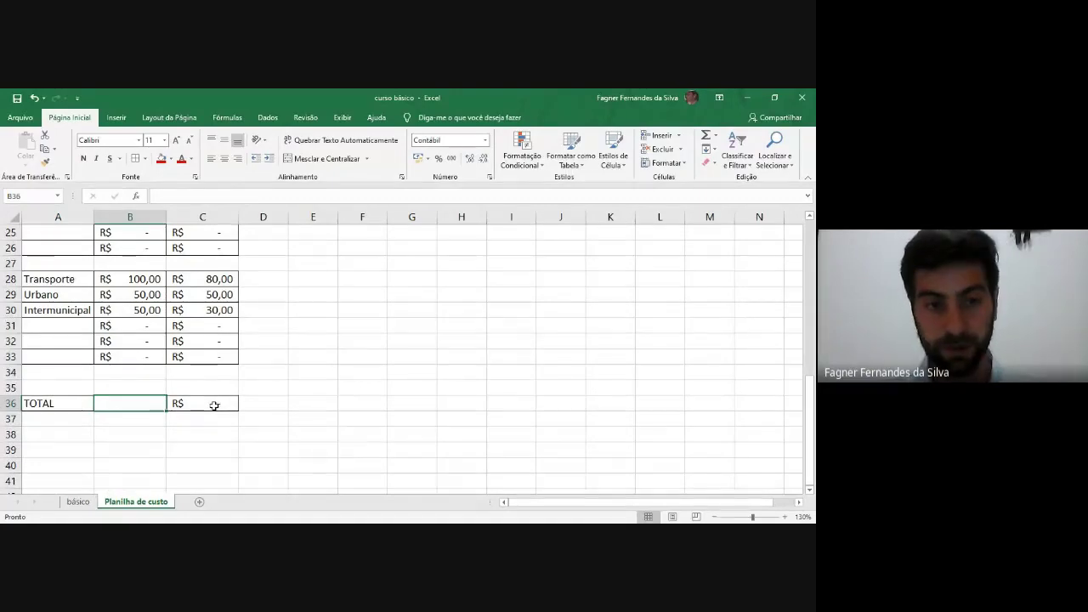
pyautogui.click(214, 406)
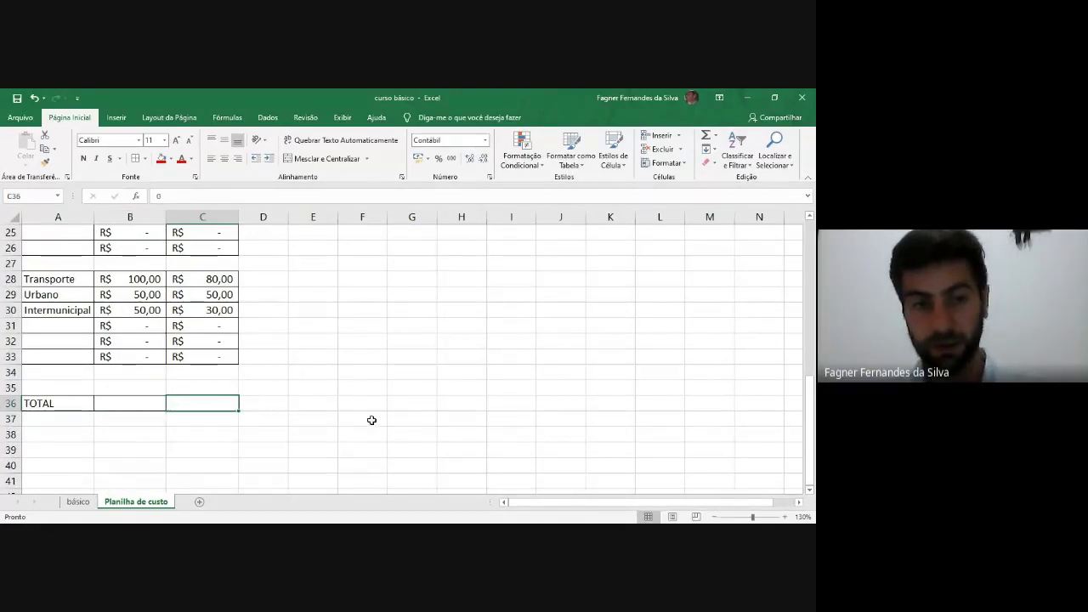
pyautogui.scroll(8, 300, 417)
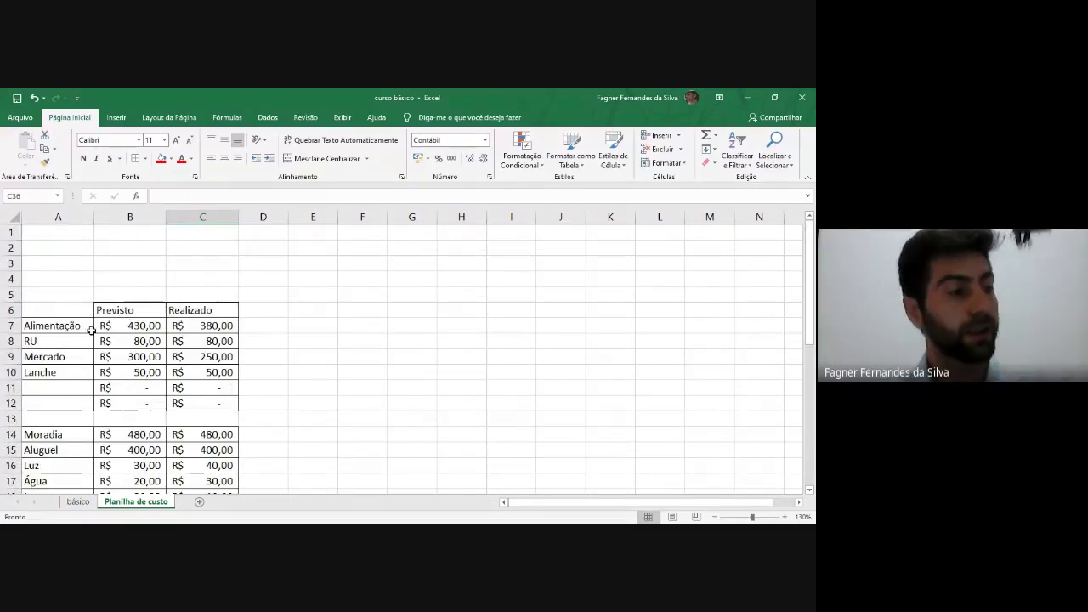
pyautogui.click(119, 310)
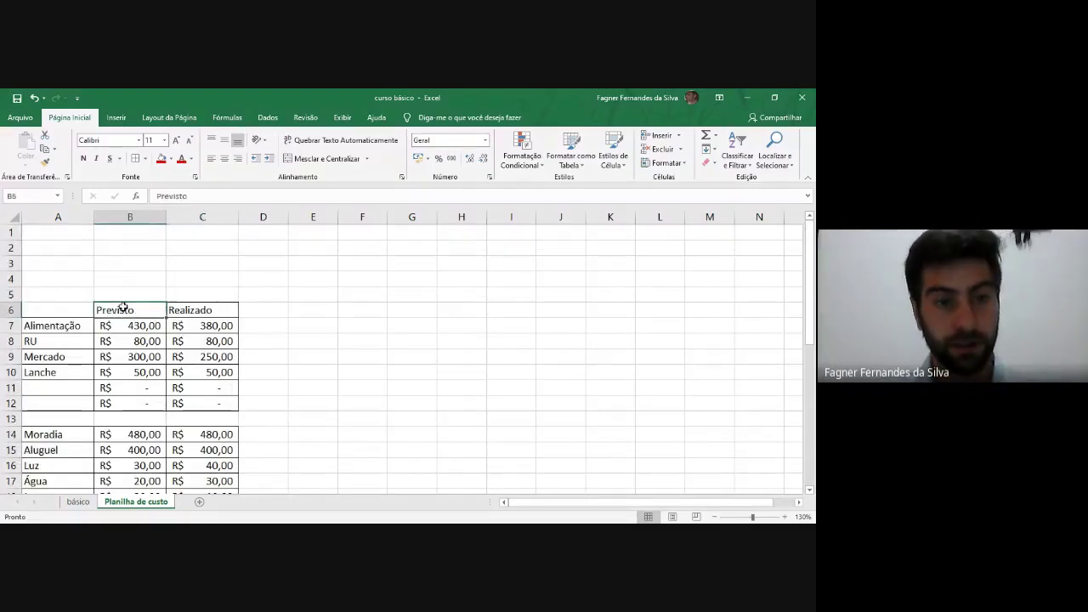
pyautogui.click(148, 355)
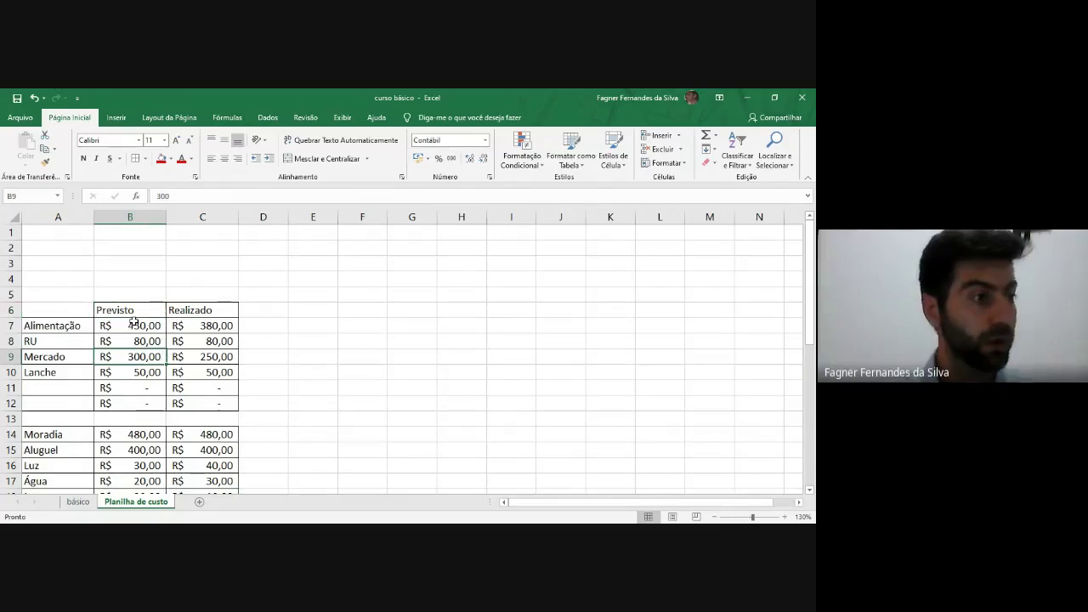
pyautogui.click(134, 308)
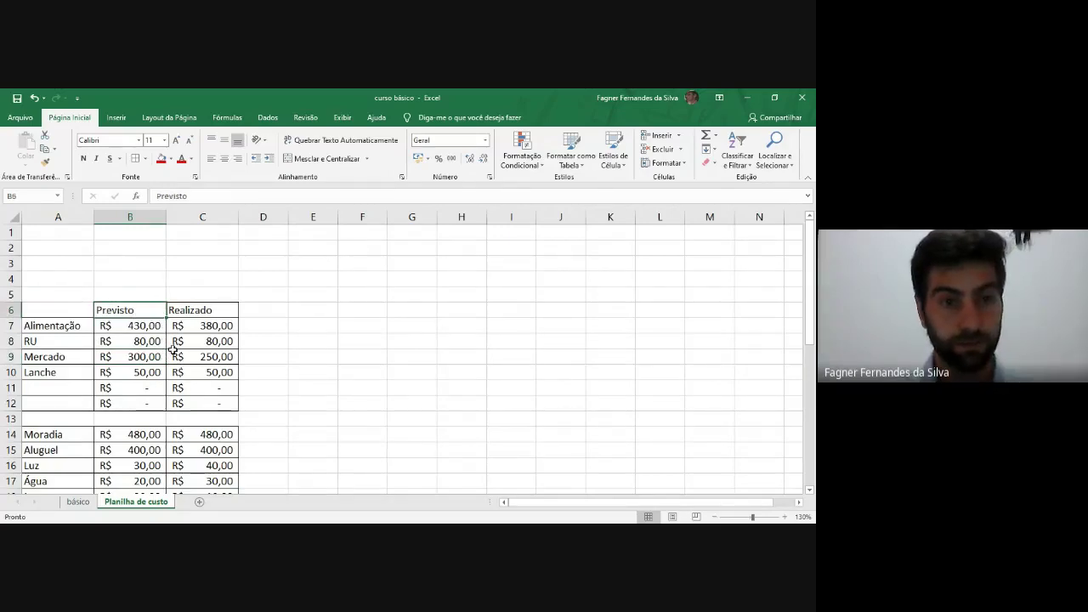
# Step: Fill the Previsto header in B6 with a medium-light blue and the Realizado header in C6 with the lightest blue
pyautogui.click(171, 159)
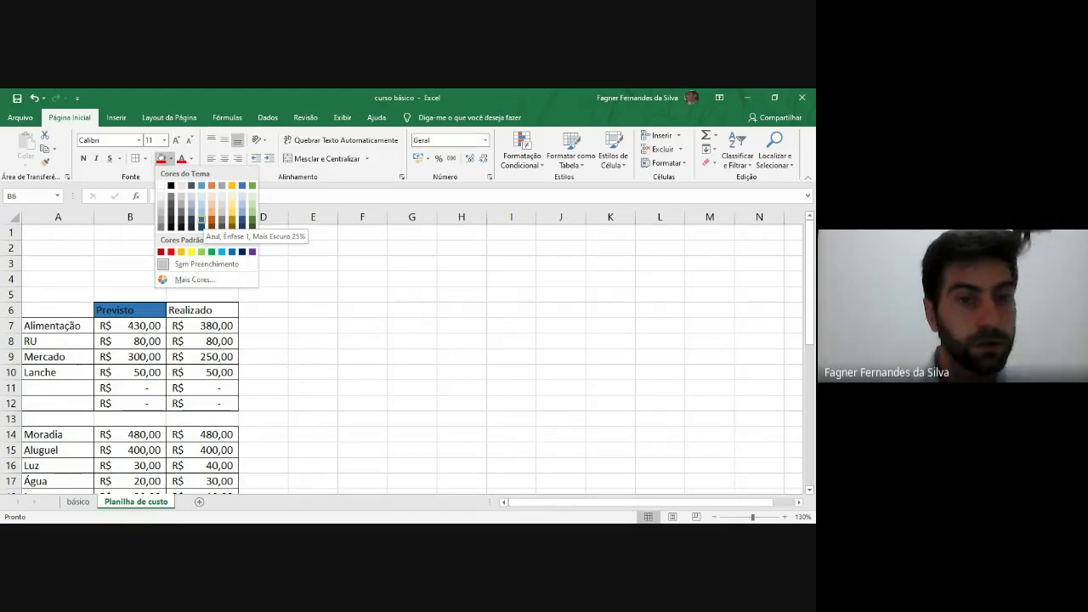
pyautogui.click(201, 210)
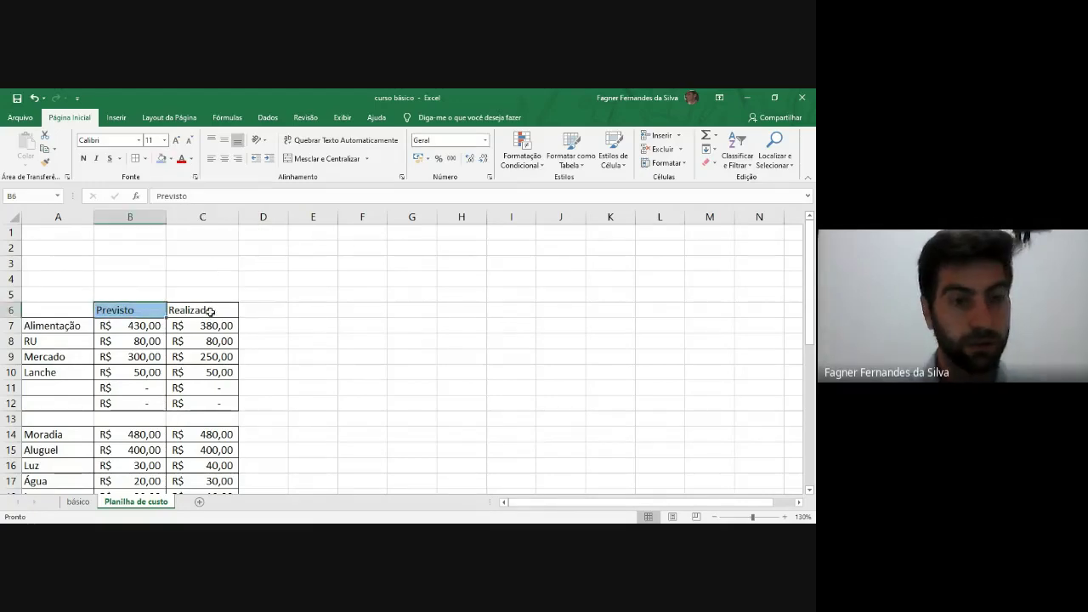
pyautogui.click(210, 312)
pyautogui.click(170, 159)
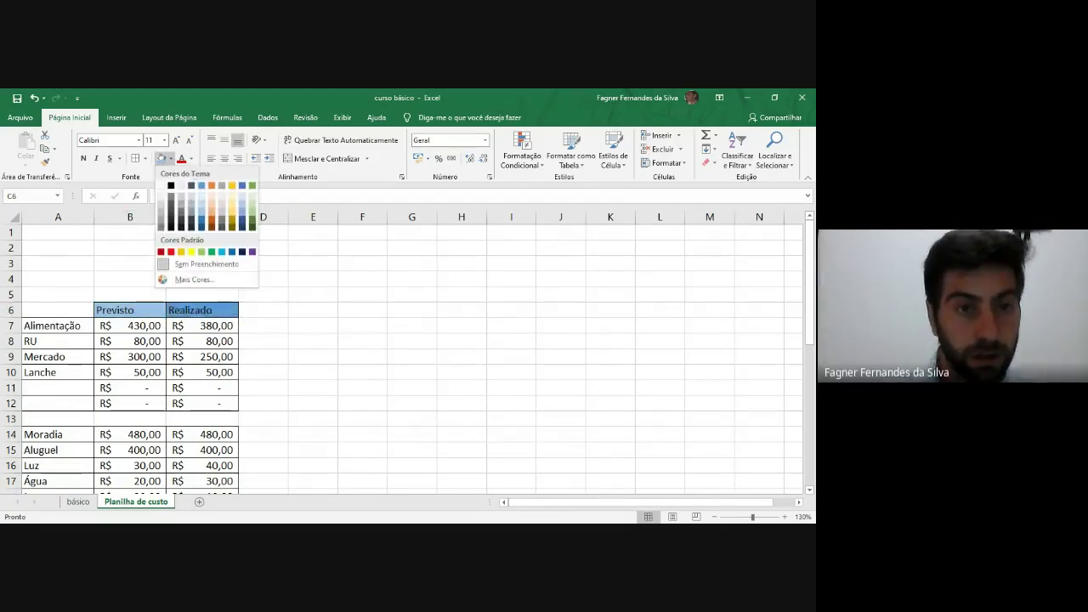
pyautogui.click(201, 197)
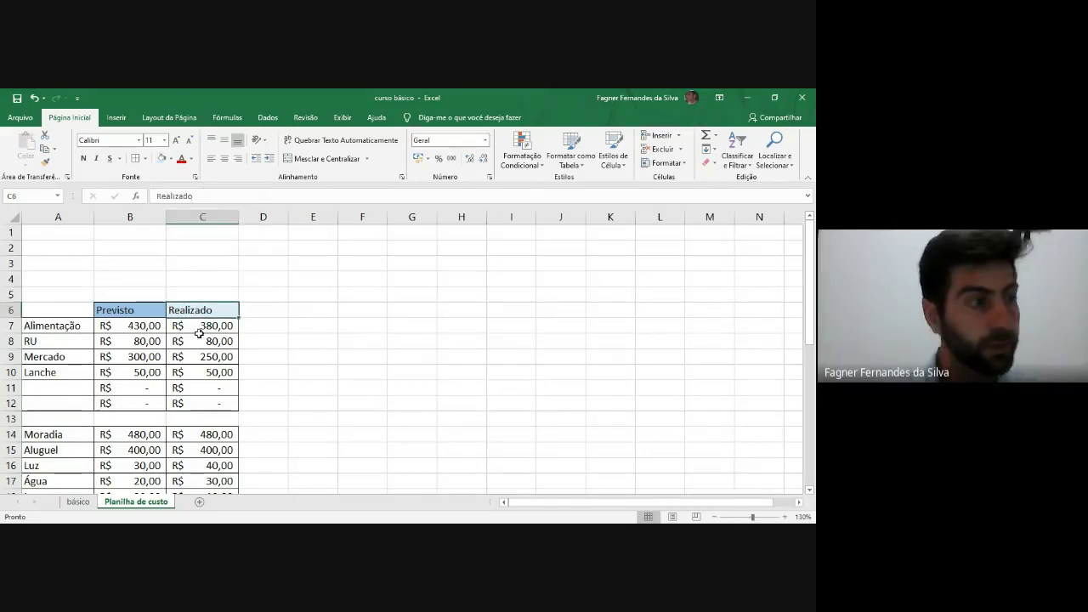
pyautogui.moveTo(107, 366); pyautogui.dragTo(105, 357)
# Step: Shade the Alimentação row with dark gray in A7, light gray in B7 and very light gray in C7
pyautogui.click(55, 327)
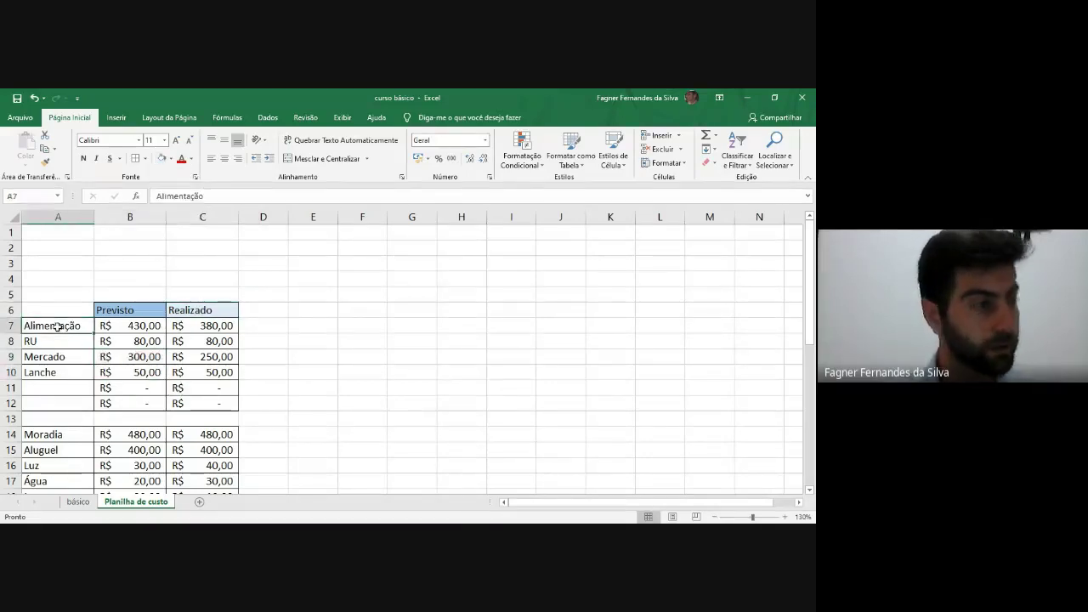
pyautogui.click(172, 160)
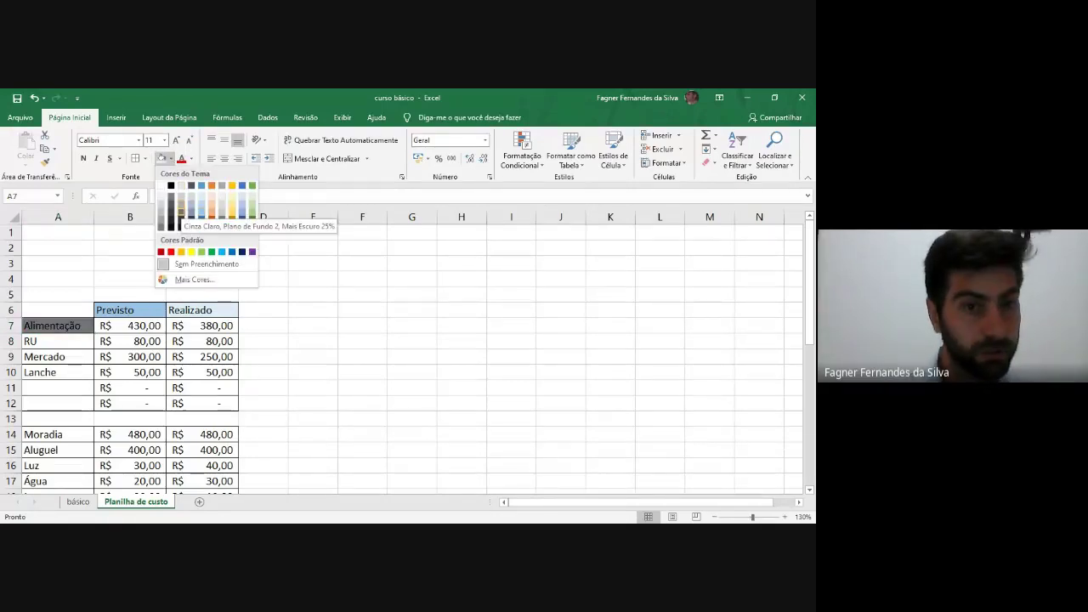
pyautogui.click(181, 211)
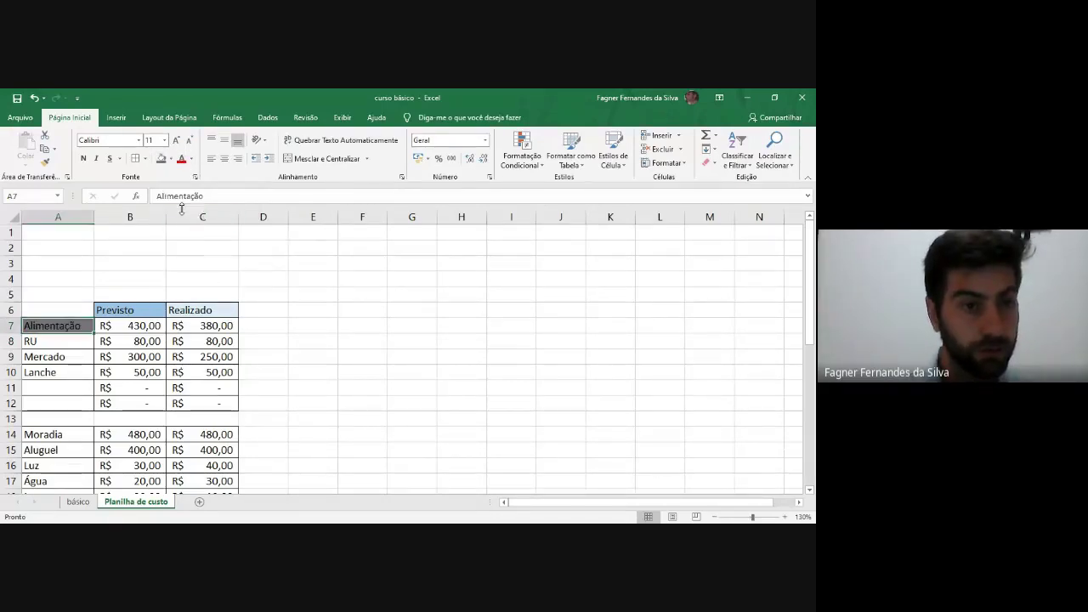
pyautogui.click(144, 332)
pyautogui.click(170, 159)
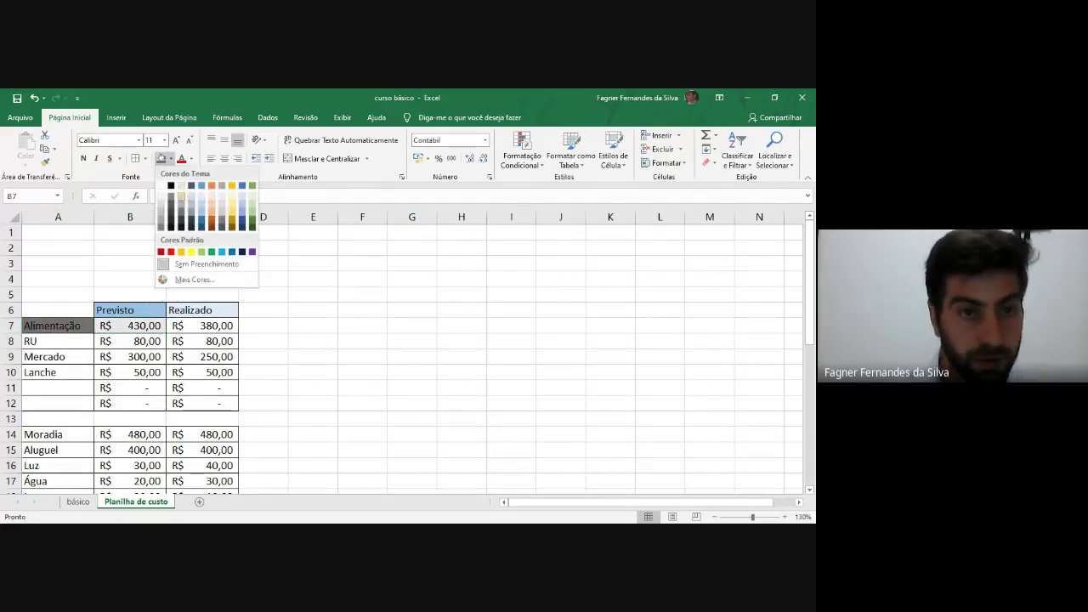
pyautogui.click(180, 212)
pyautogui.click(202, 326)
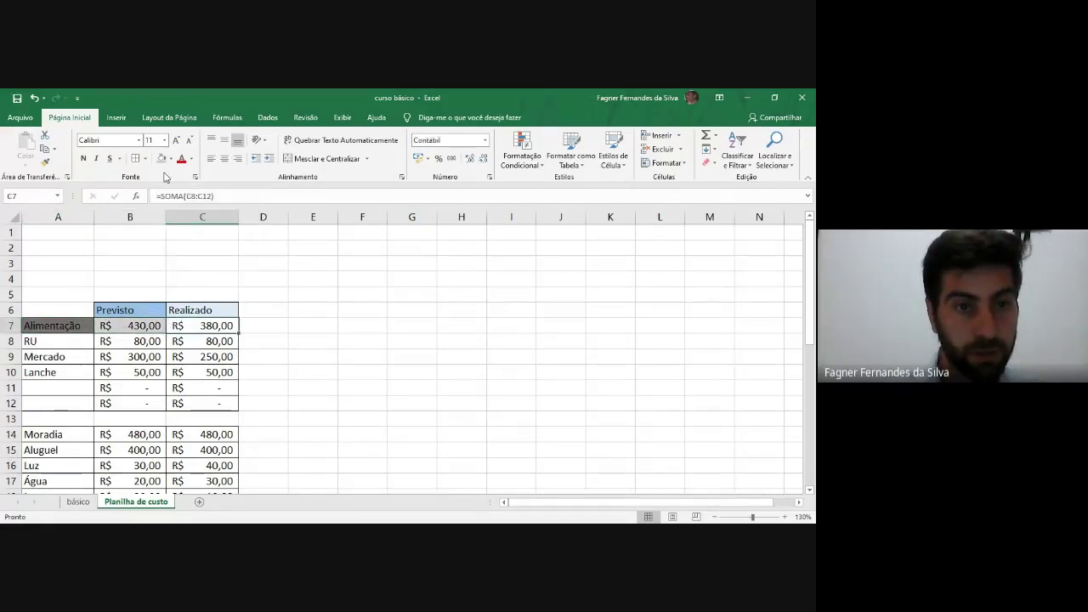
pyautogui.click(170, 159)
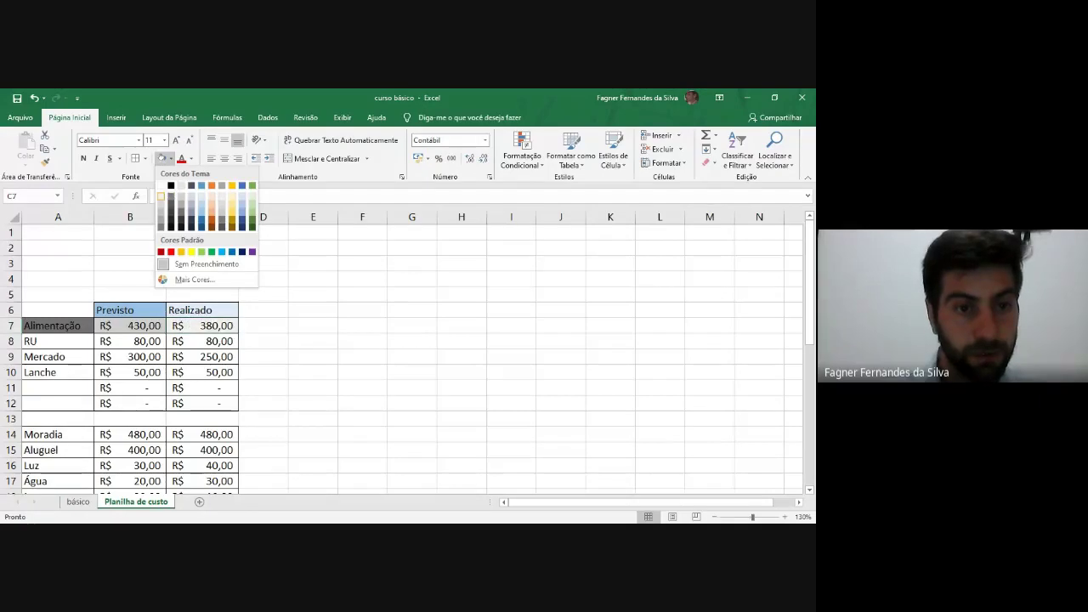
pyautogui.click(160, 197)
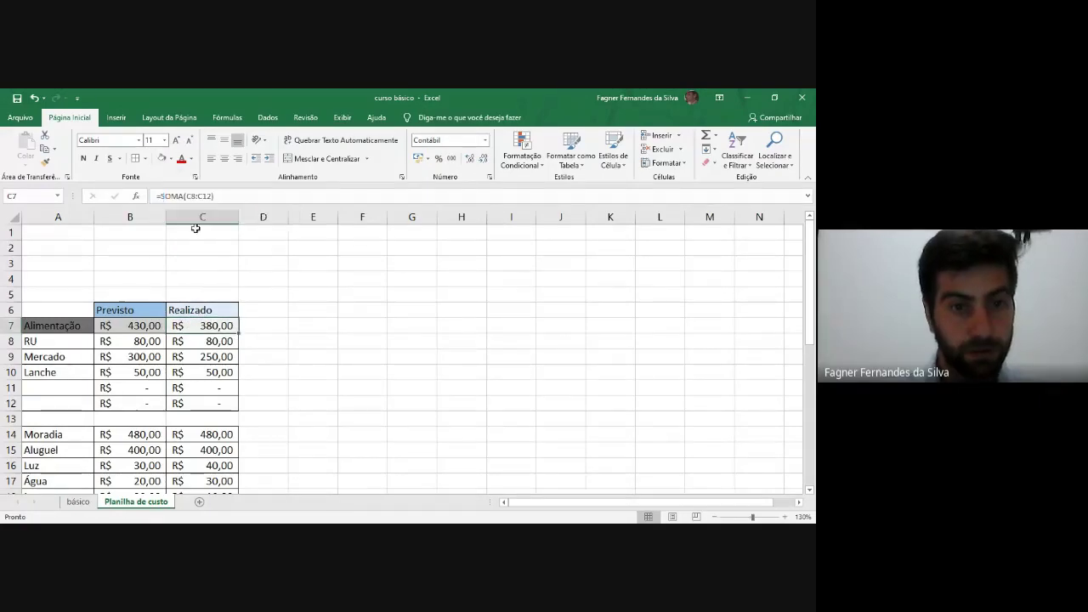
pyautogui.click(223, 350)
# Step: Fill the Alimentação item cells A8:A12 with the standard orange color
pyautogui.click(42, 338)
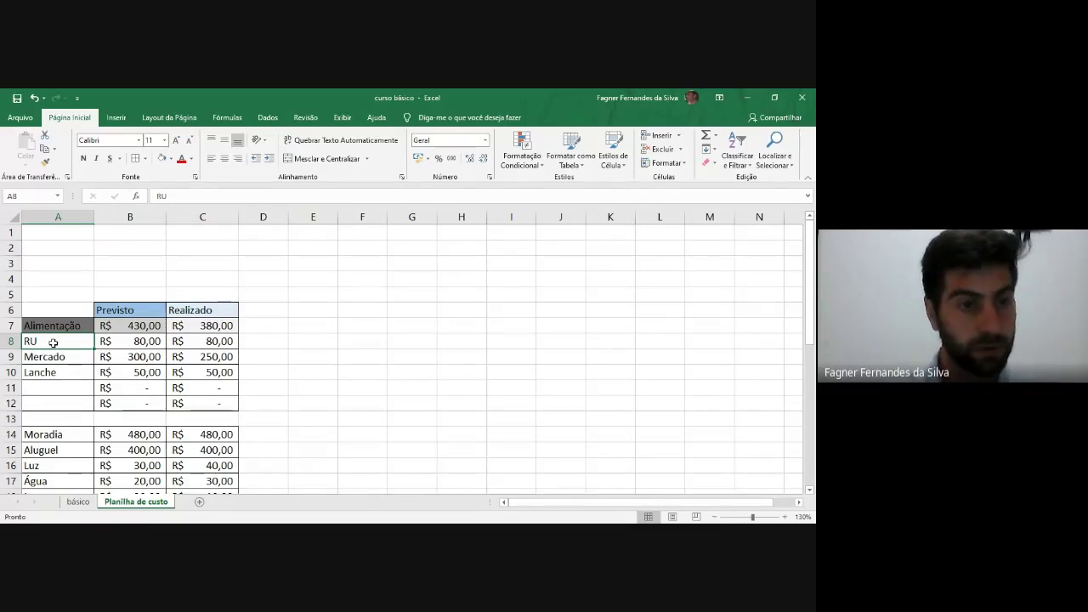
pyautogui.moveTo(53, 341); pyautogui.dragTo(57, 403)
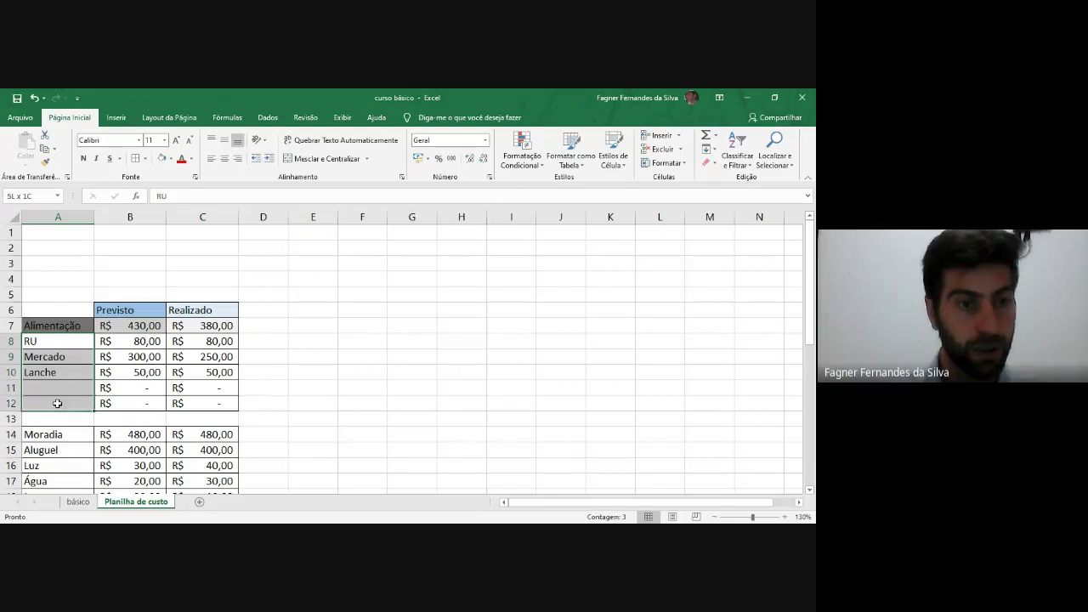
pyautogui.click(170, 159)
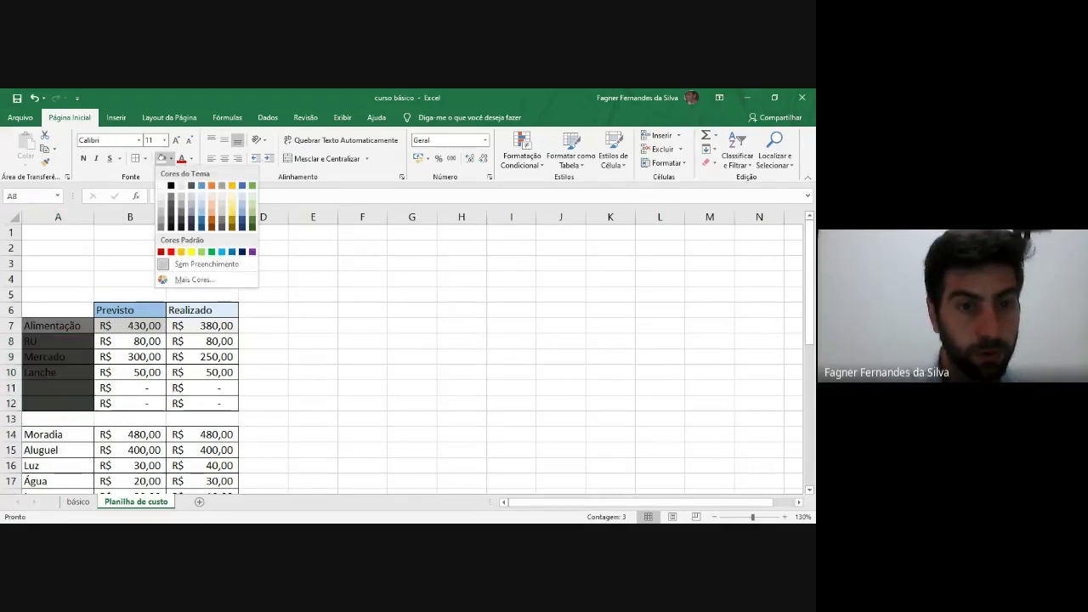
pyautogui.click(181, 251)
pyautogui.click(193, 359)
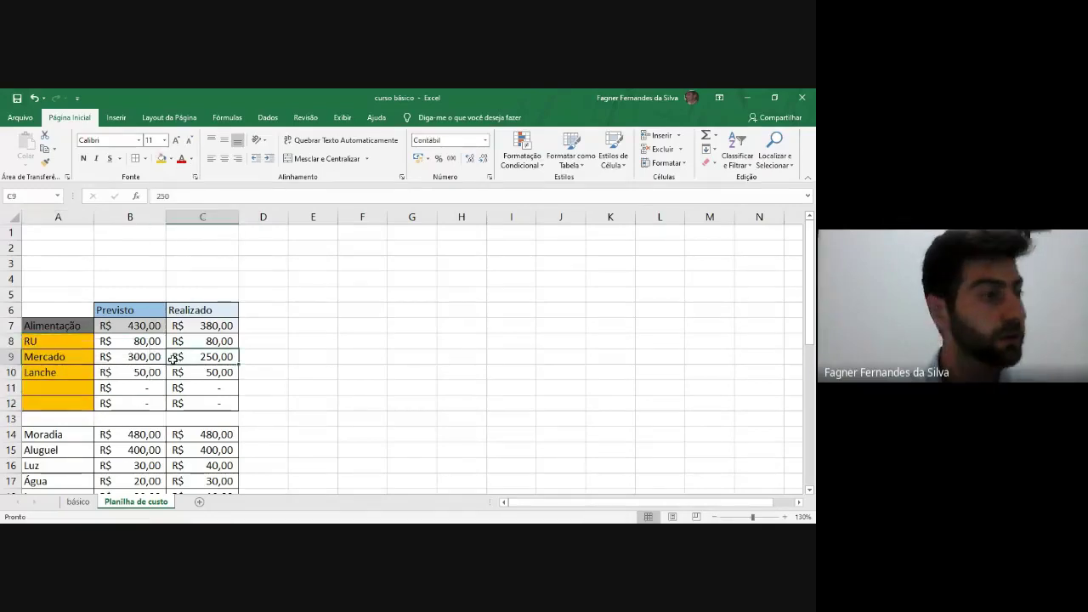
# Step: Fill the Previsto values B8:B12 with the theme color Cinza, Ênfase 3, Mais Claro 80%
pyautogui.click(133, 342)
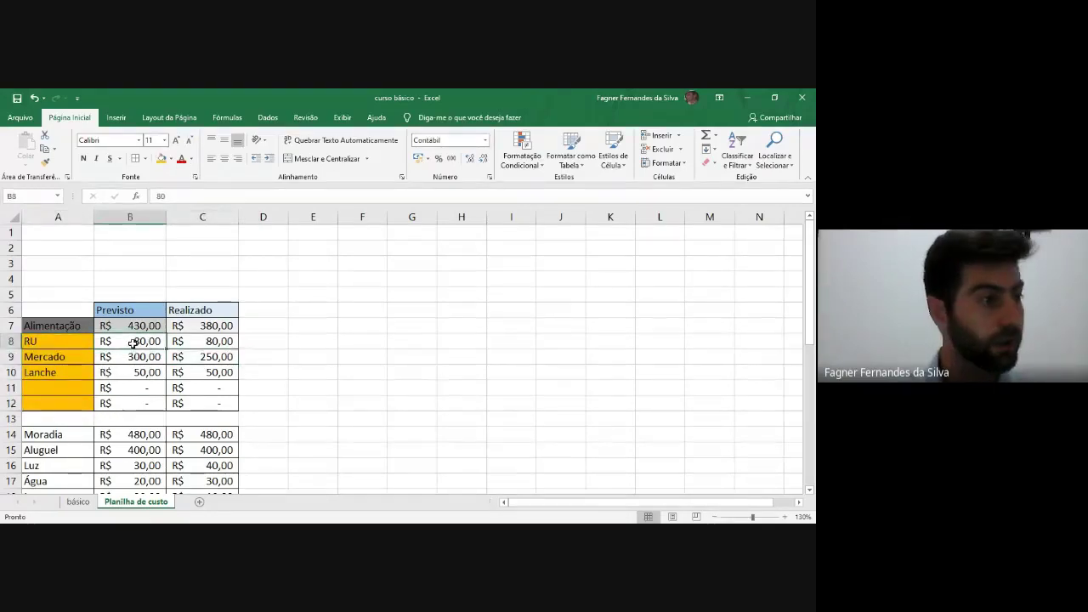
pyautogui.moveTo(133, 343); pyautogui.dragTo(136, 404)
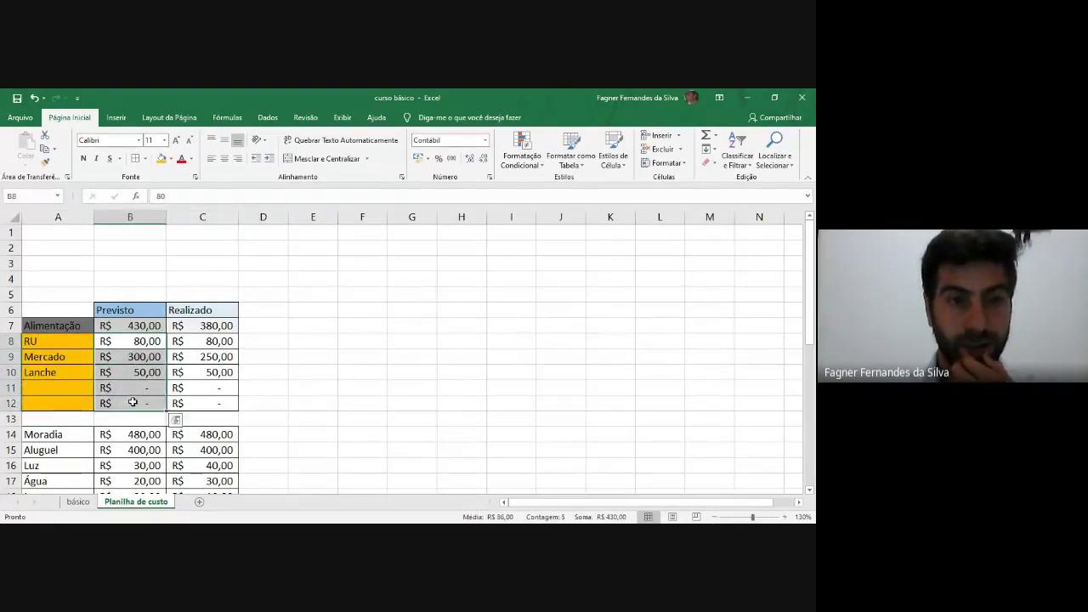
pyautogui.click(172, 160)
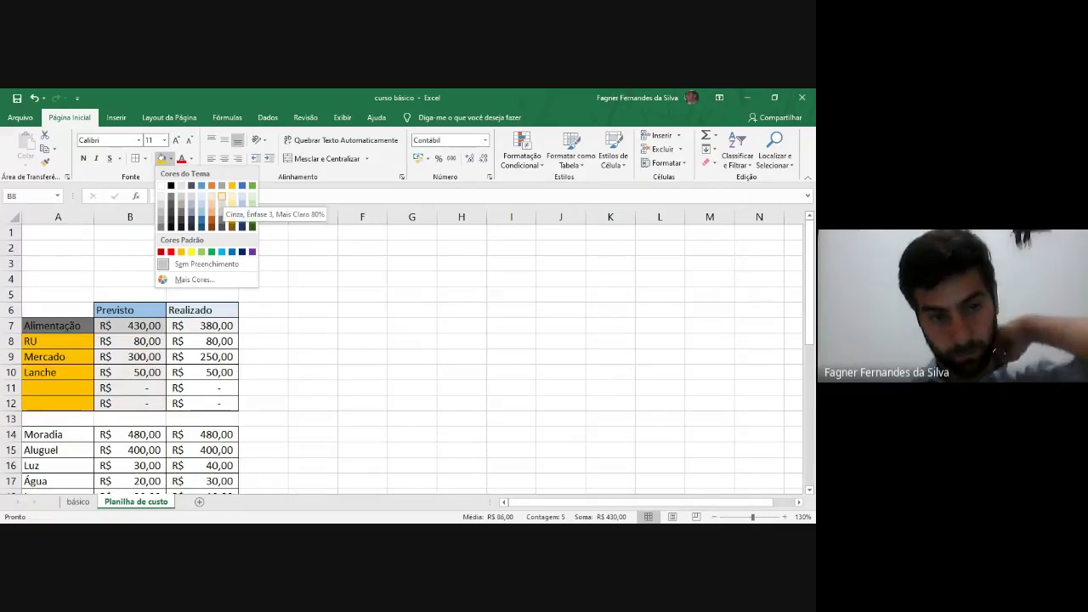
pyautogui.click(222, 196)
# Step: Compare the shaded Alimentação block with the uncolored Moradia and Lazer blocks below it
pyautogui.moveTo(204, 340); pyautogui.dragTo(204, 357)
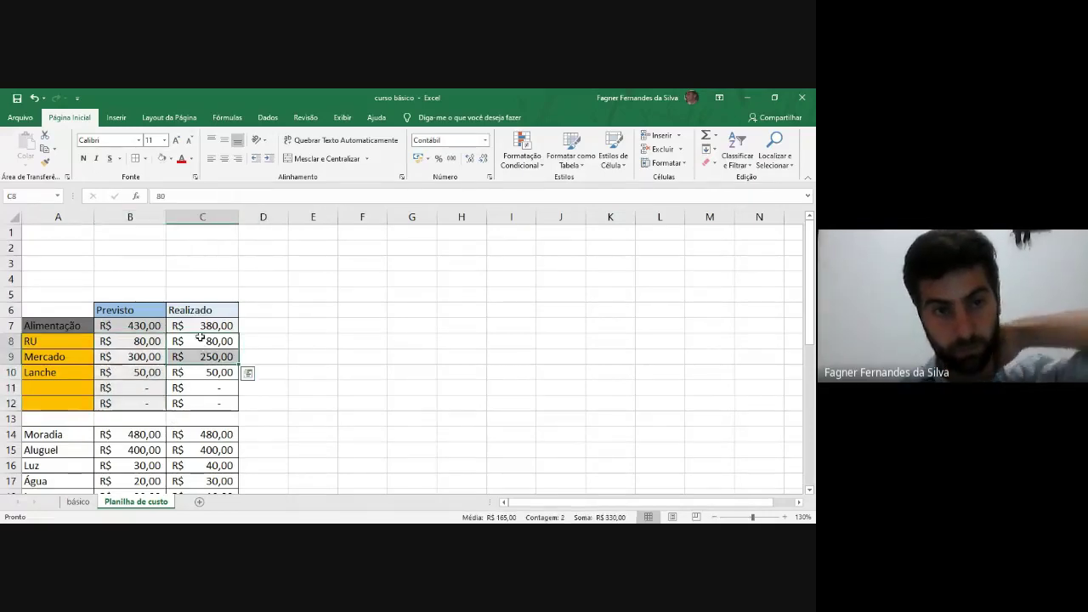
pyautogui.click(242, 324)
pyautogui.click(133, 344)
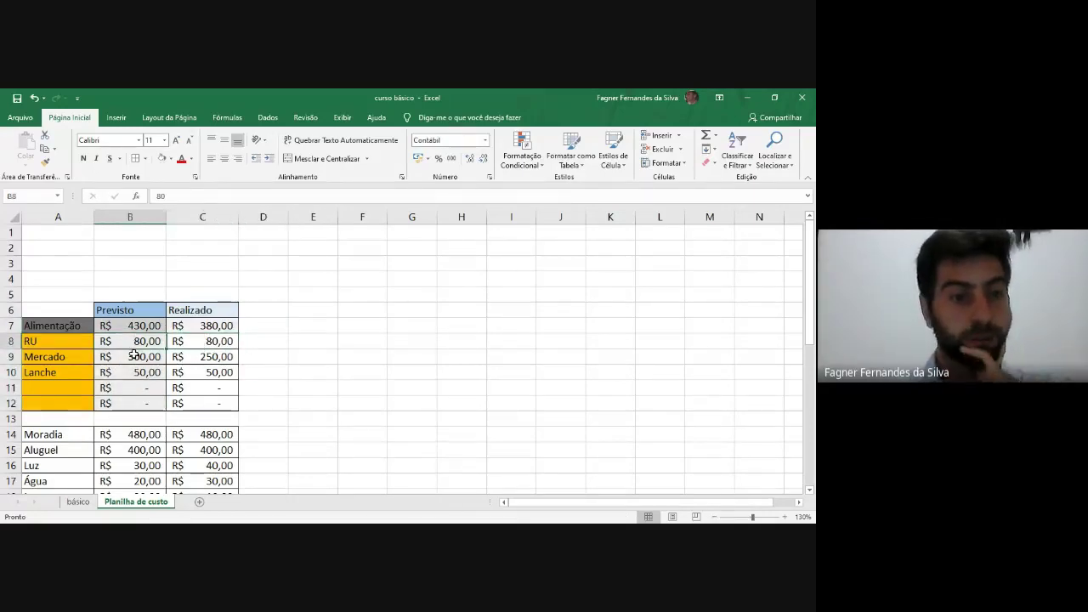
pyautogui.moveTo(133, 355); pyautogui.dragTo(136, 403)
pyautogui.click(230, 340)
pyautogui.scroll(-1, 238, 336)
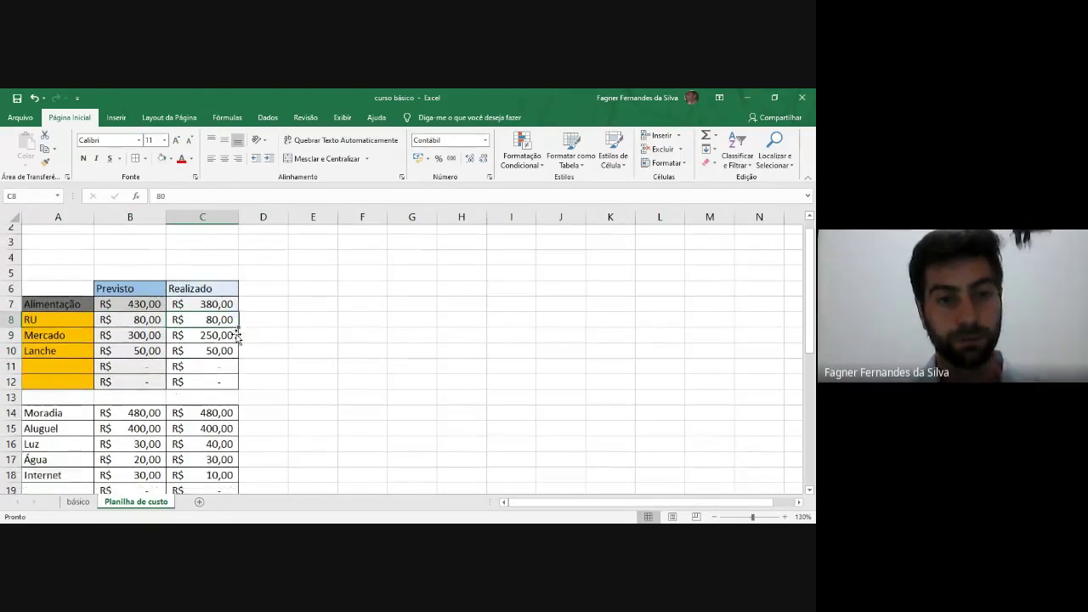
pyautogui.scroll(-1, 237, 334)
pyautogui.click(330, 367)
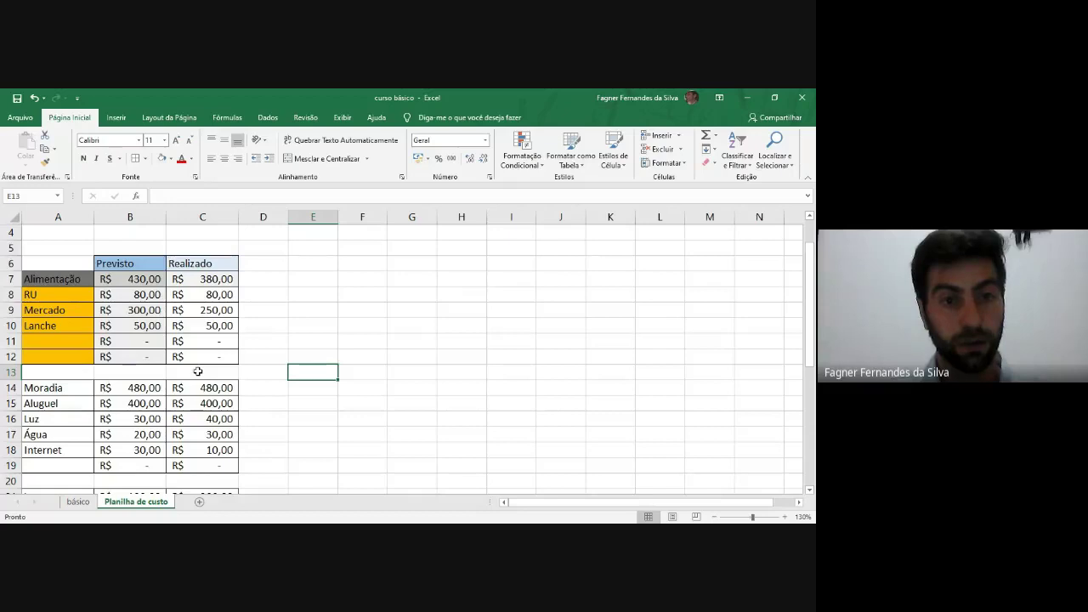
pyautogui.scroll(-1, 197, 371)
pyautogui.scroll(1, 208, 382)
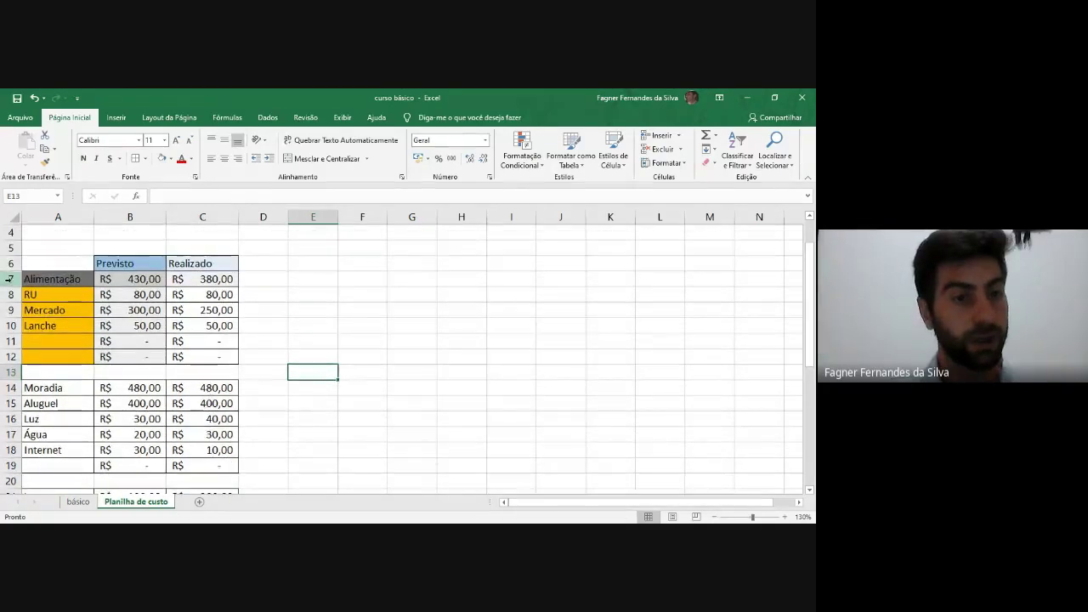
pyautogui.scroll(-1, 219, 455)
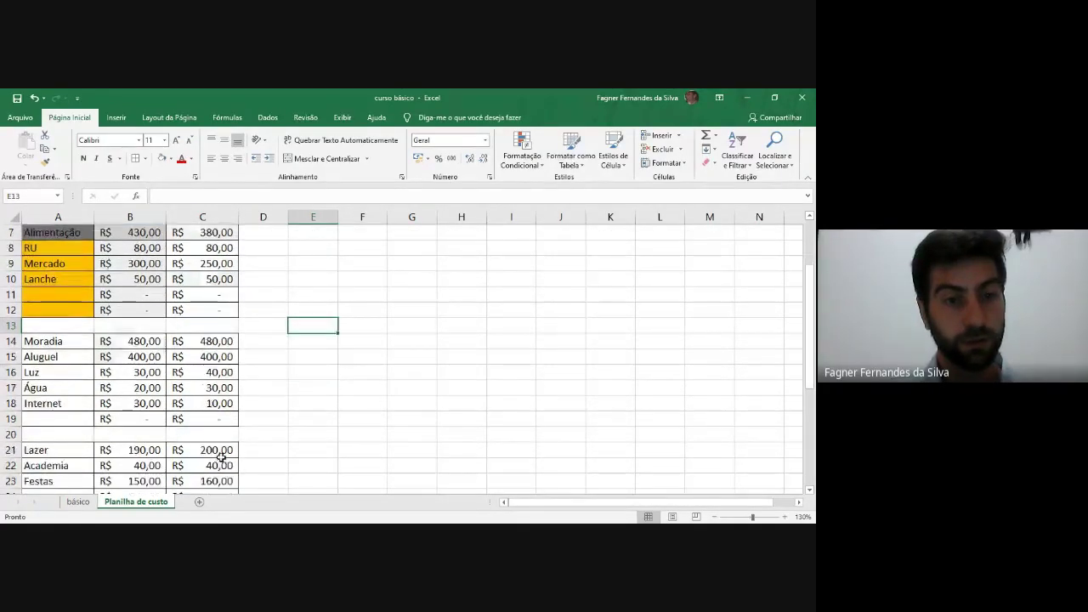
pyautogui.scroll(2, 223, 421)
pyautogui.scroll(-1, 189, 467)
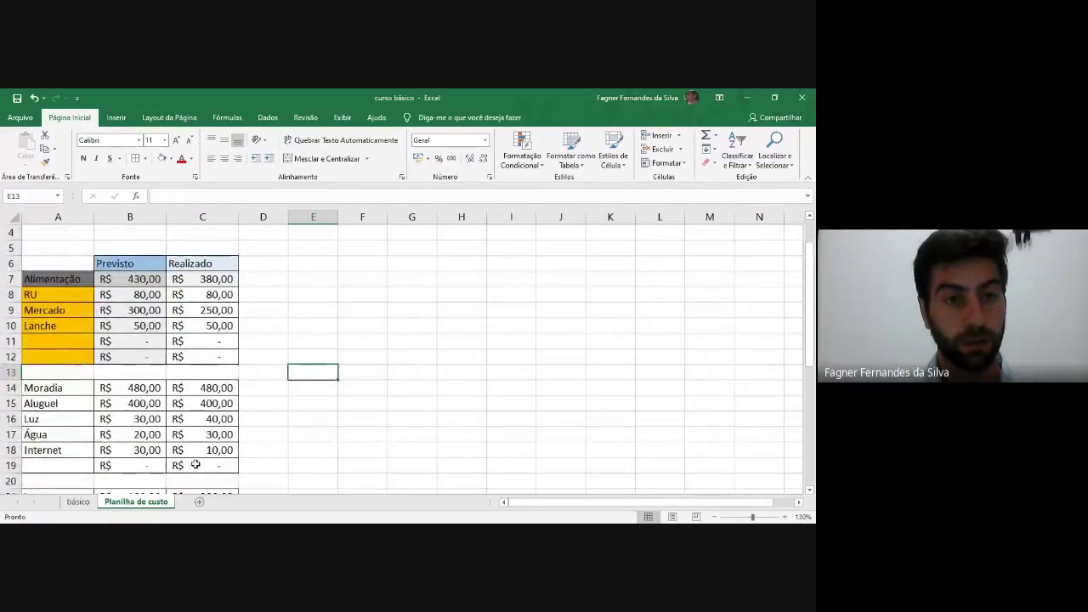
pyautogui.click(34, 387)
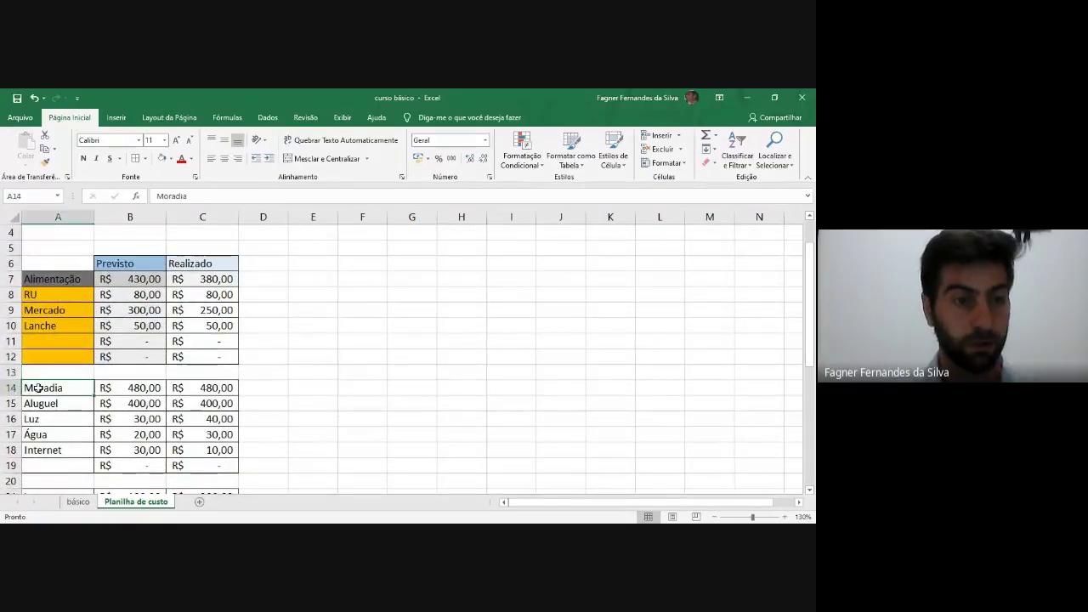
pyautogui.moveTo(72, 281); pyautogui.dragTo(213, 357)
pyautogui.click(132, 387)
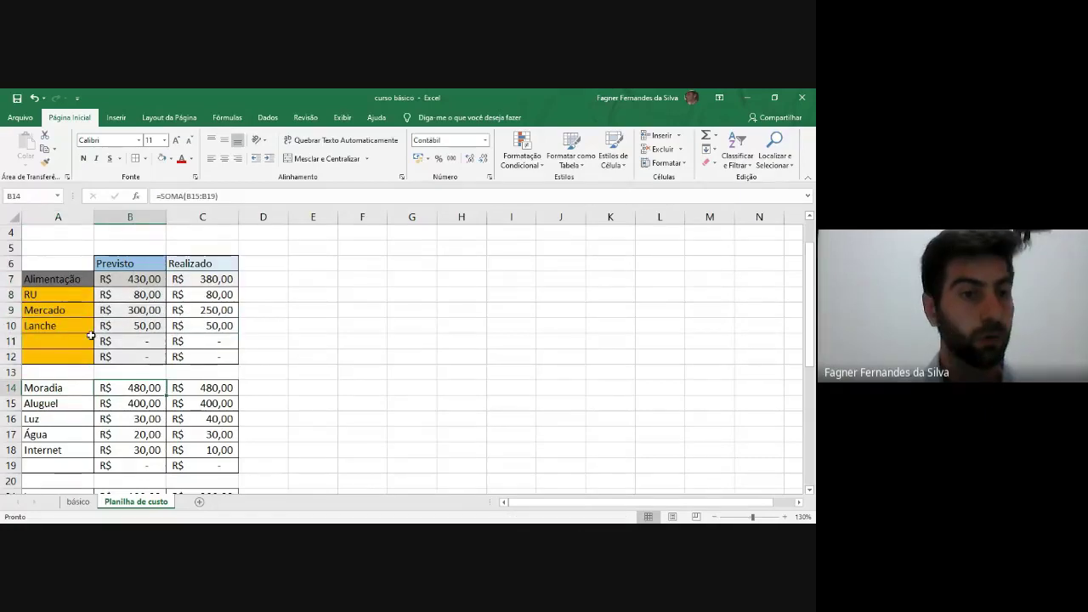
pyautogui.click(204, 389)
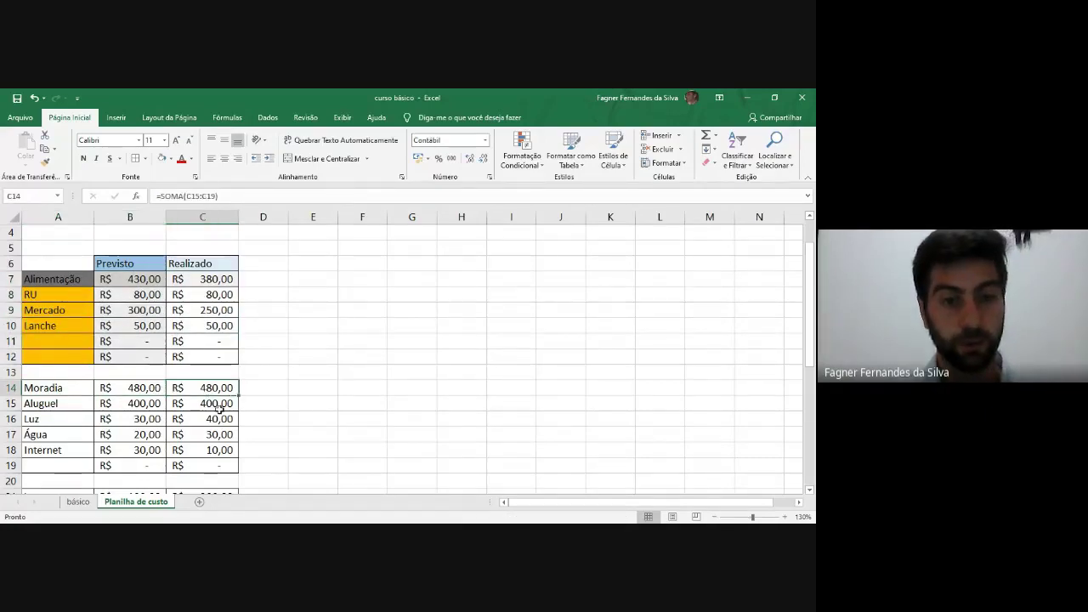
pyautogui.click(72, 399)
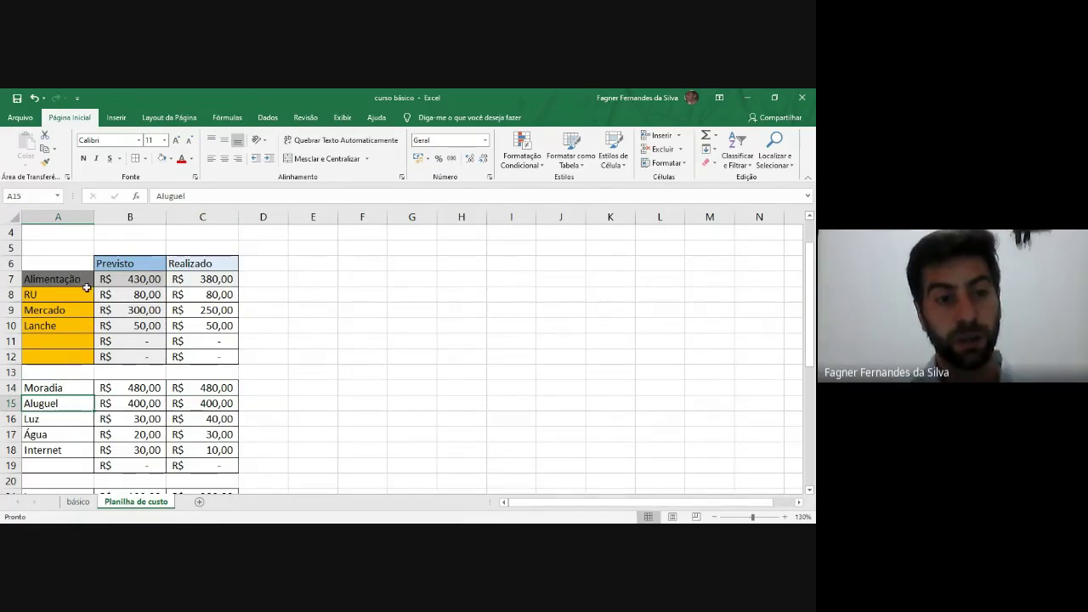
# Step: Copy the formatting of the Alimentação block A7:C12 with the Format Painter and apply it to the empty cells starting at F9
pyautogui.moveTo(60, 279); pyautogui.dragTo(209, 341)
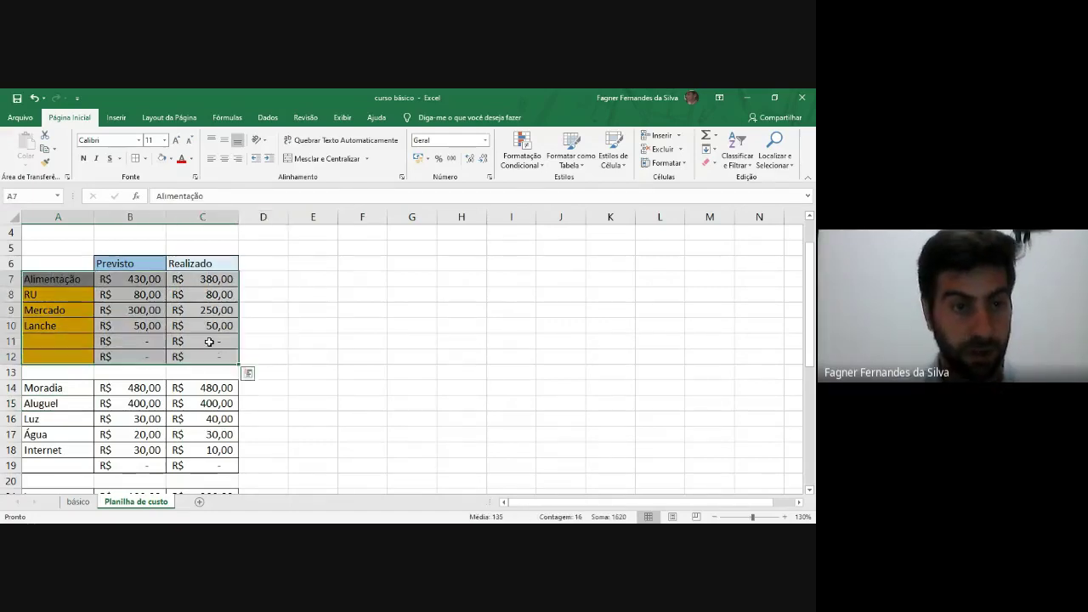
pyautogui.click(57, 278)
pyautogui.moveTo(58, 278); pyautogui.dragTo(214, 357)
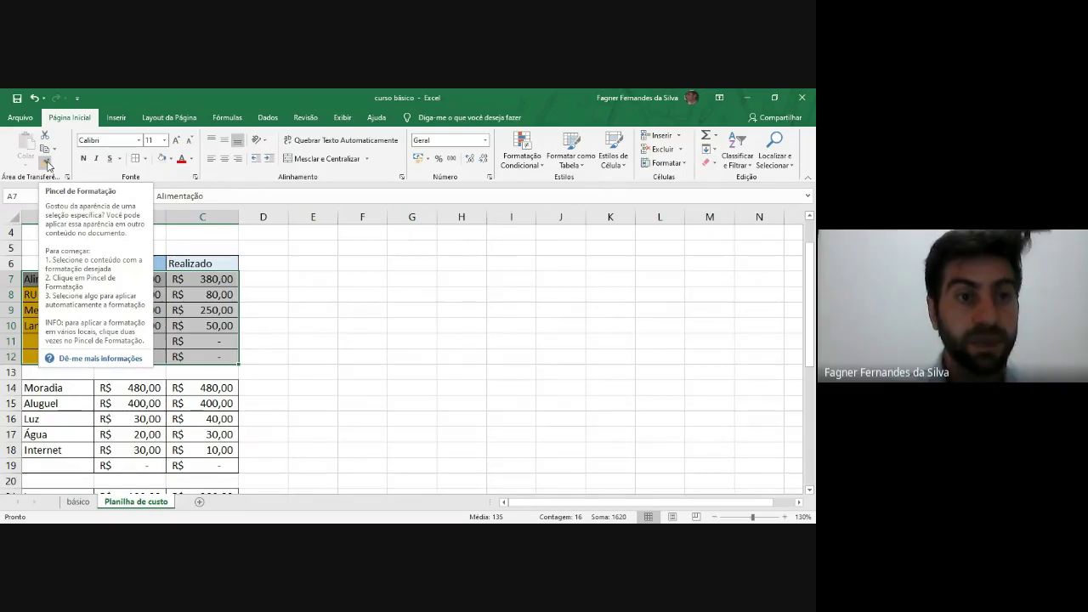
pyautogui.click(48, 165)
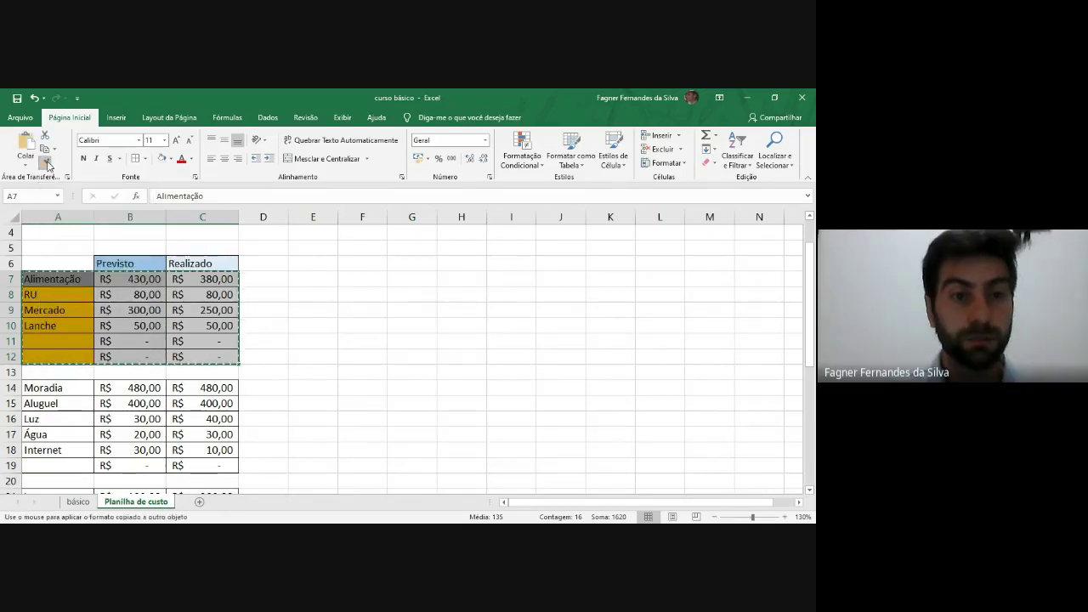
pyautogui.scroll(-2, 347, 264)
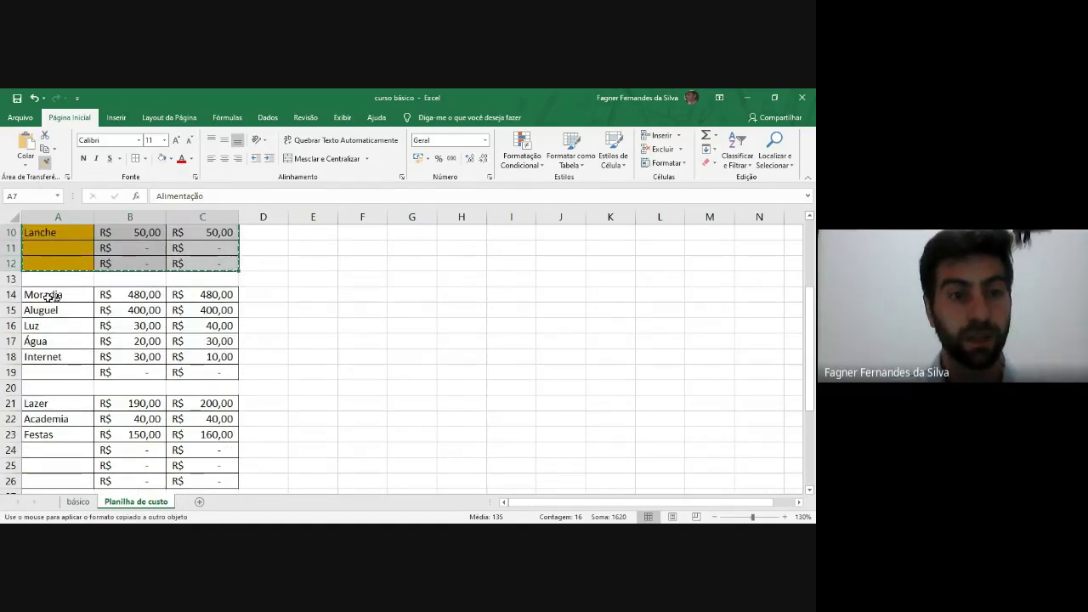
pyautogui.scroll(2, 356, 340)
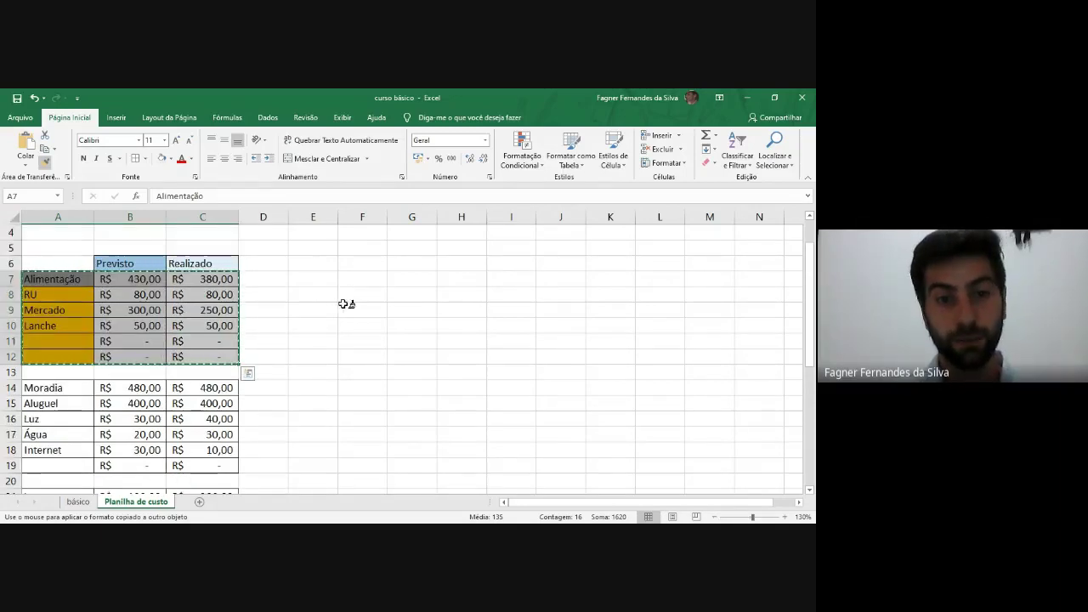
pyautogui.moveTo(362, 313); pyautogui.dragTo(363, 312)
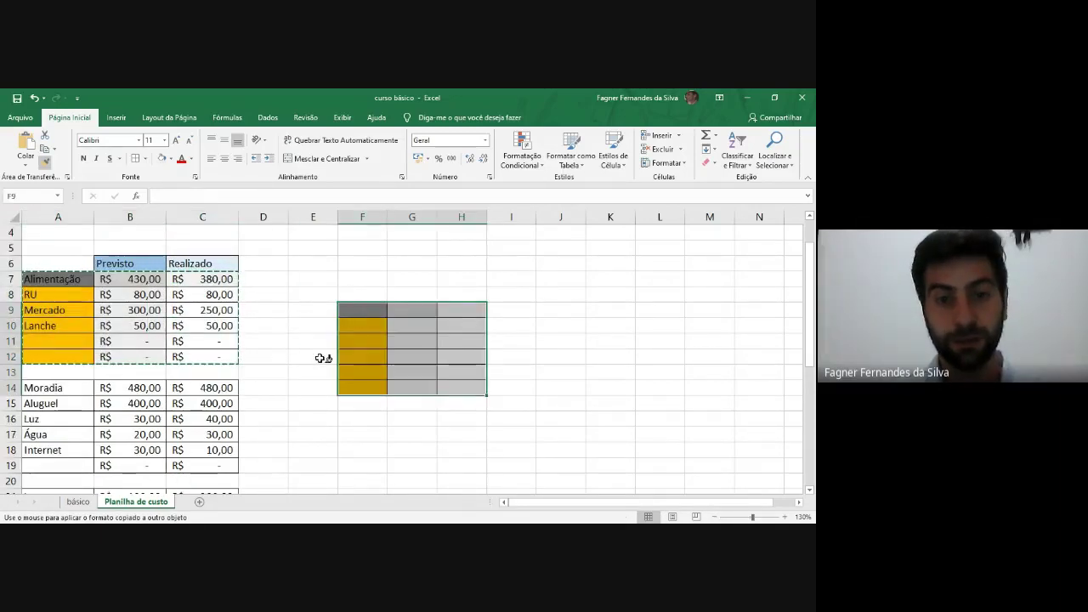
# Step: Apply the copied Alimentação formatting to the empty cells starting at I10, and undo both trial applications at I10 and F9
pyautogui.moveTo(525, 327); pyautogui.dragTo(529, 328)
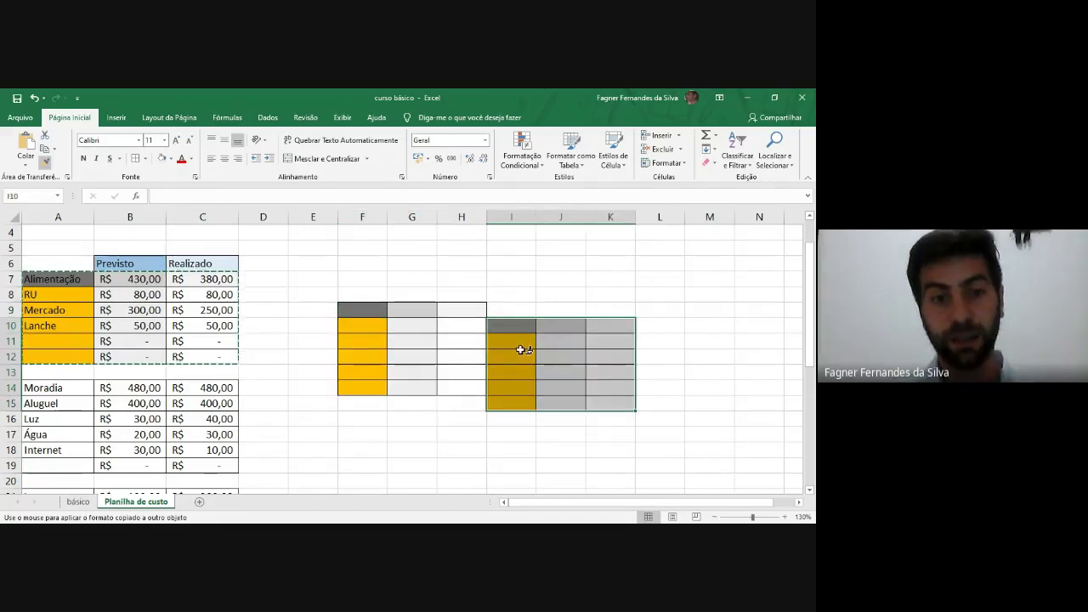
pyautogui.press('Escape')
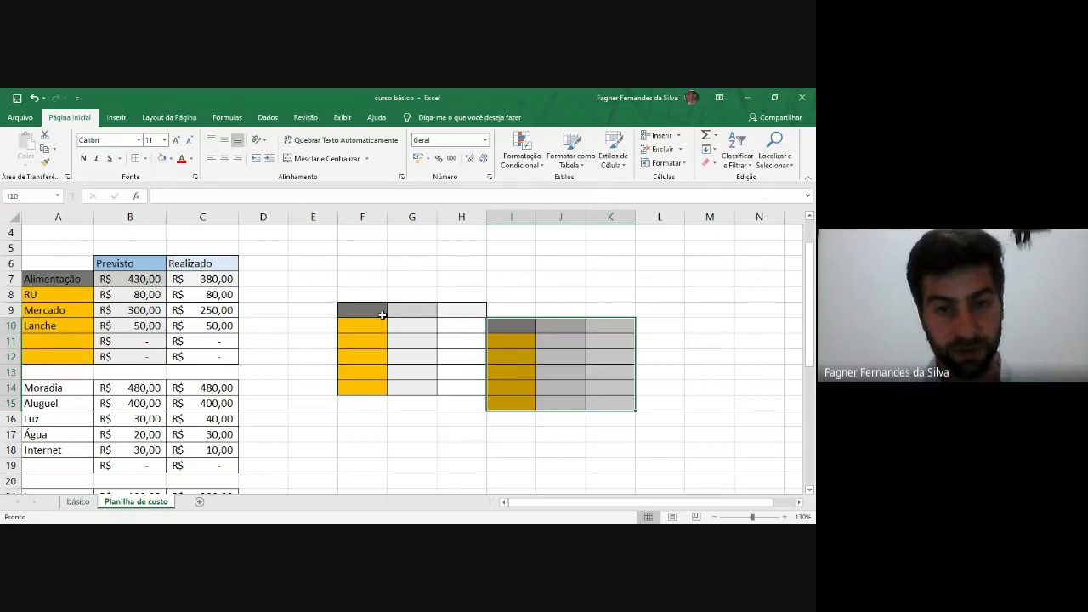
pyautogui.hotkey('ctrl', 'z')
pyautogui.hotkey('ctrl', 'z')
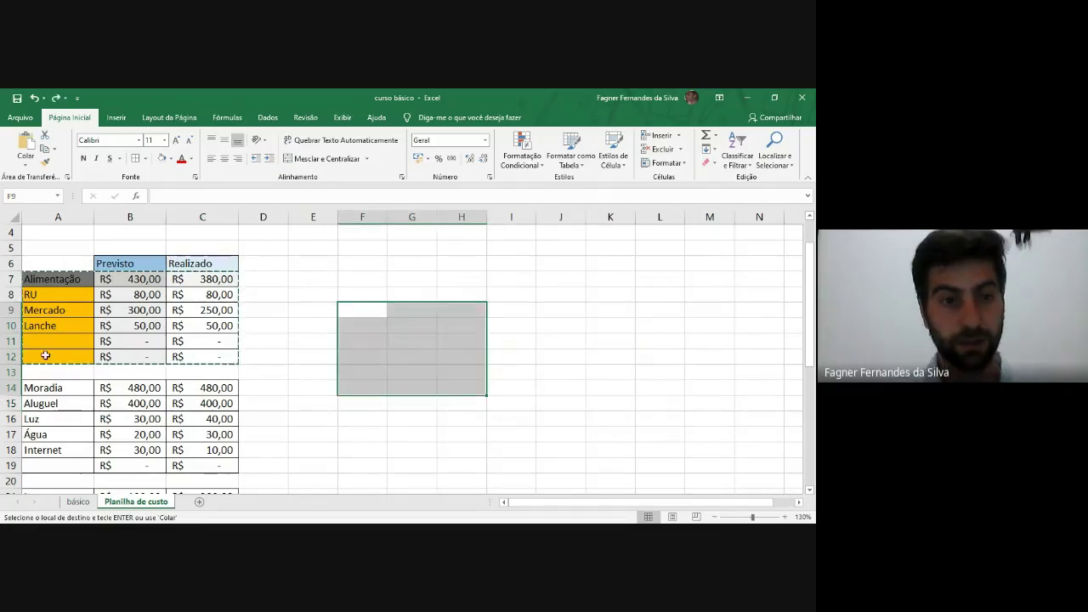
pyautogui.press('Escape')
# Step: Copy the formatting of the Alimentação block A7:C12 with the Format Painter and apply it to the Moradia block A14:C19
pyautogui.moveTo(38, 279); pyautogui.dragTo(228, 342)
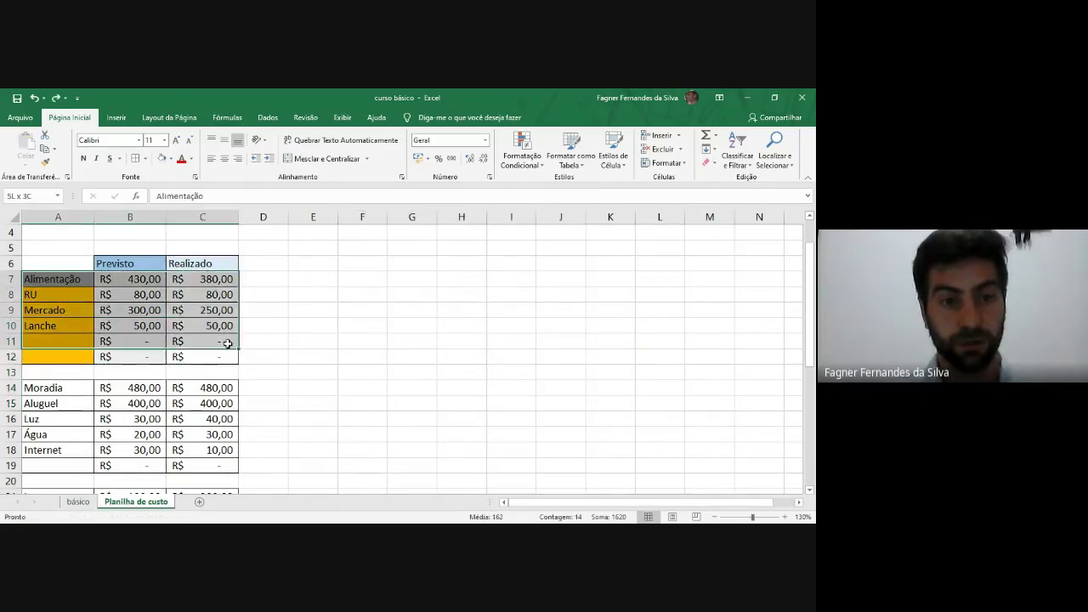
pyautogui.click(47, 164)
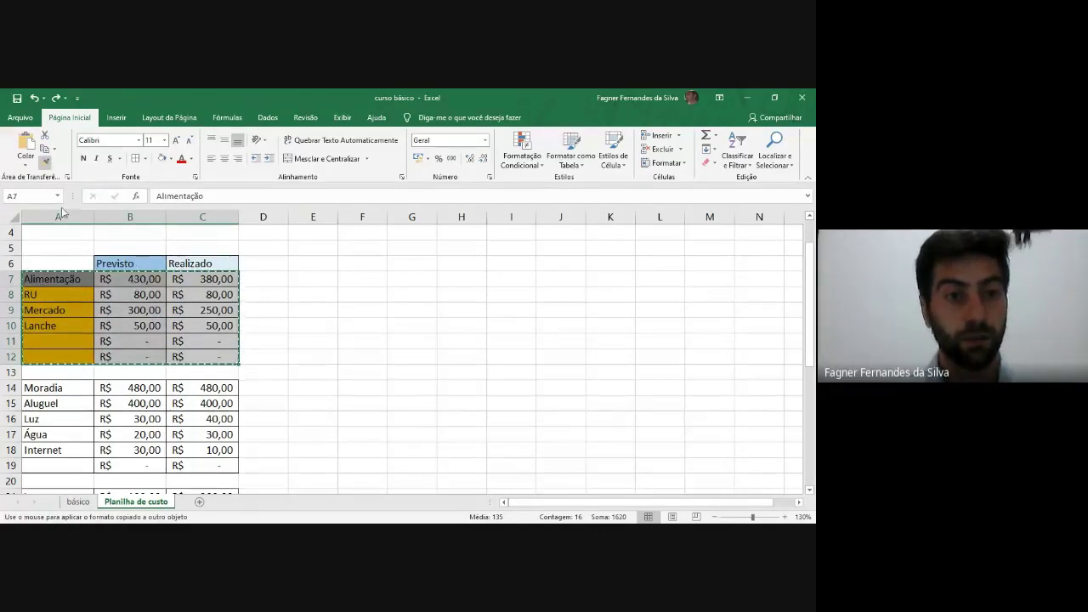
pyautogui.press('Escape')
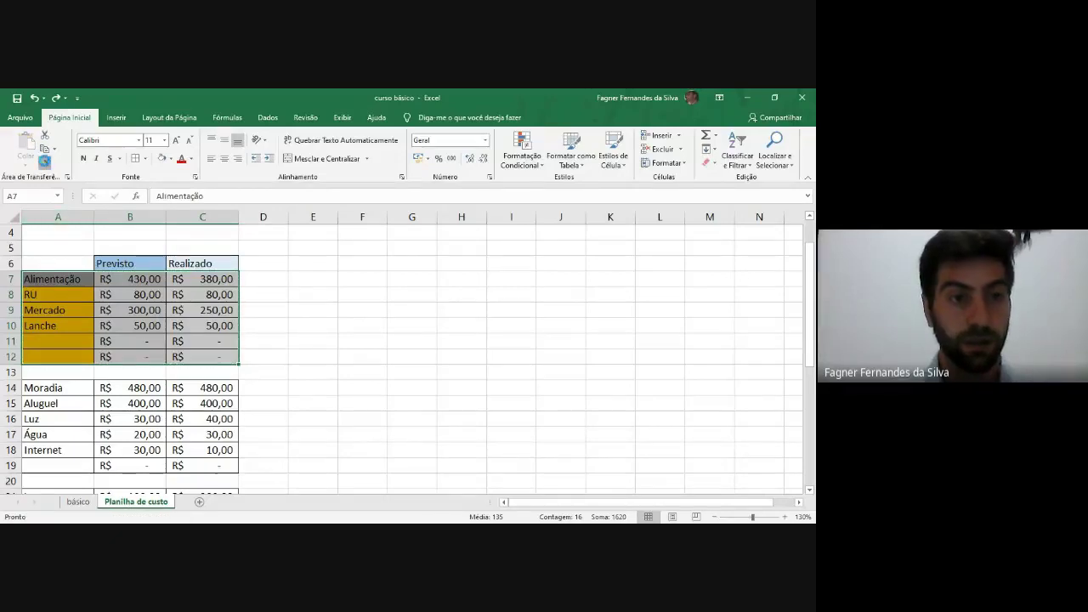
pyautogui.click(44, 161)
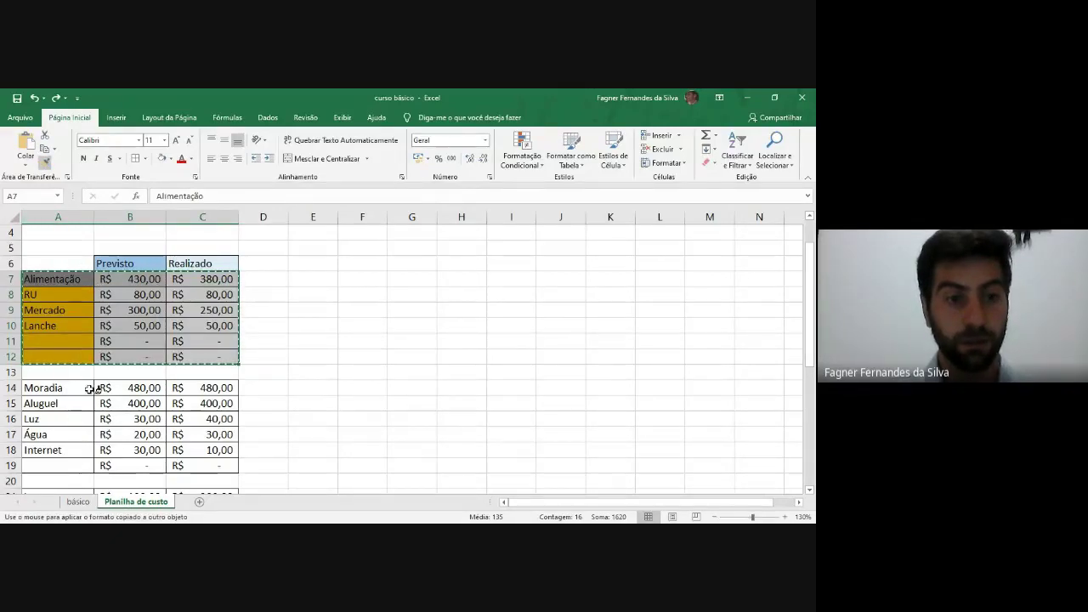
pyautogui.scroll(-2, 55, 386)
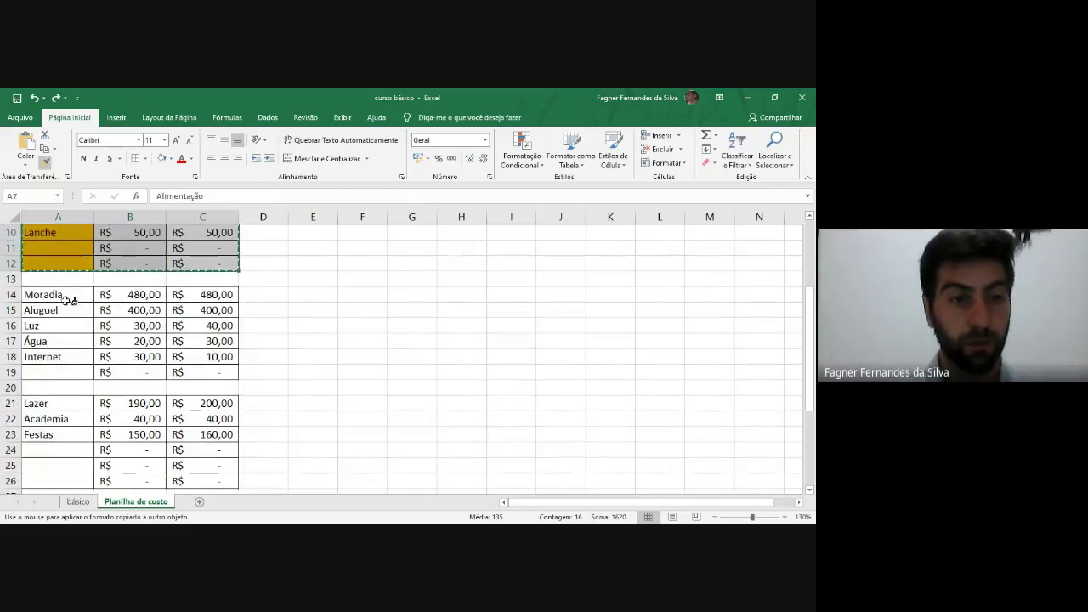
pyautogui.scroll(1, 64, 302)
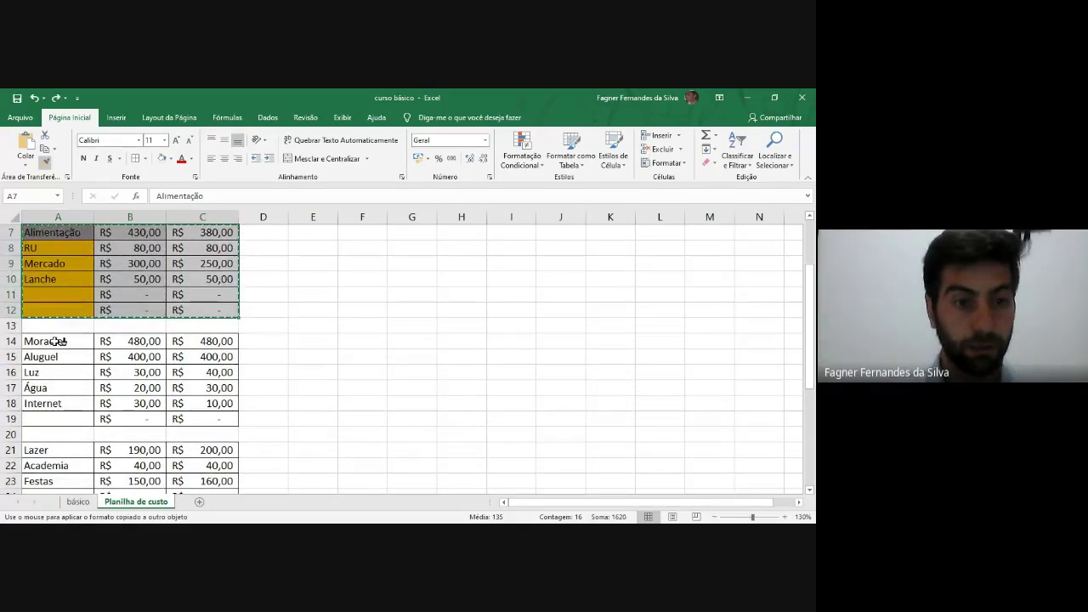
pyautogui.scroll(1, 56, 344)
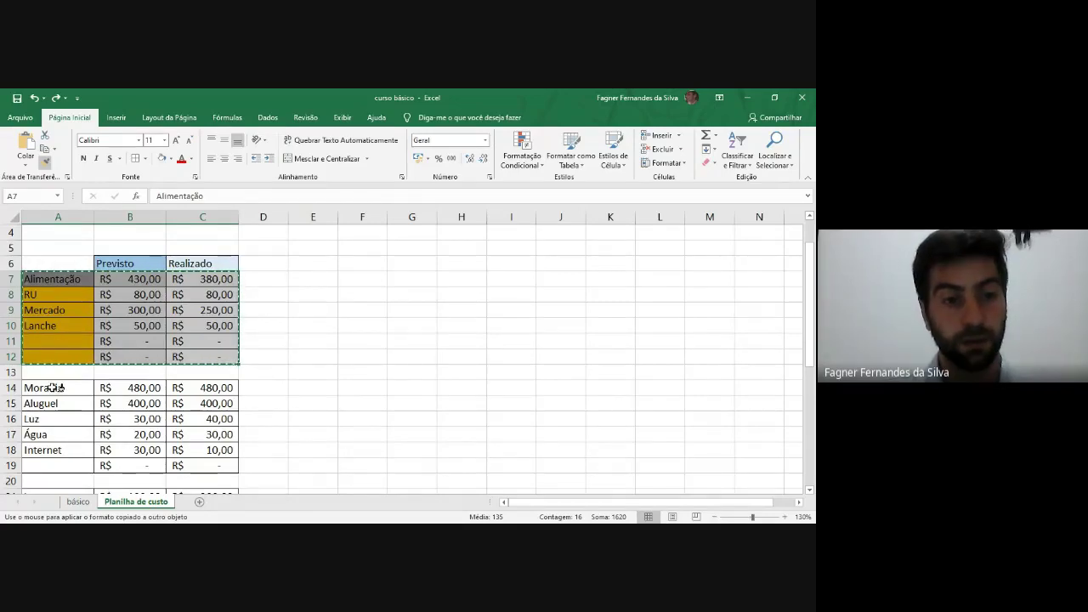
pyautogui.click(53, 388)
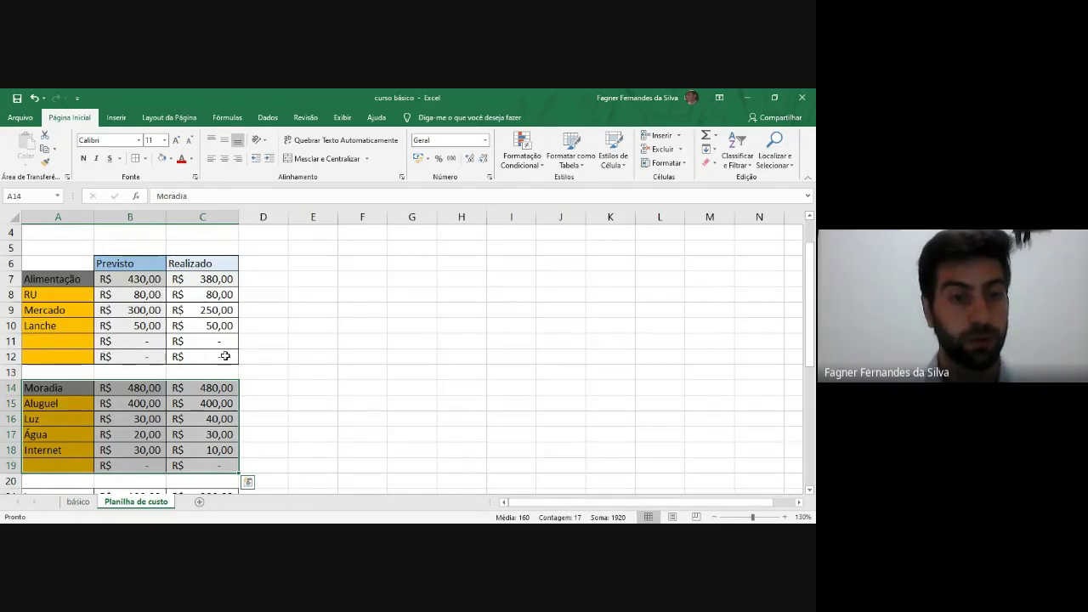
# Step: Copy the Alimentação block's formatting with the Format Painter kept active and apply it to the Lazer block A21:C26 and Transporte block A28:C33
pyautogui.scroll(-1, 208, 348)
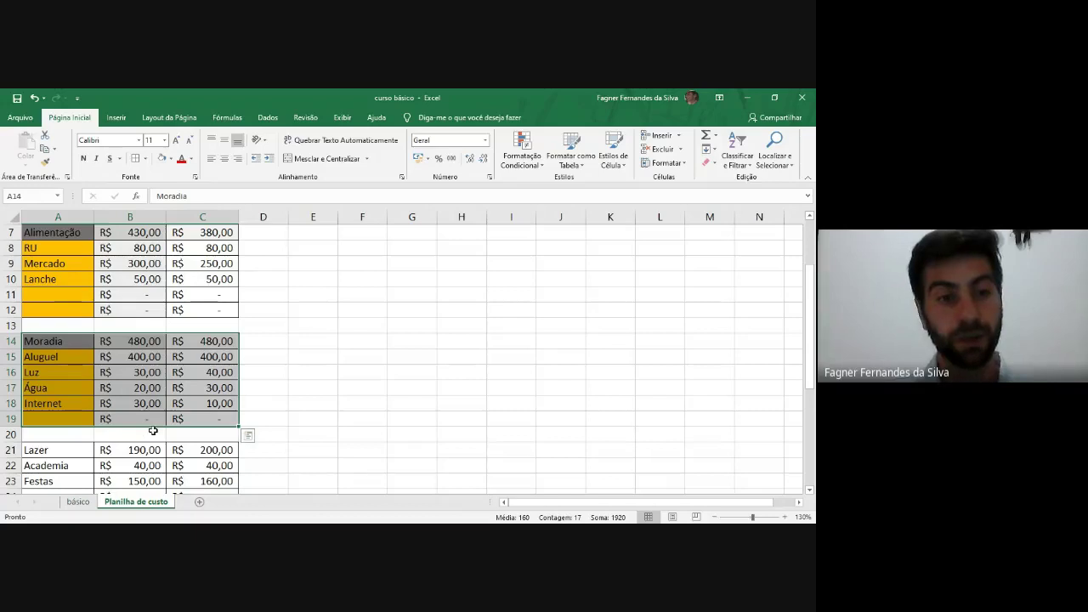
pyautogui.scroll(1, 153, 430)
pyautogui.moveTo(53, 279); pyautogui.dragTo(220, 357)
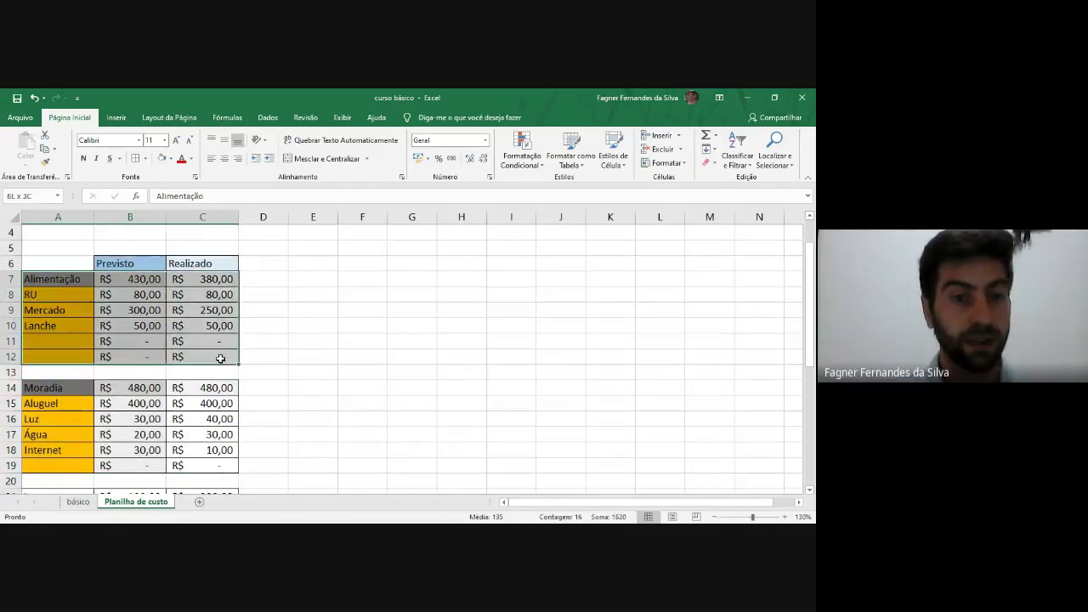
pyautogui.click(48, 163)
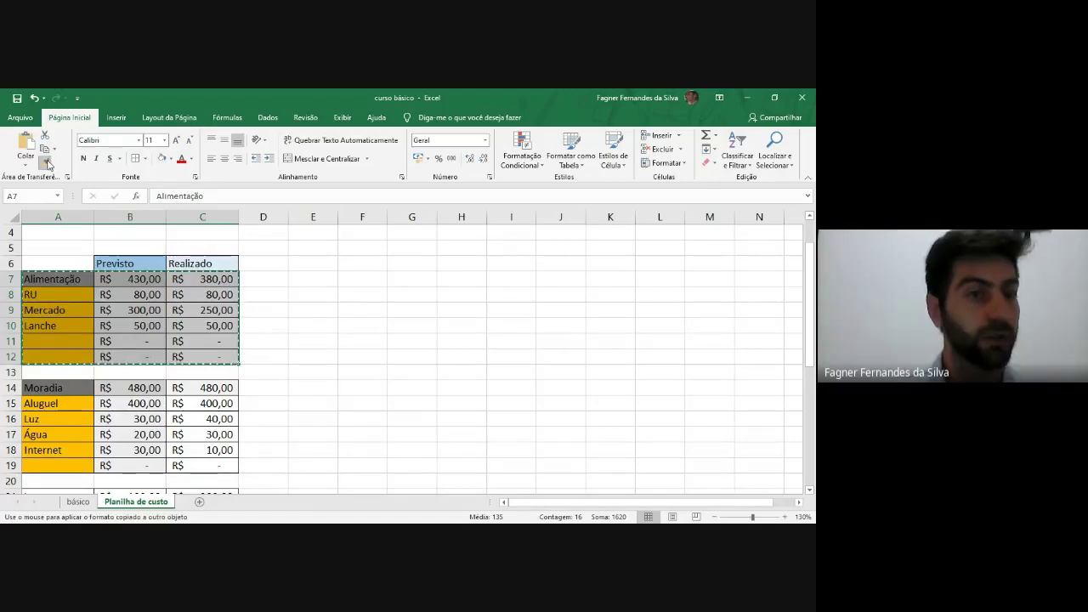
pyautogui.scroll(-3, 264, 265)
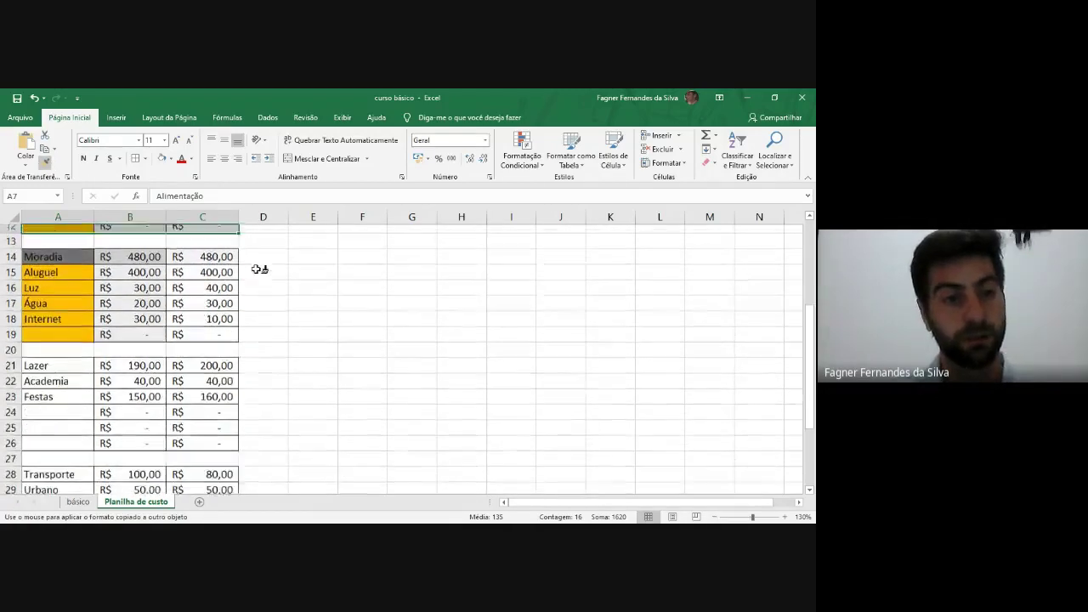
pyautogui.scroll(-1, 189, 395)
pyautogui.scroll(2, 167, 380)
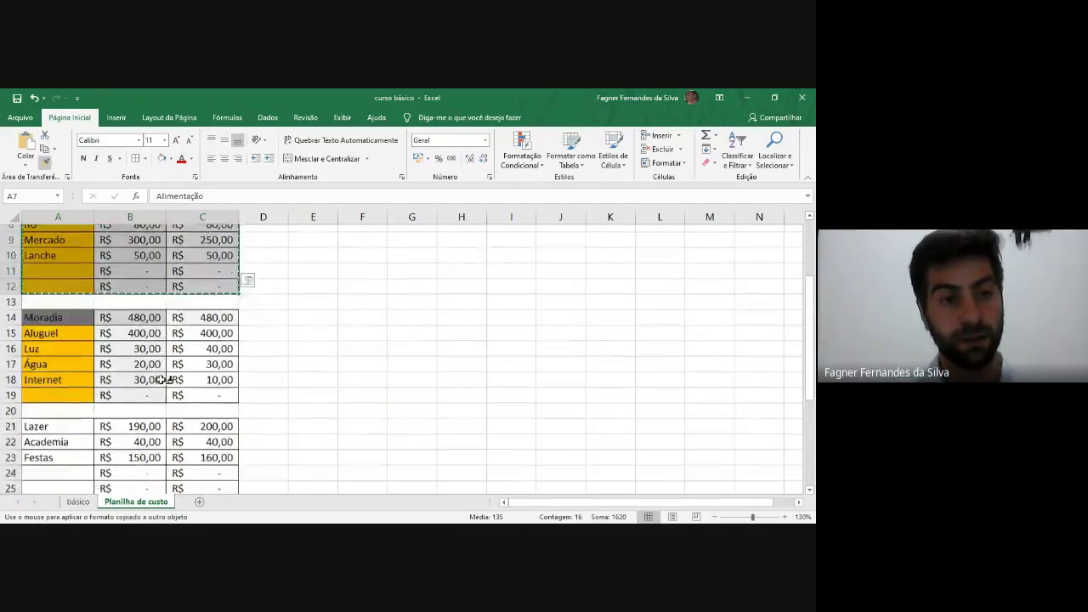
pyautogui.scroll(-1, 162, 378)
pyautogui.scroll(3, 66, 361)
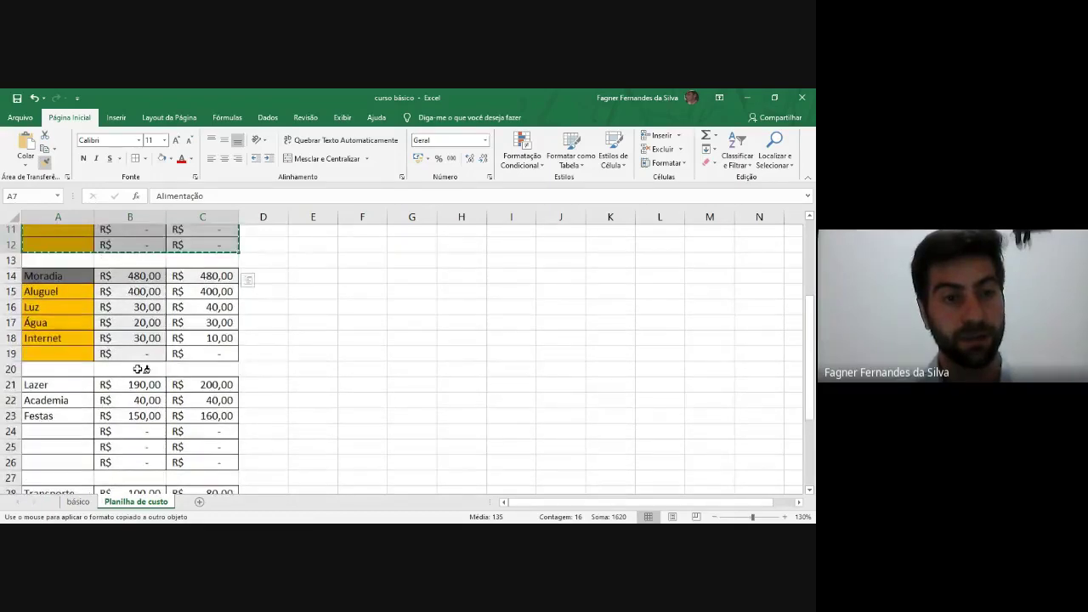
pyautogui.scroll(-4, 129, 352)
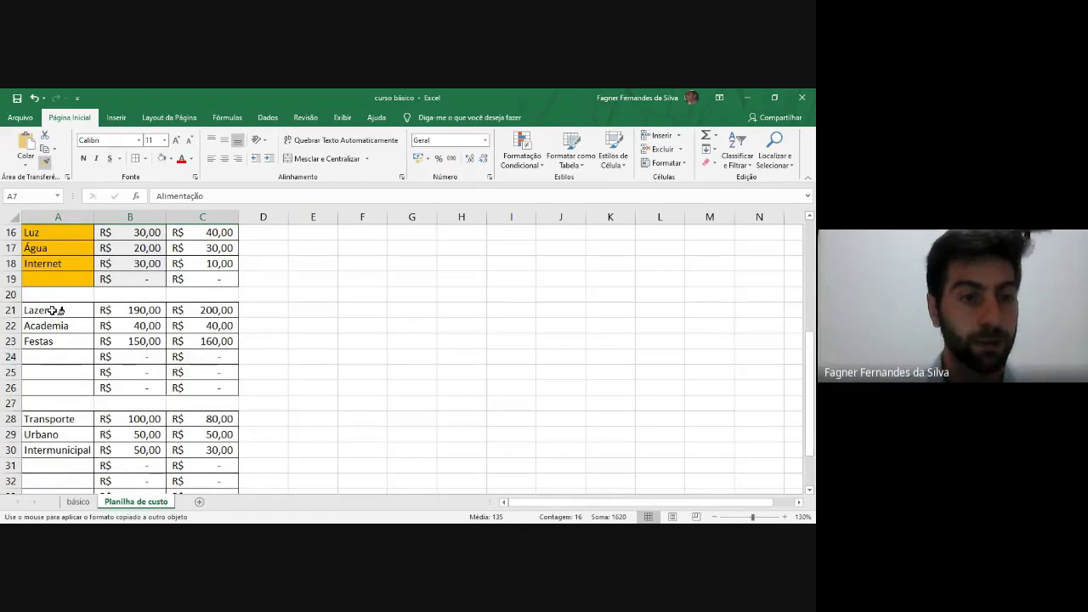
pyautogui.moveTo(53, 310); pyautogui.dragTo(221, 387)
pyautogui.moveTo(57, 419); pyautogui.dragTo(221, 481)
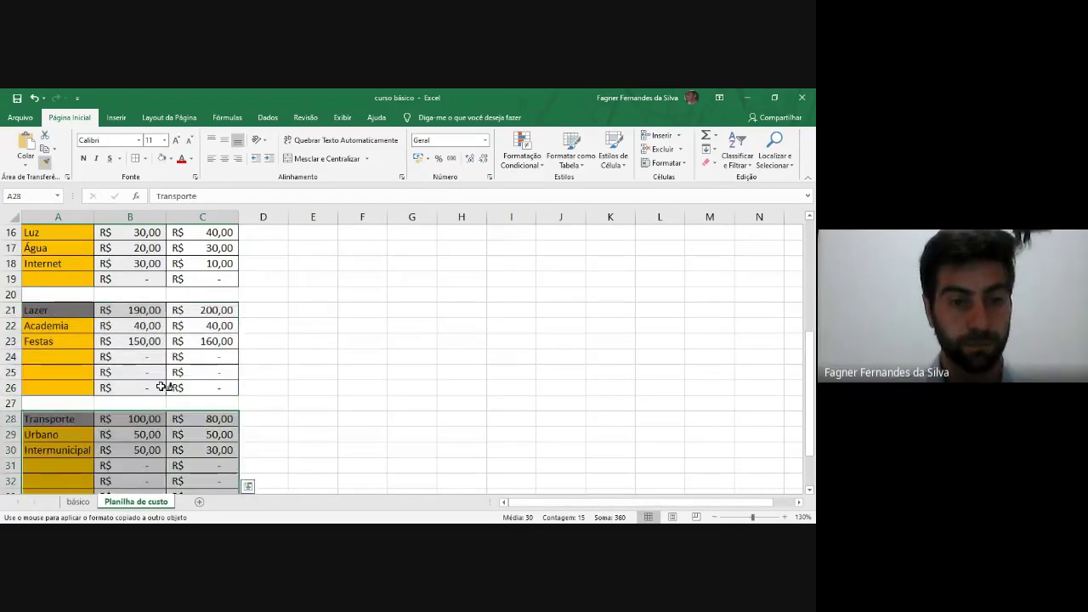
pyautogui.scroll(-2, 279, 359)
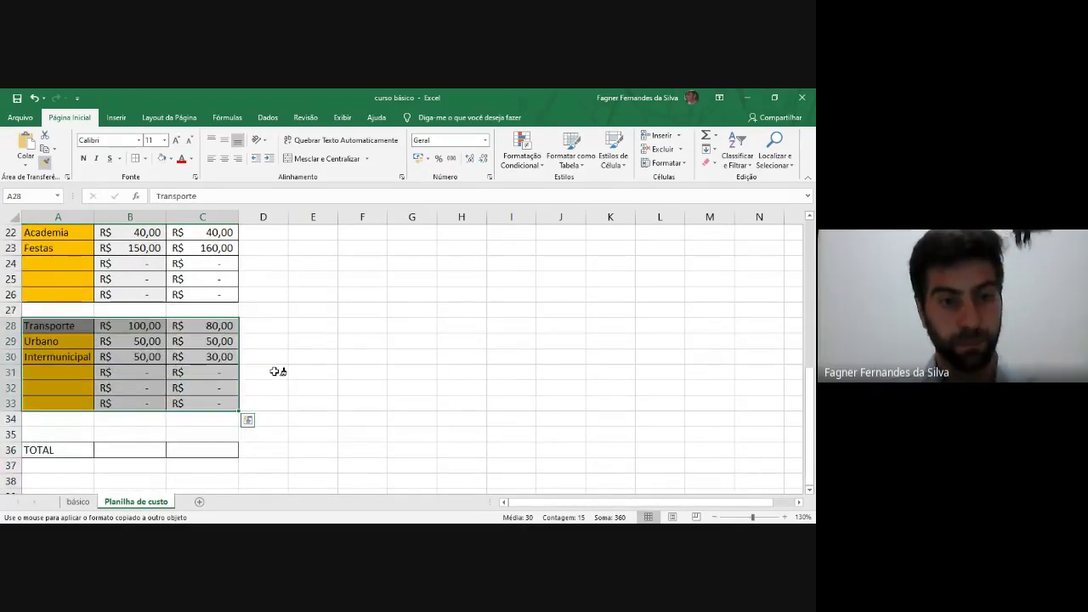
pyautogui.press('Escape')
pyautogui.click(203, 387)
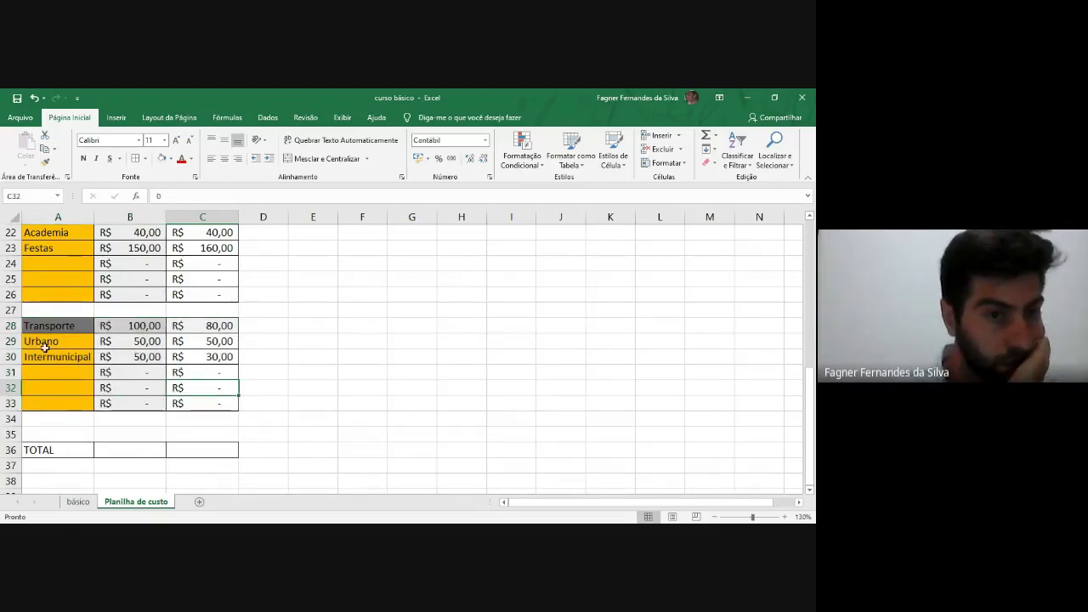
# Step: Copy the formatting of the Transporte heading row A28:C28 with the Format Painter and apply it to the TOTAL row A36:C36
pyautogui.moveTo(46, 326); pyautogui.dragTo(232, 326)
pyautogui.moveTo(61, 451); pyautogui.dragTo(197, 448)
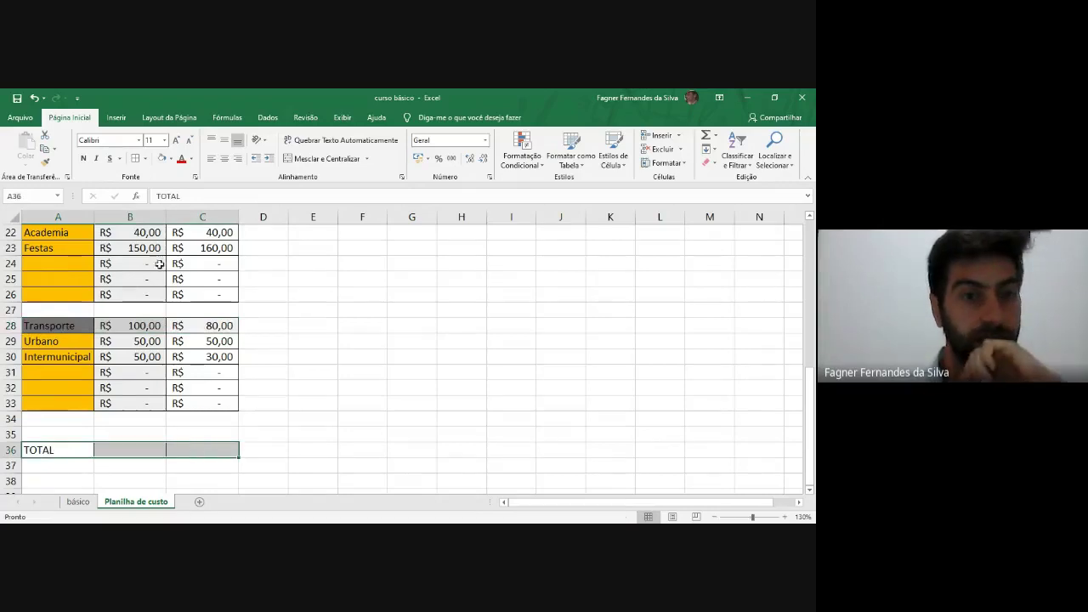
pyautogui.click(55, 326)
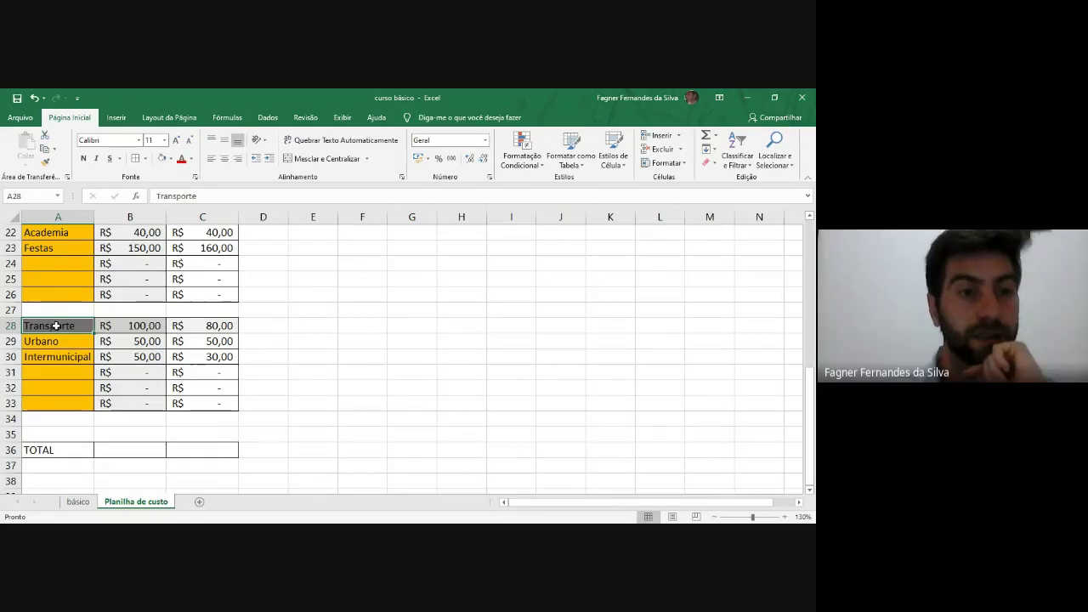
pyautogui.moveTo(56, 326); pyautogui.dragTo(198, 326)
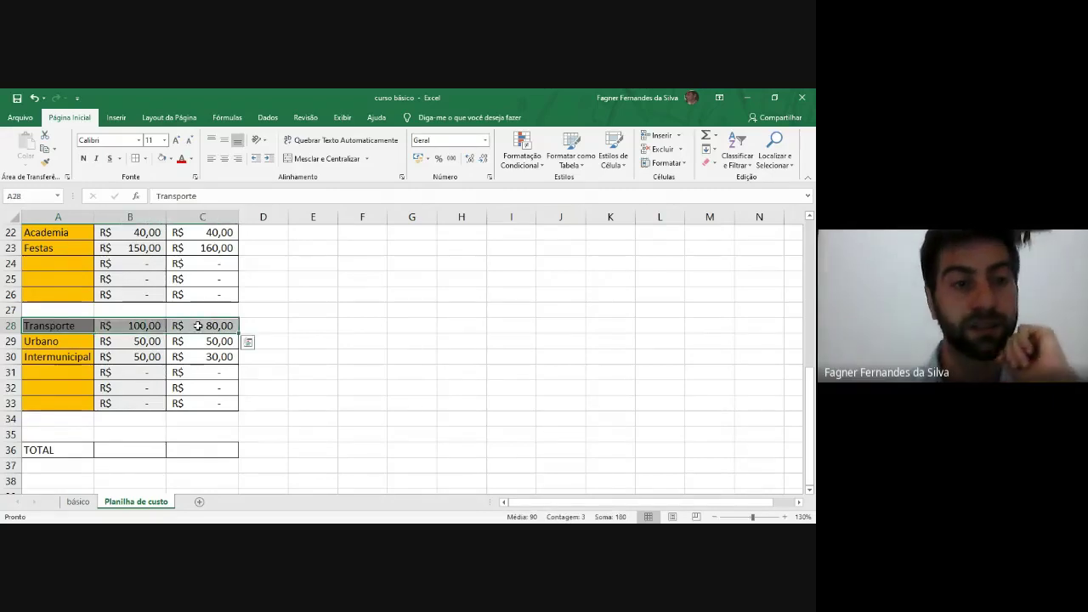
pyautogui.click(47, 163)
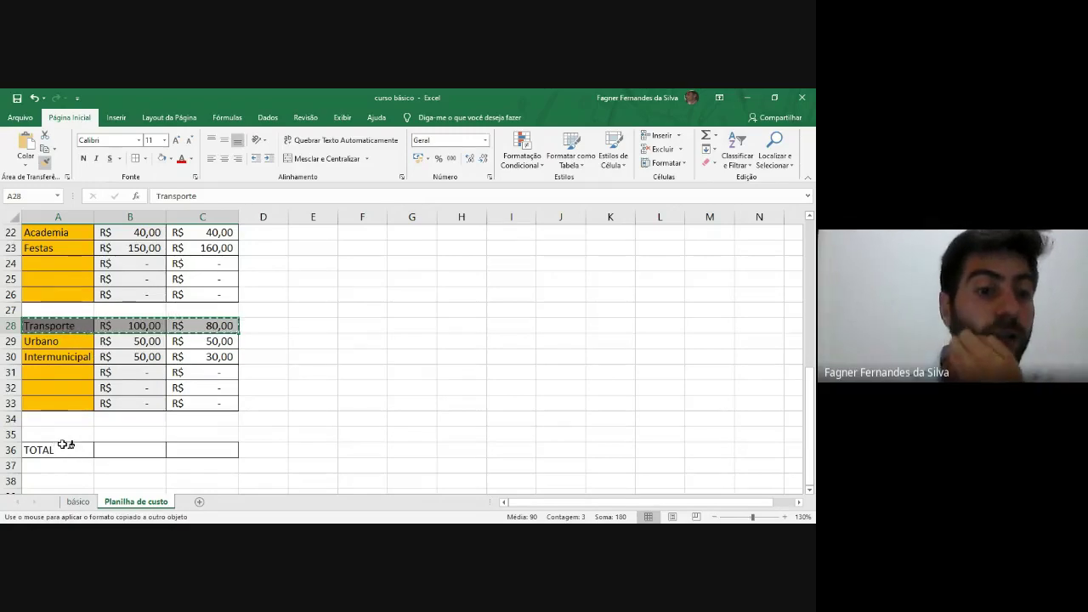
pyautogui.moveTo(61, 451); pyautogui.dragTo(213, 450)
pyautogui.click(301, 432)
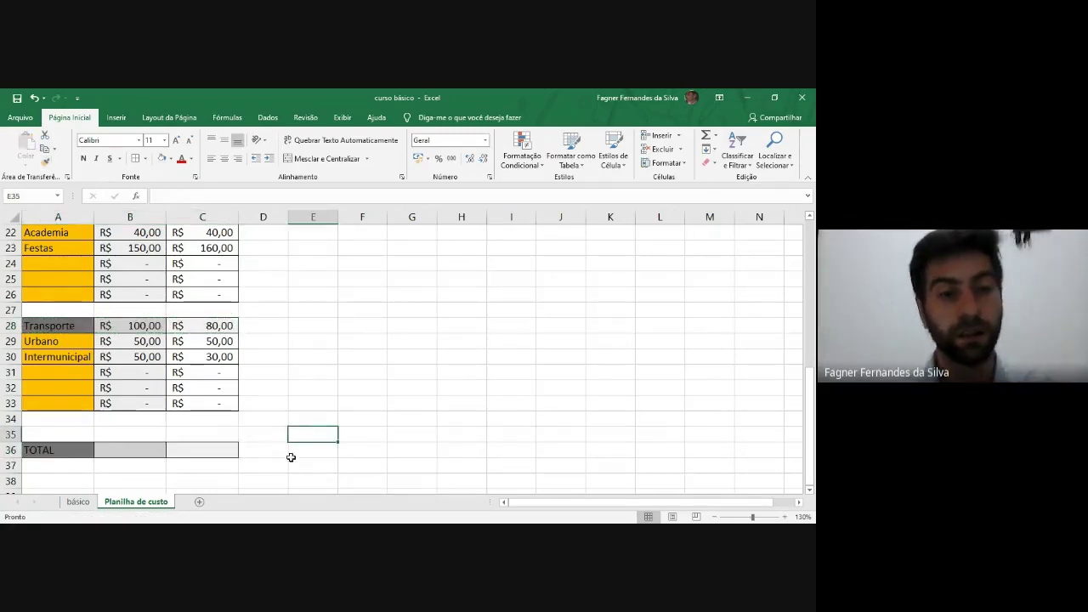
pyautogui.click(128, 449)
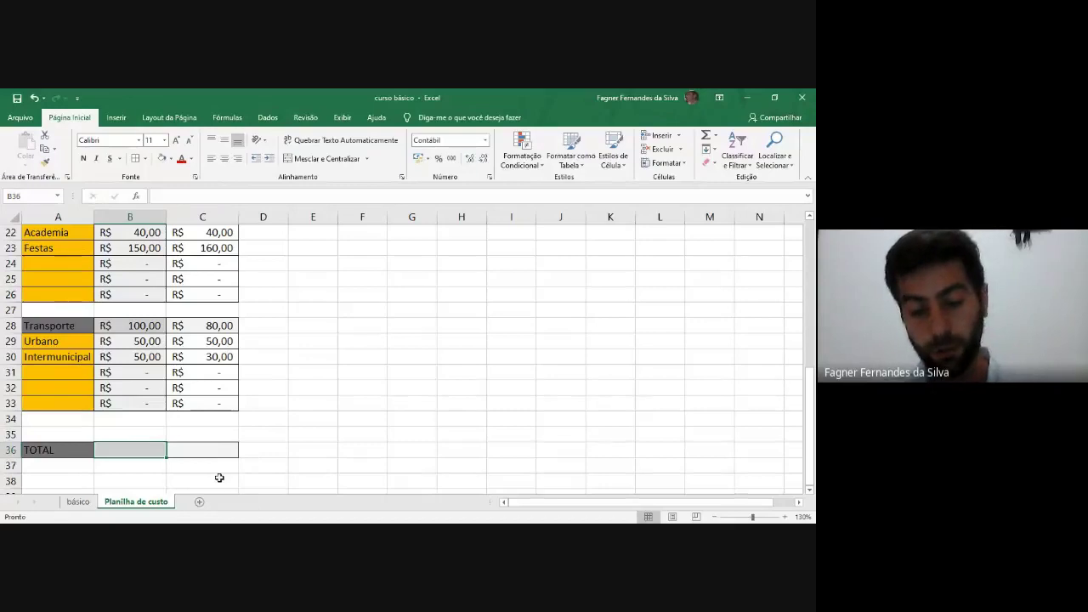
pyautogui.write('=')
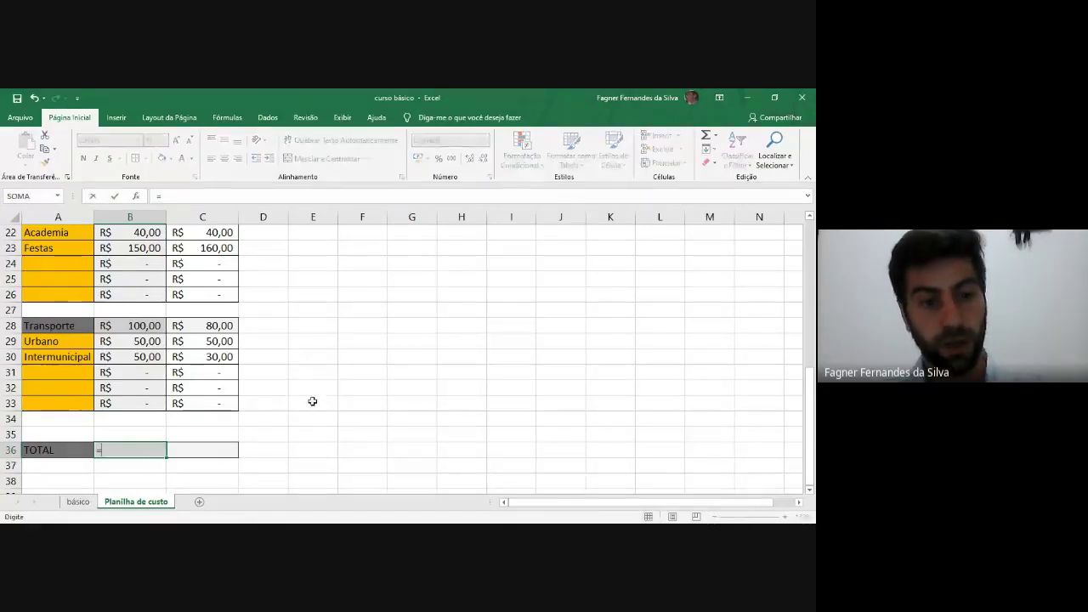
pyautogui.press('Escape')
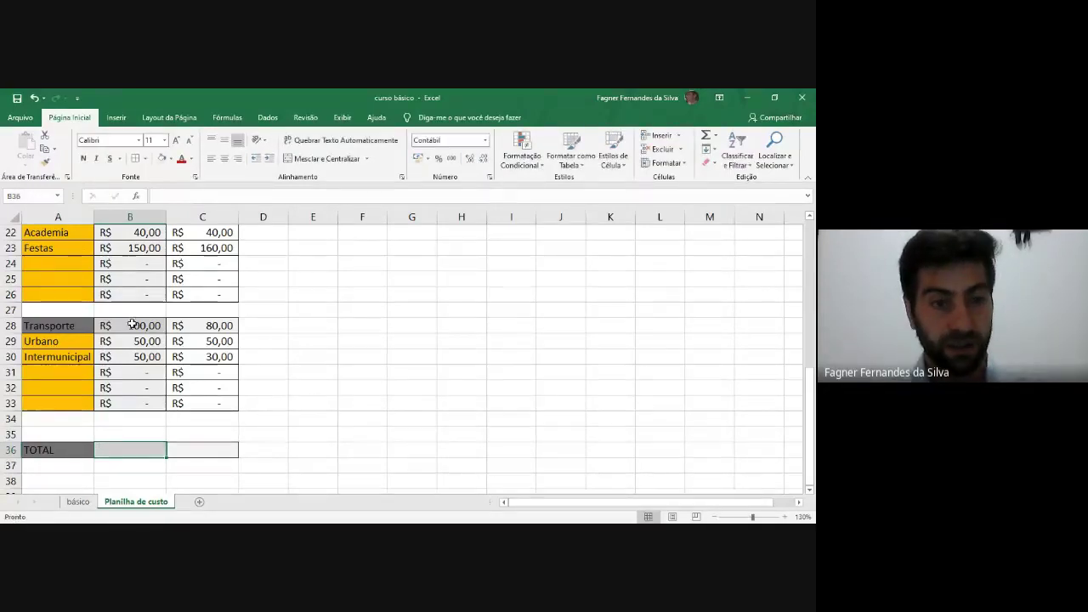
# Step: Start a SOMA formula in the Previsto TOTAL cell B36 with the Alimentação subtotal B7 as its first reference
pyautogui.click(129, 325)
pyautogui.scroll(2, 130, 319)
pyautogui.click(129, 315)
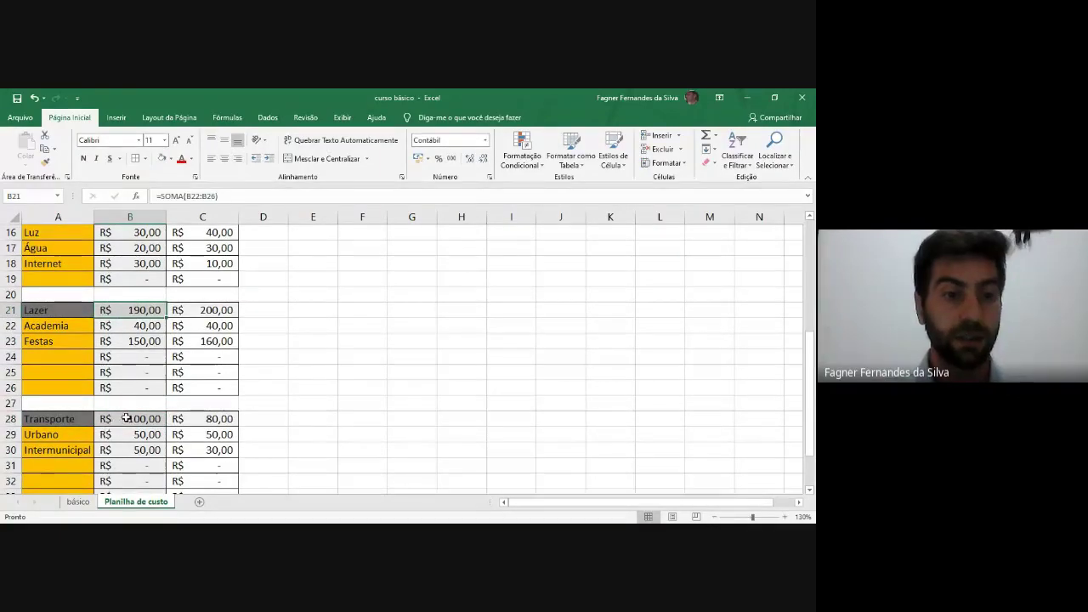
pyautogui.scroll(5, 136, 404)
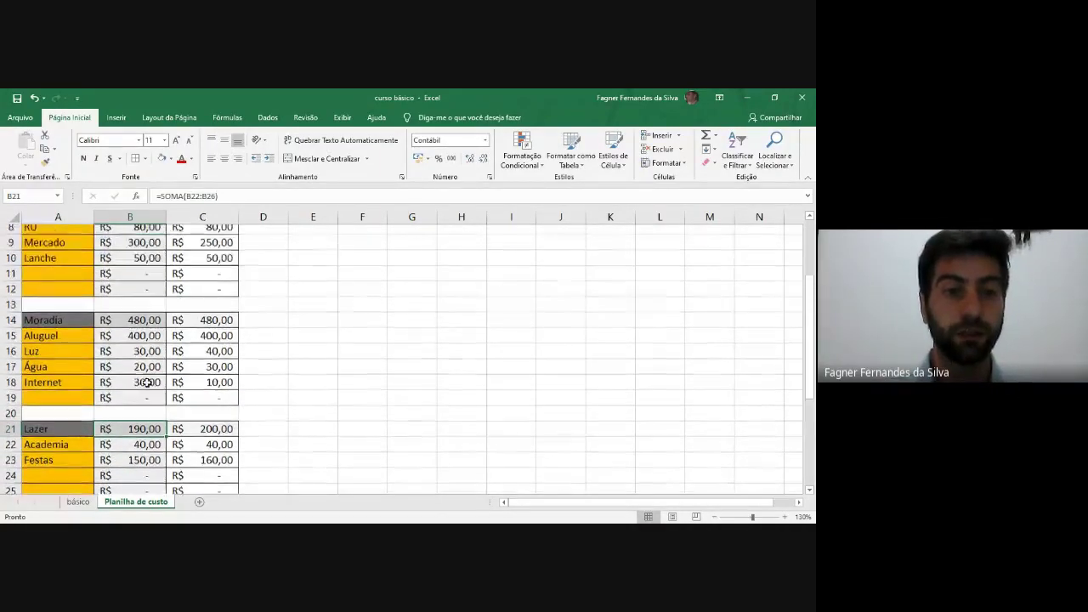
pyautogui.scroll(-8, 154, 396)
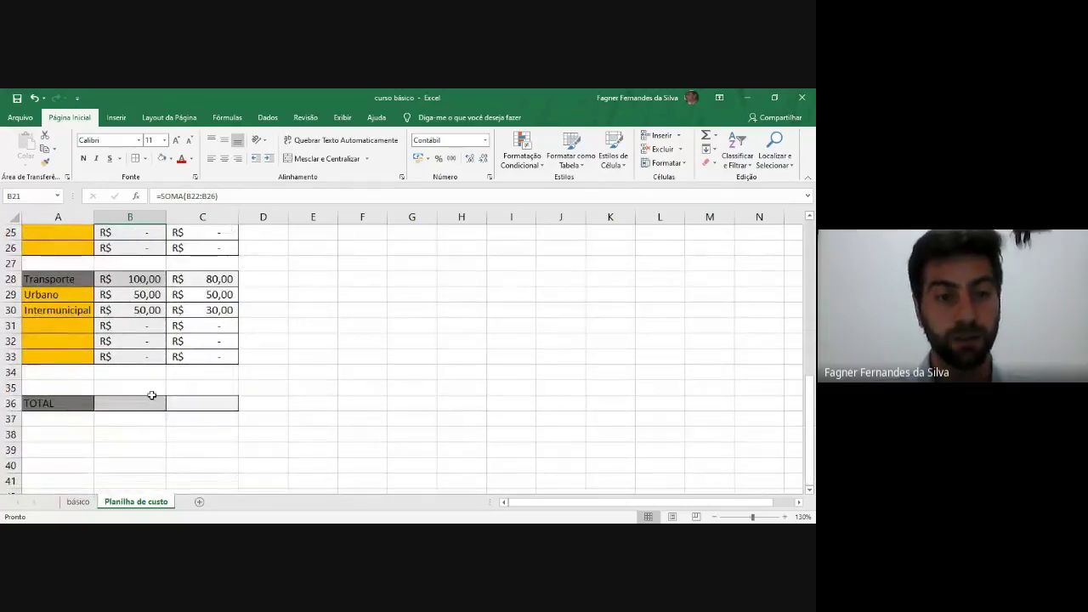
pyautogui.click(147, 403)
pyautogui.write('=')
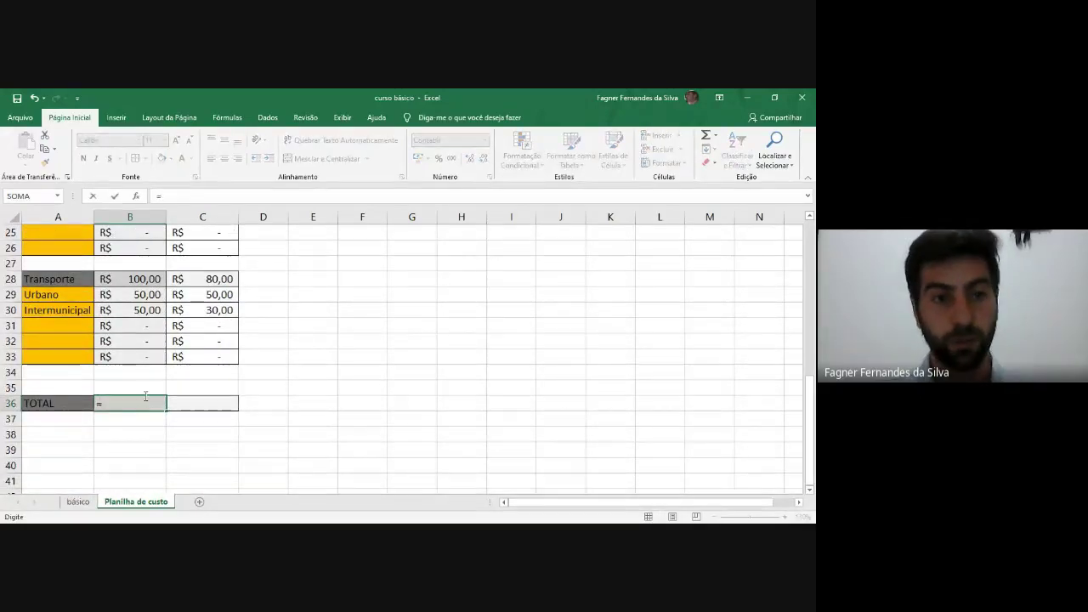
pyautogui.scroll(2, 133, 352)
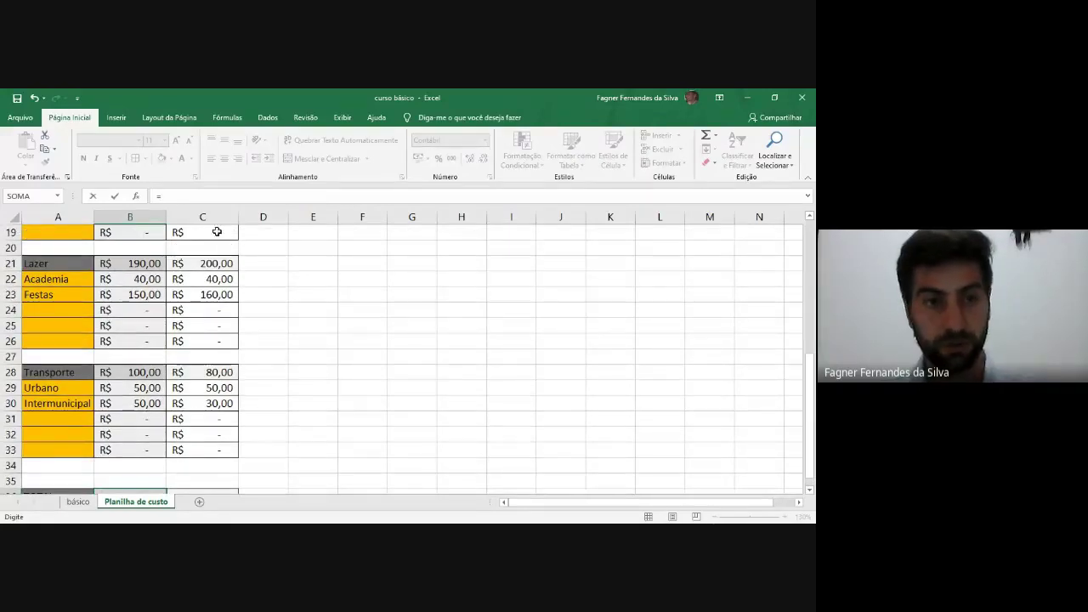
pyautogui.write('SOMA')
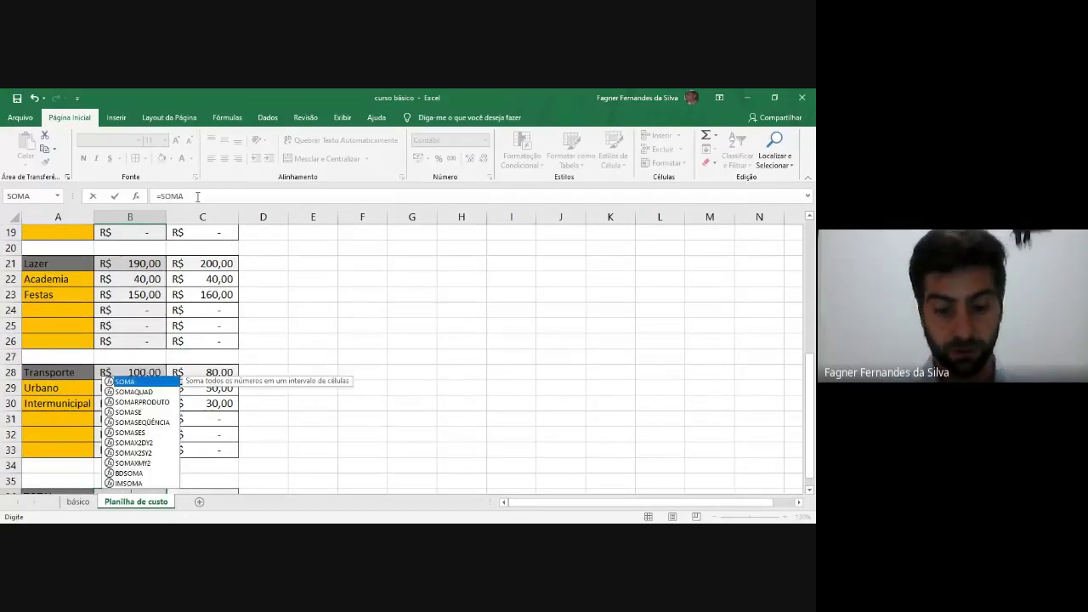
pyautogui.write('(')
pyautogui.scroll(6, 164, 288)
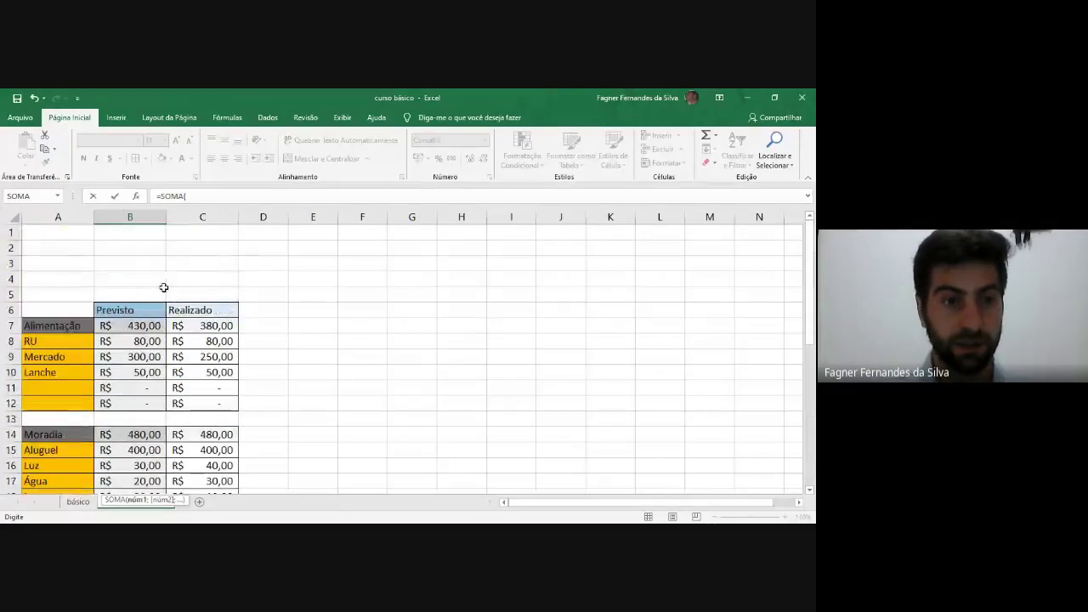
pyautogui.click(154, 325)
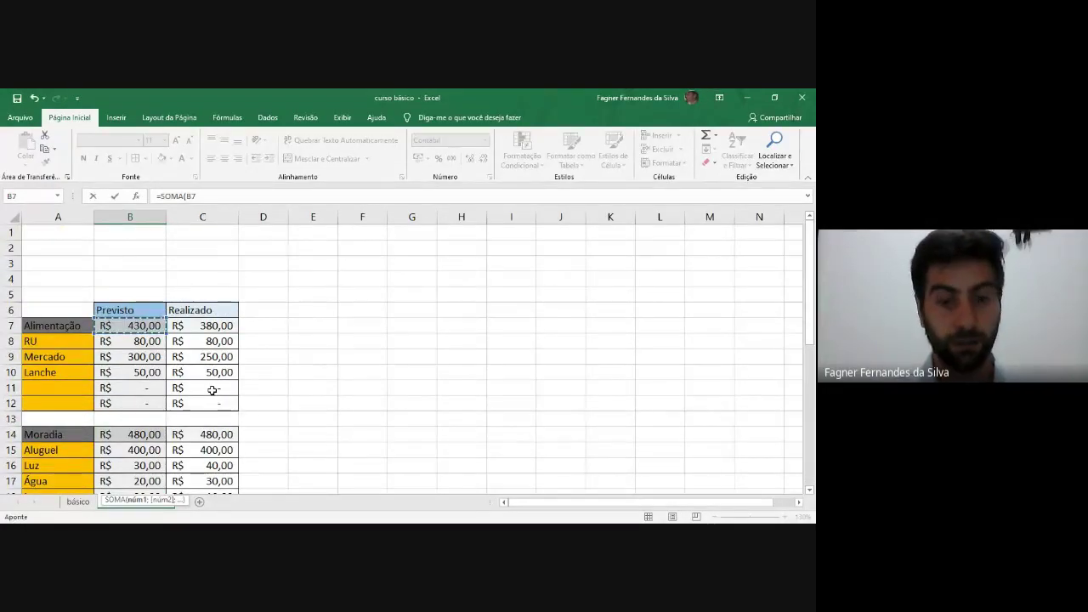
# Step: Try to extend the SOMA reference in B36 from B7 down to B33 by picking the two end cells
pyautogui.scroll(-7, 160, 340)
pyautogui.moveTo(157, 328); pyautogui.dragTo(157, 343)
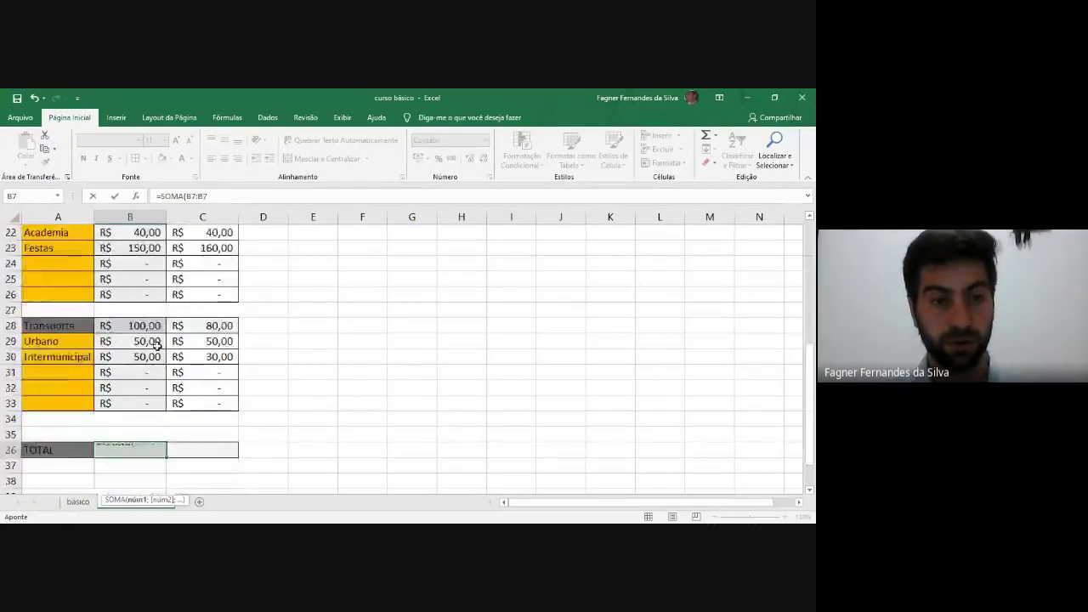
pyautogui.scroll(-1, 157, 343)
pyautogui.click(153, 356)
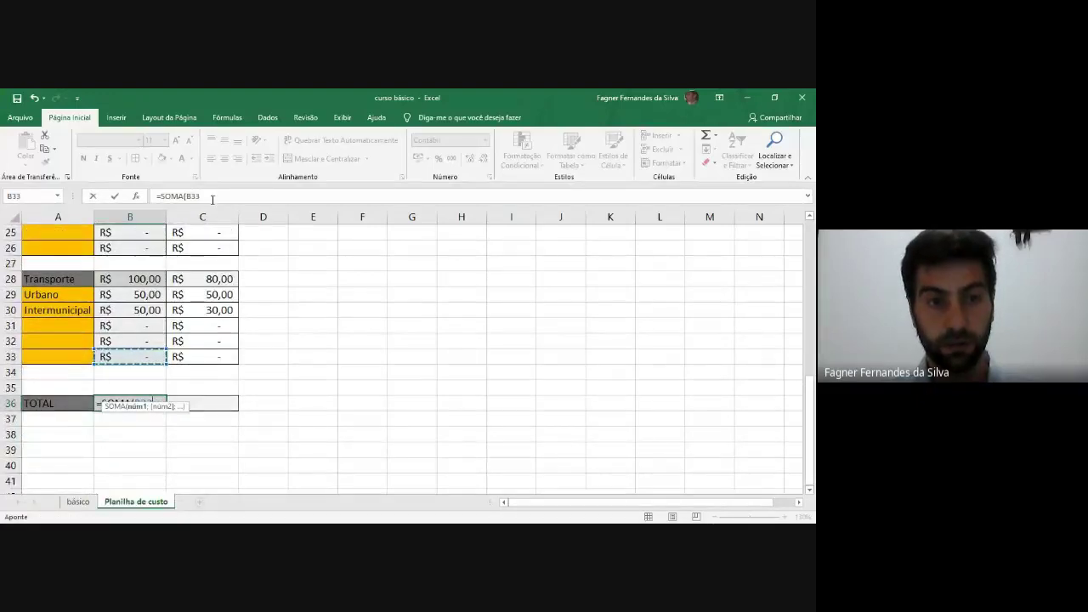
pyautogui.click(211, 197)
pyautogui.scroll(8, 141, 326)
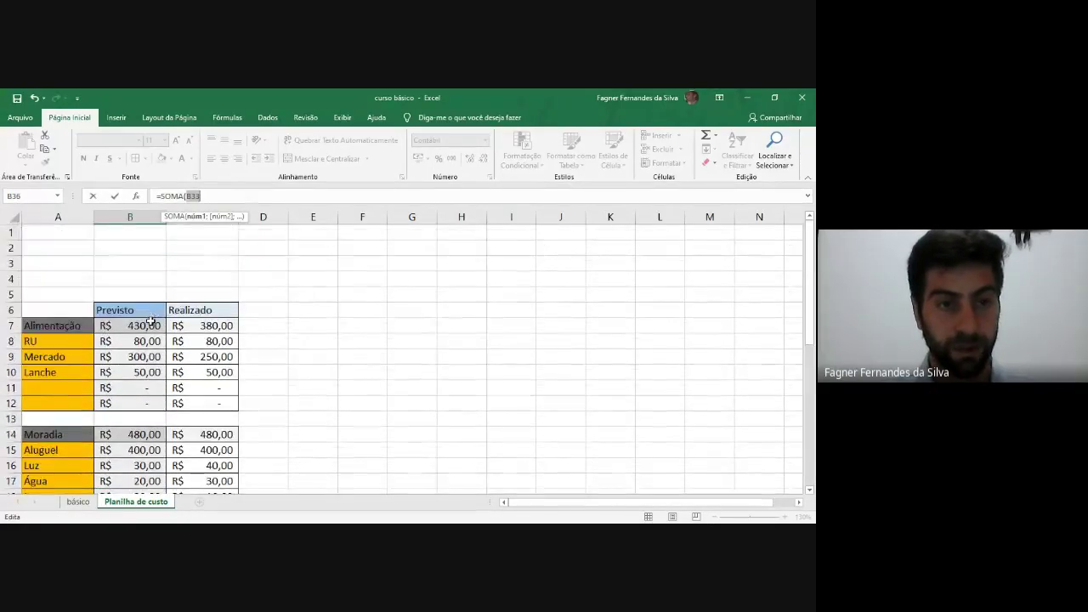
pyautogui.click(140, 326)
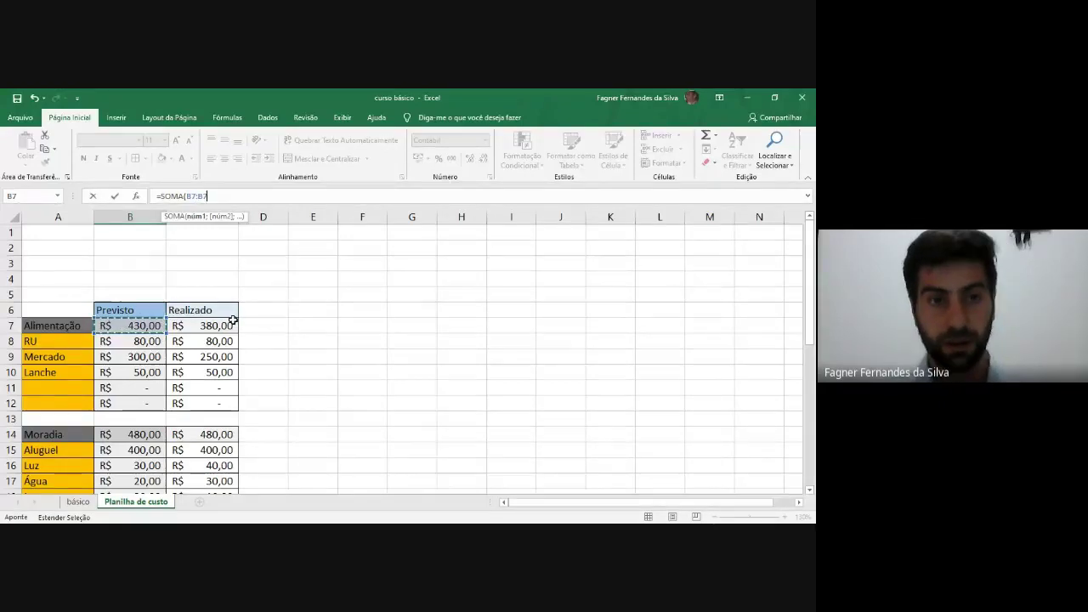
pyautogui.scroll(-6, 204, 310)
pyautogui.scroll(-1, 198, 304)
pyautogui.click(148, 405)
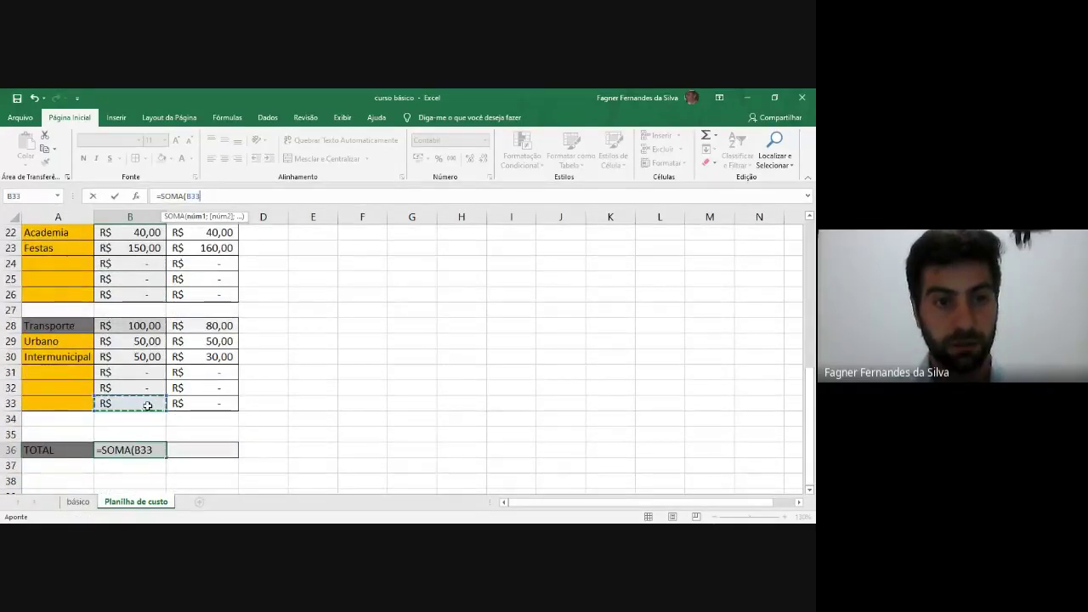
pyautogui.scroll(7, 162, 357)
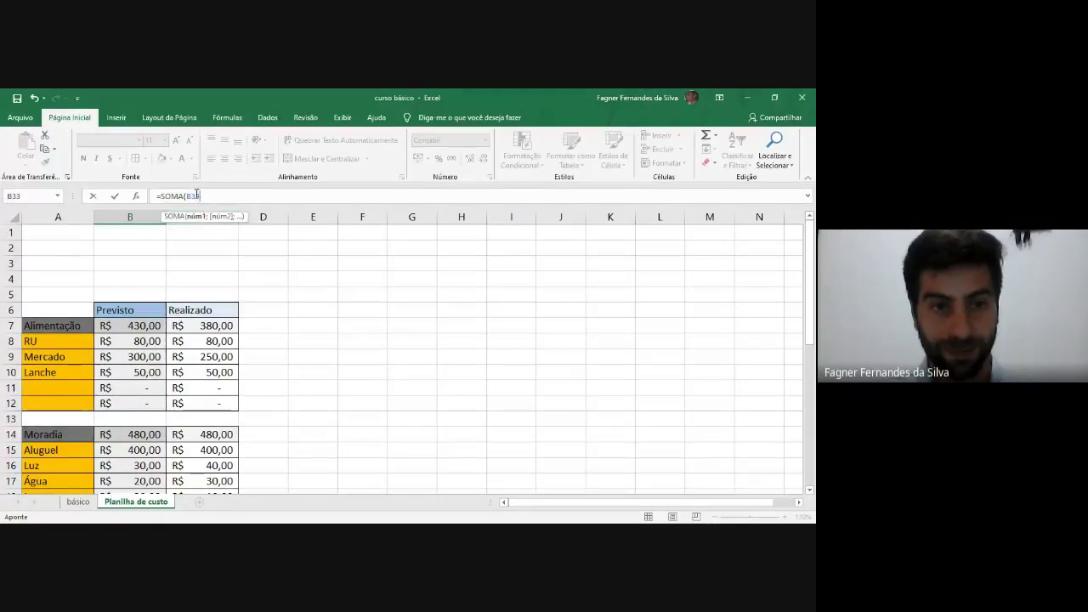
# Step: Complete the formula in B36 as a SOMA over the range B7:B33
pyautogui.write('B')
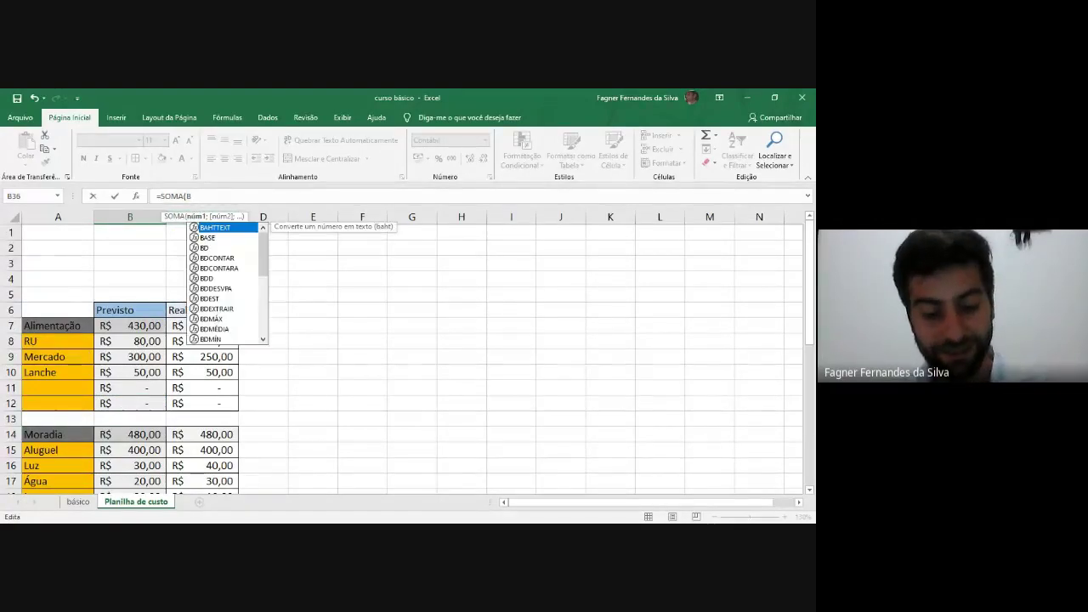
pyautogui.write('7:')
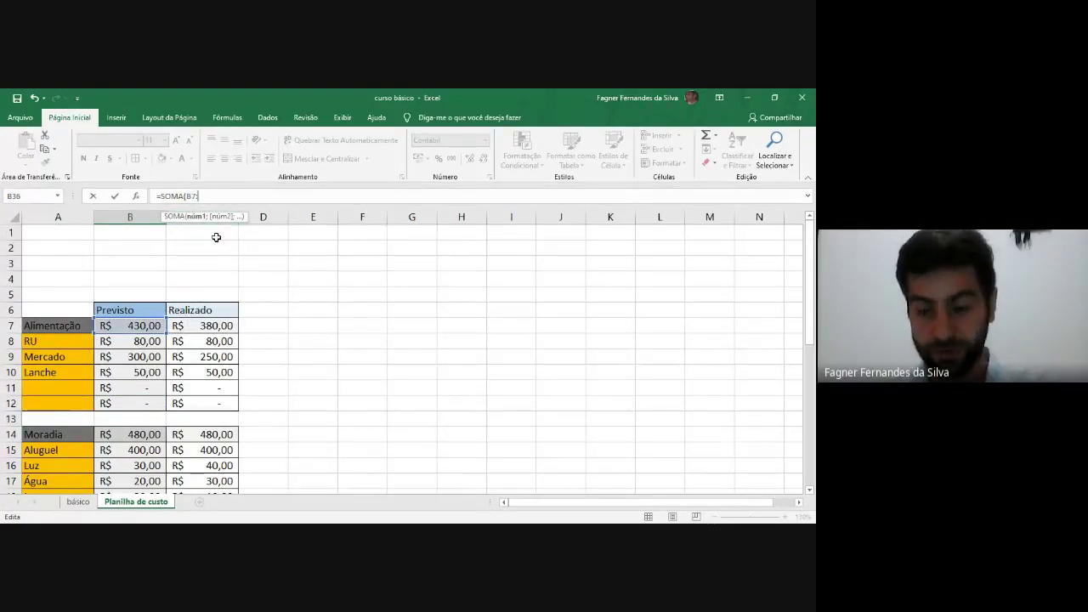
pyautogui.scroll(-6, 151, 443)
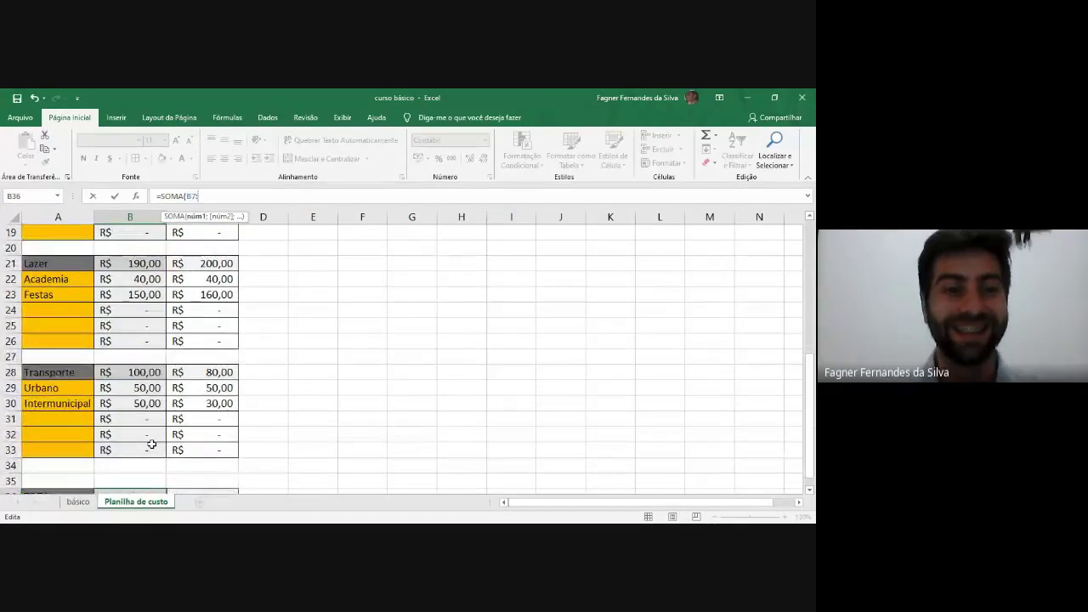
pyautogui.click(150, 447)
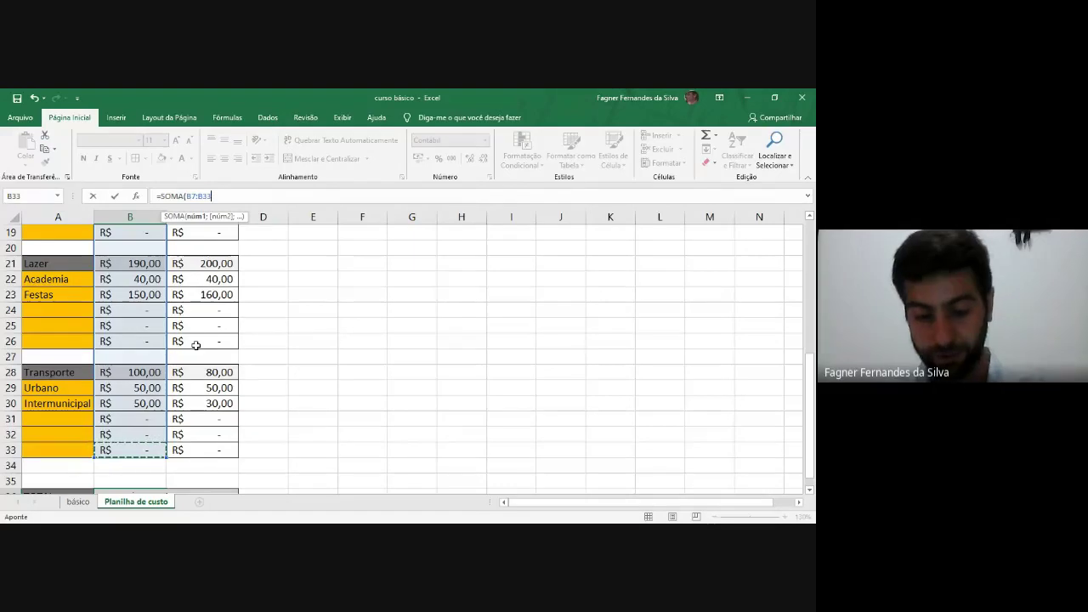
pyautogui.press('Return')
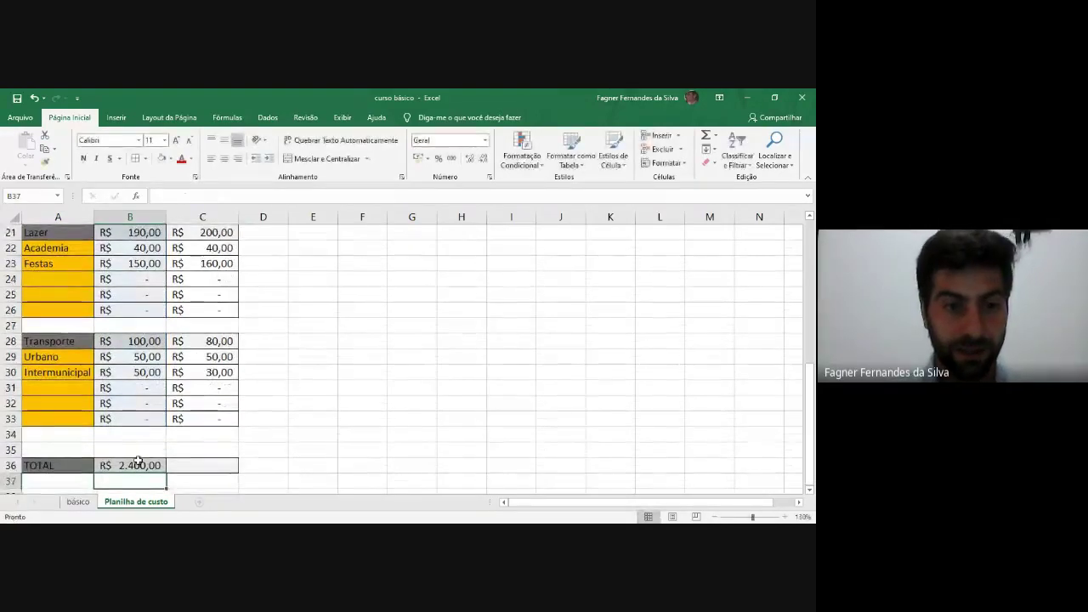
# Step: Compare the TOTAL formula in B36 with the category subtotal formulas in B28, B21, B14 and B7
pyautogui.click(137, 461)
pyautogui.scroll(2, 136, 451)
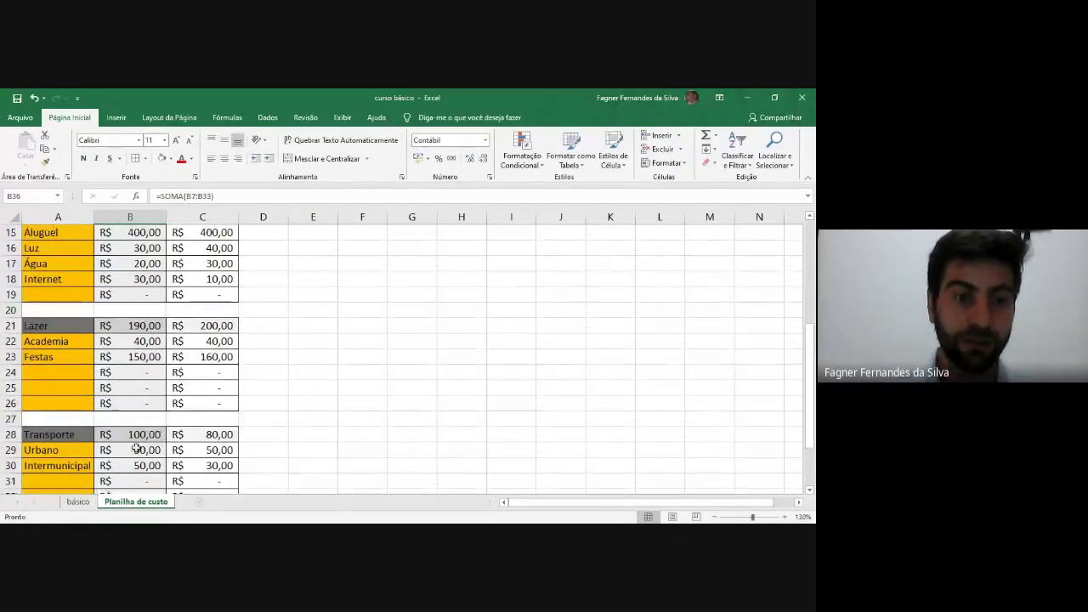
pyautogui.click(127, 430)
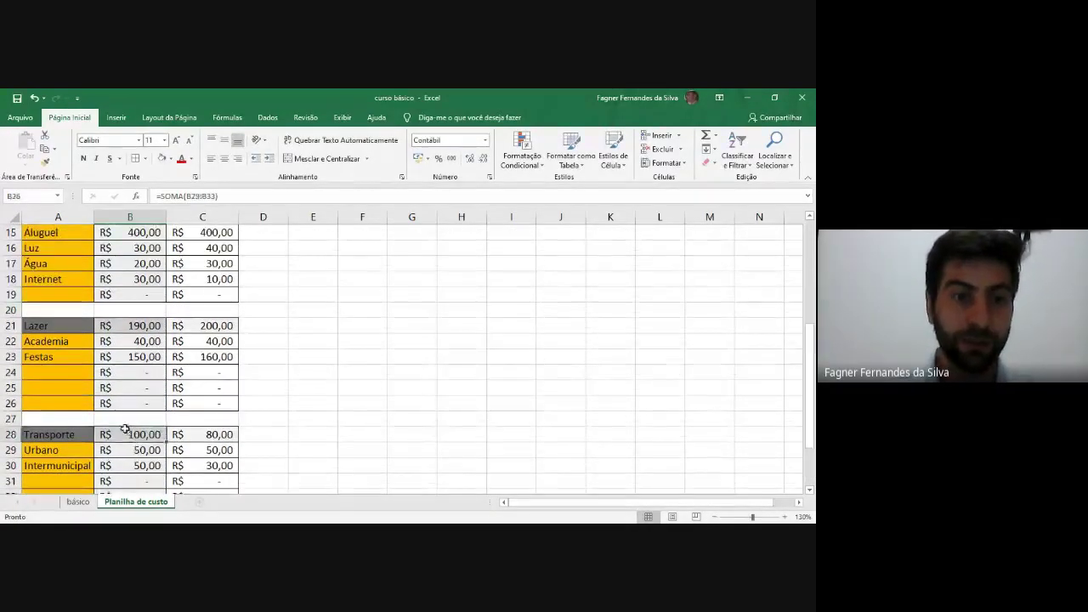
pyautogui.click(139, 324)
pyautogui.scroll(2, 141, 314)
pyautogui.scroll(2, 151, 314)
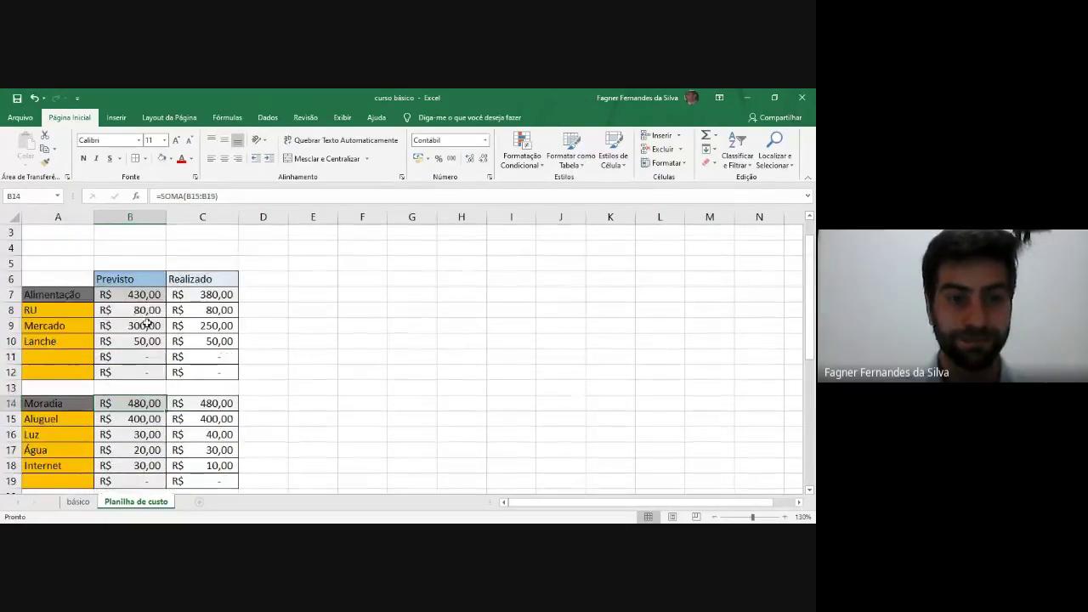
pyautogui.click(149, 297)
pyautogui.scroll(-8, 151, 310)
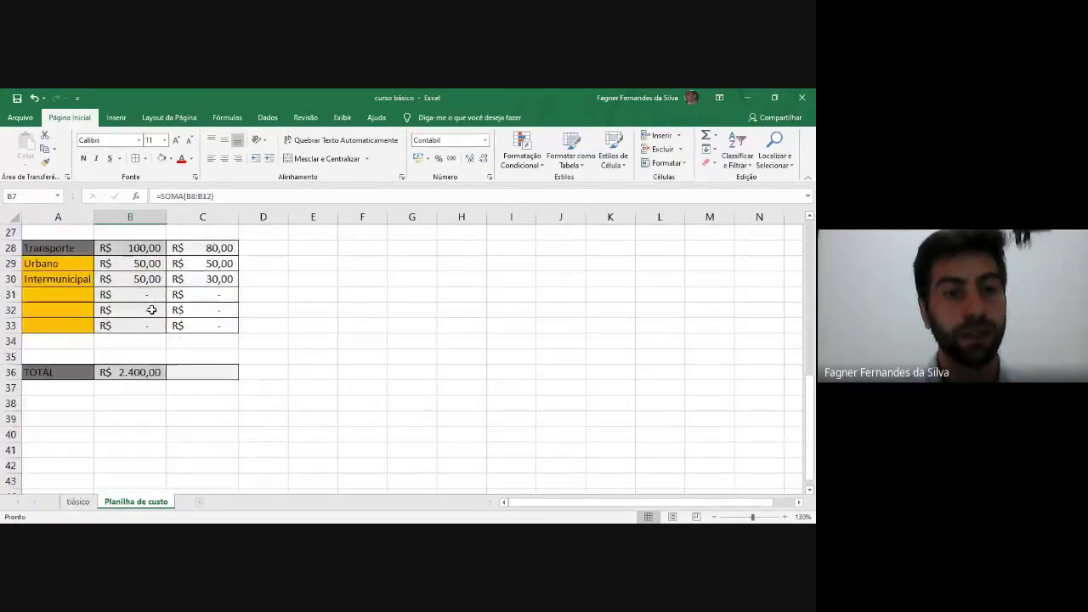
pyautogui.click(123, 370)
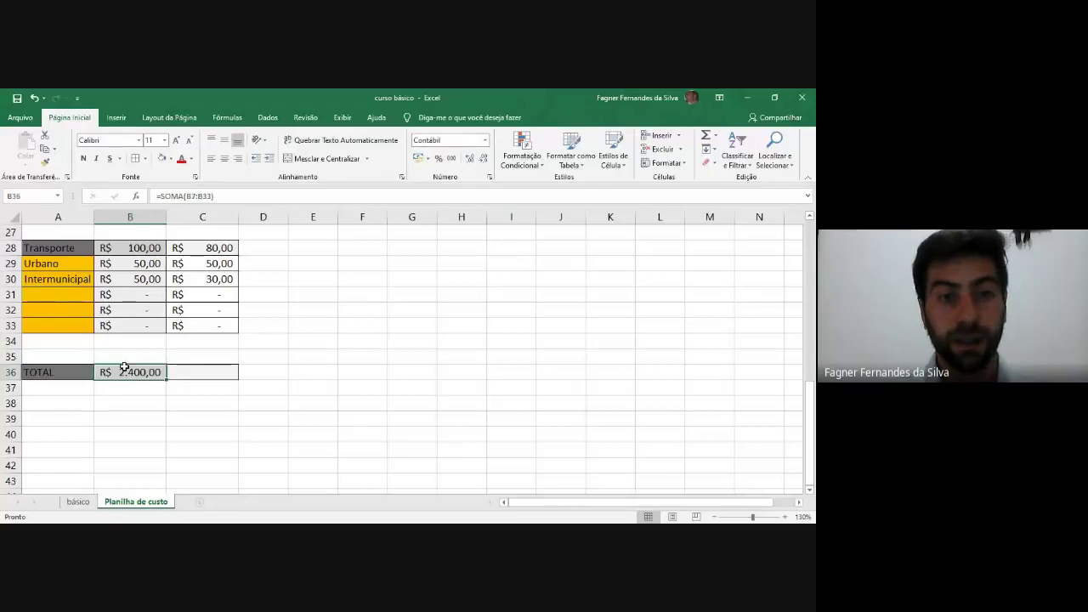
# Step: Replace the colon between B7 and B33 in the B36 SOMA formula with a semicolon
pyautogui.click(195, 195)
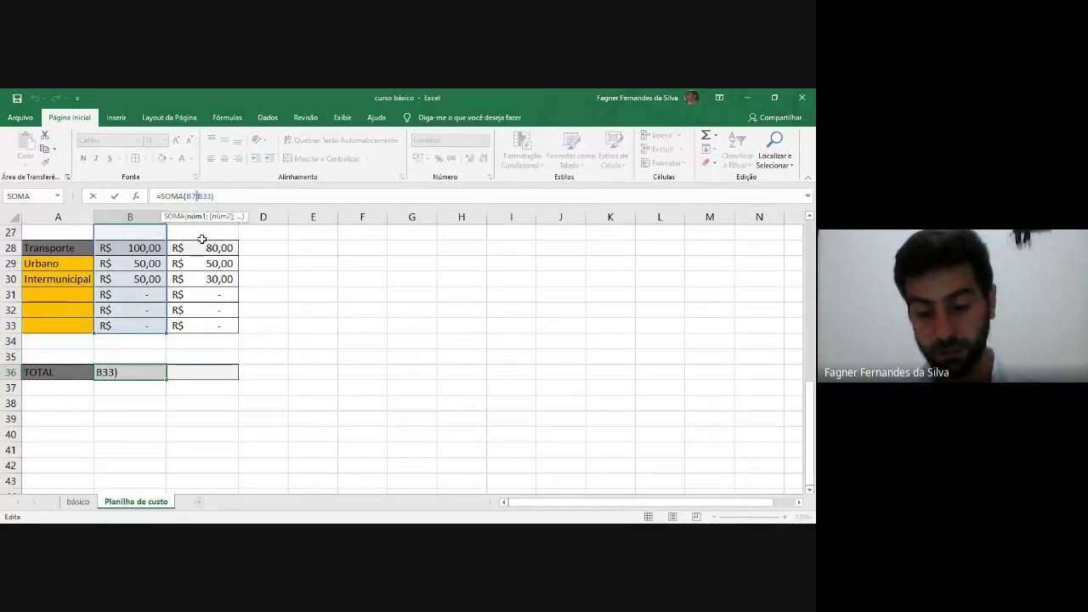
pyautogui.press('BackSpace')
pyautogui.write(';')
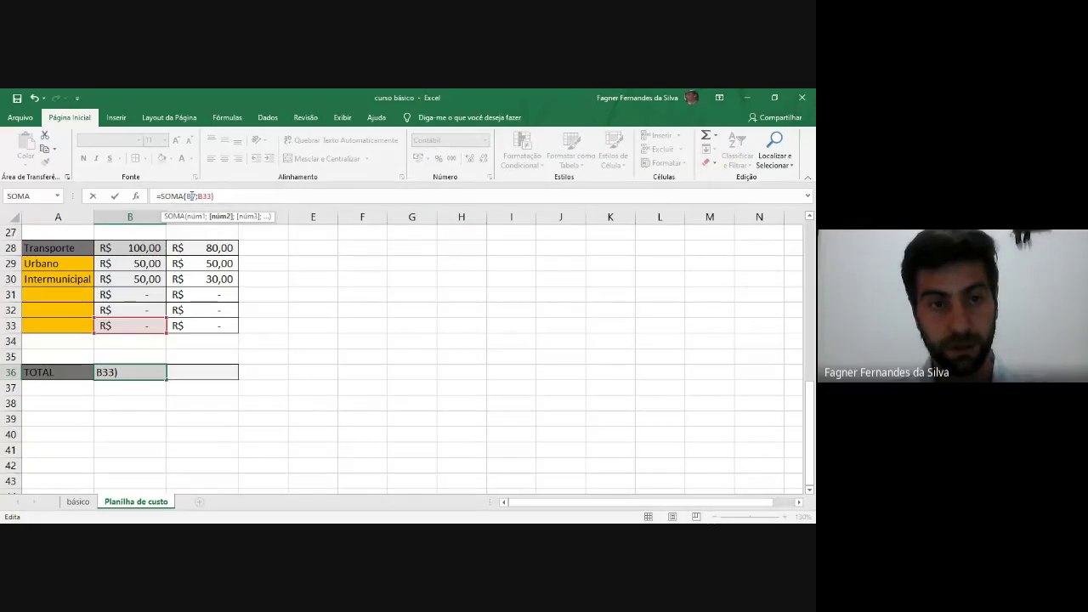
# Step: Replace the SOMA function in B36 with a direct addition of the Alimentação subtotal B7 and the Moradia subtotal B14
pyautogui.moveTo(186, 196); pyautogui.dragTo(158, 196)
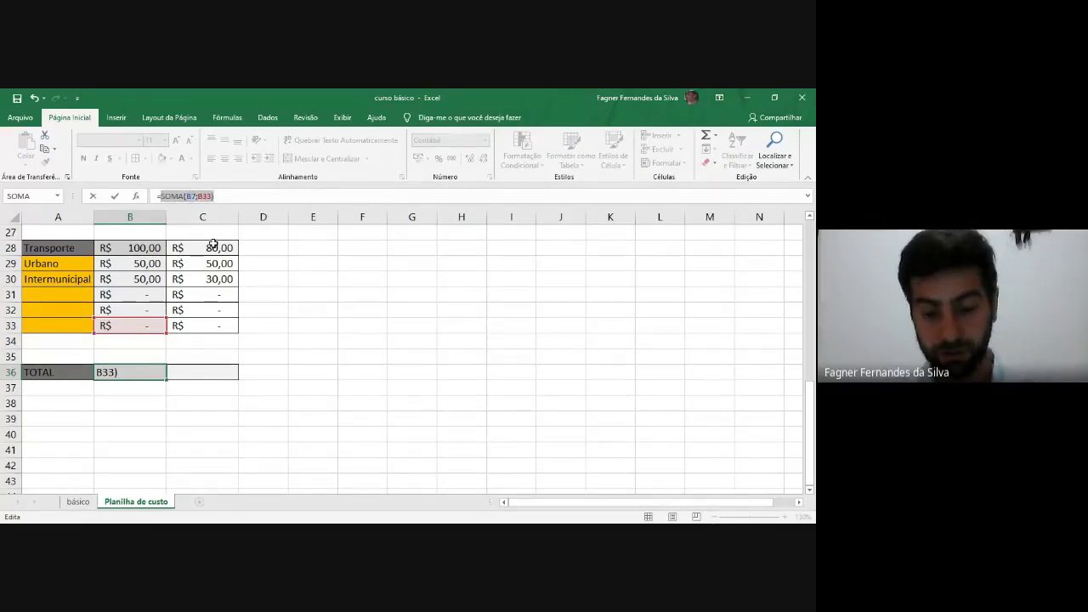
pyautogui.press('BackSpace')
pyautogui.scroll(9, 146, 317)
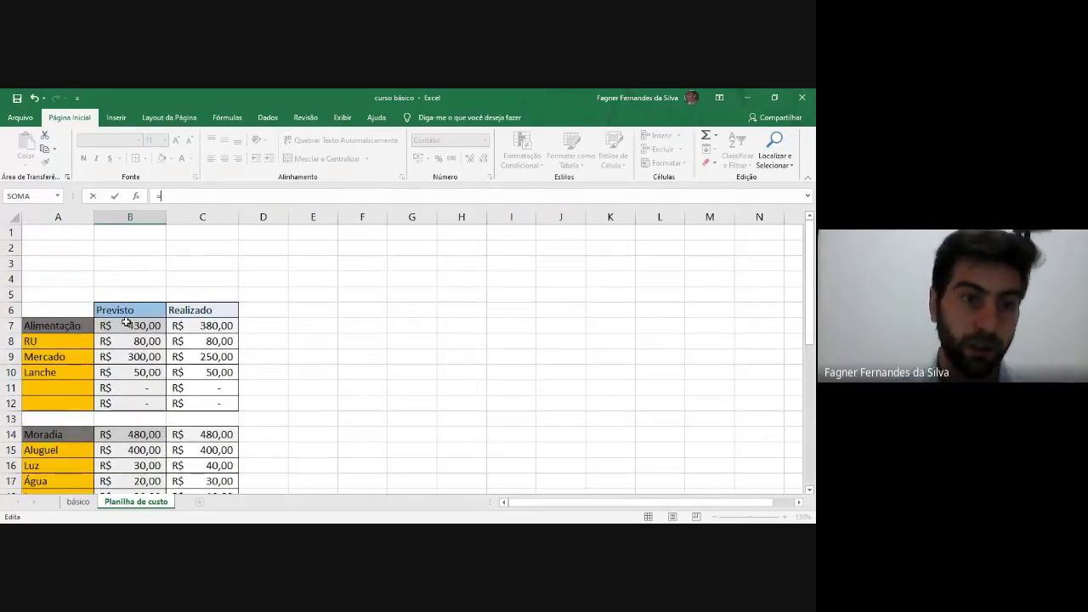
pyautogui.click(125, 323)
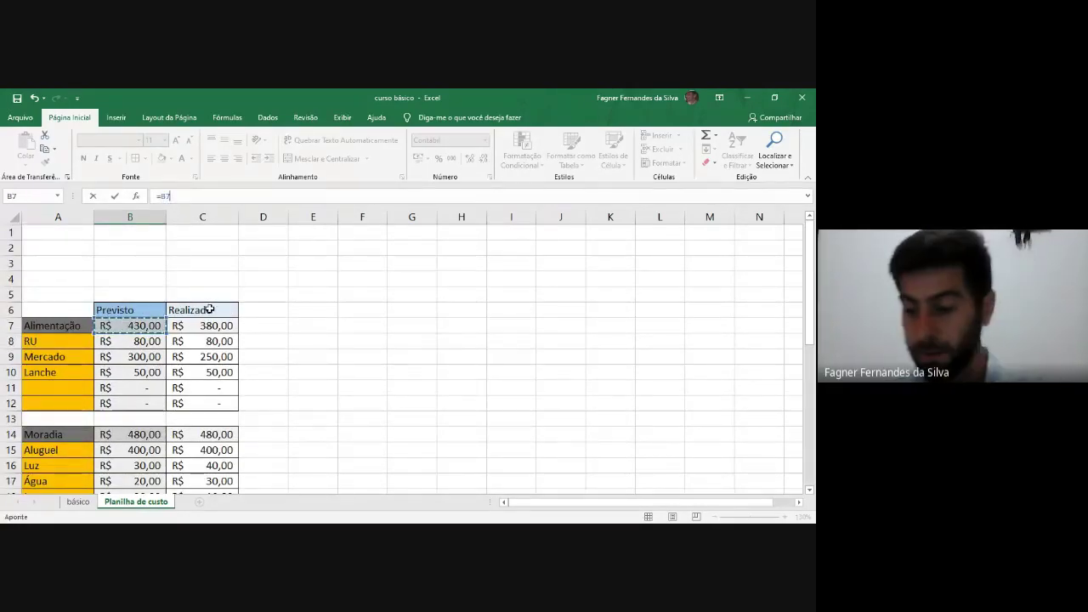
pyautogui.write('+')
pyautogui.scroll(-2, 161, 306)
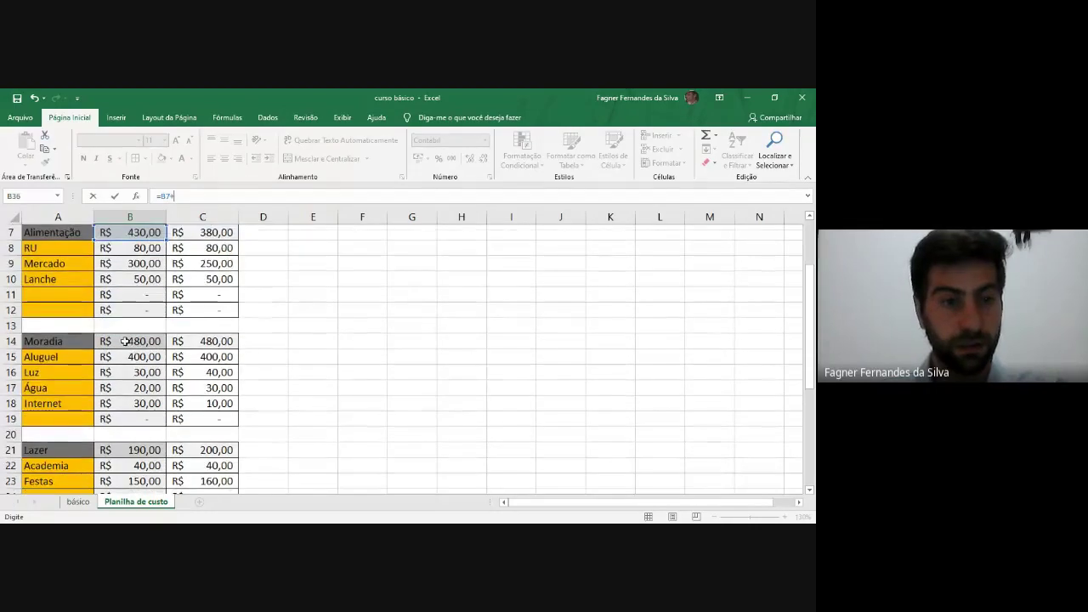
pyautogui.click(125, 341)
pyautogui.write('+')
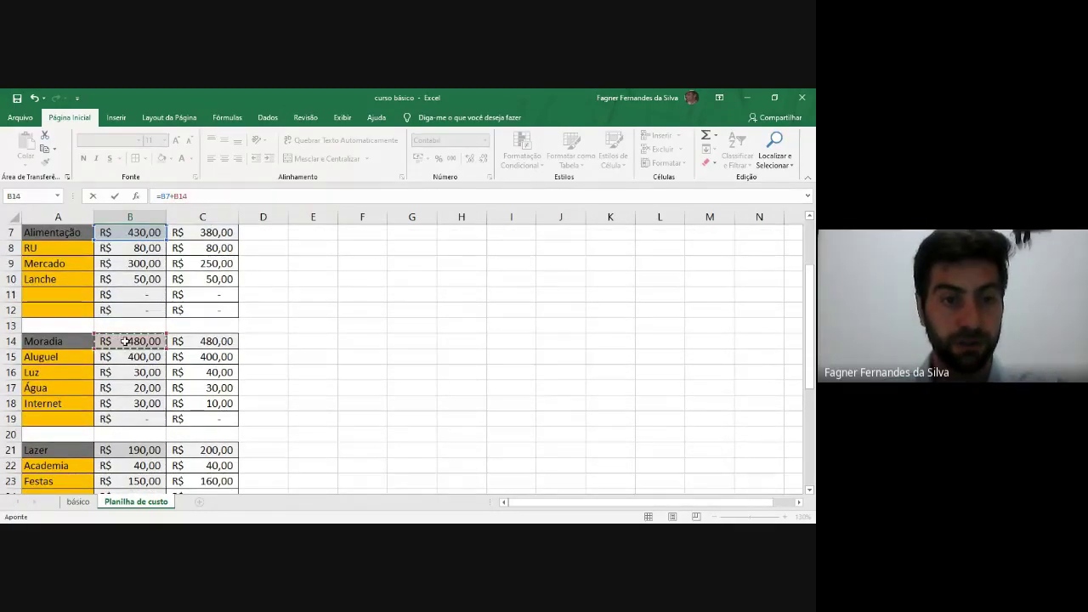
# Step: Complete the TOTAL formula in B36 by adding the Lazer subtotal B21 and the Transporte subtotal B28
pyautogui.scroll(-1, 138, 374)
pyautogui.click(145, 403)
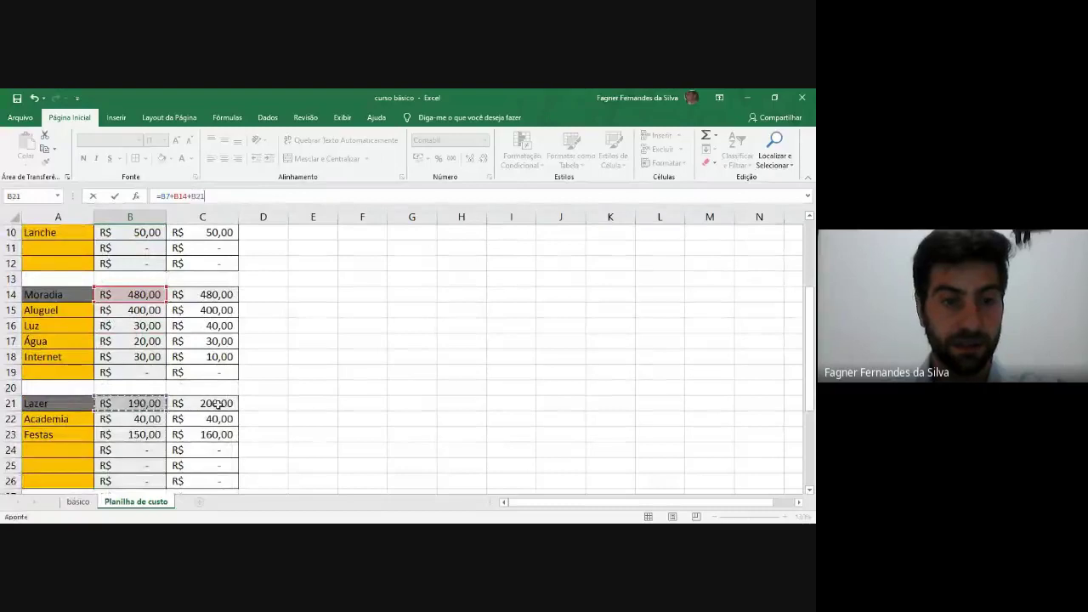
pyautogui.scroll(-2, 215, 360)
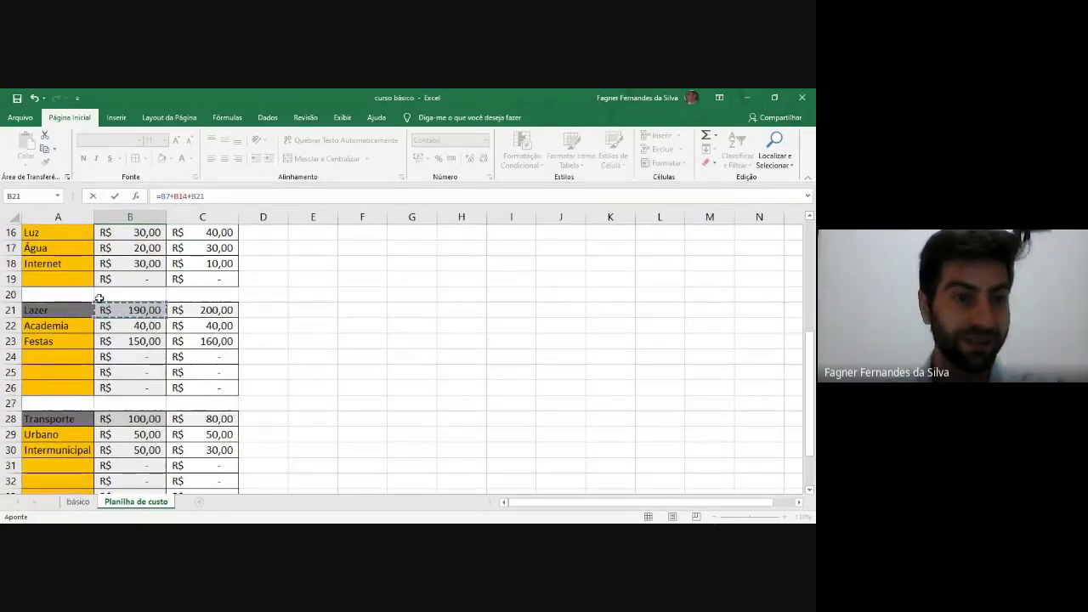
pyautogui.scroll(-1, 115, 323)
pyautogui.write('+')
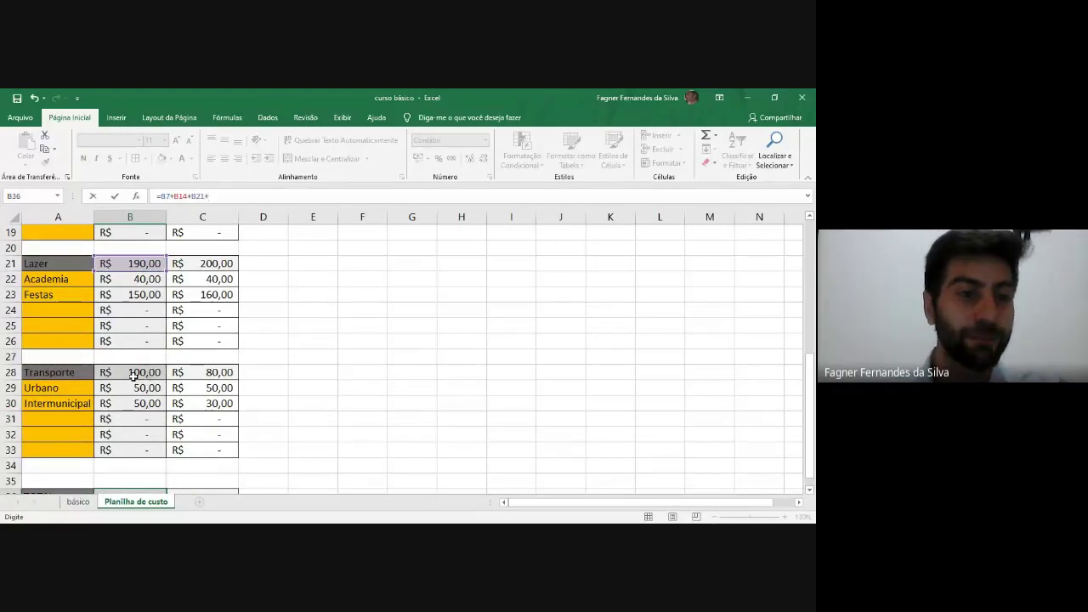
pyautogui.click(141, 373)
pyautogui.scroll(-2, 169, 357)
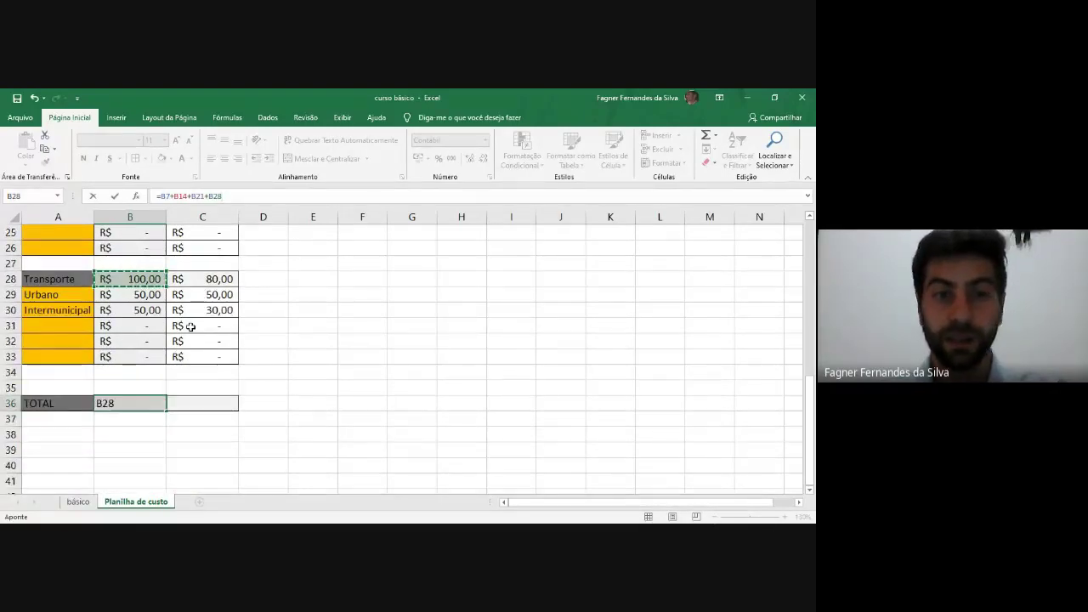
pyautogui.press('Return')
pyautogui.click(145, 404)
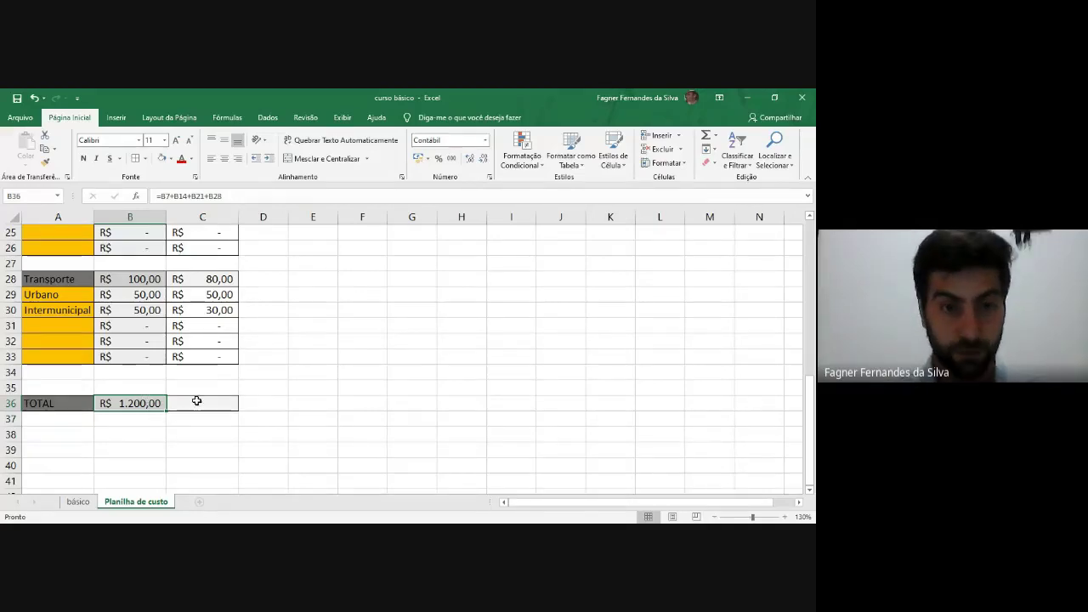
# Step: Try copying the TOTAL formula from B36 into C36 together with its formatting, and undo that fill
pyautogui.click(203, 400)
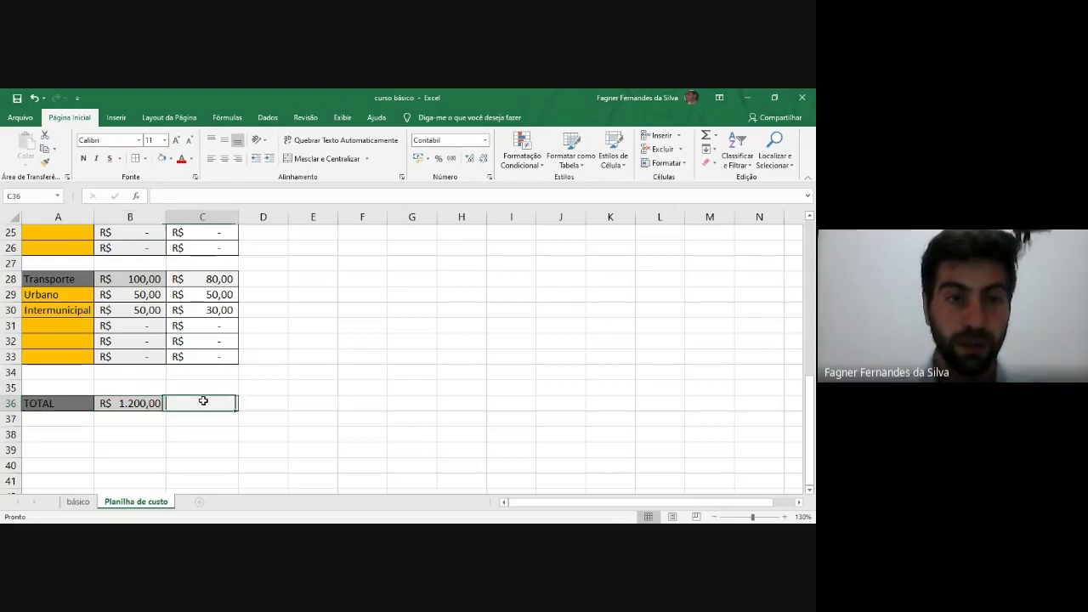
pyautogui.press('Left')
pyautogui.scroll(1, 203, 401)
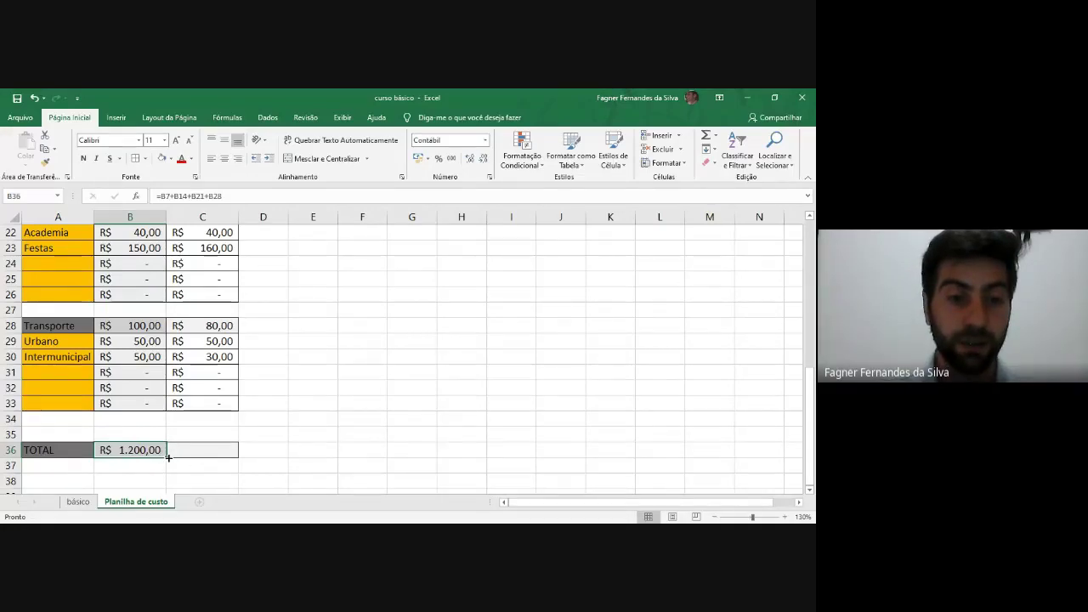
pyautogui.moveTo(168, 455); pyautogui.dragTo(234, 453)
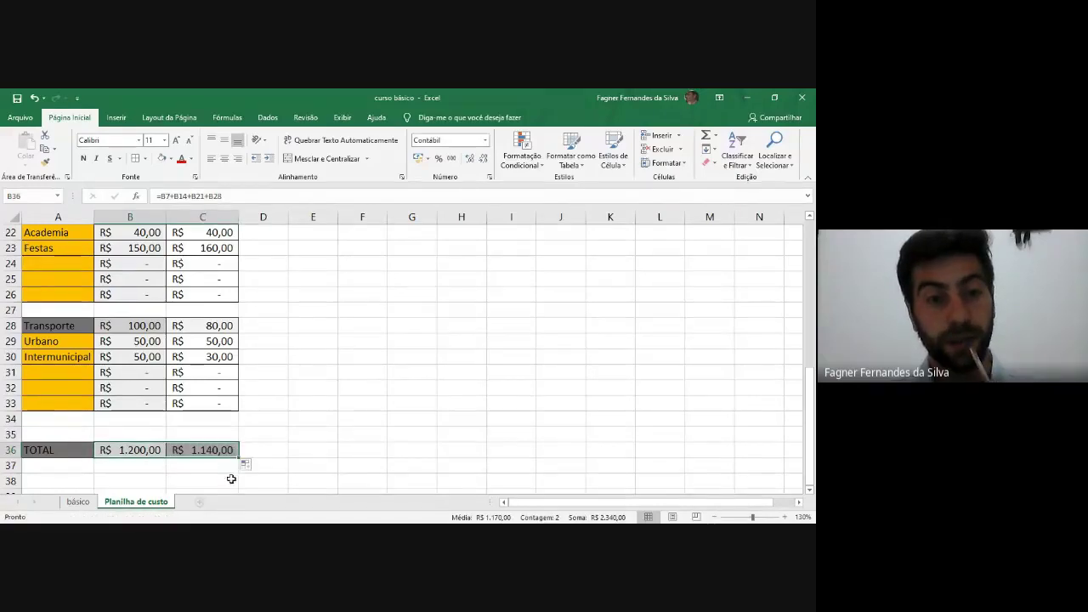
pyautogui.click(226, 491)
pyautogui.scroll(-1, 277, 446)
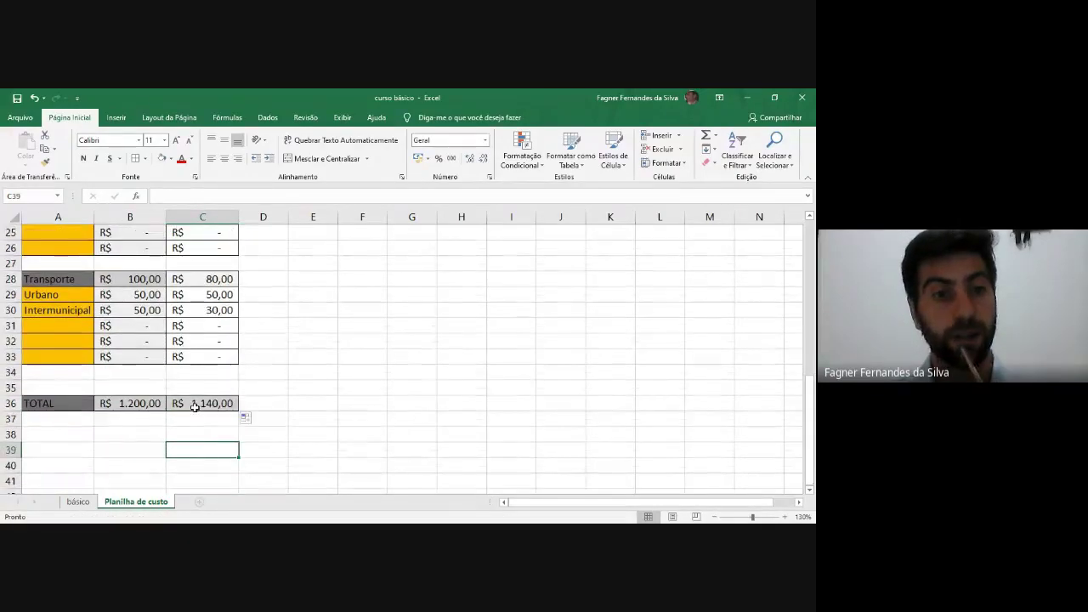
pyautogui.hotkey('ctrl', 'z')
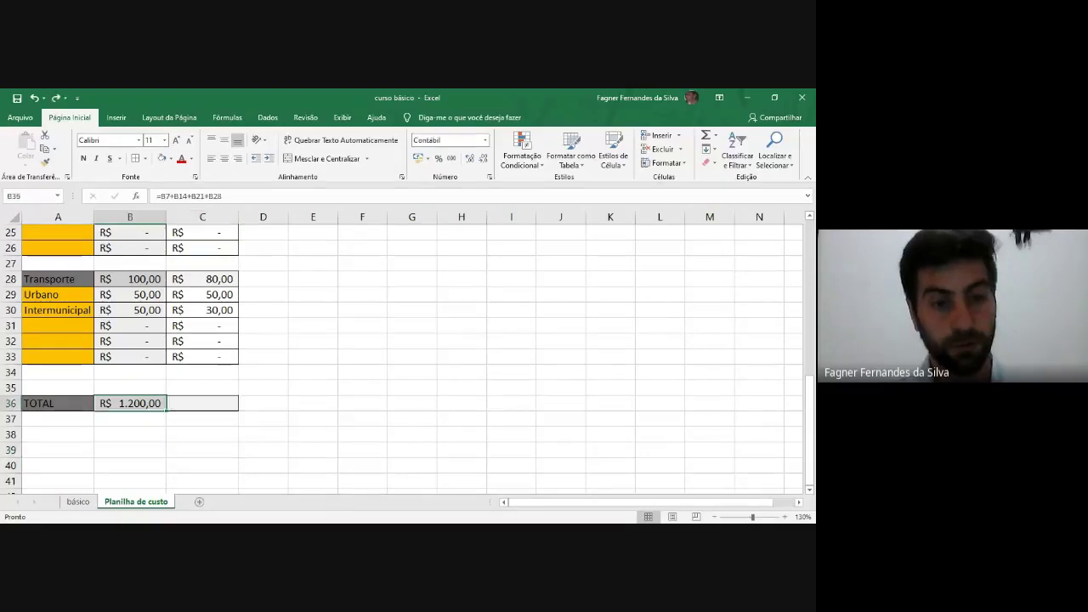
# Step: Fill the B36 TOTAL formula into C36 without formatting
pyautogui.click(220, 458)
pyautogui.click(146, 404)
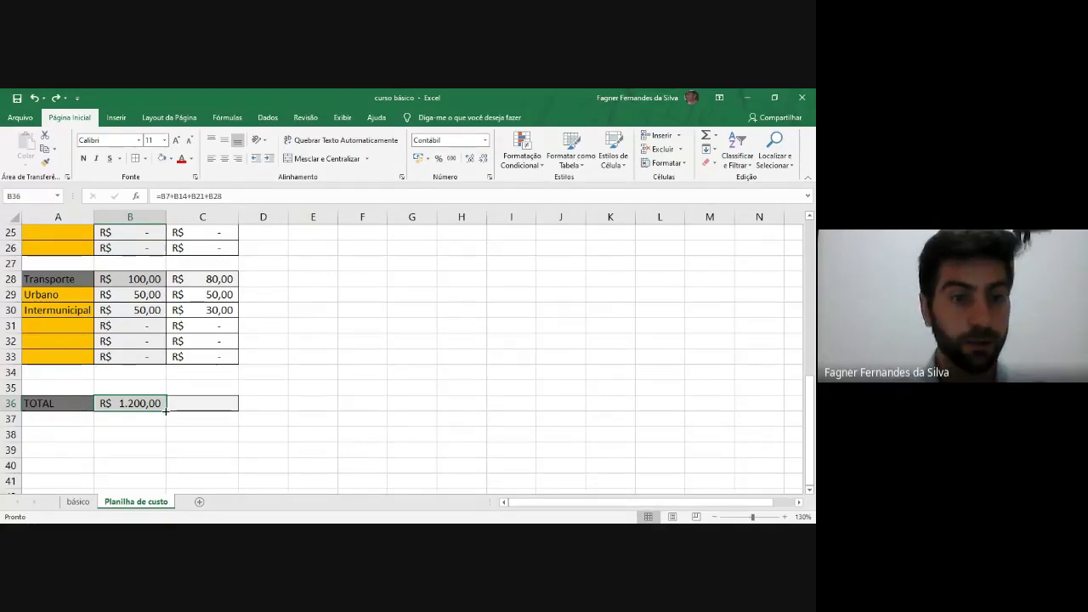
pyautogui.moveTo(166, 412); pyautogui.dragTo(238, 404)
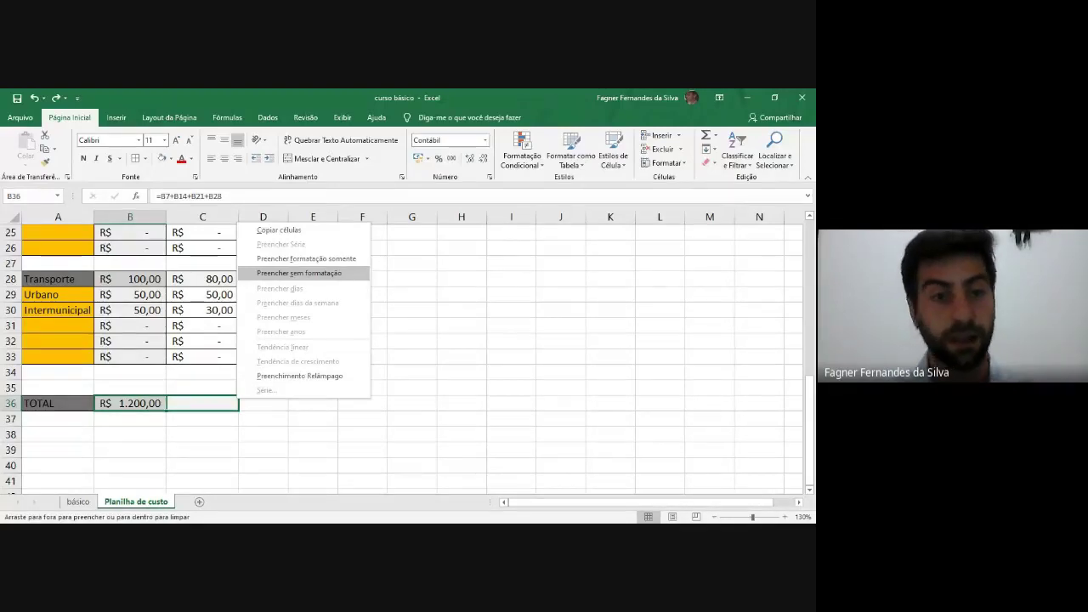
pyautogui.click(300, 273)
pyautogui.click(279, 374)
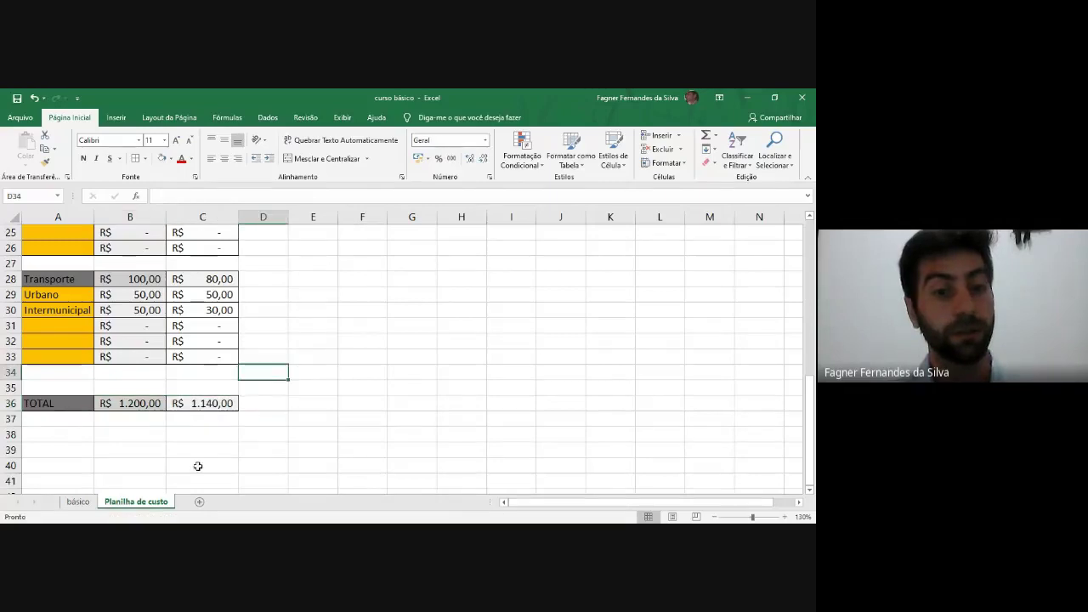
# Step: Compare the formulas and cell formatting of the TOTAL cells B36 and C36
pyautogui.click(201, 406)
pyautogui.click(149, 402)
pyautogui.click(189, 403)
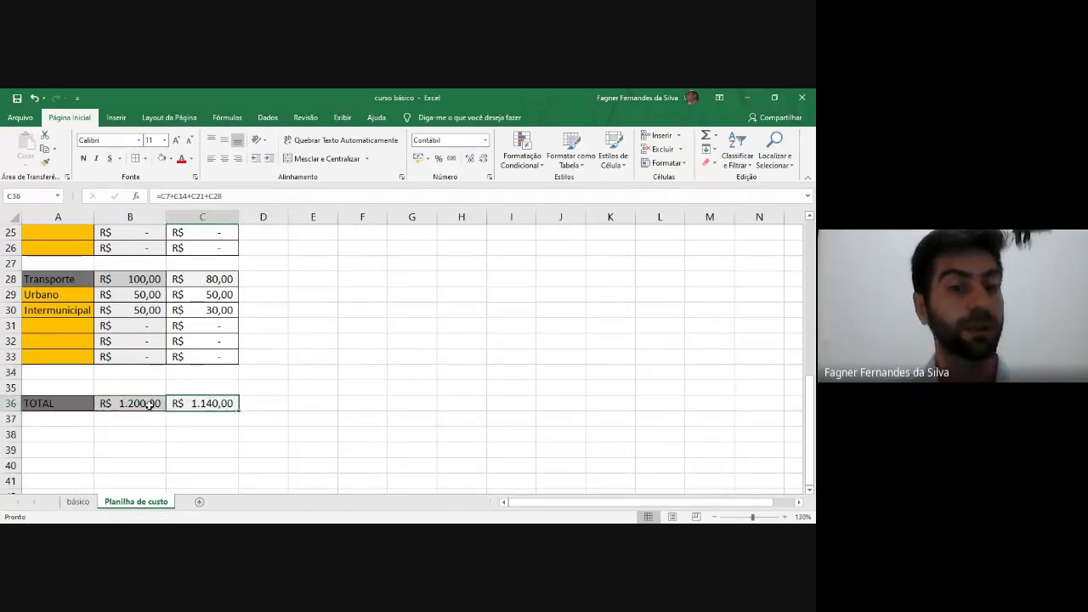
pyautogui.click(153, 403)
pyautogui.click(192, 403)
pyautogui.click(159, 407)
pyautogui.click(177, 403)
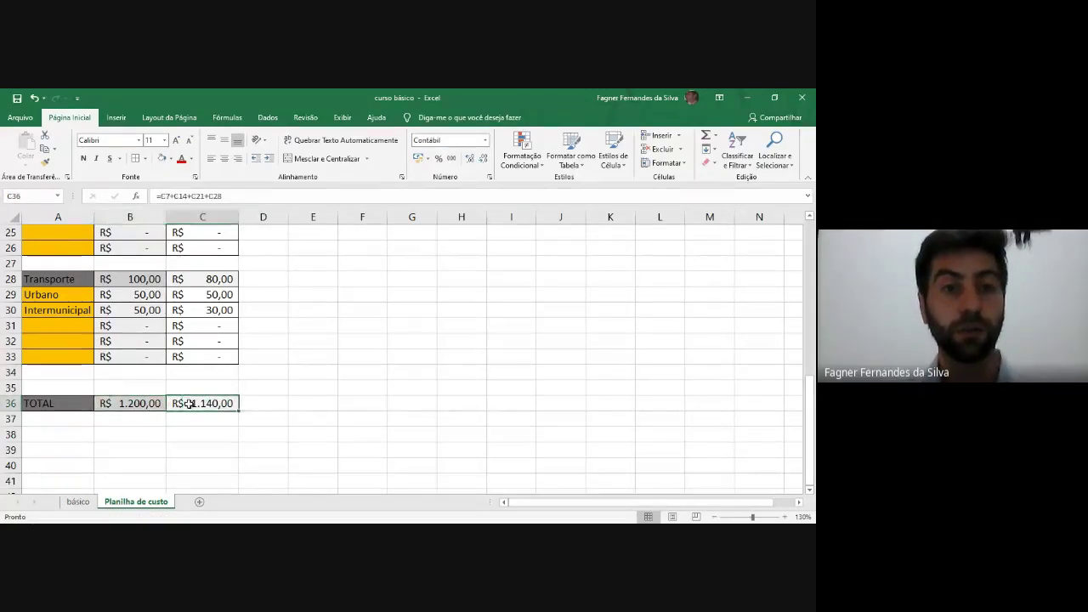
pyautogui.click(157, 404)
pyautogui.click(204, 408)
pyautogui.click(143, 403)
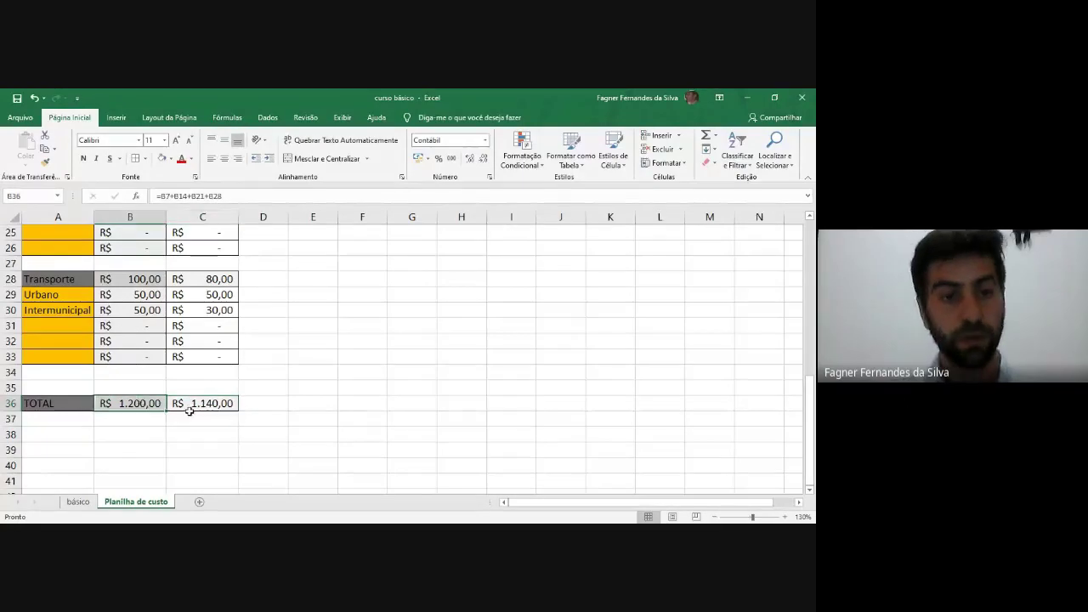
pyautogui.click(198, 420)
pyautogui.click(189, 401)
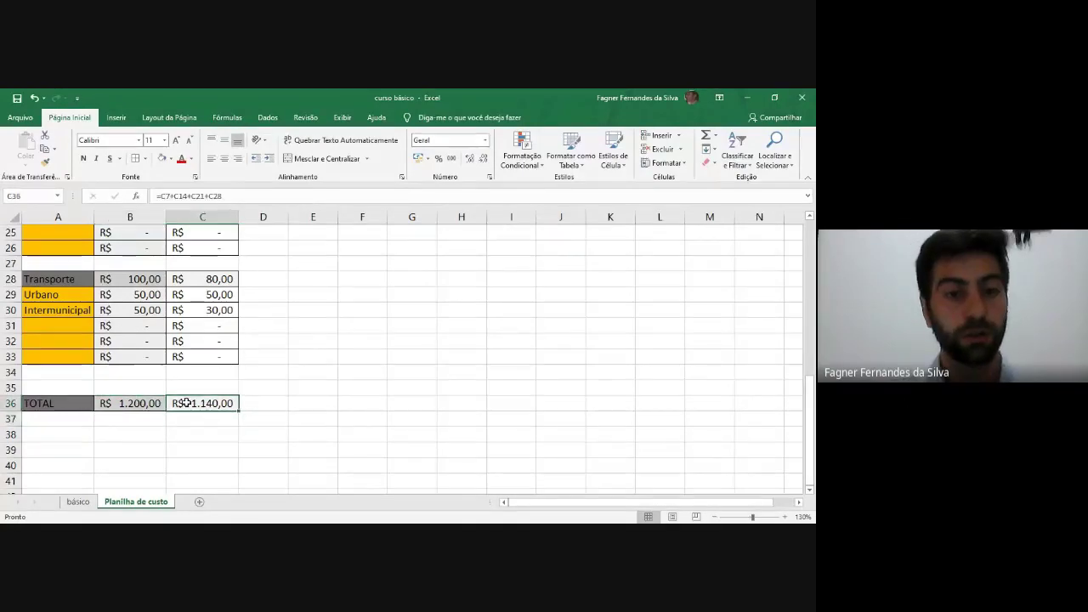
pyautogui.click(138, 413)
pyautogui.click(139, 405)
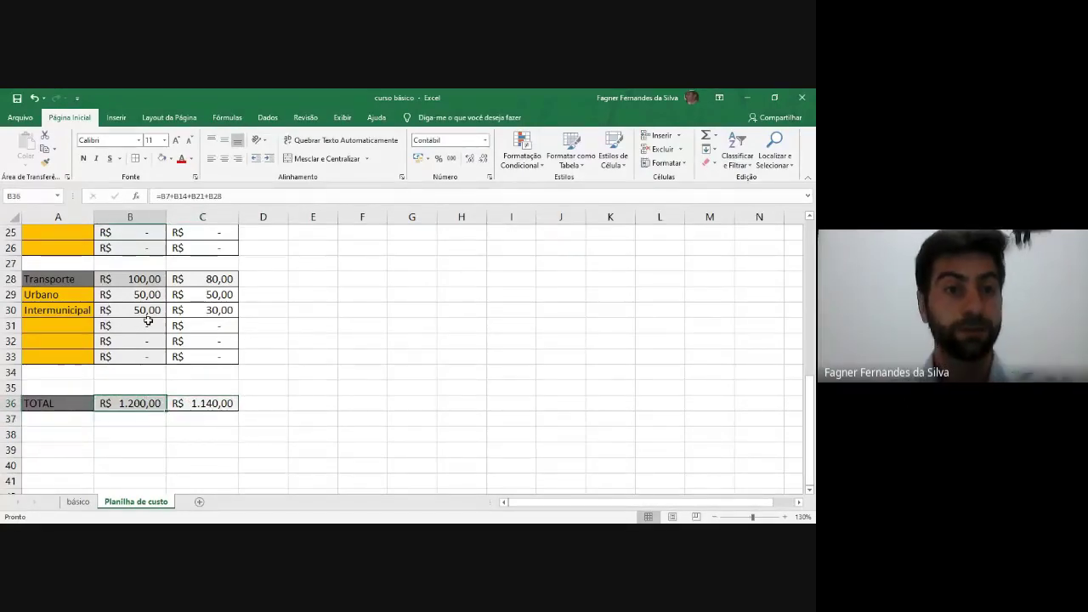
pyautogui.click(206, 402)
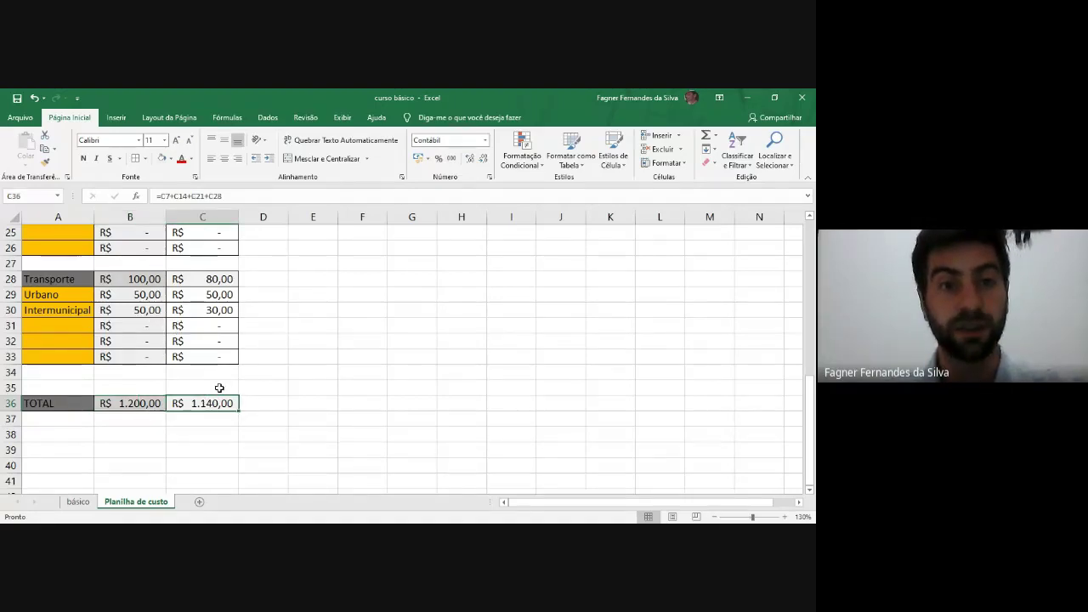
# Step: Review the Realizado values of the Alimentação block in C7 and C8 and the available conditional formatting options
pyautogui.scroll(1, 298, 382)
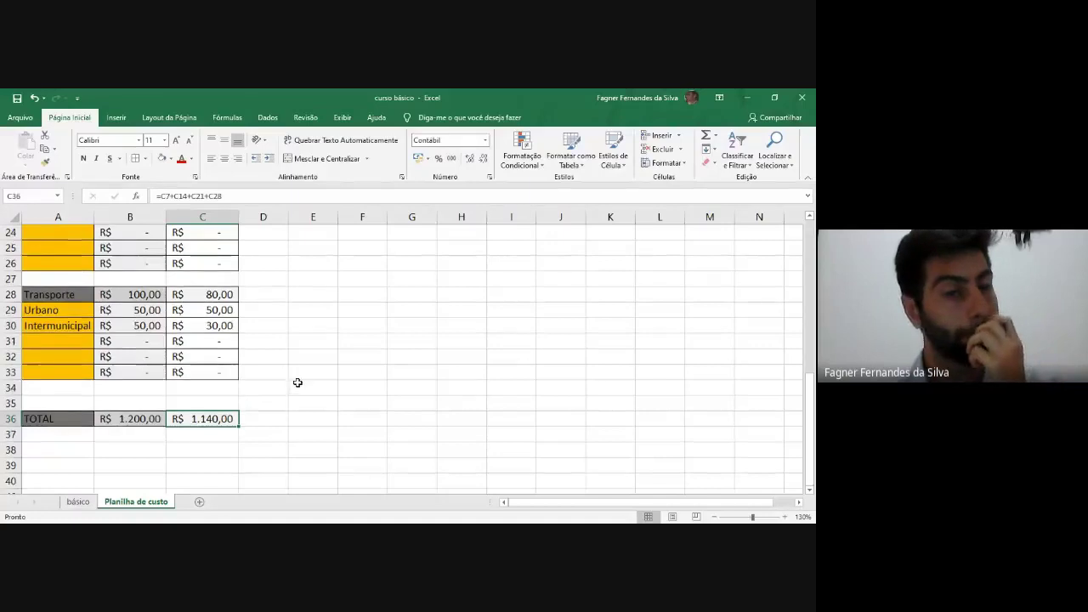
pyautogui.scroll(3, 297, 383)
pyautogui.scroll(4, 238, 360)
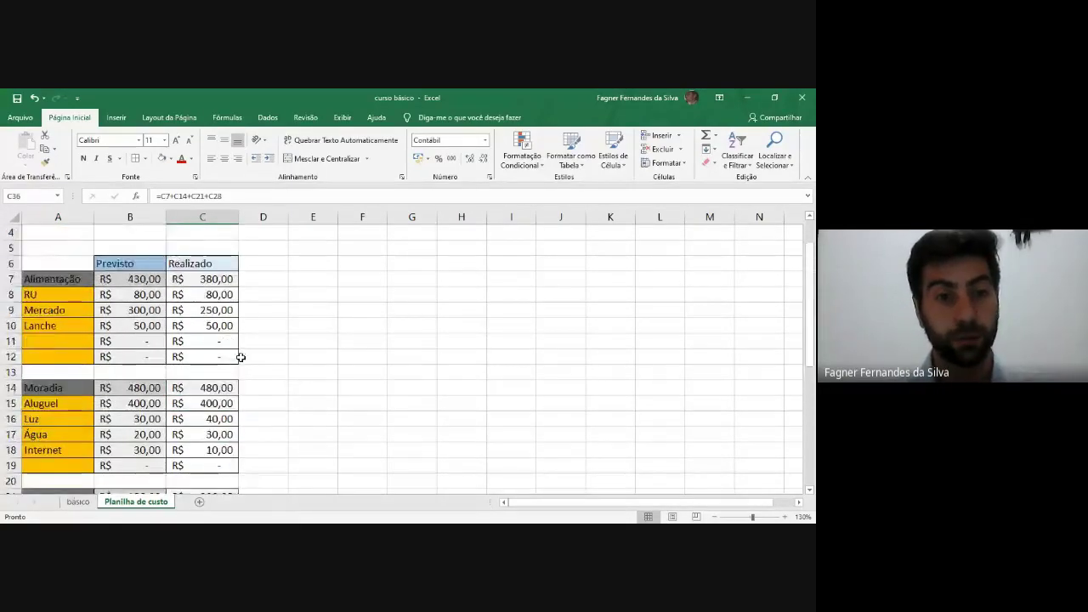
pyautogui.click(223, 294)
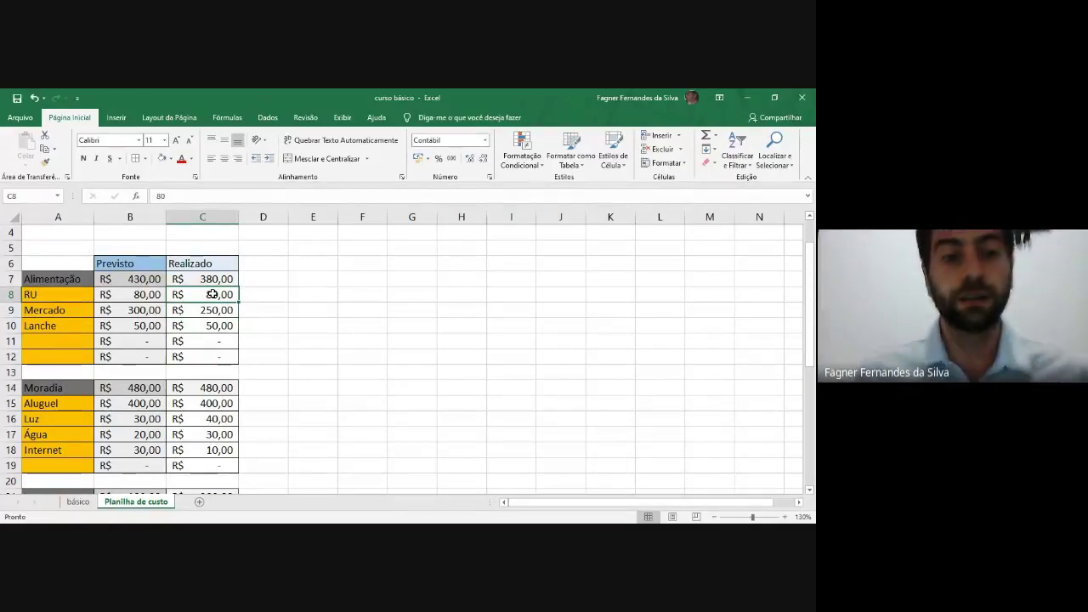
pyautogui.scroll(-1, 196, 339)
pyautogui.scroll(2, 170, 340)
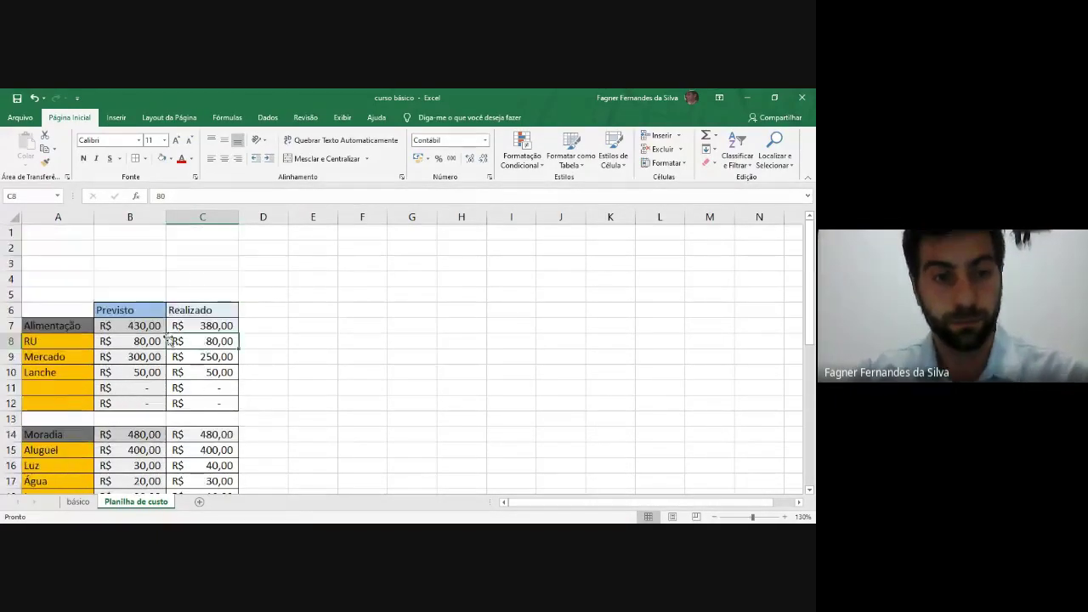
pyautogui.press('Up')
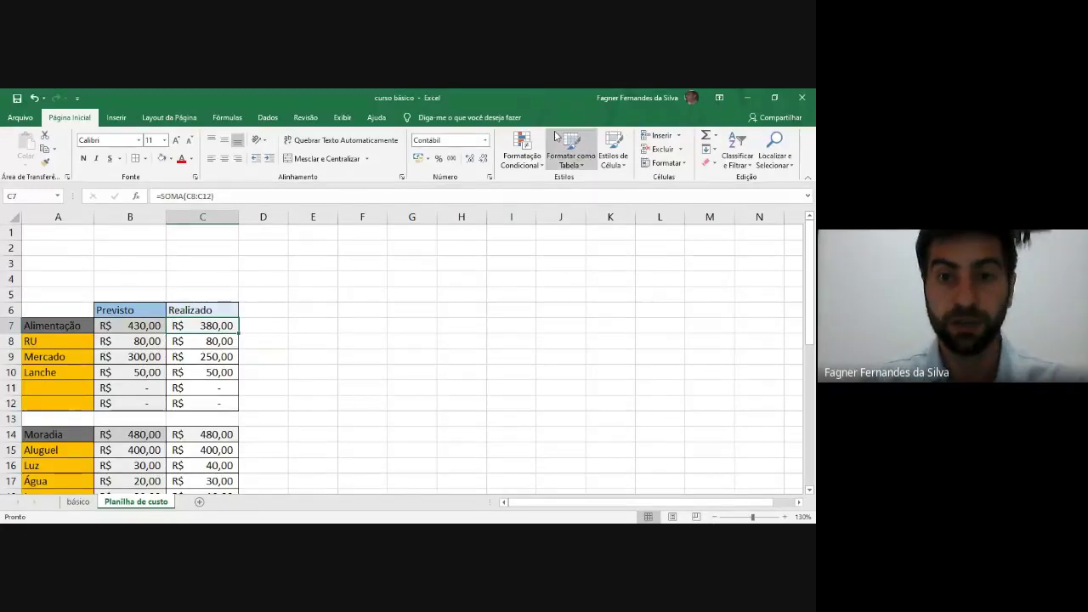
pyautogui.click(534, 165)
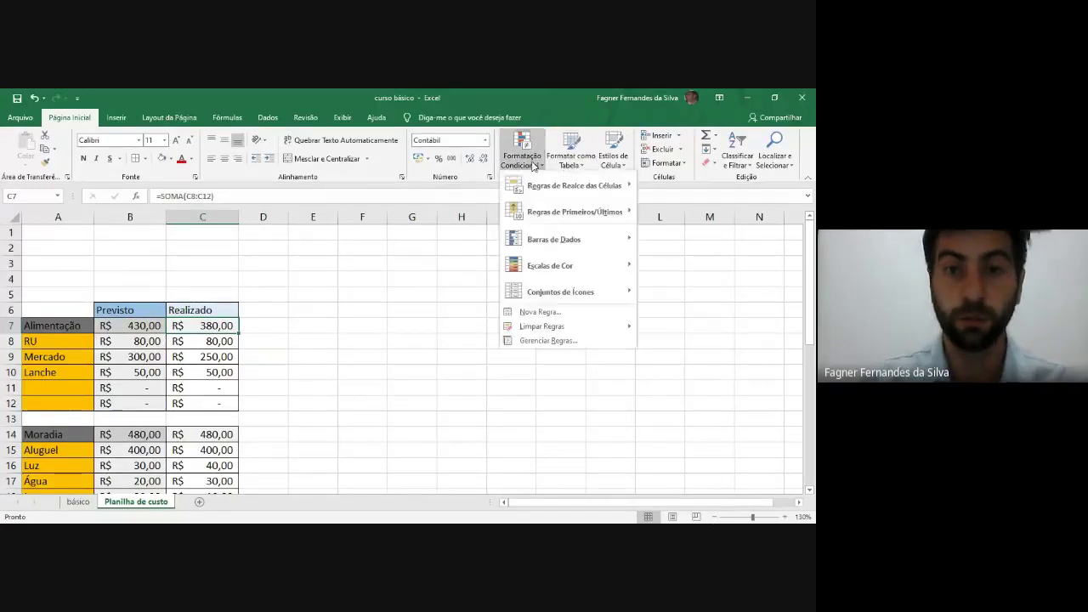
pyautogui.click(293, 333)
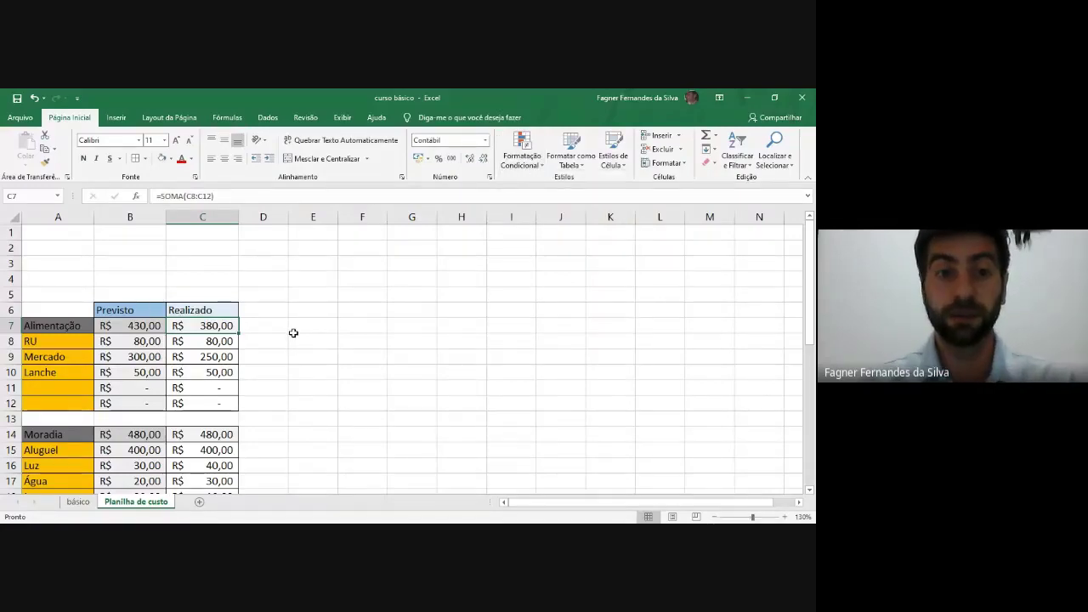
# Step: Write the comparison note Realizado > Previsto across cells E3, F3 and G3
pyautogui.click(327, 262)
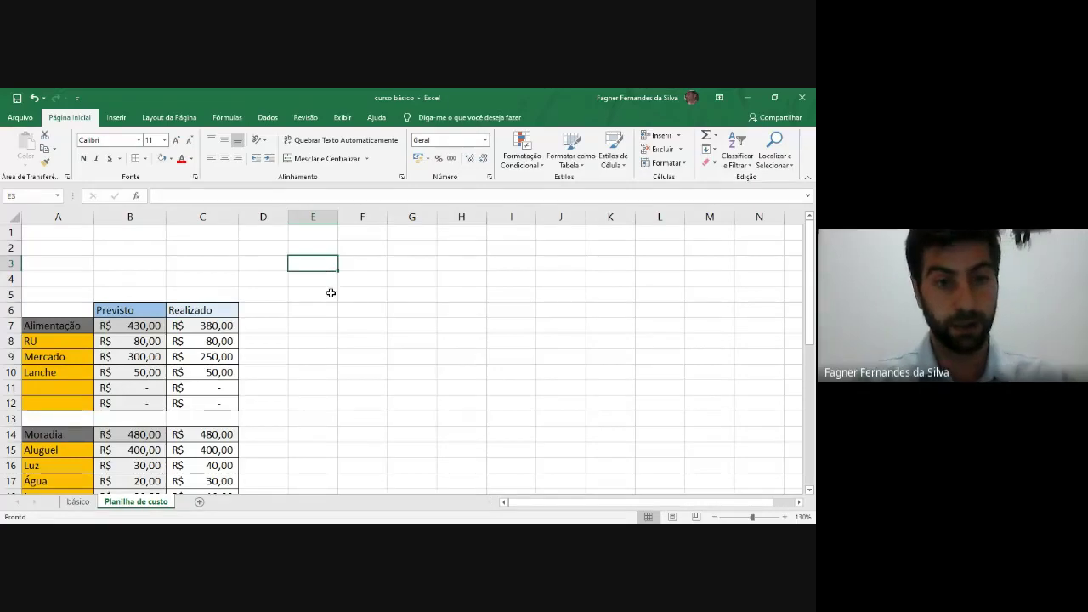
pyautogui.write('r')
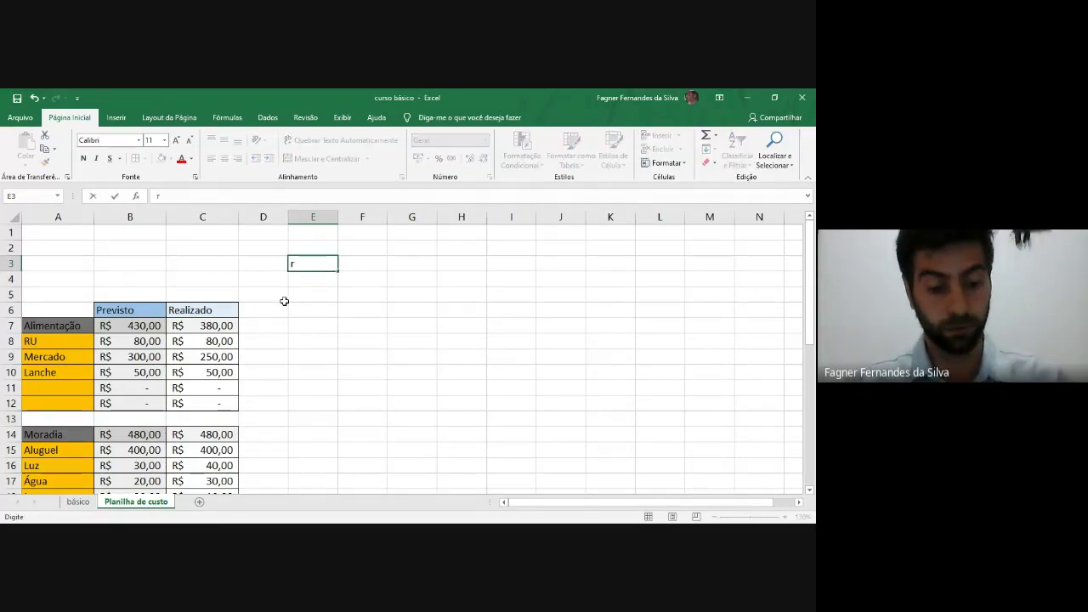
pyautogui.write('e')
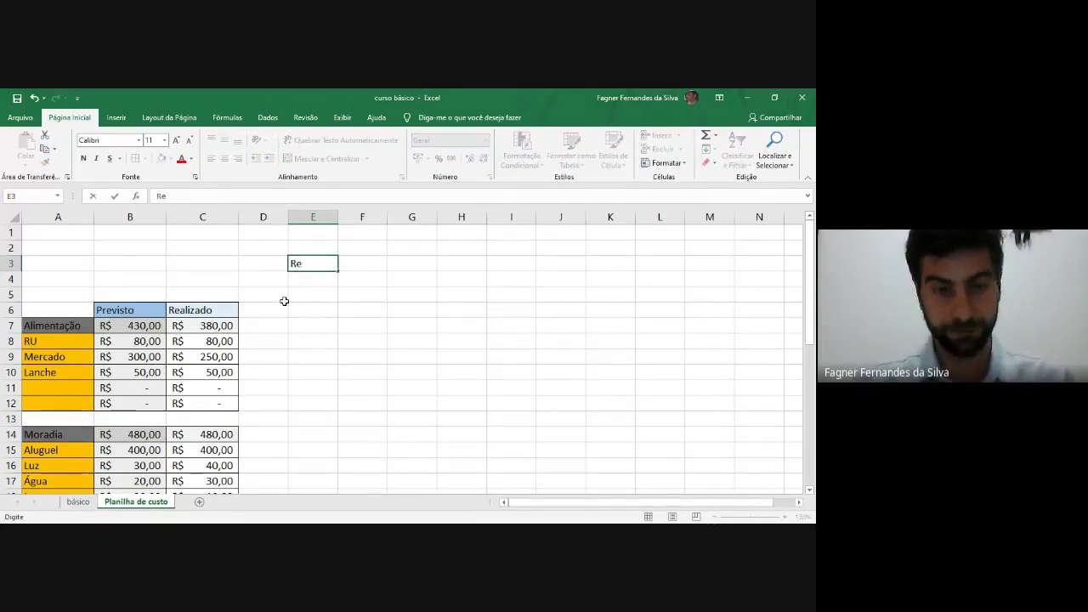
pyautogui.write('alizado')
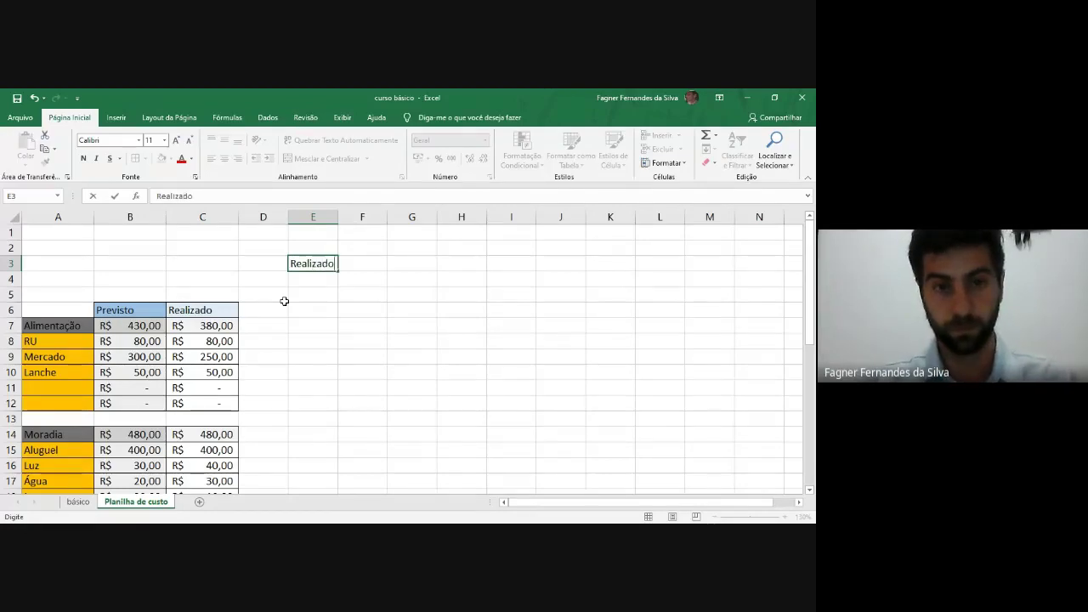
pyautogui.press('Tab')
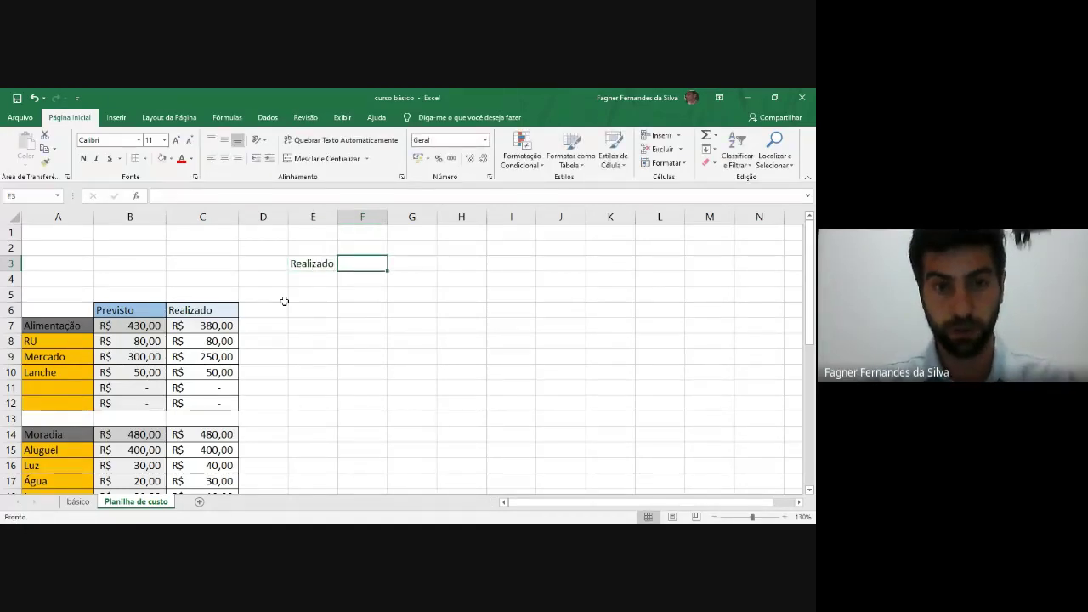
pyautogui.write('>')
pyautogui.press('Tab')
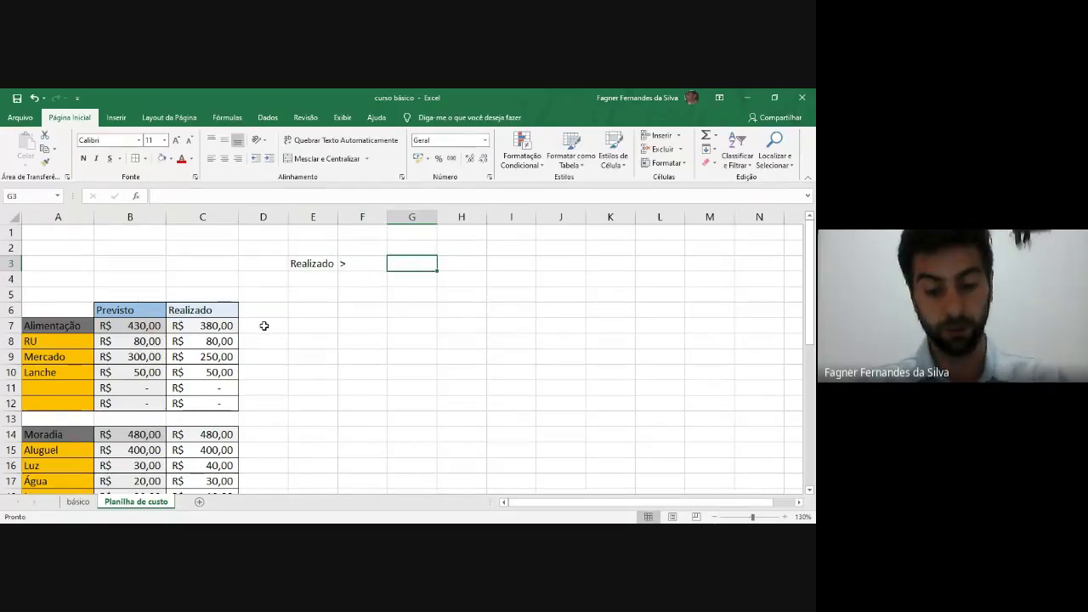
pyautogui.write('P')
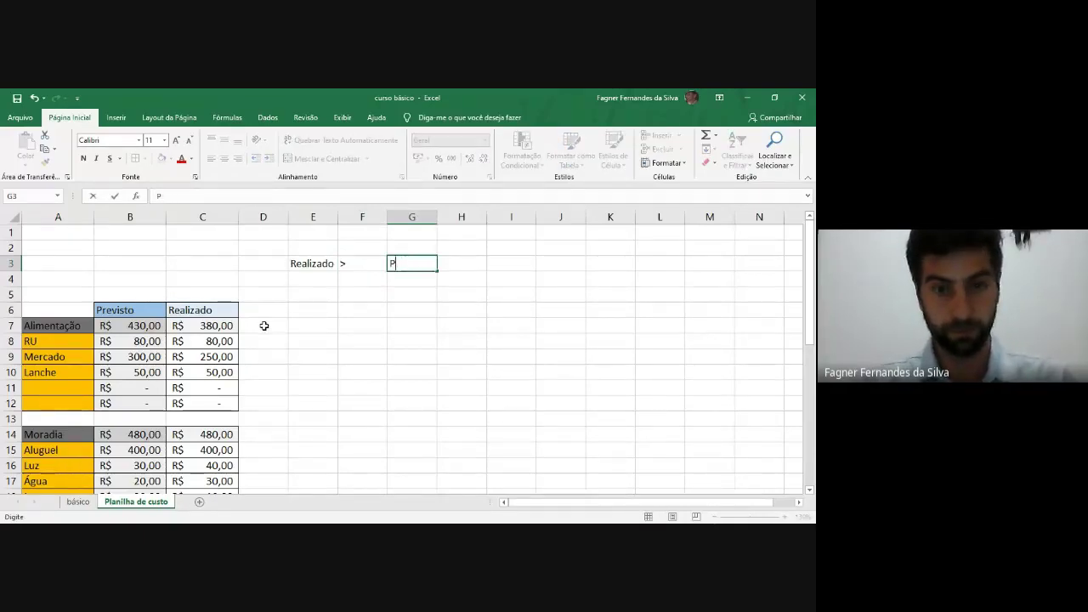
pyautogui.write('ewrevisto')
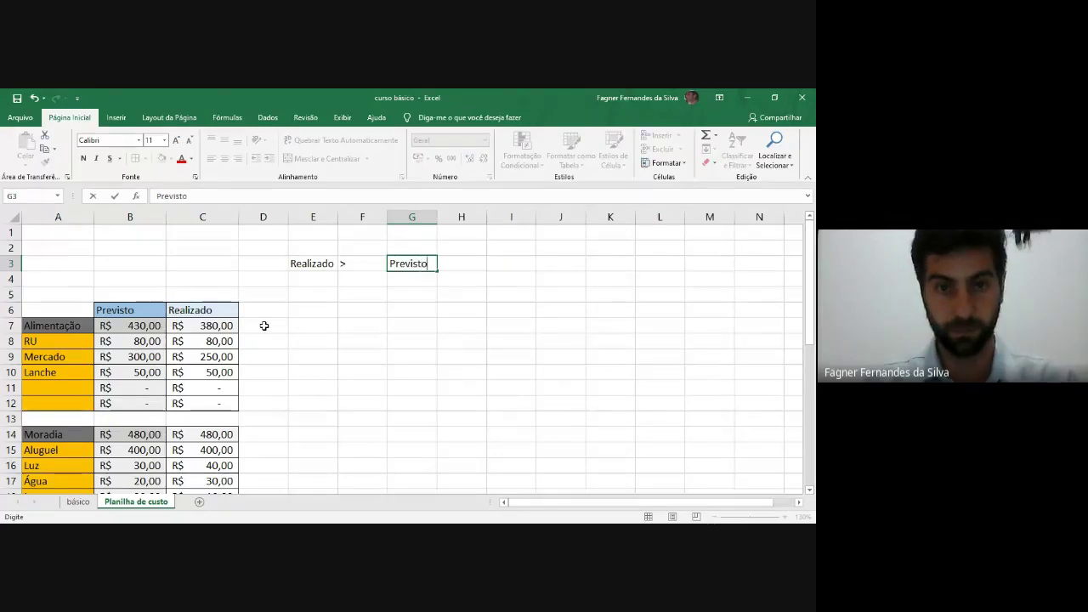
pyautogui.click(325, 264)
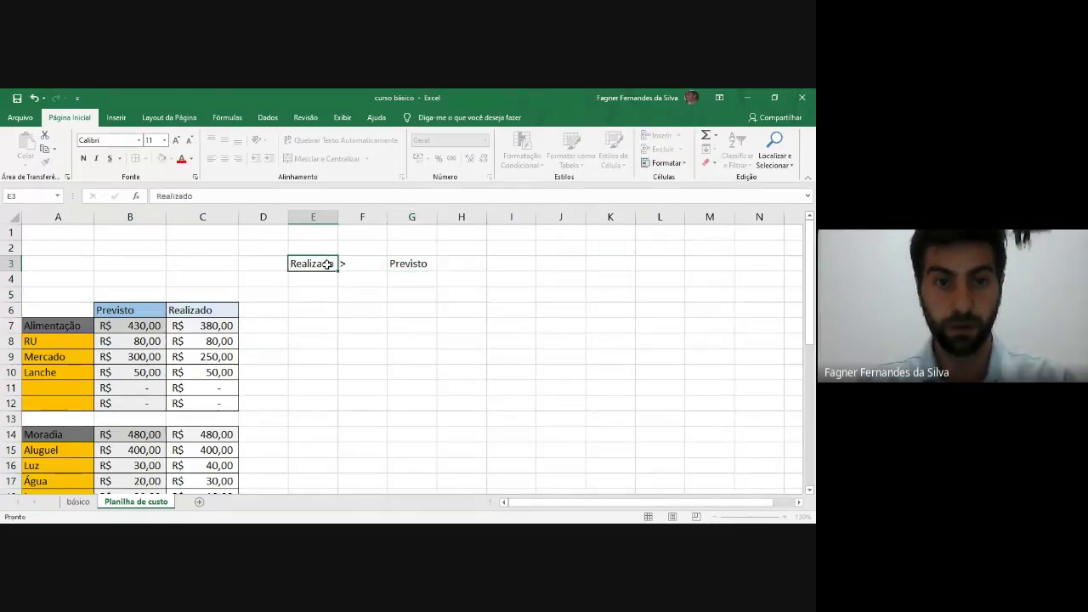
# Step: Color the word Realizado in cell E3 red
pyautogui.click(180, 158)
pyautogui.click(364, 367)
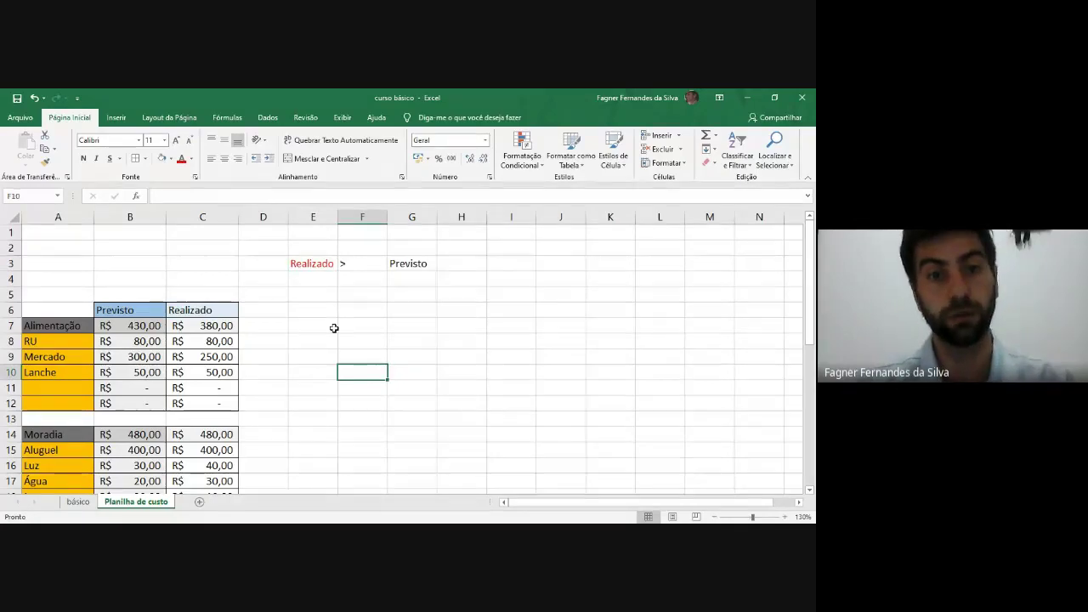
pyautogui.click(306, 273)
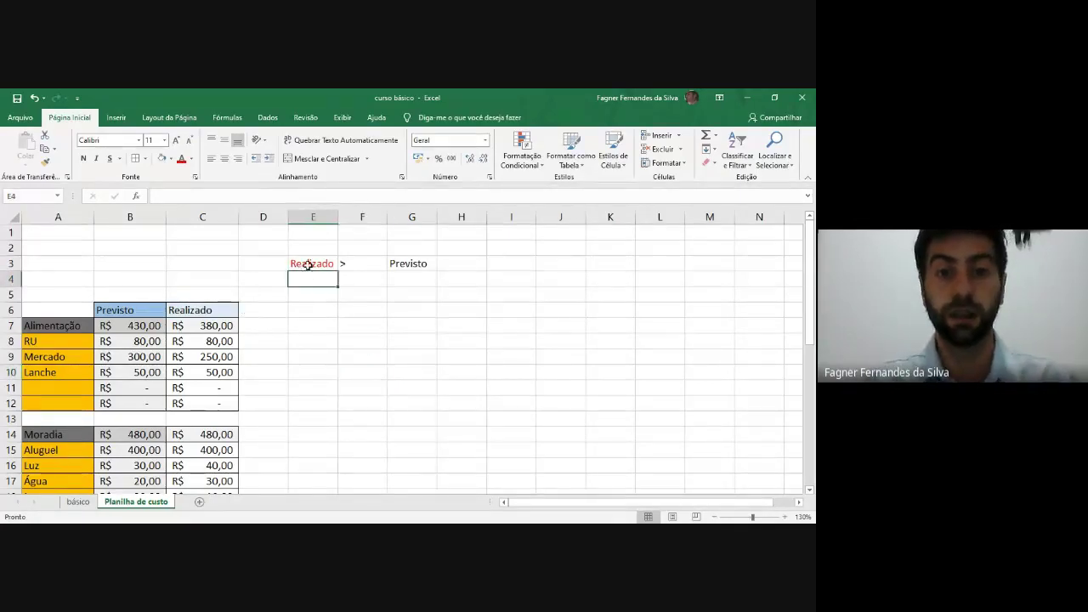
# Step: Fill the comparison note from E3:G3 down into row 4 and change the operator in F4 to <=
pyautogui.moveTo(311, 263); pyautogui.dragTo(431, 284)
pyautogui.click(352, 281)
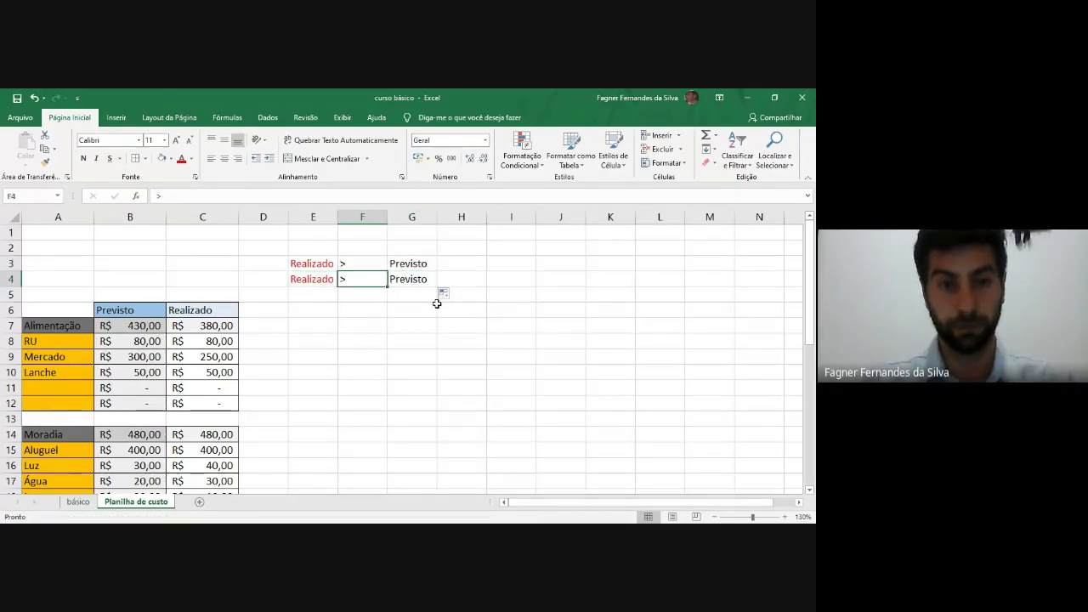
pyautogui.write('<=')
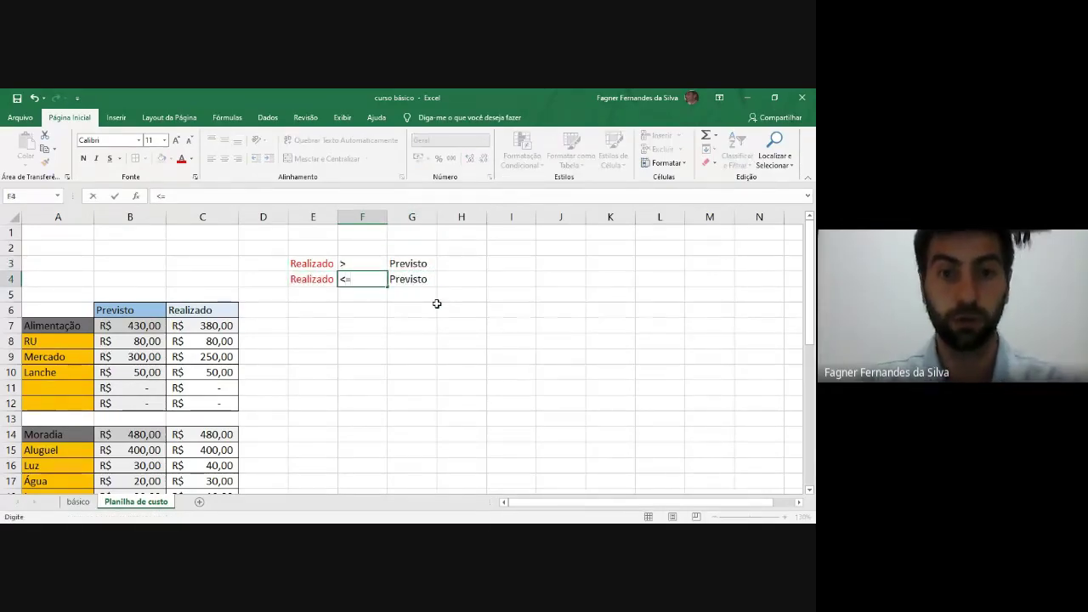
pyautogui.press('Return')
# Step: Color the word Realizado in cell E4 green
pyautogui.click(328, 282)
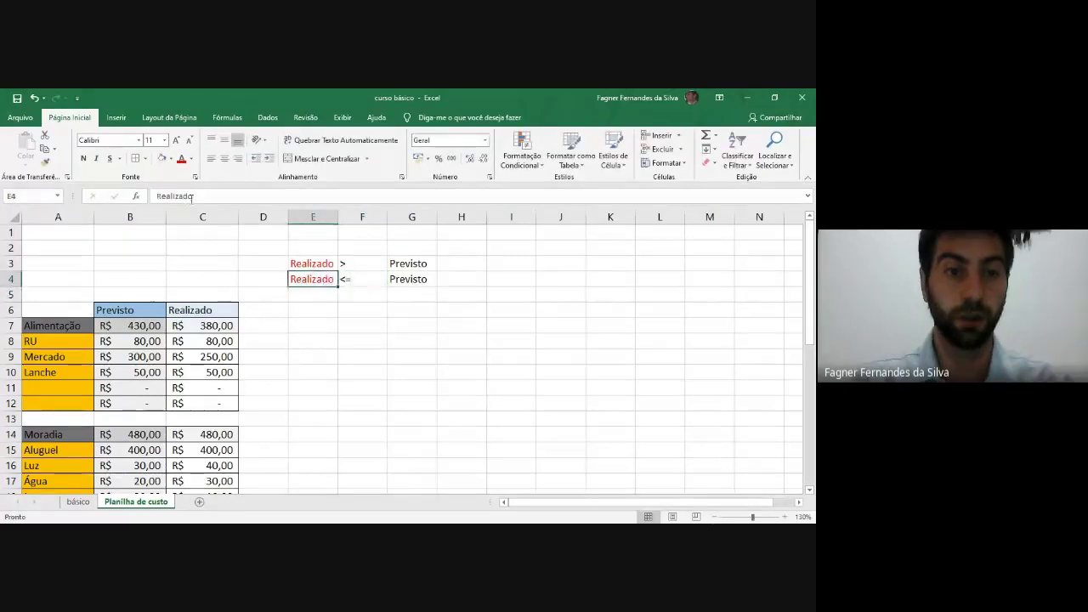
pyautogui.click(191, 159)
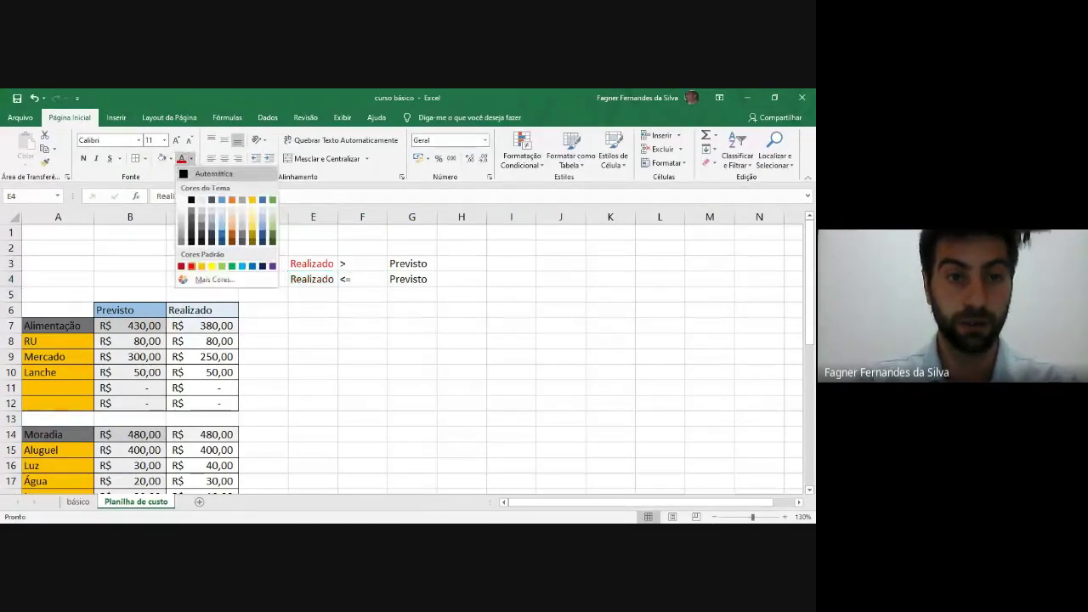
pyautogui.click(232, 266)
pyautogui.click(560, 372)
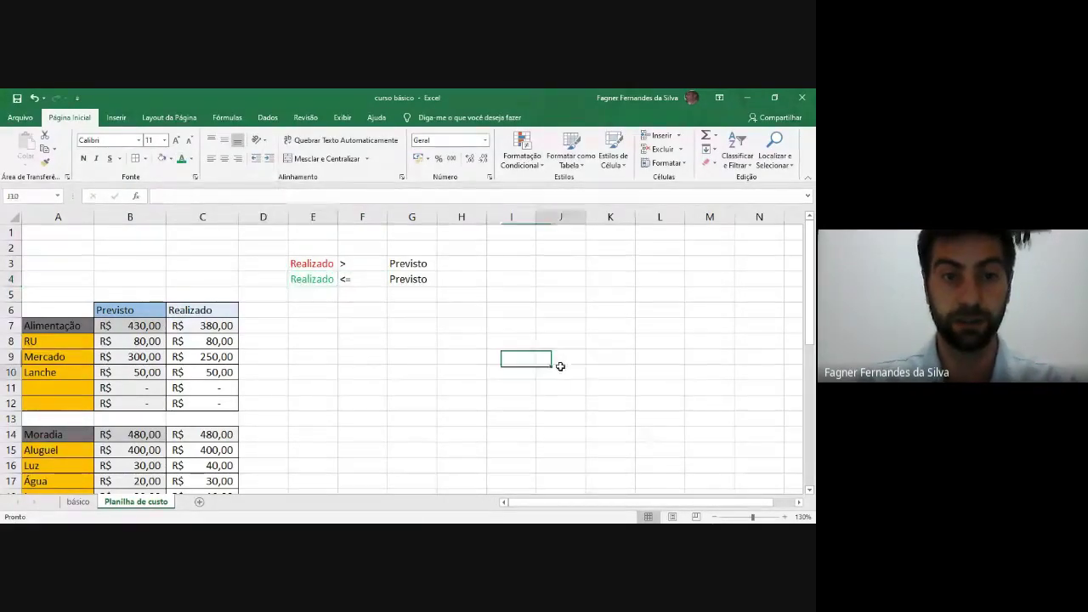
pyautogui.click(440, 343)
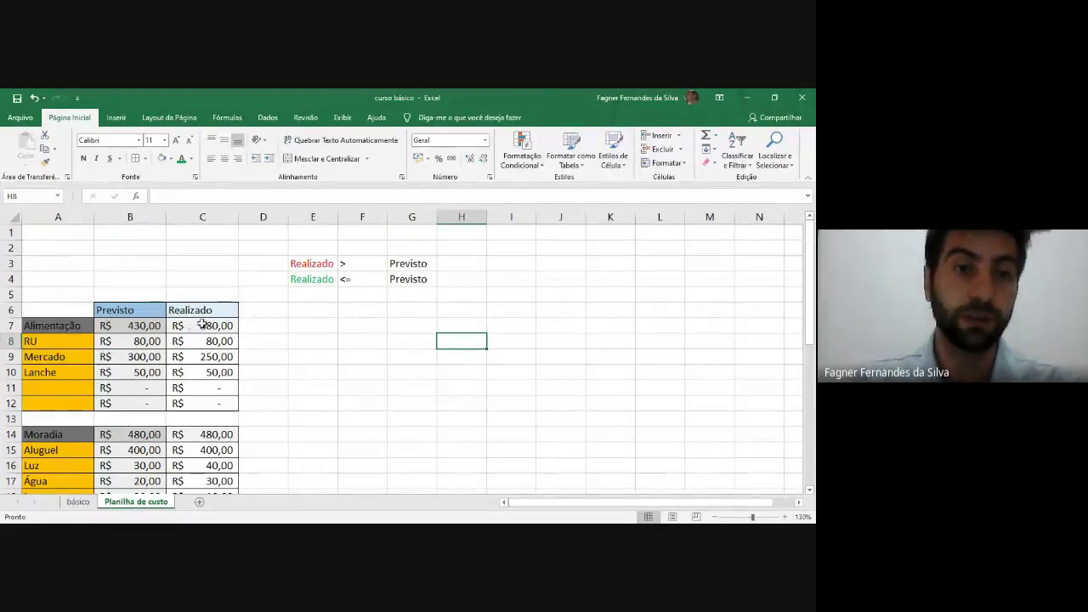
# Step: Create a new conditional formatting rule for cell C7 with the rule type Formatar apenas células que contenham
pyautogui.click(188, 217)
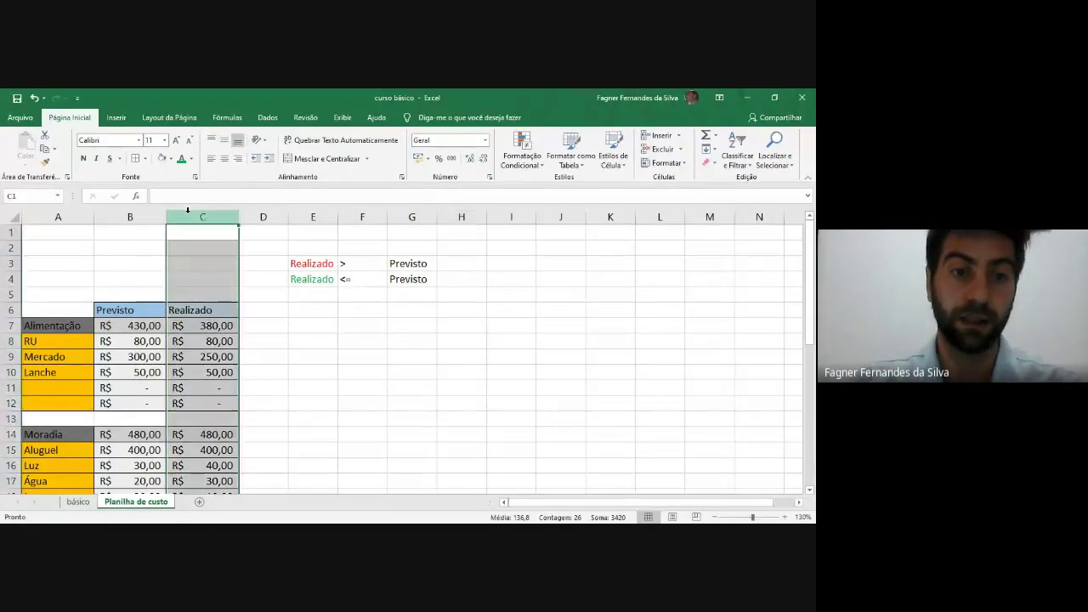
pyautogui.click(210, 328)
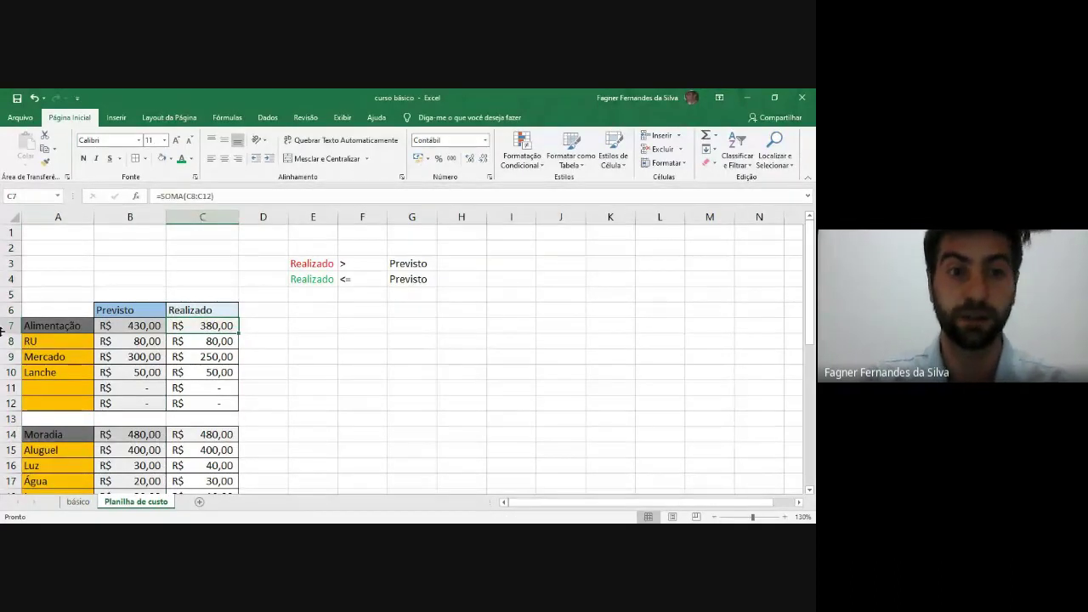
pyautogui.click(36, 196)
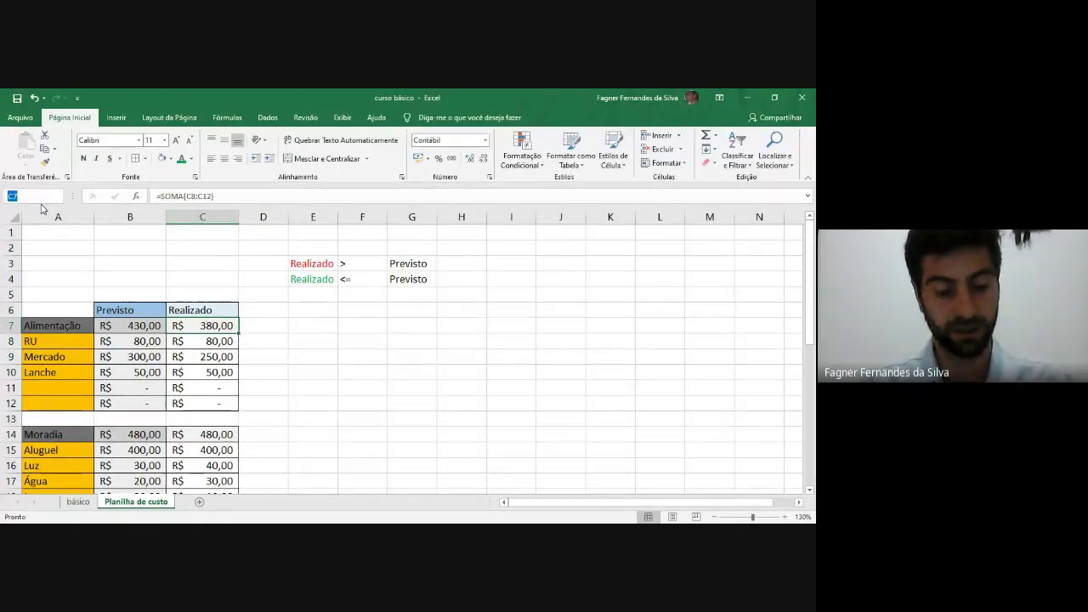
pyautogui.write('c')
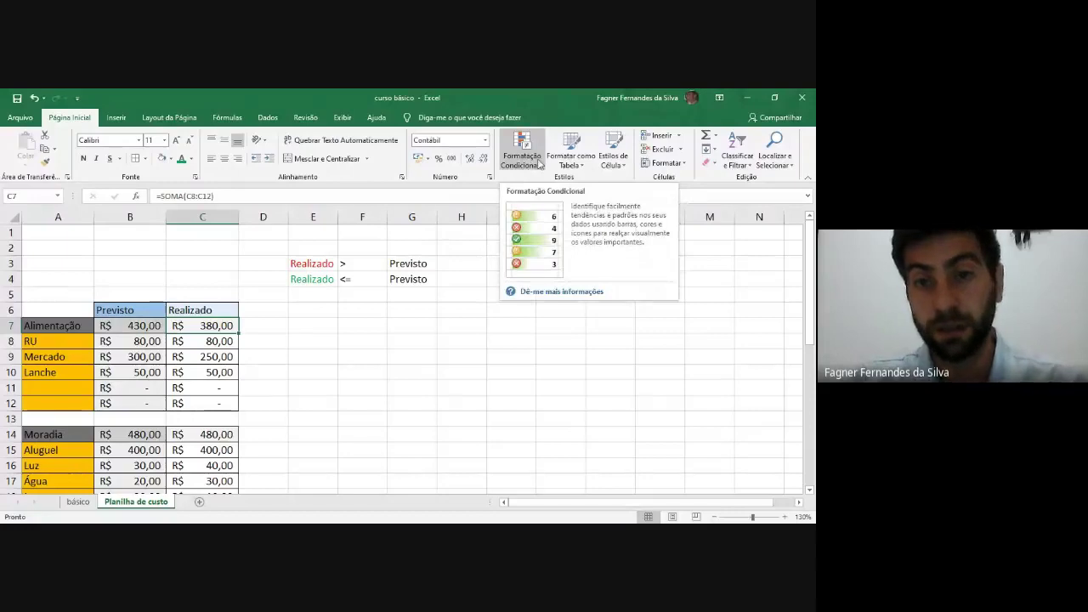
pyautogui.click(539, 164)
pyautogui.moveTo(540, 185)
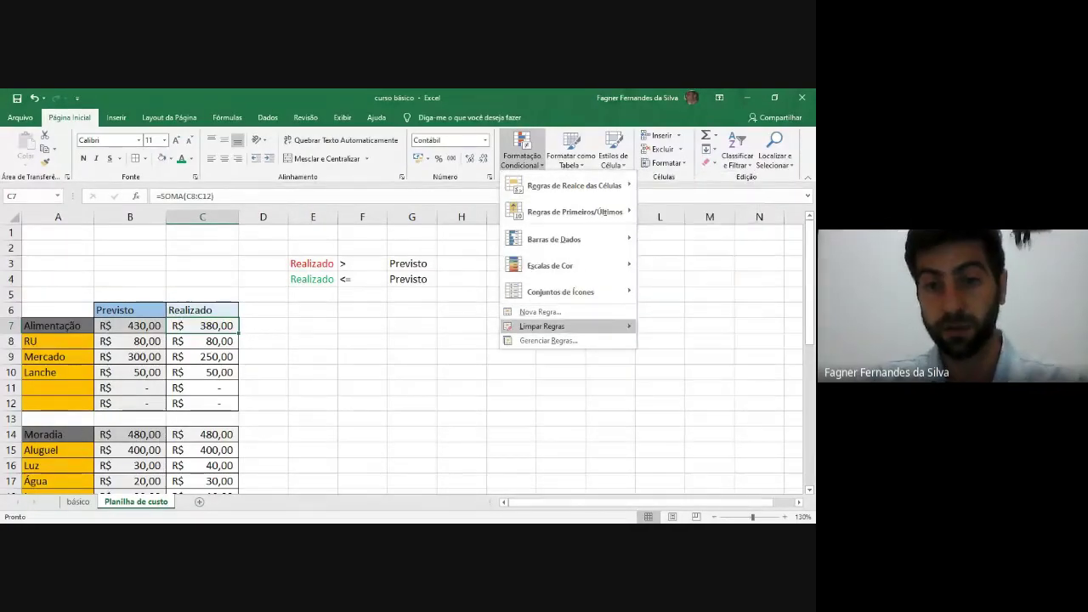
pyautogui.click(539, 312)
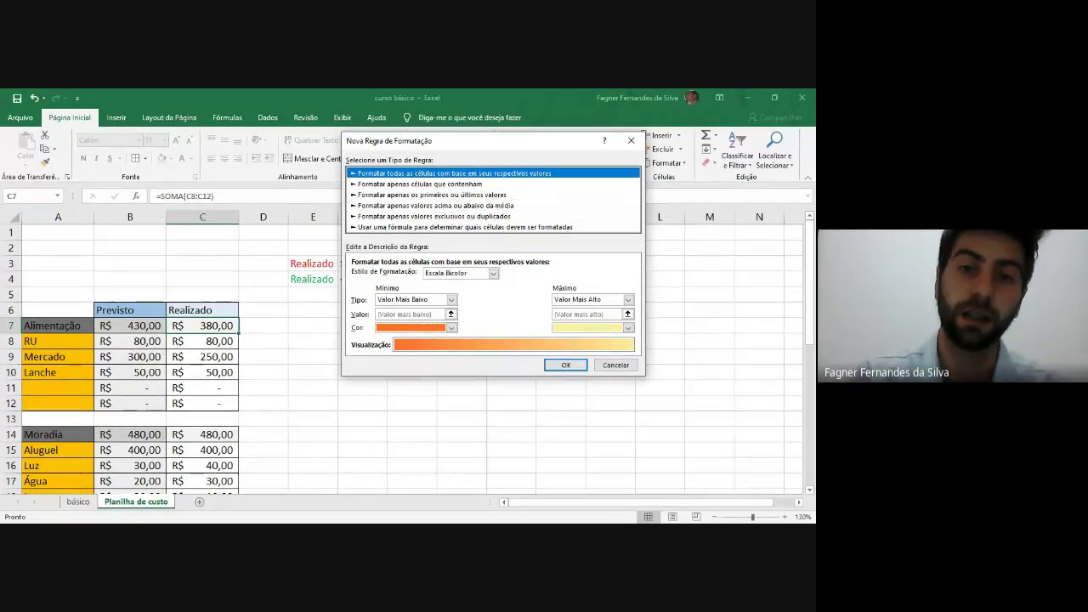
pyautogui.click(419, 184)
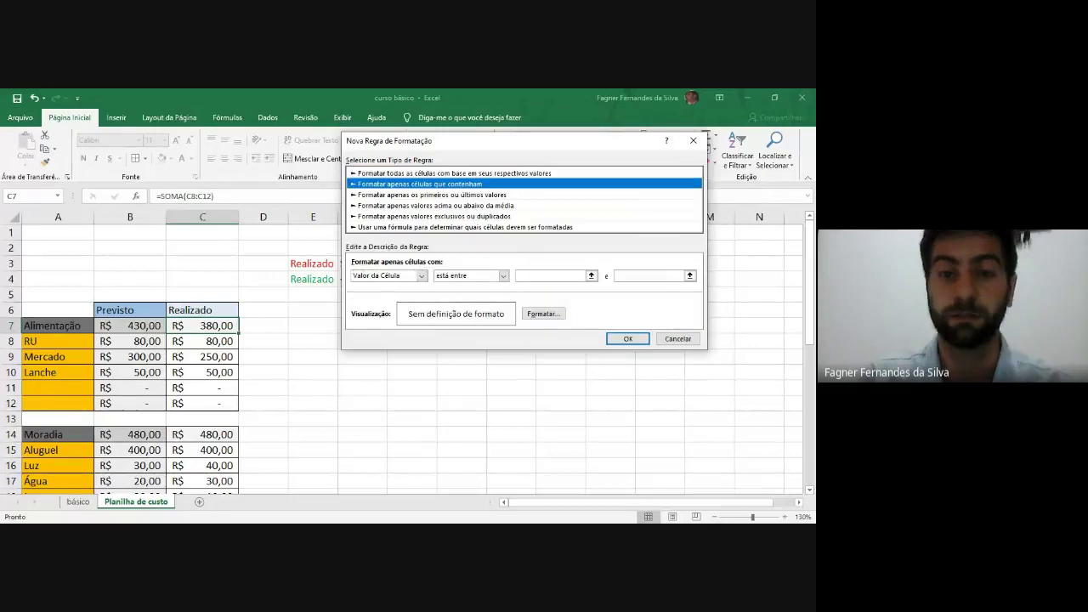
# Step: Set the rule's condition to cell value é maior do que =b7
pyautogui.moveTo(432, 144); pyautogui.dragTo(347, 304)
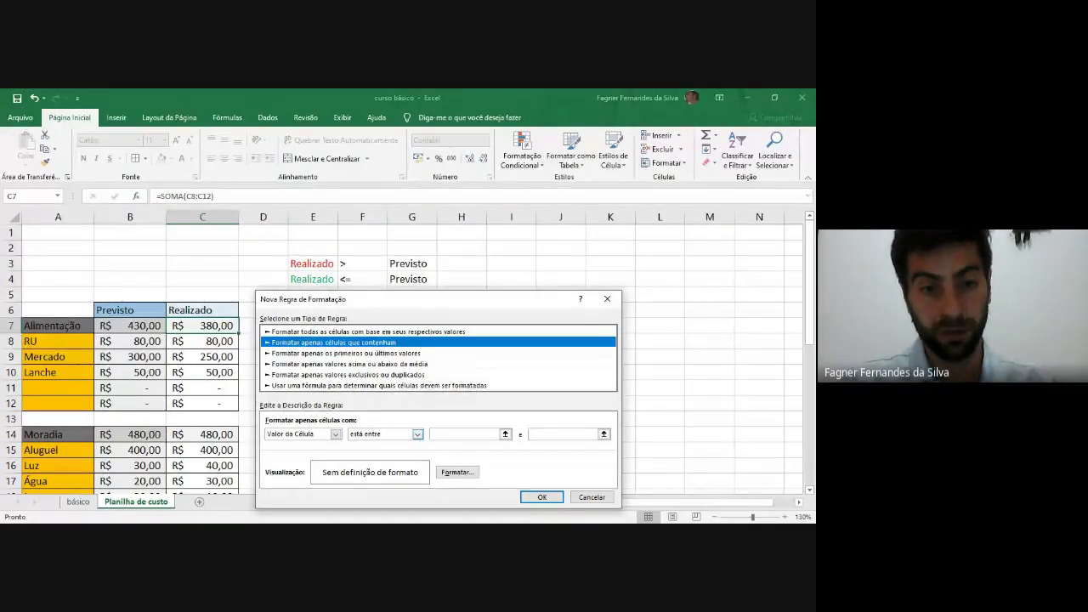
pyautogui.click(416, 433)
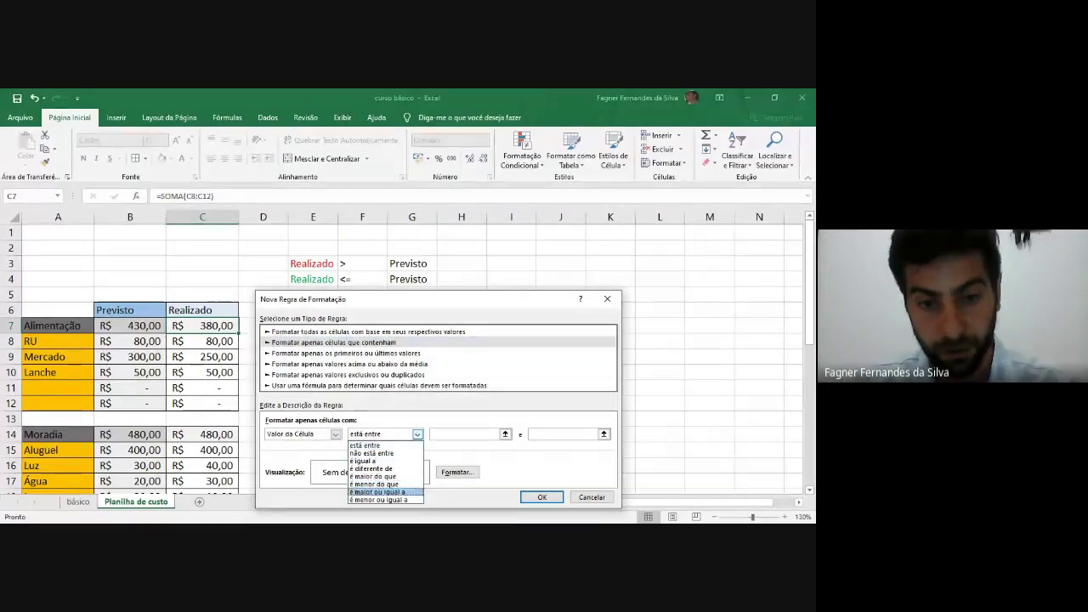
pyautogui.click(374, 476)
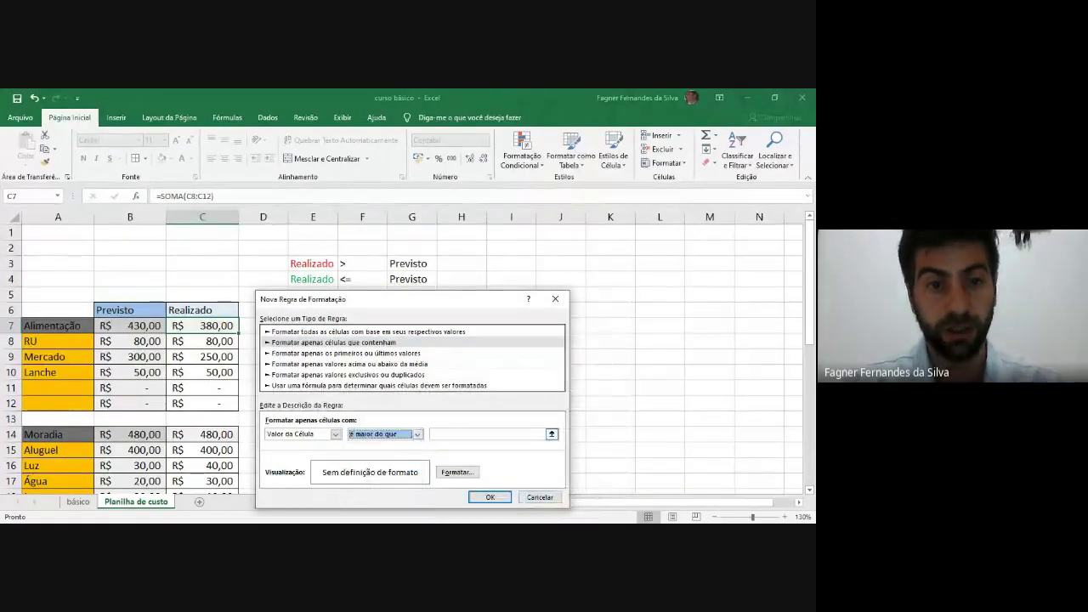
pyautogui.click(484, 433)
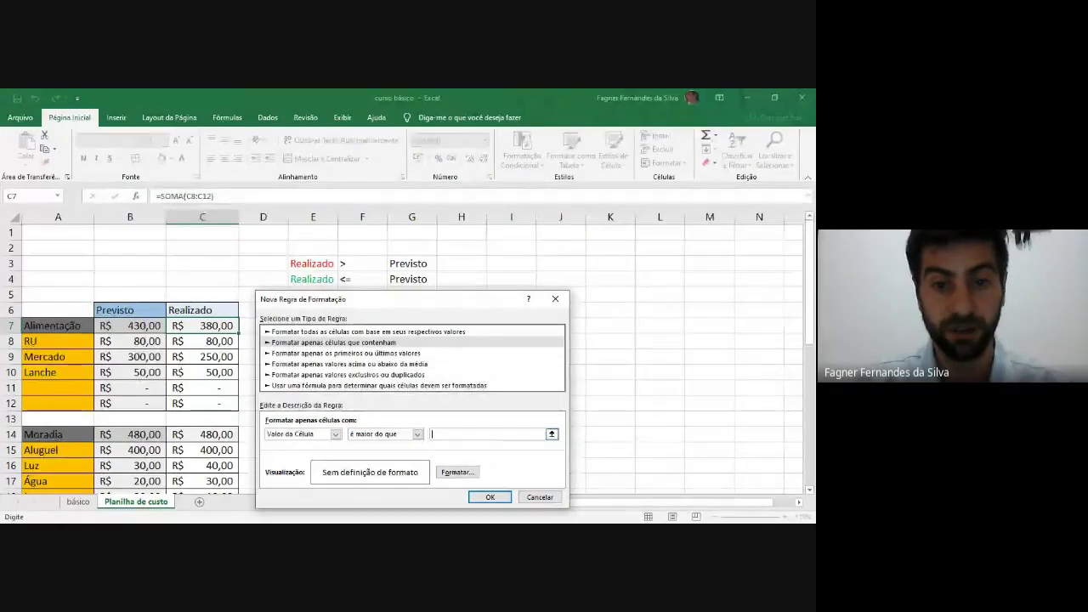
pyautogui.write('=')
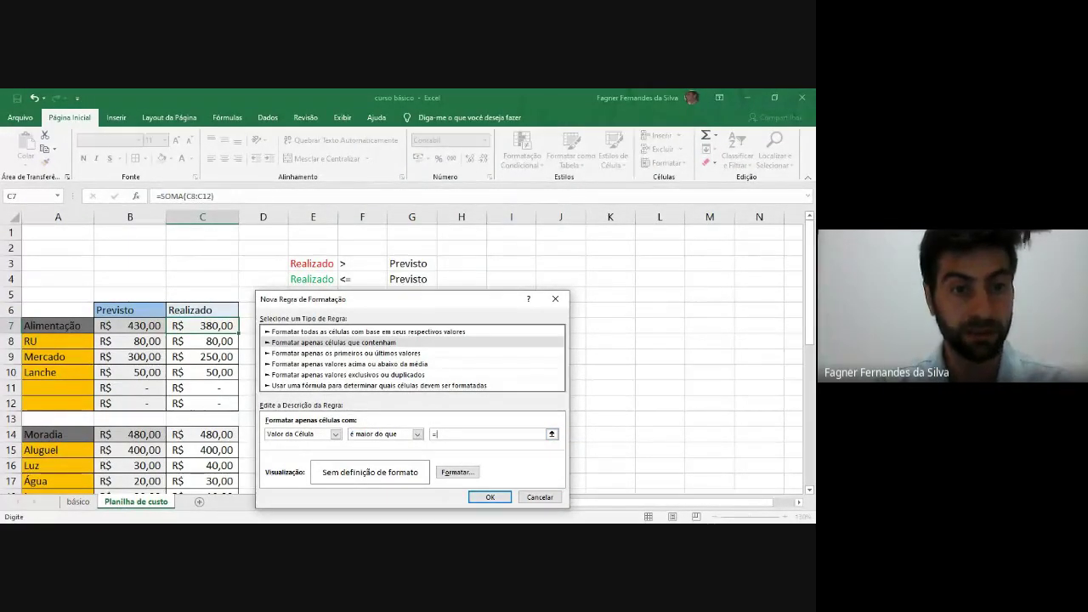
pyautogui.write('b7')
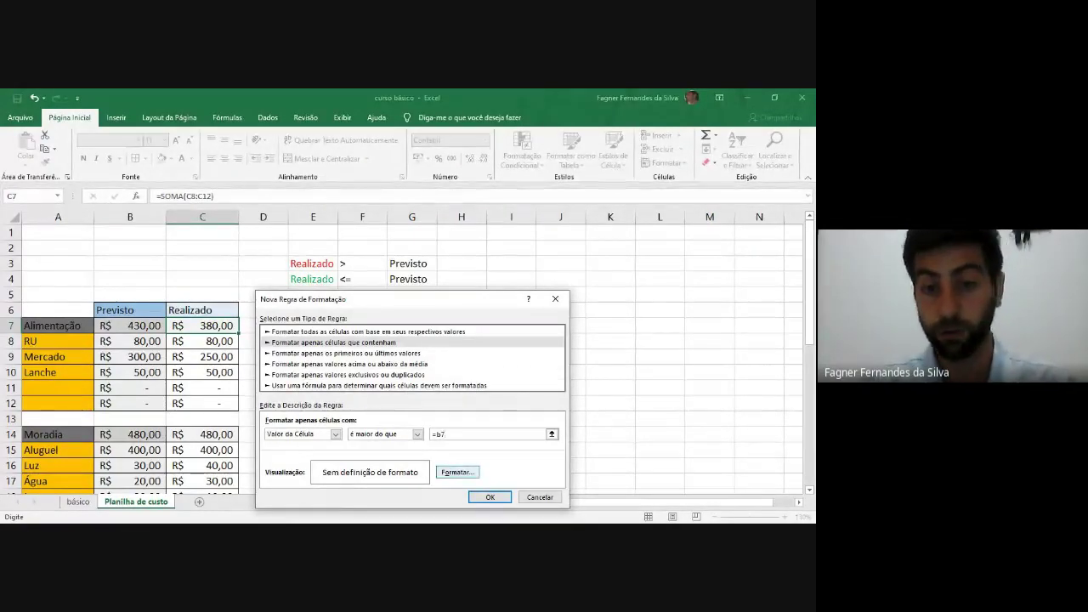
# Step: Give the rule a red (Vermelho) font color and apply it to cell C7
pyautogui.click(456, 472)
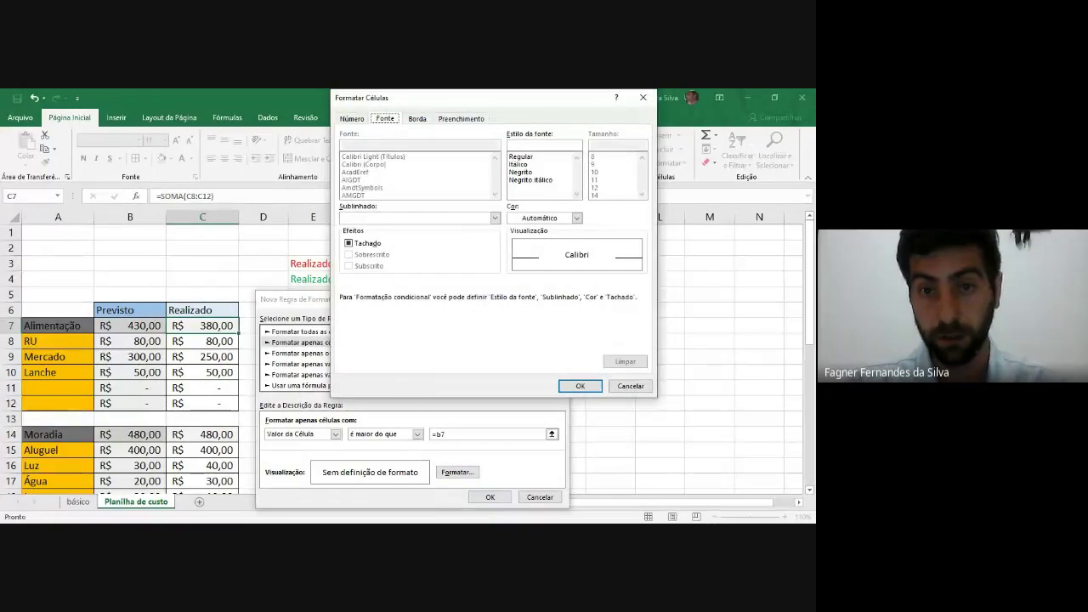
pyautogui.click(630, 386)
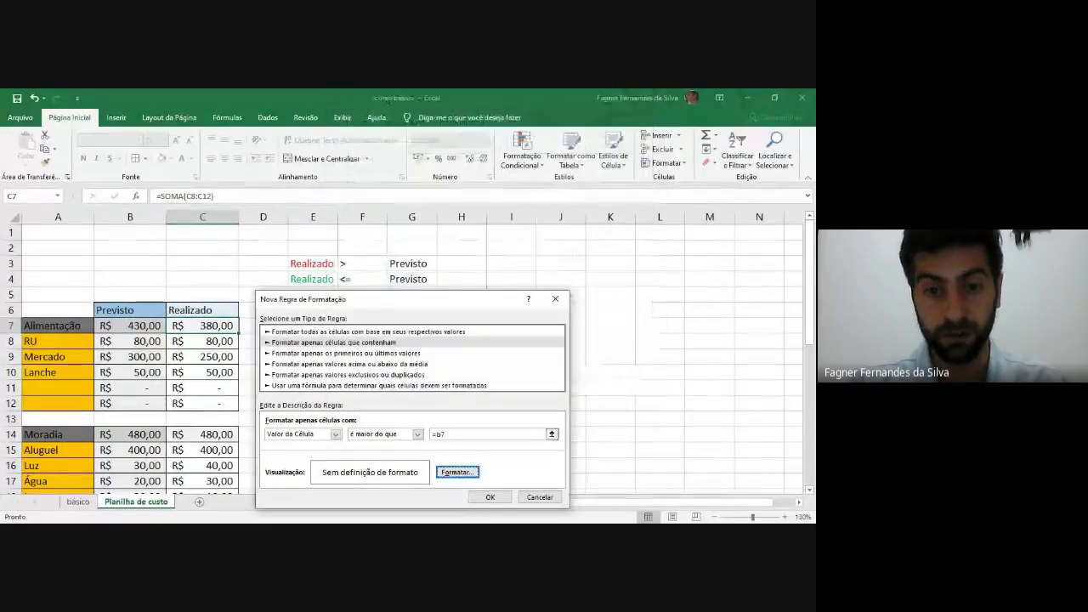
pyautogui.click(456, 471)
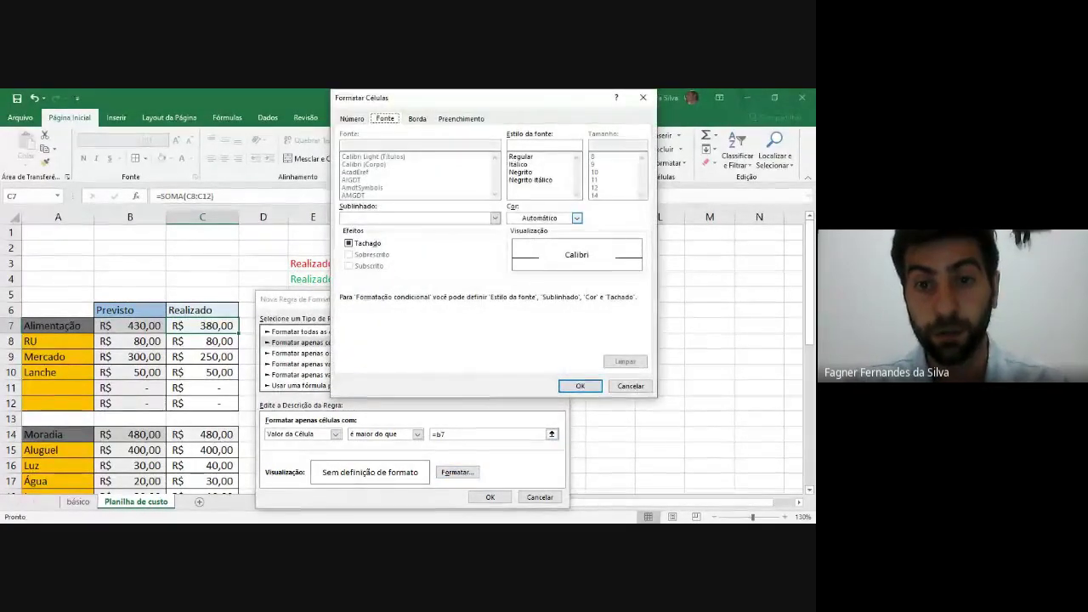
pyautogui.click(576, 218)
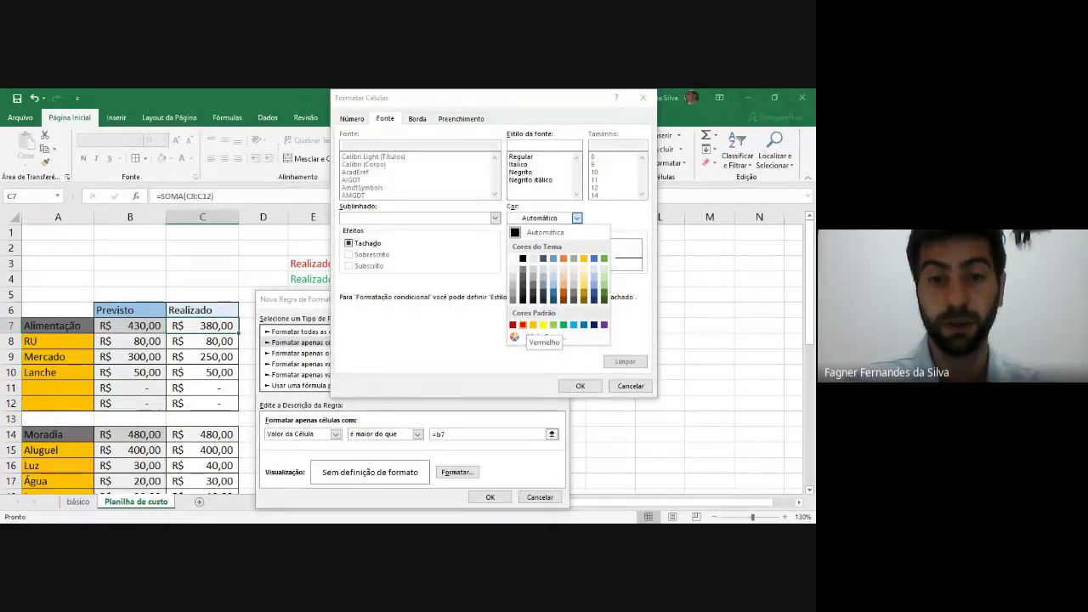
pyautogui.click(522, 325)
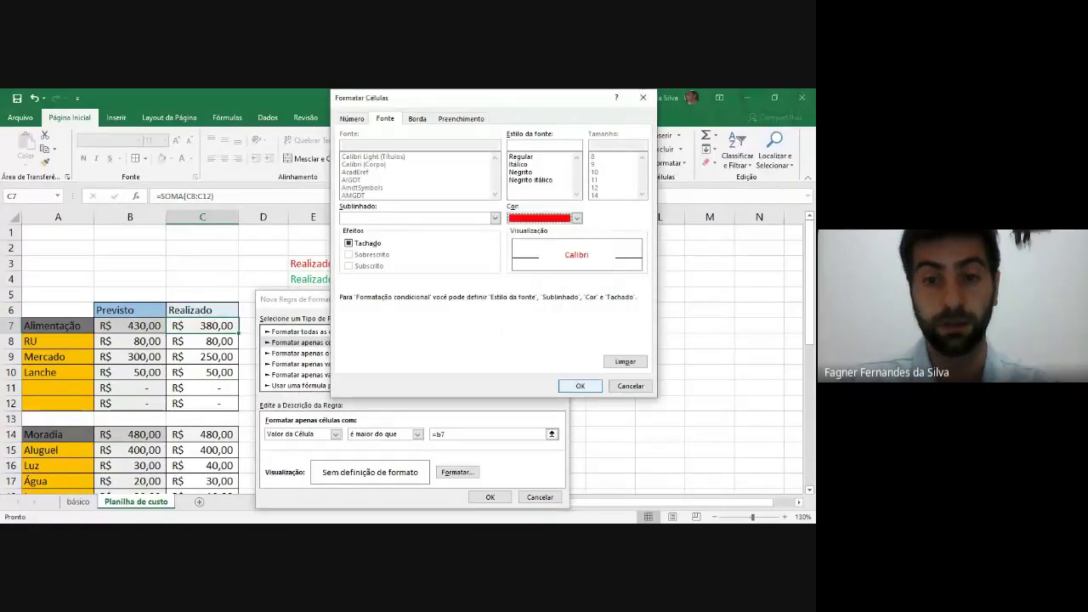
pyautogui.click(580, 385)
pyautogui.click(489, 497)
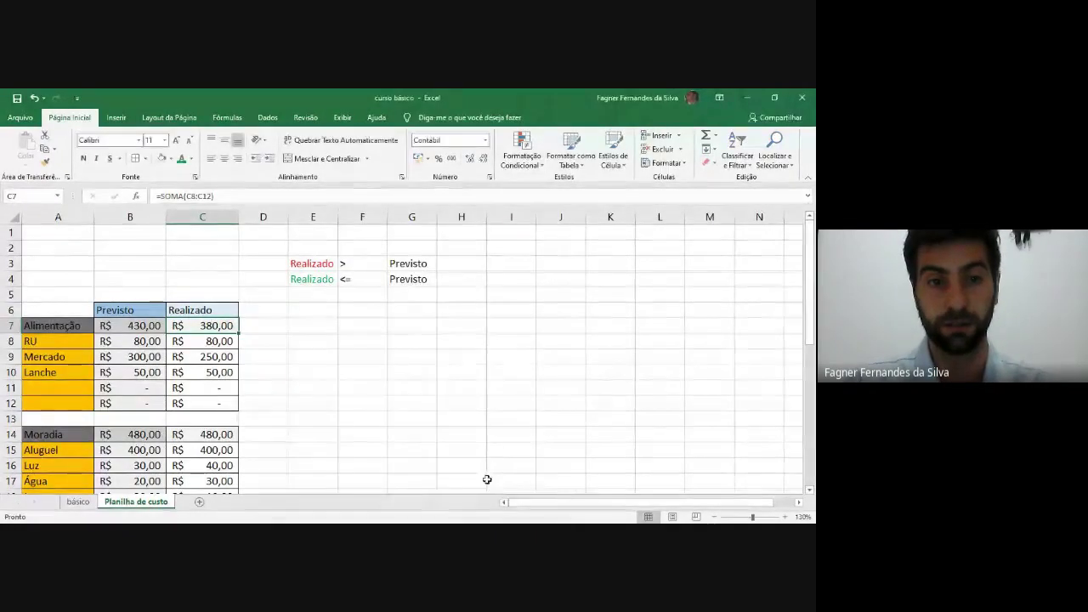
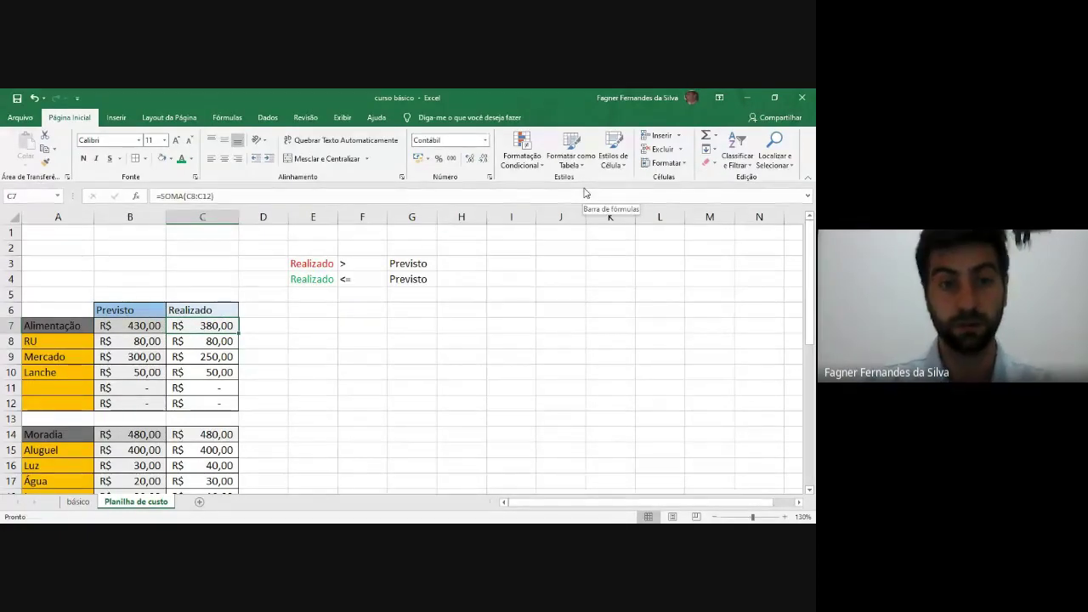
# Step: Test the rule by entering 440 in cell C7, and undo the entry to restore its SOMA formula
pyautogui.write('440')
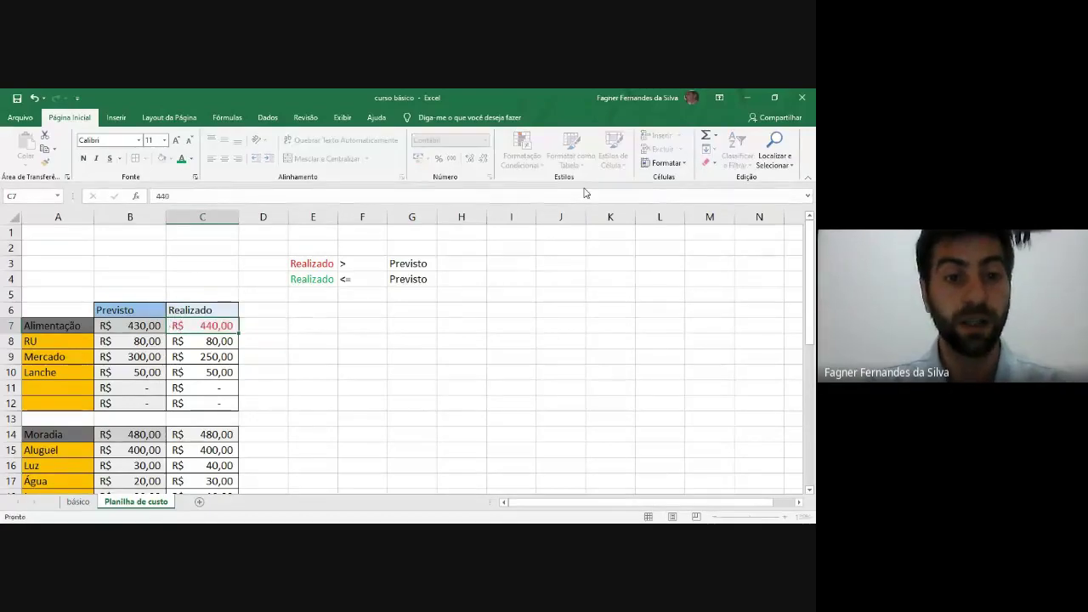
pyautogui.press('Return')
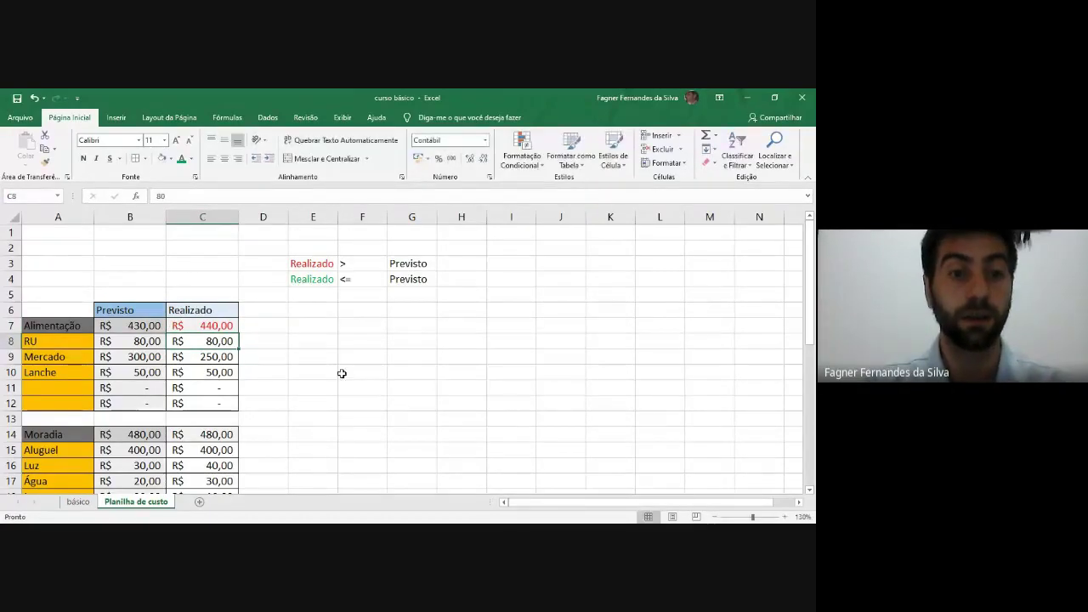
pyautogui.click(213, 325)
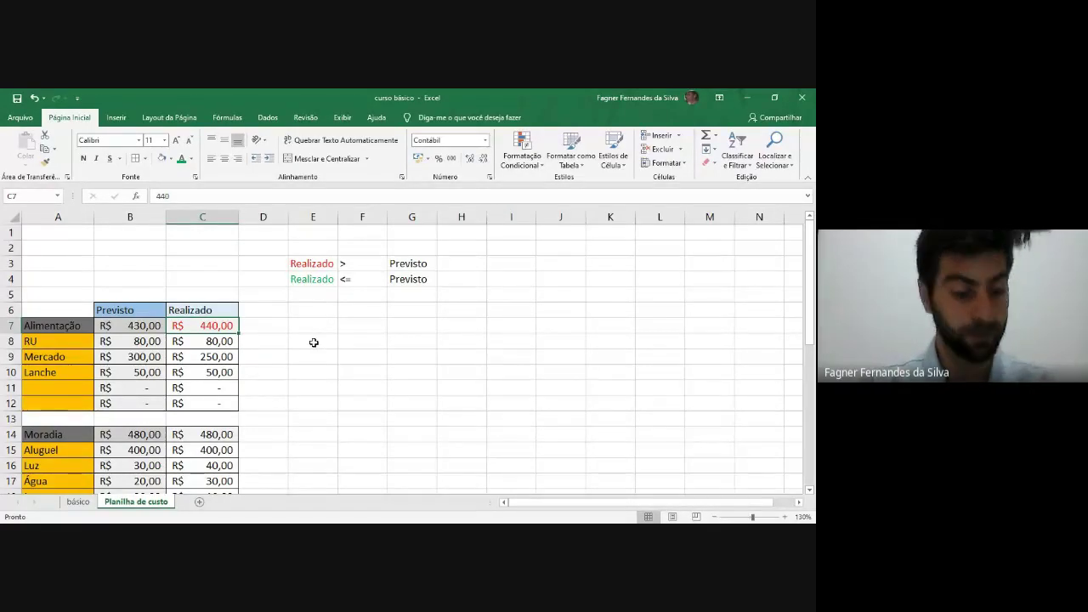
pyautogui.hotkey('ctrl', 'z')
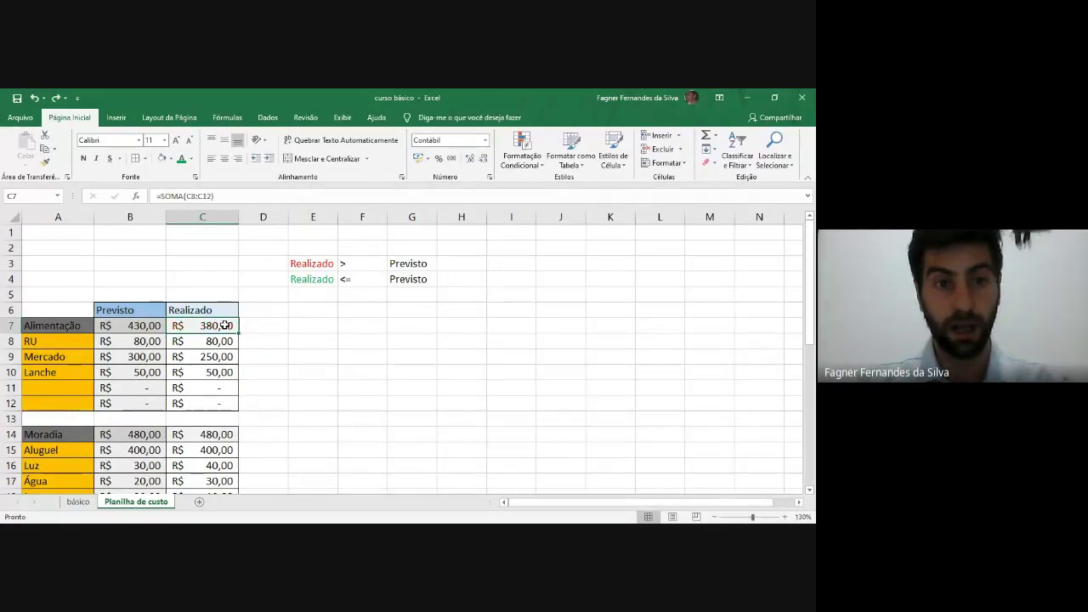
# Step: Start another conditional formatting rule for cell C7 with the rule type Formatar apenas células que contenham
pyautogui.click(531, 153)
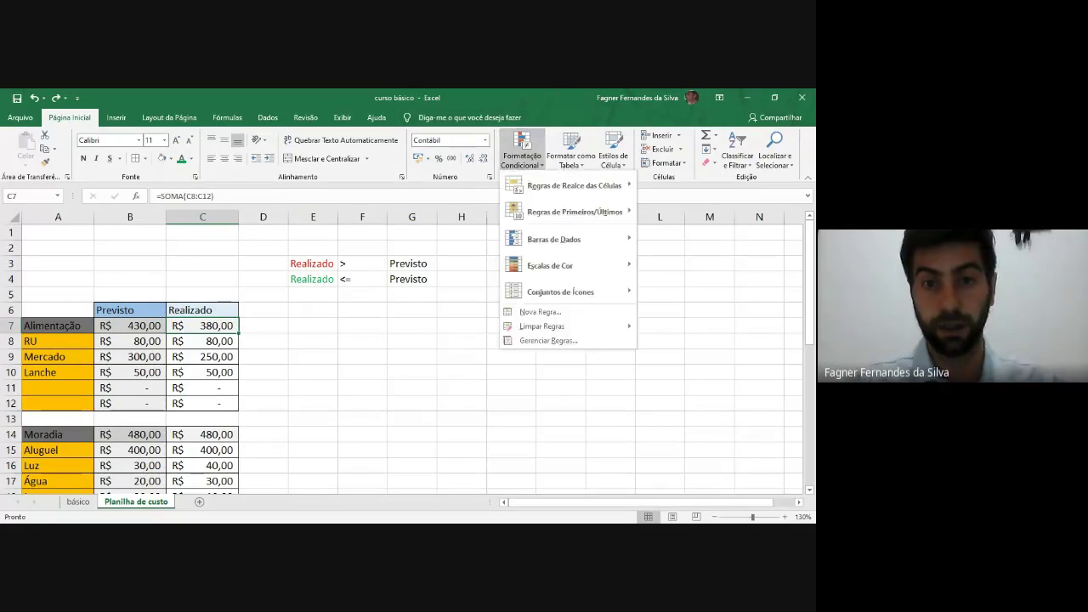
pyautogui.press('Escape')
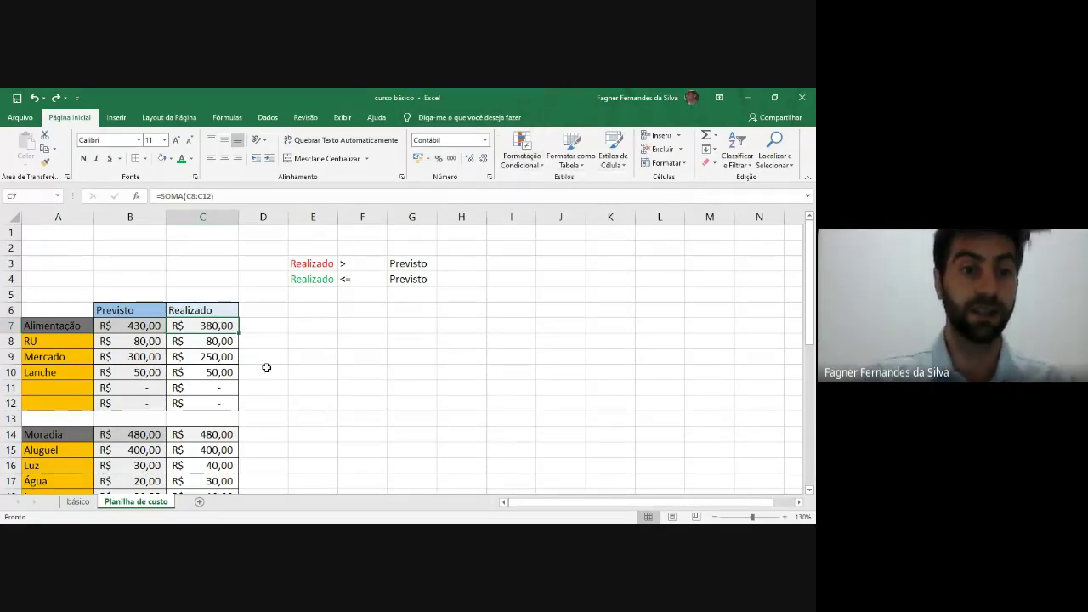
pyautogui.click(521, 153)
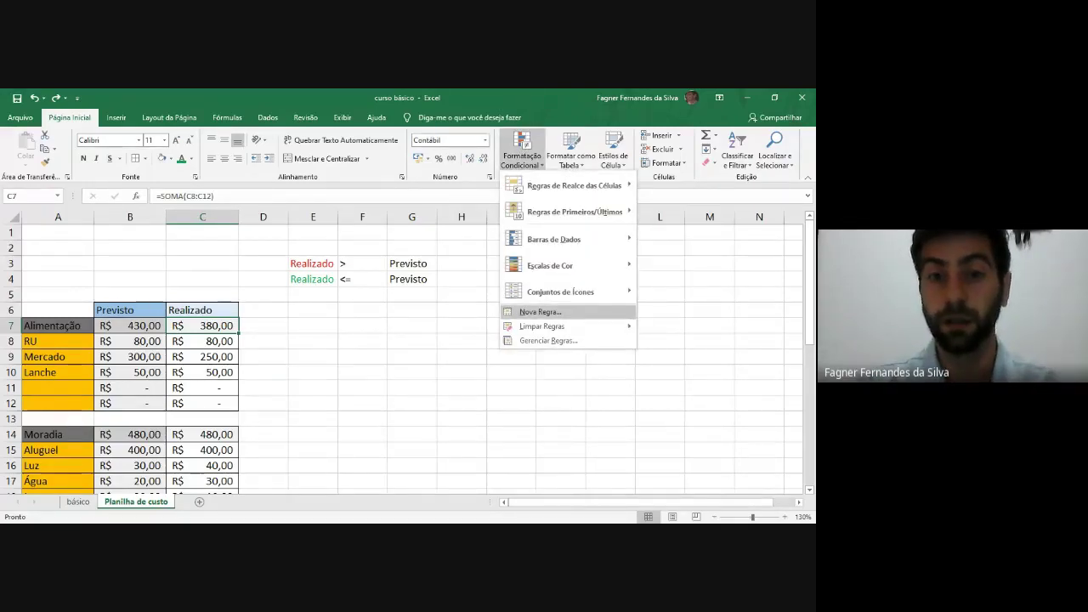
pyautogui.click(539, 312)
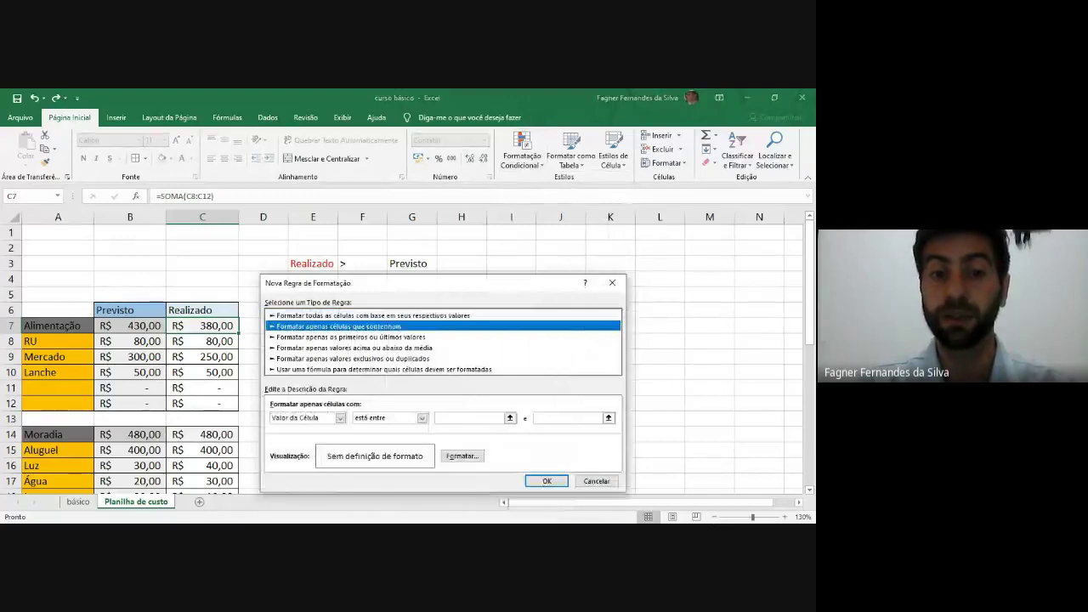
pyautogui.moveTo(372, 284); pyautogui.dragTo(409, 115)
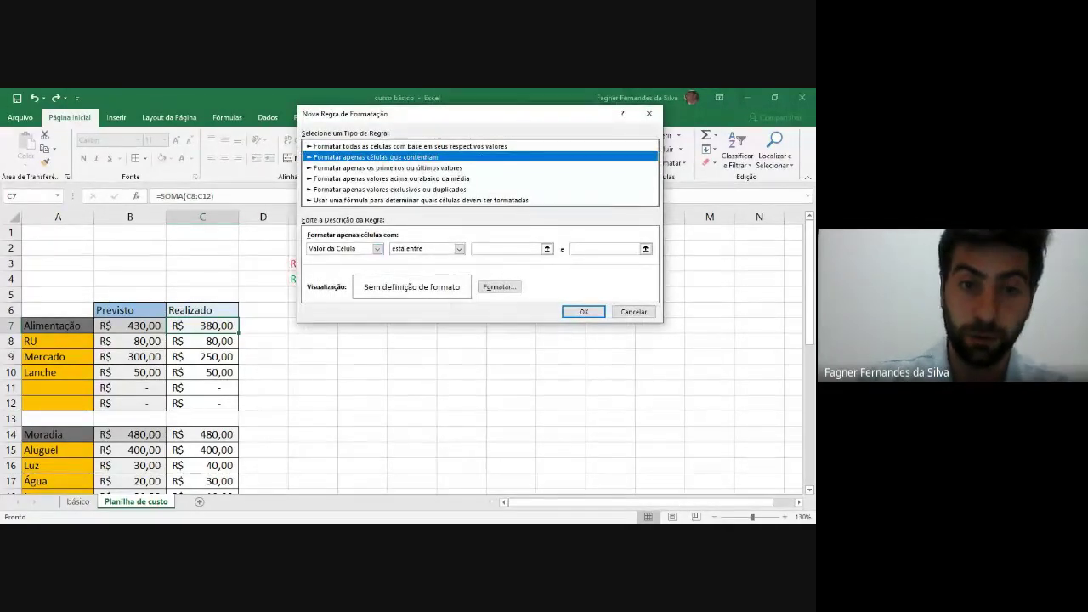
# Step: Set the new rule's condition to Valor da Célula é maior ou igual a =B7
pyautogui.click(376, 248)
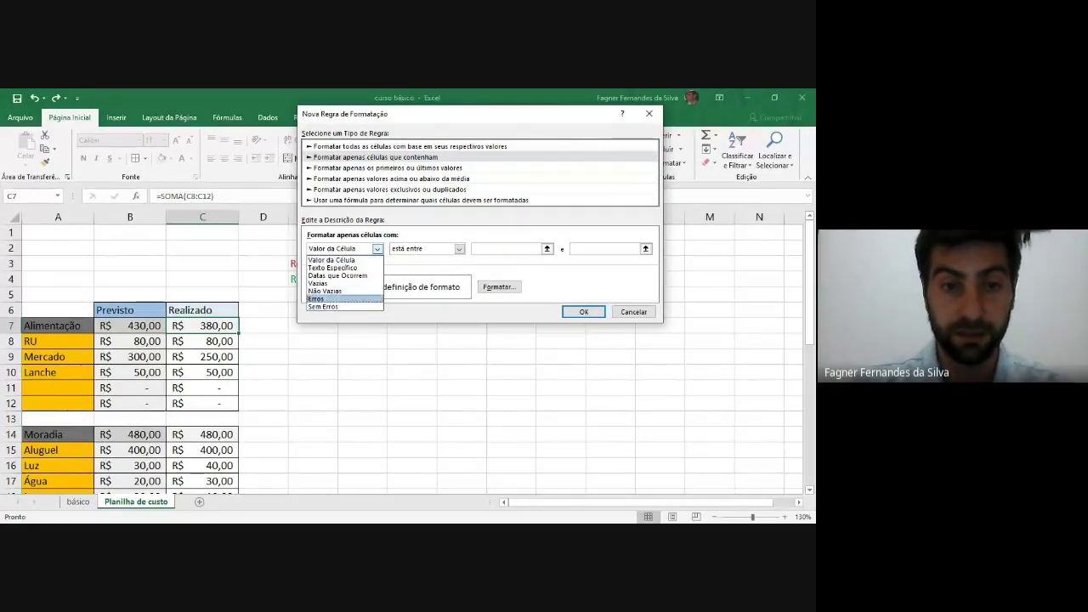
pyautogui.click(336, 259)
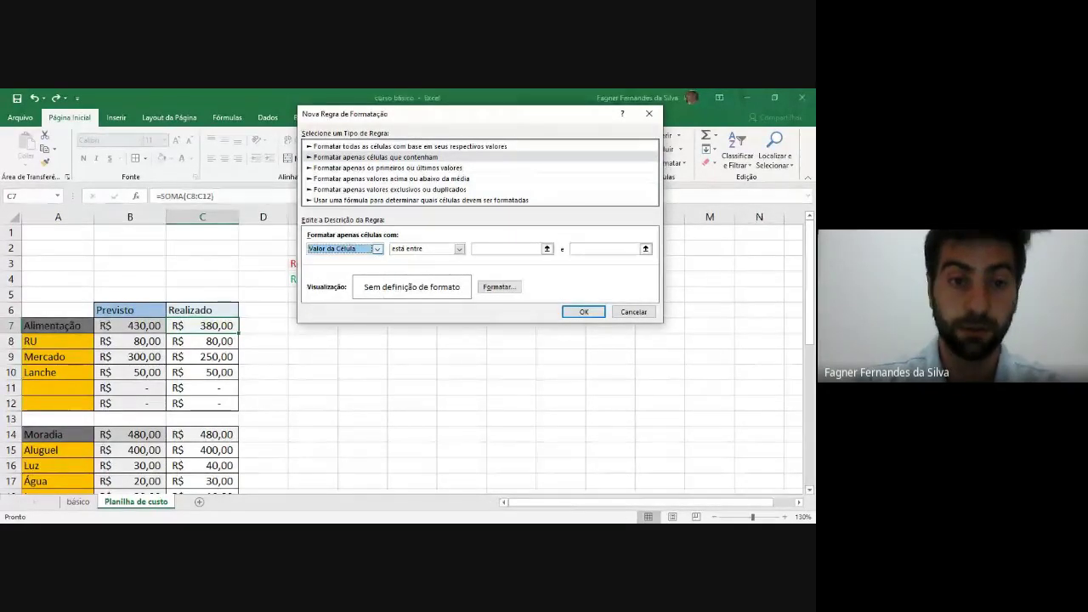
pyautogui.click(459, 248)
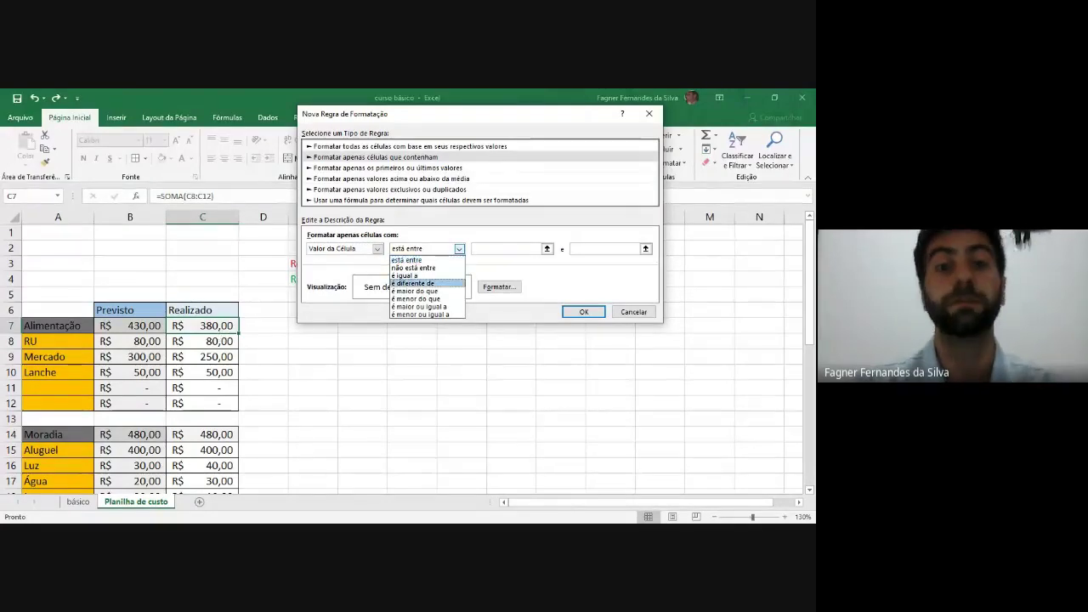
pyautogui.click(406, 259)
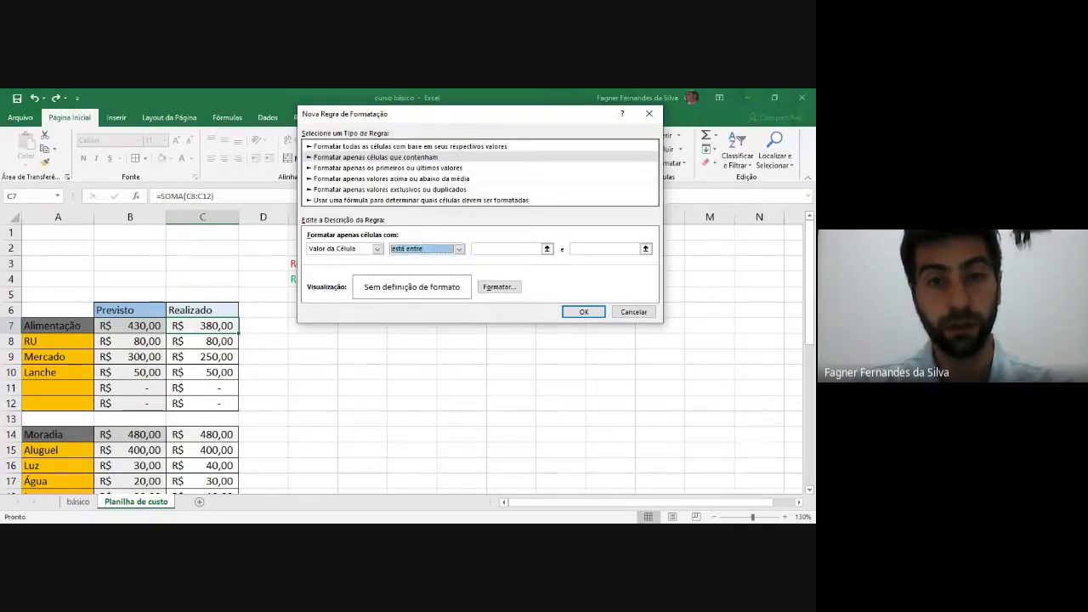
pyautogui.moveTo(410, 120); pyautogui.dragTo(501, 176)
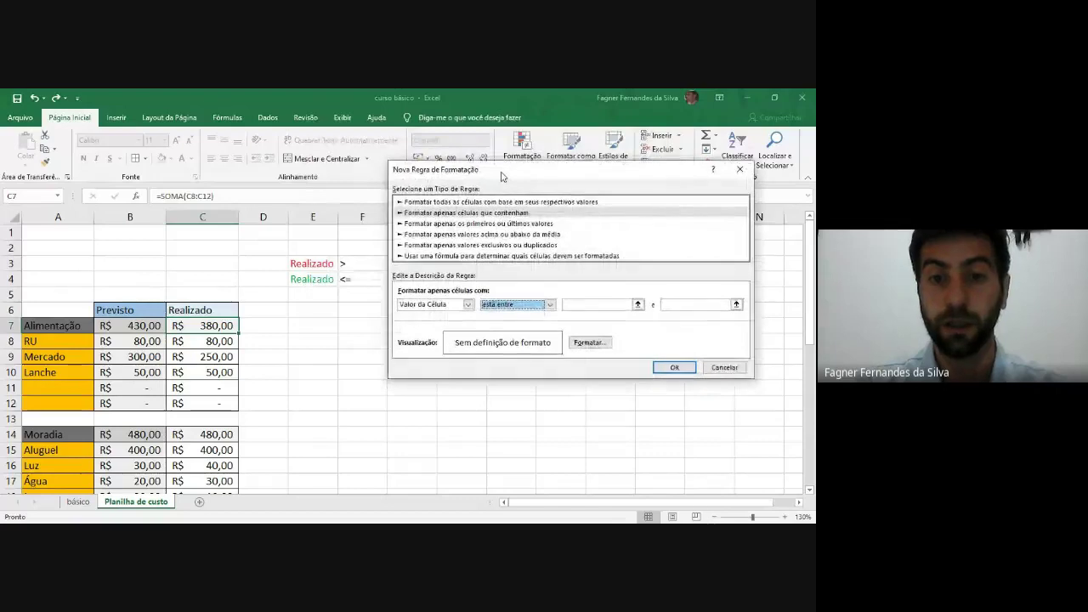
pyautogui.click(550, 305)
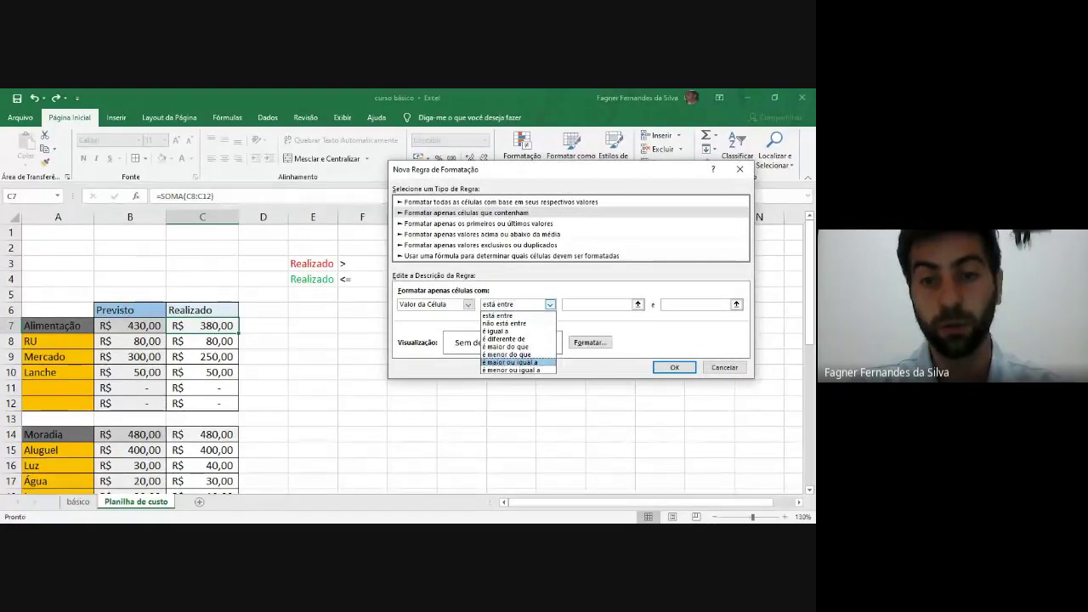
pyautogui.click(510, 362)
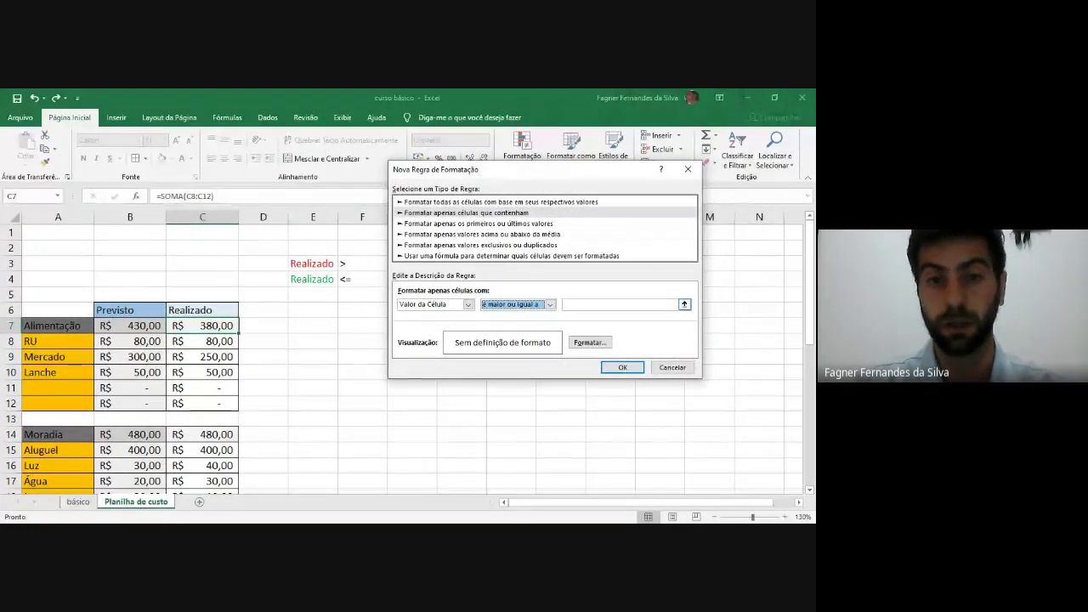
pyautogui.click(625, 304)
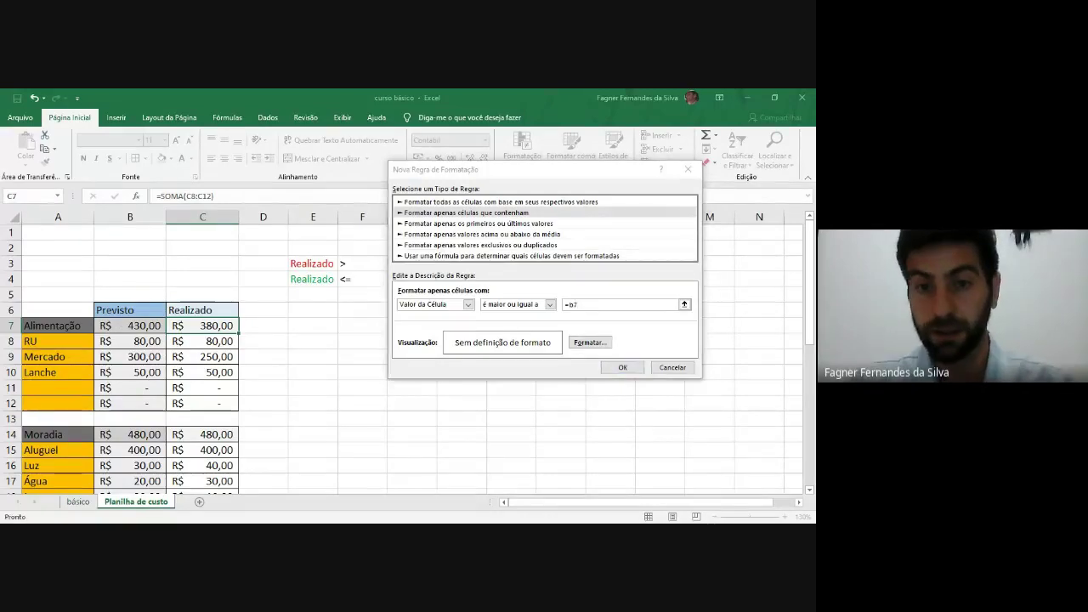
# Step: Give the new rule a green font color and apply it to cell C7
pyautogui.hotkey('alt', 'f')
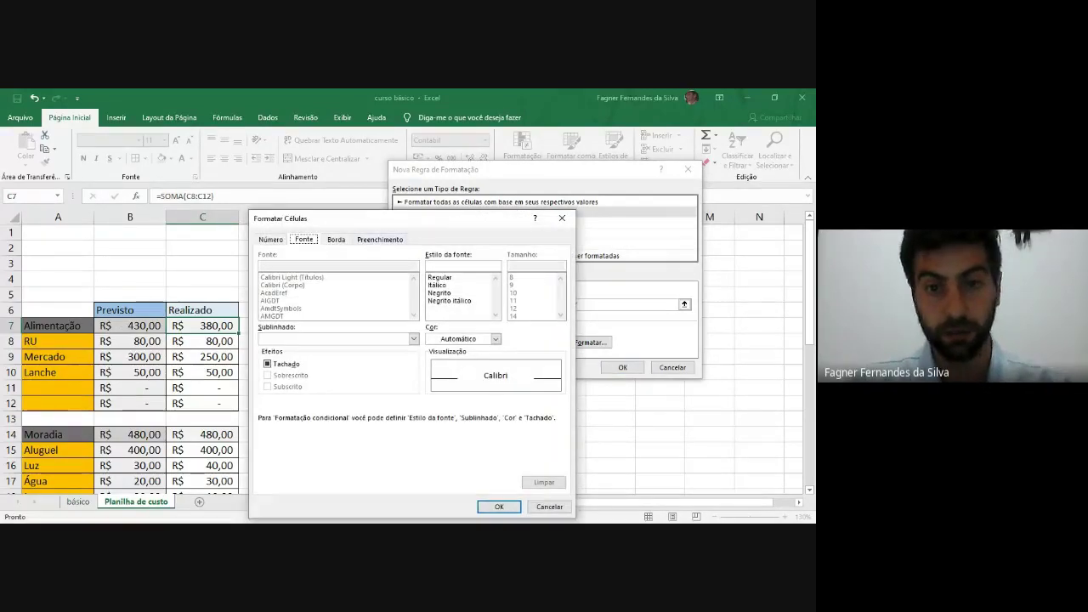
pyautogui.hotkey('alt', 'c')
pyautogui.hotkey('alt', 'Down')
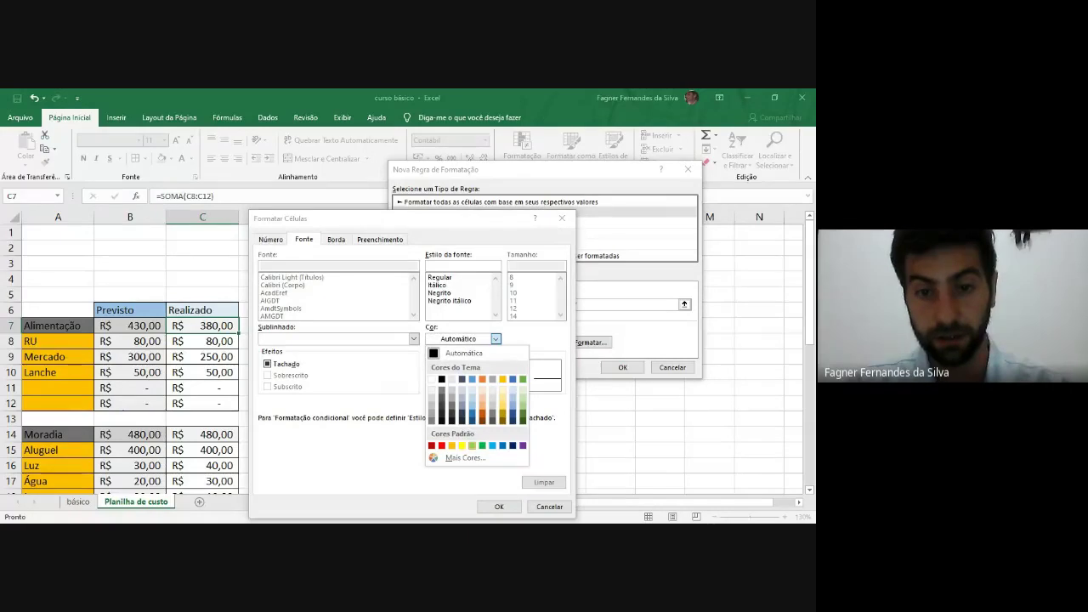
pyautogui.click(481, 445)
pyautogui.click(499, 506)
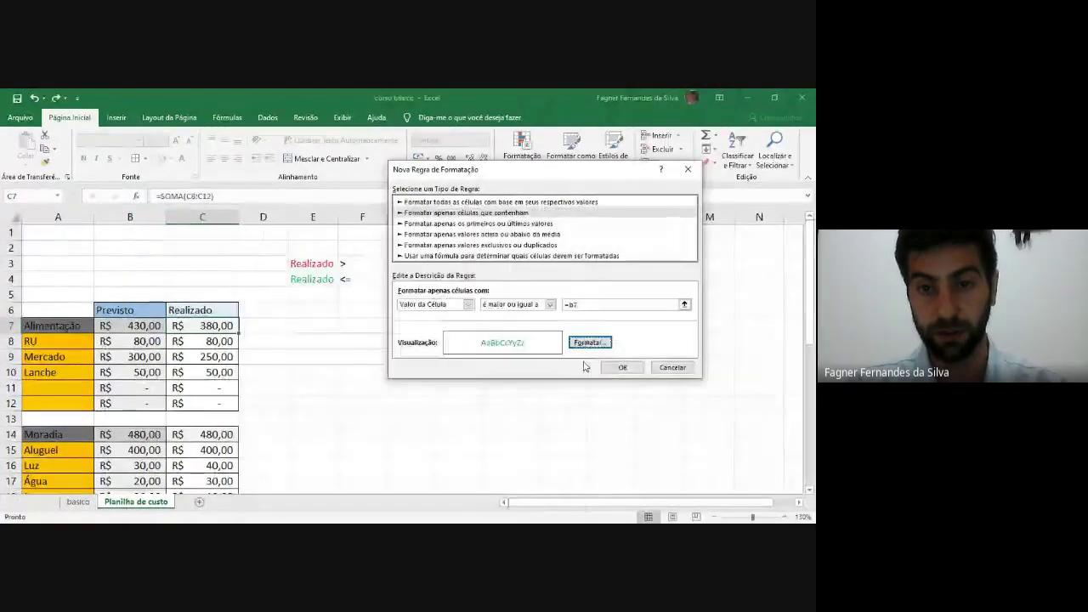
pyautogui.click(620, 367)
pyautogui.click(362, 344)
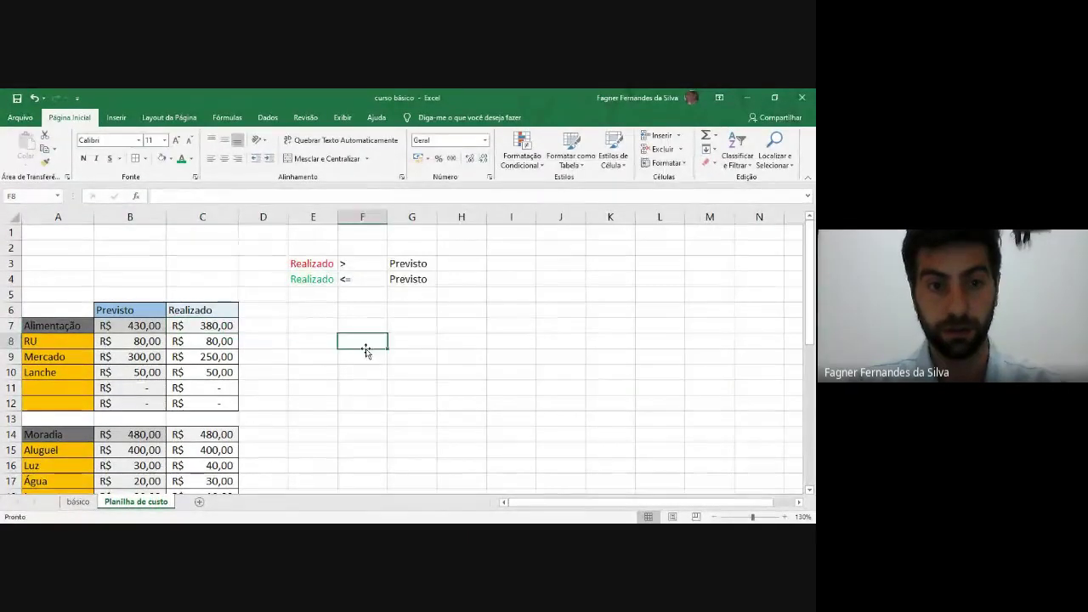
pyautogui.click(230, 338)
pyautogui.click(227, 327)
pyautogui.click(313, 388)
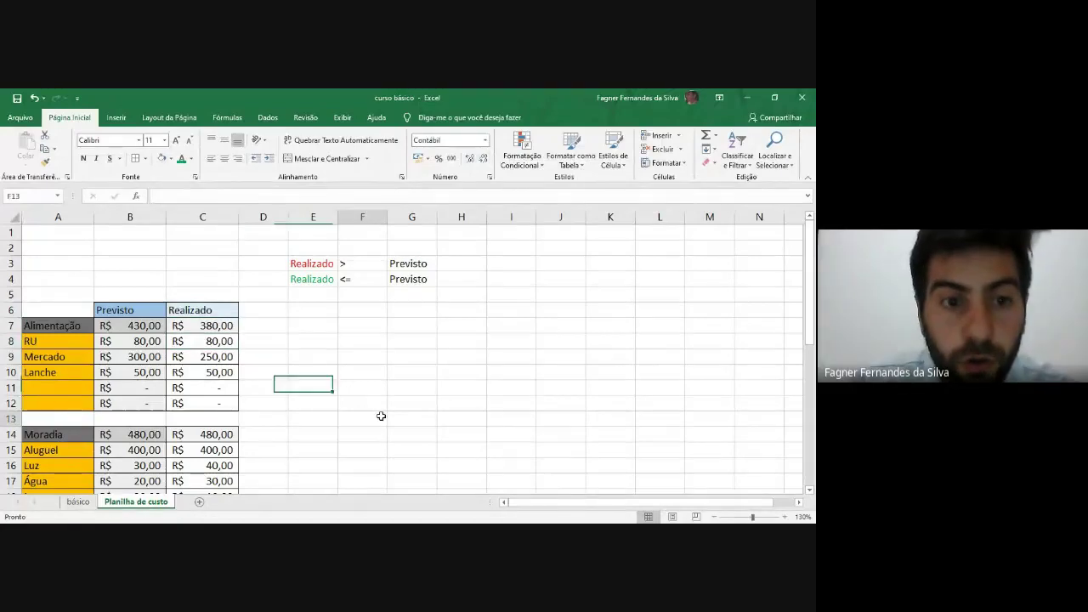
pyautogui.click(379, 415)
# Step: Edit cell C7's green conditional formatting rule to use the condition é menor ou igual a, and apply the change
pyautogui.click(221, 327)
pyautogui.click(537, 138)
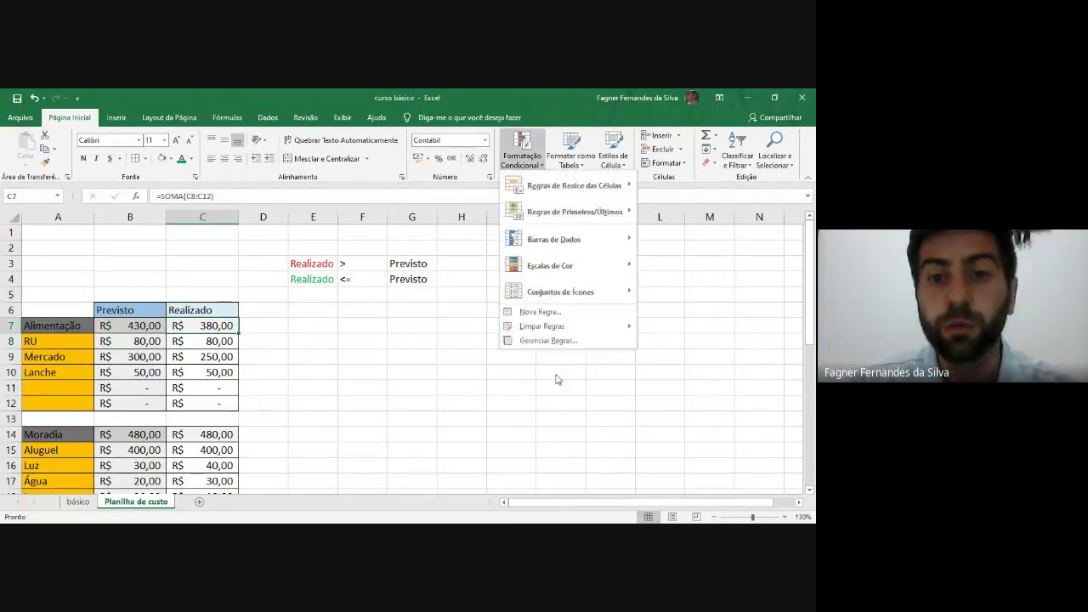
pyautogui.click(553, 342)
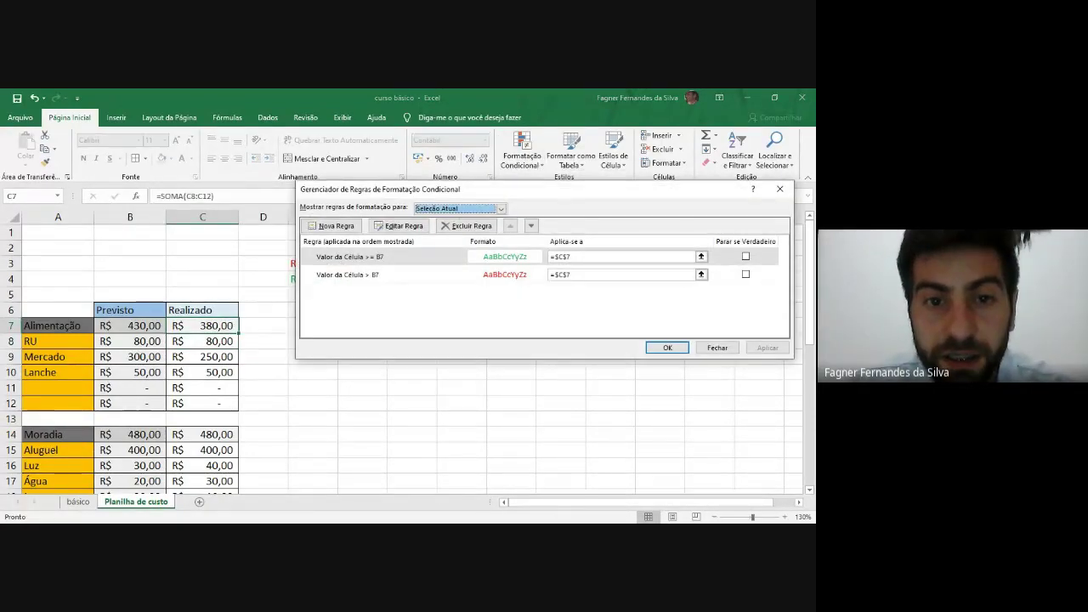
pyautogui.click(383, 255)
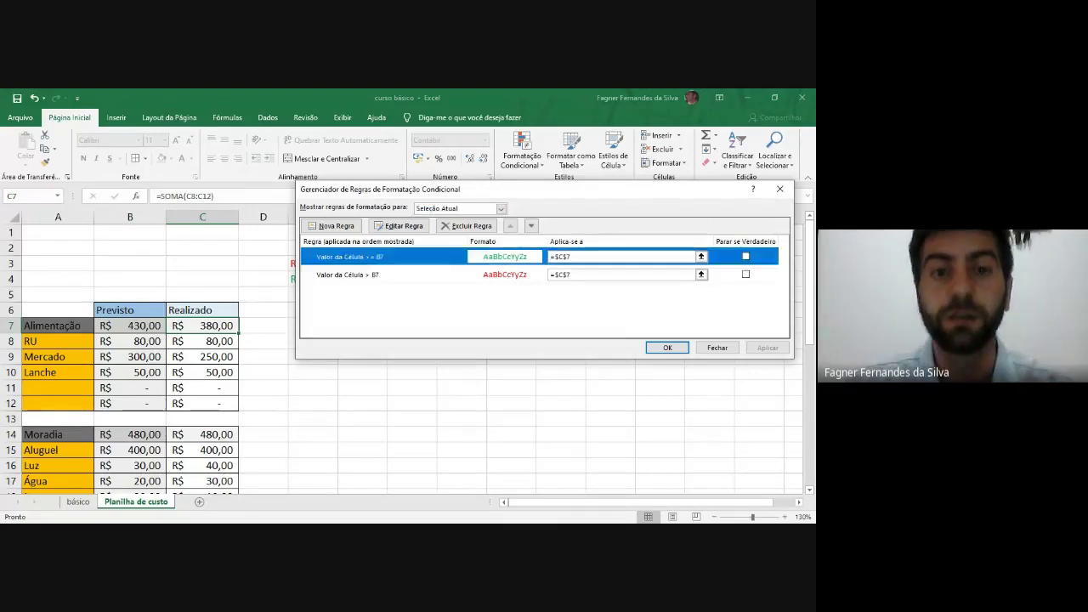
pyautogui.click(399, 225)
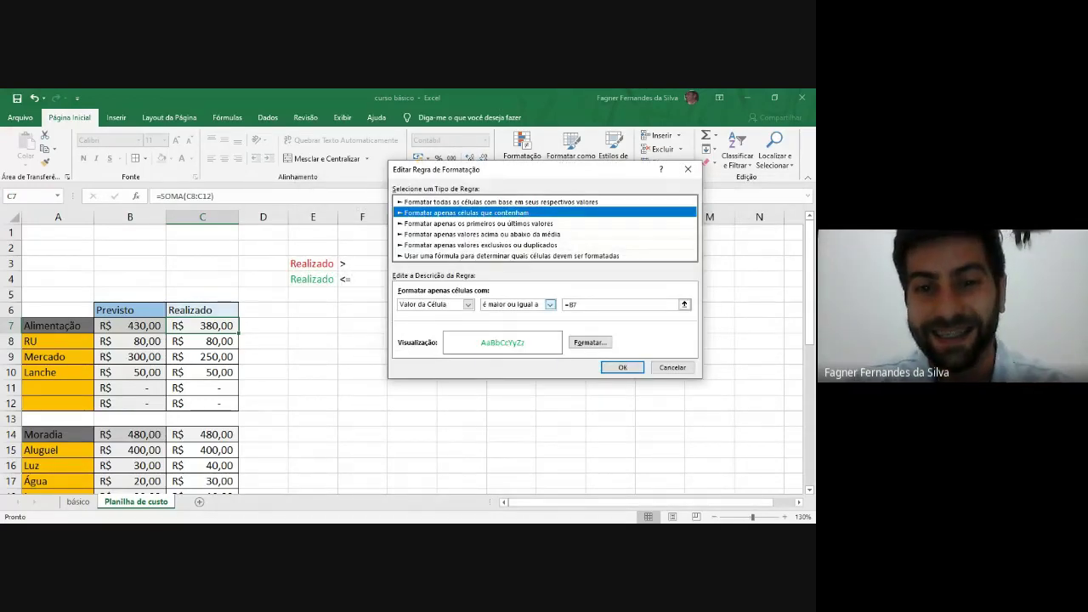
pyautogui.click(550, 304)
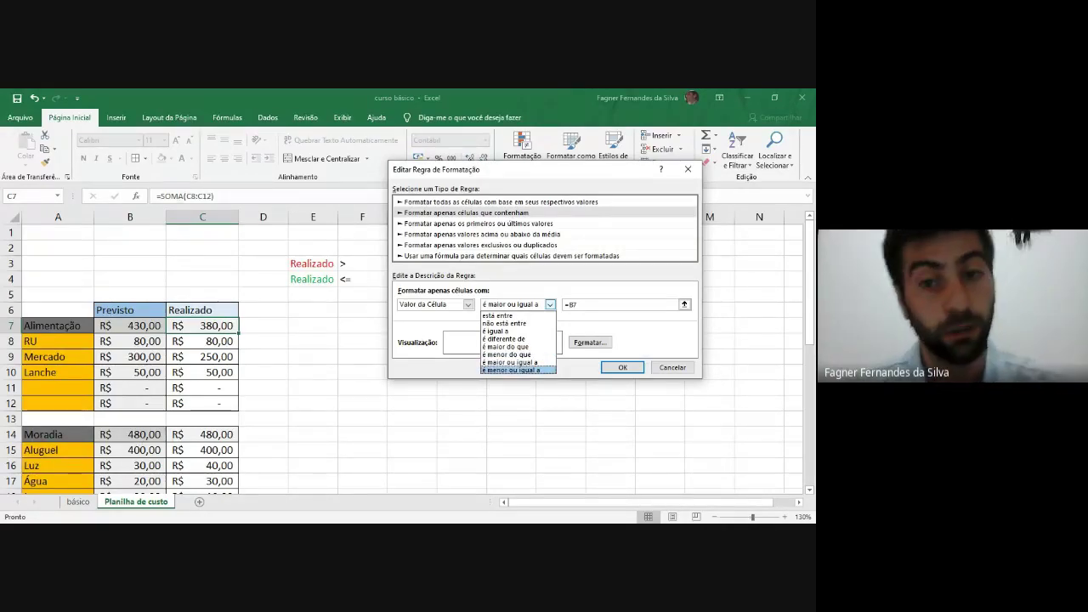
pyautogui.click(510, 370)
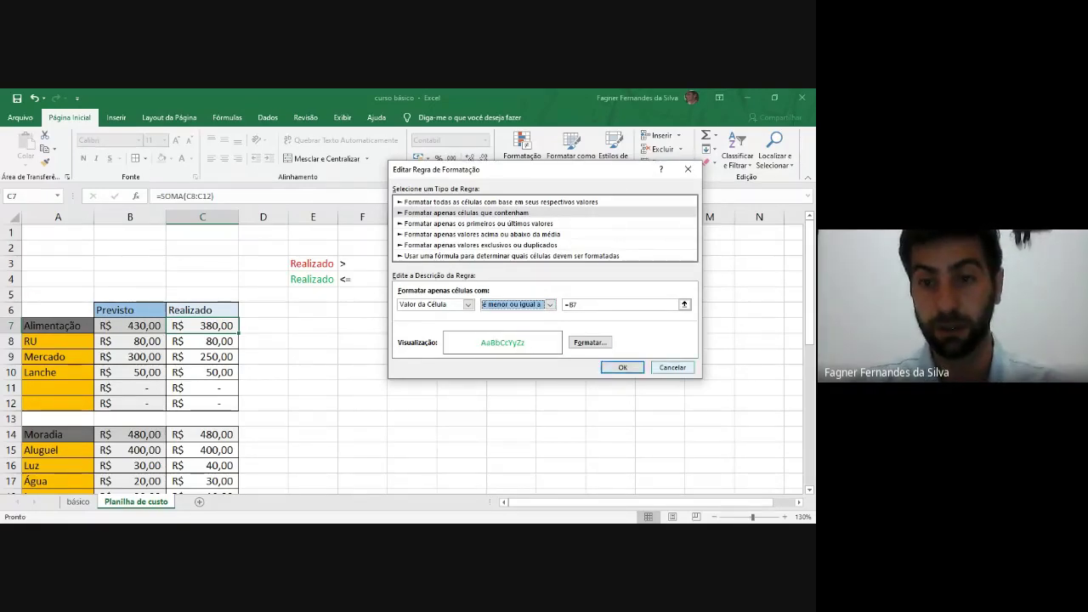
pyautogui.click(622, 367)
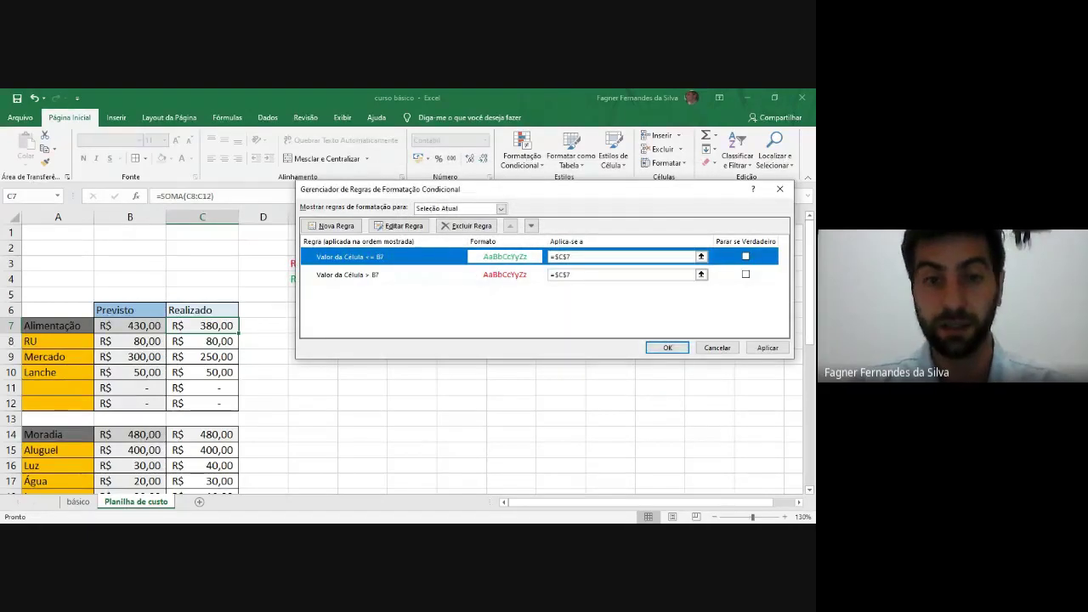
pyautogui.click(667, 348)
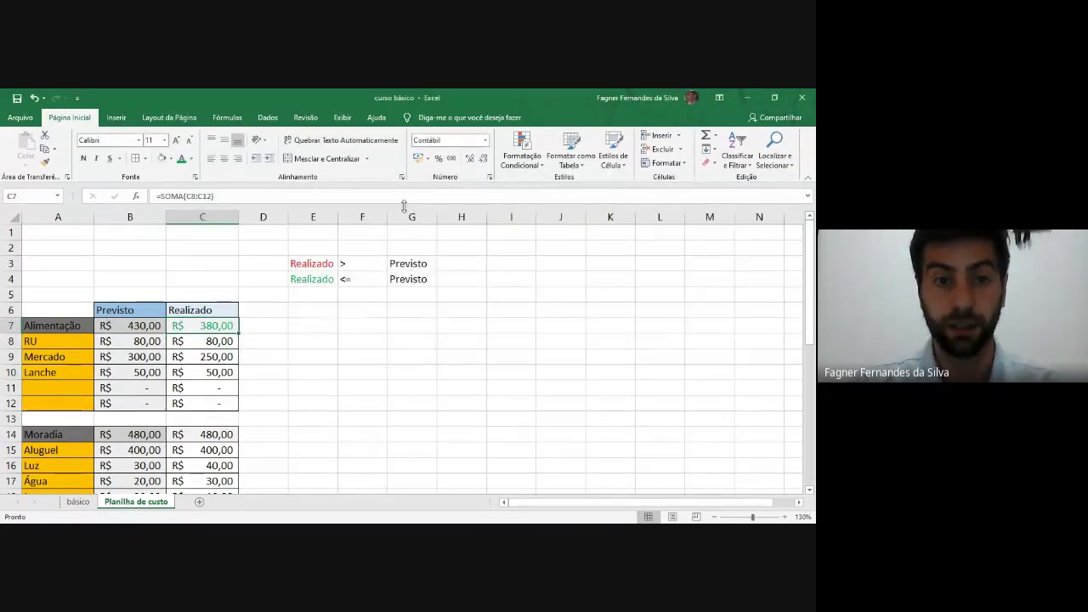
pyautogui.click(201, 368)
pyautogui.click(192, 326)
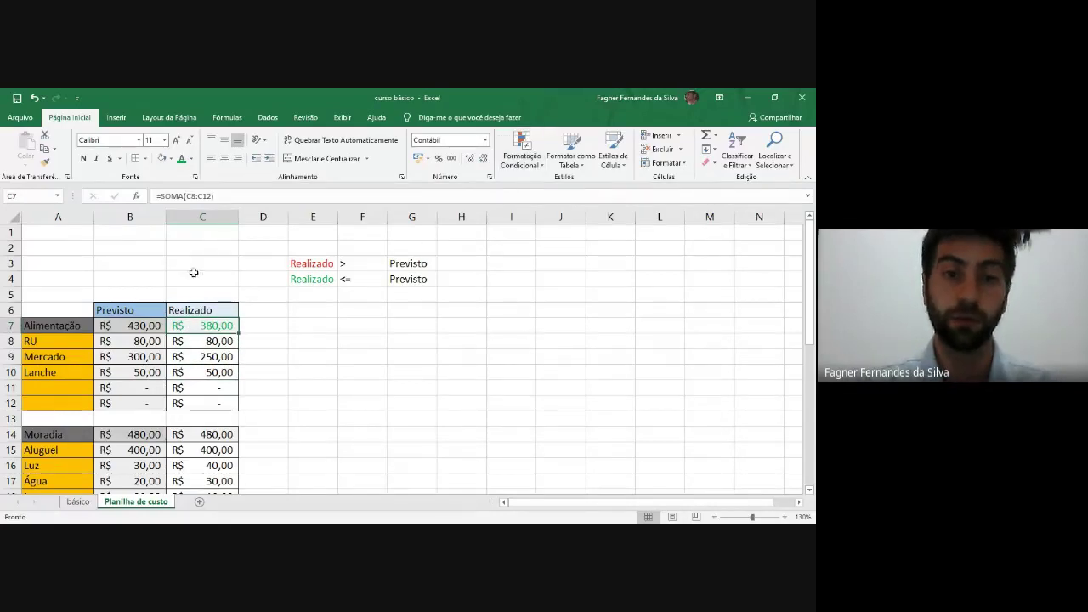
# Step: Review the red and green conditional formatting rules managed for cell C7, including the green rule's edit settings
pyautogui.click(517, 165)
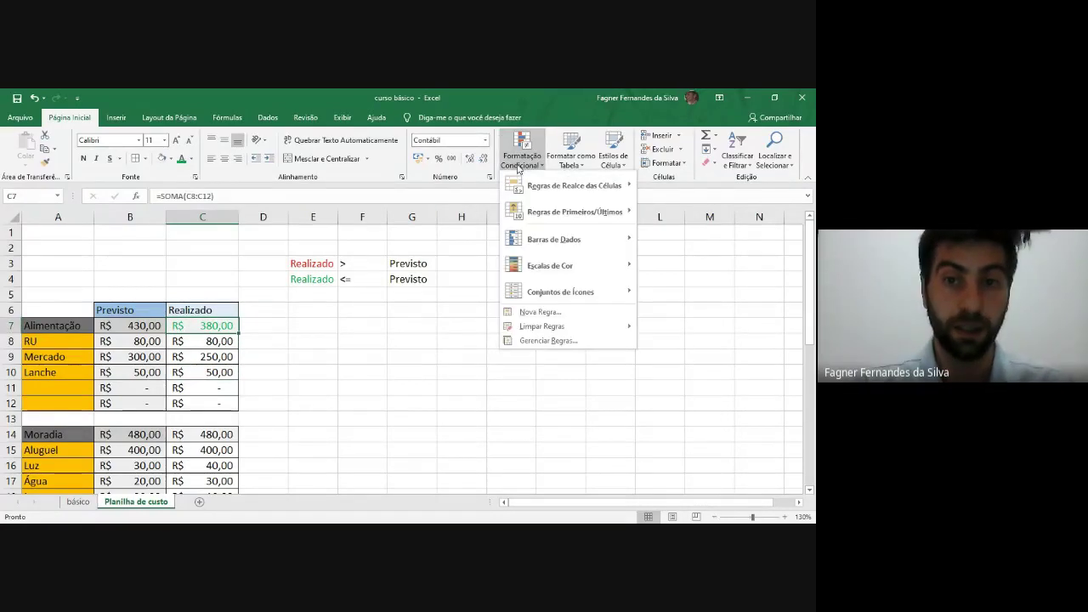
pyautogui.click(501, 153)
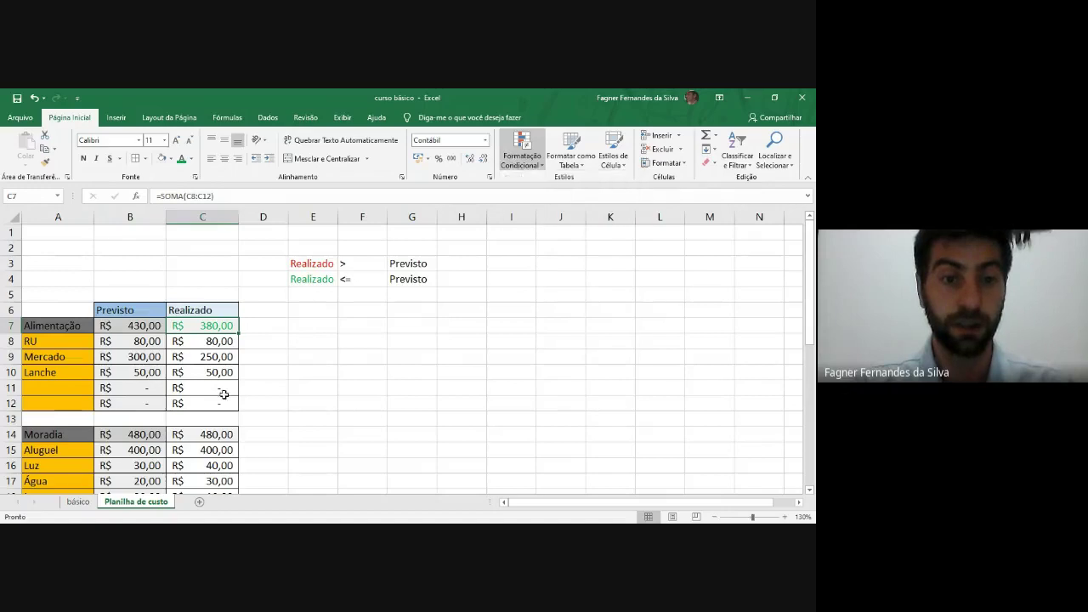
pyautogui.click(527, 161)
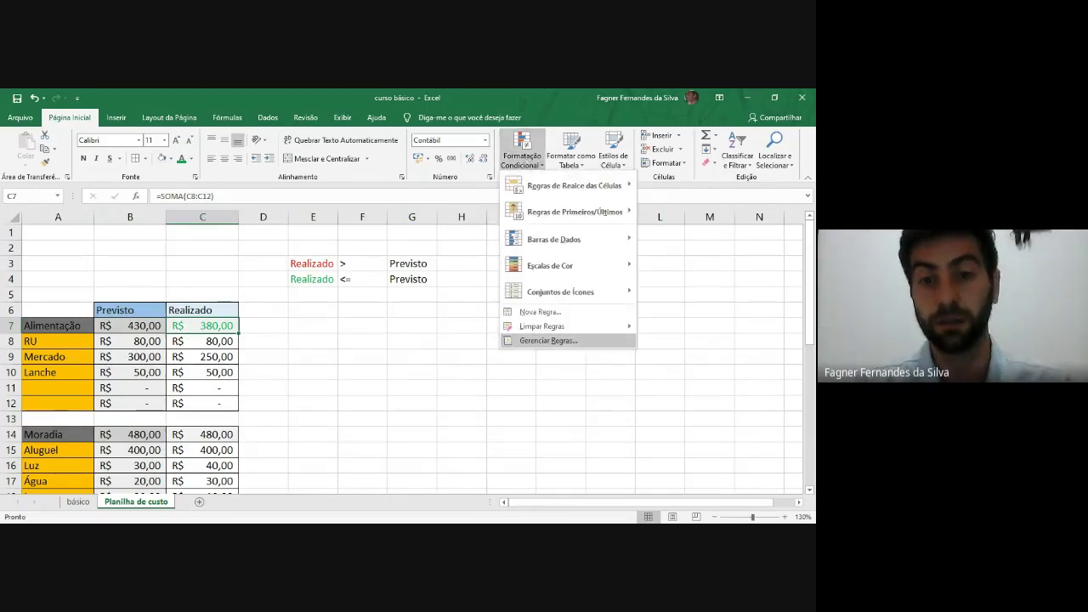
pyautogui.click(548, 340)
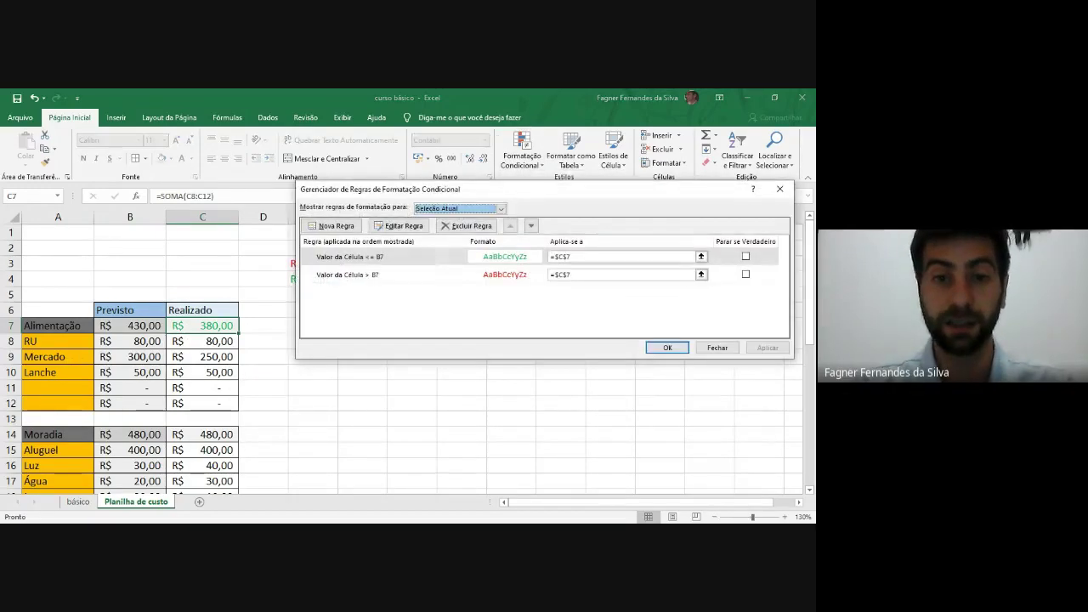
pyautogui.click(383, 255)
pyautogui.click(382, 275)
pyautogui.click(383, 256)
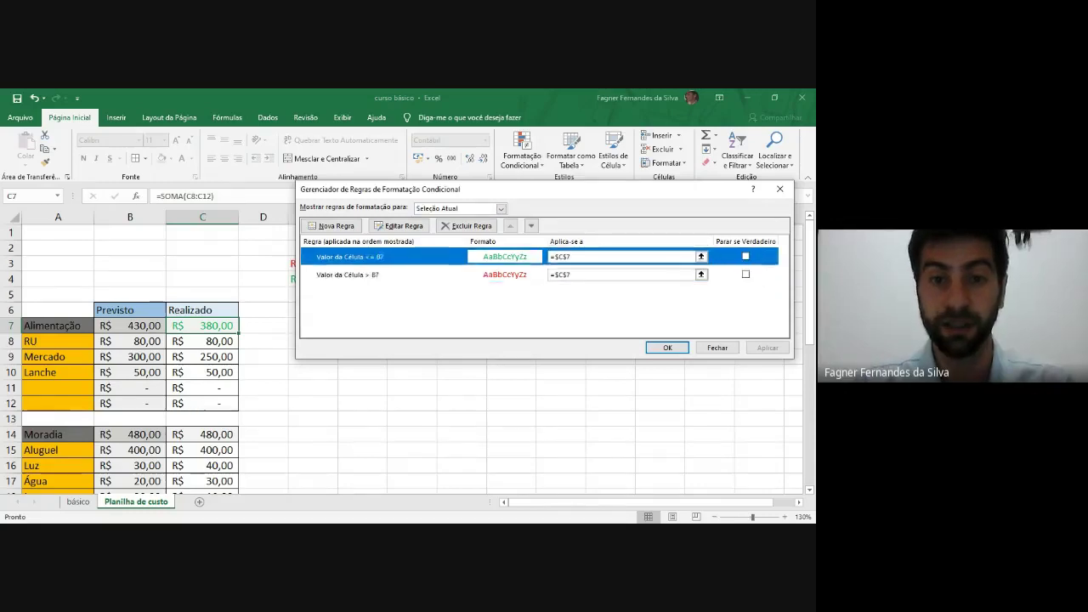
pyautogui.click(383, 275)
pyautogui.click(382, 255)
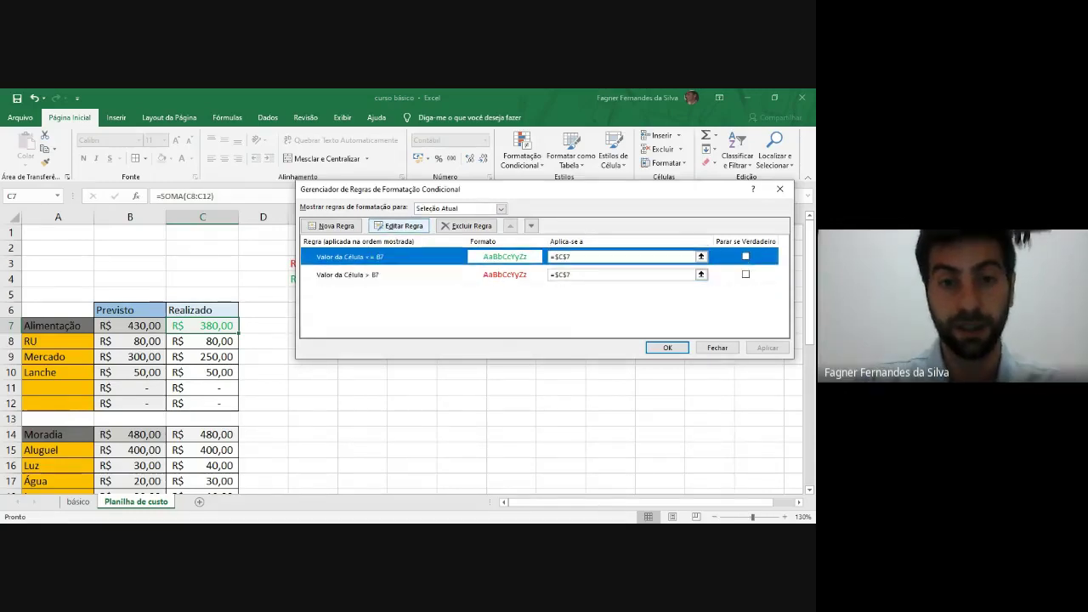
pyautogui.click(400, 225)
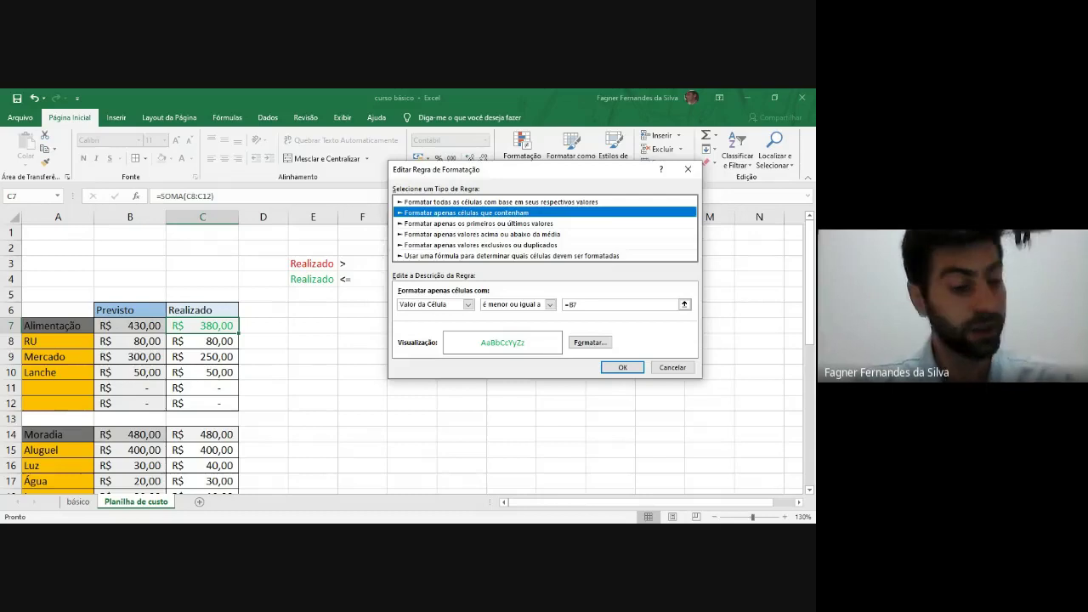
pyautogui.click(622, 367)
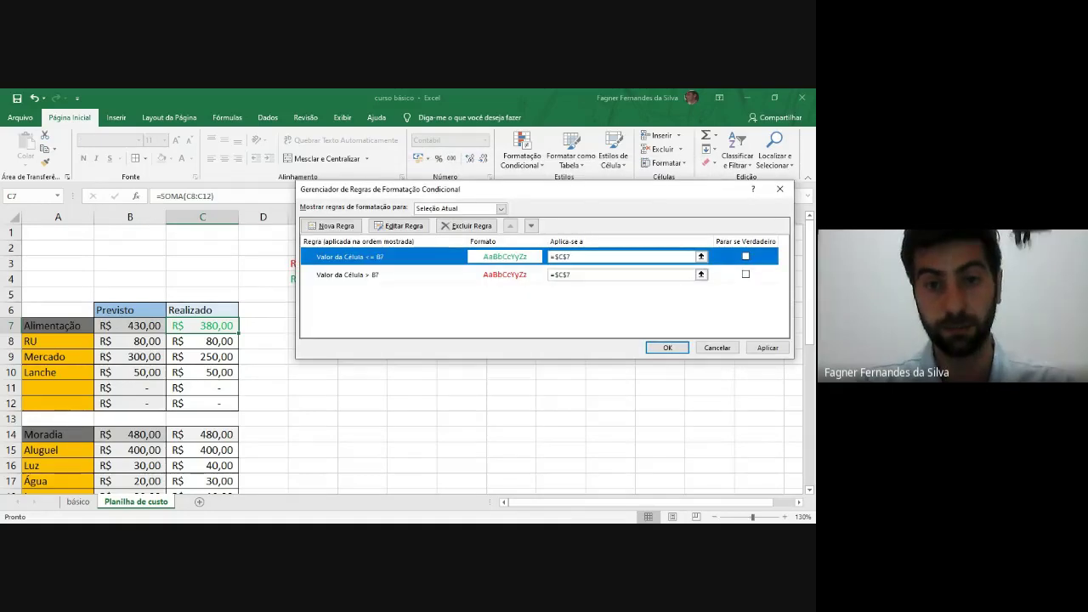
# Step: Review the edit settings of cell C7's red conditional formatting rule and close the rules manager
pyautogui.click(382, 275)
pyautogui.click(399, 225)
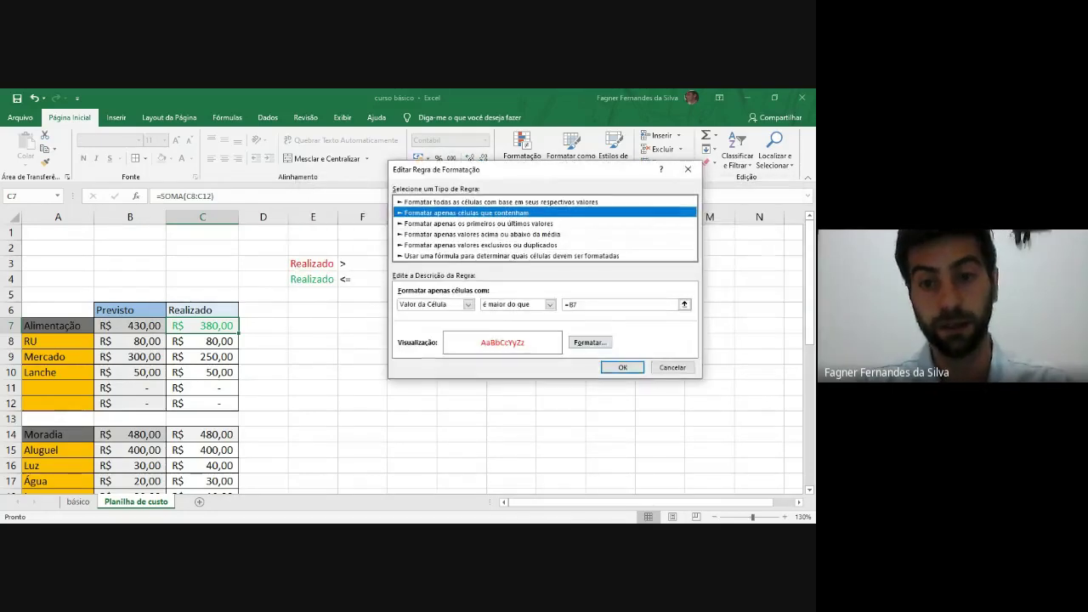
pyautogui.click(622, 367)
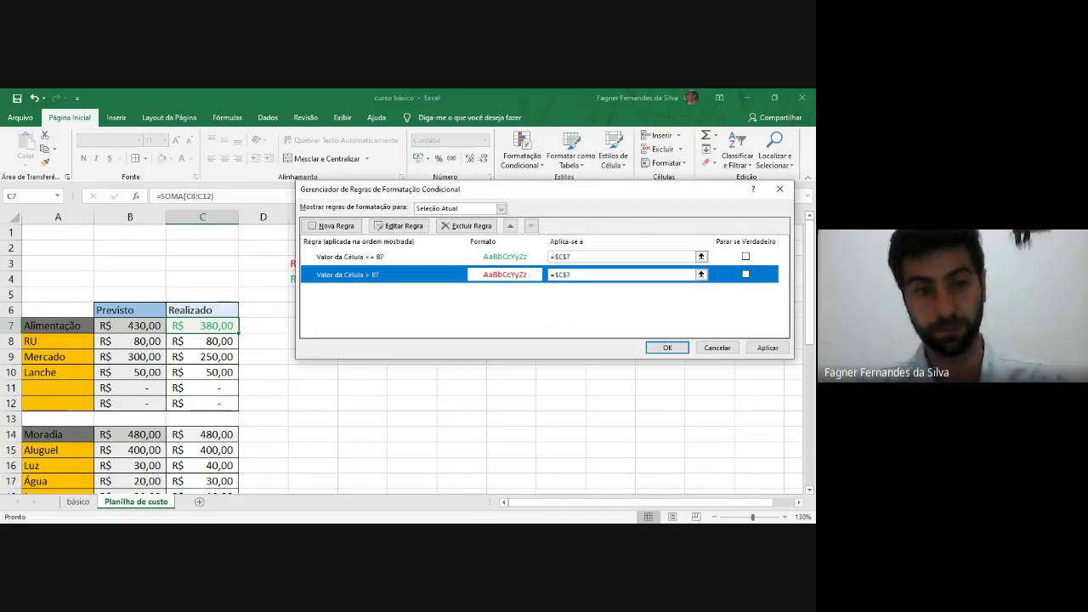
pyautogui.moveTo(544, 189); pyautogui.dragTo(362, 148)
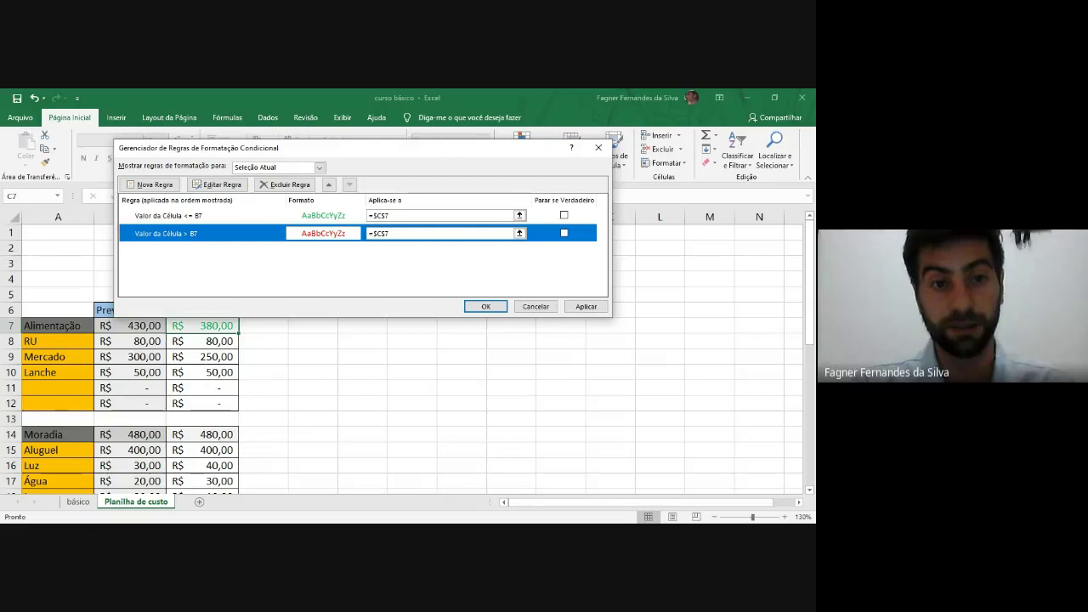
pyautogui.click(485, 306)
pyautogui.click(270, 357)
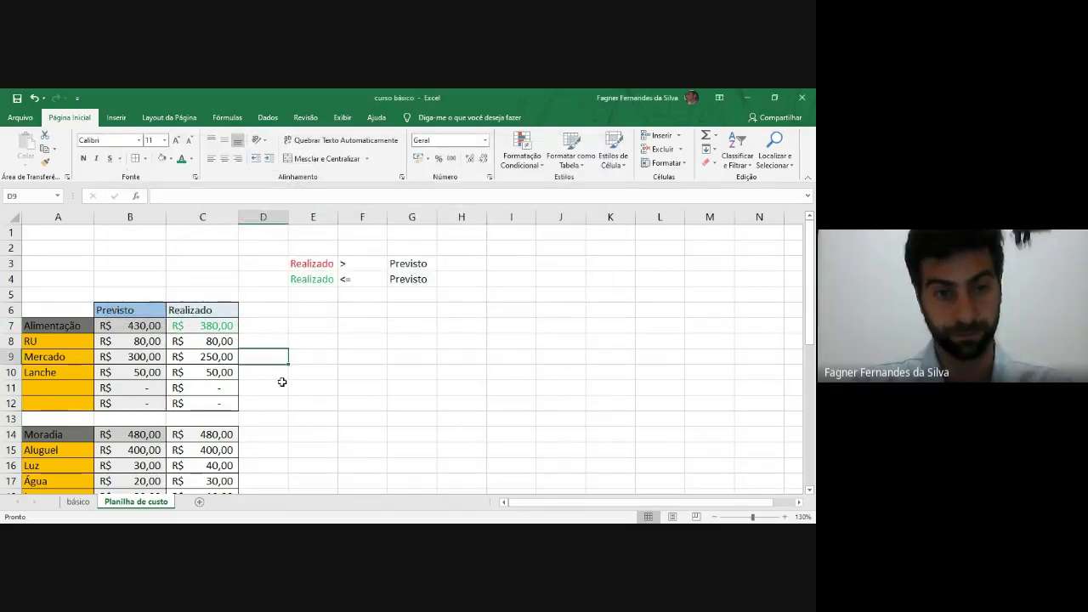
pyautogui.click(212, 343)
pyautogui.click(202, 323)
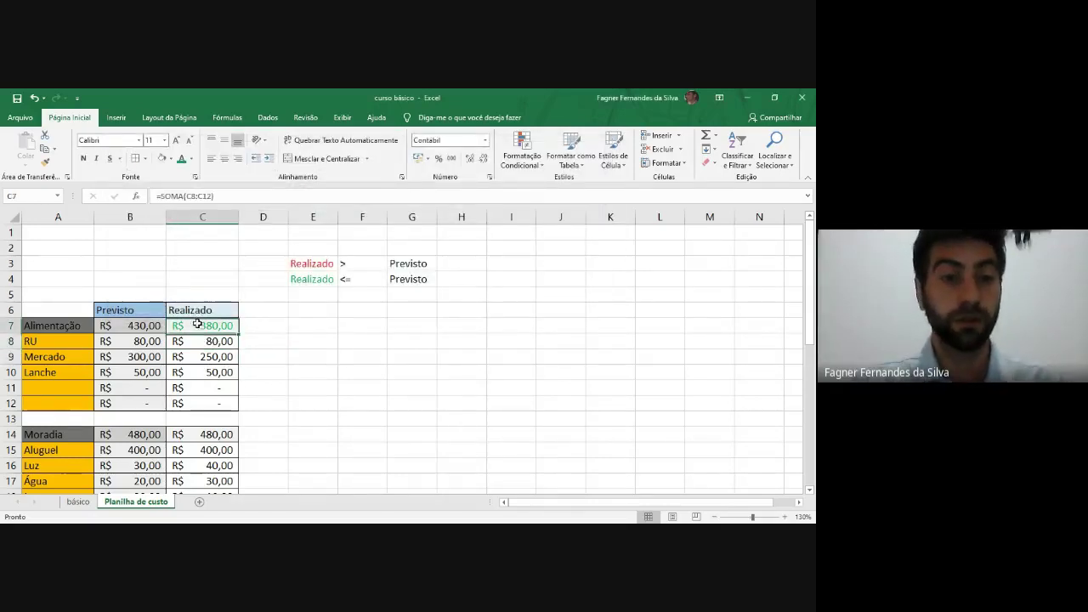
pyautogui.click(213, 341)
pyautogui.click(202, 322)
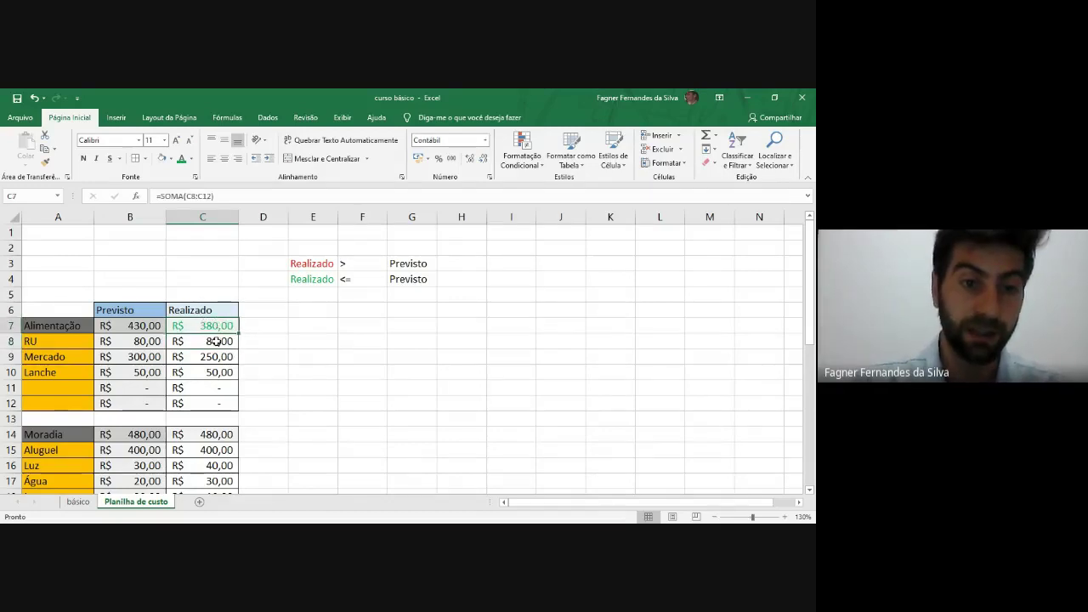
pyautogui.click(217, 341)
pyautogui.click(196, 377)
pyautogui.click(195, 343)
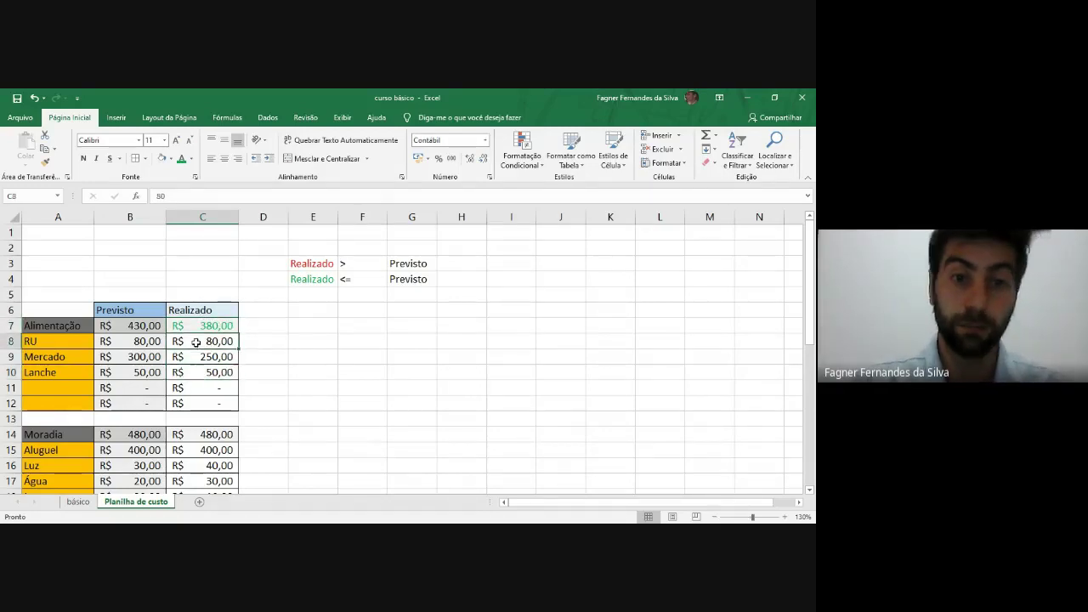
pyautogui.click(195, 374)
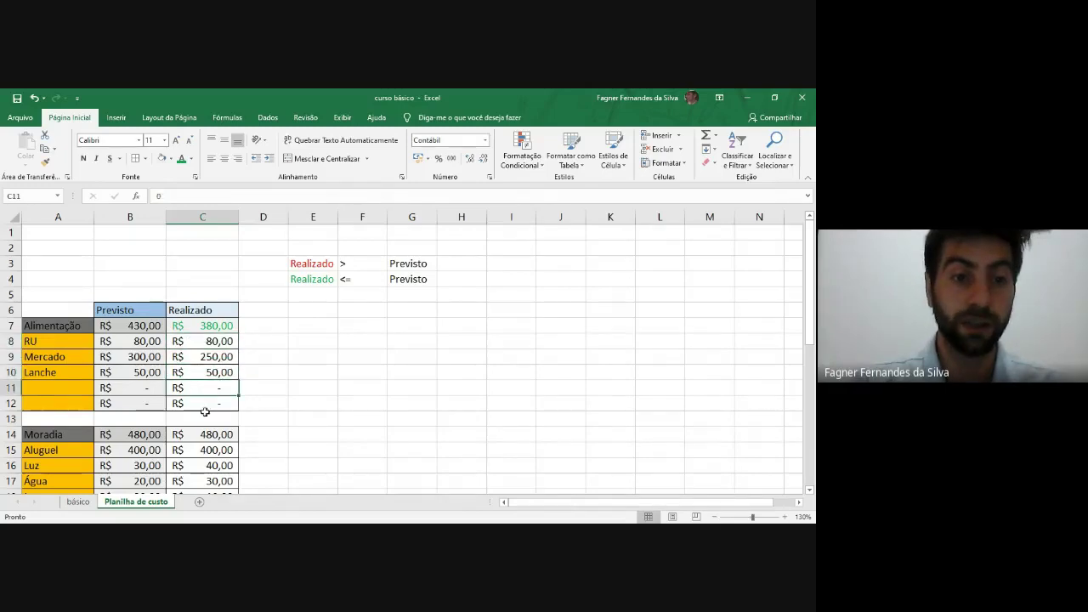
pyautogui.click(212, 342)
pyautogui.click(214, 328)
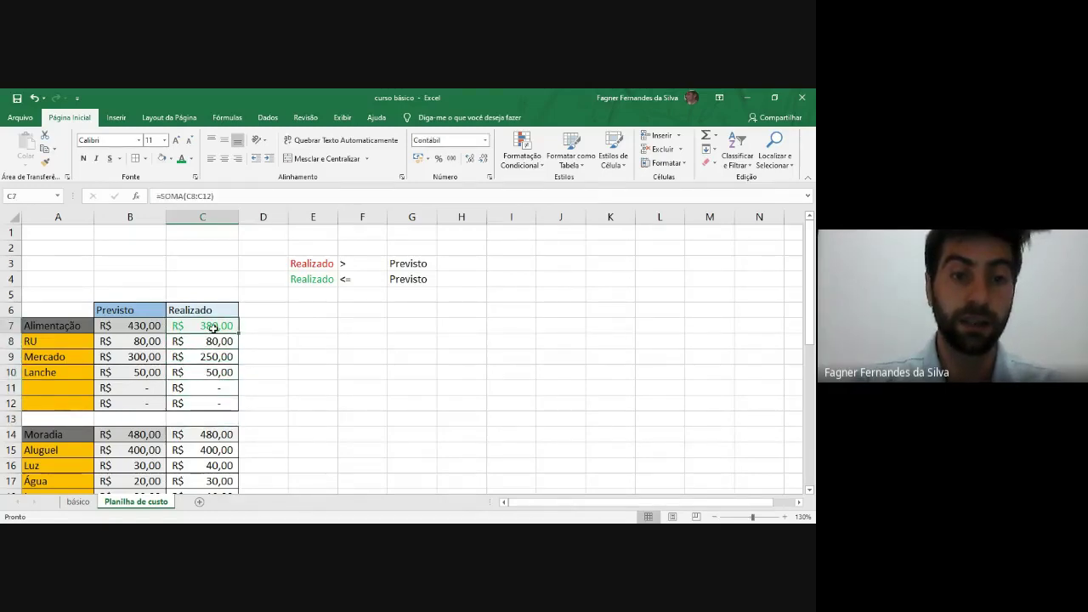
pyautogui.click(221, 341)
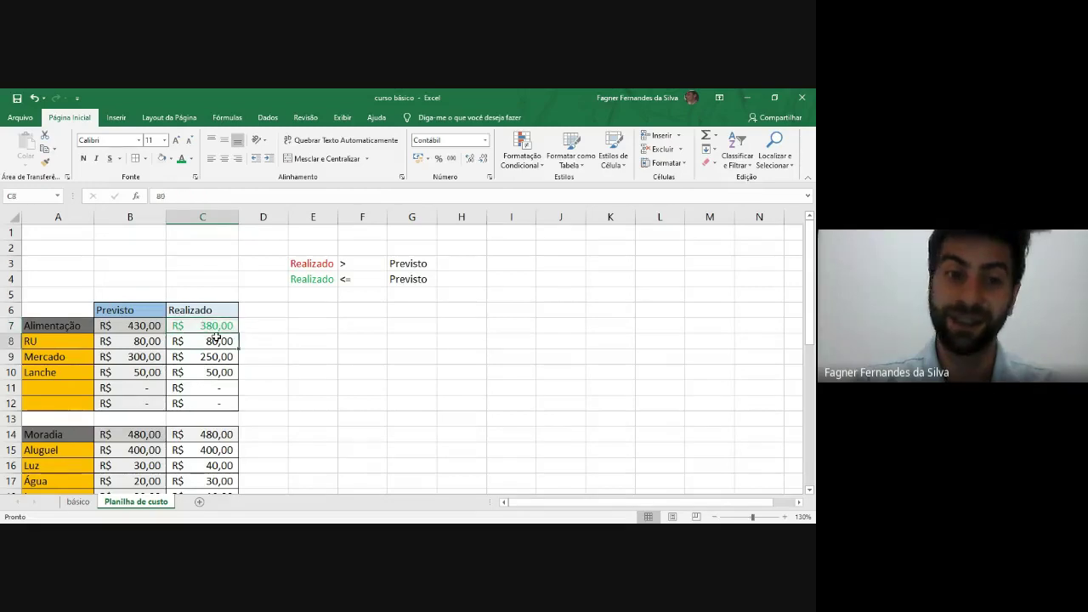
pyautogui.click(195, 325)
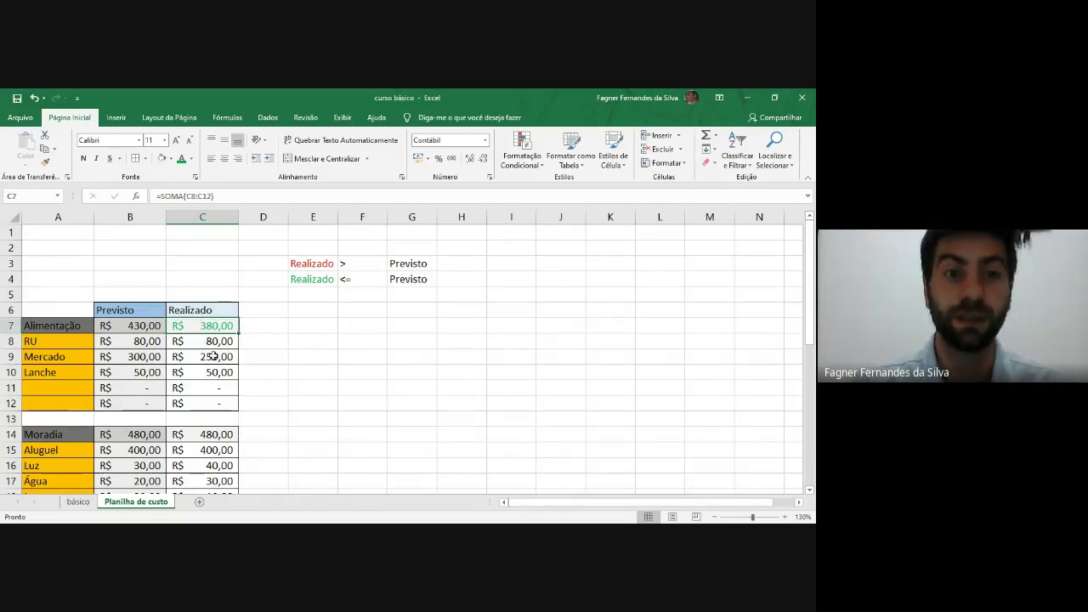
# Step: Start a new conditional formatting rule for cell C8 using the type Formatar apenas células que contenham
pyautogui.click(211, 340)
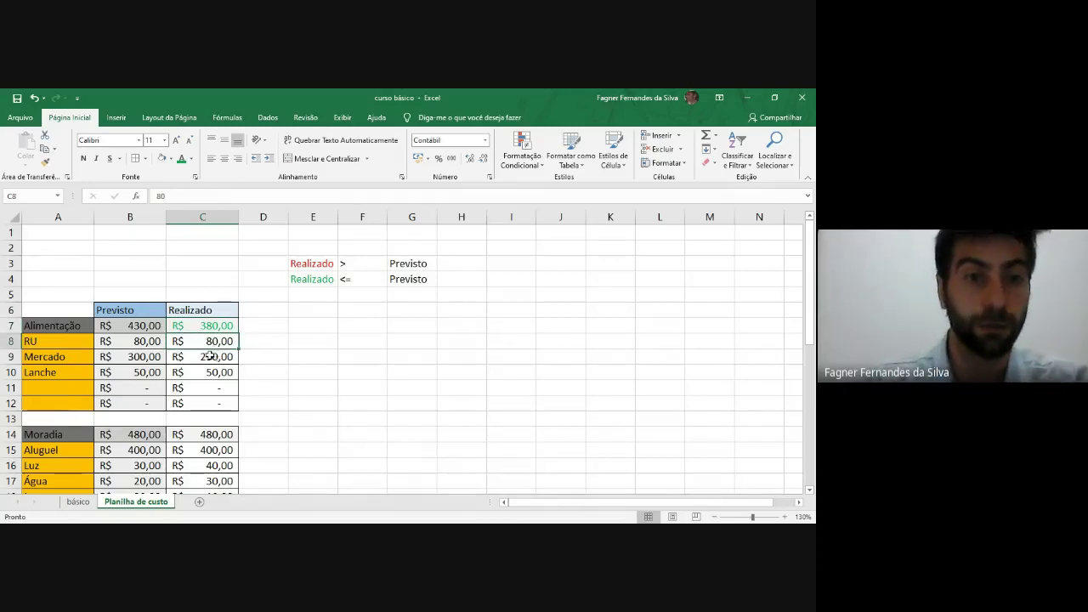
pyautogui.click(531, 167)
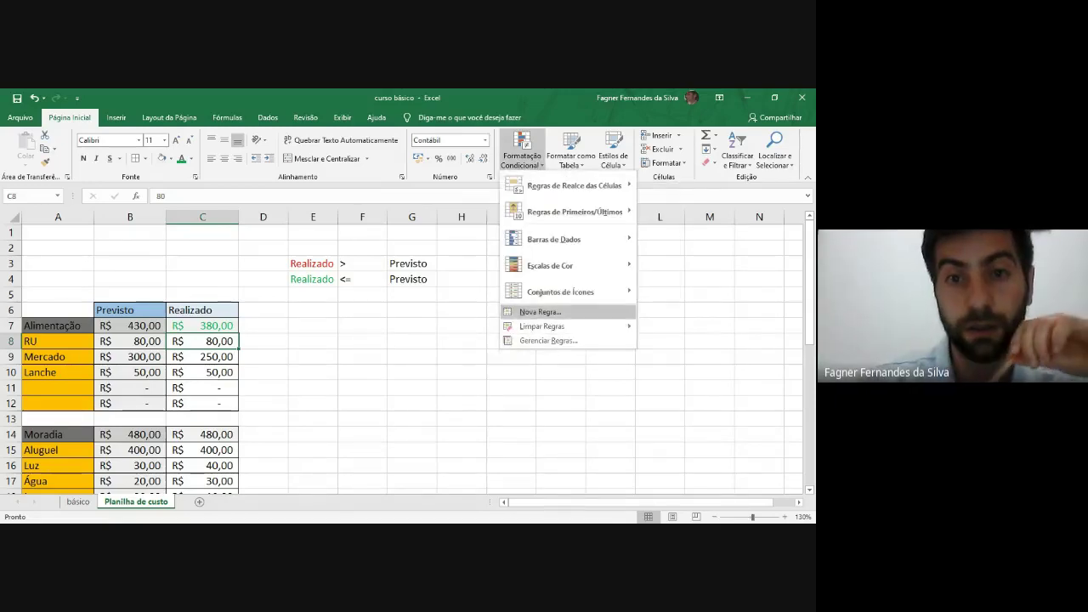
pyautogui.click(332, 358)
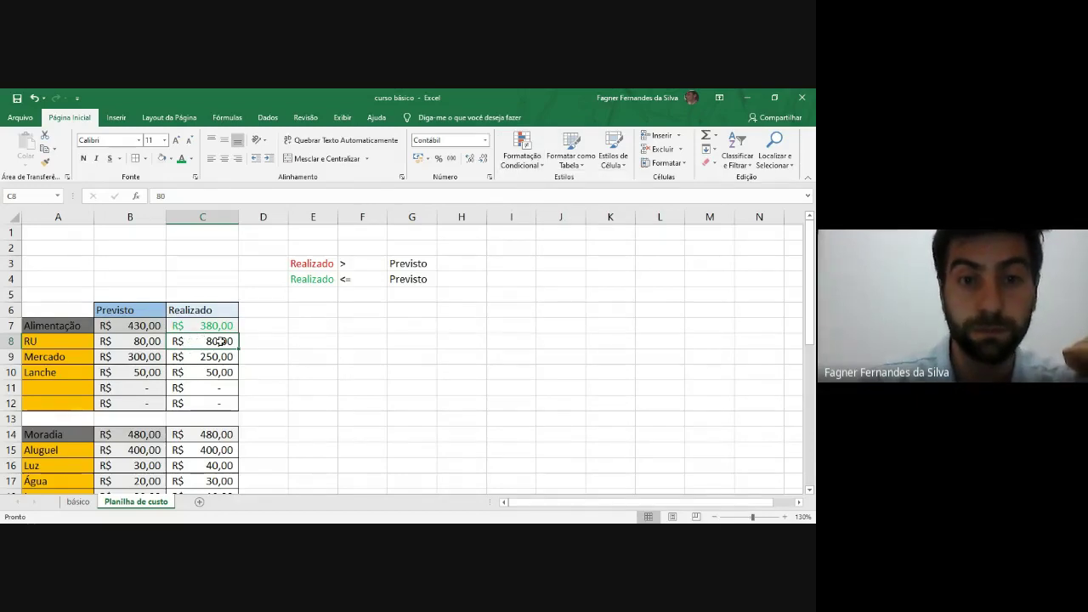
pyautogui.click(521, 140)
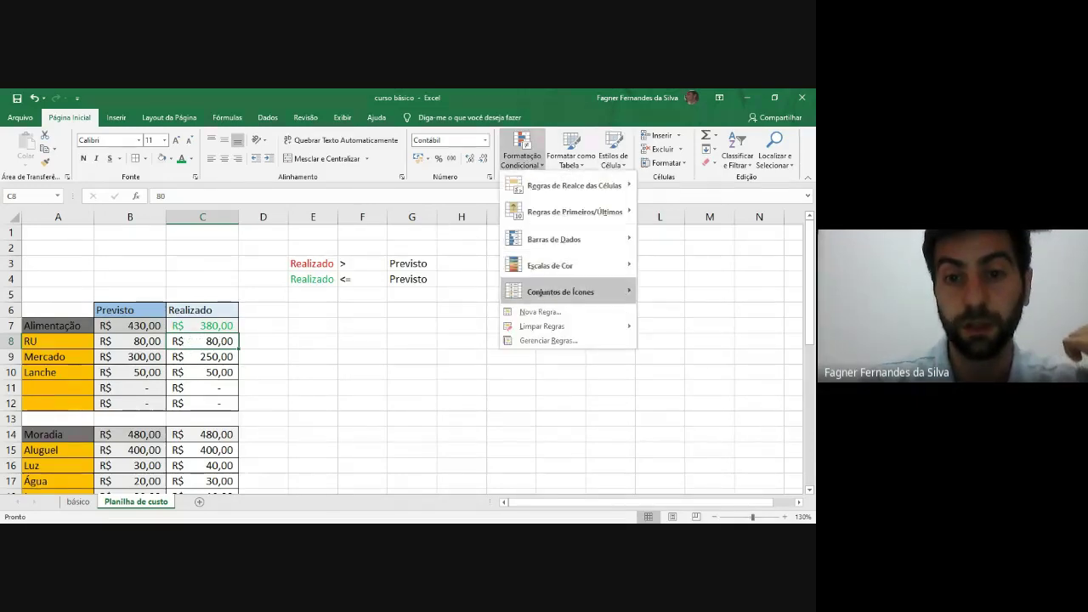
pyautogui.click(538, 324)
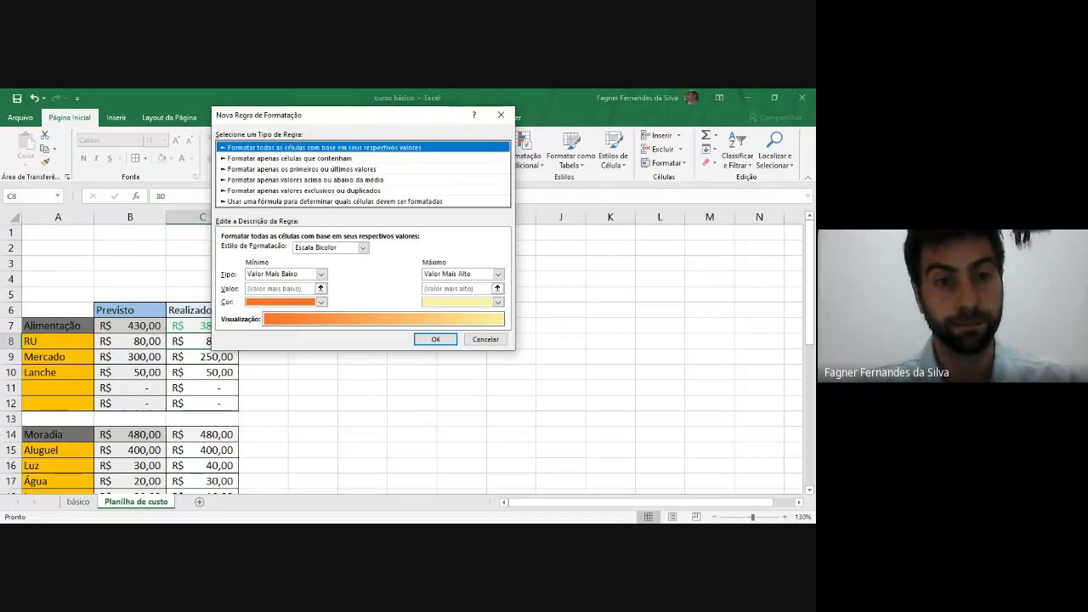
pyautogui.click(289, 158)
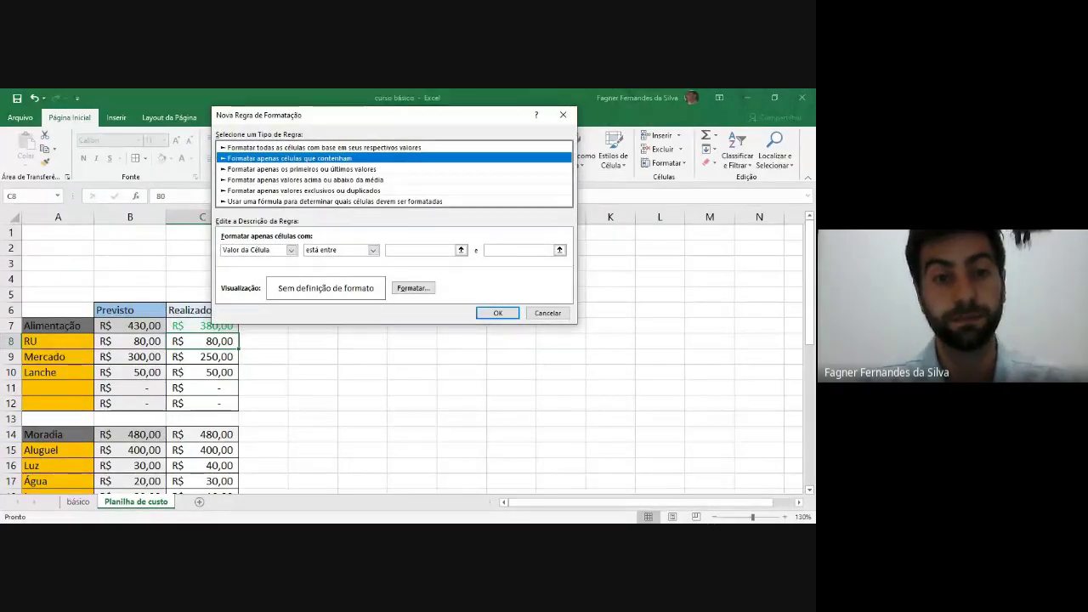
# Step: Set the new rule's condition to Valor da Célula é maior do que =B8
pyautogui.click(290, 250)
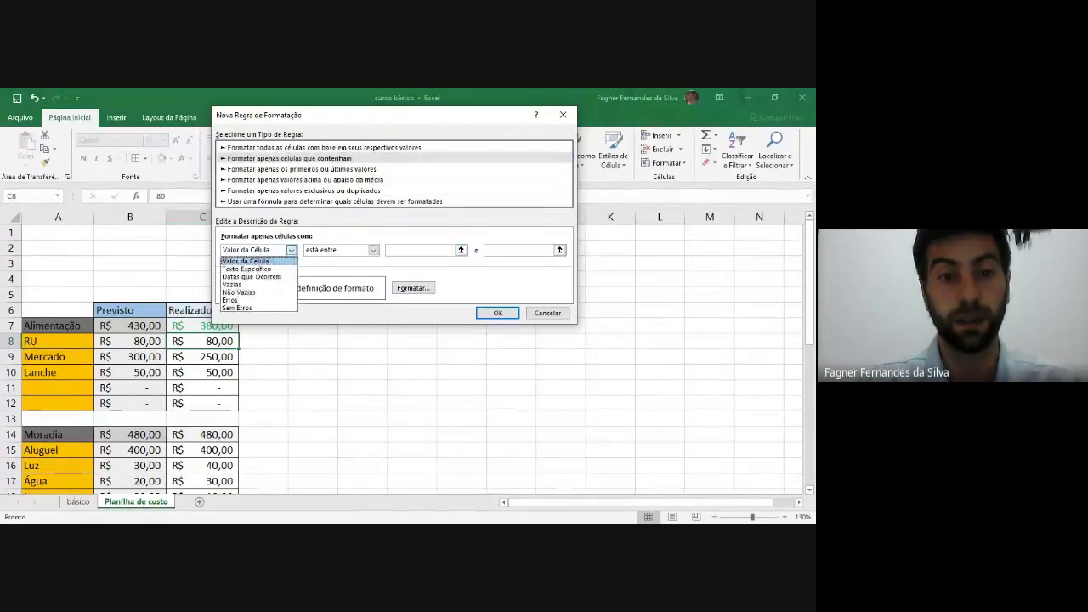
pyautogui.click(242, 255)
pyautogui.click(372, 249)
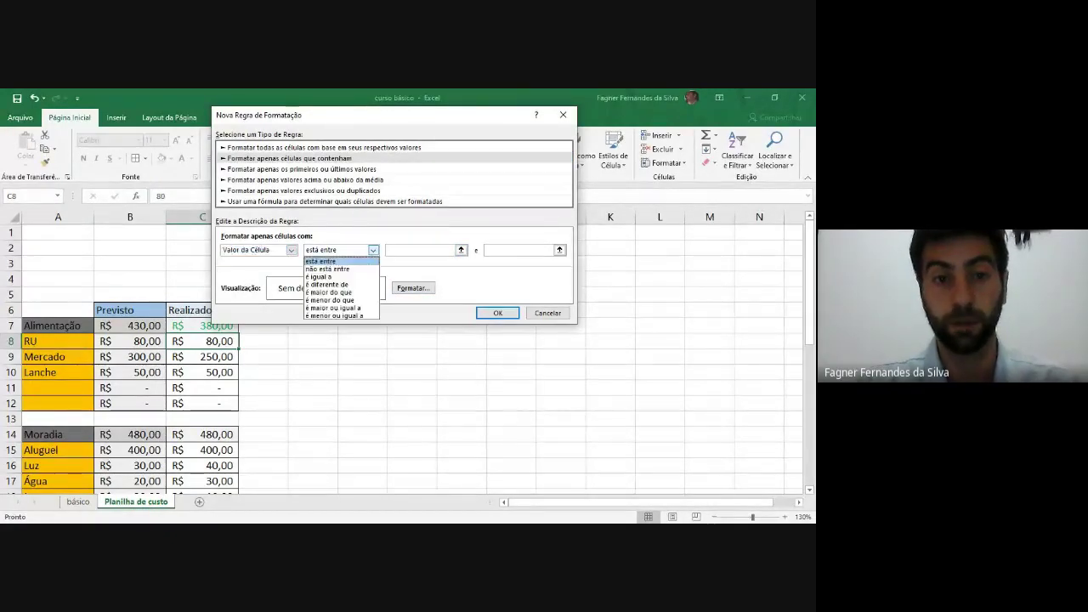
pyautogui.click(329, 291)
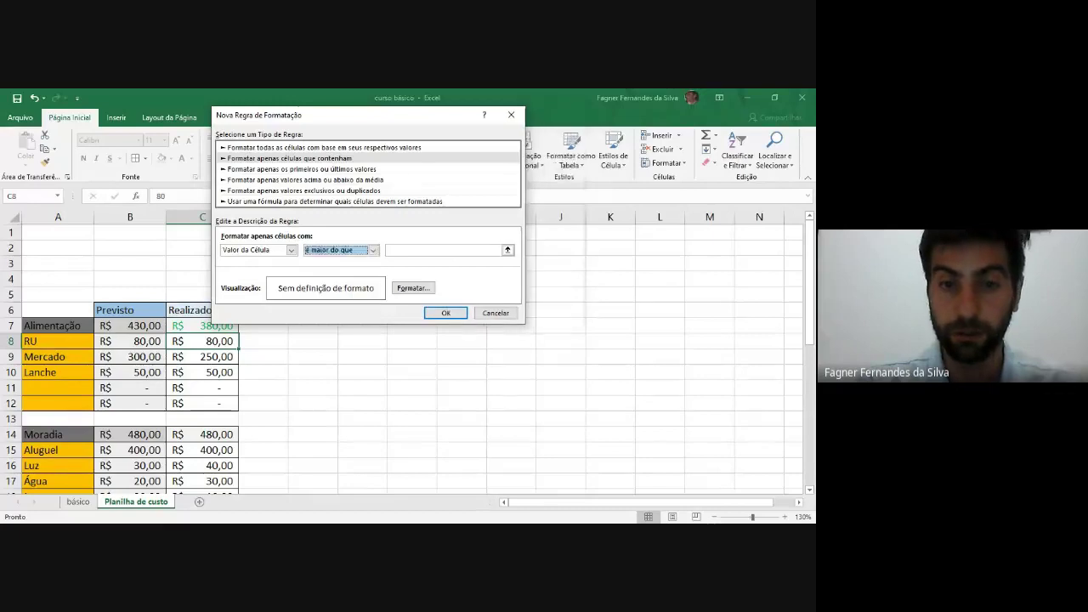
pyautogui.click(425, 250)
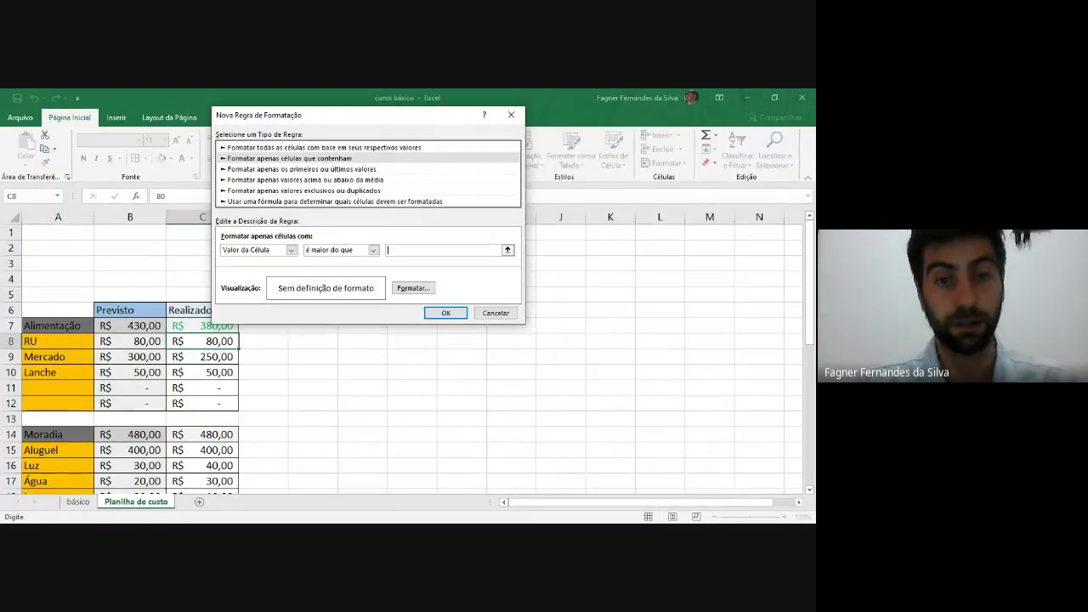
pyautogui.write('=')
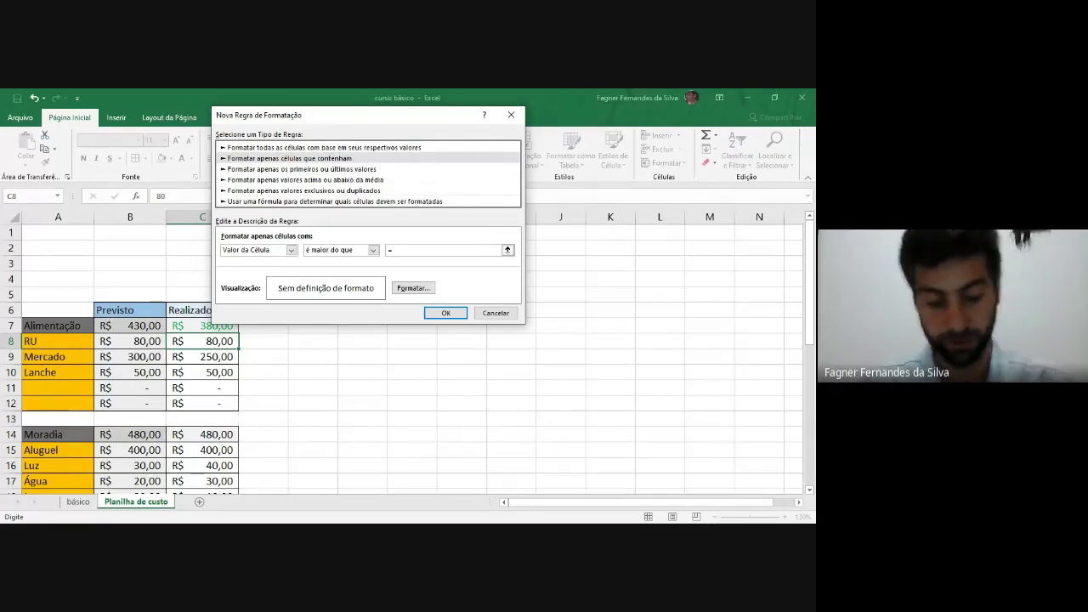
pyautogui.write('b8')
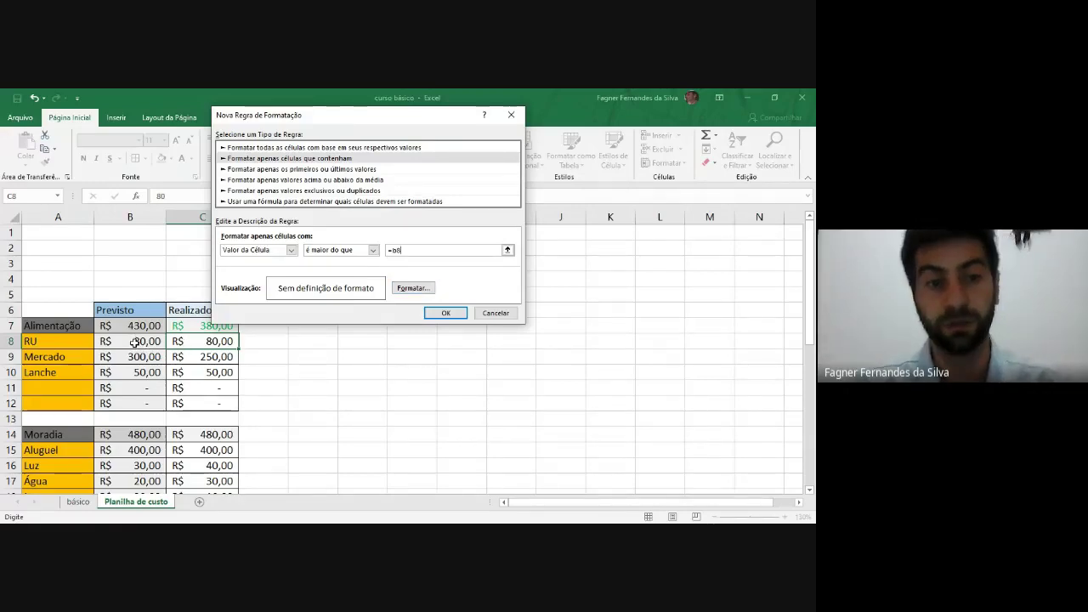
# Step: Give the new rule a red font color and apply it to cell C8
pyautogui.click(413, 287)
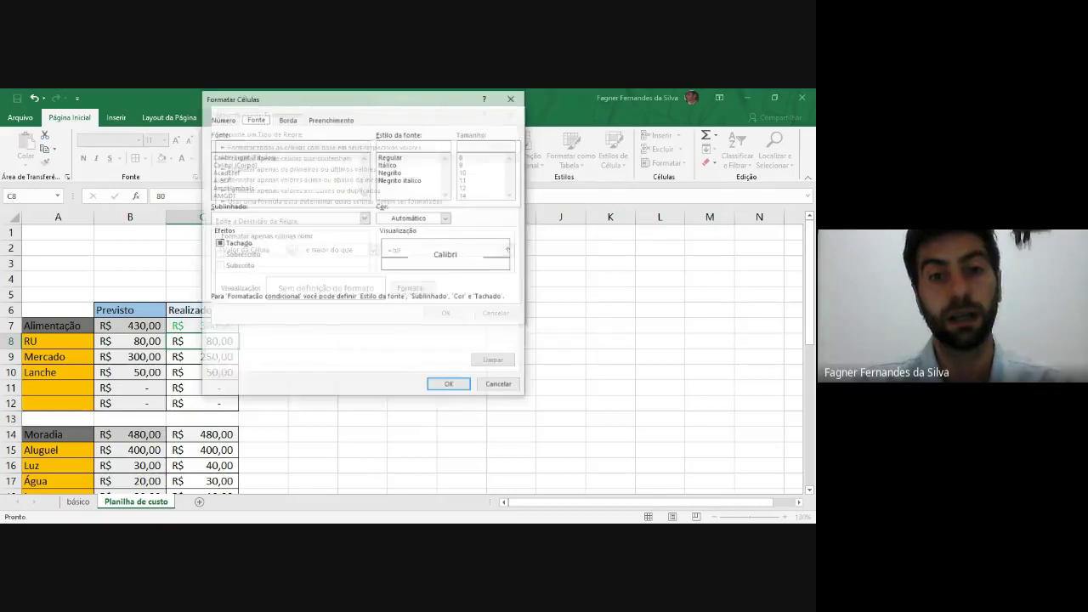
pyautogui.click(446, 217)
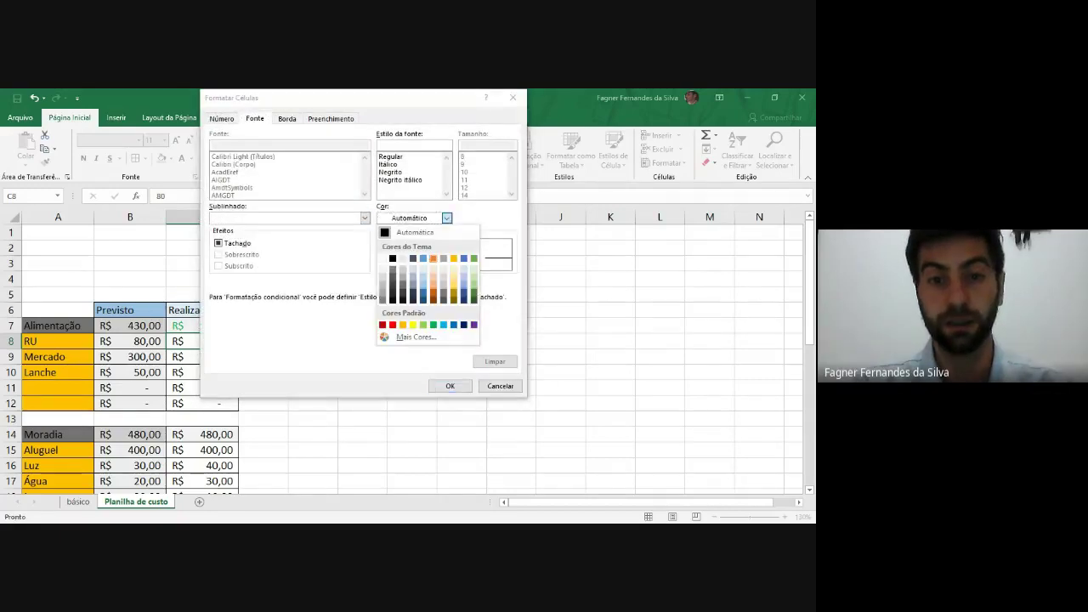
pyautogui.click(393, 324)
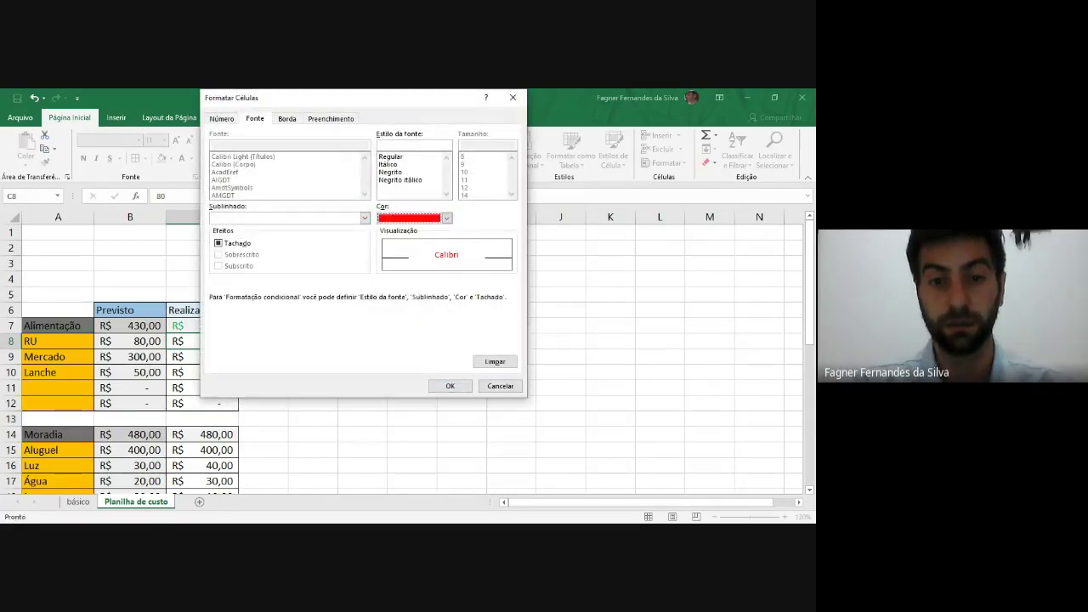
pyautogui.click(450, 386)
pyautogui.click(445, 312)
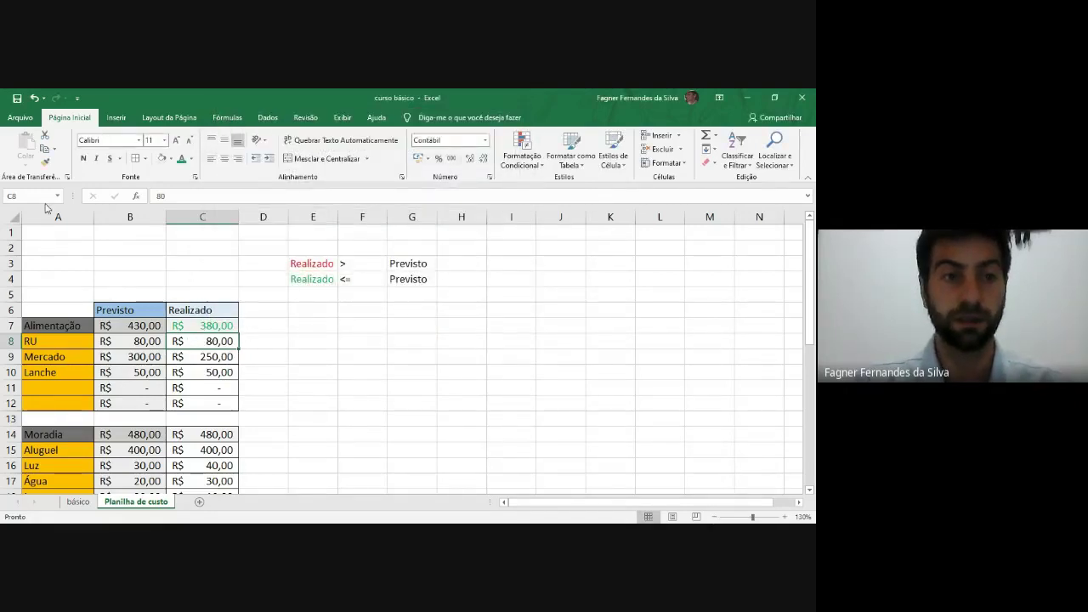
# Step: Start a second conditional formatting rule for cell C8 using the type Formatar apenas células que contenham
pyautogui.click(523, 157)
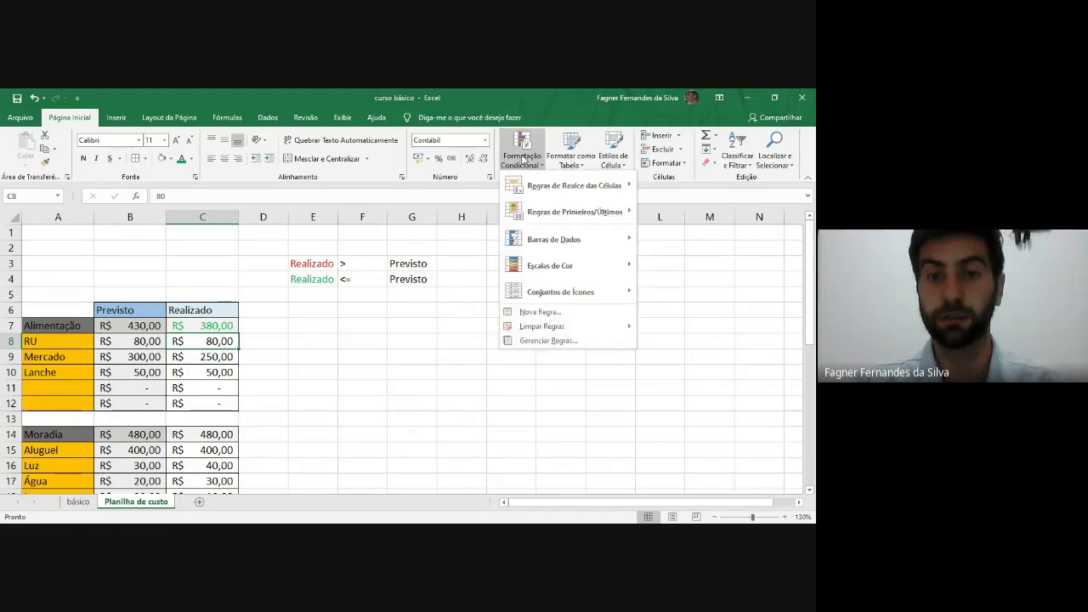
pyautogui.click(539, 312)
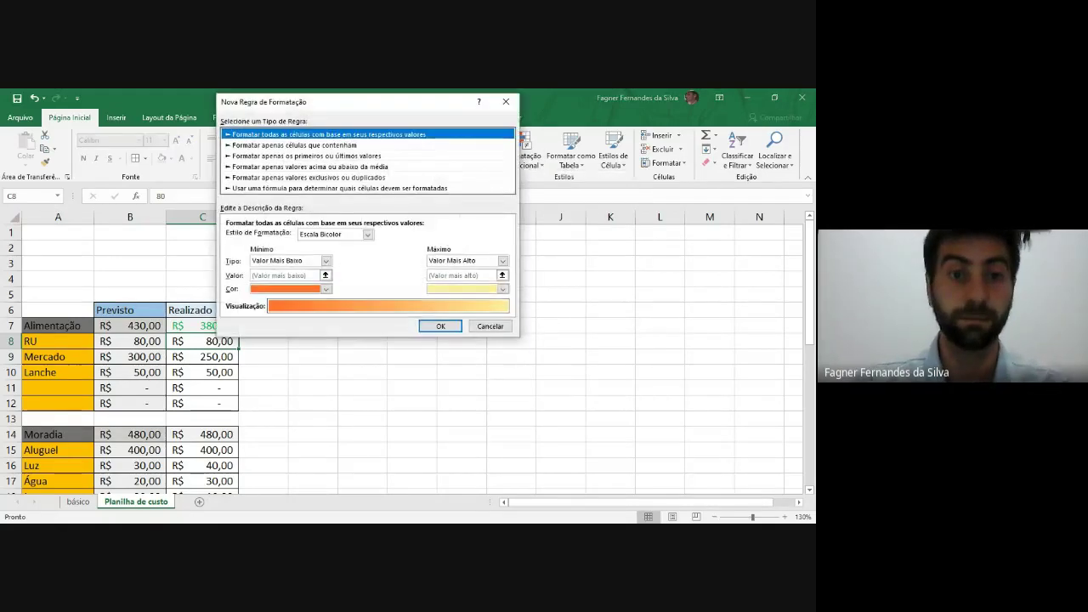
pyautogui.click(294, 144)
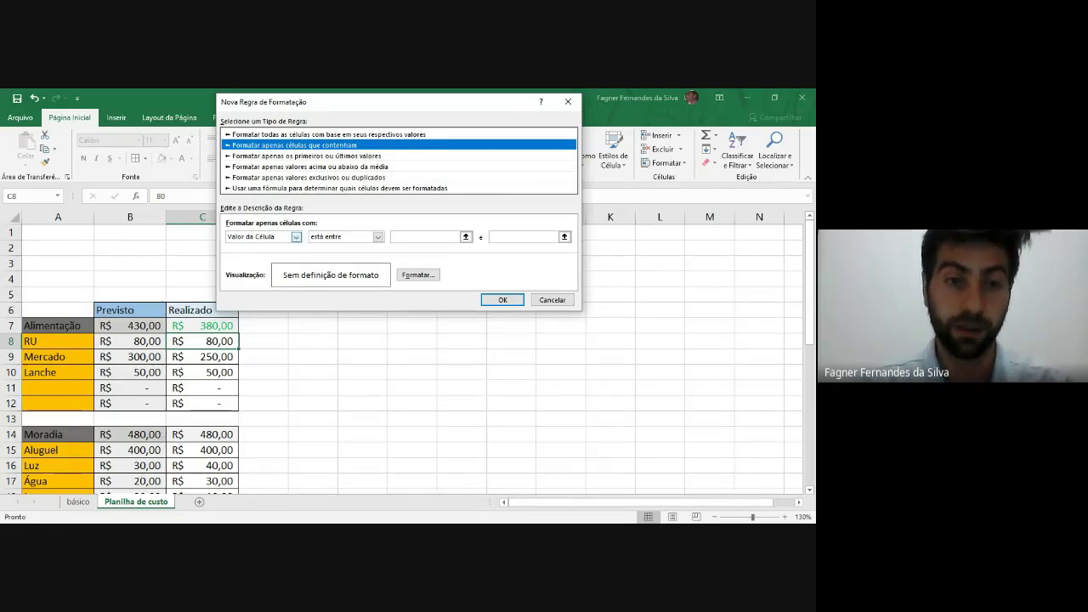
# Step: Set the second rule's condition to Valor da Célula é menor ou igual a =B8
pyautogui.click(378, 236)
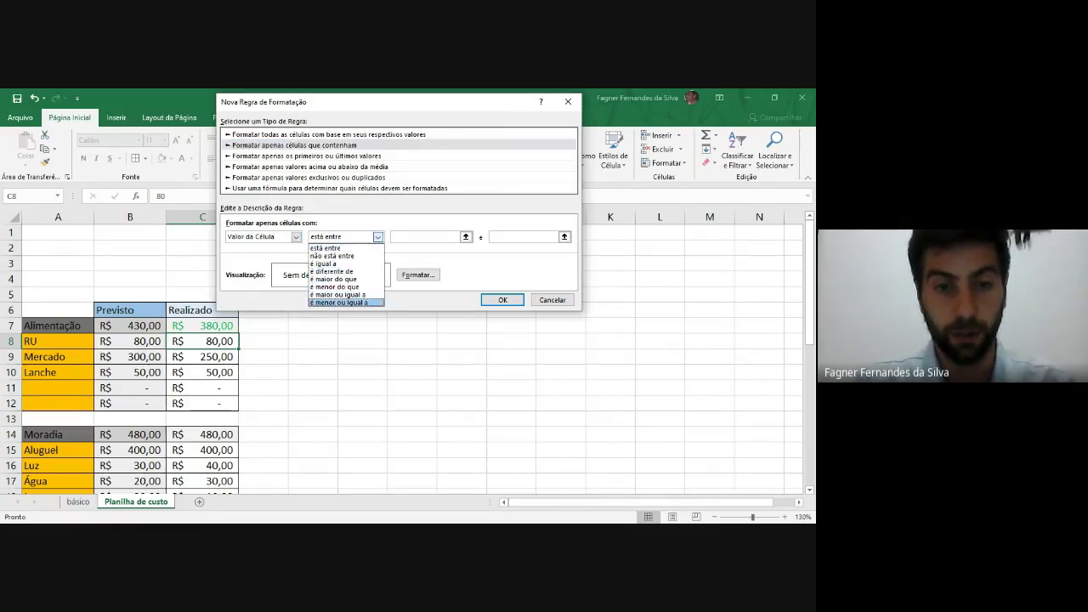
pyautogui.click(332, 248)
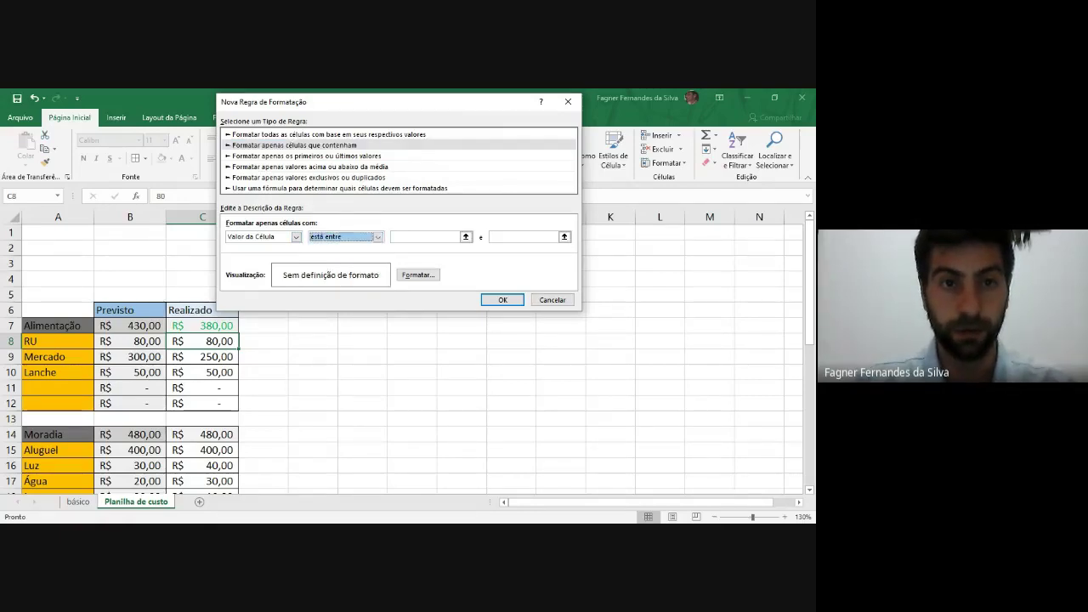
pyautogui.moveTo(318, 102); pyautogui.dragTo(445, 140)
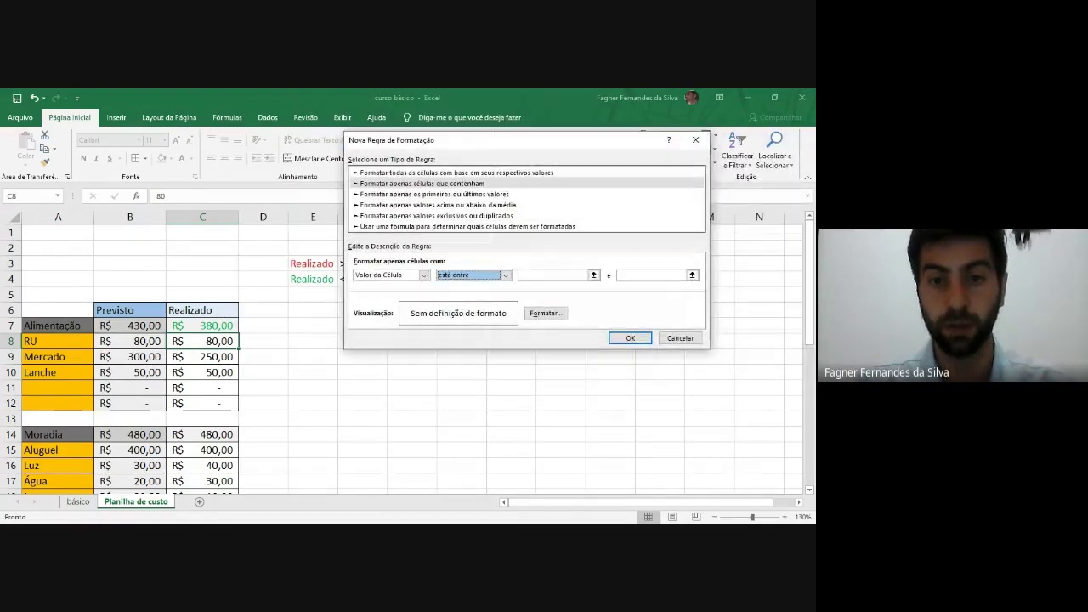
pyautogui.click(505, 274)
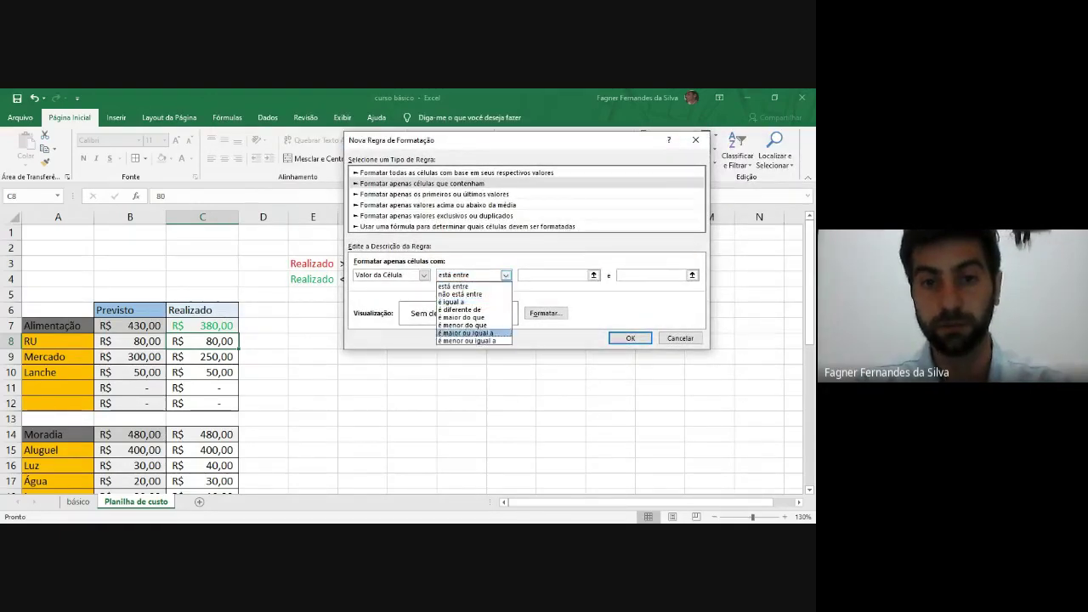
pyautogui.press('Return')
pyautogui.click(578, 275)
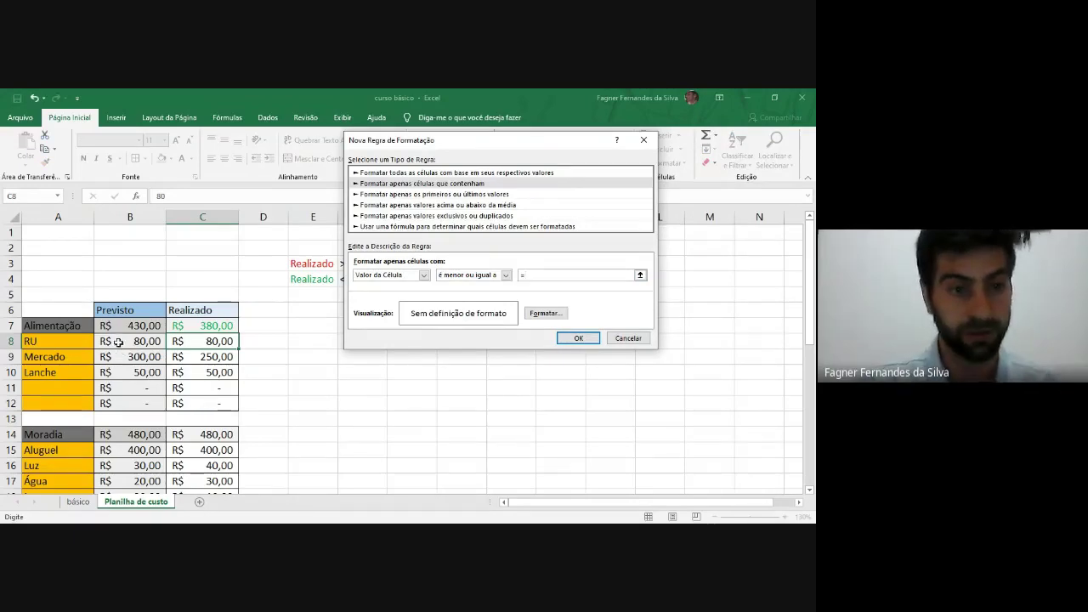
pyautogui.write('b')
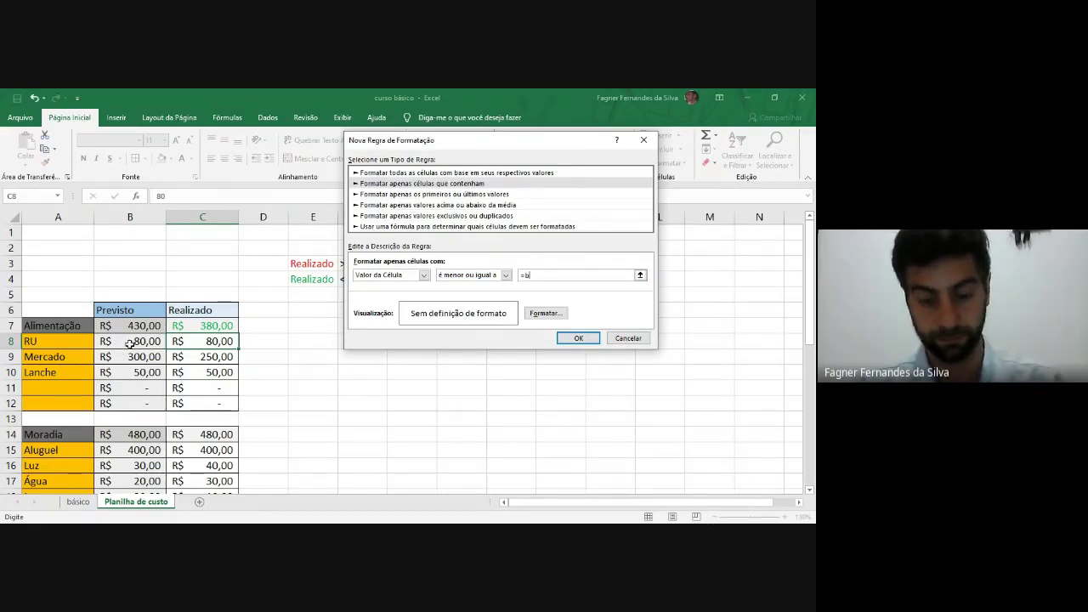
pyautogui.write('8')
# Step: Give the less-than-or-equal rule a green font color and apply it to cell C8
pyautogui.click(546, 313)
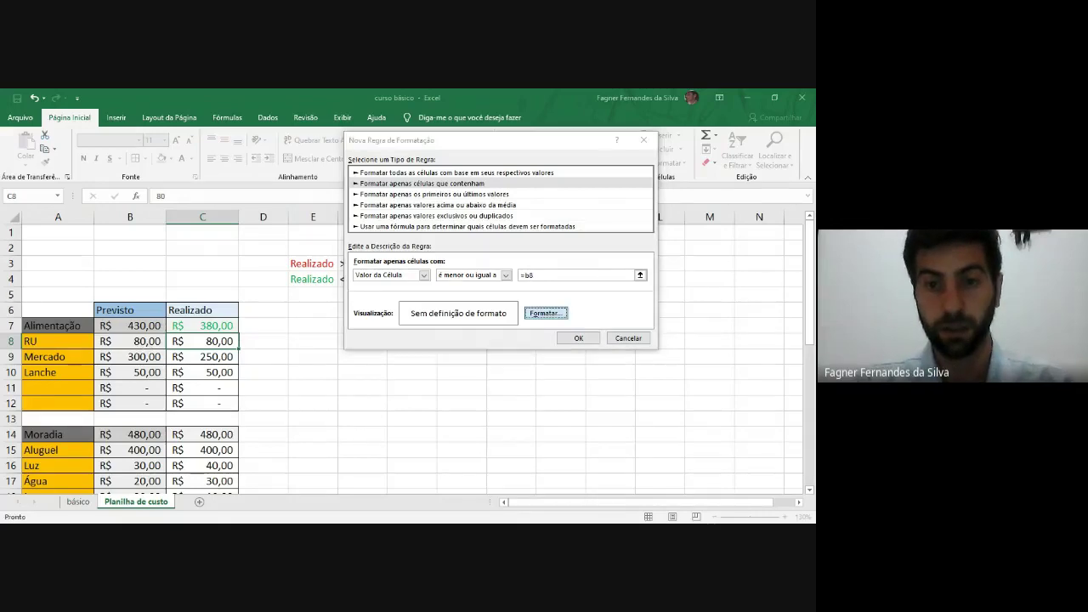
pyautogui.click(451, 218)
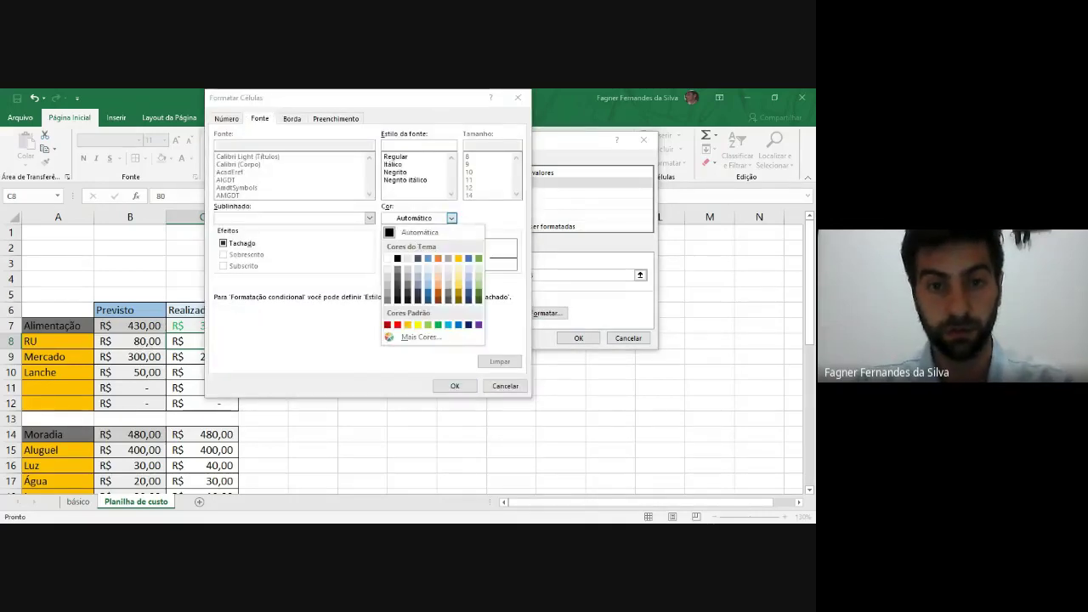
pyautogui.click(438, 325)
pyautogui.click(453, 387)
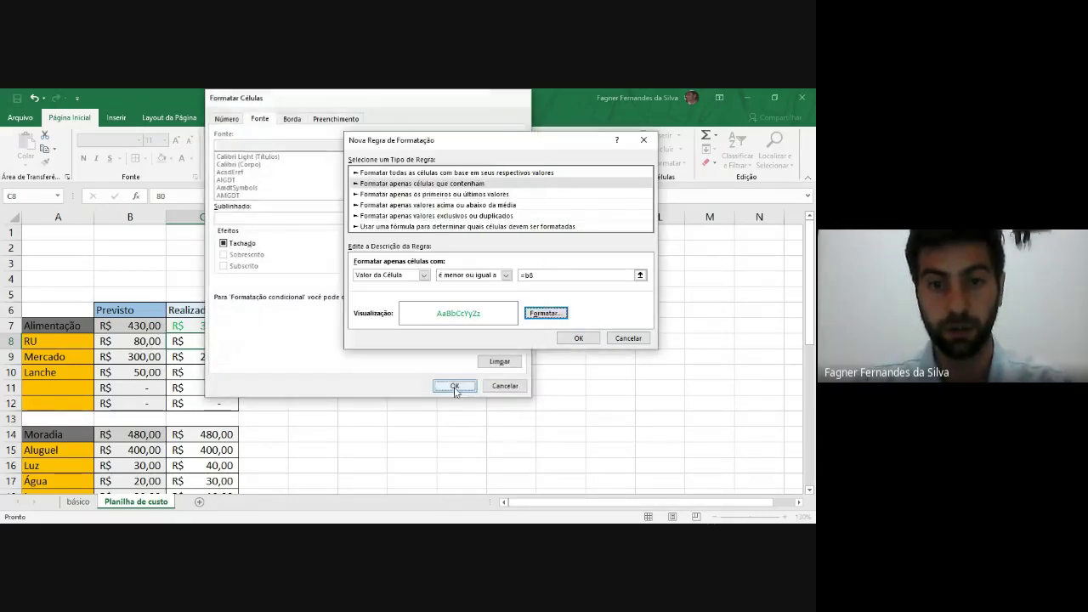
pyautogui.click(577, 337)
pyautogui.click(219, 387)
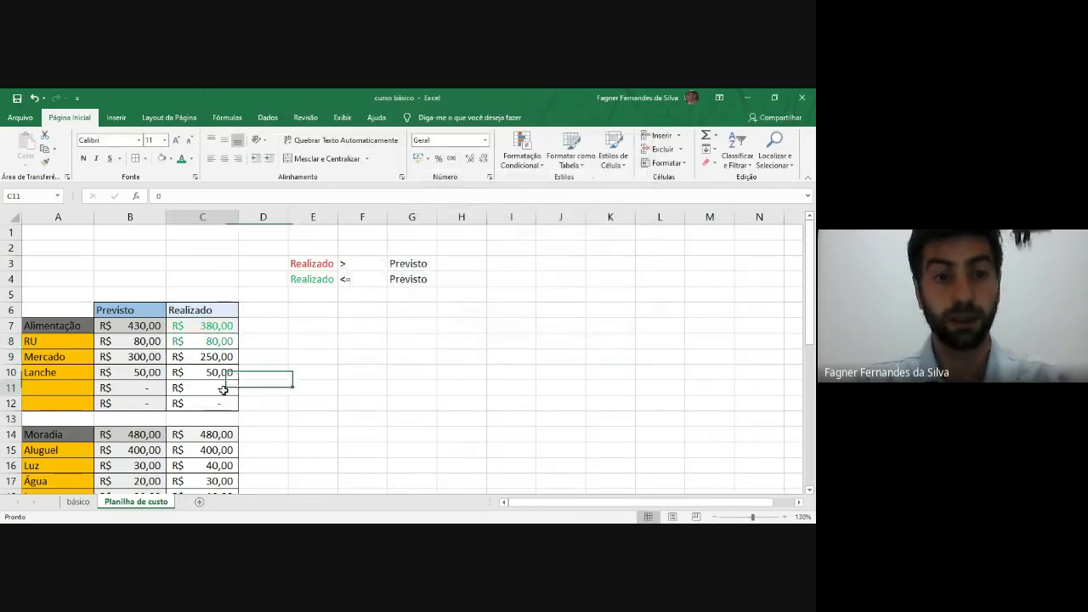
pyautogui.moveTo(369, 330); pyautogui.dragTo(368, 342)
# Step: Copy cell C8's formatting with Format Painter onto cells C9, C10, C11 and C12 individually, and onto the whole range C9:C12
pyautogui.click(230, 341)
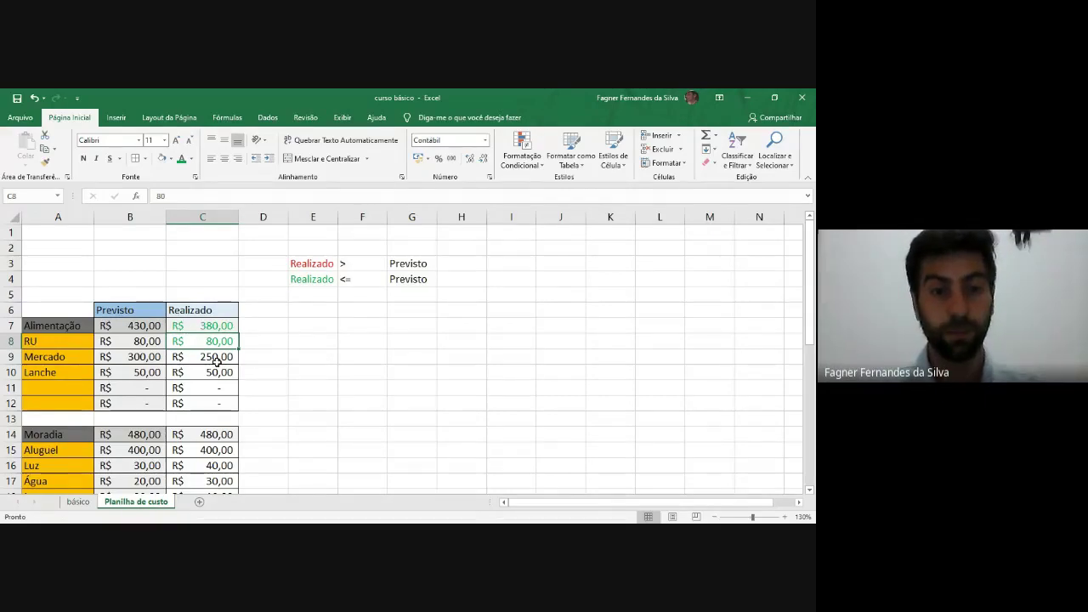
pyautogui.click(217, 359)
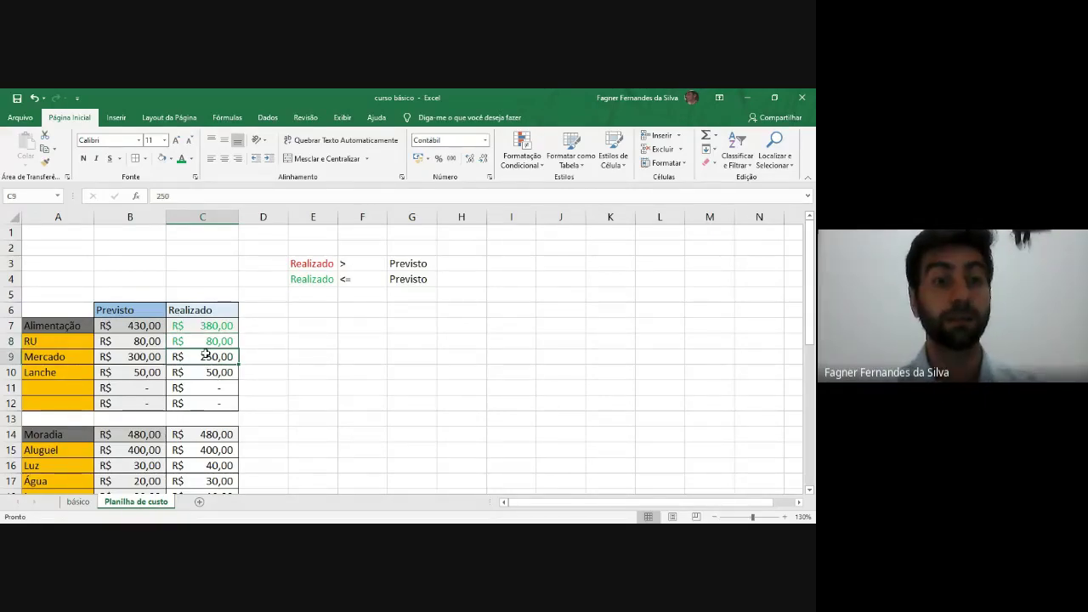
pyautogui.click(191, 339)
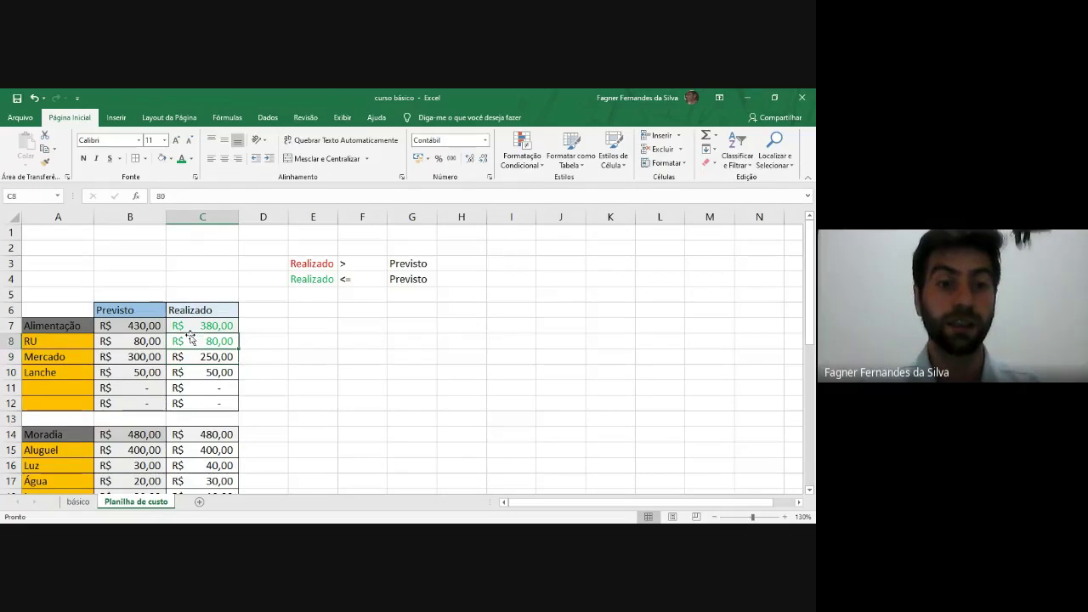
pyautogui.click(50, 167)
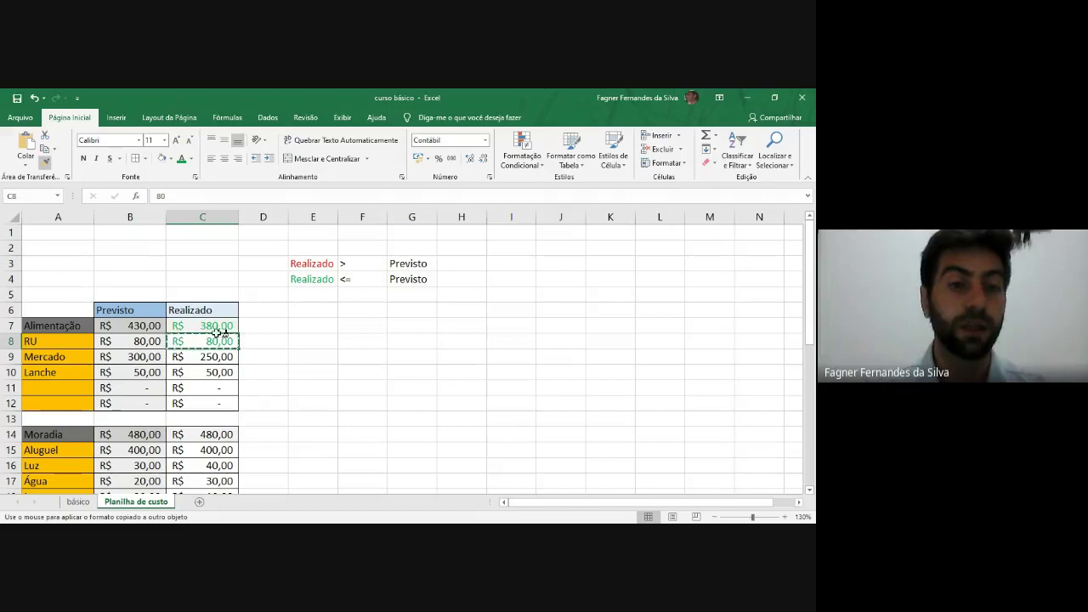
pyautogui.click(208, 356)
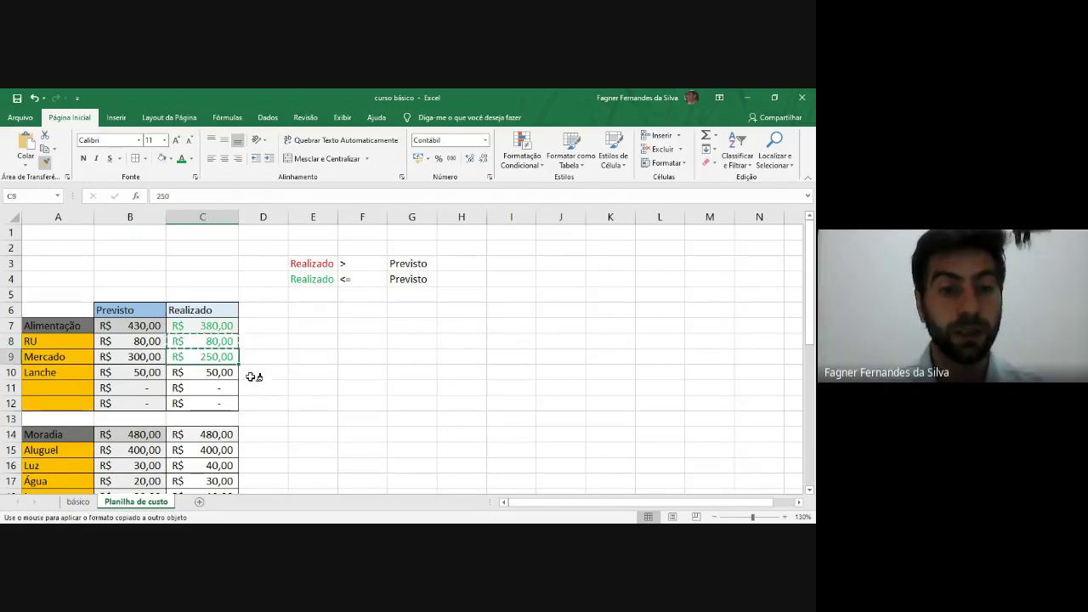
pyautogui.click(210, 372)
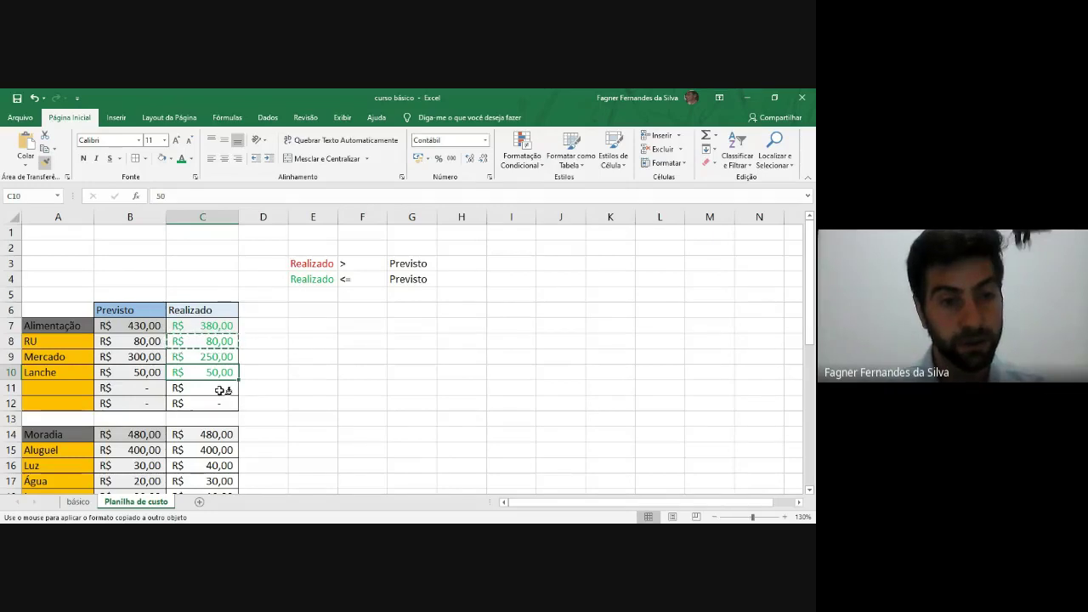
pyautogui.click(221, 390)
pyautogui.click(225, 401)
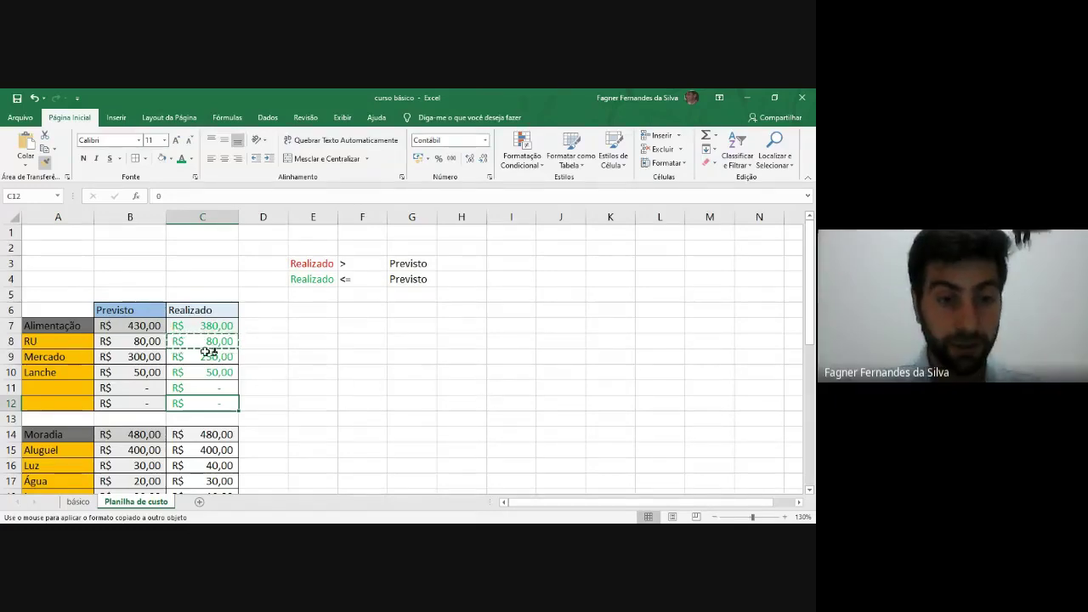
pyautogui.moveTo(207, 355)
pyautogui.mouseDown()
pyautogui.moveTo(218, 357)
pyautogui.moveTo(213, 399)
pyautogui.mouseUp()
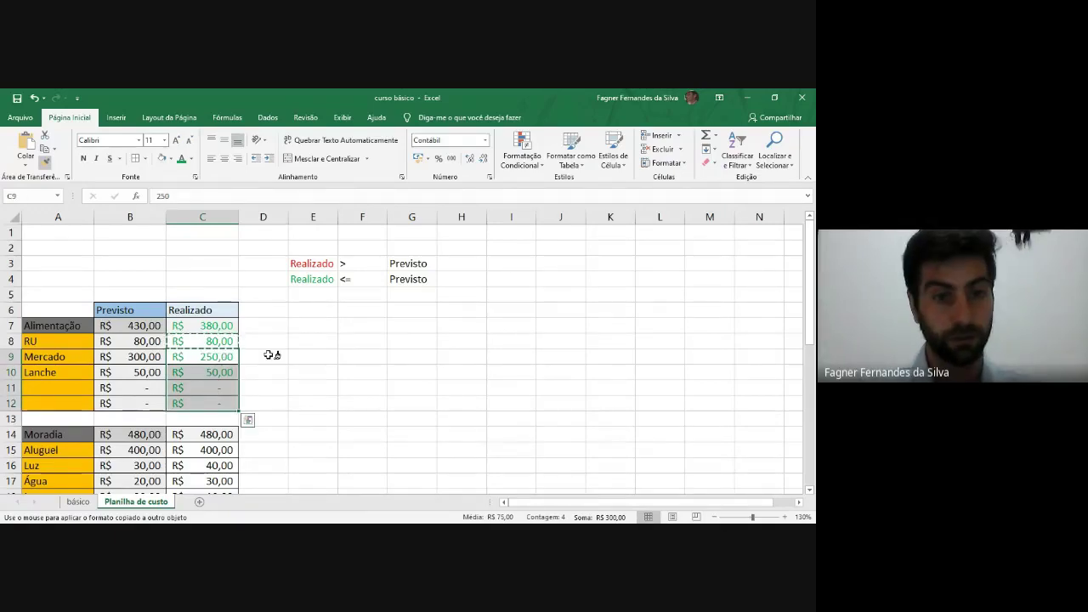
# Step: Undo the formatting copied from C8 onto cells C9 to C12 and clear the copy selection
pyautogui.press('Escape')
pyautogui.hotkey('ctrl', 'z')
pyautogui.hotkey('ctrl', 'z')
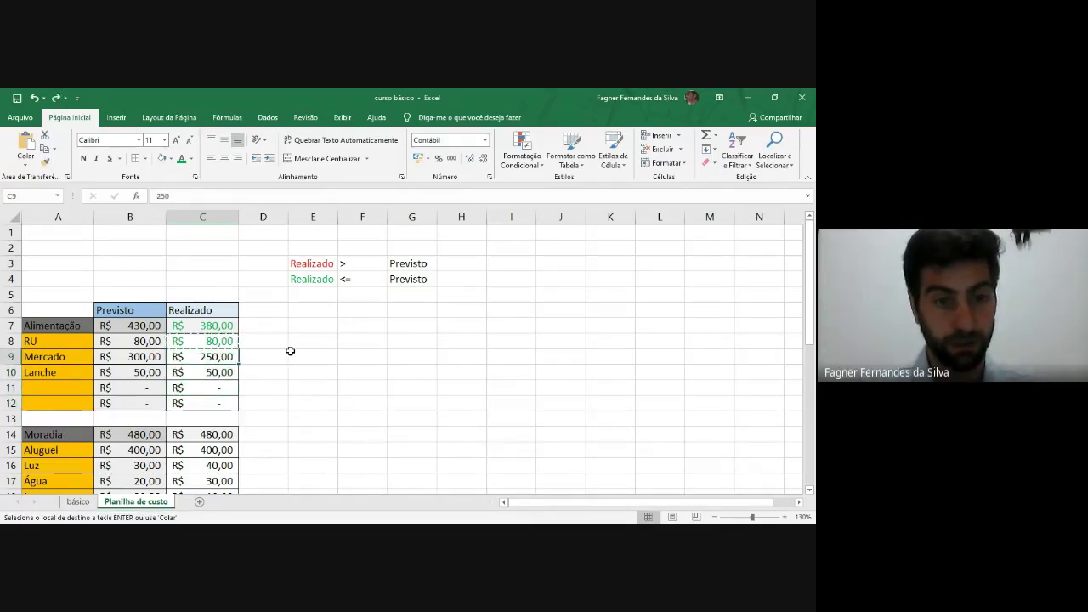
pyautogui.press('Escape')
# Step: Copy cell C8's formatting onto the range C9:C12 in one pass with Format Painter
pyautogui.click(221, 341)
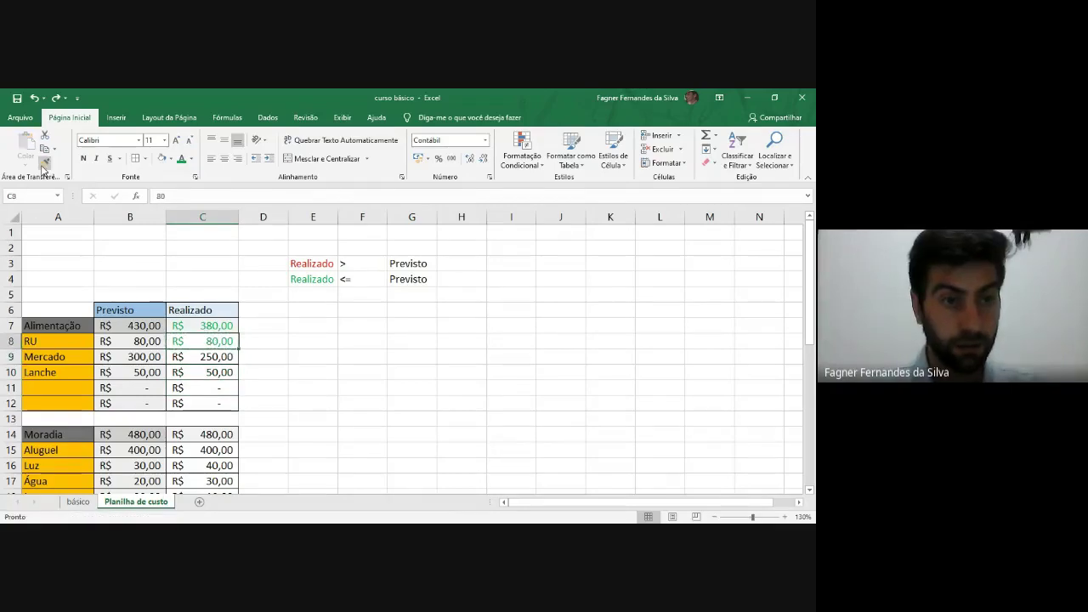
pyautogui.click(42, 167)
pyautogui.moveTo(203, 360)
pyautogui.mouseDown()
pyautogui.moveTo(204, 401)
pyautogui.moveTo(193, 354)
pyautogui.mouseUp()
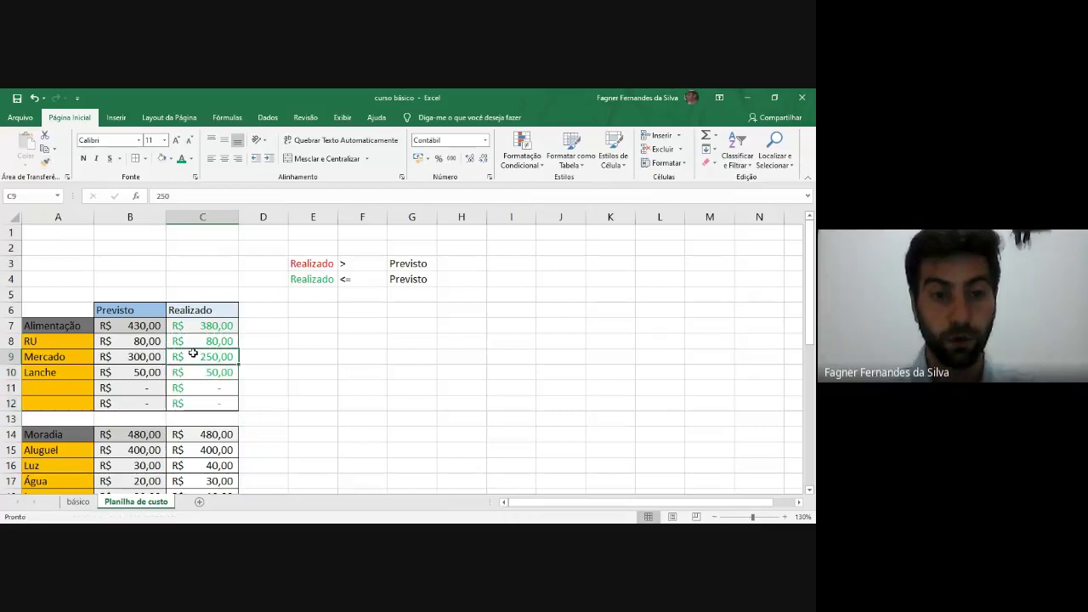
# Step: Check the conditional formatting rules of cell C9 and the range they apply to, and close the rules manager
pyautogui.click(520, 160)
pyautogui.click(223, 443)
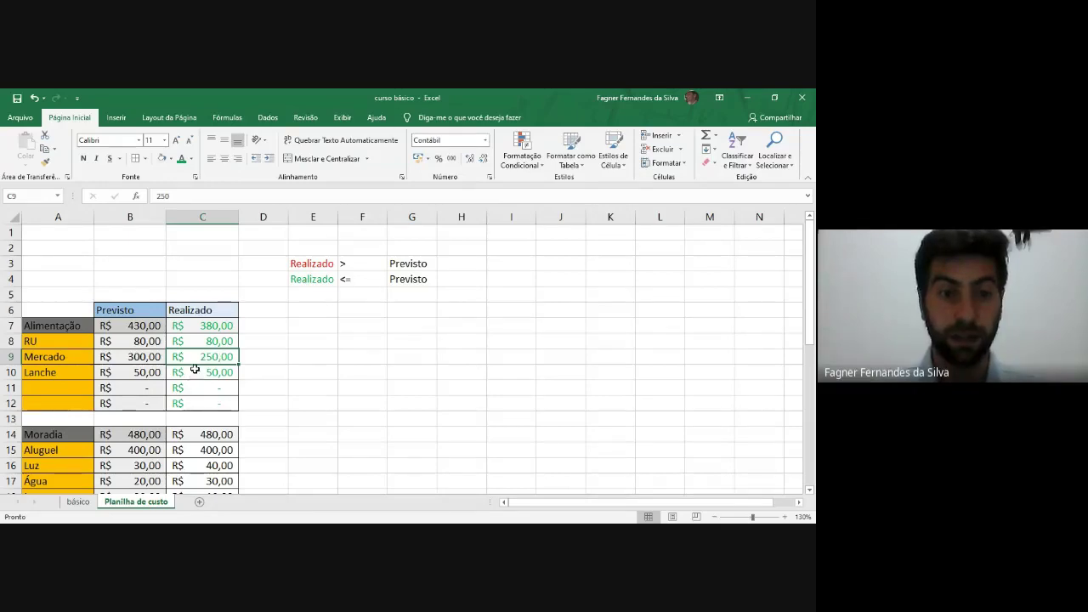
pyautogui.click(524, 155)
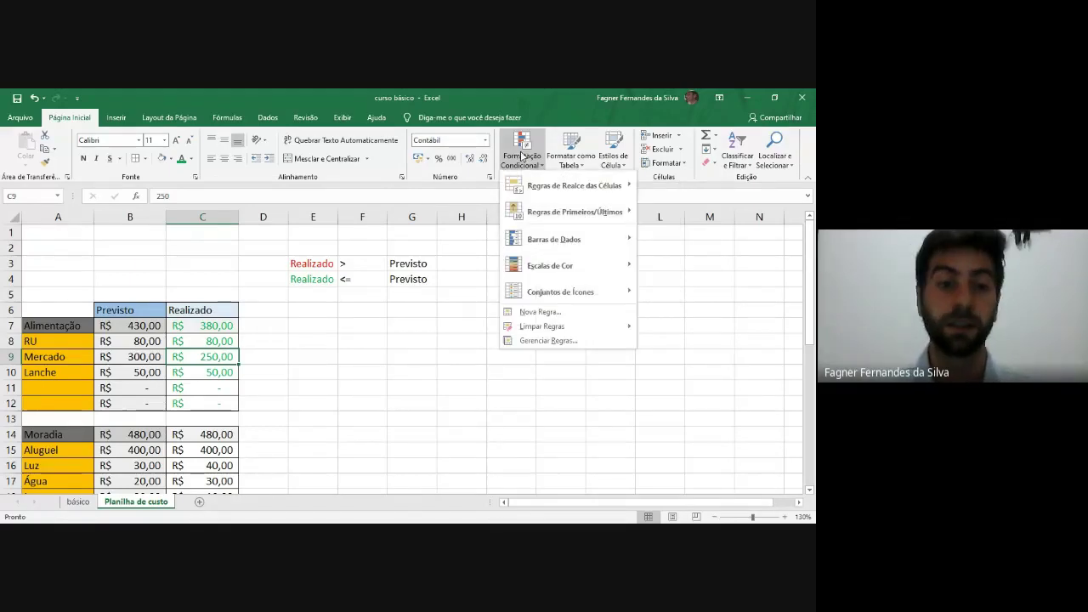
pyautogui.click(192, 357)
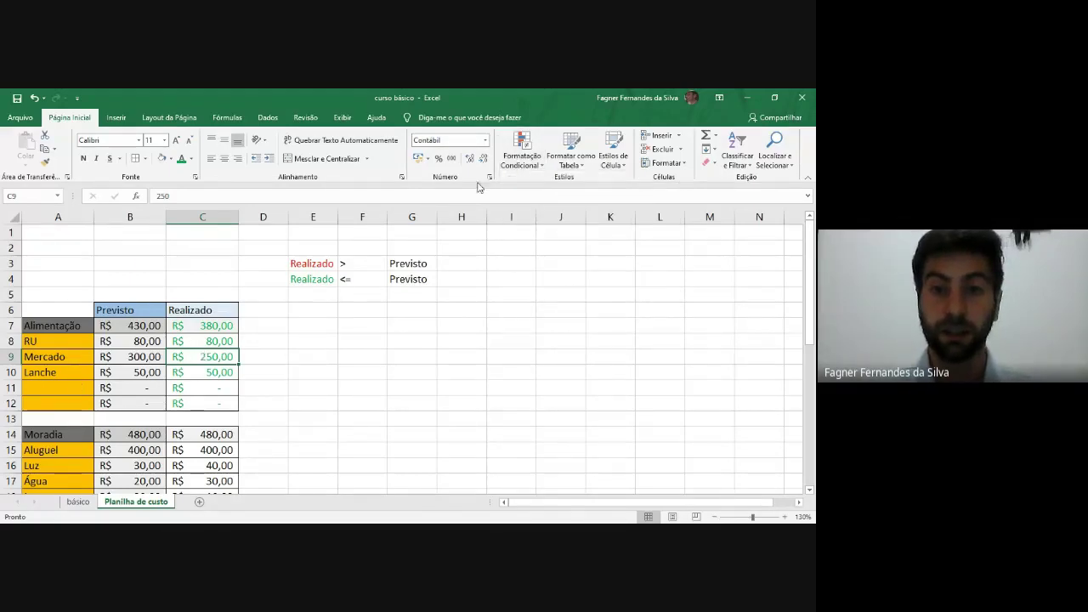
pyautogui.click(522, 153)
pyautogui.click(556, 341)
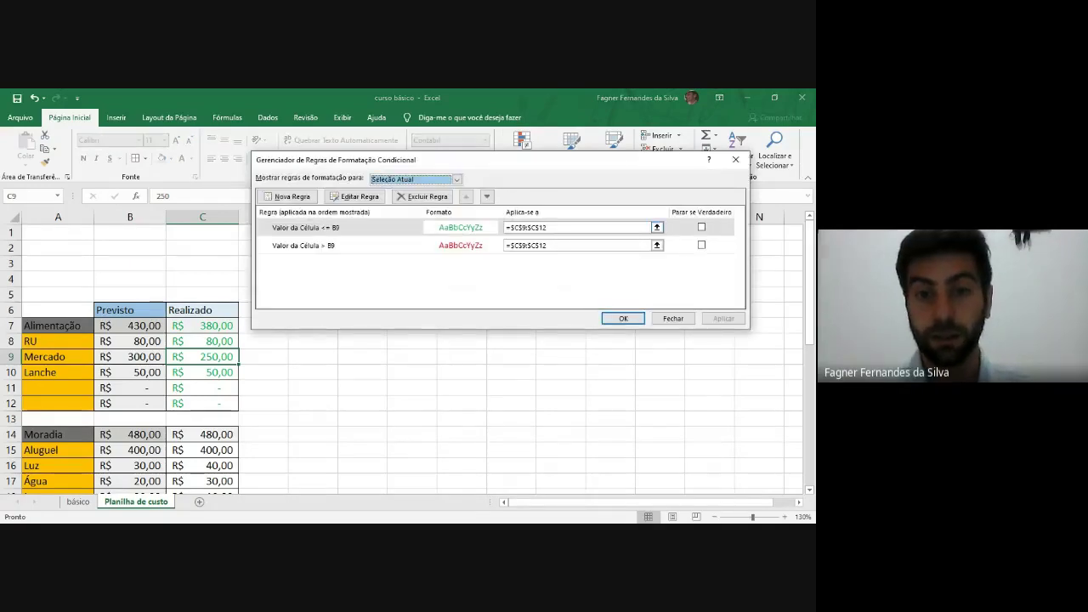
pyautogui.click(518, 227)
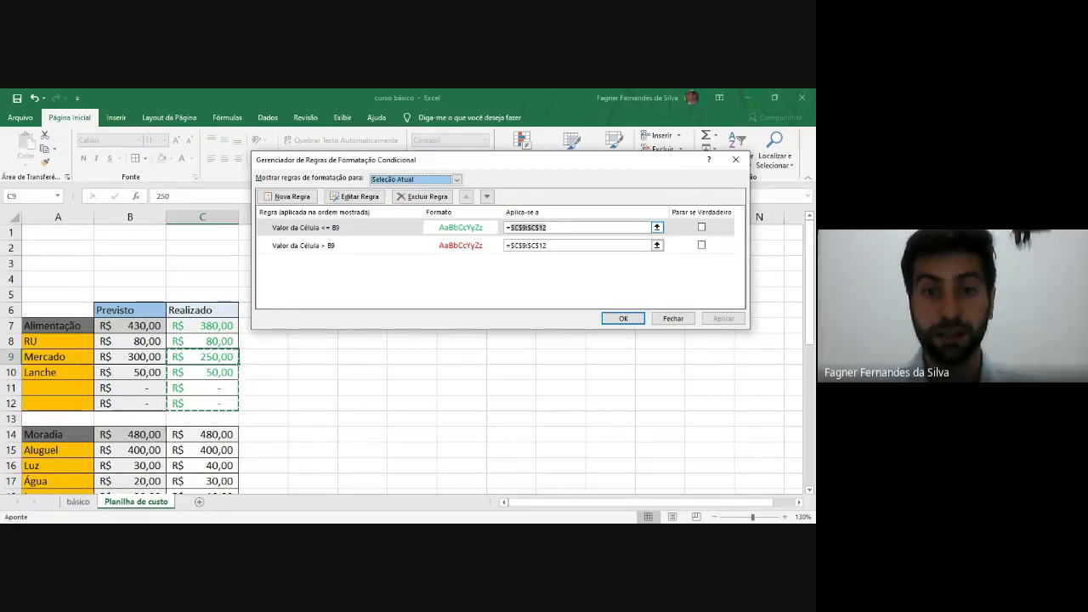
pyautogui.click(535, 227)
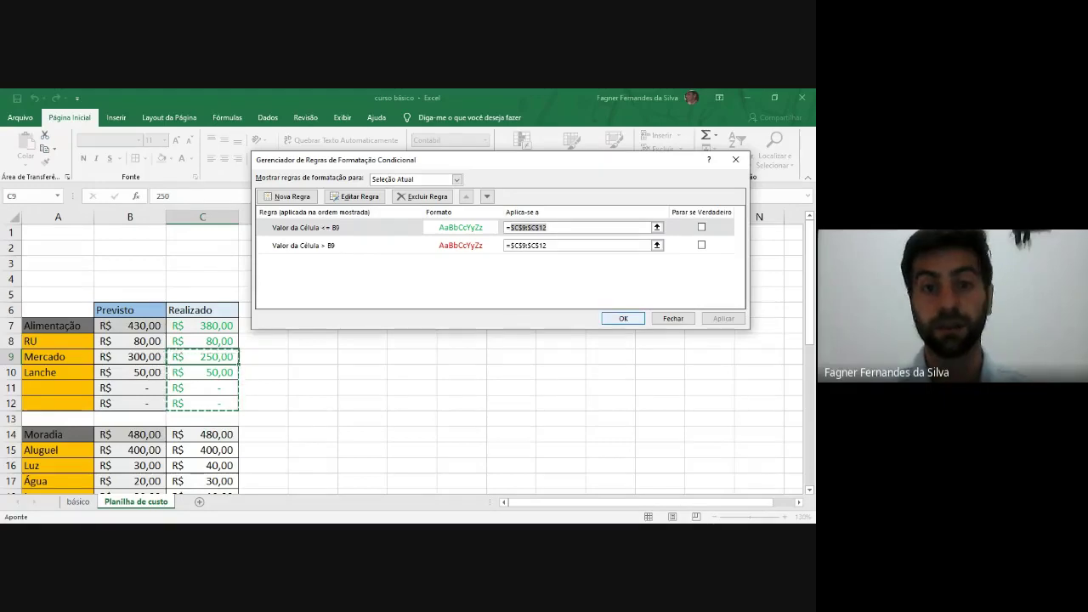
pyautogui.press('Return')
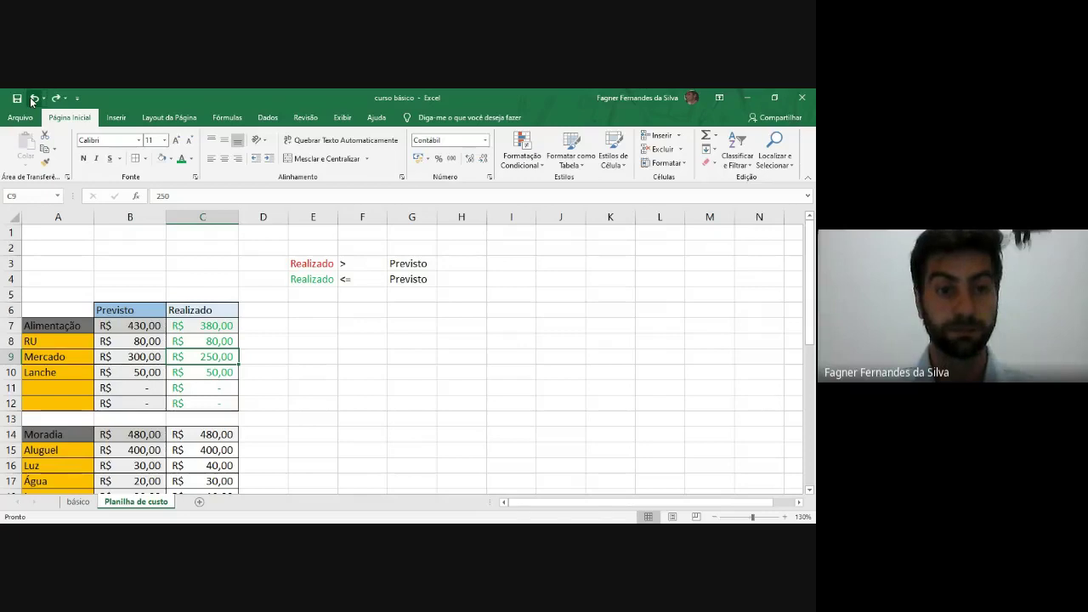
# Step: Undo the formatting painted onto C9:C12 and cancel the remaining copy selection
pyautogui.click(31, 99)
pyautogui.click(361, 434)
pyautogui.click(213, 359)
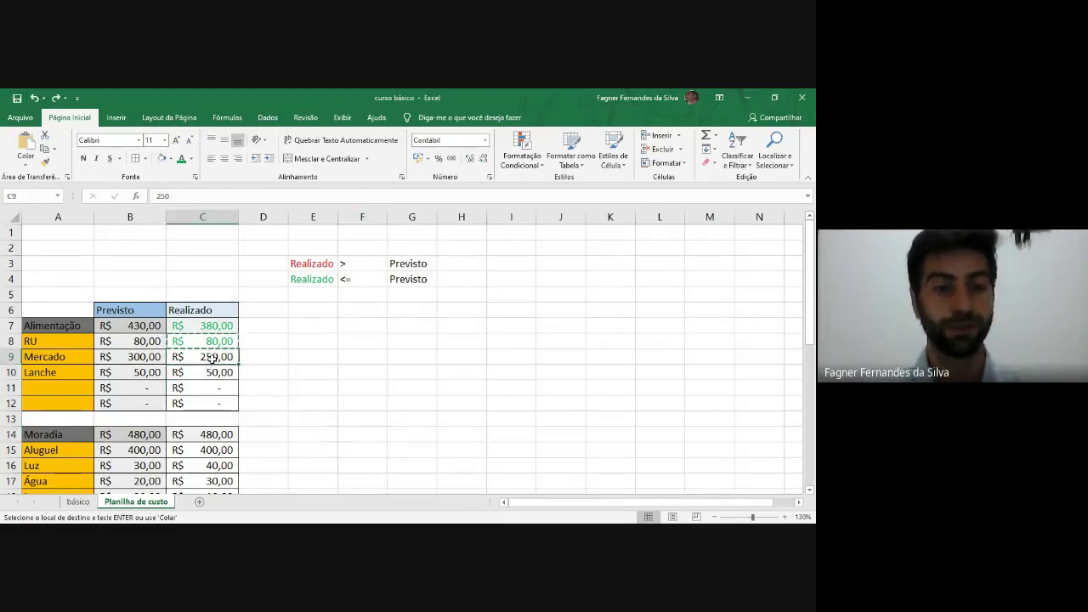
pyautogui.press('Escape')
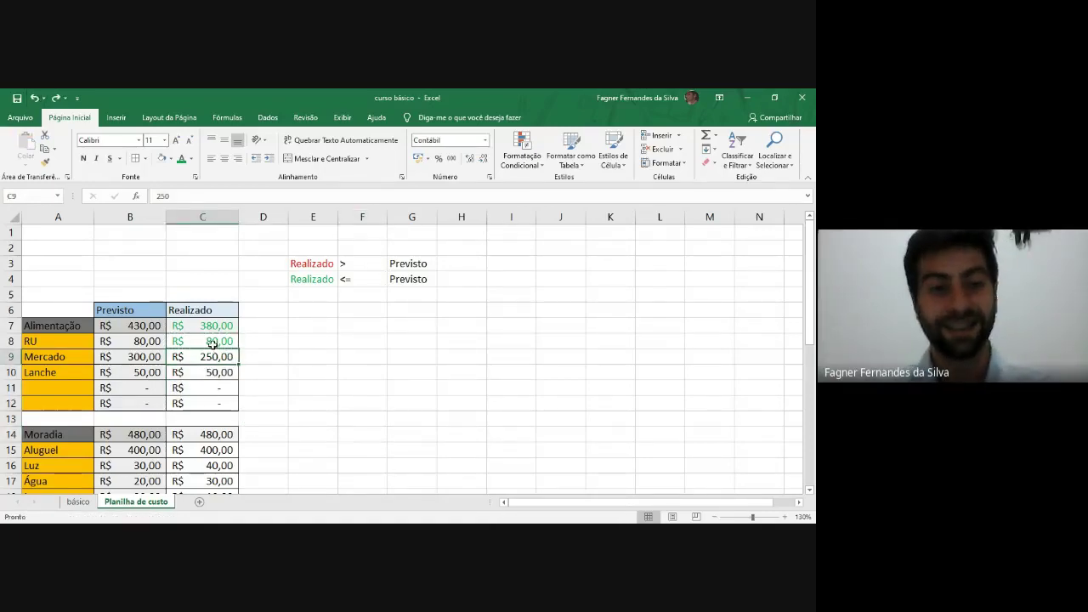
# Step: Copy cell C8's formatting onto C9, C10, C11 and C12 one at a time with a locked Format Painter, and release it
pyautogui.press('Up')
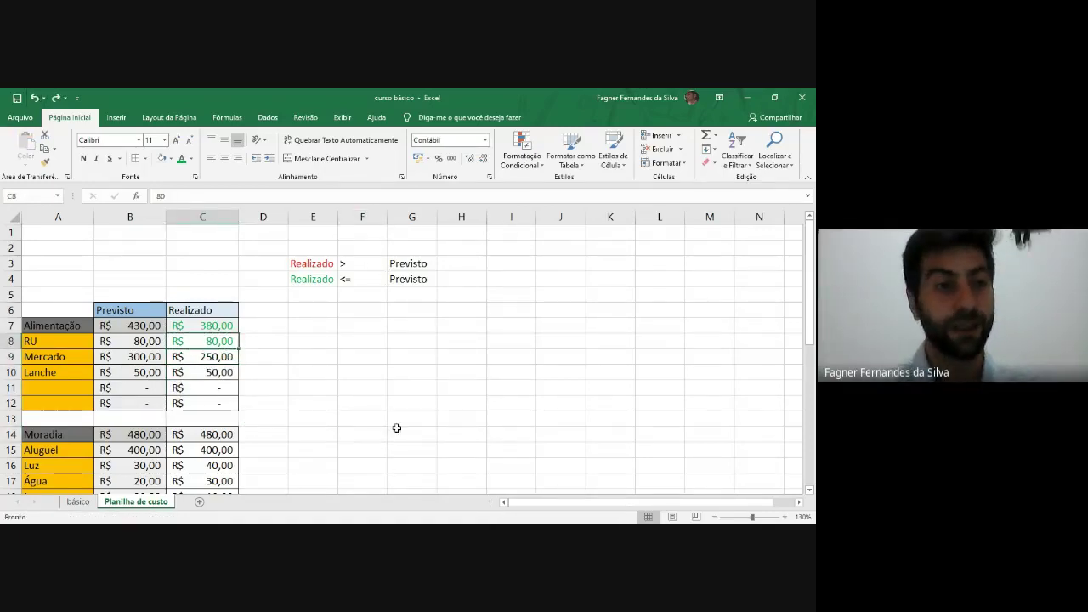
pyautogui.click(44, 163)
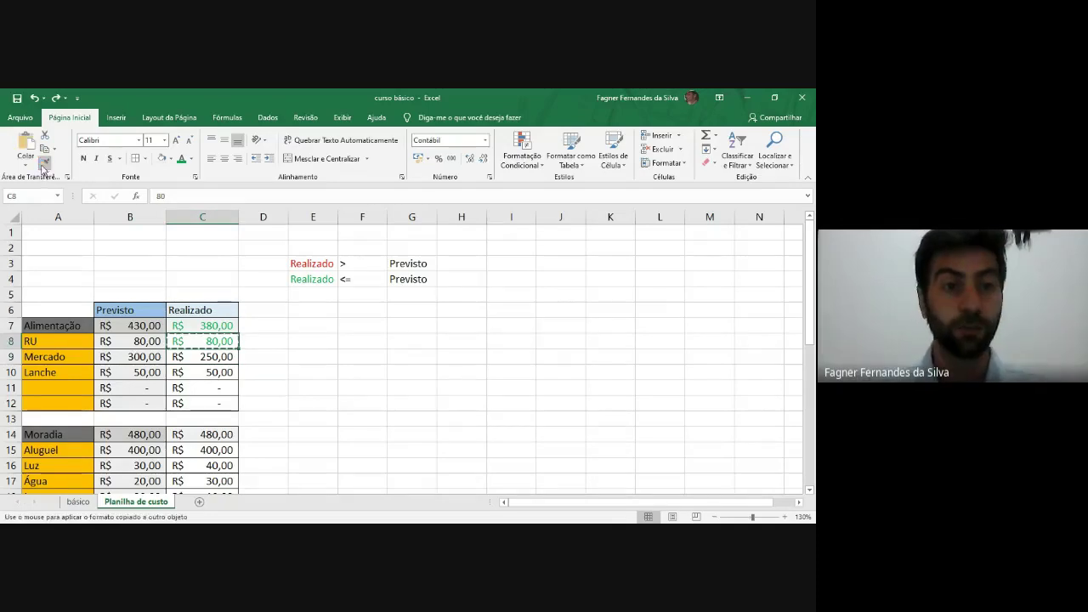
pyautogui.click(208, 356)
pyautogui.click(223, 374)
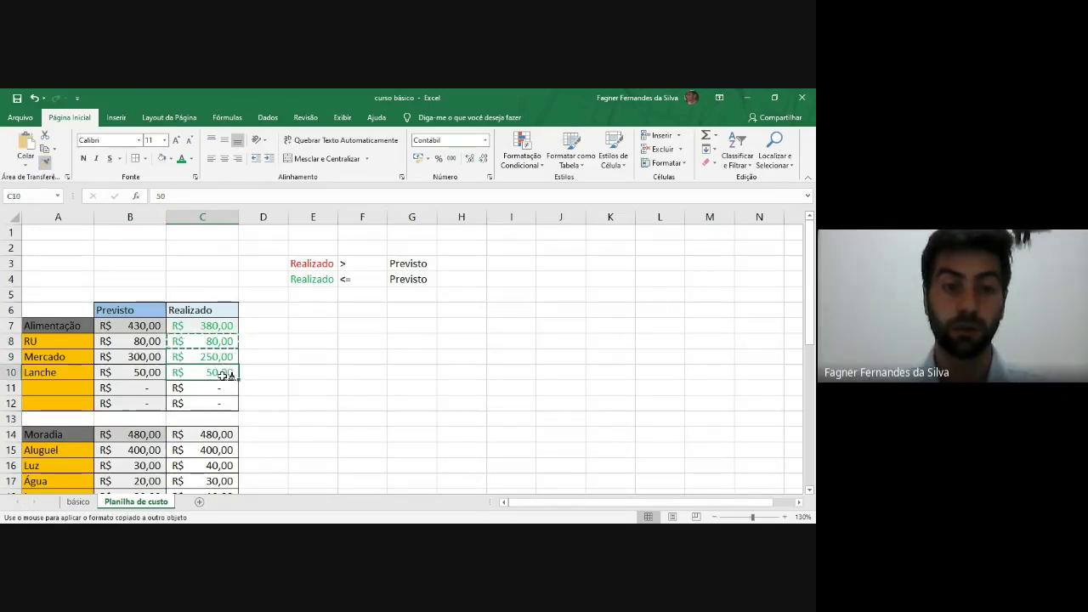
pyautogui.click(225, 392)
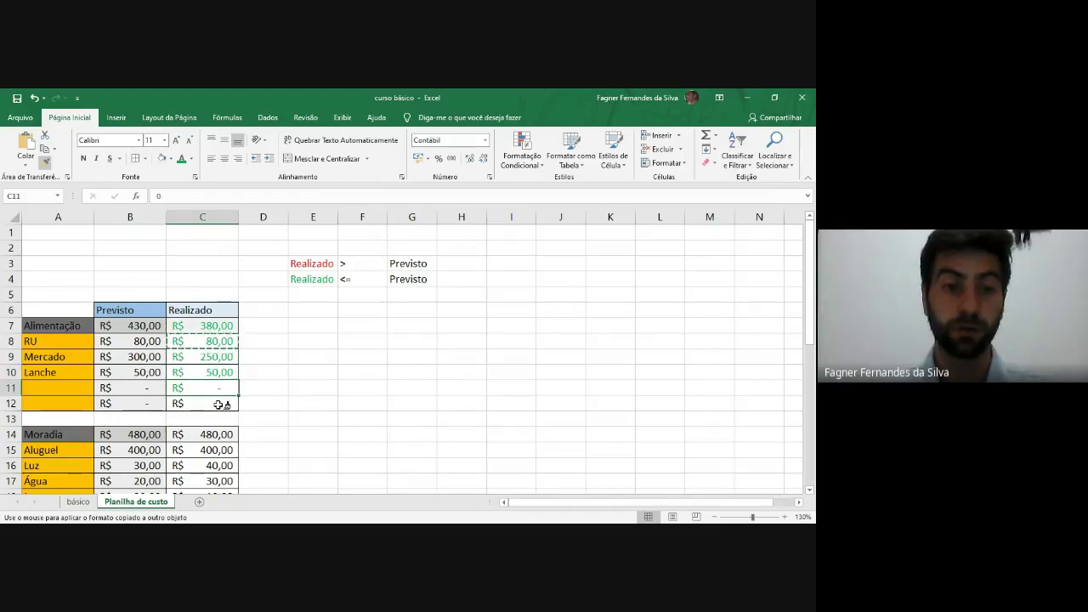
pyautogui.click(228, 403)
pyautogui.press('Escape')
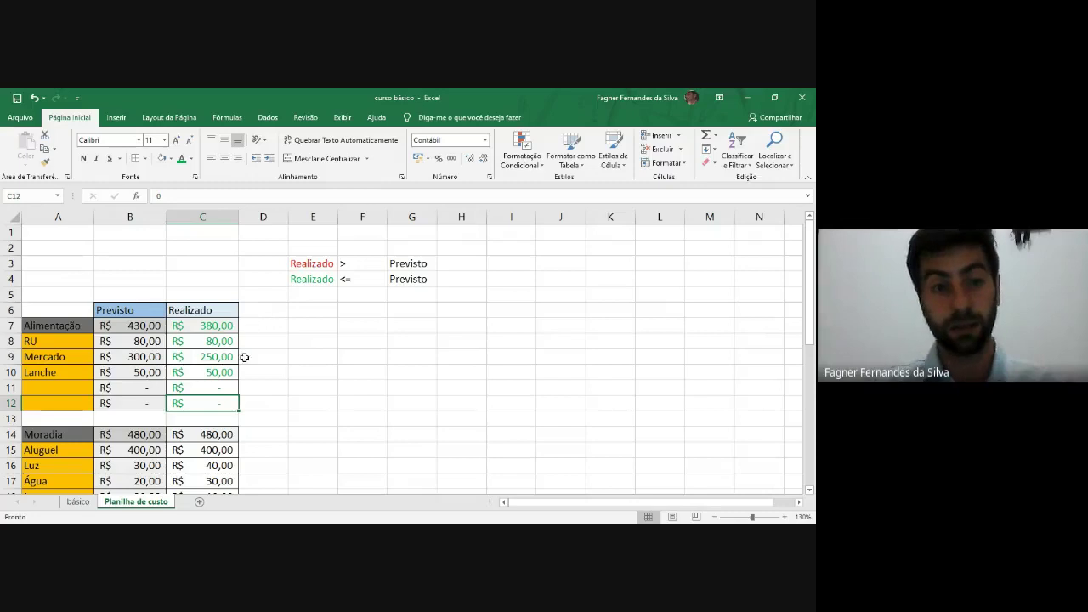
# Step: Copy the formatting of C7:C12 onto the Moradia block's Realizado cells C14:C19 with a locked Format Painter
pyautogui.click(200, 328)
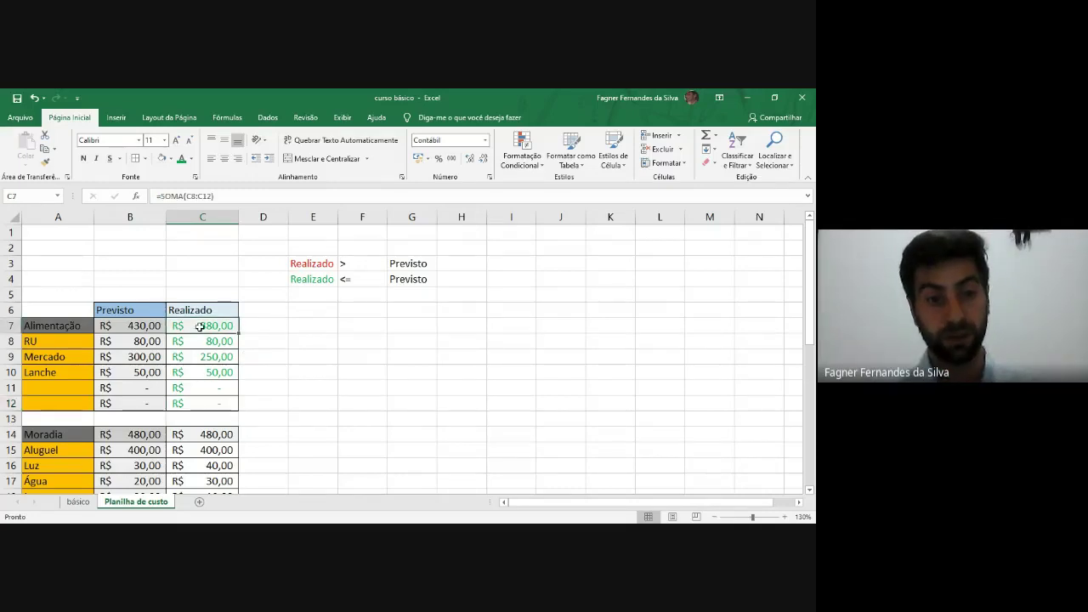
pyautogui.moveTo(199, 327); pyautogui.dragTo(212, 402)
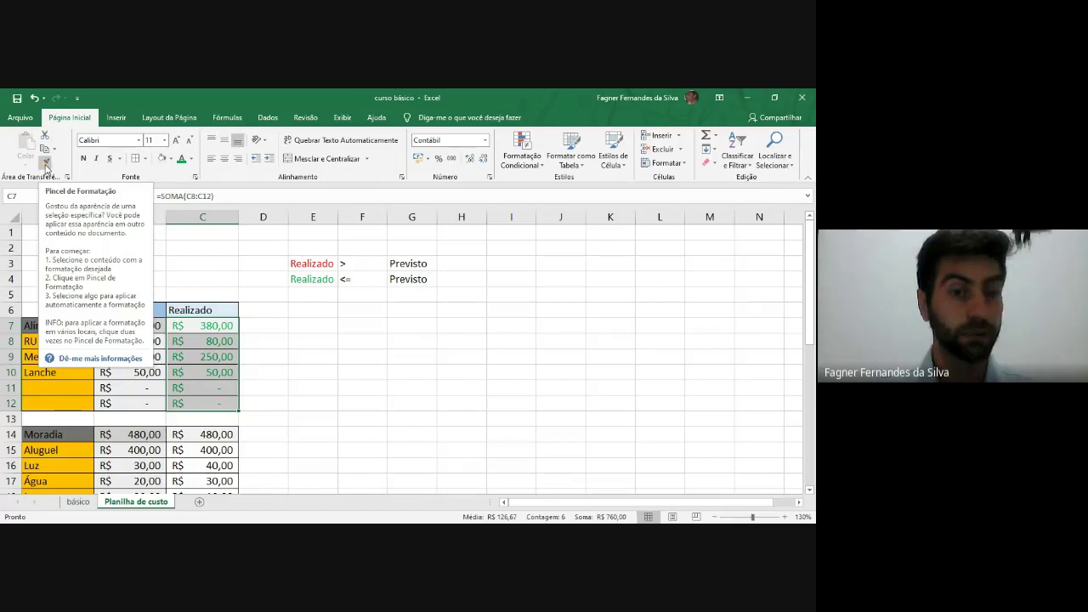
pyautogui.click(46, 163)
pyautogui.scroll(-2, 348, 255)
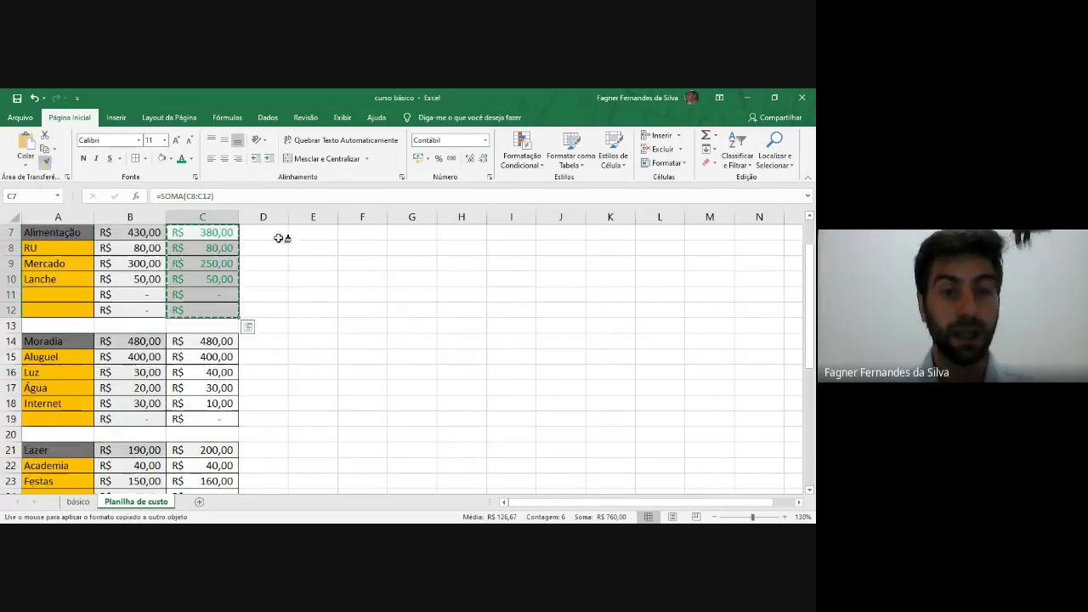
pyautogui.click(209, 340)
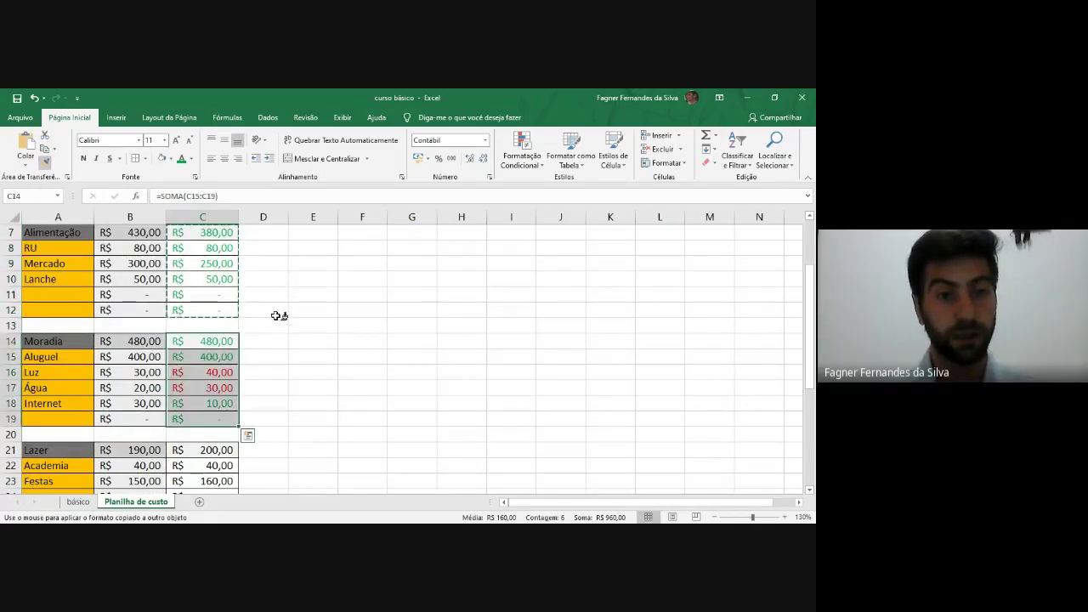
pyautogui.scroll(-2, 280, 324)
pyautogui.scroll(1, 274, 344)
pyautogui.scroll(2, 274, 340)
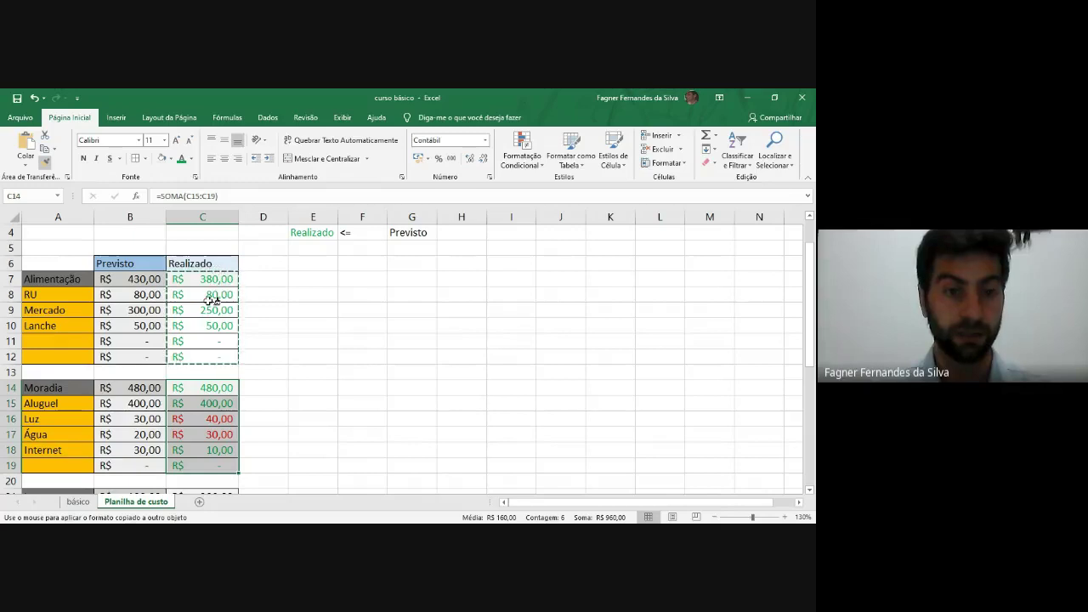
pyautogui.scroll(-3, 242, 391)
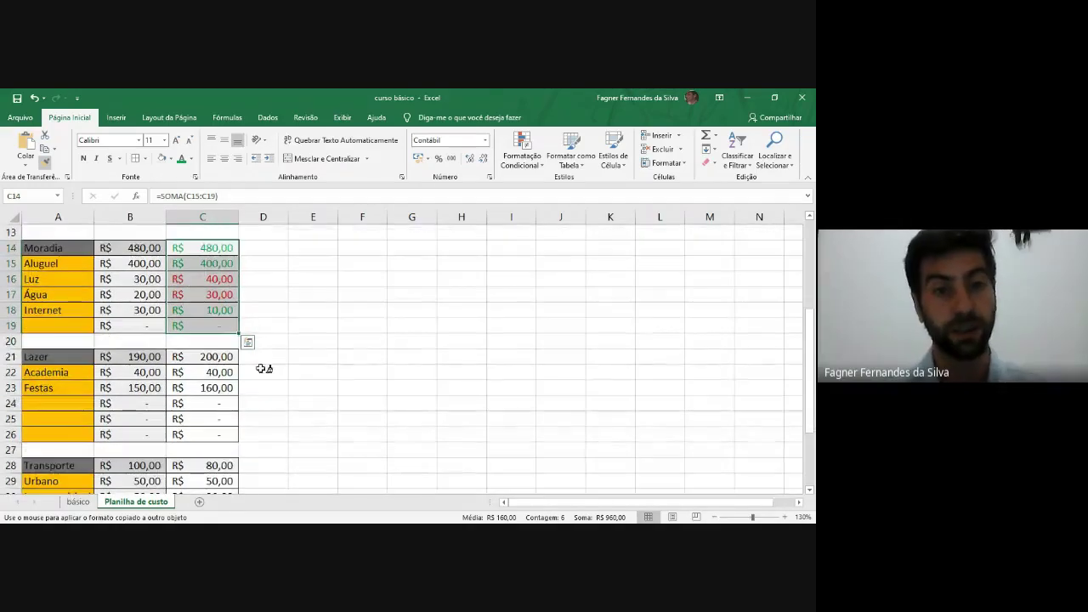
pyautogui.scroll(-1, 247, 357)
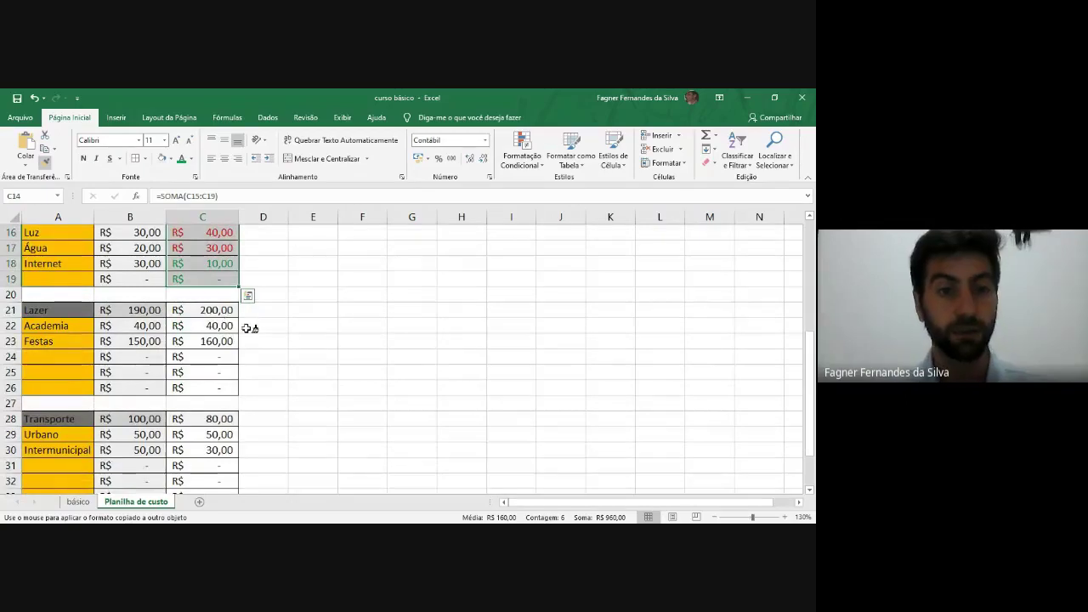
pyautogui.scroll(4, 264, 323)
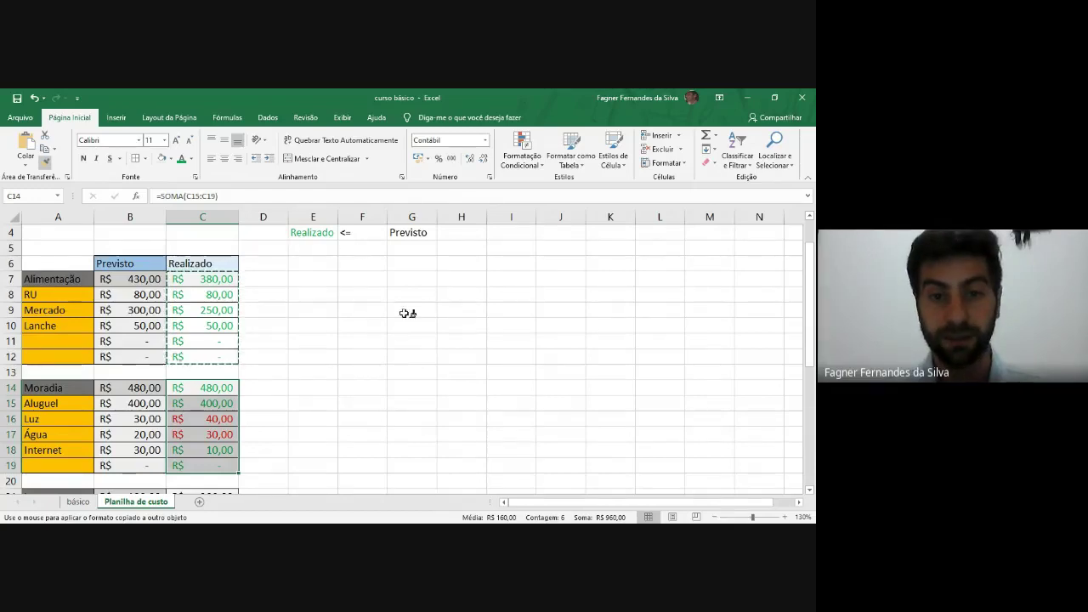
# Step: Try painting the copied formatting onto the empty cells F9:F14, and undo it
pyautogui.click(374, 313)
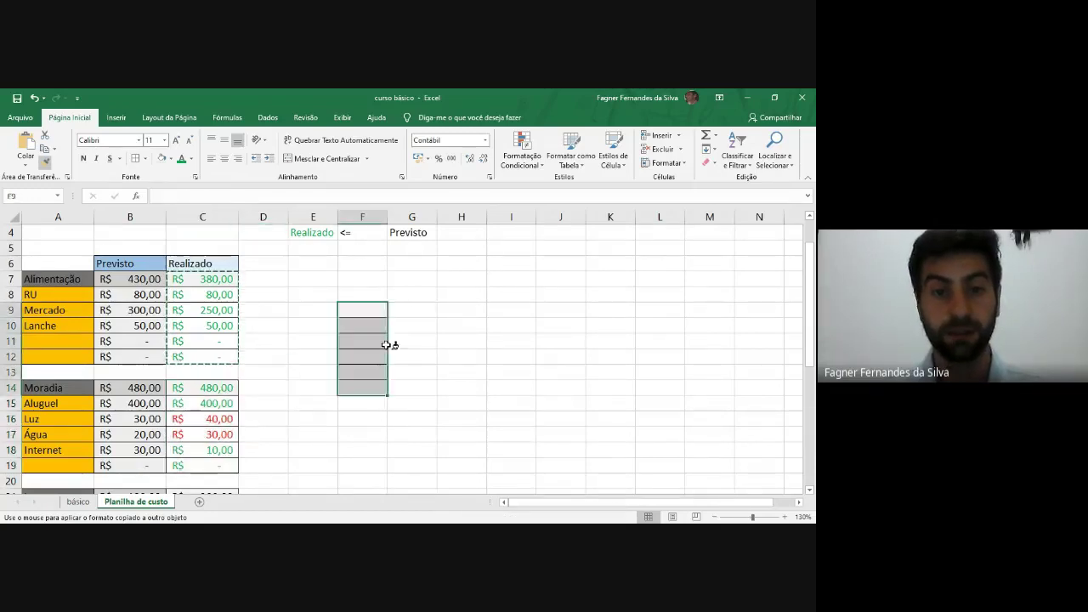
pyautogui.scroll(-2, 396, 343)
pyautogui.scroll(2, 400, 354)
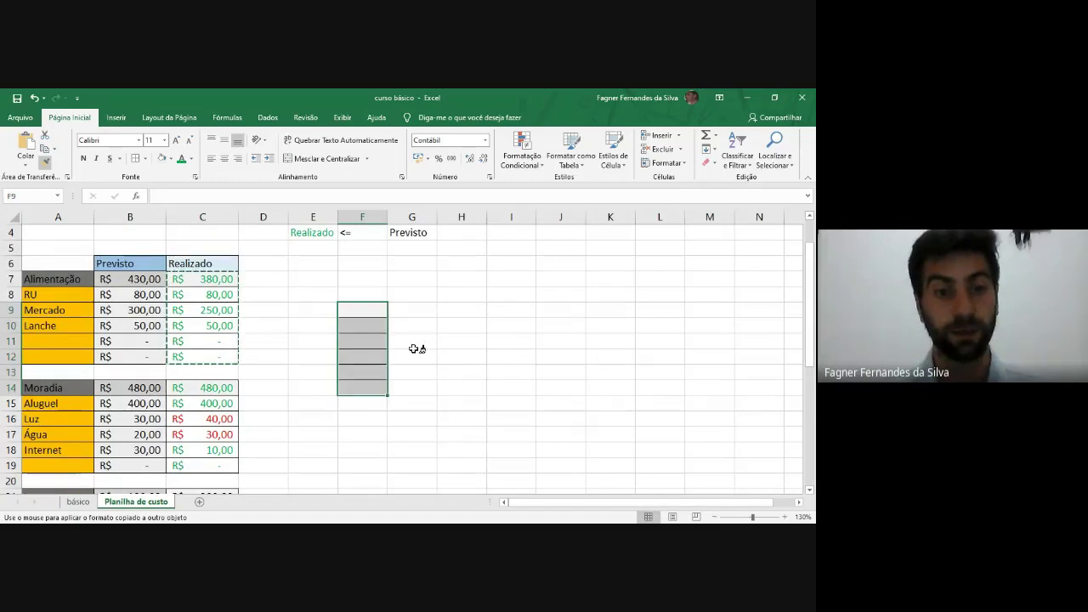
pyautogui.scroll(-2, 400, 347)
pyautogui.scroll(3, 374, 319)
pyautogui.scroll(1, 373, 321)
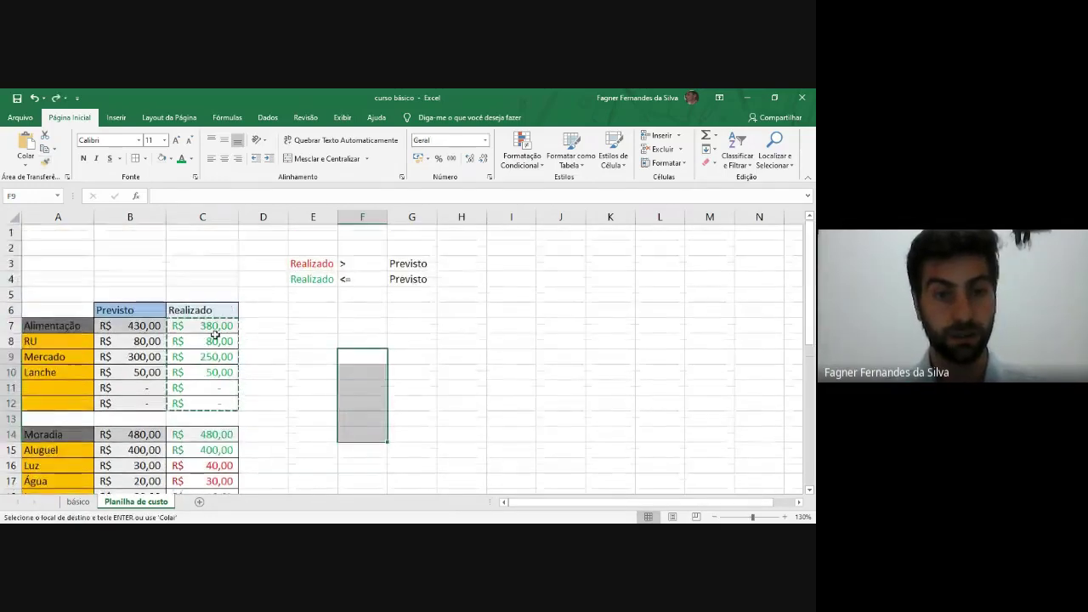
pyautogui.hotkey('ctrl', 'z')
# Step: Copy the formatting of C7:C12 onto the Realizado cells of the Lazer and Transporte blocks with Format Painter, and release it
pyautogui.moveTo(214, 326); pyautogui.dragTo(214, 403)
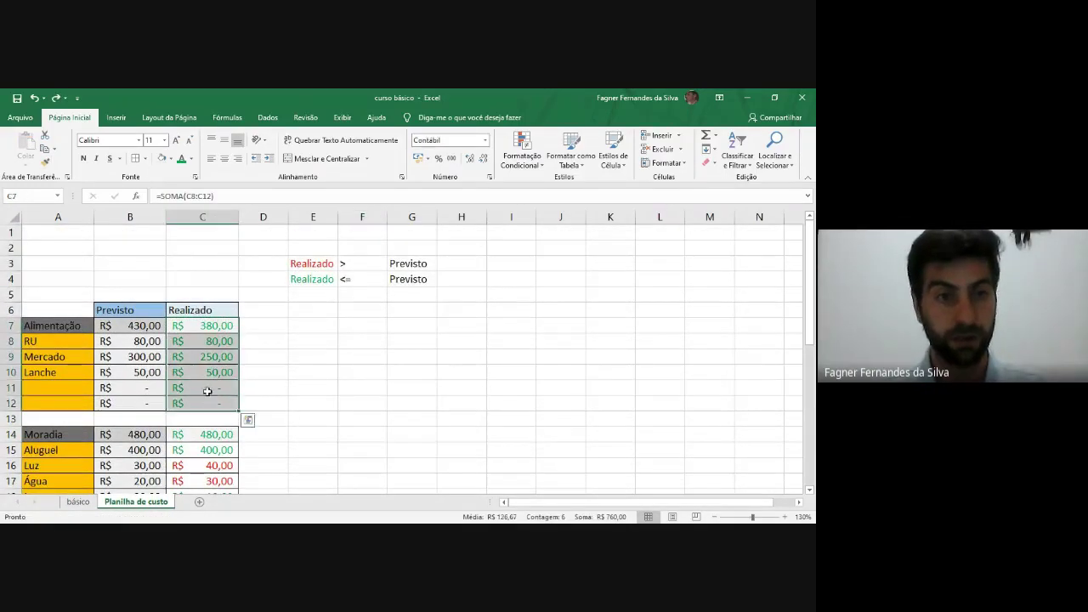
pyautogui.click(46, 162)
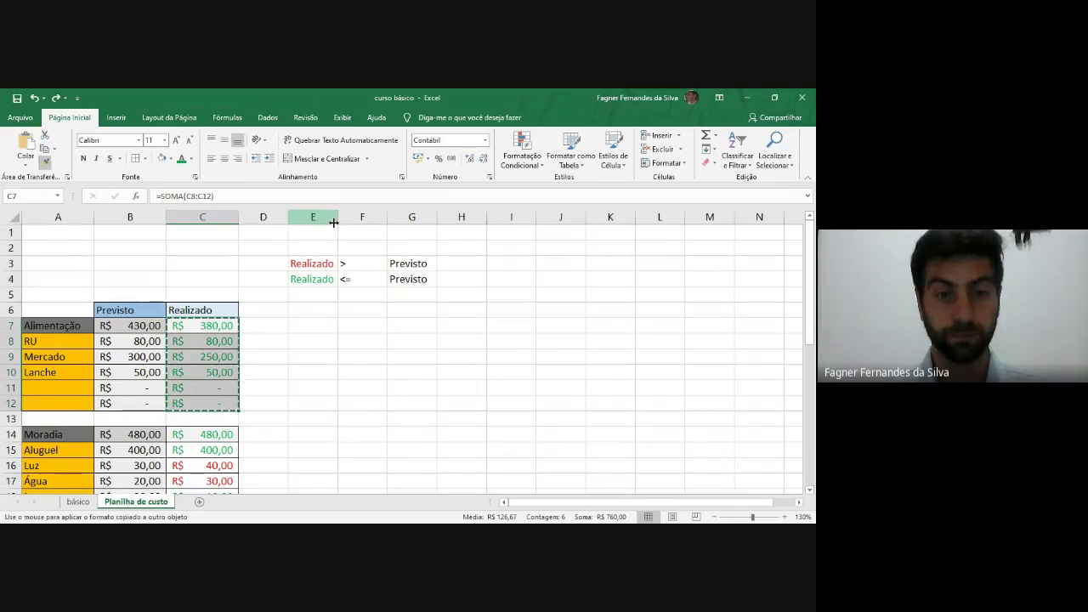
pyautogui.scroll(-5, 340, 374)
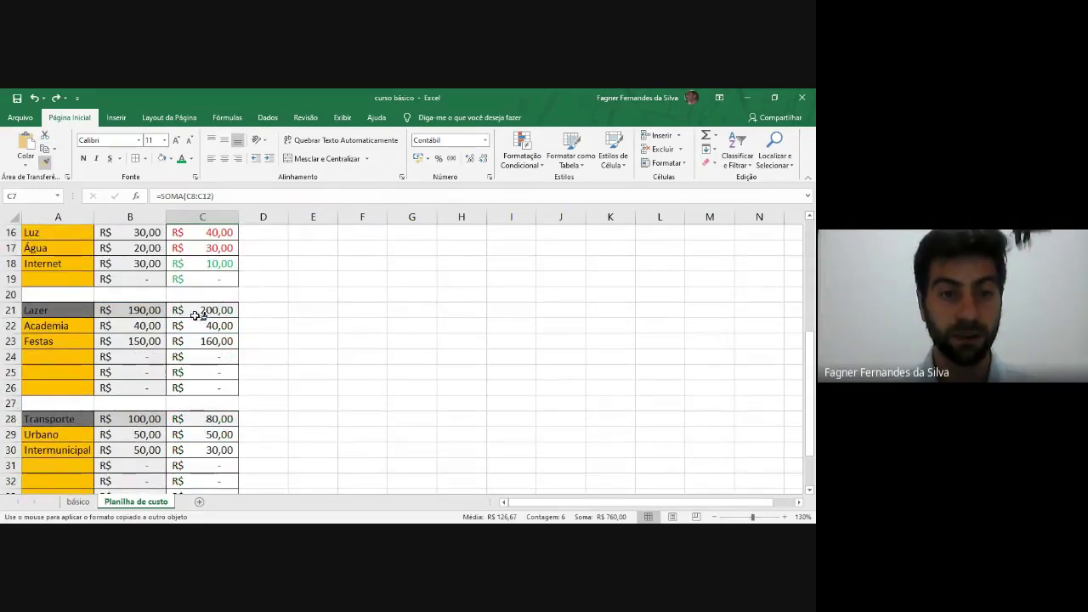
pyautogui.moveTo(196, 316)
pyautogui.mouseDown()
pyautogui.moveTo(229, 389)
pyautogui.moveTo(244, 488)
pyautogui.moveTo(240, 422)
pyautogui.mouseUp()
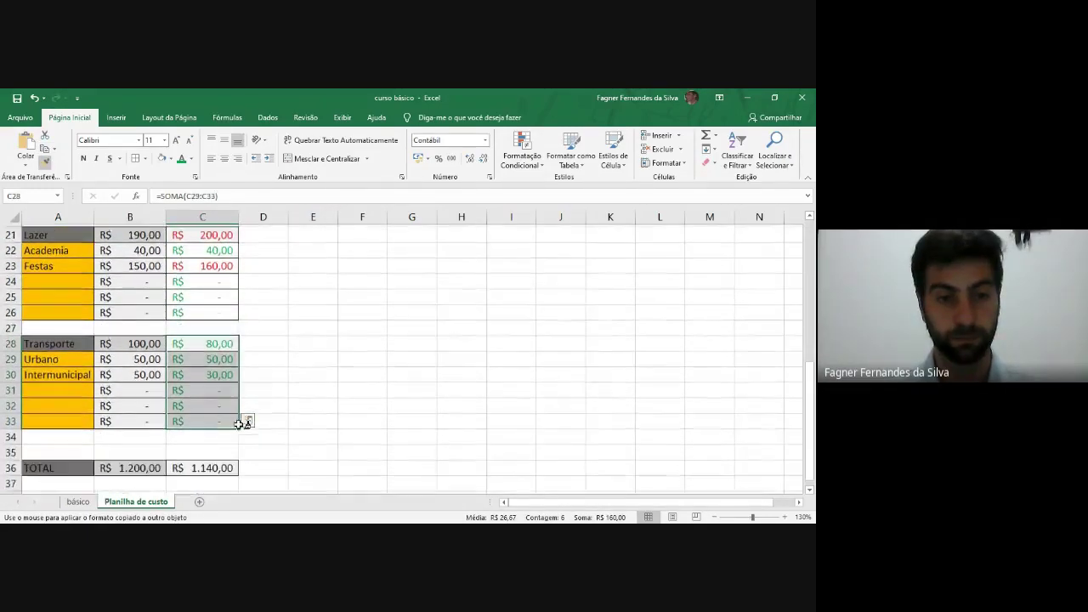
pyautogui.scroll(2, 314, 414)
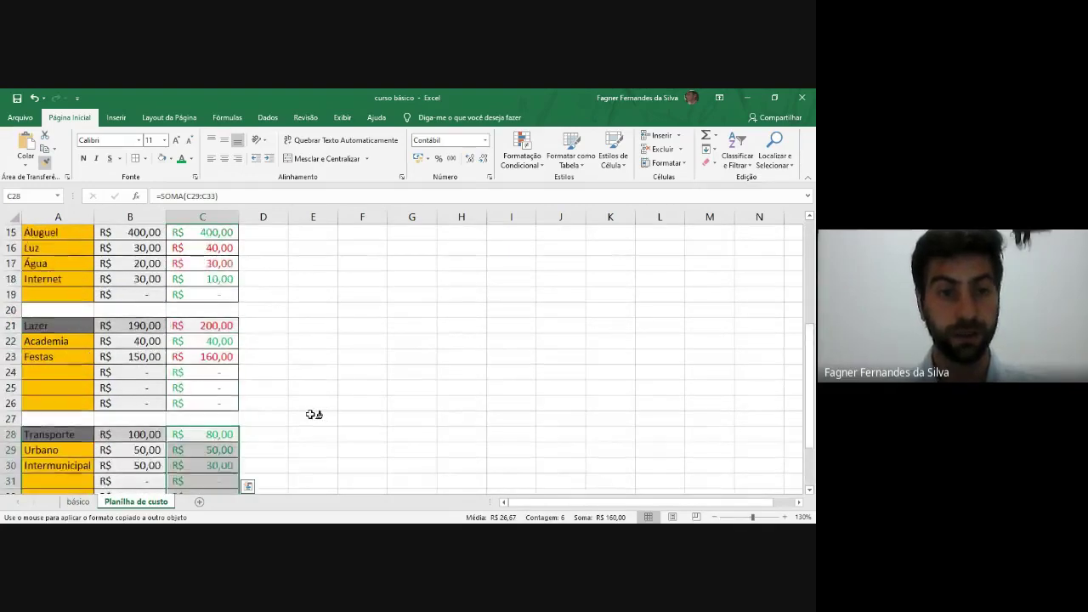
pyautogui.scroll(4, 313, 414)
pyautogui.scroll(-6, 310, 414)
pyautogui.scroll(1, 307, 415)
pyautogui.press('Escape')
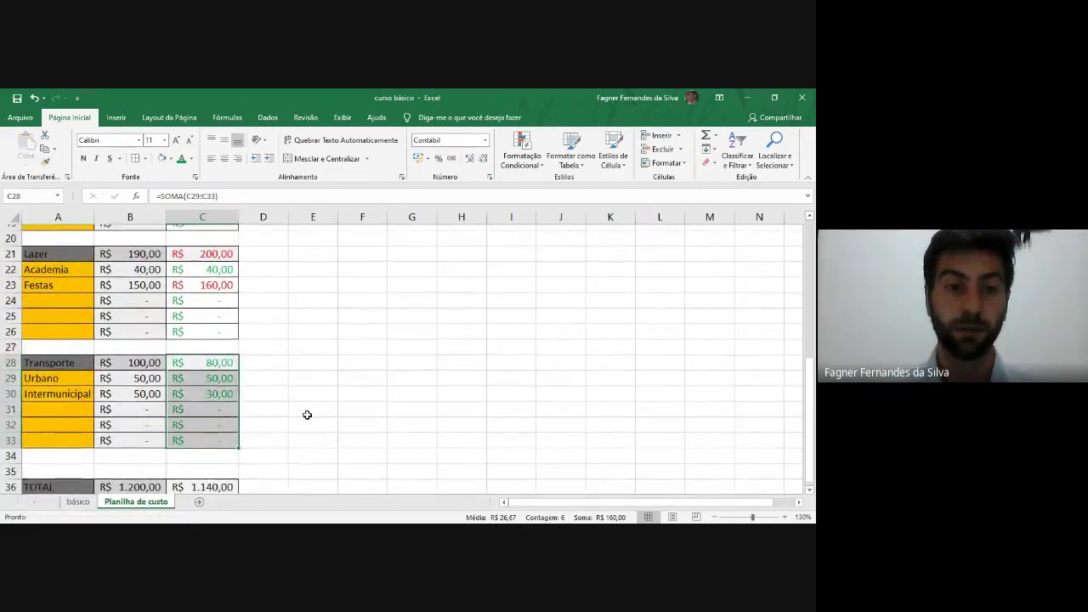
pyautogui.scroll(6, 306, 415)
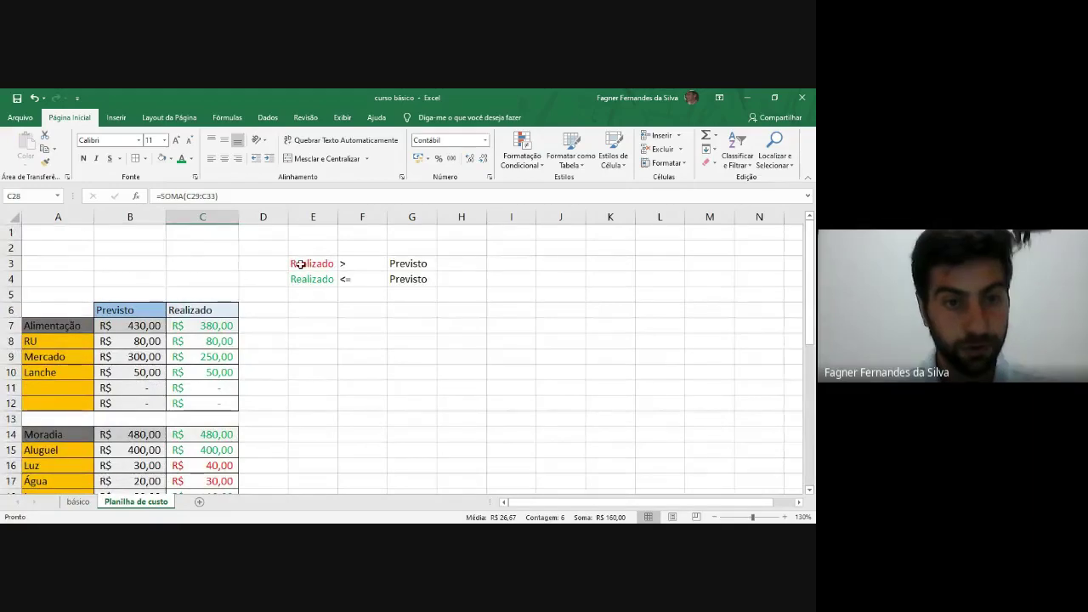
pyautogui.scroll(-2, 260, 297)
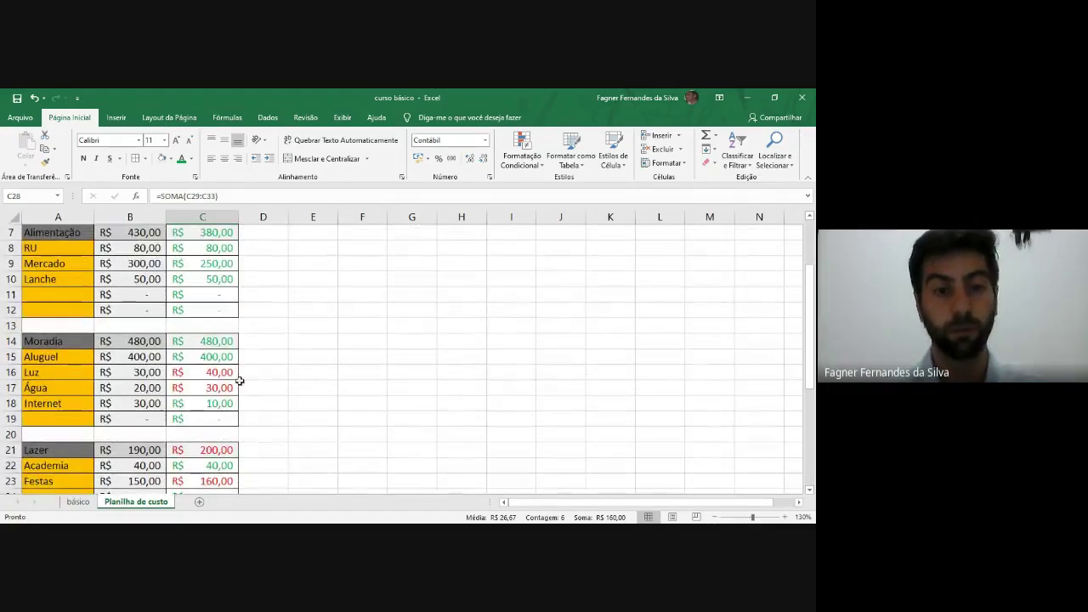
pyautogui.click(229, 374)
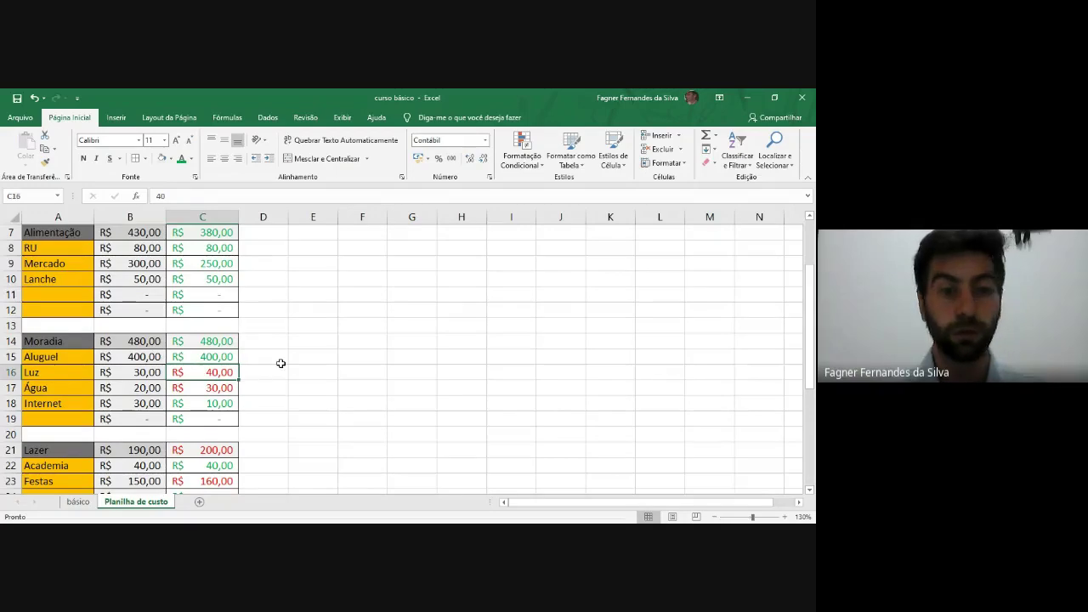
pyautogui.scroll(1, 244, 395)
pyautogui.scroll(-1, 264, 391)
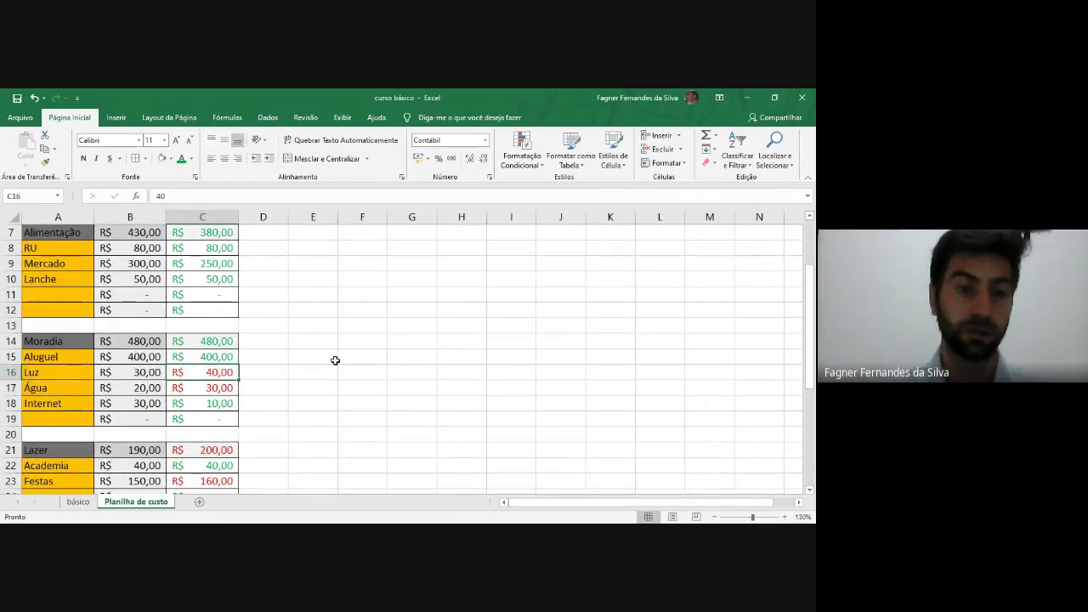
# Step: Delete the contents of the Realizado and Previsto comparison notes in E3:G4
pyautogui.scroll(2, 335, 360)
pyautogui.moveTo(311, 264); pyautogui.dragTo(436, 273)
pyautogui.press('Delete')
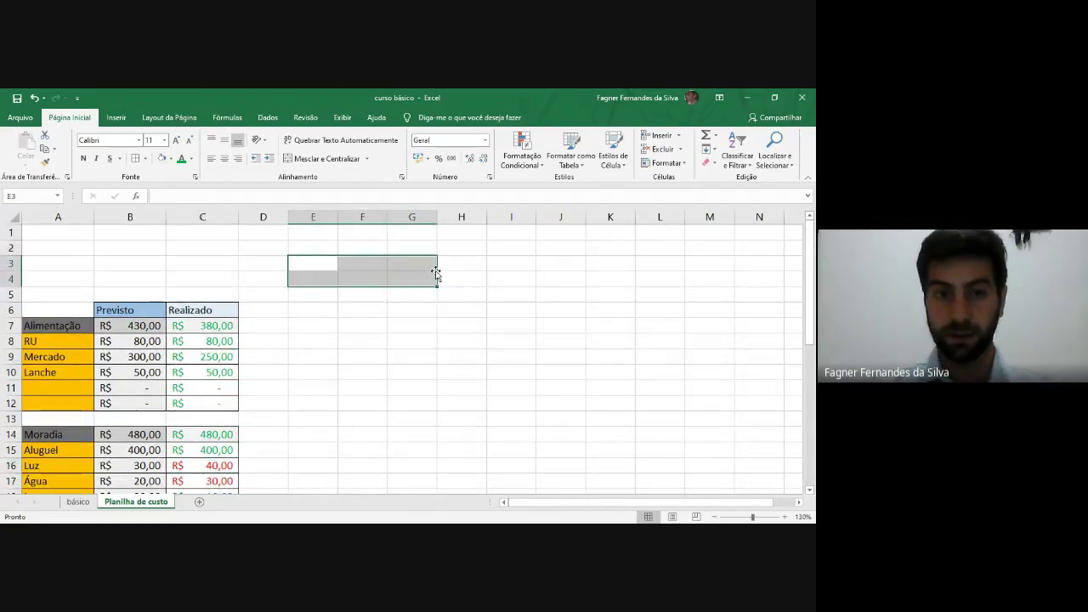
pyautogui.click(372, 324)
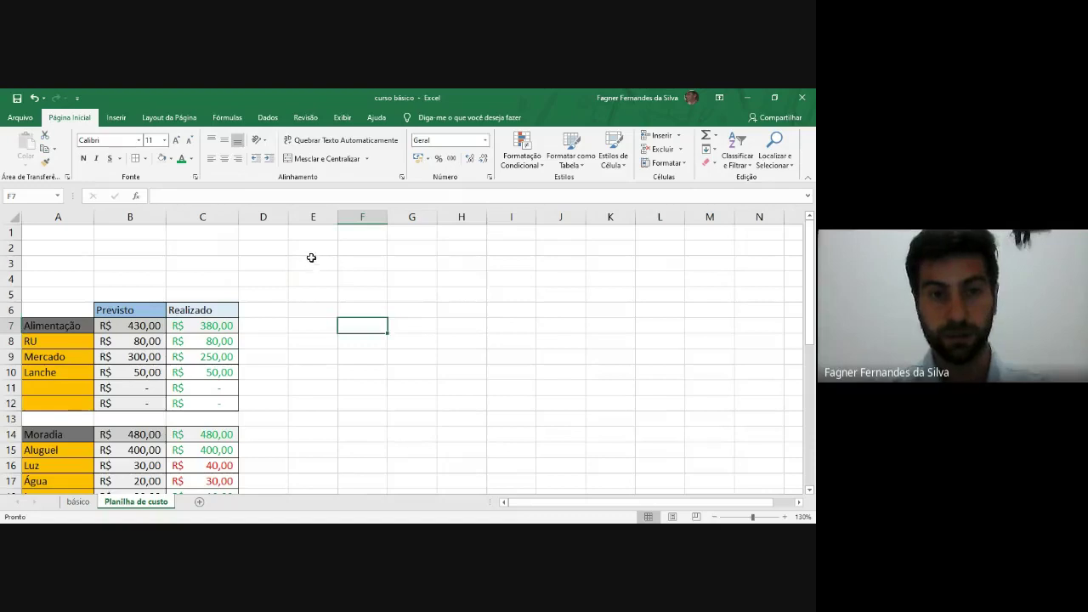
pyautogui.moveTo(311, 257); pyautogui.dragTo(532, 304)
pyautogui.moveTo(314, 280); pyautogui.dragTo(476, 328)
pyautogui.click(357, 355)
# Step: Enter the test text "d" in cells F3, F4, E4 and E3 to check which formatting the emptied cells keep
pyautogui.click(341, 265)
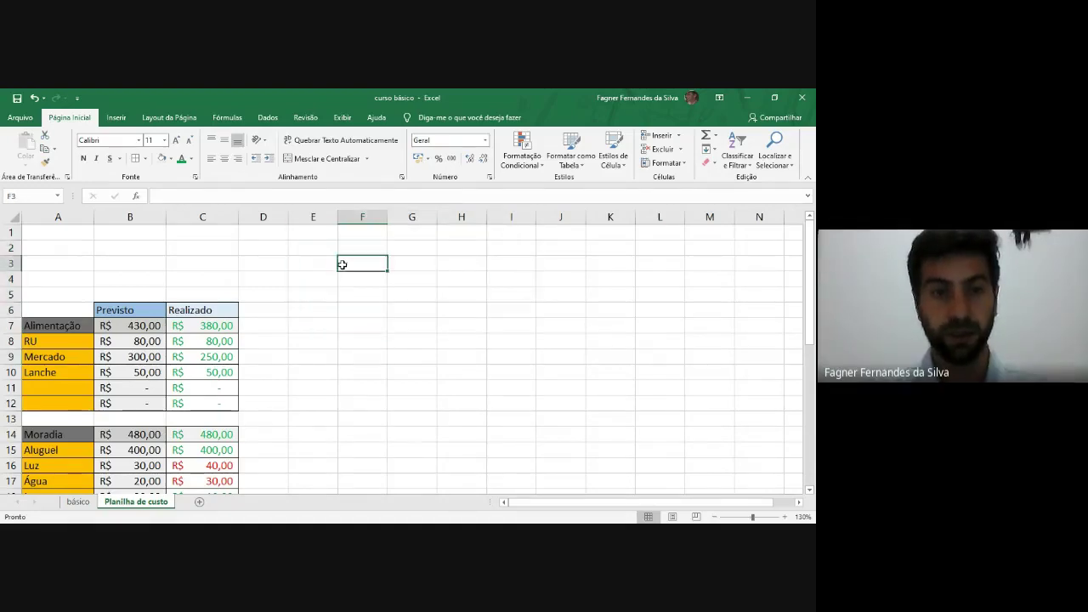
pyautogui.write('d')
pyautogui.press('Return')
pyautogui.write('d')
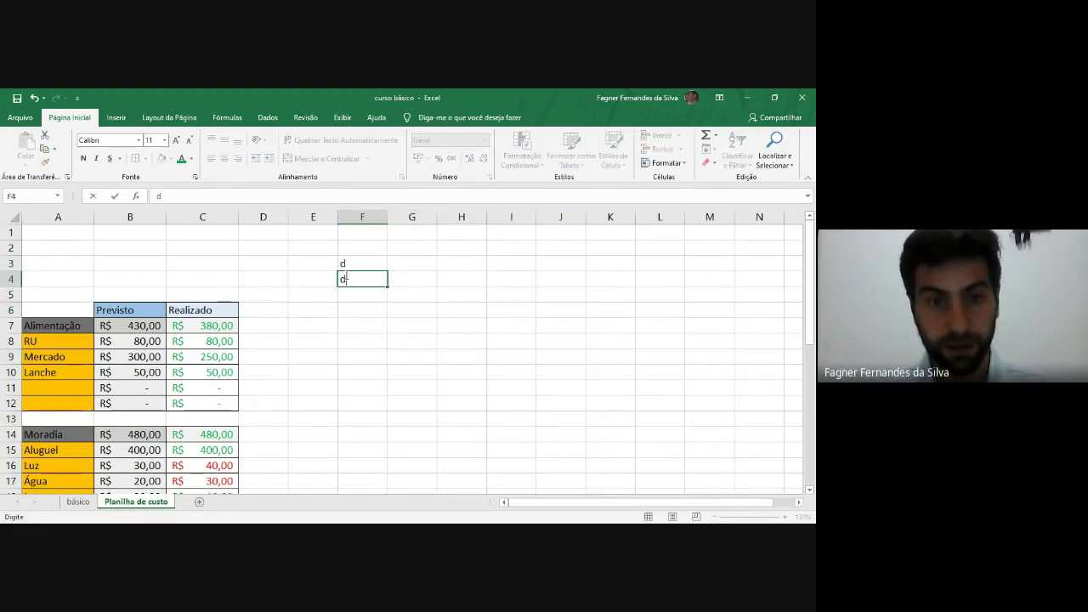
pyautogui.click(320, 273)
pyautogui.write('d')
pyautogui.press('Return')
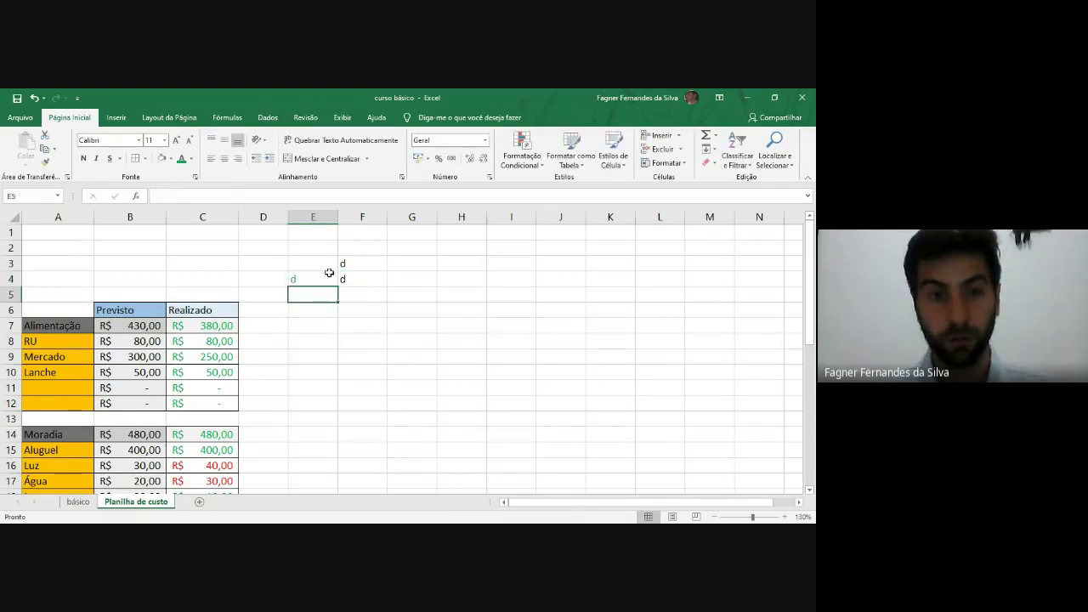
pyautogui.doubleClick(321, 264)
pyautogui.write('d')
pyautogui.press('Return')
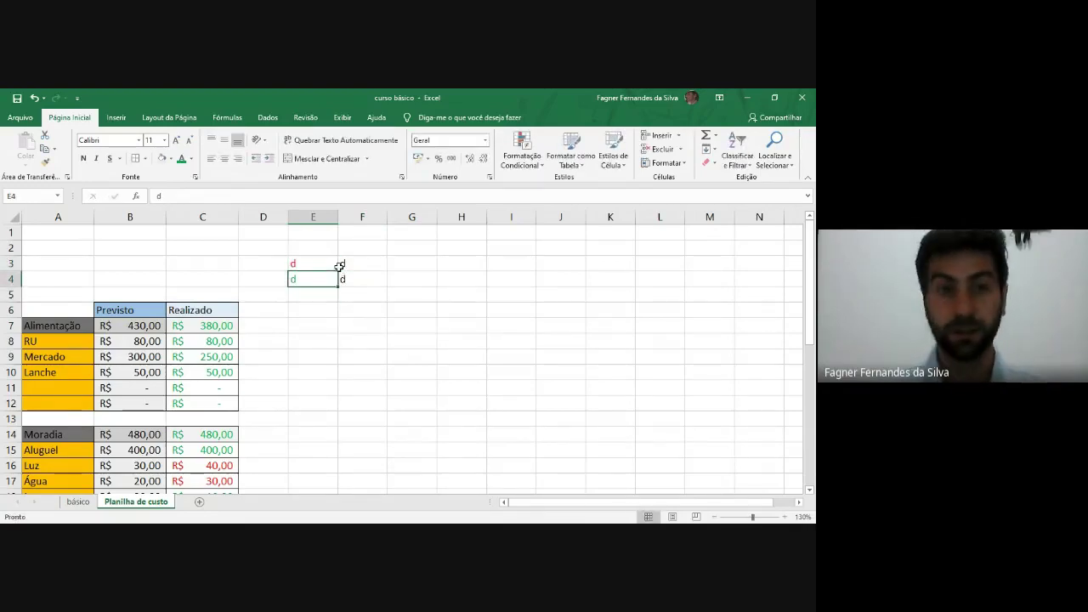
# Step: Clear all contents and formatting from the test cells E3:F4
pyautogui.click(315, 356)
pyautogui.moveTo(260, 244); pyautogui.dragTo(366, 279)
pyautogui.click(293, 263)
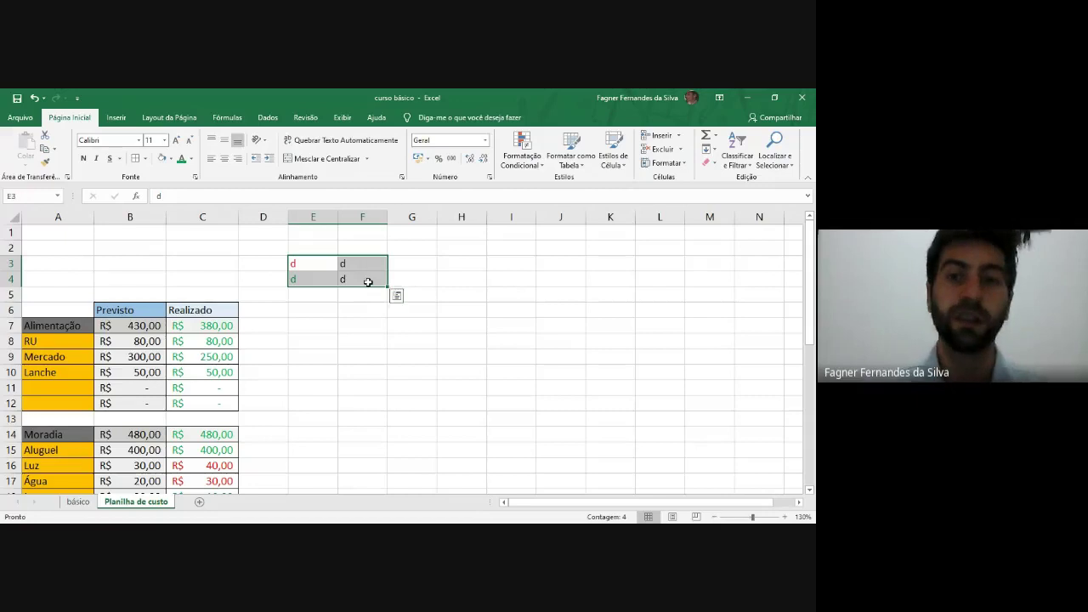
pyautogui.click(714, 163)
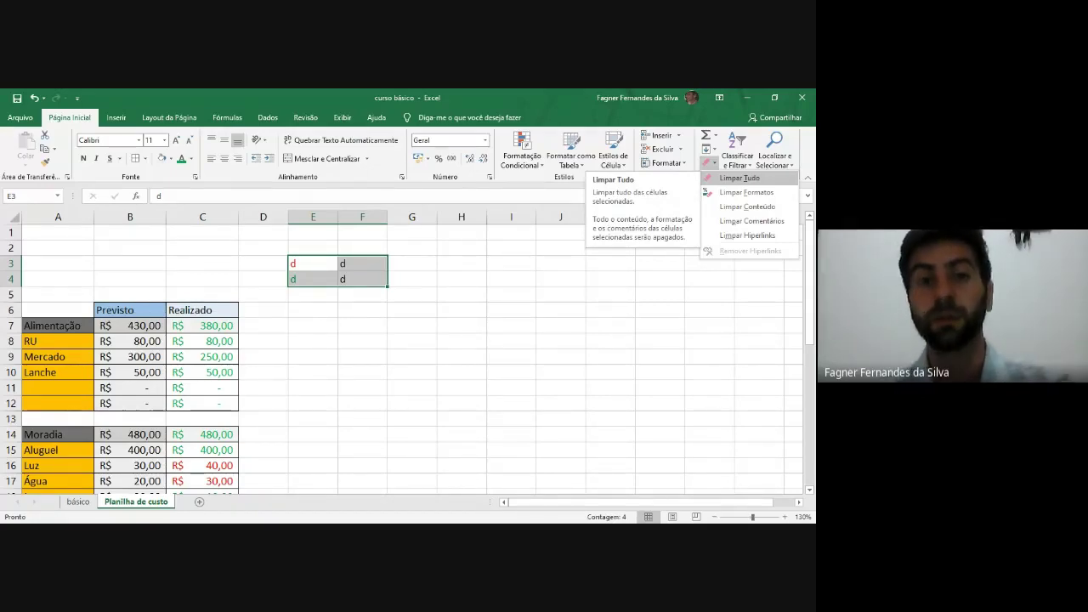
pyautogui.click(738, 177)
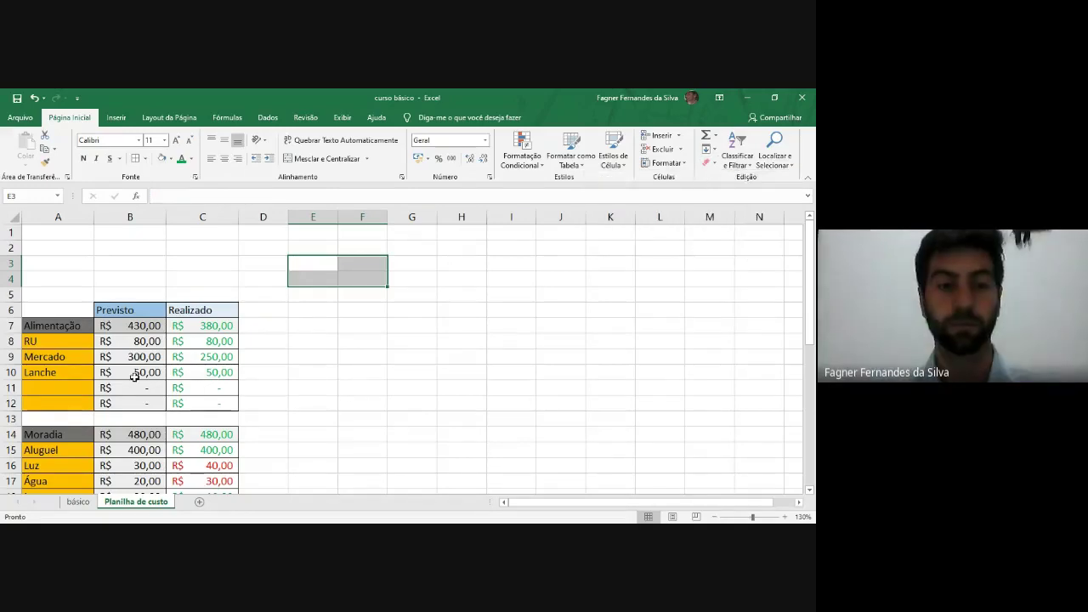
# Step: Try clearing only the formats of the Realizado header in C6, and undo it
pyautogui.click(175, 309)
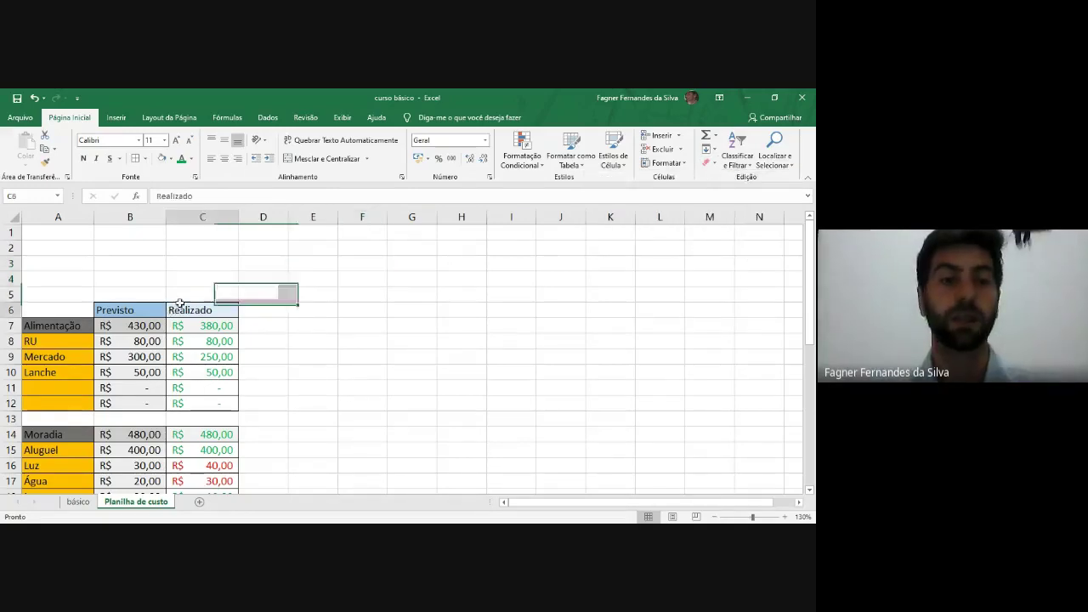
pyautogui.click(714, 163)
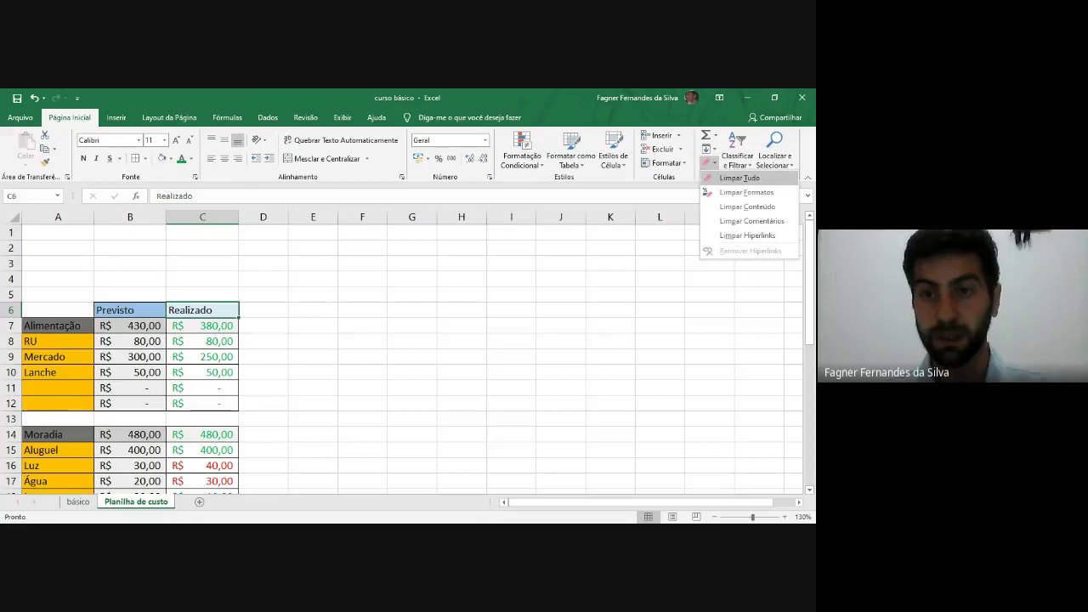
pyautogui.click(746, 192)
pyautogui.click(571, 341)
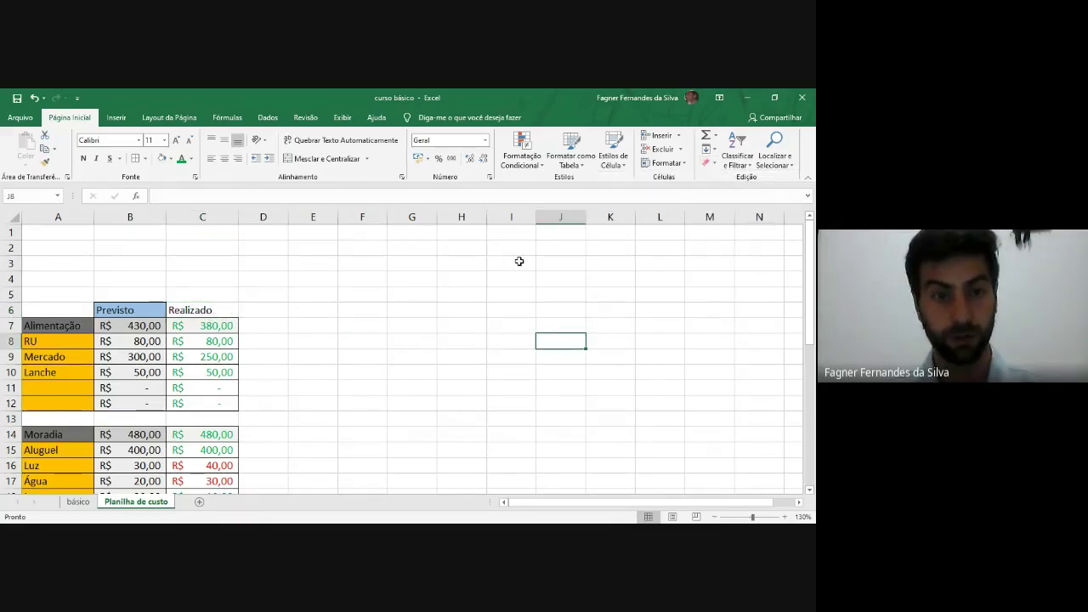
pyautogui.hotkey('ctrl', 'z')
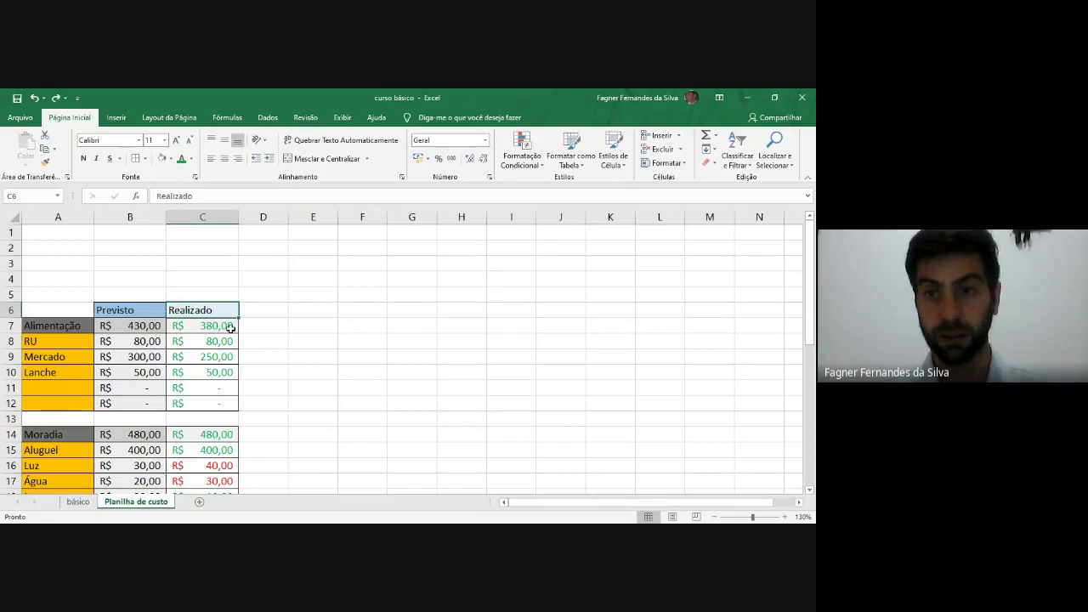
# Step: Try clearing only the contents of the Realizado header cell C6, and undo it
pyautogui.click(707, 163)
pyautogui.click(747, 206)
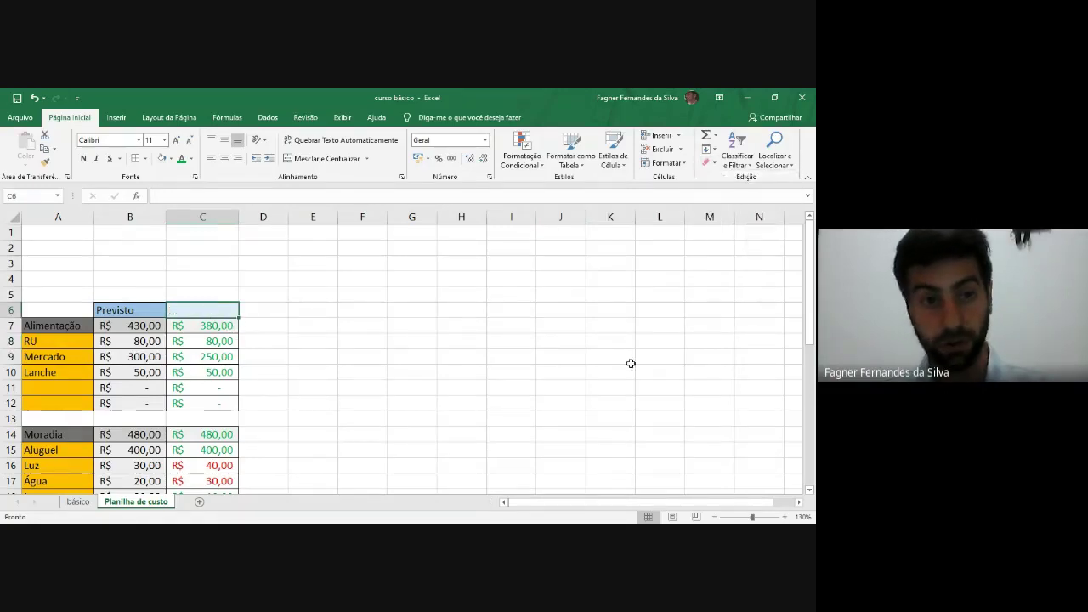
pyautogui.click(511, 387)
pyautogui.hotkey('ctrl', 'z')
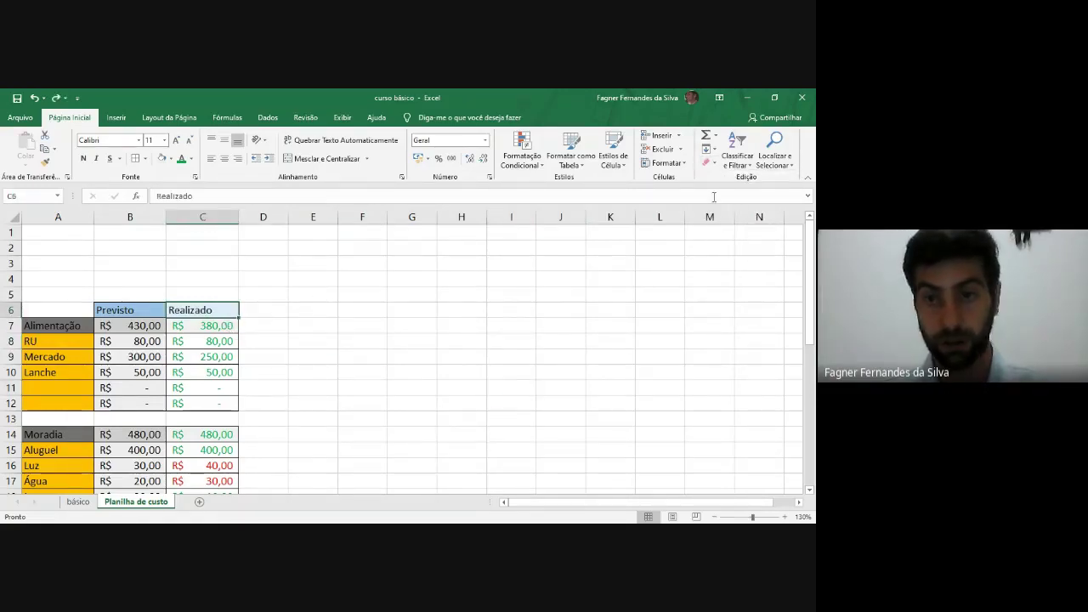
# Step: Try clearing everything, contents and formats, from the Realizado header cell C6, and undo it
pyautogui.click(707, 162)
pyautogui.click(739, 178)
pyautogui.click(412, 387)
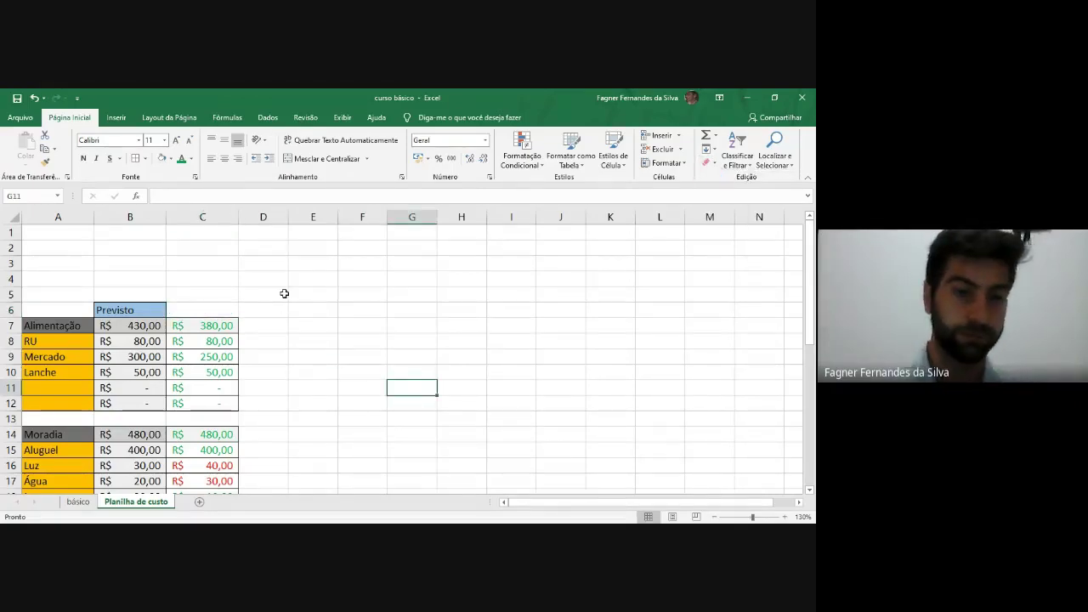
pyautogui.hotkey('ctrl', 'z')
pyautogui.moveTo(292, 295); pyautogui.dragTo(308, 311)
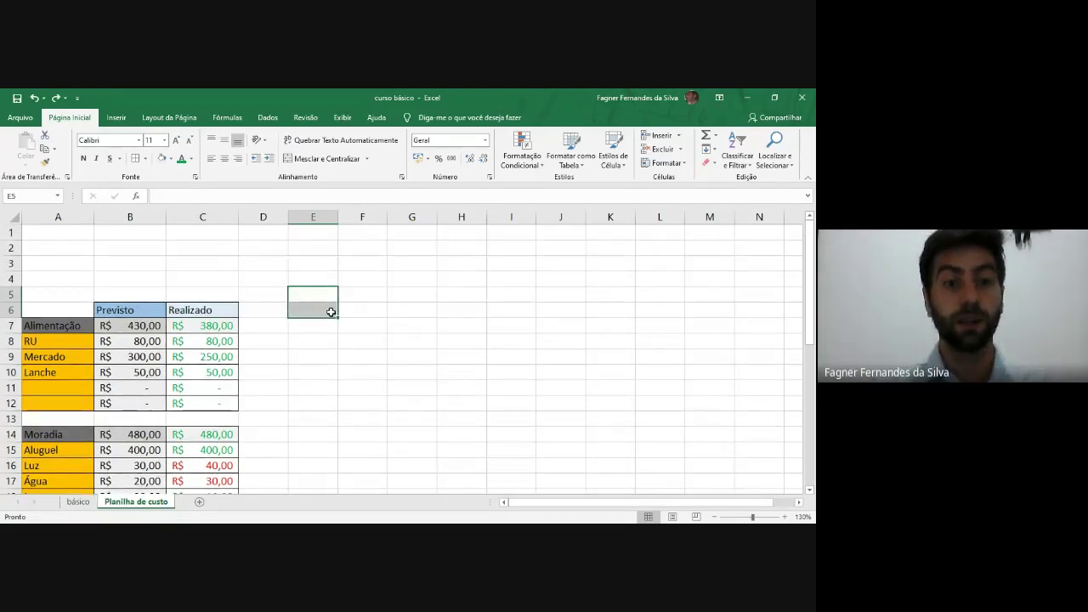
# Step: Enter the month title "Janeiro" in B5, above the Previsto header
pyautogui.click(104, 310)
pyautogui.click(195, 309)
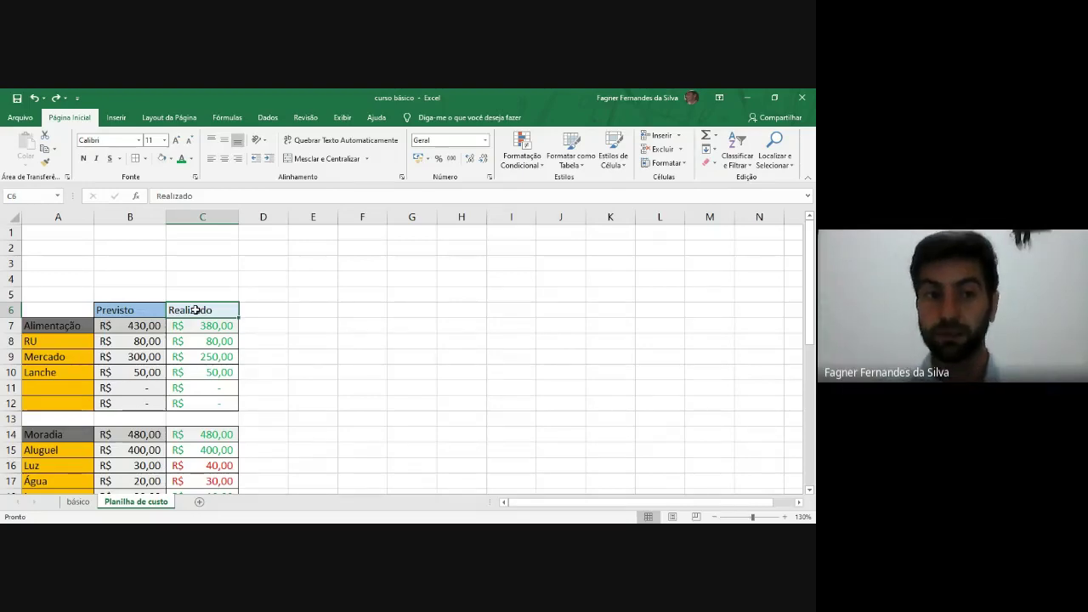
pyautogui.click(141, 289)
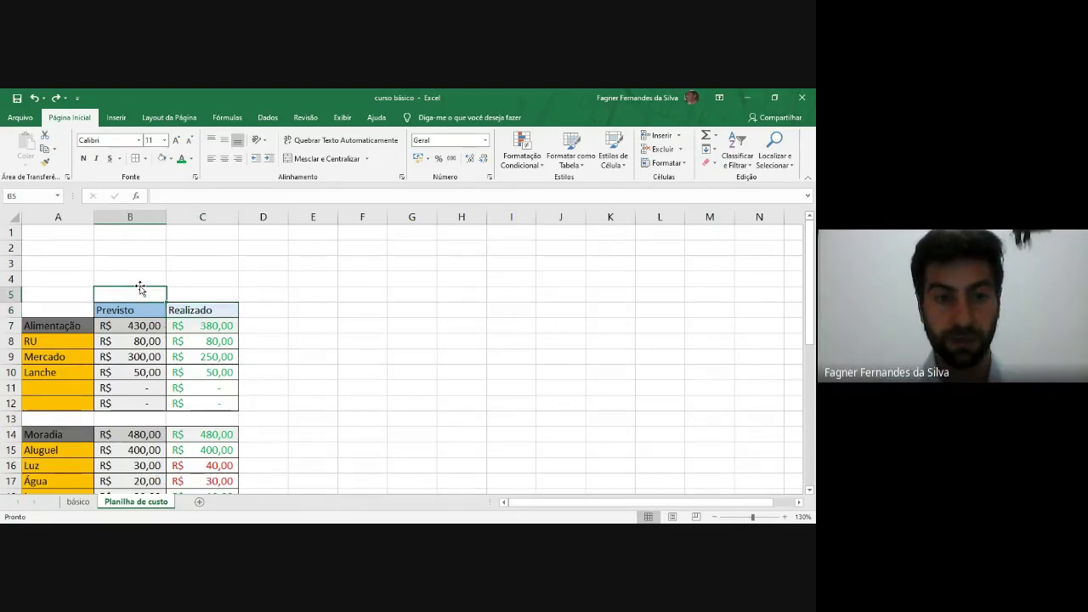
pyautogui.write('a')
pyautogui.press('BackSpace')
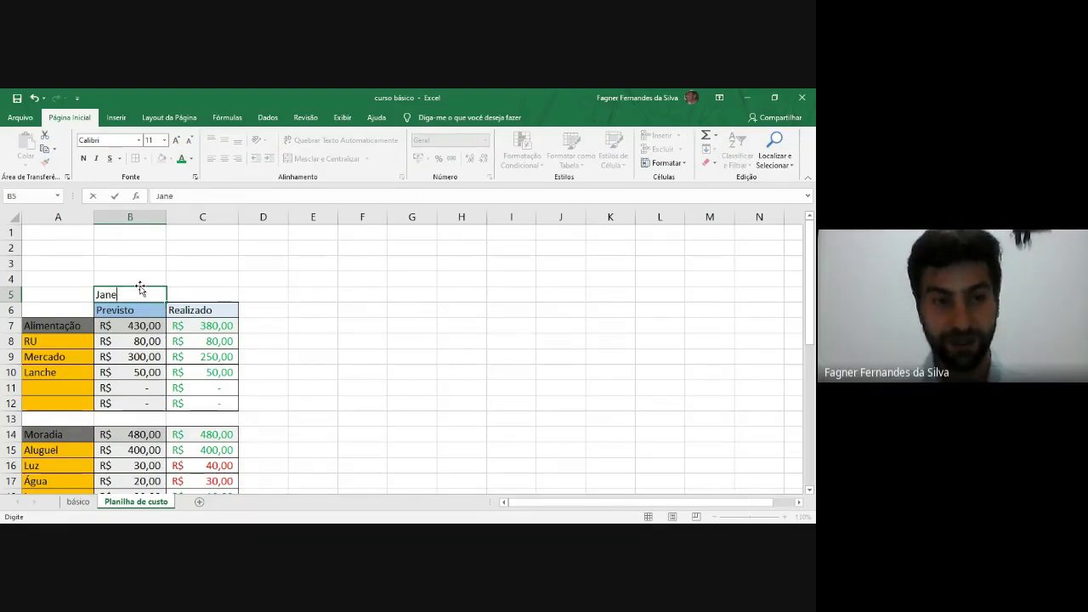
pyautogui.write('Janeiro')
pyautogui.press('Return')
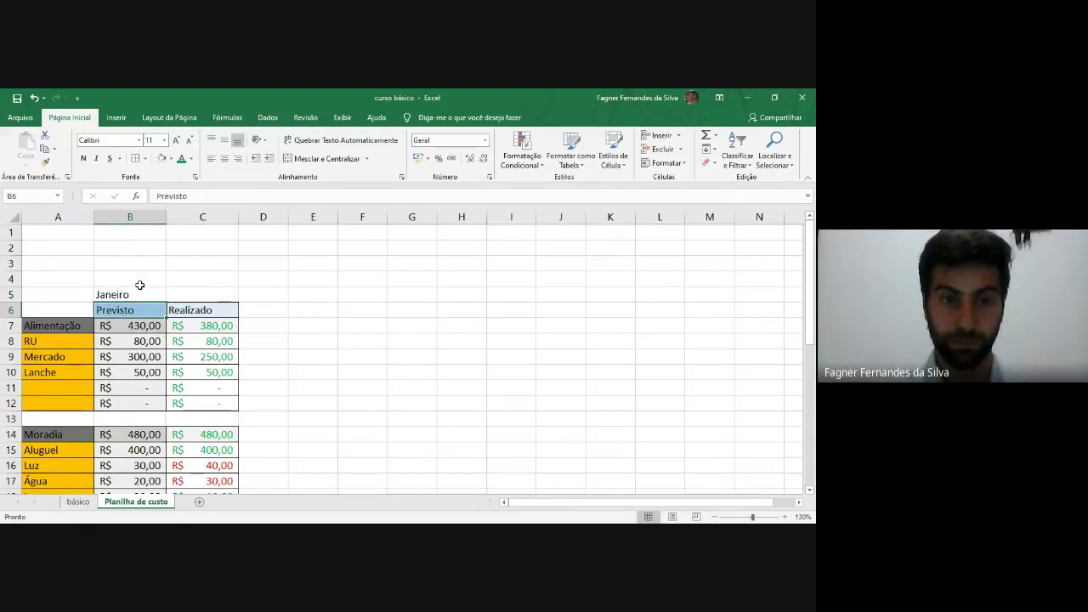
# Step: Merge and center the Janeiro title across B5:C5, above the Previsto and Realizado headers
pyautogui.click(202, 263)
pyautogui.click(139, 291)
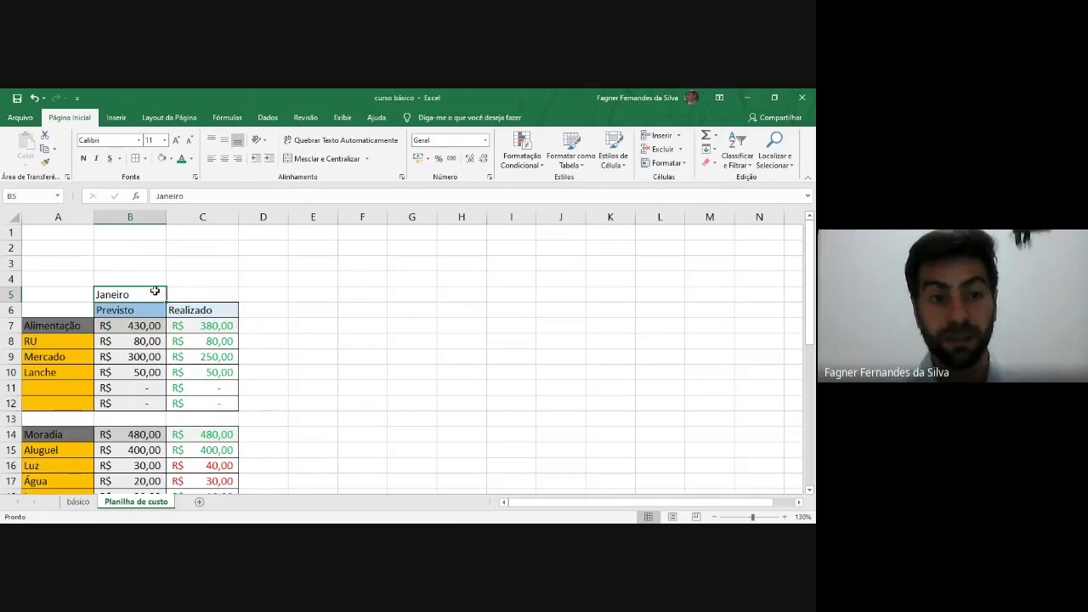
pyautogui.moveTo(143, 289); pyautogui.dragTo(206, 293)
pyautogui.click(199, 295)
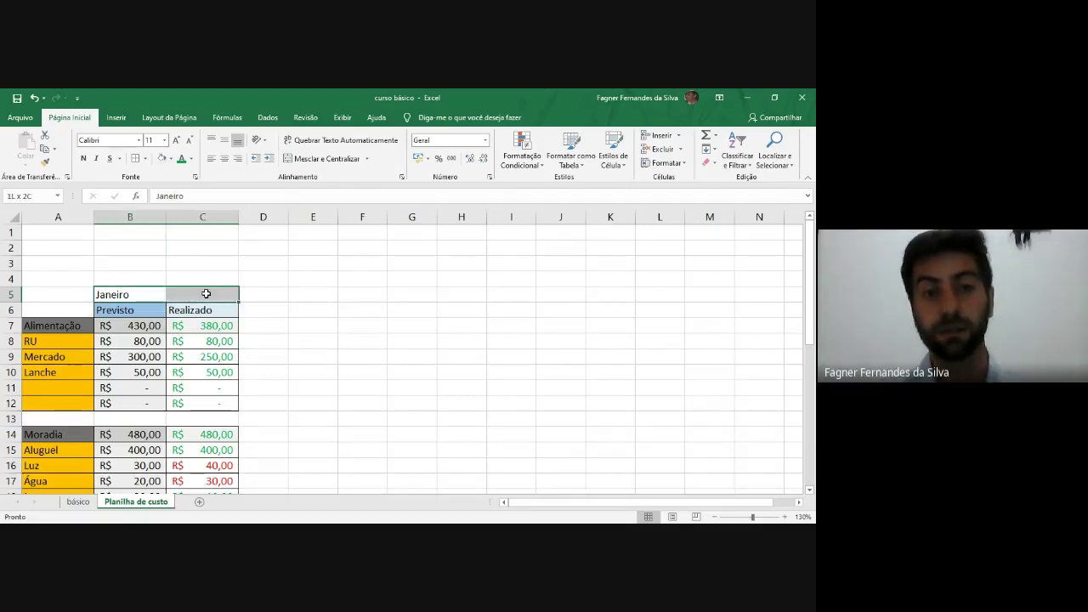
pyautogui.click(322, 159)
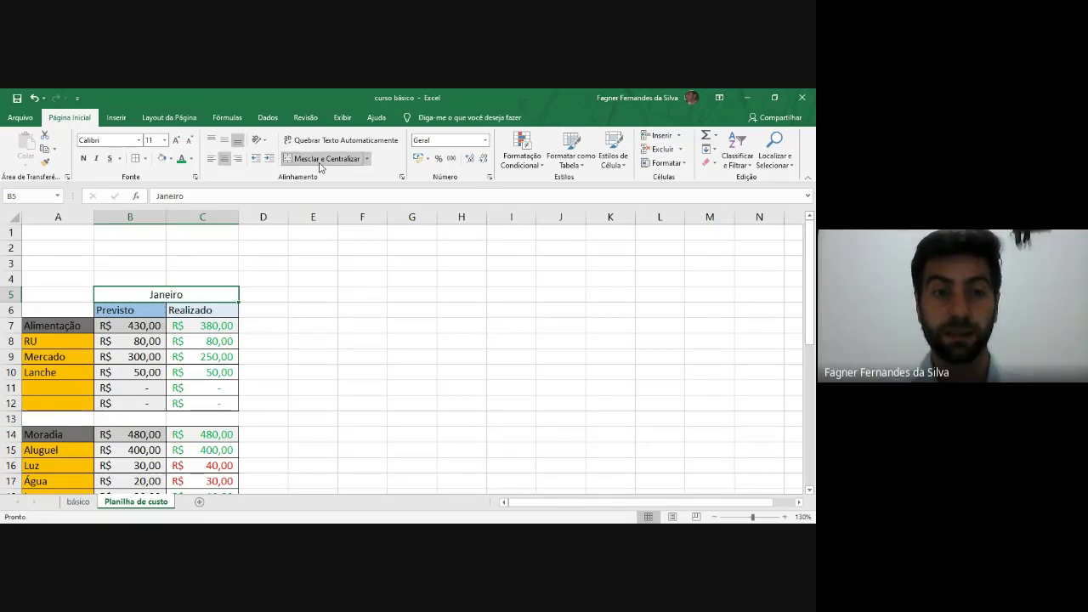
# Step: Apply outside borders to the merged Janeiro title cell
pyautogui.click(145, 159)
pyautogui.click(146, 159)
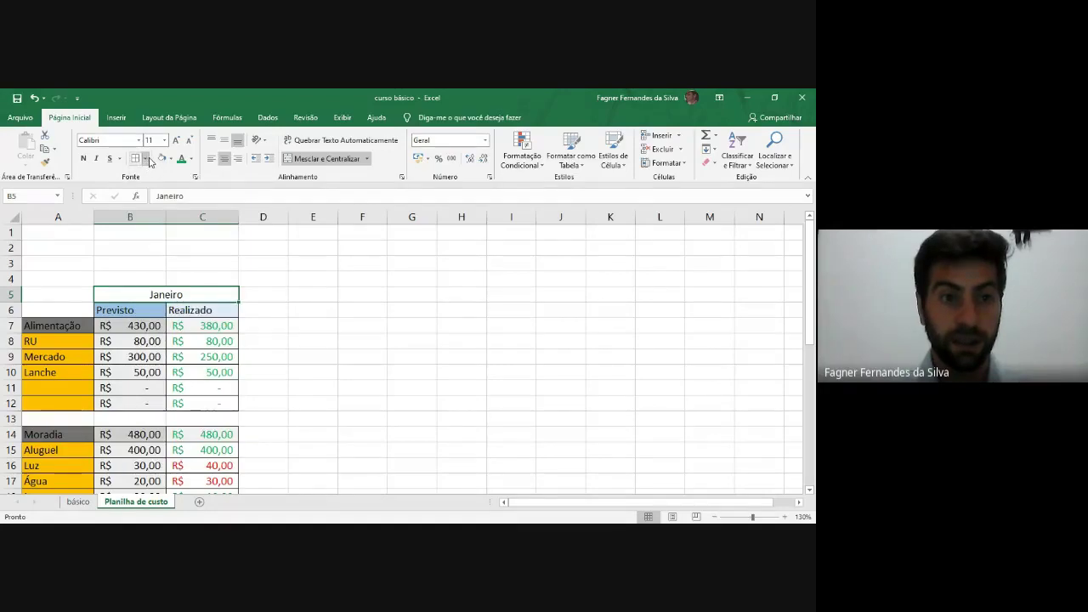
pyautogui.click(146, 159)
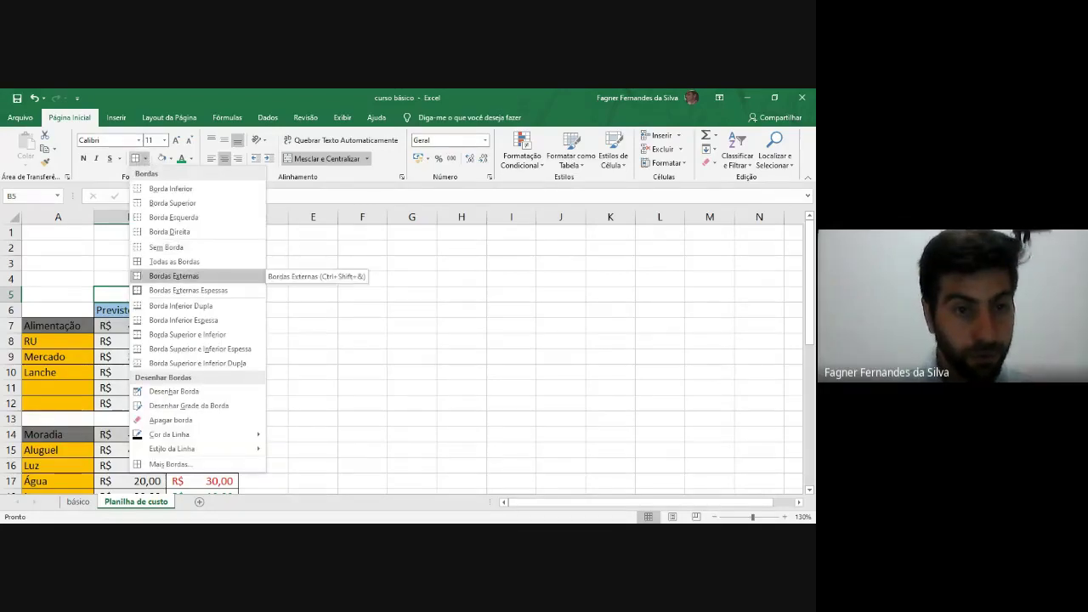
pyautogui.click(174, 275)
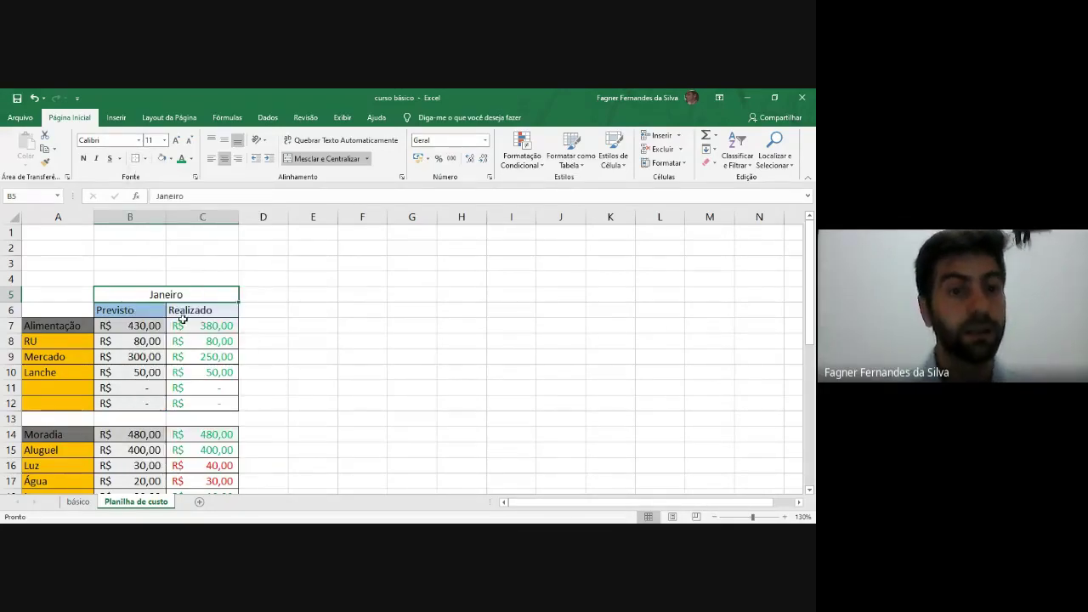
pyautogui.click(179, 321)
pyautogui.click(178, 296)
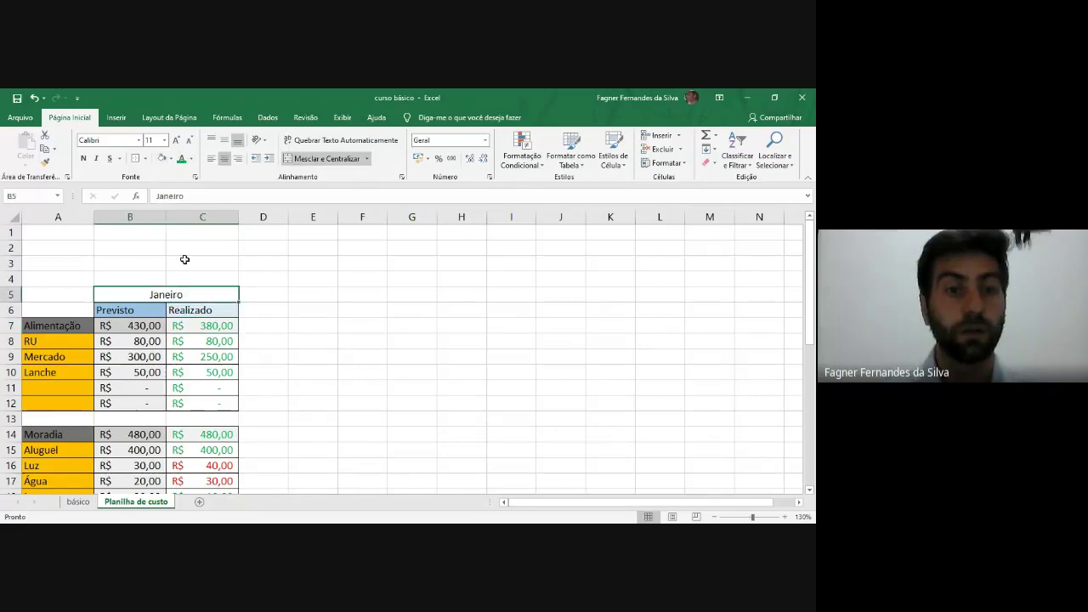
pyautogui.click(166, 340)
pyautogui.click(166, 299)
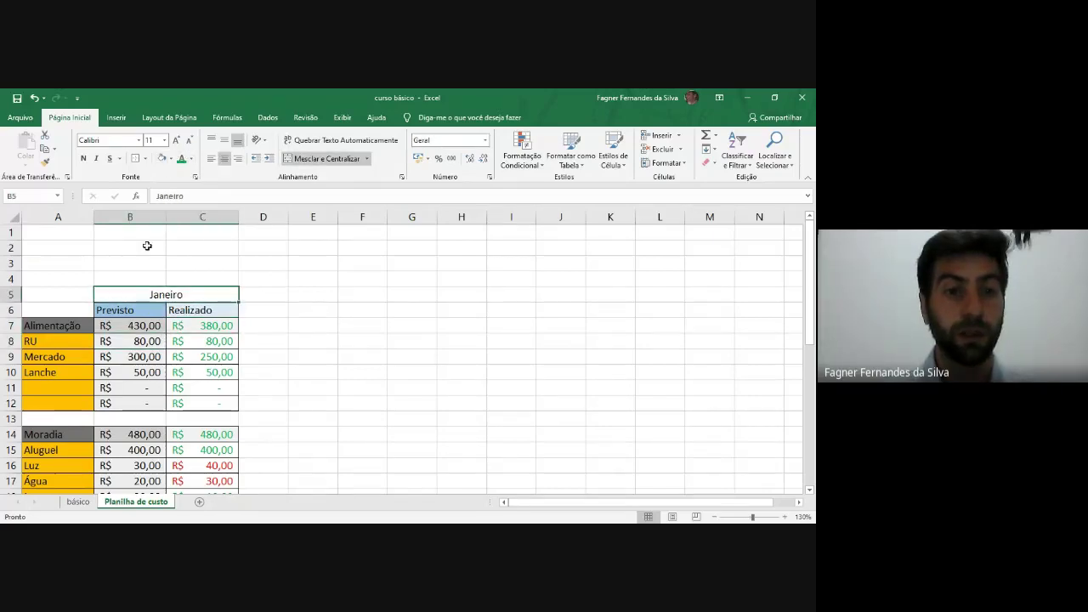
# Step: Give the Janeiro title cell a standard dark blue fill and white text
pyautogui.click(145, 158)
pyautogui.click(181, 160)
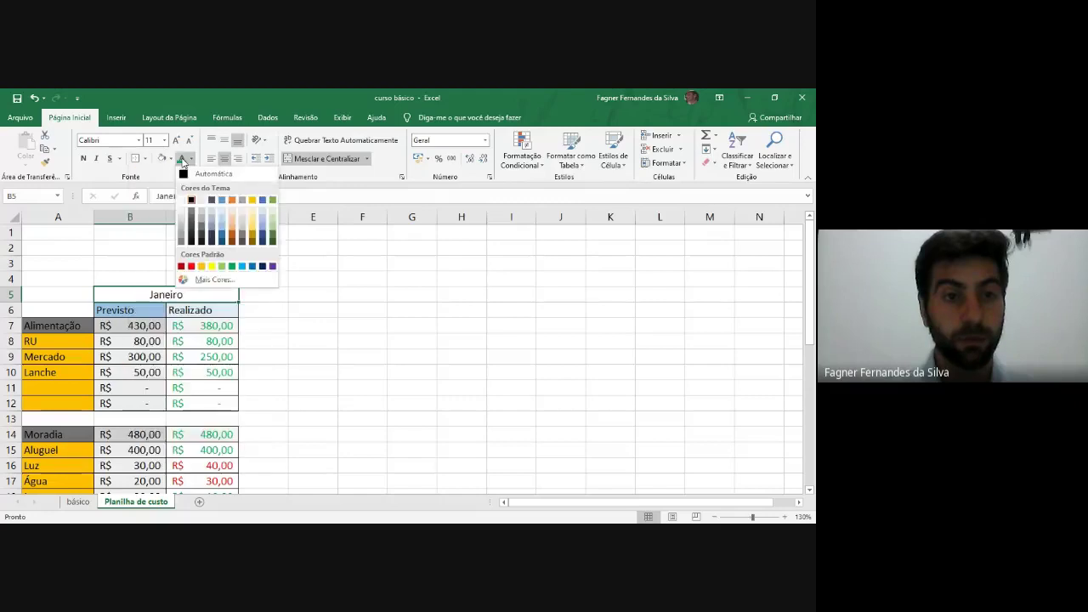
pyautogui.click(171, 159)
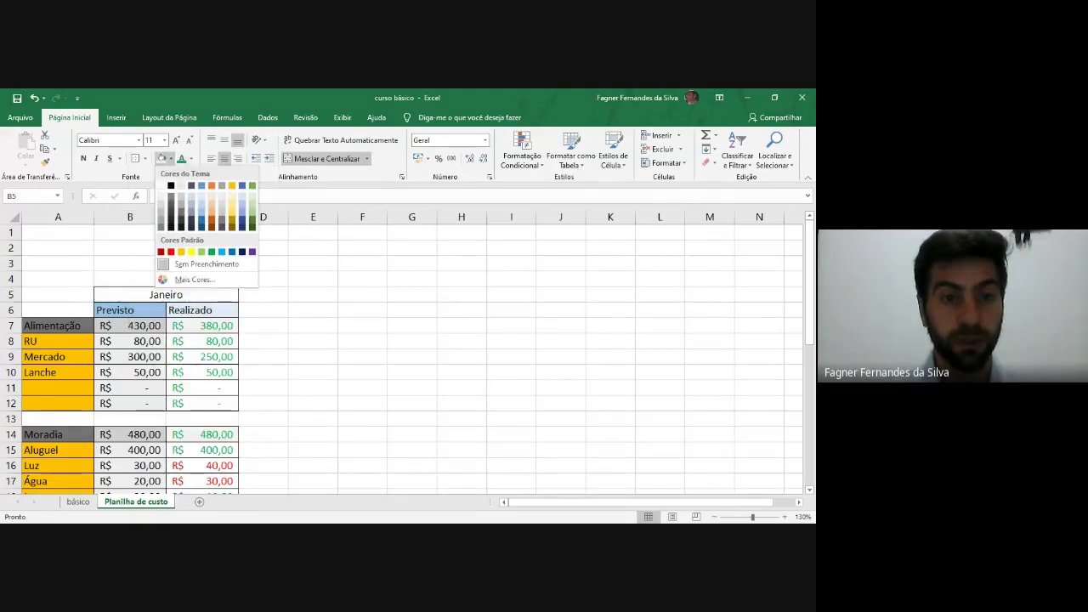
pyautogui.click(242, 251)
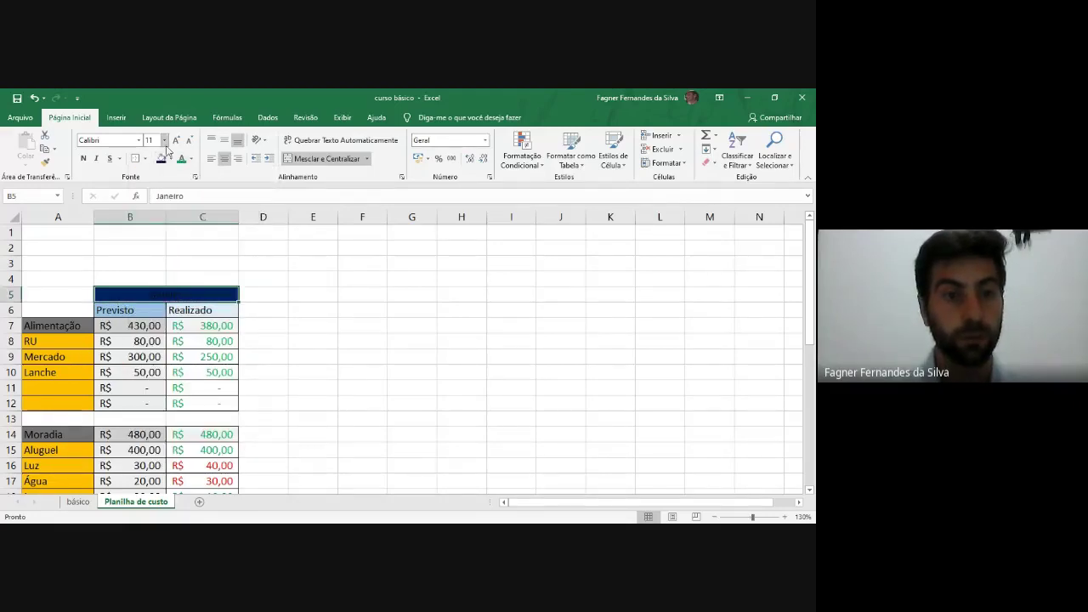
pyautogui.click(191, 159)
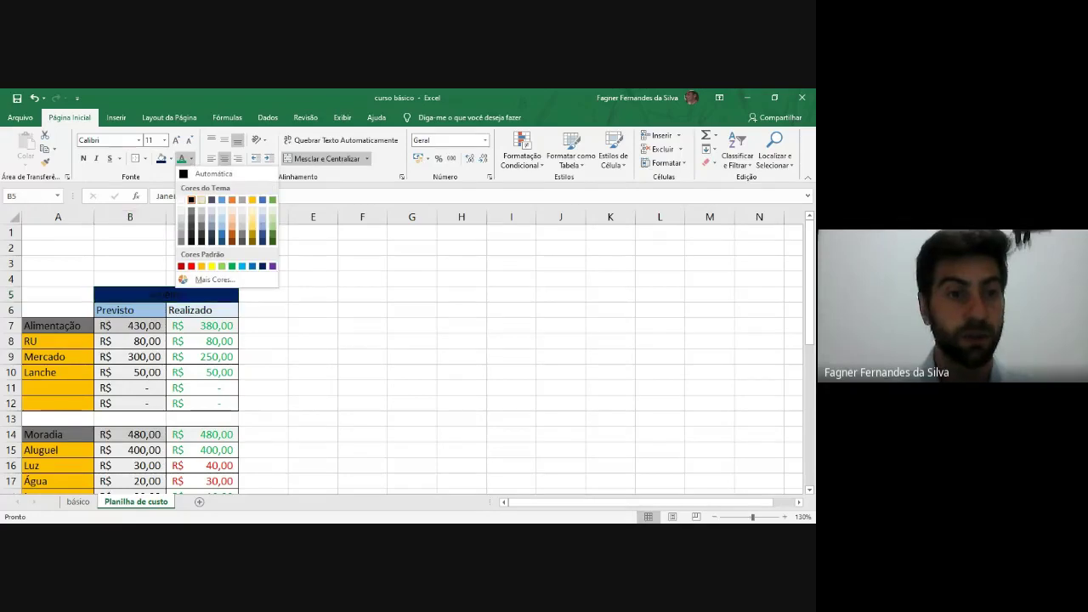
pyautogui.click(191, 200)
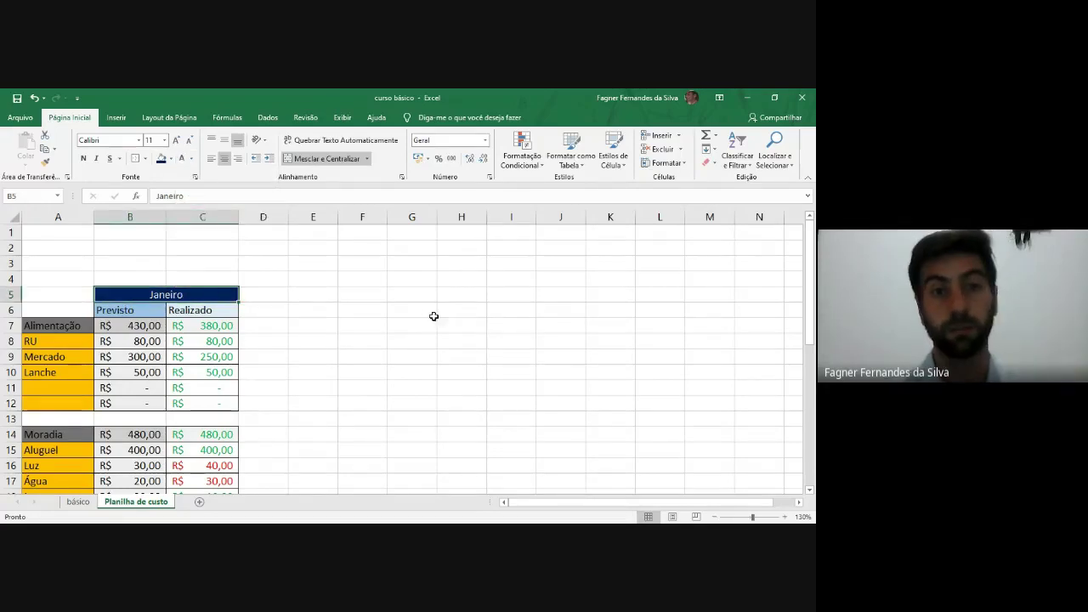
pyautogui.moveTo(342, 323); pyautogui.dragTo(345, 338)
pyautogui.scroll(-2, 347, 336)
pyautogui.scroll(2, 298, 342)
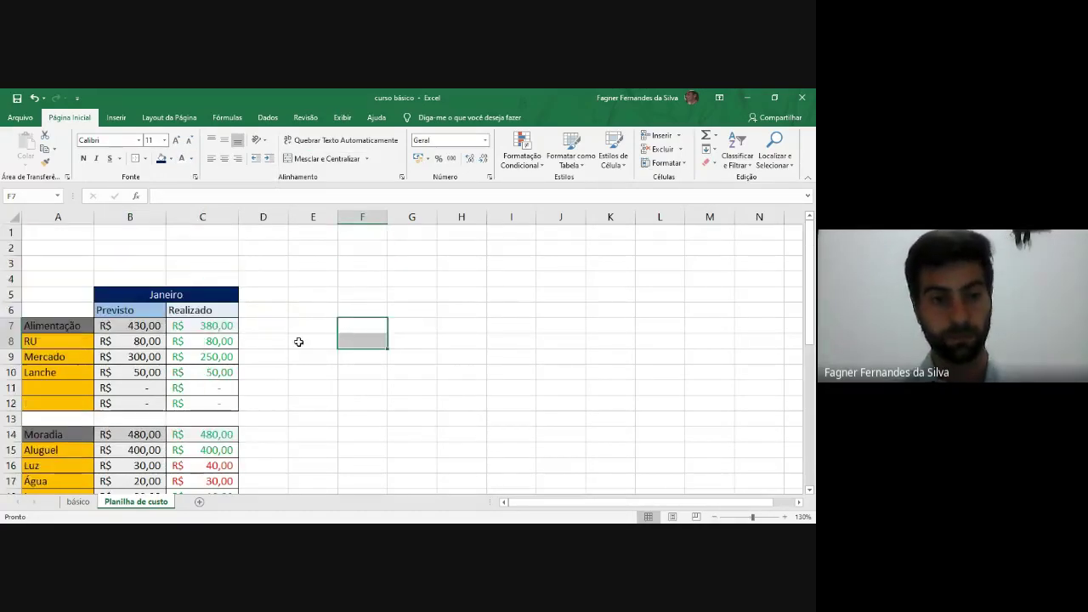
pyautogui.click(298, 342)
pyautogui.scroll(-8, 298, 340)
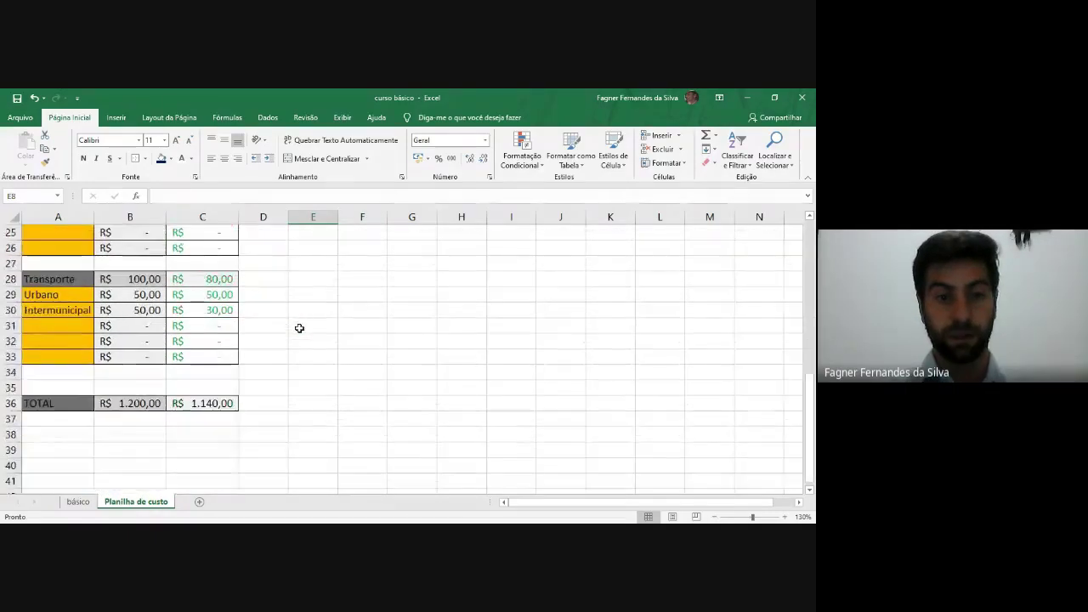
pyautogui.scroll(8, 299, 328)
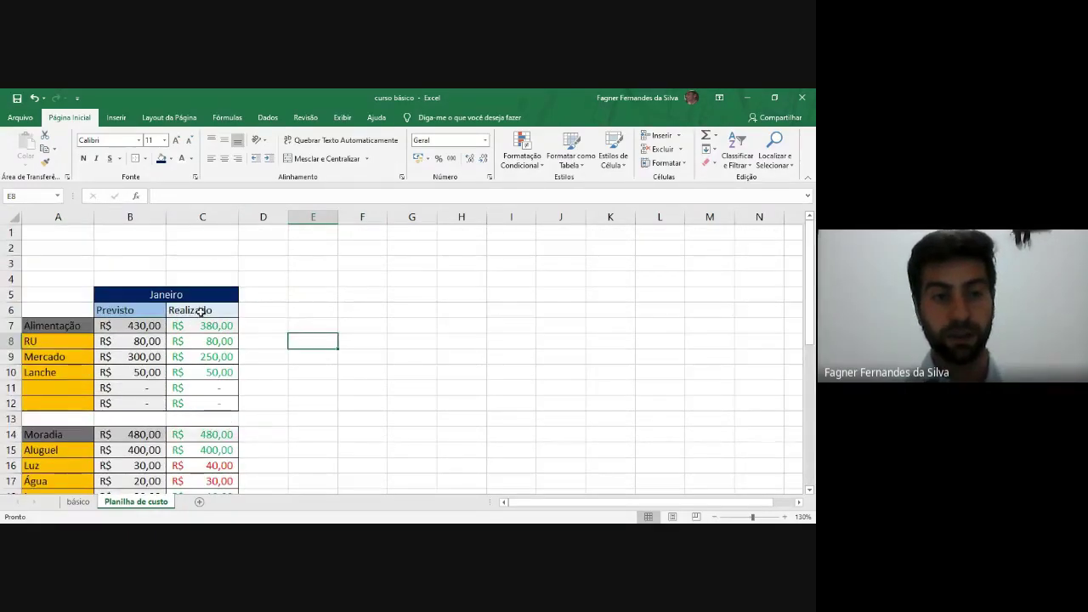
# Step: Copy the whole Janeiro block, B5:C36 from the title to the TOTAL row, and paste it starting at D5
pyautogui.click(144, 293)
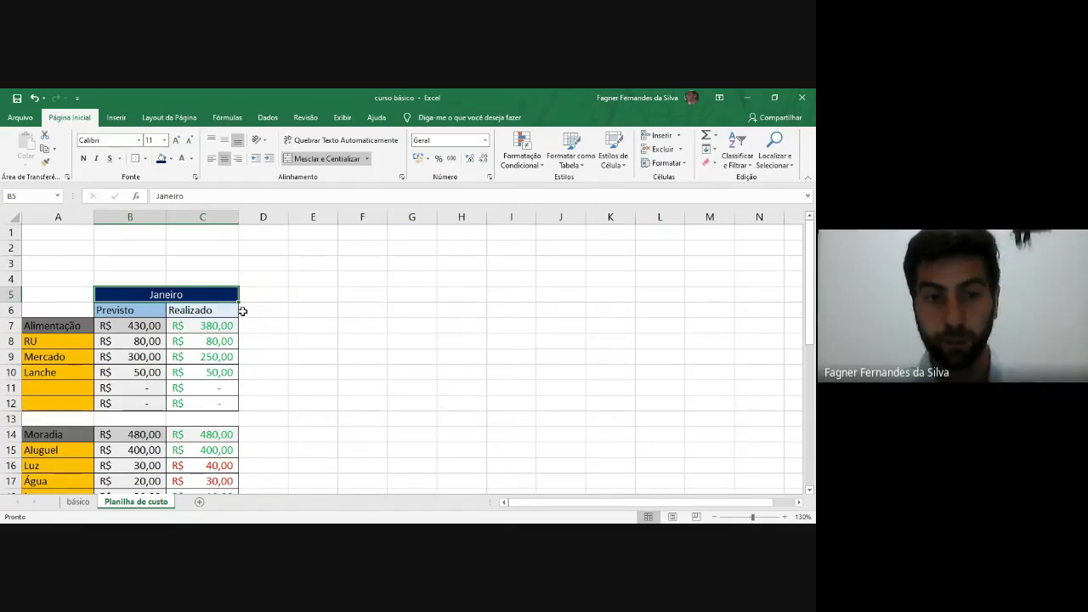
pyautogui.moveTo(239, 303); pyautogui.dragTo(208, 296)
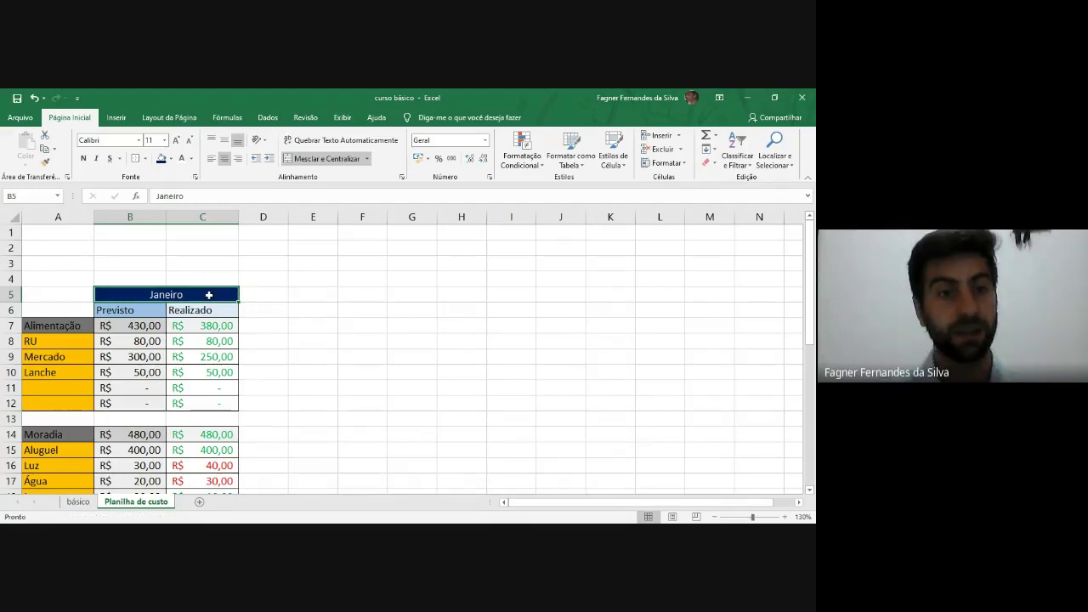
pyautogui.scroll(-12, 133, 289)
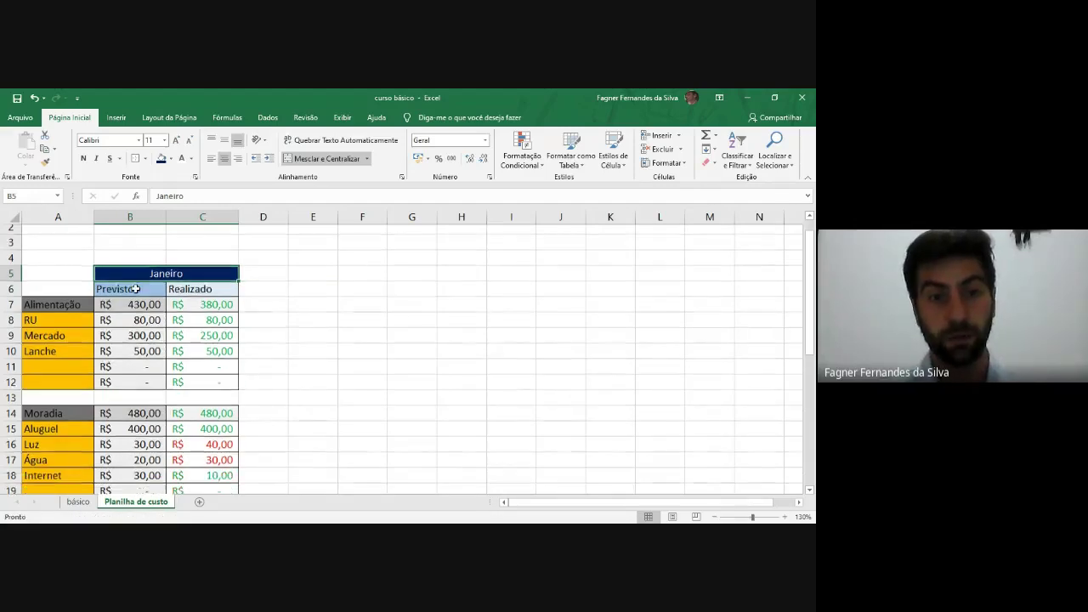
pyautogui.scroll(12, 135, 292)
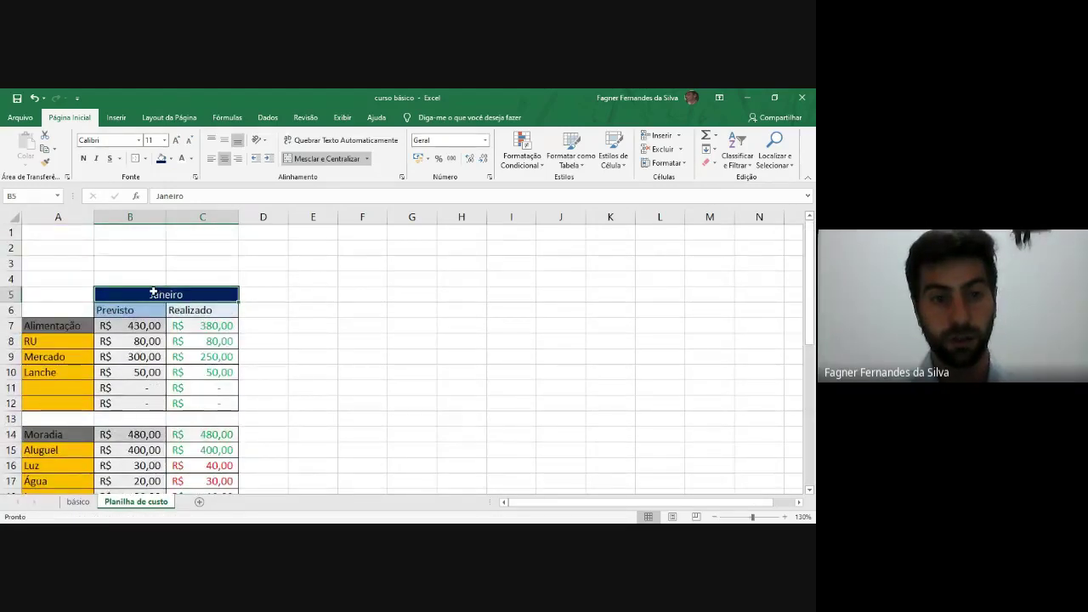
pyautogui.moveTo(153, 311); pyautogui.dragTo(180, 465)
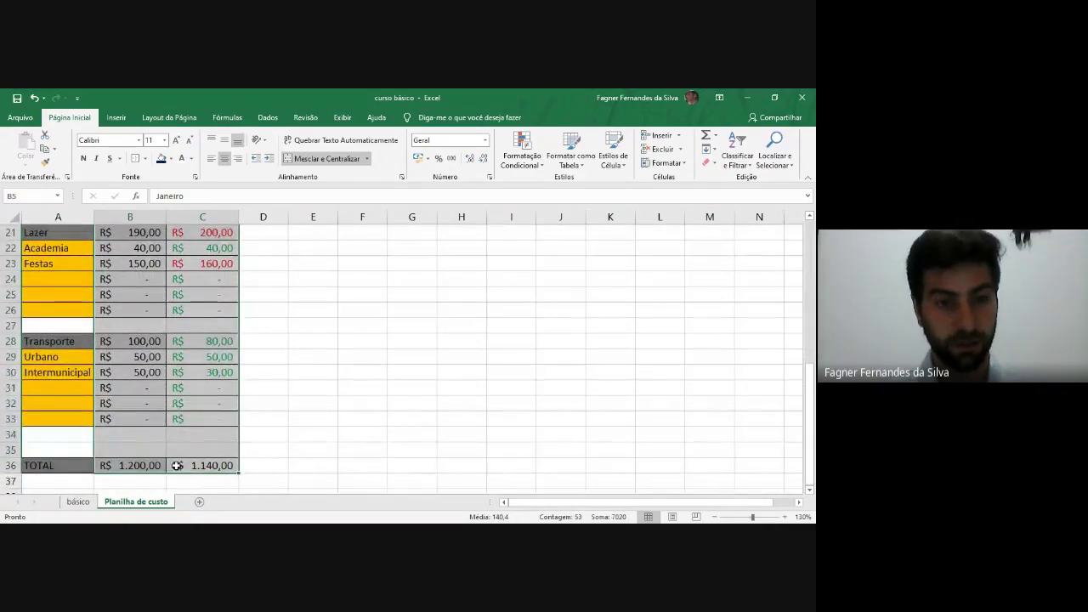
pyautogui.hotkey('ctrl', 'c')
pyautogui.scroll(7, 273, 382)
pyautogui.click(264, 295)
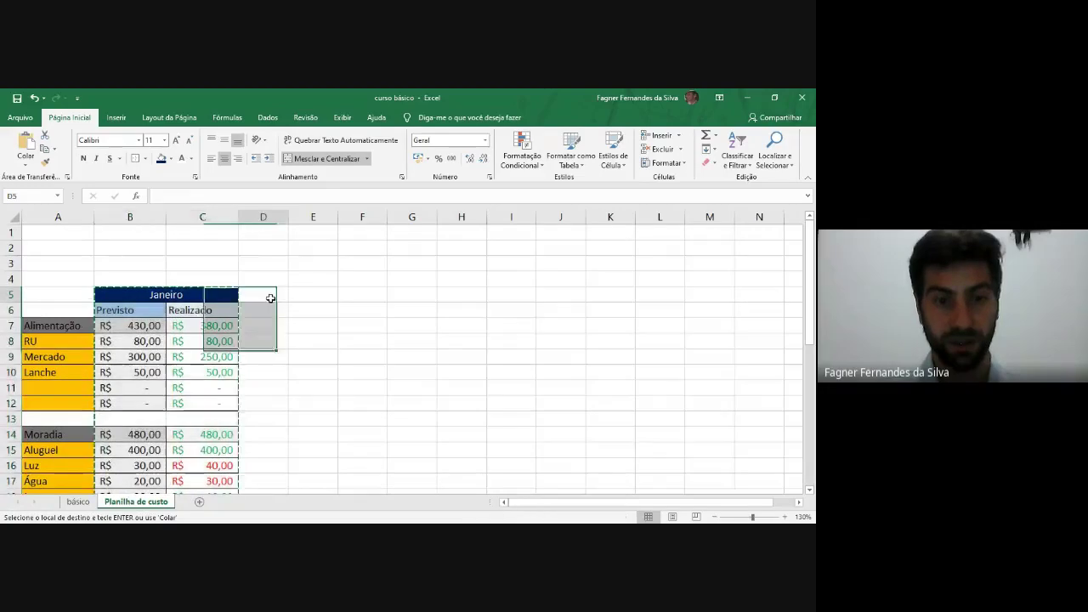
pyautogui.hotkey('ctrl', 'v')
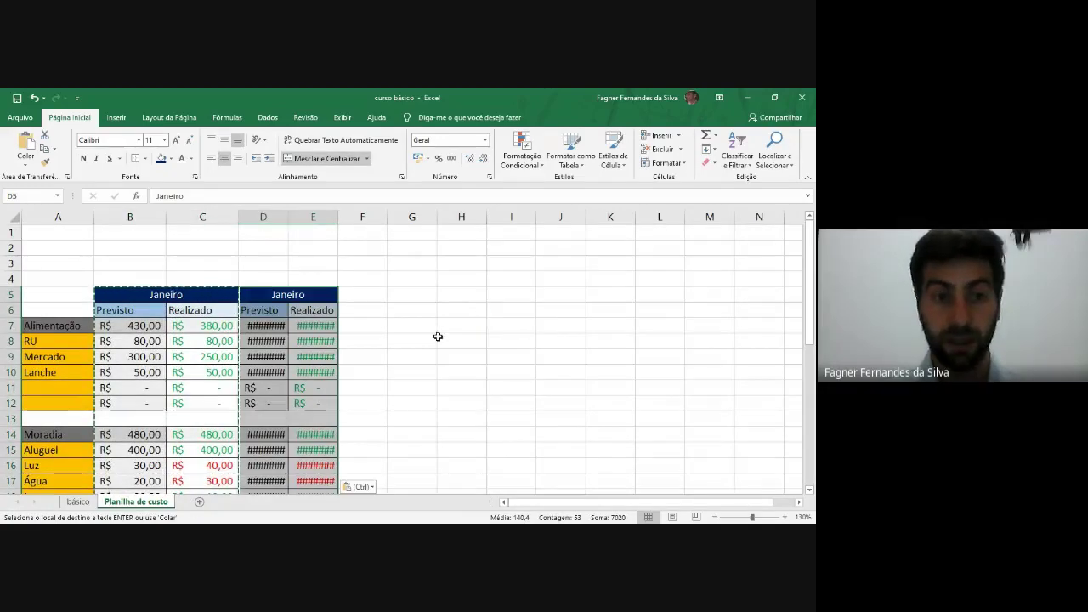
# Step: Undo the paste of the Janeiro block that starts at D5 and deselect the area
pyautogui.press('ctrl')
pyautogui.press('Escape')
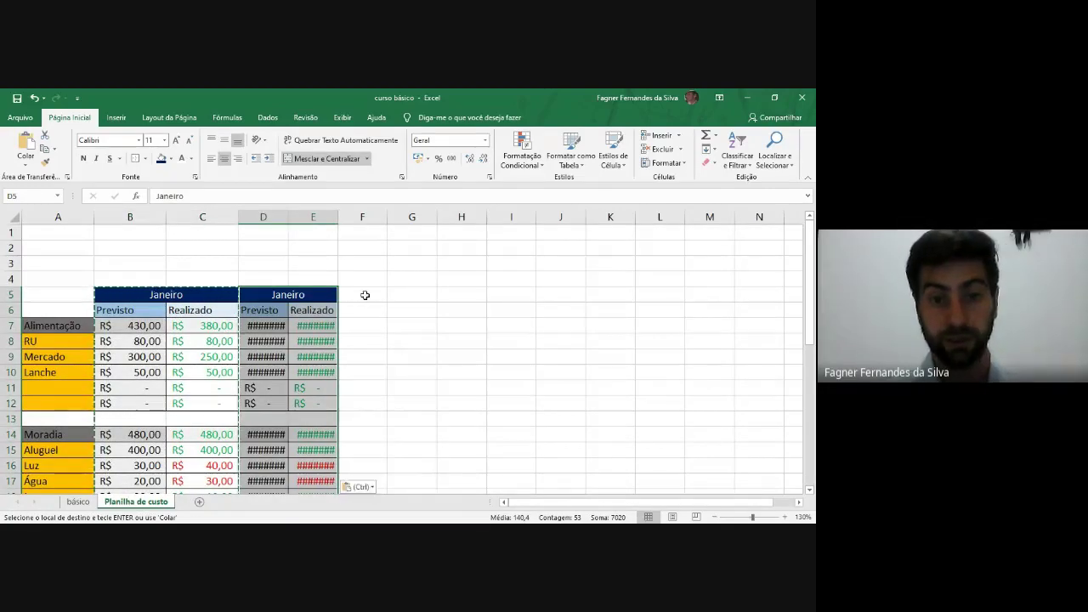
pyautogui.click(376, 295)
pyautogui.press('ctrl')
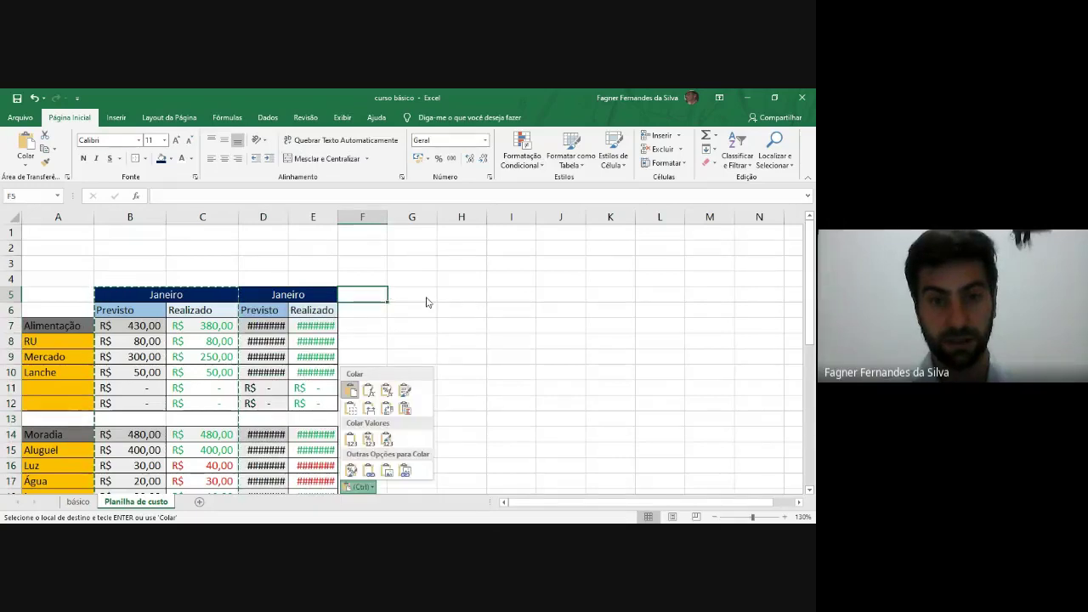
pyautogui.press('ctrl')
pyautogui.hotkey('ctrl', 'z')
pyautogui.hotkey('ctrl', 'z')
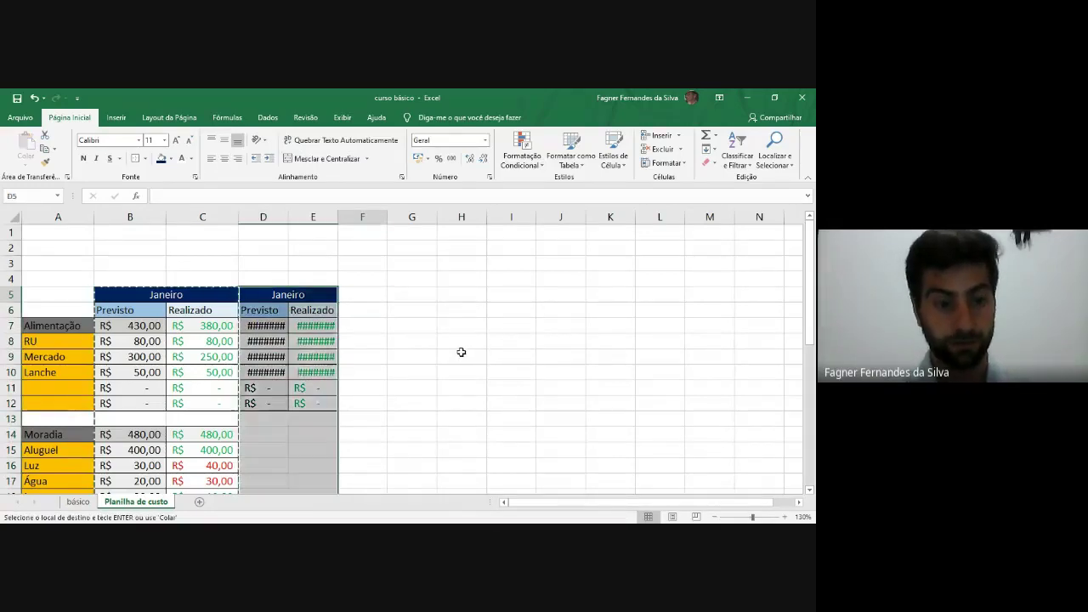
pyautogui.click(411, 356)
# Step: Auto-fill the merged Janeiro title into D5:E5 to create the Fevereiro title
pyautogui.click(211, 302)
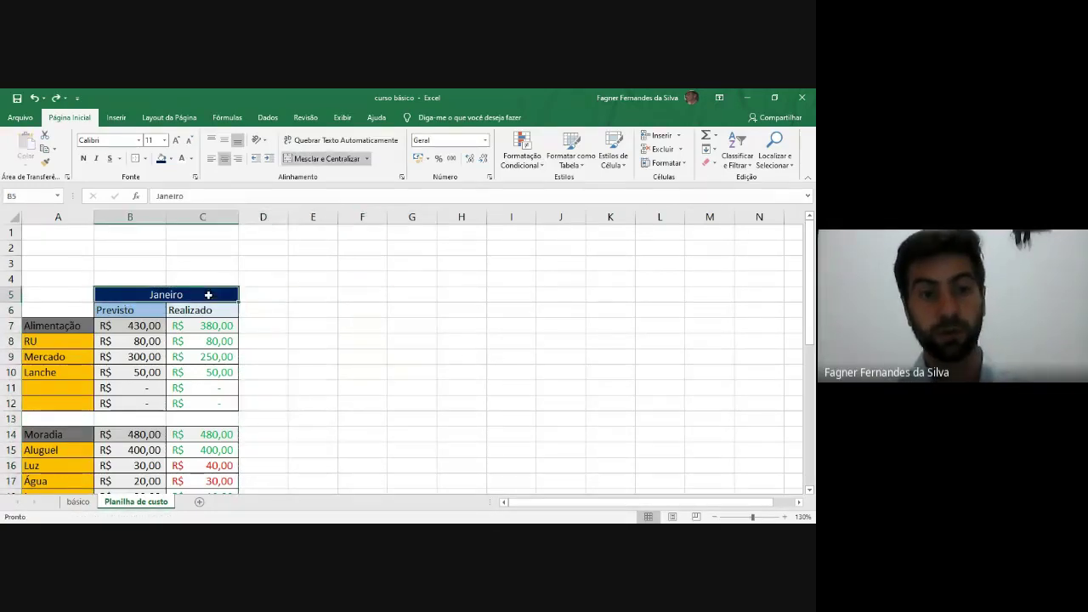
pyautogui.moveTo(238, 303); pyautogui.dragTo(280, 306)
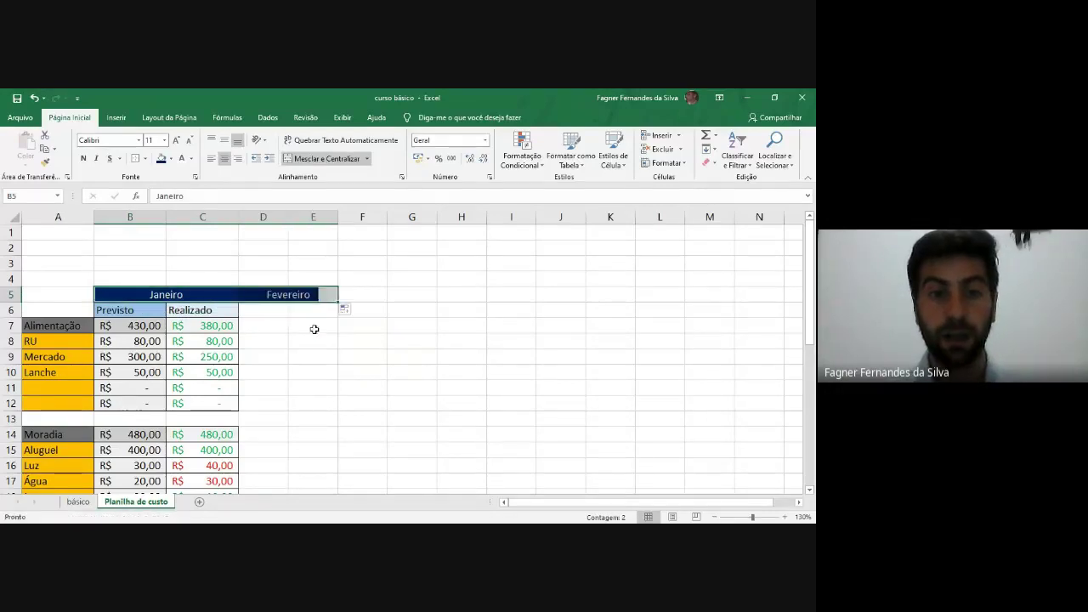
# Step: Try to extend the month title series from the Janeiro title across row 5 to column O
pyautogui.click(207, 295)
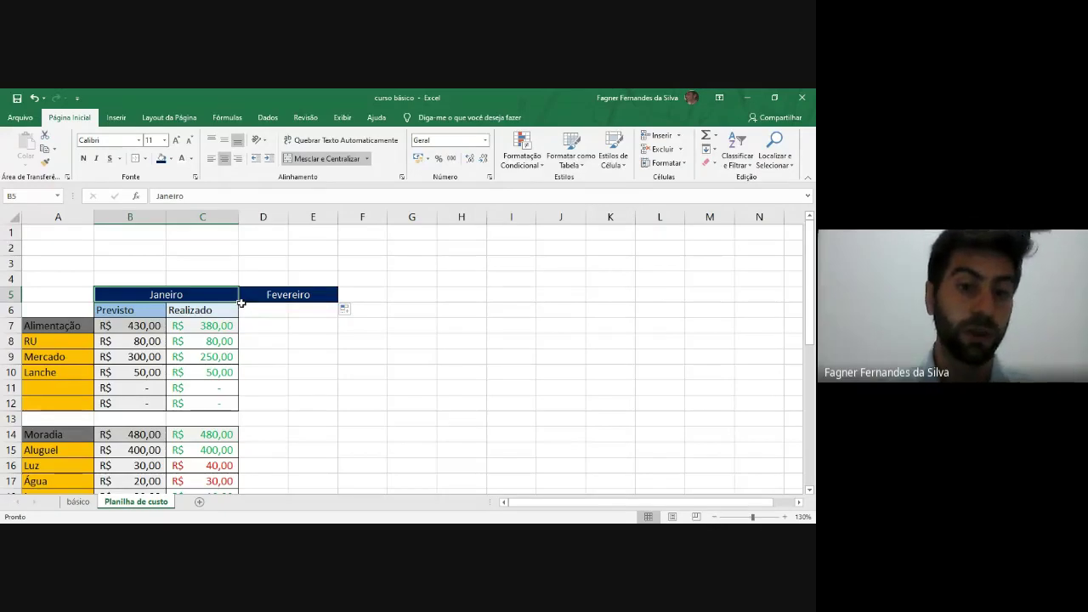
pyautogui.moveTo(240, 299); pyautogui.dragTo(559, 296)
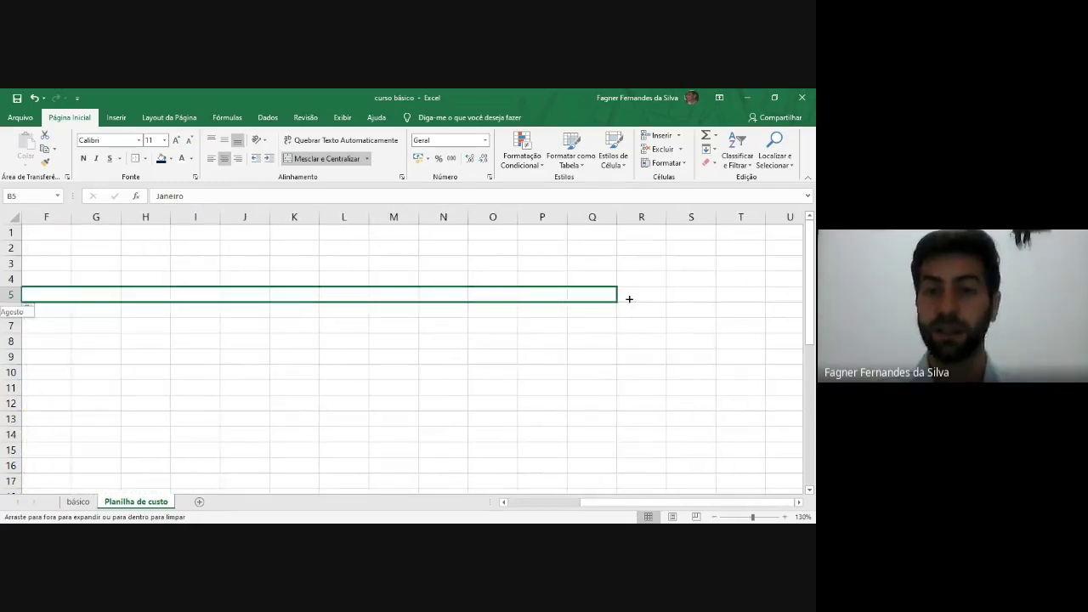
pyautogui.moveTo(629, 298); pyautogui.dragTo(104, 283)
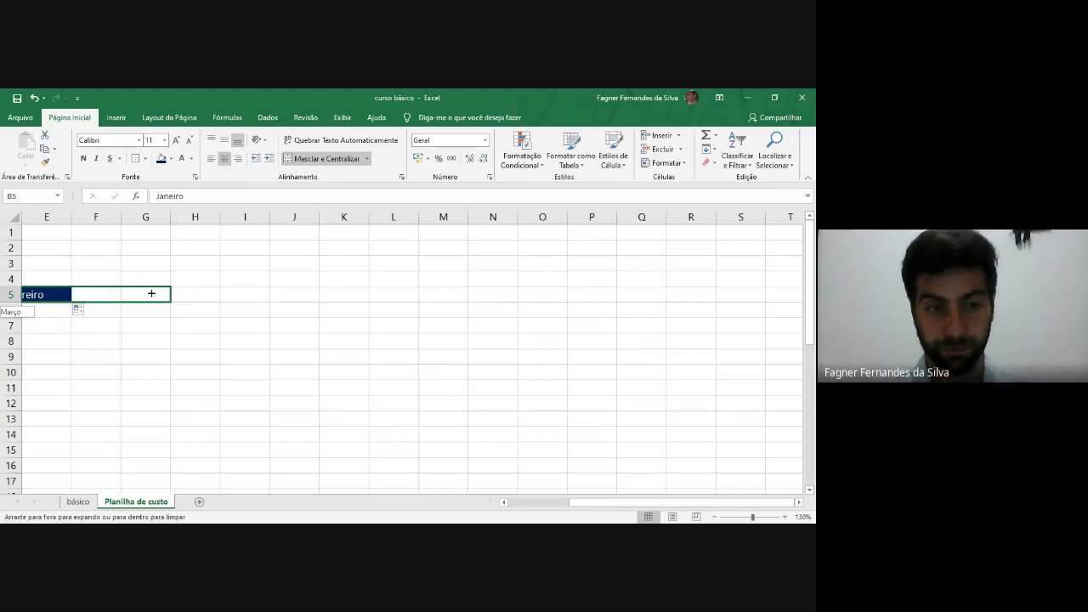
pyautogui.moveTo(201, 277); pyautogui.dragTo(676, 321)
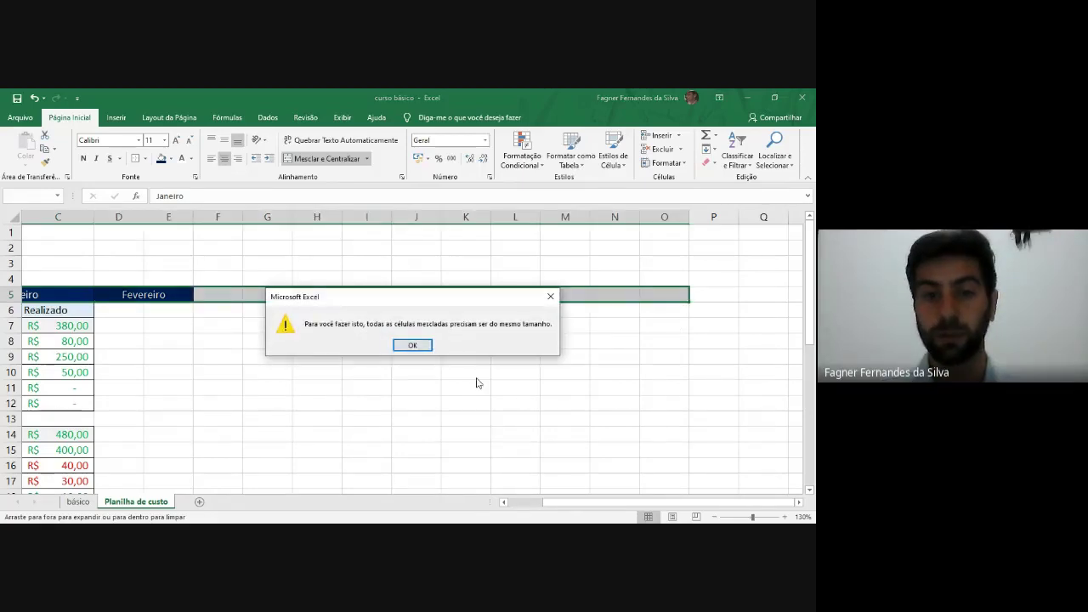
pyautogui.click(413, 343)
# Step: Extend the month titles from Fevereiro across row 5 through Dezembro in X5:Y5 by auto-filling the series
pyautogui.click(121, 293)
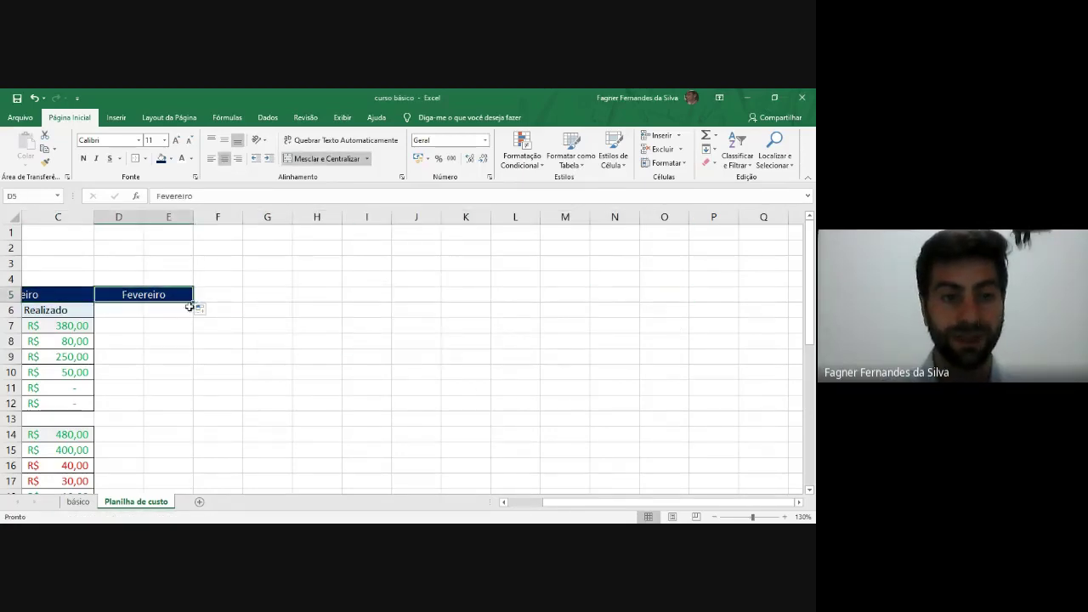
pyautogui.moveTo(195, 301); pyautogui.dragTo(672, 294)
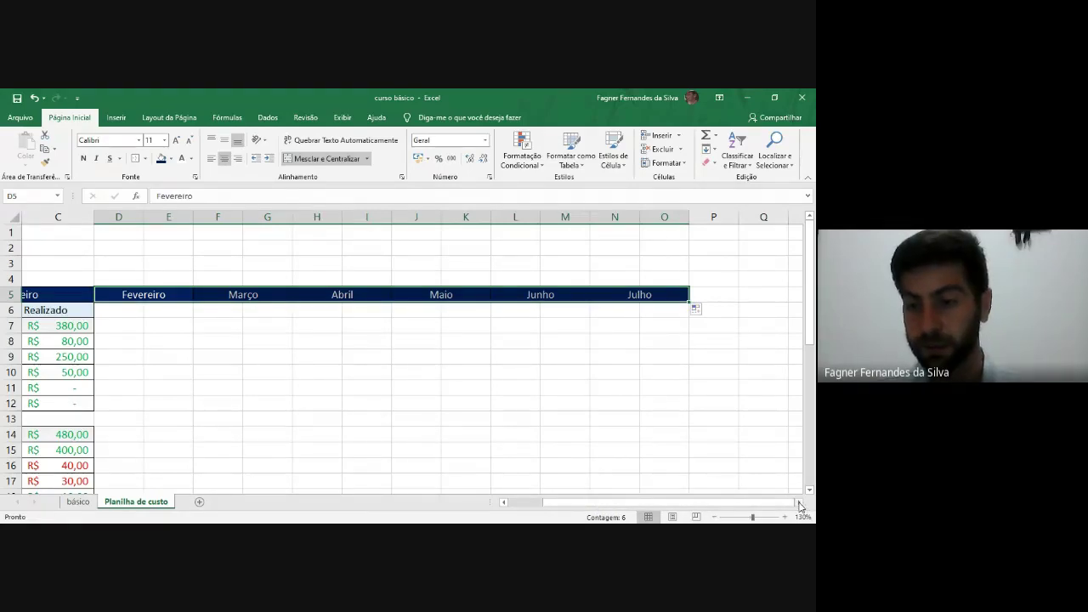
pyautogui.moveTo(798, 505); pyautogui.dragTo(799, 504)
pyautogui.moveTo(71, 302); pyautogui.dragTo(43, 316)
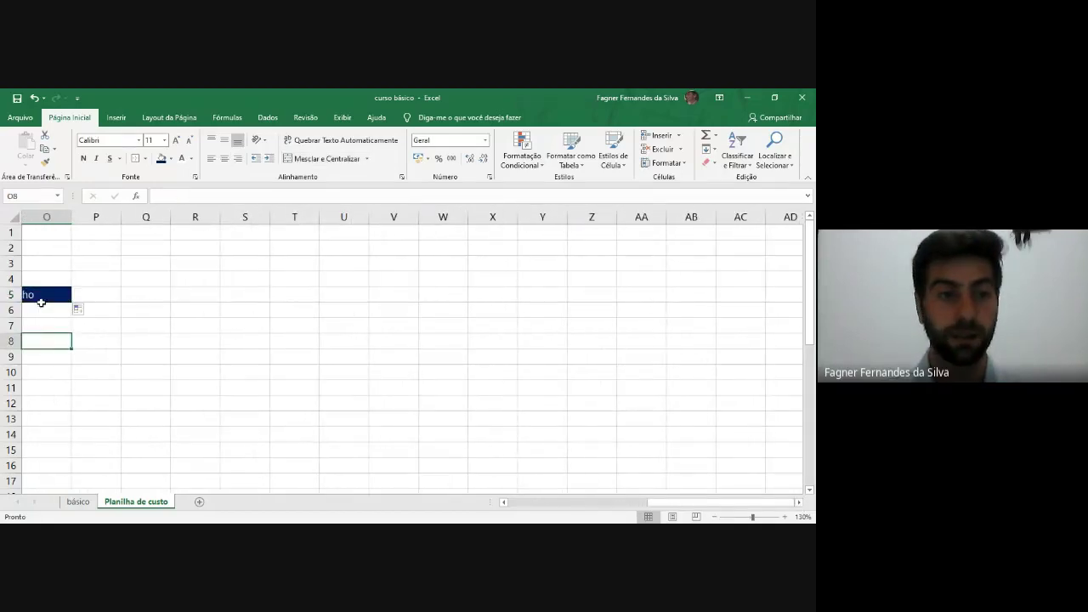
pyautogui.click(40, 294)
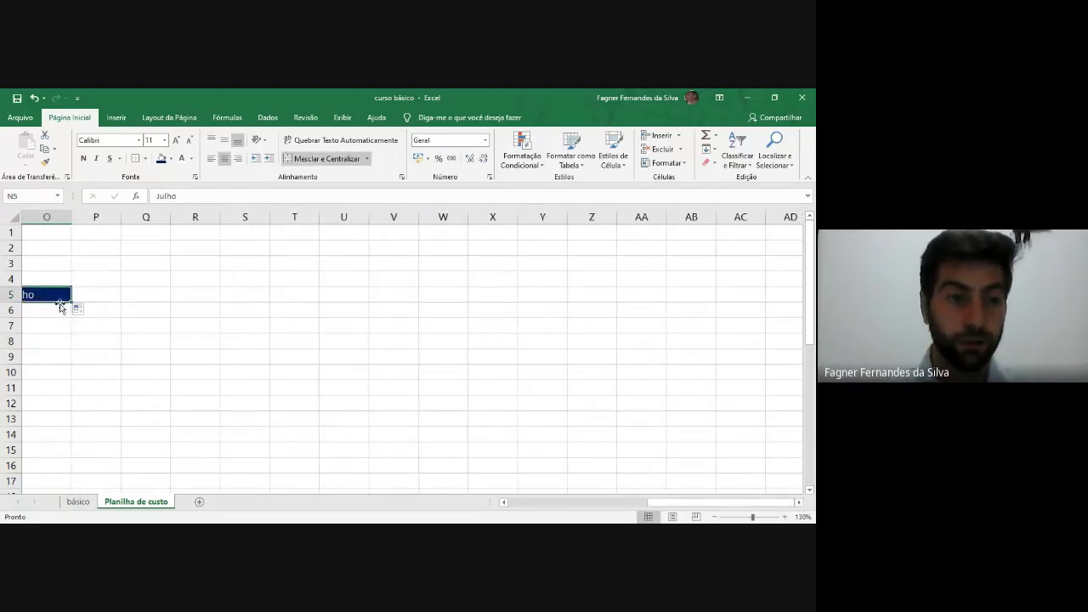
pyautogui.moveTo(72, 305); pyautogui.dragTo(520, 322)
pyautogui.click(574, 309)
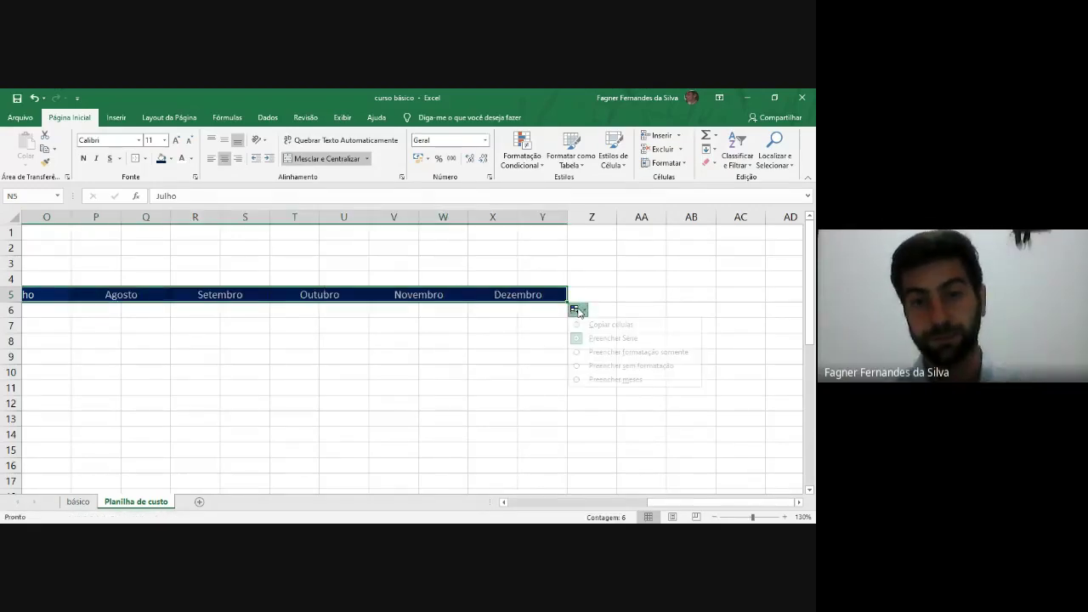
pyautogui.click(535, 316)
# Step: Copy the Janeiro data B6:C36, from the Previsto and Realizado headers to the TOTAL row, and paste it under Fevereiro at D6
pyautogui.moveTo(764, 502); pyautogui.dragTo(625, 502)
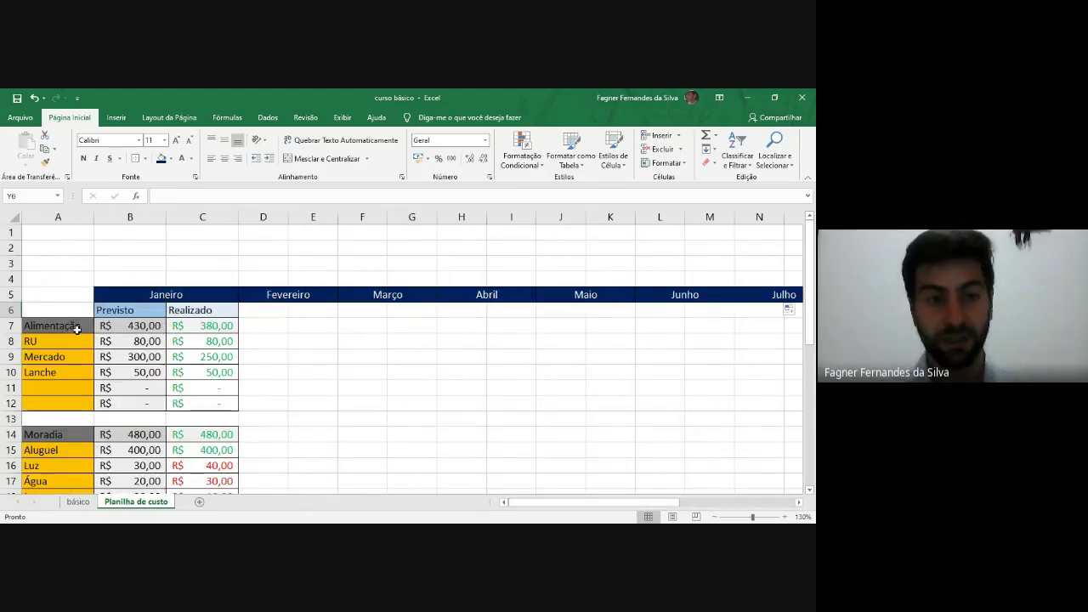
pyautogui.moveTo(96, 316); pyautogui.dragTo(221, 469)
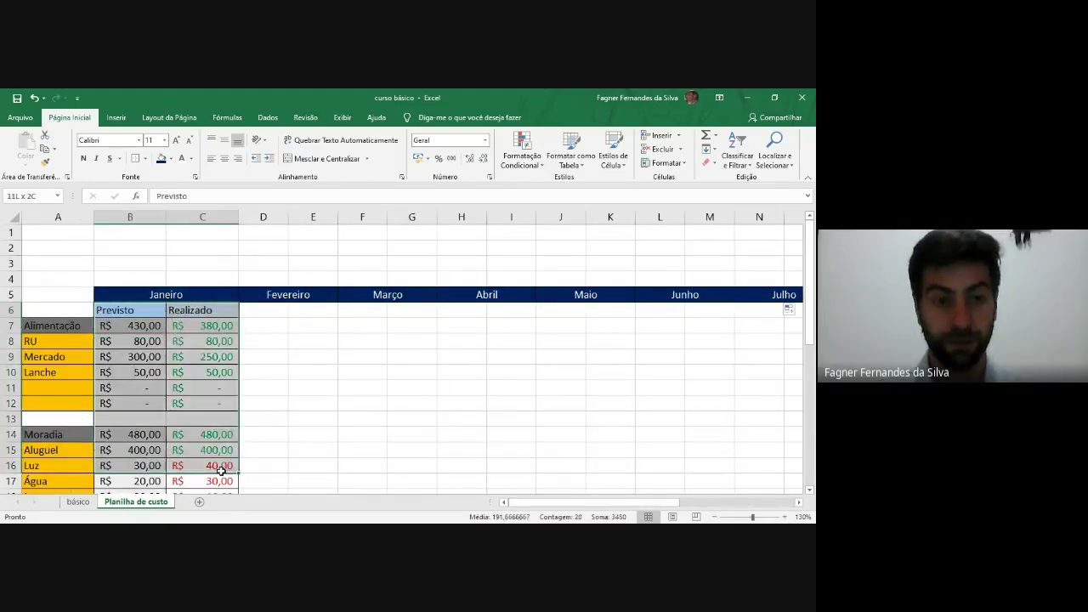
pyautogui.click(139, 306)
pyautogui.moveTo(136, 311); pyautogui.dragTo(214, 477)
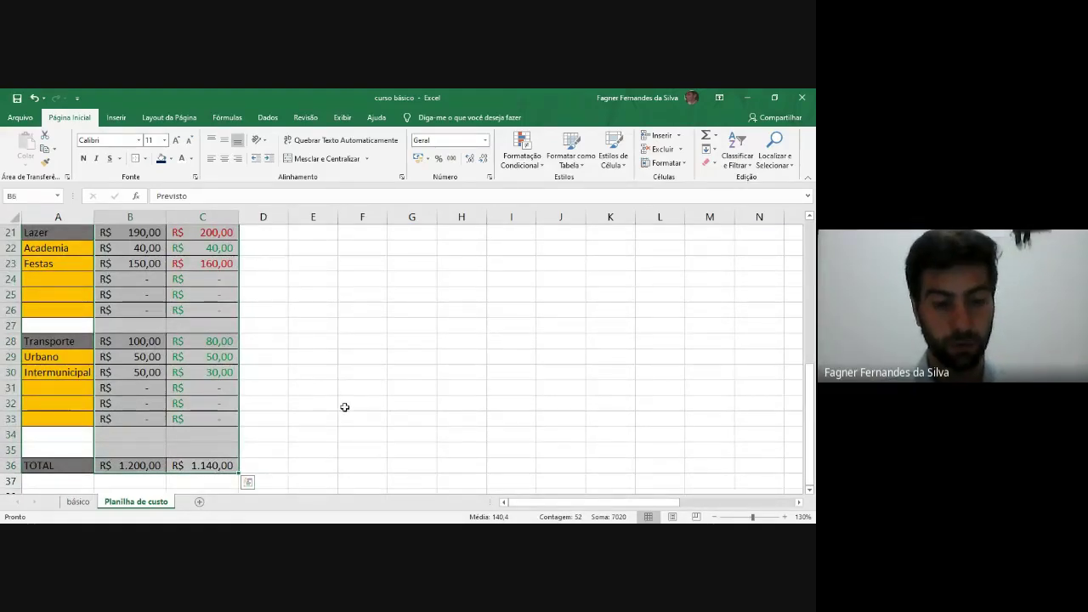
pyautogui.hotkey('ctrl', 'c')
pyautogui.scroll(7, 330, 361)
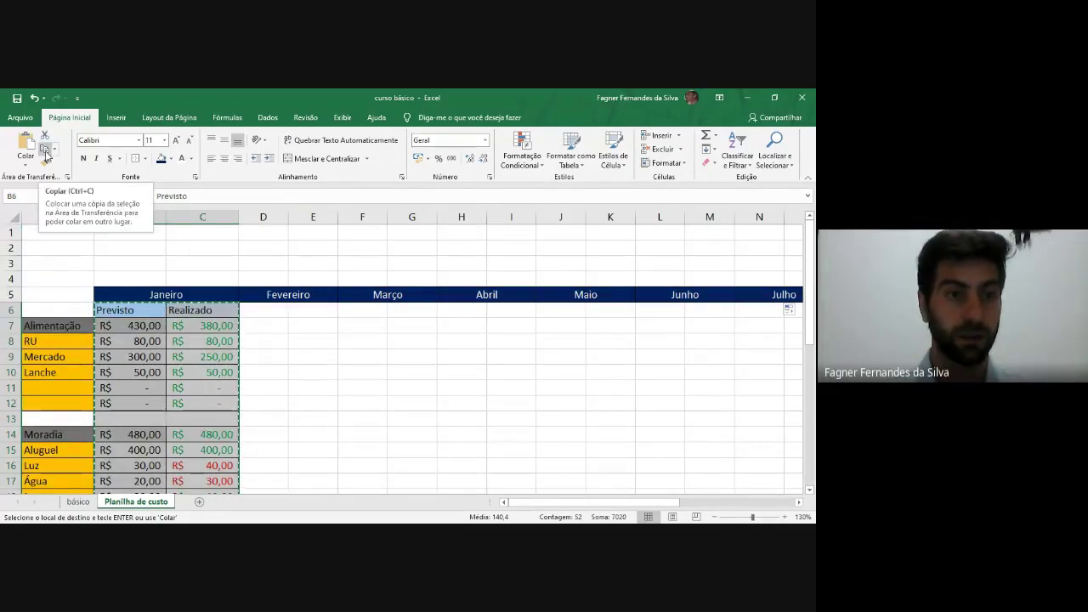
pyautogui.click(264, 310)
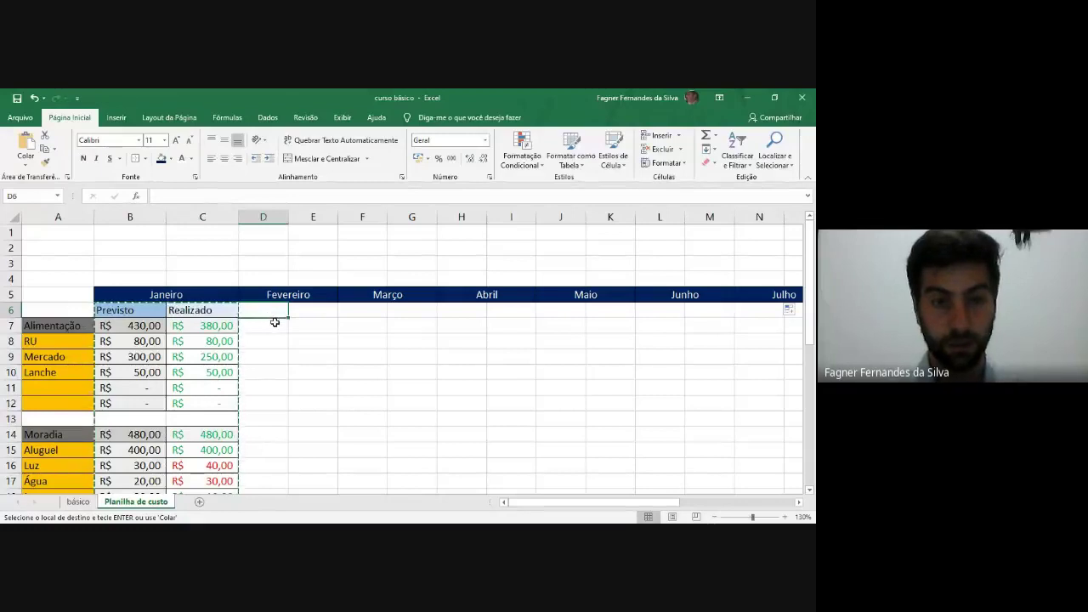
pyautogui.hotkey('ctrl', 'v')
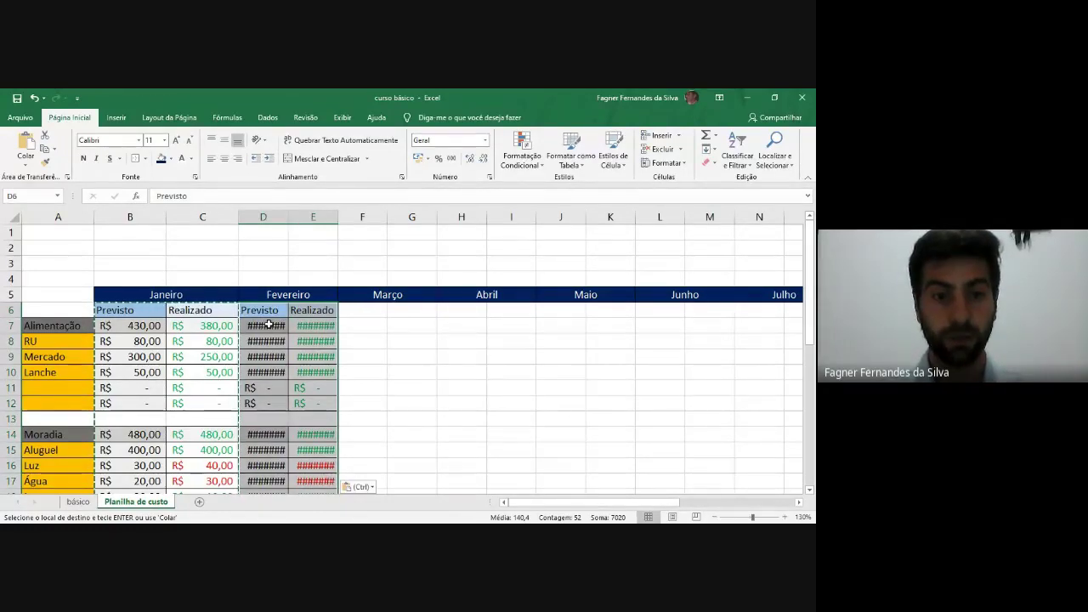
# Step: Paste the copied Previsto and Realizado block under Março at F6, Abril at H6 and Maio at J6
pyautogui.click(351, 308)
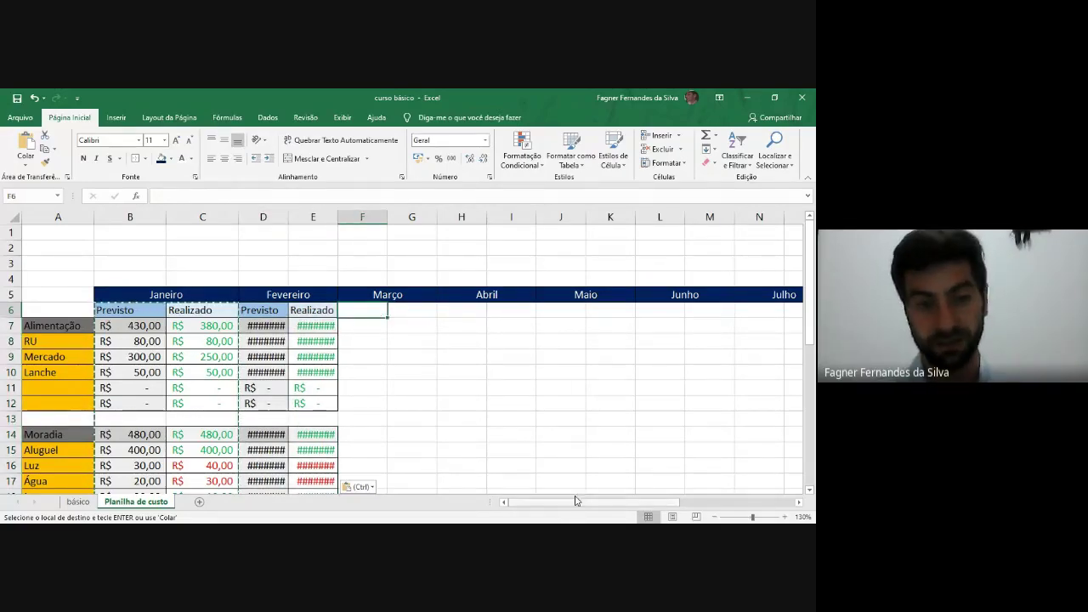
pyautogui.hotkey('ctrl', 'v')
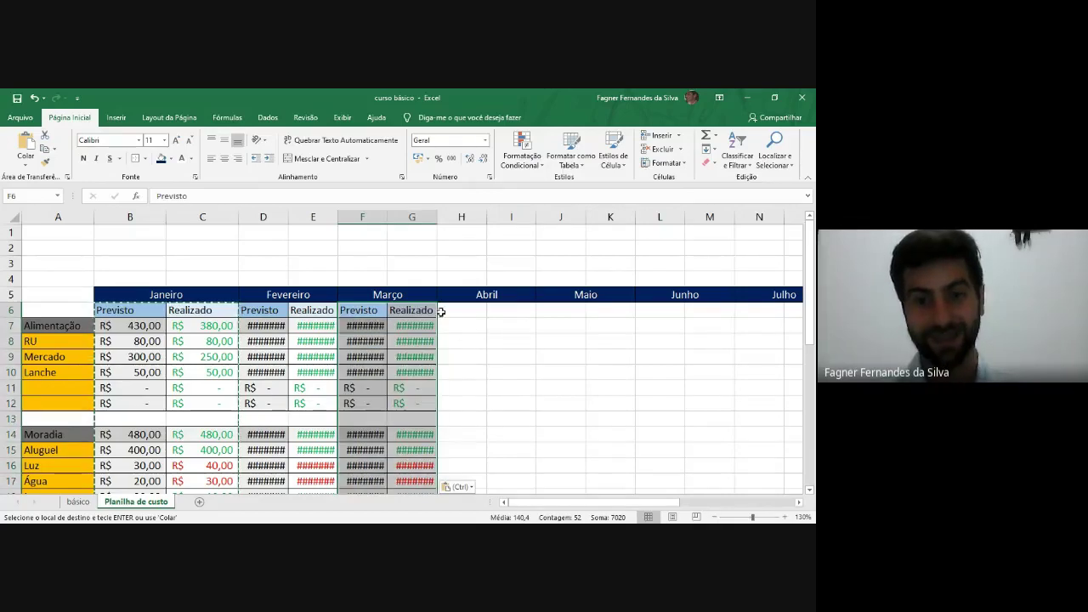
pyautogui.click(442, 311)
pyautogui.hotkey('ctrl', 'v')
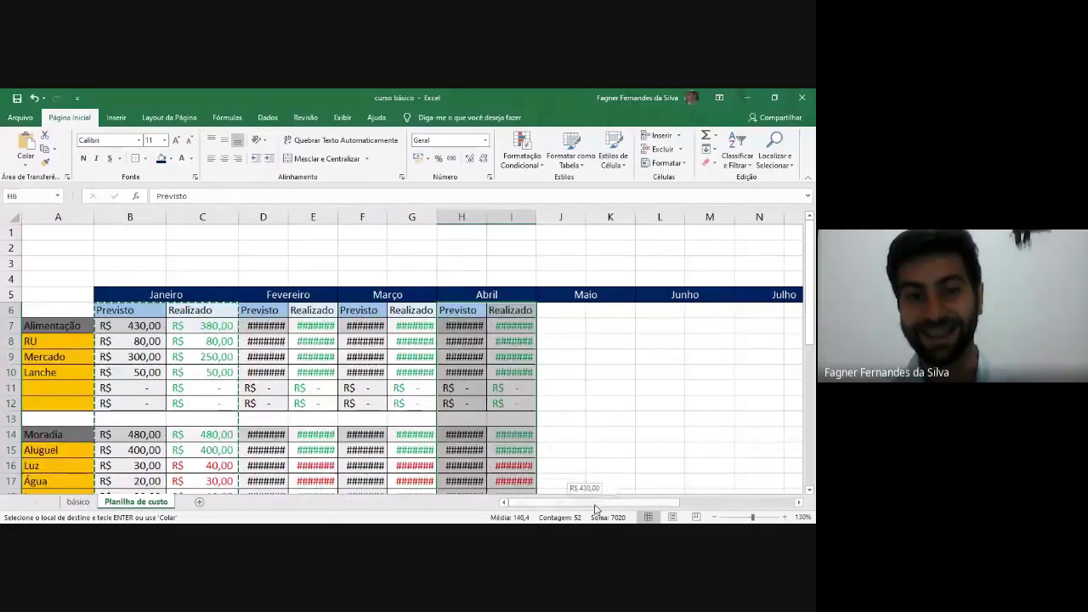
pyautogui.hscroll(4, 592, 505)
pyautogui.click(195, 314)
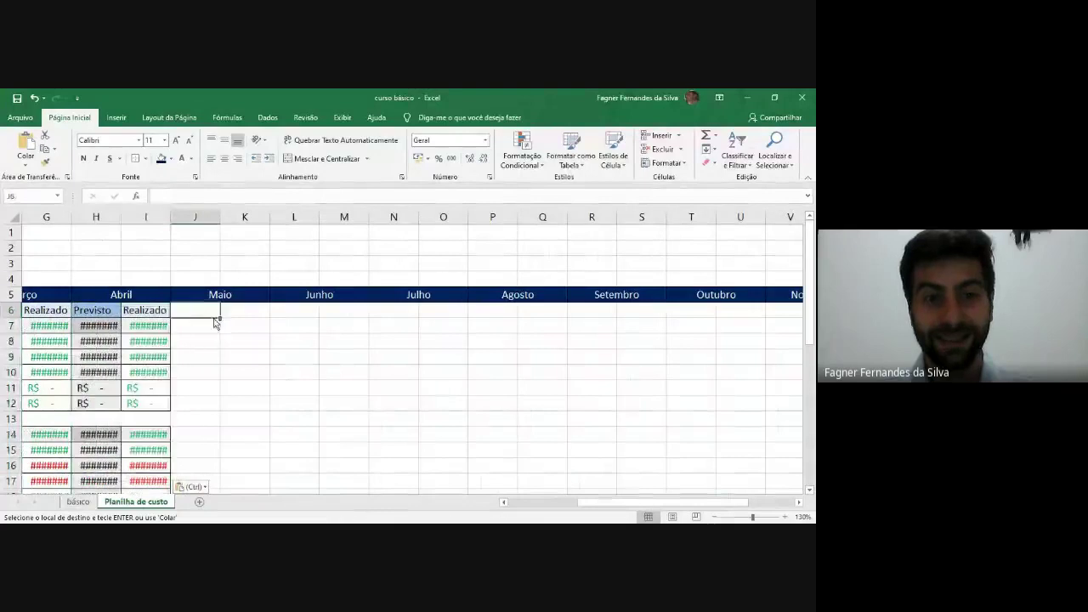
pyautogui.hotkey('ctrl', 'v')
# Step: Paste the same Previsto and Realizado block under Junho at L6, Julho at N6 and Agosto at P6
pyautogui.moveTo(614, 505); pyautogui.dragTo(688, 517)
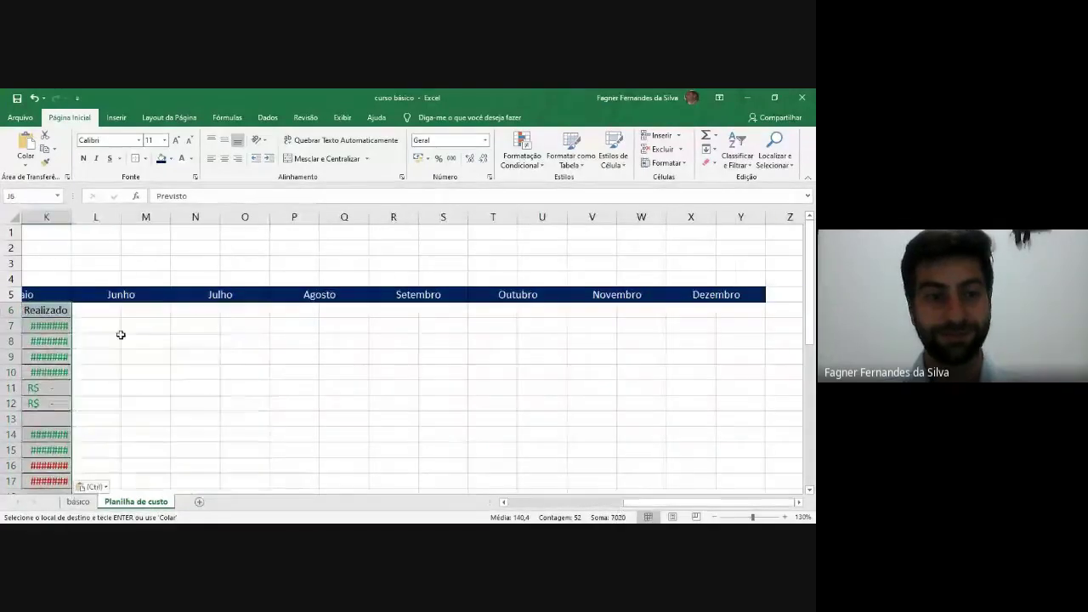
pyautogui.click(85, 310)
pyautogui.hotkey('ctrl', 'v')
pyautogui.click(200, 309)
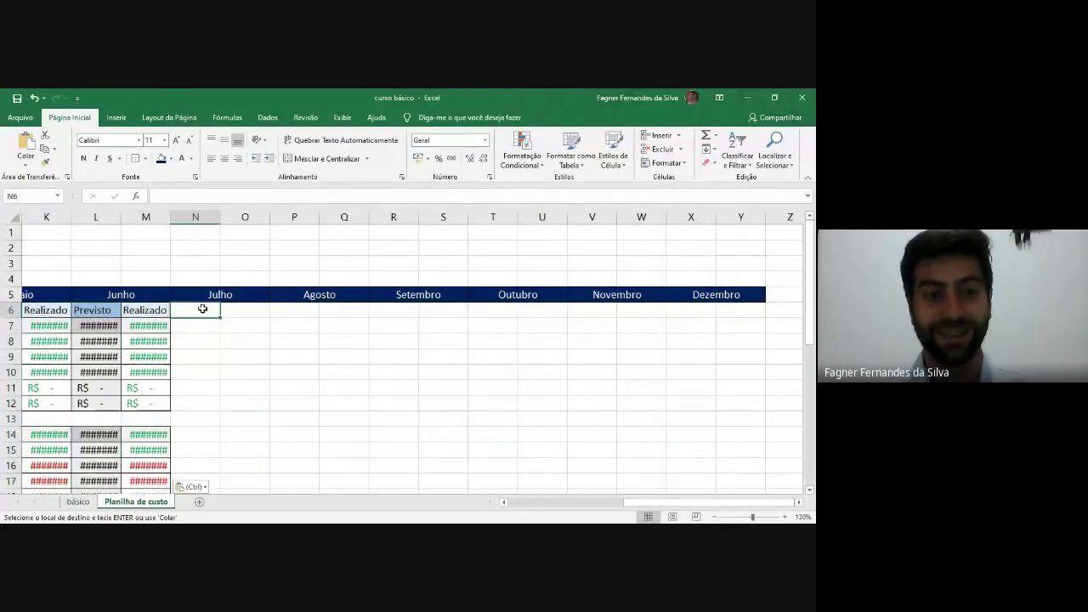
pyautogui.hotkey('ctrl', 'v')
pyautogui.click(296, 314)
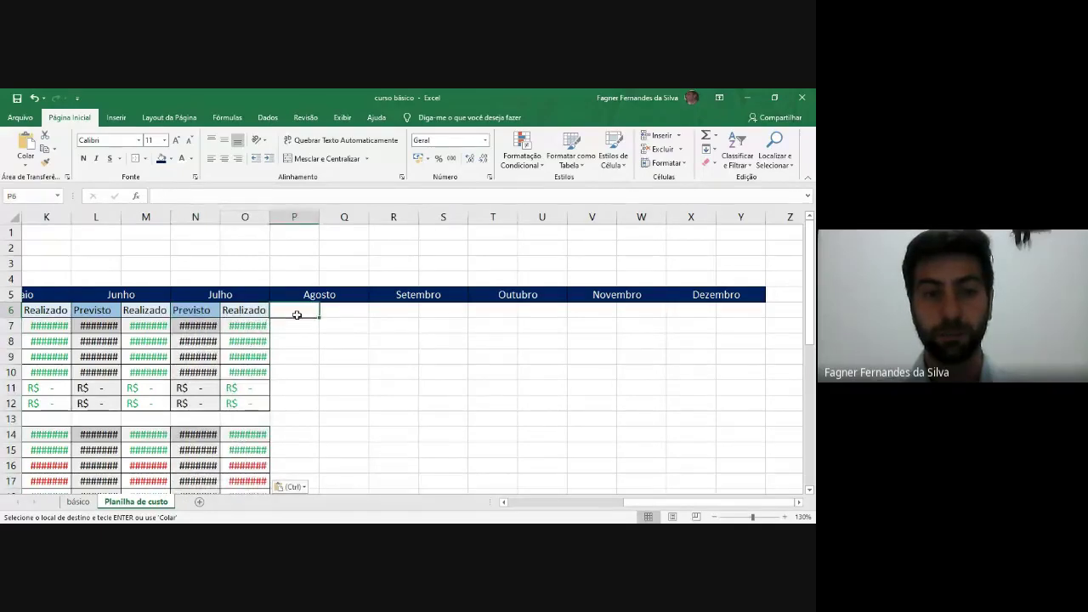
pyautogui.hotkey('ctrl', 'v')
# Step: Paste the block under the remaining months: Setembro at R6, Outubro at T6, Novembro at V6 and Dezembro at X6
pyautogui.click(390, 313)
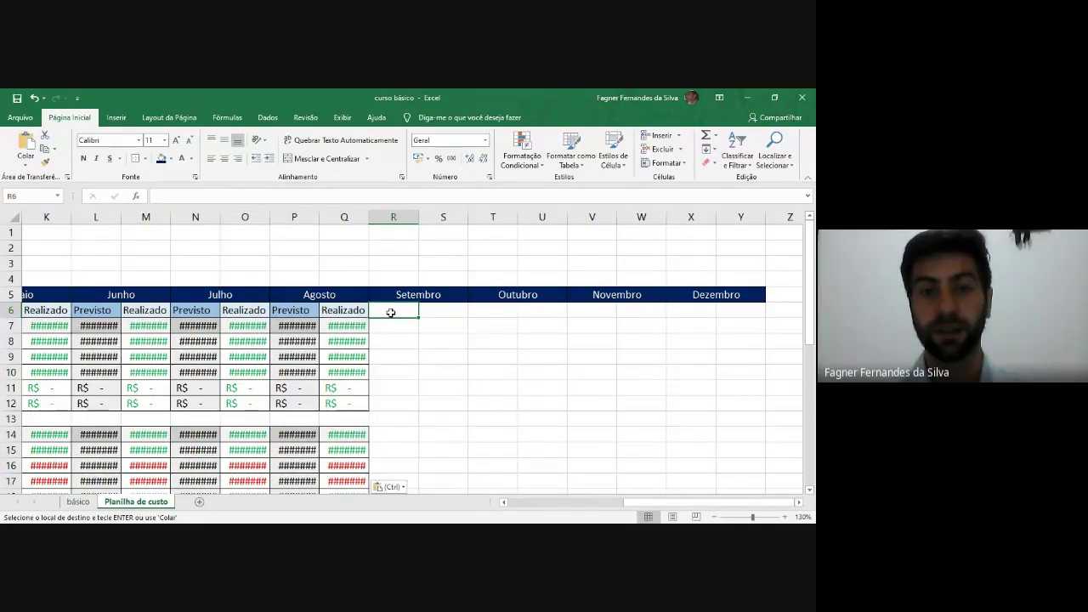
pyautogui.hotkey('ctrl', 'v')
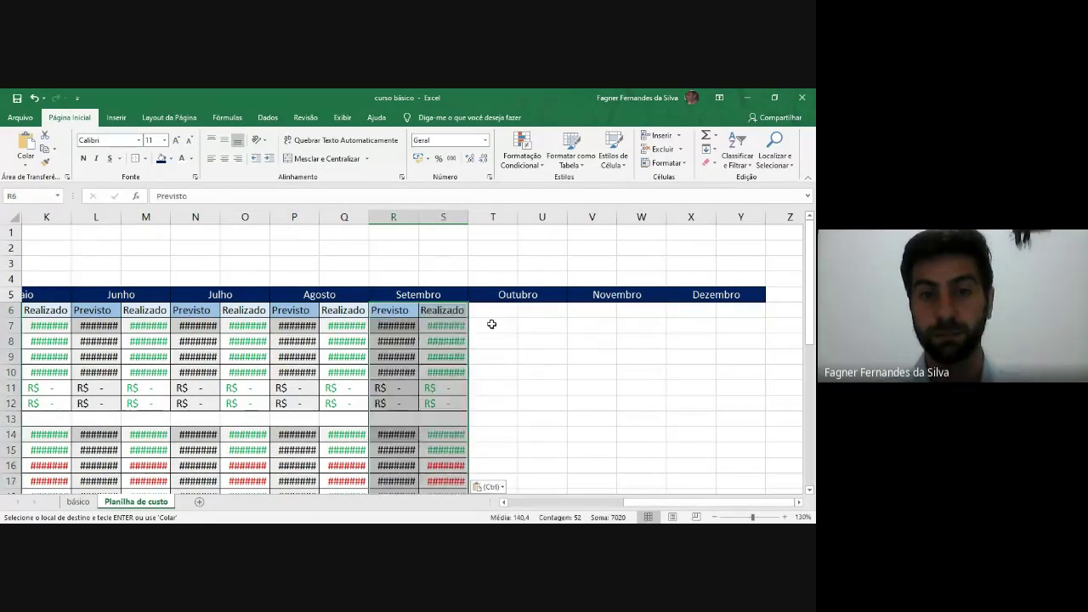
pyautogui.click(492, 313)
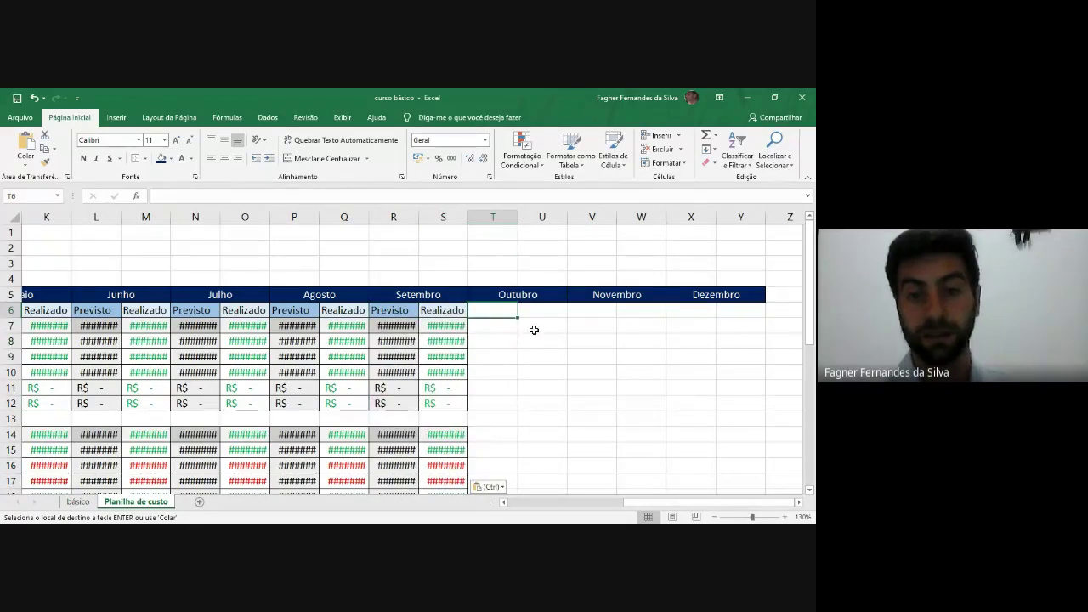
pyautogui.hotkey('ctrl', 'v')
pyautogui.click(593, 312)
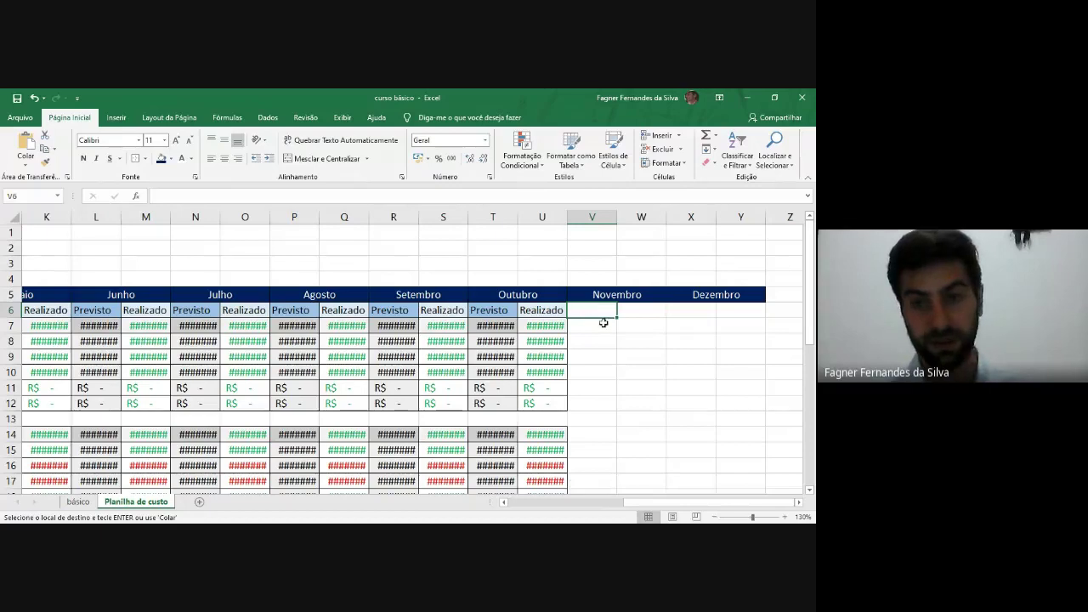
pyautogui.hotkey('ctrl', 'v')
pyautogui.click(700, 309)
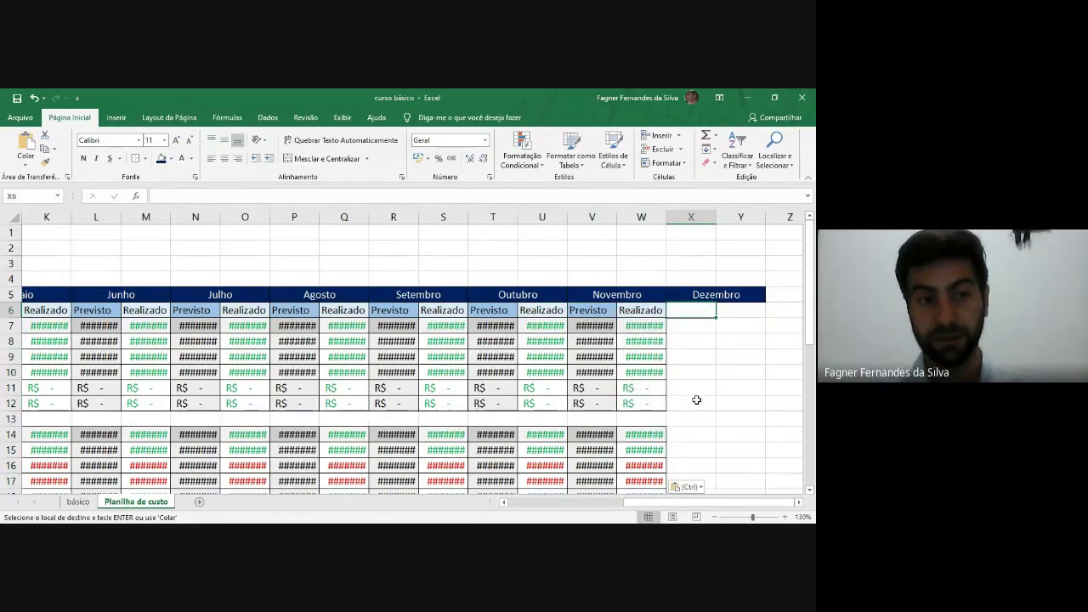
pyautogui.hotkey('ctrl', 'v')
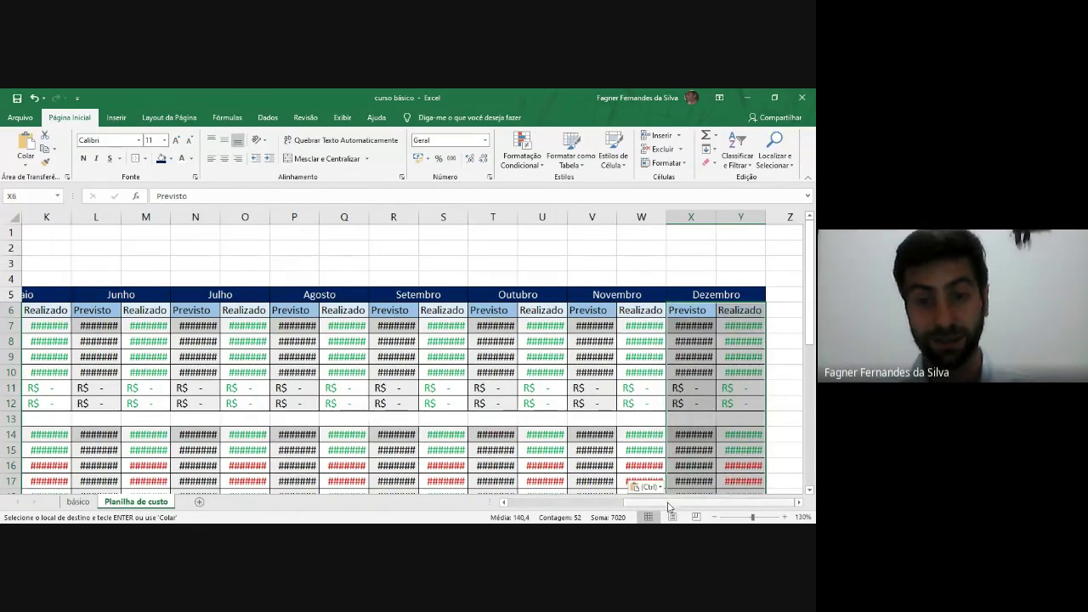
# Step: Clear the copy marquee and check the Alimentação formula for Fevereiro Previsto in D7
pyautogui.moveTo(668, 503); pyautogui.dragTo(462, 510)
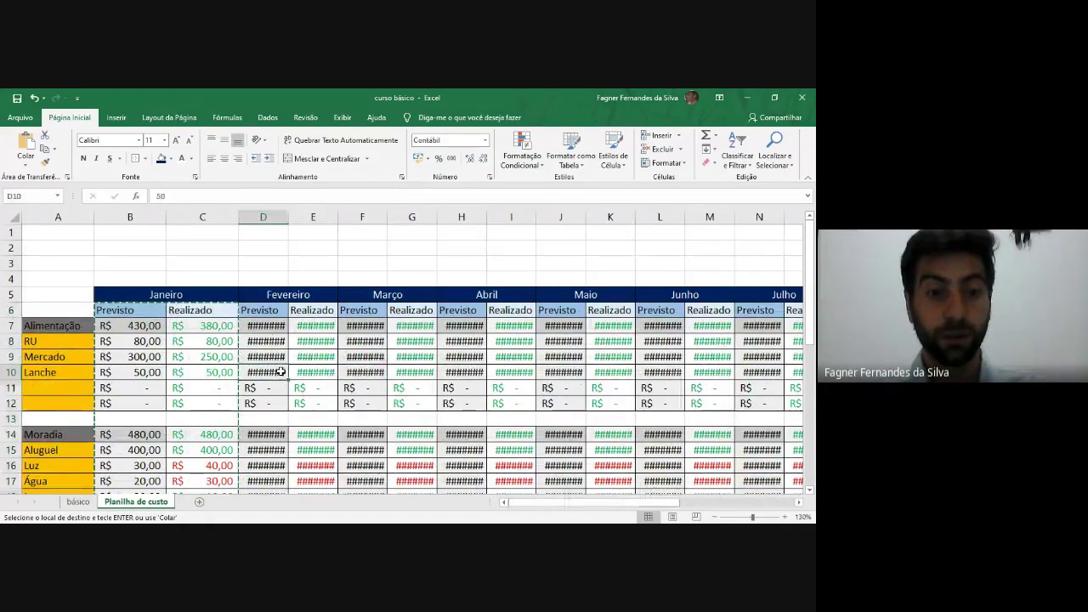
pyautogui.press('Escape')
pyautogui.click(266, 328)
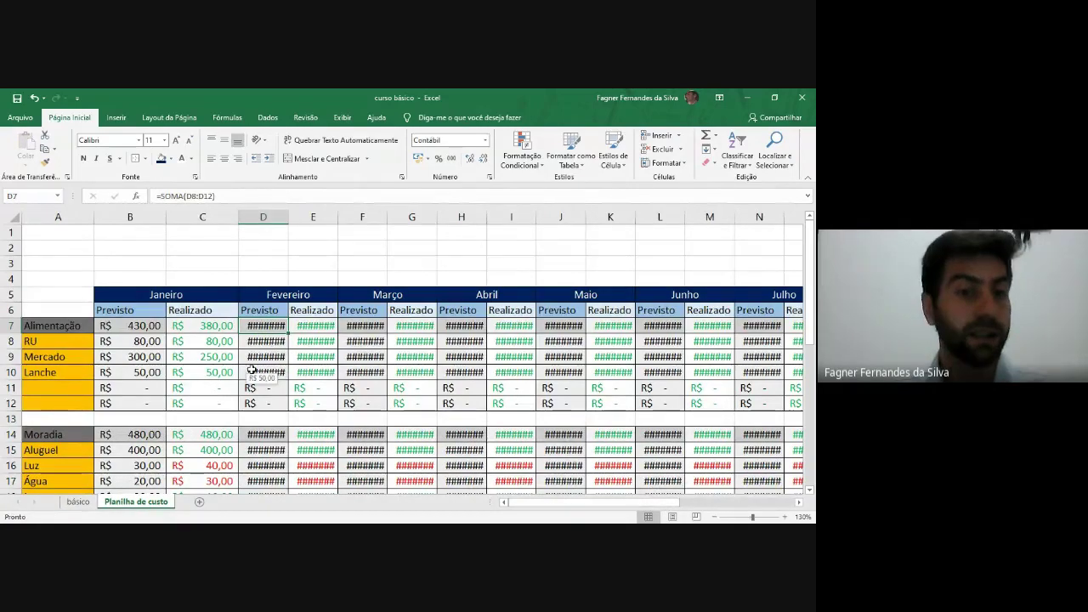
# Step: Widen columns D and E until the Fevereiro amounts fit, and check the width of column C
pyautogui.moveTo(289, 212); pyautogui.dragTo(366, 213)
pyautogui.click(201, 216)
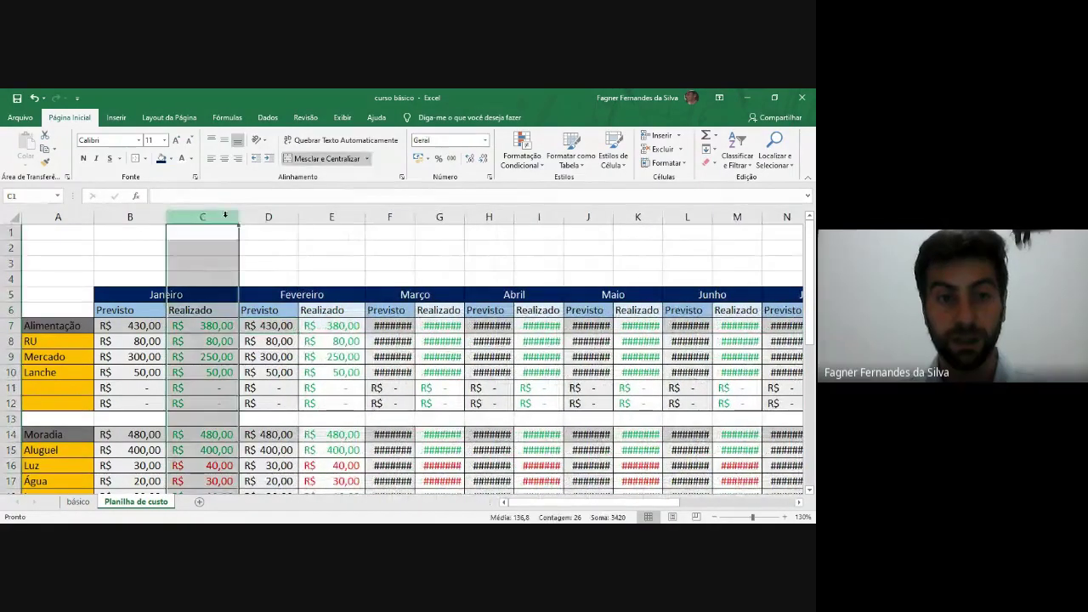
pyautogui.moveTo(238, 213); pyautogui.dragTo(238, 213)
# Step: Select columns A through Y and autofit their widths to the contents
pyautogui.click(65, 215)
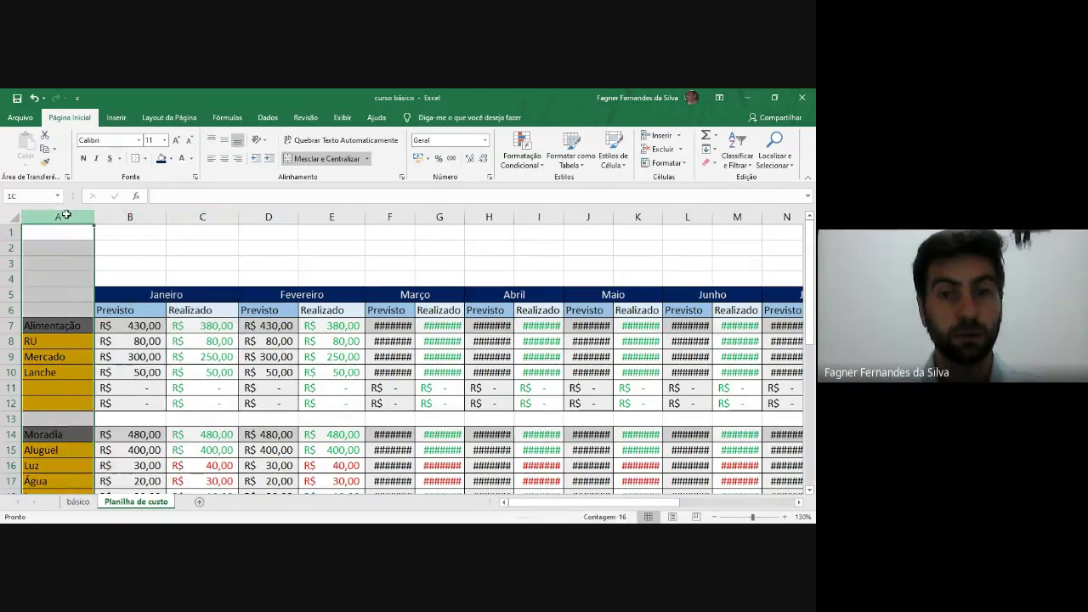
pyautogui.moveTo(65, 215); pyautogui.dragTo(654, 259)
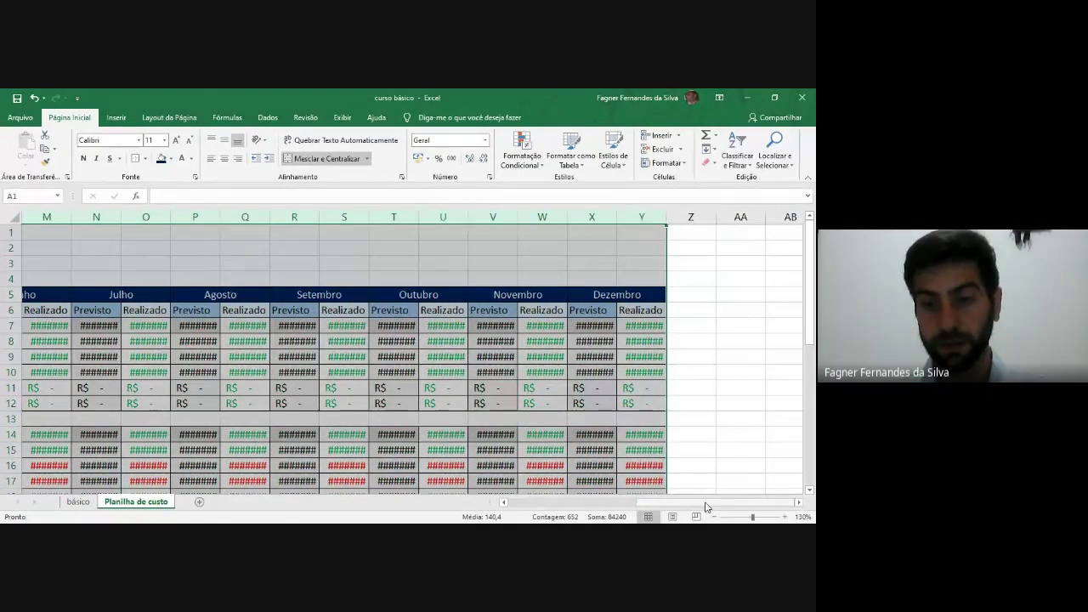
pyautogui.moveTo(705, 507); pyautogui.dragTo(460, 519)
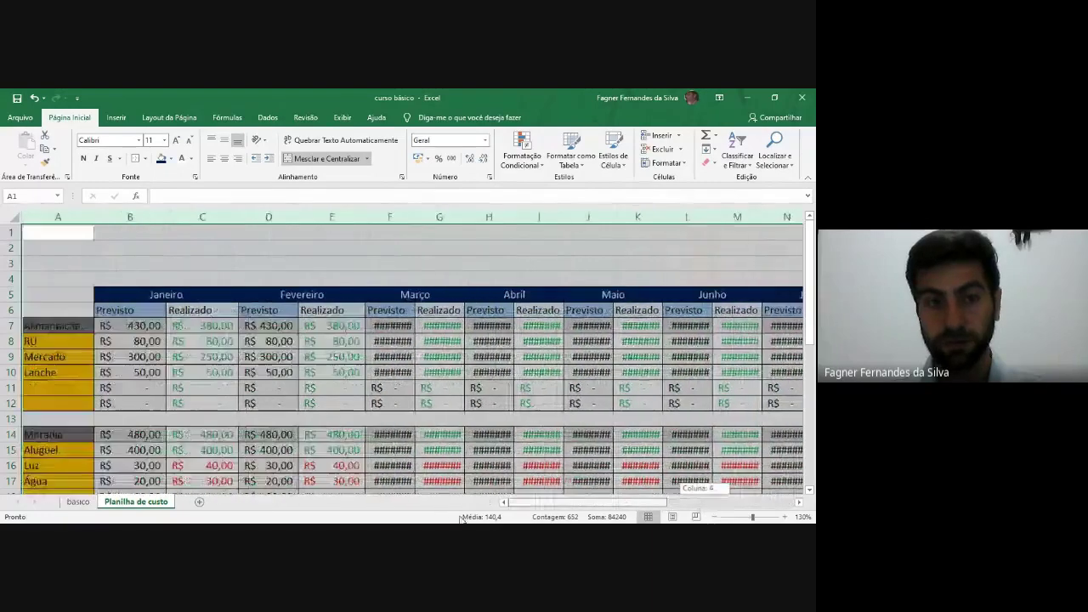
pyautogui.moveTo(51, 217); pyautogui.dragTo(690, 226)
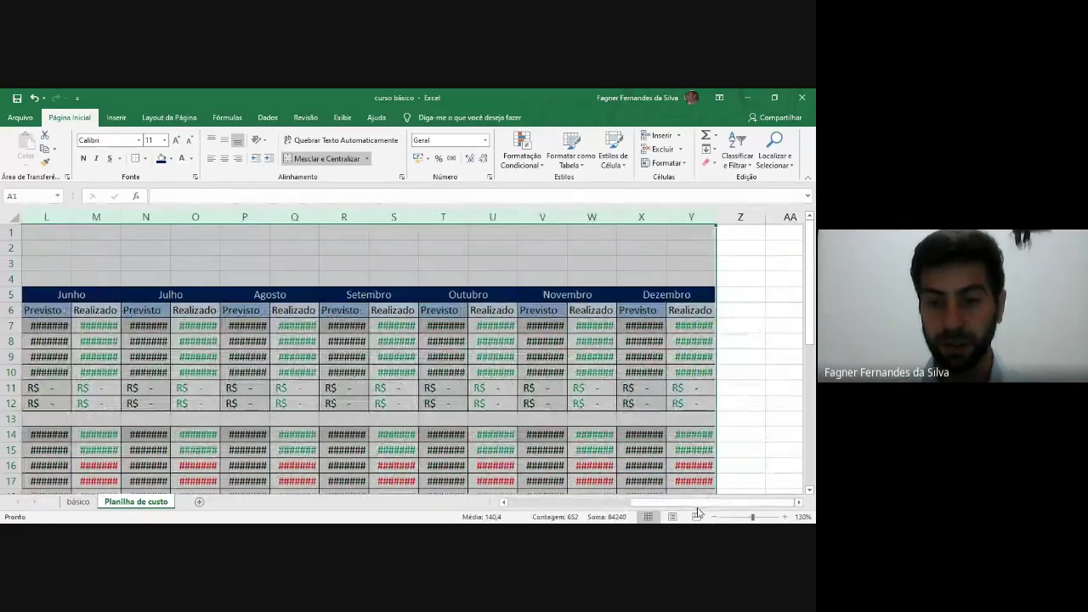
pyautogui.moveTo(503, 505); pyautogui.dragTo(503, 507)
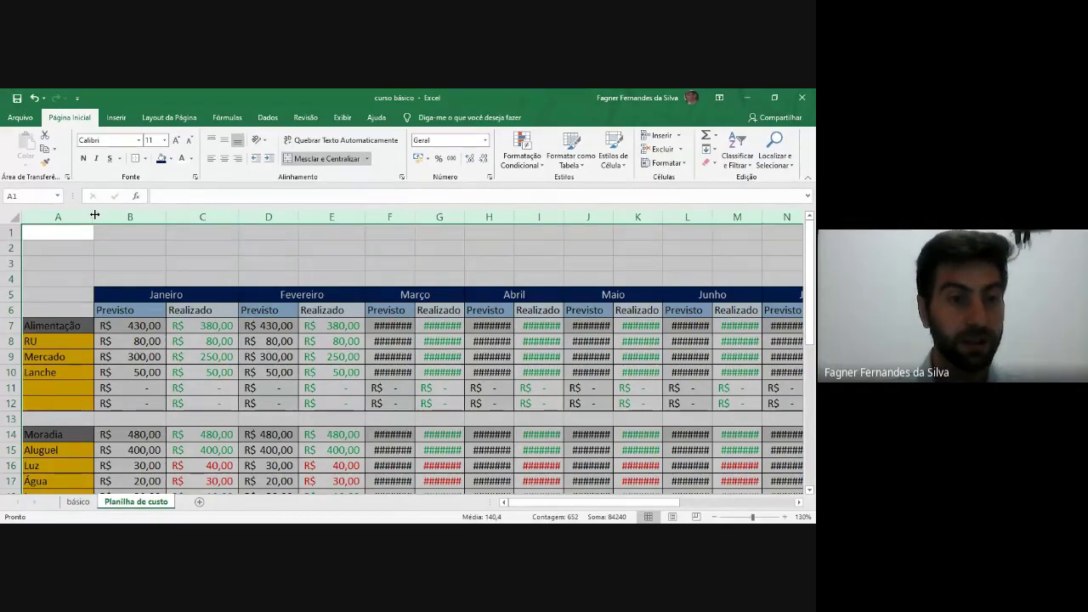
pyautogui.moveTo(97, 215); pyautogui.dragTo(95, 215)
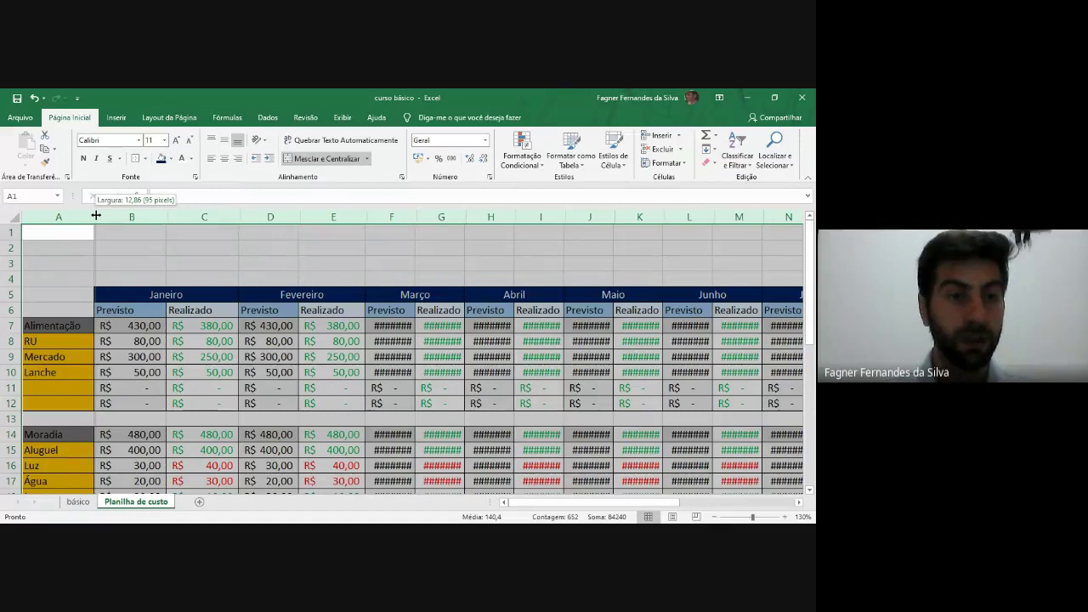
pyautogui.moveTo(97, 216); pyautogui.dragTo(97, 218)
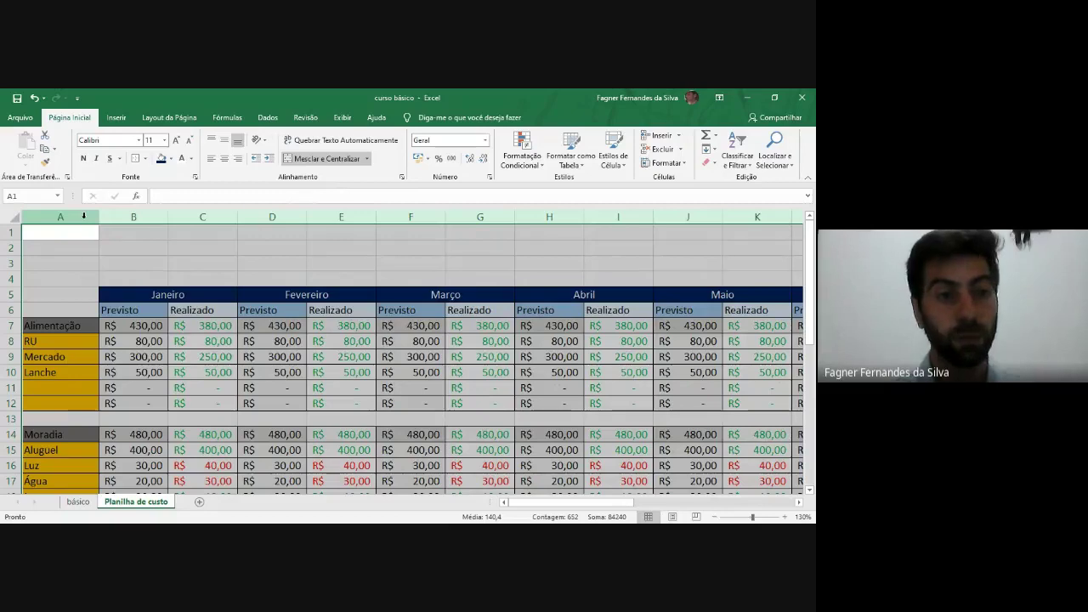
# Step: Set an exact column width of 12,57 for the selected columns A to Y, and deselect them
pyautogui.rightClick(84, 216)
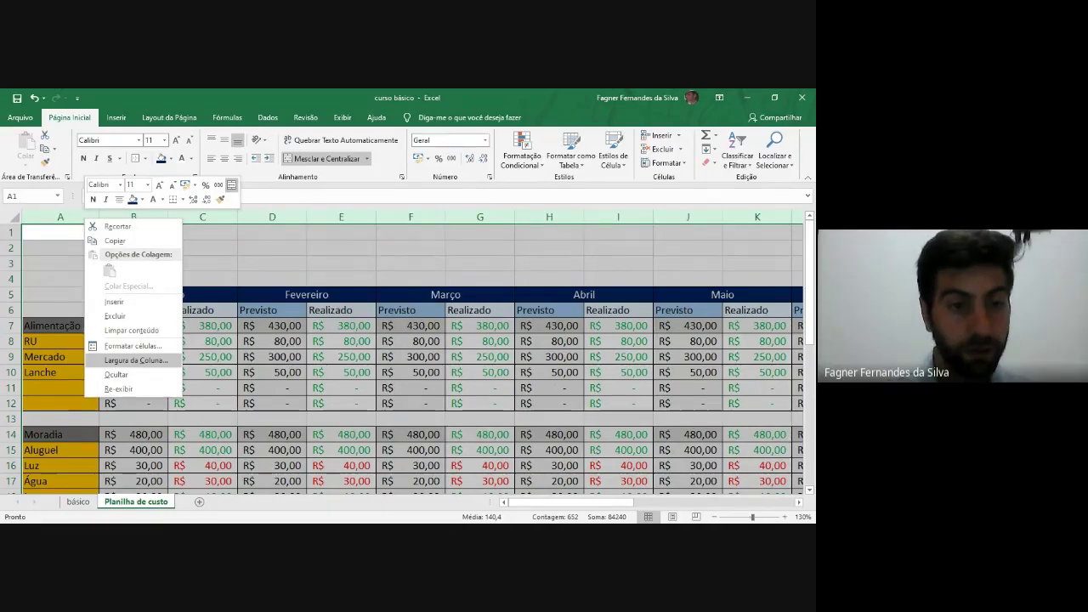
pyautogui.click(135, 360)
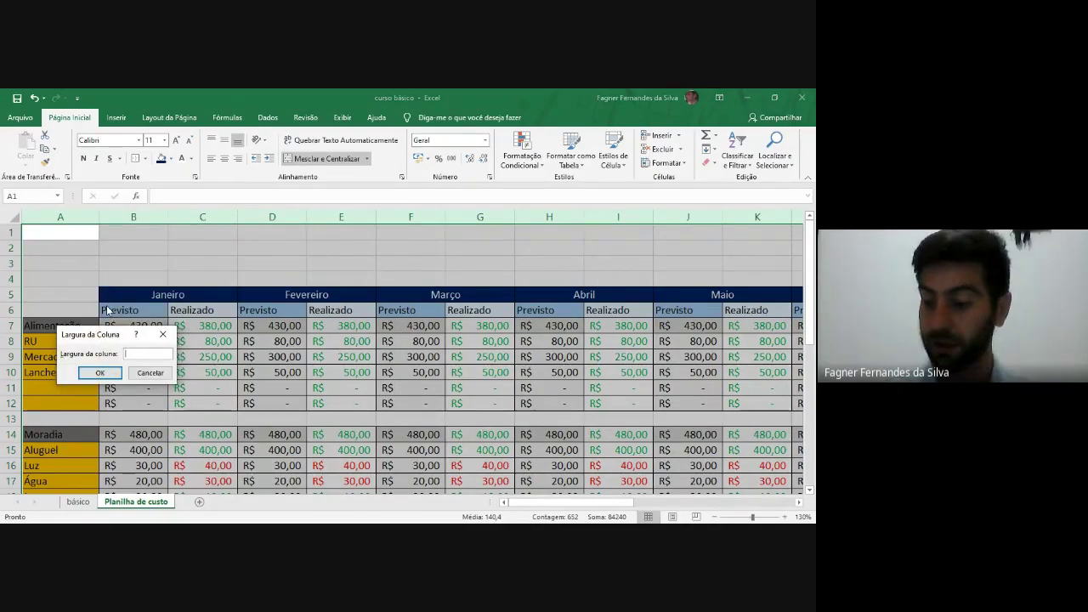
pyautogui.write('12')
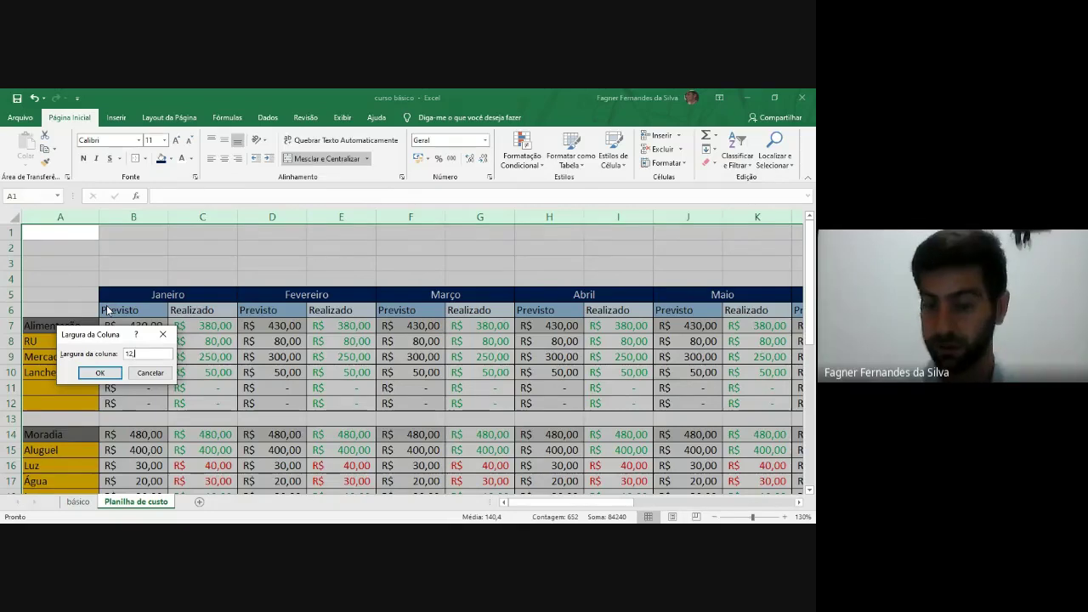
pyautogui.write(',57')
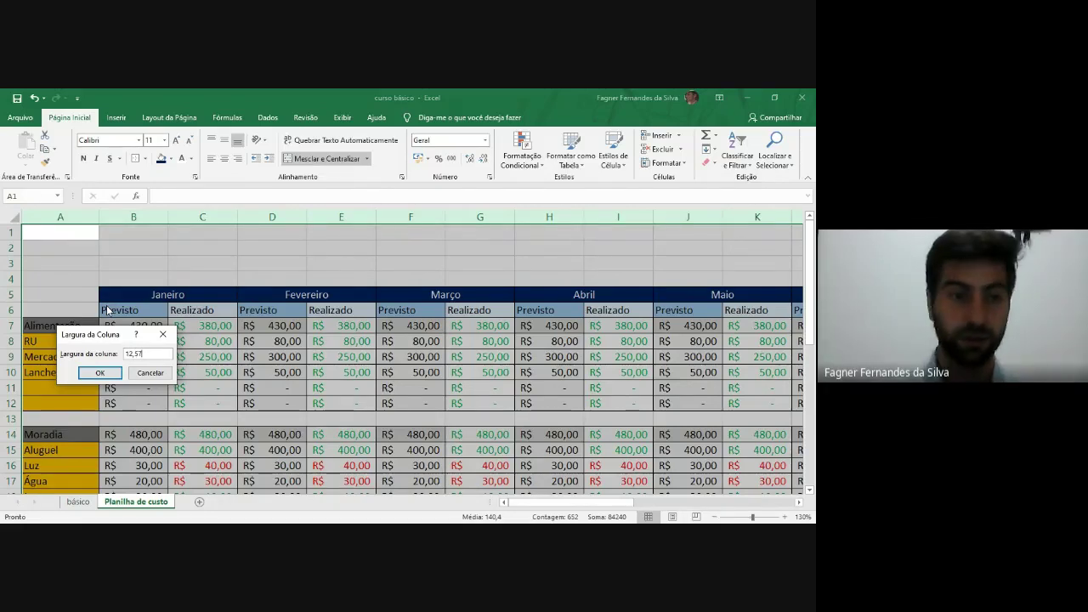
pyautogui.click(115, 374)
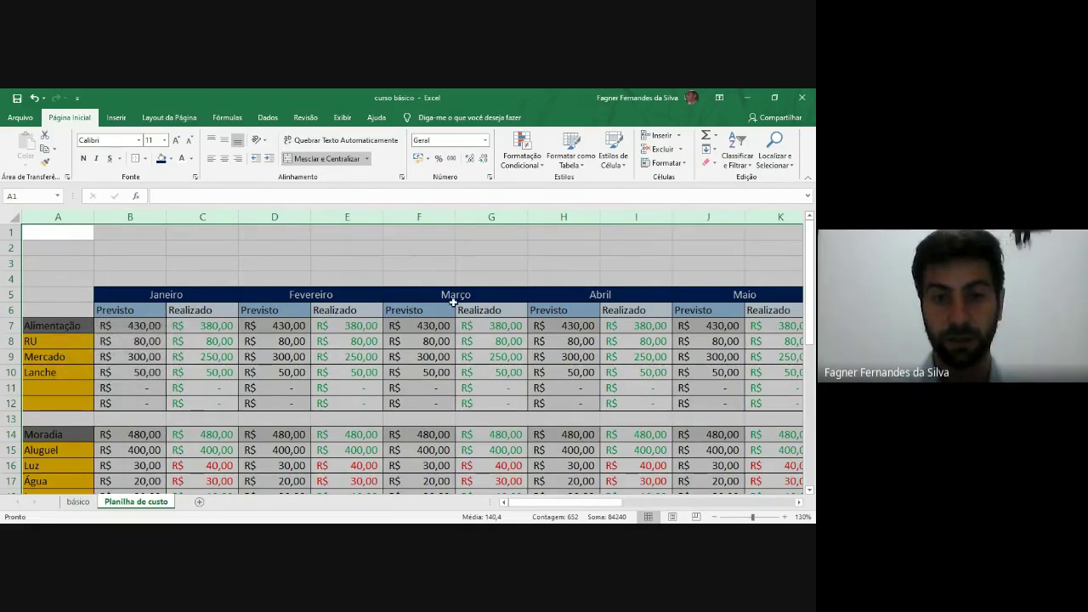
pyautogui.click(347, 301)
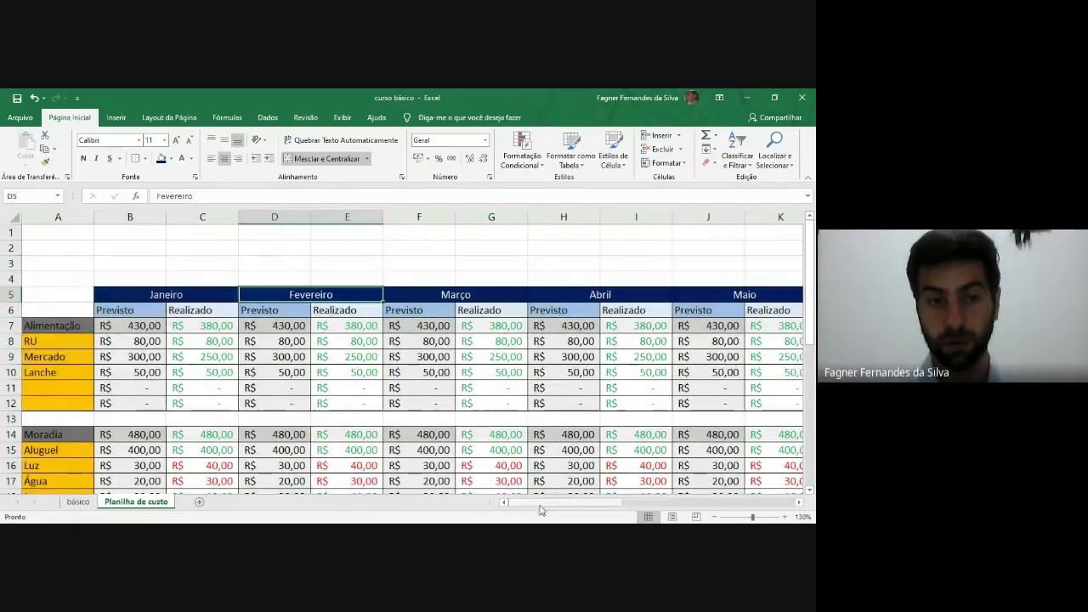
# Step: Review the amounts of every month from Janeiro to Dezembro, down to the TOTAL row
pyautogui.moveTo(542, 507); pyautogui.dragTo(510, 493)
pyautogui.scroll(-5, 311, 312)
pyautogui.scroll(-2, 311, 311)
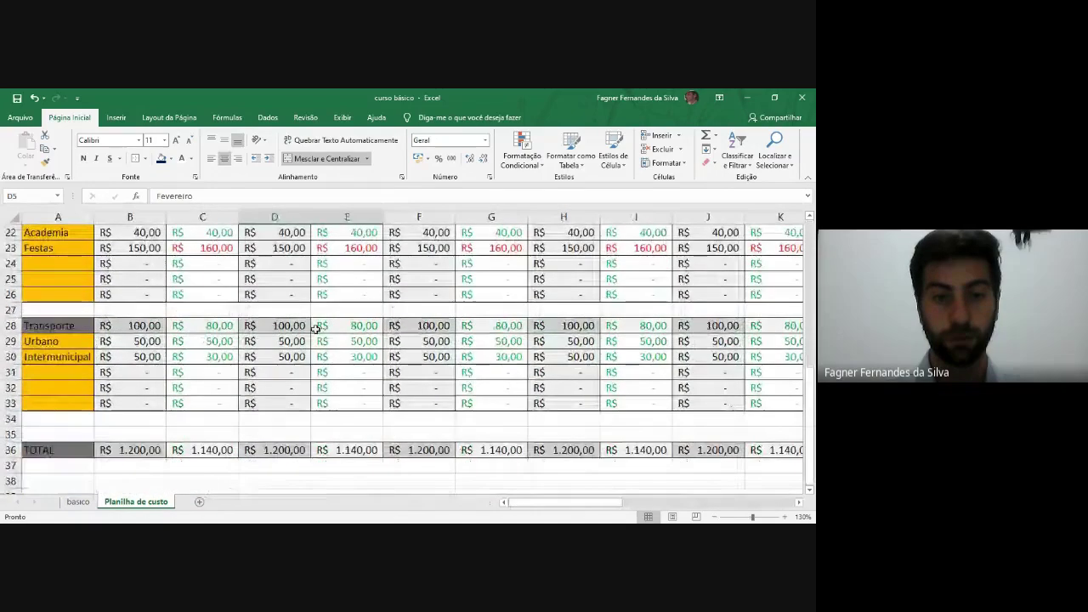
pyautogui.moveTo(482, 503); pyautogui.dragTo(759, 496)
pyautogui.scroll(7, 655, 383)
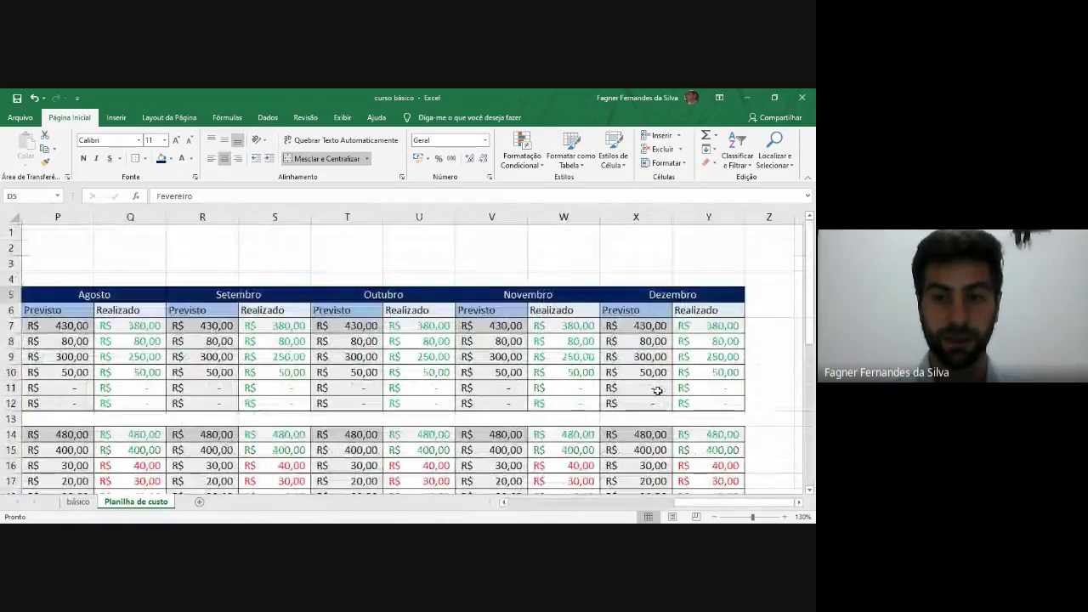
pyautogui.moveTo(745, 502); pyautogui.dragTo(536, 509)
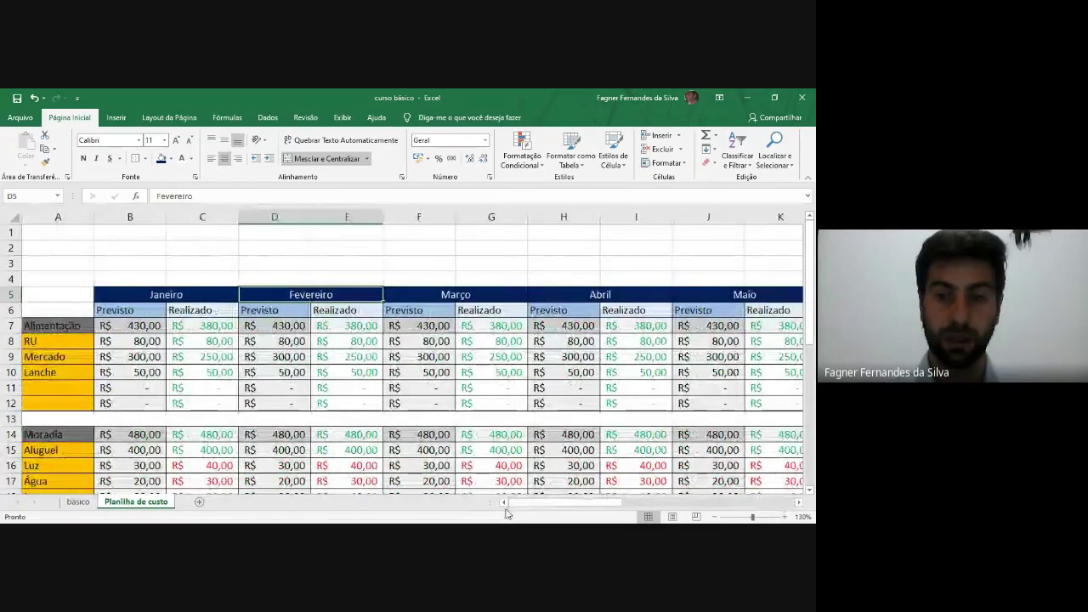
pyautogui.moveTo(801, 508); pyautogui.dragTo(800, 506)
pyautogui.click(601, 324)
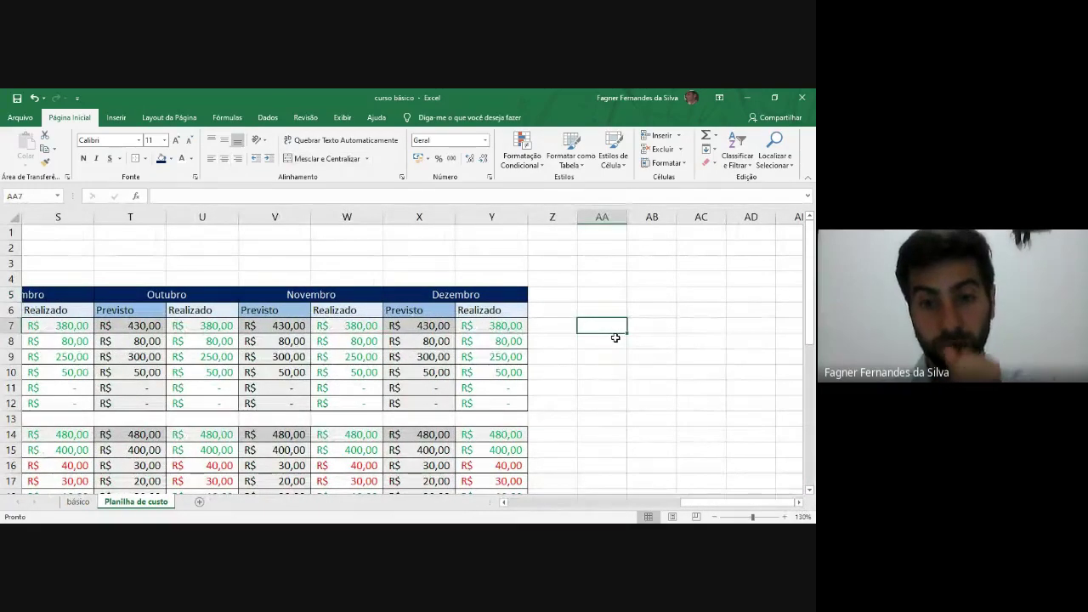
pyautogui.click(639, 324)
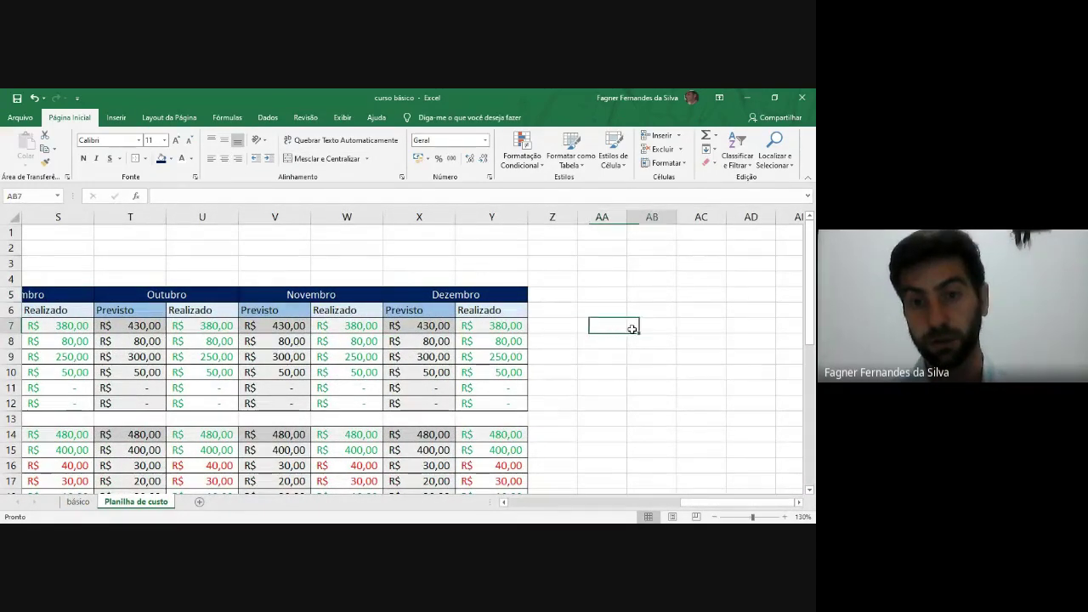
pyautogui.click(616, 323)
pyautogui.click(643, 314)
pyautogui.click(652, 331)
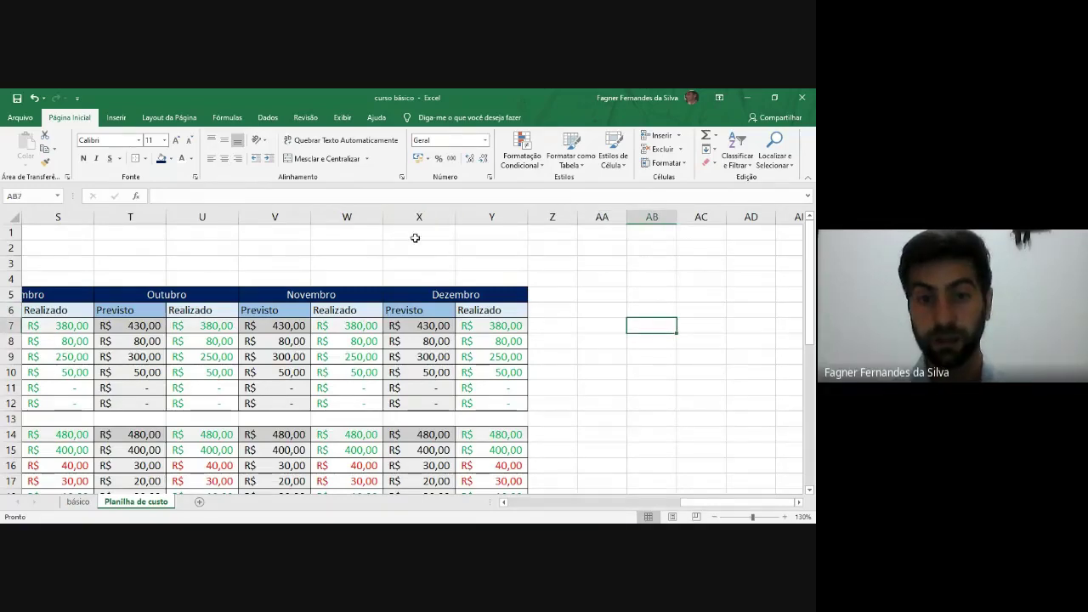
# Step: Copy the Dezembro block from its title in X5 down to the total in Y36, and paste it at AB5
pyautogui.moveTo(417, 217); pyautogui.dragTo(497, 212)
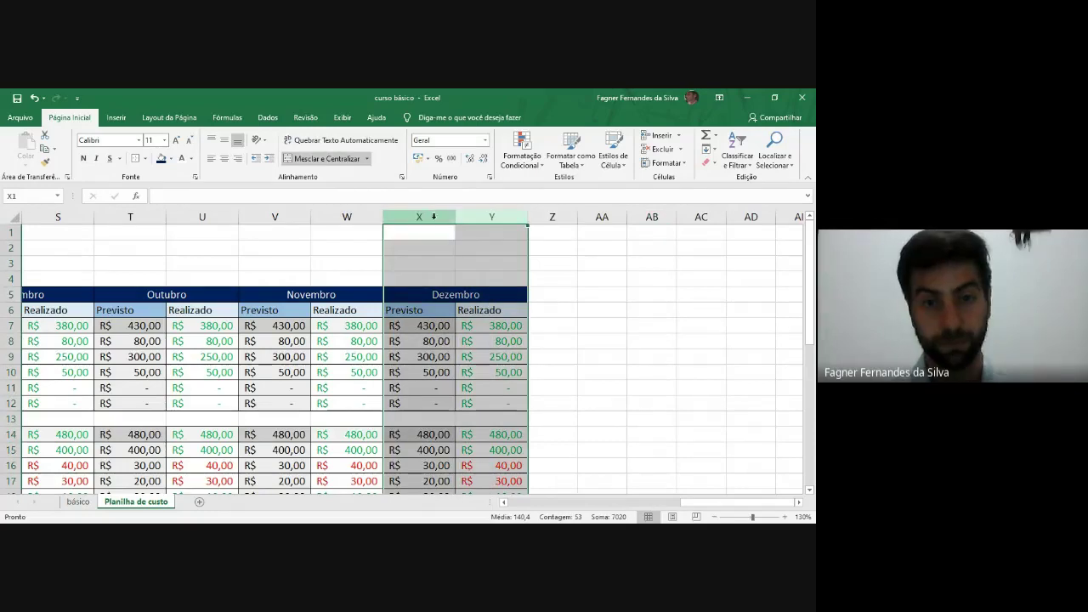
pyautogui.click(426, 294)
pyautogui.moveTo(448, 295); pyautogui.dragTo(507, 469)
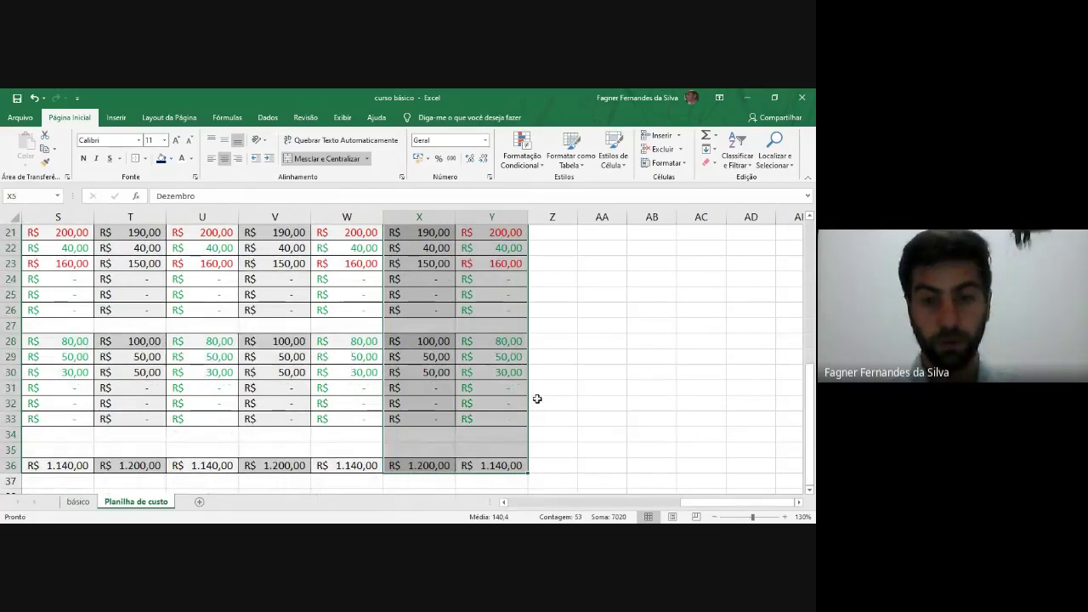
pyautogui.hotkey('ctrl', 'c')
pyautogui.scroll(3, 633, 349)
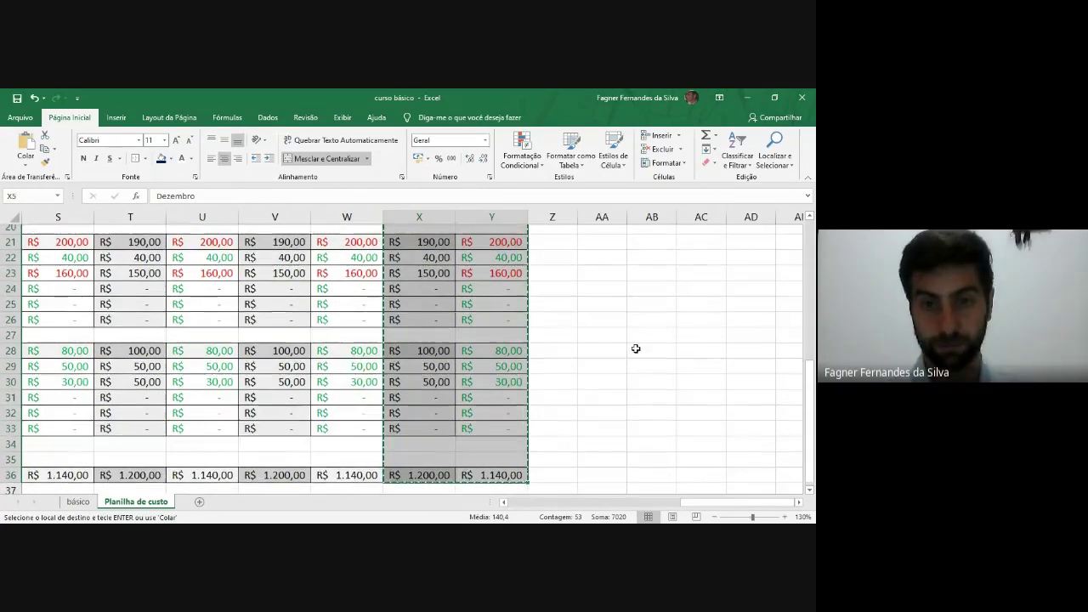
pyautogui.scroll(3, 636, 349)
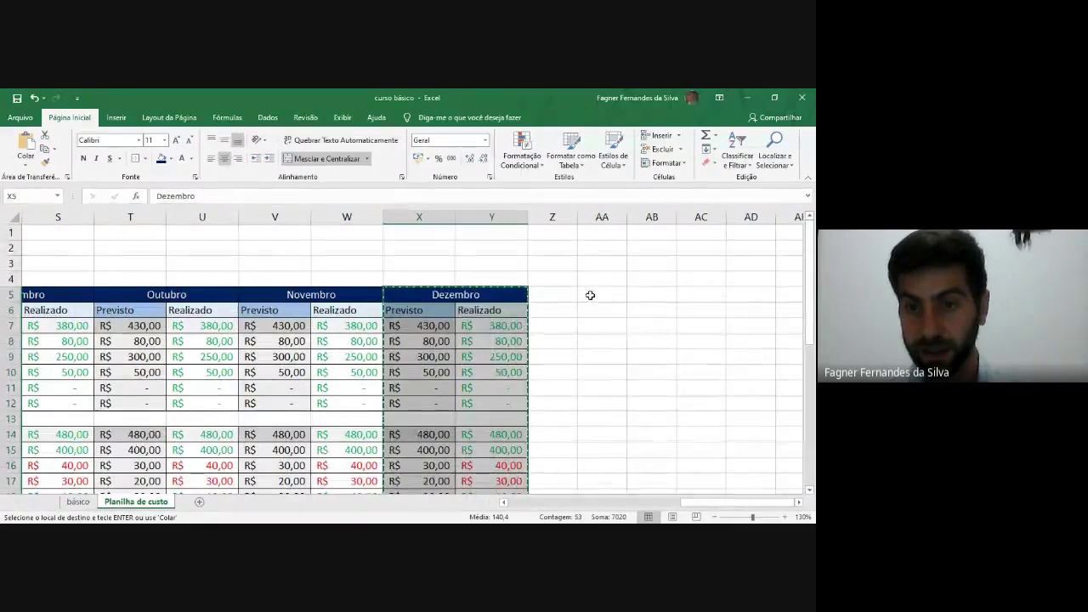
pyautogui.click(652, 295)
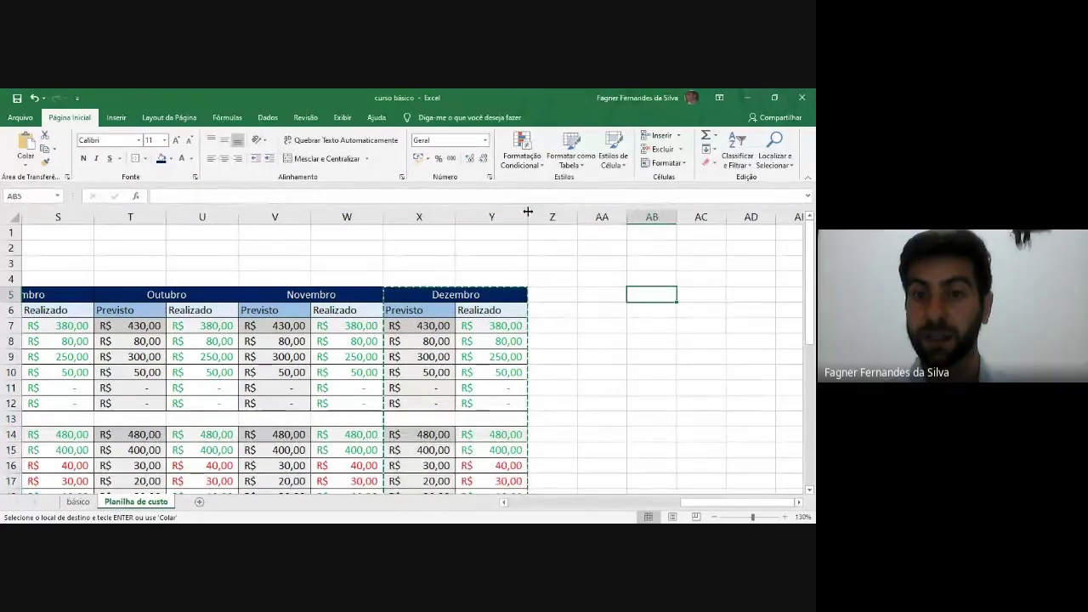
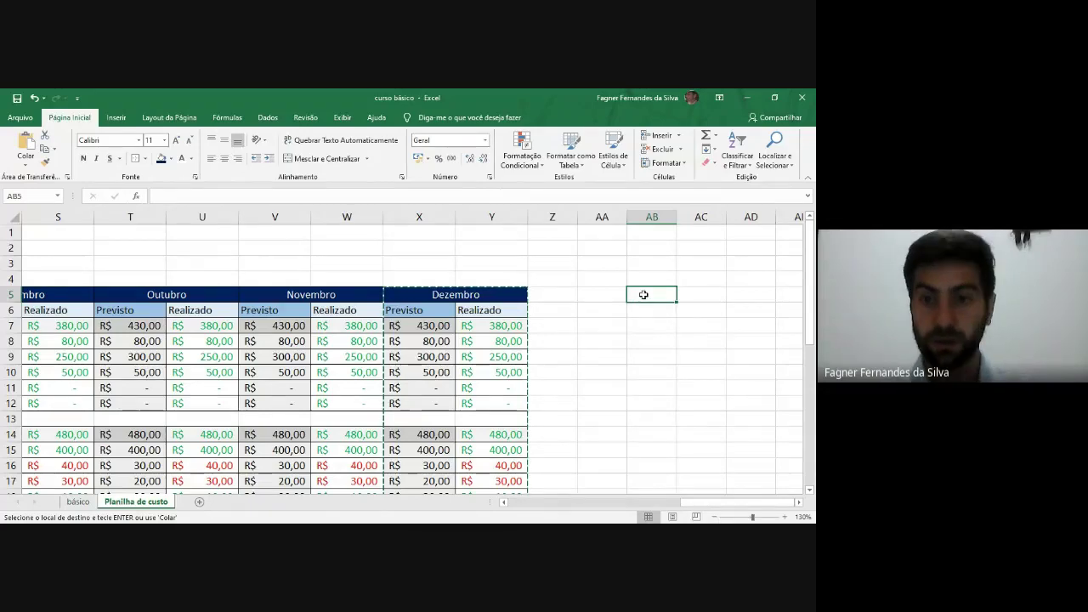
pyautogui.hotkey('ctrl', 'v')
# Step: Widen columns AB and AC until the pasted block's amounts fit, and clear the copy marquee
pyautogui.click(585, 371)
pyautogui.click(666, 298)
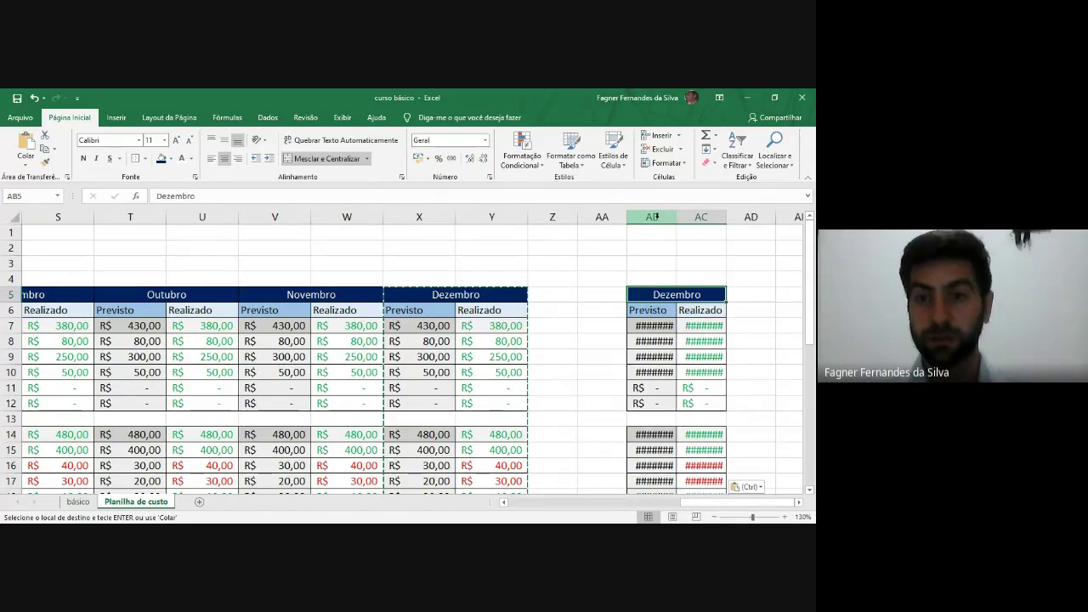
pyautogui.moveTo(657, 216)
pyautogui.mouseDown()
pyautogui.moveTo(704, 218)
pyautogui.moveTo(641, 221)
pyautogui.moveTo(673, 216)
pyautogui.mouseUp()
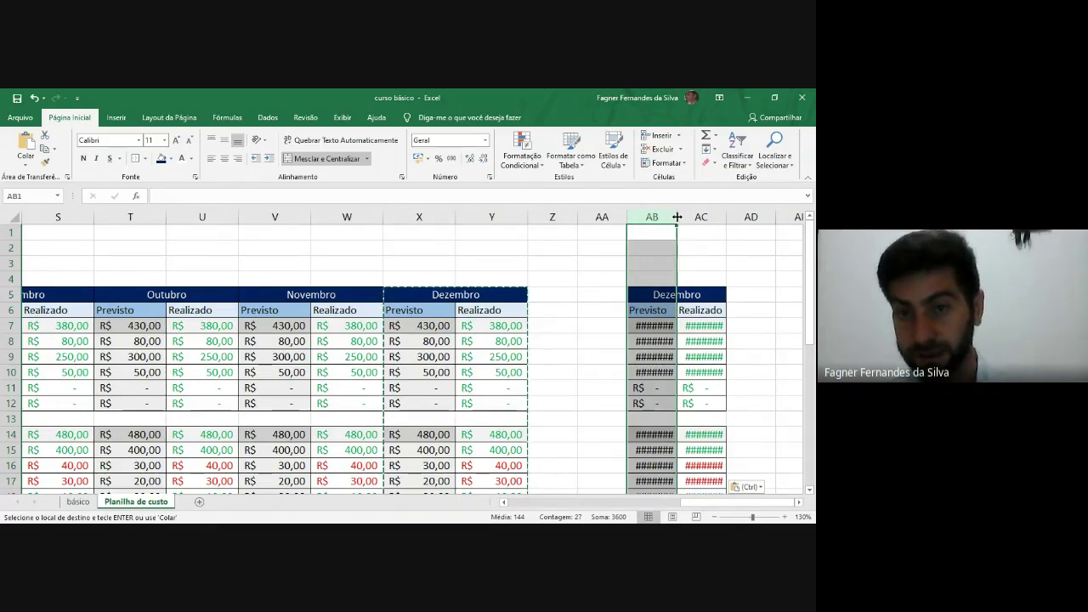
pyautogui.moveTo(676, 216); pyautogui.dragTo(696, 218)
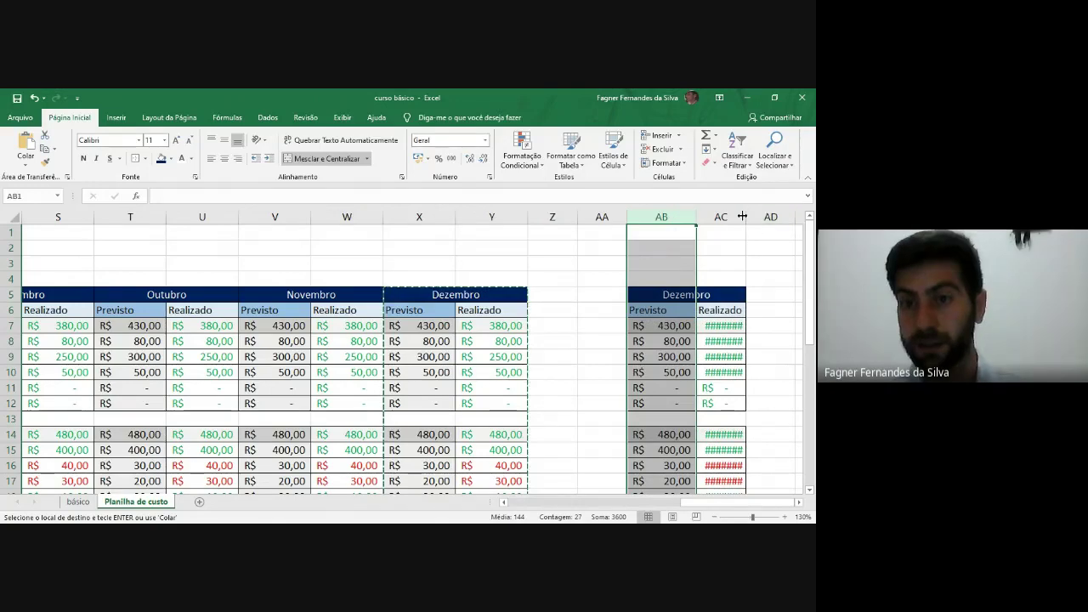
pyautogui.moveTo(744, 216); pyautogui.dragTo(765, 217)
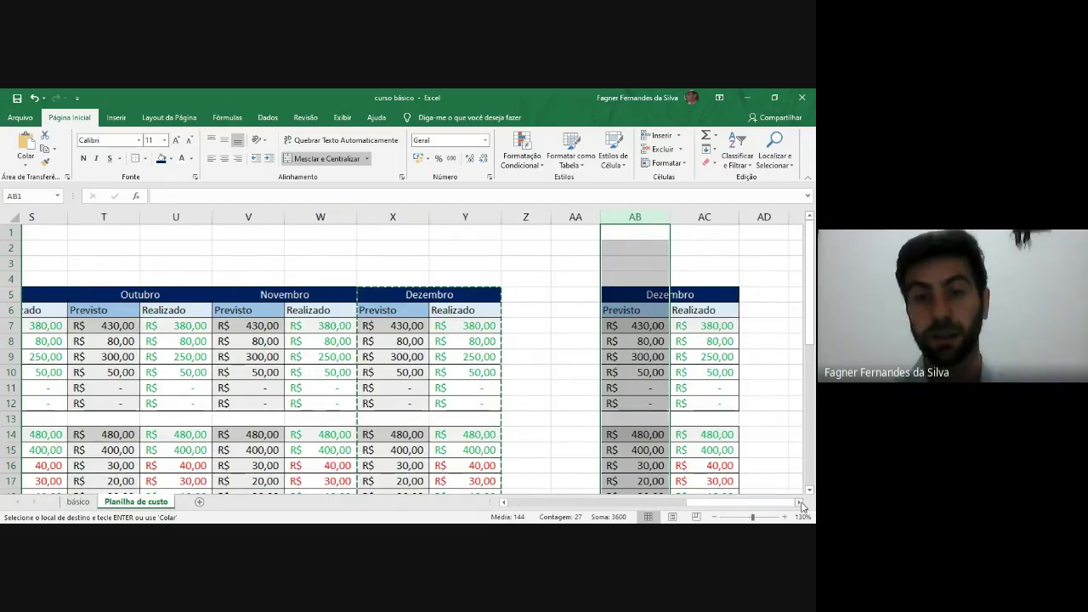
pyautogui.click(799, 502)
pyautogui.click(510, 310)
pyautogui.press('Escape')
pyautogui.click(620, 352)
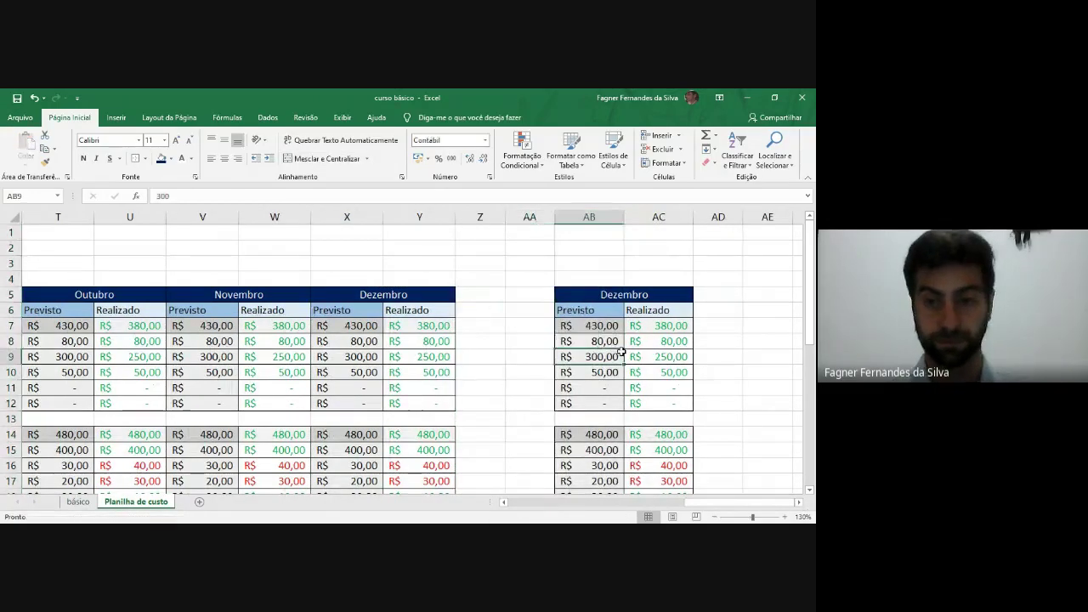
# Step: Open the title of the pasted block in AB5 for editing with its whole text selected
pyautogui.click(617, 297)
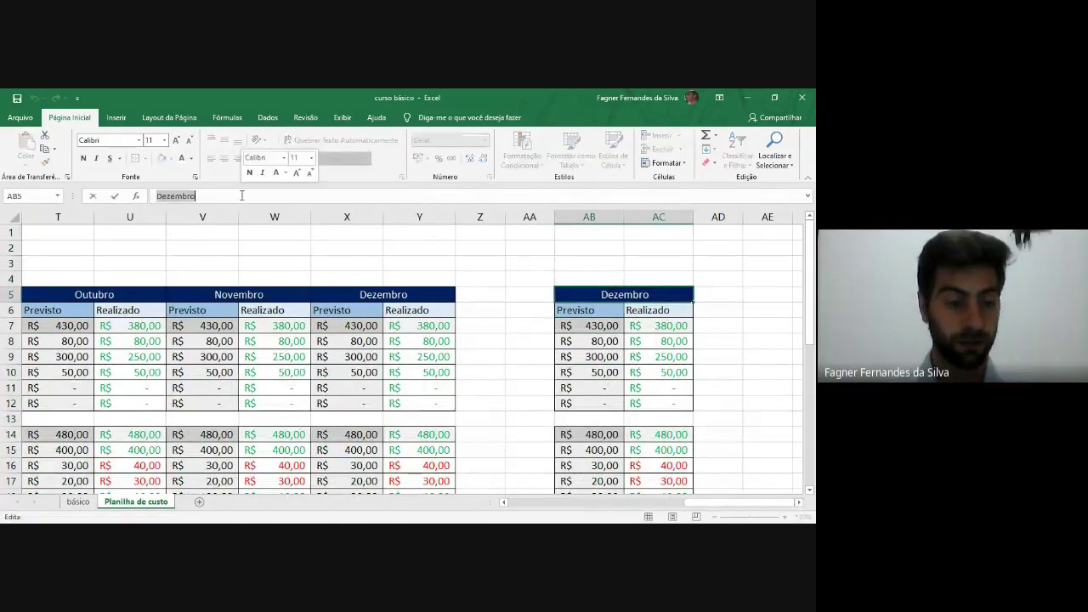
# Step: Rename the copied Dezembro header in AB5 as "Total Anual"
pyautogui.write('To')
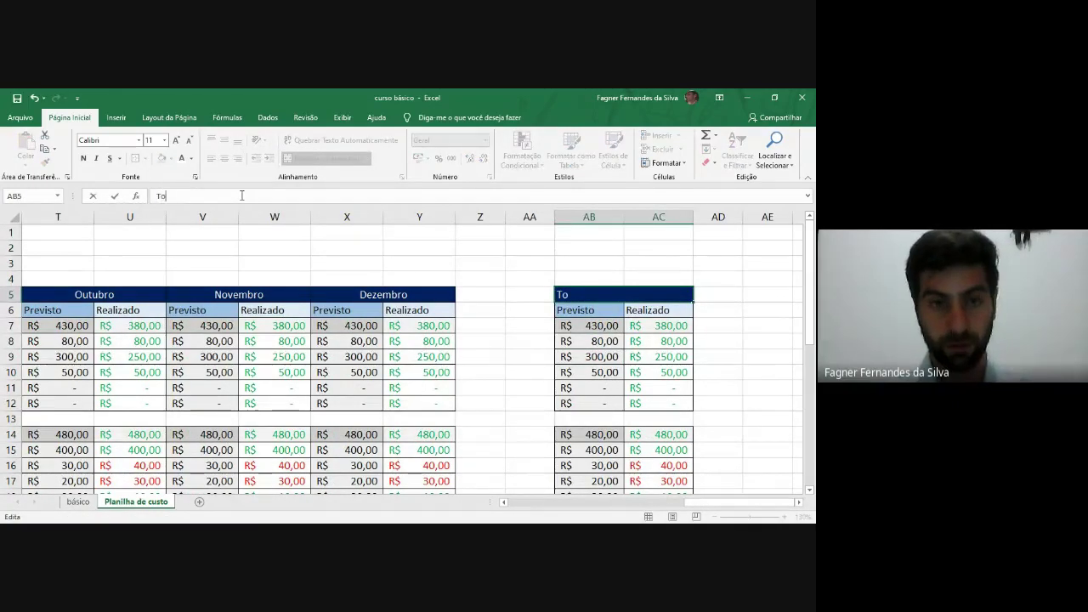
pyautogui.write('tal ')
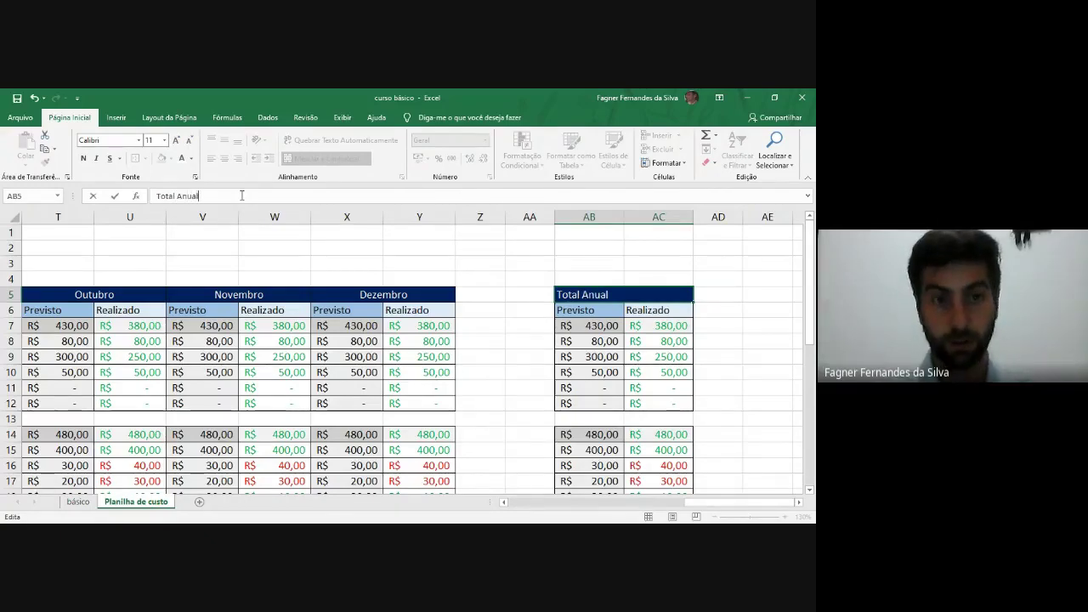
pyautogui.write('Anual')
pyautogui.press('Return')
# Step: Inspect the SOMA formula in the Previsto subtotal cell AB7 of the Total Anual block without changing it
pyautogui.click(579, 334)
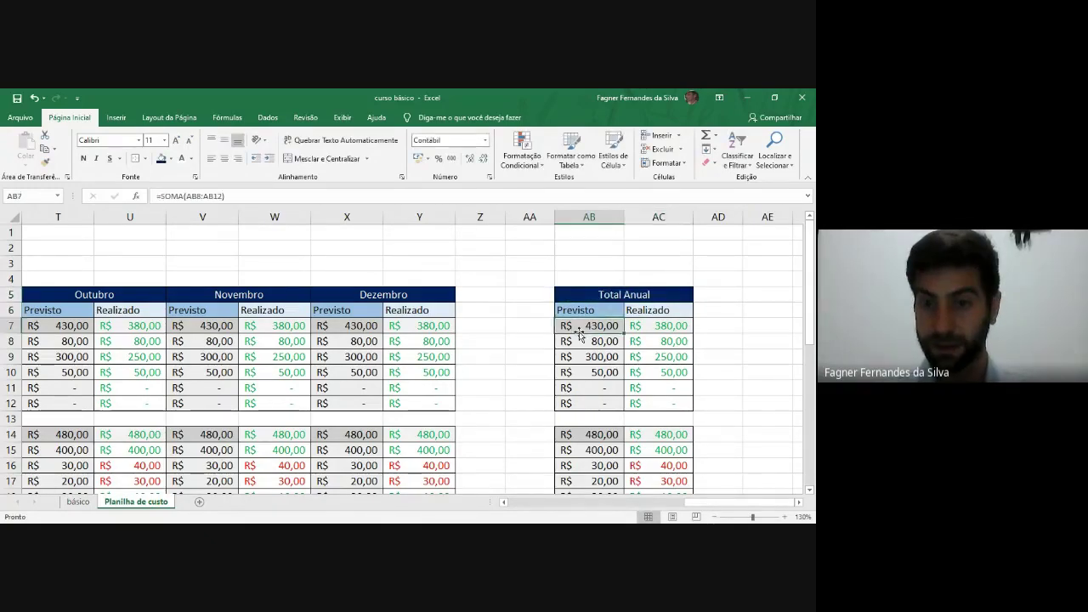
pyautogui.press('Down')
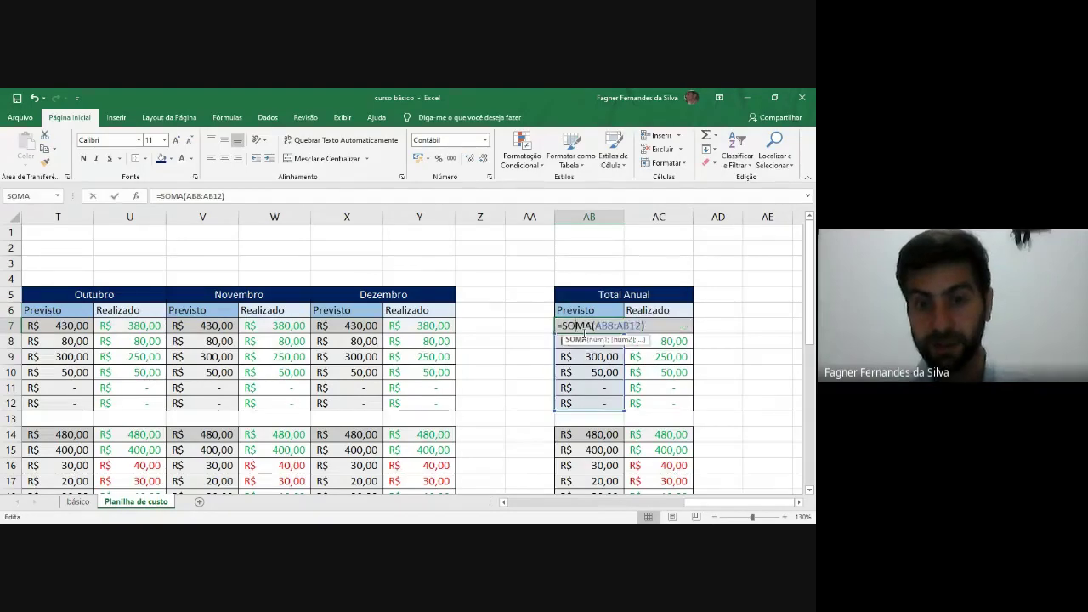
pyautogui.doubleClick(598, 326)
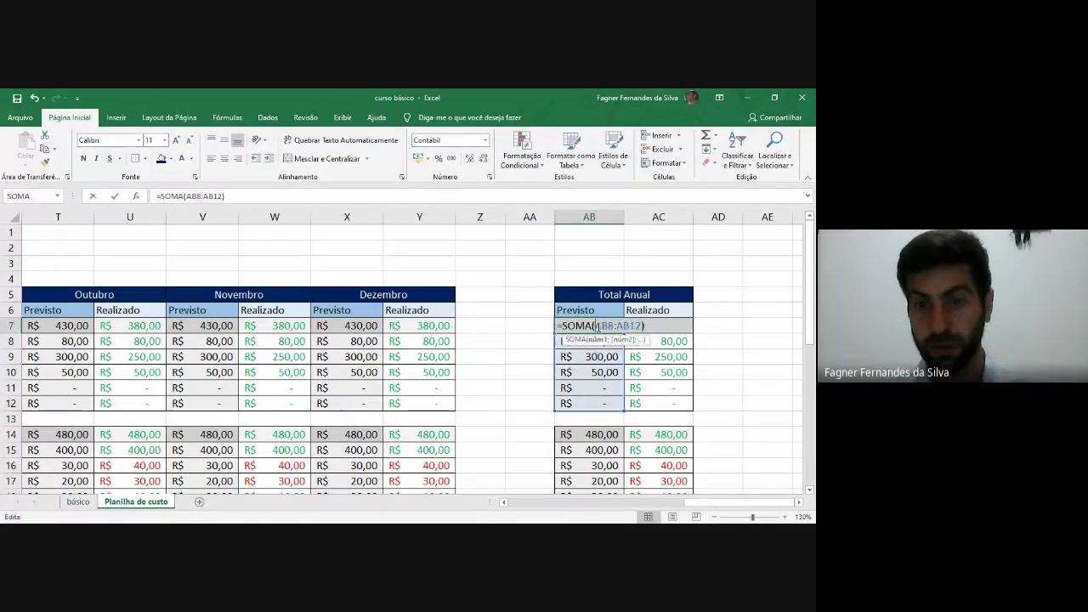
pyautogui.press('Escape')
pyautogui.click(586, 343)
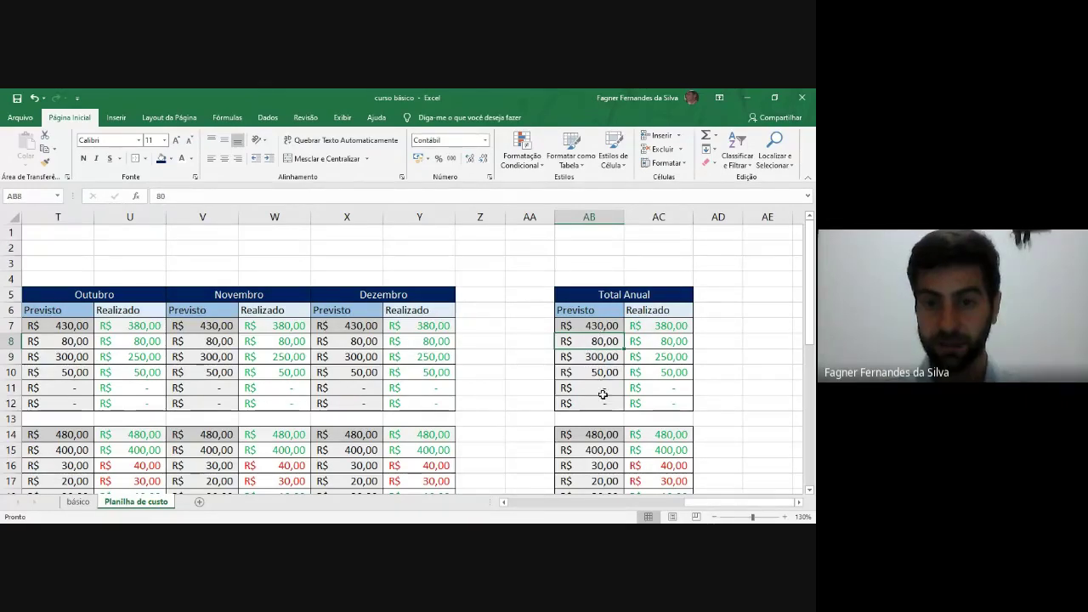
pyautogui.moveTo(707, 502)
pyautogui.mouseDown()
pyautogui.moveTo(518, 510)
pyautogui.moveTo(513, 523)
pyautogui.moveTo(691, 514)
pyautogui.mouseUp()
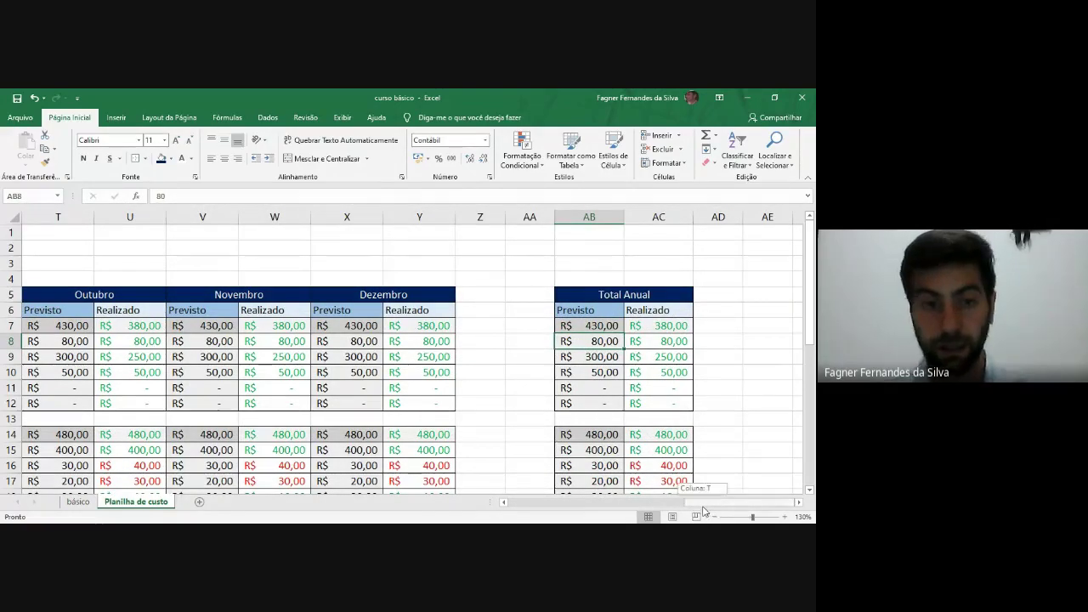
pyautogui.moveTo(705, 503)
pyautogui.mouseDown()
pyautogui.moveTo(633, 514)
pyautogui.moveTo(710, 506)
pyautogui.mouseUp()
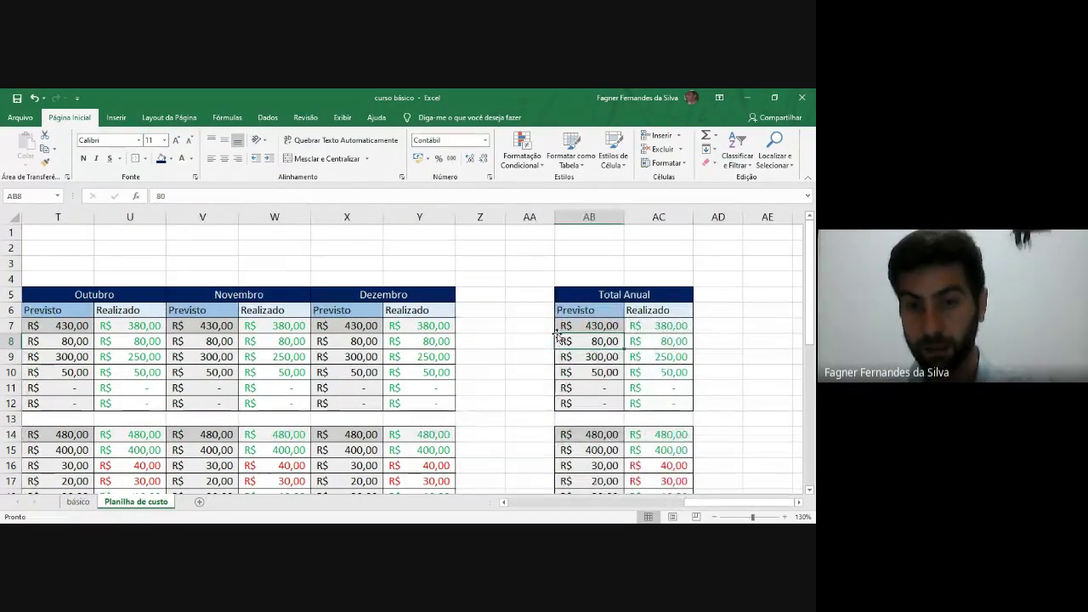
pyautogui.write('=')
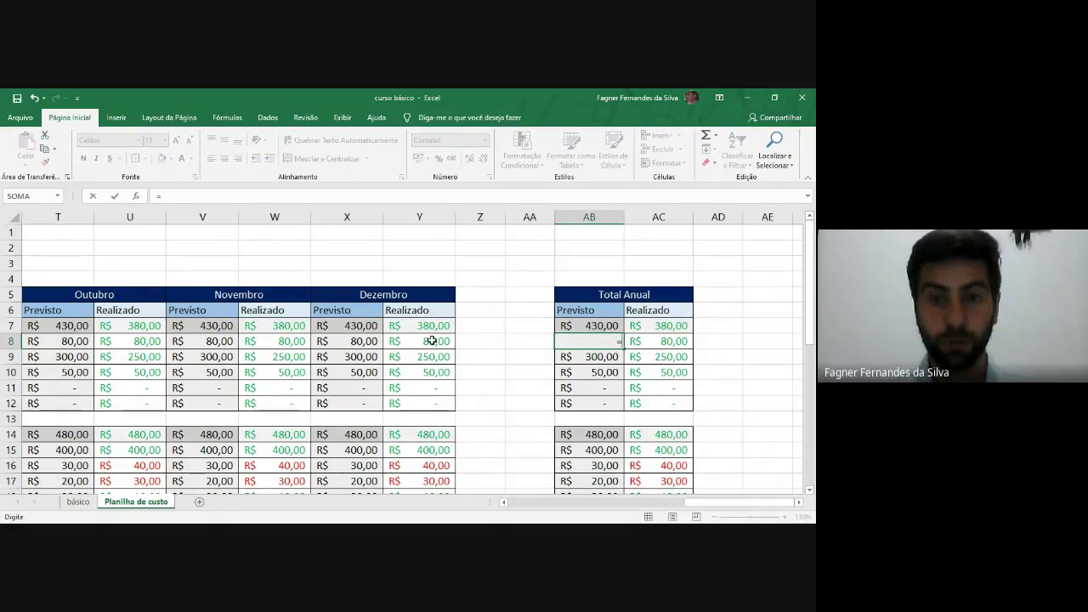
pyautogui.write('soma')
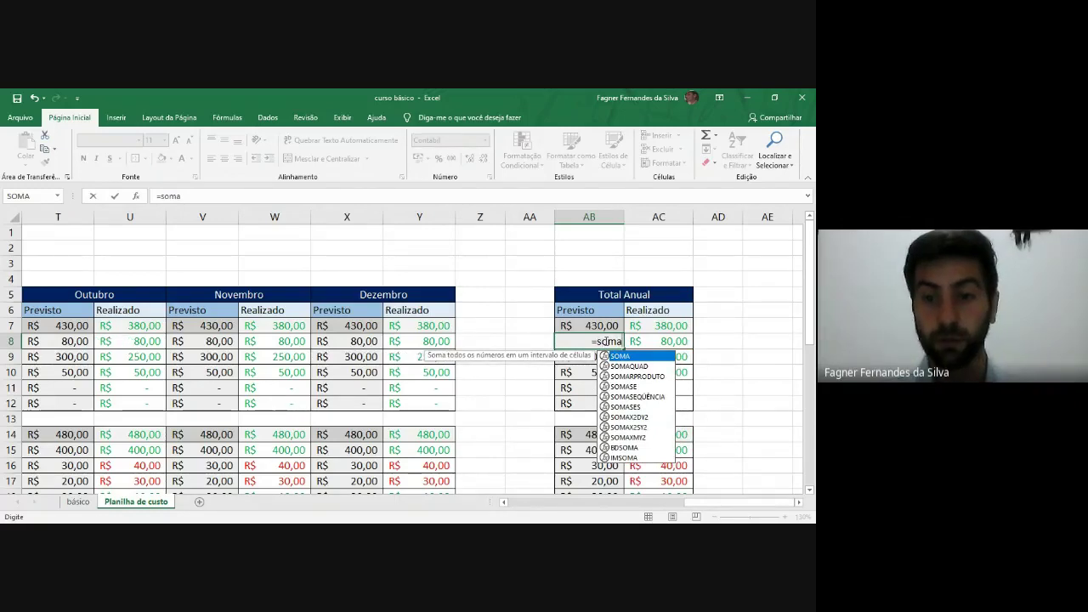
pyautogui.click(584, 339)
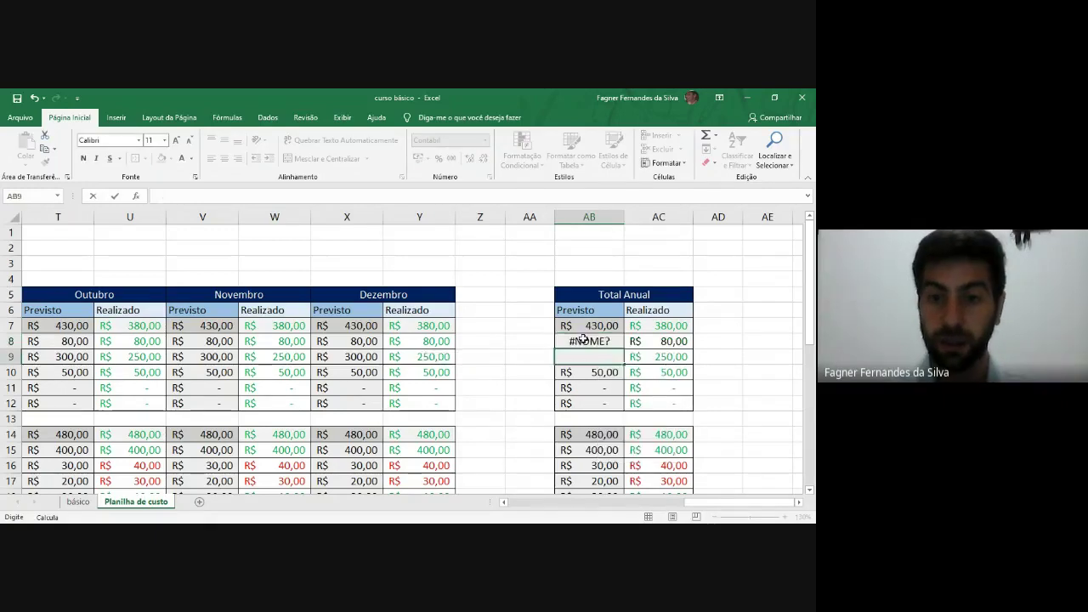
pyautogui.press('BackSpace')
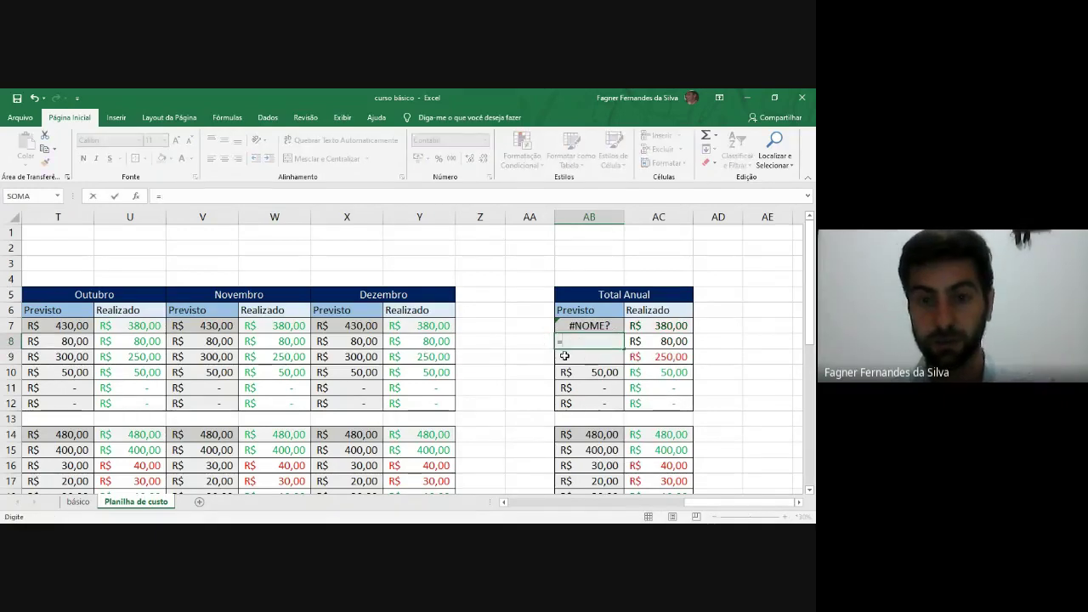
pyautogui.press('Escape')
pyautogui.click(599, 326)
pyautogui.click(605, 341)
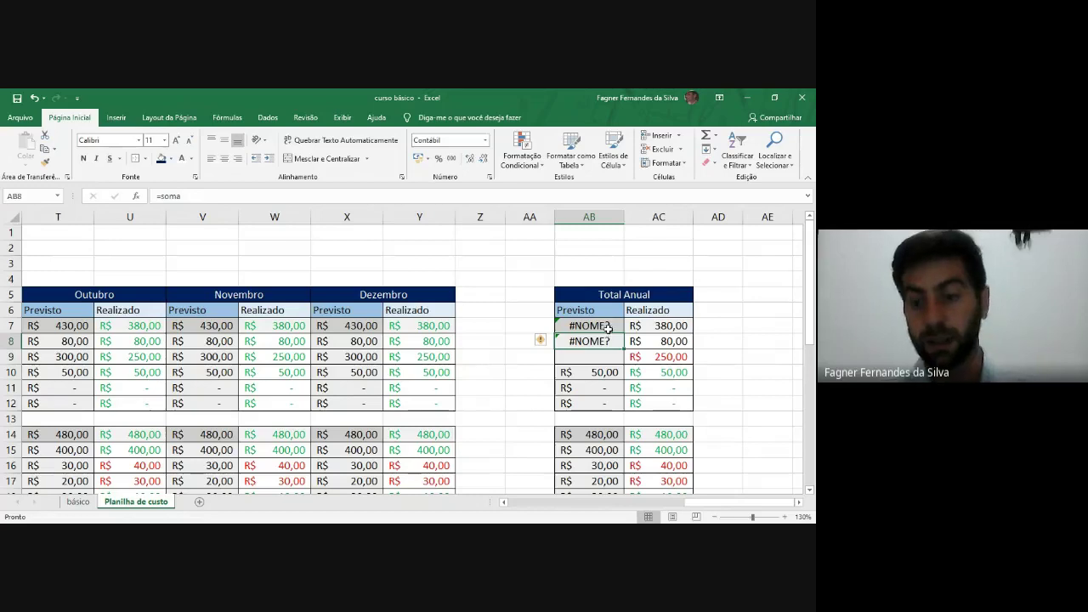
pyautogui.write('0')
pyautogui.press('Return')
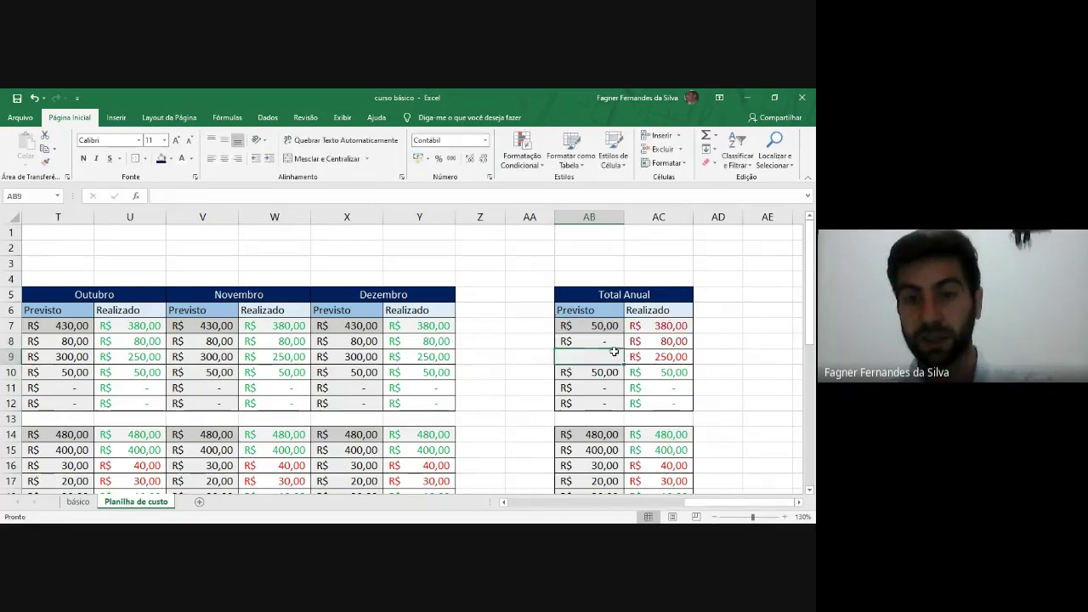
# Step: Start a formula in AB8 that adds RU's Previsto values for Janeiro and Fevereiro, B8+D8
pyautogui.click(601, 341)
pyautogui.write('=')
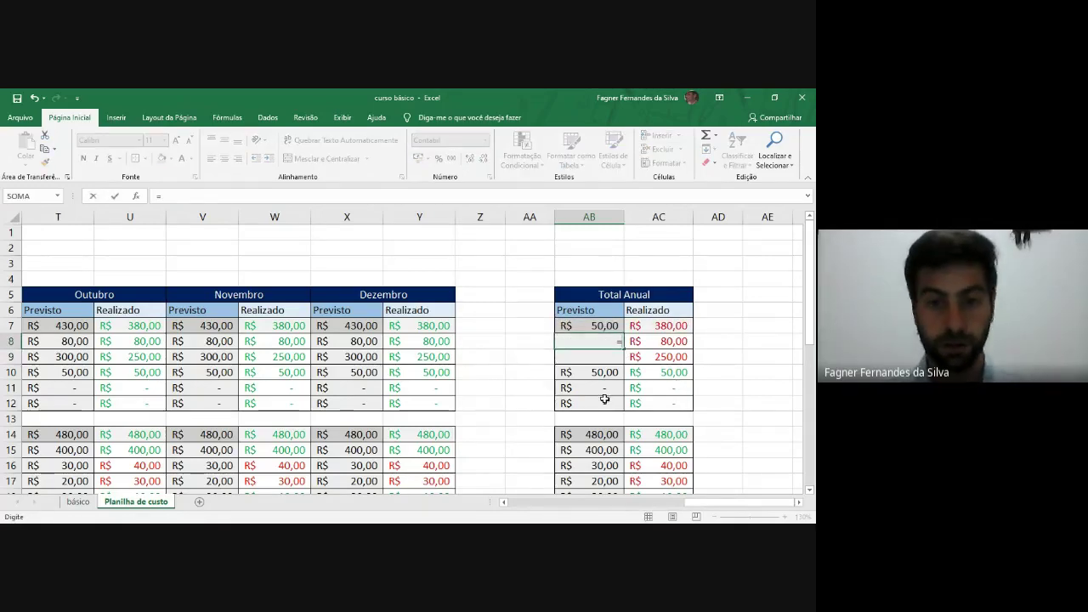
pyautogui.moveTo(700, 503); pyautogui.dragTo(520, 504)
pyautogui.hscroll(10, 261, 361)
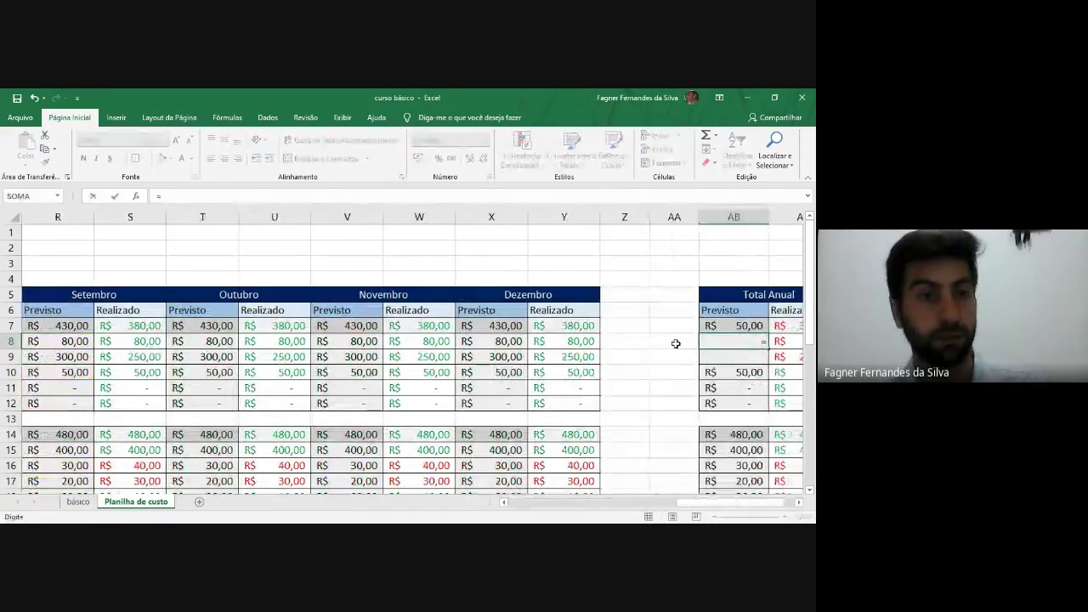
pyautogui.moveTo(727, 504); pyautogui.dragTo(549, 519)
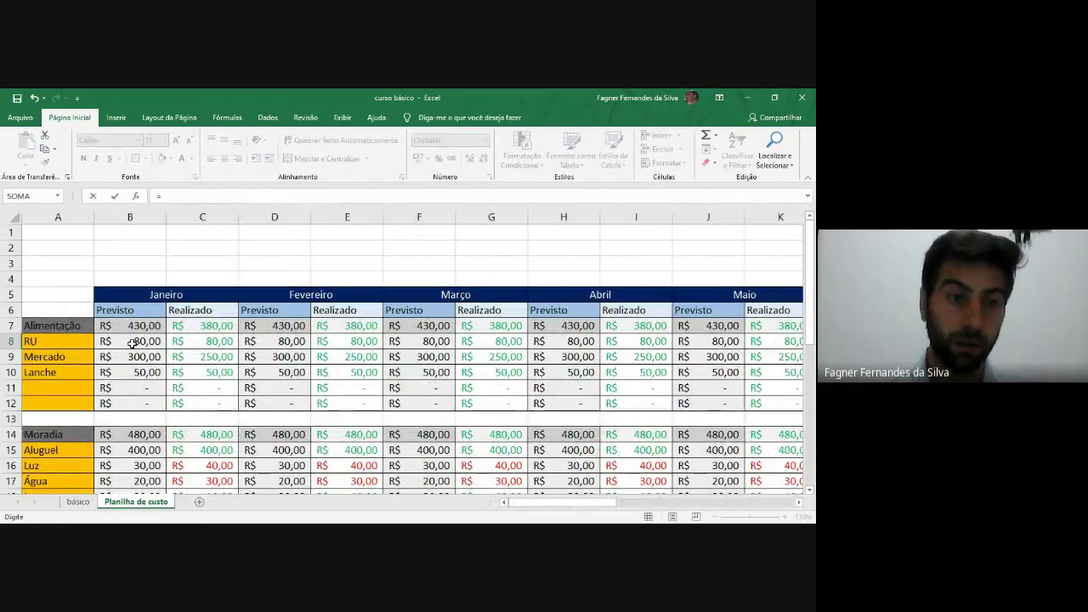
pyautogui.click(128, 343)
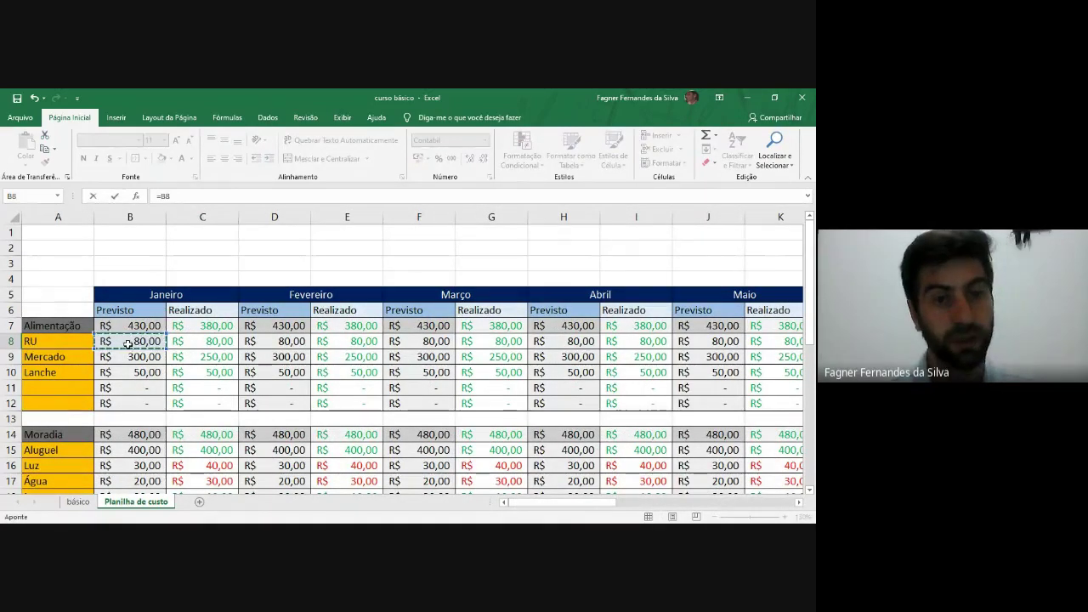
pyautogui.write('+')
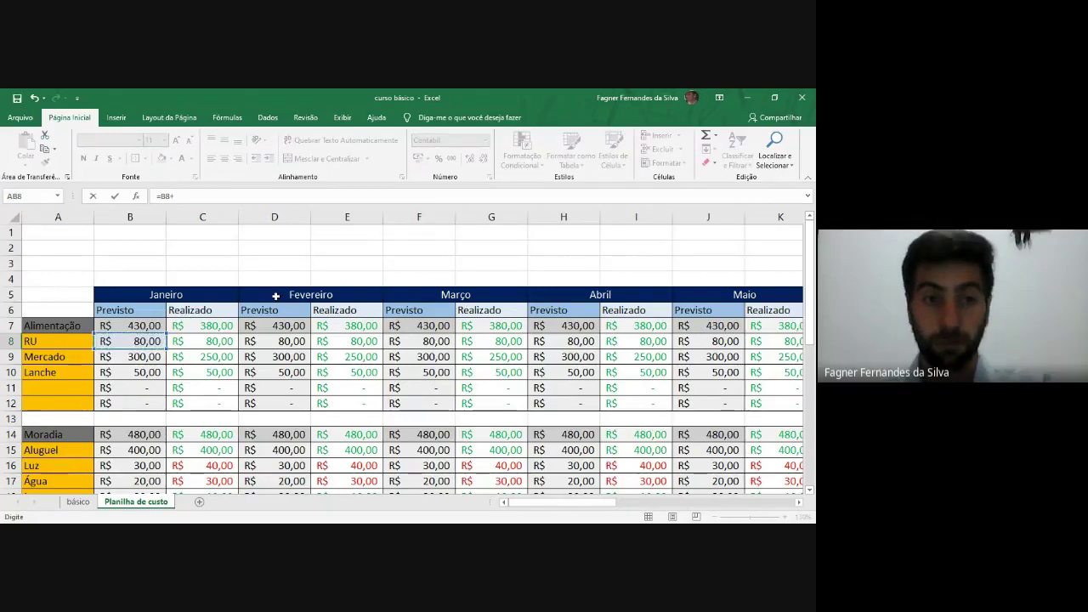
pyautogui.click(257, 343)
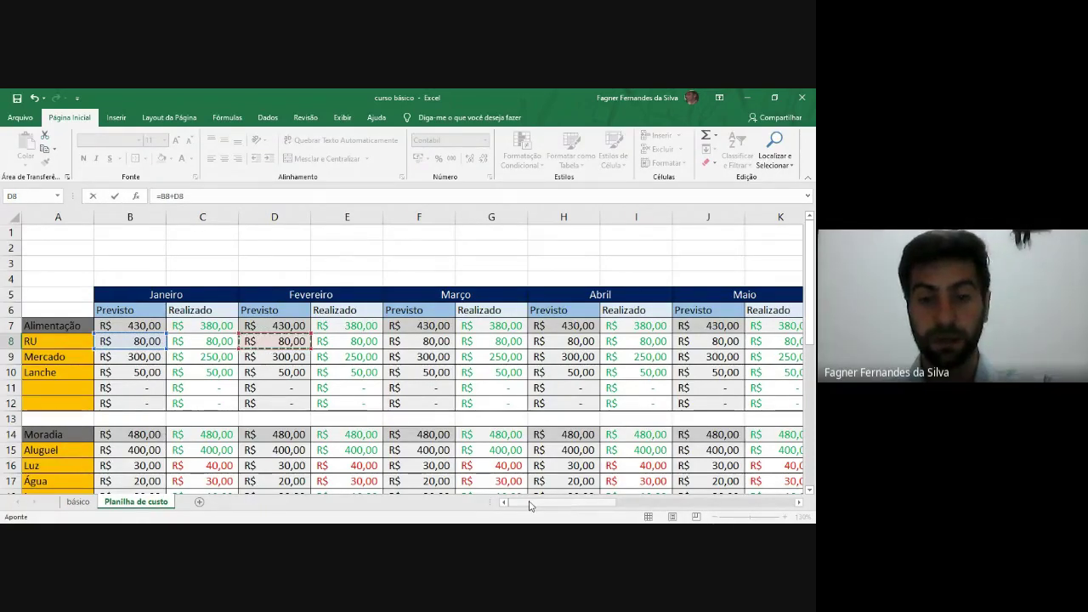
# Step: Extend the AB8 sum with RU's Previsto values for Março, Abril and Maio, cells F8, H8 and J8
pyautogui.moveTo(529, 506); pyautogui.dragTo(552, 508)
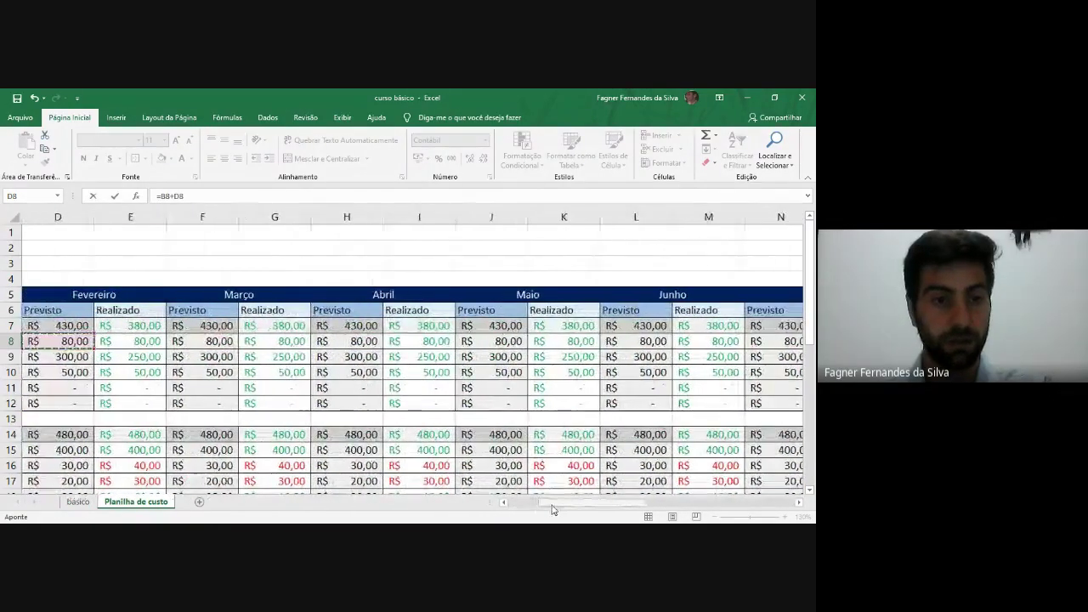
pyautogui.write('+')
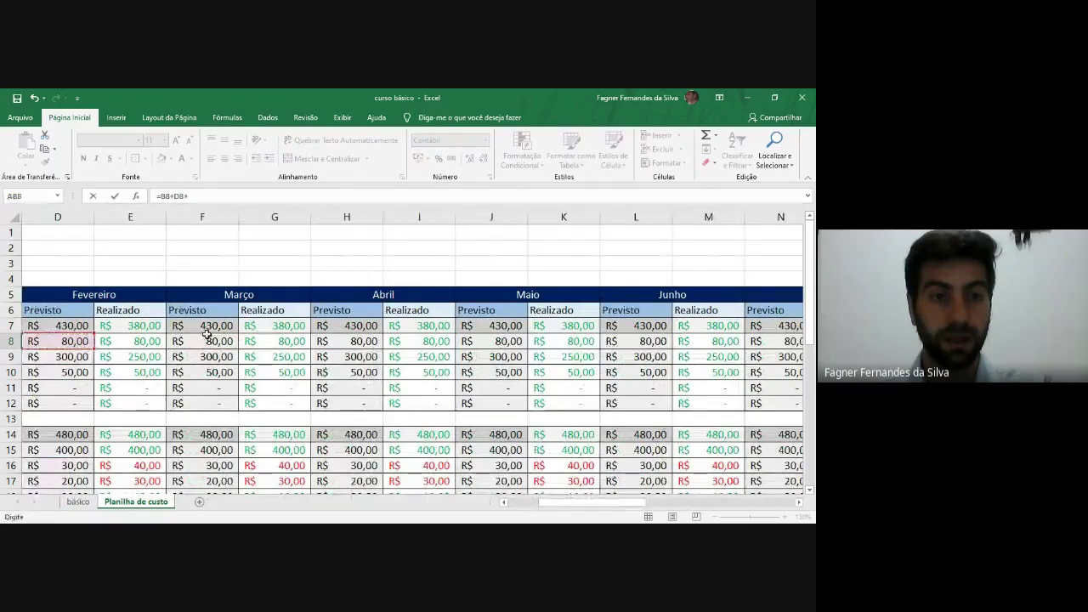
pyautogui.click(208, 342)
pyautogui.write('+')
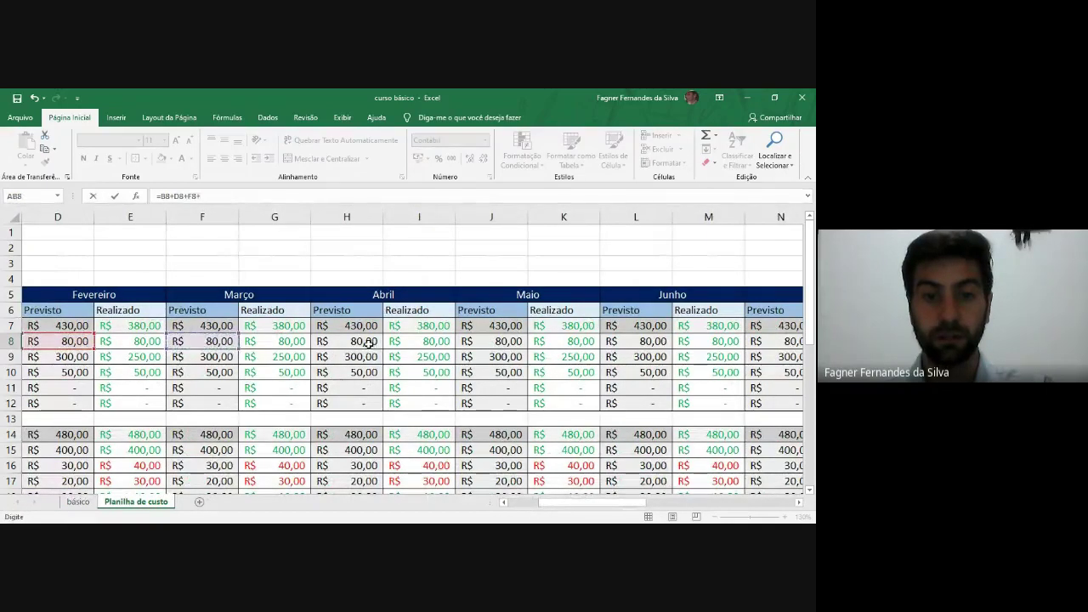
pyautogui.click(368, 342)
pyautogui.write('+')
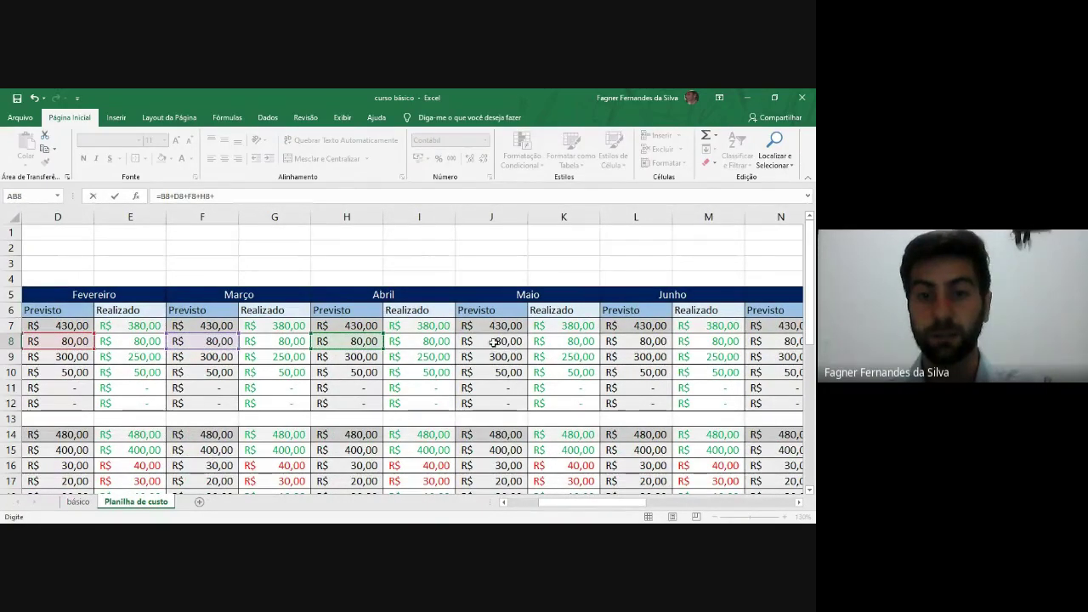
pyautogui.click(493, 341)
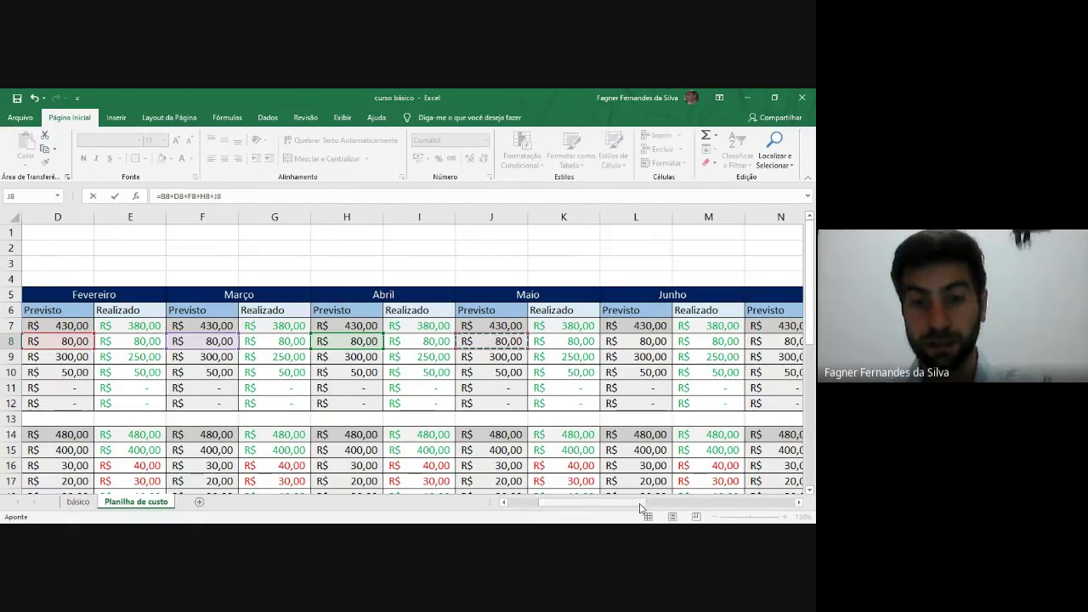
# Step: Add RU's Previsto values for Junho, Julho and Agosto to the AB8 formula, cells L8, N8 and P8
pyautogui.moveTo(643, 511); pyautogui.dragTo(681, 510)
pyautogui.write('+')
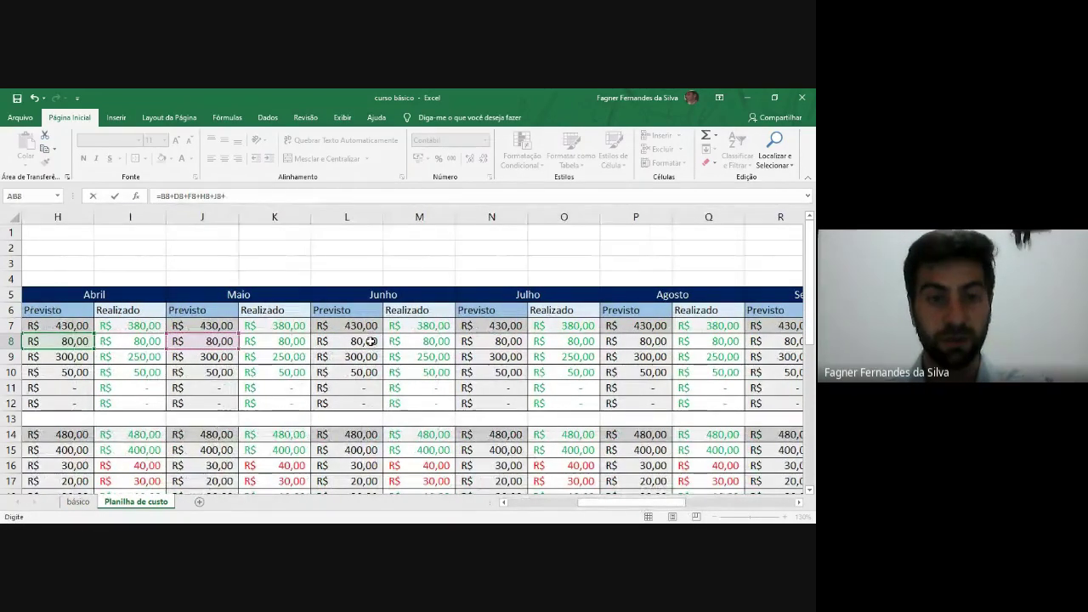
pyautogui.click(370, 341)
pyautogui.write('+')
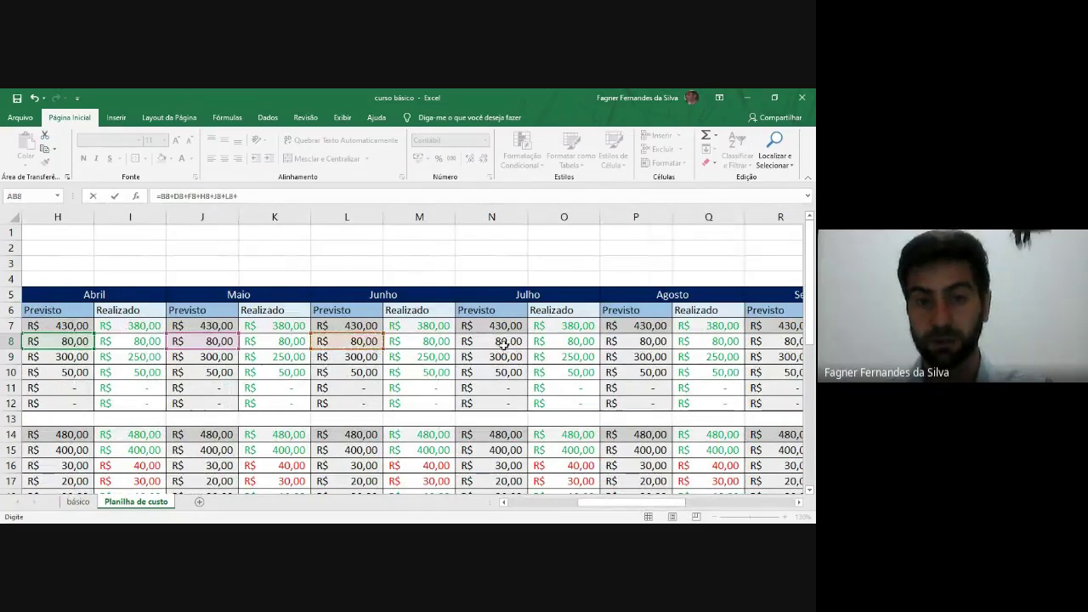
pyautogui.click(504, 341)
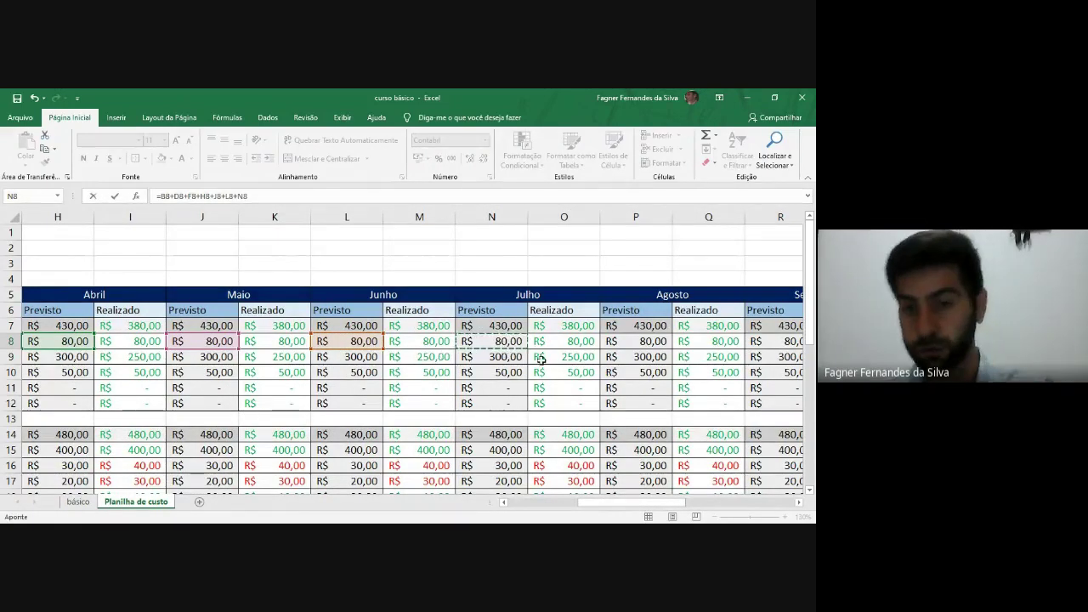
pyautogui.write('+')
pyautogui.click(643, 343)
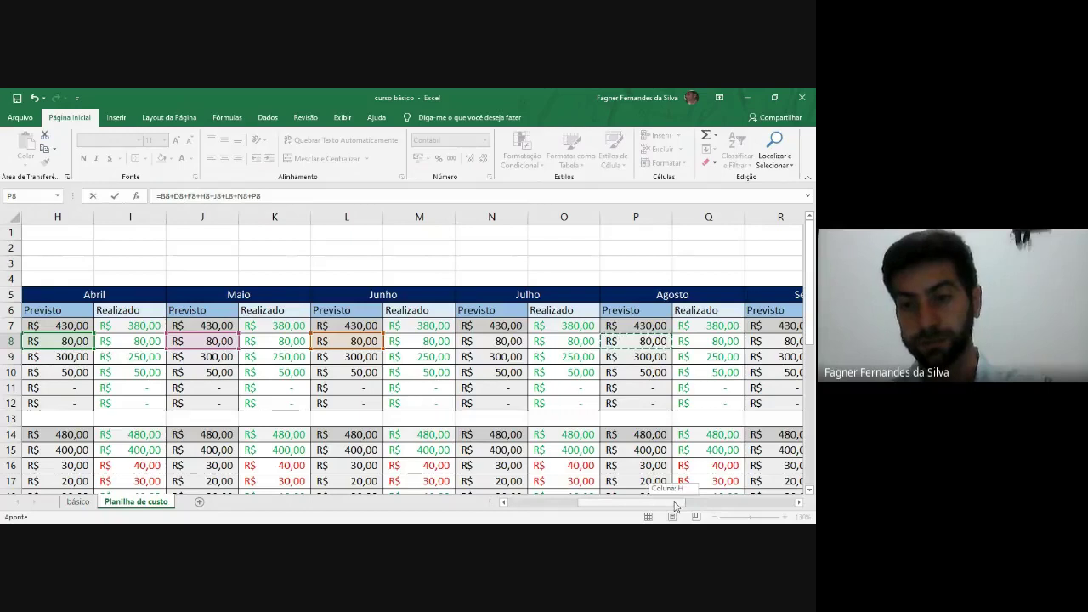
# Step: Extend the AB8 formula with RU's Previsto values for Setembro, Outubro and Novembro, cells R8, T8 and V8
pyautogui.moveTo(677, 508); pyautogui.dragTo(728, 505)
pyautogui.write('+')
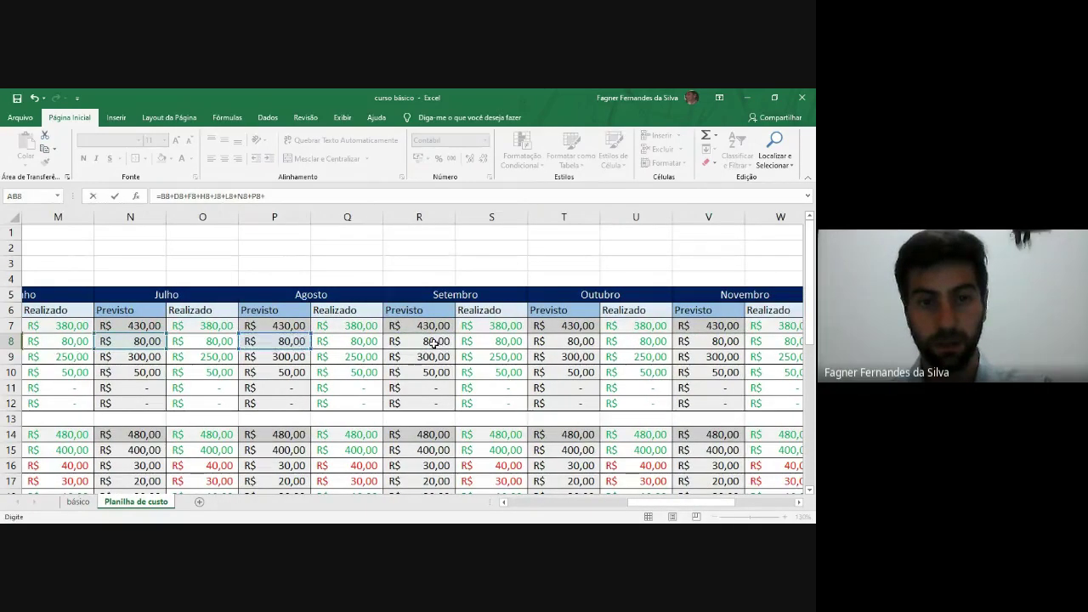
pyautogui.click(435, 340)
pyautogui.write('+')
pyautogui.click(573, 343)
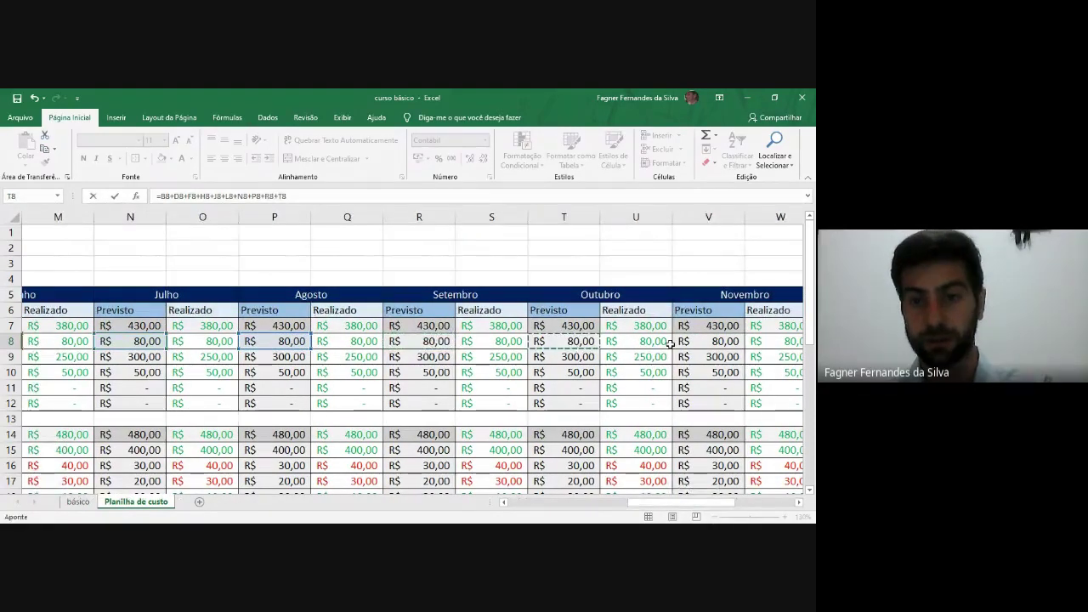
pyautogui.write('+')
pyautogui.click(690, 340)
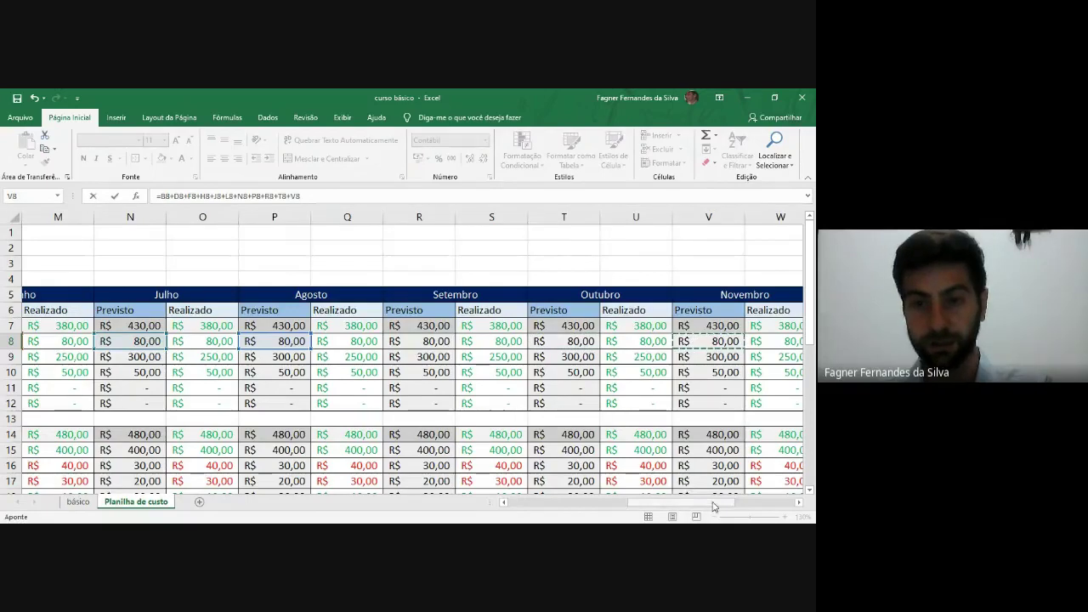
# Step: Complete the AB8 annual sum with RU's Previsto value for Dezembro, cell X8, and commit the formula
pyautogui.moveTo(714, 506); pyautogui.dragTo(747, 507)
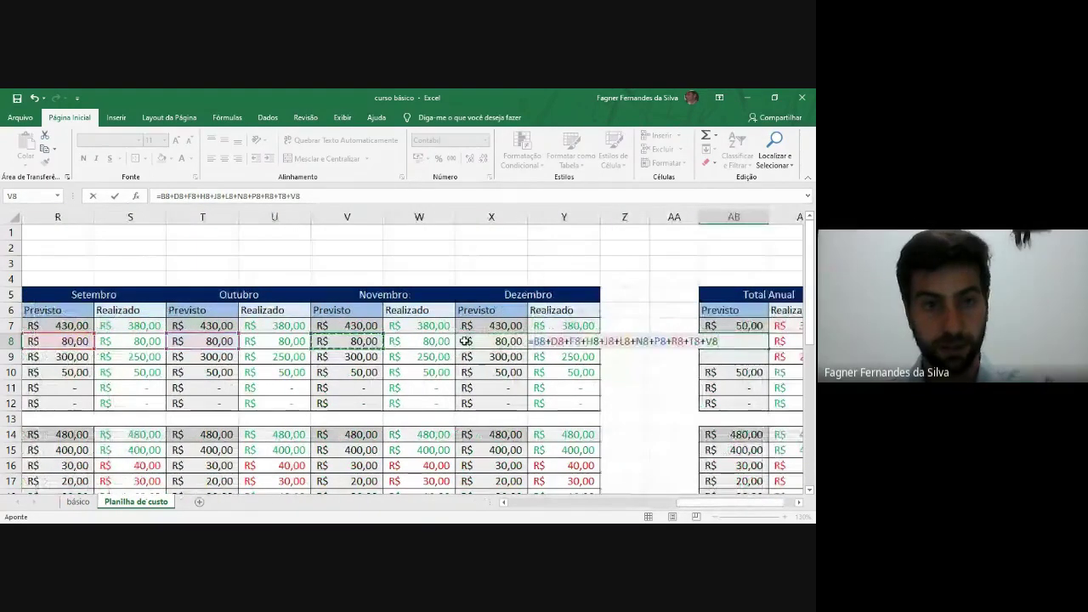
pyautogui.write('+')
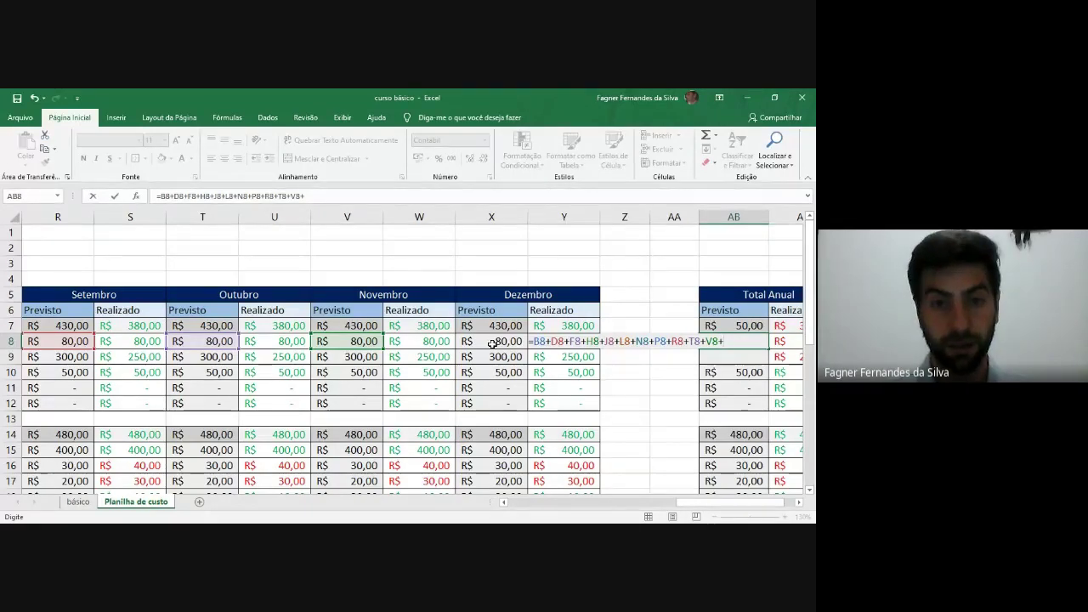
pyautogui.click(491, 343)
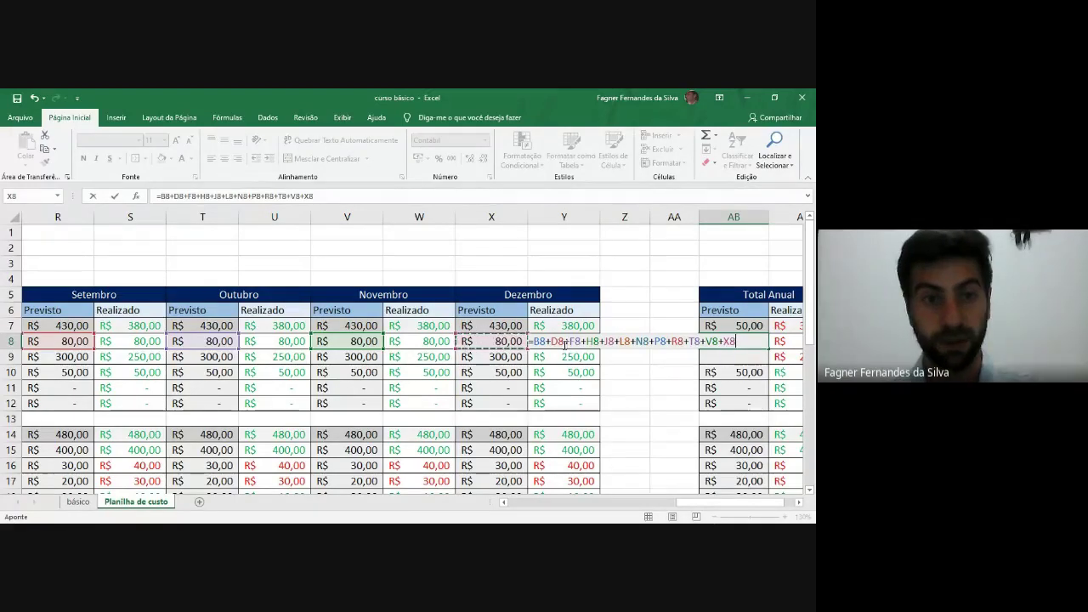
pyautogui.press('BackSpace')
pyautogui.press('BackSpace')
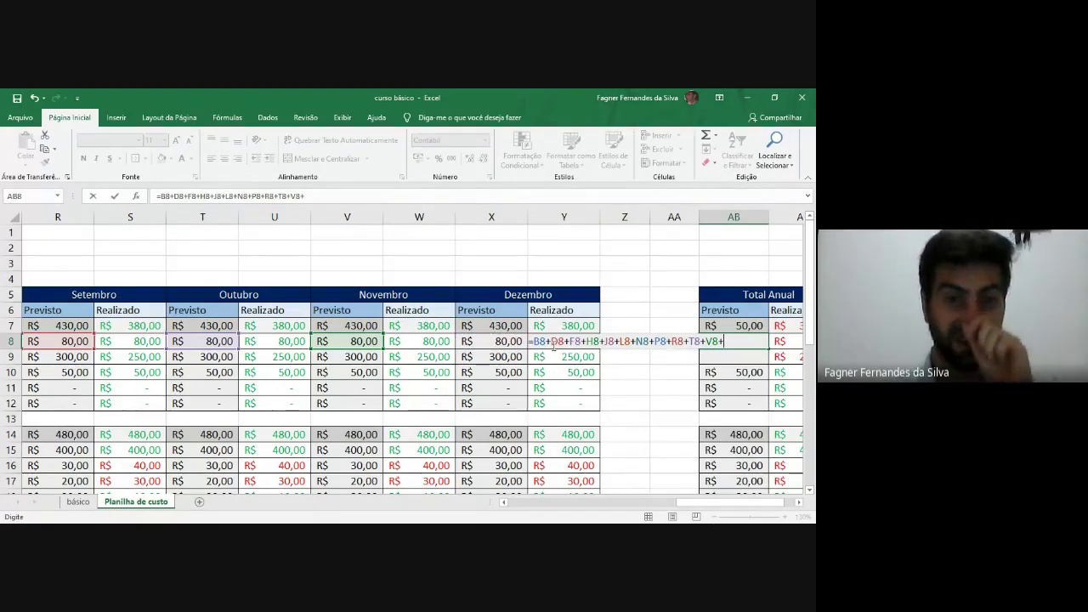
pyautogui.click(332, 195)
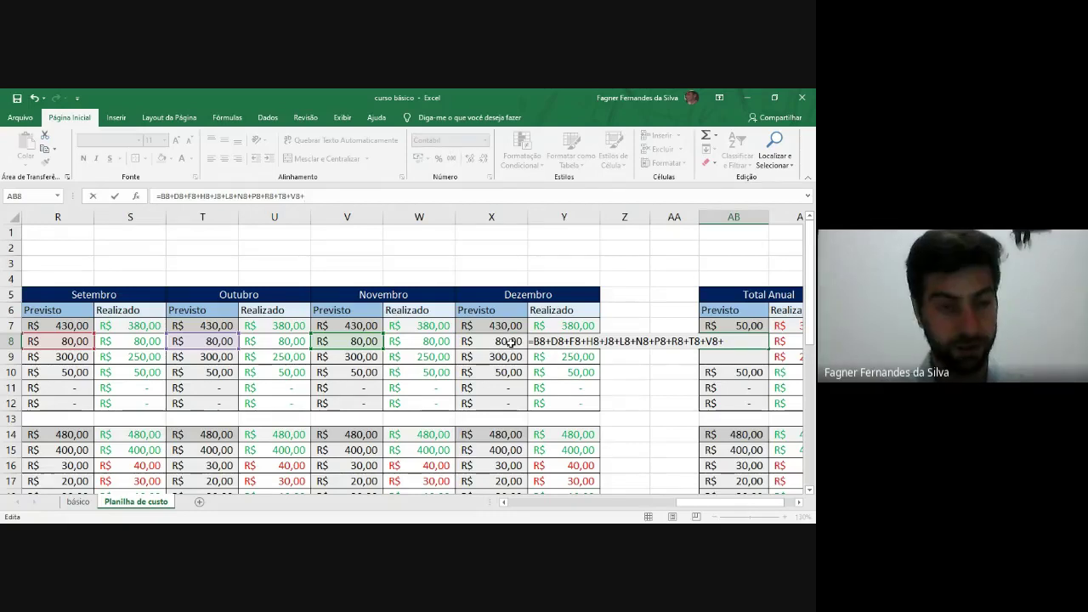
pyautogui.write('x8')
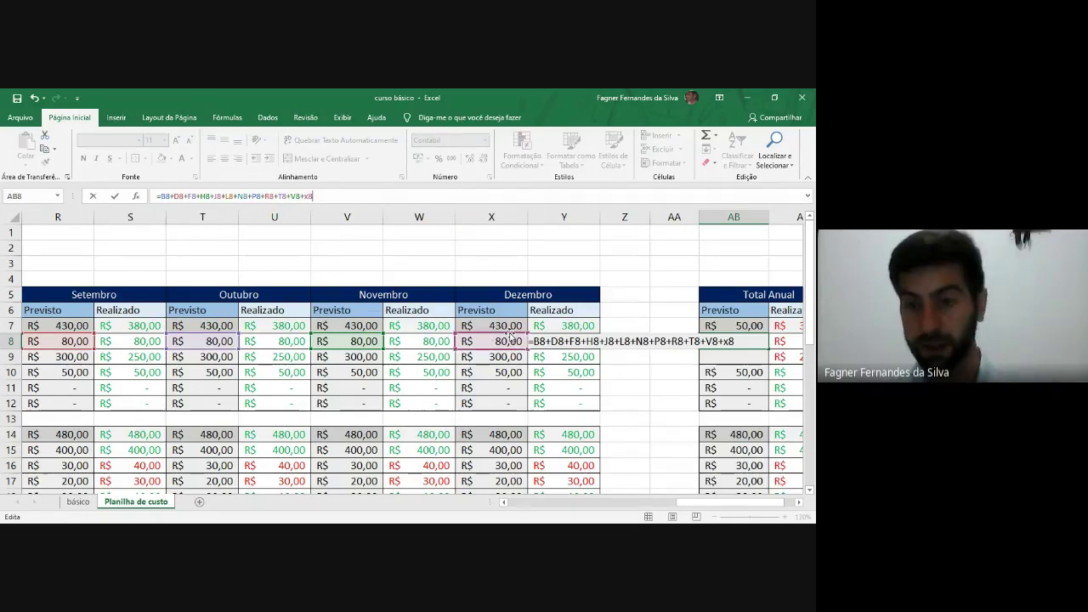
pyautogui.press('Return')
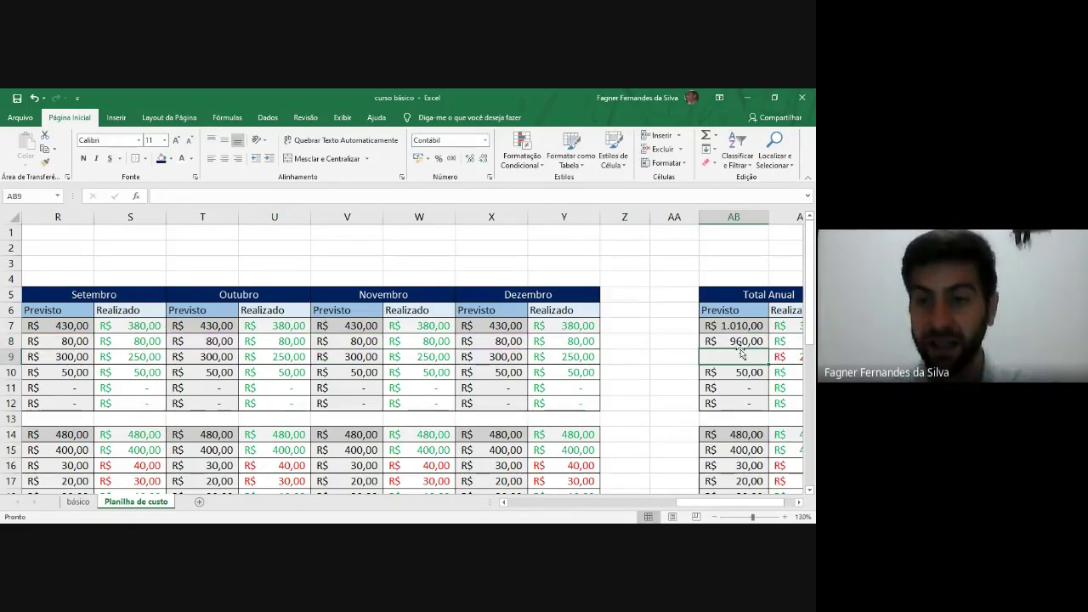
# Step: Examine the AB8 formula, the neighbouring Total Anual cells in both columns and the SOMA formula in subtotal cell AB7
pyautogui.click(738, 344)
pyautogui.moveTo(703, 502)
pyautogui.mouseDown()
pyautogui.moveTo(714, 504)
pyautogui.moveTo(594, 517)
pyautogui.moveTo(281, 510)
pyautogui.moveTo(687, 515)
pyautogui.mouseUp()
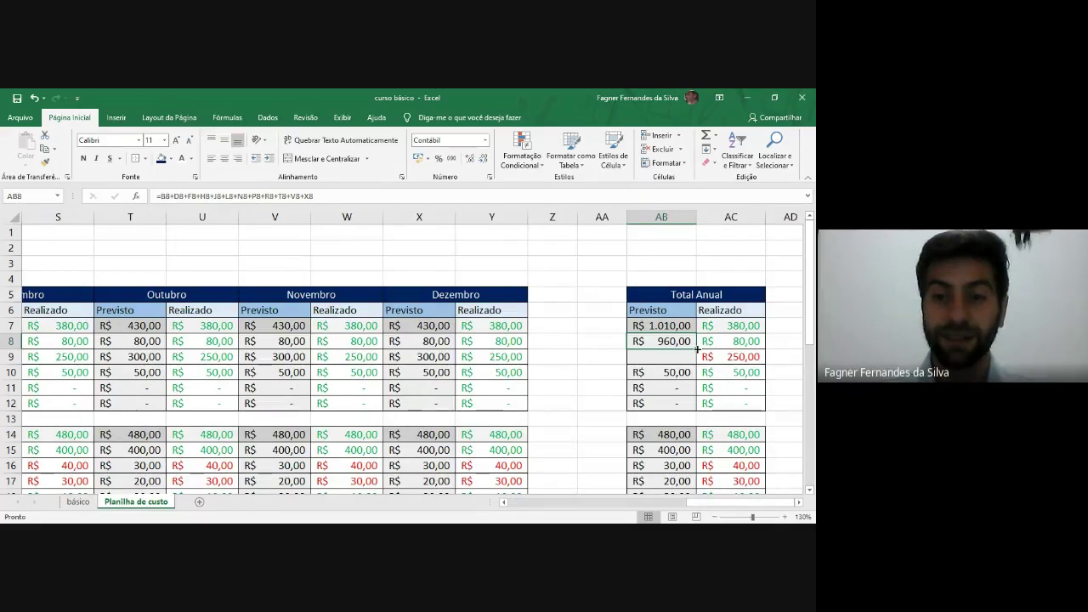
pyautogui.click(688, 359)
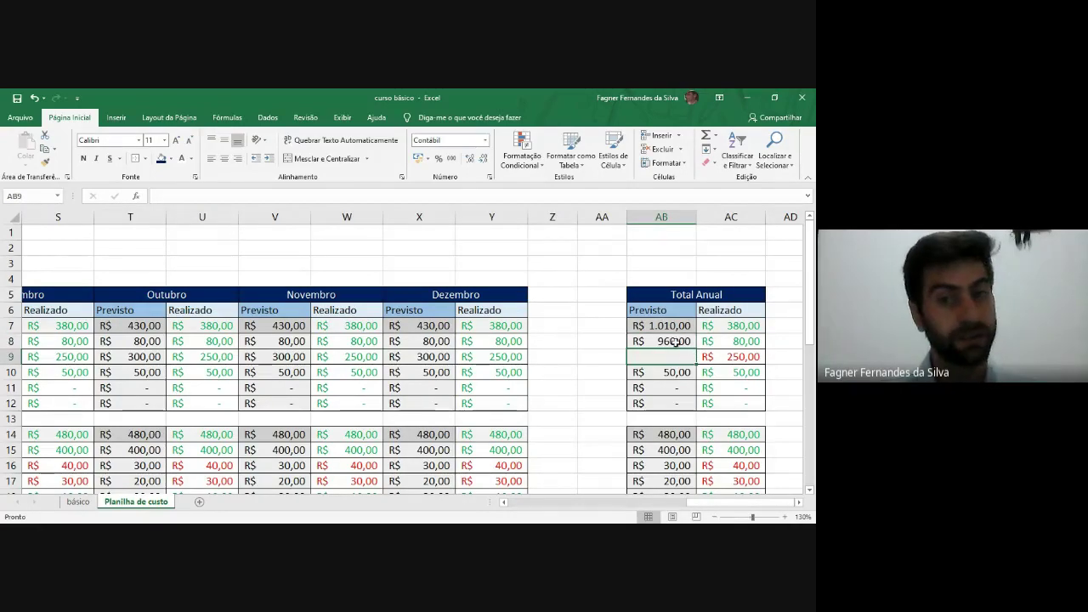
pyautogui.click(753, 340)
pyautogui.click(744, 357)
pyautogui.click(741, 389)
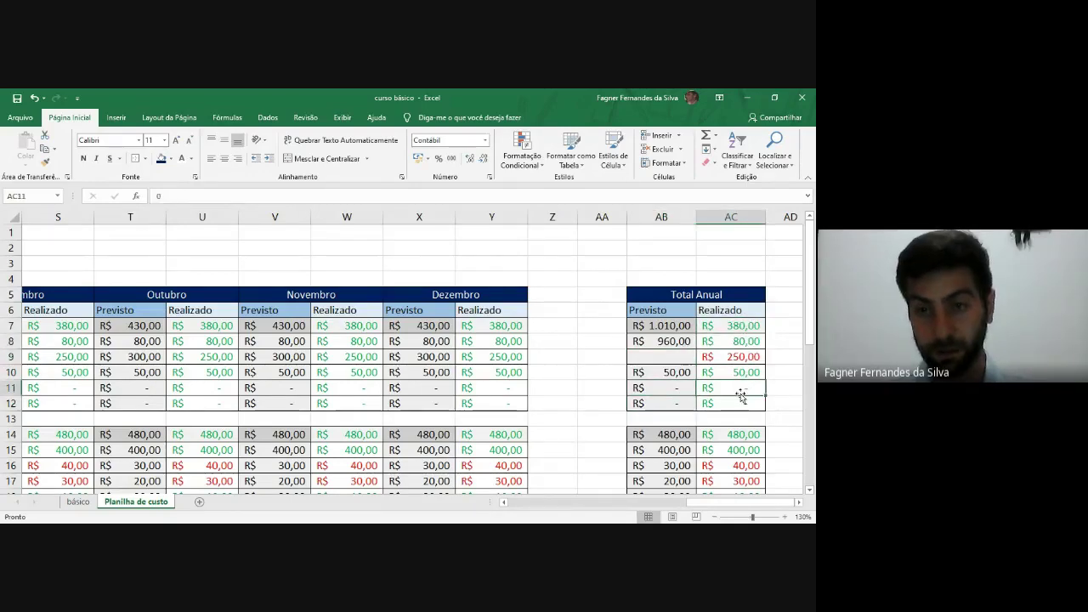
pyautogui.click(674, 326)
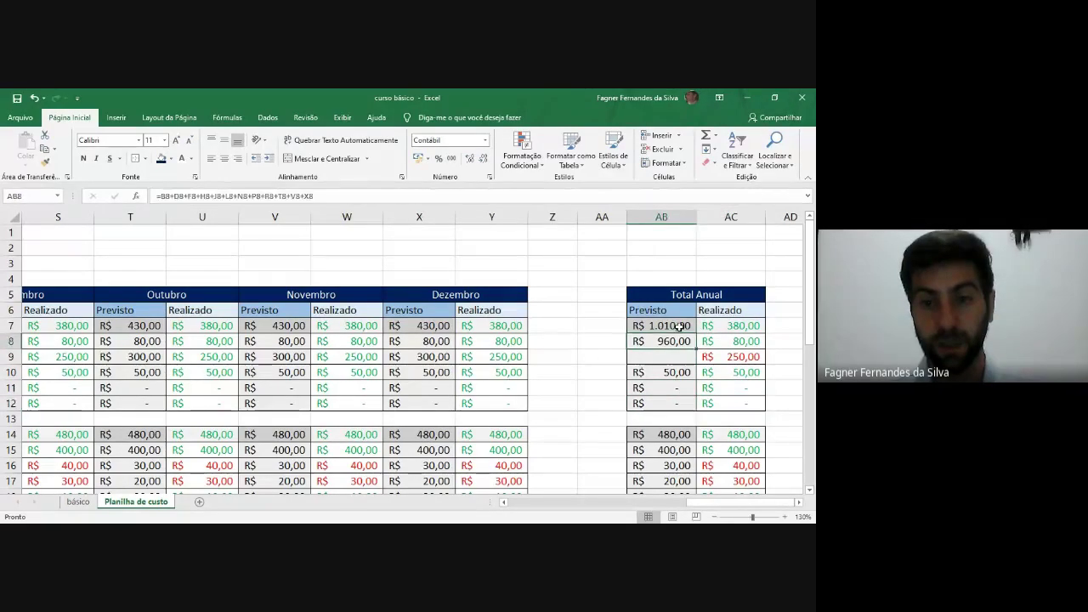
pyautogui.doubleClick(674, 326)
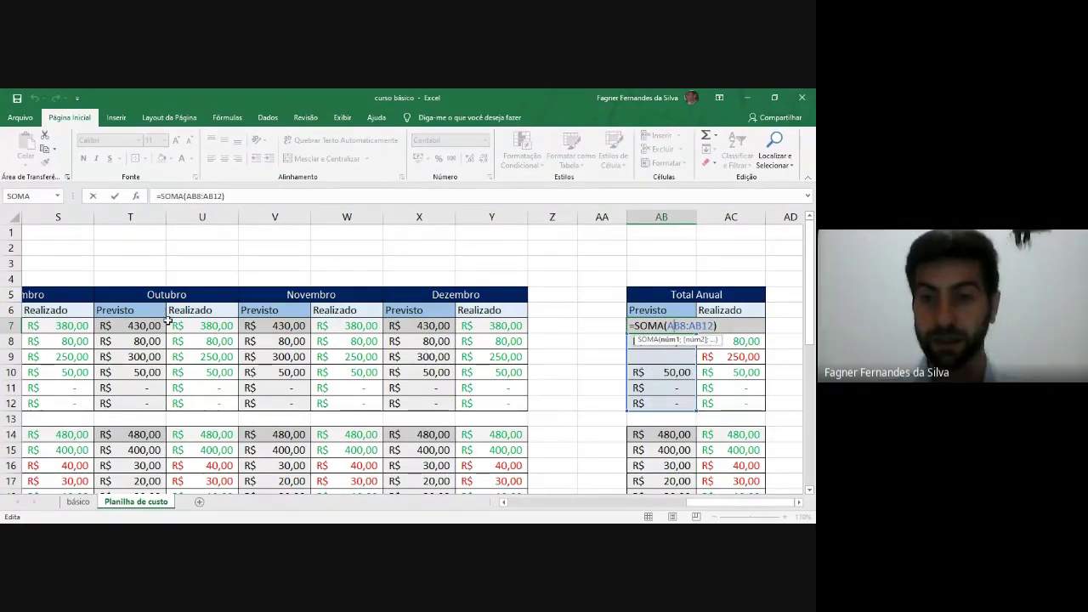
pyautogui.press('Return')
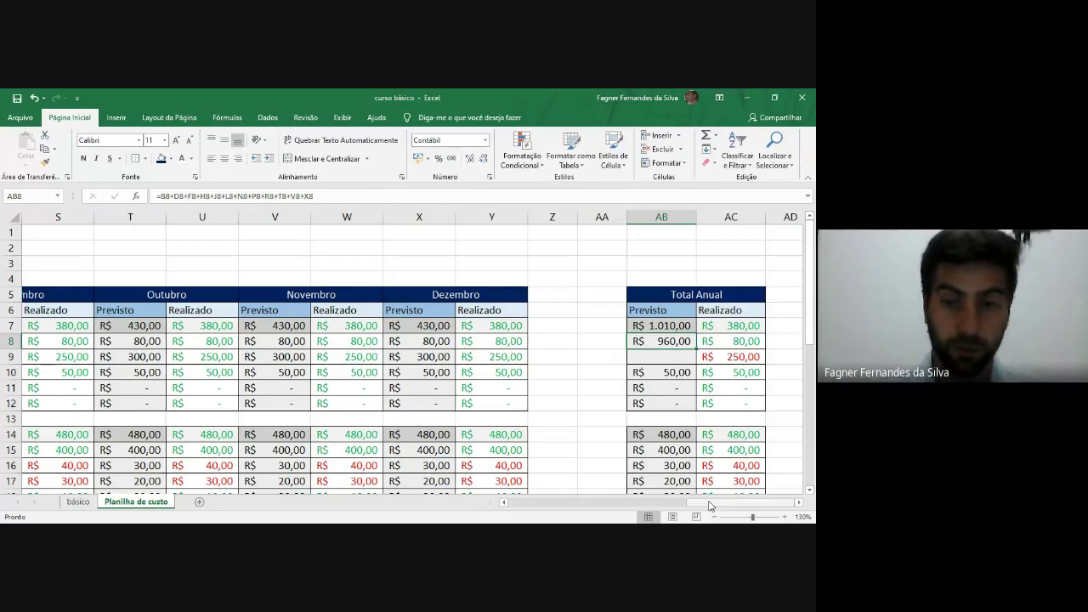
pyautogui.moveTo(710, 506)
pyautogui.mouseDown()
pyautogui.moveTo(680, 506)
pyautogui.moveTo(711, 505)
pyautogui.mouseUp()
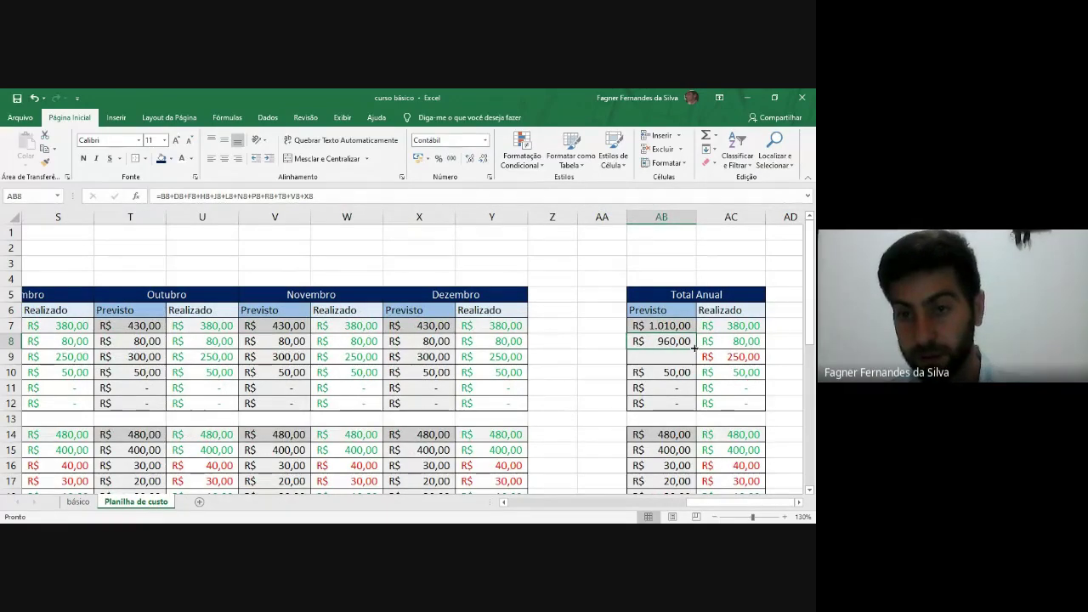
# Step: Fill the AB8 annual sum down through AB12 and check the copied formulas in AB9 and AB10
pyautogui.moveTo(694, 347); pyautogui.dragTo(686, 408)
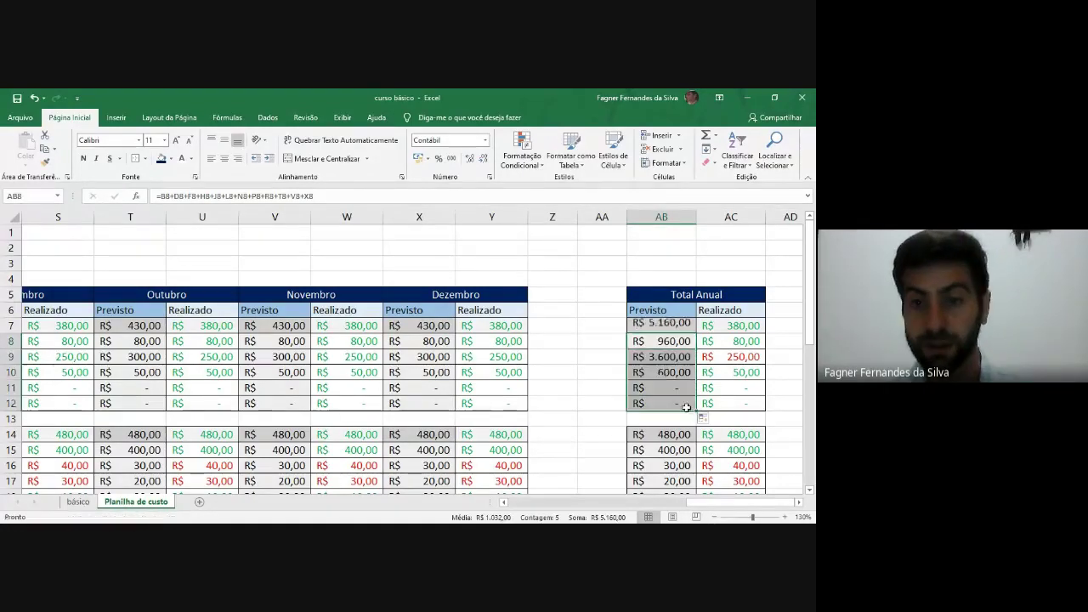
pyautogui.click(675, 342)
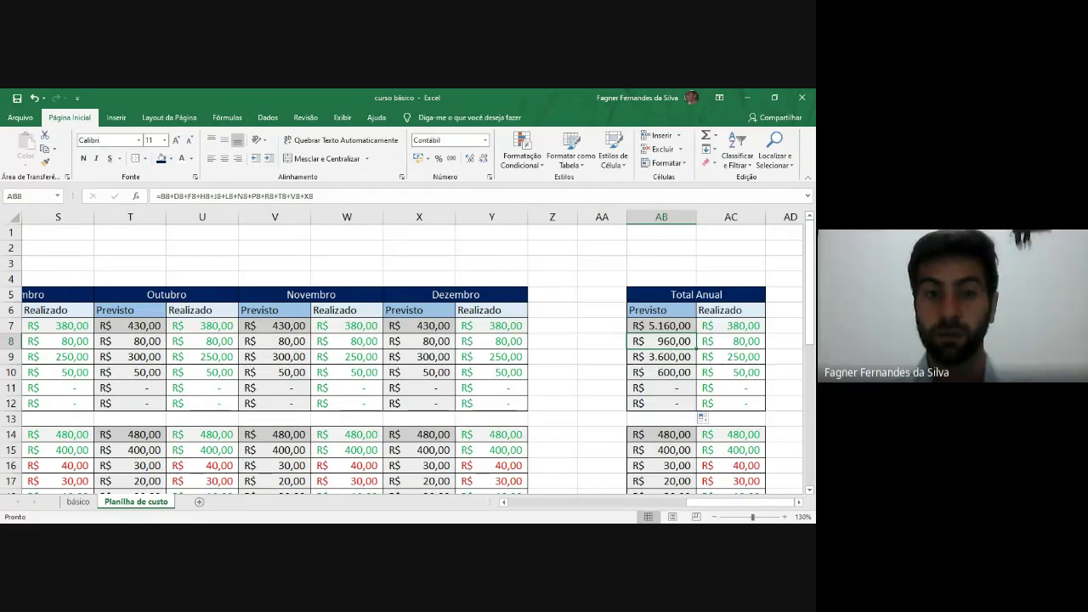
pyautogui.click(661, 356)
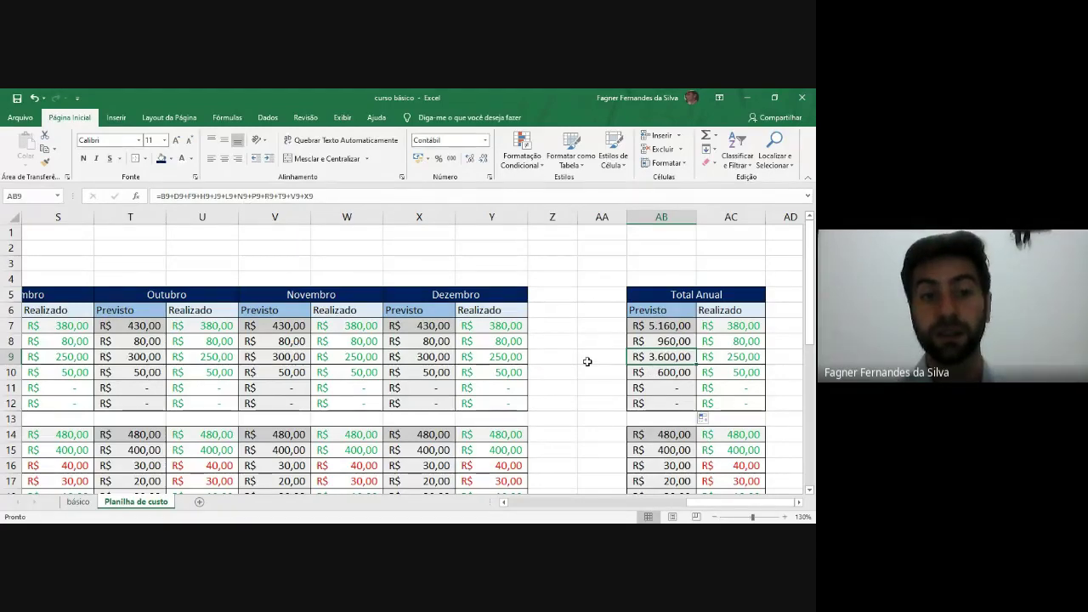
pyautogui.click(669, 375)
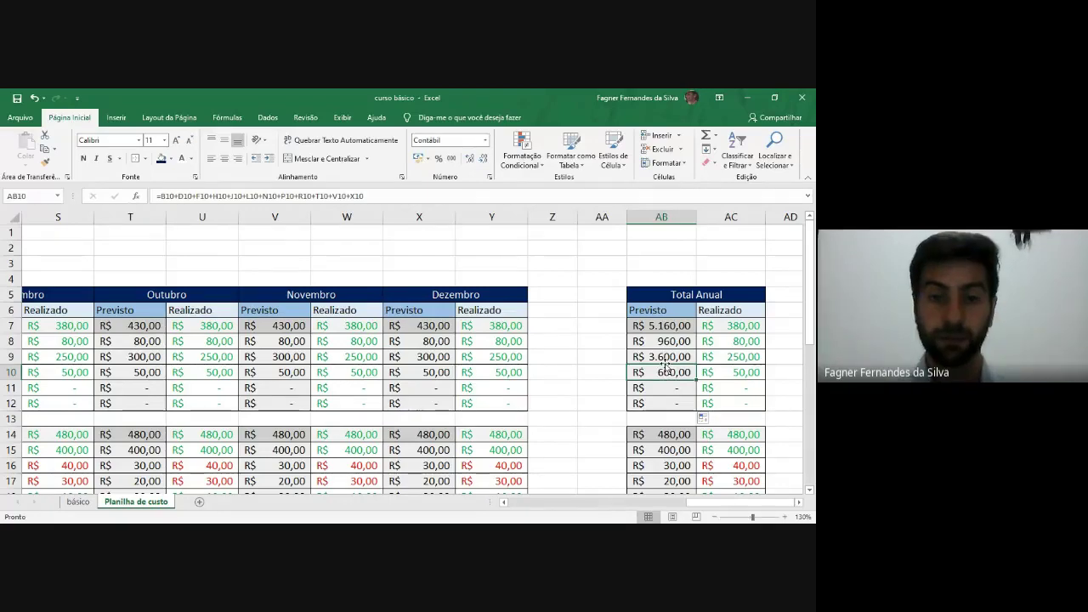
pyautogui.click(690, 363)
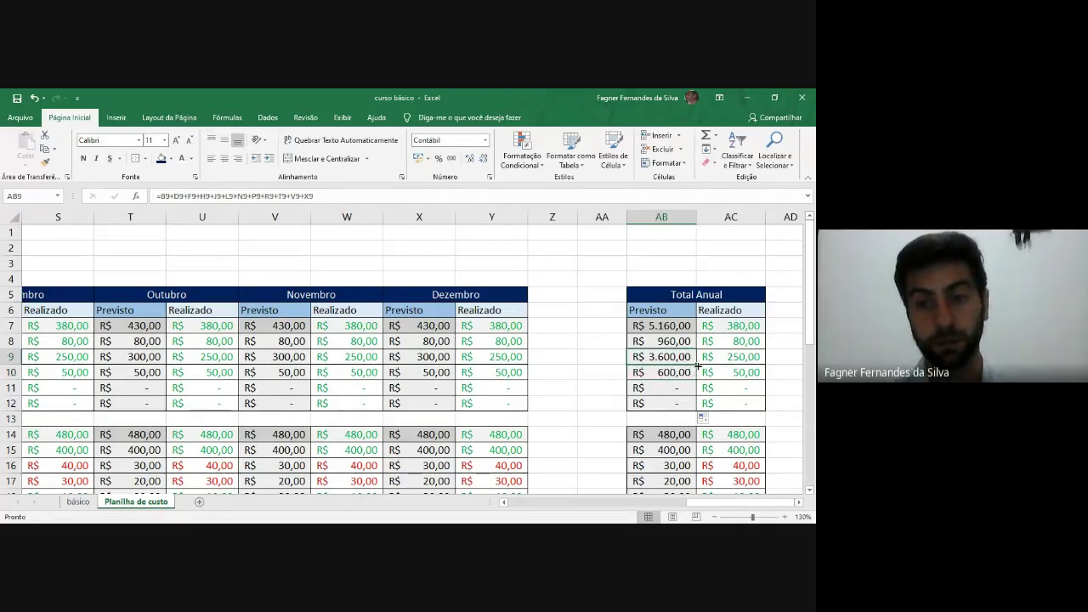
pyautogui.moveTo(696, 365); pyautogui.dragTo(690, 406)
pyautogui.click(686, 373)
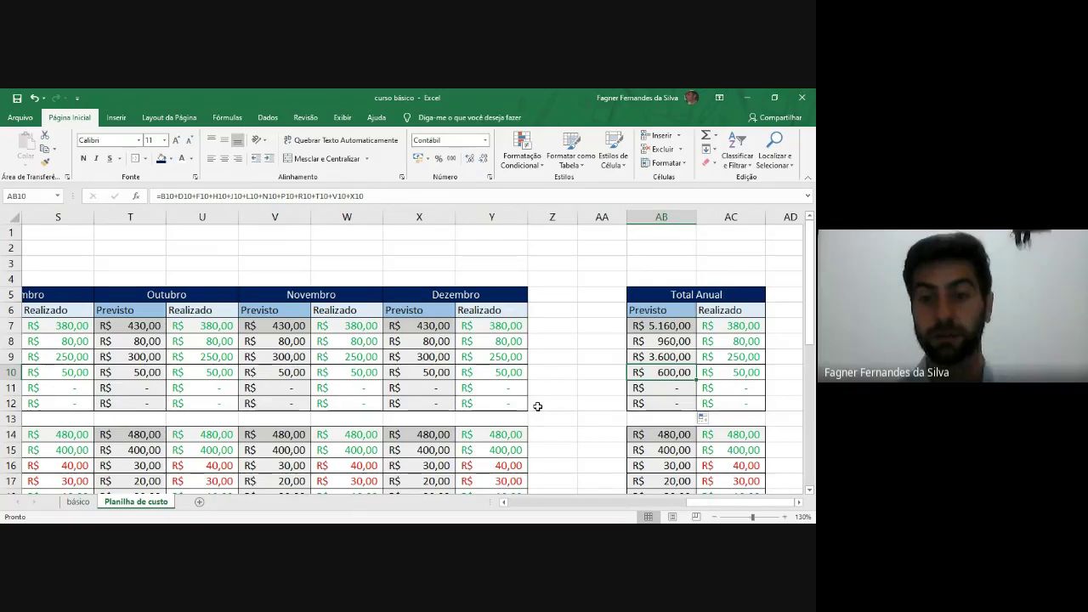
pyautogui.click(668, 343)
pyautogui.moveTo(668, 347); pyautogui.dragTo(696, 413)
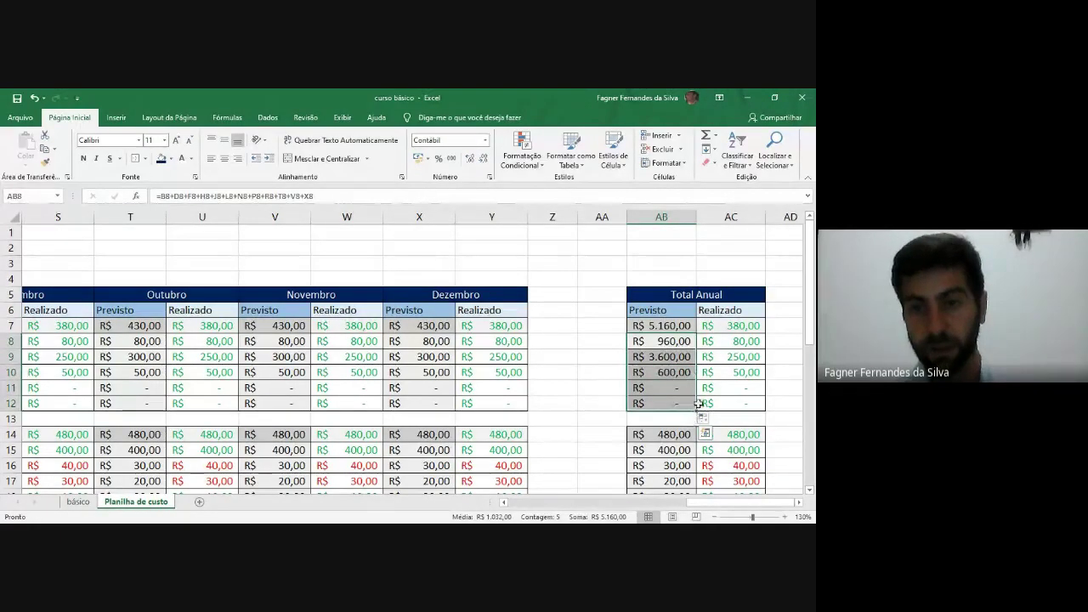
# Step: Try copying the AB8 formula with its formatting into the Realizado cell AC8, and undo that fill
pyautogui.click(721, 347)
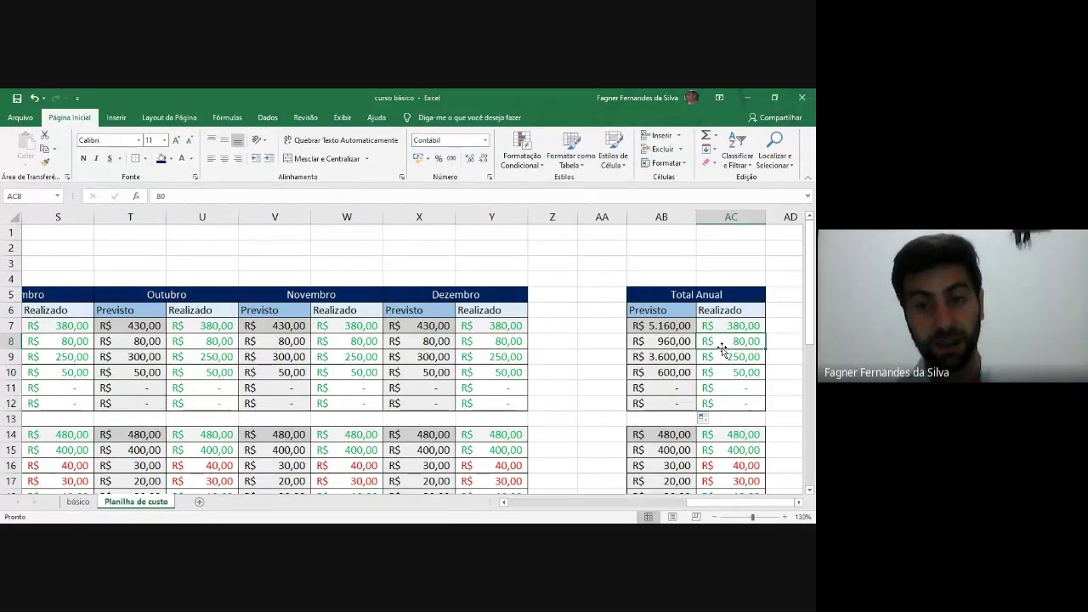
pyautogui.click(690, 345)
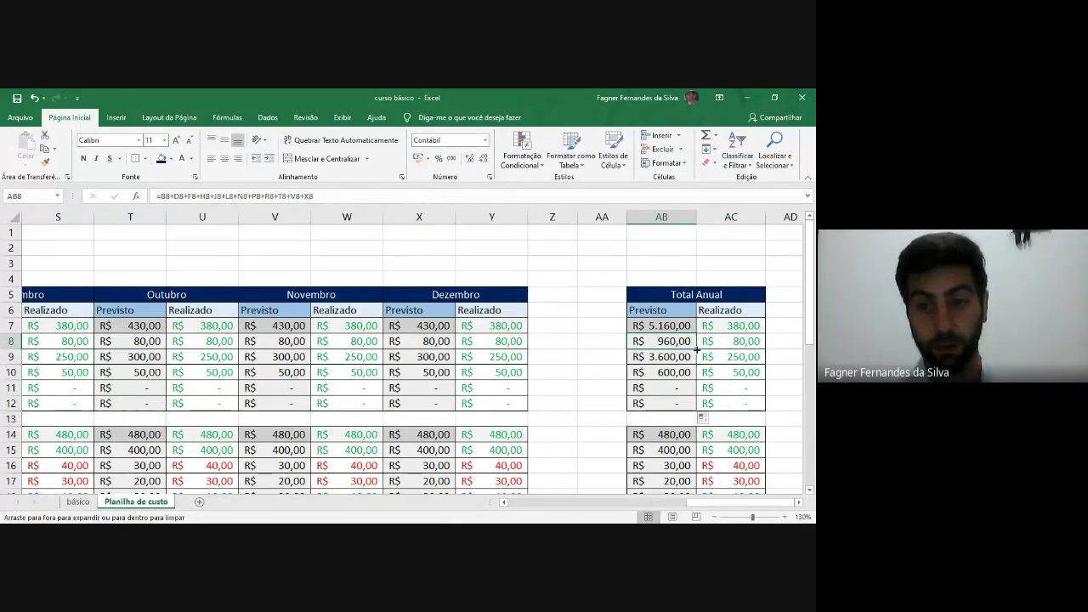
pyautogui.moveTo(695, 348); pyautogui.dragTo(749, 345)
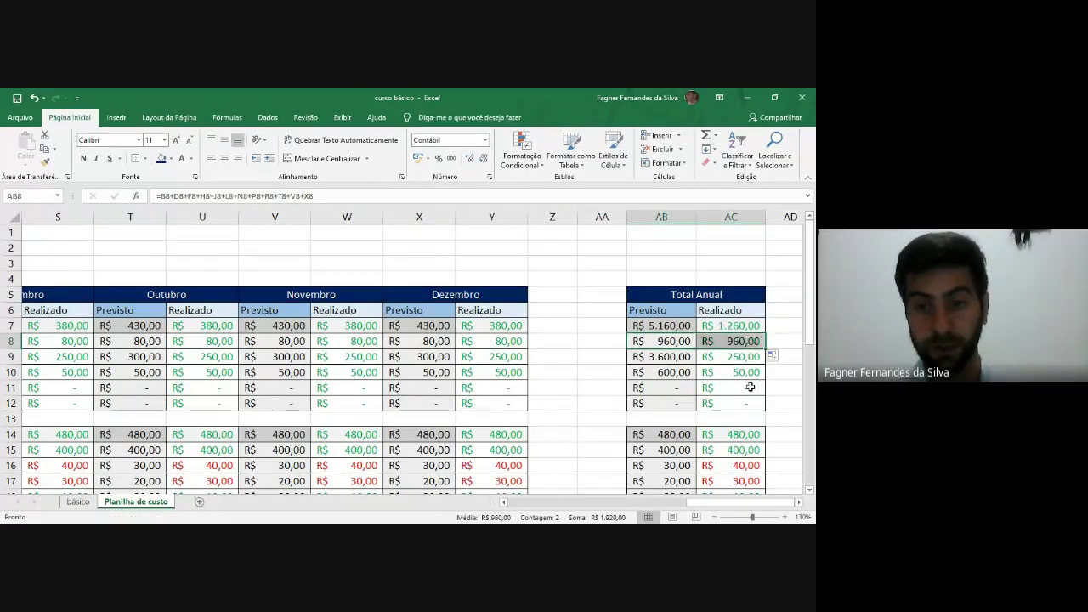
pyautogui.click(703, 407)
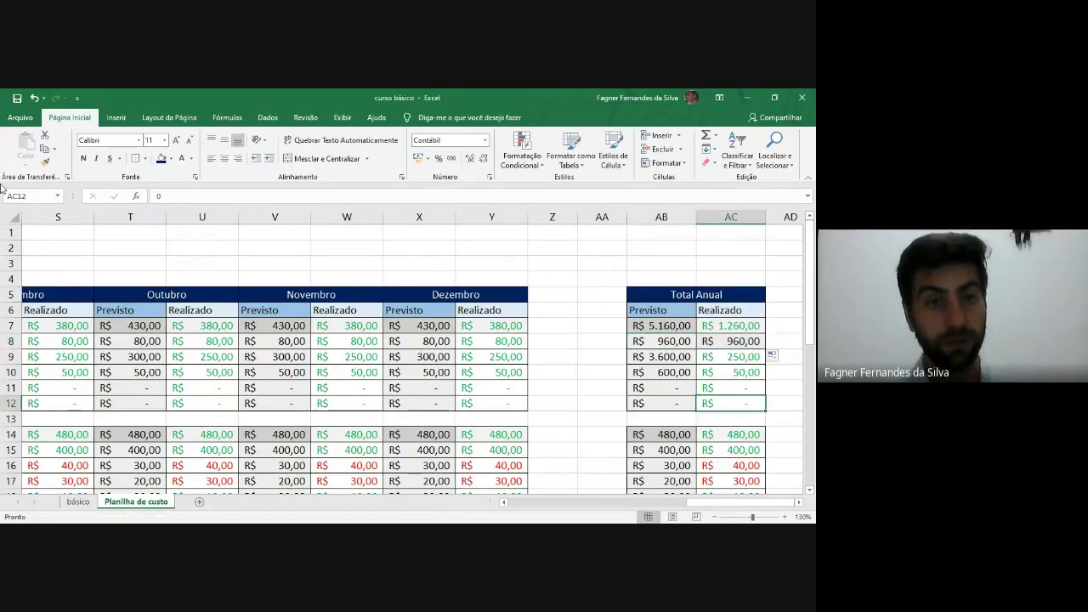
pyautogui.click(34, 98)
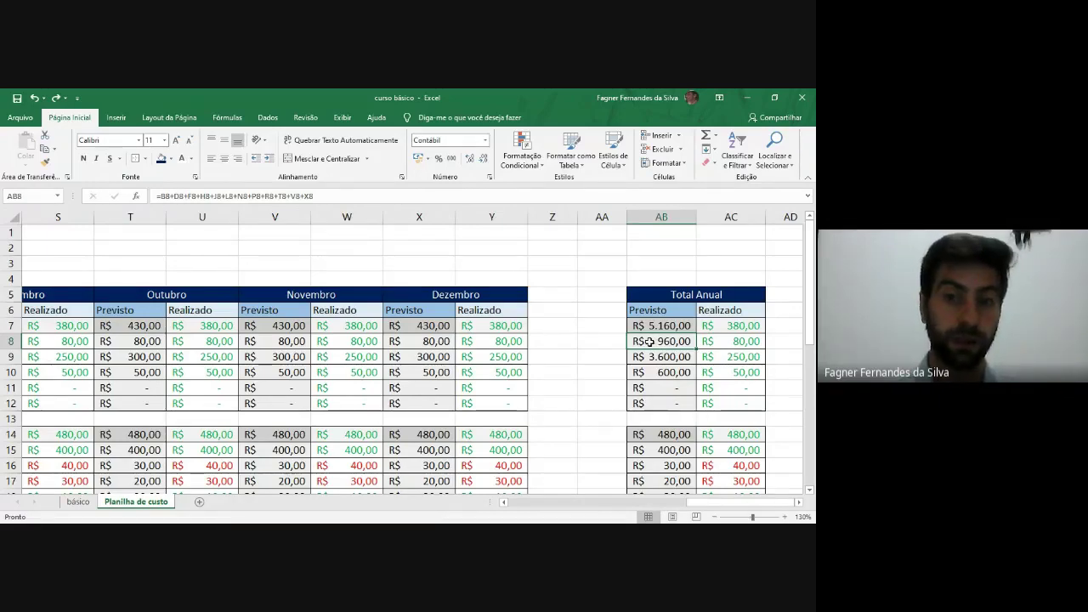
# Step: Fill the AB8:AB12 formulas across into Realizado cells AC8:AC12 without formatting, and check the formula in AC8
pyautogui.moveTo(649, 341); pyautogui.dragTo(768, 408)
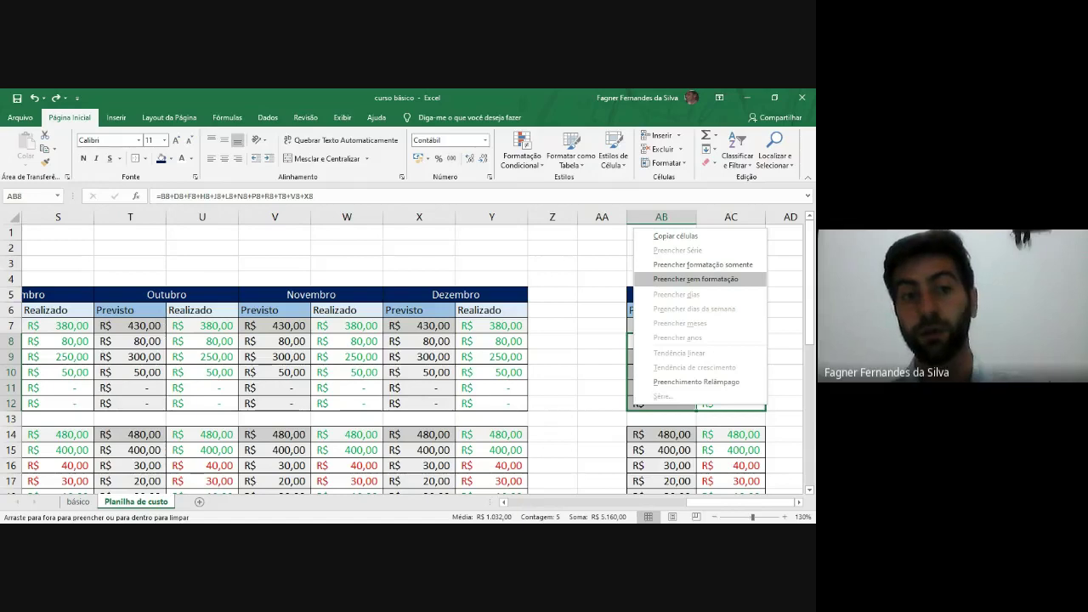
pyautogui.click(695, 279)
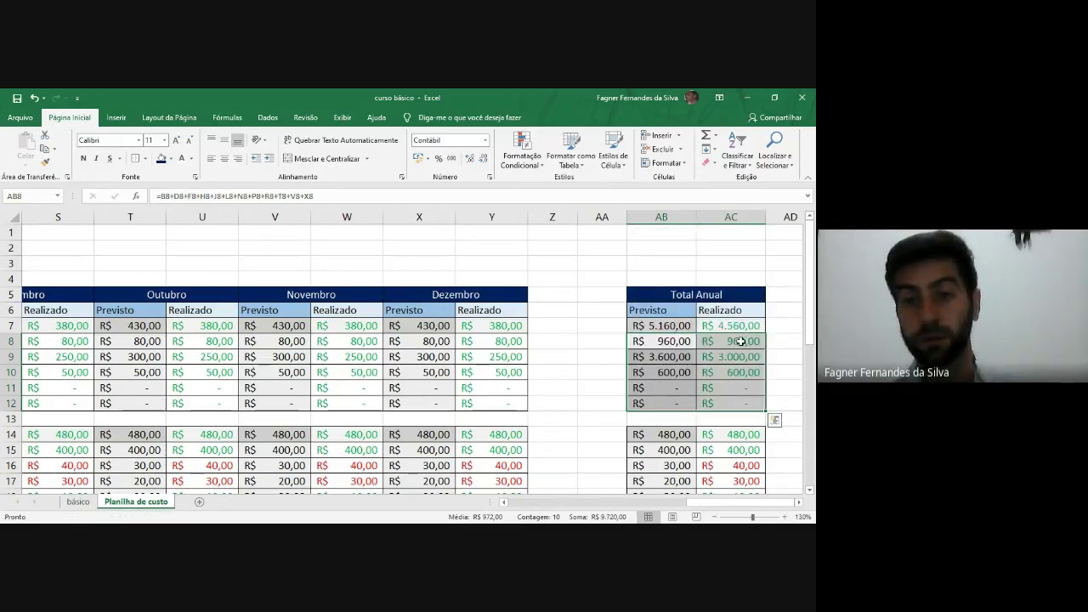
pyautogui.moveTo(680, 341); pyautogui.dragTo(754, 410)
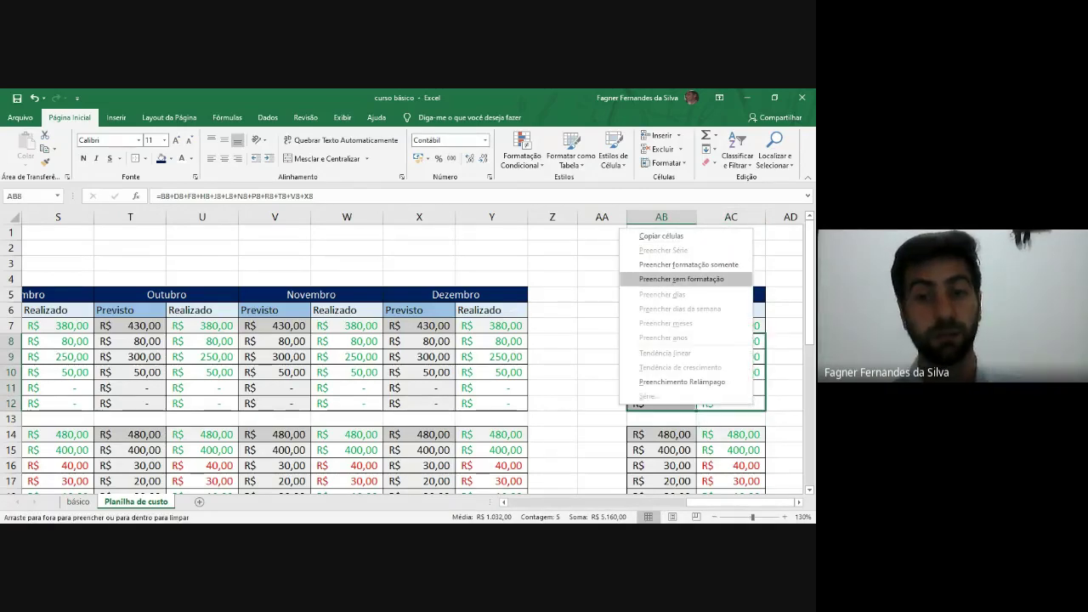
pyautogui.click(681, 279)
pyautogui.click(736, 343)
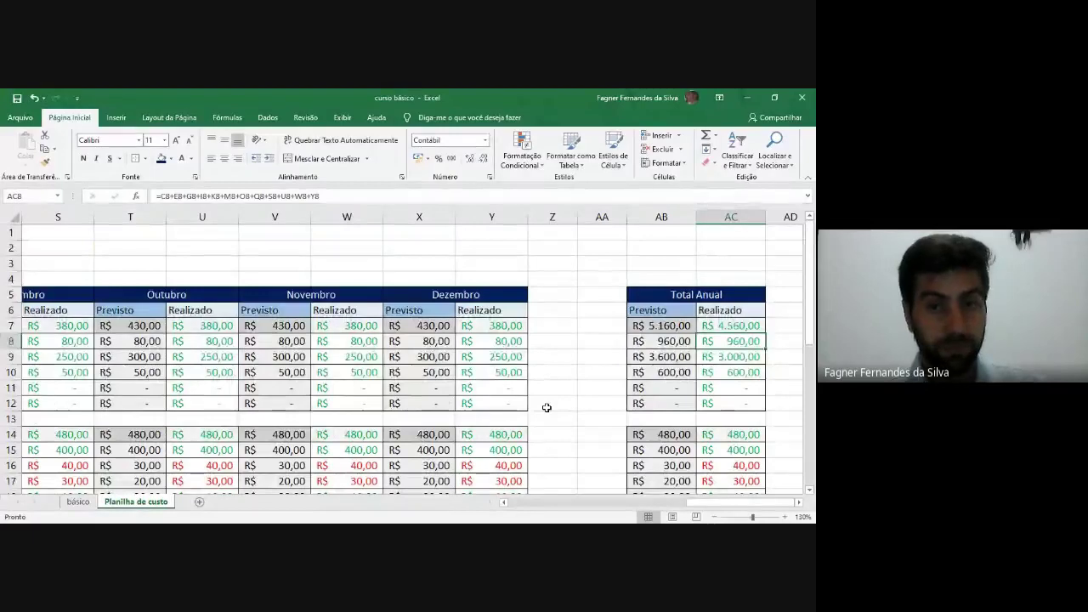
# Step: Try filling the AB8 annual sum formula down through AB19, across the blank row 13, and undo that fill
pyautogui.scroll(-1, 546, 408)
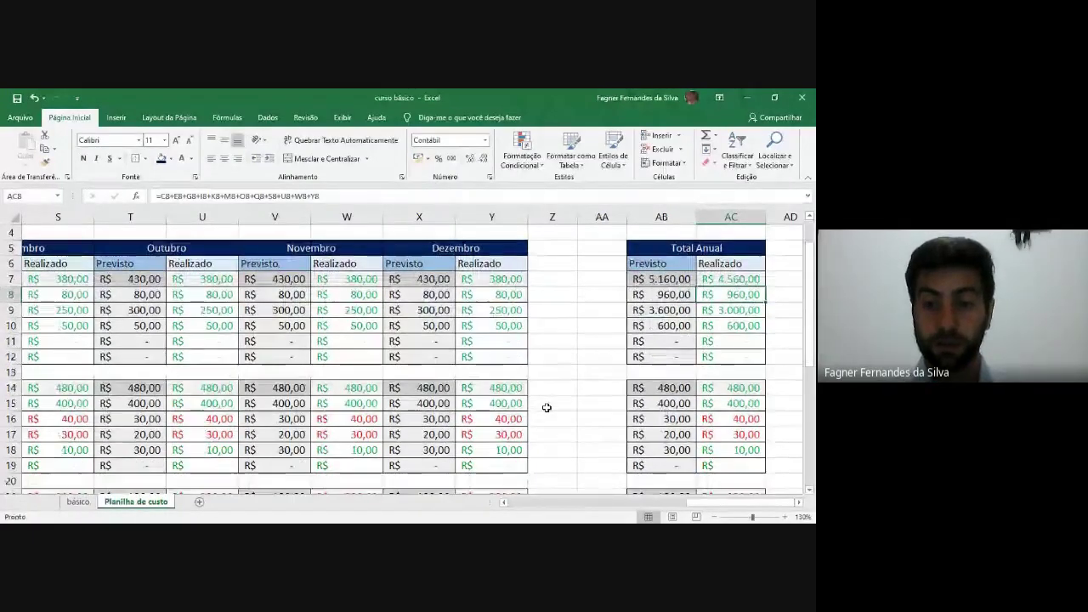
pyautogui.click(667, 404)
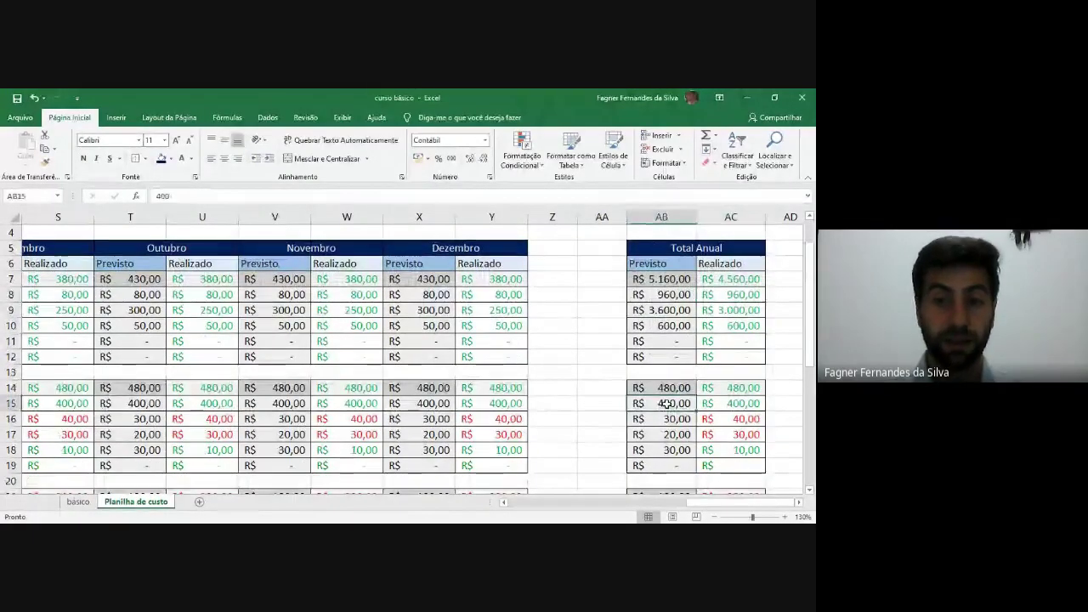
pyautogui.click(663, 295)
pyautogui.moveTo(696, 302); pyautogui.dragTo(686, 466)
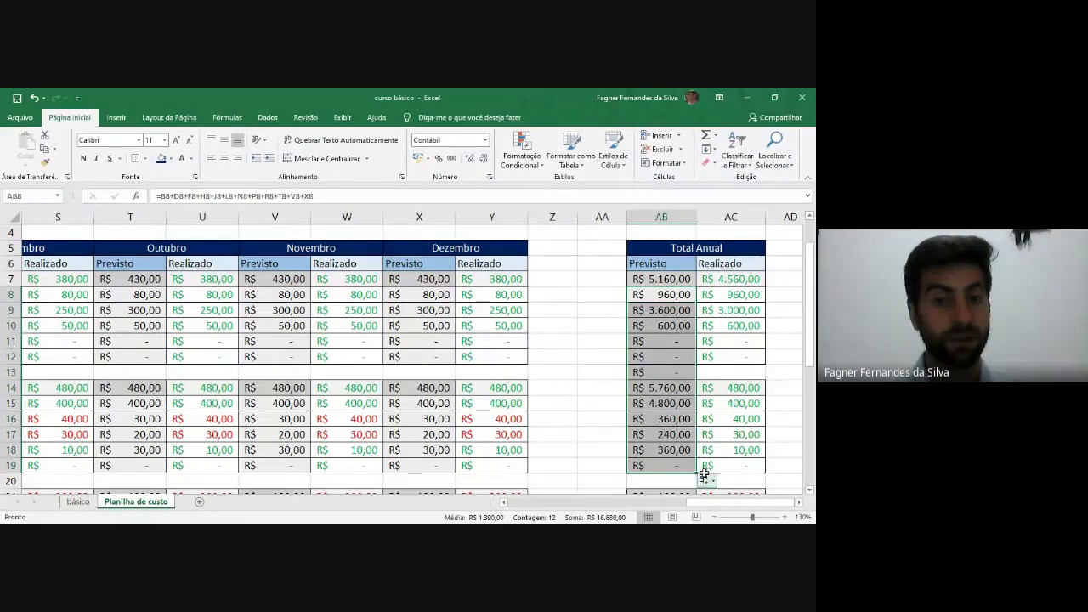
pyautogui.hotkey('ctrl', 'z')
# Step: Examine the contents of AB15, subtotal AB14, blank cell AB13 and AB11 around the gap between the two expense groups
pyautogui.click(673, 404)
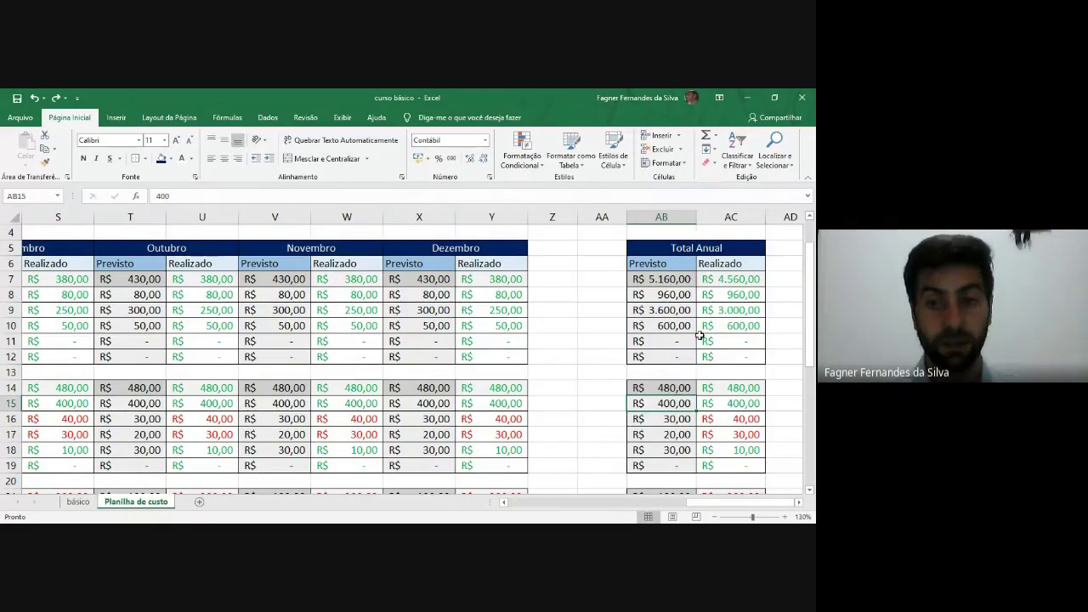
pyautogui.click(668, 389)
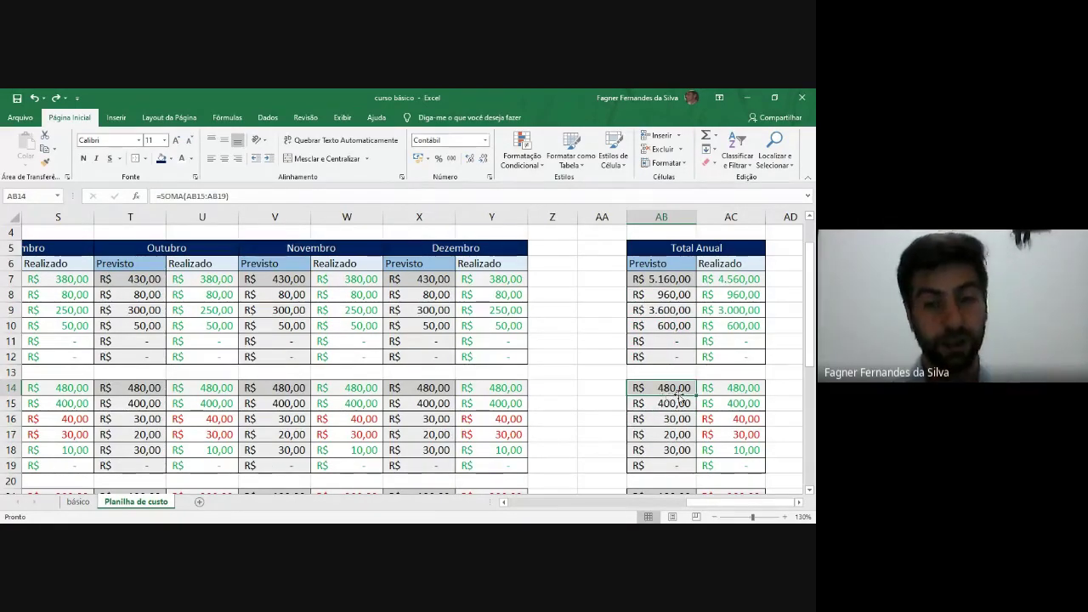
pyautogui.click(680, 373)
pyautogui.click(680, 341)
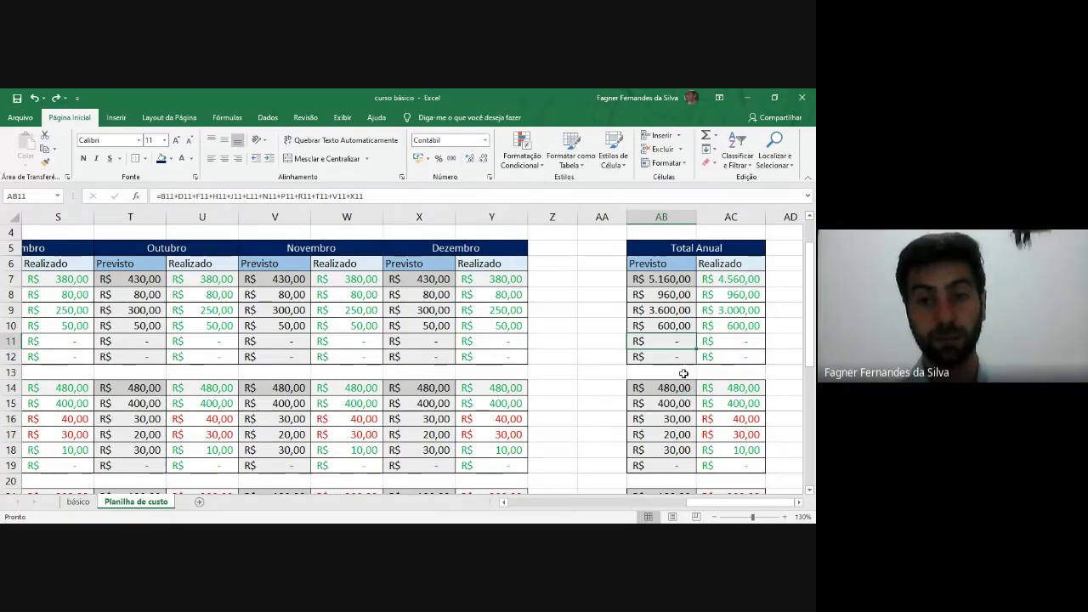
pyautogui.click(682, 373)
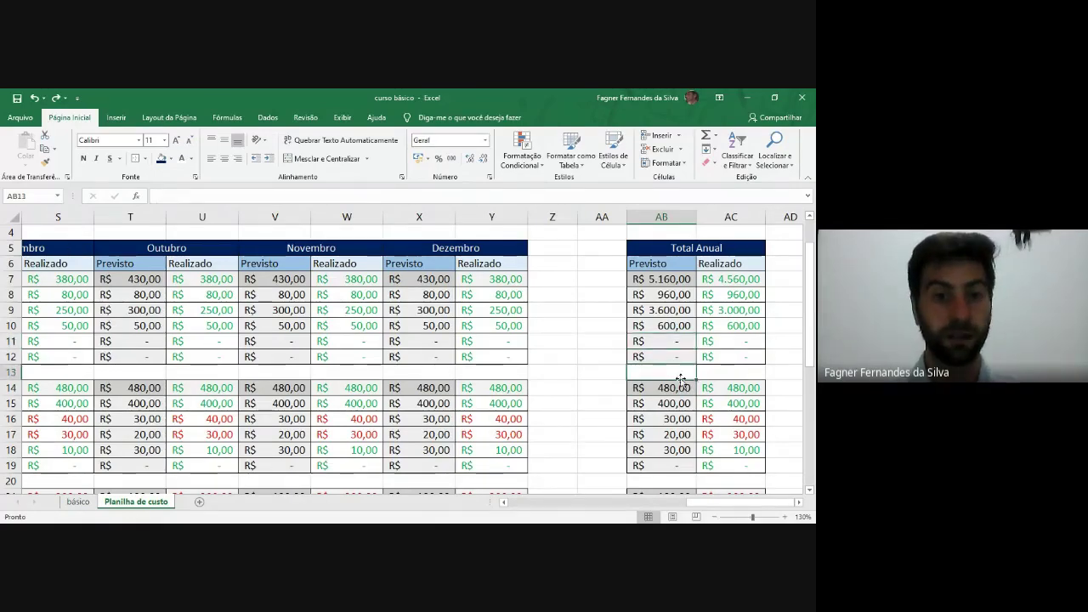
pyautogui.click(676, 388)
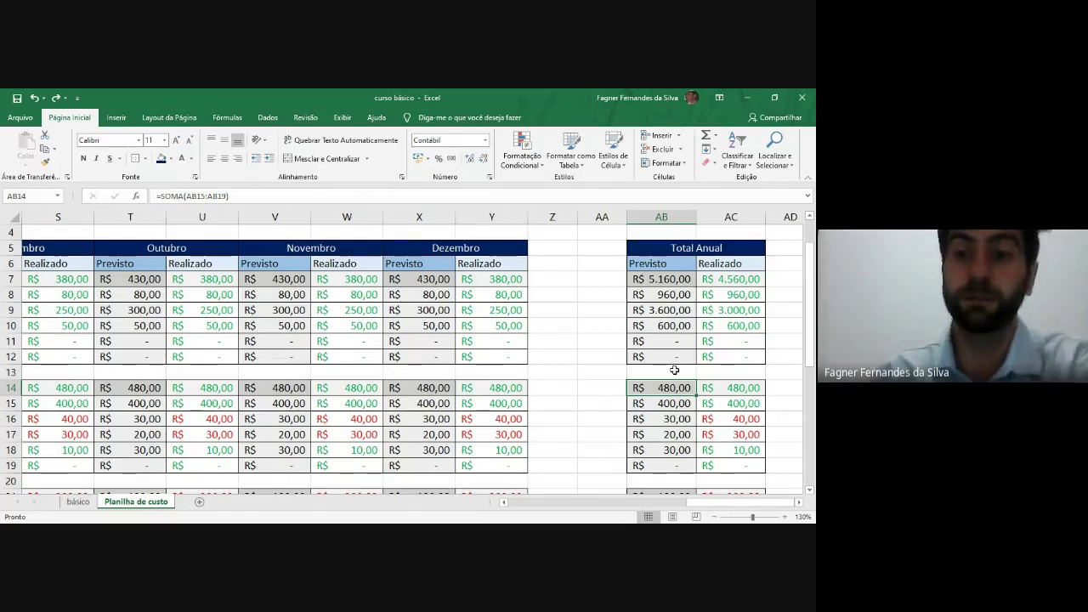
# Step: Refill the AB8 formula down through AB12, and copy the AB8 annual sum into AB15
pyautogui.click(680, 296)
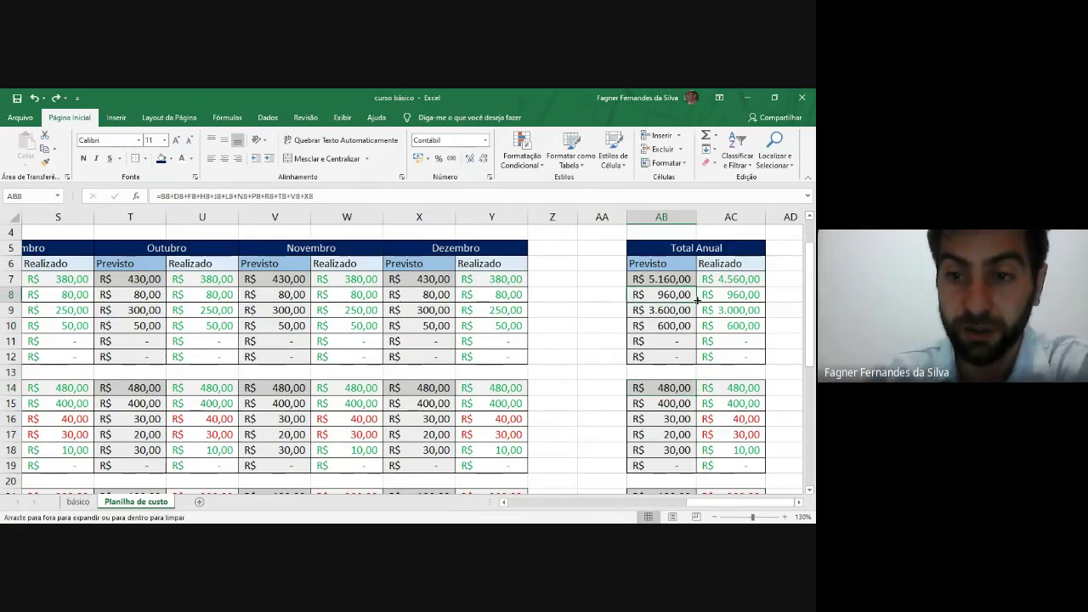
pyautogui.moveTo(697, 300); pyautogui.dragTo(699, 364)
pyautogui.click(661, 298)
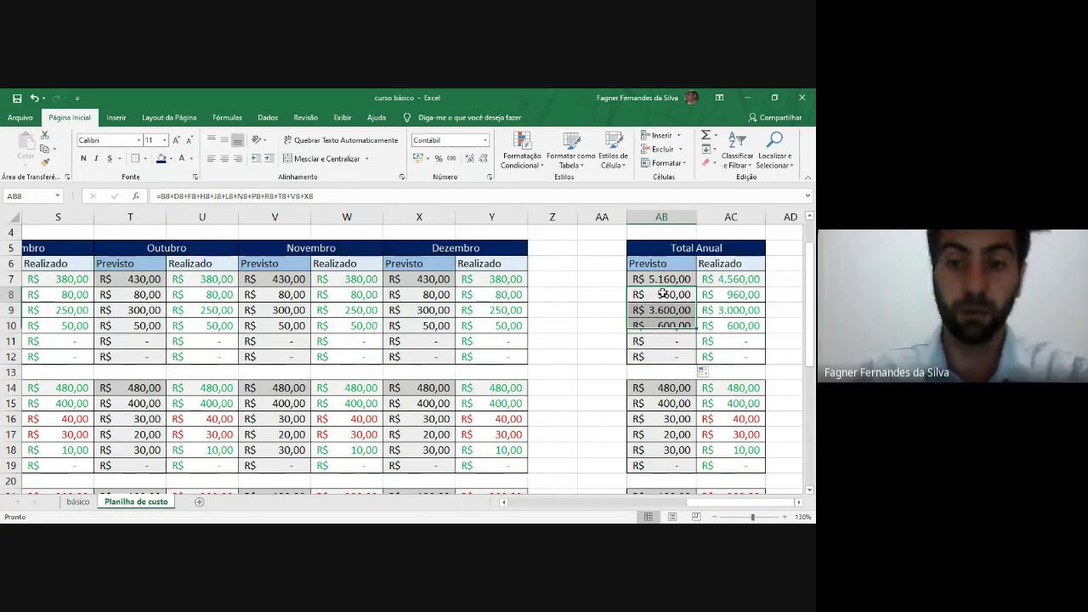
pyautogui.hotkey('ctrl', 'c')
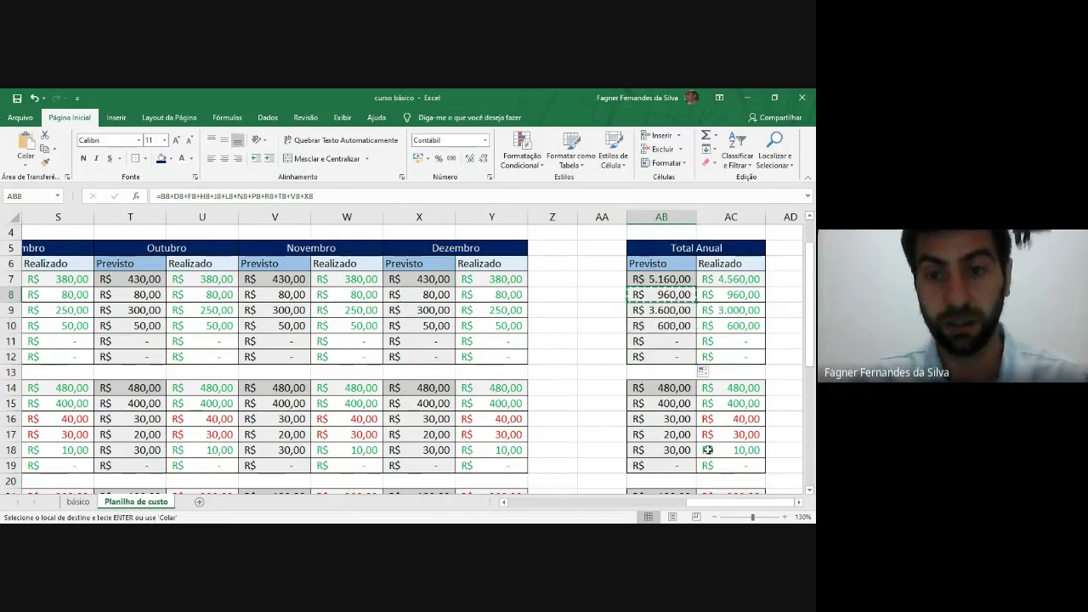
pyautogui.click(680, 405)
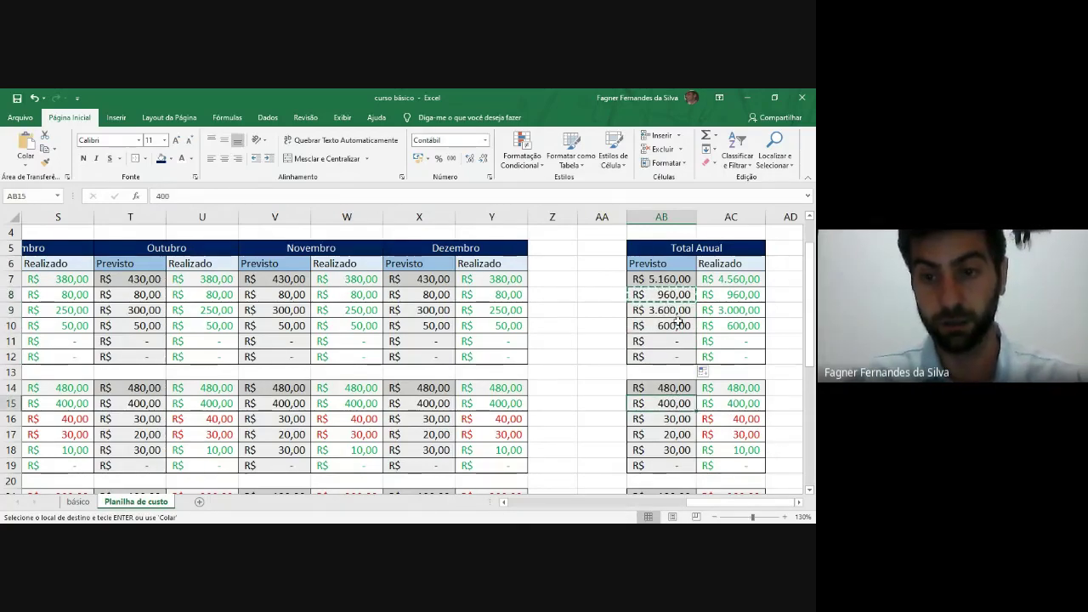
pyautogui.hotkey('ctrl', 'v')
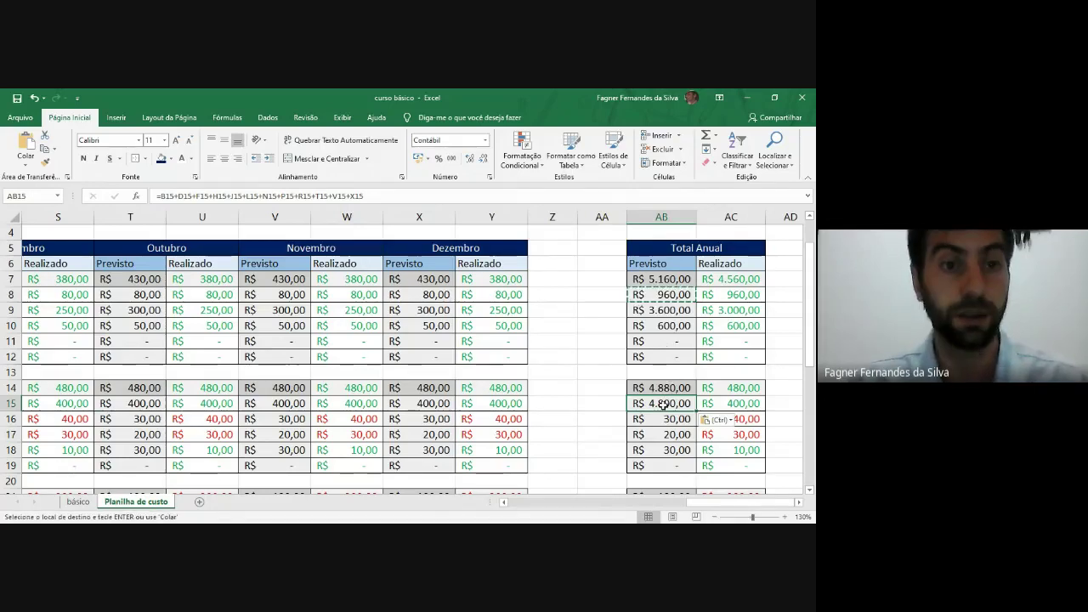
# Step: Check the row 15 references in the formula copied into AB15
pyautogui.doubleClick(176, 198)
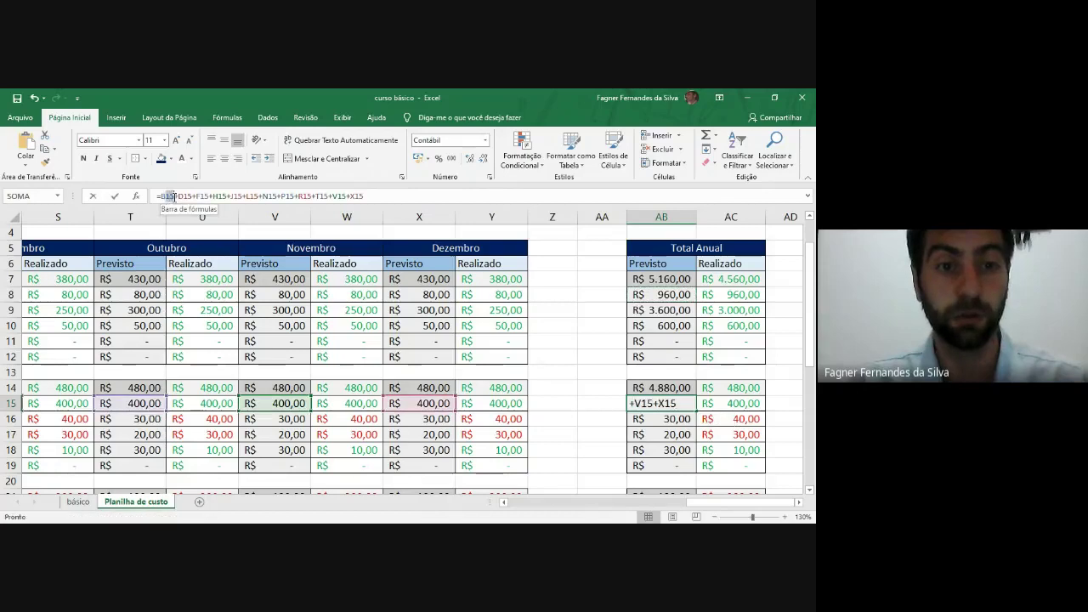
pyautogui.doubleClick(185, 196)
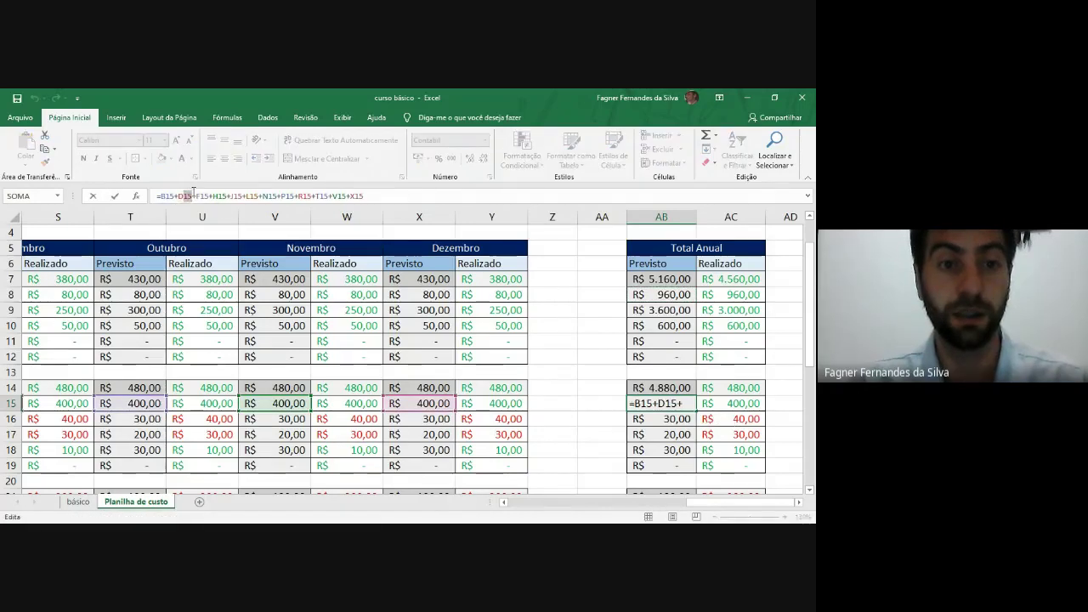
pyautogui.doubleClick(203, 197)
pyautogui.doubleClick(208, 197)
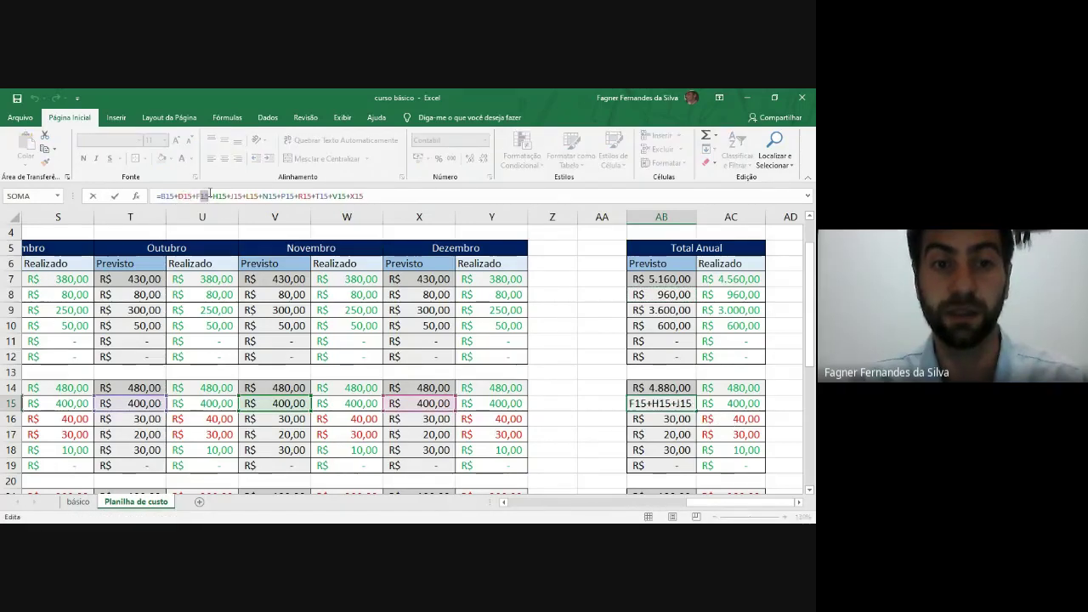
pyautogui.press('Return')
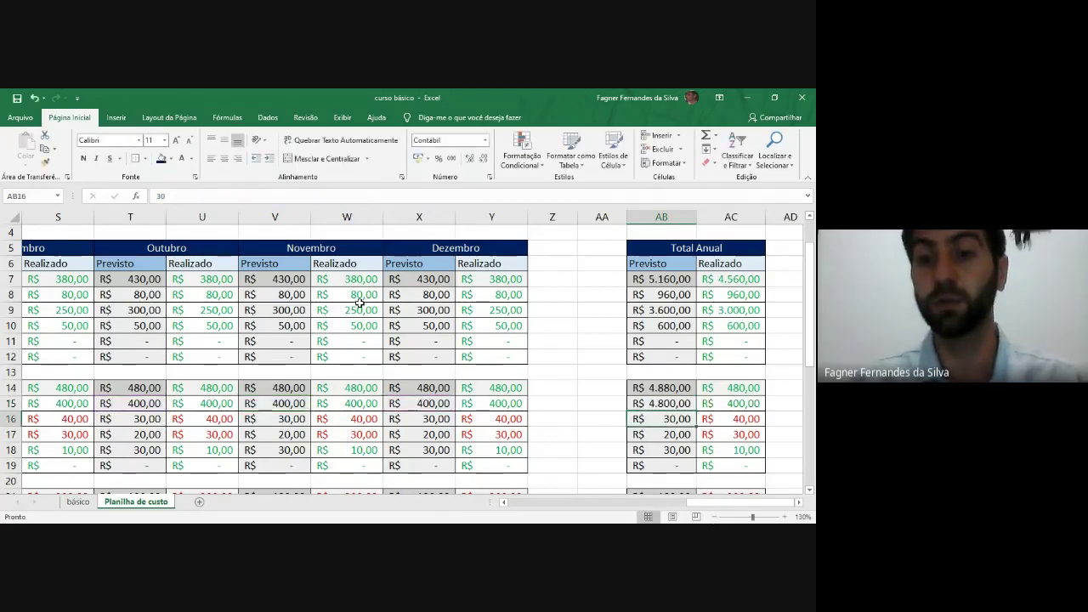
# Step: Copy the annual sum formulas in AB8:AC12 and paste them into AB15:AC19 of the second expense group
pyautogui.click(684, 296)
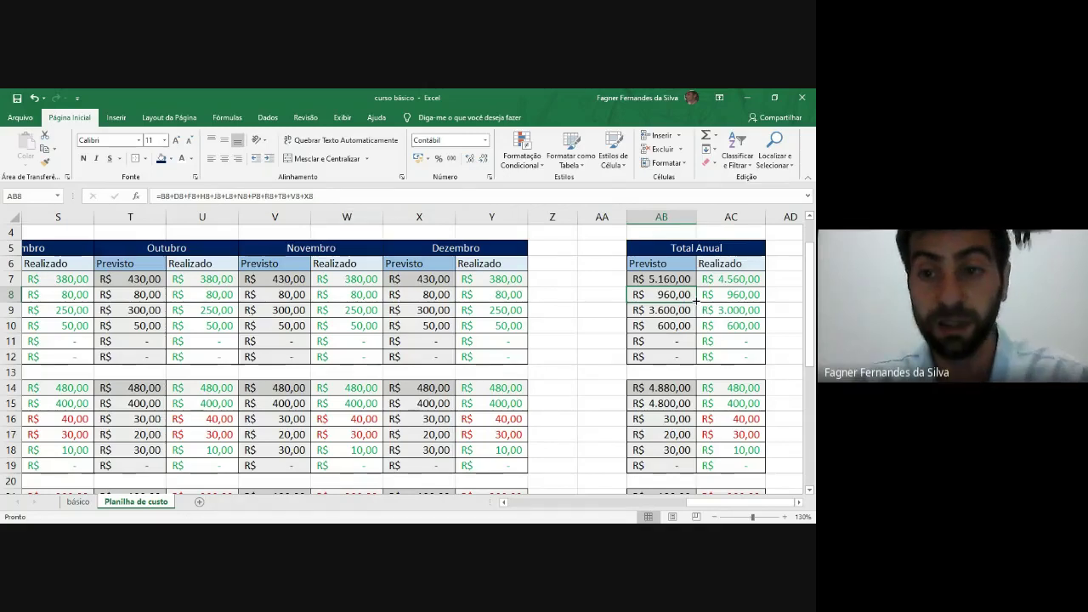
pyautogui.moveTo(695, 299); pyautogui.dragTo(696, 363)
pyautogui.click(671, 294)
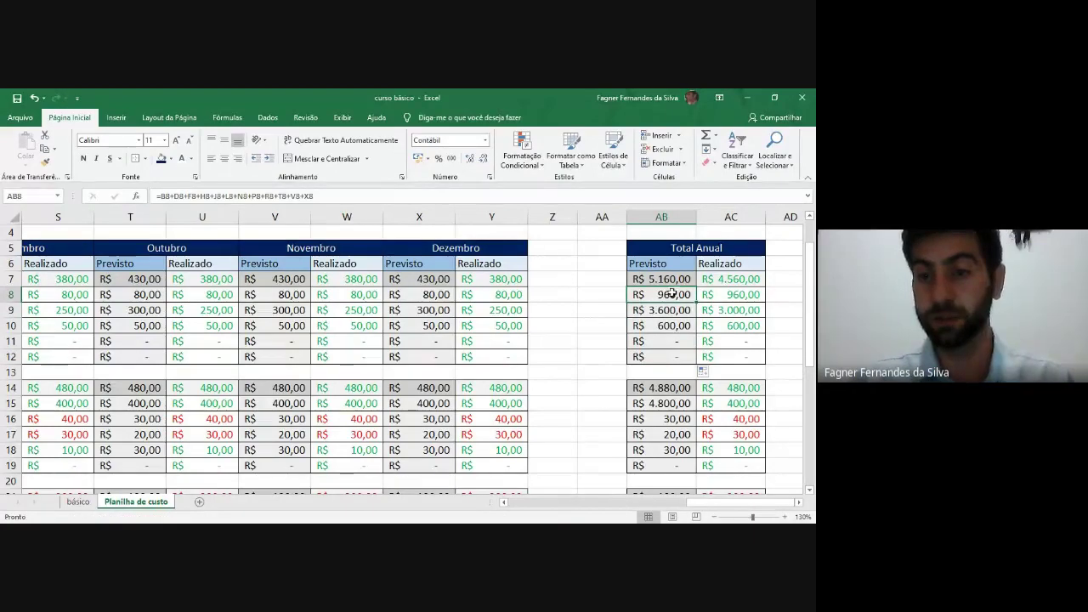
pyautogui.moveTo(671, 292); pyautogui.dragTo(747, 356)
pyautogui.click(682, 292)
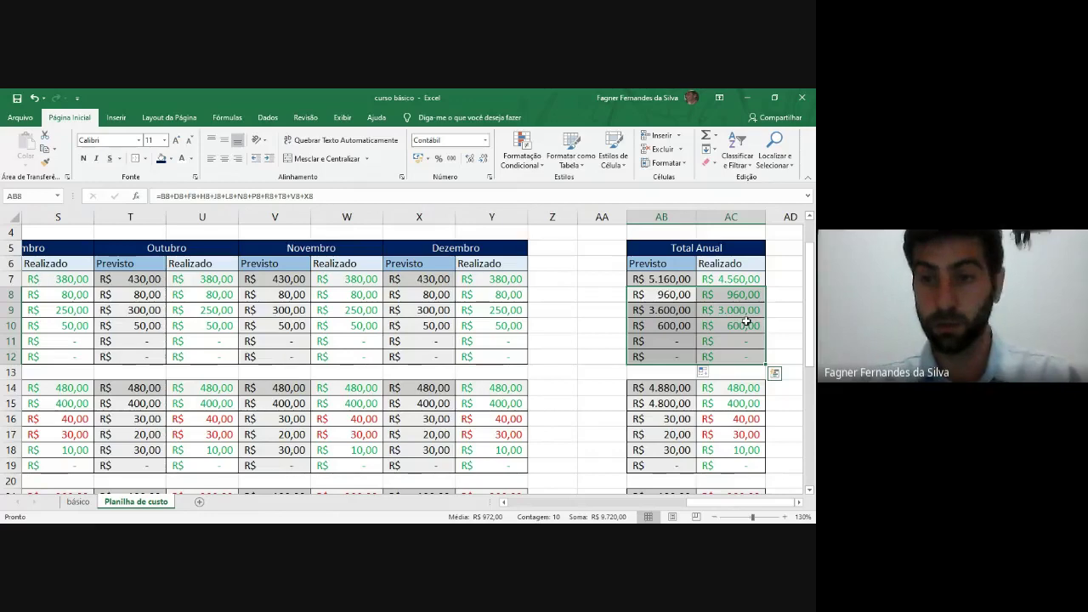
pyautogui.hotkey('ctrl', 'c')
pyautogui.scroll(-1, 703, 323)
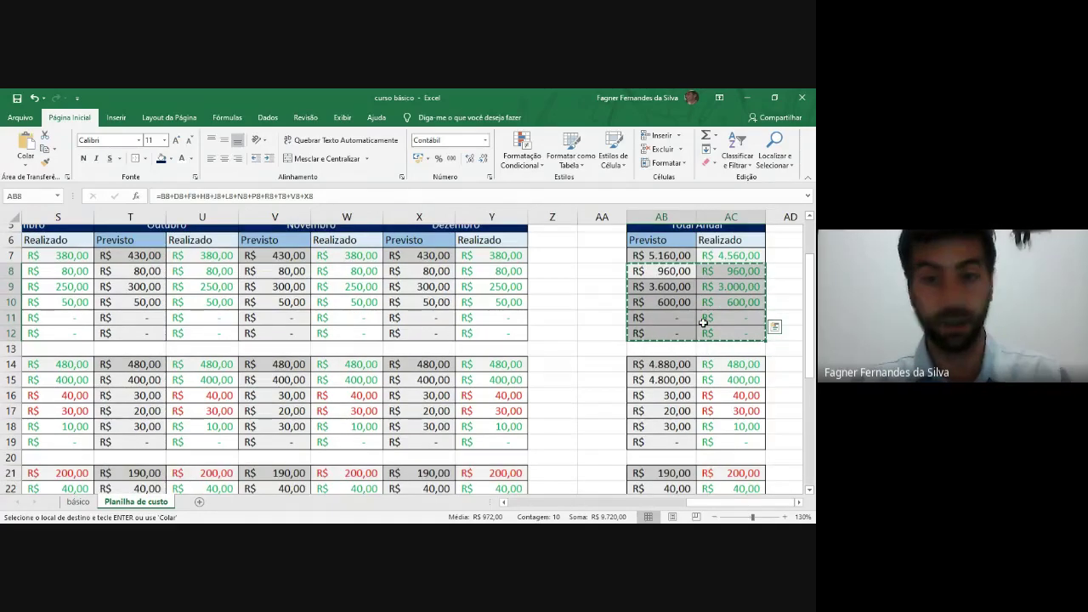
pyautogui.scroll(-1, 703, 323)
pyautogui.click(677, 356)
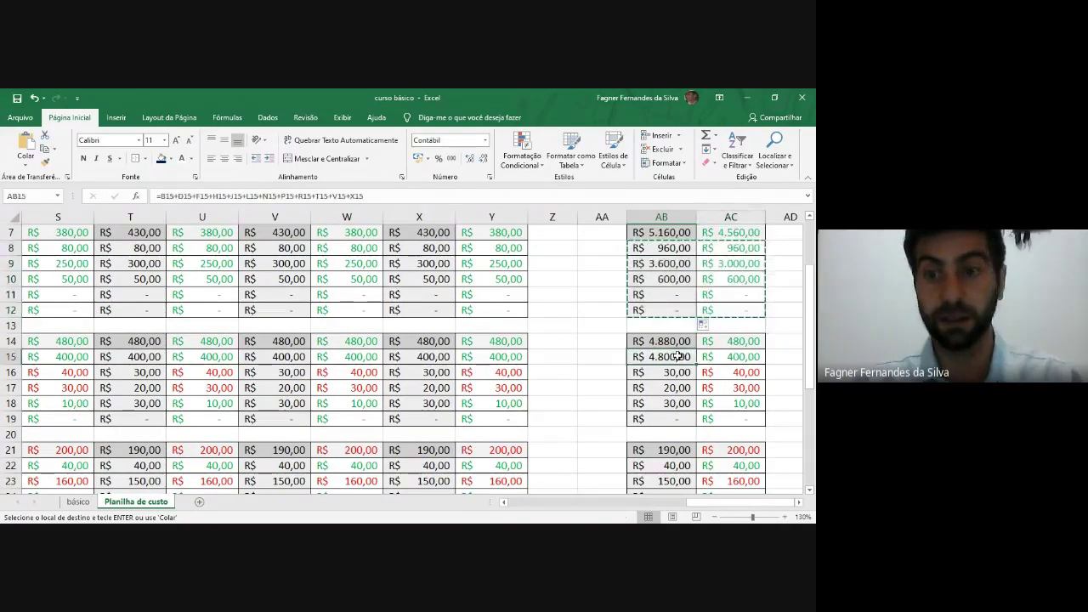
pyautogui.hotkey('ctrl', 'v')
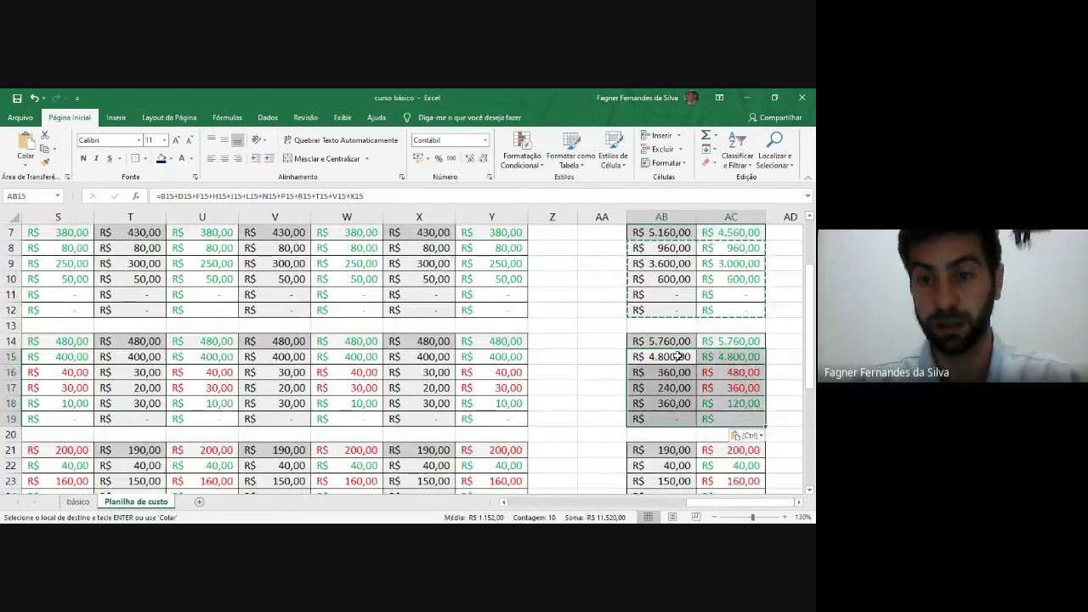
# Step: Paste the copied annual sum formulas into AB22:AC26 and AB29:AC33 for the remaining two expense groups
pyautogui.scroll(-2, 678, 361)
pyautogui.click(674, 372)
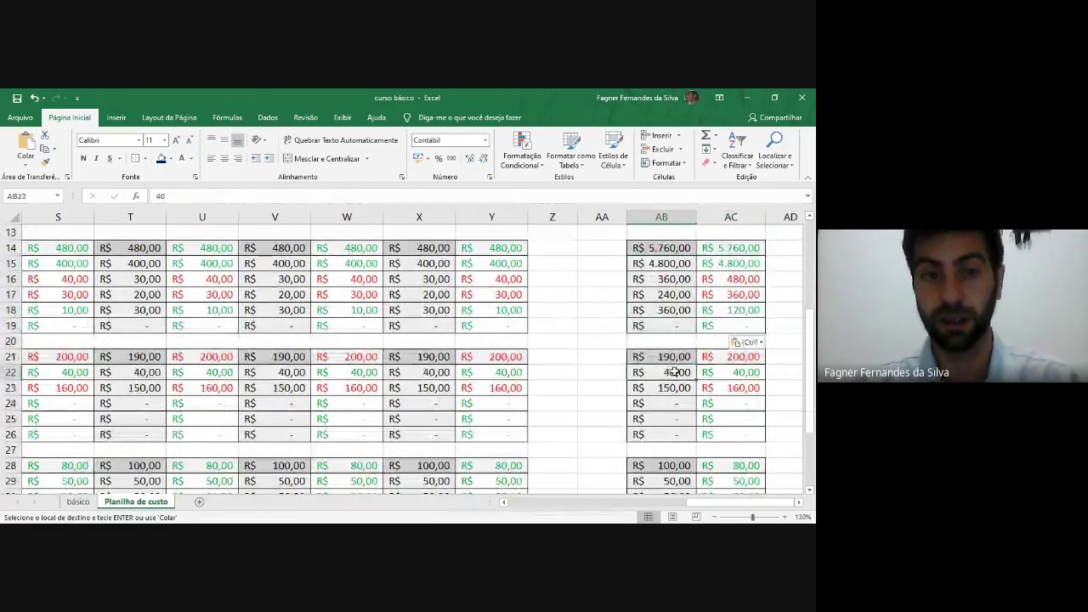
pyautogui.hotkey('ctrl', 'v')
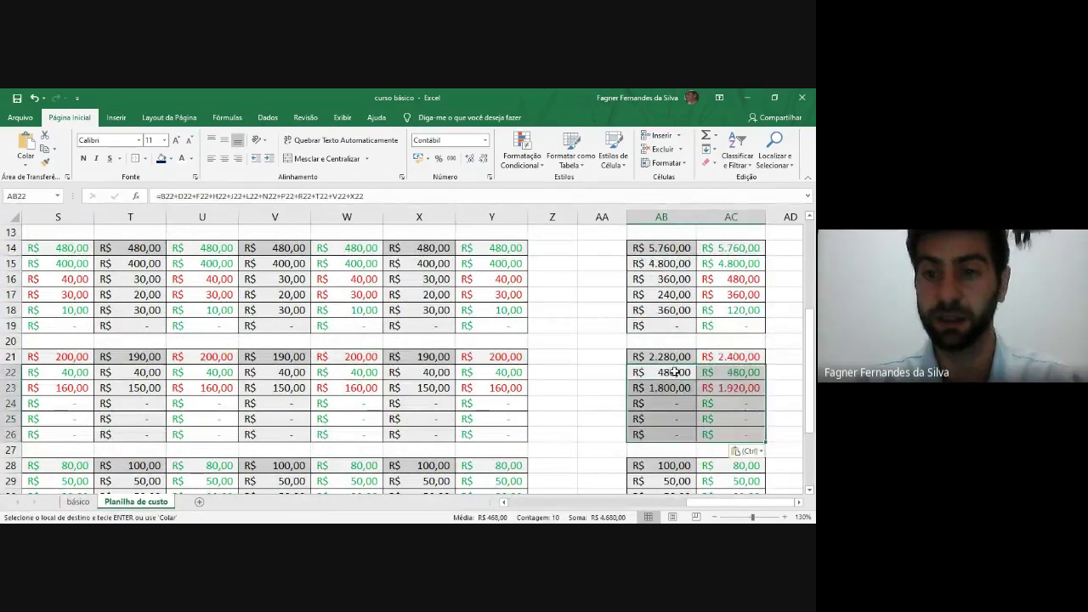
pyautogui.scroll(-2, 674, 371)
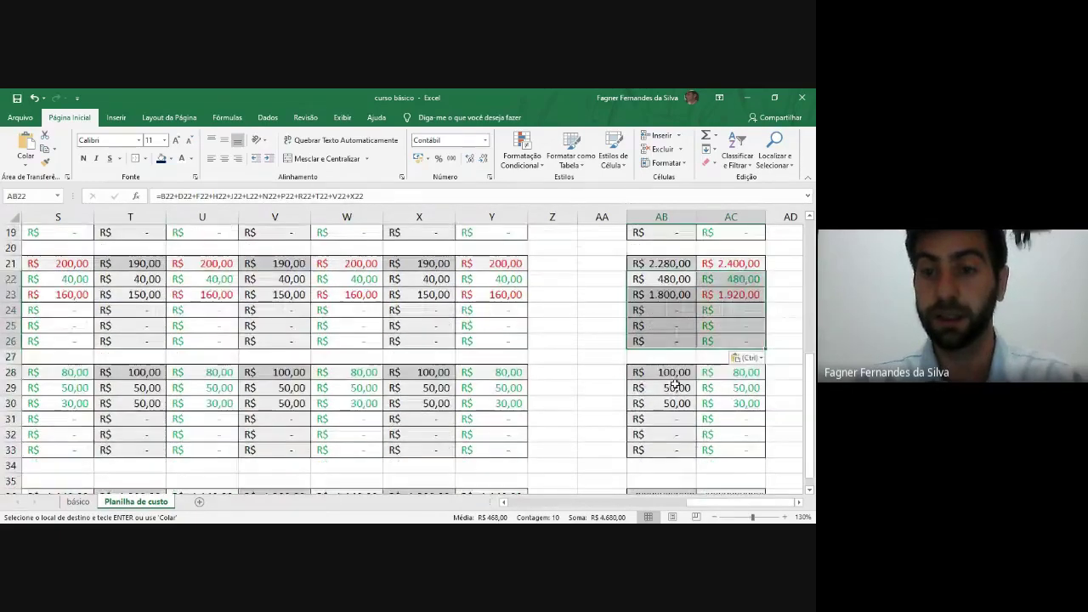
pyautogui.click(674, 384)
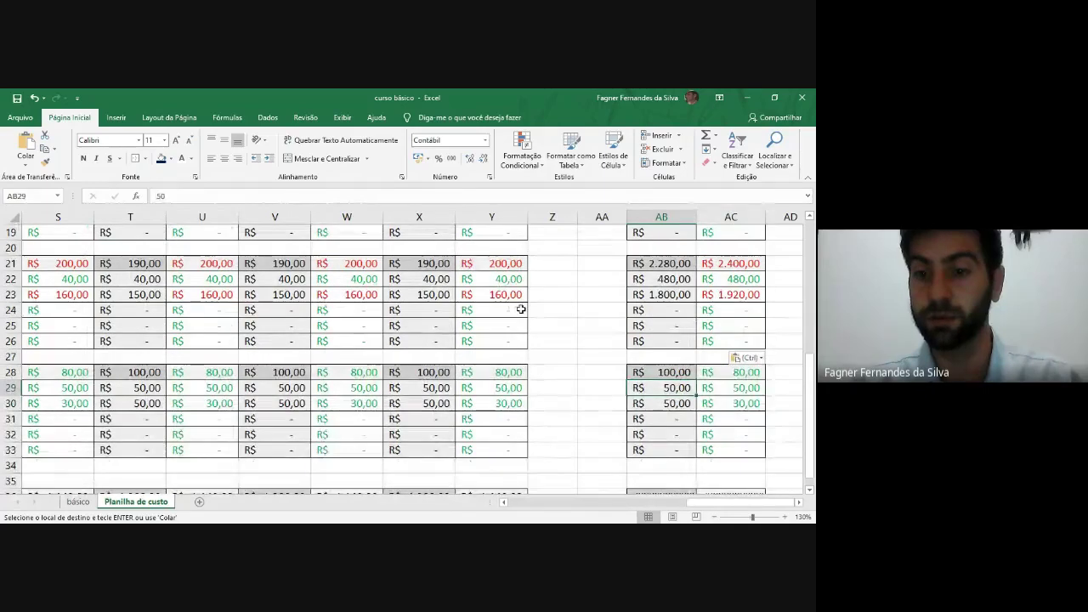
pyautogui.hotkey('ctrl', 'v')
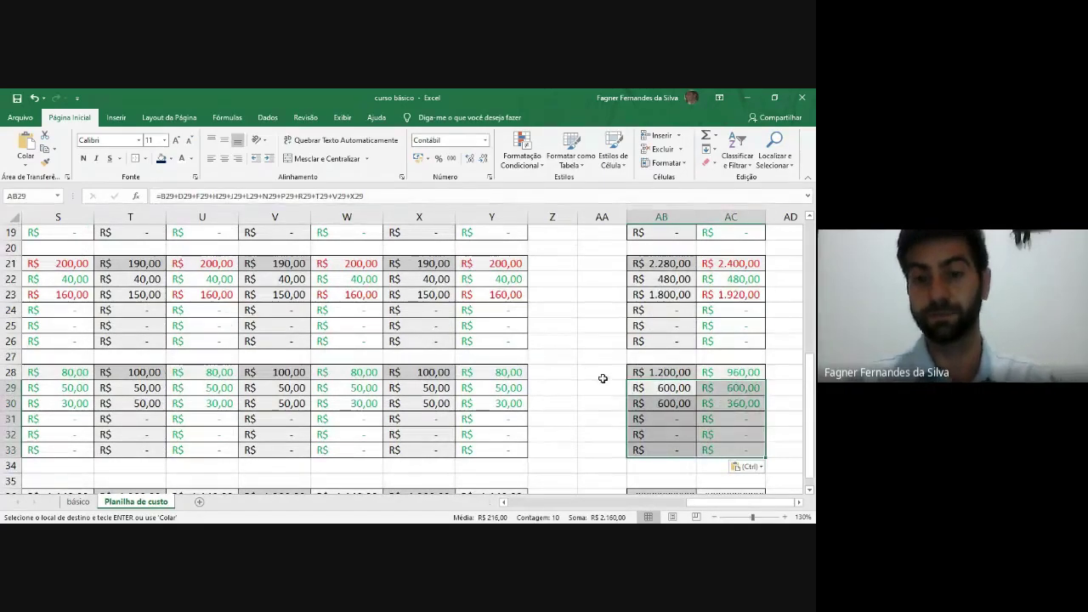
# Step: Check the grand total formula in AB36 and the value it holds
pyautogui.scroll(-1, 603, 378)
pyautogui.click(667, 450)
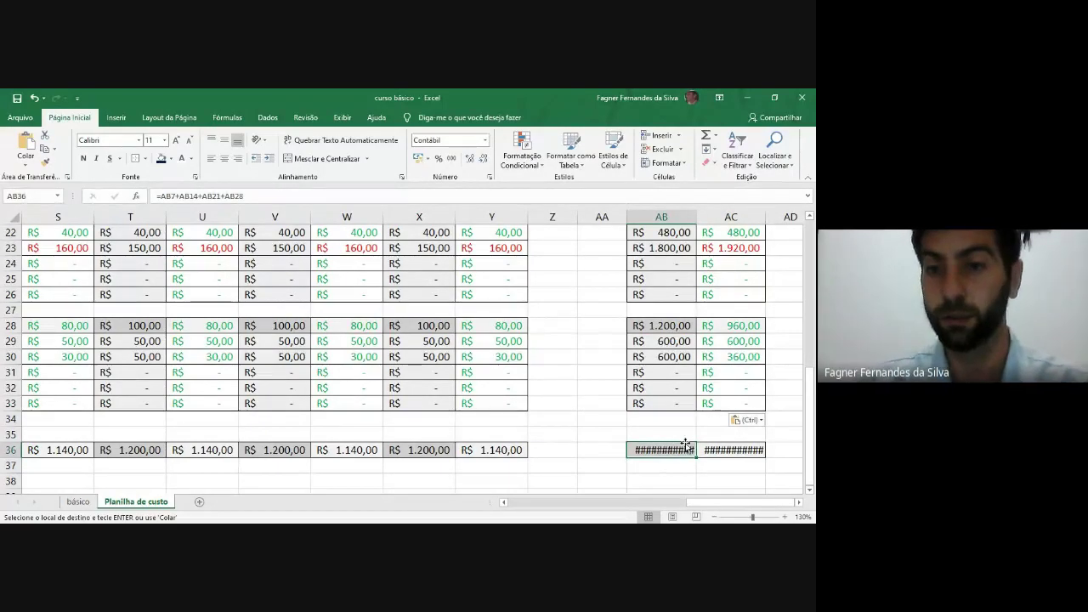
pyautogui.click(644, 464)
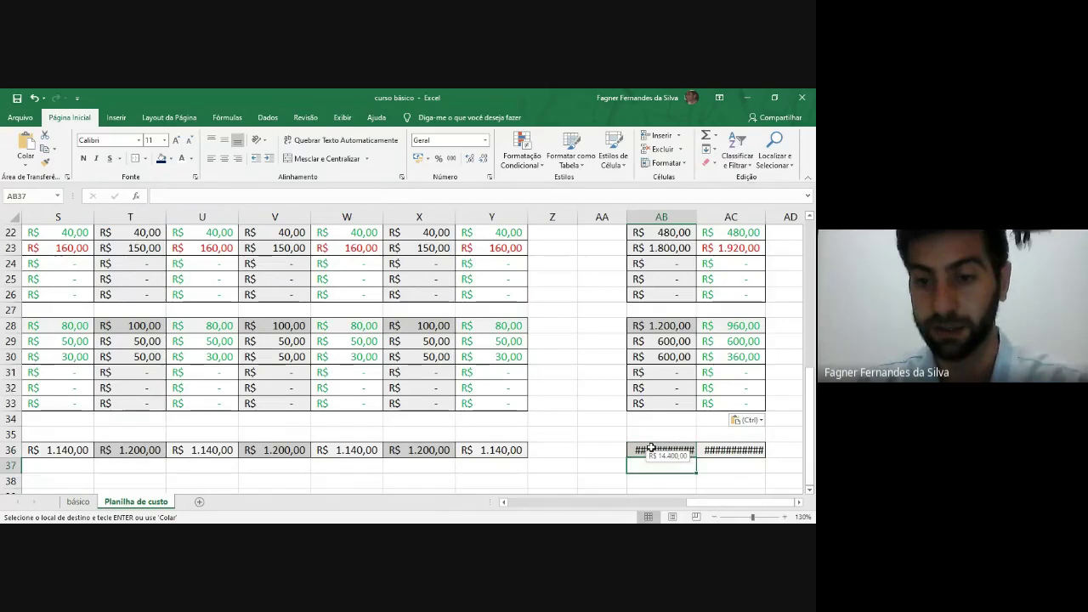
pyautogui.click(650, 449)
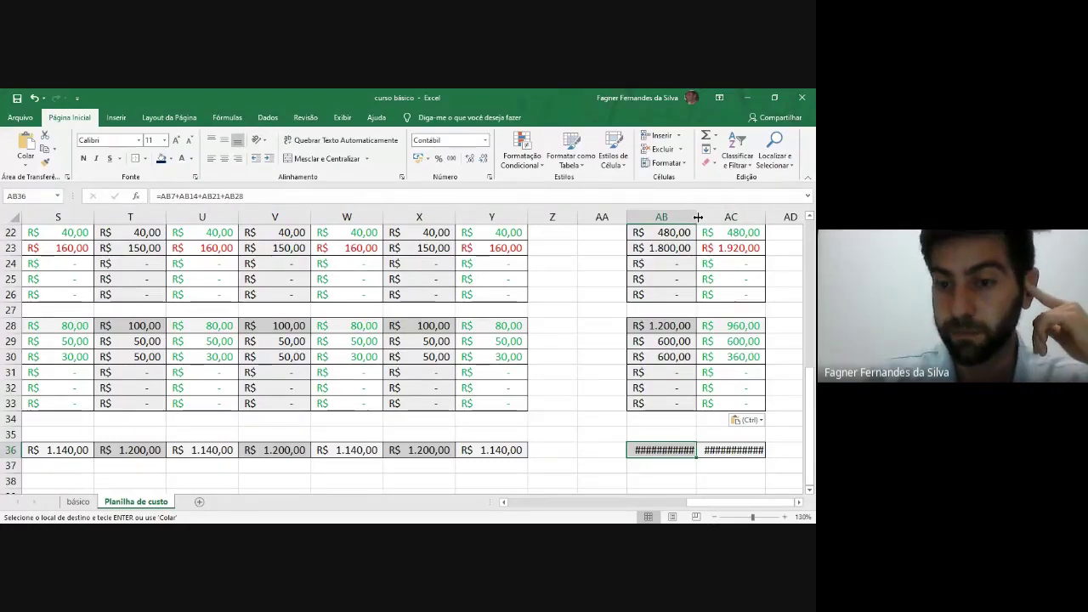
# Step: Widen columns AB and AC to fit the row 36 grand totals, and check the formula in AC36
pyautogui.moveTo(697, 217); pyautogui.dragTo(702, 218)
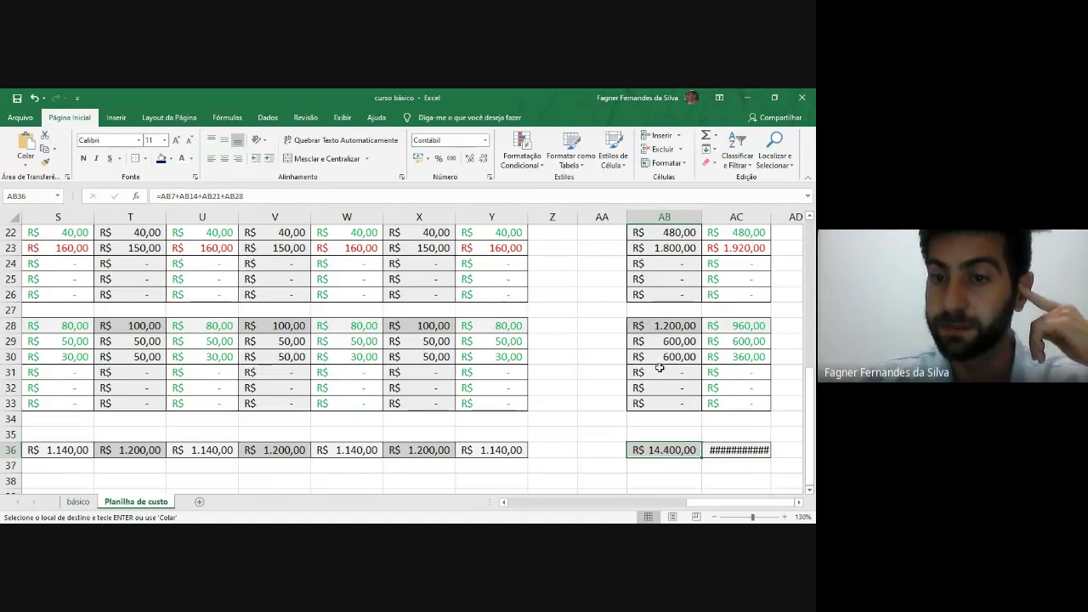
pyautogui.hscroll(2, 671, 283)
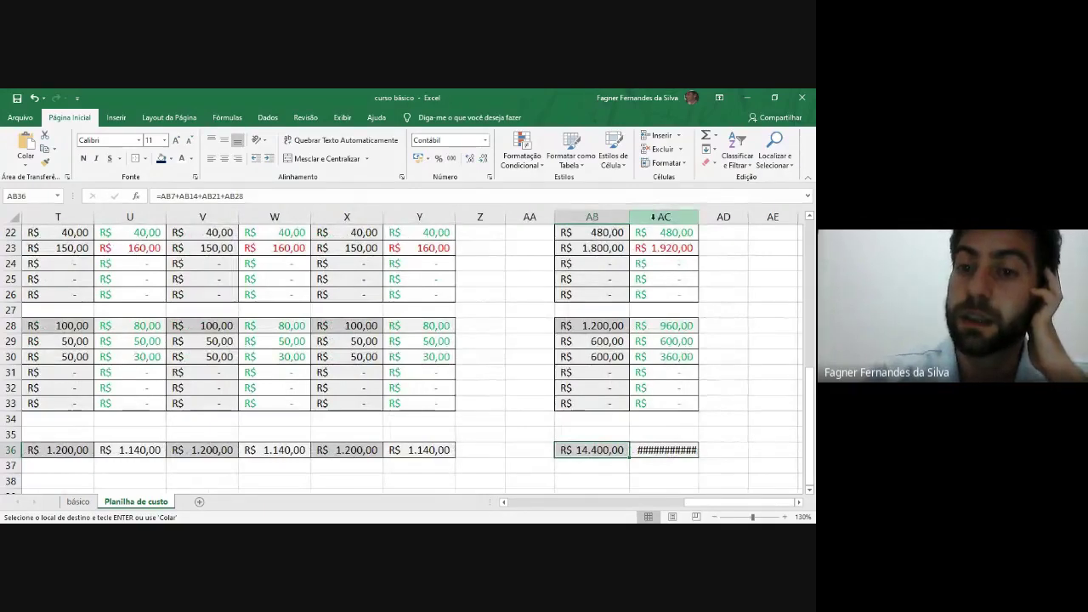
pyautogui.doubleClick(697, 217)
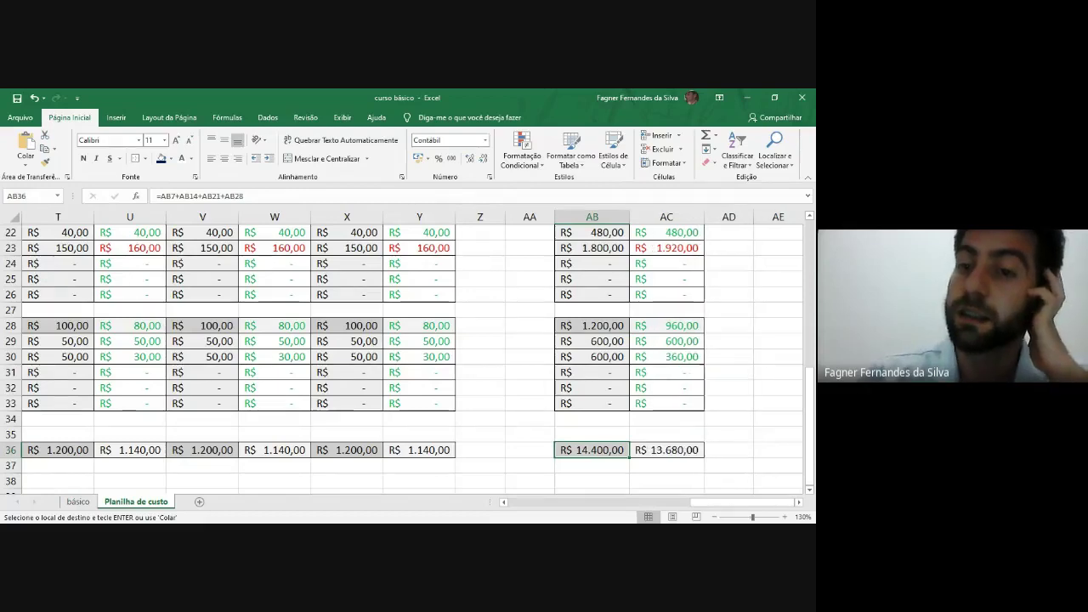
pyautogui.moveTo(595, 449); pyautogui.dragTo(654, 449)
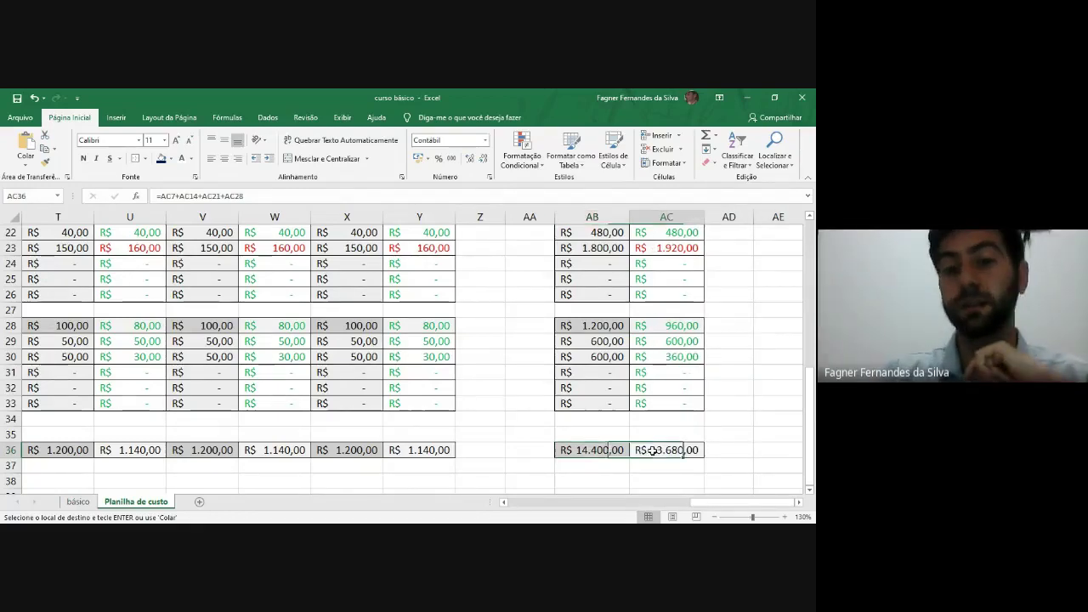
# Step: Check the grand total formula in AB36, cancel the pending copy, and review the Total Anual block up to its header
pyautogui.click(590, 449)
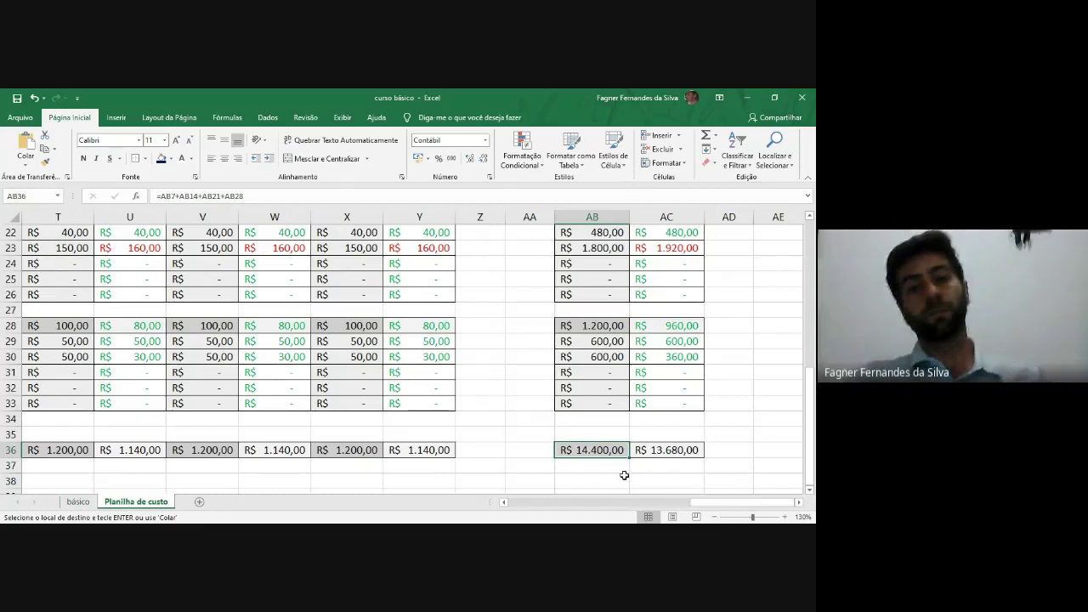
pyautogui.scroll(7, 629, 472)
pyautogui.scroll(-9, 626, 408)
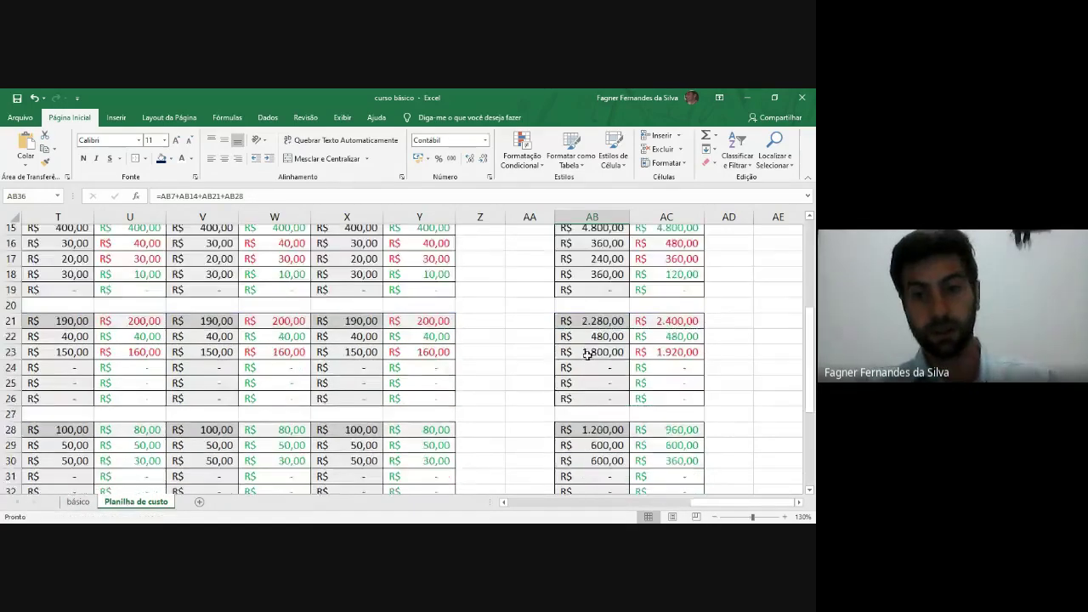
pyautogui.press('Escape')
pyautogui.scroll(3, 631, 399)
pyautogui.scroll(6, 630, 400)
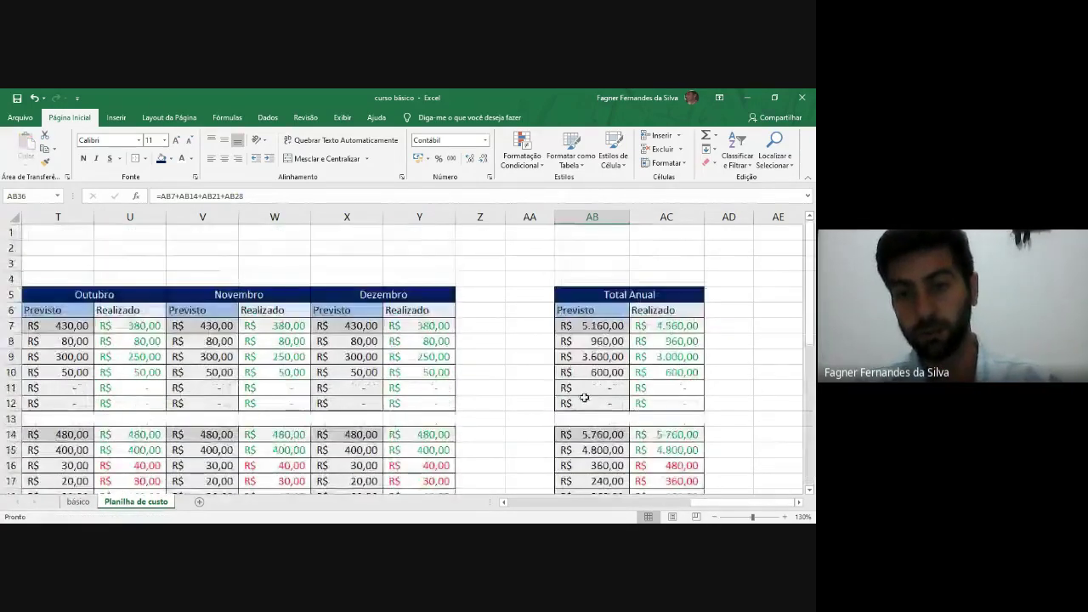
pyautogui.middleClick(475, 364)
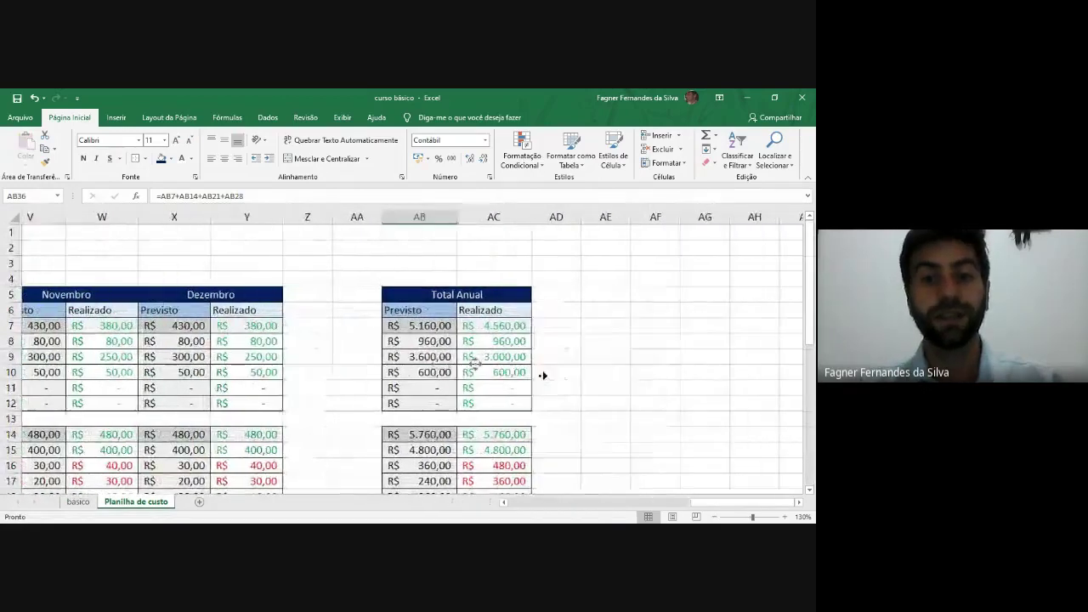
pyautogui.click(494, 295)
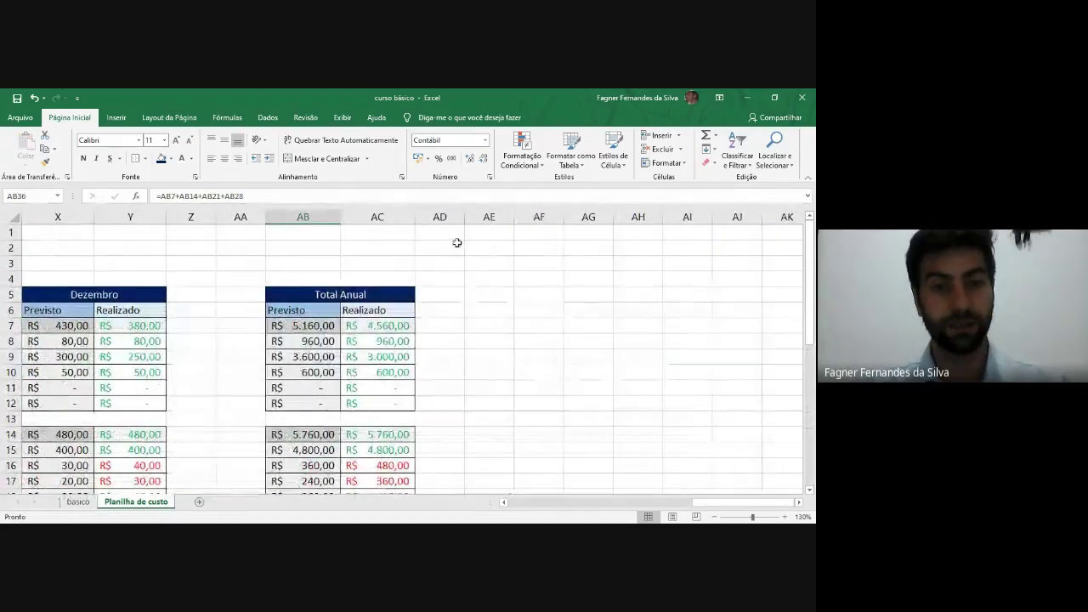
# Step: Look over the whole cost table at several zoom levels, ending at 100% on the Total Anual block and the empty columns beside it
pyautogui.scroll(-3, 454, 243)
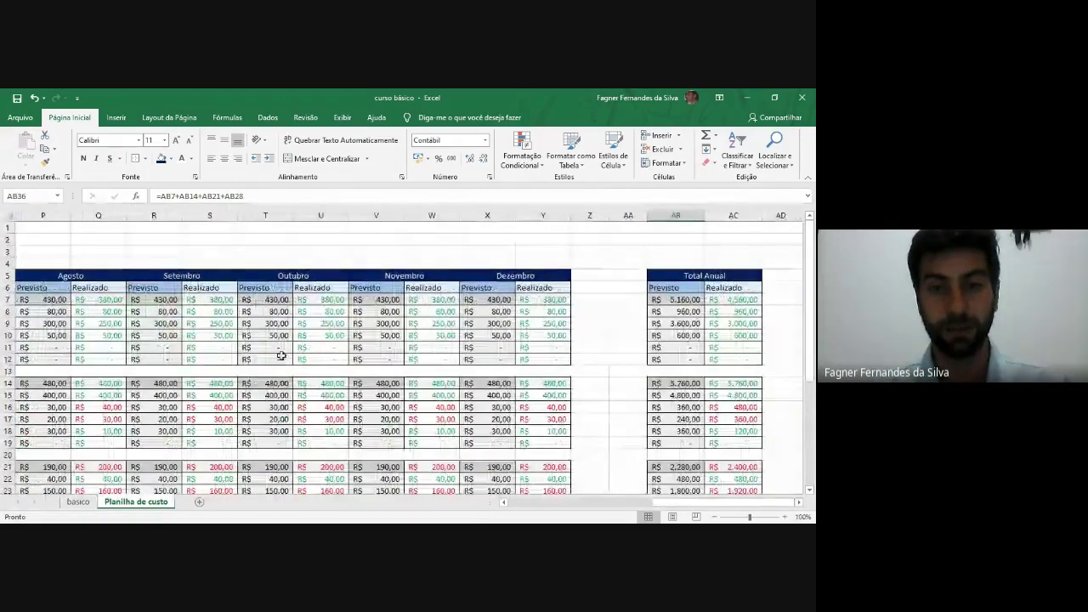
pyautogui.scroll(-5, 279, 367)
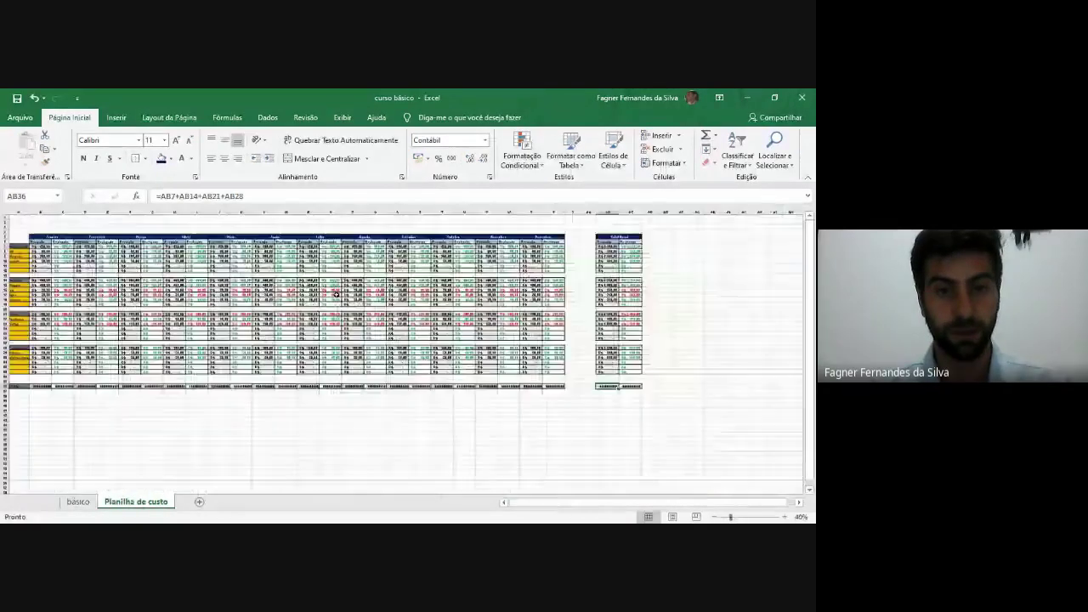
pyautogui.scroll(2, 336, 294)
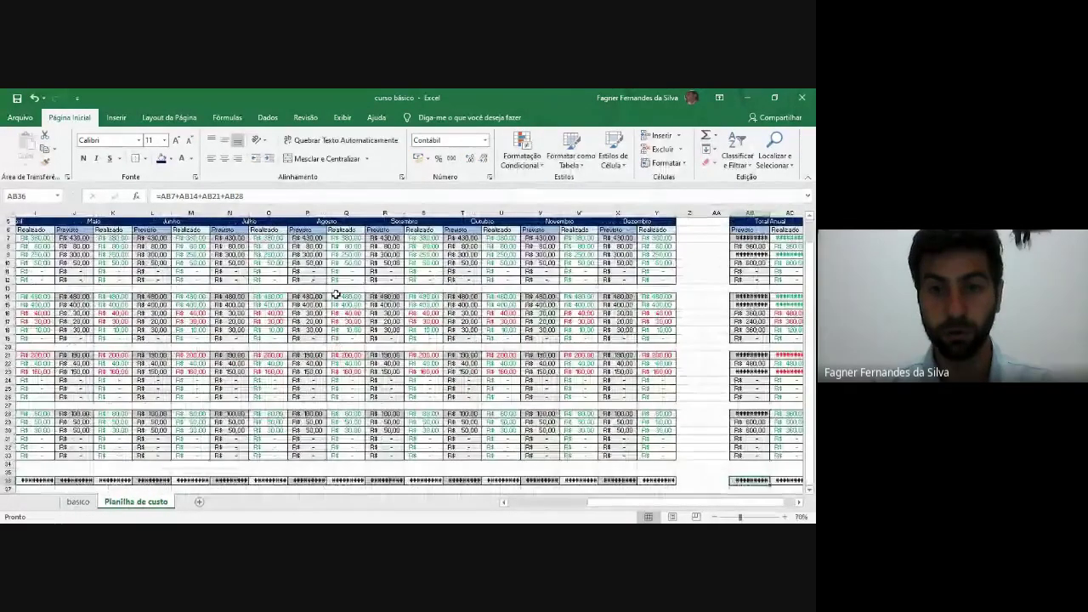
pyautogui.scroll(-1, 336, 294)
pyautogui.scroll(1, 336, 294)
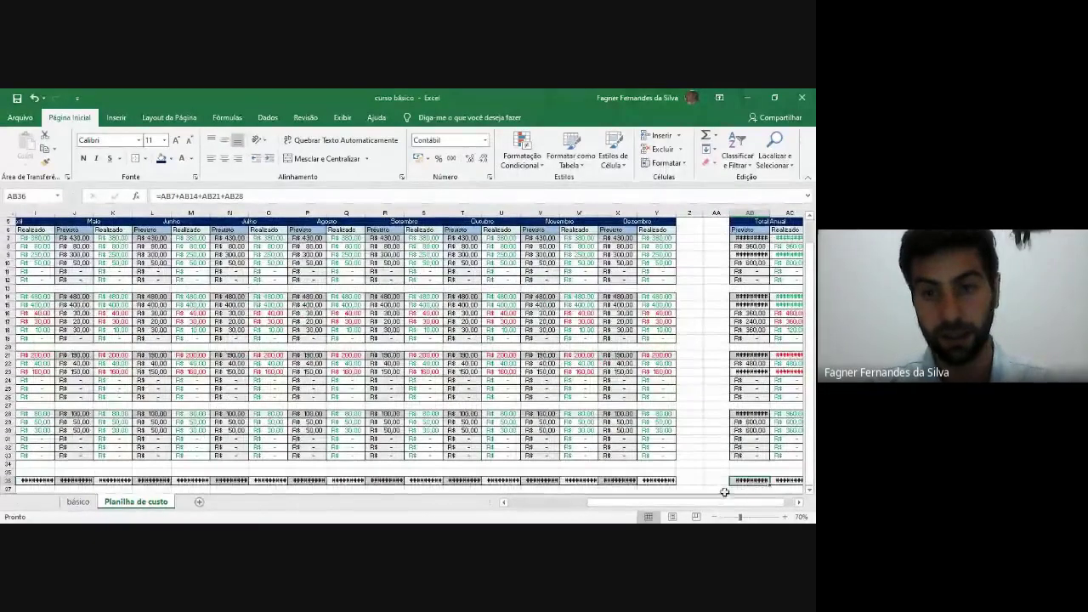
pyautogui.scroll(1, 388, 279)
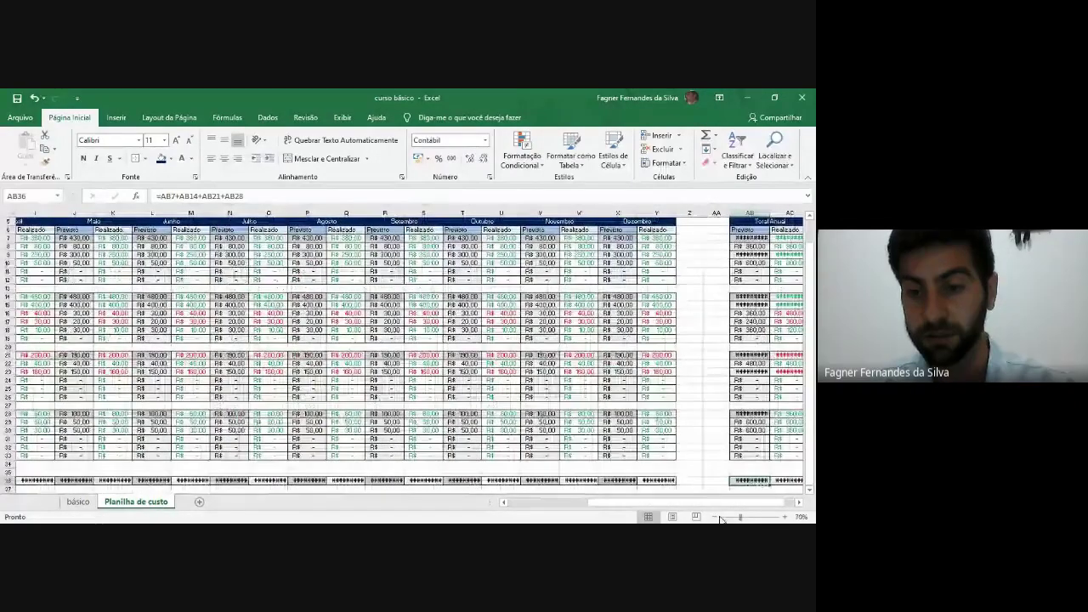
pyautogui.click(719, 517)
pyautogui.click(784, 517)
pyautogui.click(783, 517)
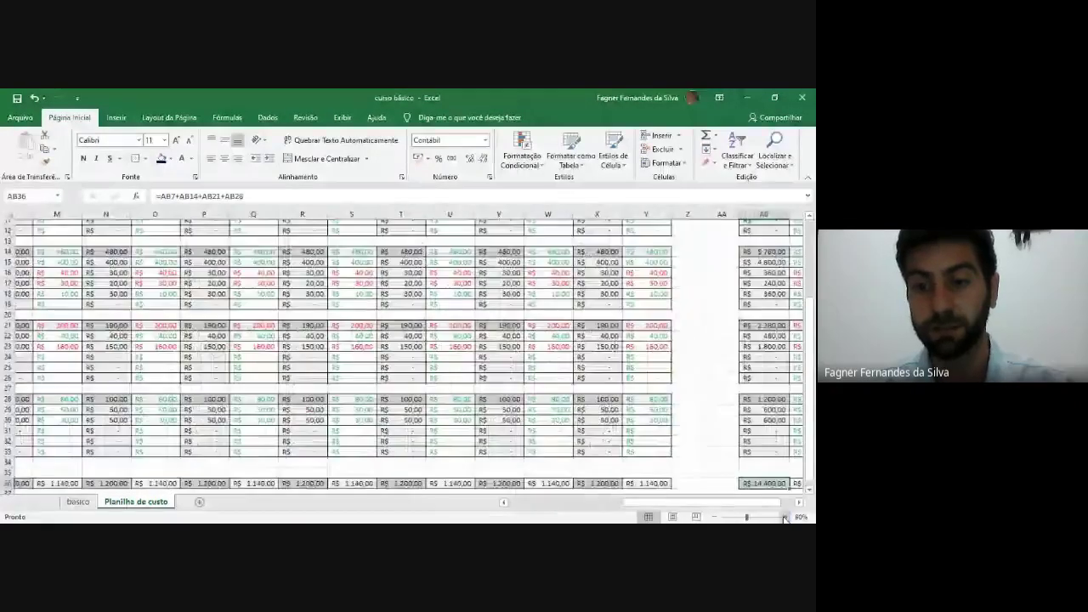
pyautogui.click(714, 516)
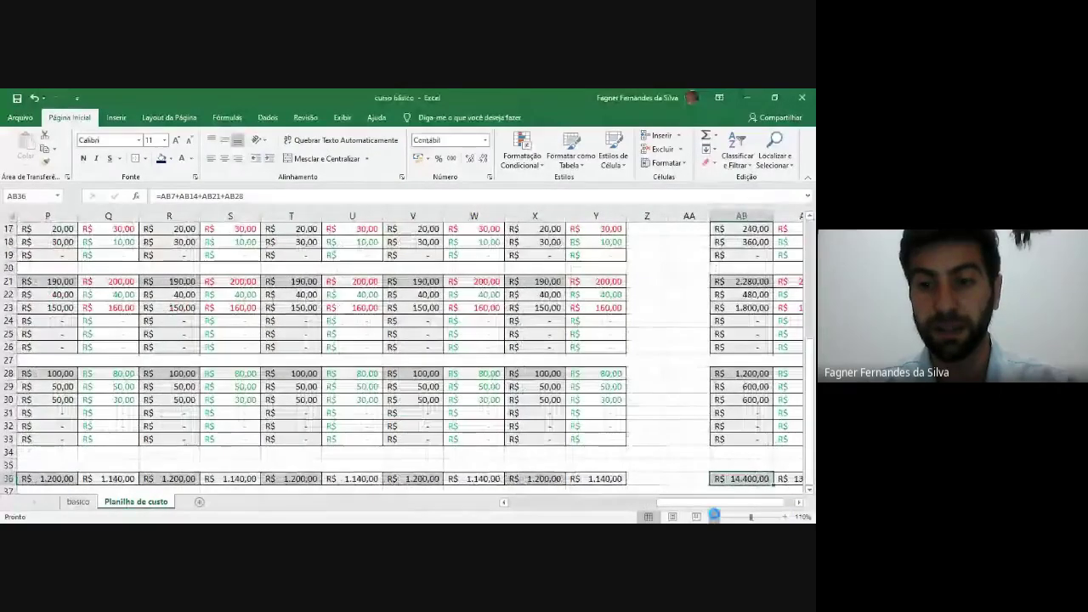
pyautogui.hscroll(10, 486, 333)
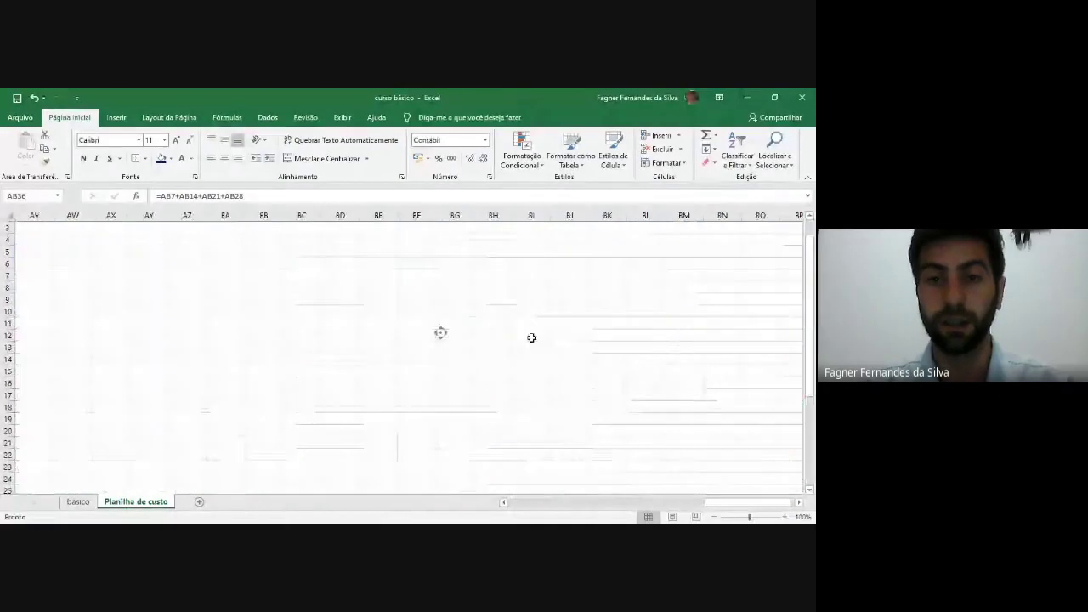
pyautogui.hscroll(-20, 314, 350)
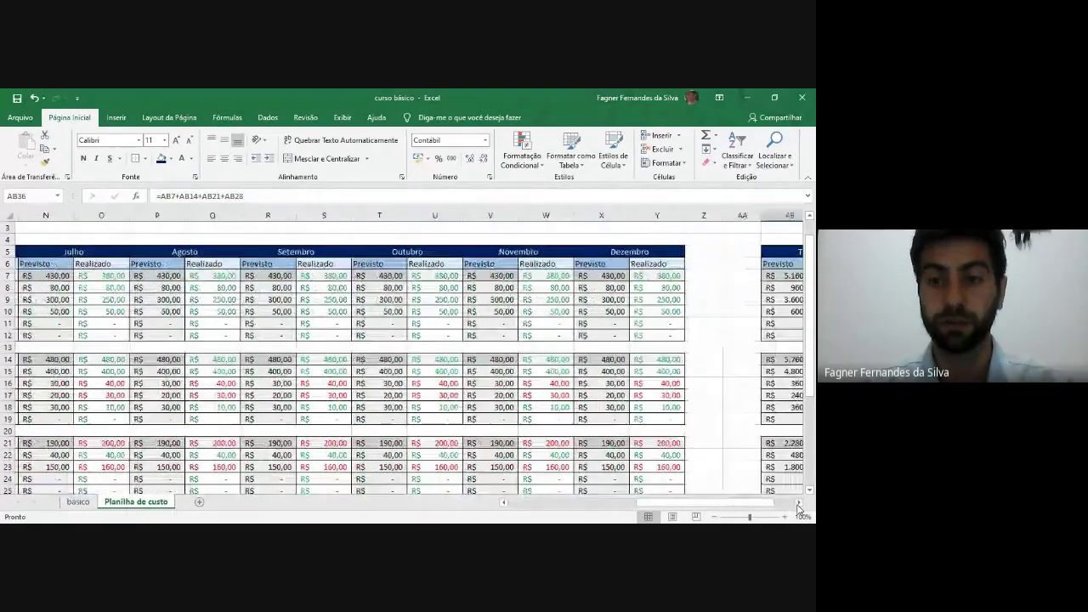
pyautogui.click(798, 503)
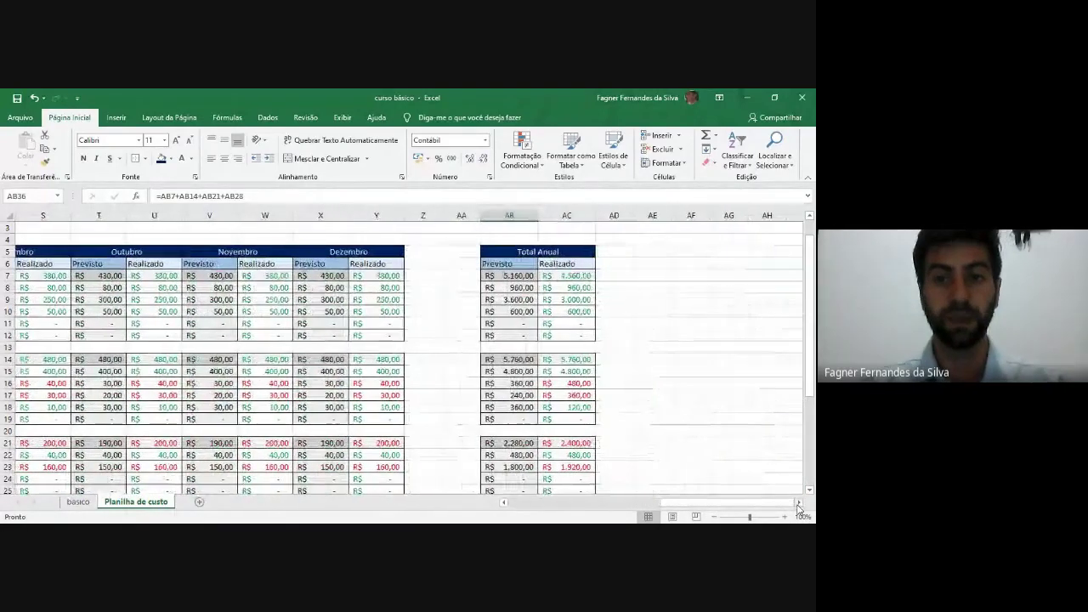
# Step: Examine the first expense group's annual totals in AB7:AC12 and the empty cells beside them as the place for a chart
pyautogui.click(654, 298)
pyautogui.click(650, 274)
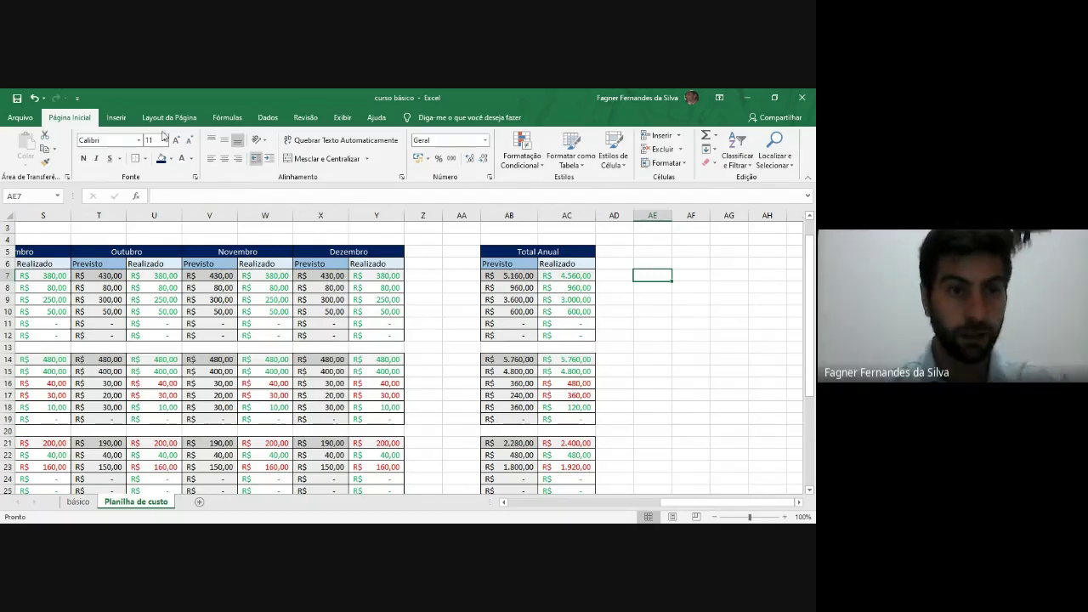
pyautogui.click(111, 118)
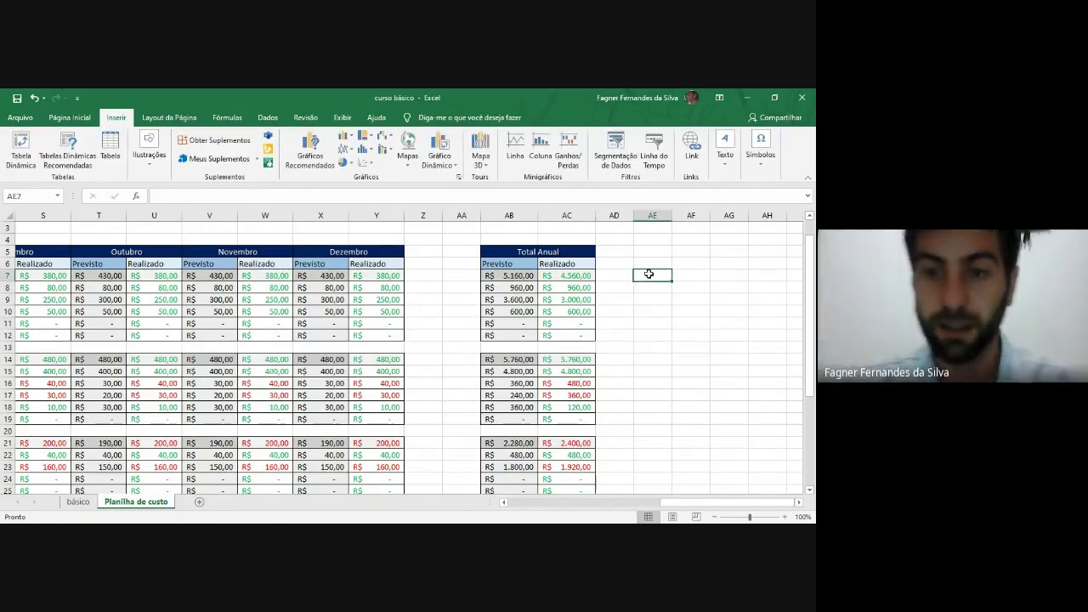
pyautogui.click(688, 251)
pyautogui.click(698, 287)
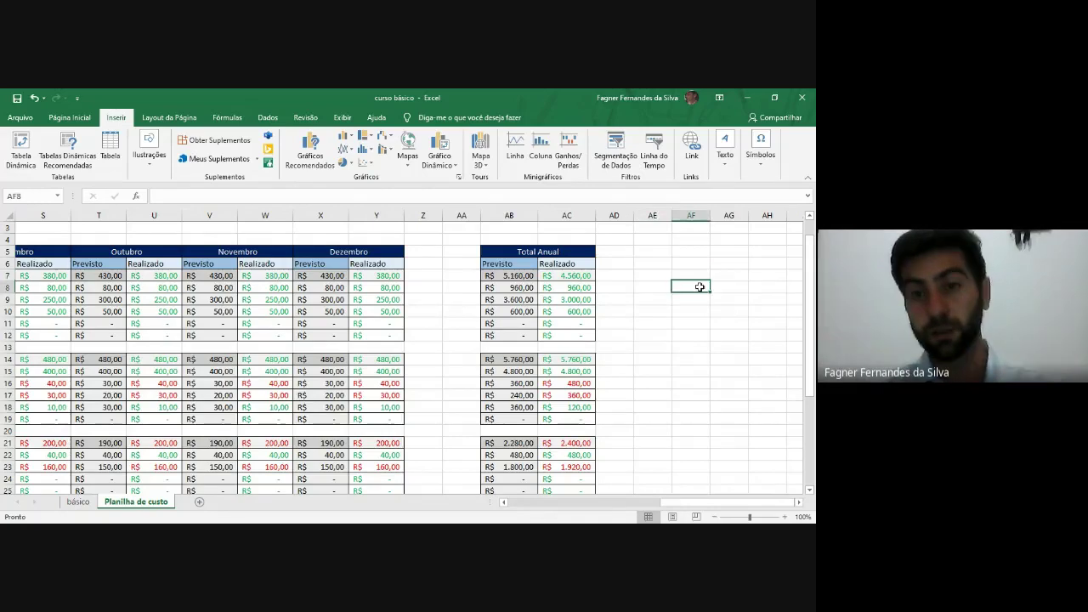
pyautogui.click(653, 274)
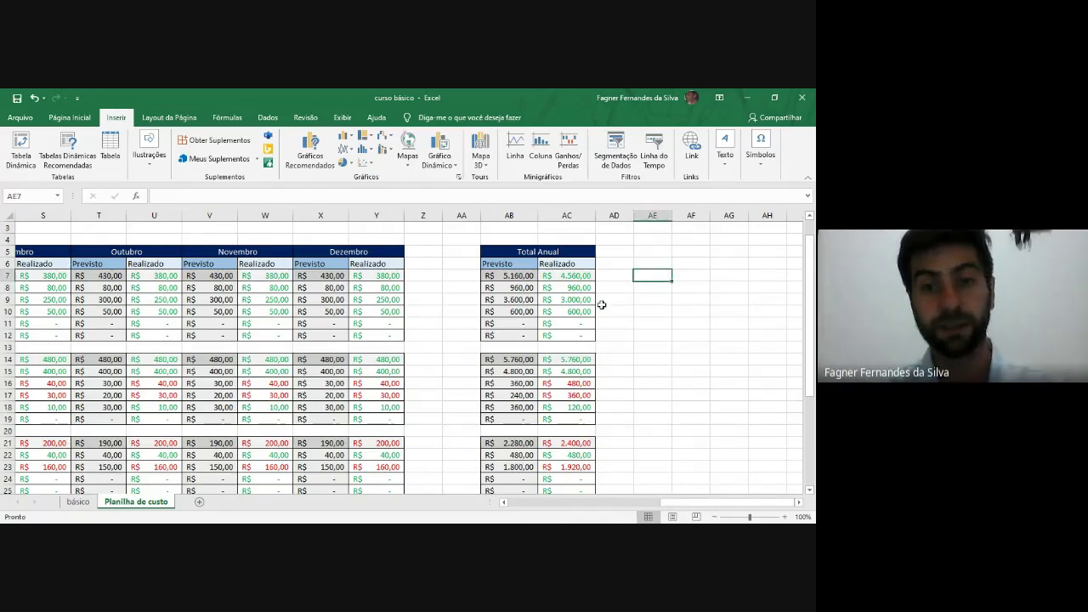
pyautogui.click(504, 274)
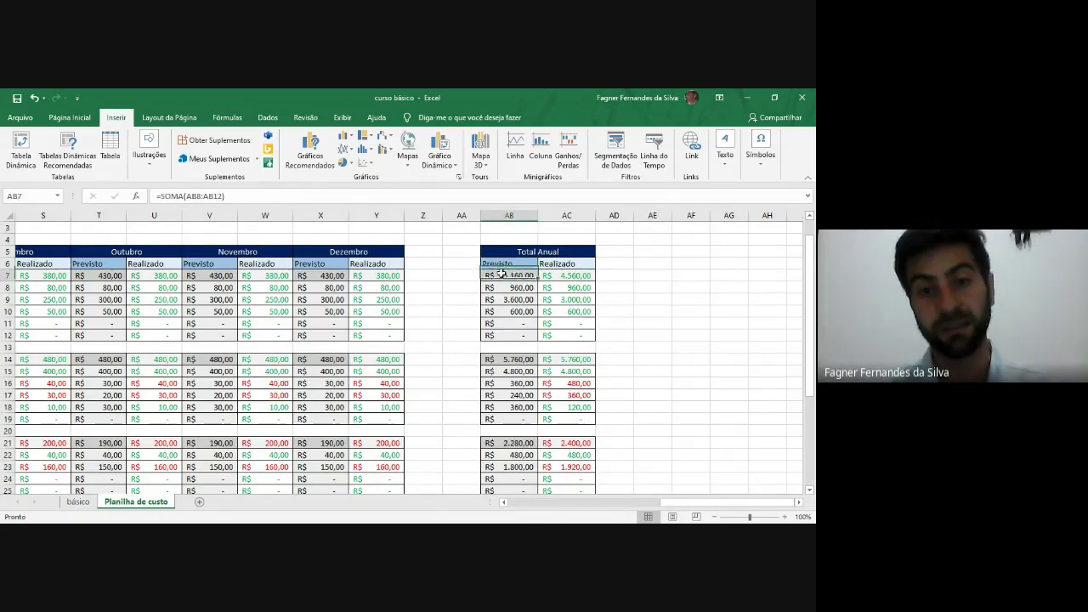
pyautogui.moveTo(501, 273); pyautogui.dragTo(594, 336)
pyautogui.click(653, 275)
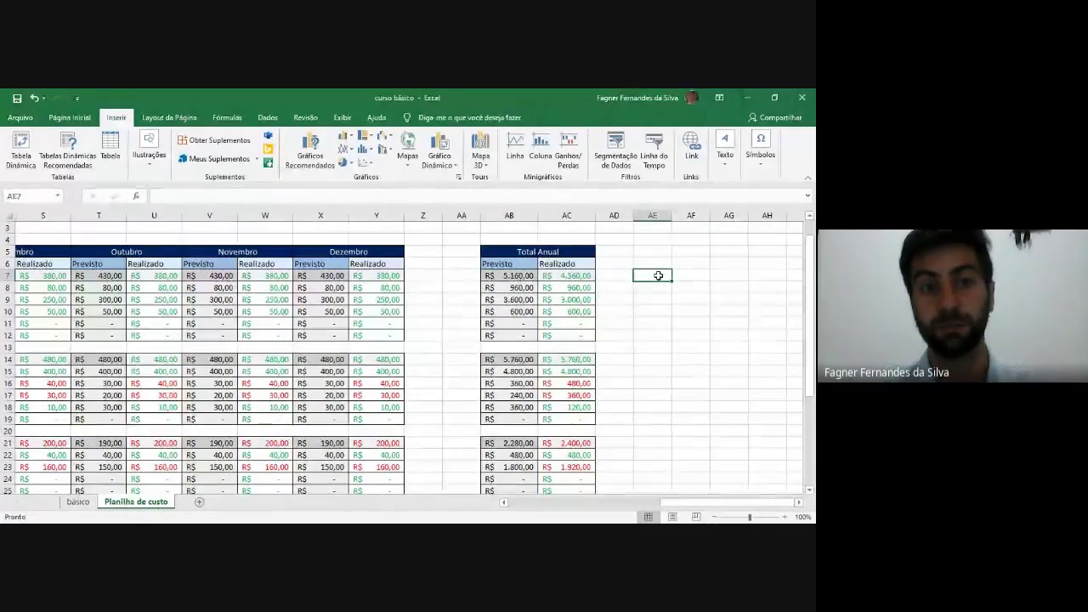
pyautogui.click(697, 273)
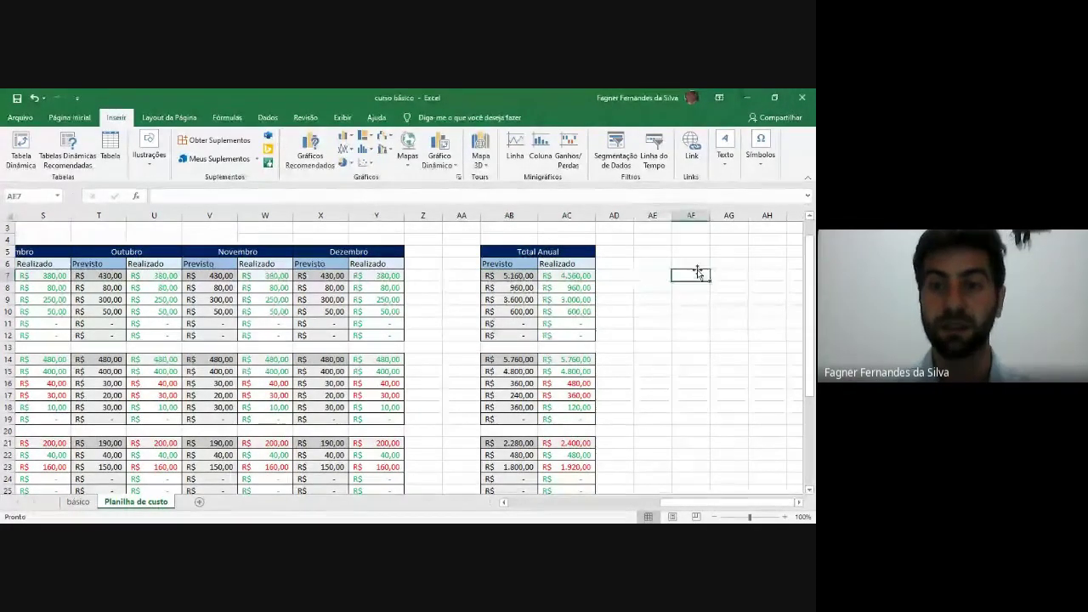
# Step: Insert a blank 2D clustered column chart (Coluna Agrupada) with the empty cell AE7 selected
pyautogui.click(644, 272)
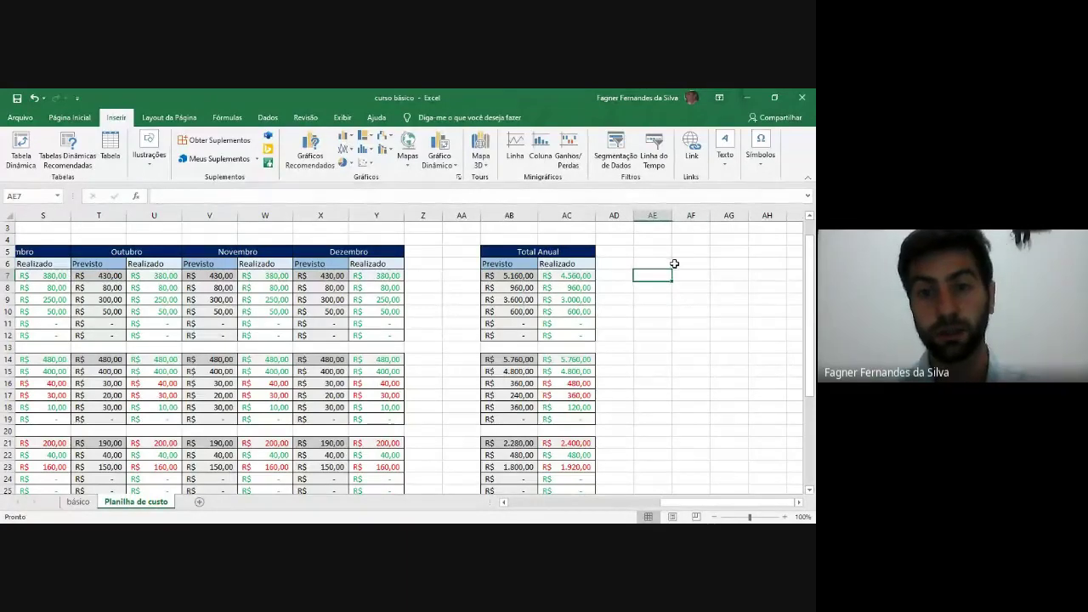
pyautogui.hscroll(1, 592, 382)
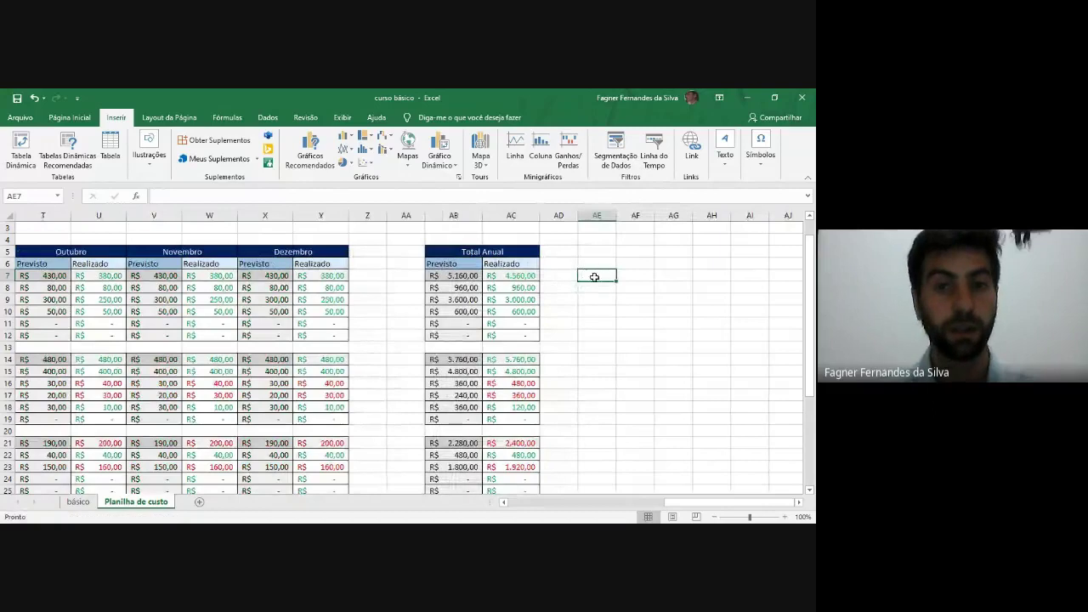
pyautogui.click(354, 137)
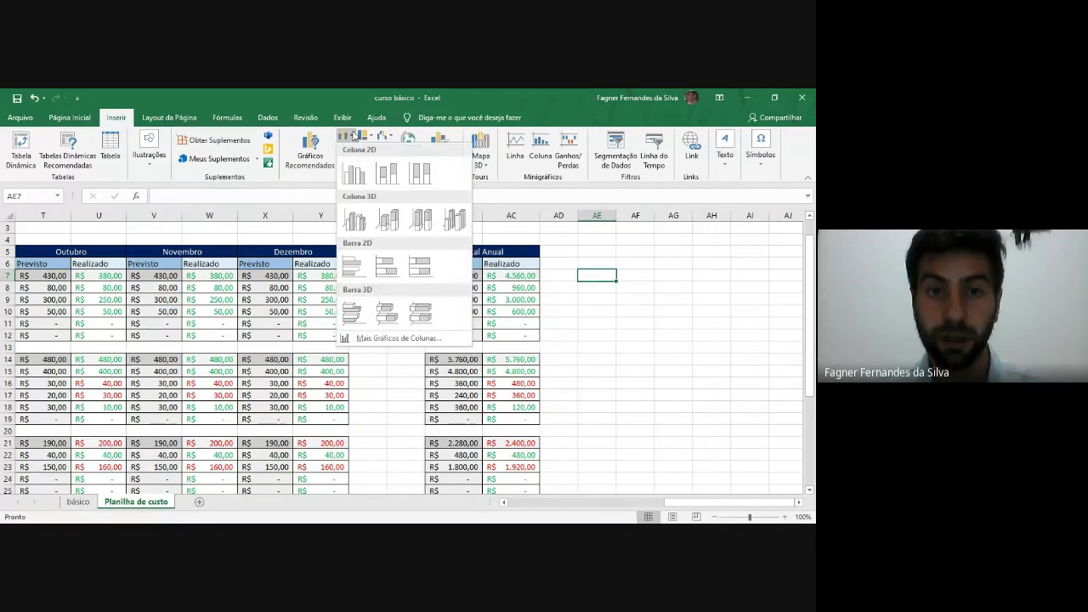
pyautogui.click(354, 138)
pyautogui.click(353, 137)
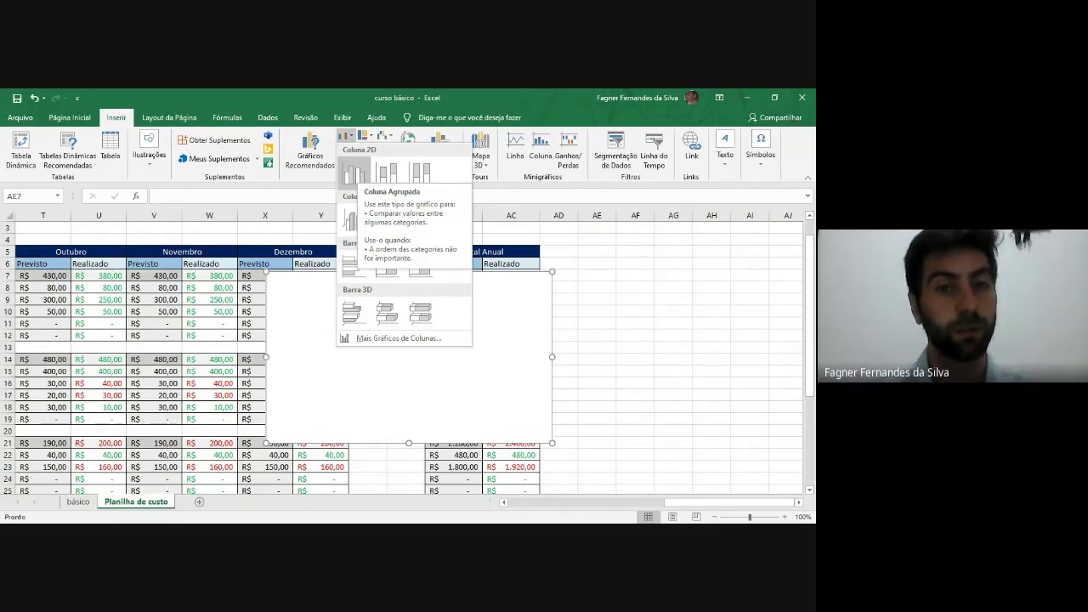
pyautogui.click(353, 174)
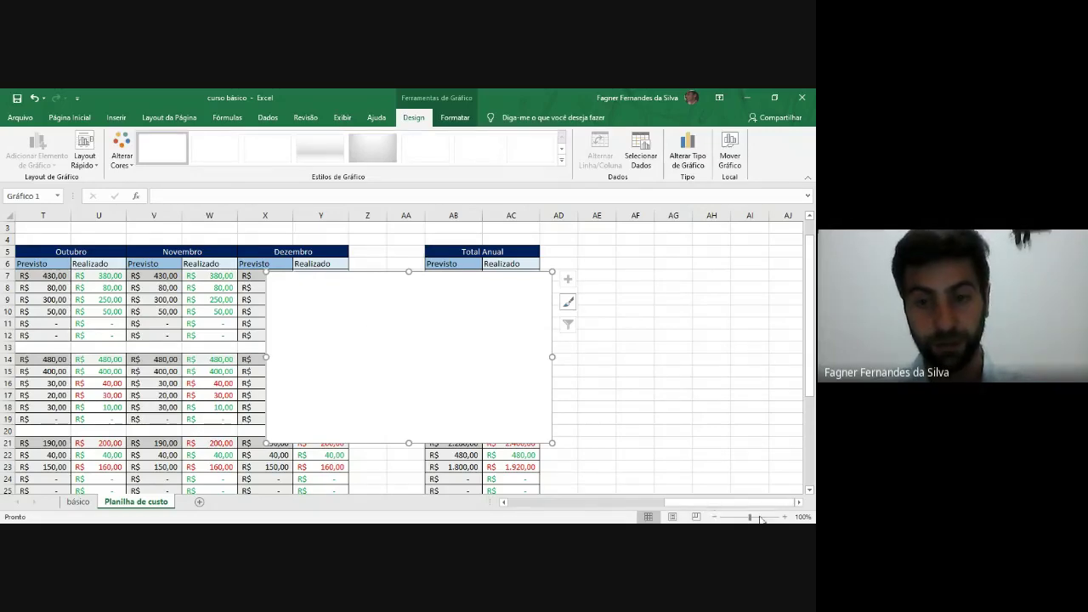
# Step: Move the blank chart off the data into the empty area beside the Total Anual block, across columns AD to AK, rows 5 to 19
pyautogui.click(799, 502)
pyautogui.click(798, 502)
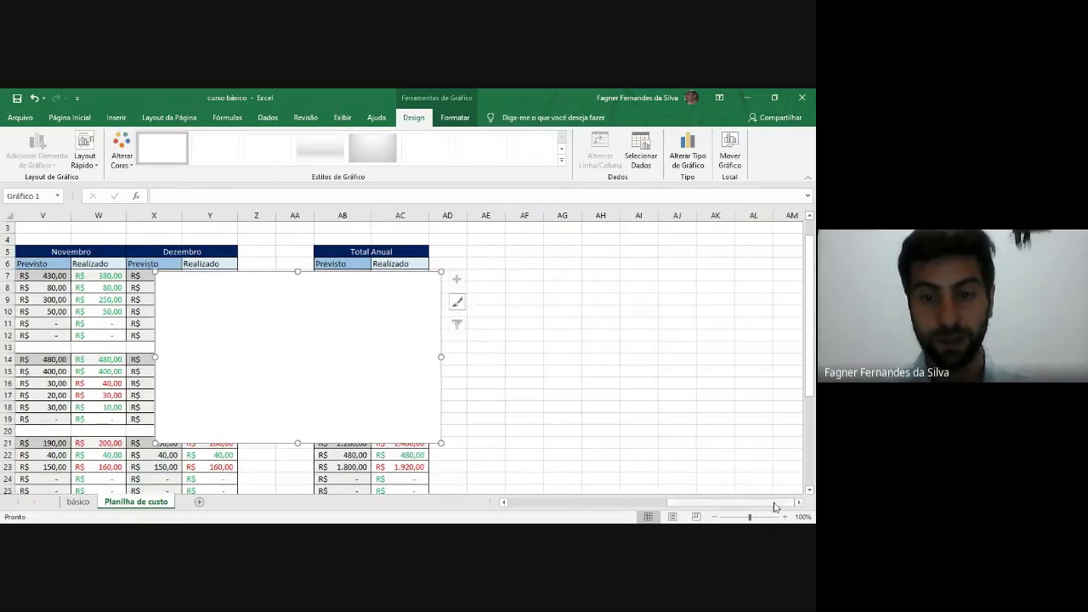
pyautogui.click(798, 503)
pyautogui.click(799, 502)
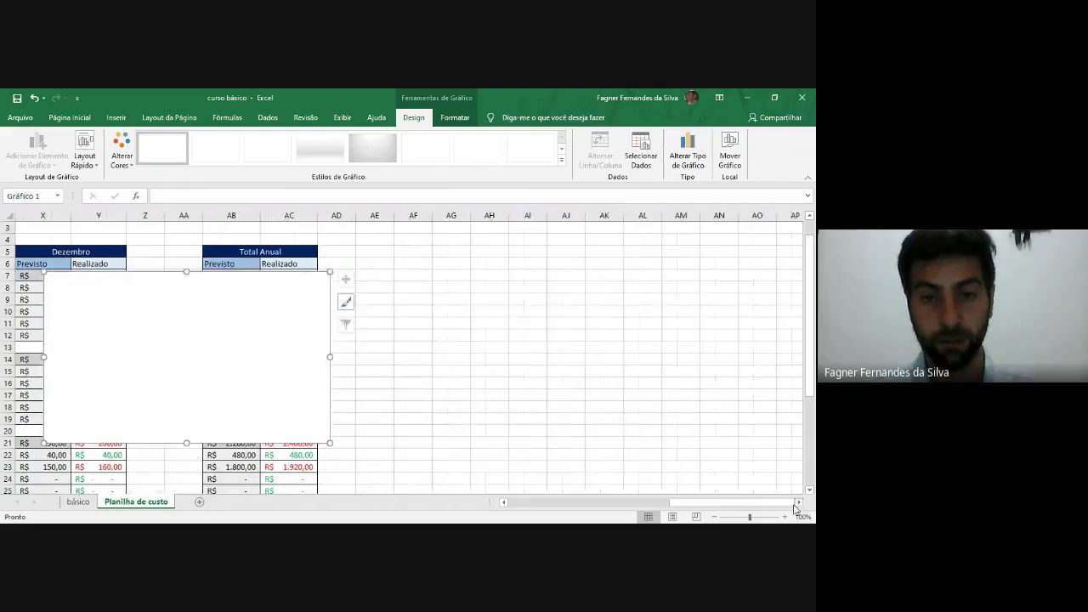
pyautogui.click(503, 502)
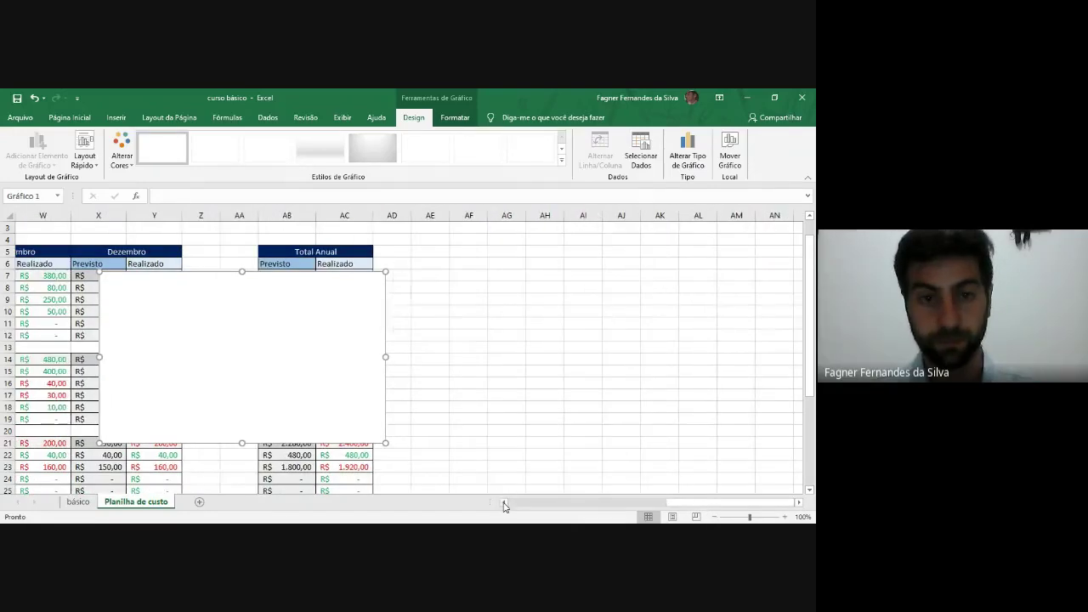
pyautogui.moveTo(114, 314); pyautogui.dragTo(228, 304)
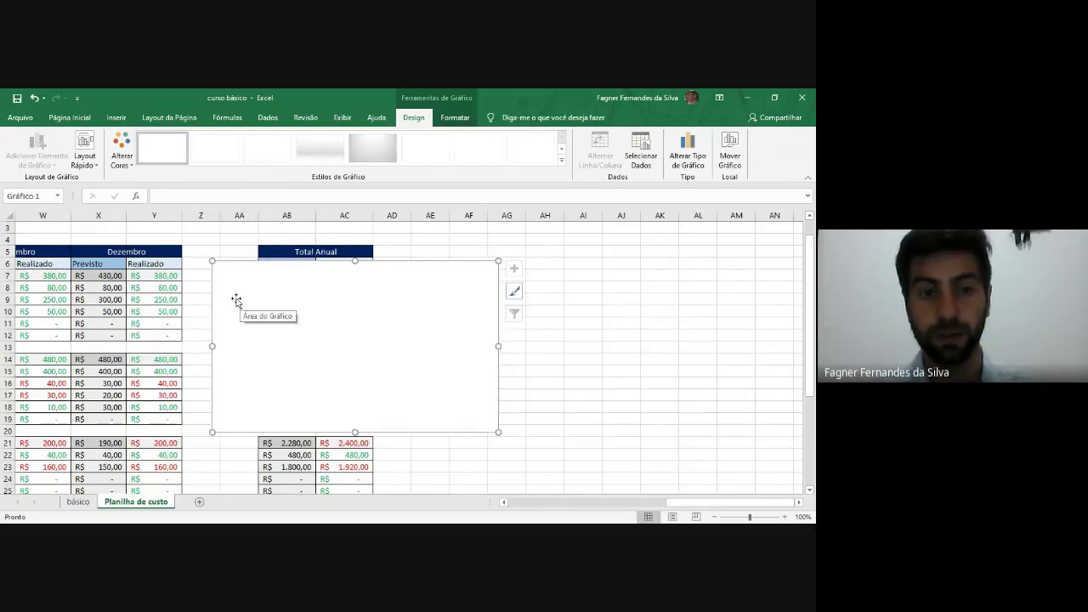
pyautogui.moveTo(236, 301); pyautogui.dragTo(423, 286)
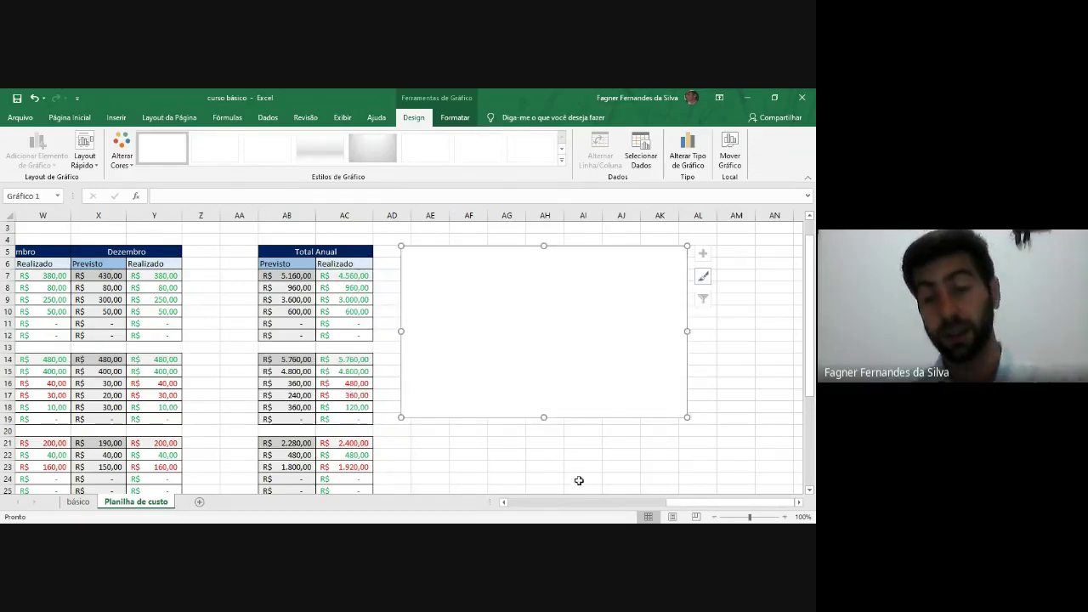
# Step: Deselect the blank chart and select it again to show its chart design options
pyautogui.click(497, 233)
pyautogui.click(514, 296)
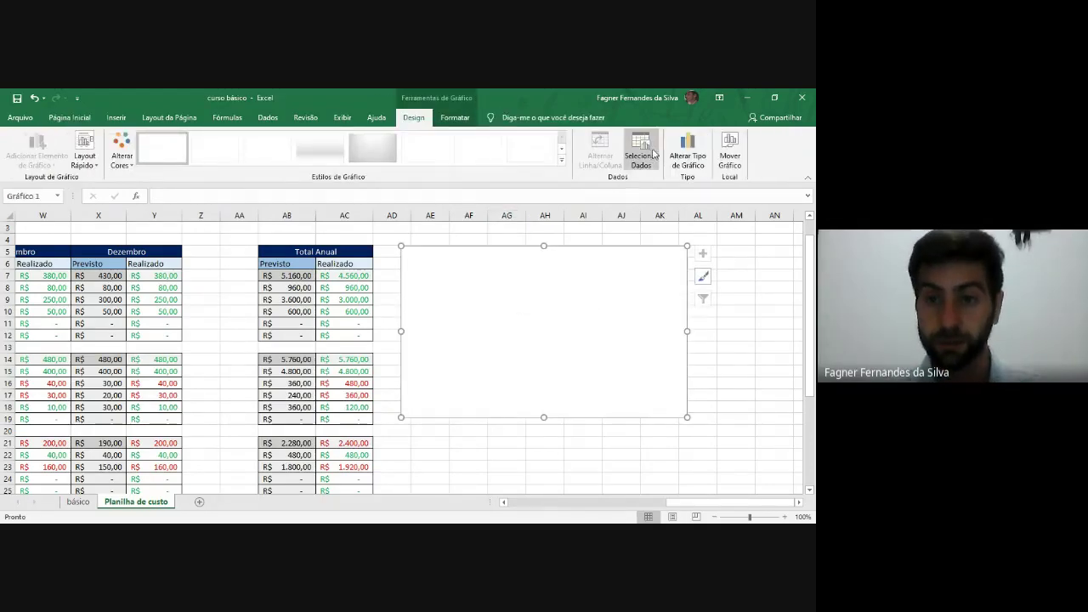
pyautogui.click(777, 395)
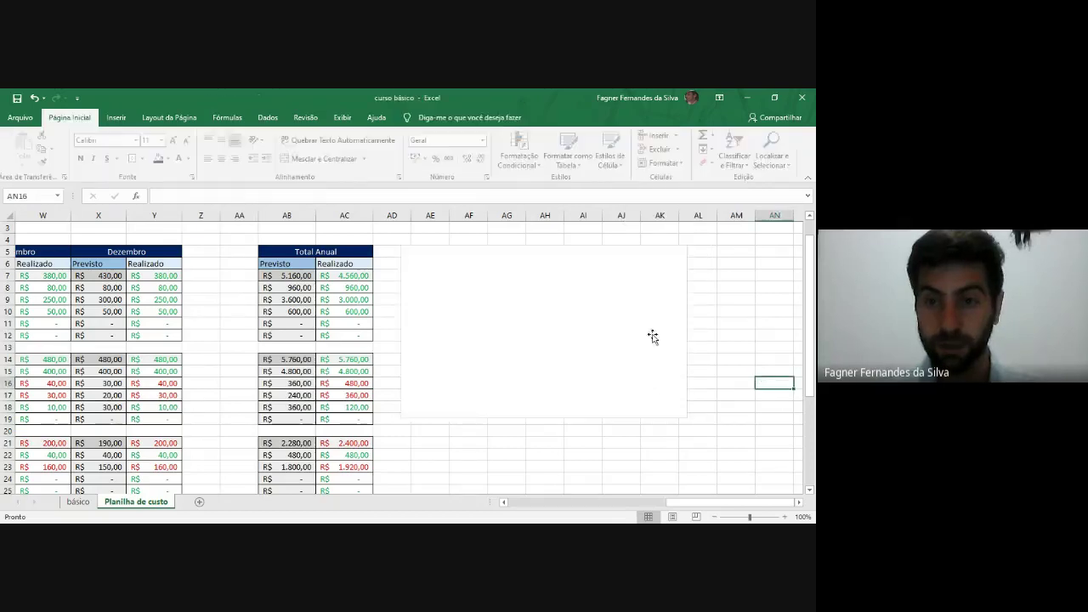
pyautogui.click(617, 325)
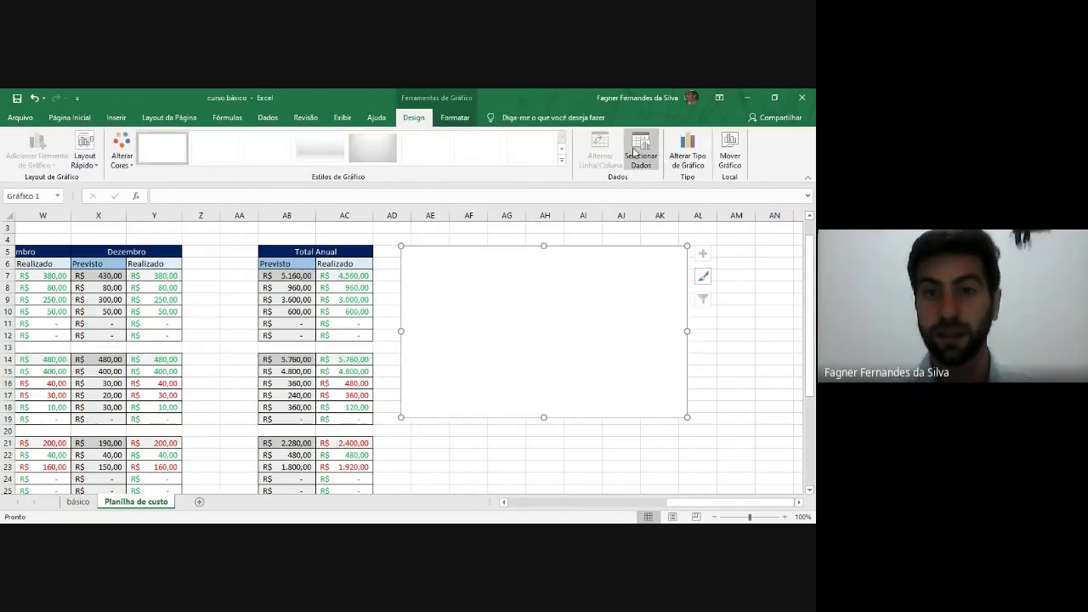
# Step: Add a data series to the blank chart and take its name from the Previsto header in AB6
pyautogui.rightClick(524, 317)
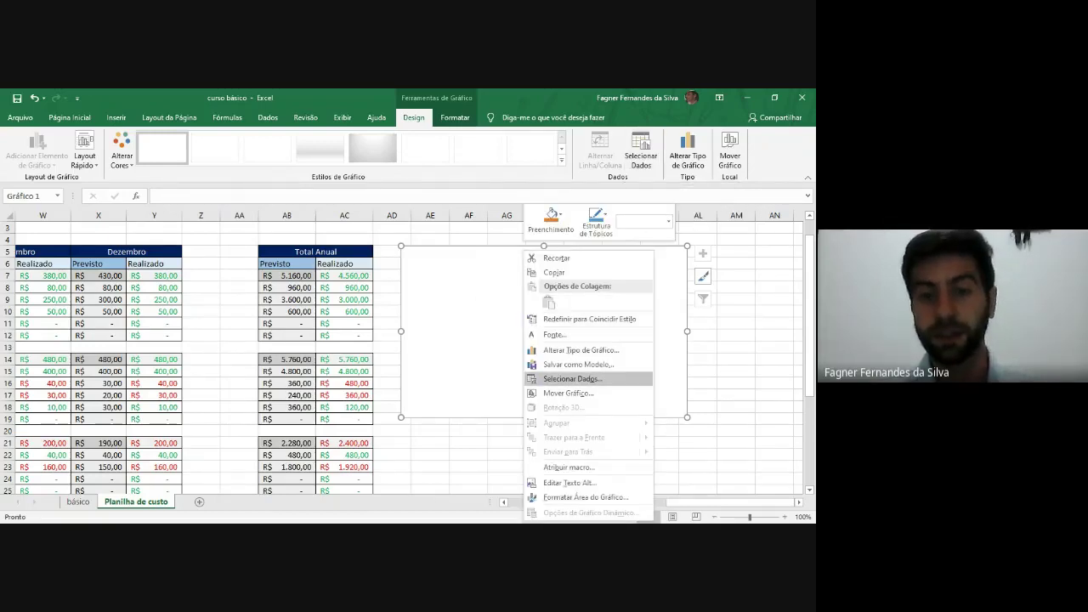
pyautogui.click(571, 378)
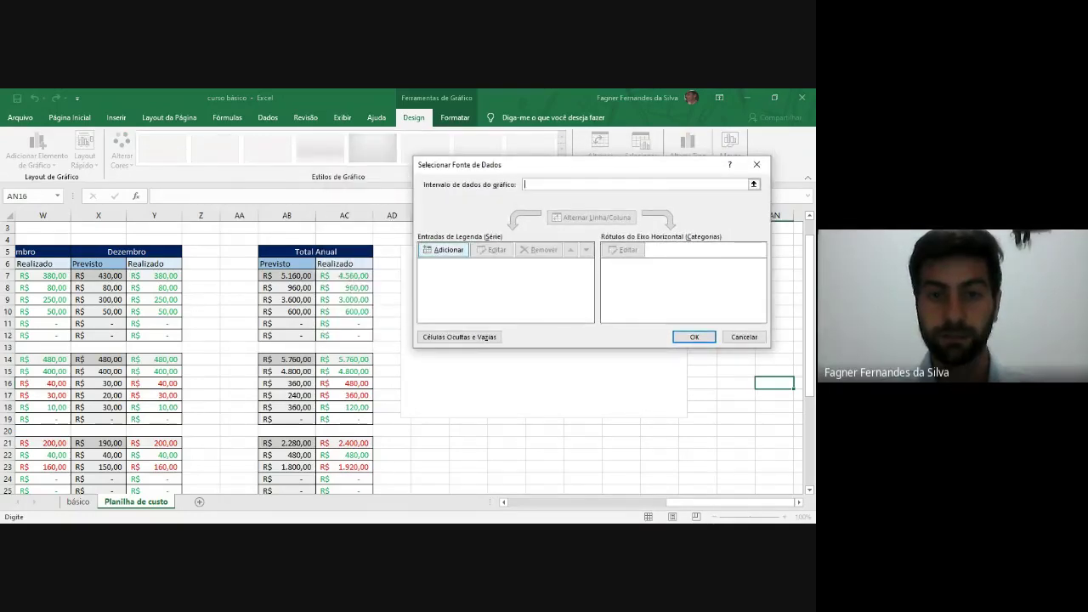
pyautogui.click(443, 249)
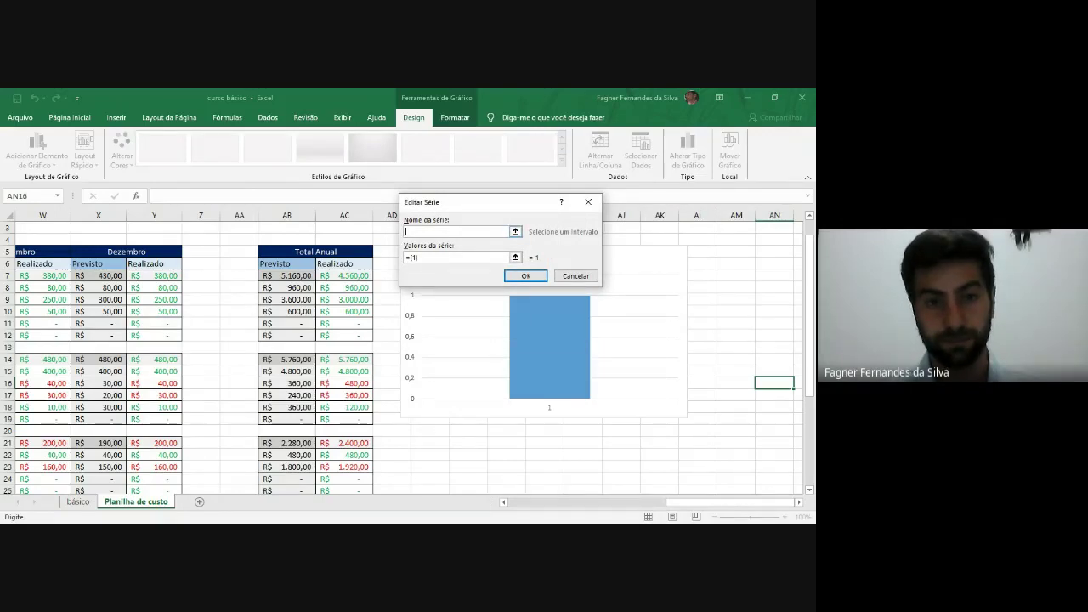
pyautogui.click(277, 264)
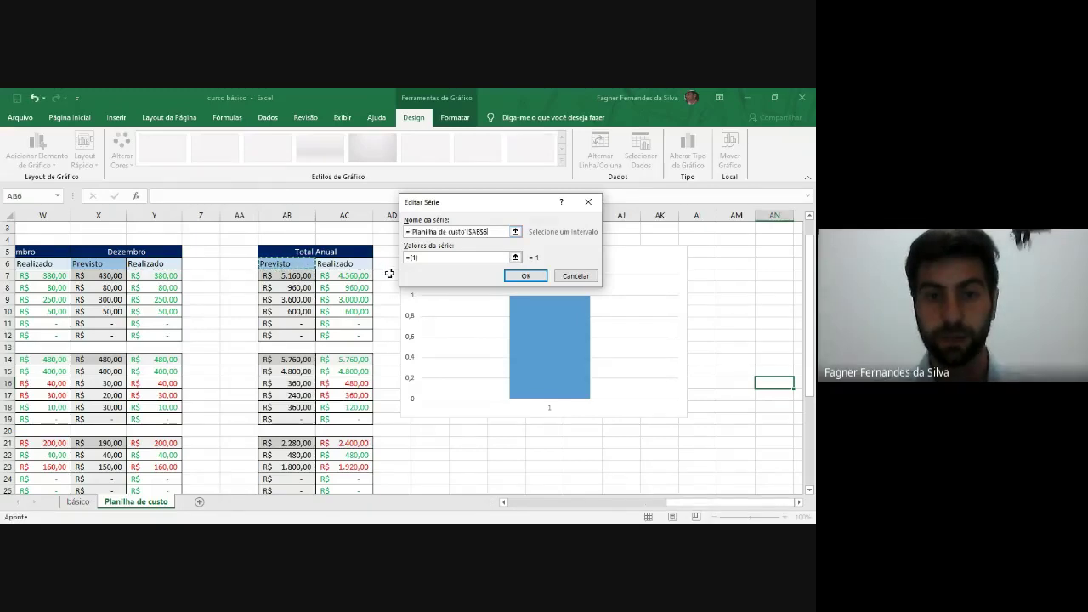
# Step: Set the Previsto series values to the annual totals in AB8:AB12 and accept the series
pyautogui.click(476, 257)
pyautogui.click(515, 256)
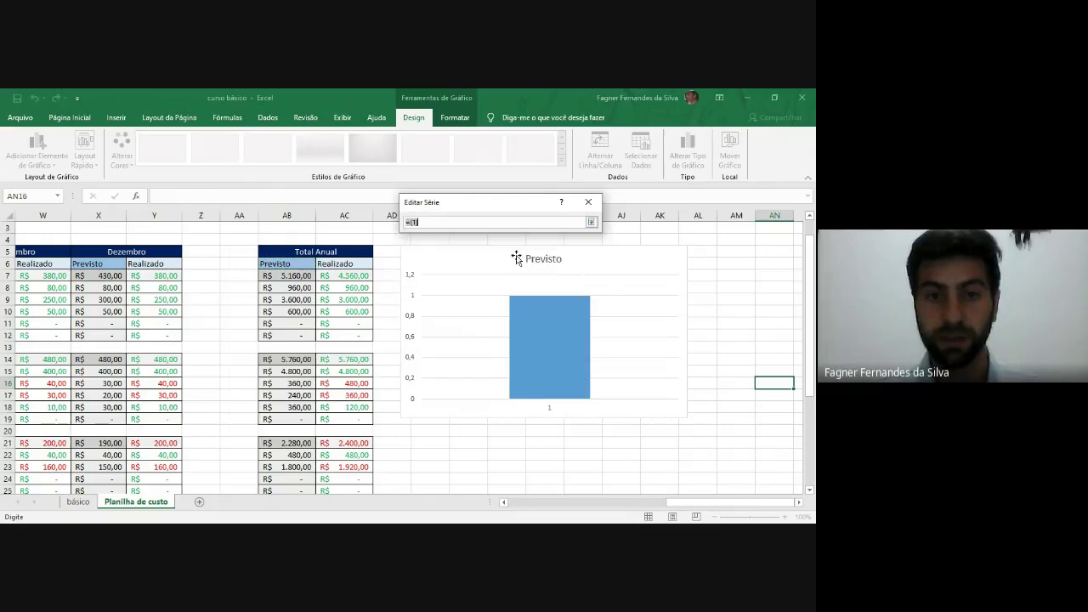
pyautogui.click(591, 222)
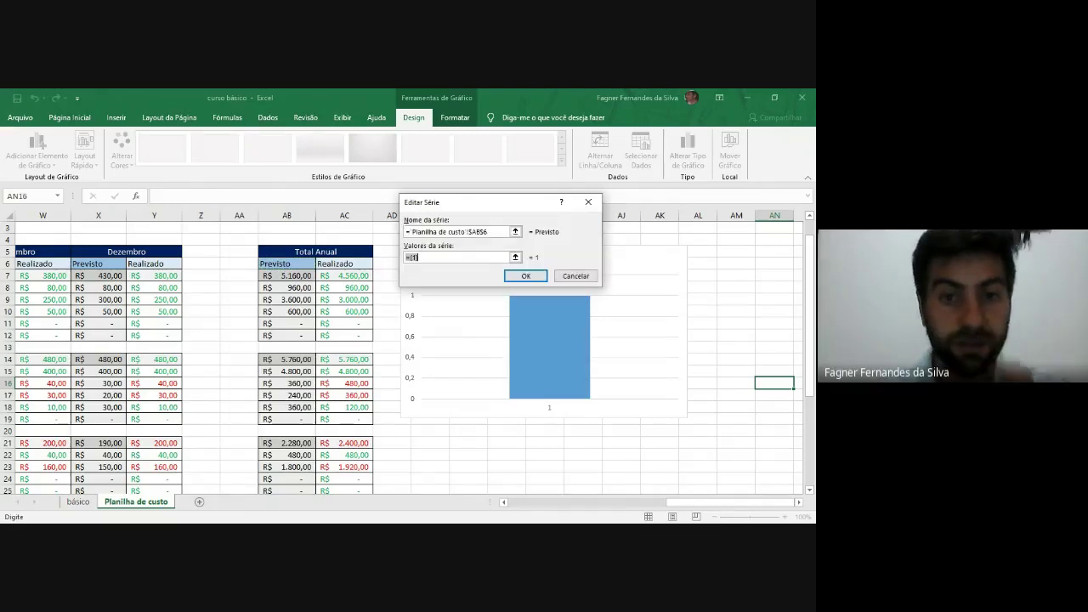
pyautogui.click(515, 256)
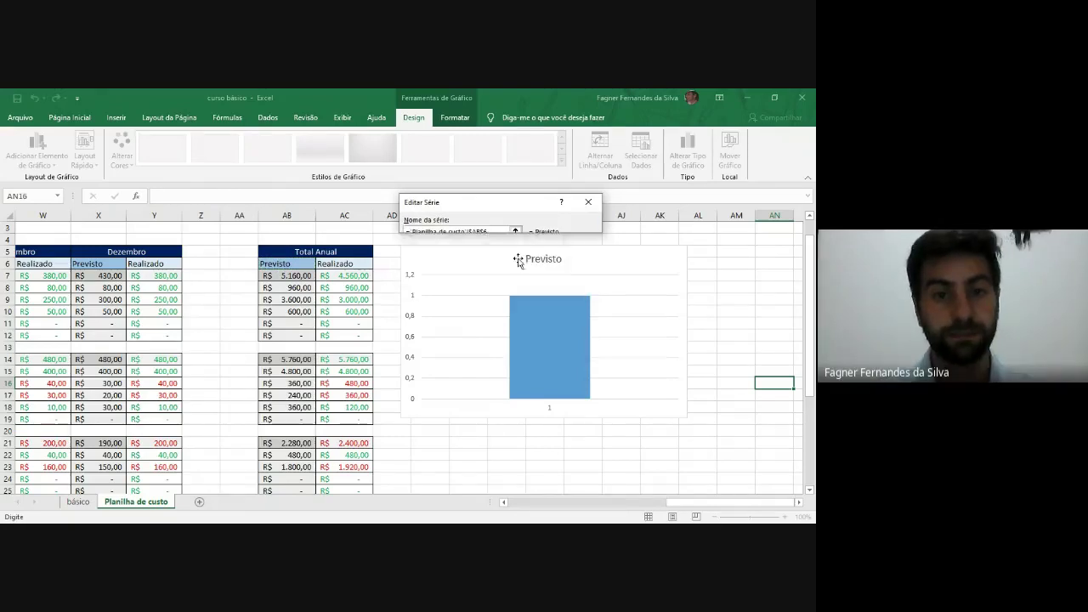
pyautogui.click(283, 287)
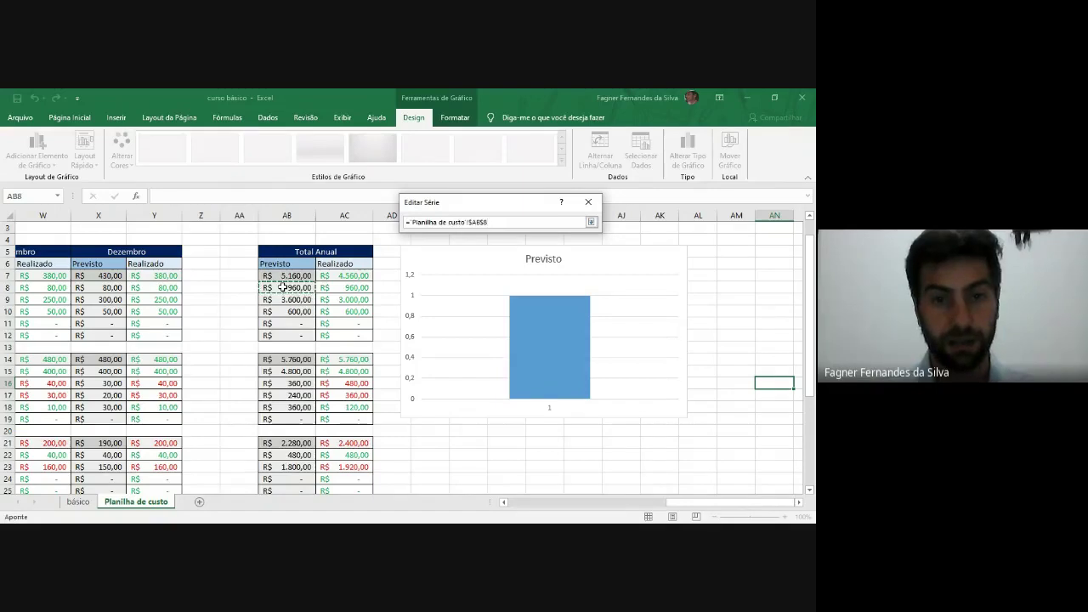
pyautogui.moveTo(283, 287); pyautogui.dragTo(286, 319)
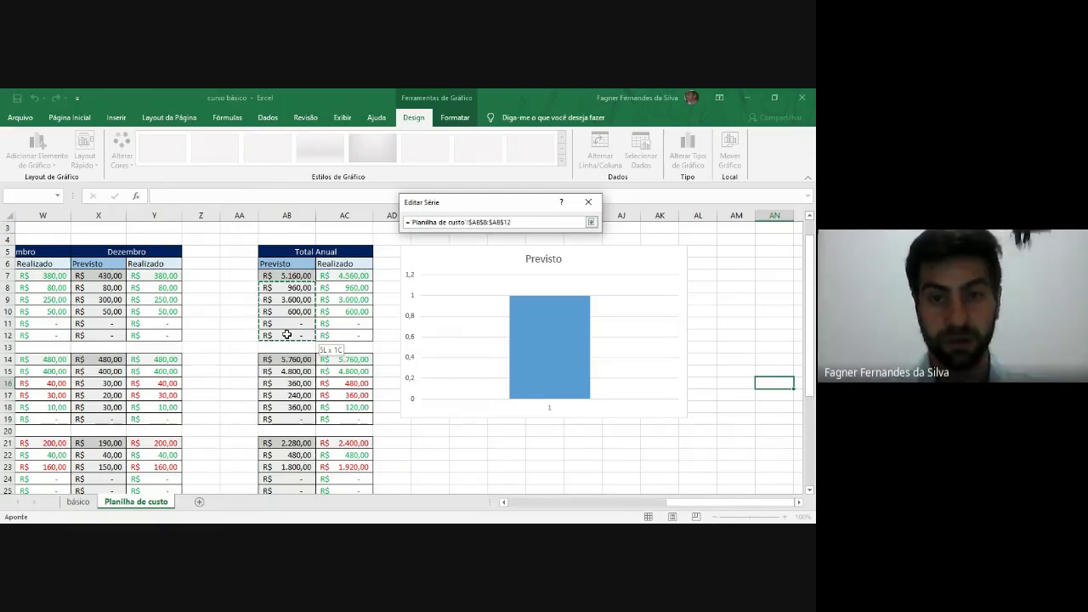
pyautogui.moveTo(286, 334); pyautogui.dragTo(286, 335)
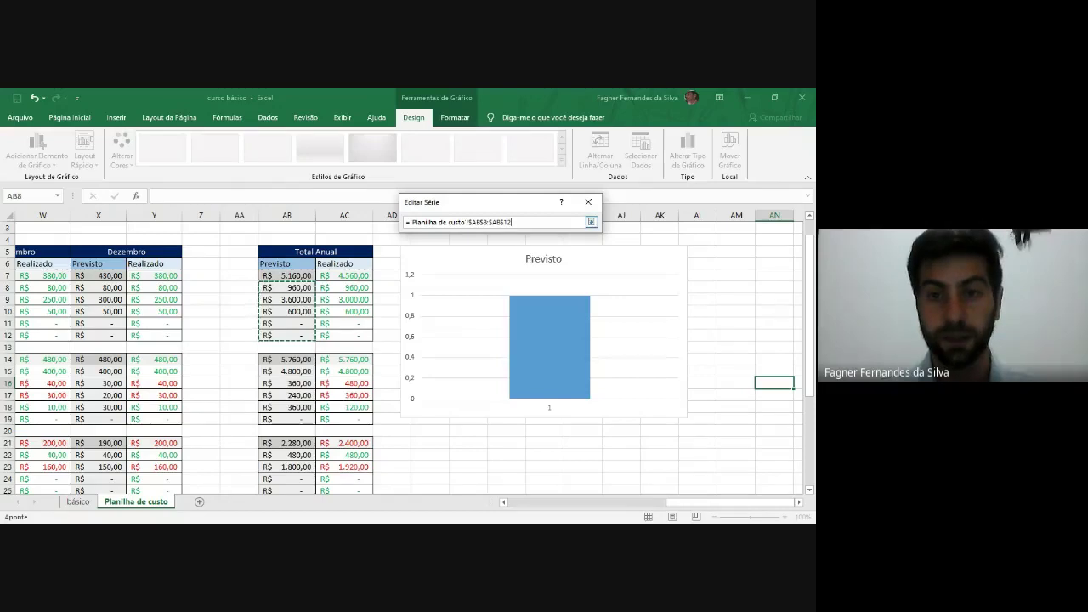
pyautogui.click(592, 222)
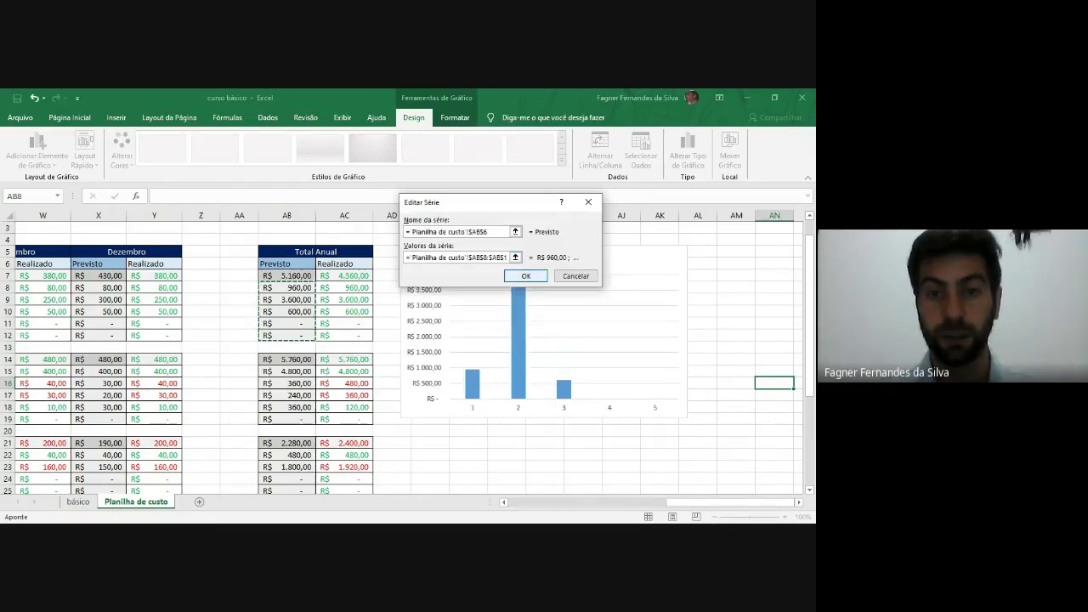
pyautogui.click(525, 275)
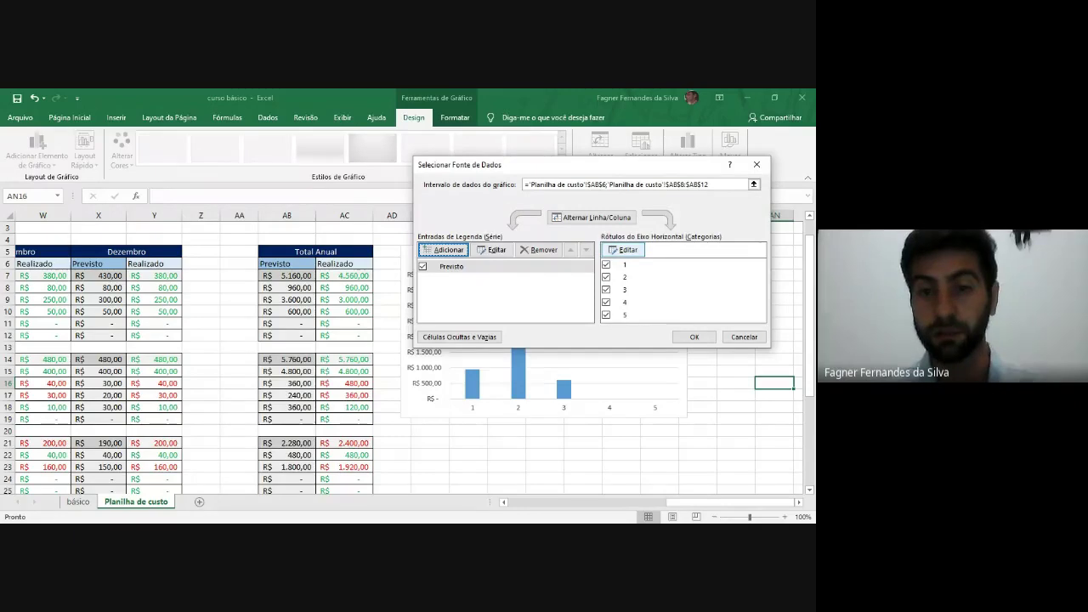
# Step: Use the expense names in A8:A12 as the chart's horizontal axis labels, apply the data source and return to the chart
pyautogui.click(625, 249)
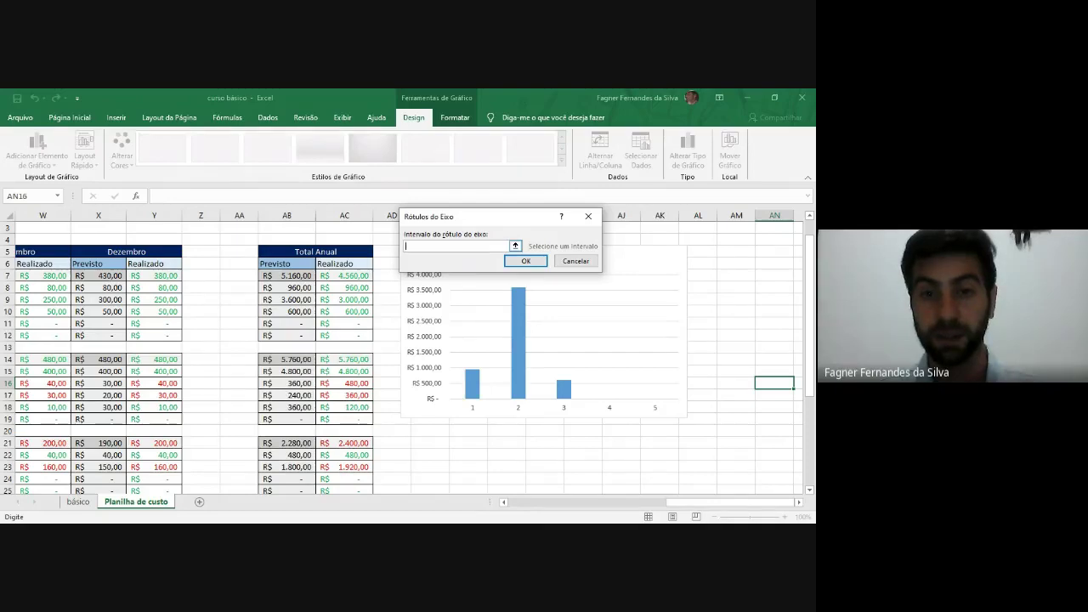
pyautogui.click(514, 246)
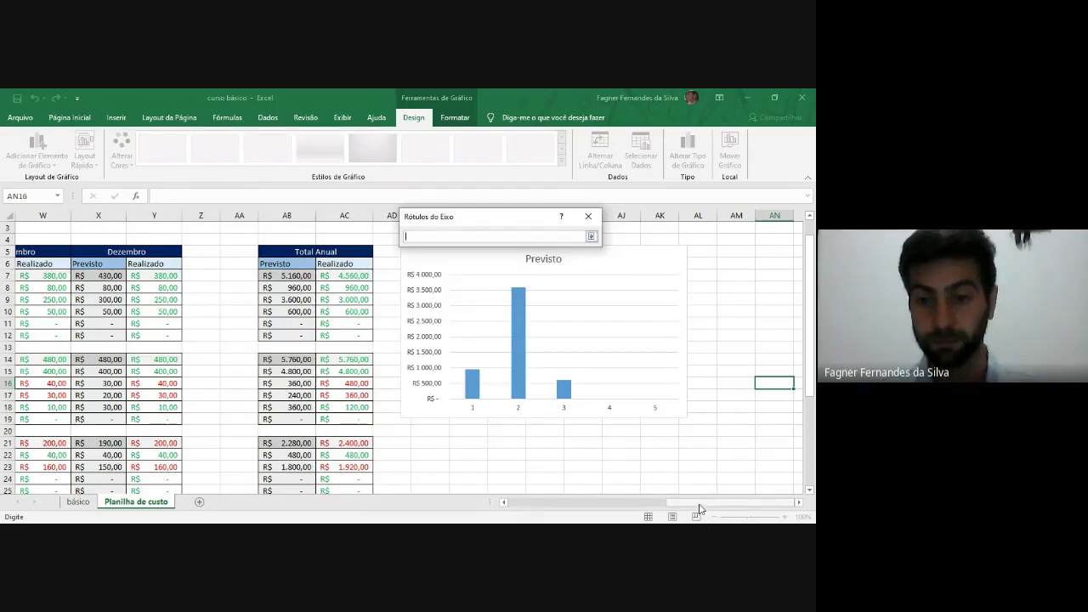
pyautogui.moveTo(700, 507); pyautogui.dragTo(517, 508)
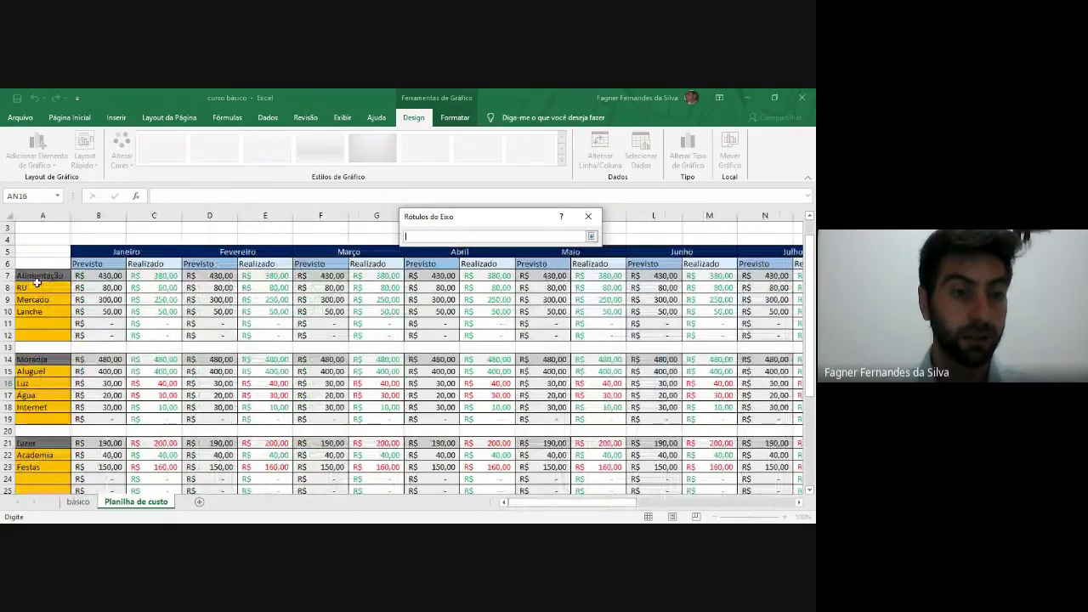
pyautogui.moveTo(30, 287); pyautogui.dragTo(40, 335)
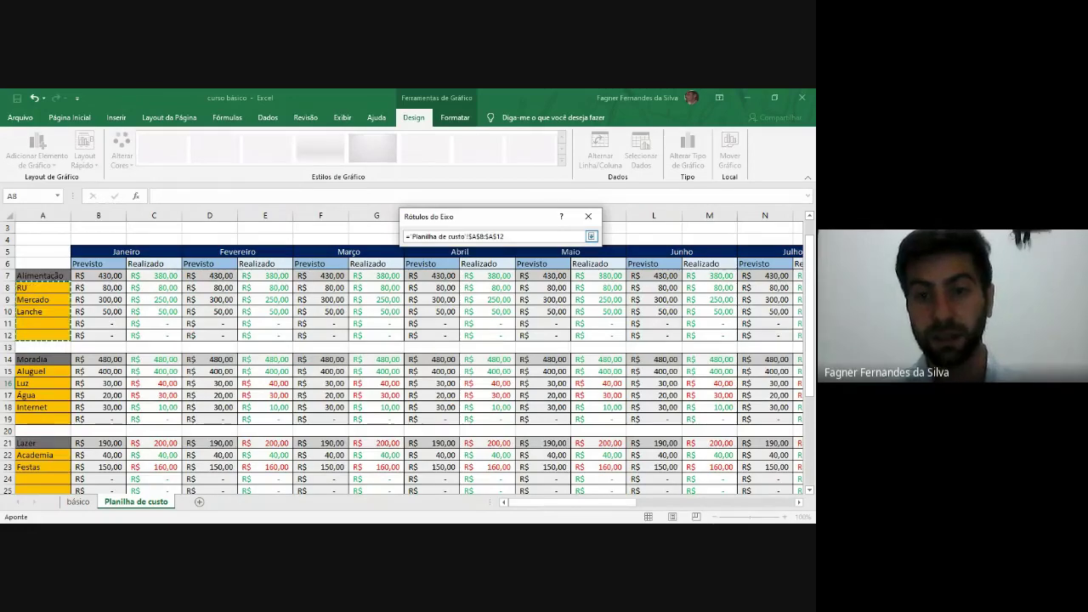
pyautogui.click(590, 236)
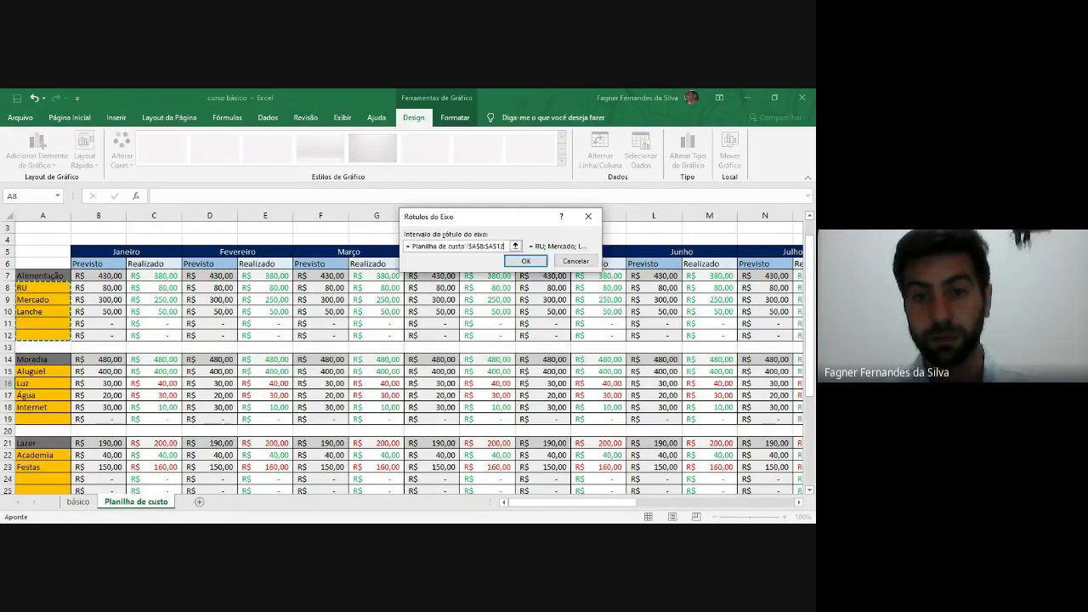
pyautogui.click(525, 261)
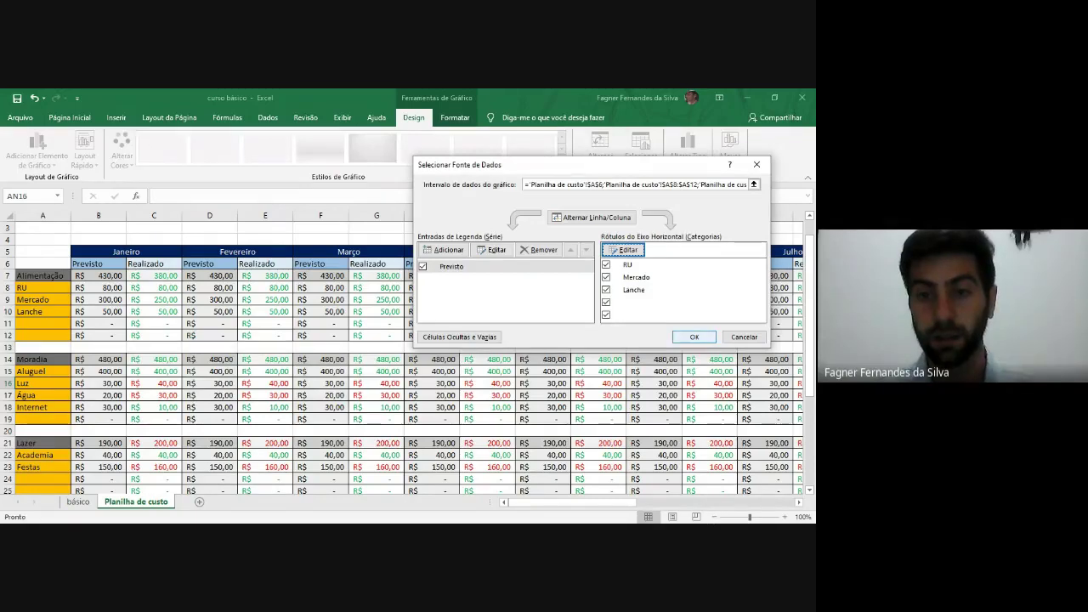
pyautogui.click(693, 337)
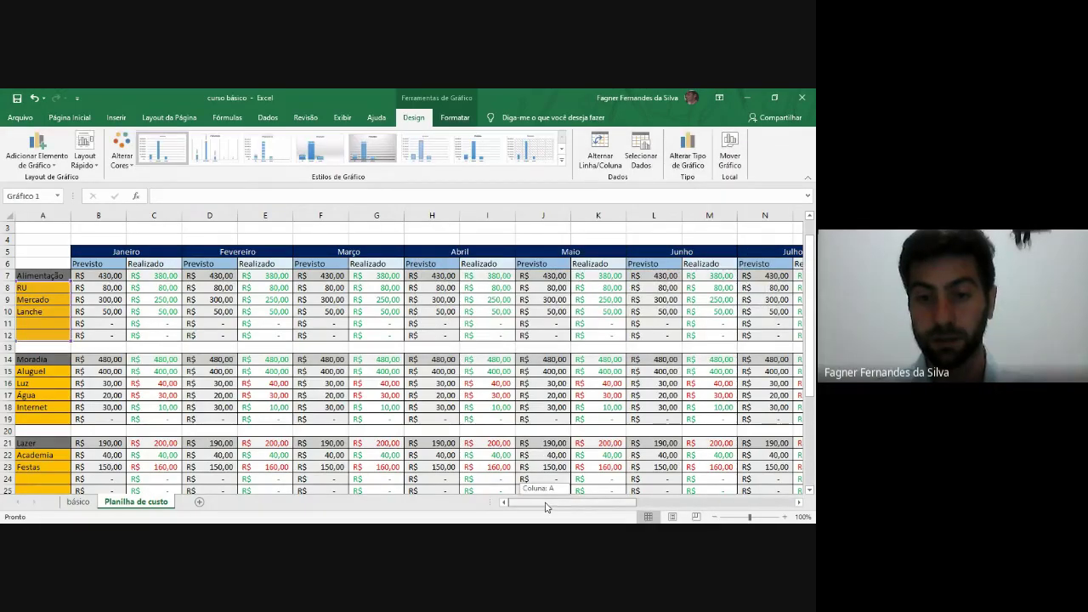
pyautogui.moveTo(545, 507); pyautogui.dragTo(610, 507)
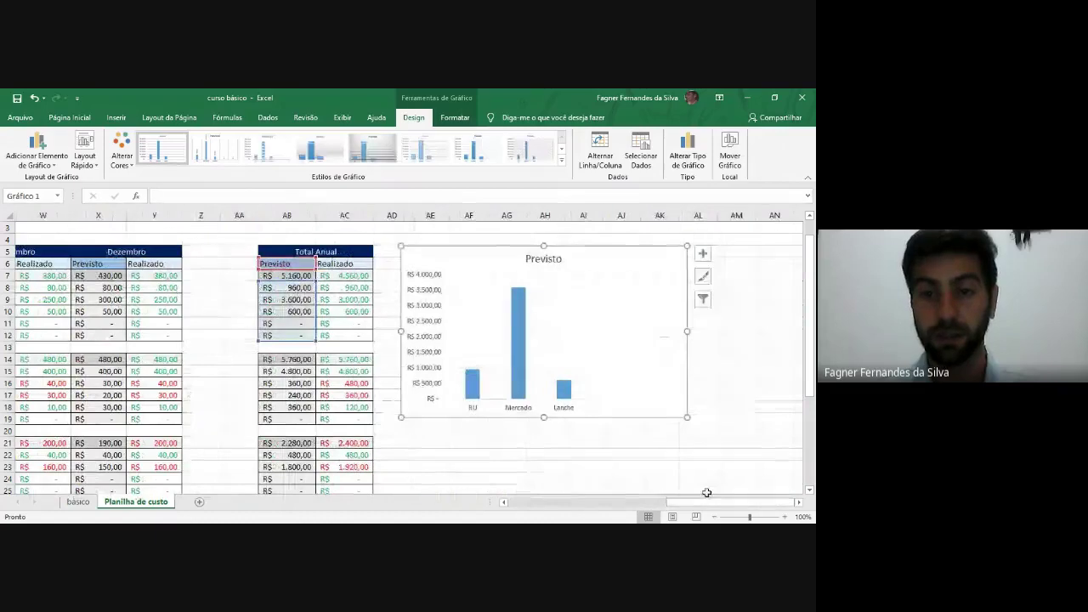
pyautogui.click(621, 455)
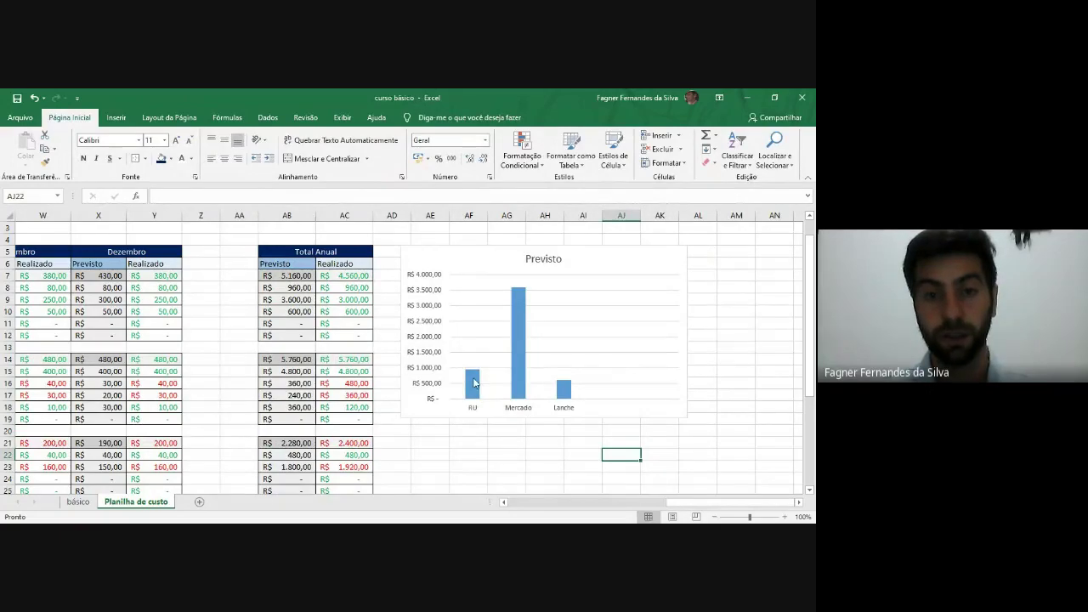
# Step: Inspect the chart's Previsto series and its individual Mercado and Lanche columns
pyautogui.click(518, 384)
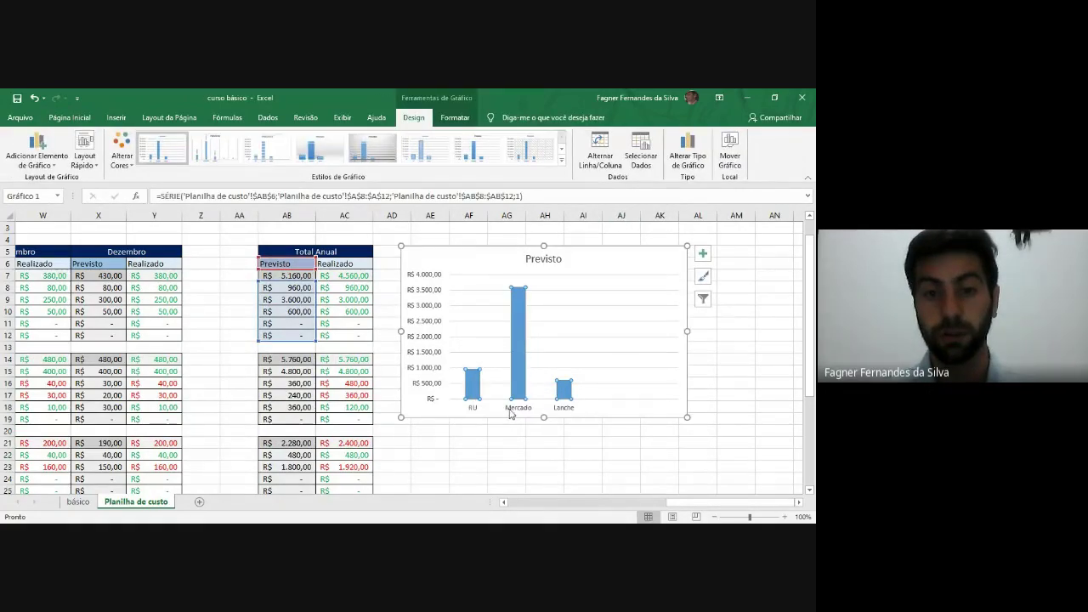
pyautogui.click(515, 384)
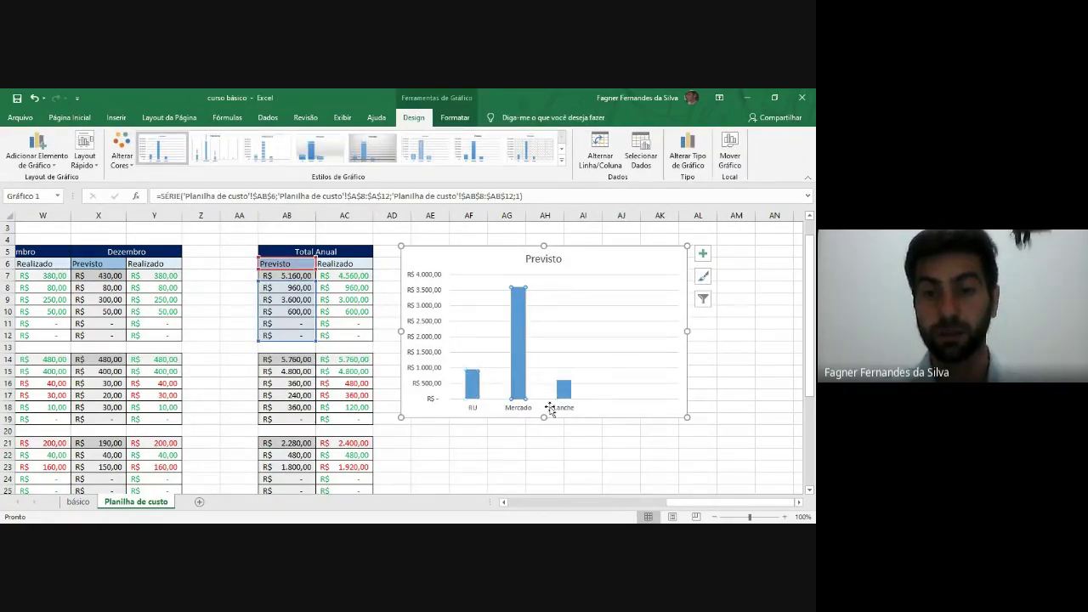
pyautogui.click(565, 395)
pyautogui.click(567, 422)
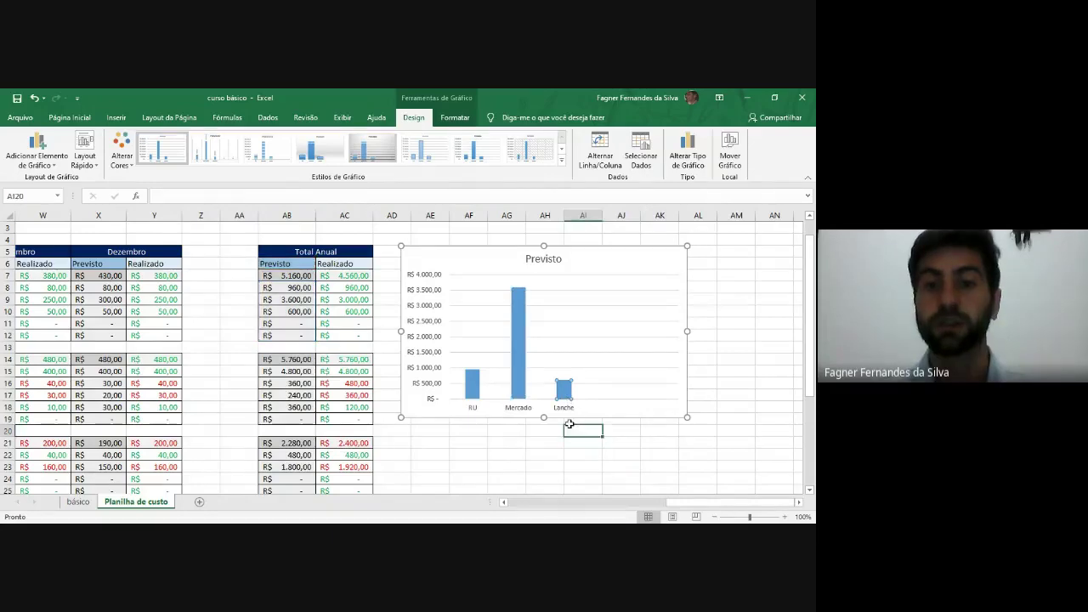
# Step: Add a second data series to the chart and take its name from the Realizado header in AC6
pyautogui.click(590, 307)
pyautogui.rightClick(588, 311)
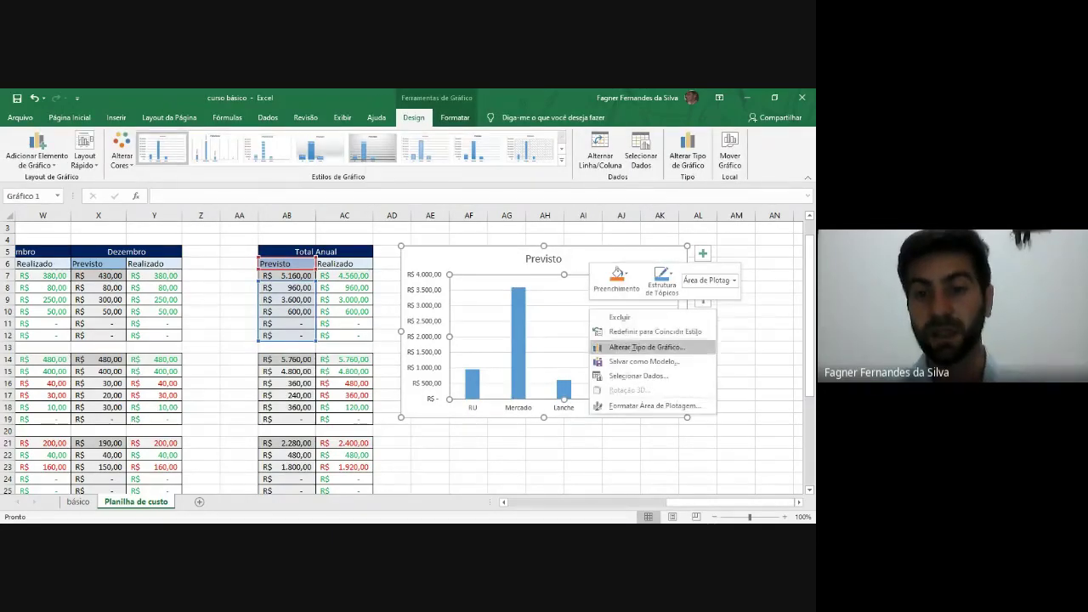
pyautogui.click(637, 375)
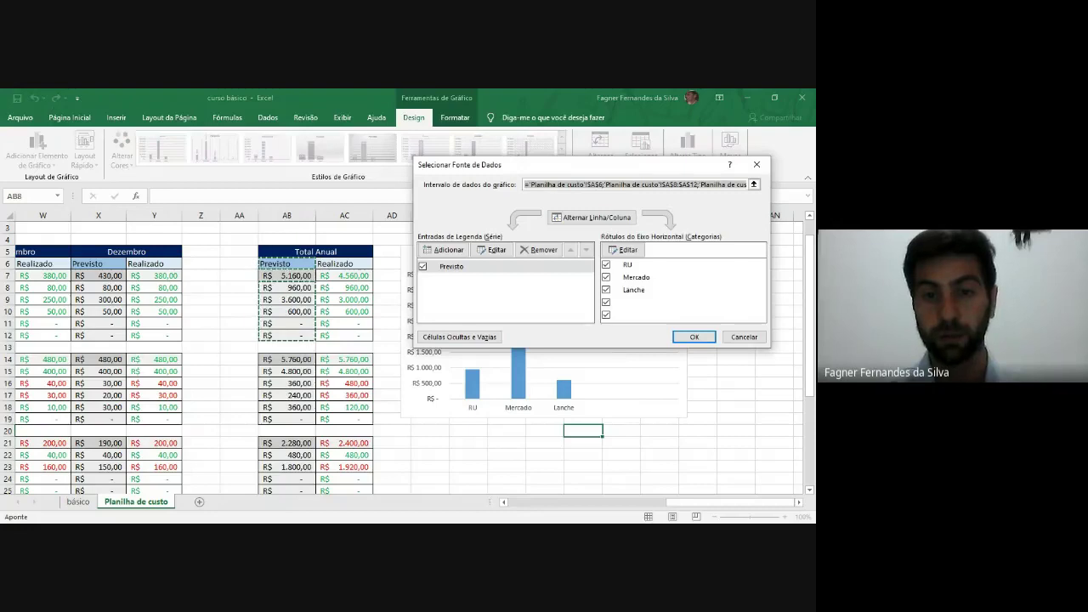
pyautogui.click(446, 250)
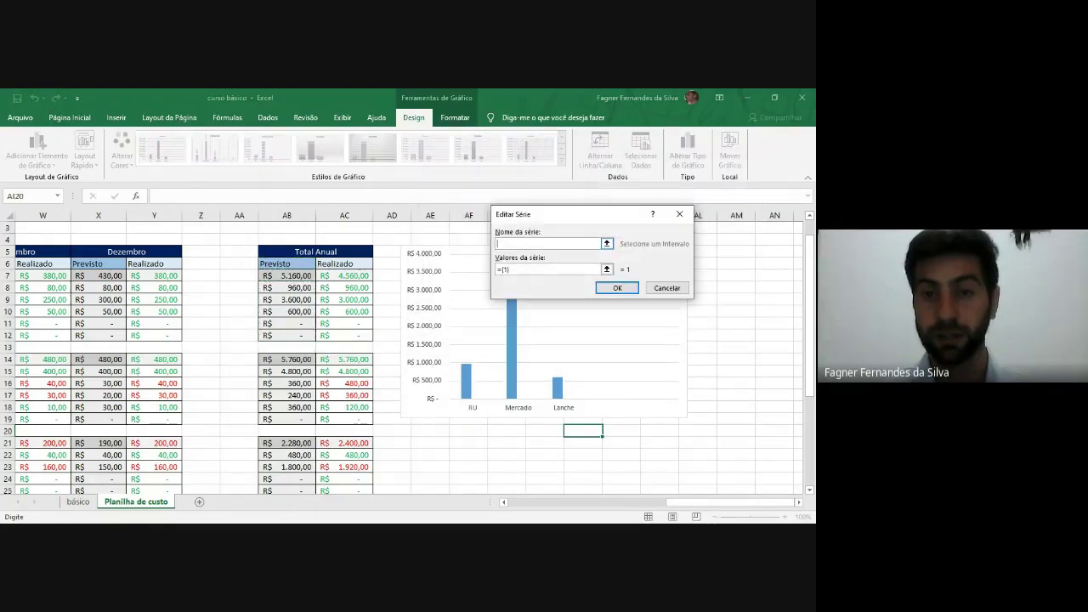
pyautogui.click(606, 243)
pyautogui.click(344, 263)
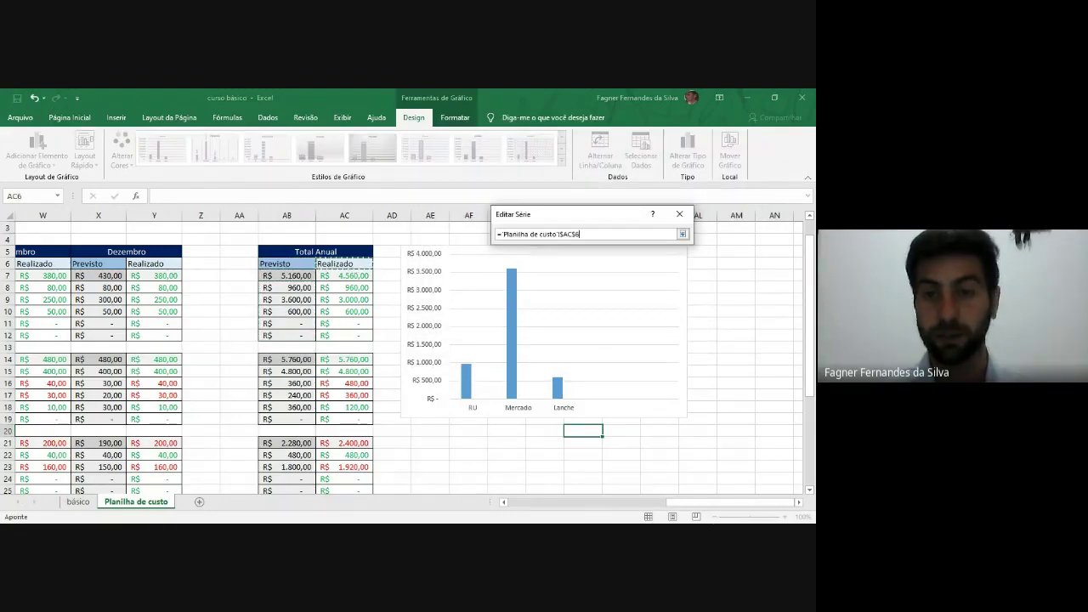
pyautogui.click(681, 234)
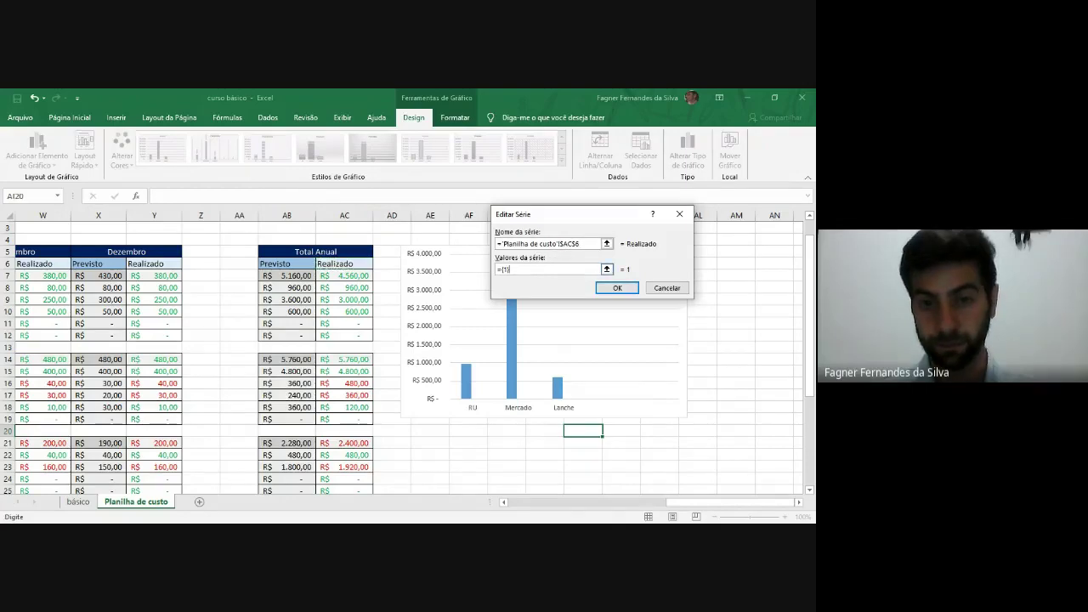
# Step: Set the Realizado series values to AC8:AC12, apply the data source and deselect the chart
pyautogui.click(606, 268)
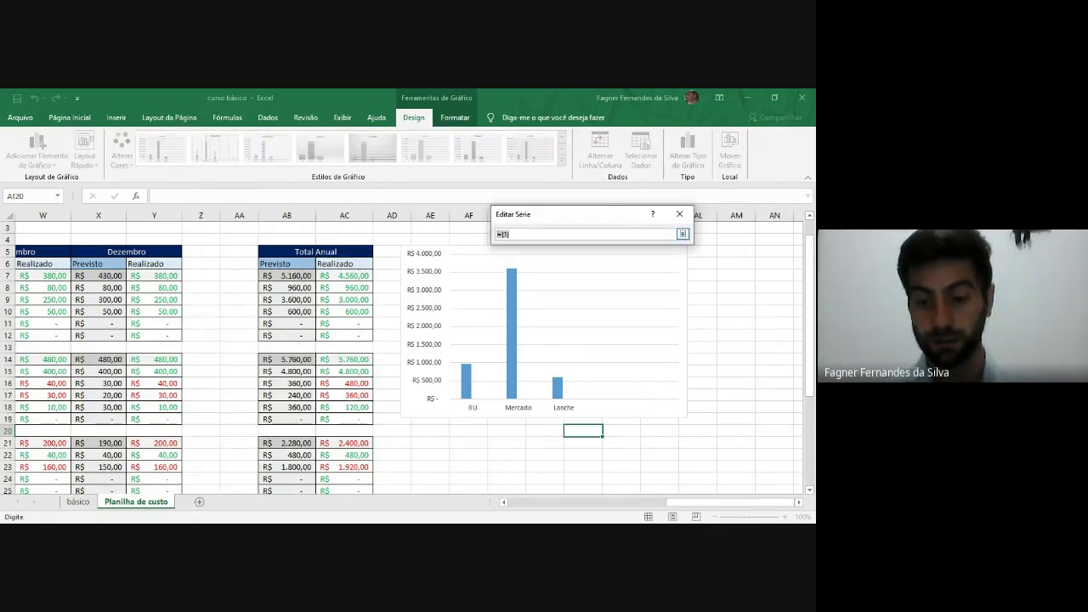
pyautogui.press('BackSpace')
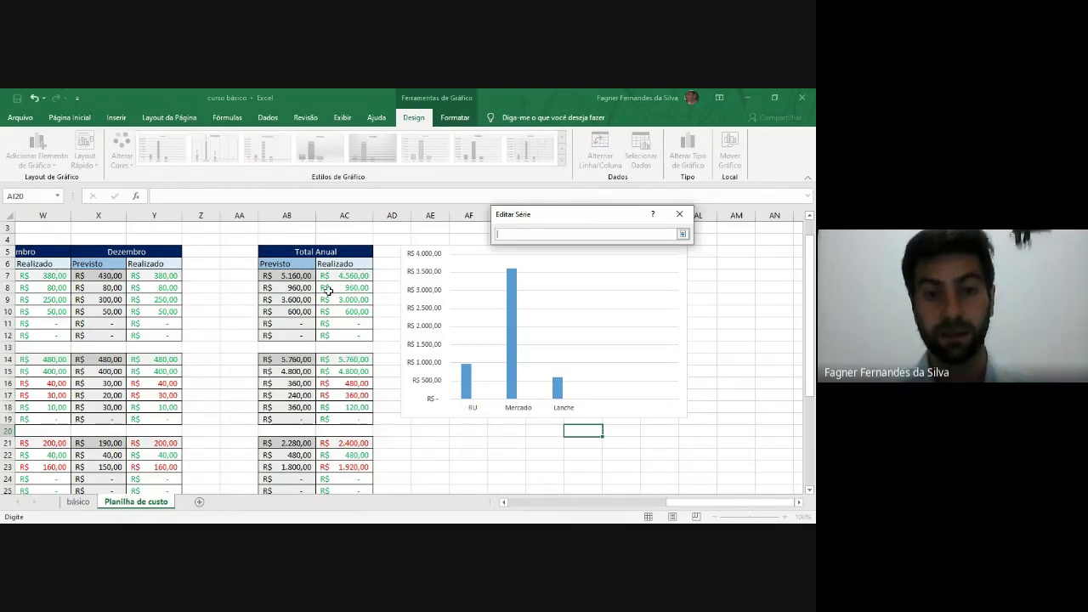
pyautogui.moveTo(329, 286); pyautogui.dragTo(340, 336)
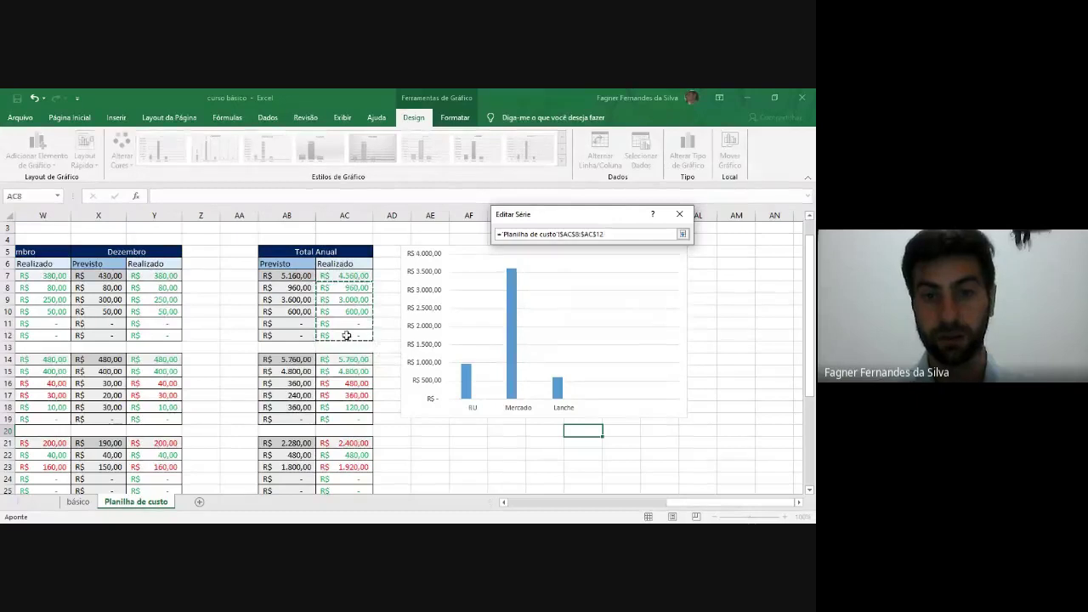
pyautogui.click(682, 232)
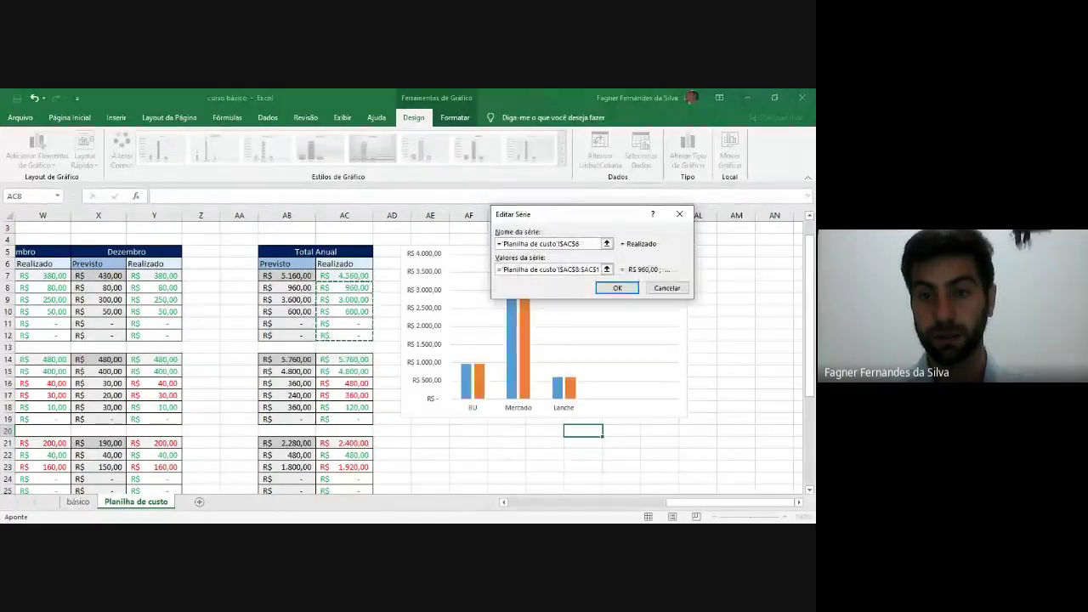
pyautogui.click(617, 287)
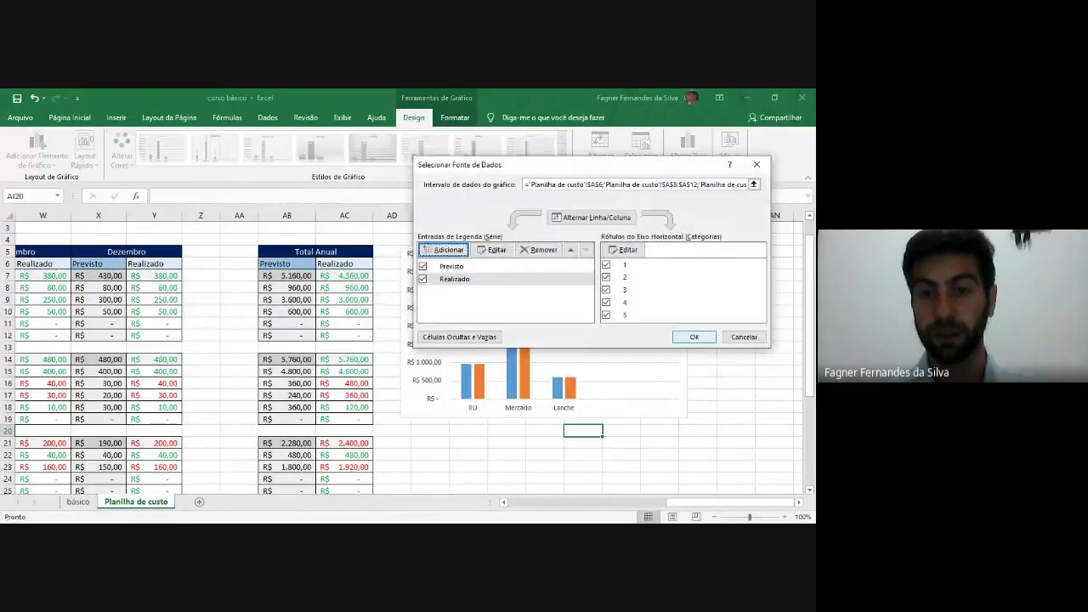
pyautogui.click(685, 338)
pyautogui.click(541, 453)
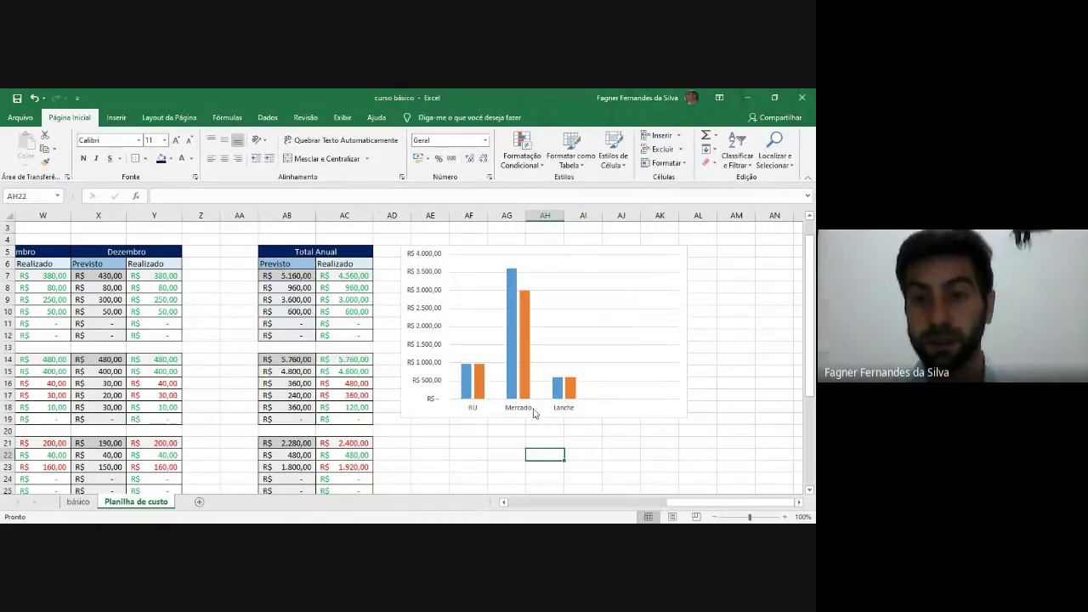
# Step: Add axis titles and a chart title to the Previsto and Realizado column chart
pyautogui.click(646, 297)
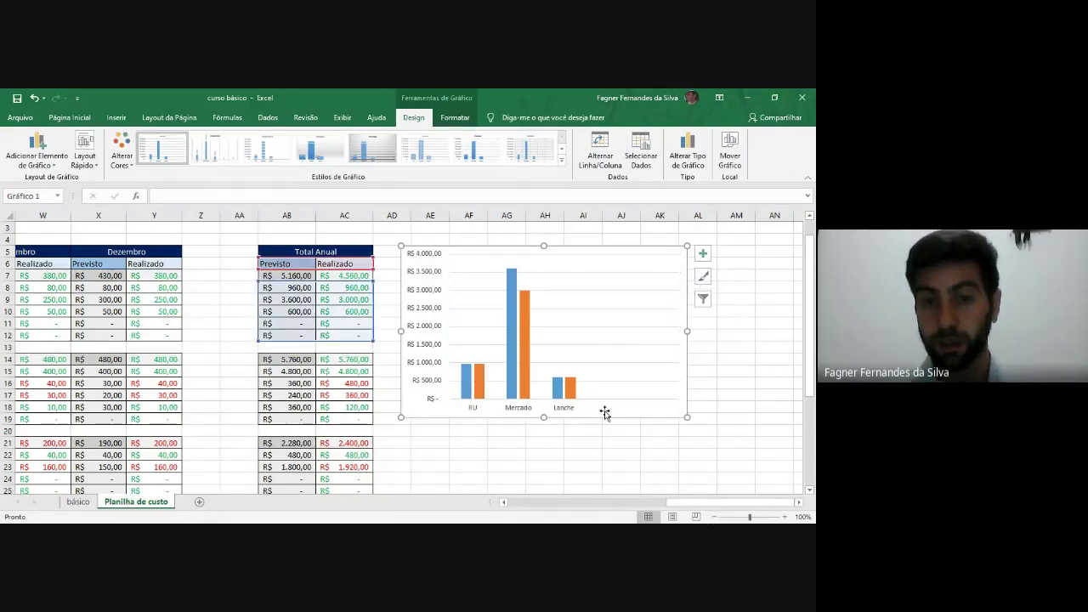
pyautogui.click(592, 441)
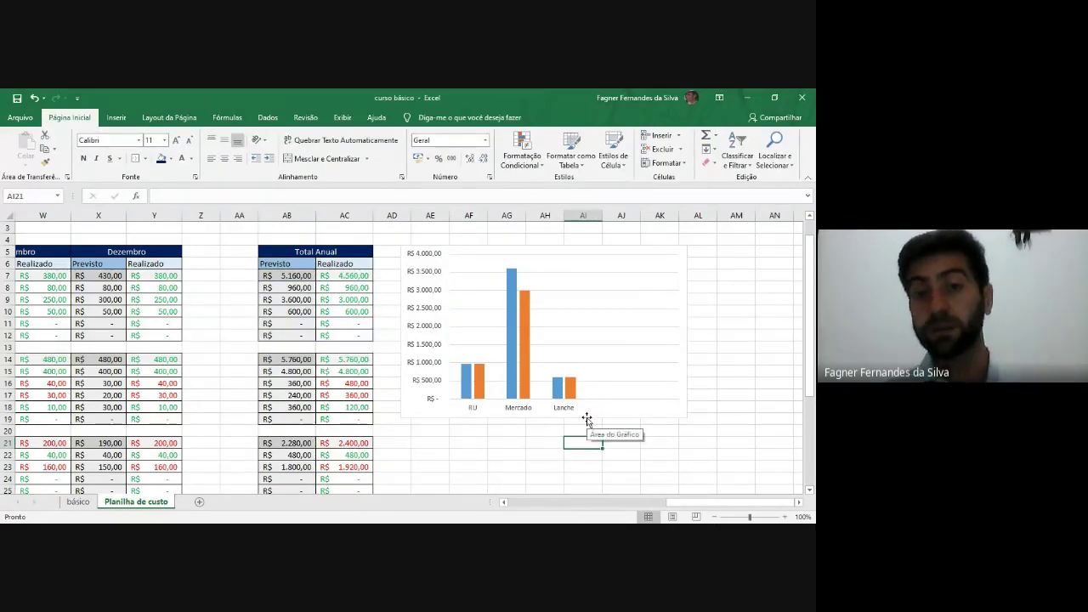
pyautogui.click(587, 419)
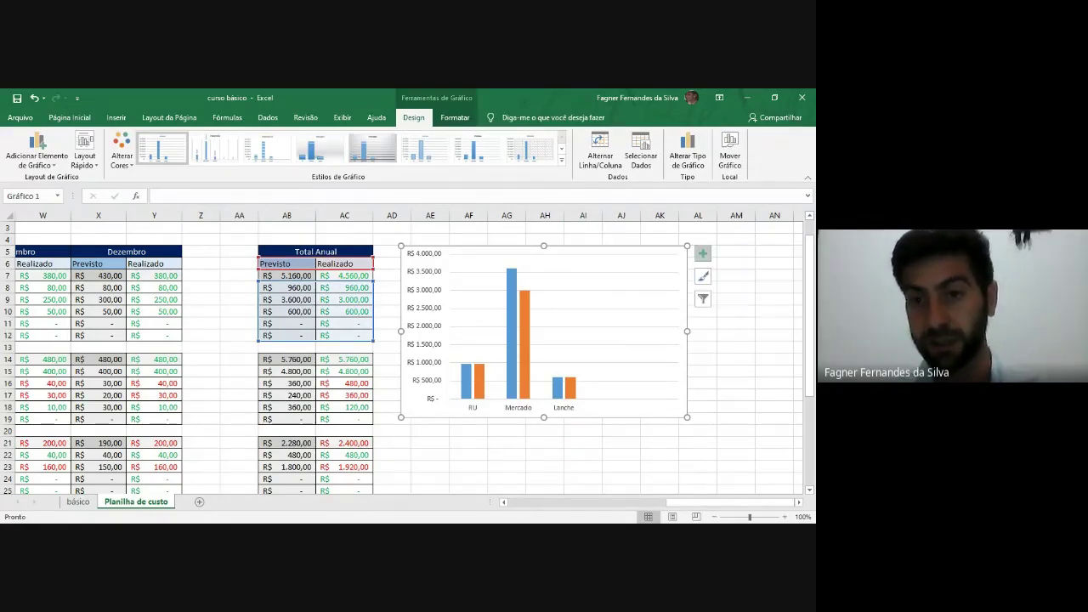
pyautogui.click(702, 253)
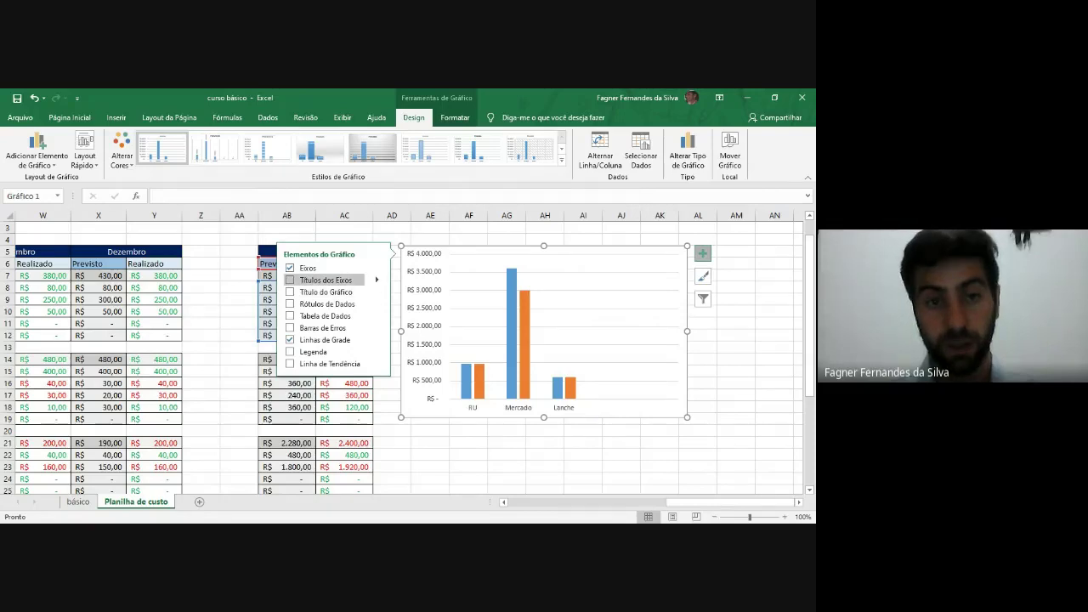
pyautogui.click(289, 280)
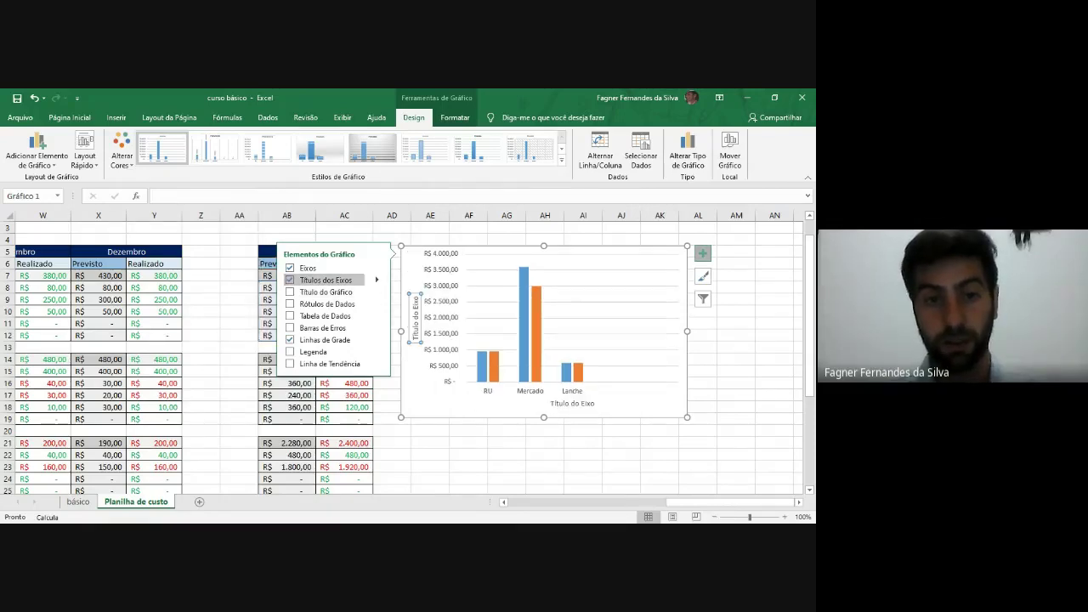
pyautogui.click(289, 292)
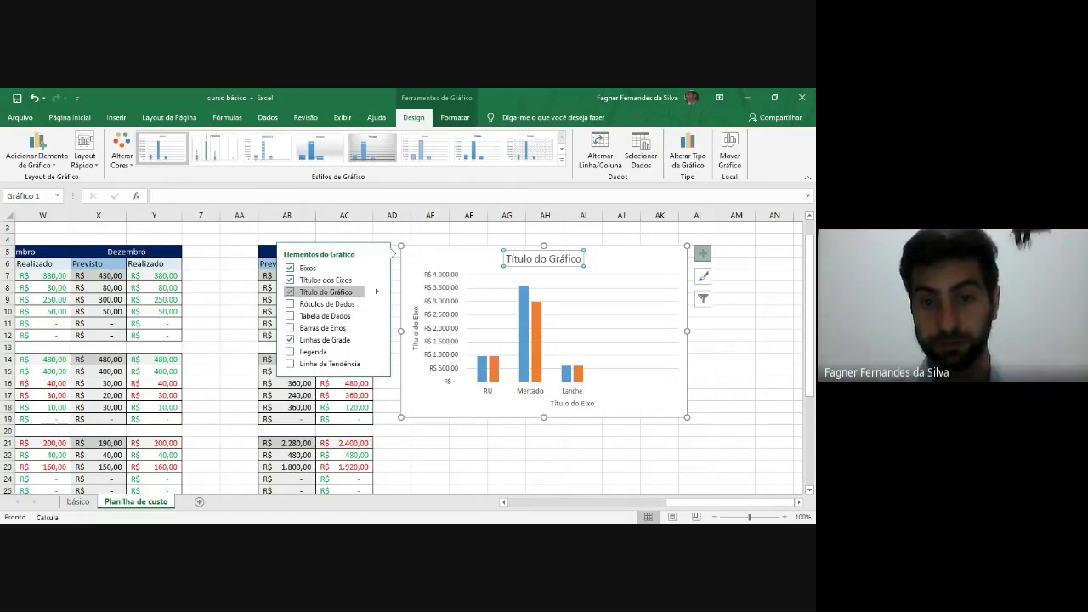
# Step: Add data labels to the columns, reposition one RU label and undo the accidental plot area move
pyautogui.click(290, 303)
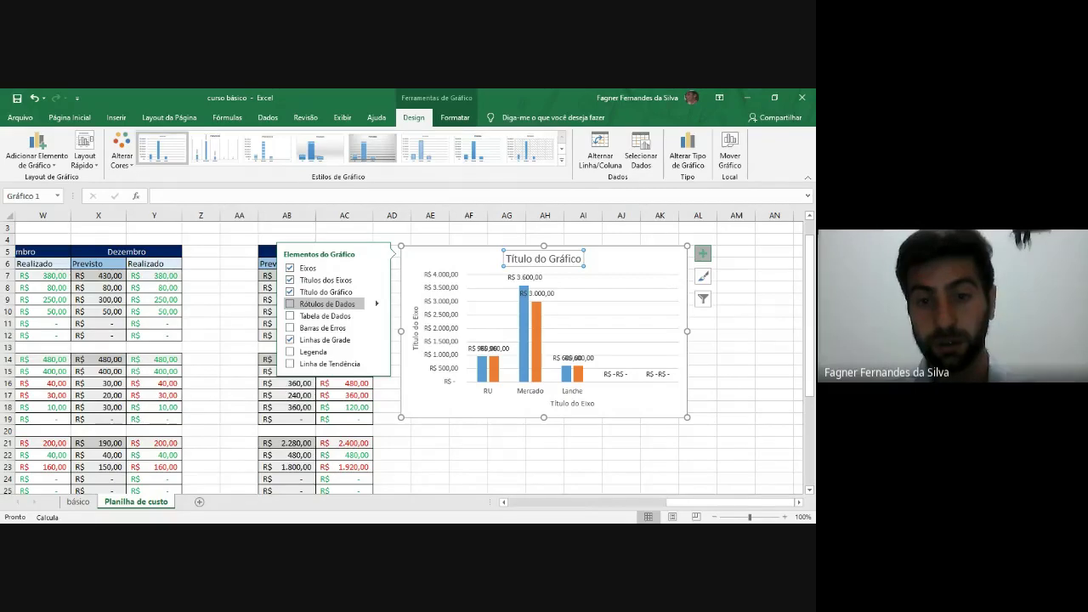
pyautogui.click(483, 351)
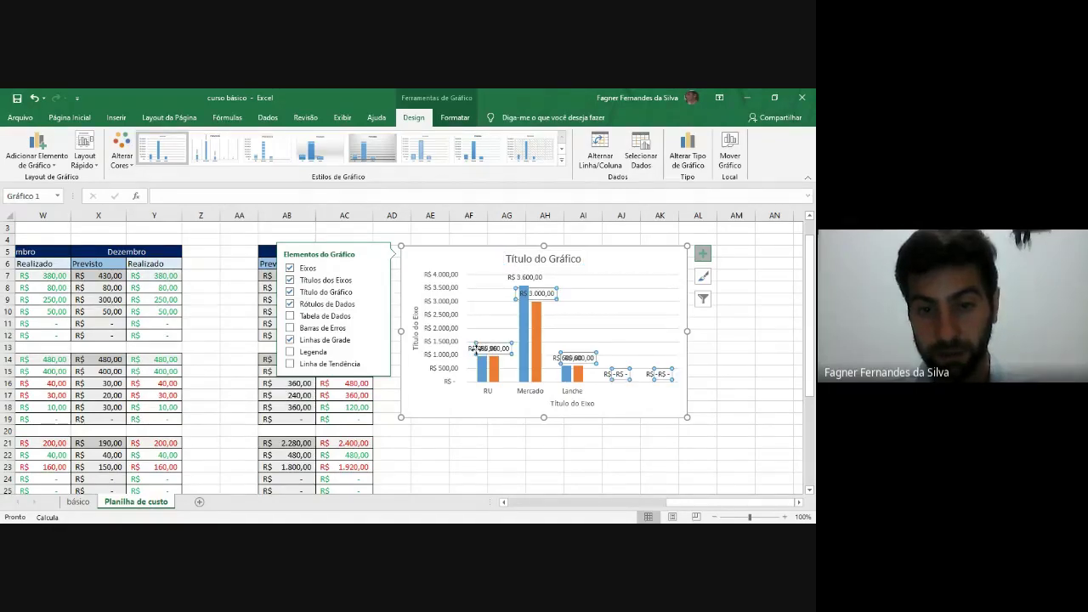
pyautogui.click(501, 343)
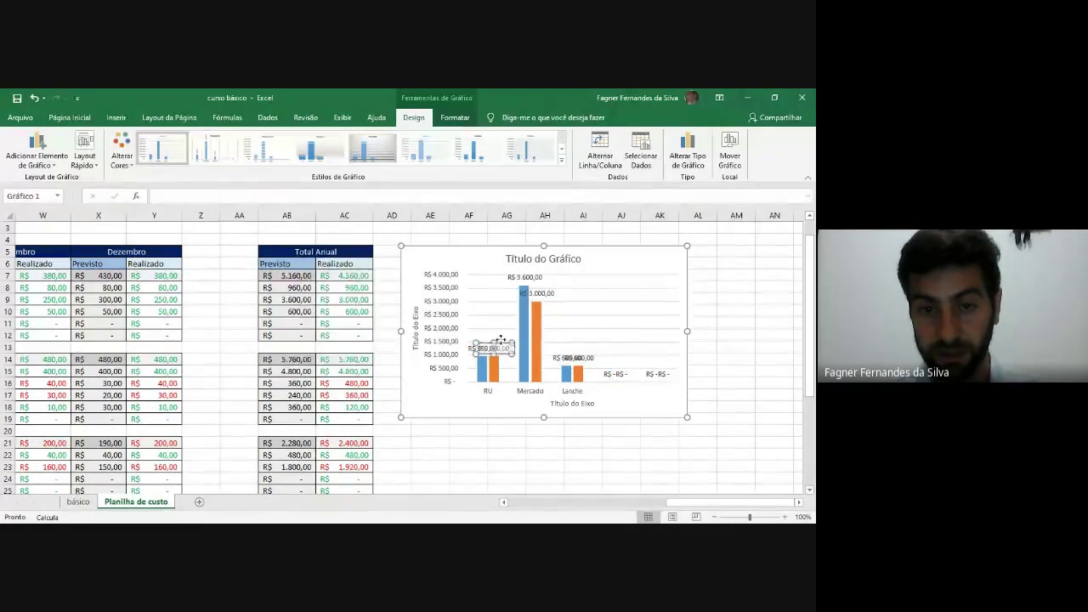
pyautogui.moveTo(489, 338); pyautogui.dragTo(500, 337)
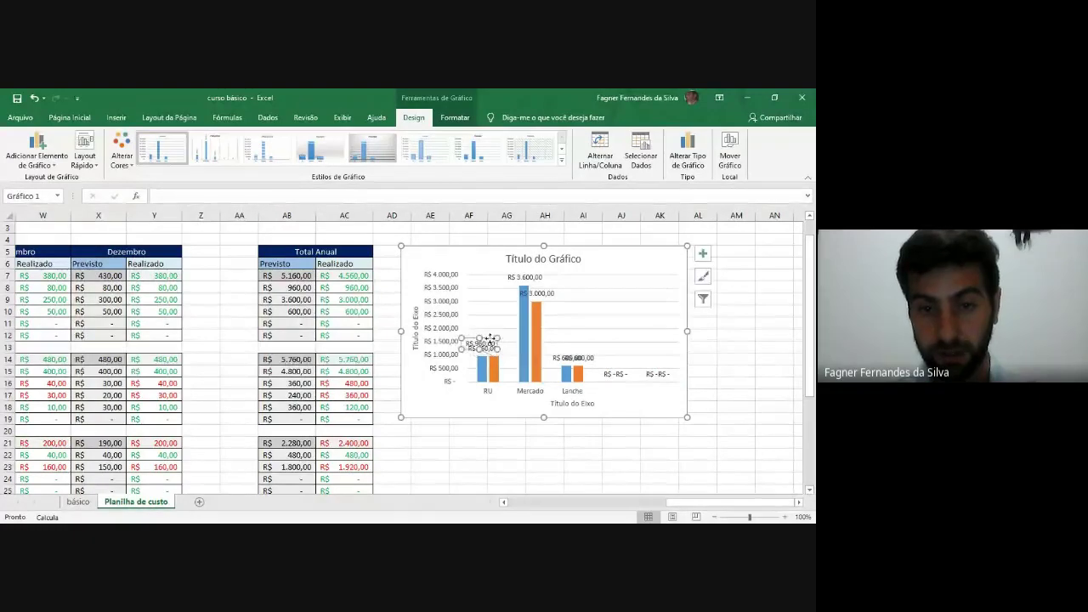
pyautogui.click(490, 340)
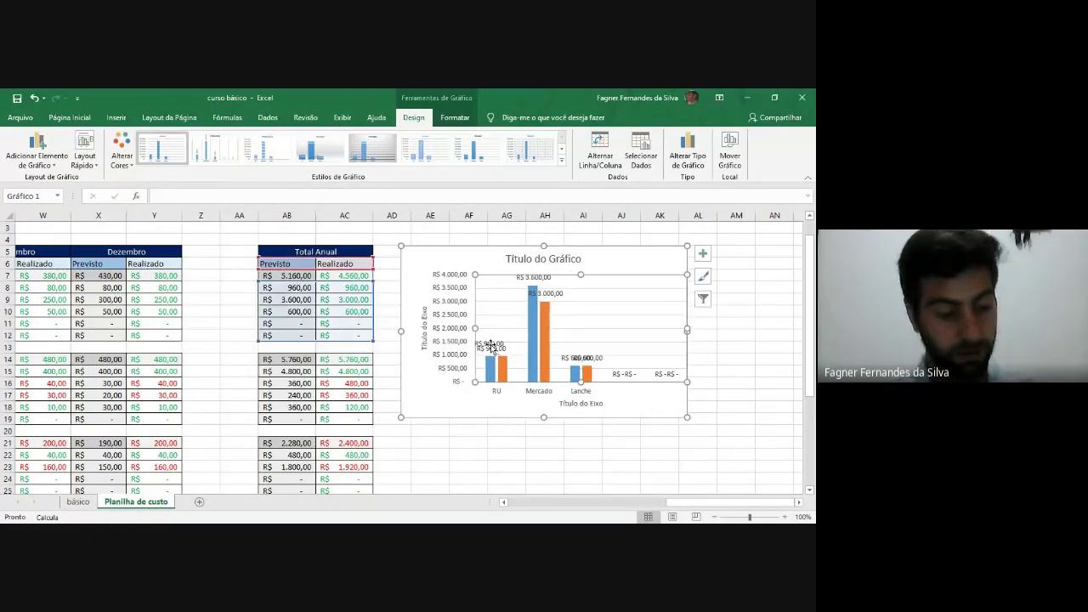
pyautogui.hotkey('ctrl', 'z')
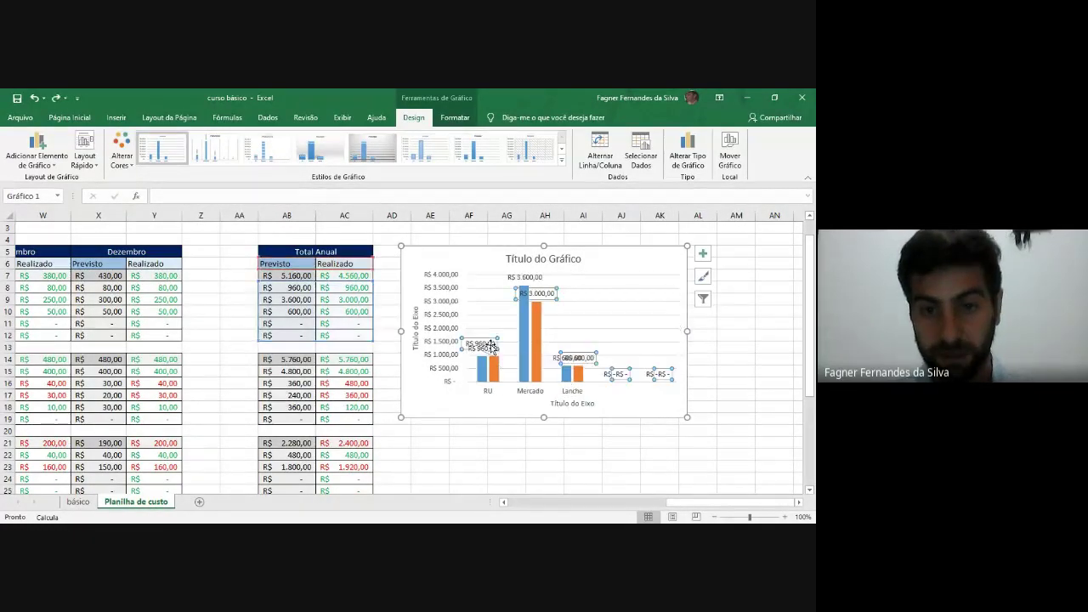
# Step: Separate the two overlapping RU data labels so they sit side by side above their columns
pyautogui.click(509, 360)
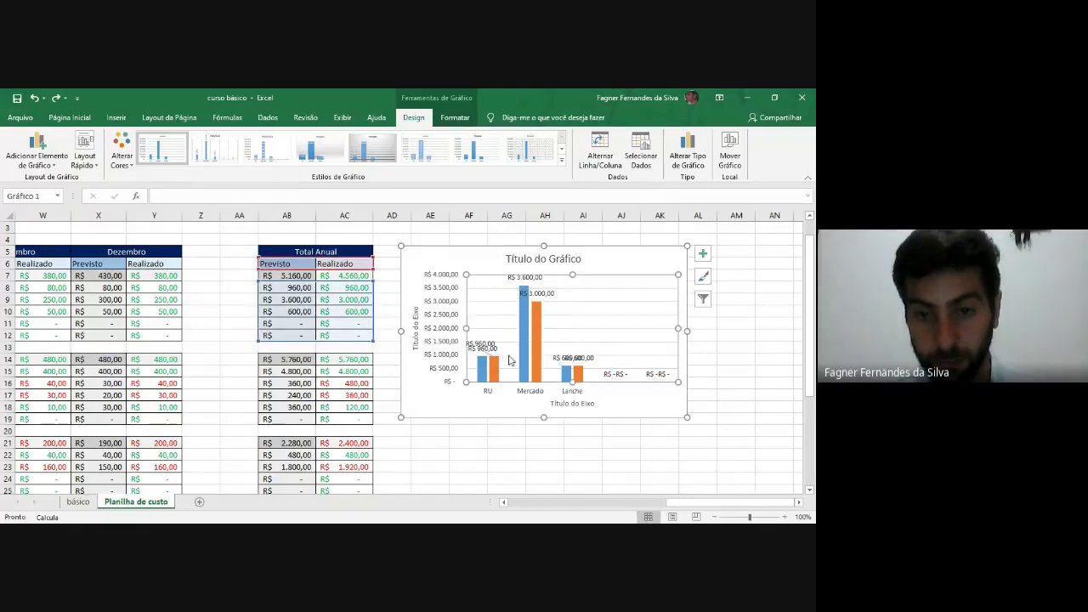
pyautogui.click(484, 349)
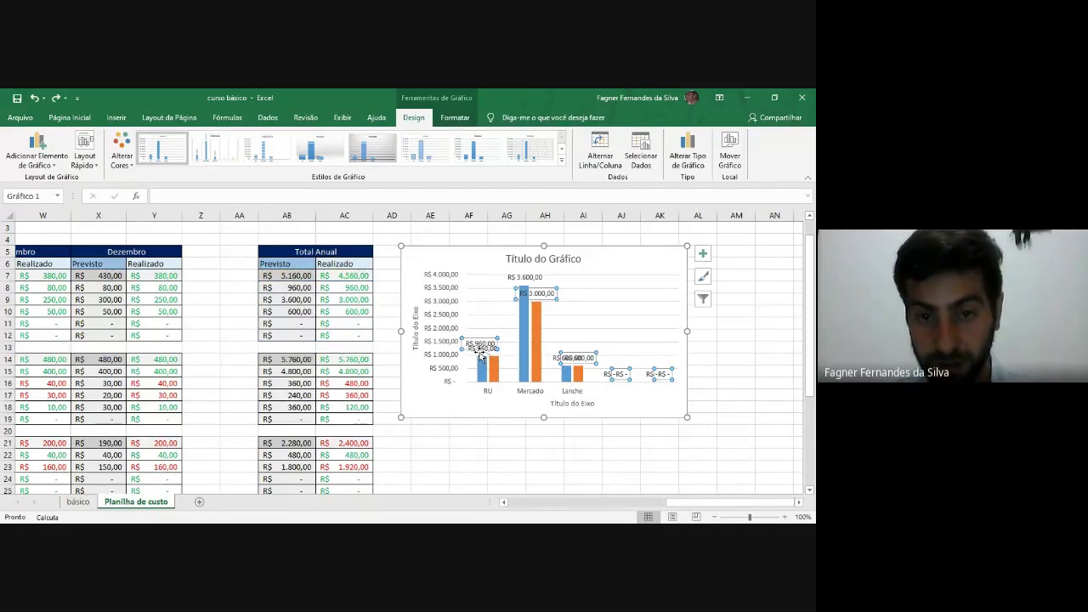
pyautogui.click(495, 350)
pyautogui.moveTo(502, 347); pyautogui.dragTo(523, 348)
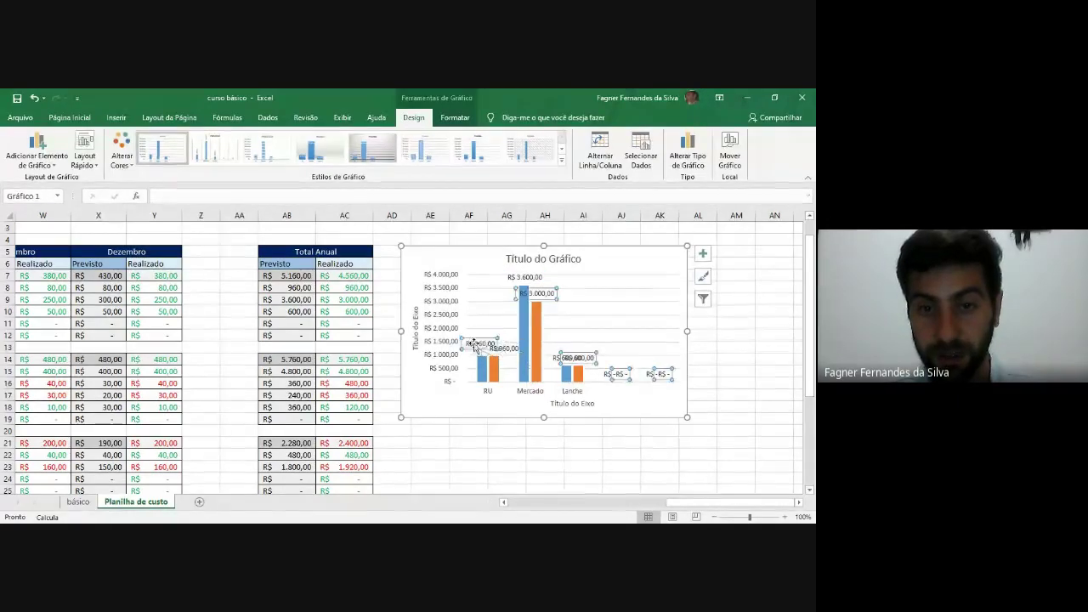
pyautogui.click(480, 341)
pyautogui.click(481, 339)
pyautogui.moveTo(481, 339)
pyautogui.mouseDown()
pyautogui.moveTo(507, 323)
pyautogui.moveTo(480, 343)
pyautogui.mouseUp()
pyautogui.click(510, 348)
pyautogui.click(507, 347)
pyautogui.click(502, 328)
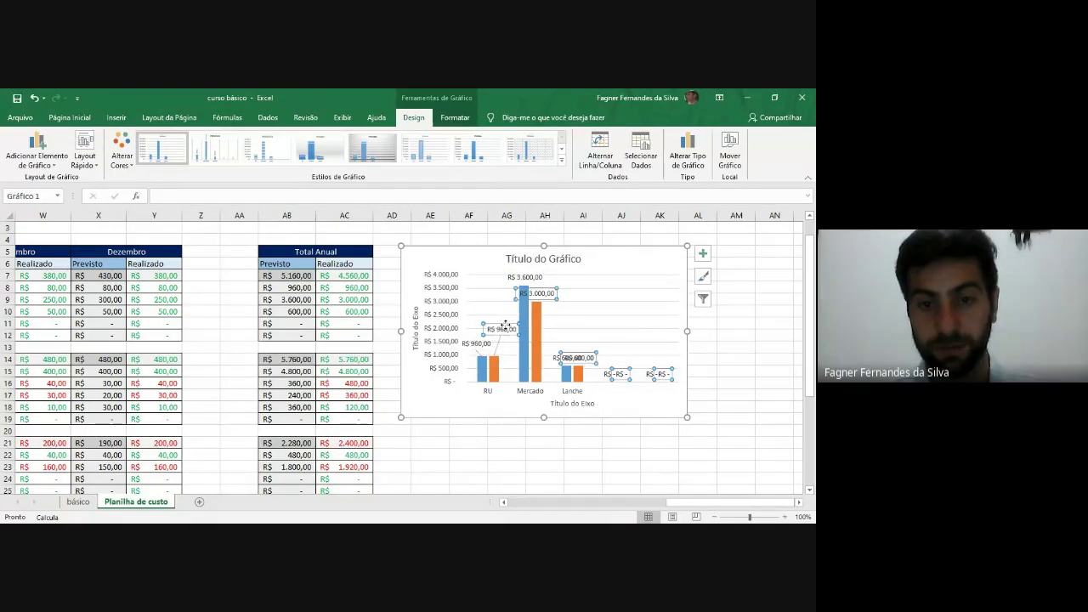
pyautogui.click(503, 330)
pyautogui.moveTo(505, 337); pyautogui.dragTo(512, 351)
# Step: Raise the Previsto data label of Lanche clear of the Realizado label and deselect the chart
pyautogui.click(561, 353)
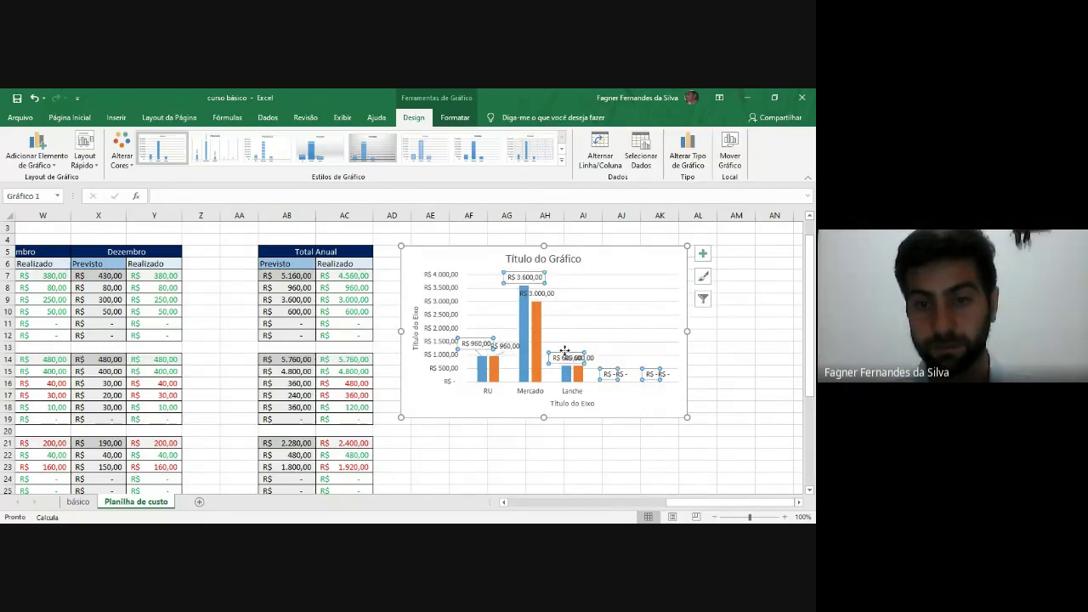
pyautogui.click(563, 349)
pyautogui.moveTo(556, 352); pyautogui.dragTo(552, 340)
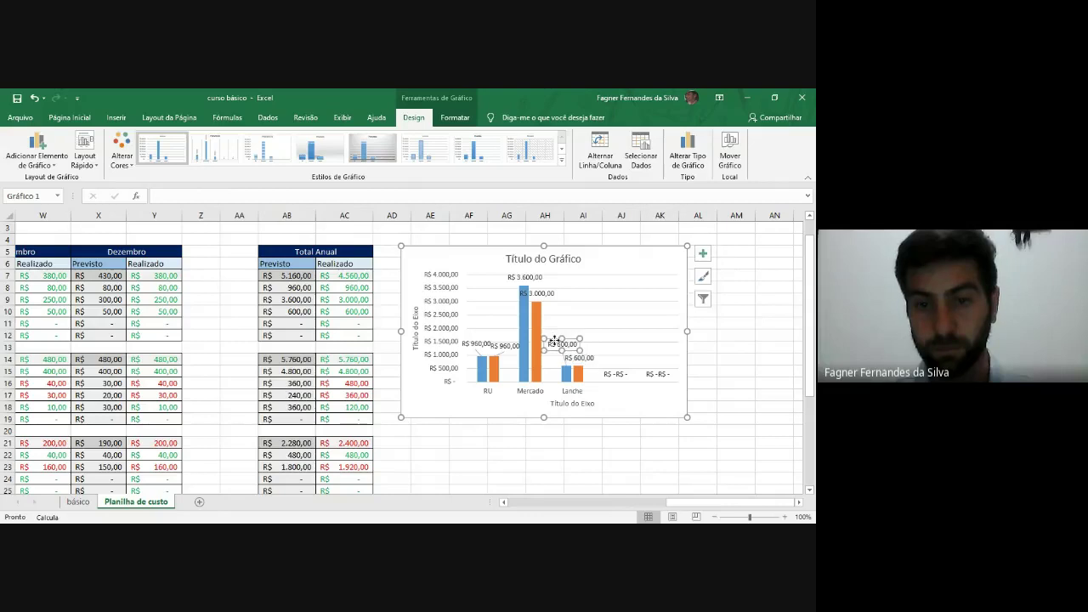
pyautogui.click(619, 445)
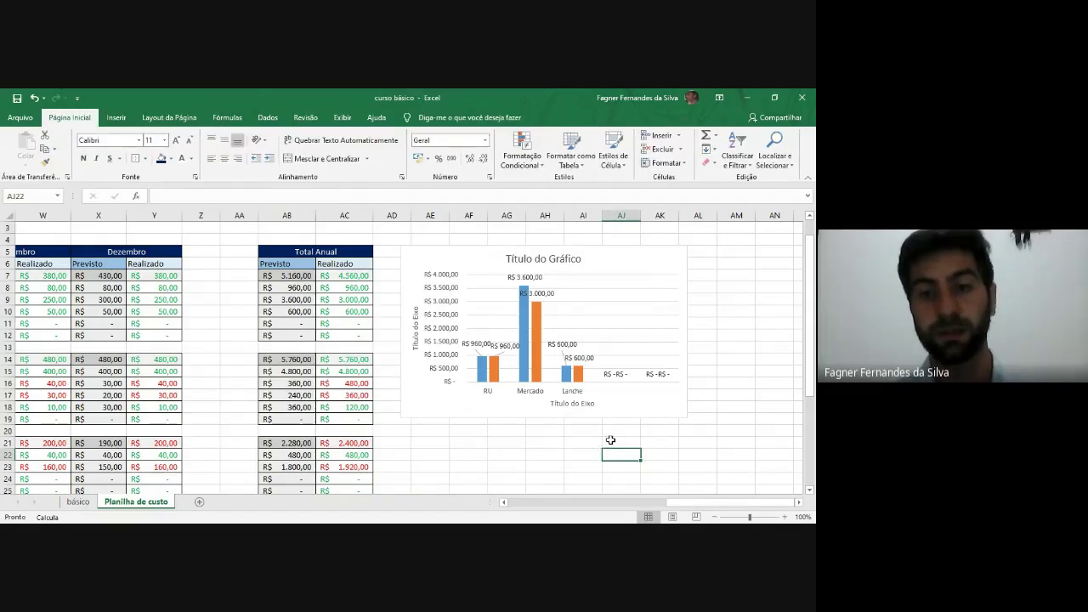
# Step: Try the data table element on the chart, switching it on and off to compare the layouts
pyautogui.click(654, 265)
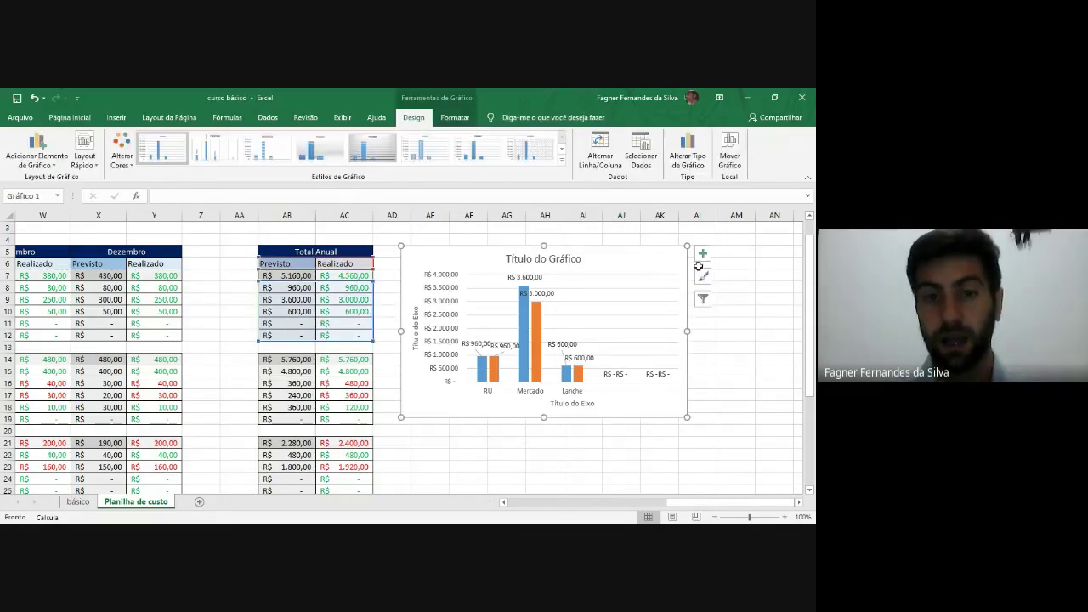
pyautogui.click(701, 253)
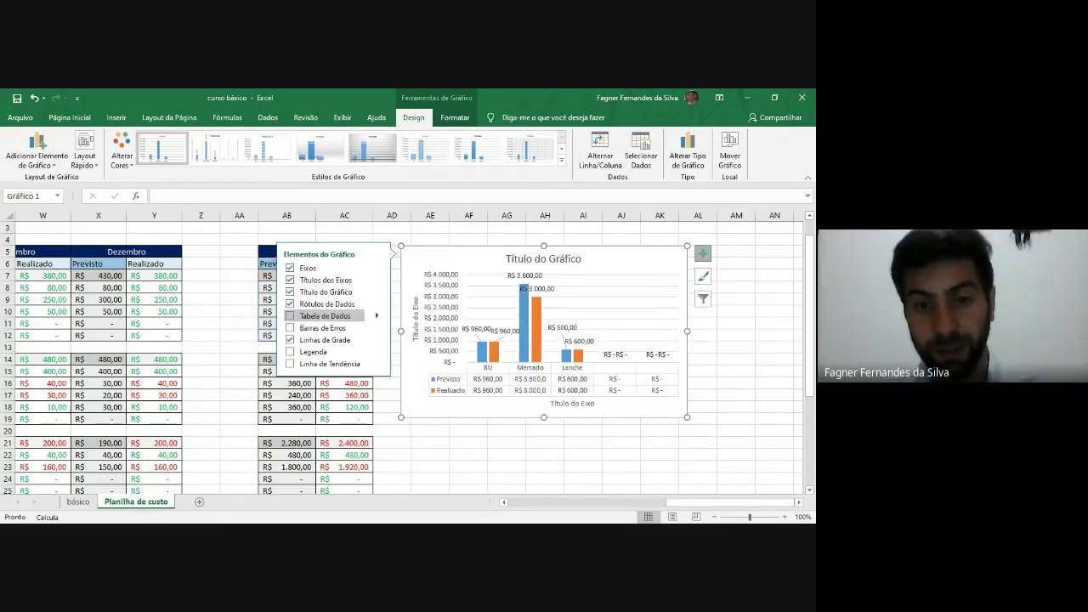
pyautogui.click(315, 315)
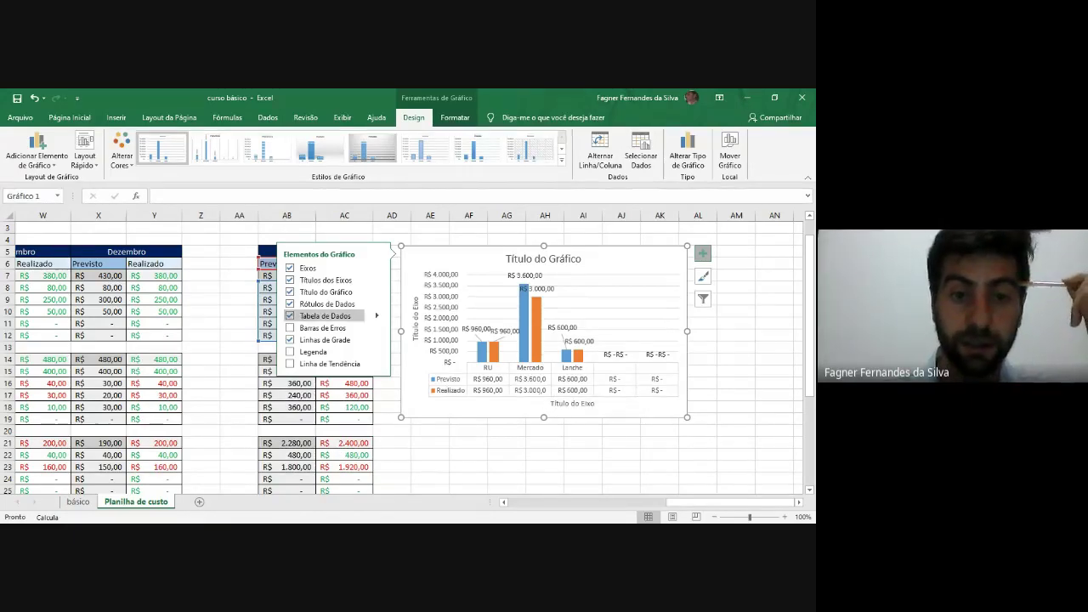
pyautogui.click(314, 315)
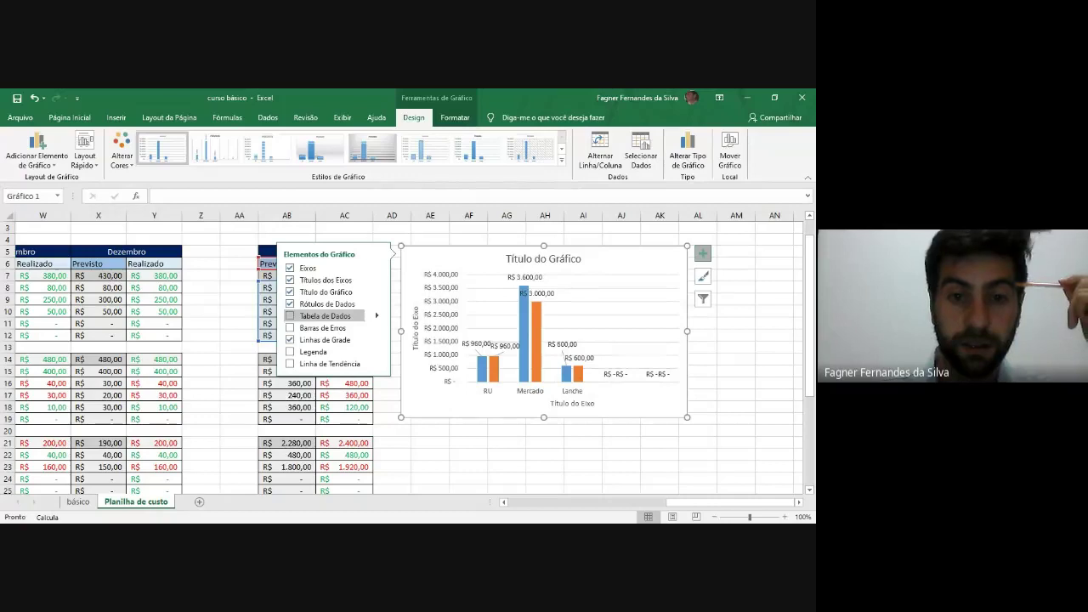
pyautogui.click(314, 315)
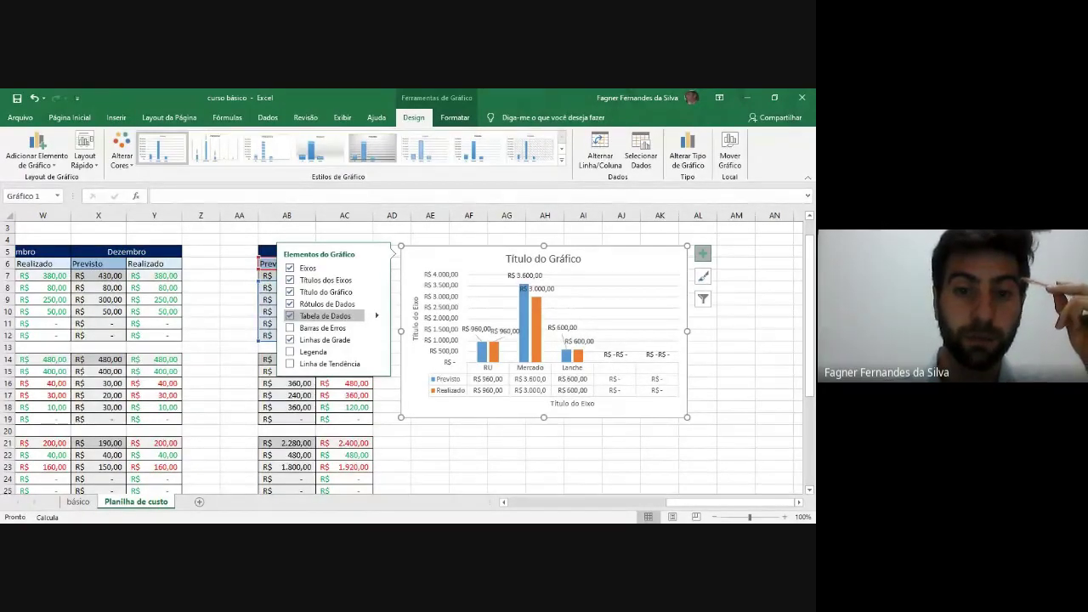
pyautogui.click(315, 316)
pyautogui.click(314, 315)
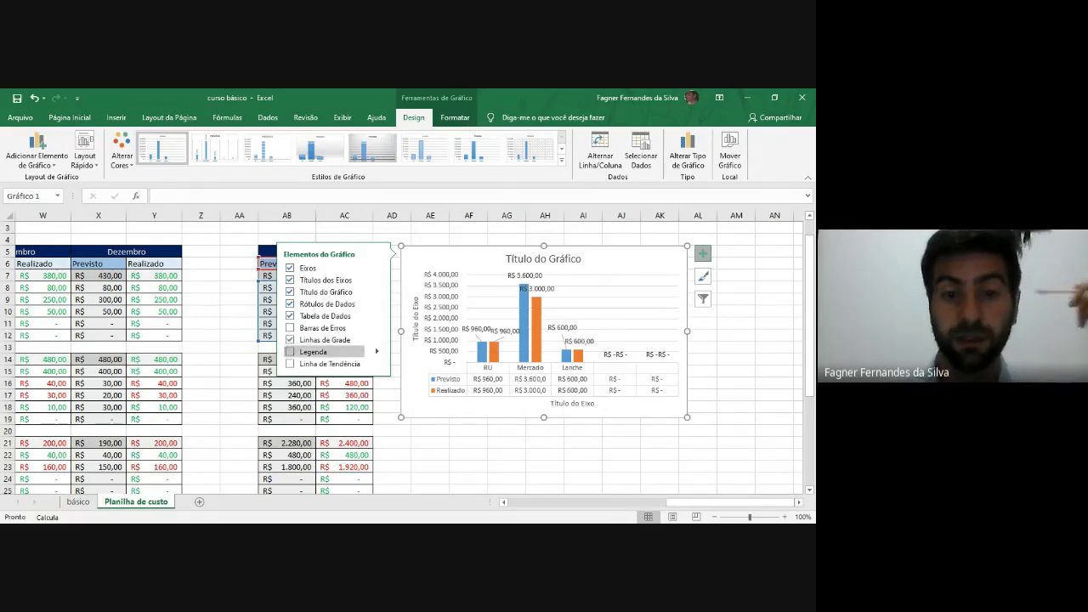
pyautogui.click(323, 315)
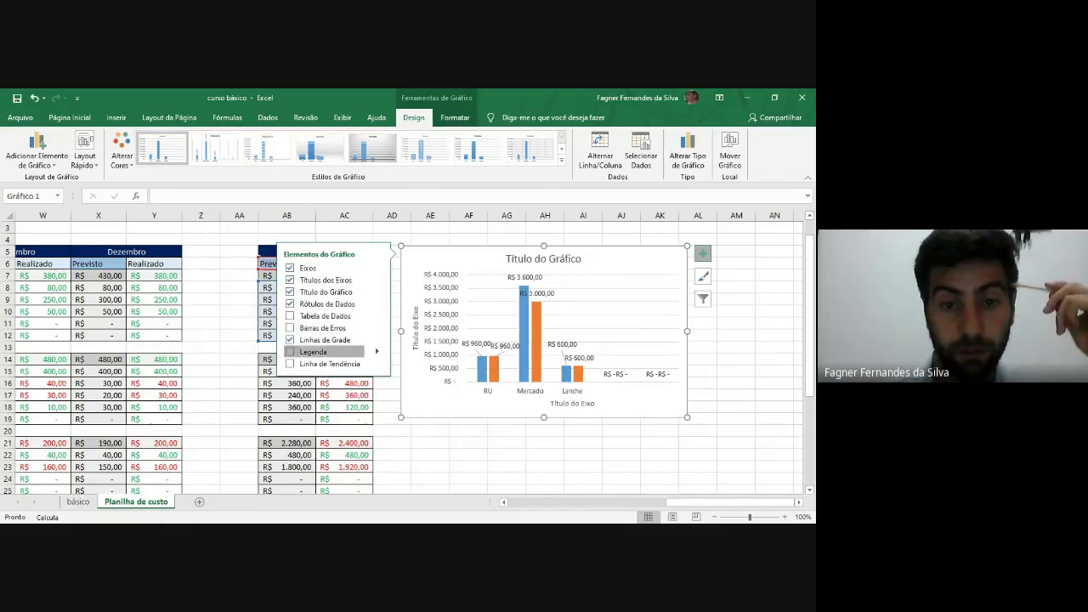
# Step: Remove the chart's data labels and show the data table below the columns, leaving the legend off
pyautogui.click(313, 351)
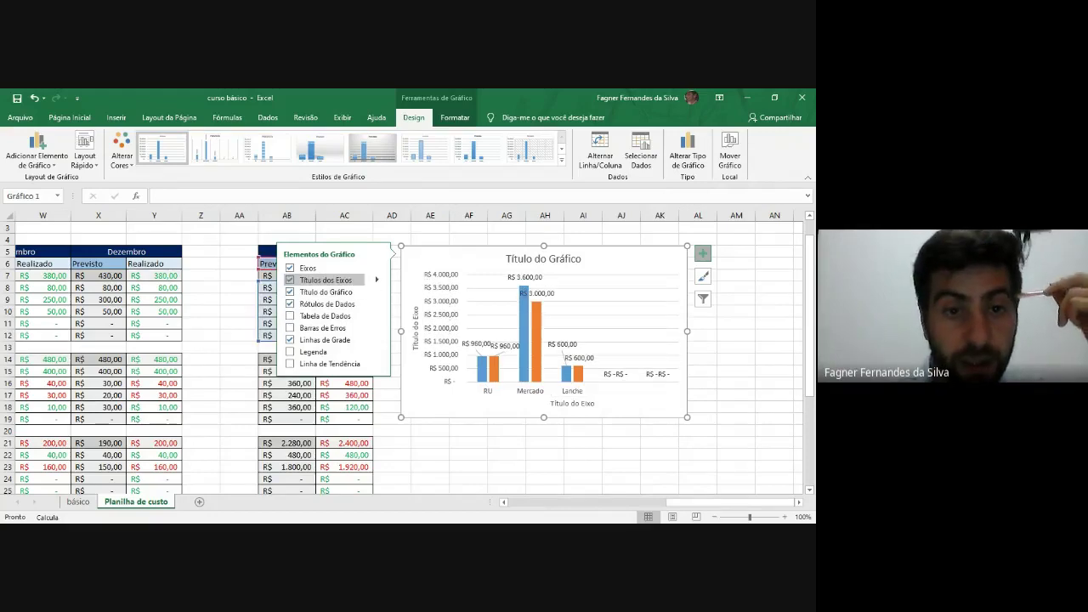
pyautogui.click(313, 303)
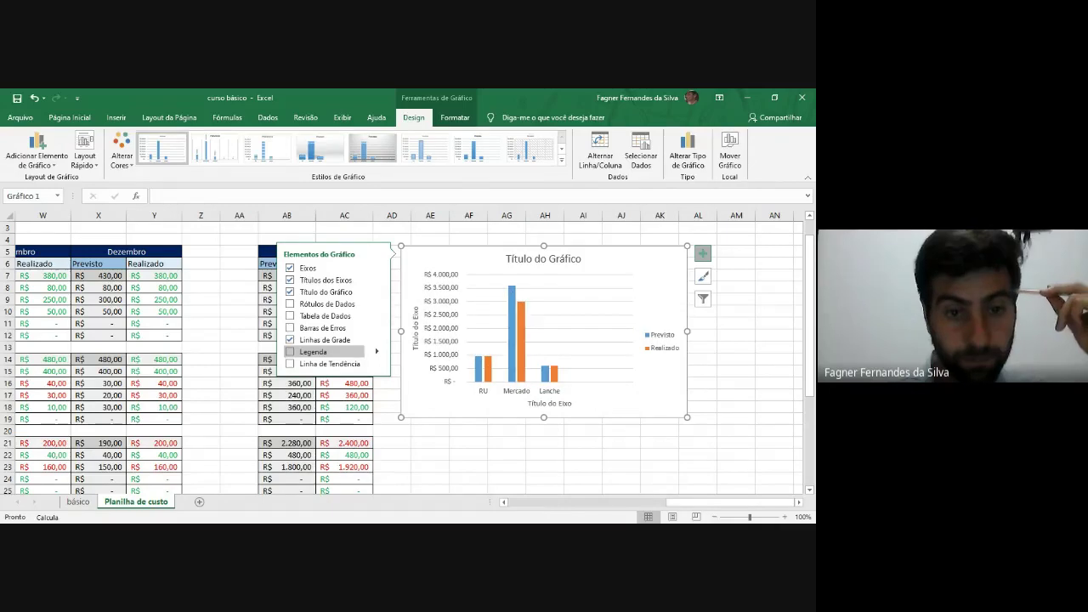
pyautogui.click(319, 315)
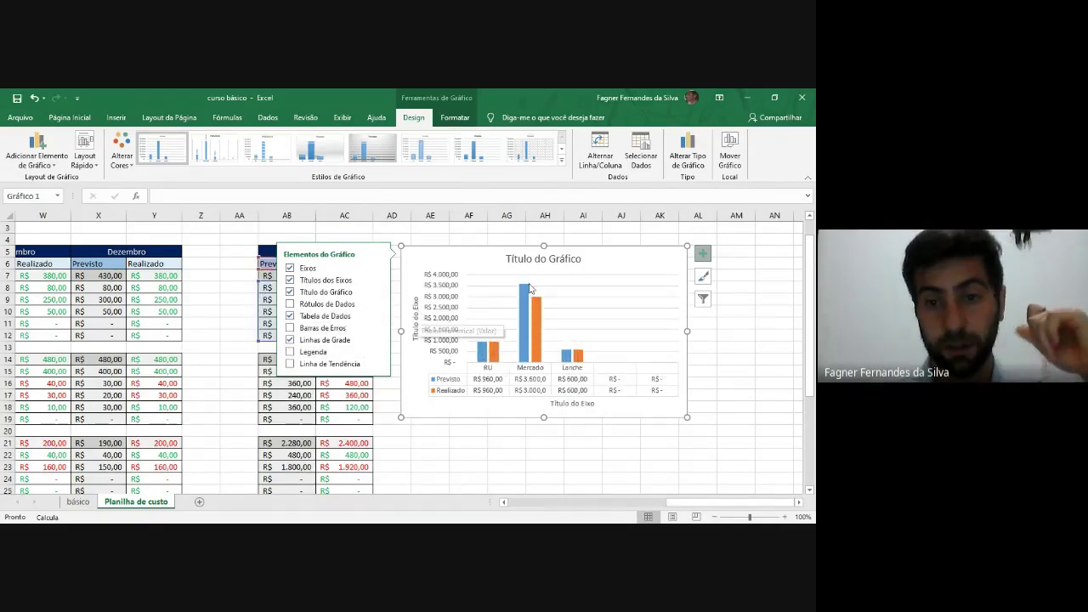
pyautogui.click(546, 252)
pyautogui.doubleClick(543, 260)
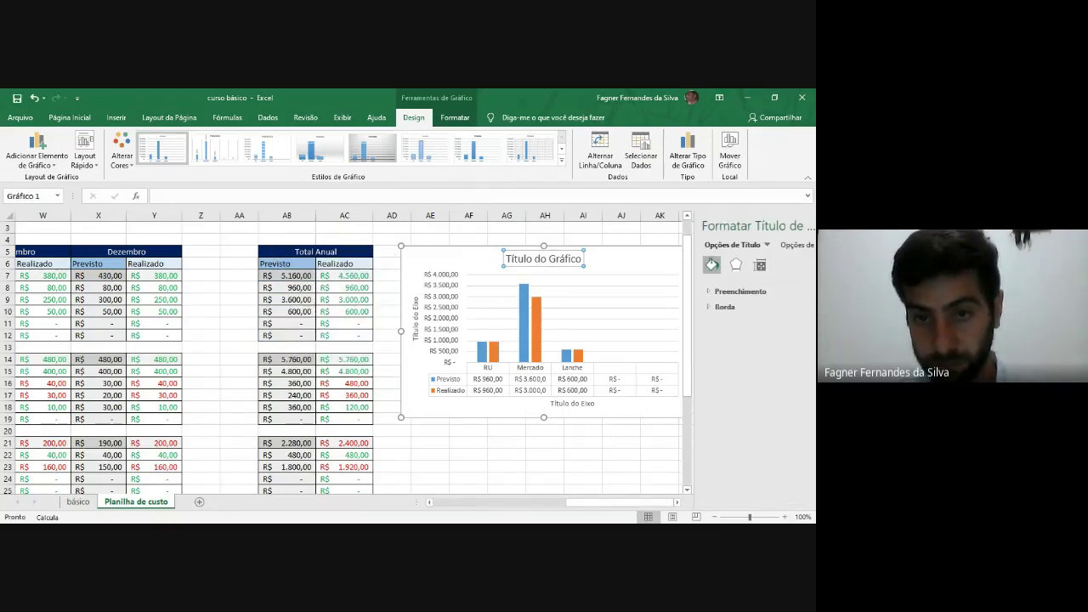
pyautogui.click(498, 468)
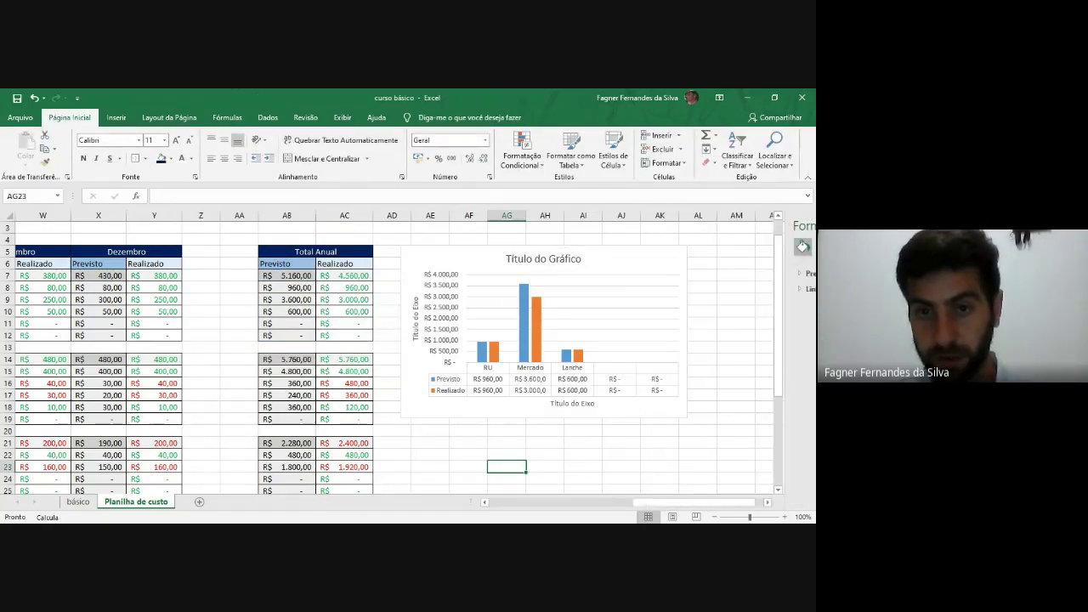
# Step: Replace the chart title's placeholder text with "Total Anual"
pyautogui.click(544, 258)
pyautogui.tripleClick(549, 260)
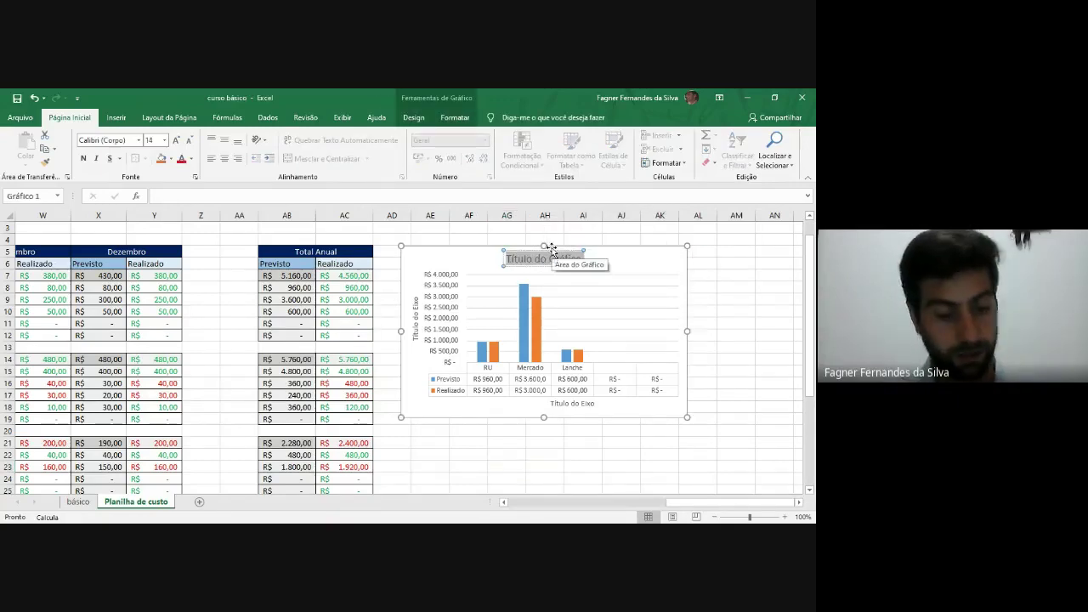
pyautogui.write('T')
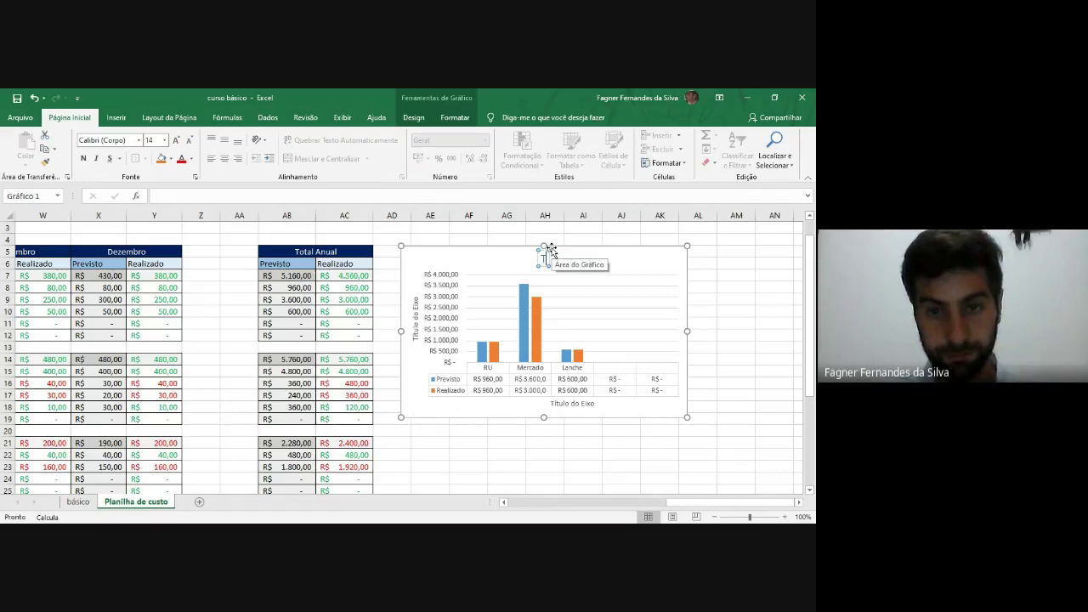
pyautogui.write('otal')
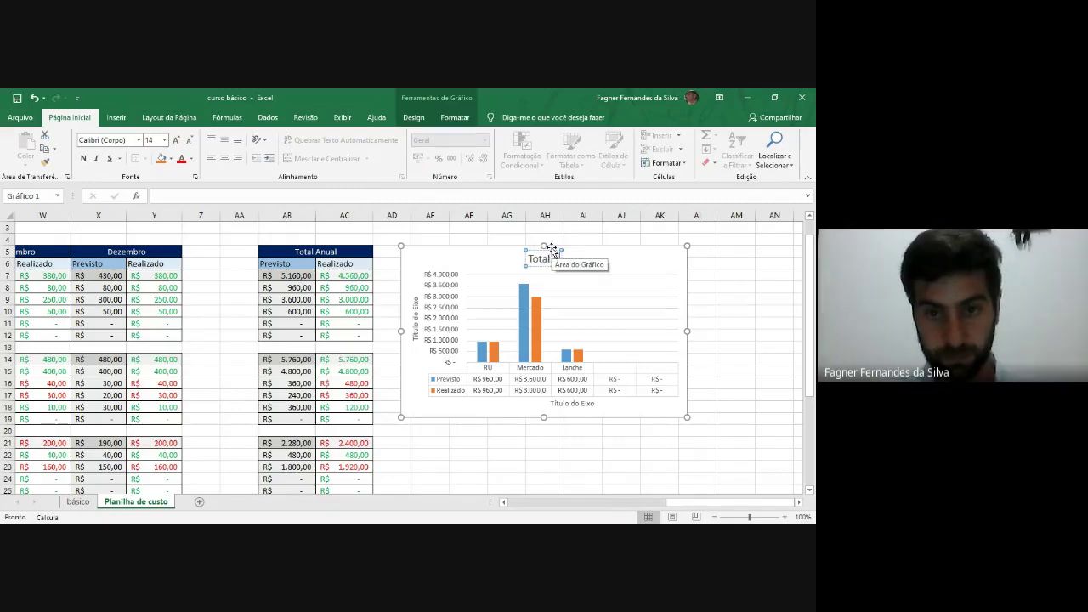
pyautogui.write(' Anual')
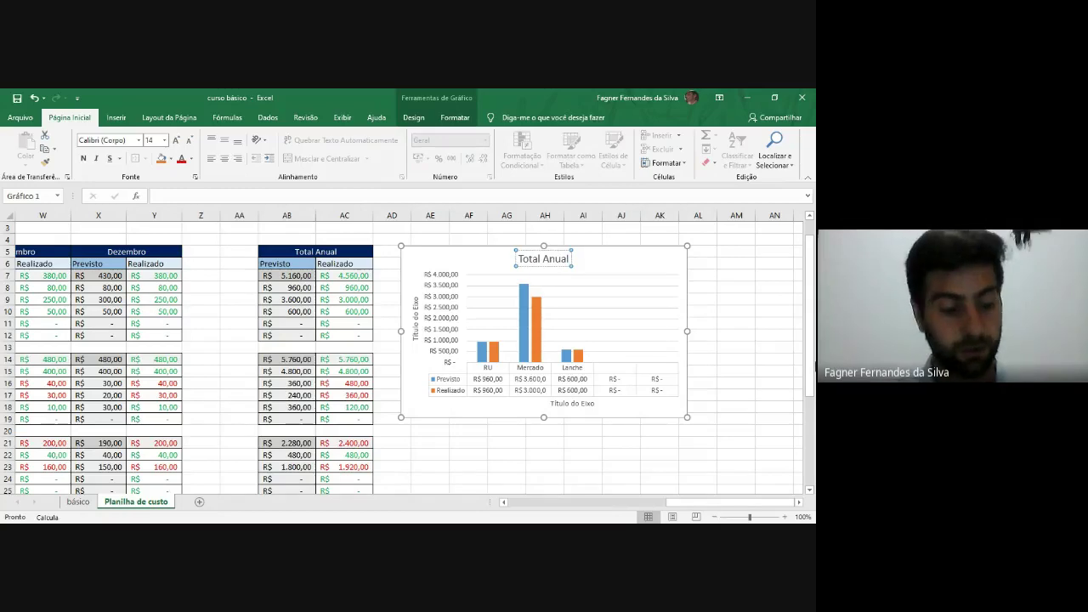
# Step: Complete the chart title so it reads "Total Anual Alimentação" and leave the chart
pyautogui.write(' Ali')
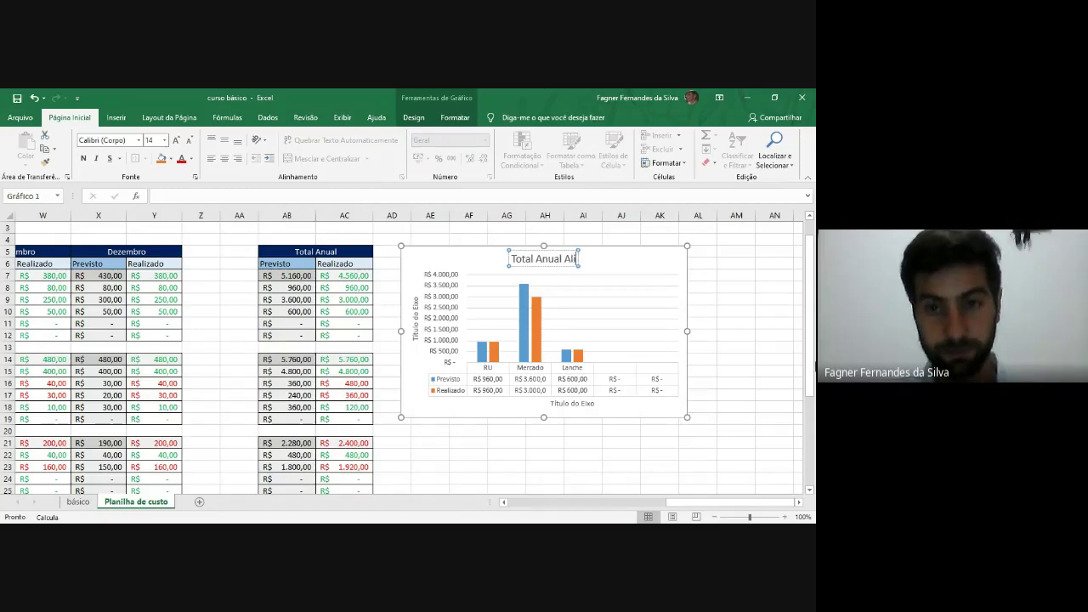
pyautogui.write('menta')
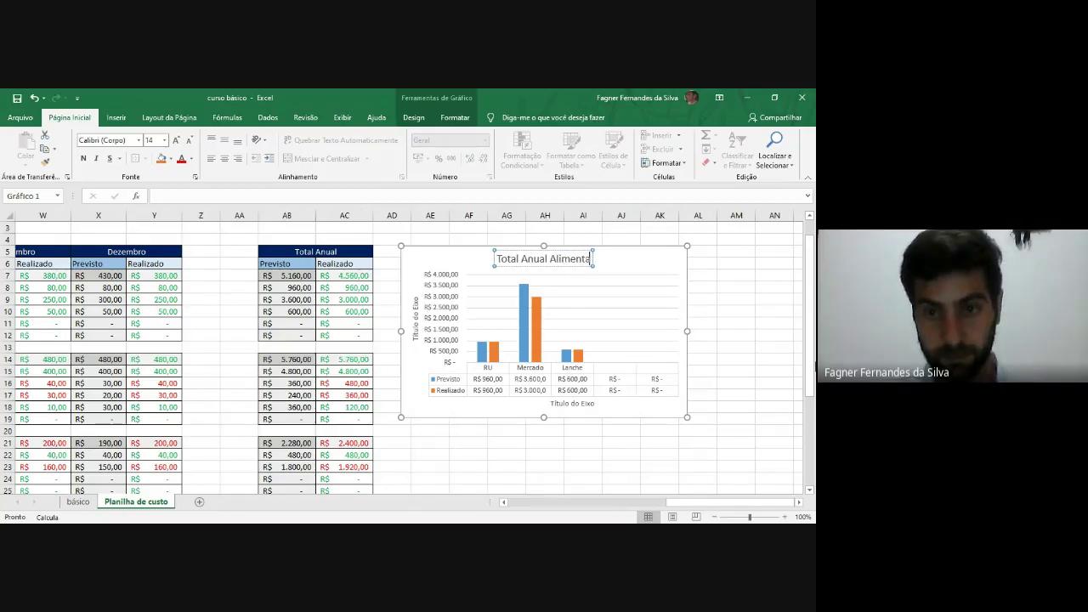
pyautogui.write('ção')
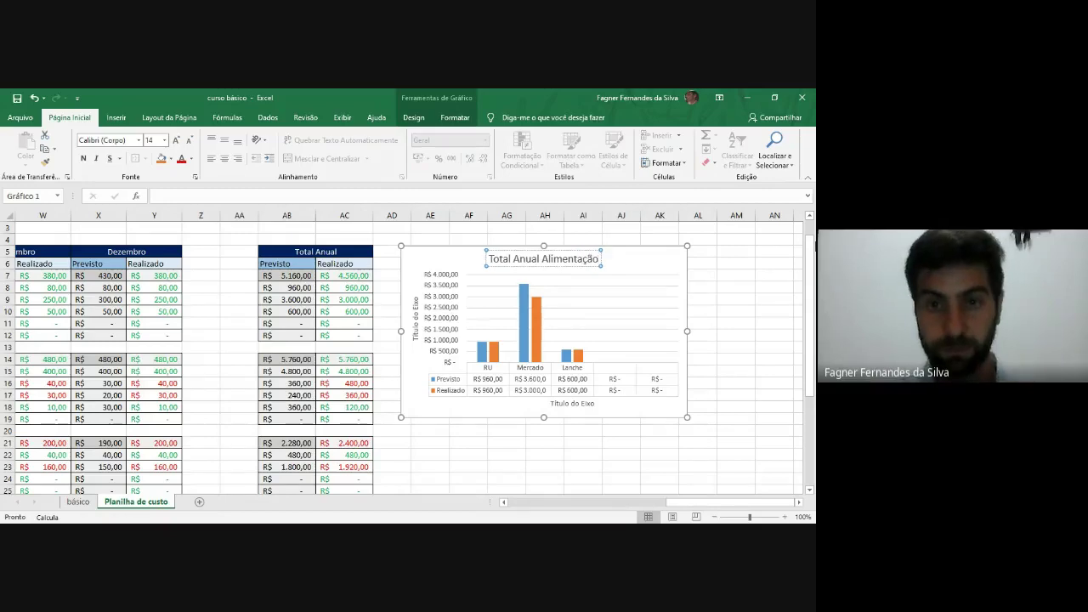
pyautogui.click(582, 421)
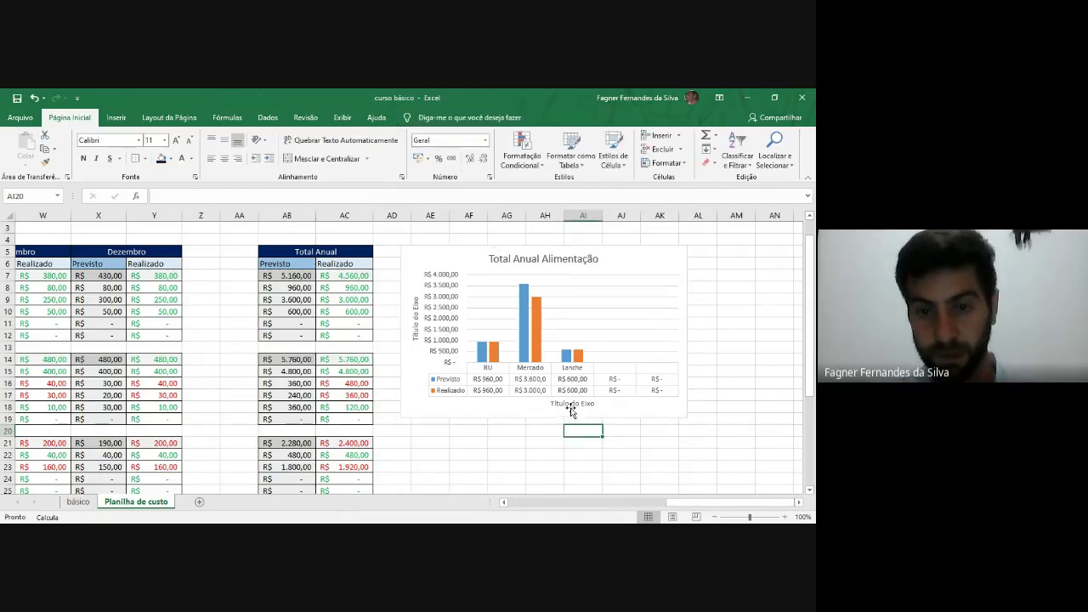
# Step: Replace the horizontal axis title's placeholder text with "Item"
pyautogui.click(571, 403)
pyautogui.doubleClick(571, 404)
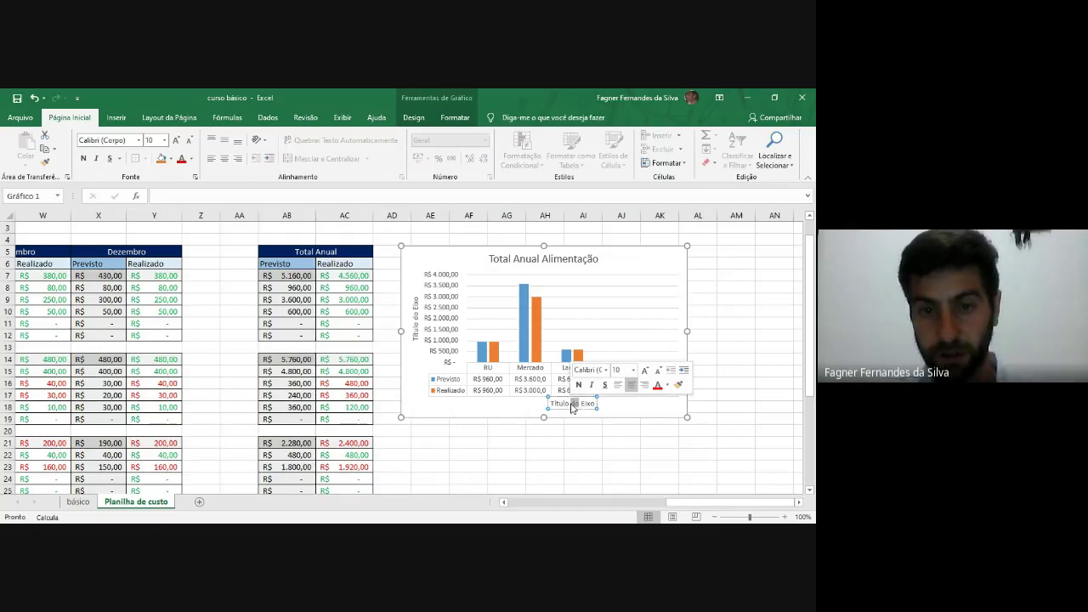
pyautogui.tripleClick(572, 405)
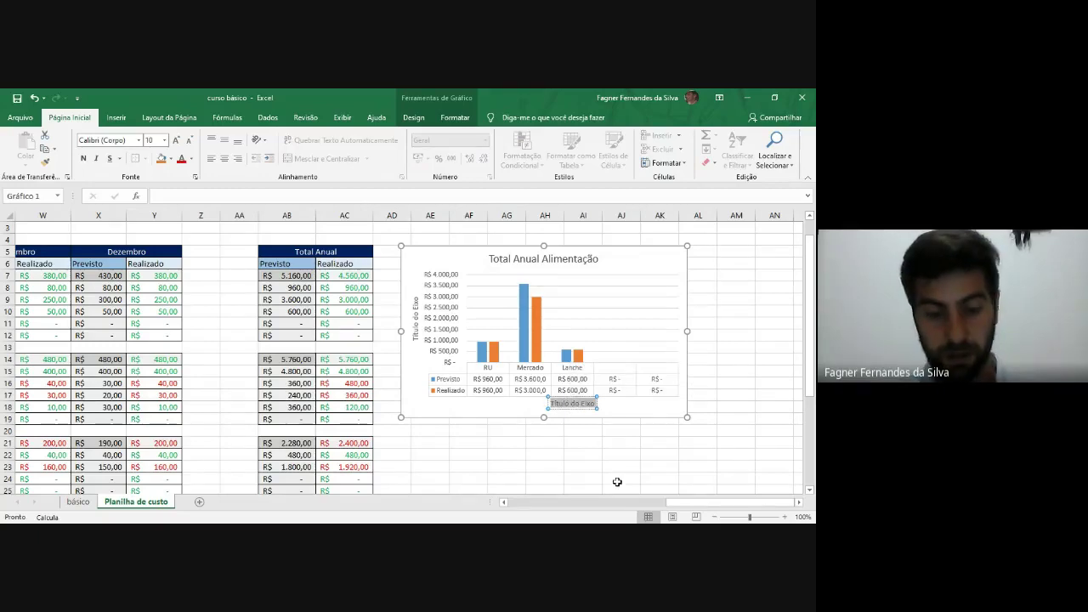
pyautogui.press('BackSpace')
pyautogui.write('Item')
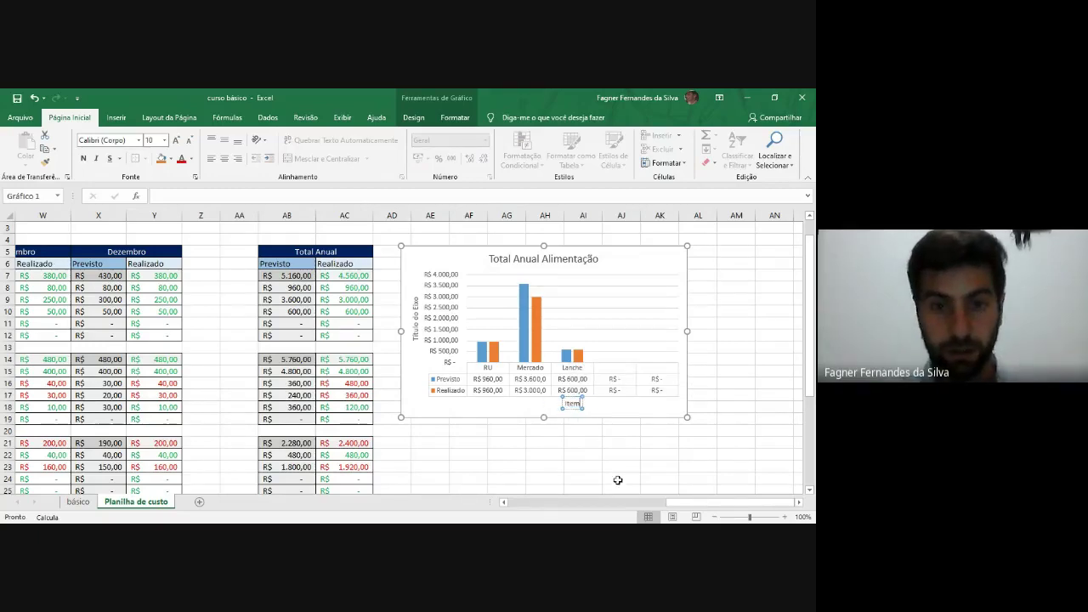
# Step: Replace the vertical axis title's placeholder text with "gasto"
pyautogui.click(415, 316)
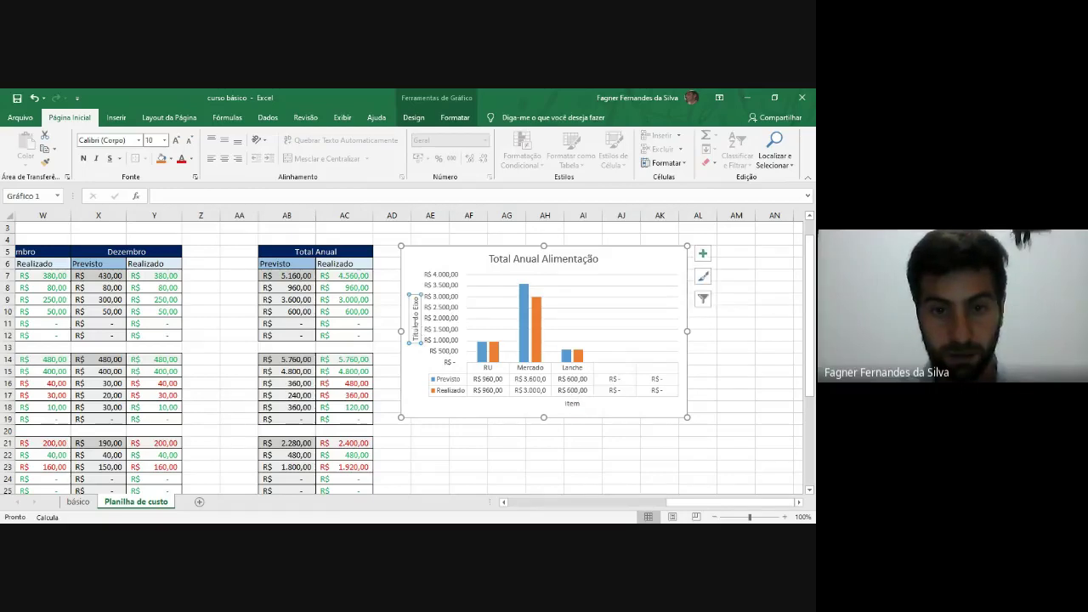
pyautogui.tripleClick(415, 323)
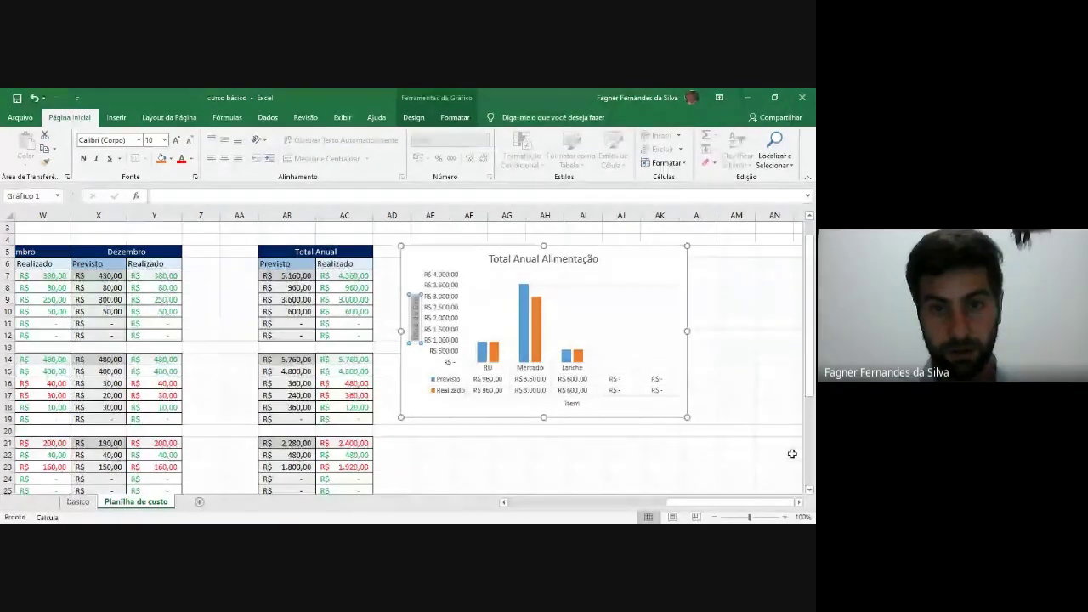
pyautogui.write('gasto')
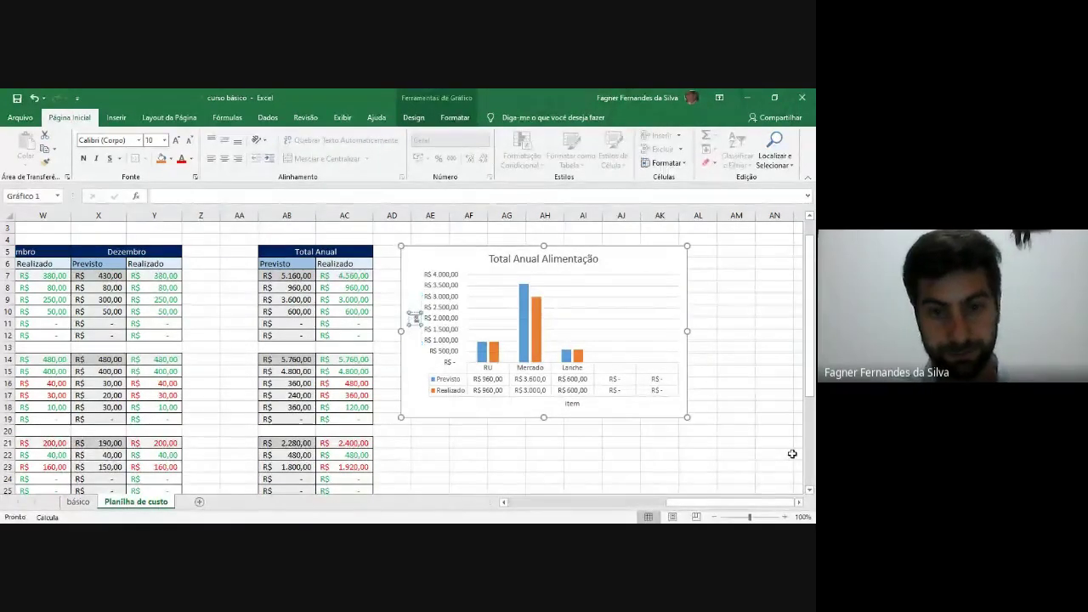
pyautogui.click(707, 464)
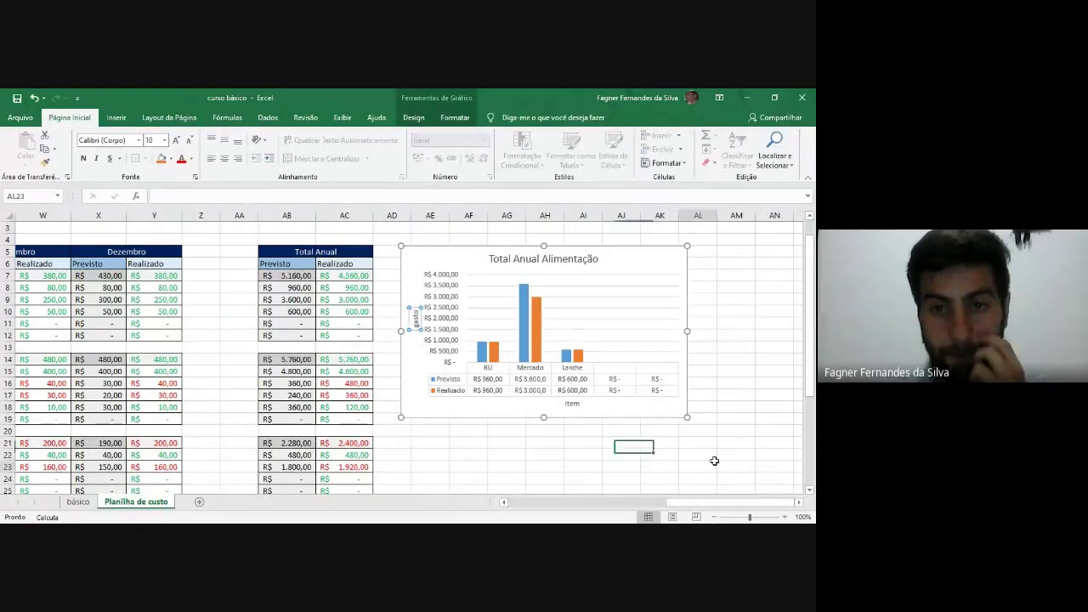
pyautogui.click(457, 404)
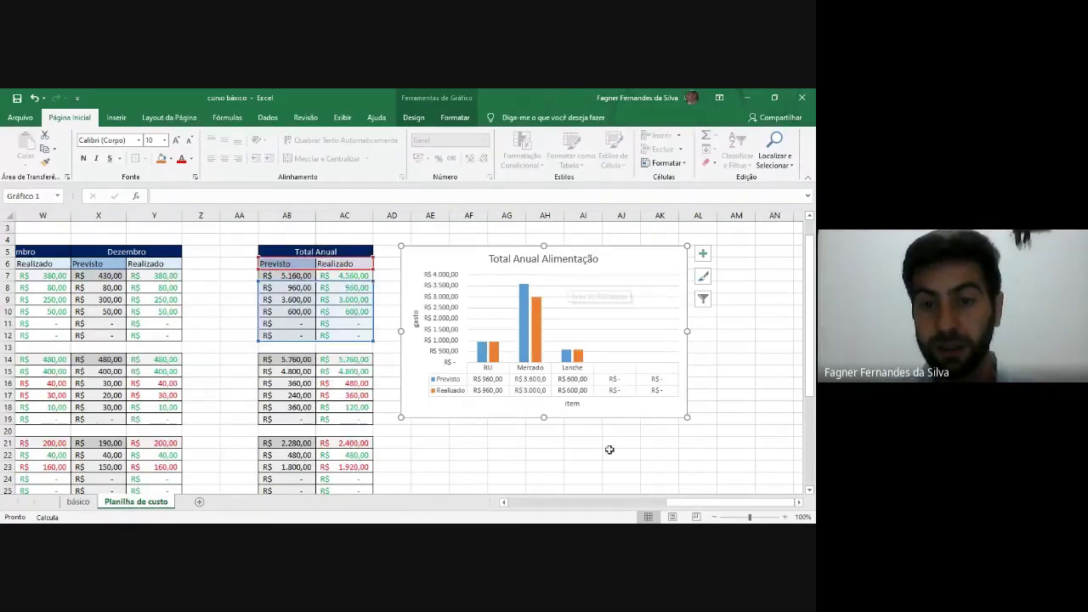
pyautogui.click(650, 466)
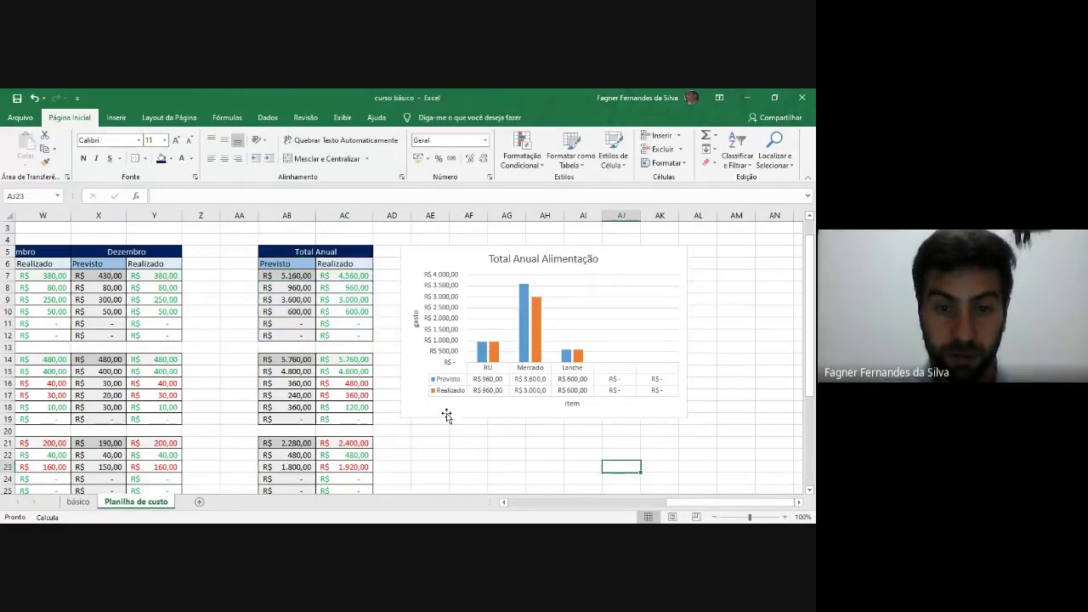
pyautogui.click(416, 404)
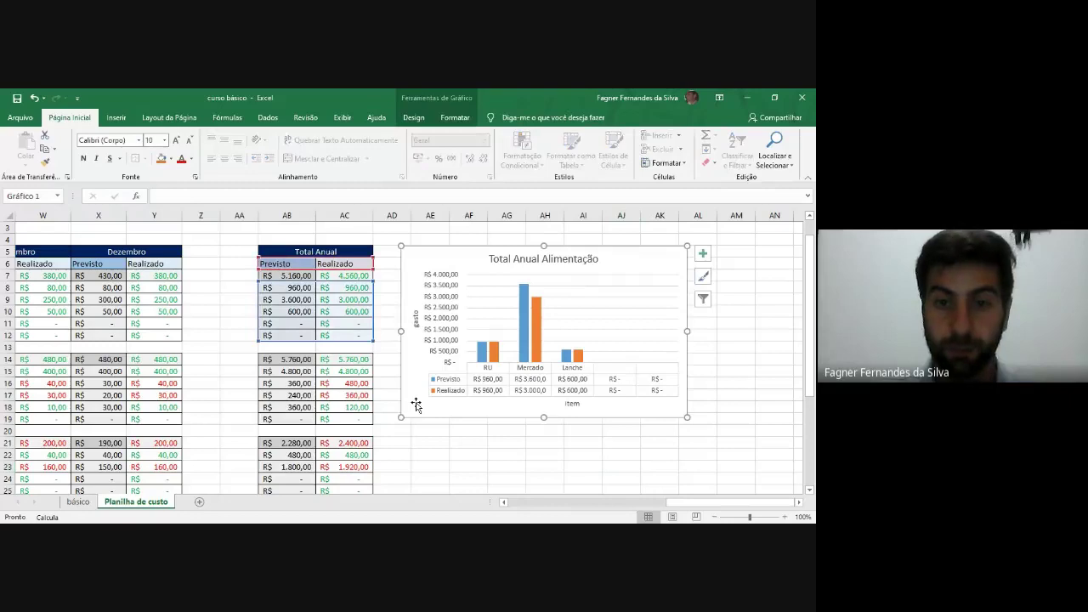
# Step: Try a solid fill on the chart's plot area, return it to no fill and close the formatting options
pyautogui.rightClick(511, 304)
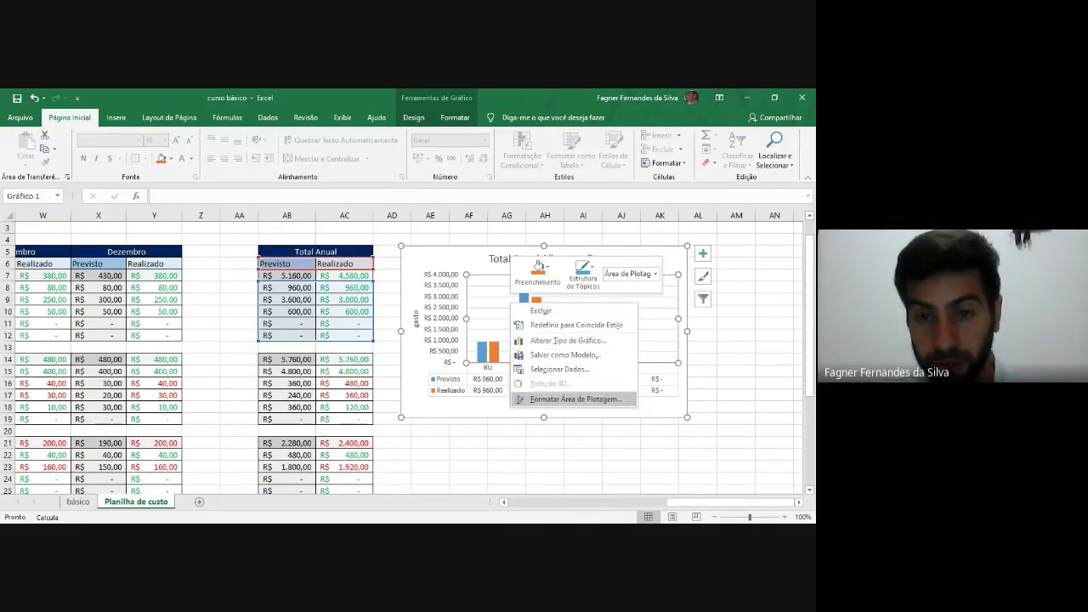
pyautogui.click(576, 399)
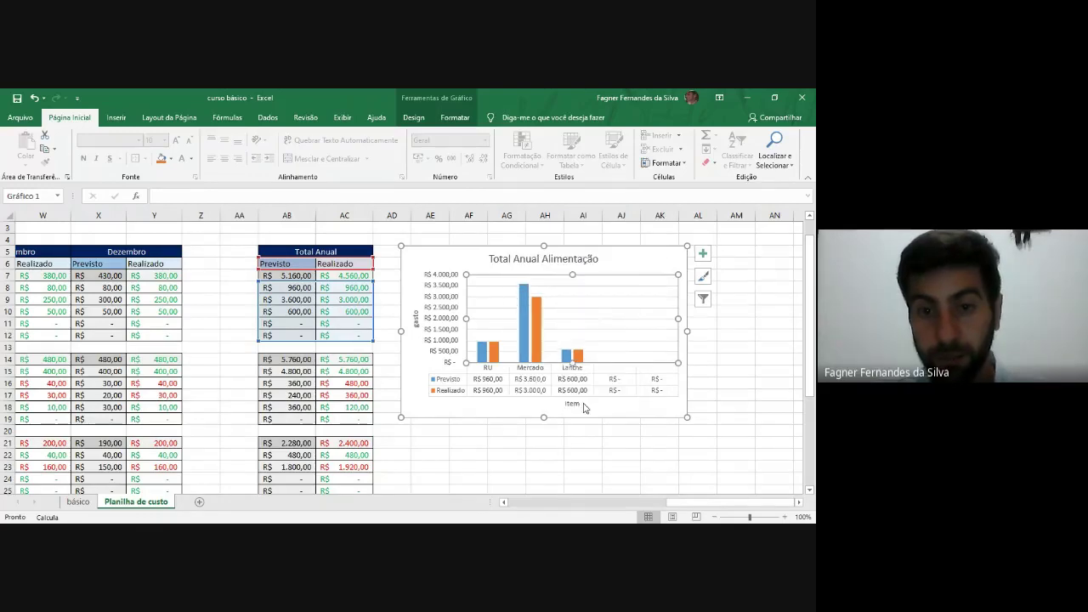
pyautogui.click(695, 293)
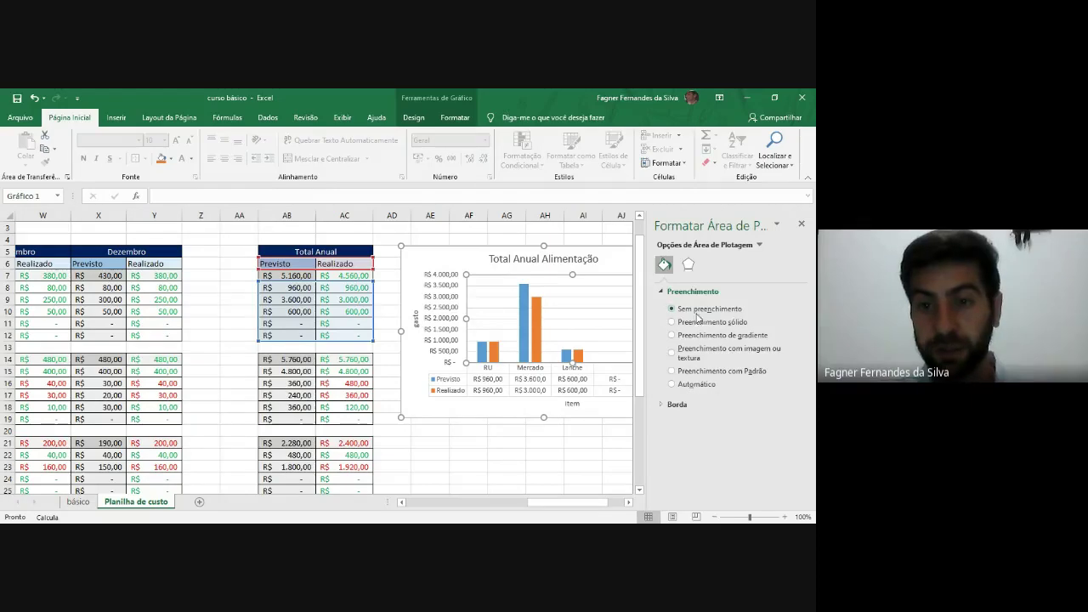
pyautogui.click(699, 322)
pyautogui.click(698, 309)
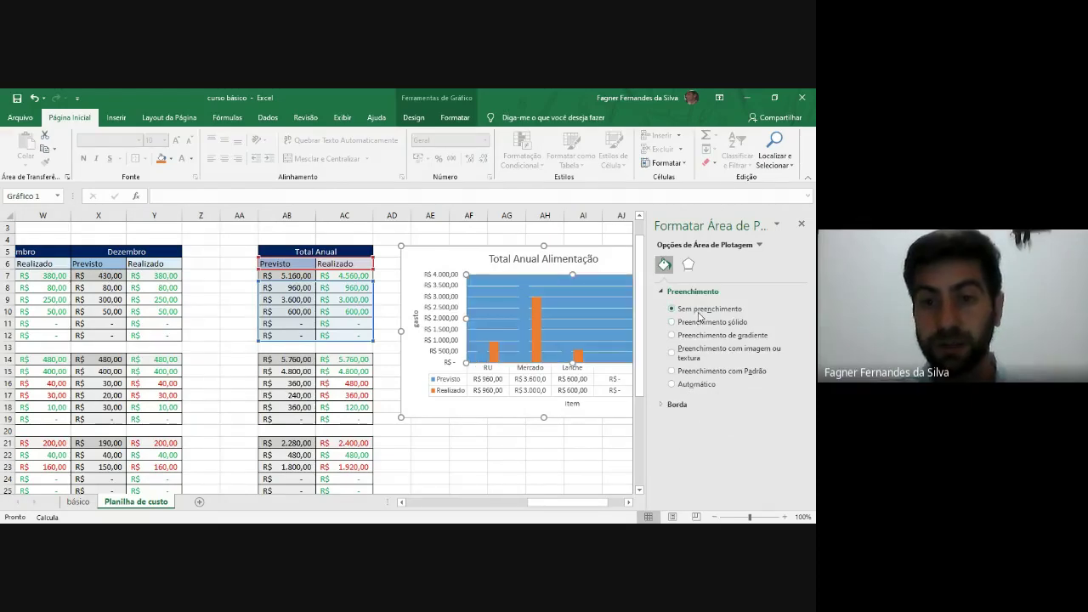
pyautogui.click(800, 223)
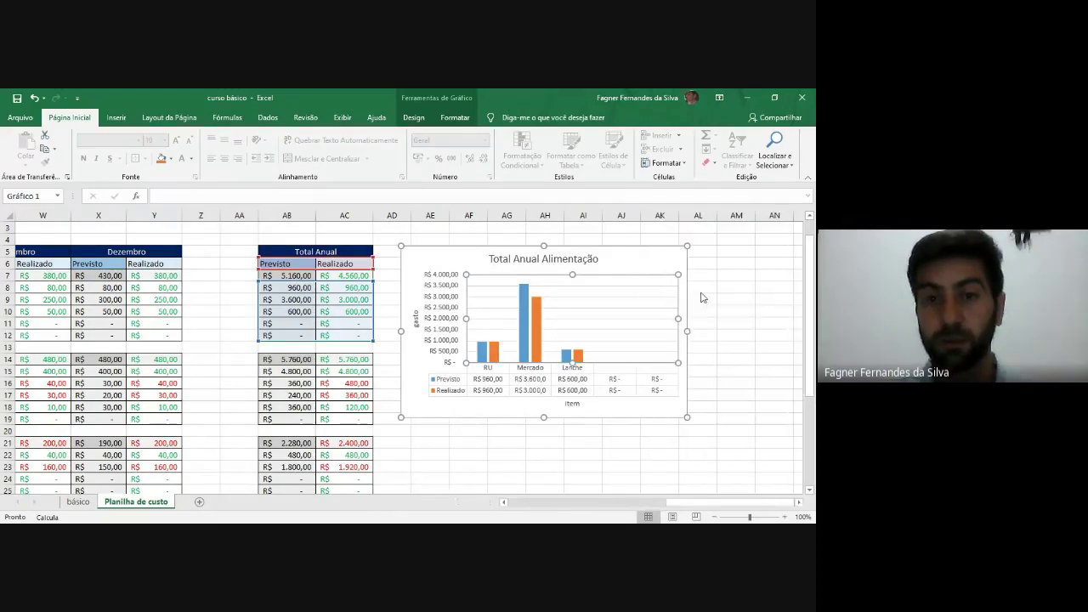
pyautogui.rightClick(589, 307)
pyautogui.click(415, 357)
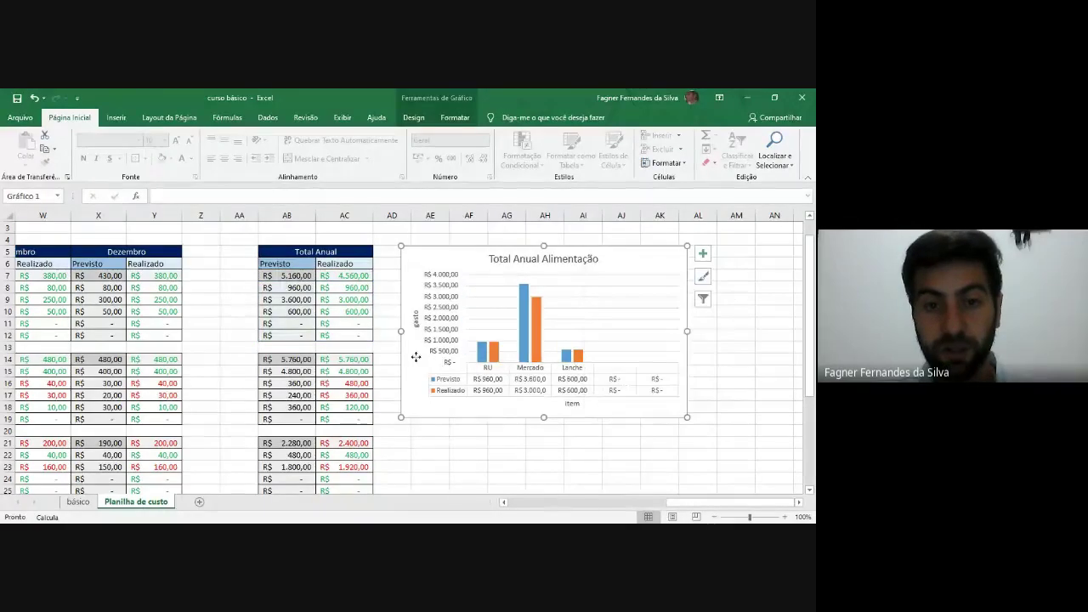
pyautogui.rightClick(415, 357)
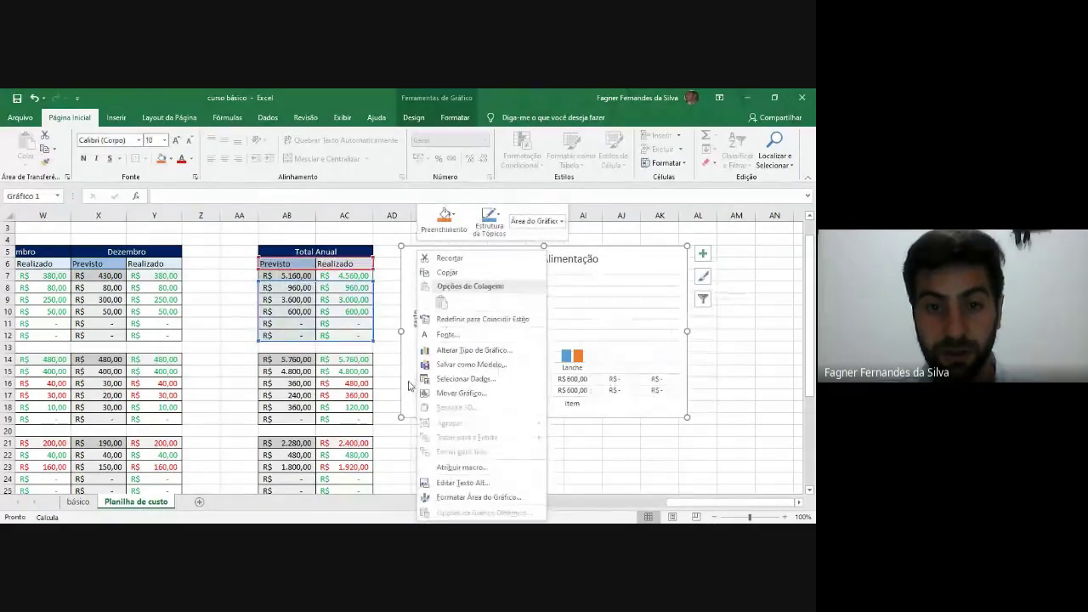
pyautogui.click(397, 376)
pyautogui.click(480, 472)
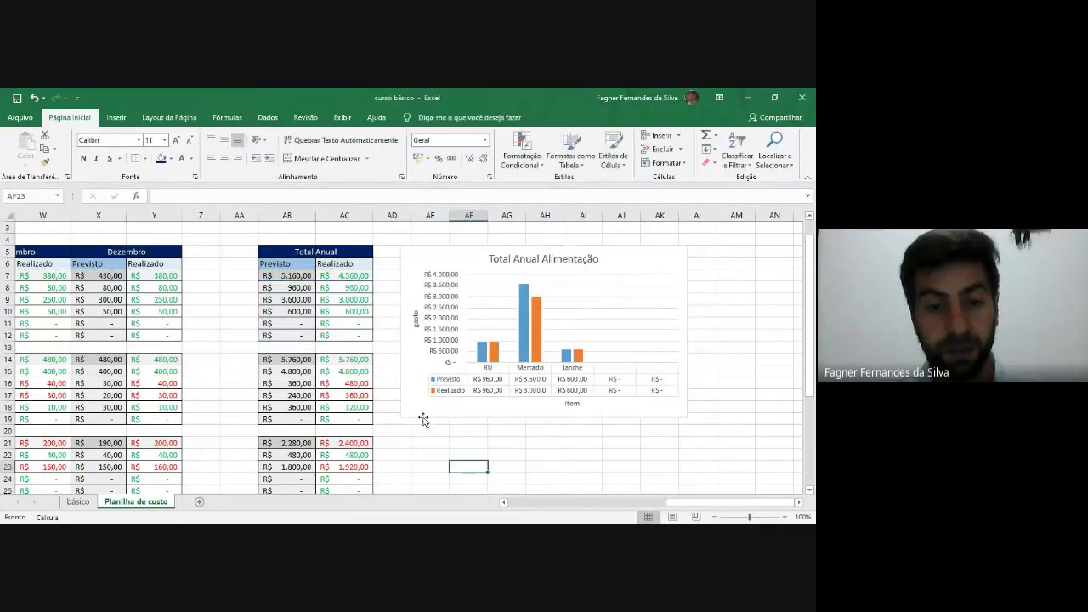
# Step: Move the chart to a new sheet of its own named "Gráfico de Colunas"
pyautogui.click(412, 404)
pyautogui.rightClick(410, 402)
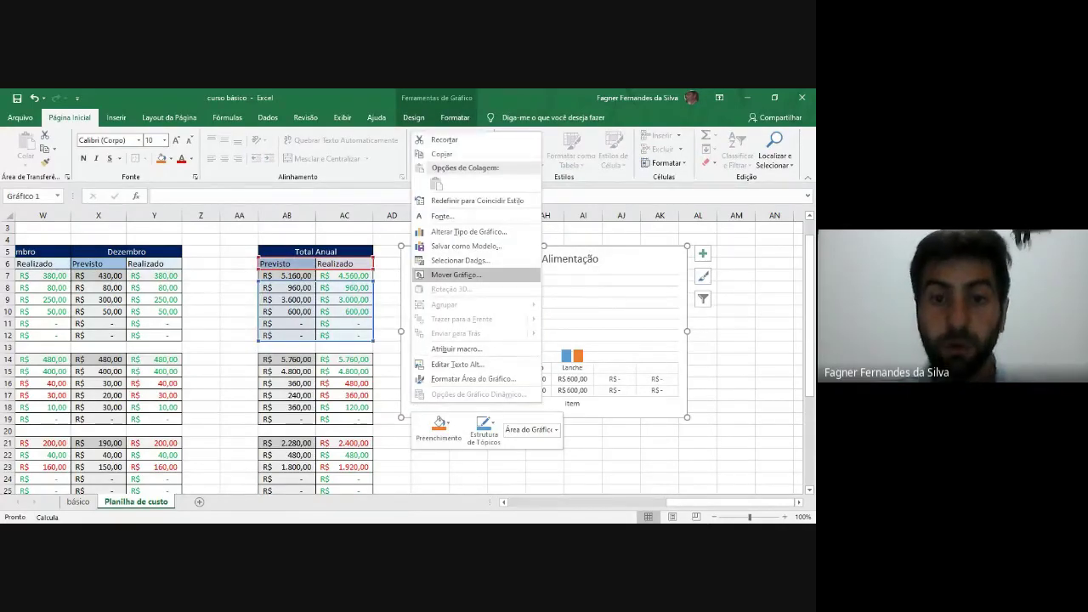
pyautogui.click(456, 274)
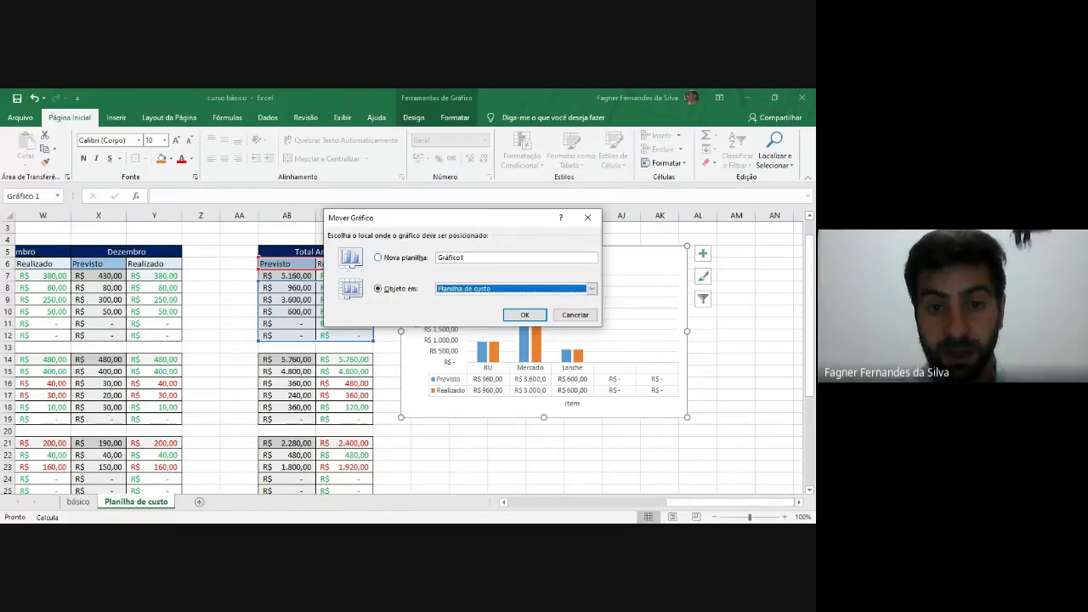
pyautogui.hotkey('alt', 'h')
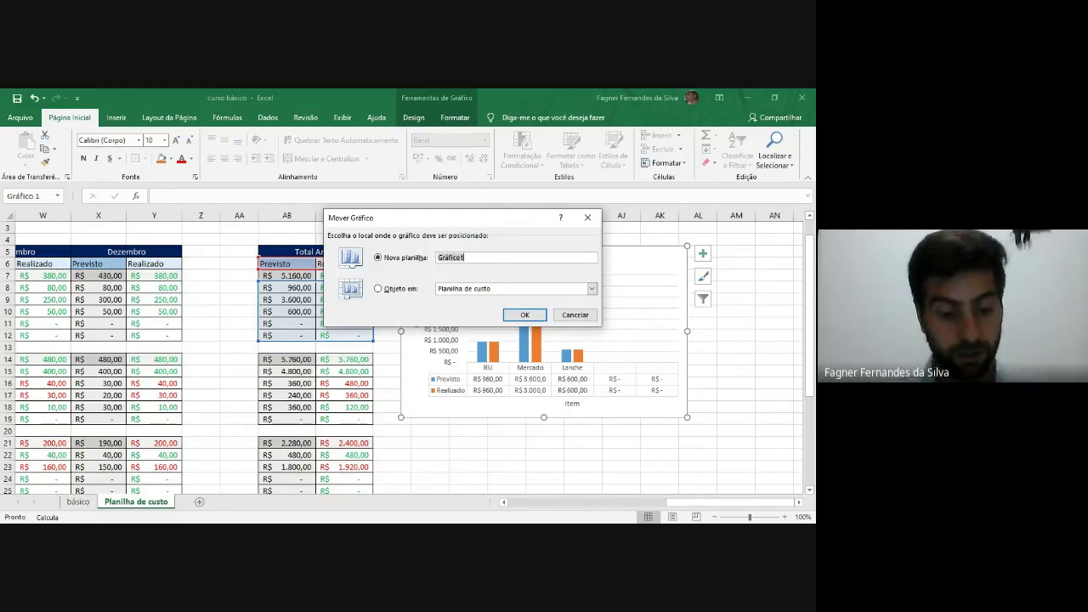
pyautogui.write('G')
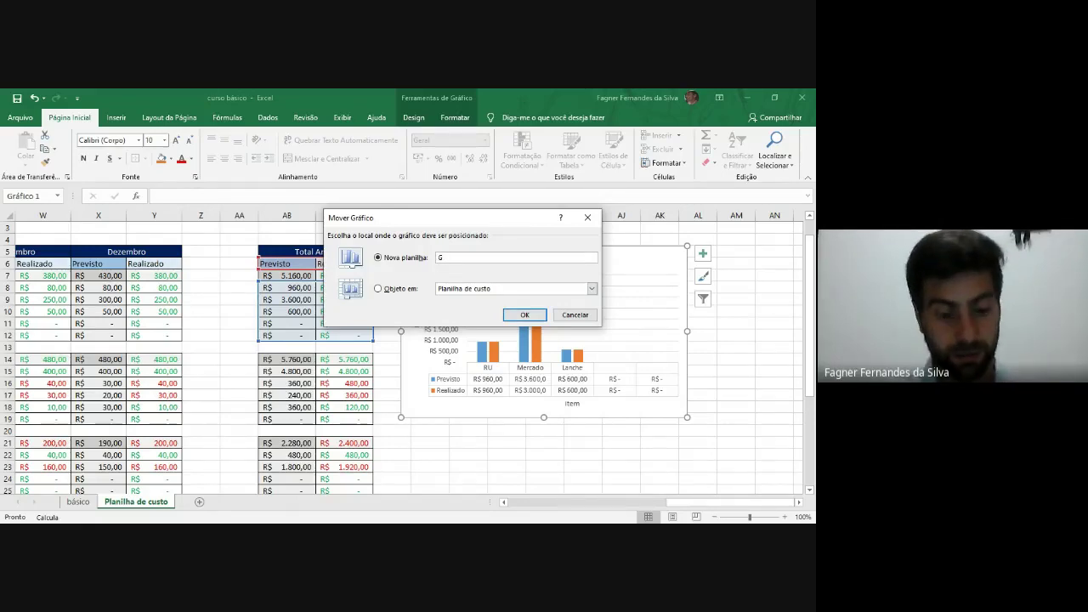
pyautogui.write('ráfico')
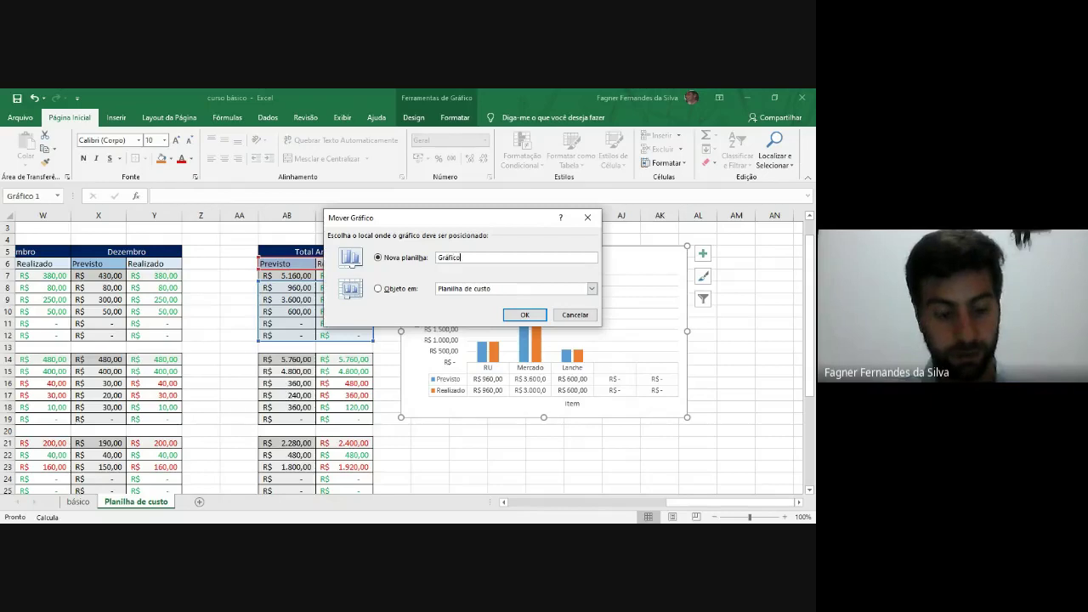
pyautogui.write(' de Coluna')
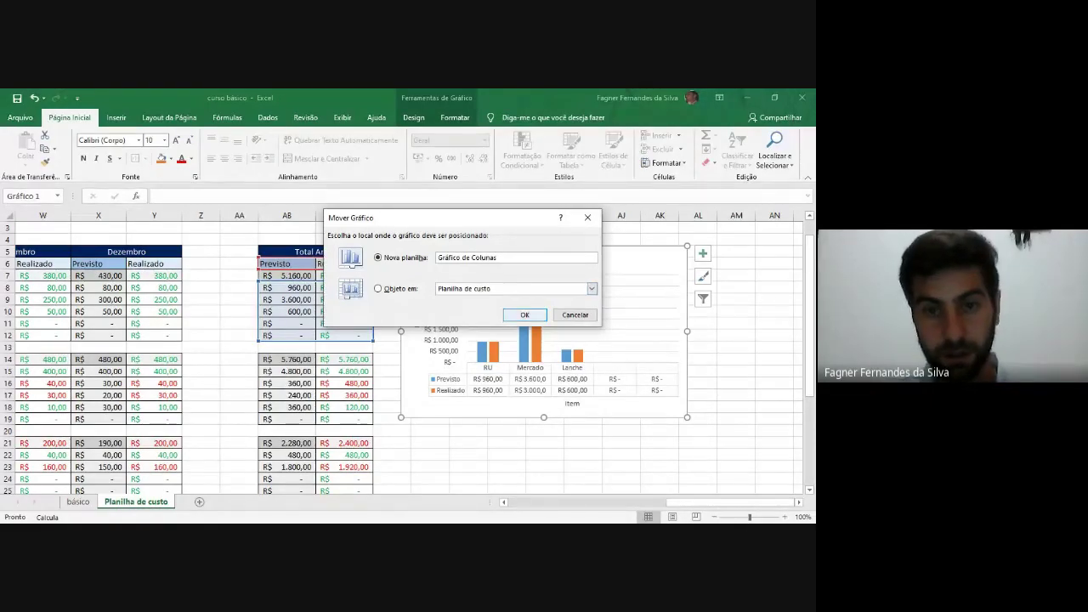
pyautogui.write('s')
pyautogui.press('Return')
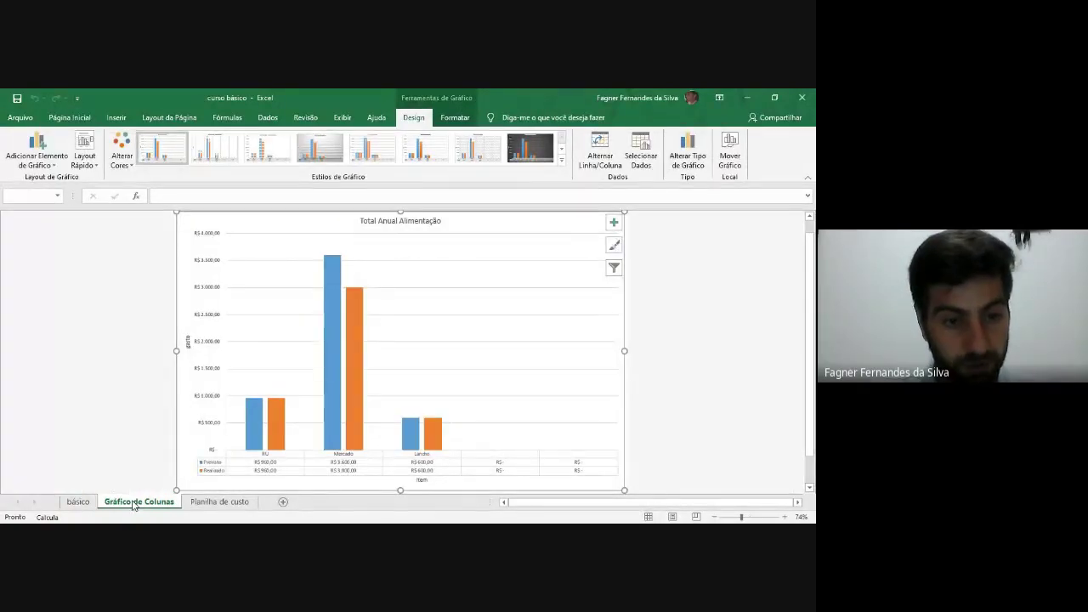
# Step: Place the Gráfico de Colunas sheet after Planilha de custo and switch between the two sheets
pyautogui.moveTo(274, 505); pyautogui.dragTo(274, 504)
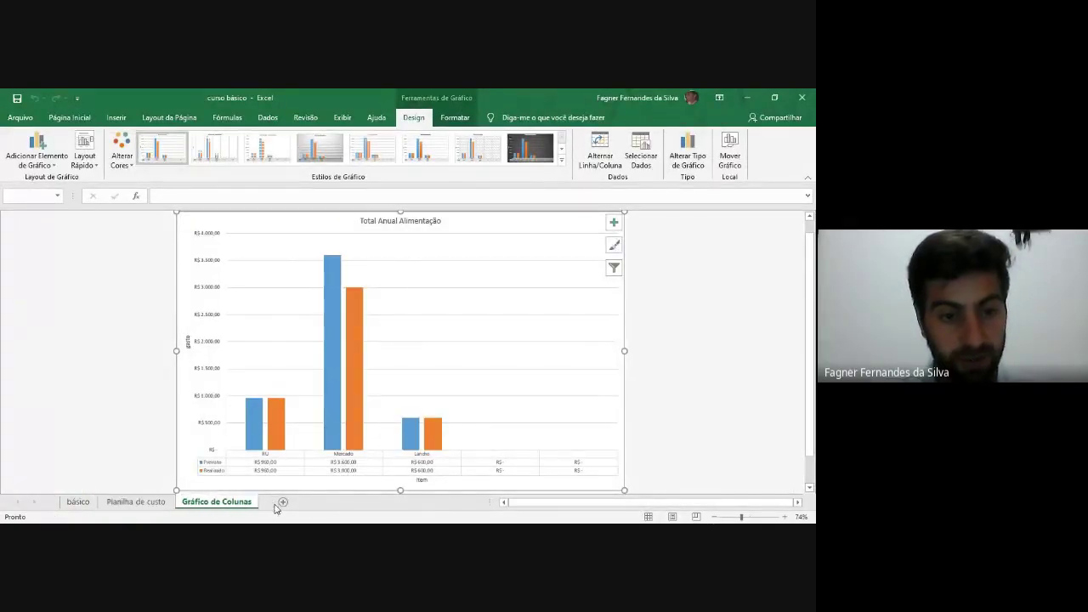
pyautogui.click(156, 505)
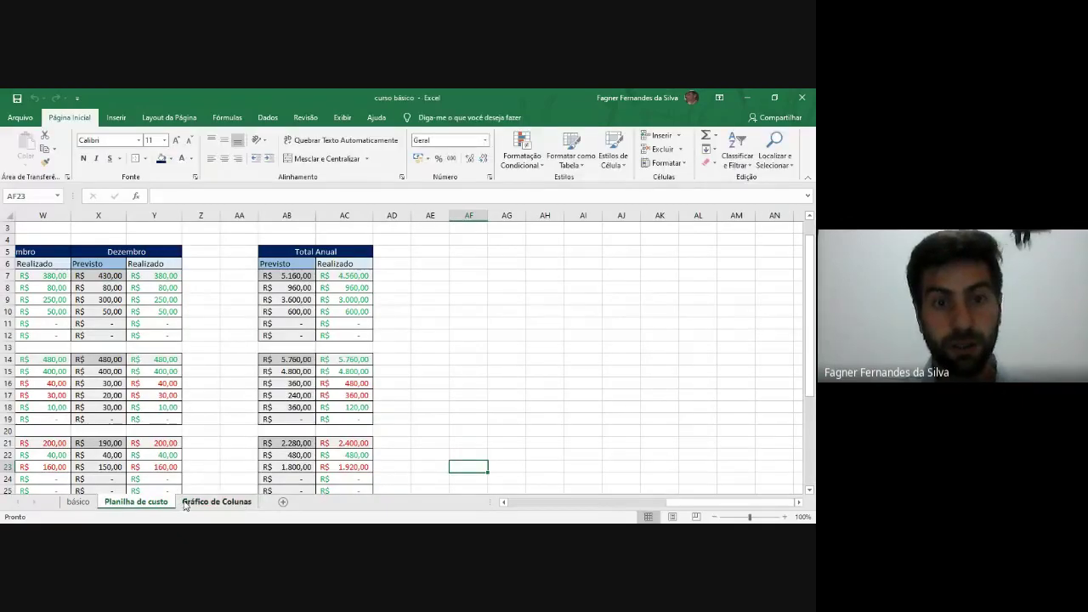
pyautogui.click(185, 505)
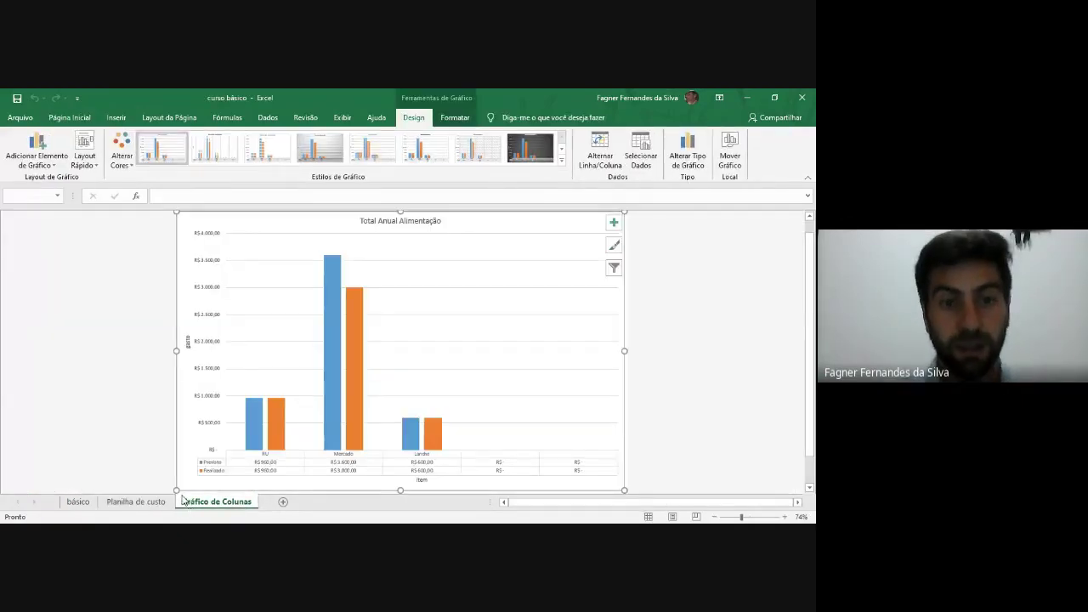
# Step: Set December's Realizado value for Mercado to 500 in Planilha de custo and view the linked chart in Gráfico de Colunas
pyautogui.click(159, 502)
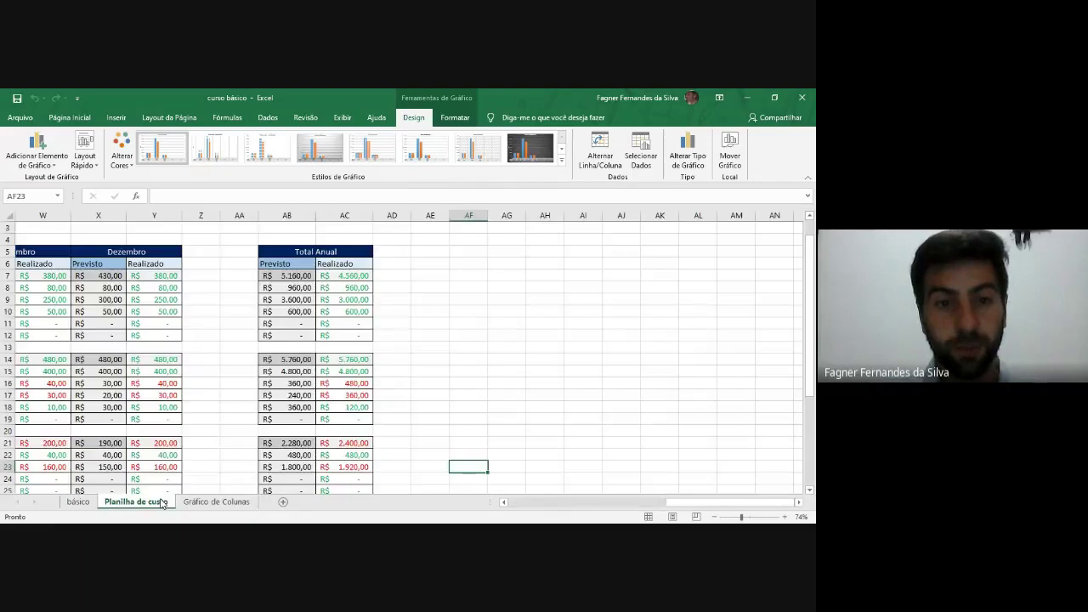
pyautogui.click(350, 301)
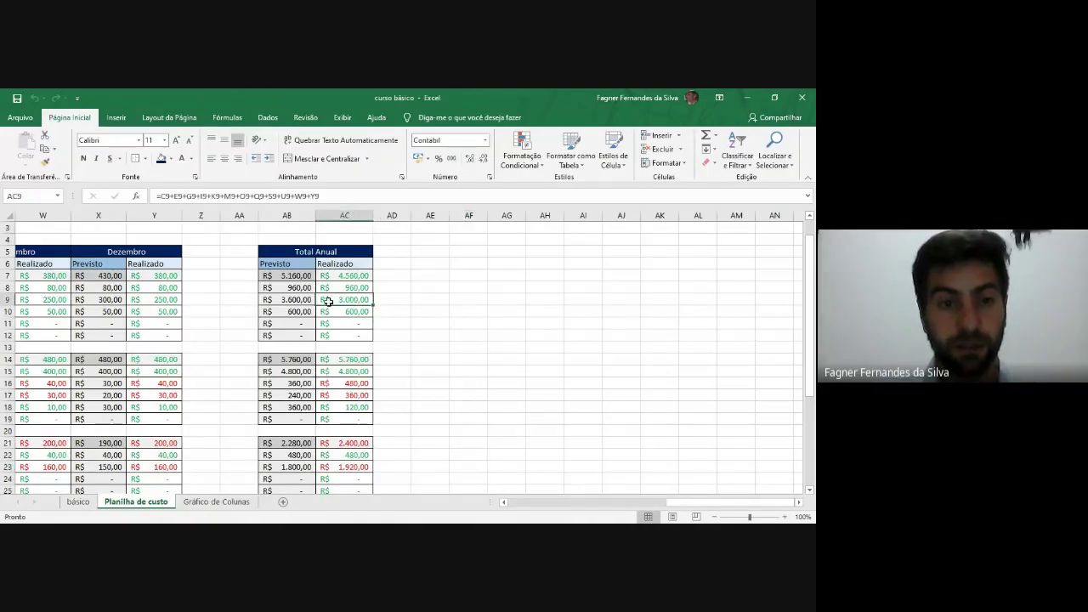
pyautogui.click(162, 301)
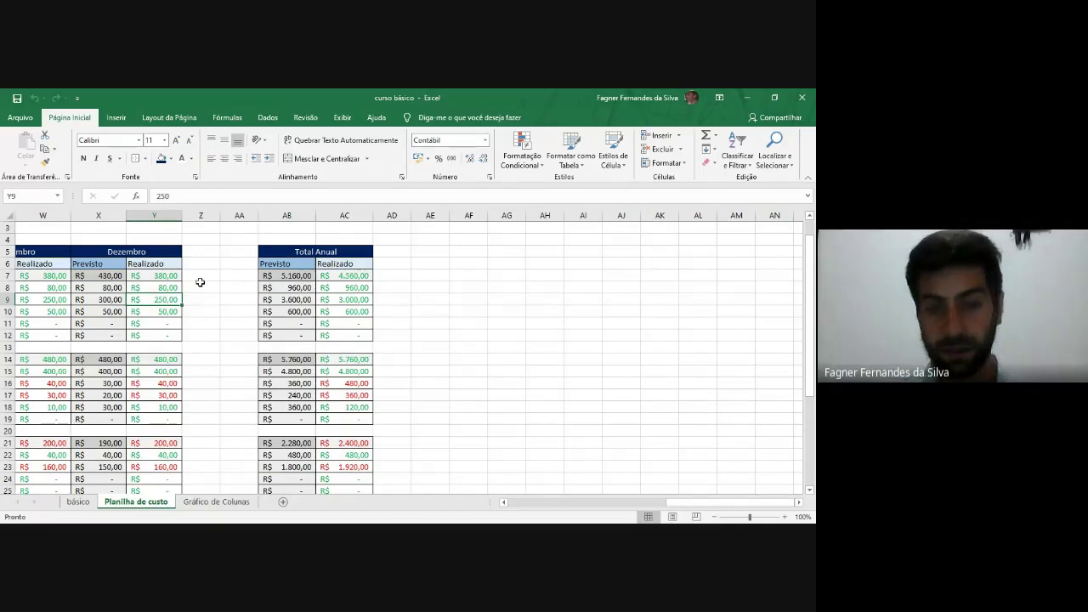
pyautogui.write('500')
pyautogui.press('Return')
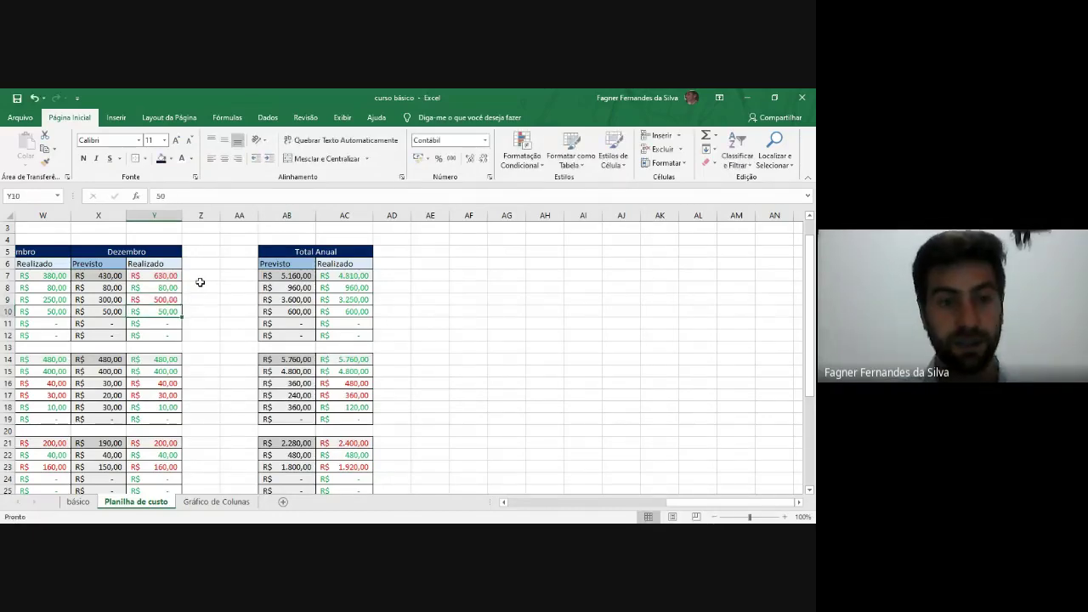
pyautogui.click(219, 502)
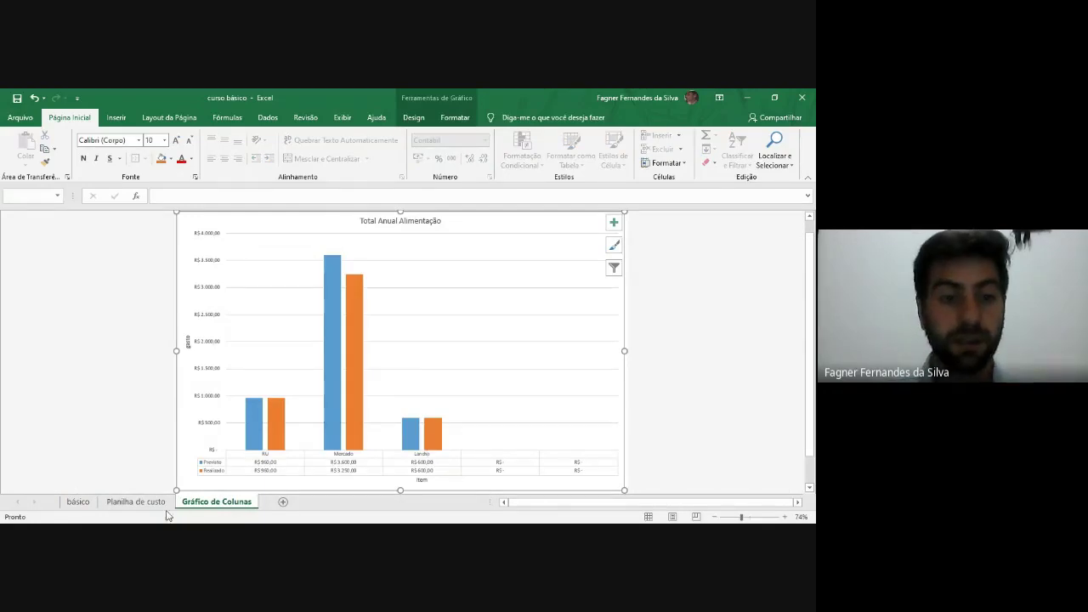
# Step: Insert an empty 2D pie chart in Planilha de custo and place it beside the Total Anual table
pyautogui.click(136, 502)
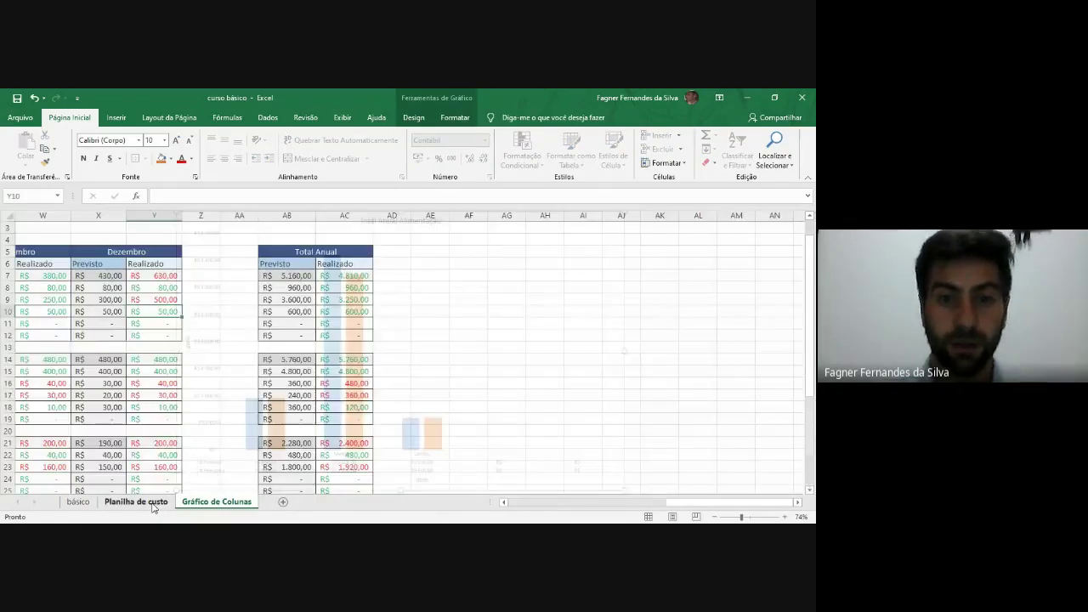
pyautogui.click(406, 287)
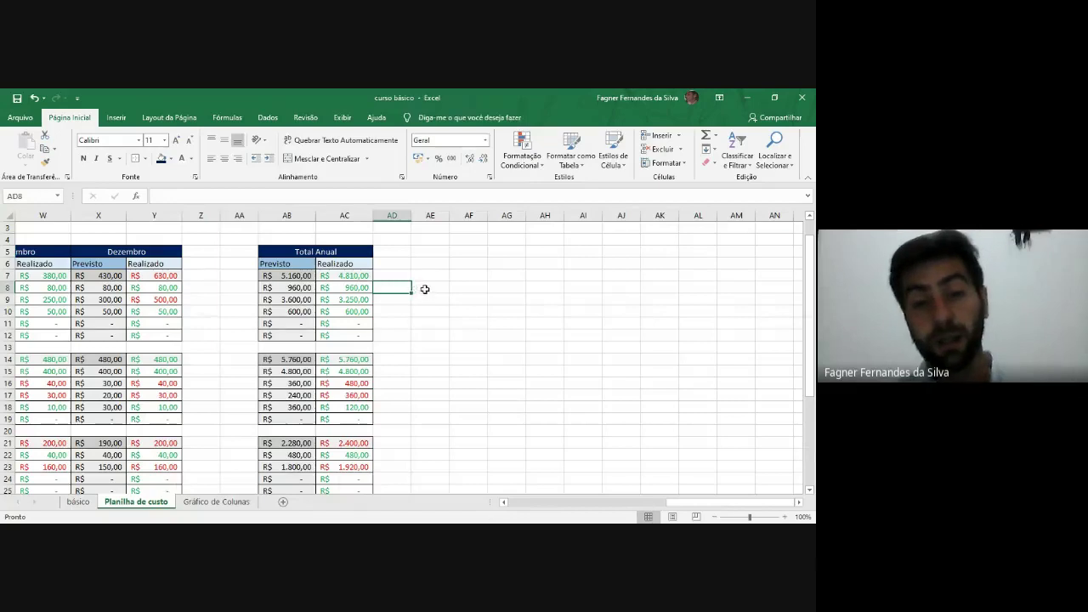
pyautogui.click(424, 289)
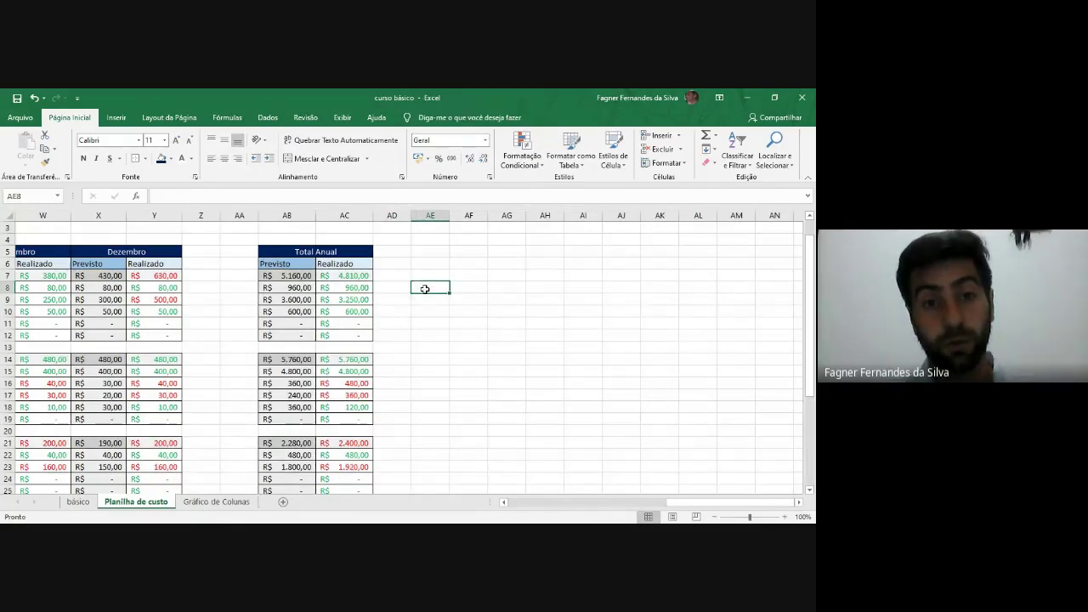
pyautogui.click(117, 119)
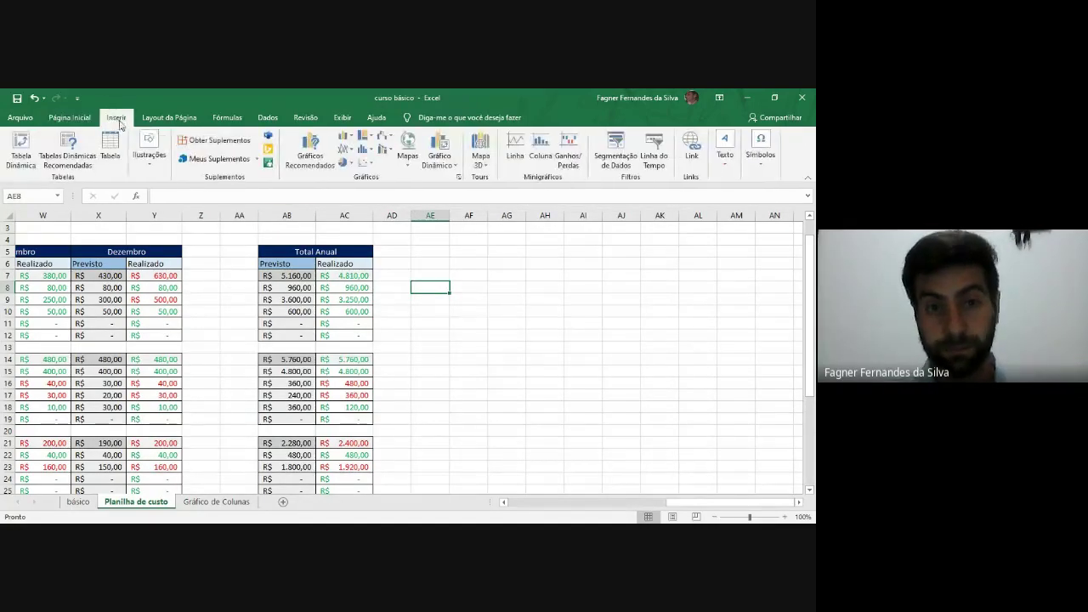
pyautogui.click(350, 164)
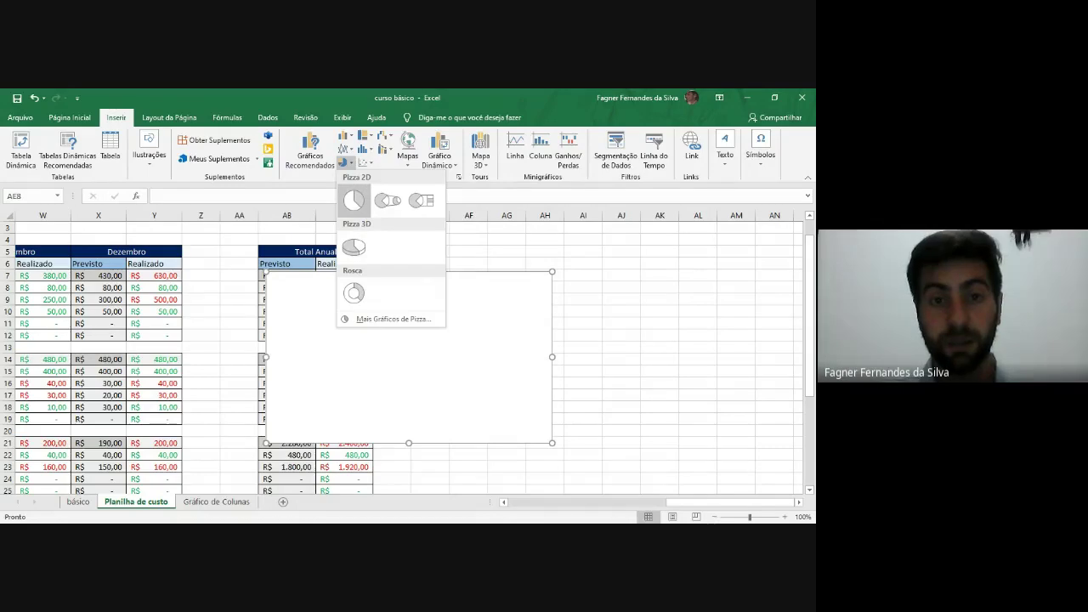
pyautogui.click(353, 200)
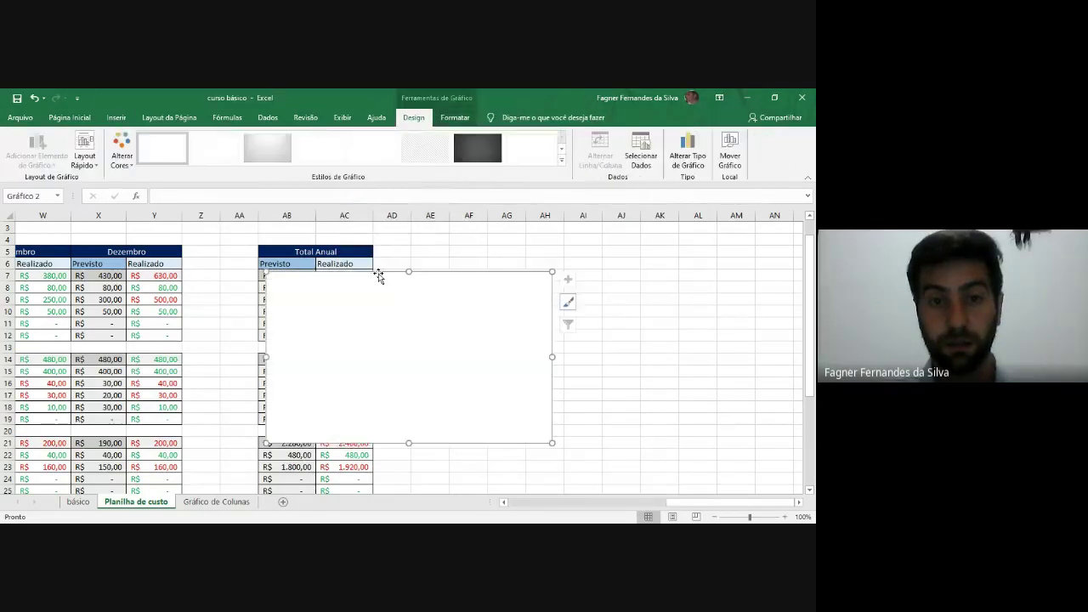
pyautogui.moveTo(379, 274); pyautogui.dragTo(538, 260)
pyautogui.click(498, 238)
pyautogui.click(498, 296)
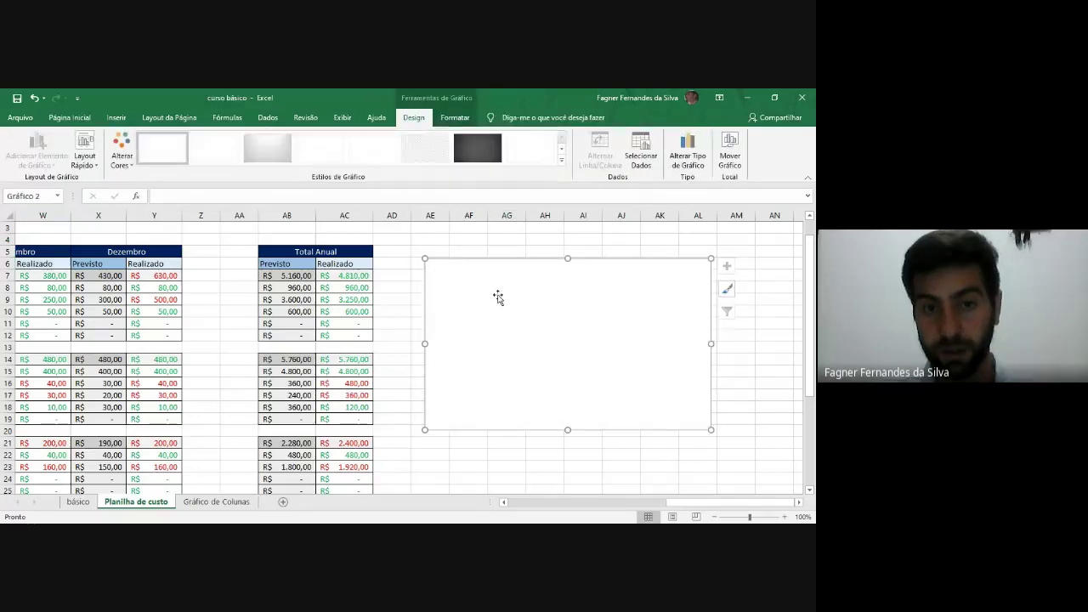
# Step: Add a data series to the empty pie chart and take its name from cell A7, Alimentação
pyautogui.rightClick(513, 307)
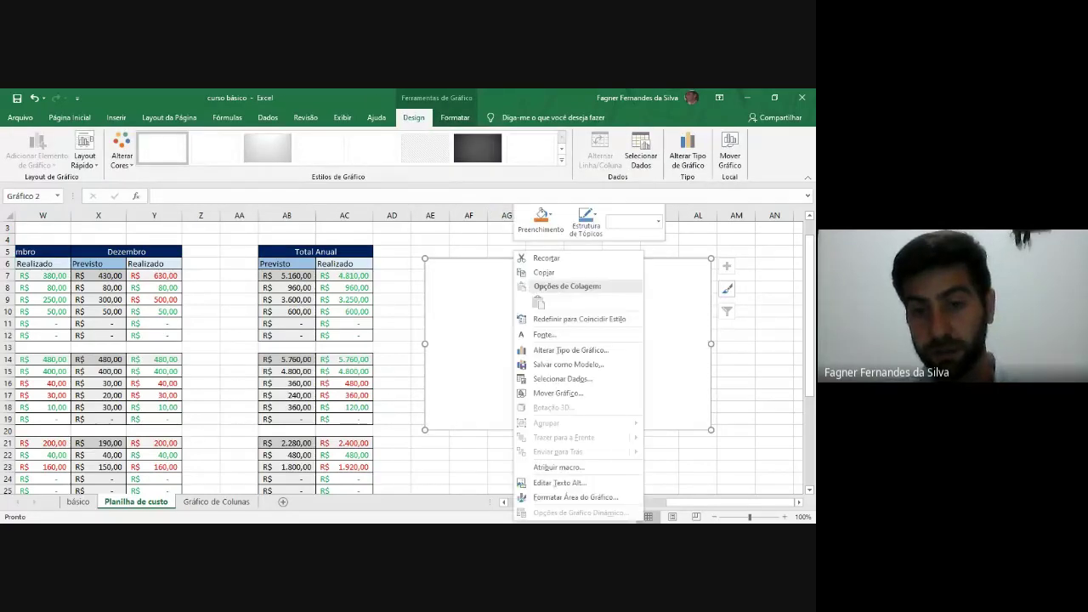
pyautogui.click(559, 379)
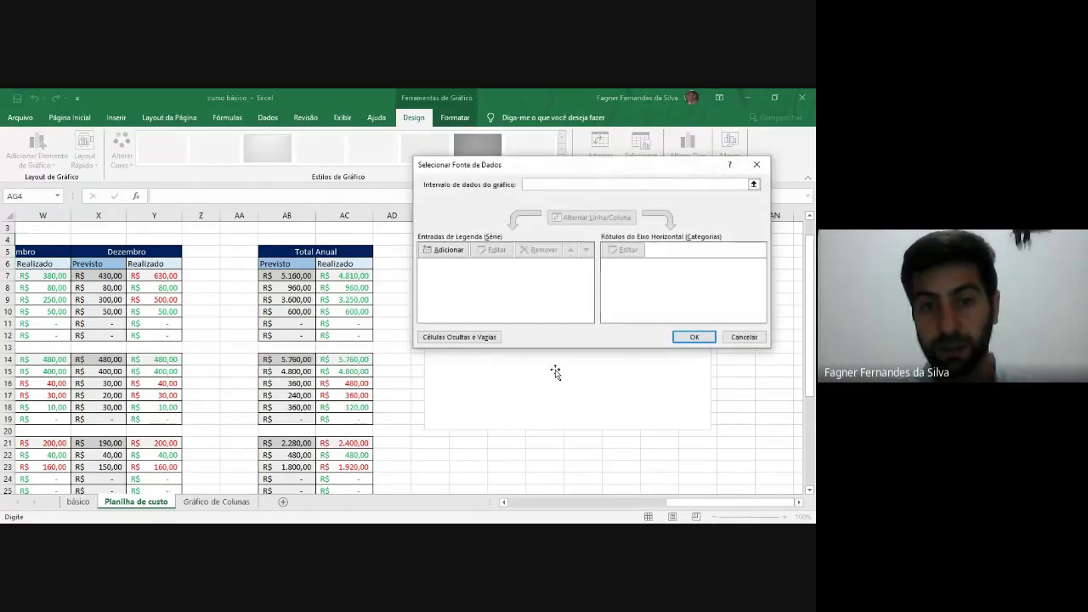
pyautogui.click(445, 250)
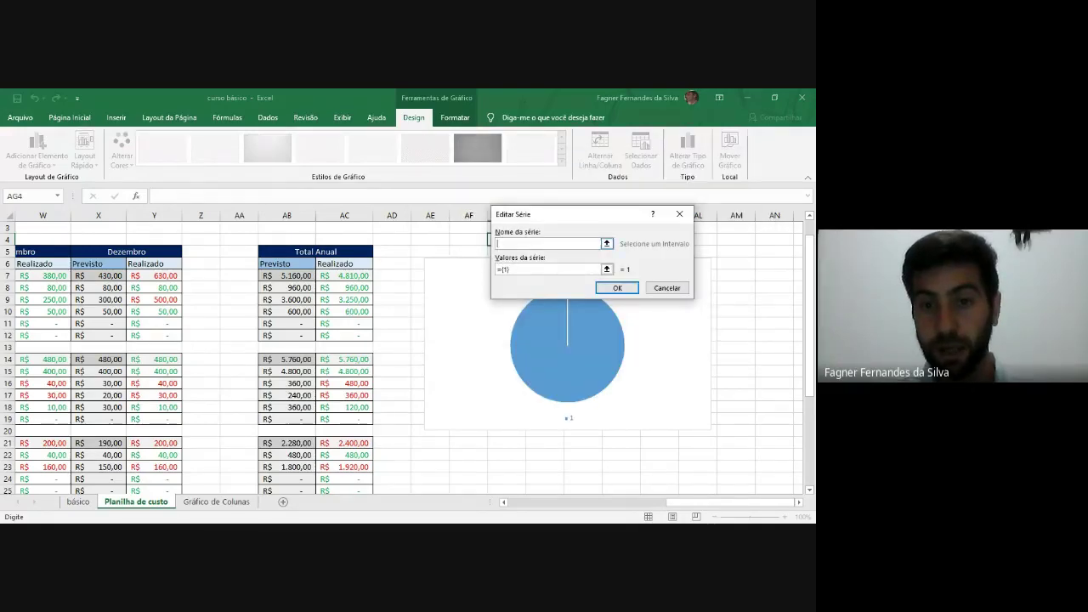
pyautogui.click(606, 243)
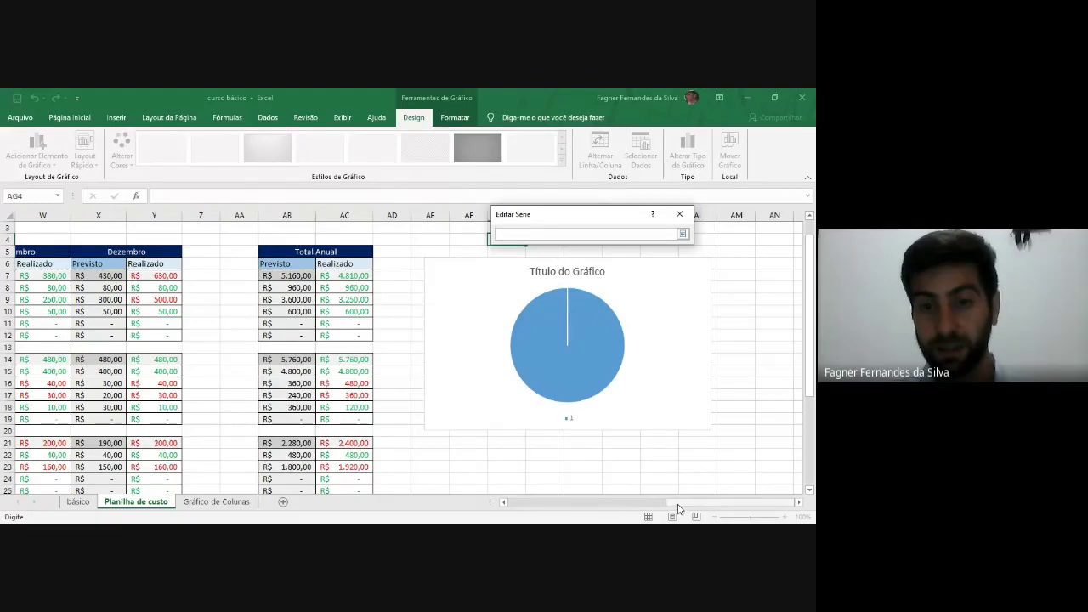
pyautogui.moveTo(679, 509); pyautogui.dragTo(519, 514)
pyautogui.click(42, 275)
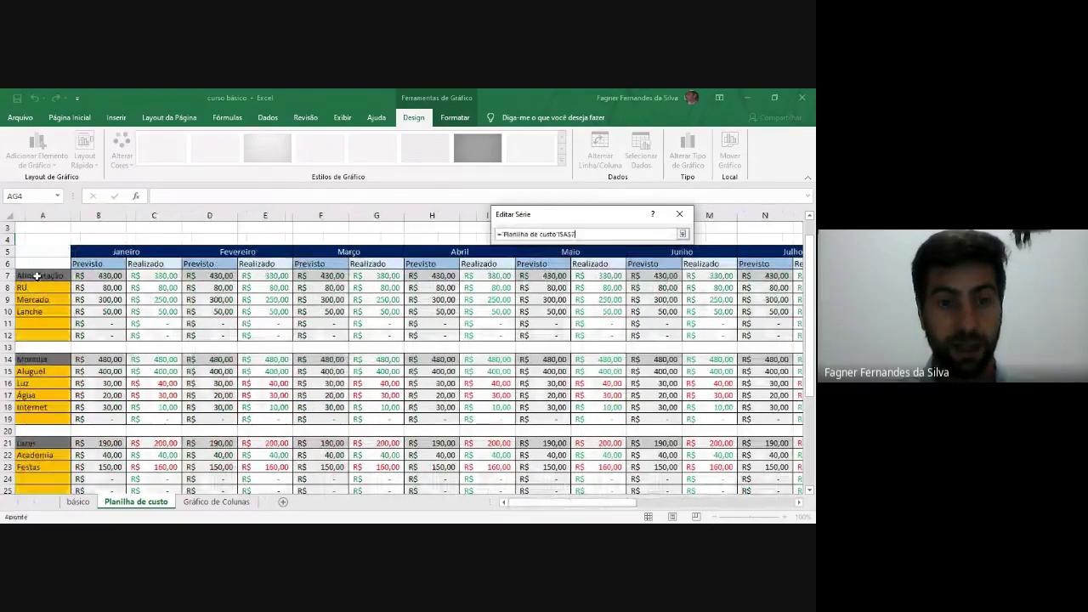
pyautogui.moveTo(617, 507); pyautogui.dragTo(671, 507)
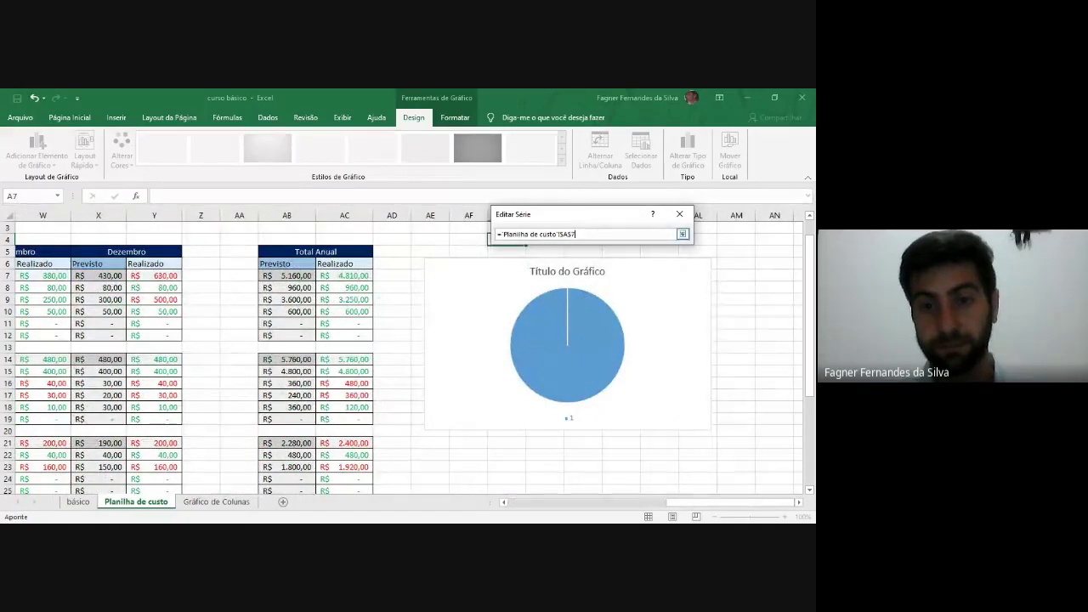
pyautogui.click(682, 234)
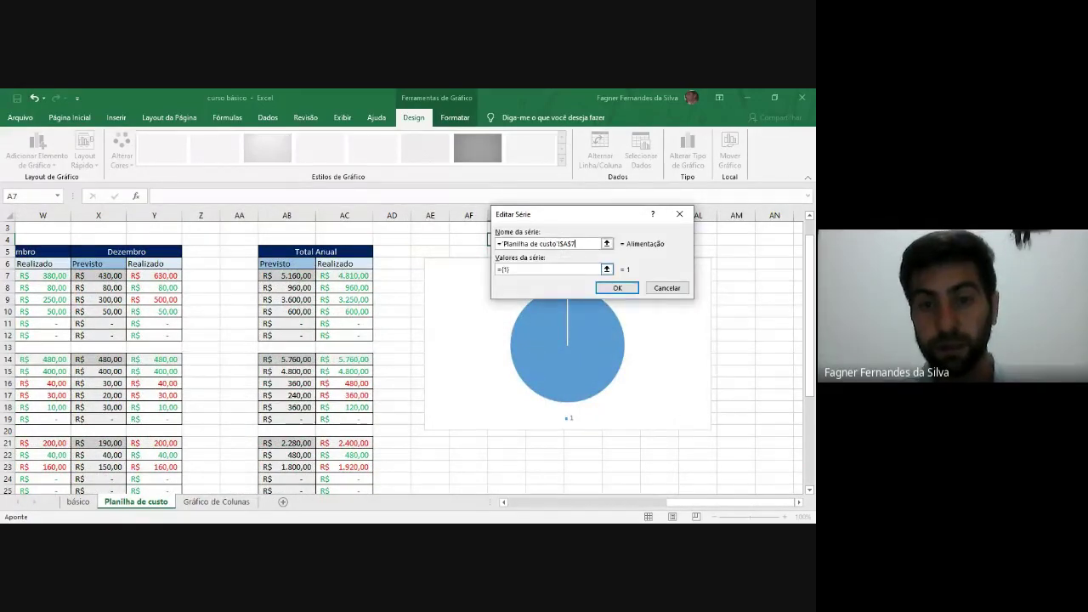
# Step: Use the annual Realizado food amounts in AC8:AC12 as the Alimentação series values
pyautogui.click(606, 269)
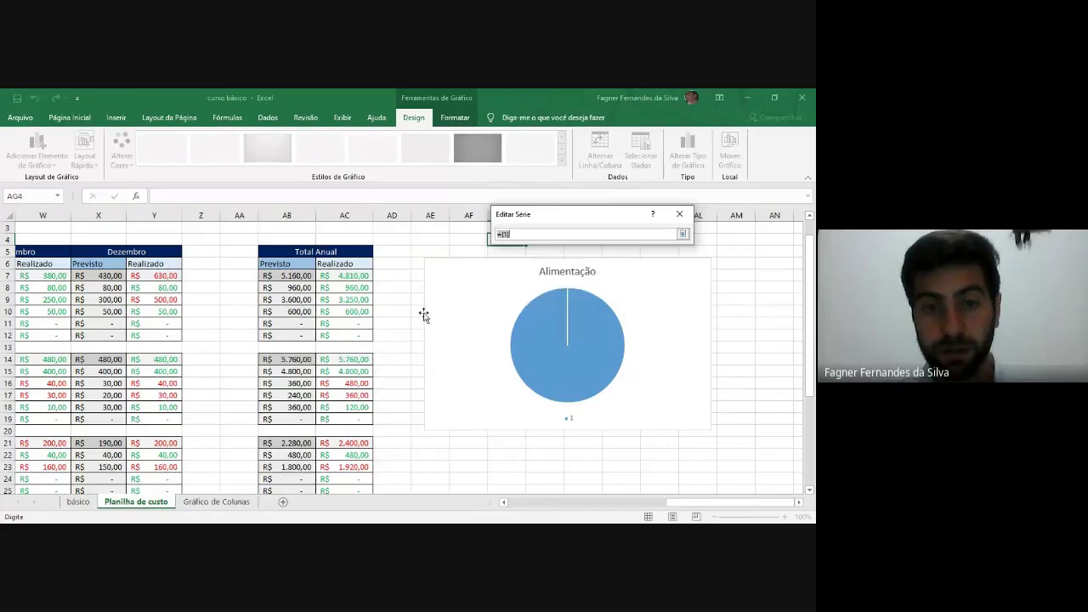
pyautogui.click(344, 287)
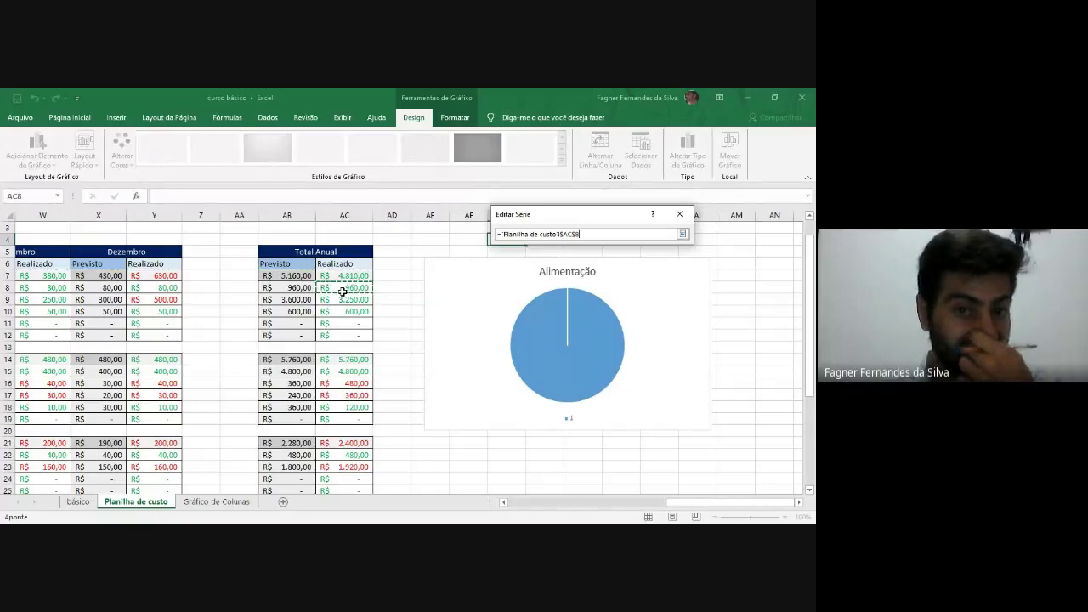
pyautogui.moveTo(342, 291); pyautogui.dragTo(355, 334)
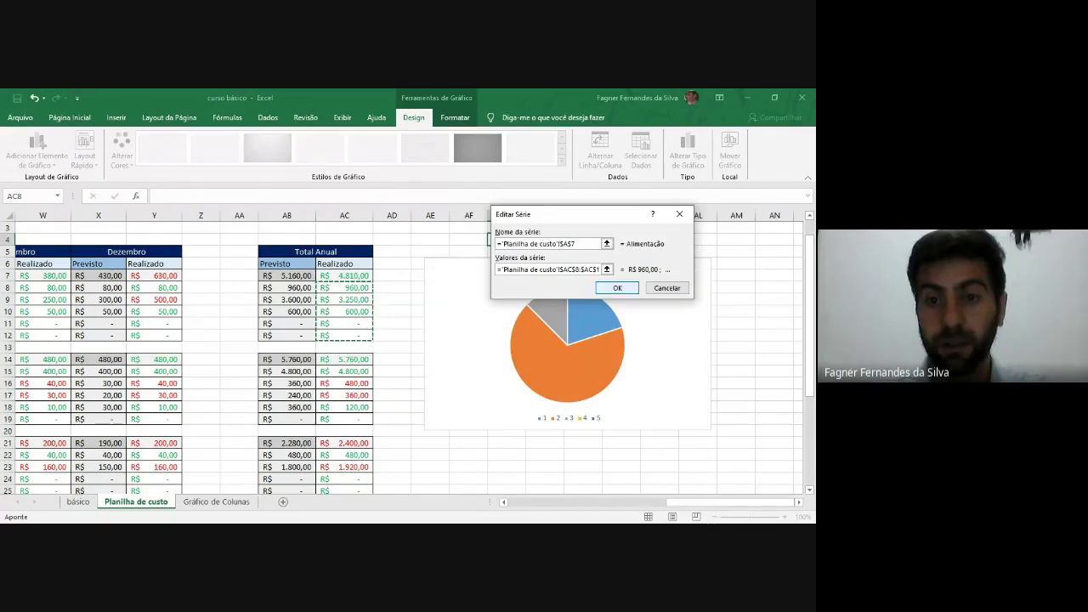
pyautogui.press('Return')
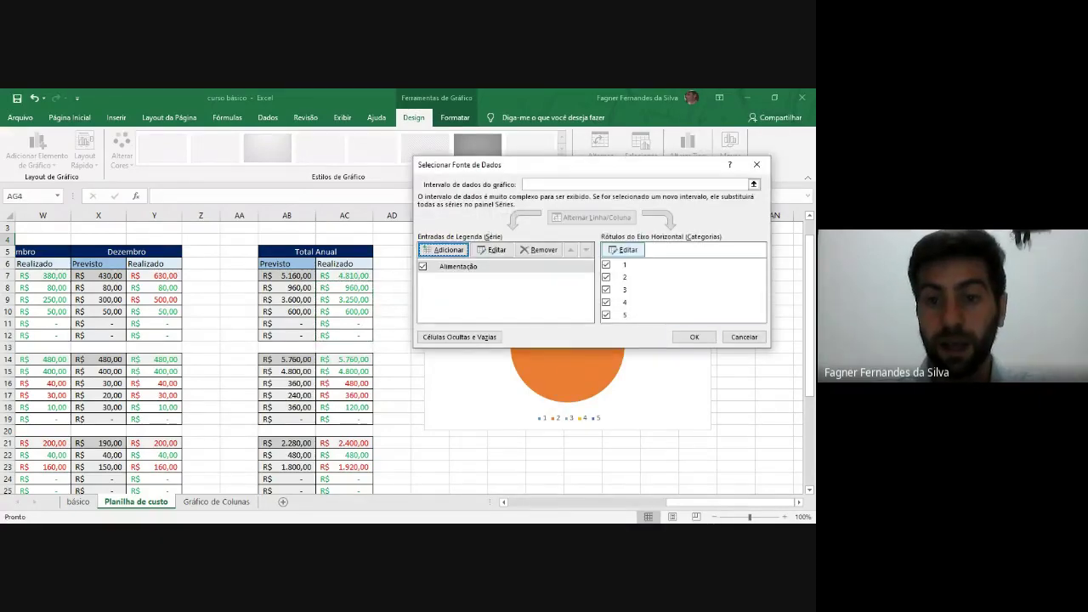
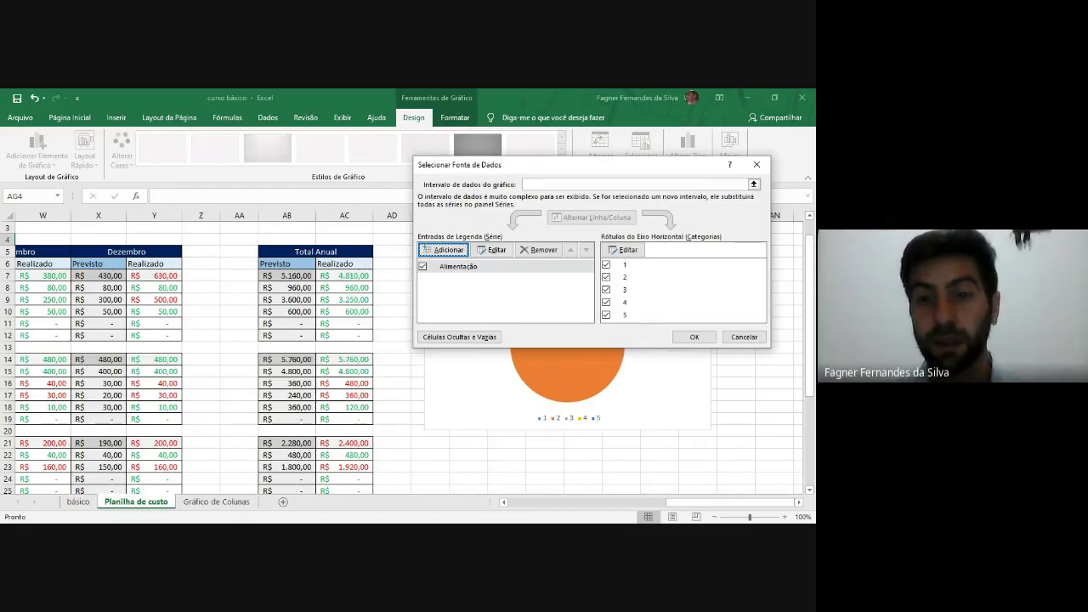
# Step: Use the item names in A8:A12 as the pie chart's category labels and apply the data source
pyautogui.click(627, 249)
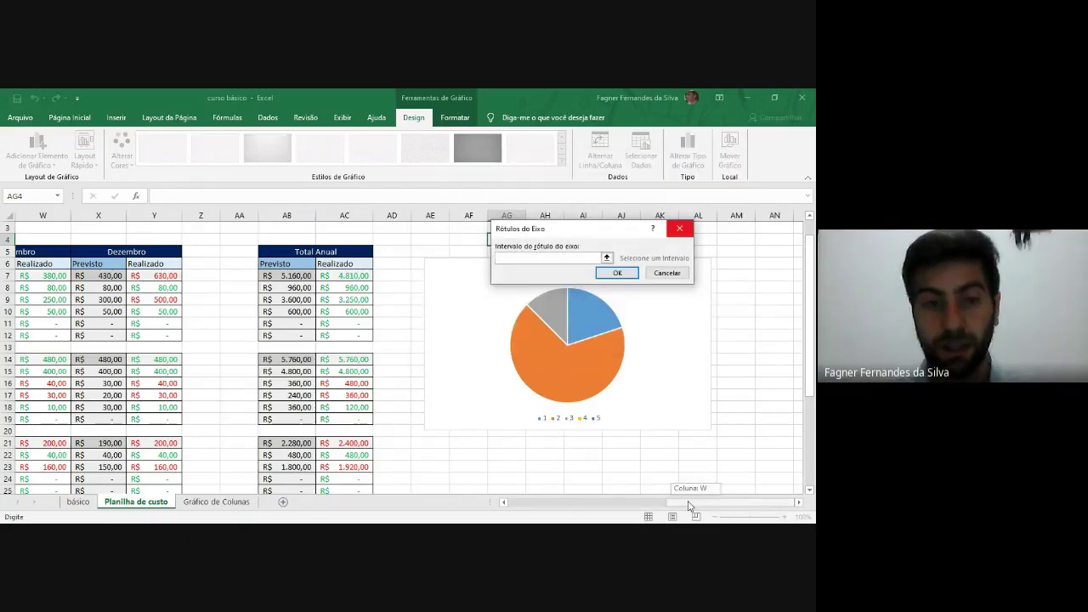
pyautogui.moveTo(689, 506); pyautogui.dragTo(587, 506)
pyautogui.moveTo(39, 287); pyautogui.dragTo(42, 336)
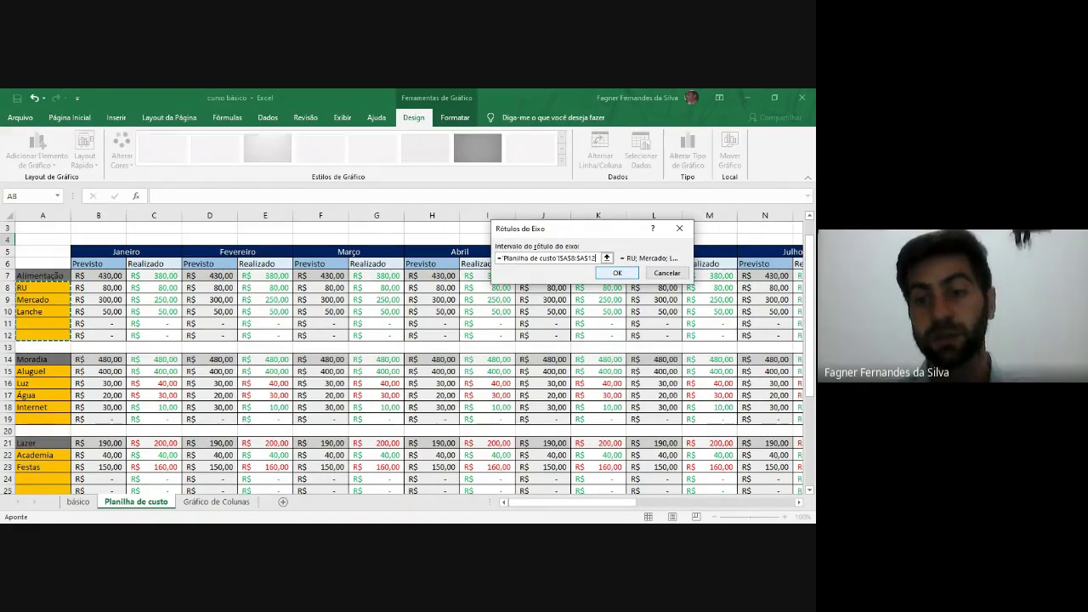
pyautogui.press('Return')
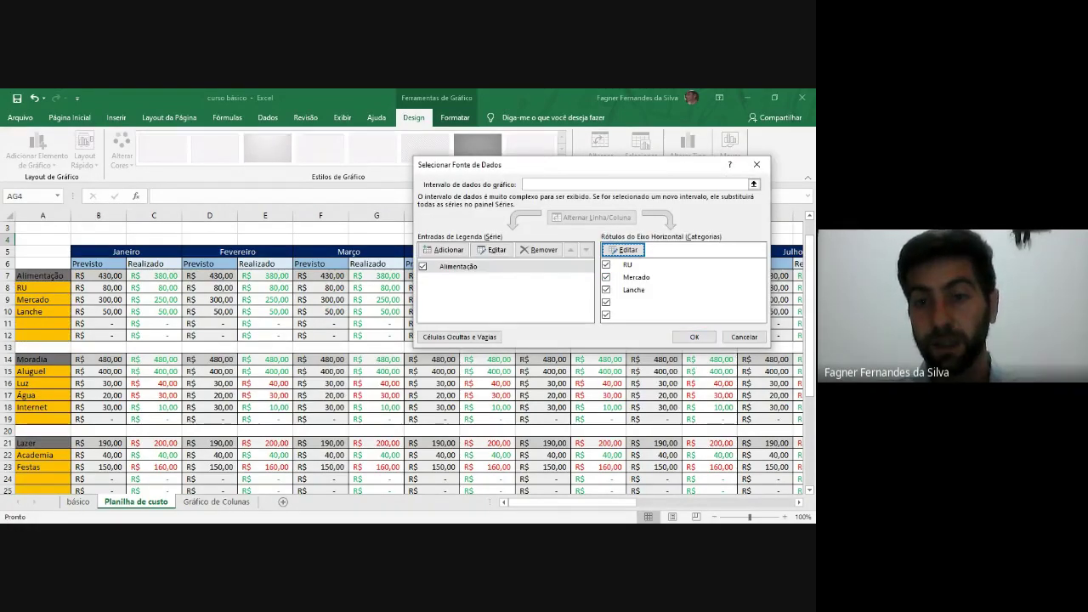
pyautogui.click(693, 336)
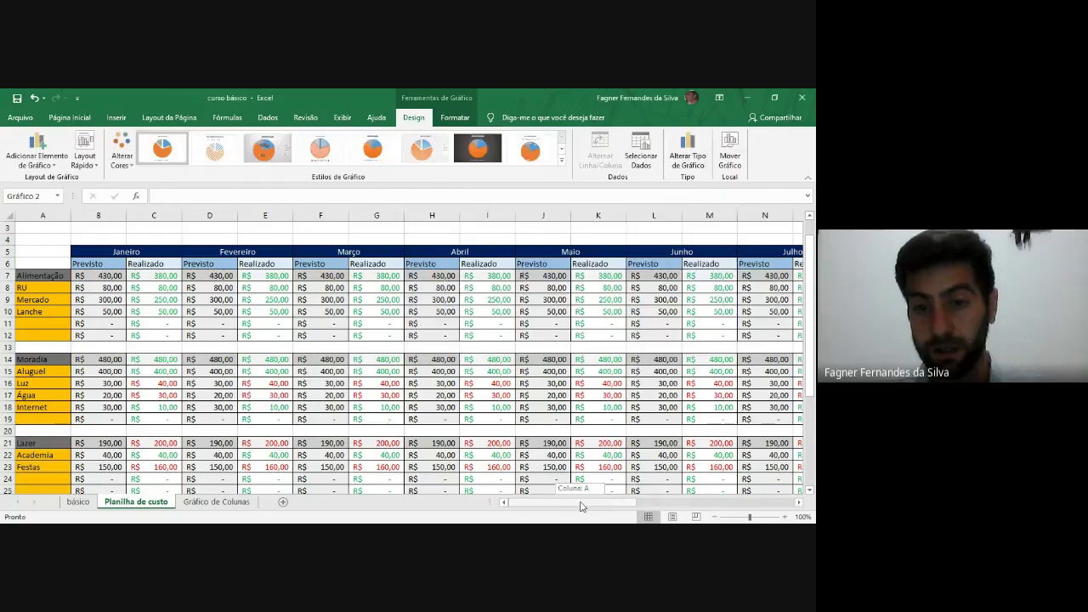
pyautogui.moveTo(582, 506); pyautogui.dragTo(742, 488)
pyautogui.click(583, 466)
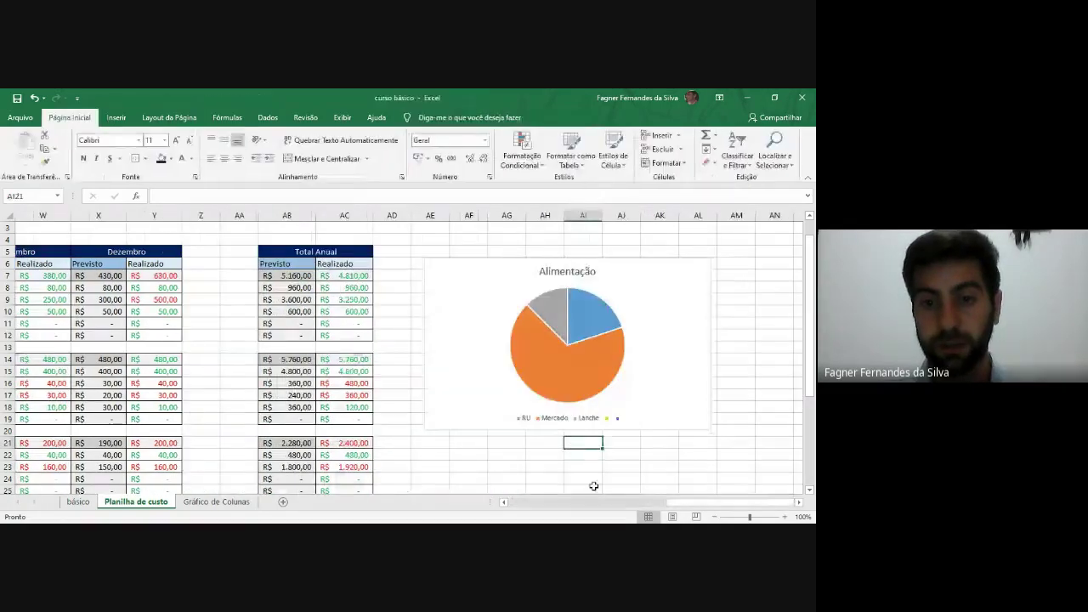
# Step: Try adding data labels to the Alimentação pie chart's slices
pyautogui.click(651, 343)
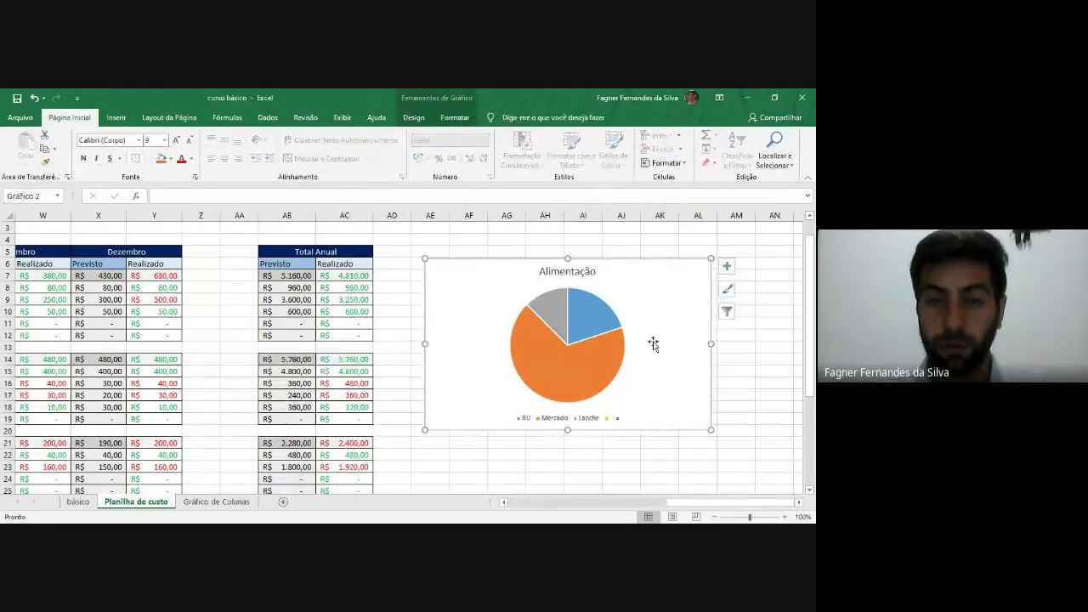
pyautogui.click(549, 378)
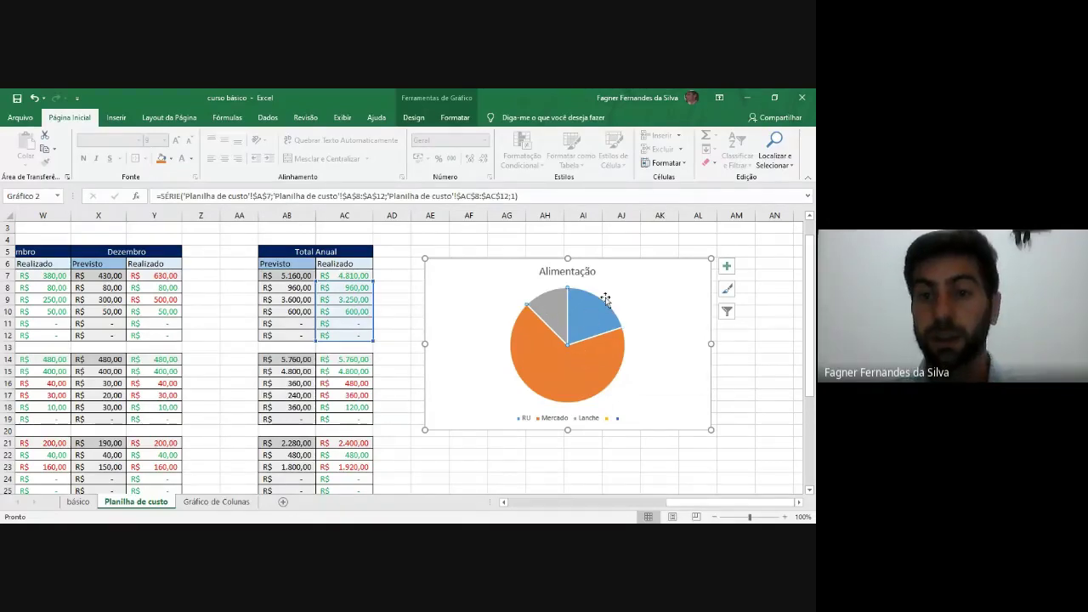
pyautogui.click(727, 266)
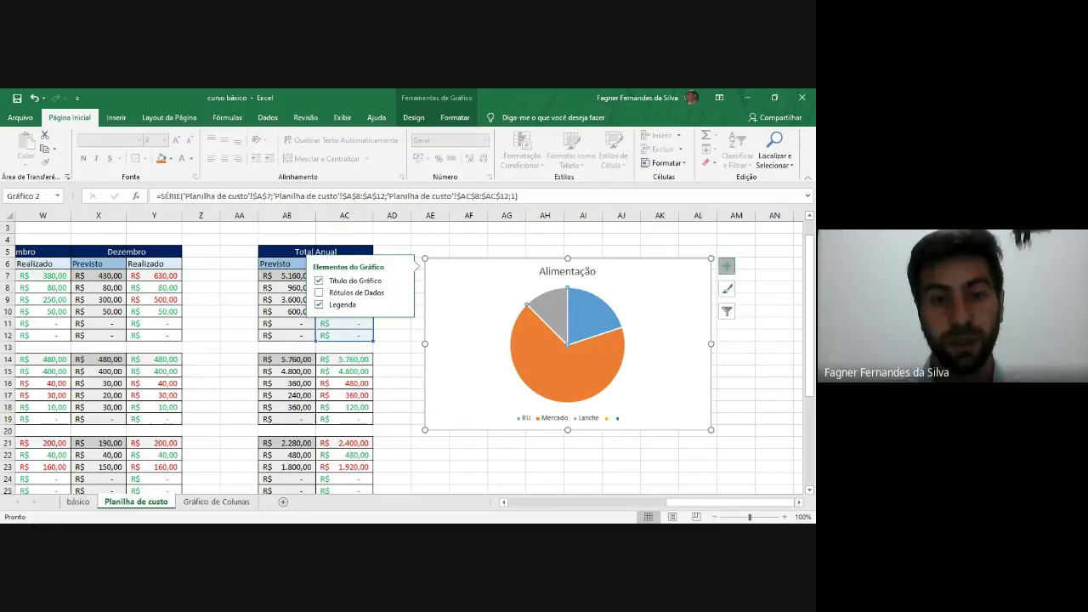
pyautogui.click(319, 293)
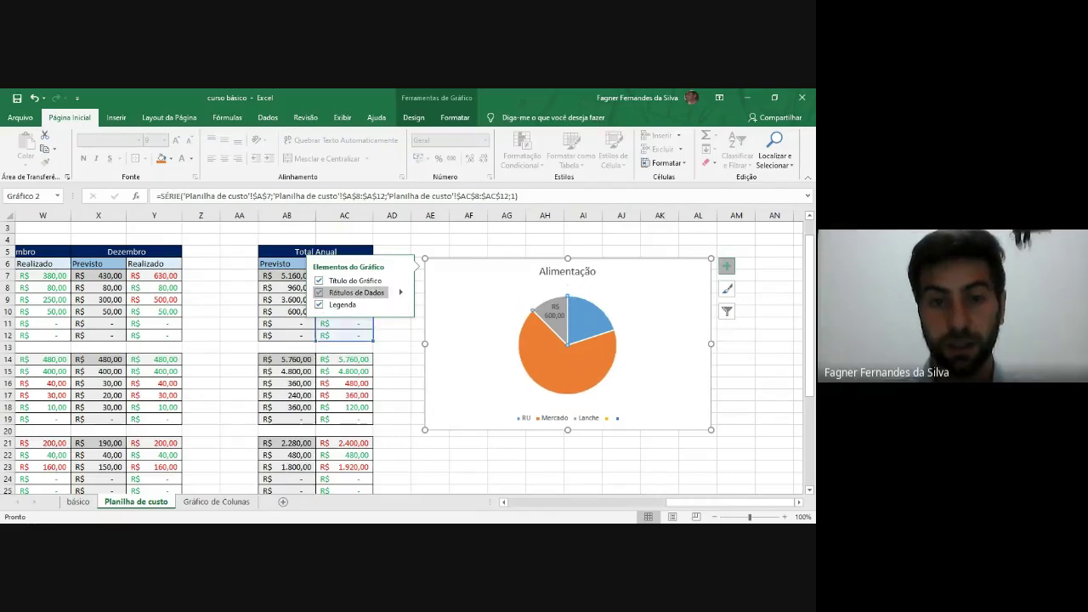
pyautogui.click(415, 389)
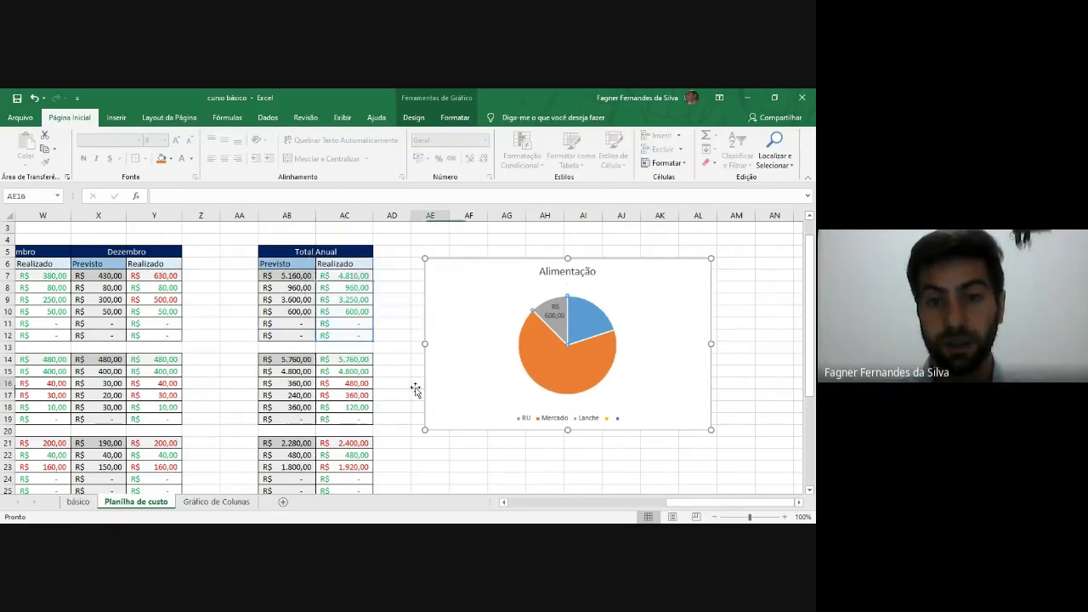
pyautogui.click(557, 316)
pyautogui.click(560, 330)
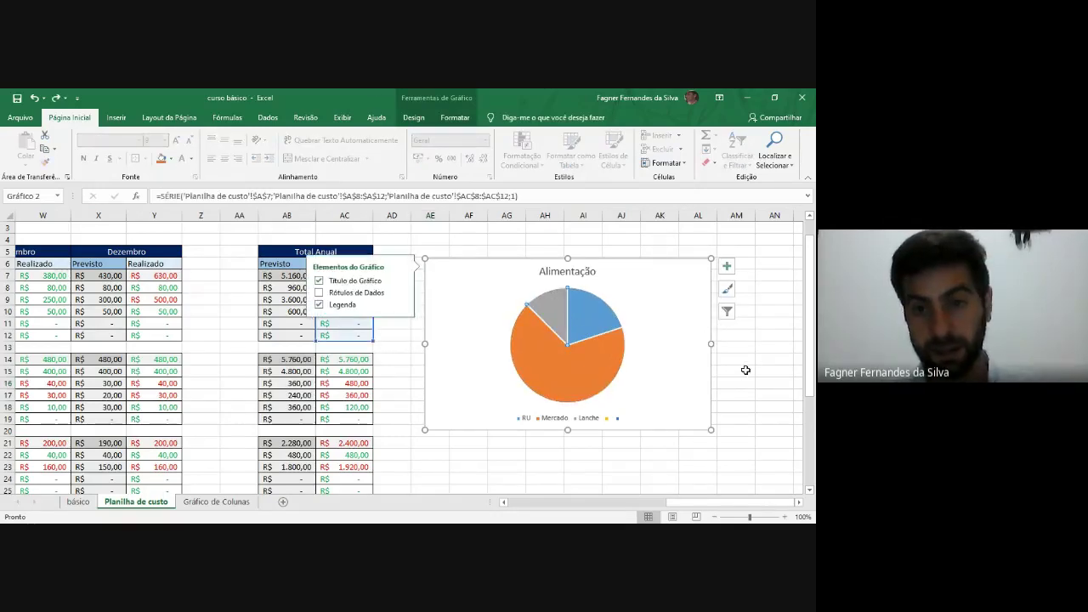
# Step: Try adding data labels to the Alimentação pie chart with percentages enabled in the label content
pyautogui.click(760, 371)
pyautogui.click(675, 284)
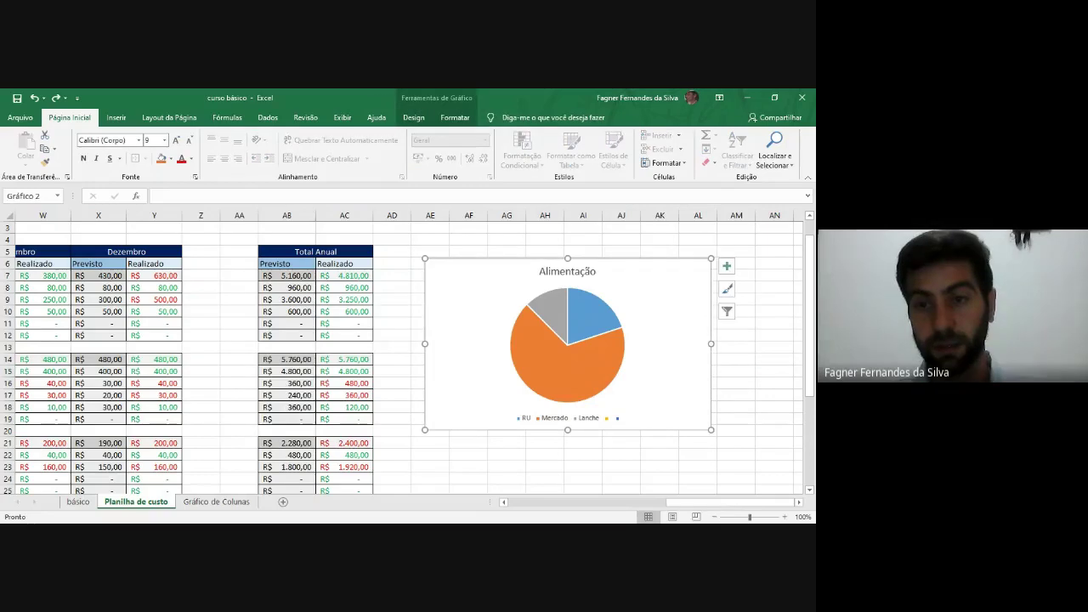
pyautogui.click(725, 266)
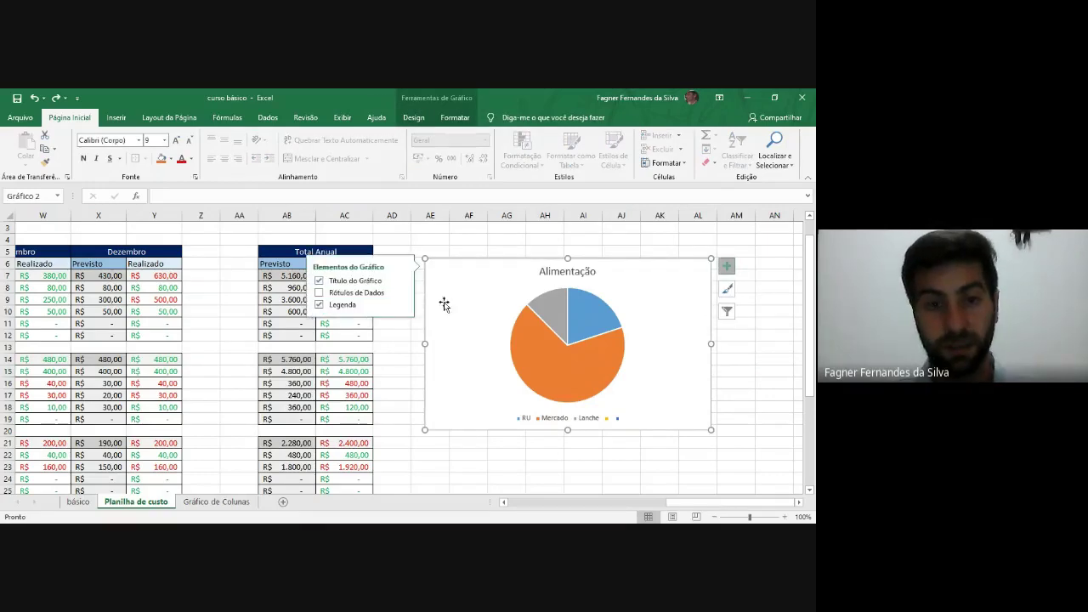
pyautogui.click(319, 292)
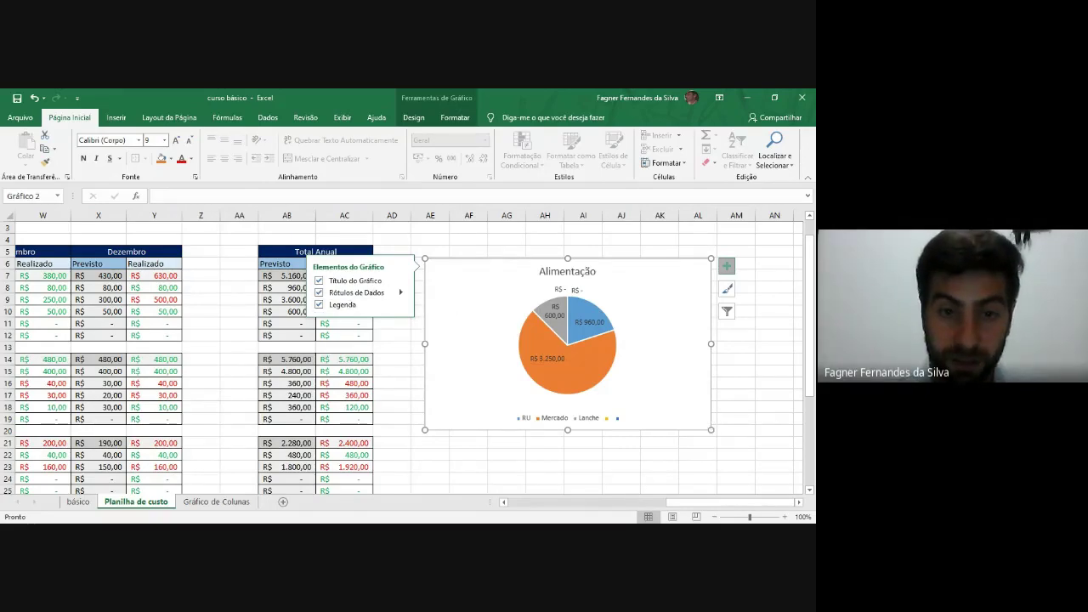
pyautogui.click(400, 292)
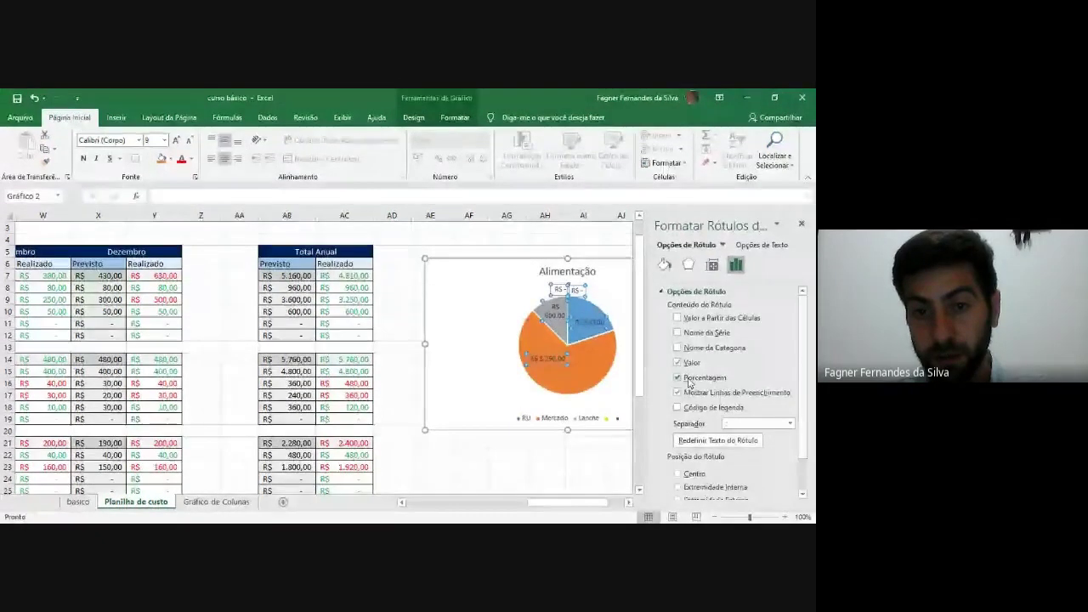
pyautogui.click(685, 366)
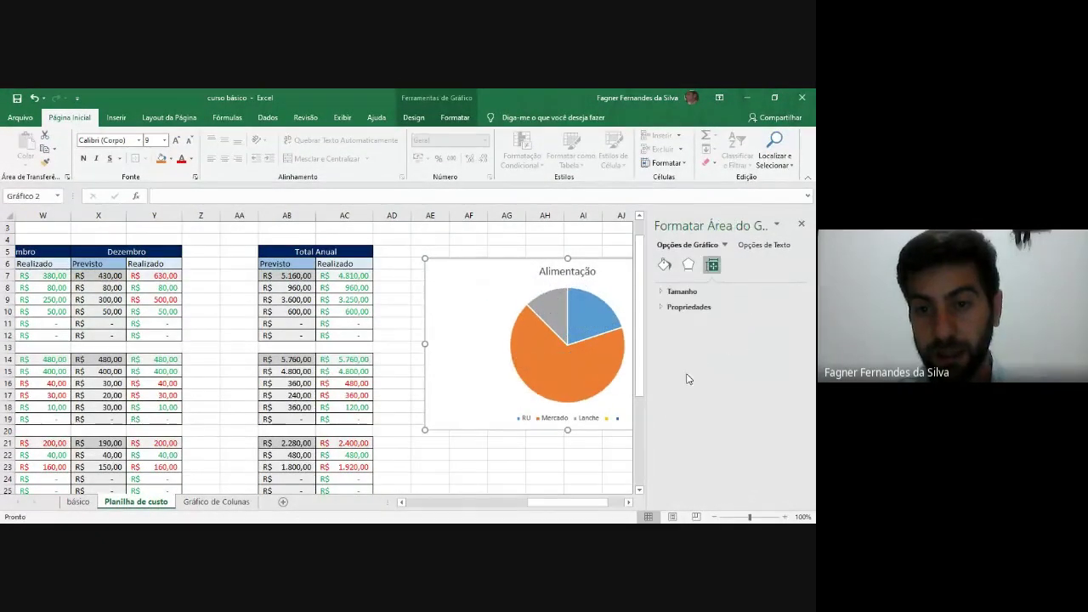
pyautogui.click(664, 264)
pyautogui.click(712, 264)
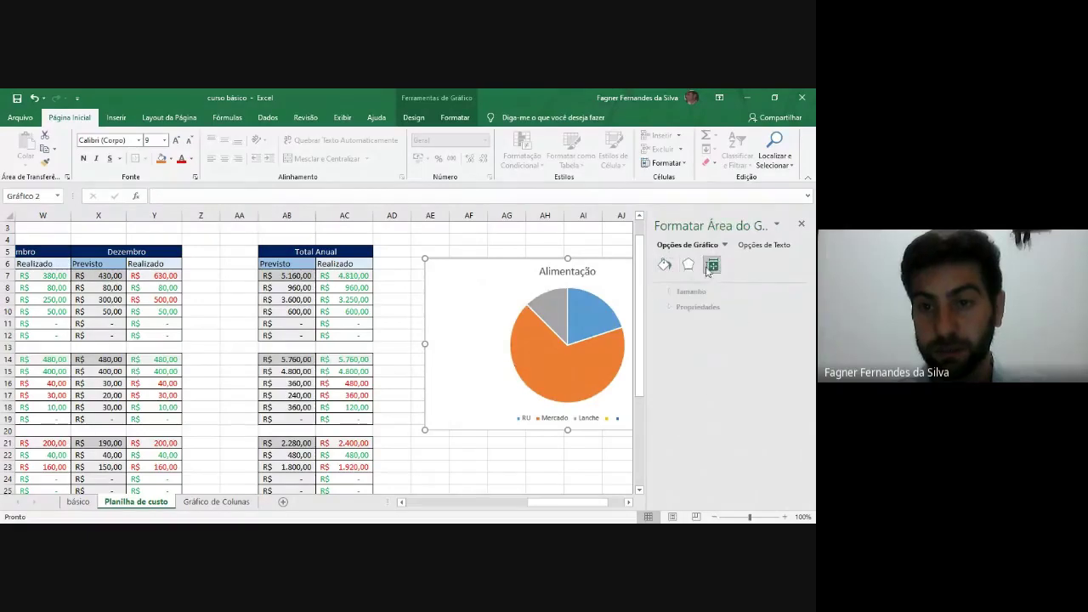
pyautogui.click(688, 265)
pyautogui.click(664, 264)
pyautogui.click(801, 224)
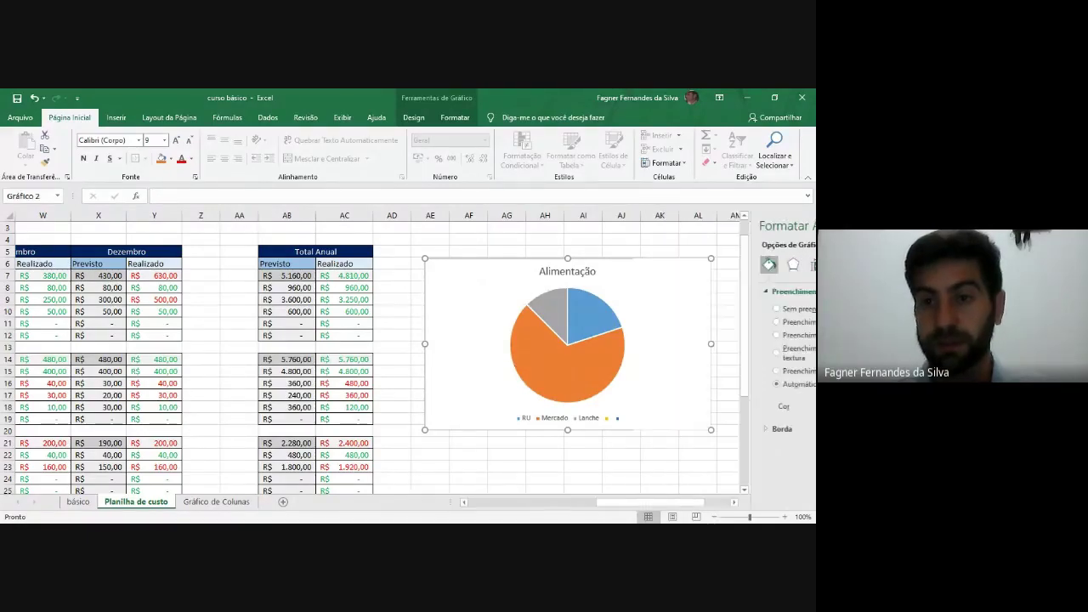
# Step: Add data labels to the Alimentação pie chart and open their detailed formatting options
pyautogui.click(726, 266)
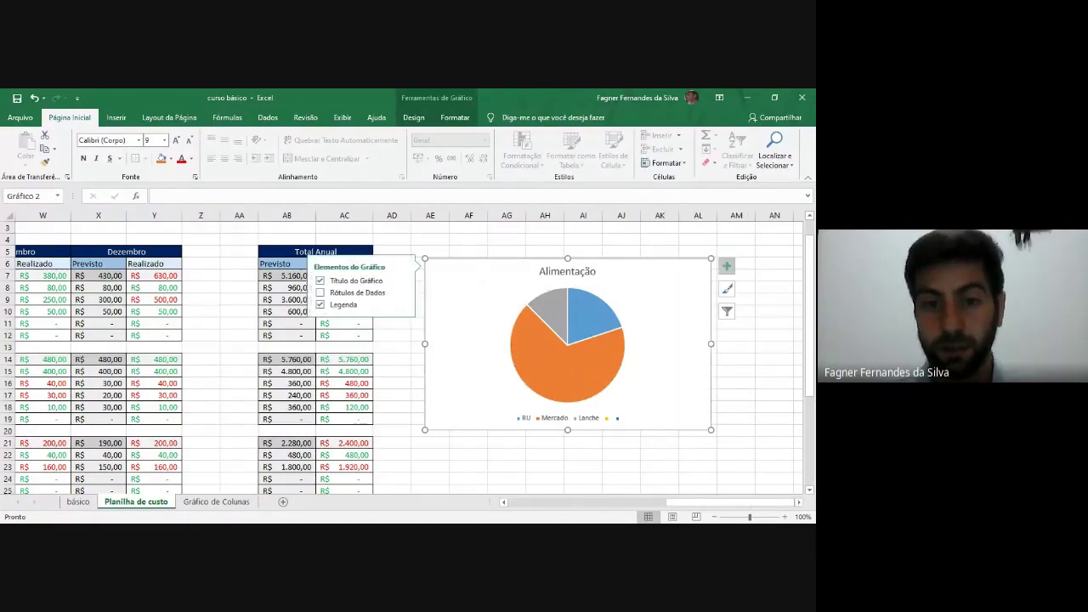
pyautogui.click(400, 293)
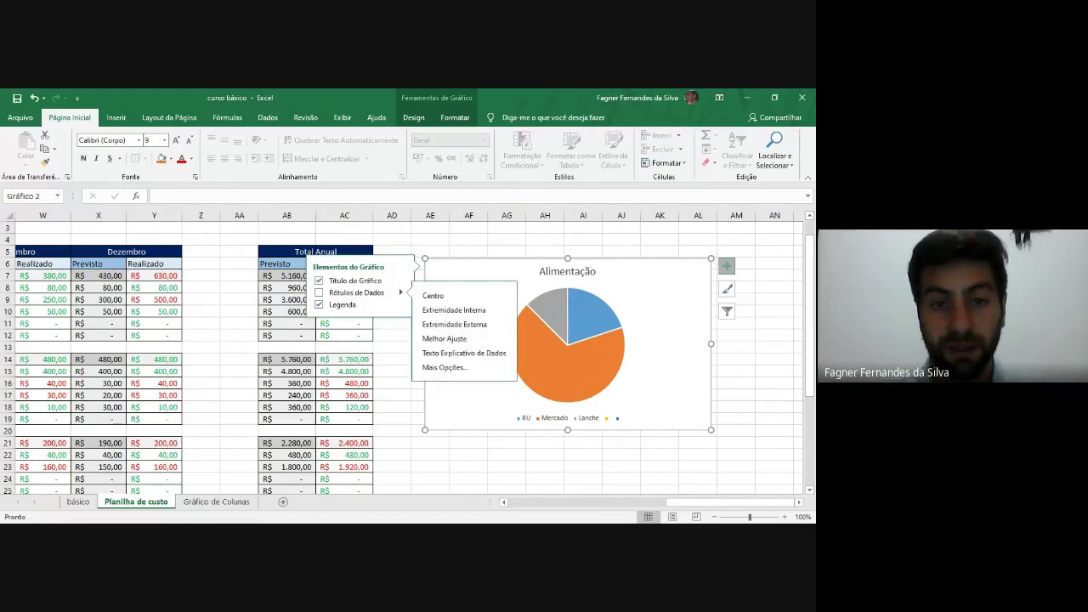
pyautogui.click(445, 367)
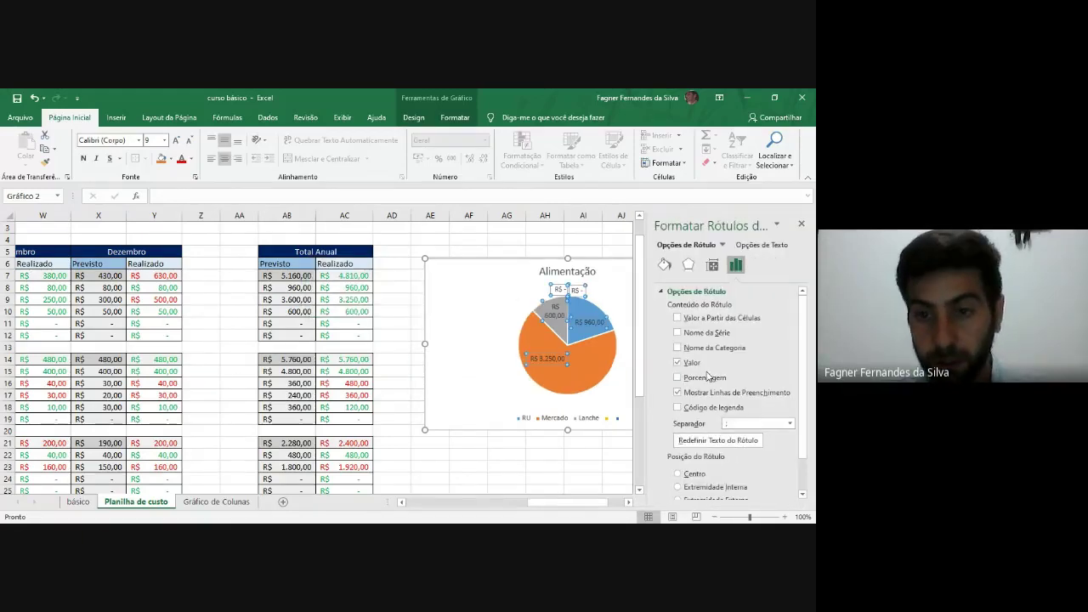
# Step: Try percentages in place of values on the pie chart's data labels, and switch back to values only
pyautogui.click(701, 379)
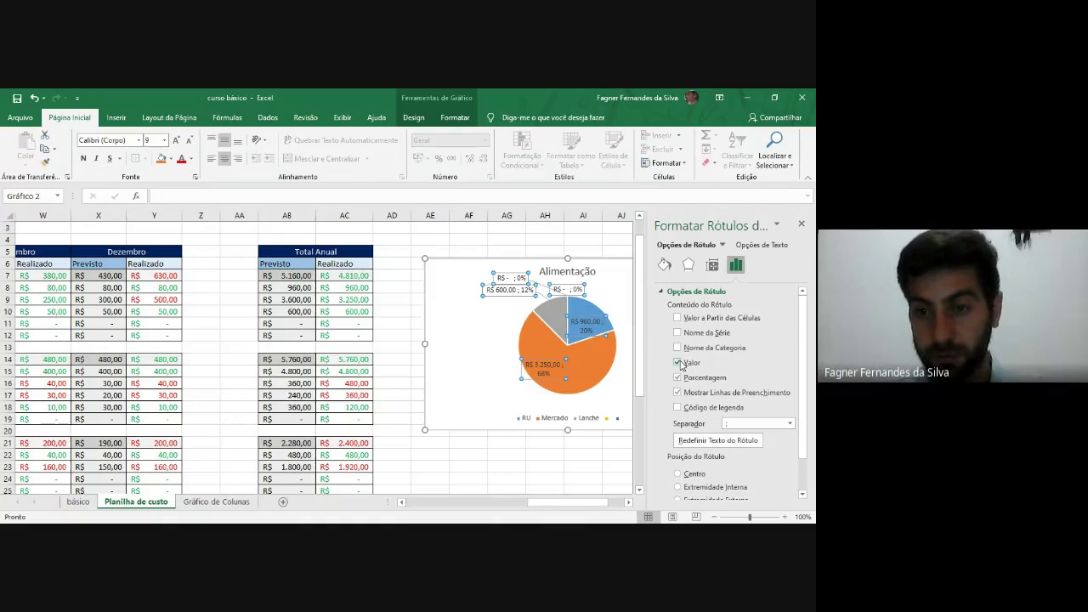
pyautogui.click(677, 363)
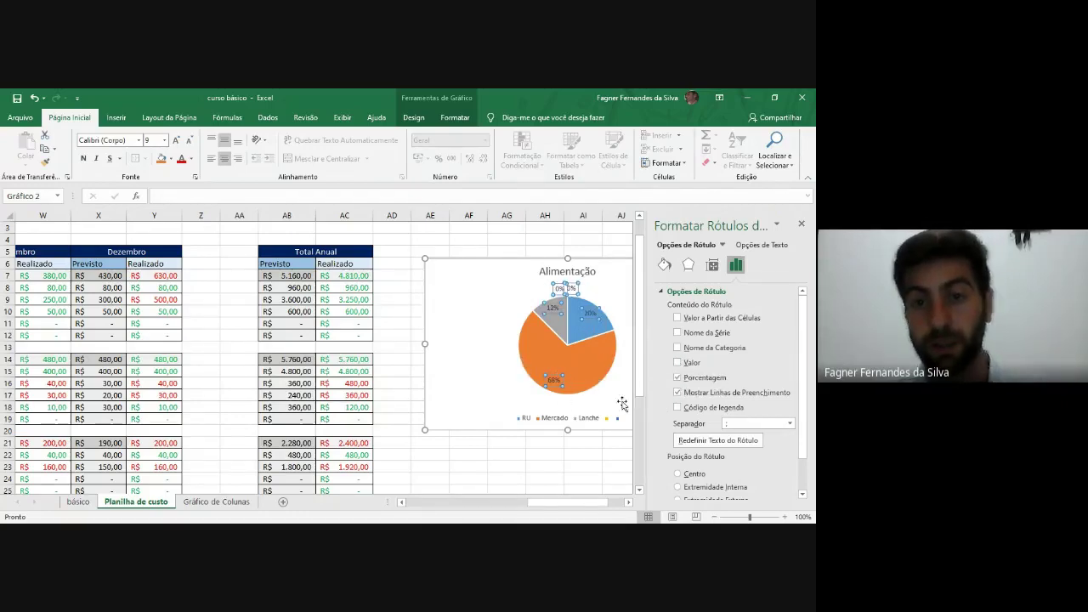
pyautogui.moveTo(563, 349)
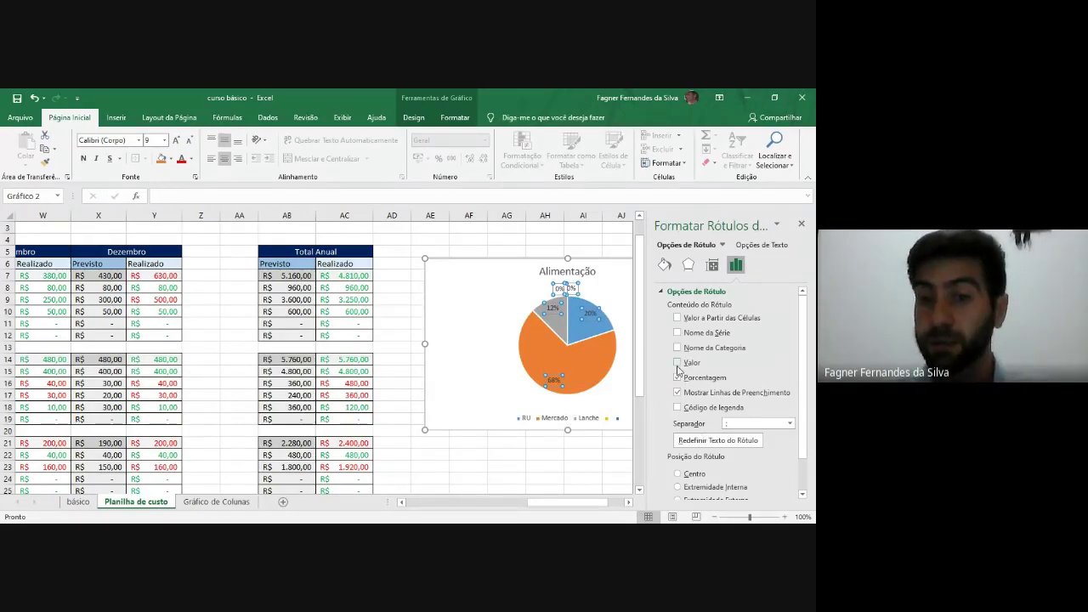
pyautogui.click(678, 364)
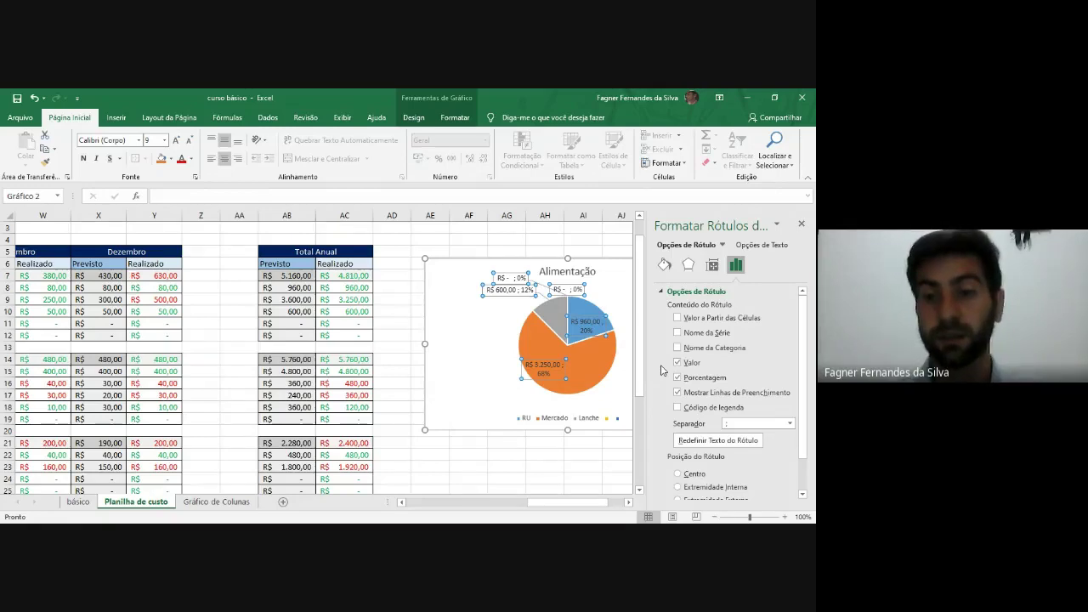
pyautogui.click(684, 379)
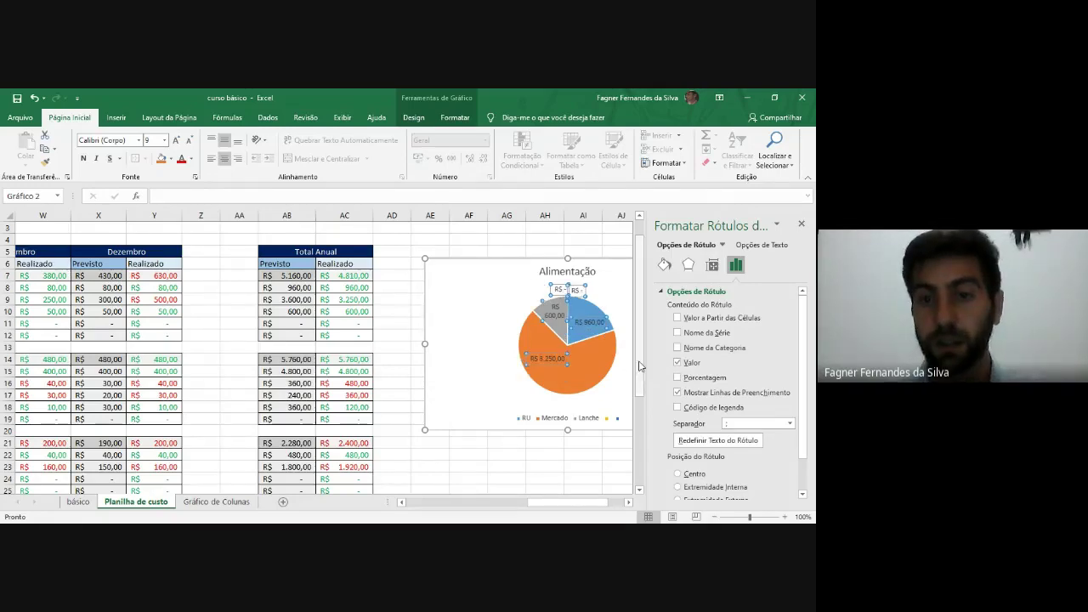
# Step: Close the label formatting options and shift the pie chart slightly beside the Total Anual table
pyautogui.click(510, 465)
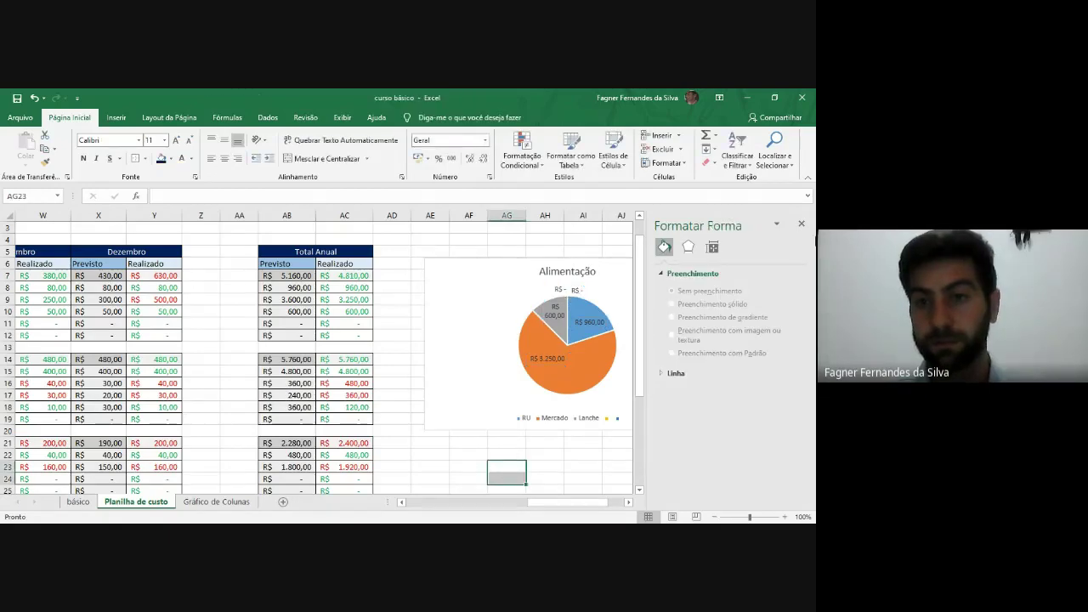
pyautogui.click(800, 224)
pyautogui.click(663, 281)
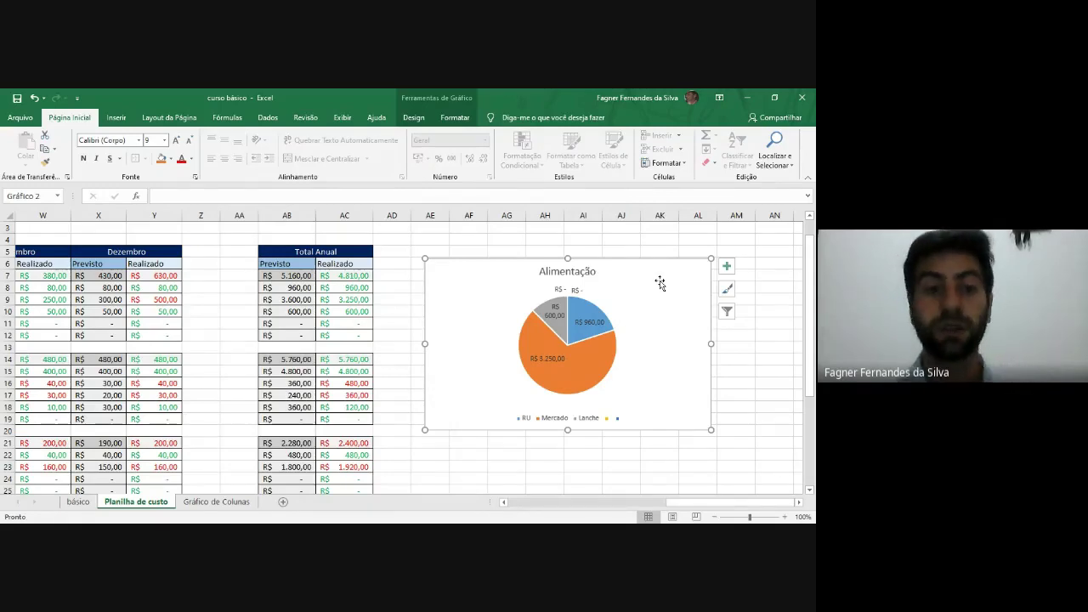
pyautogui.moveTo(667, 273)
pyautogui.mouseDown()
pyautogui.moveTo(643, 270)
pyautogui.moveTo(655, 270)
pyautogui.mouseUp()
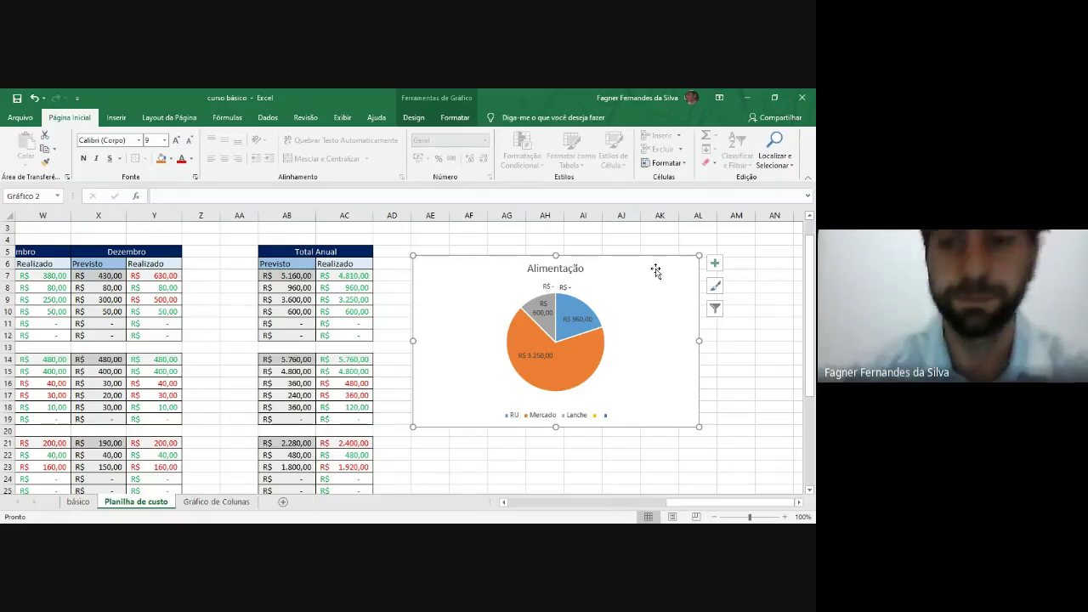
pyautogui.moveTo(667, 264); pyautogui.dragTo(689, 315)
# Step: Move the pie chart to a new sheet named Gráfico de Pizza and place that sheet after Gráfico de Colunas
pyautogui.rightClick(679, 300)
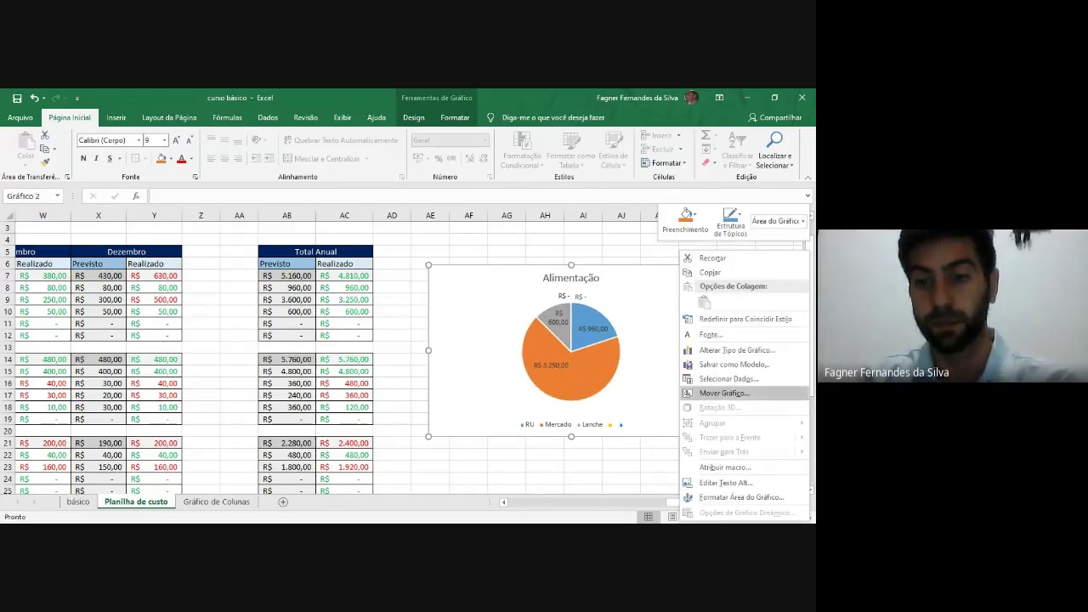
pyautogui.click(722, 393)
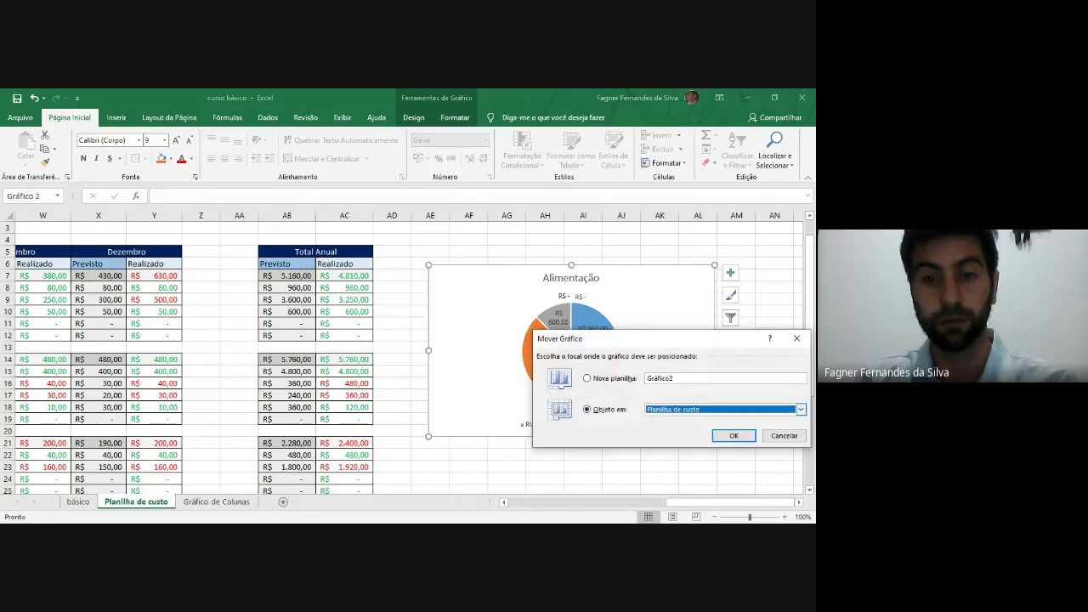
pyautogui.hotkey('alt', 'n')
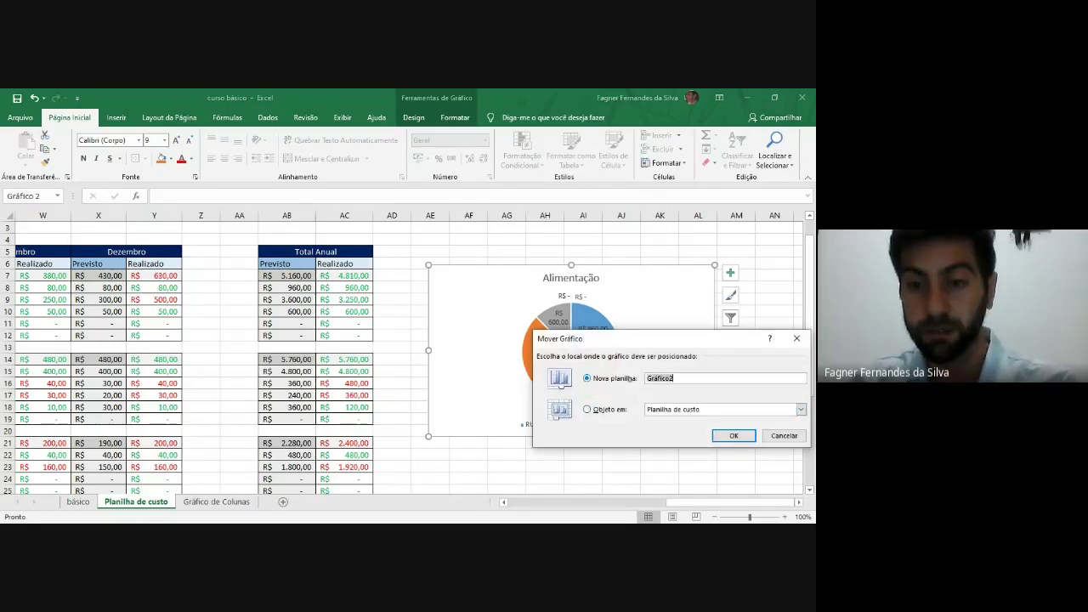
pyautogui.click(673, 378)
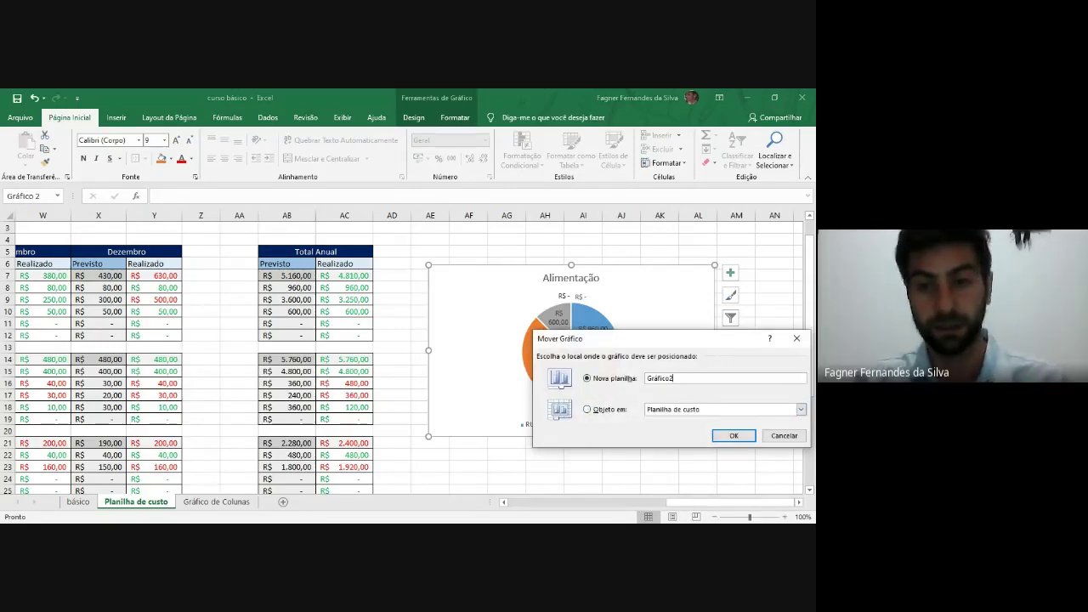
pyautogui.doubleClick(671, 378)
pyautogui.write('F=')
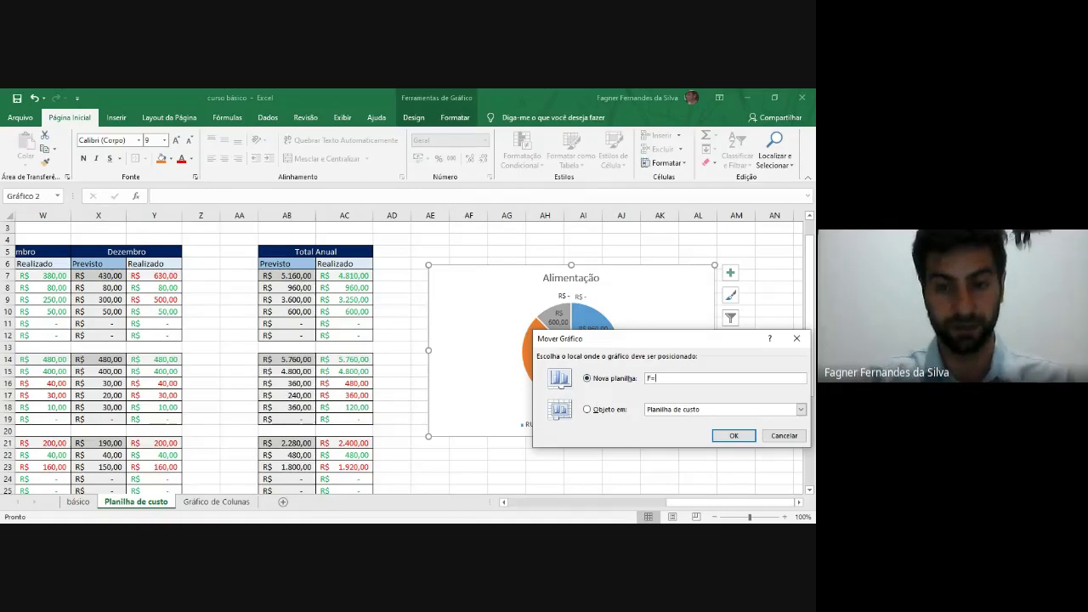
pyautogui.press('BackSpace')
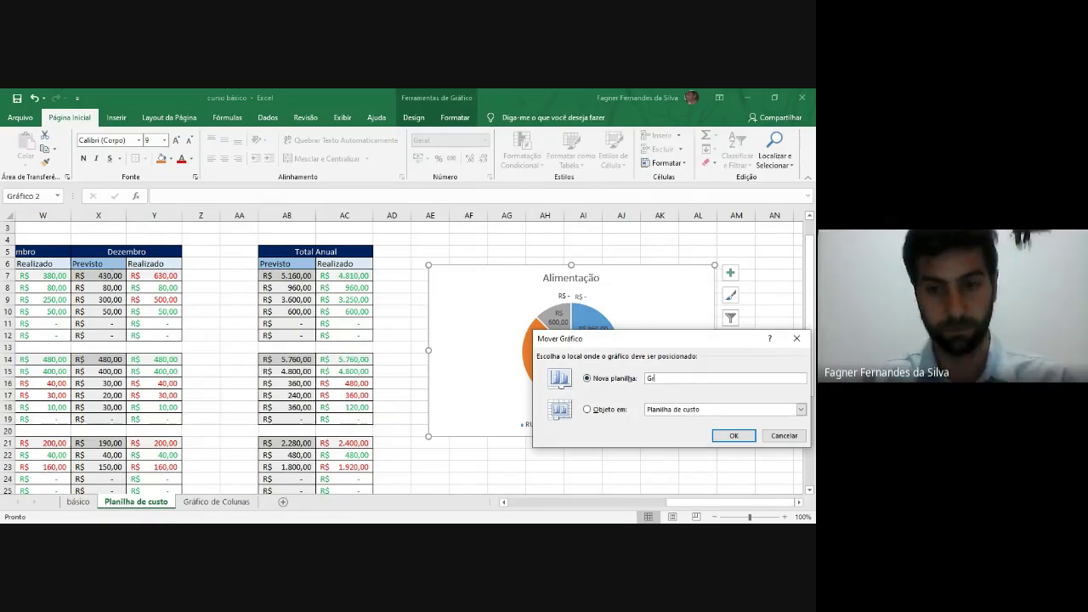
pyautogui.write('ráfico de Pizza')
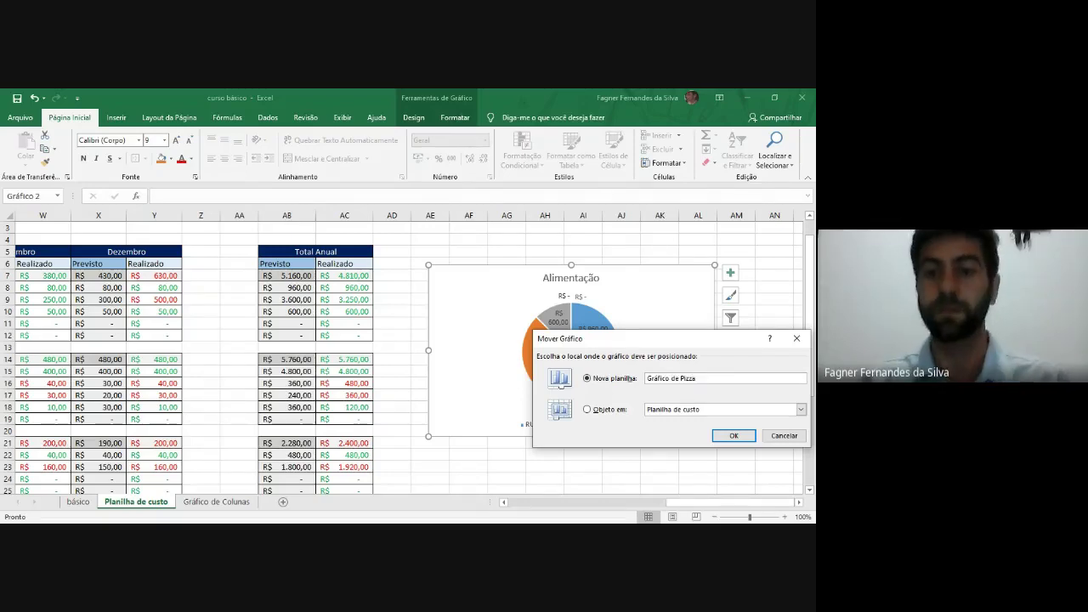
pyautogui.click(734, 435)
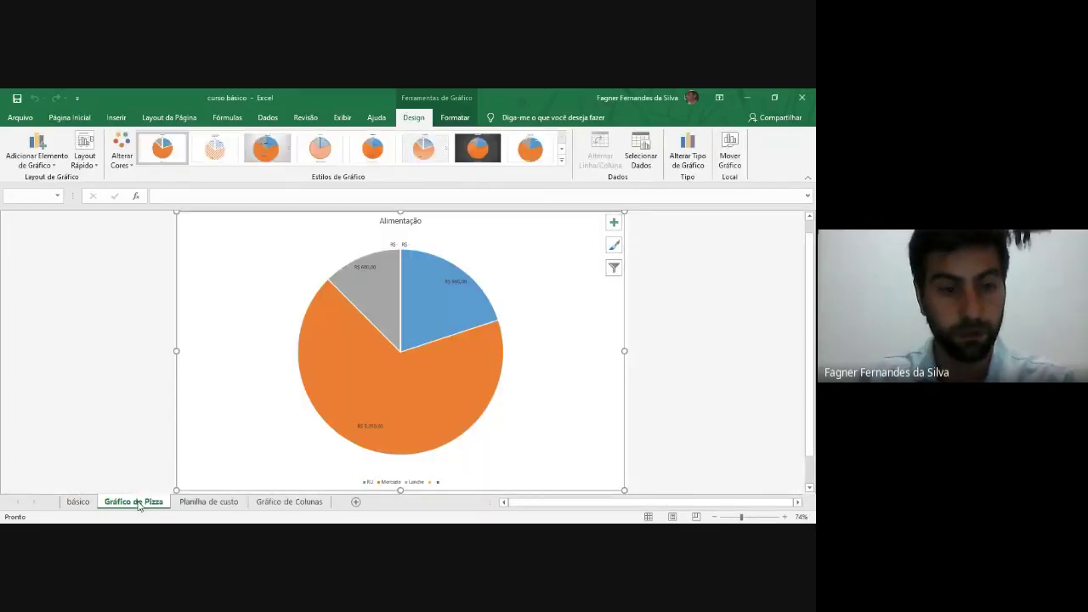
pyautogui.moveTo(321, 510); pyautogui.dragTo(340, 503)
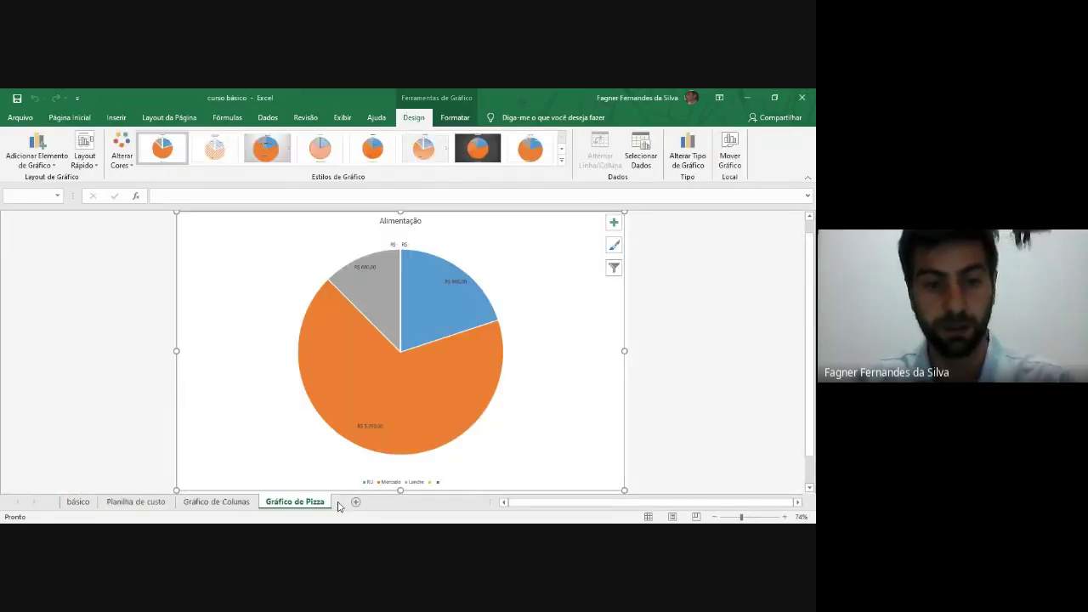
# Step: Review the cost table on Planilha de custo and the charts on Gráfico de Colunas and Gráfico de Pizza
pyautogui.click(129, 505)
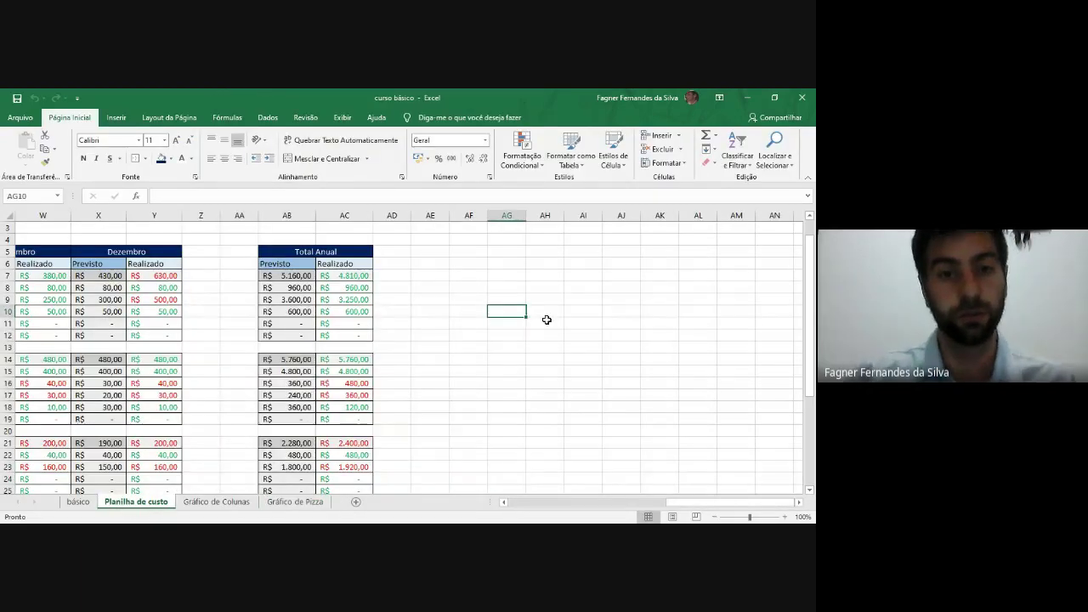
pyautogui.hscroll(-8, 260, 303)
pyautogui.scroll(-2, 189, 308)
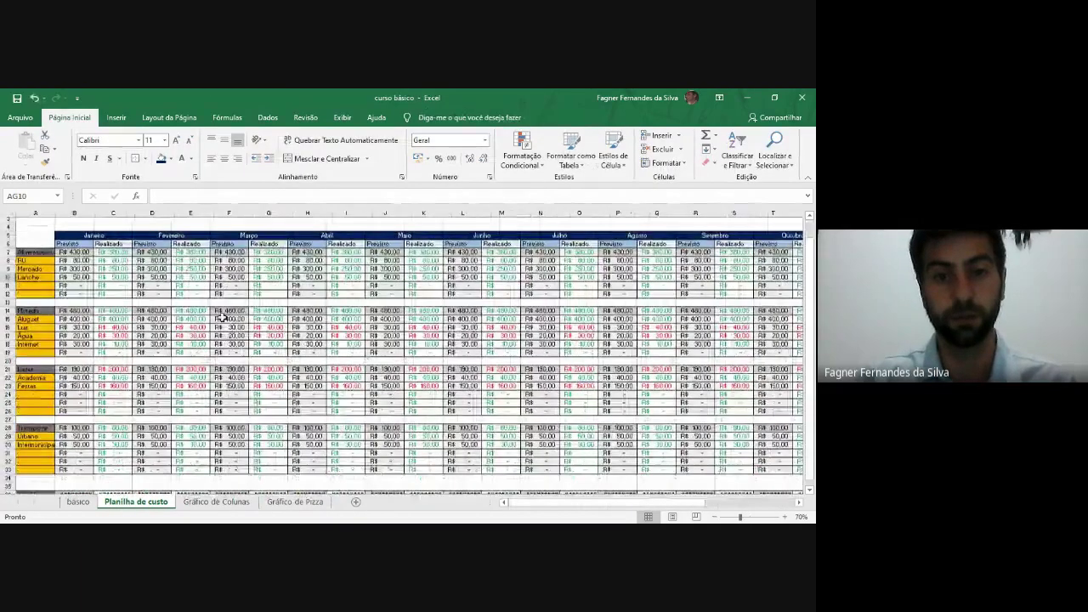
pyautogui.scroll(2, 219, 325)
pyautogui.scroll(-2, 225, 331)
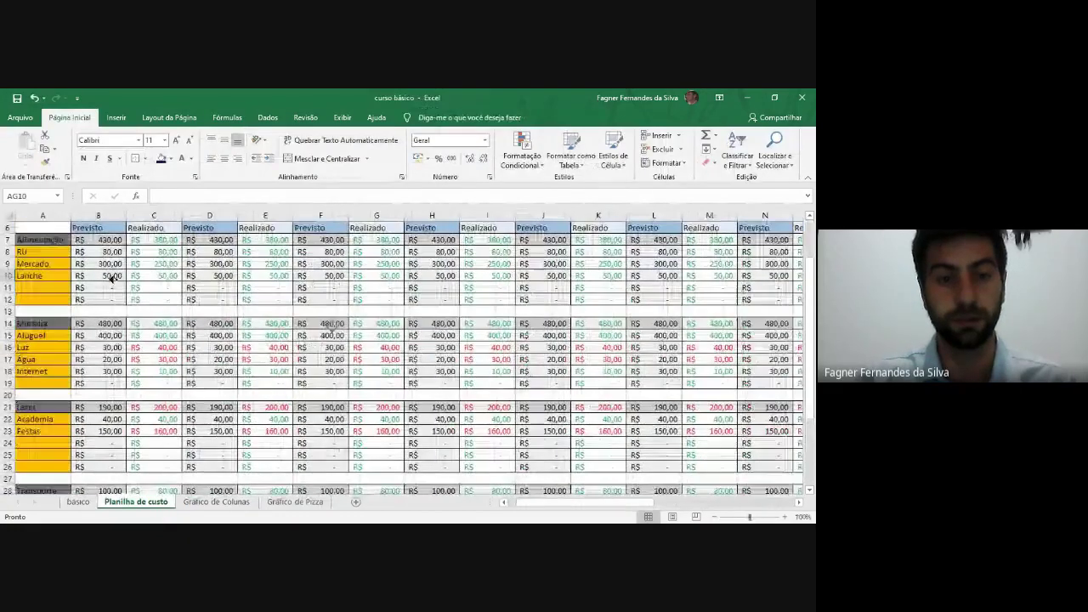
pyautogui.click(234, 501)
pyautogui.scroll(-1, 276, 384)
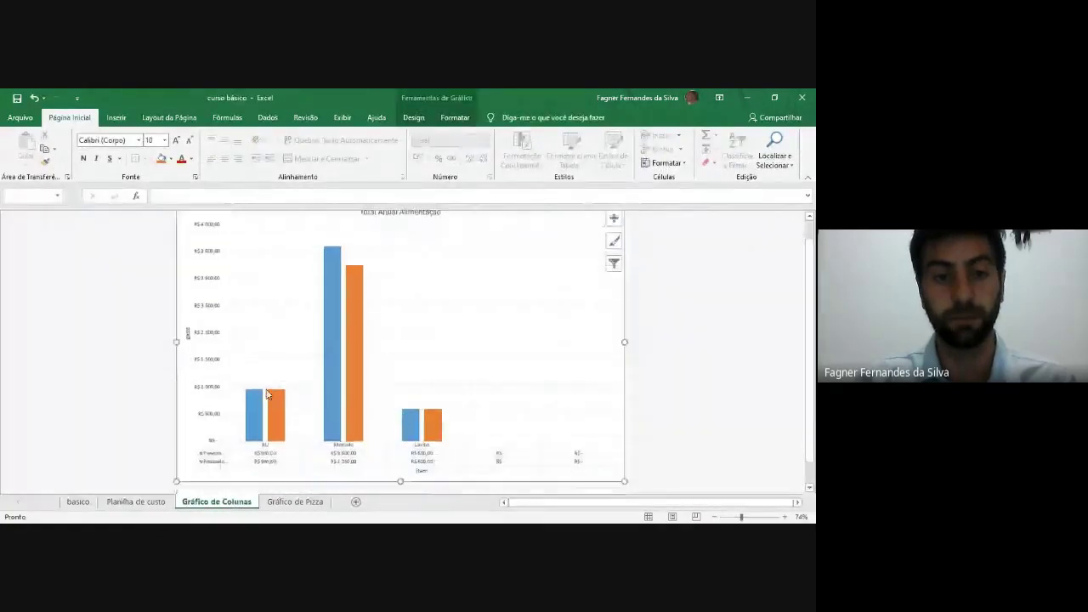
pyautogui.click(289, 503)
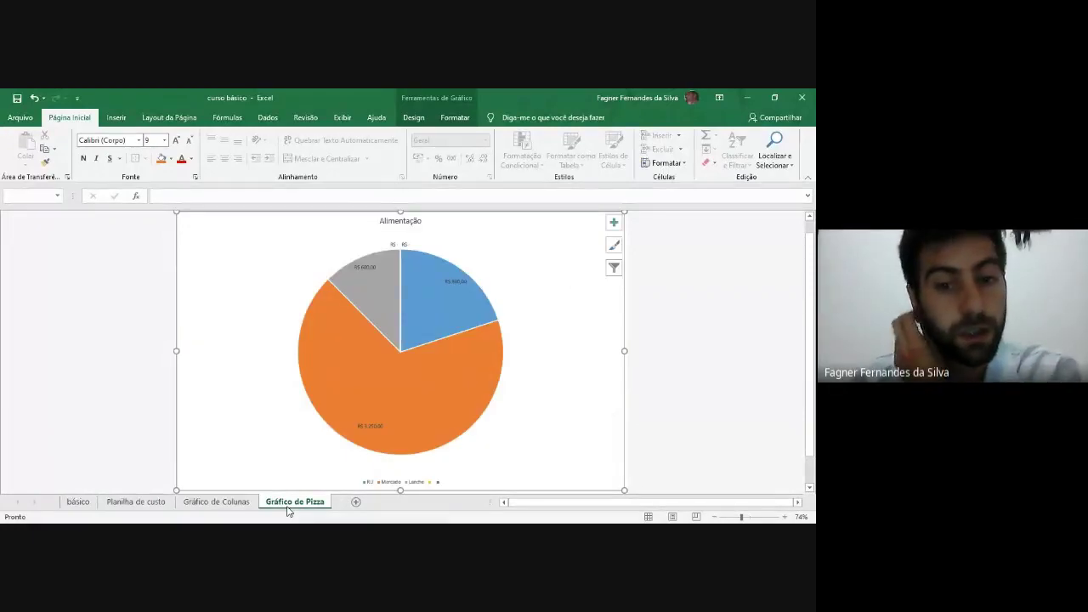
pyautogui.click(242, 503)
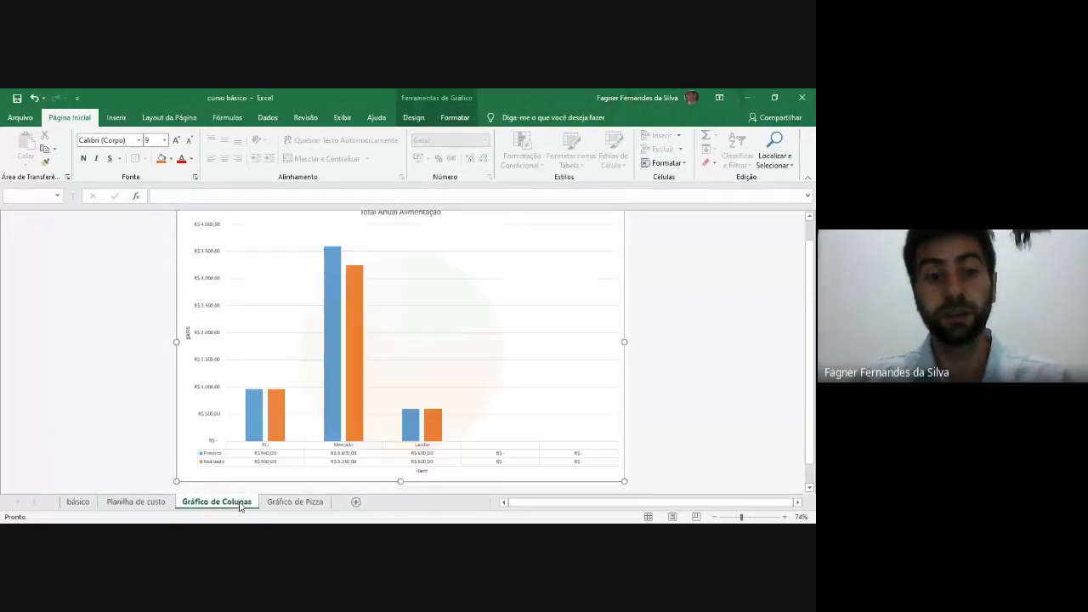
pyautogui.click(160, 503)
# Step: Add a new worksheet after the Gráfico de Pizza sheet
pyautogui.click(311, 503)
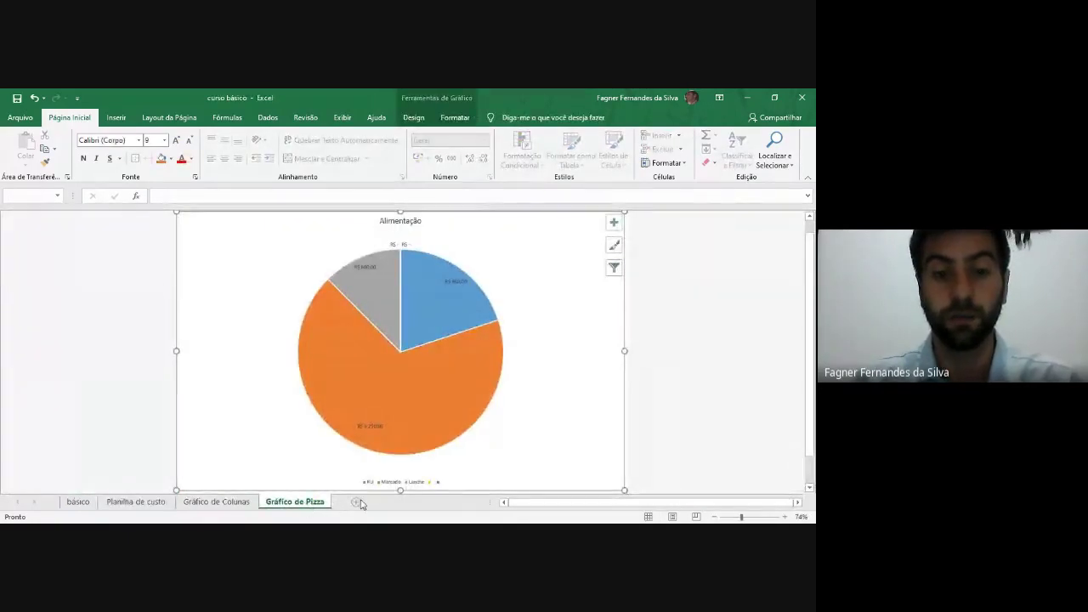
pyautogui.click(357, 502)
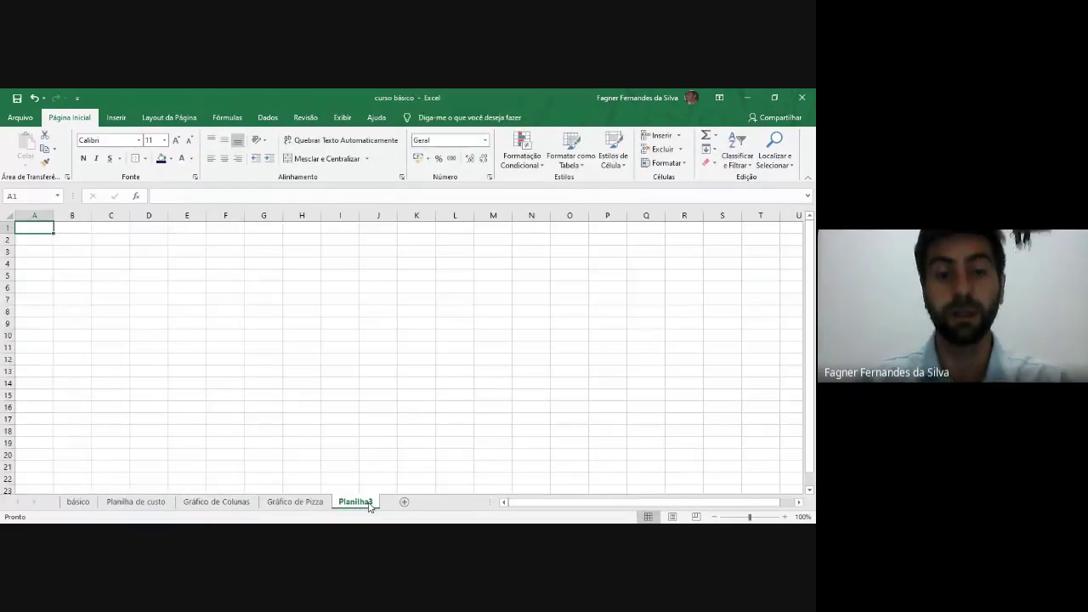
pyautogui.click(340, 490)
# Step: Enter the expression x^2+x-2 as text in cell B4 of the new worksheet
pyautogui.click(75, 273)
pyautogui.click(61, 262)
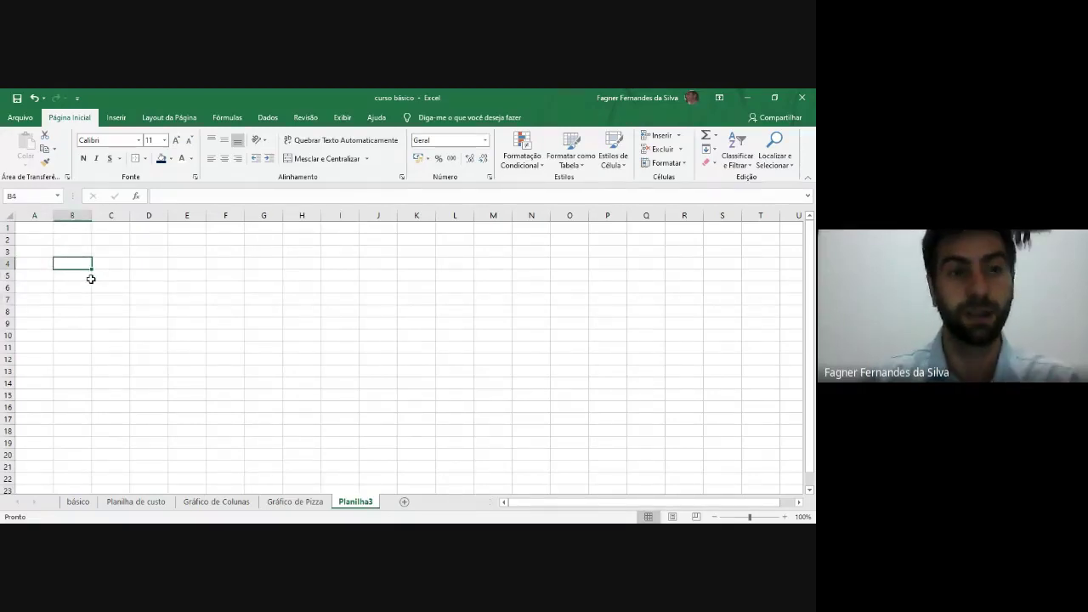
pyautogui.write('x')
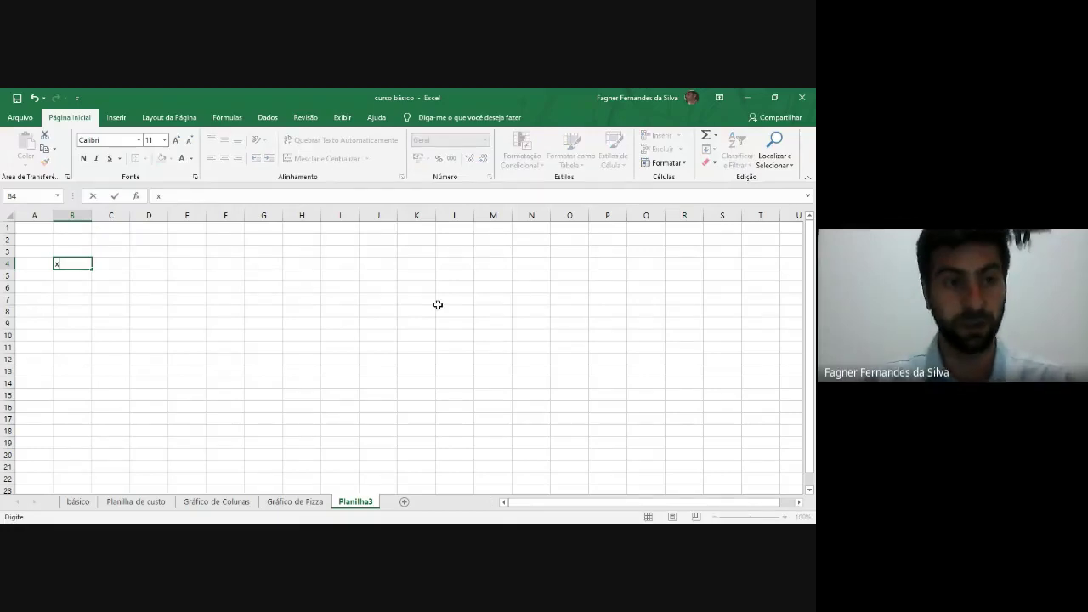
pyautogui.write('^2')
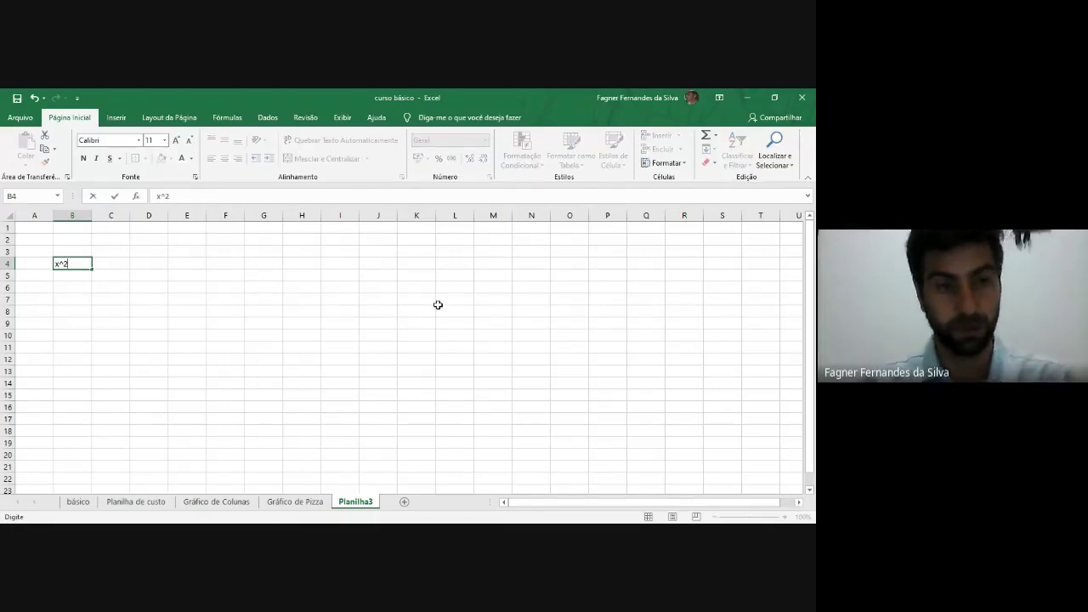
pyautogui.write('+x')
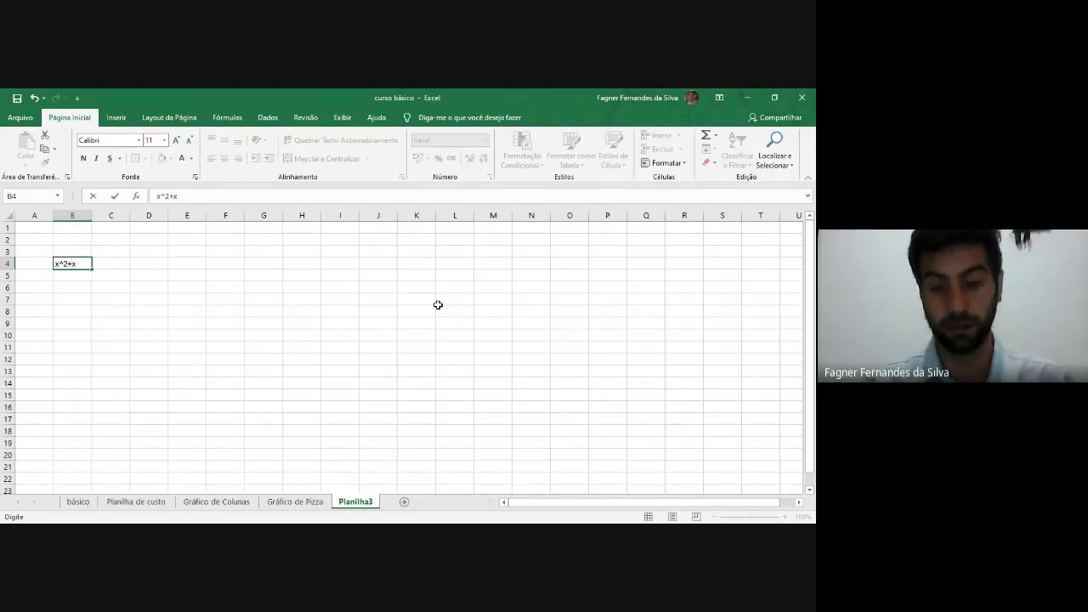
pyautogui.press('Tab')
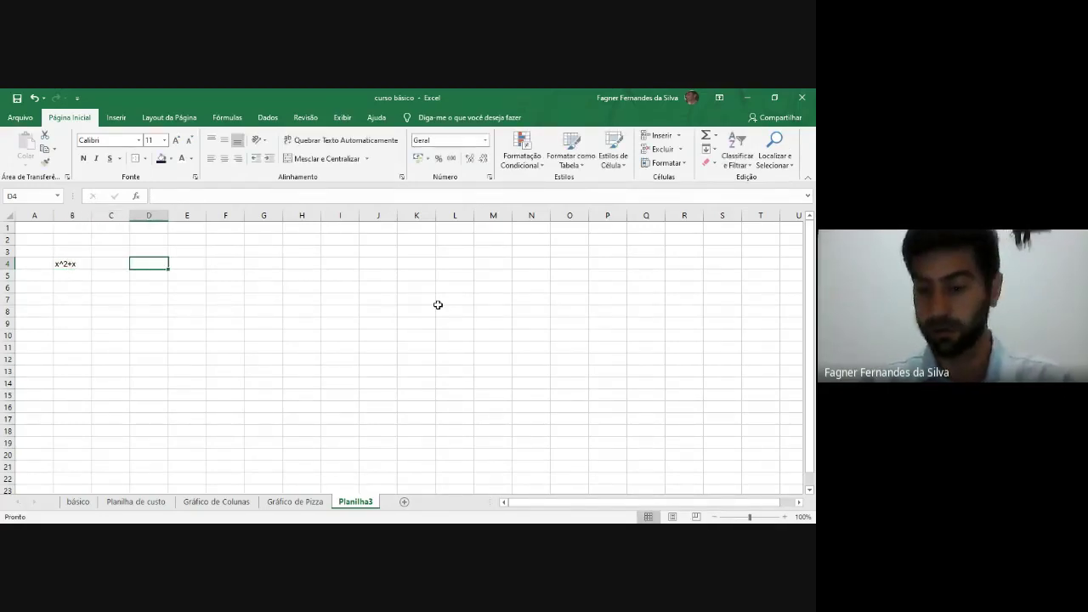
pyautogui.click(69, 259)
pyautogui.click(223, 192)
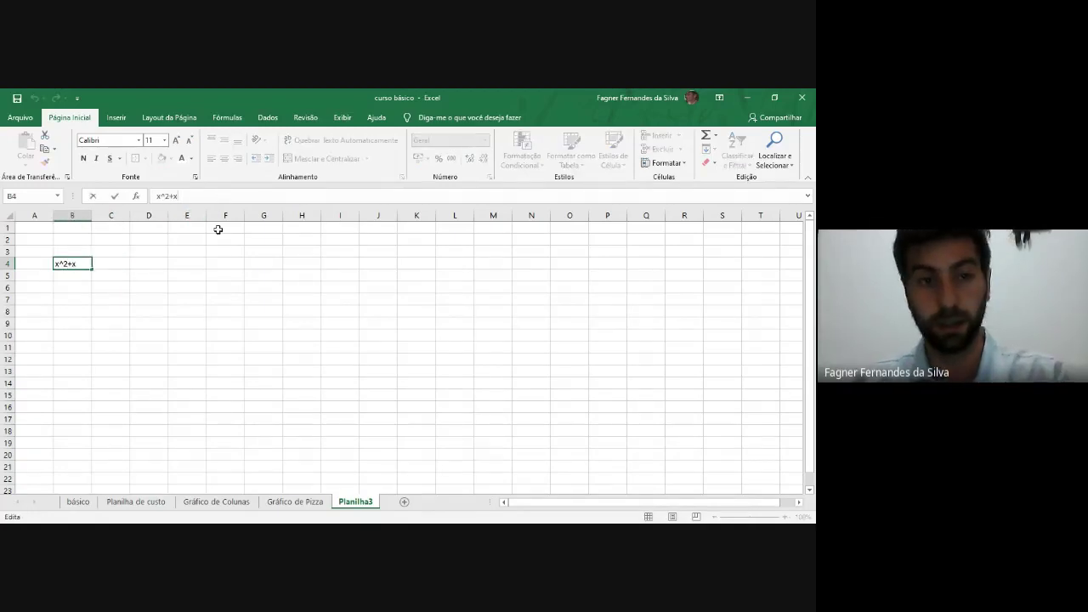
pyautogui.write('-2')
pyautogui.press('Return')
# Step: Enter the column headers x in B6 and y in C6 below the expression
pyautogui.click(98, 300)
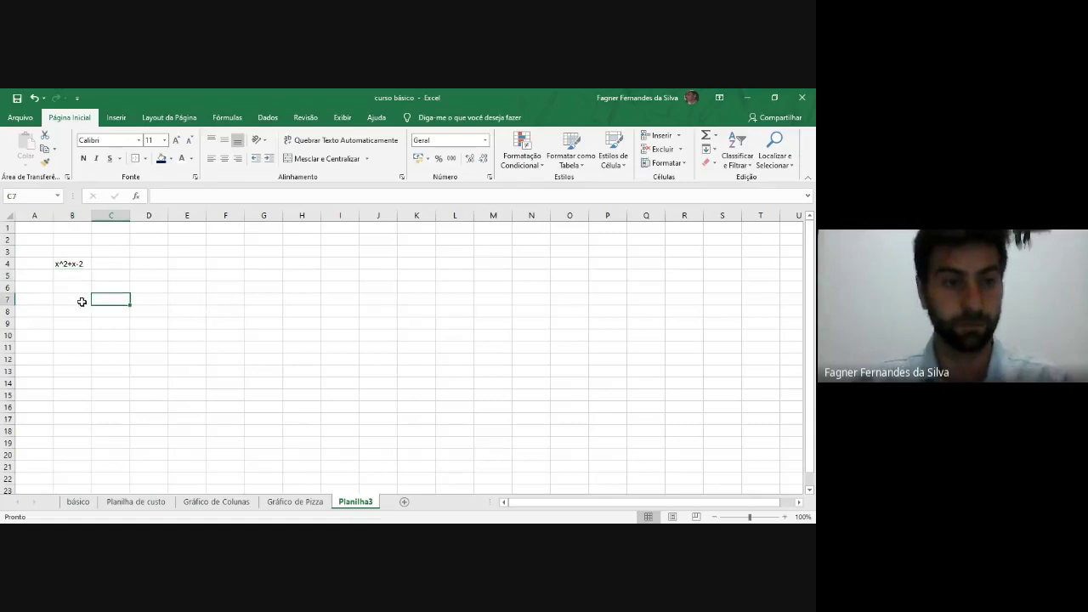
pyautogui.click(80, 301)
pyautogui.click(63, 263)
pyautogui.click(80, 295)
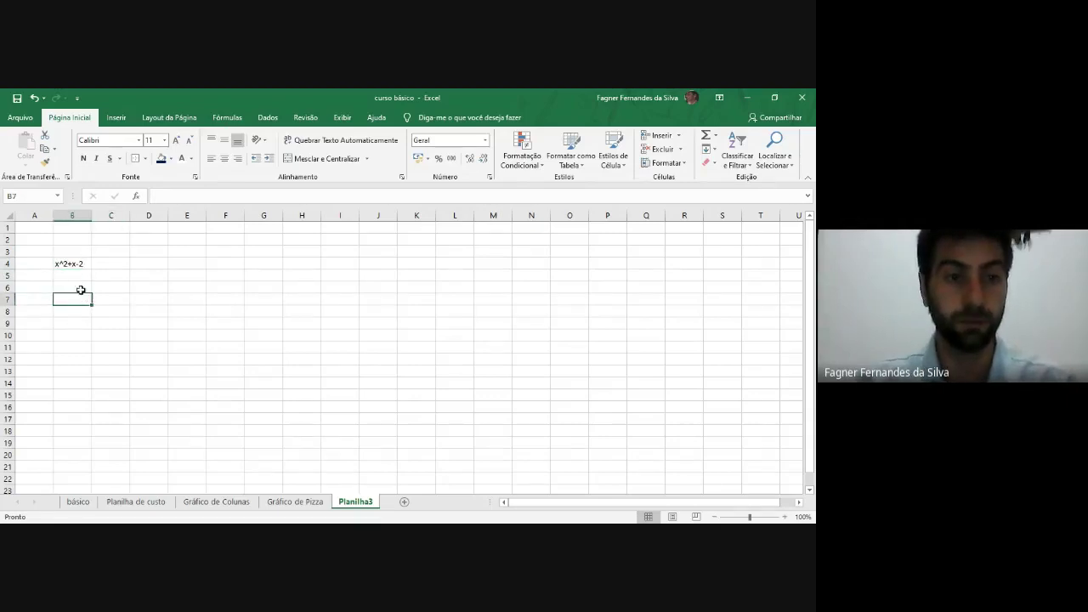
pyautogui.click(82, 287)
pyautogui.write('x')
pyautogui.press('Tab')
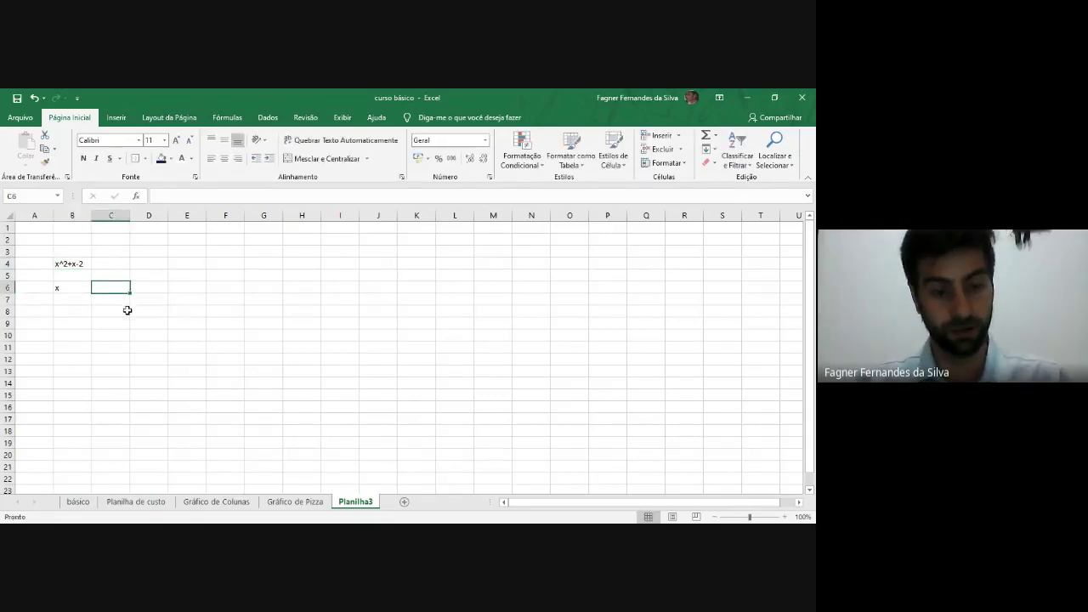
pyautogui.write('y')
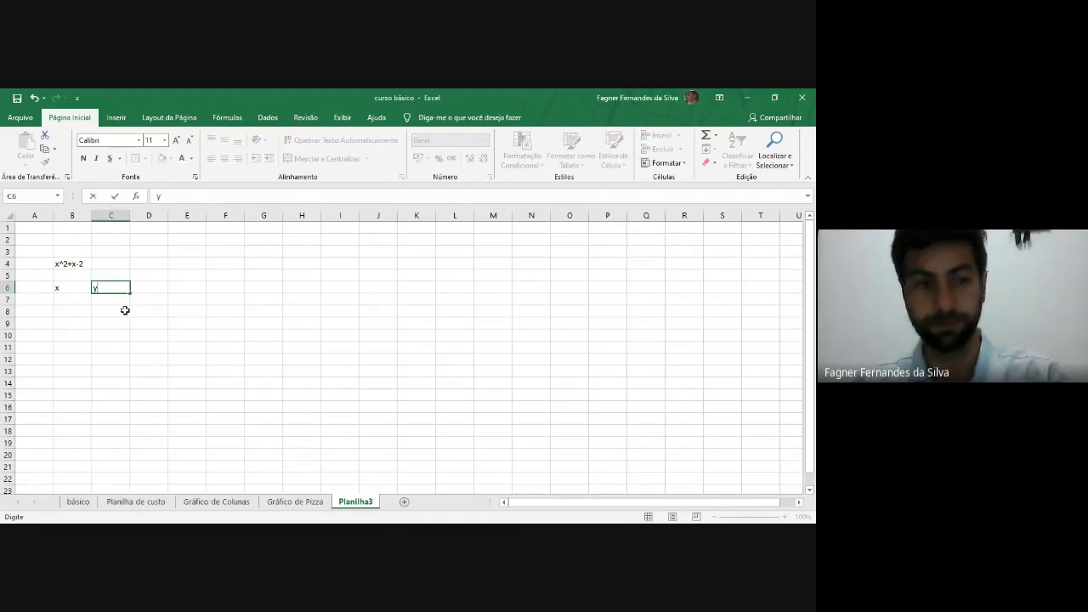
# Step: Enter the first two x values, -2 in B7 and -1 in B8
pyautogui.click(80, 306)
pyautogui.click(77, 295)
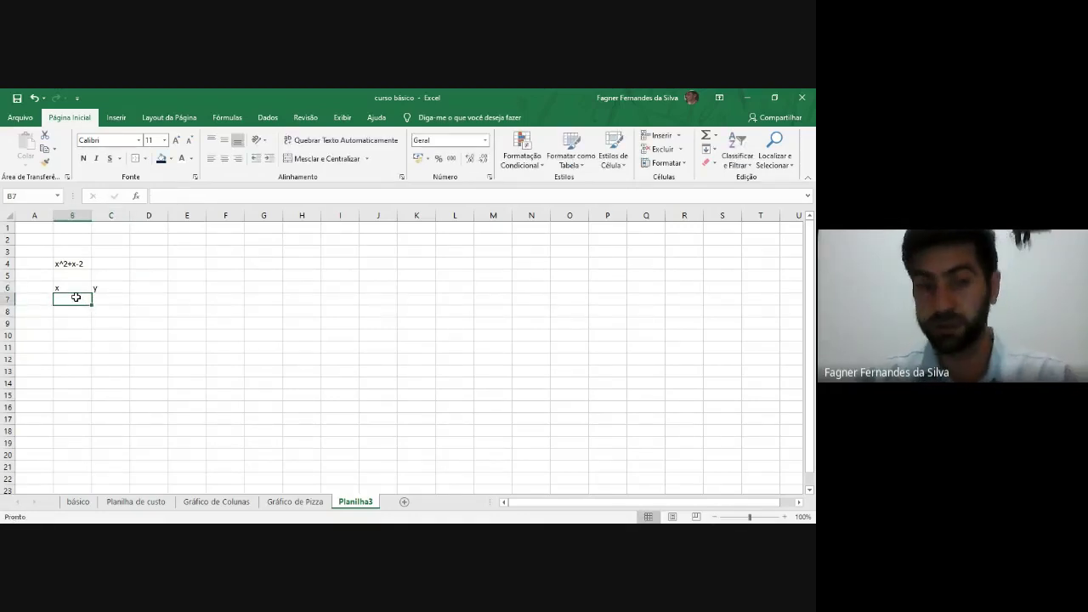
pyautogui.write('-2')
pyautogui.press('Return')
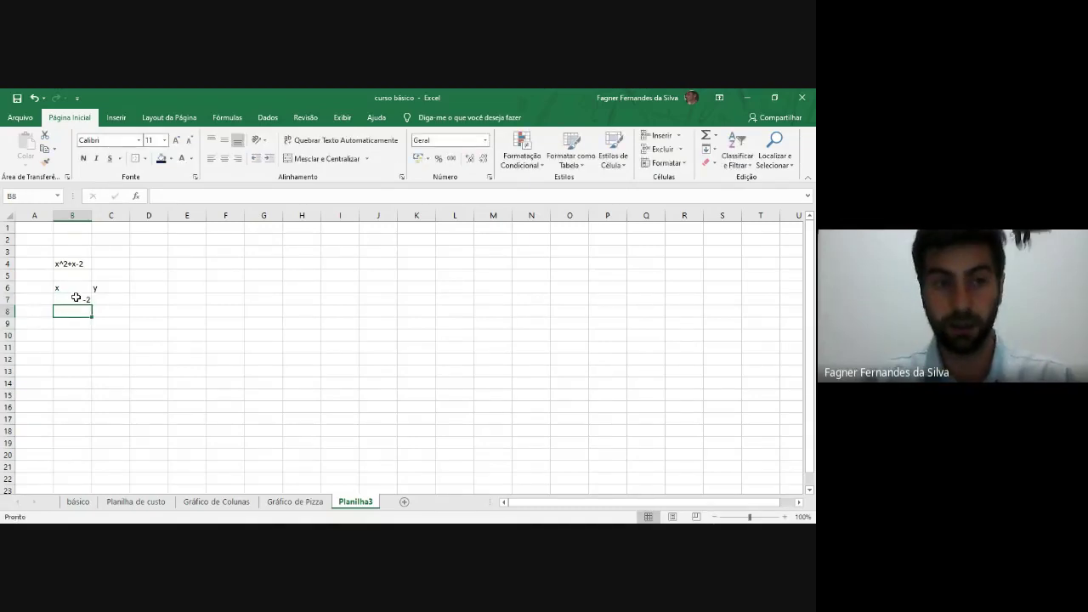
pyautogui.write('-1')
pyautogui.press('Return')
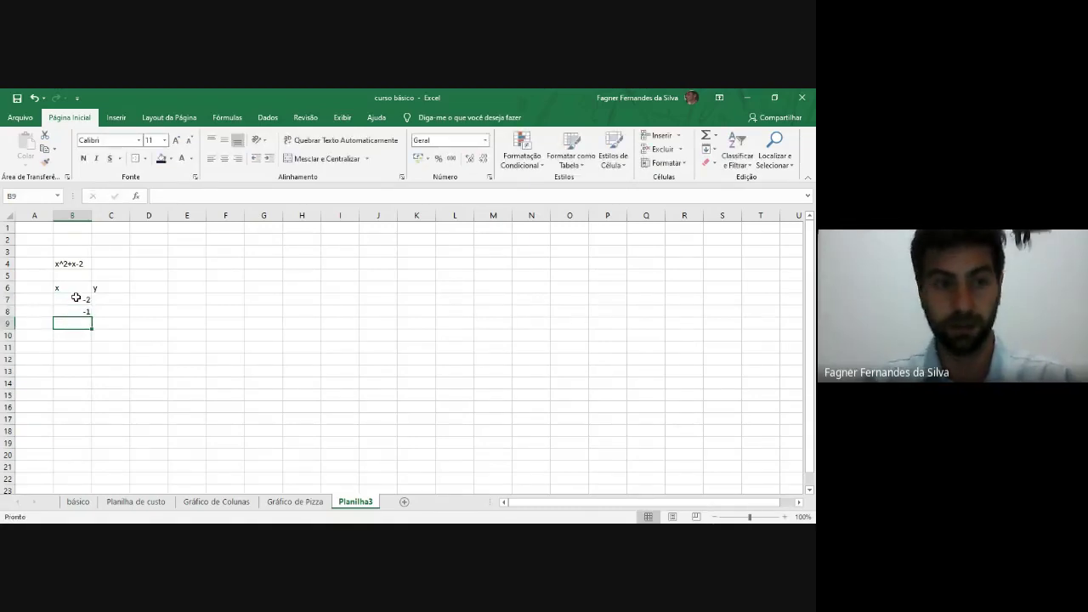
# Step: Extend the x series from B7:B8 down to 2 in cell B11
pyautogui.click(94, 288)
pyautogui.click(85, 298)
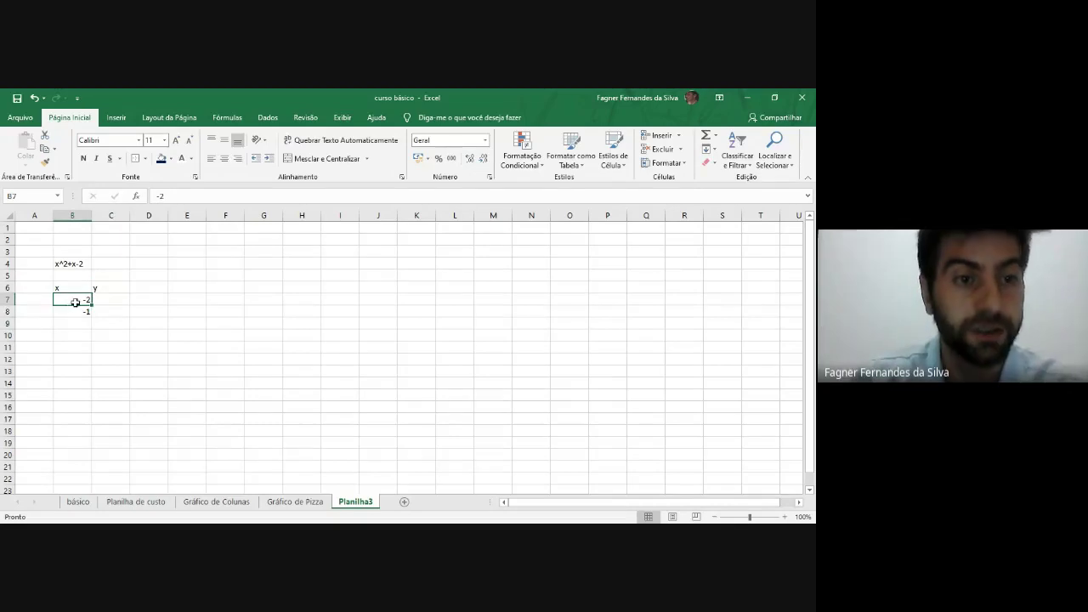
pyautogui.moveTo(68, 300); pyautogui.dragTo(92, 349)
pyautogui.click(68, 300)
pyautogui.click(97, 380)
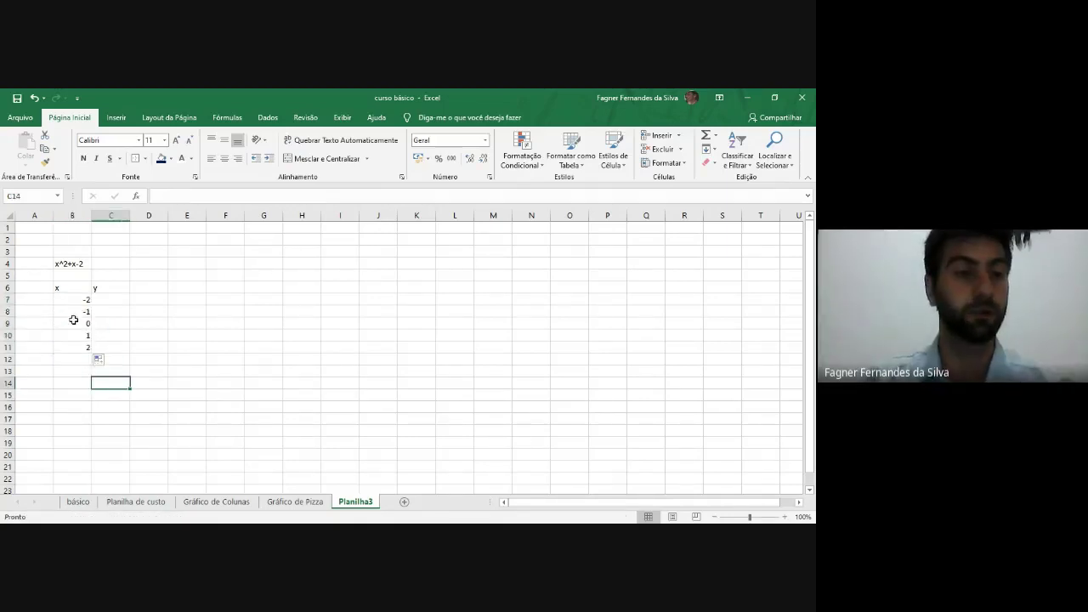
# Step: Start the y formula in C7 from the B4 expression, entering =(b^2)+ so far
pyautogui.click(118, 298)
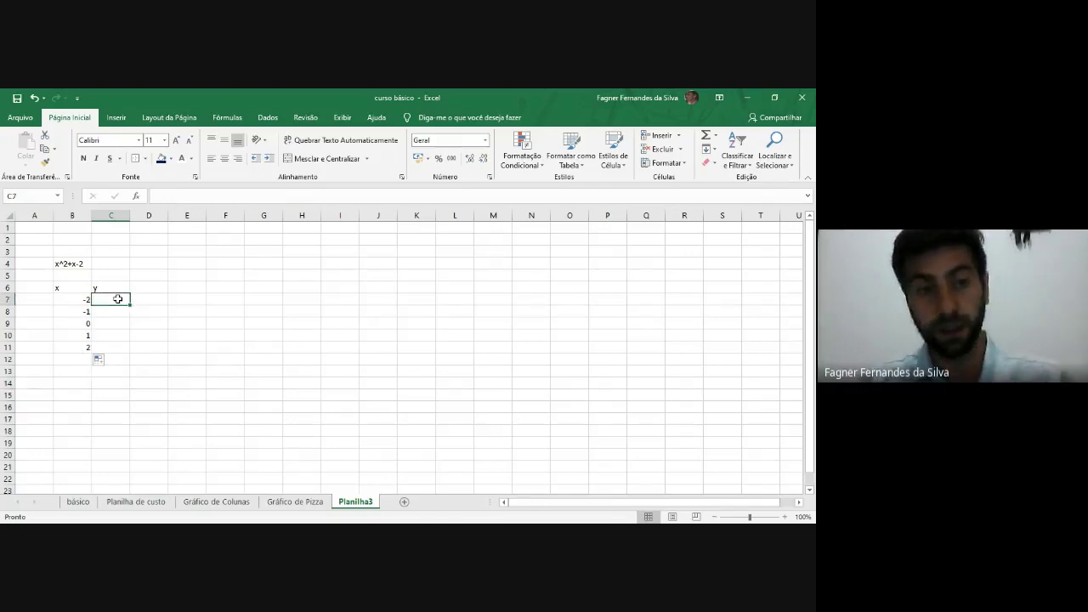
pyautogui.click(71, 263)
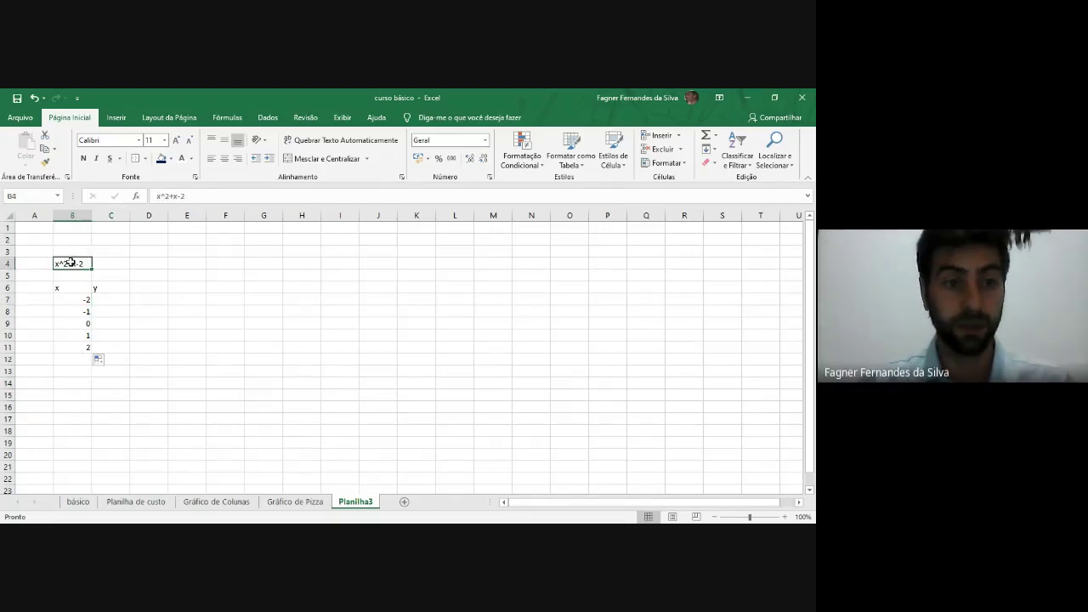
pyautogui.click(98, 297)
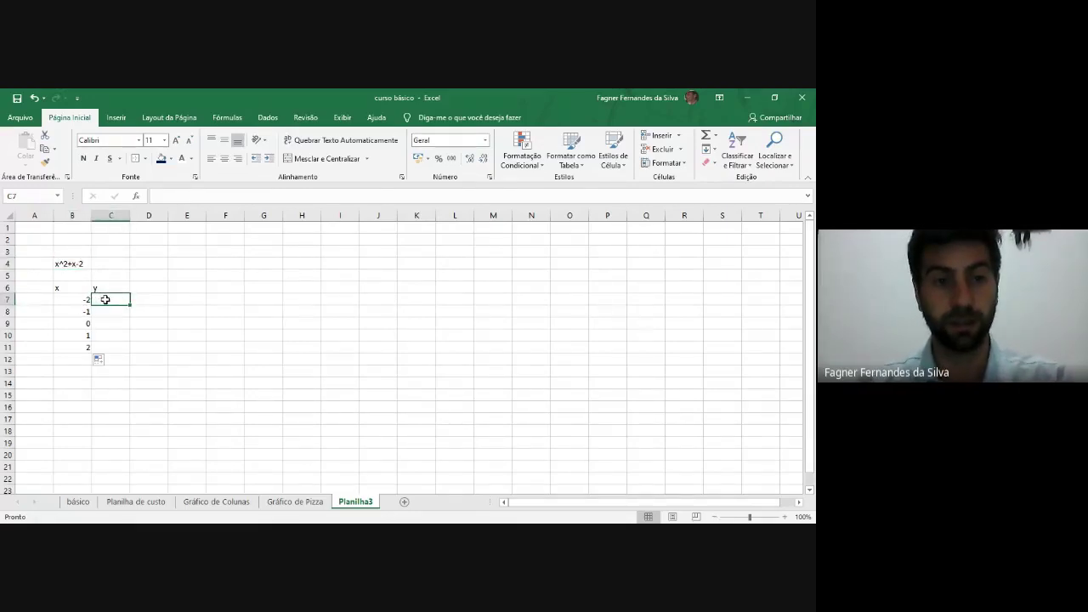
pyautogui.write('=(')
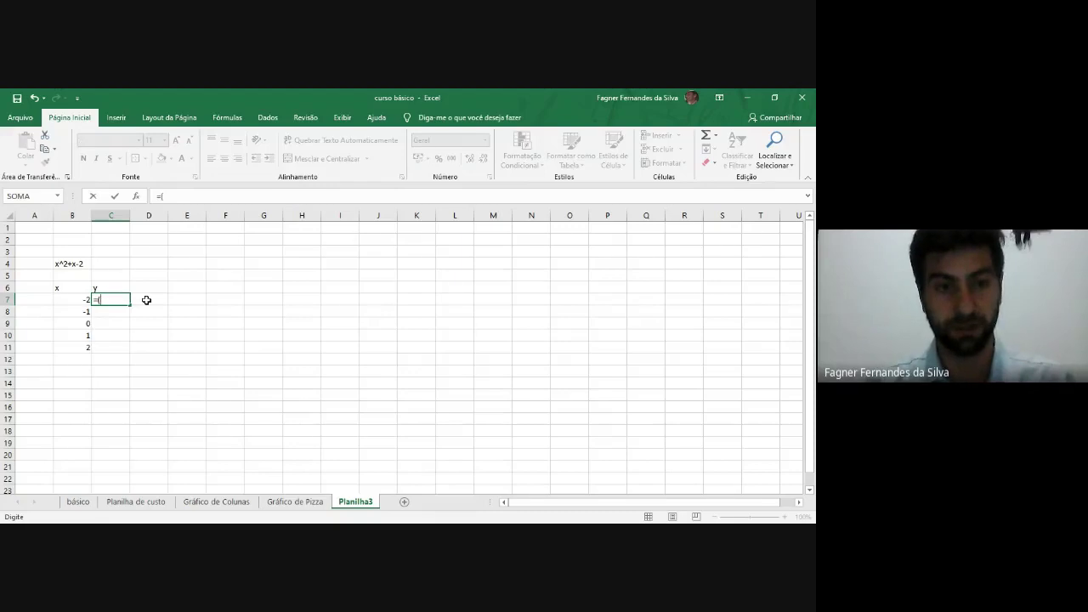
pyautogui.write('b')
pyautogui.press('Escape')
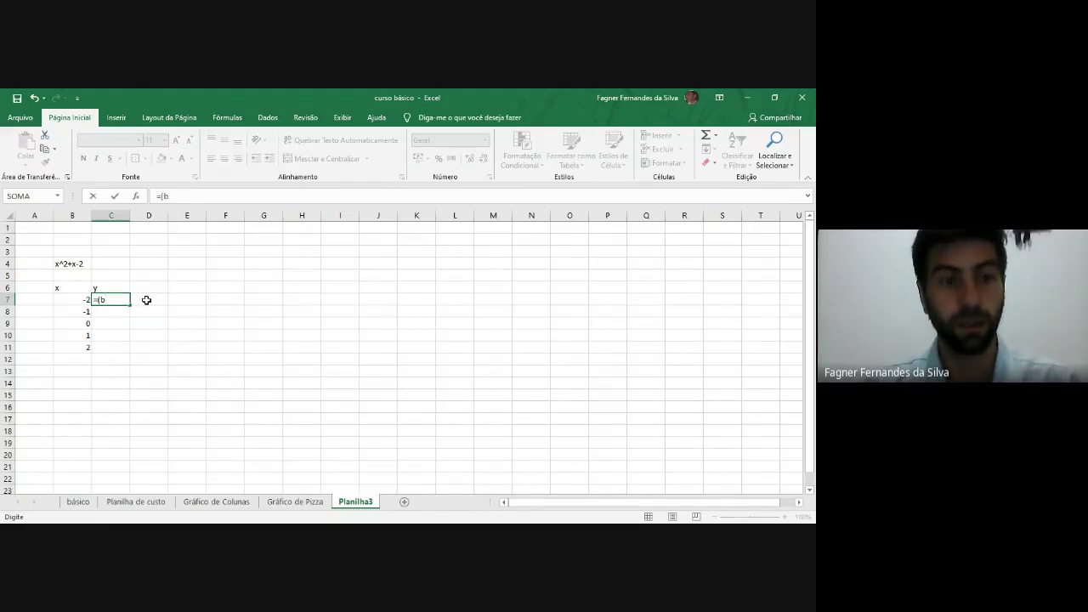
pyautogui.write('^2')
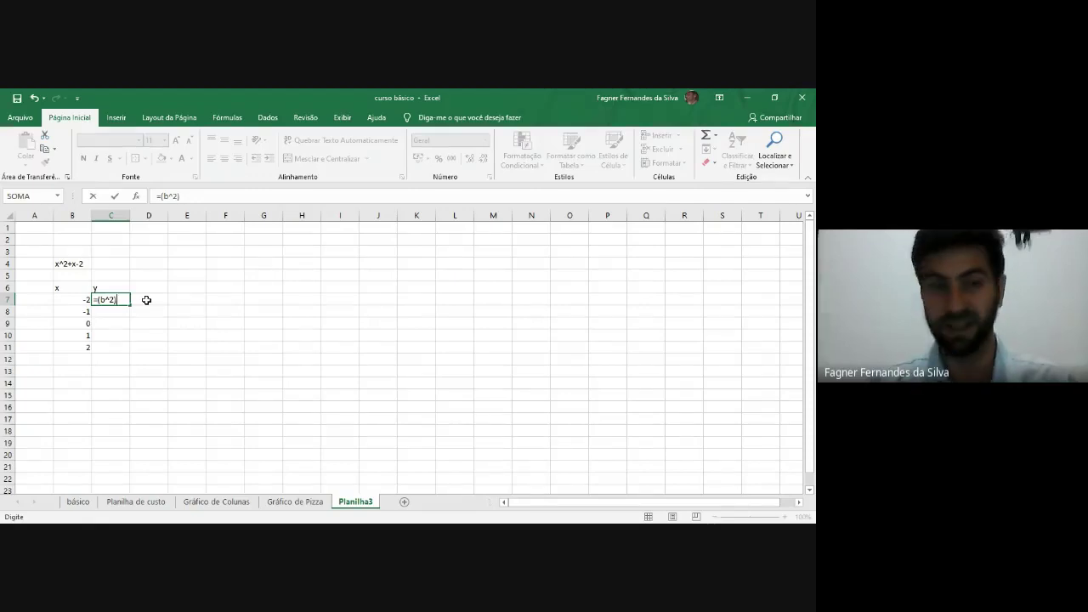
pyautogui.write('+')
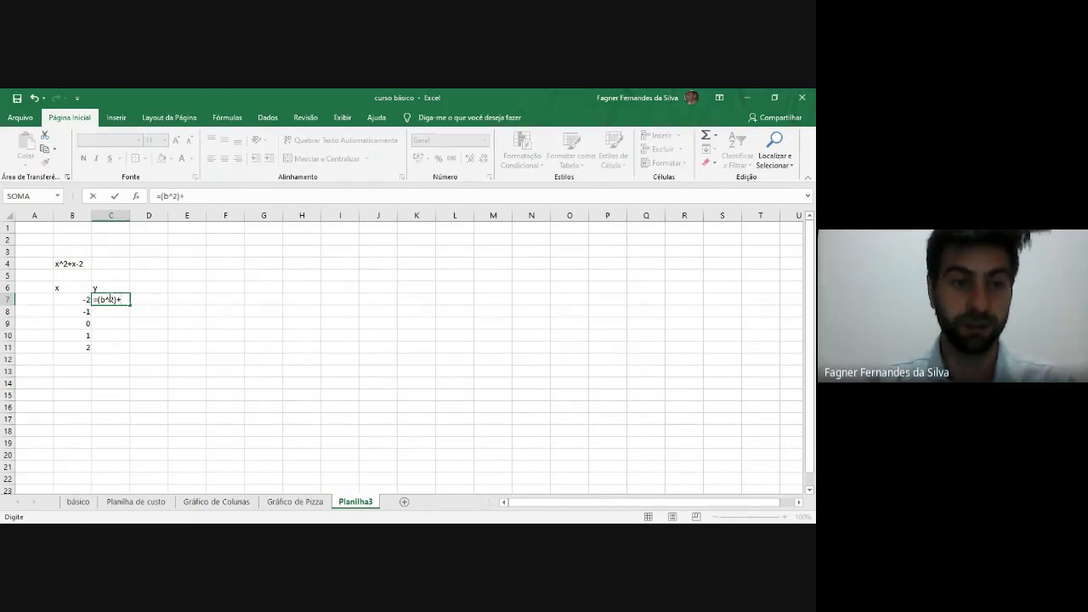
# Step: Complete the cell reference inside the parentheses of the C7 formula so it reads b7
pyautogui.press('F2')
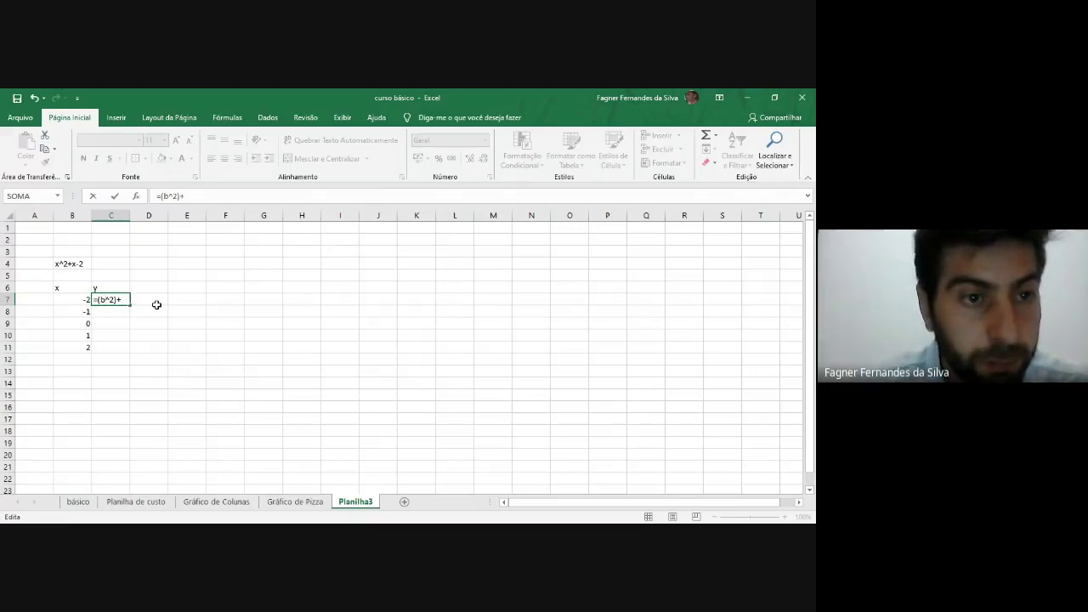
pyautogui.press('Left')
pyautogui.press('Left')
pyautogui.press('Left')
pyautogui.press('Left')
pyautogui.write('7')
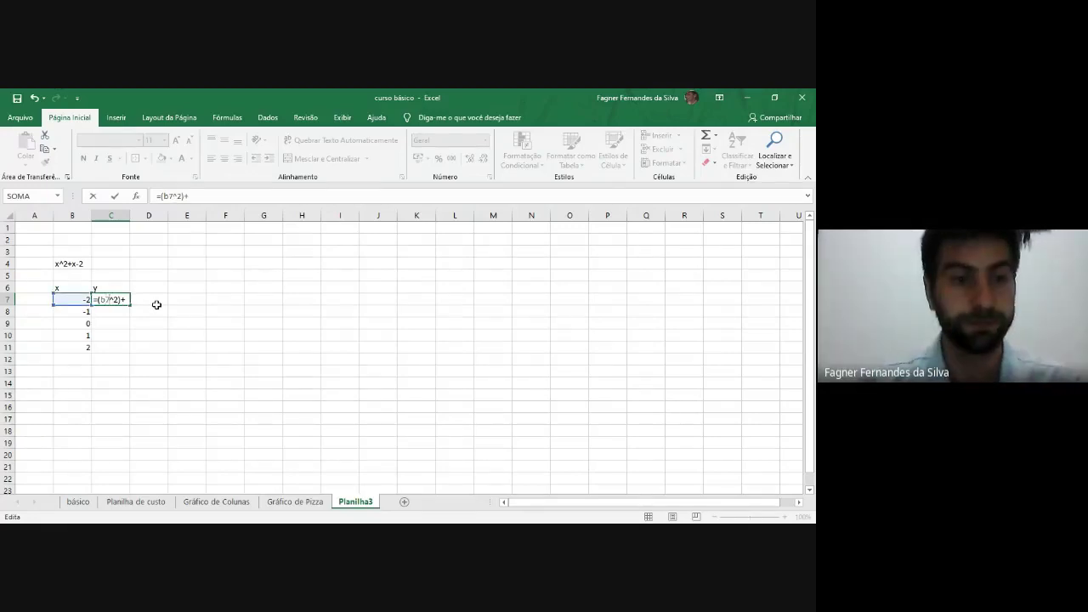
# Step: Finish the C7 formula as =(b7^2)+b7-2 and enter it
pyautogui.press('Right')
pyautogui.press('Right')
pyautogui.press('Right')
pyautogui.press('Right')
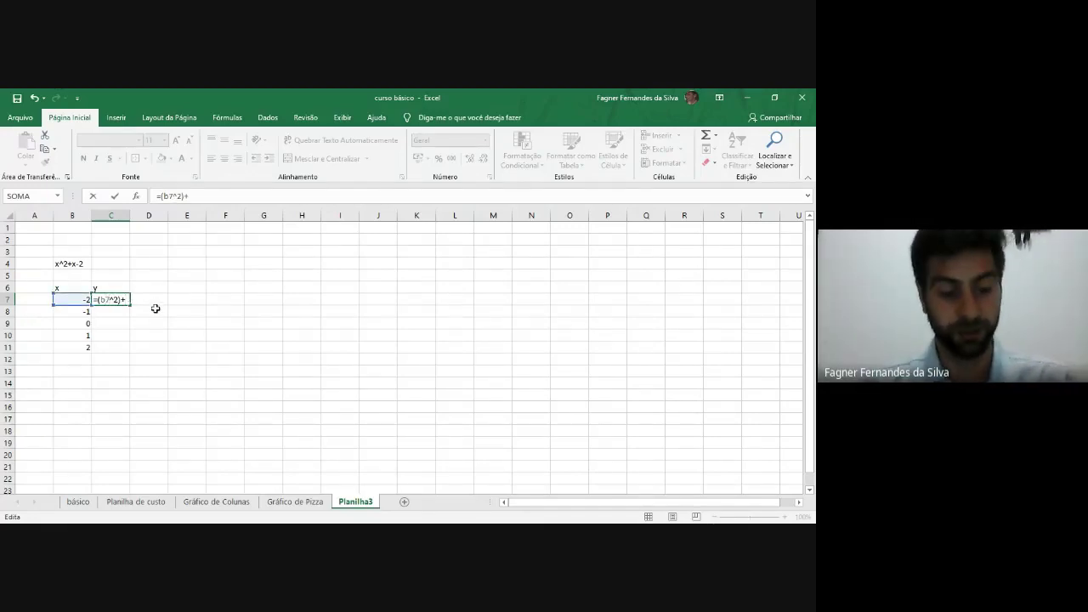
pyautogui.write('b')
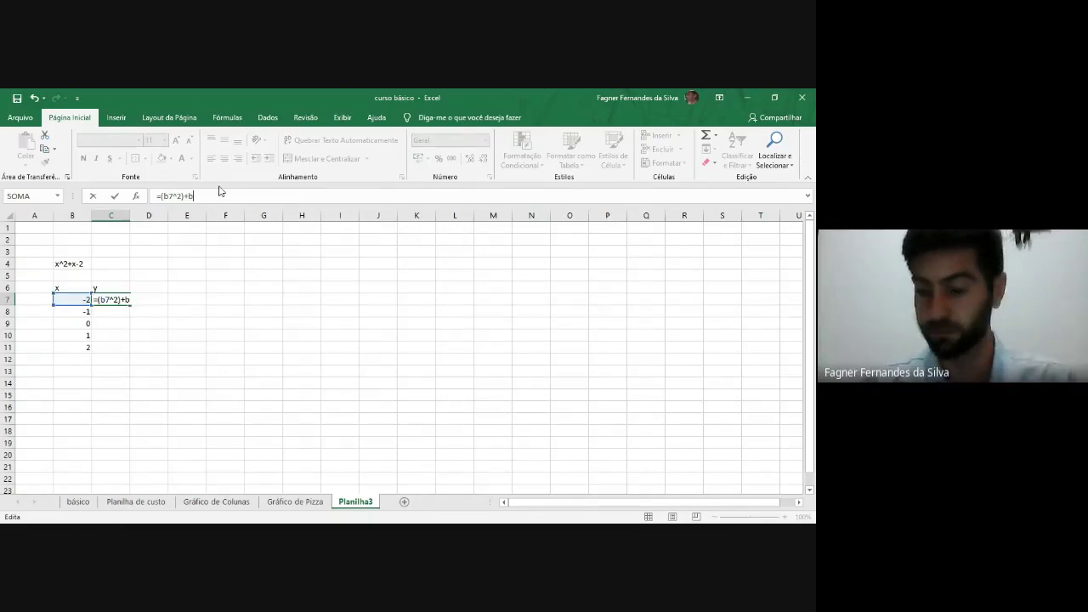
pyautogui.write('7-2')
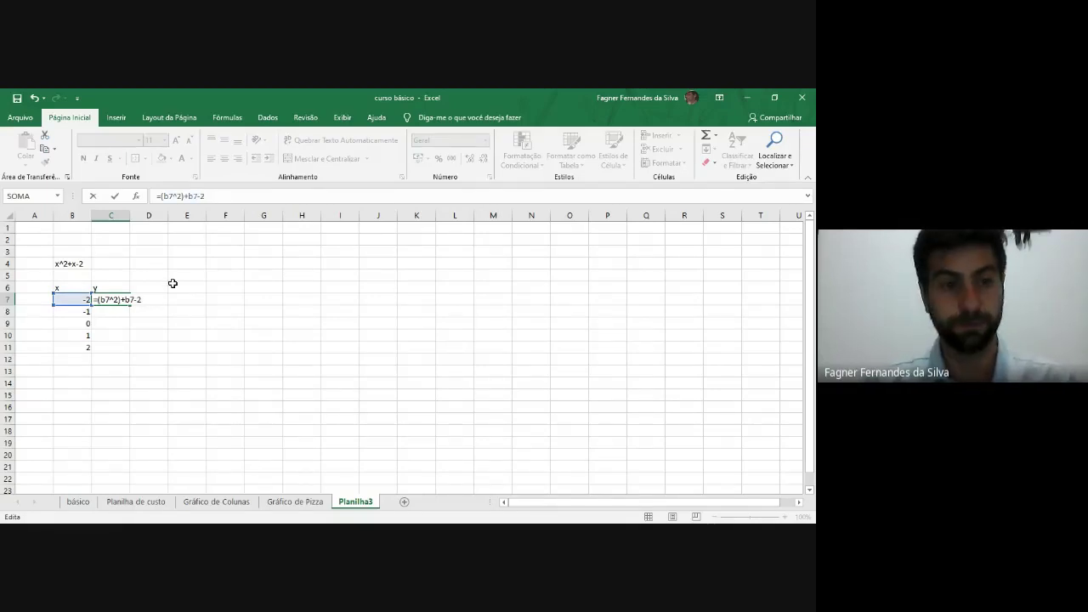
pyautogui.press('Return')
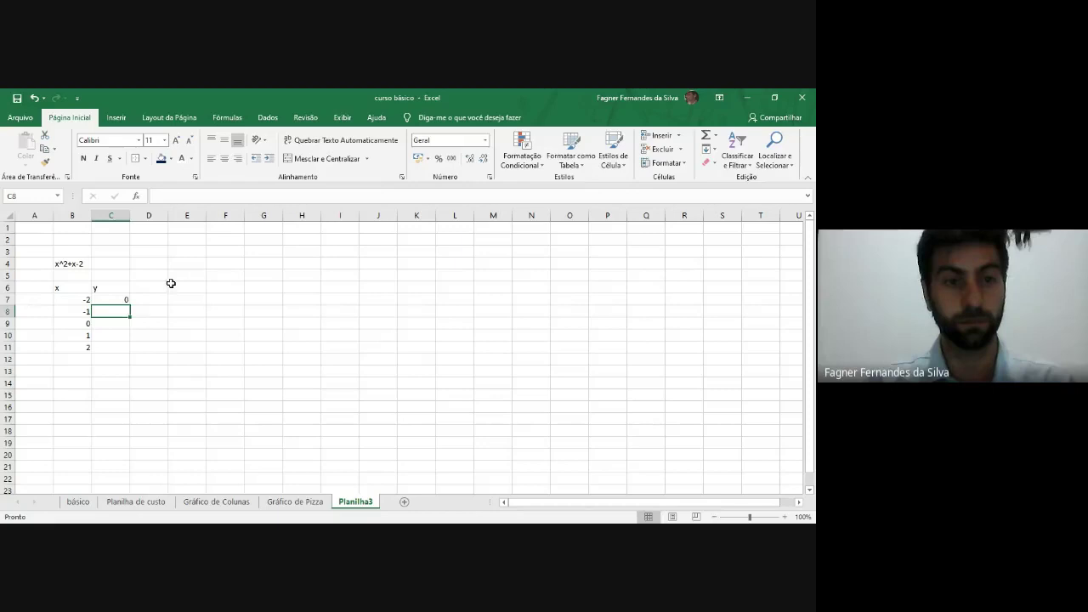
# Step: Fill the y formula from C7 down to C11, alongside all the x values
pyautogui.click(124, 300)
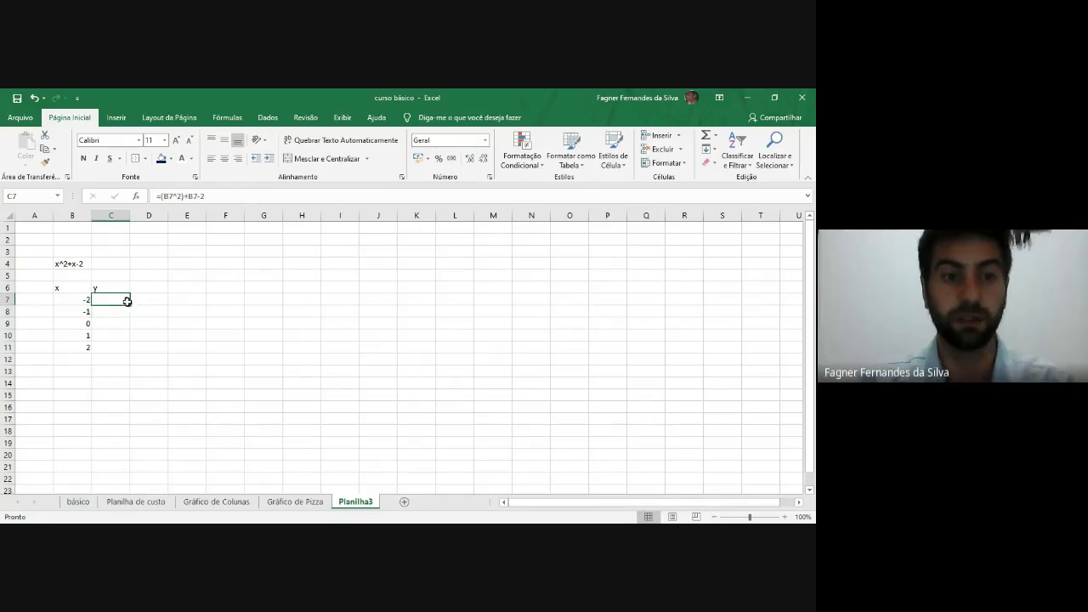
pyautogui.moveTo(130, 304); pyautogui.dragTo(128, 352)
pyautogui.click(116, 349)
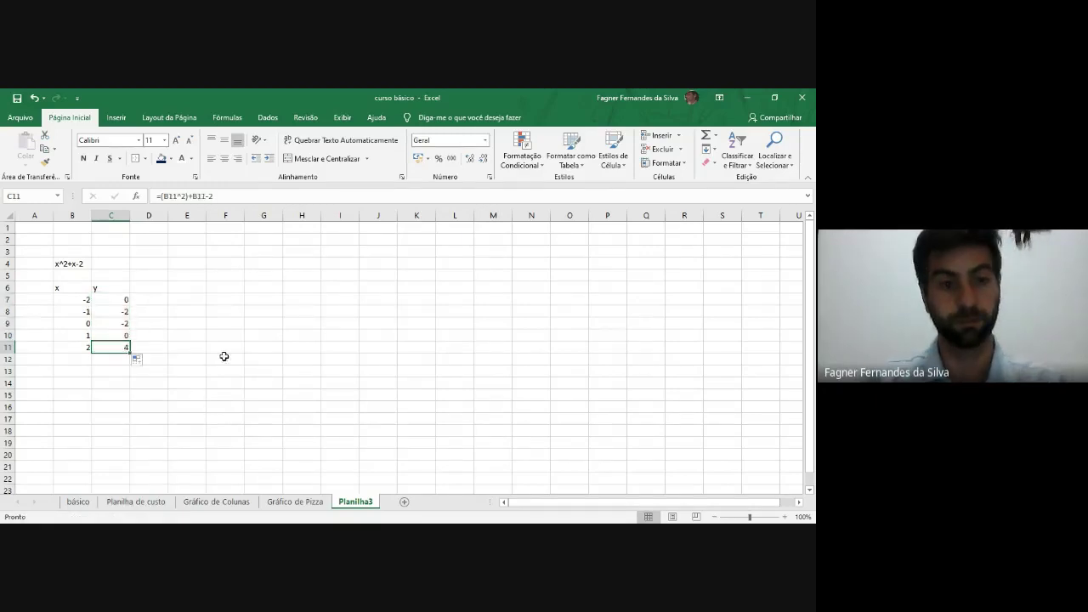
pyautogui.click(225, 350)
pyautogui.click(190, 297)
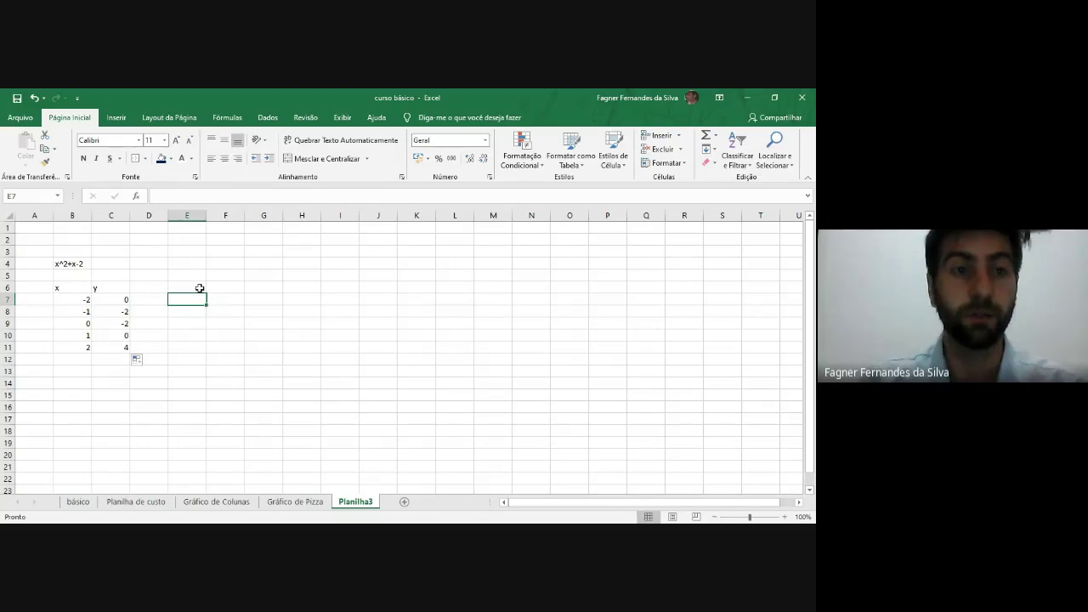
# Step: Apply all borders to the x and y table in B6:C11
pyautogui.click(117, 118)
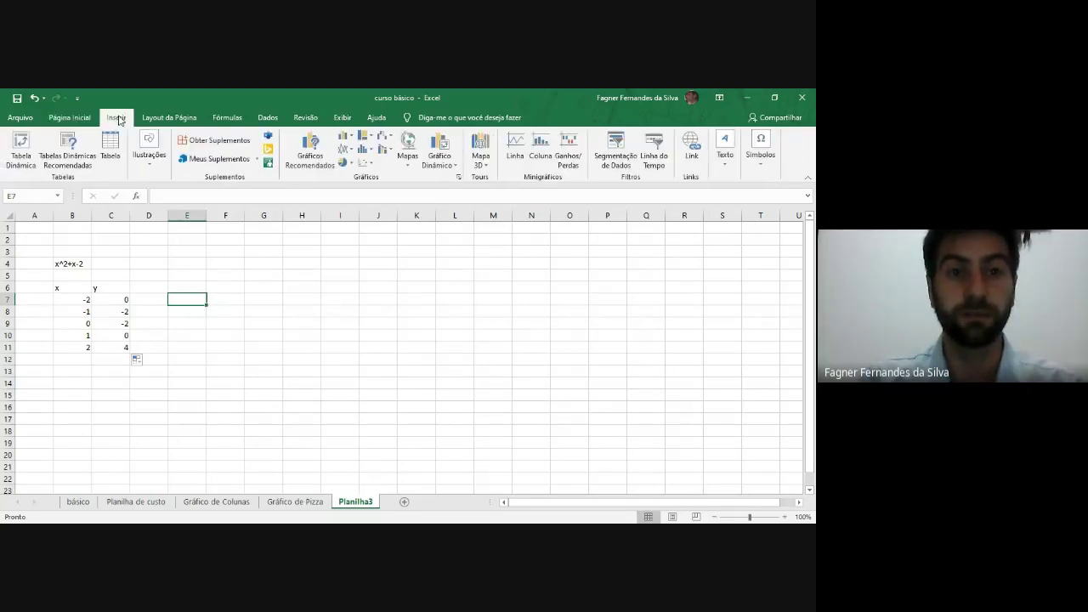
pyautogui.moveTo(71, 293); pyautogui.dragTo(125, 349)
pyautogui.click(69, 117)
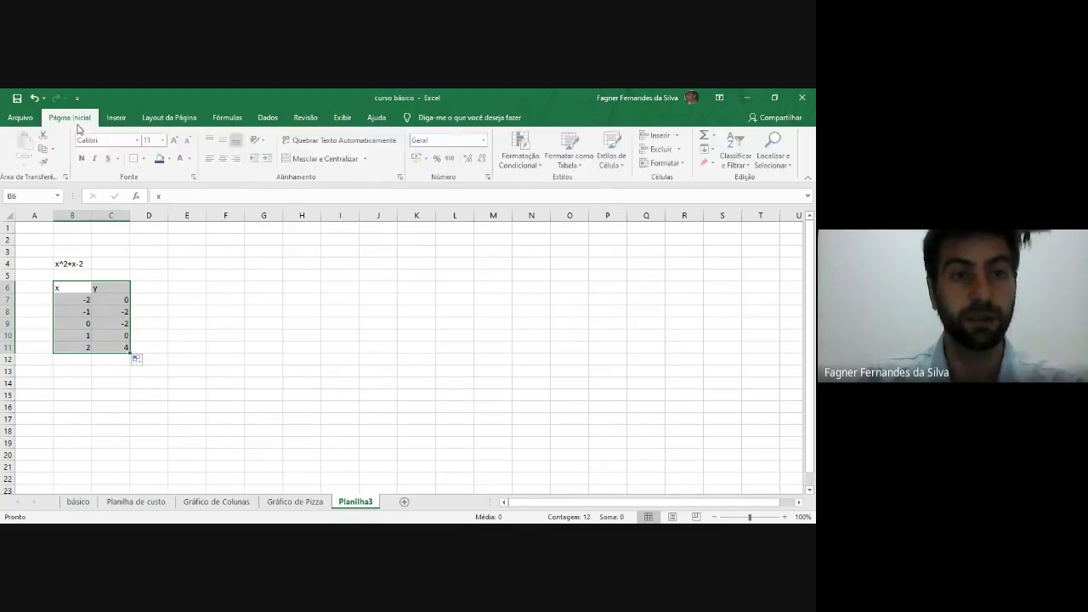
pyautogui.click(147, 163)
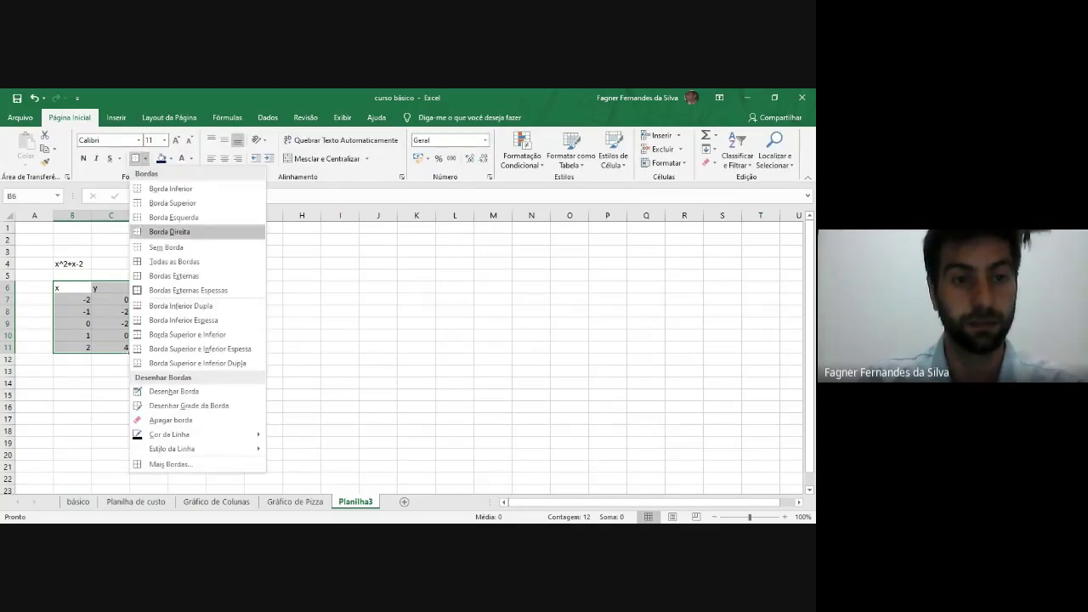
pyautogui.click(170, 262)
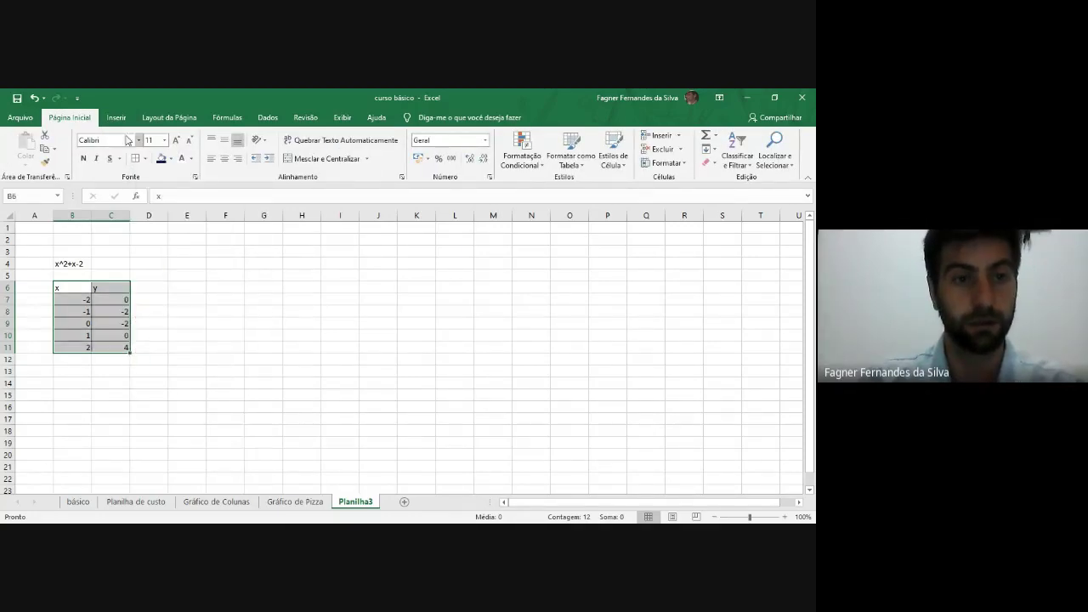
# Step: Center the contents of B6:C11 both horizontally and vertically
pyautogui.moveTo(85, 289); pyautogui.dragTo(122, 348)
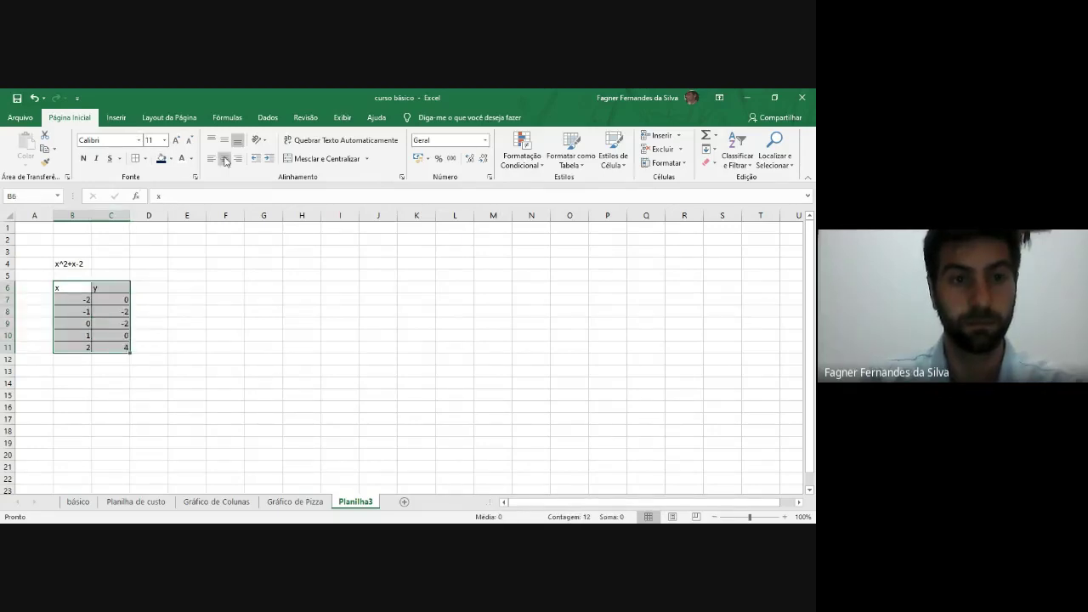
pyautogui.click(224, 158)
pyautogui.click(225, 140)
pyautogui.click(175, 287)
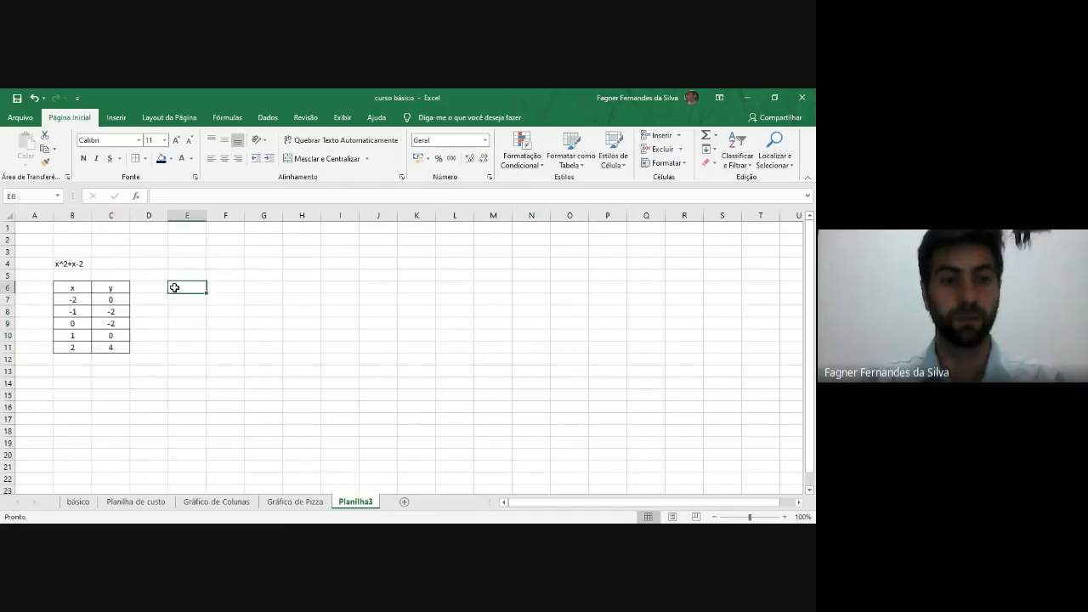
# Step: Insert an empty scatter chart (Dispersão) and place it beside the x and y table, starting at about column E
pyautogui.click(117, 117)
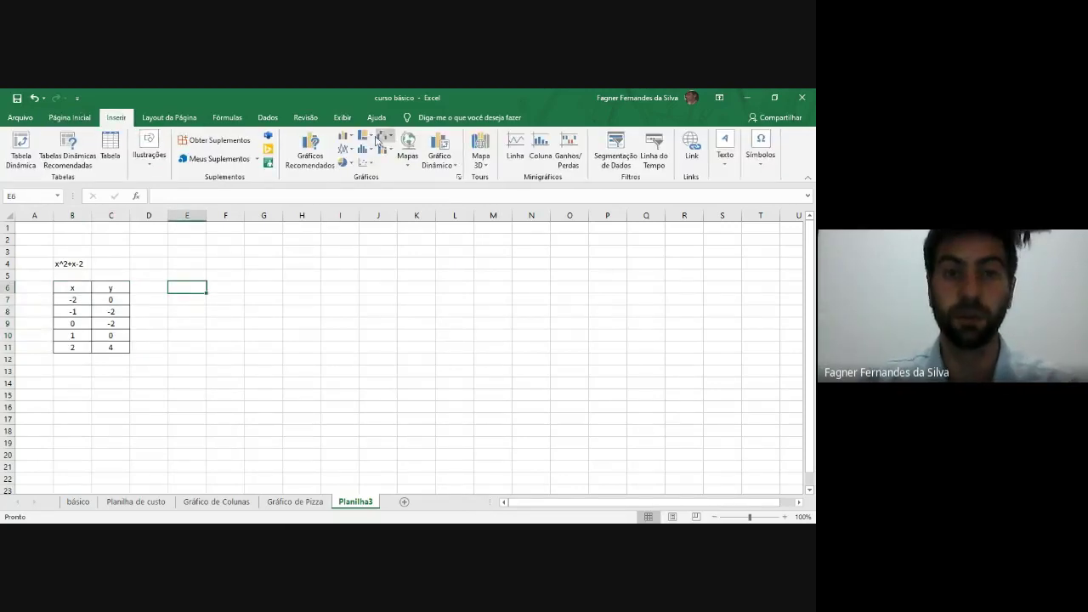
pyautogui.click(366, 162)
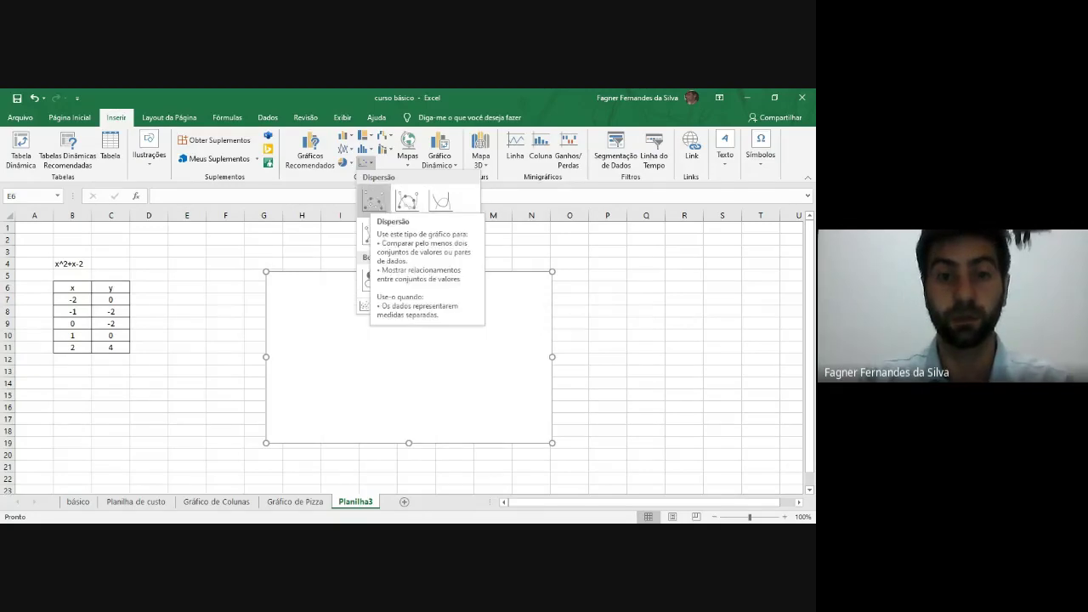
pyautogui.click(373, 200)
pyautogui.moveTo(355, 292); pyautogui.dragTo(279, 266)
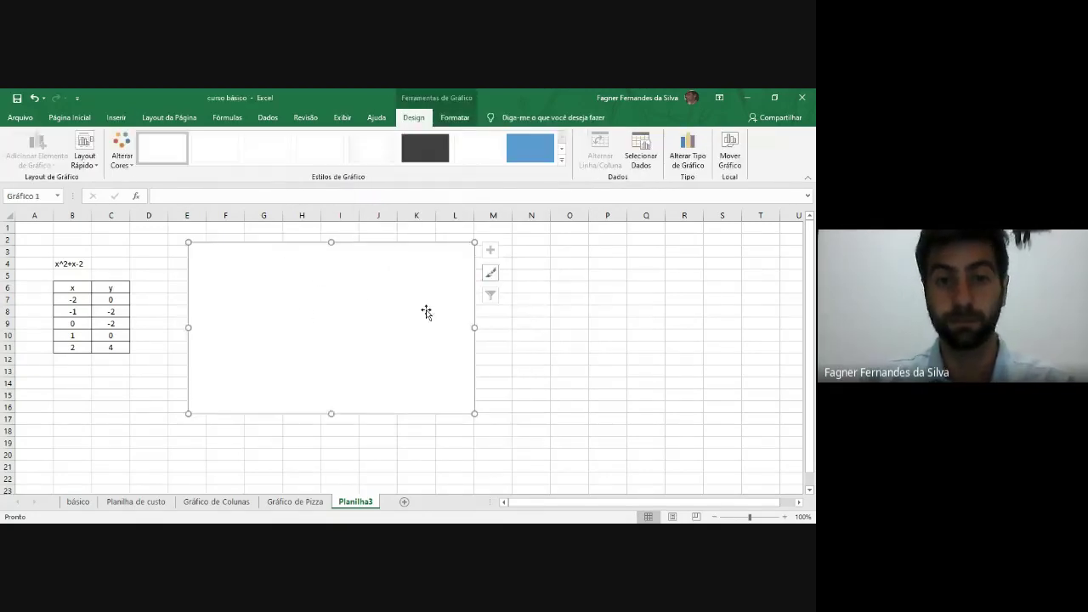
# Step: Add a new data series named "equação 1" to the empty scatter chart
pyautogui.rightClick(331, 301)
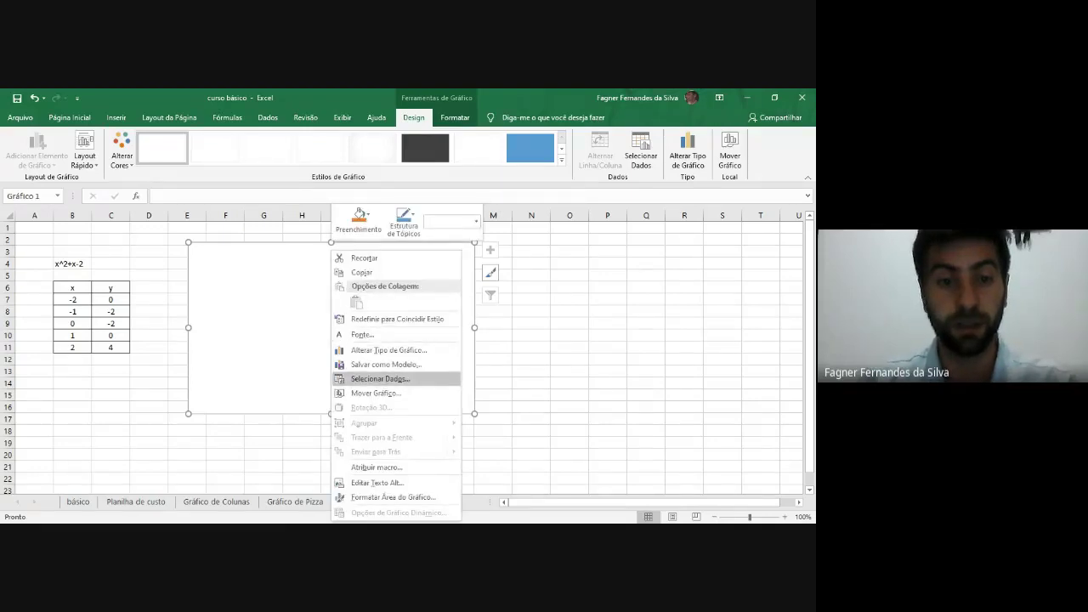
pyautogui.click(361, 379)
pyautogui.click(450, 249)
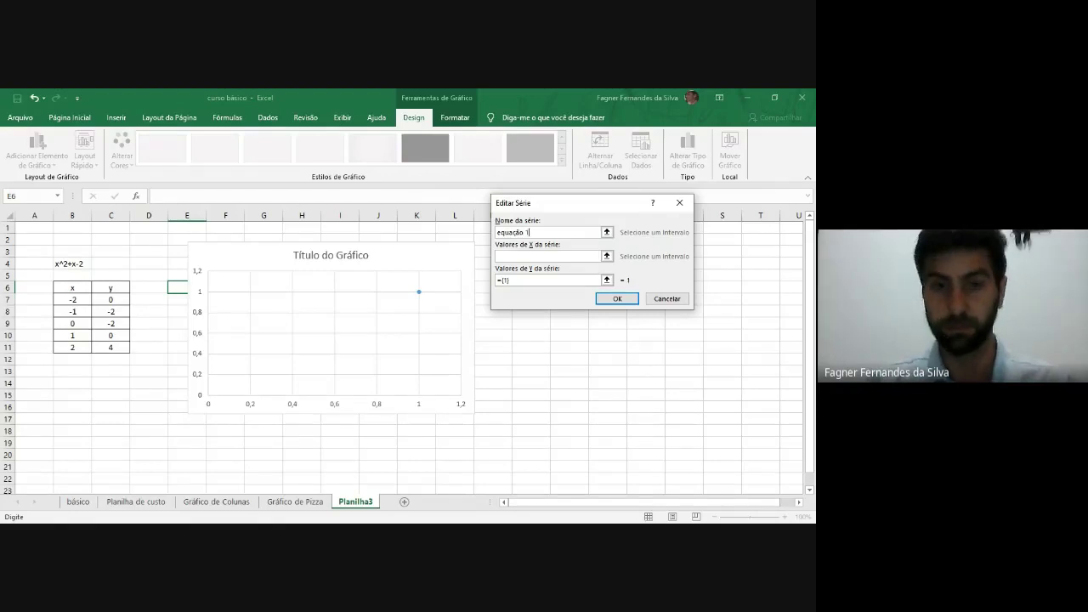
# Step: Set the X values of the equação 1 series to the range B7:B11
pyautogui.click(544, 256)
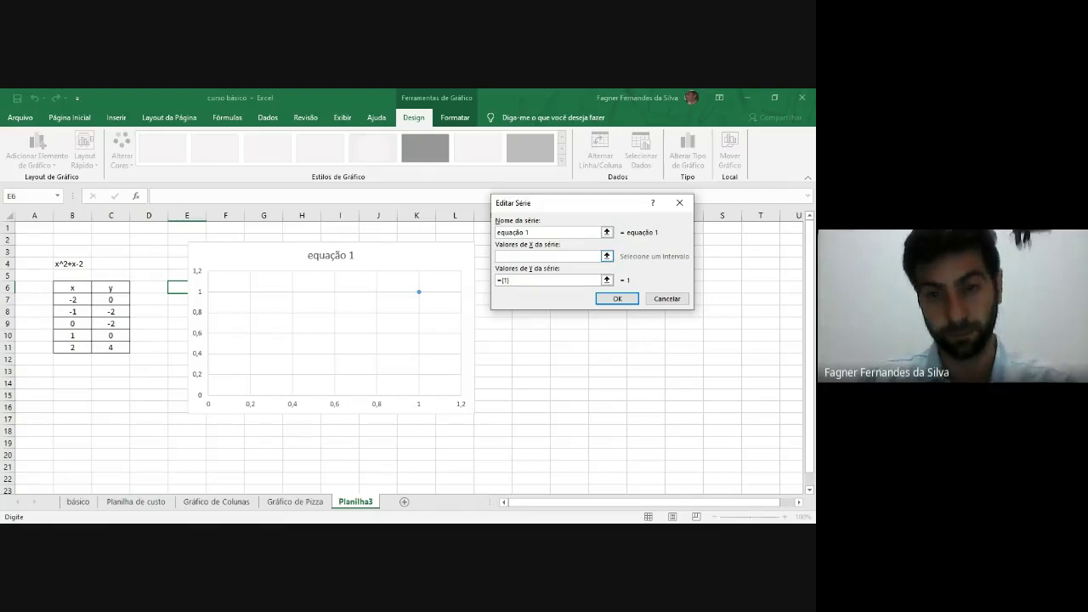
pyautogui.click(607, 256)
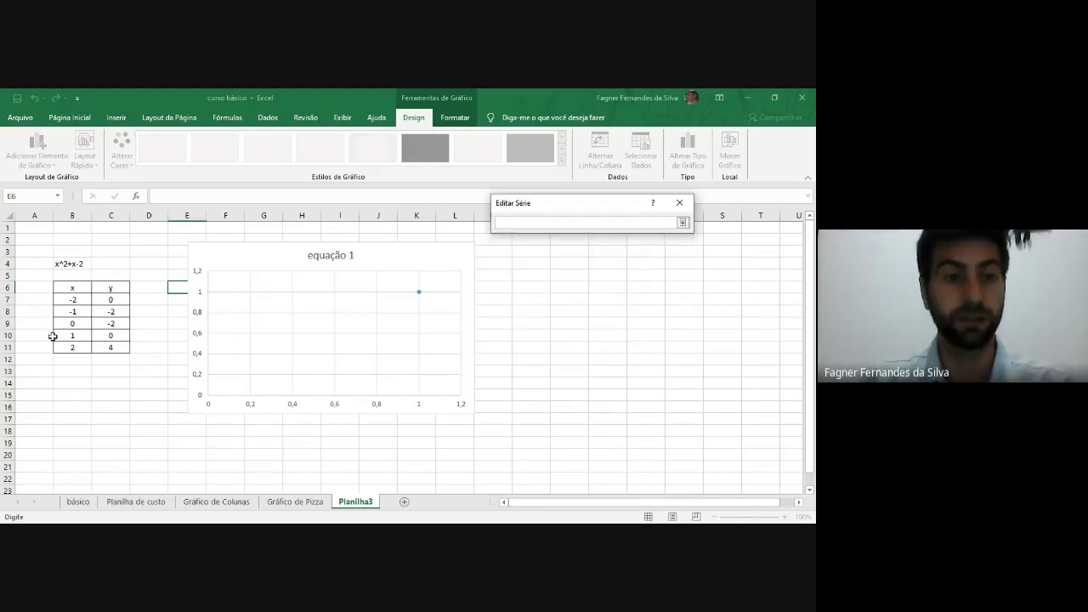
pyautogui.click(63, 302)
pyautogui.moveTo(64, 302); pyautogui.dragTo(64, 350)
pyautogui.click(681, 223)
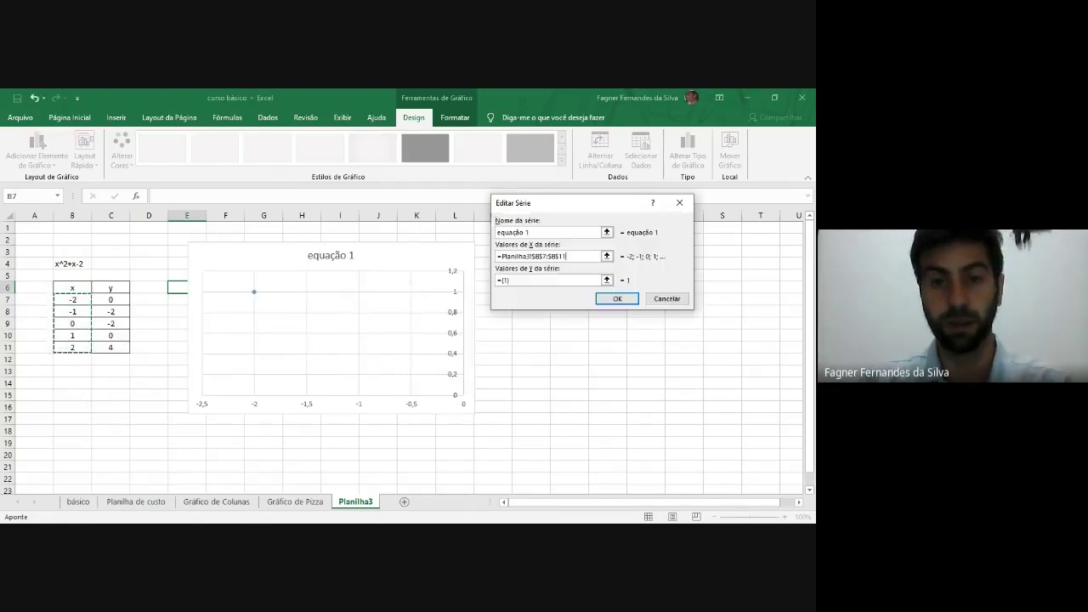
# Step: Set the Y values of the equação 1 series to C7:C11 and accept the chart's data source
pyautogui.press('Tab')
pyautogui.click(72, 345)
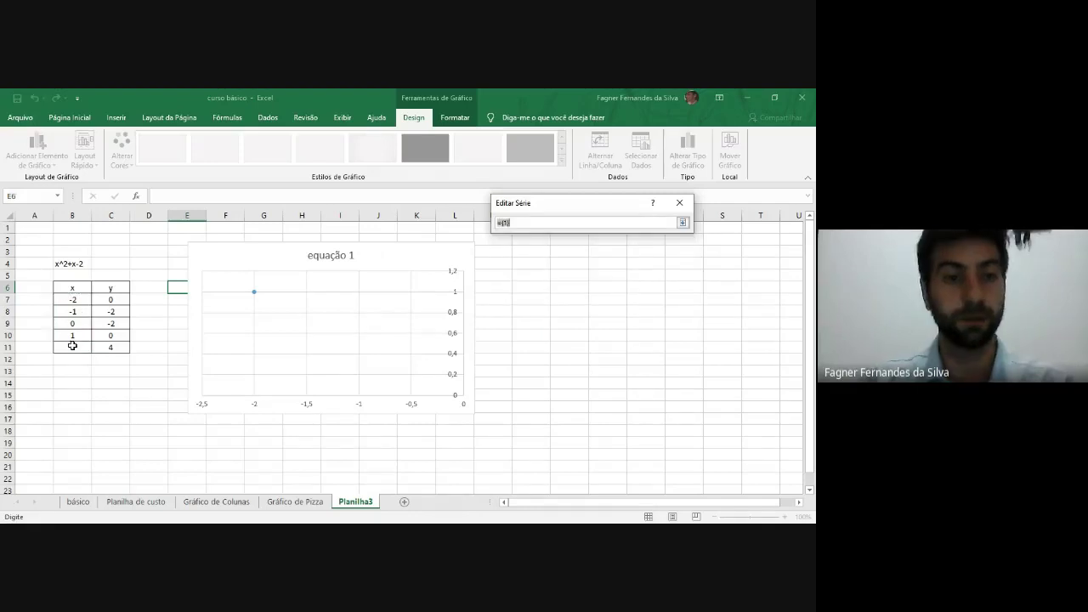
pyautogui.click(108, 301)
pyautogui.moveTo(108, 301); pyautogui.dragTo(110, 347)
pyautogui.click(681, 223)
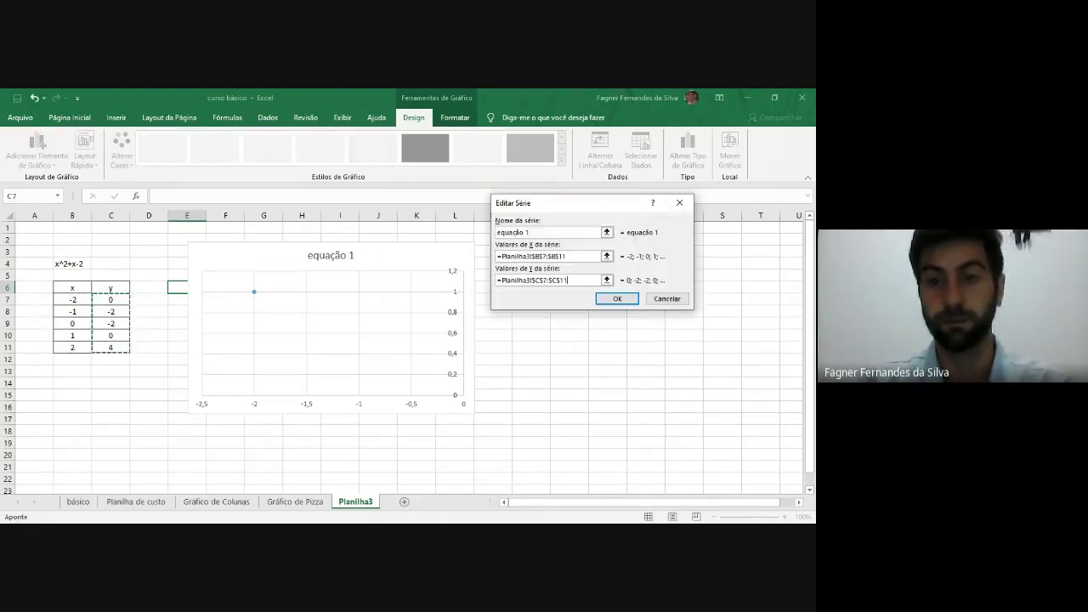
pyautogui.click(617, 298)
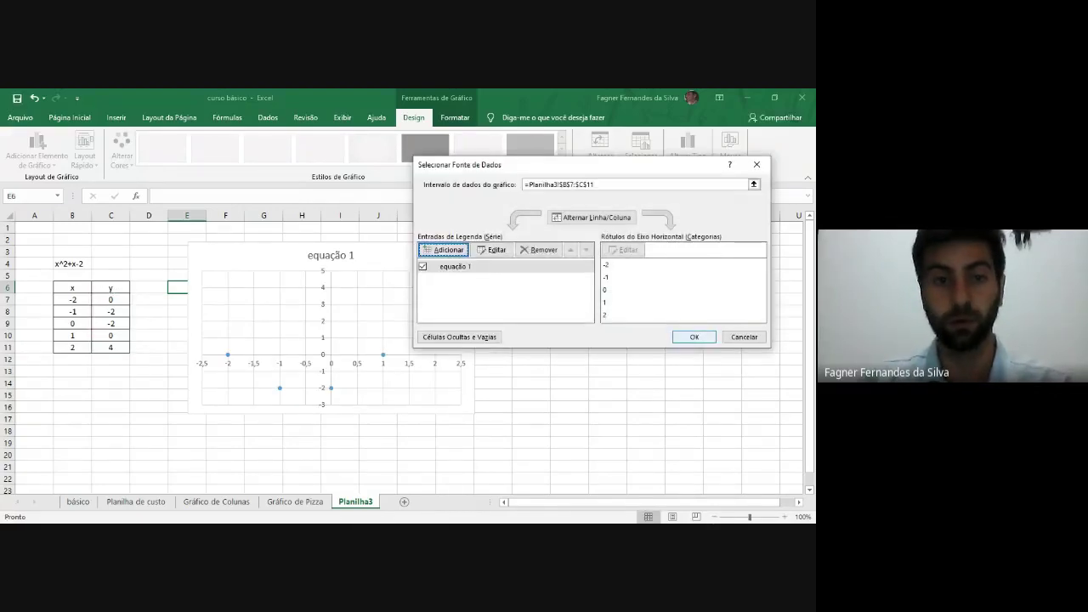
pyautogui.click(693, 336)
pyautogui.click(556, 408)
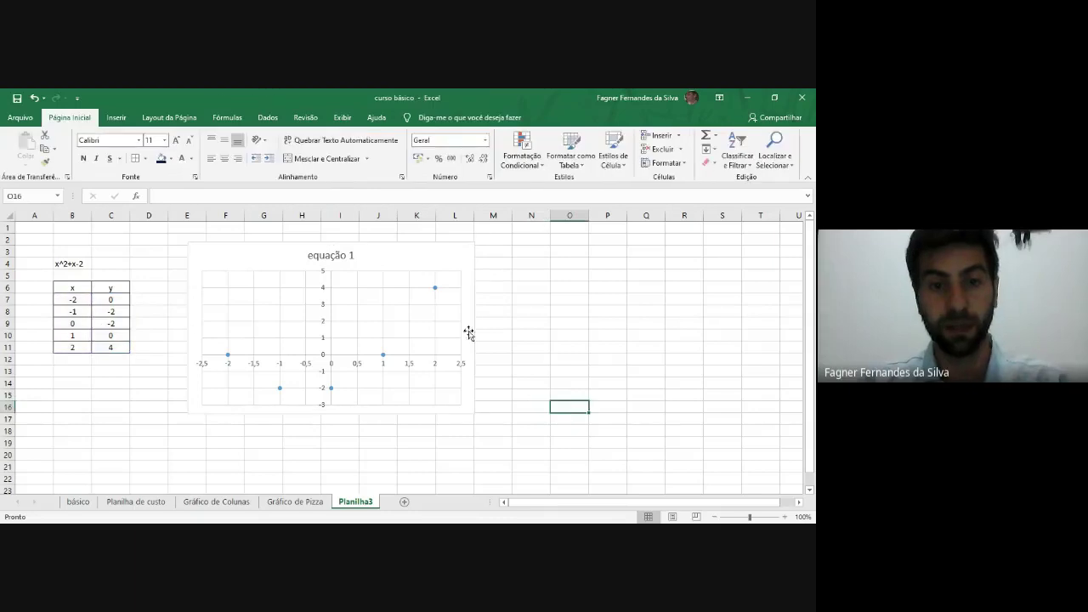
# Step: Move the scatter chart slightly closer to the table, and review the B4 expression against the C7 formula
pyautogui.moveTo(405, 253)
pyautogui.mouseDown()
pyautogui.moveTo(381, 260)
pyautogui.moveTo(393, 259)
pyautogui.mouseUp()
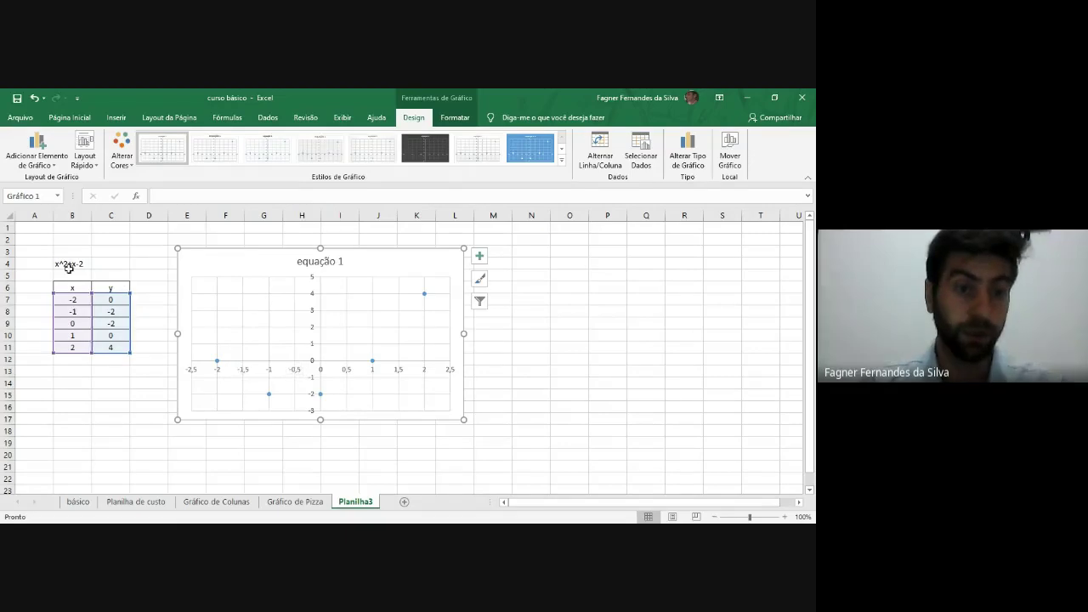
pyautogui.click(69, 267)
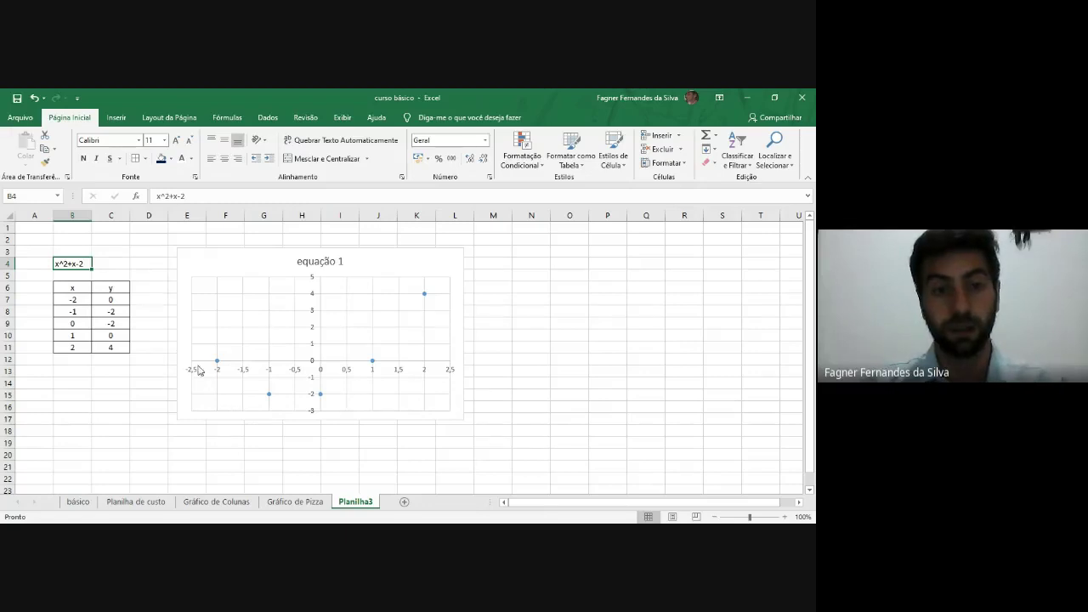
pyautogui.click(99, 299)
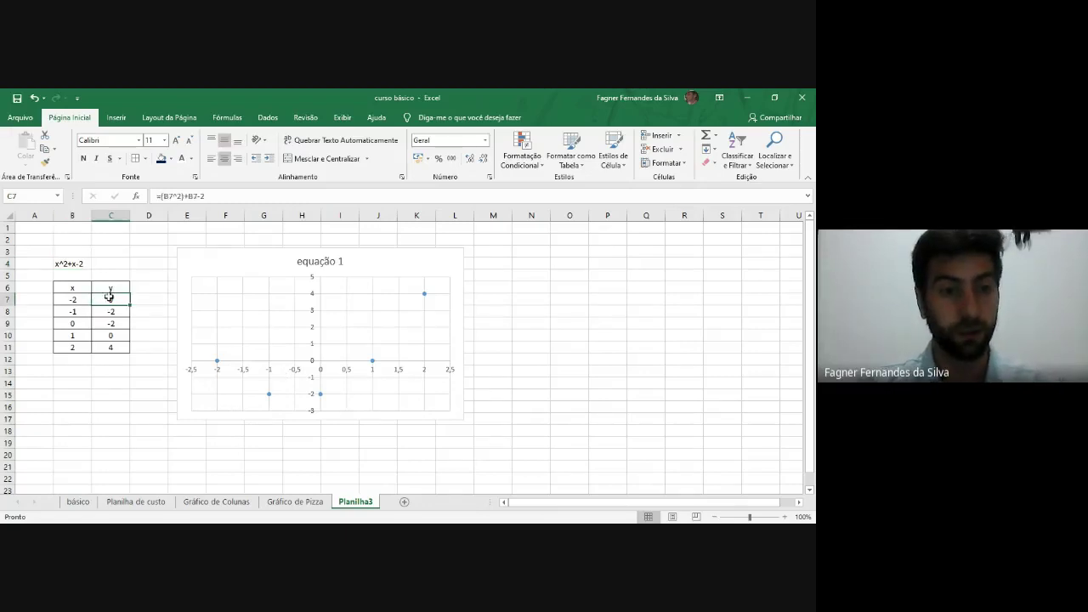
# Step: Try to change the B4 expression to =-x^2+x-2, and undo the change
pyautogui.click(65, 263)
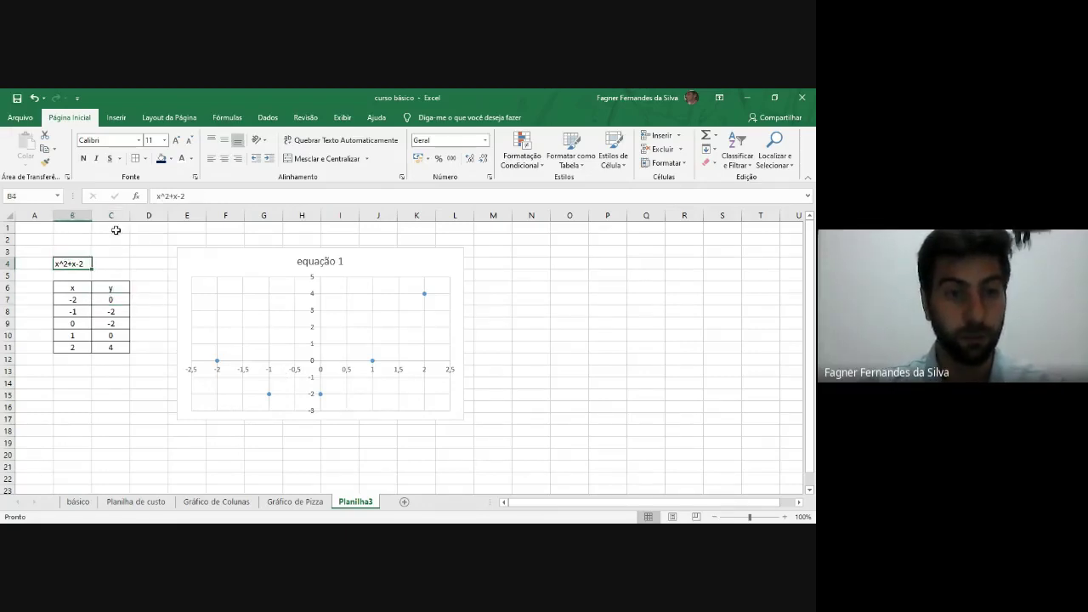
pyautogui.click(158, 196)
pyautogui.write('-')
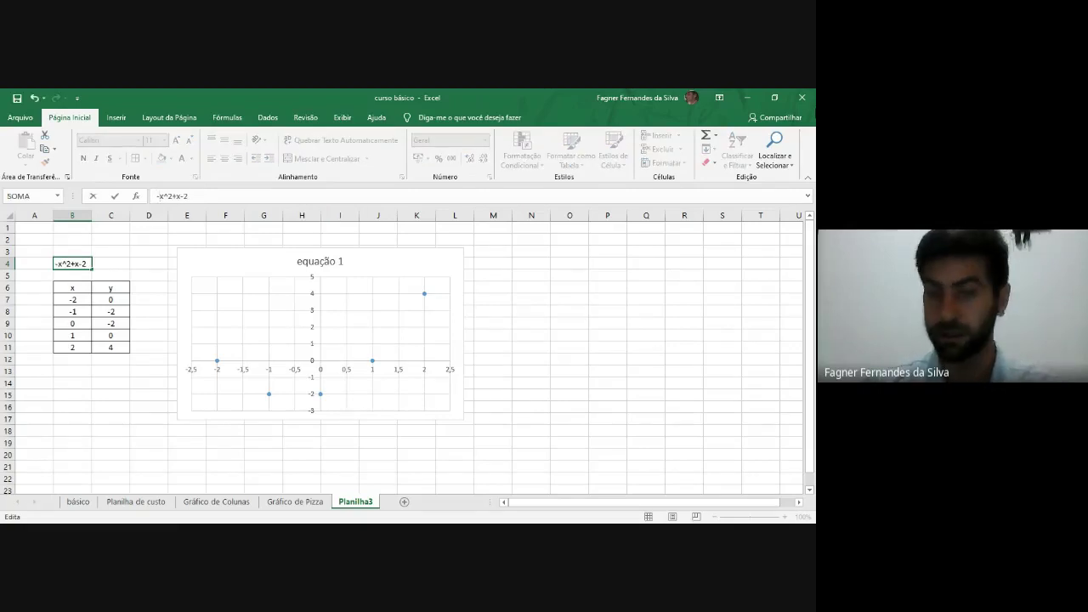
pyautogui.write('=')
pyautogui.press('Return')
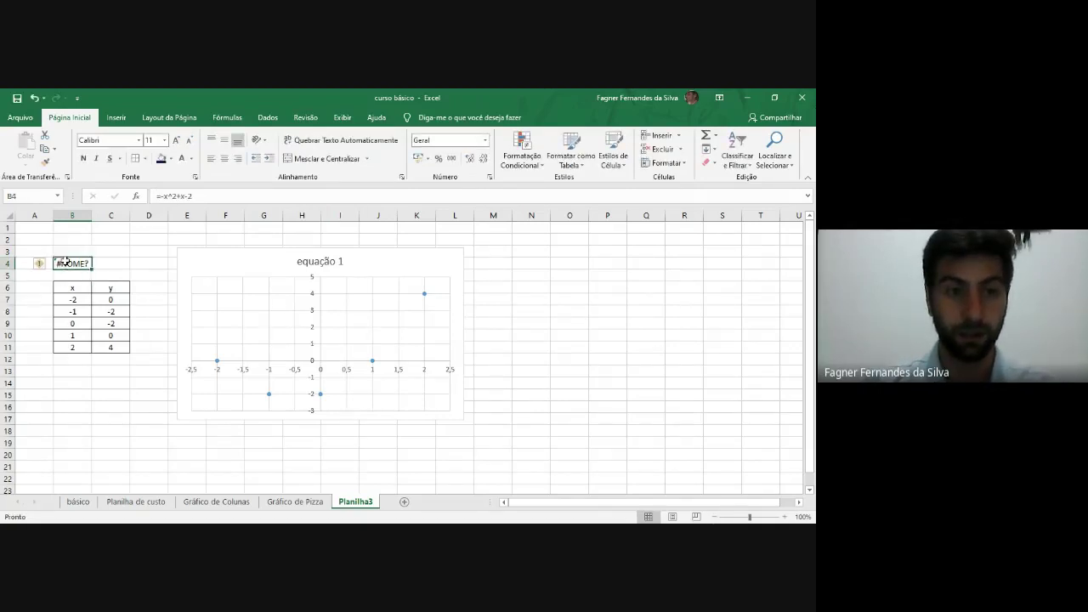
pyautogui.click(164, 196)
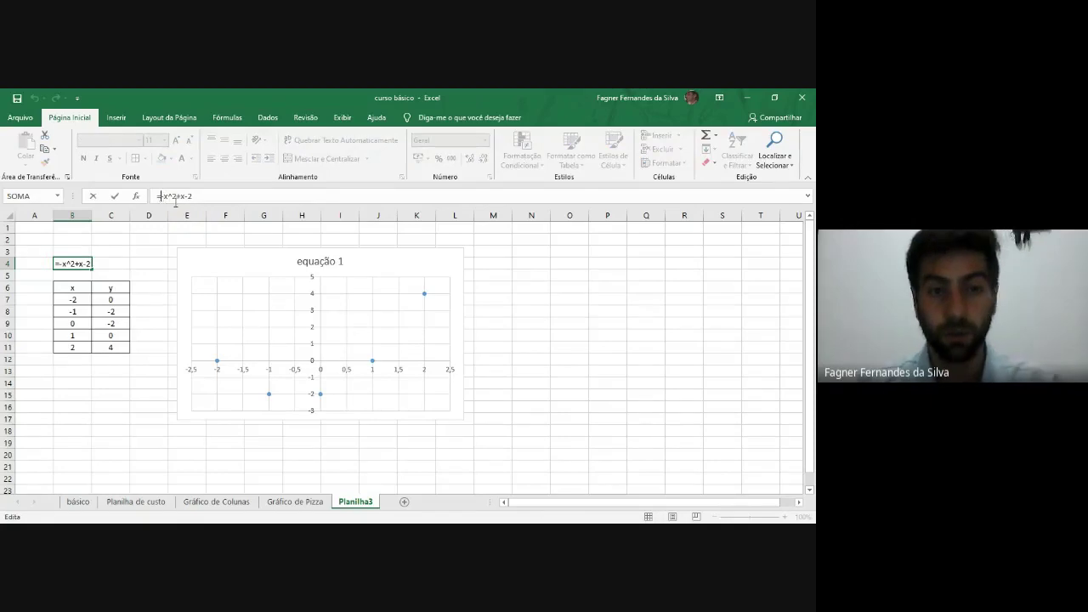
pyautogui.press('Return')
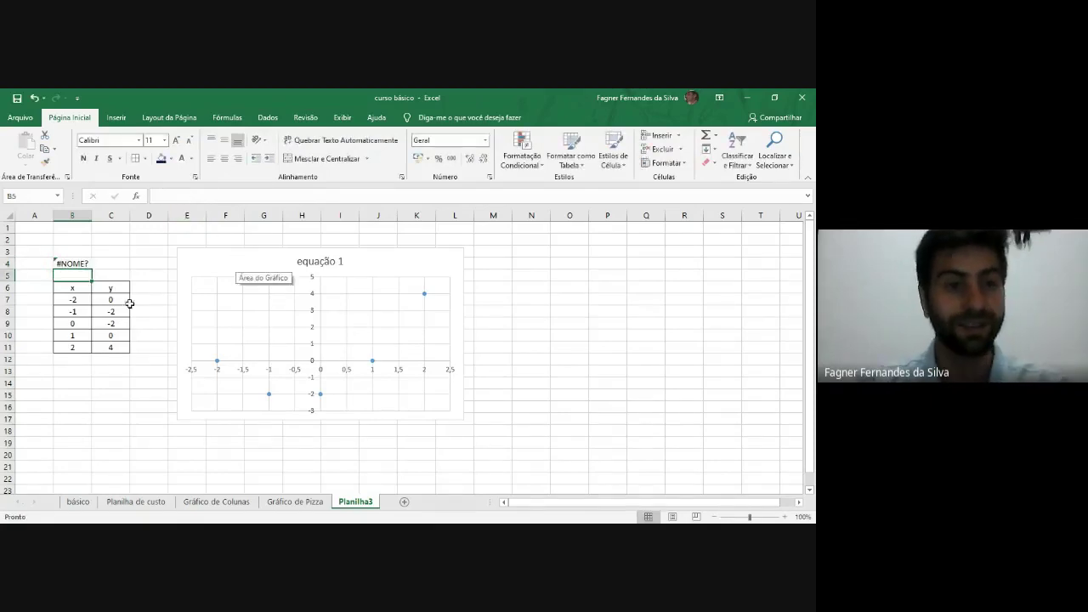
pyautogui.click(73, 263)
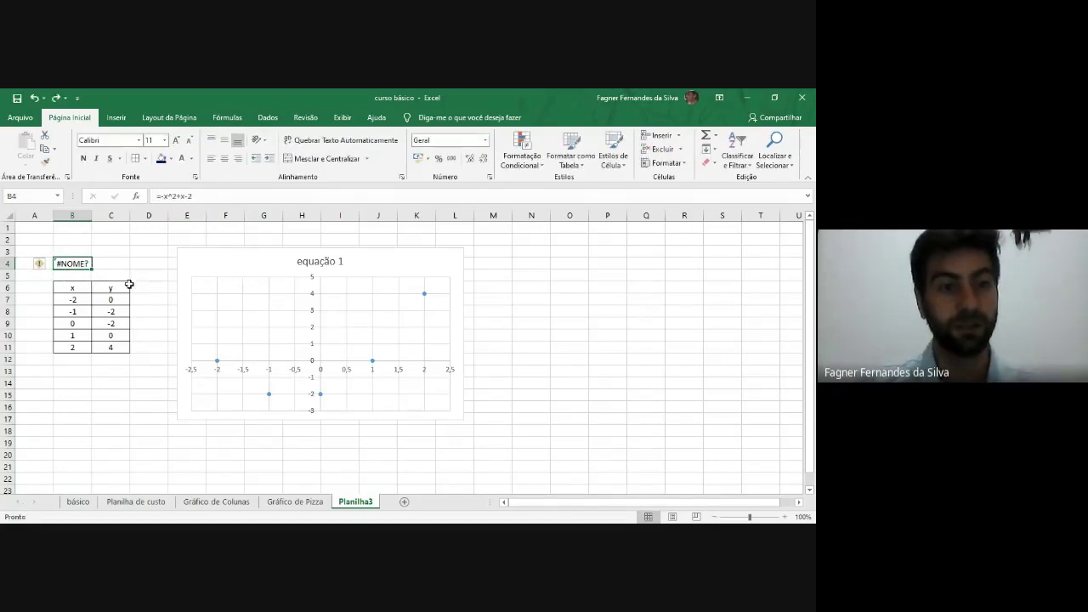
pyautogui.hotkey('ctrl', 'z')
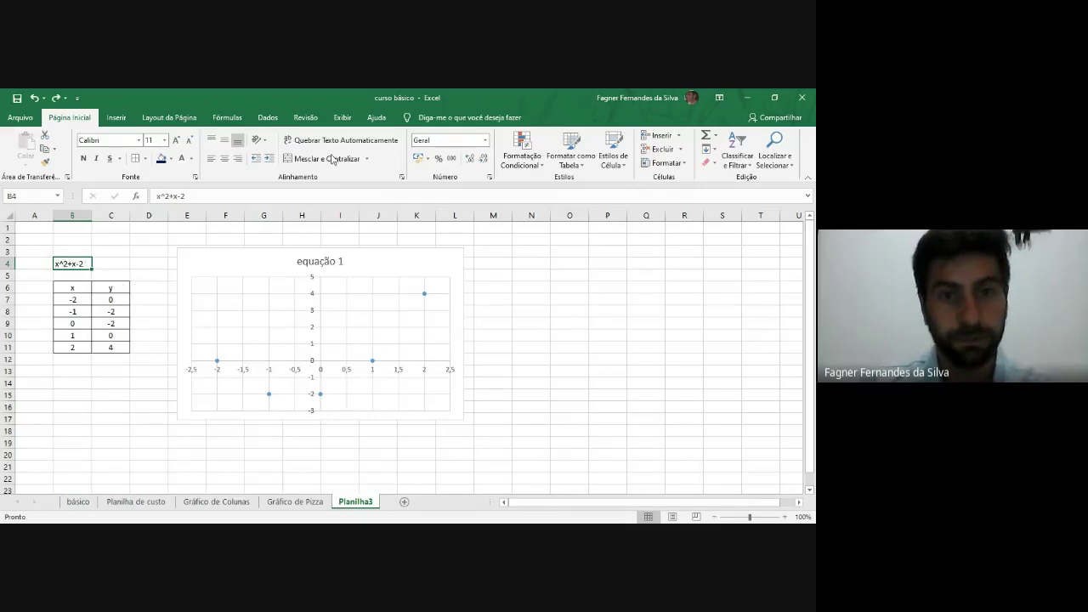
# Step: Set the number format of cell B4 to Texto
pyautogui.click(484, 140)
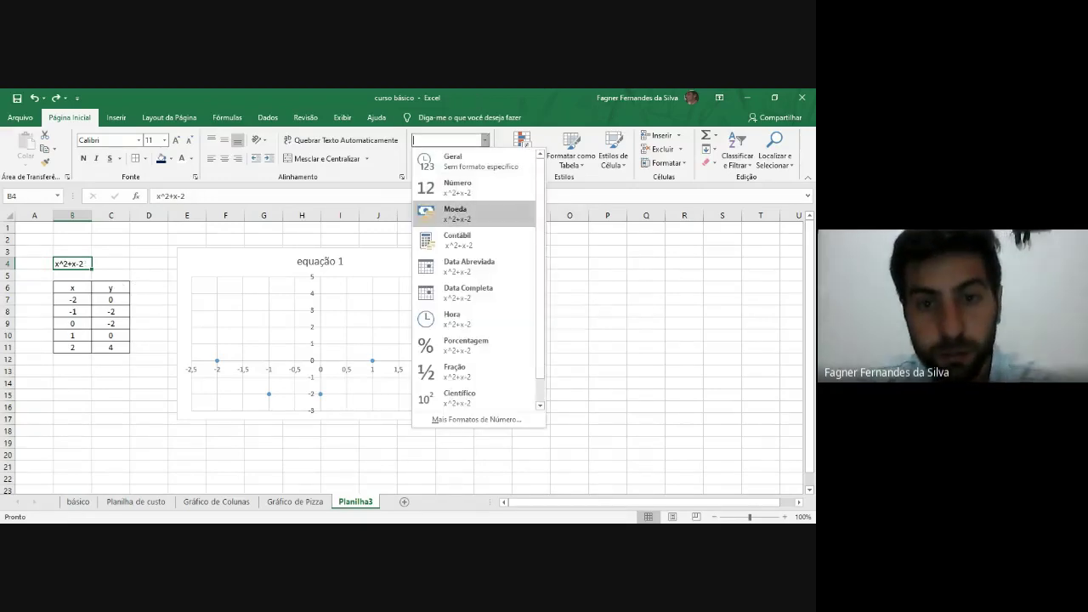
pyautogui.press('Down')
pyautogui.press('Down')
pyautogui.press('Down')
pyautogui.press('Down')
pyautogui.press('Down')
pyautogui.press('Down')
pyautogui.press('Down')
pyautogui.press('Down')
pyautogui.press('Return')
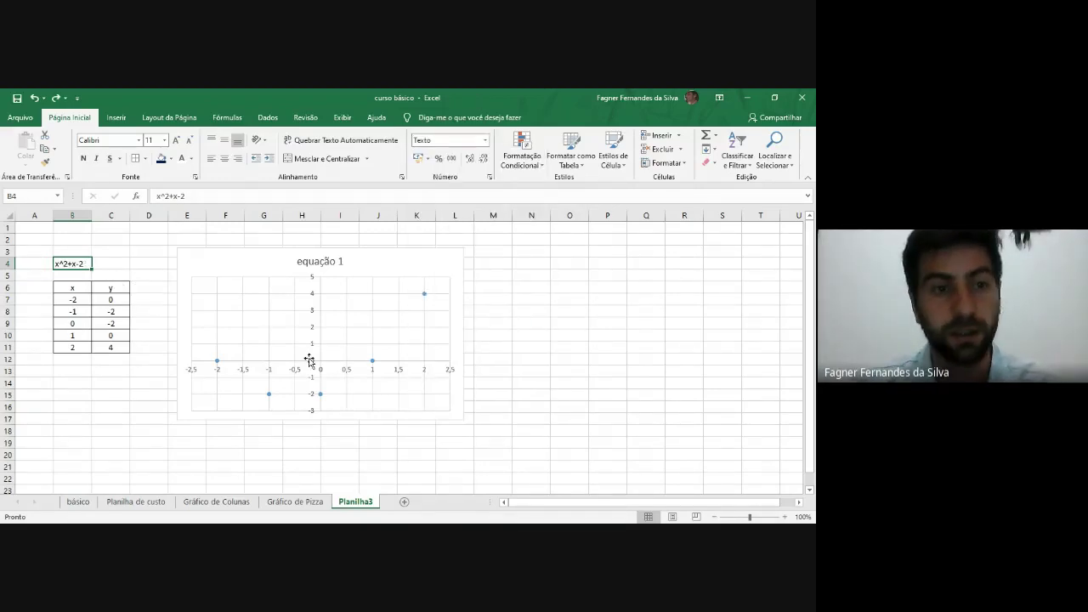
# Step: Change the expression in B4 to -x^2+x-2
pyautogui.click(157, 196)
pyautogui.write('-')
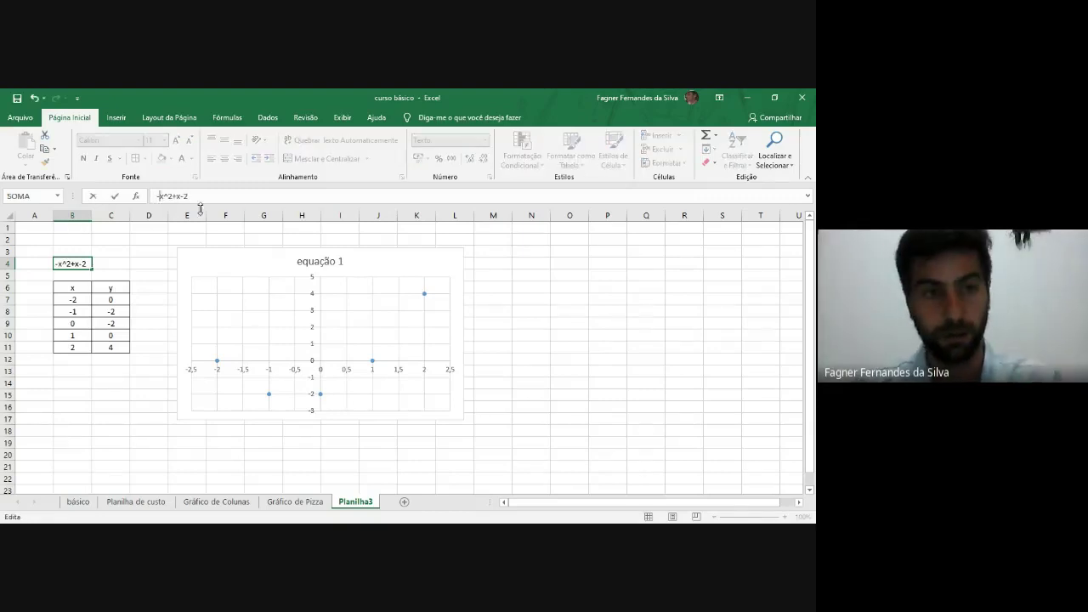
pyautogui.press('Return')
pyautogui.click(73, 265)
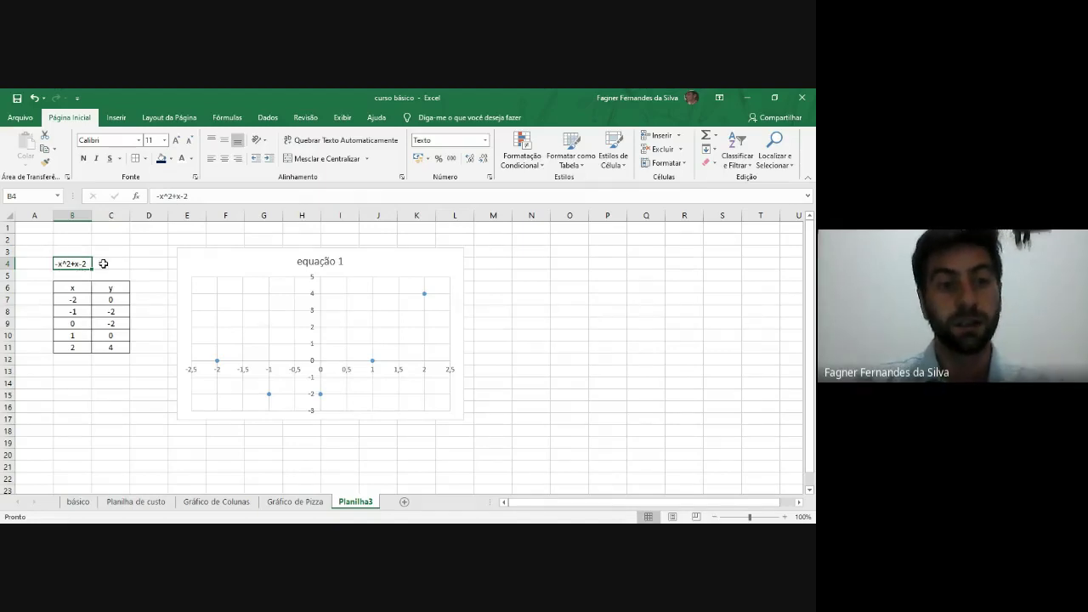
# Step: Change the C7 formula to =-(B7^2)+B7-2 and fill it down through C11
pyautogui.click(117, 299)
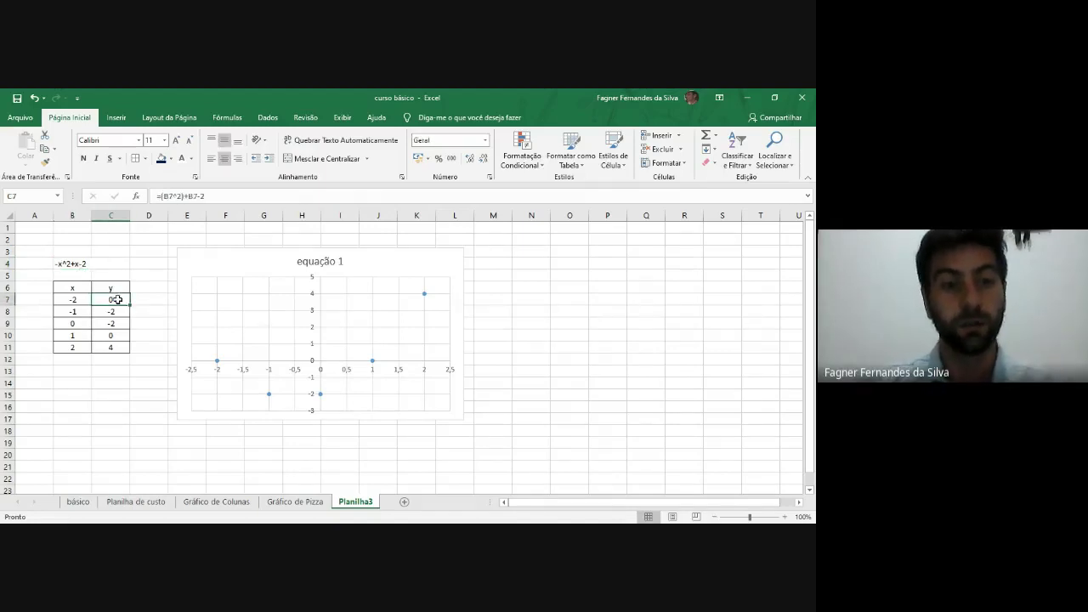
pyautogui.click(161, 197)
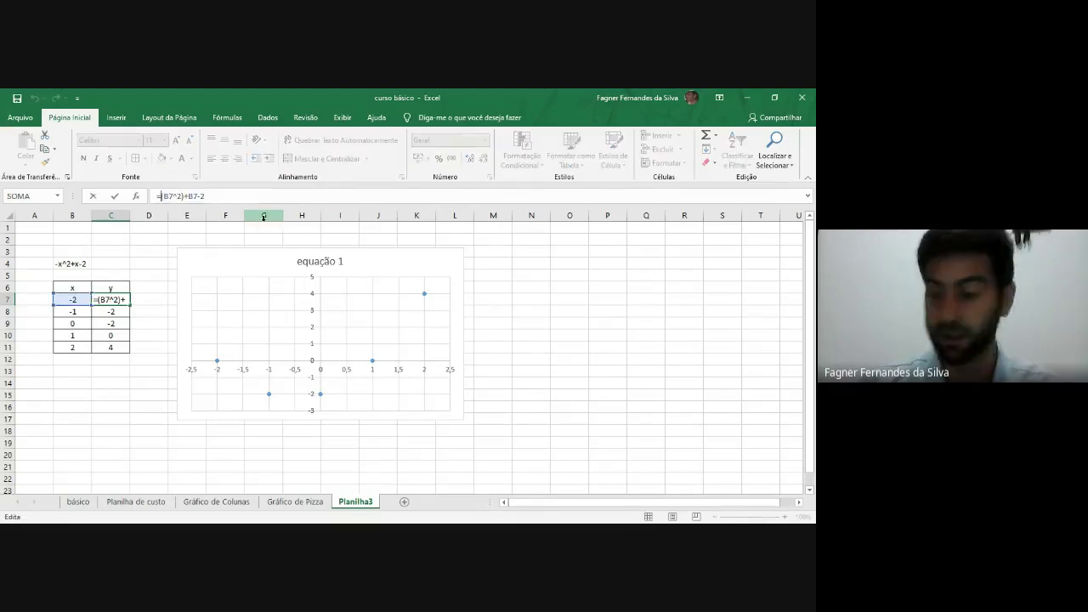
pyautogui.write('-')
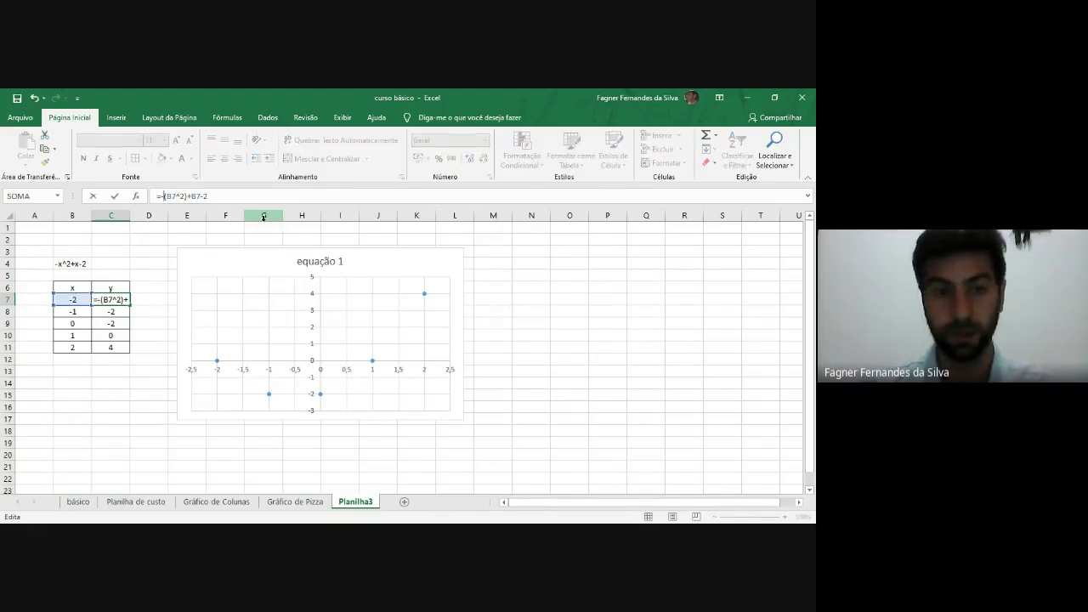
pyautogui.press('Return')
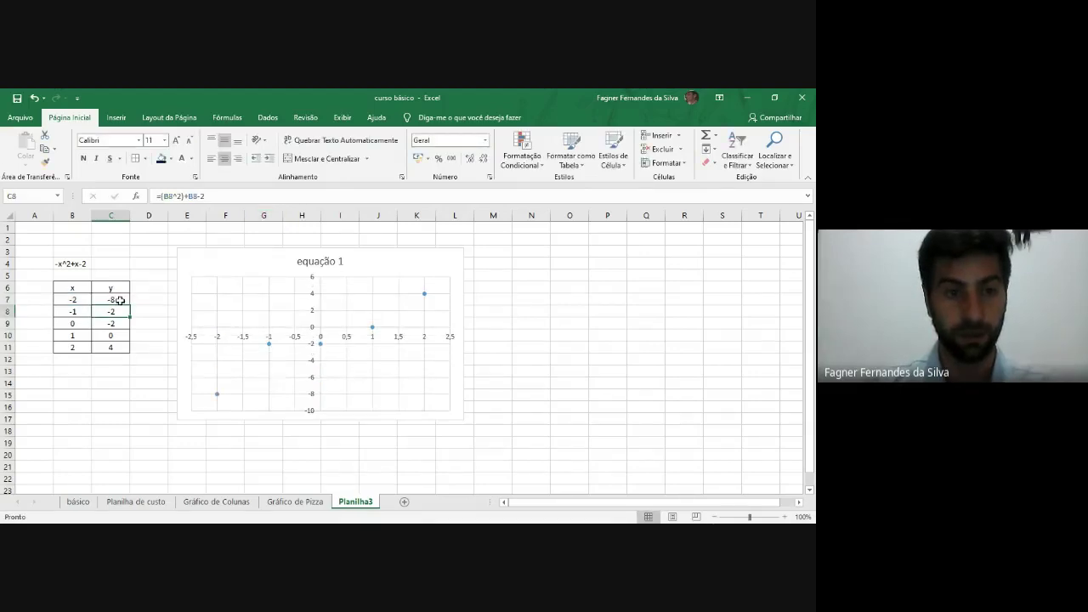
pyautogui.click(121, 300)
pyautogui.moveTo(132, 304); pyautogui.dragTo(129, 355)
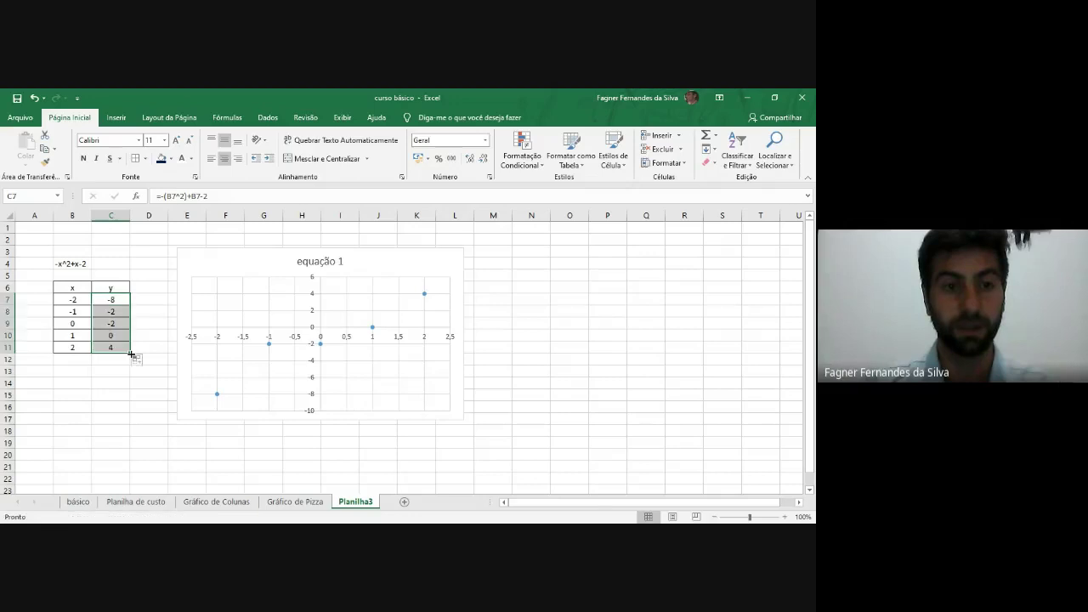
pyautogui.click(109, 296)
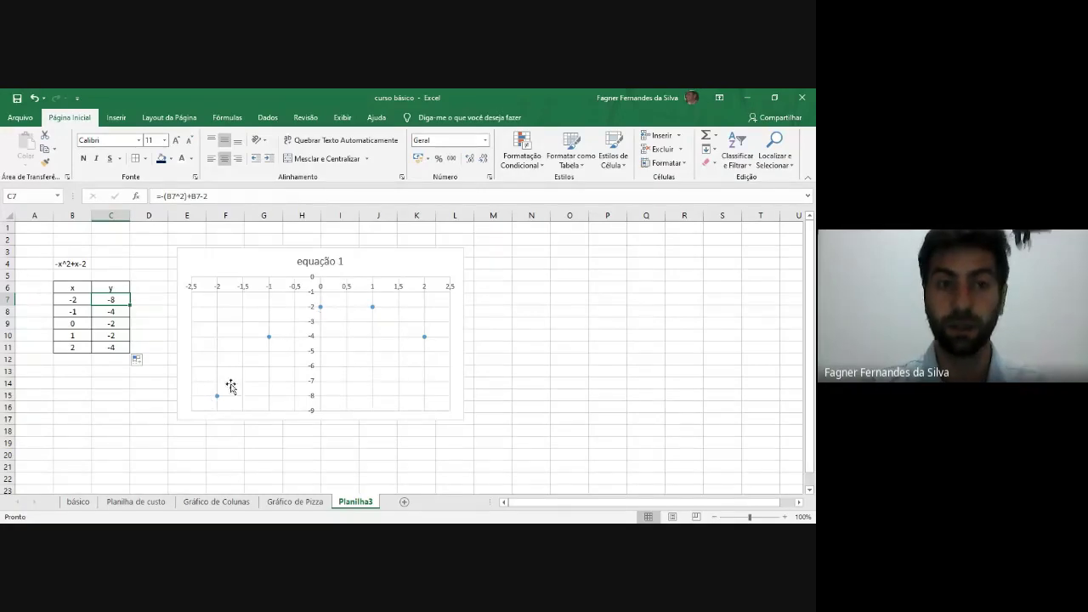
# Step: Undo the fill, the C7 formula change and the sign change in the B4 expression
pyautogui.click(33, 100)
pyautogui.click(32, 100)
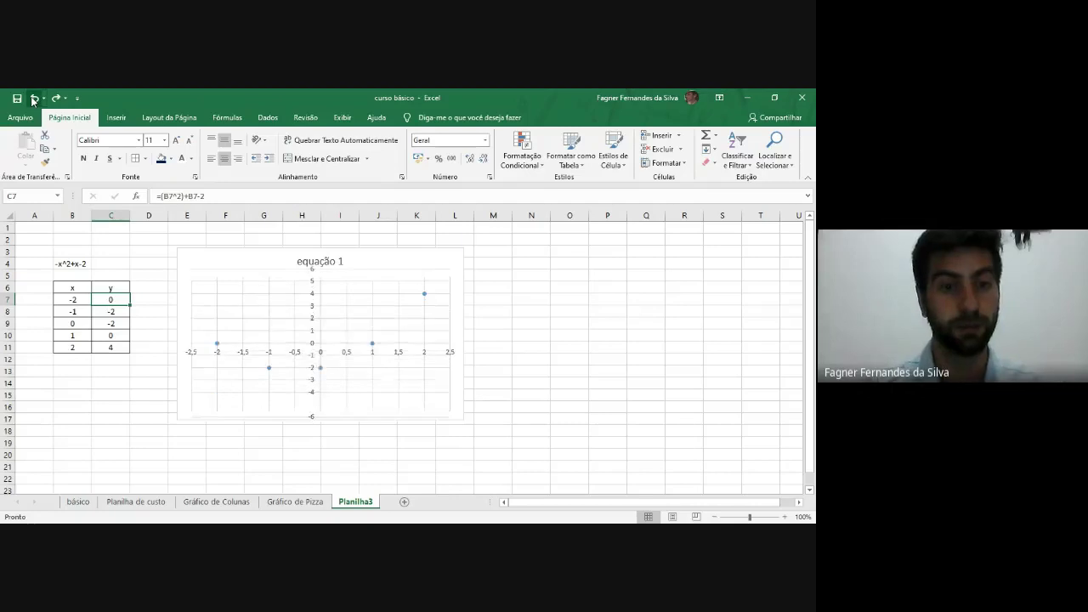
pyautogui.click(32, 100)
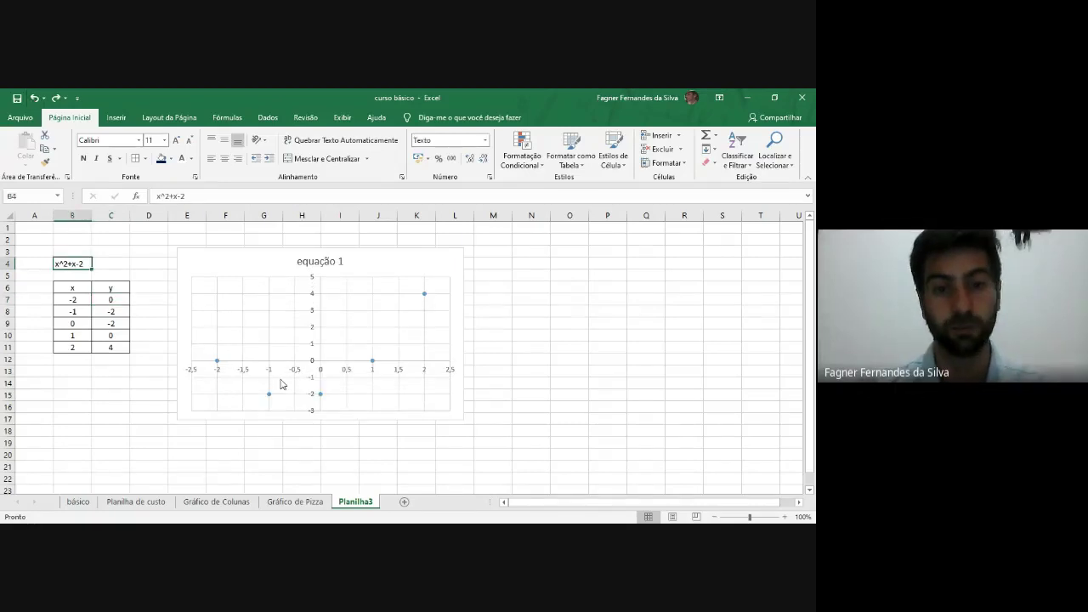
# Step: Move the scatter chart slightly farther from the table and add axis titles and a legend to it
pyautogui.moveTo(408, 255); pyautogui.dragTo(469, 258)
pyautogui.click(519, 251)
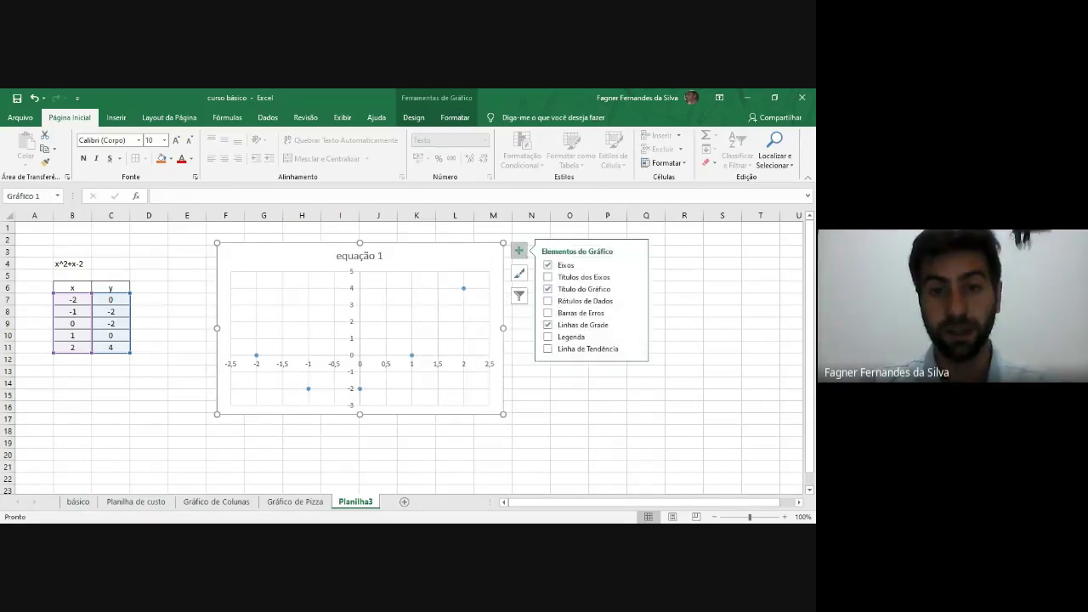
pyautogui.click(547, 276)
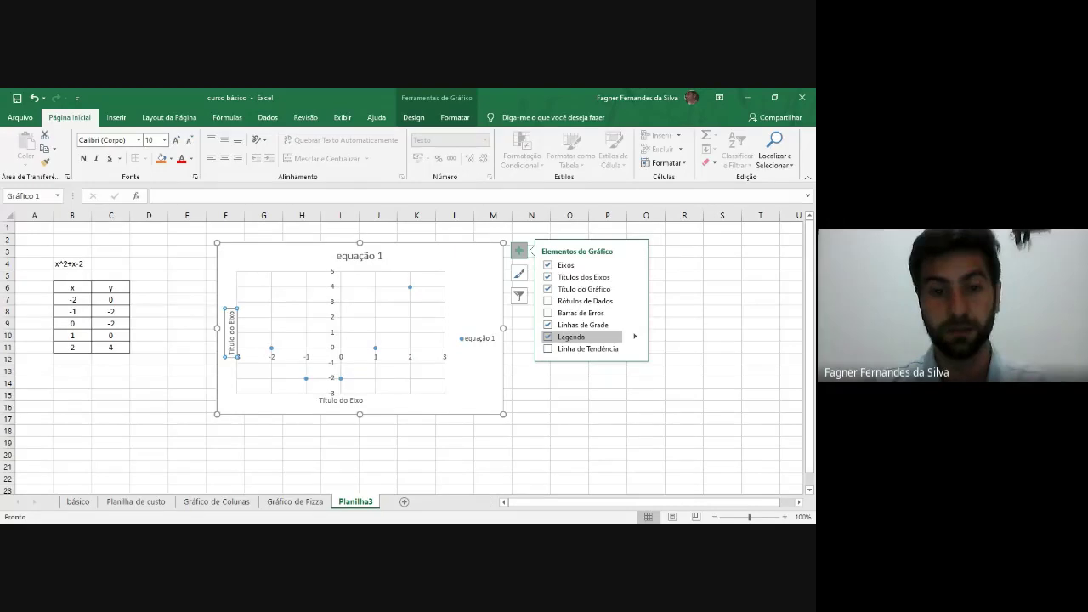
pyautogui.click(548, 337)
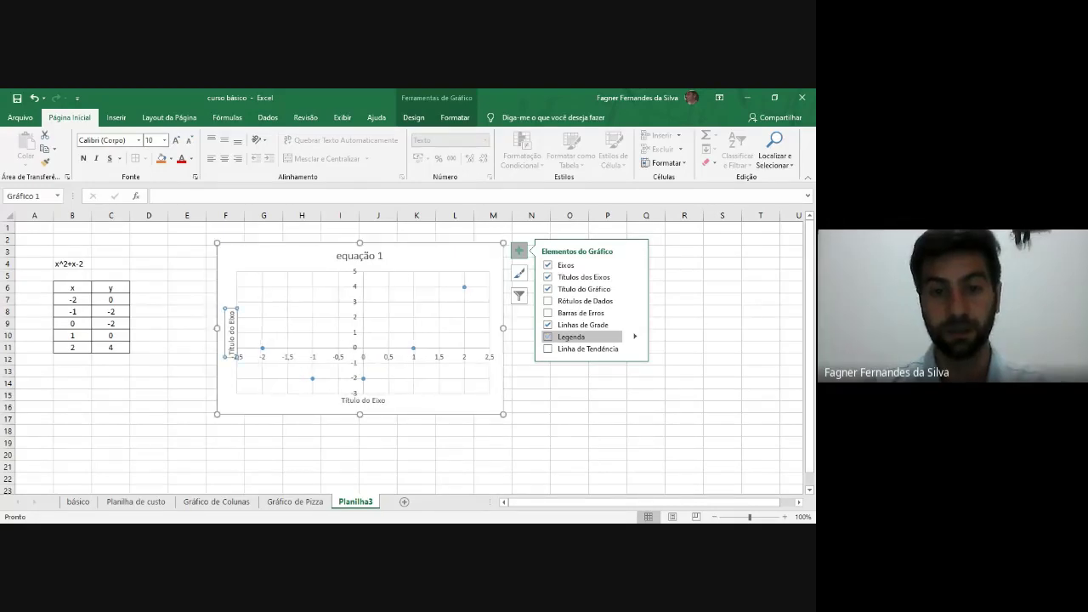
pyautogui.click(549, 336)
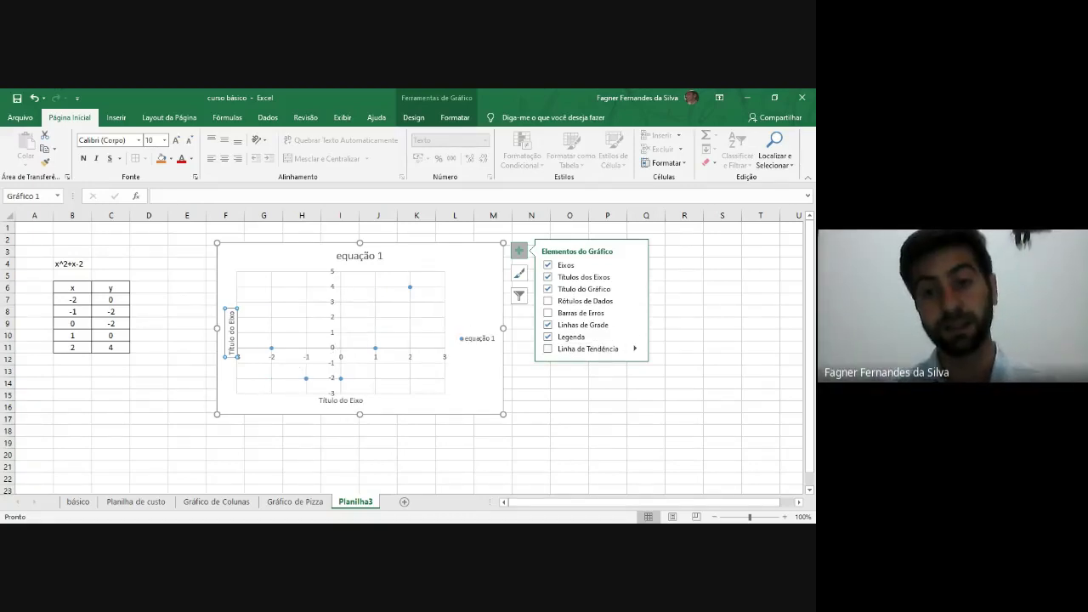
# Step: Add a trendline to the equação 1 series, comparing the Linear and Polinomial types and keeping Polinomial of order 2
pyautogui.click(634, 349)
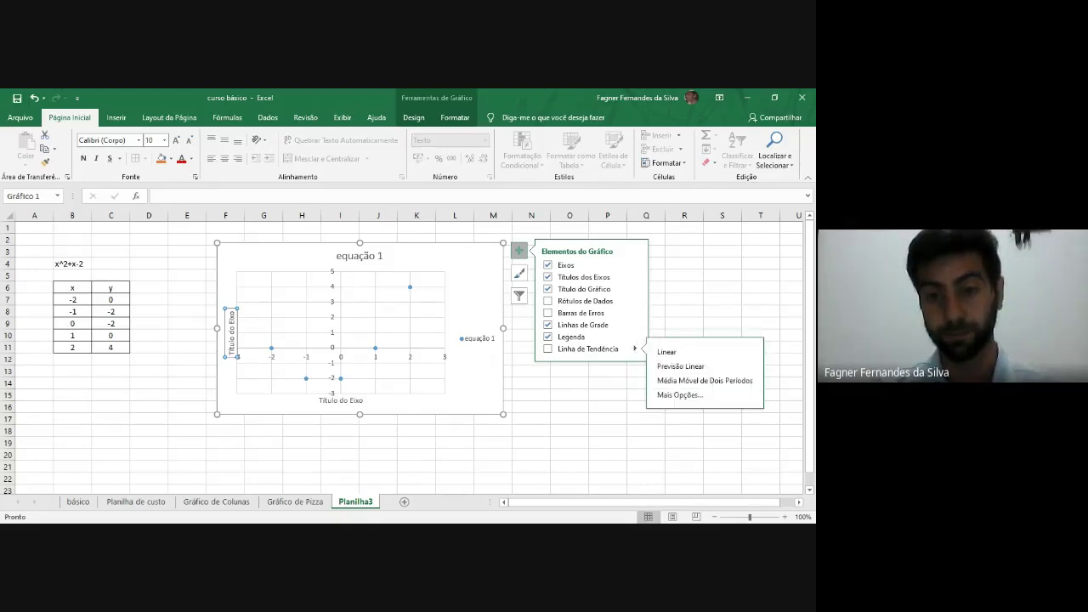
pyautogui.click(680, 395)
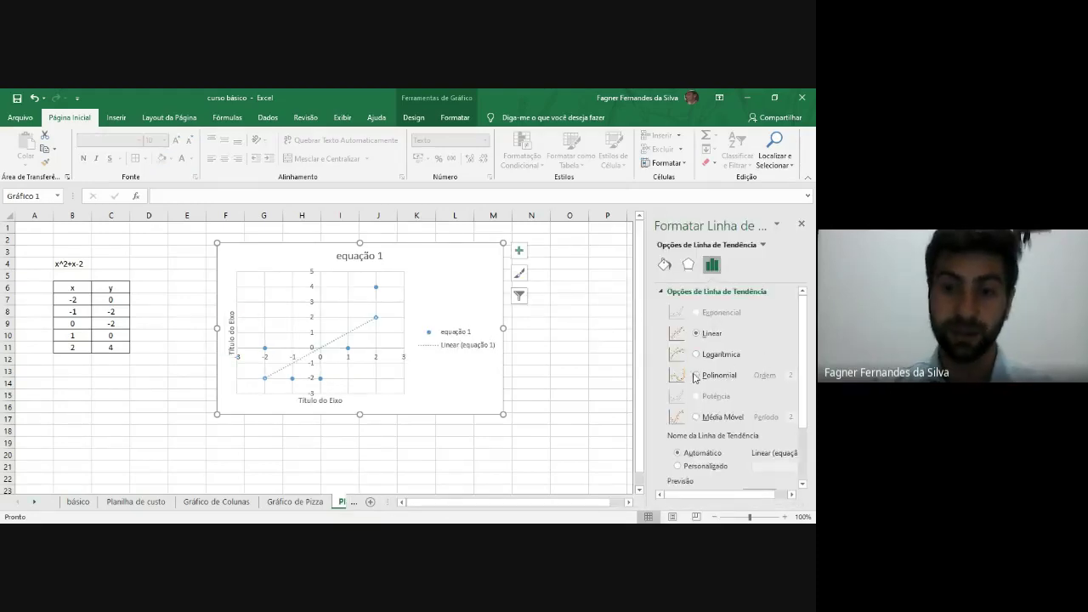
pyautogui.click(696, 375)
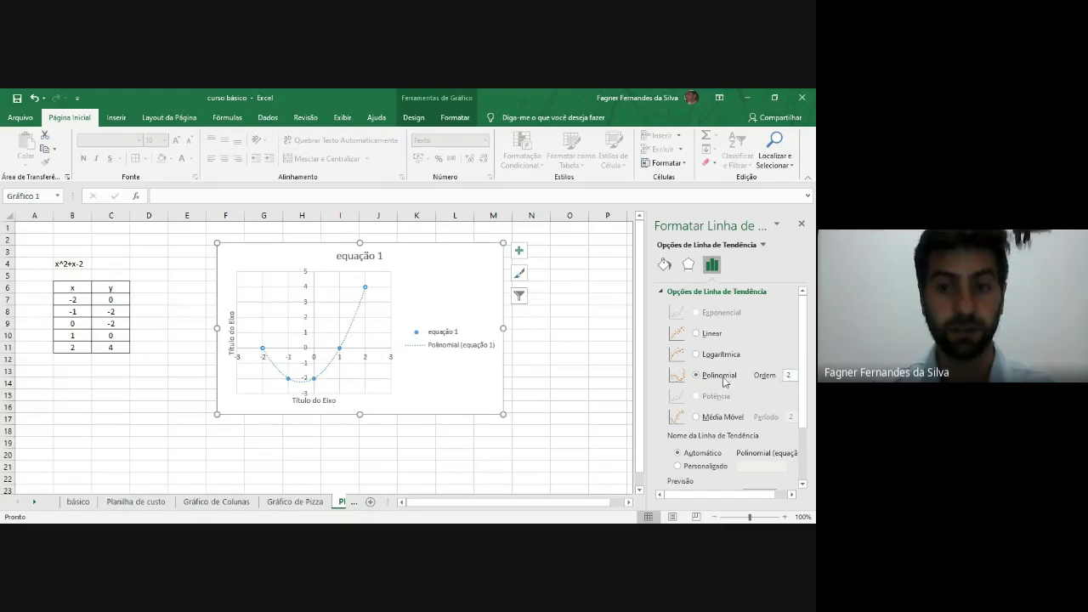
pyautogui.click(697, 335)
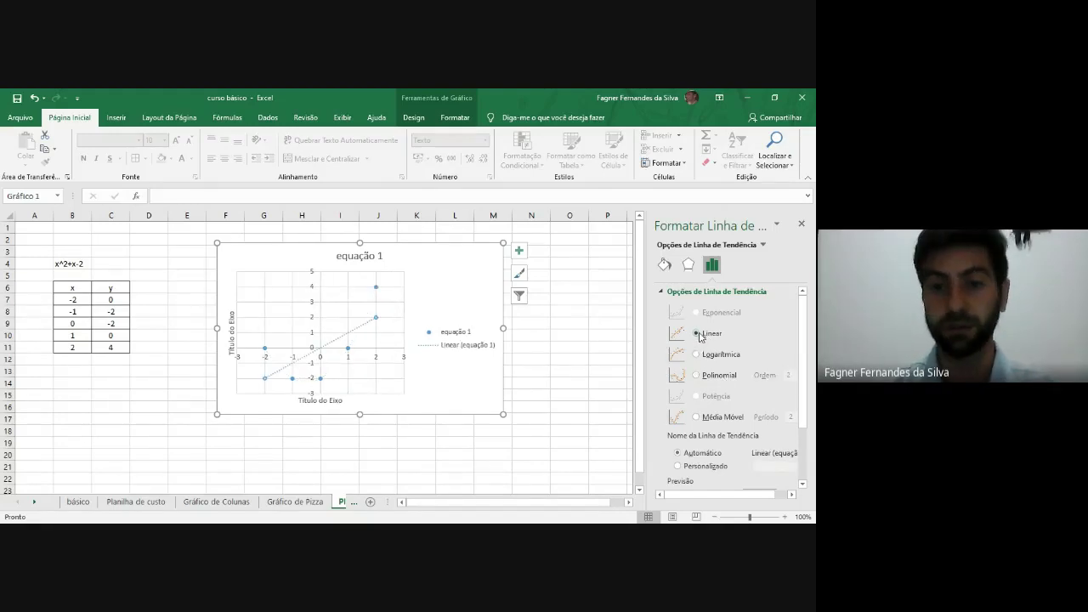
pyautogui.click(696, 376)
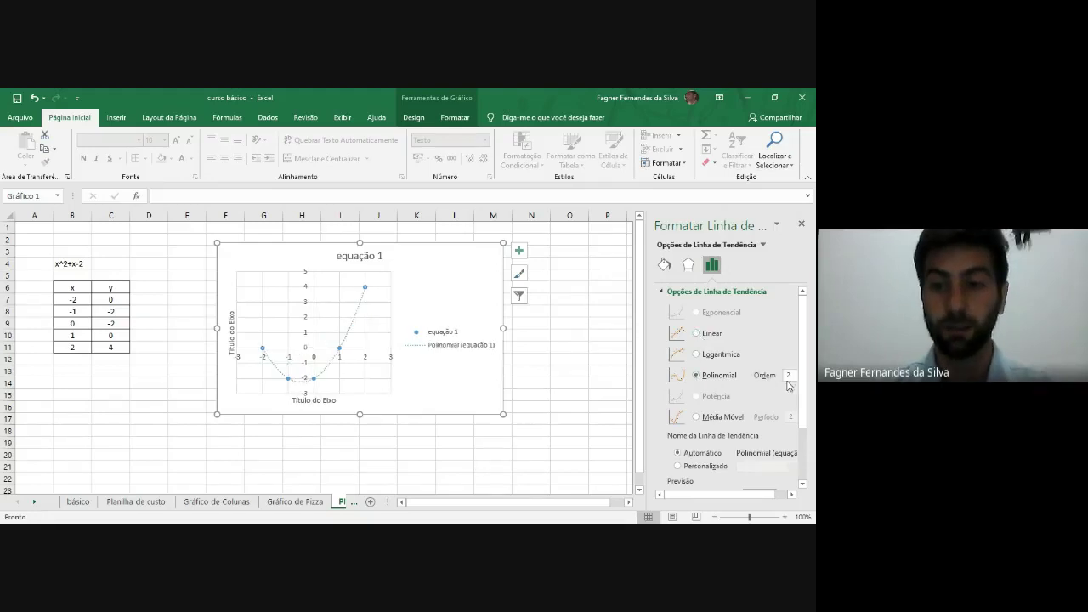
# Step: Display the trendline's equation and R-squared value on the chart
pyautogui.scroll(-1, 724, 374)
pyautogui.scroll(-2, 723, 375)
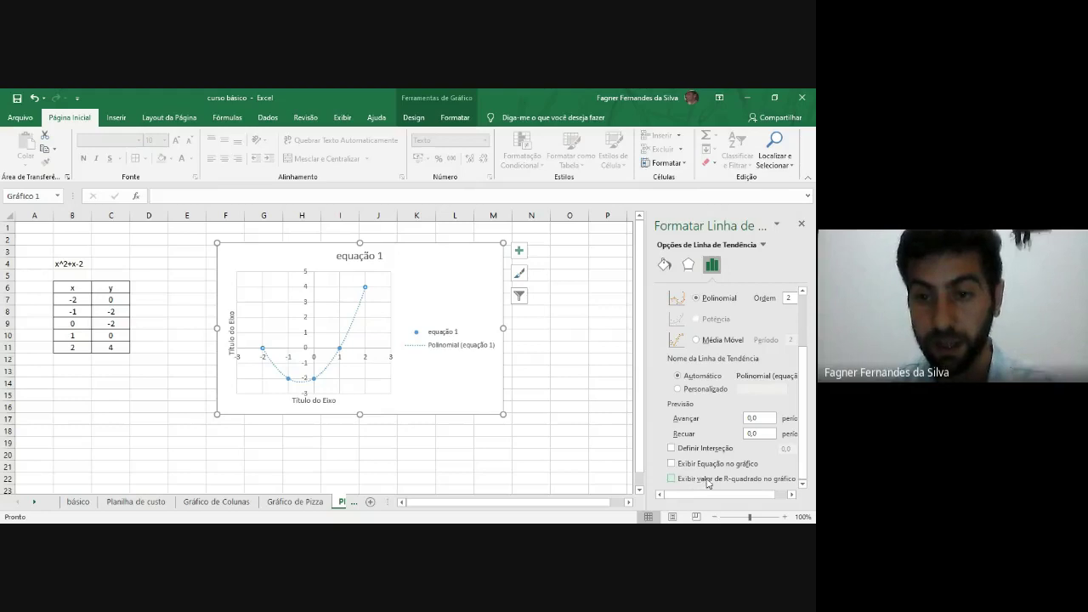
pyautogui.click(703, 470)
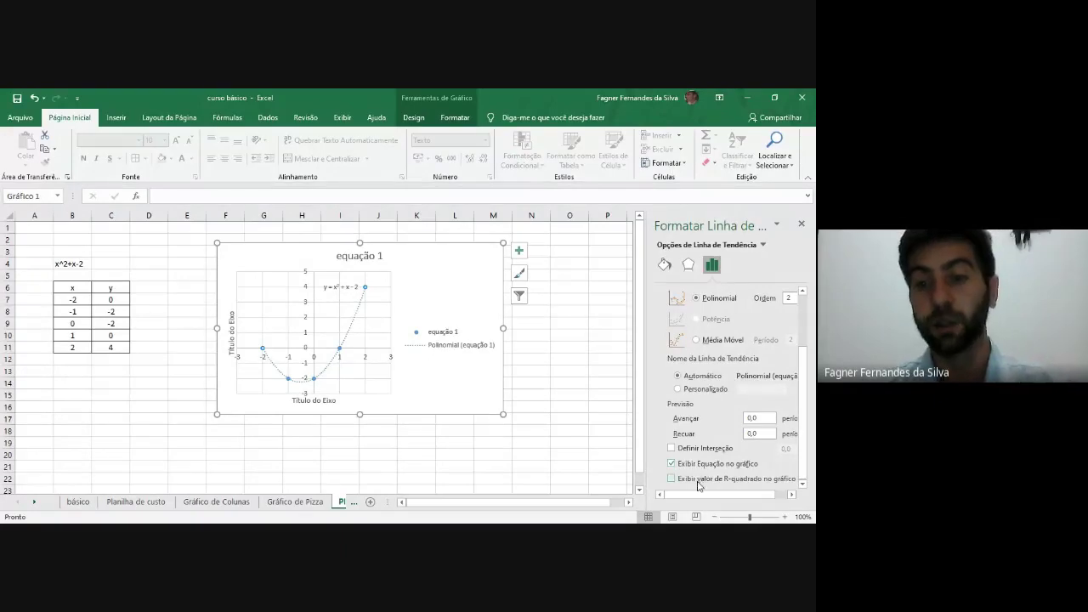
pyautogui.click(699, 481)
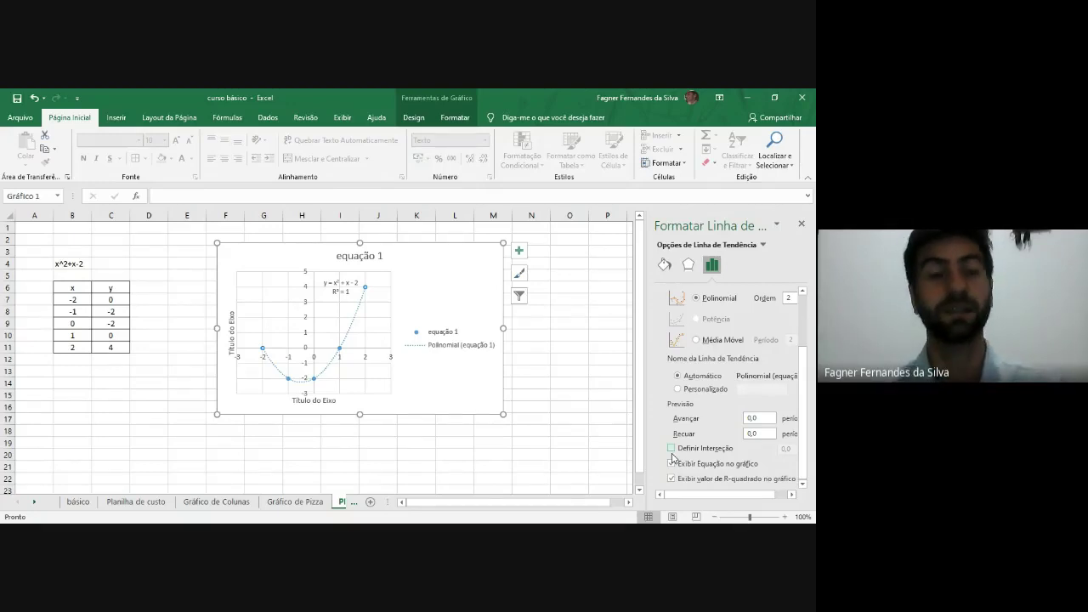
# Step: Try a y value of -1,5 in C8 to test the trendline fit, and undo the change
pyautogui.click(117, 313)
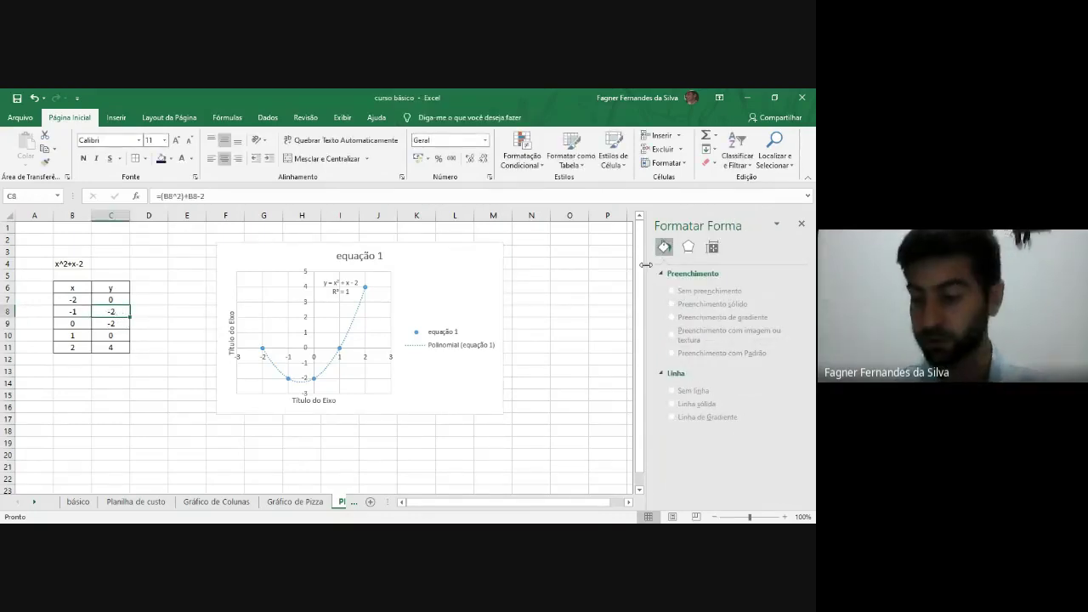
pyautogui.write('-')
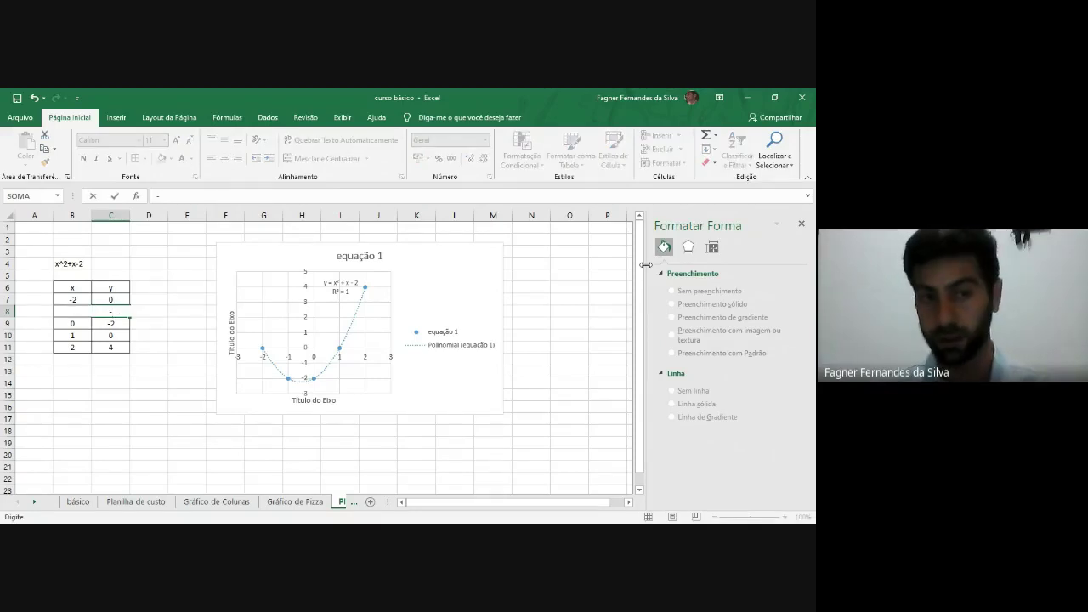
pyautogui.write('1,5')
pyautogui.press('Return')
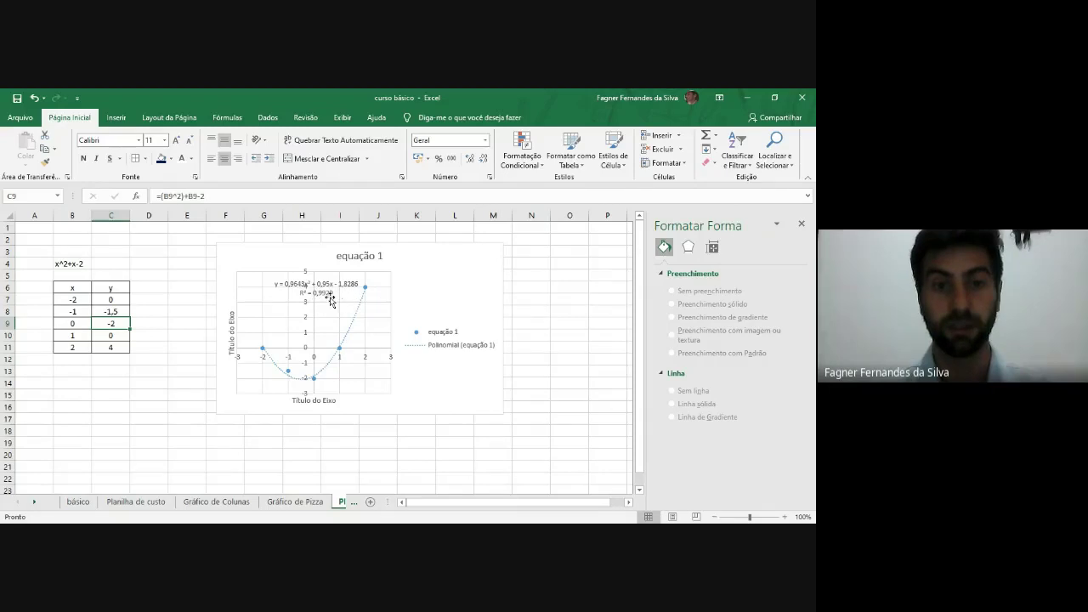
pyautogui.hotkey('ctrl', 'z')
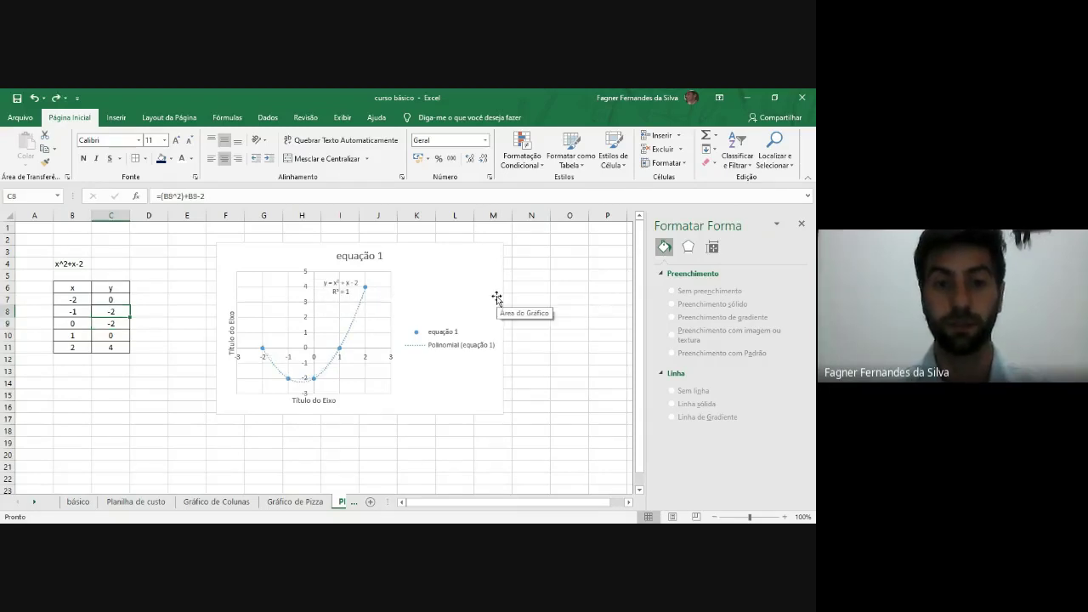
# Step: Deselect the table cell and save the workbook
pyautogui.click(520, 310)
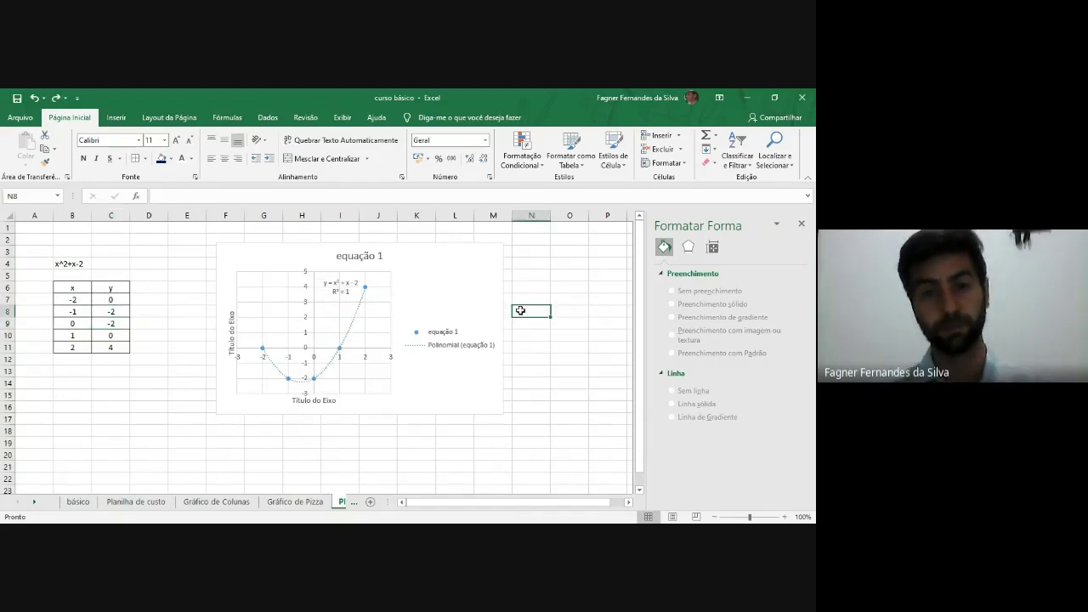
pyautogui.click(16, 101)
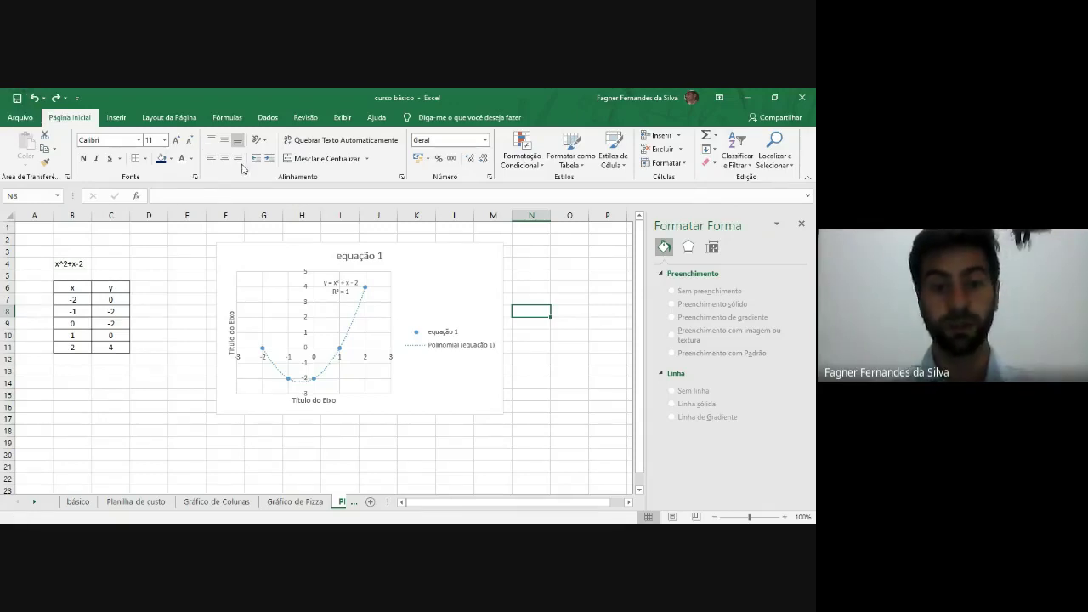